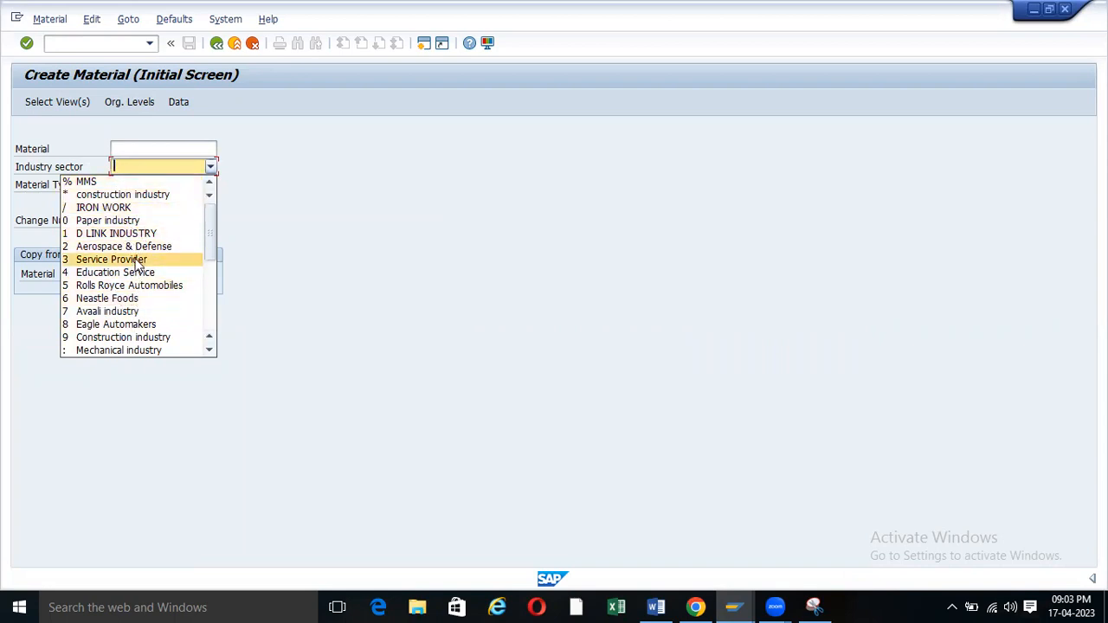
Choose Mechanical Engineering from the Industry sector list.
left_click(346, 207)
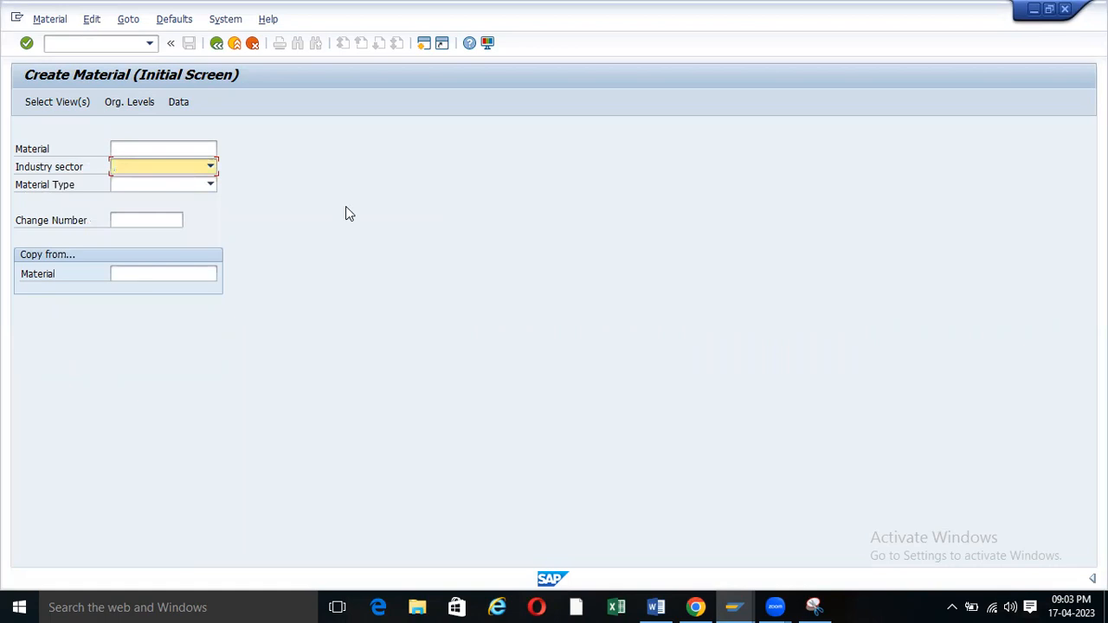
left_click(211, 167)
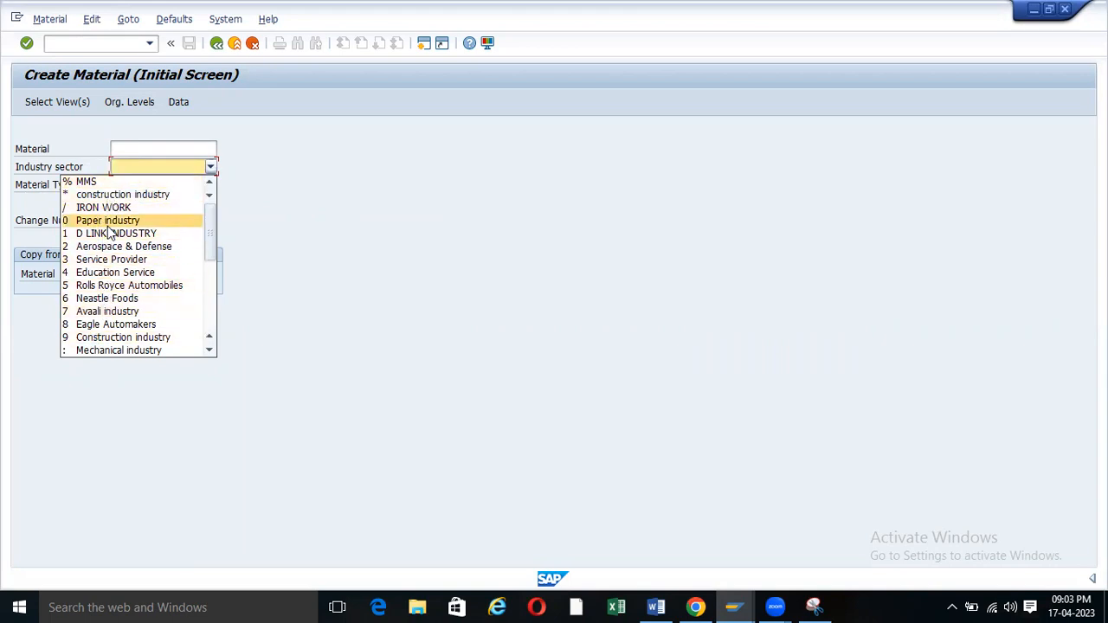
scroll(111, 232, "down", 4)
scroll(111, 233, "down", 1)
left_click(224, 169)
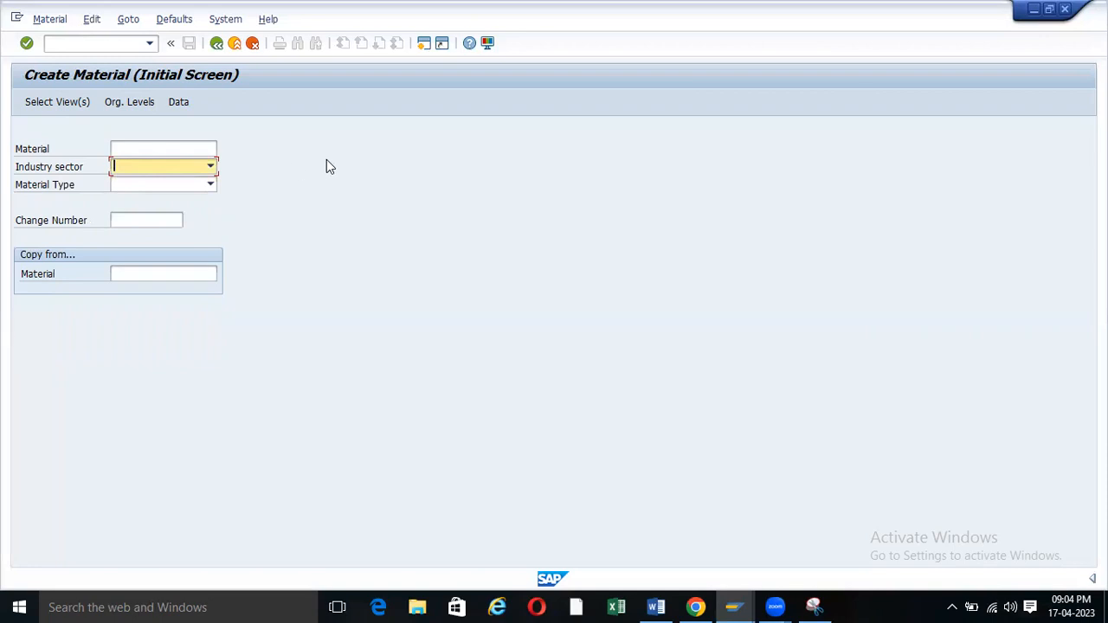
left_click(209, 167)
scroll(130, 281, "down", 1)
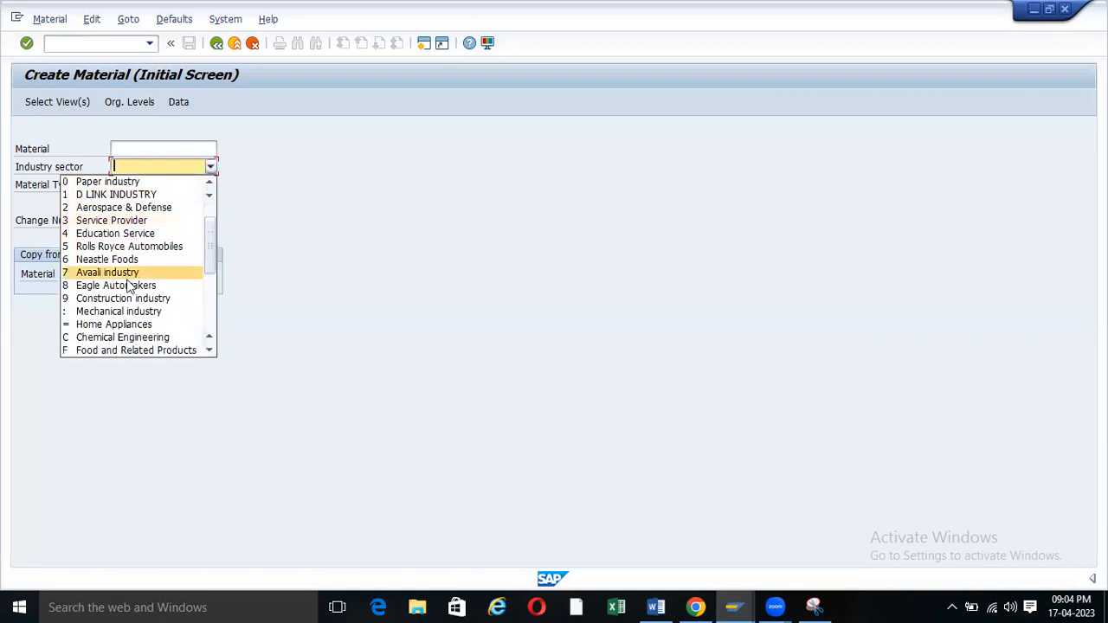
scroll(121, 299, "down", 1)
scroll(118, 305, "down", 2)
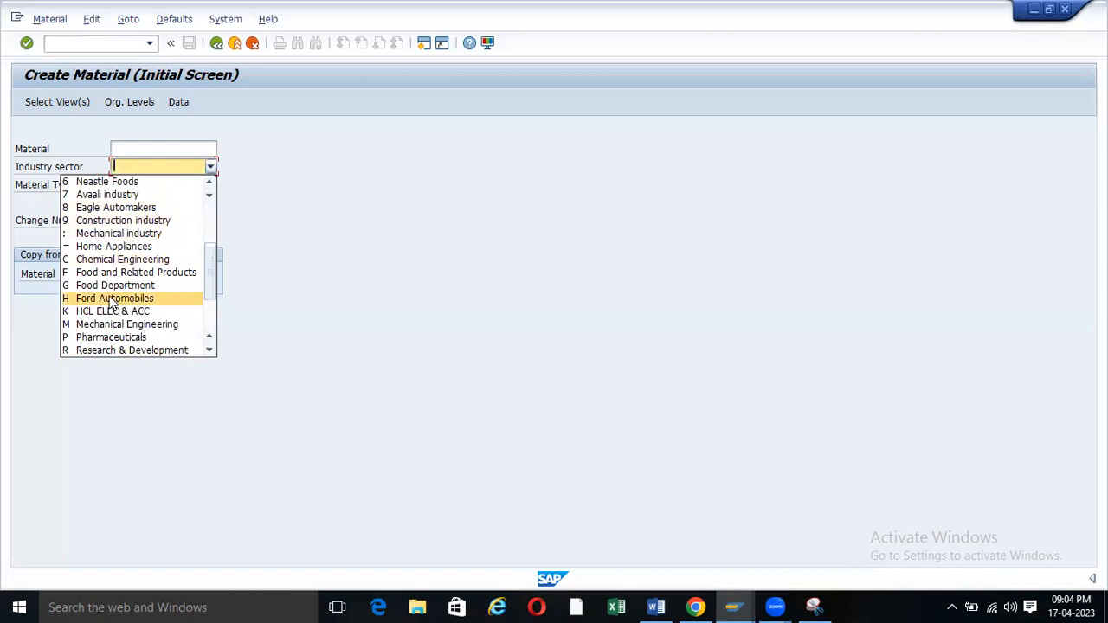
scroll(109, 299, "down", 1)
left_click(96, 290)
Enter ROH (Raw material) as the material type.
left_click(216, 184)
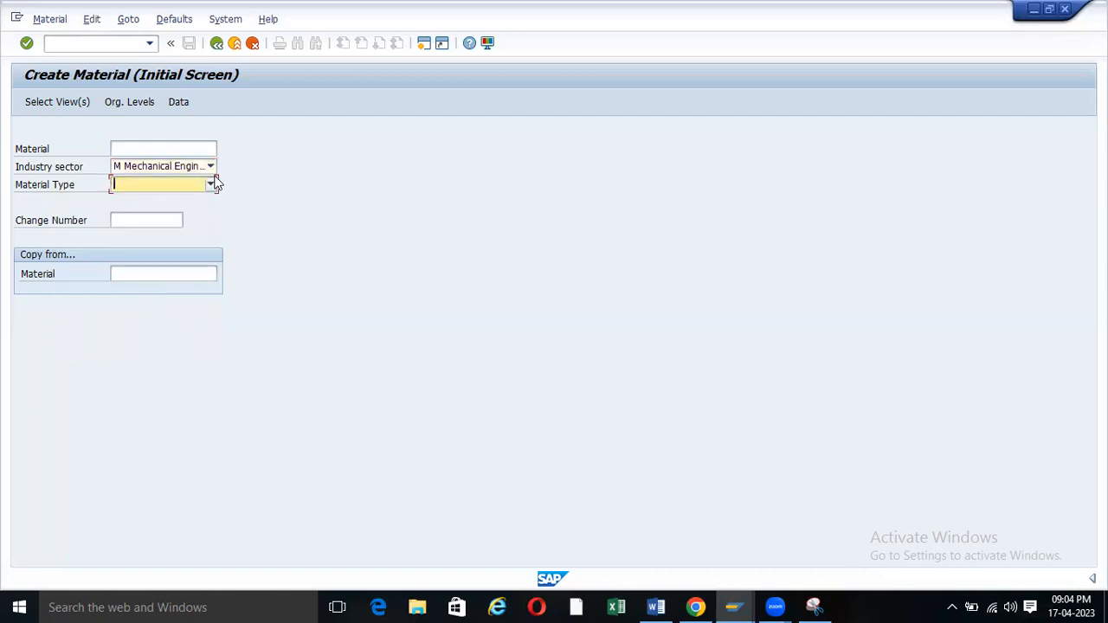
left_click(209, 186)
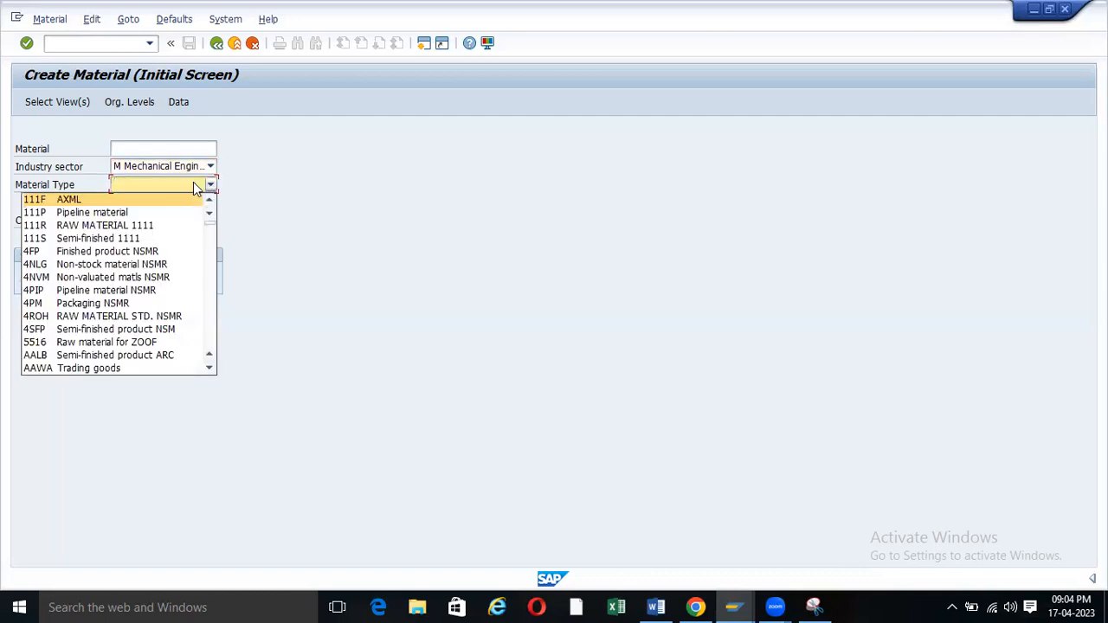
type("roh")
key("Return")
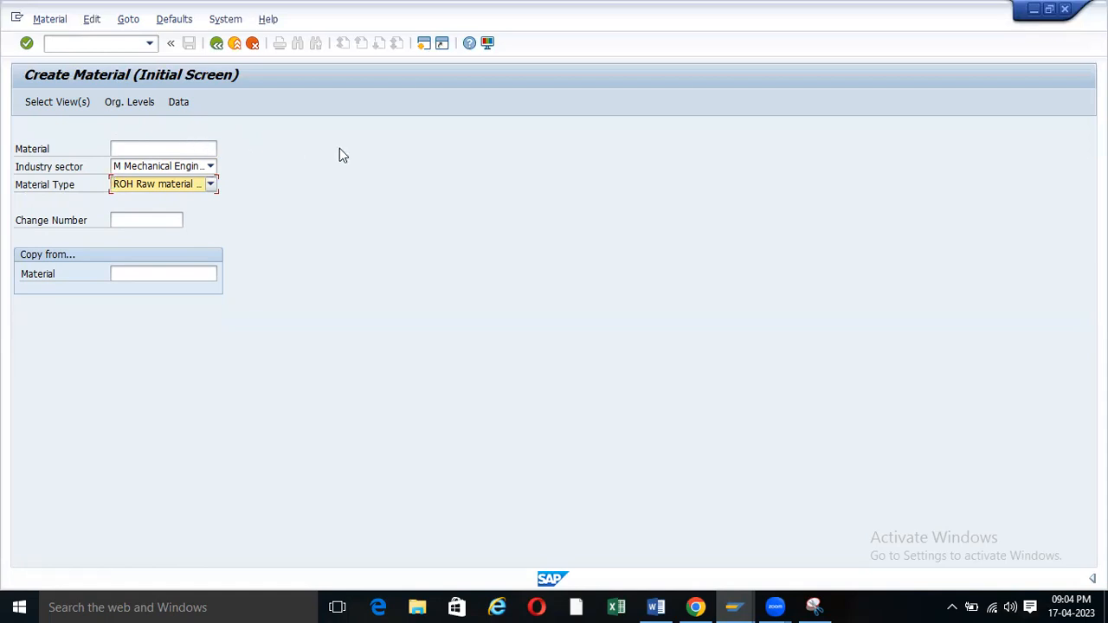
Cancel the view selection and keep Mechanical Engineering as the industry sector.
key("Return")
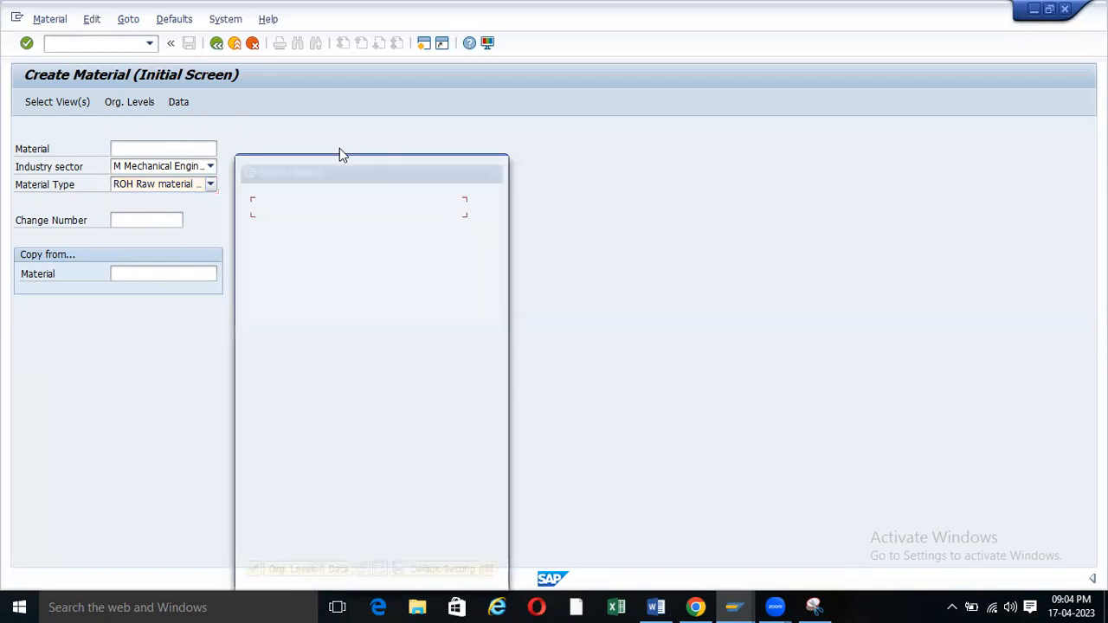
left_click(497, 165)
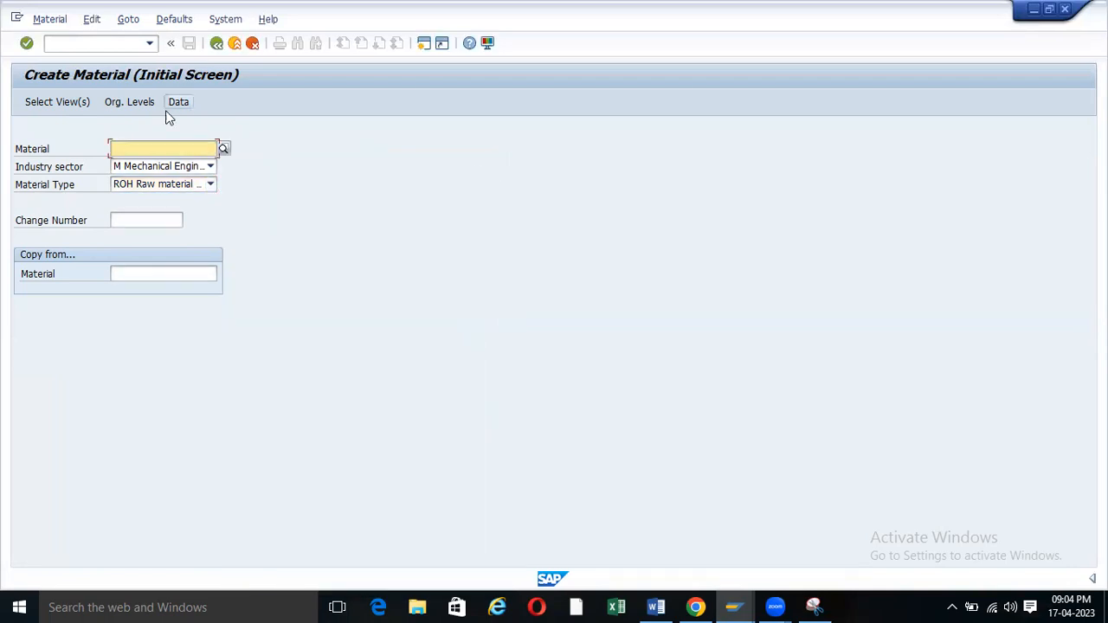
left_click(211, 165)
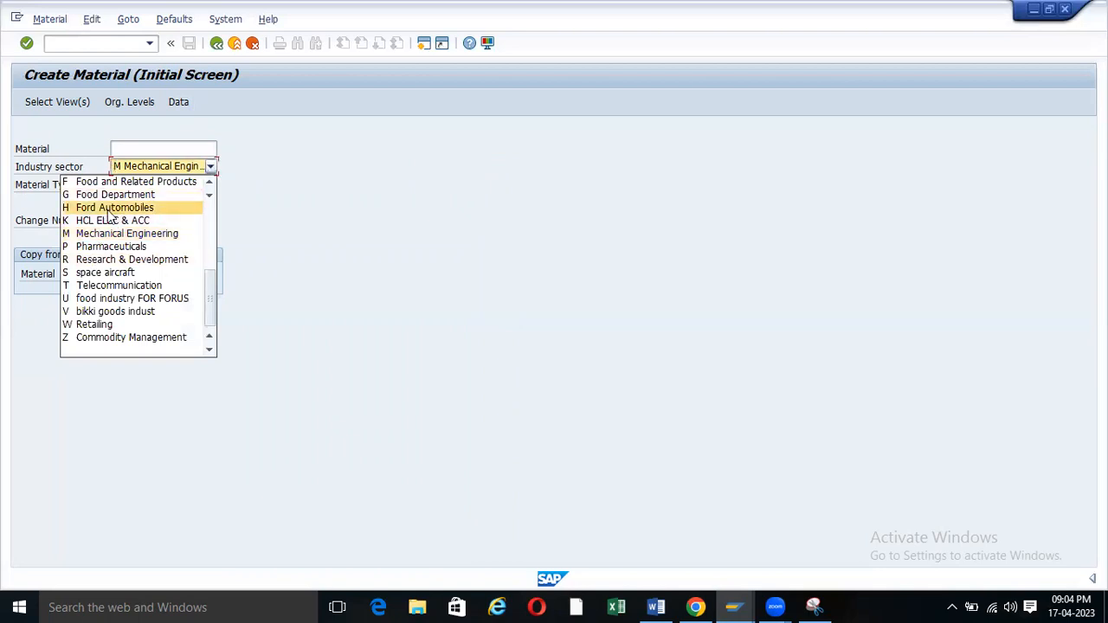
left_click(136, 234)
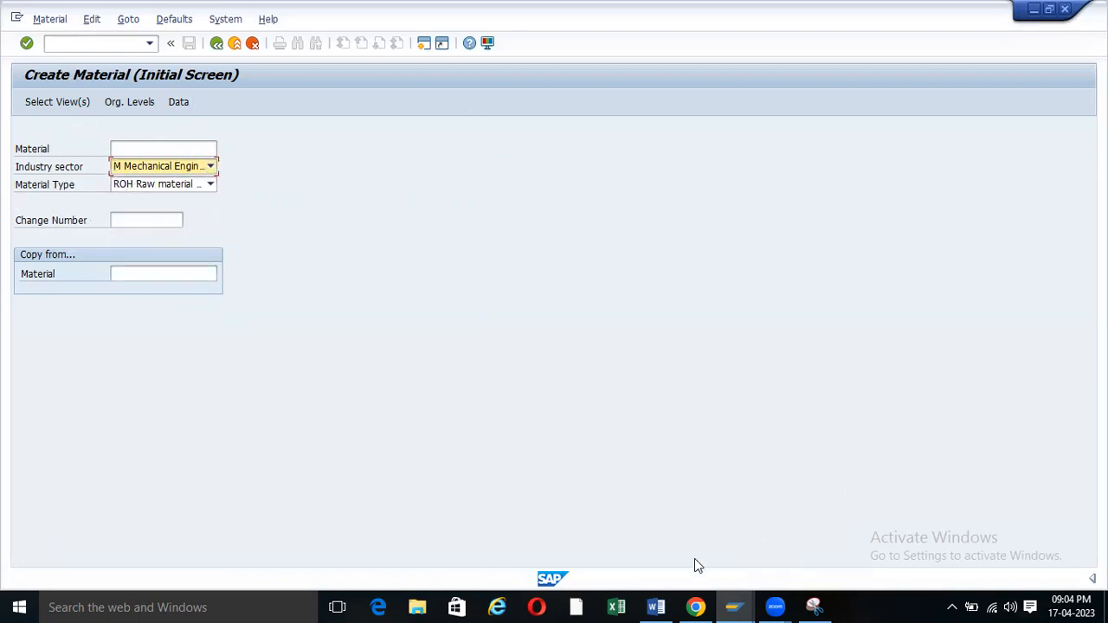
Bring the Word notes forward and click just after the Industry Sector heading.
mouse_move(665, 605)
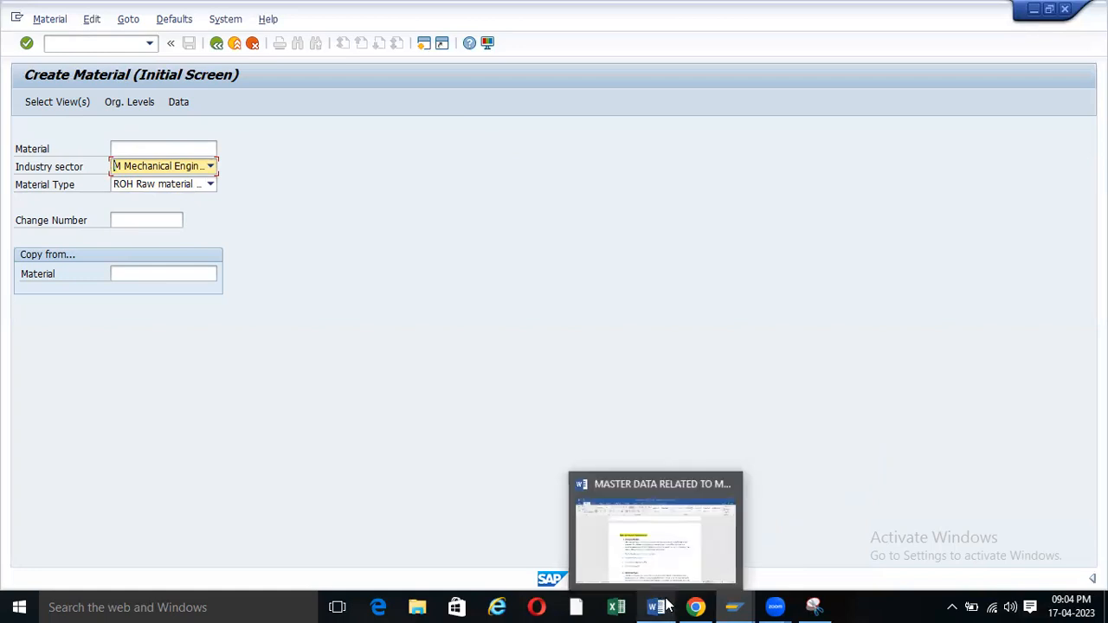
left_click(655, 530)
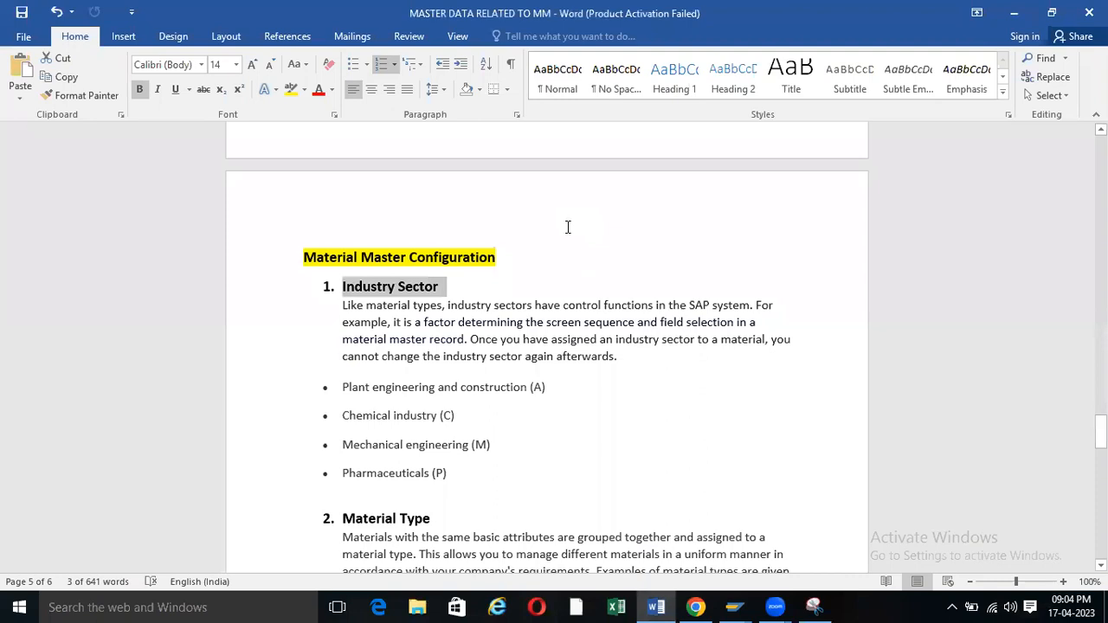
left_click(458, 286)
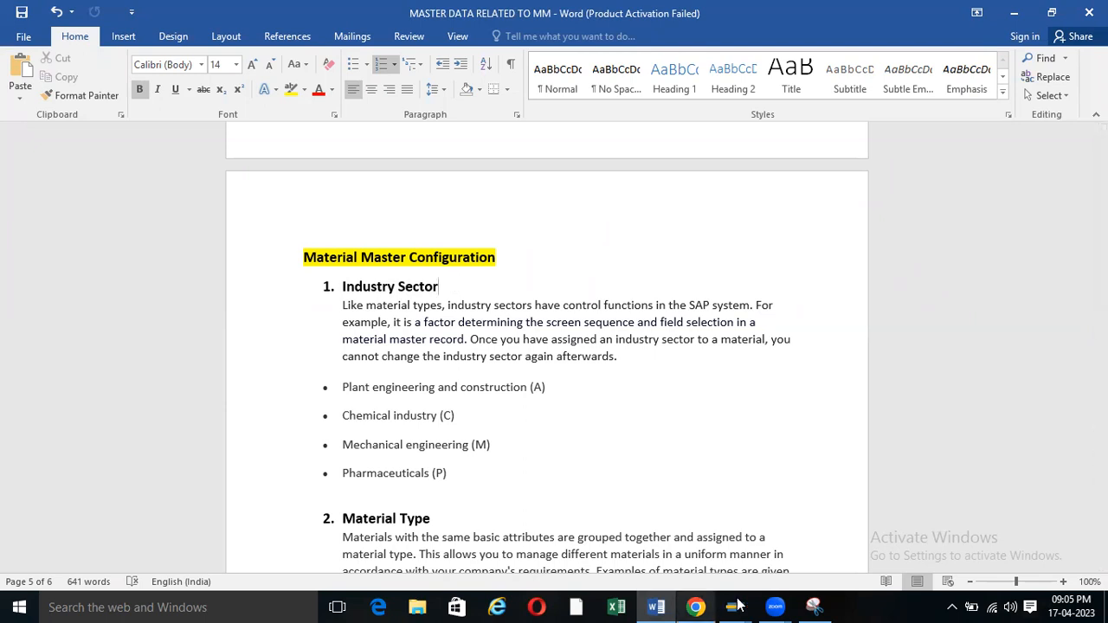
Compare SAP's industry sector list with the notes and select 'Plant engineering and construction' in Word.
mouse_move(734, 607)
left_click(760, 516)
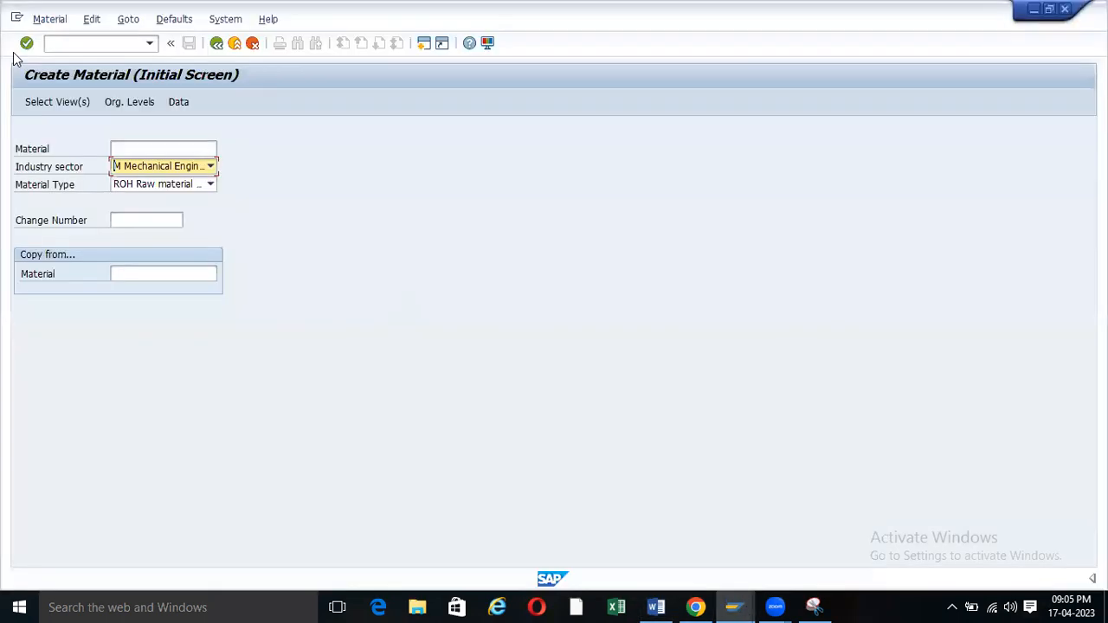
left_click(210, 166)
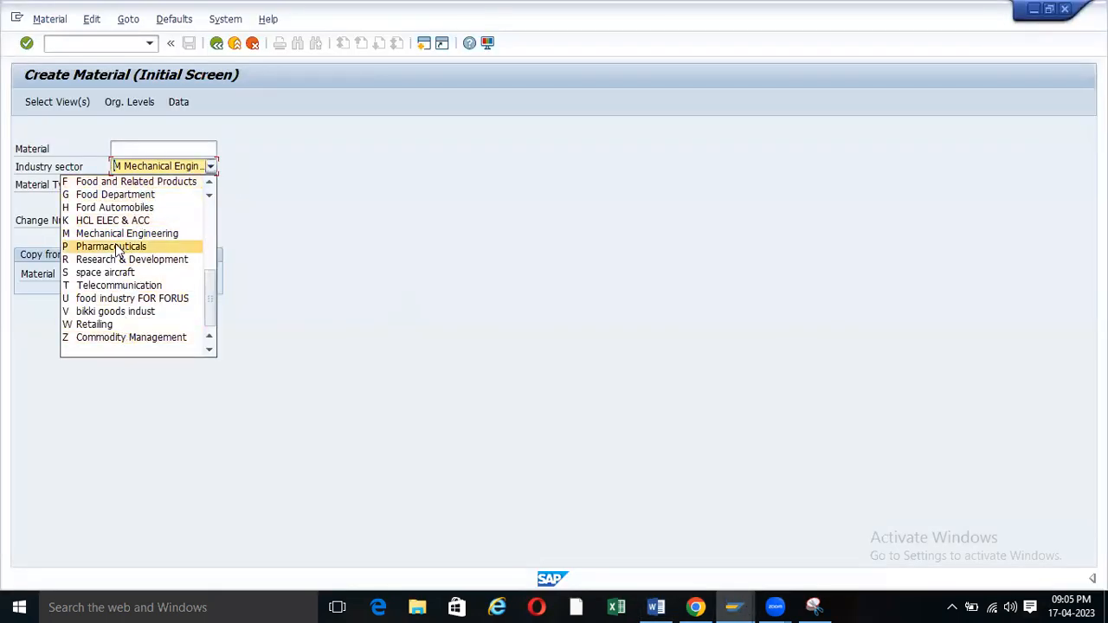
scroll(126, 269, "up", 8)
scroll(125, 275, "down", 5)
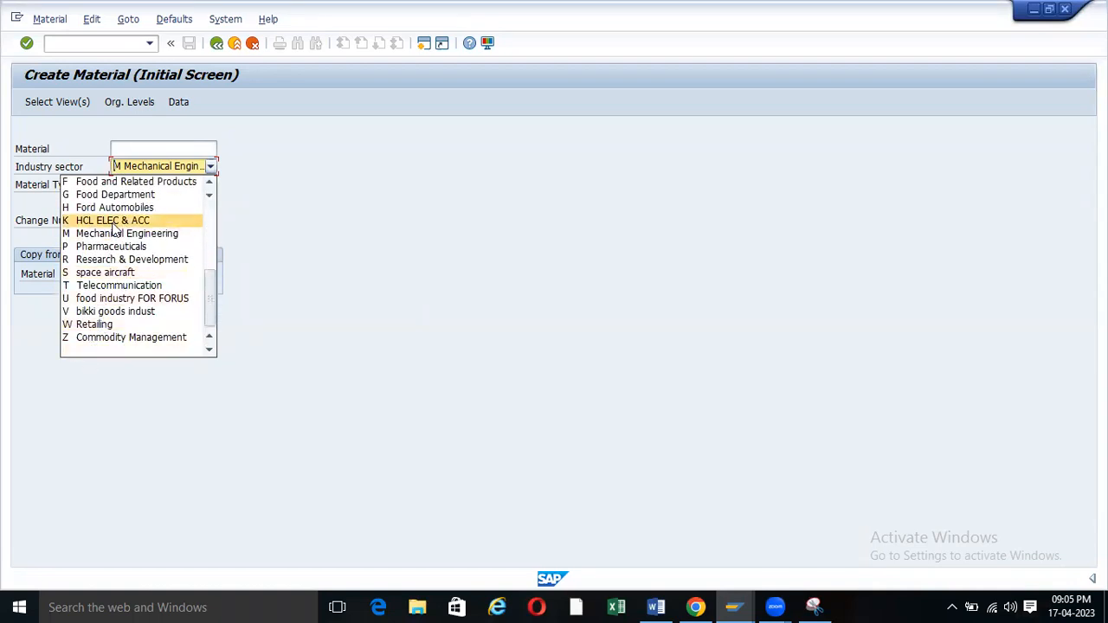
scroll(106, 277, "up", 5)
scroll(106, 277, "up", 2)
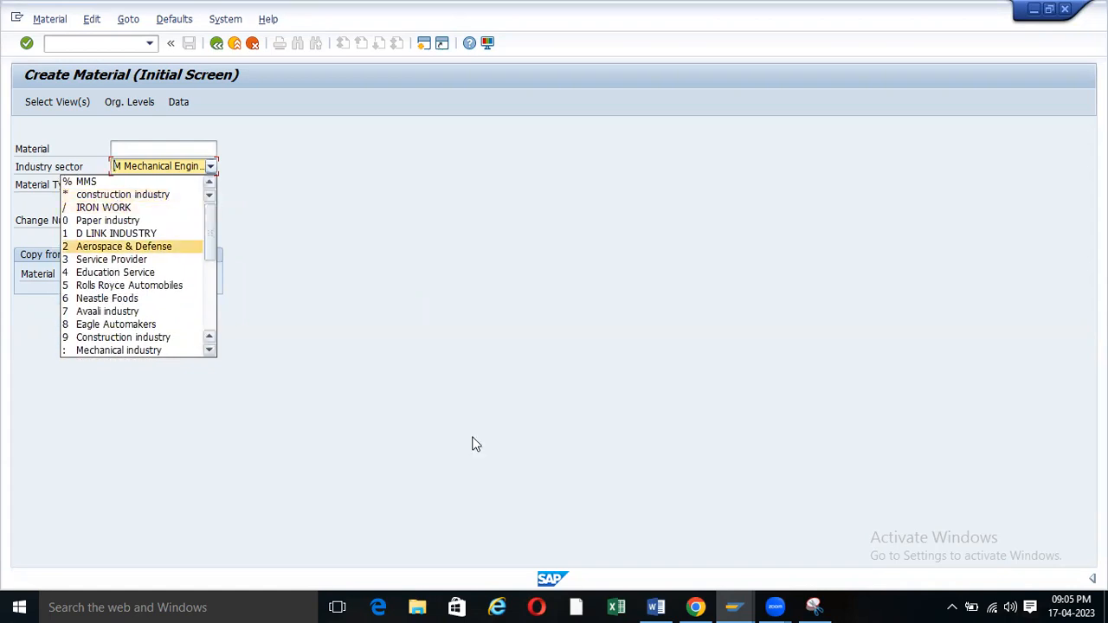
left_click(657, 607)
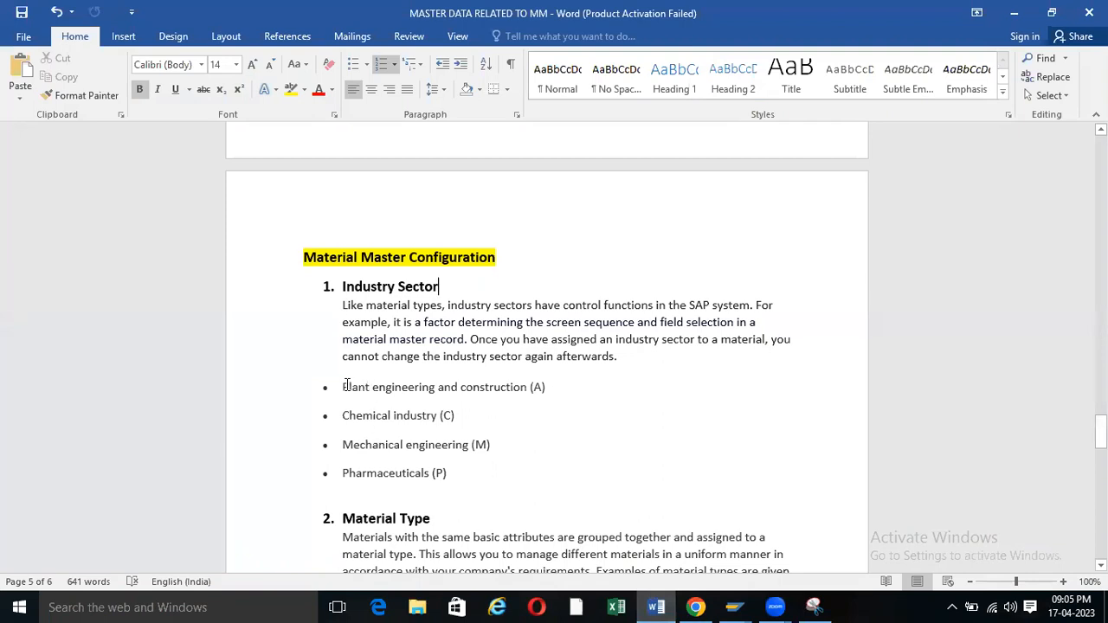
left_click_drag(343, 387, 526, 385)
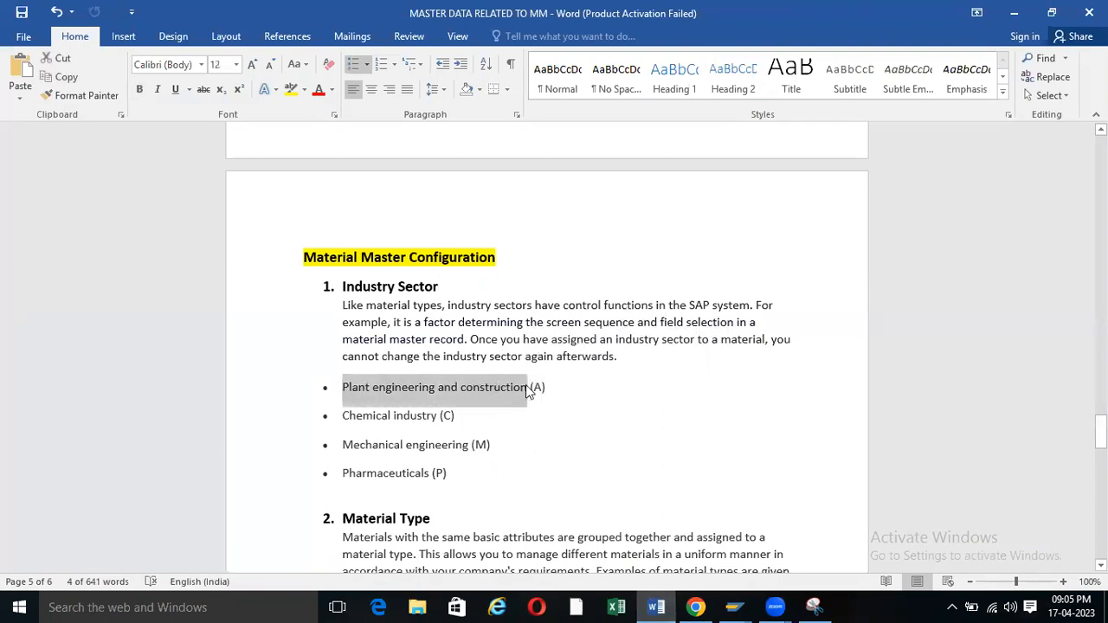
Recheck the SAP industry sector list against the Word notes.
mouse_move(731, 606)
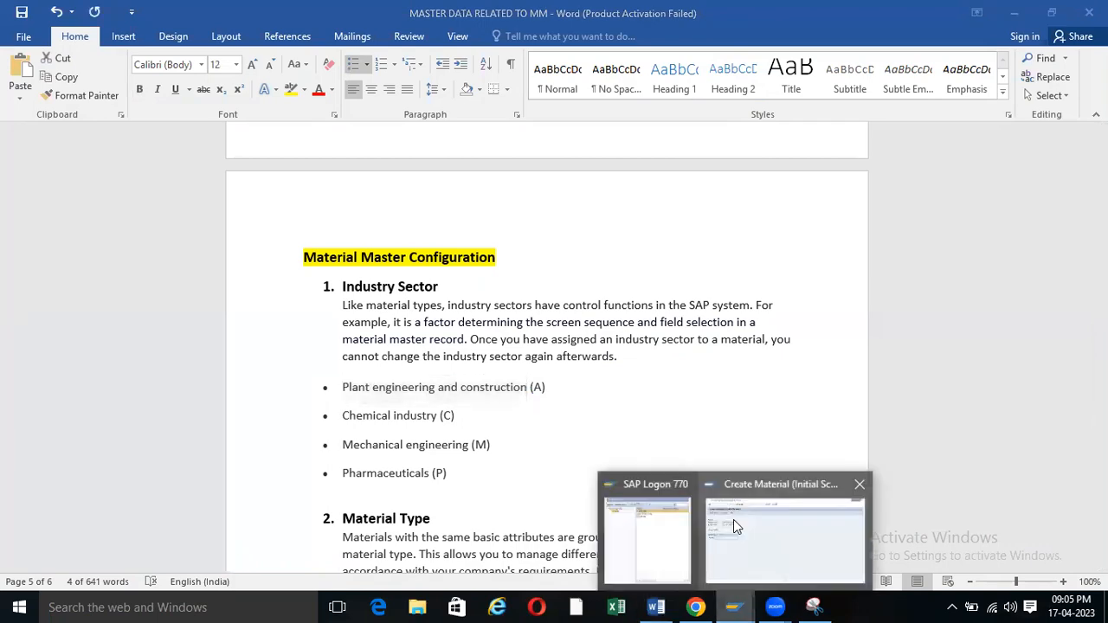
left_click(734, 520)
left_click(211, 166)
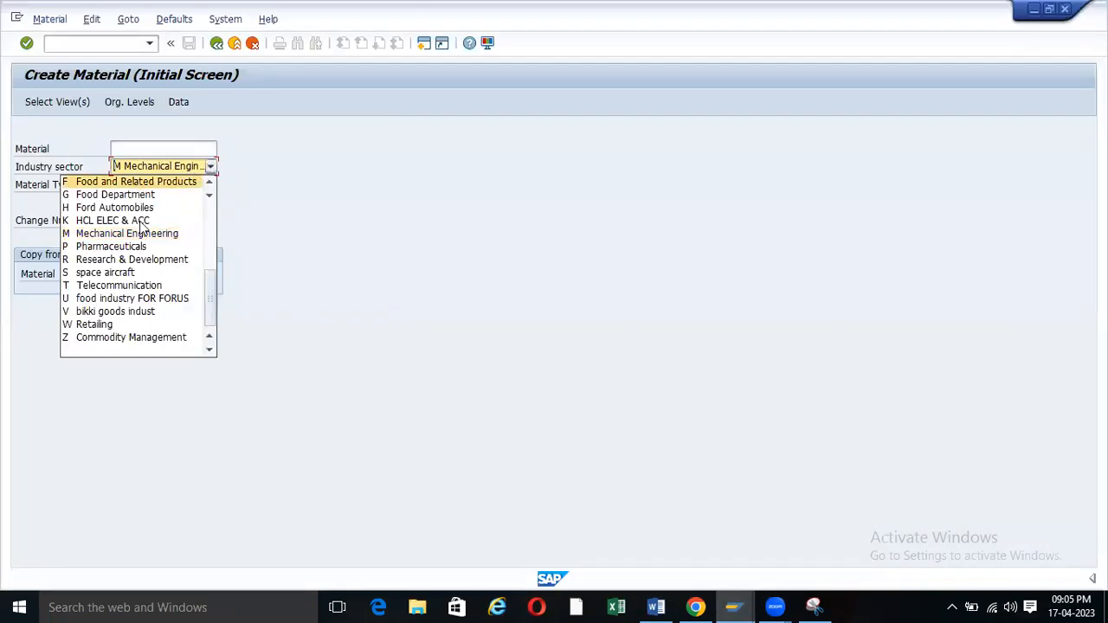
scroll(136, 243, "up", 5)
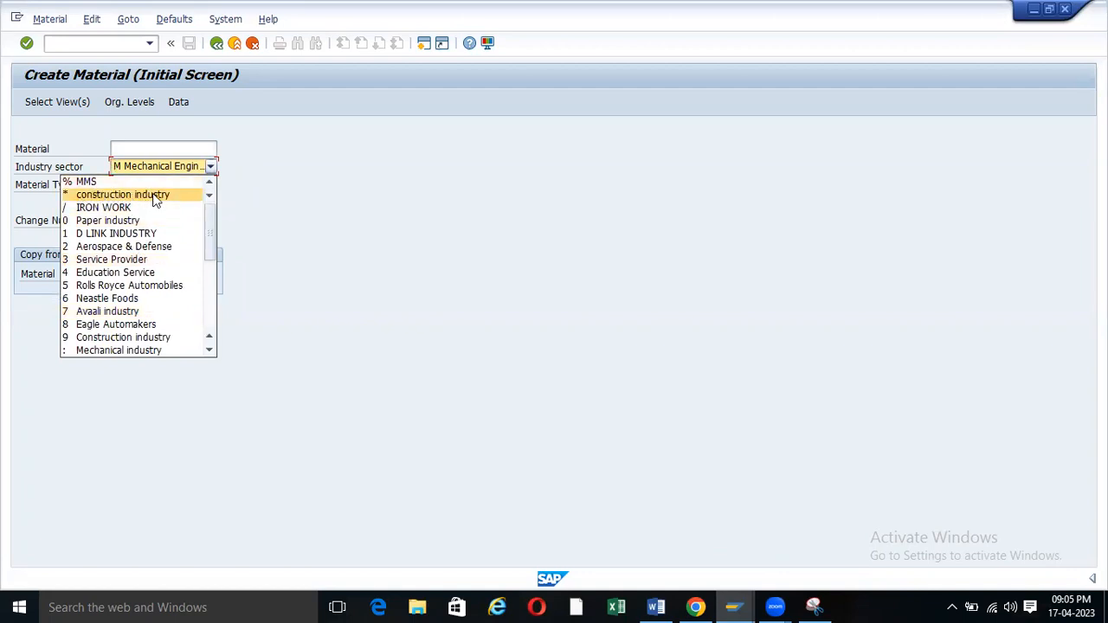
mouse_move(654, 606)
left_click(656, 607)
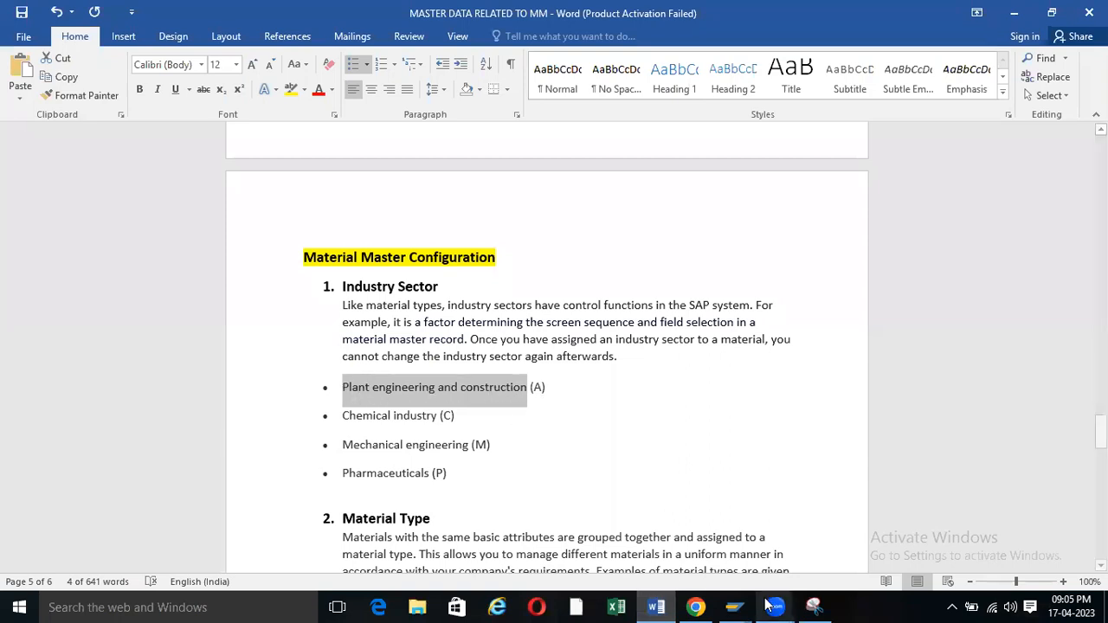
Keep Mechanical Engineering and leave the Create Material screen with Back.
mouse_move(745, 606)
left_click(758, 530)
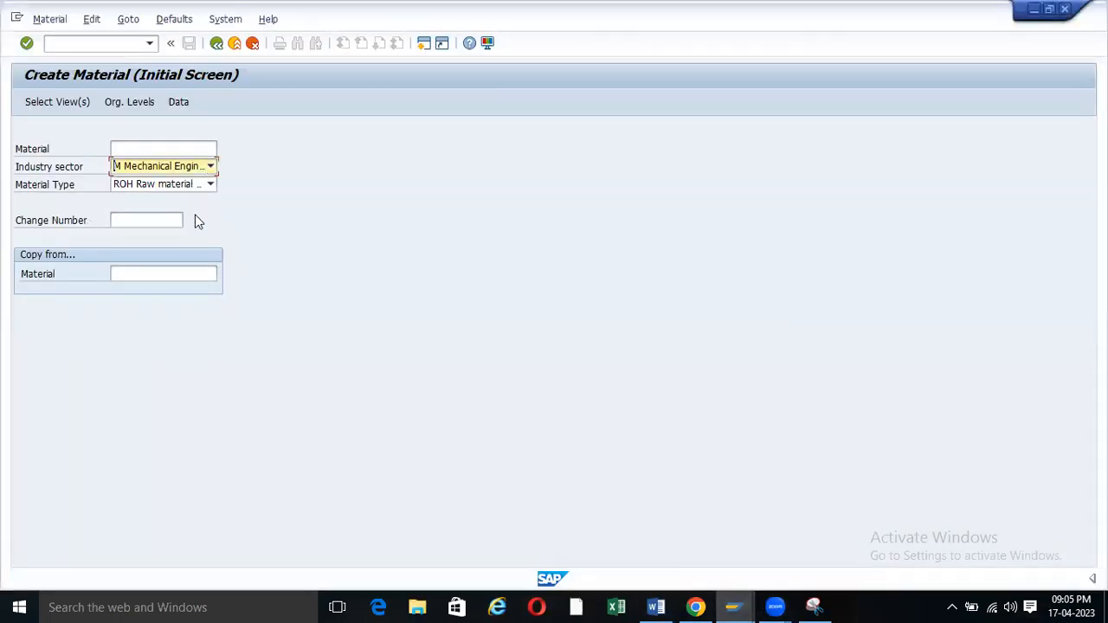
left_click(210, 167)
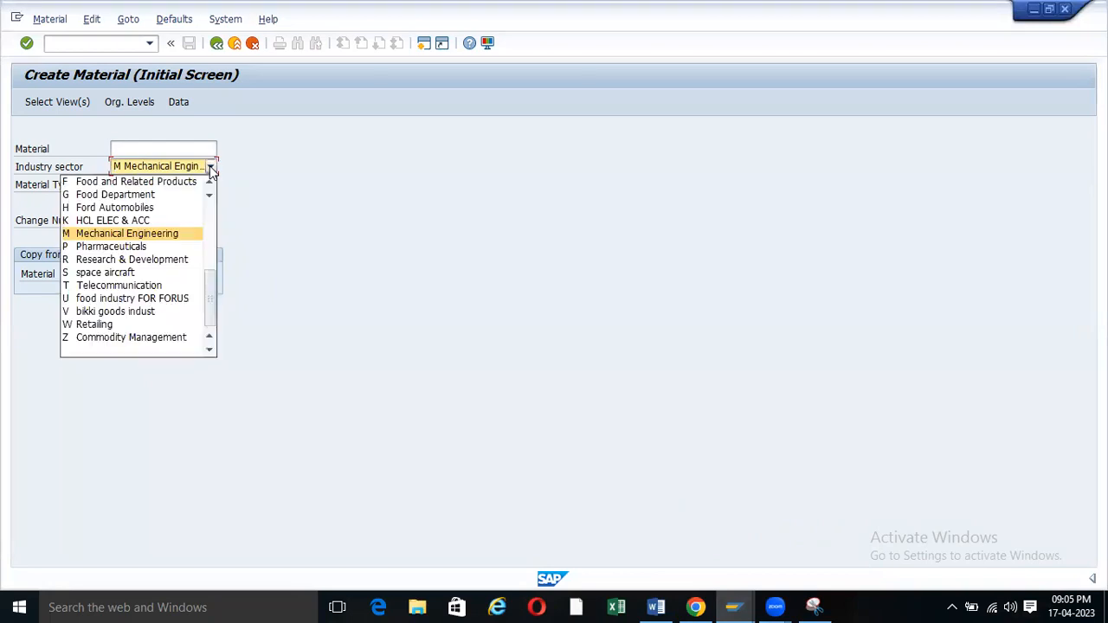
left_click(152, 232)
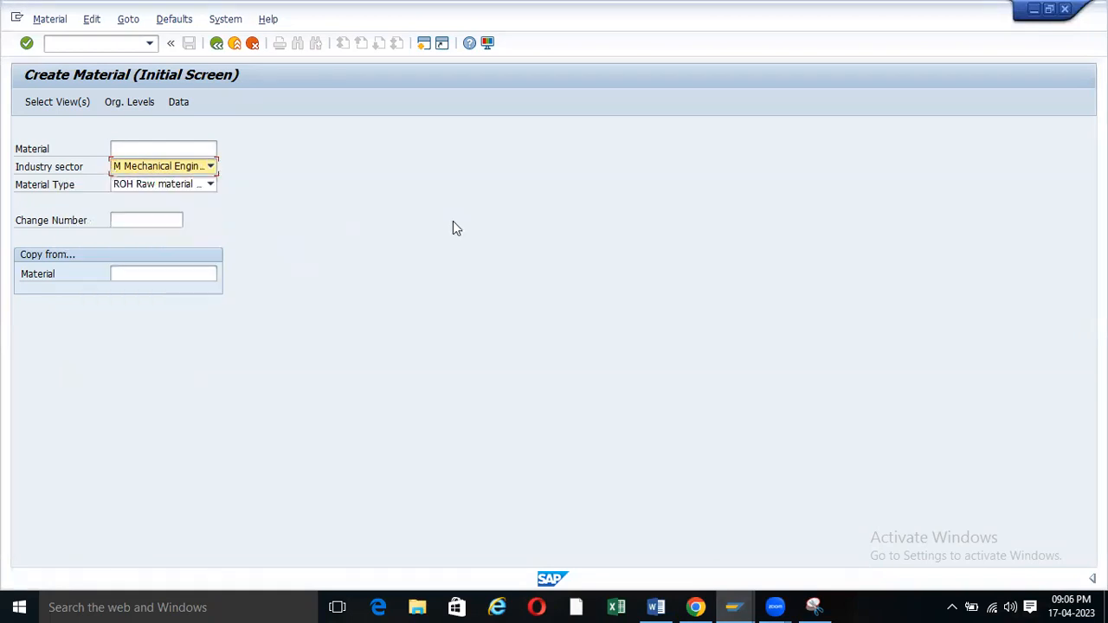
left_click(216, 43)
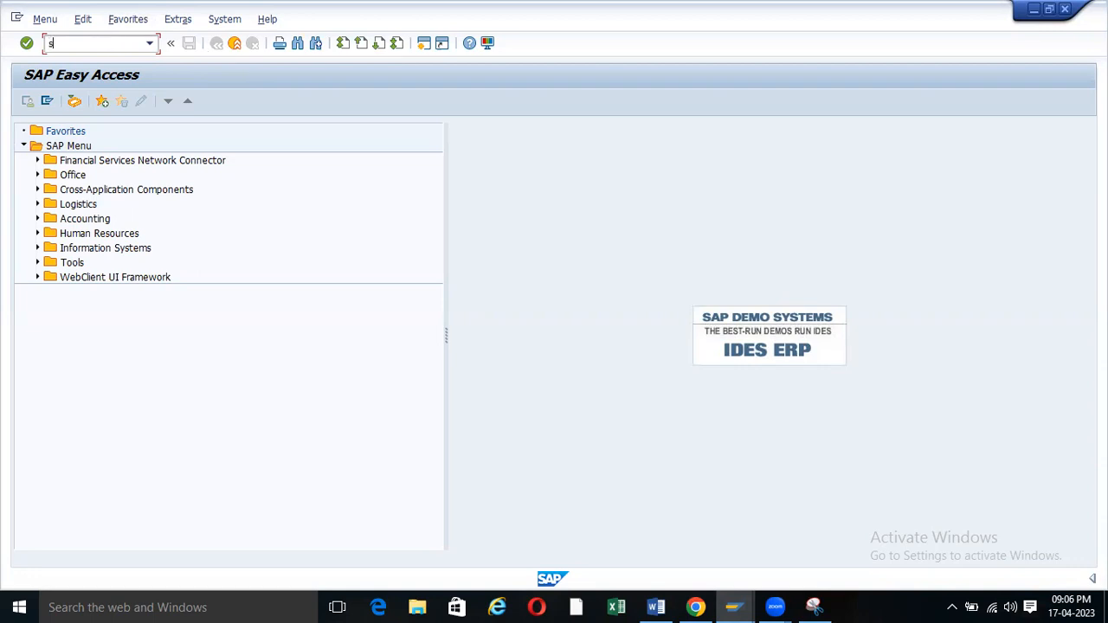
Start SPRO, open the reference IMG, and collapse Enterprise Structure again.
type("o")
key("Return")
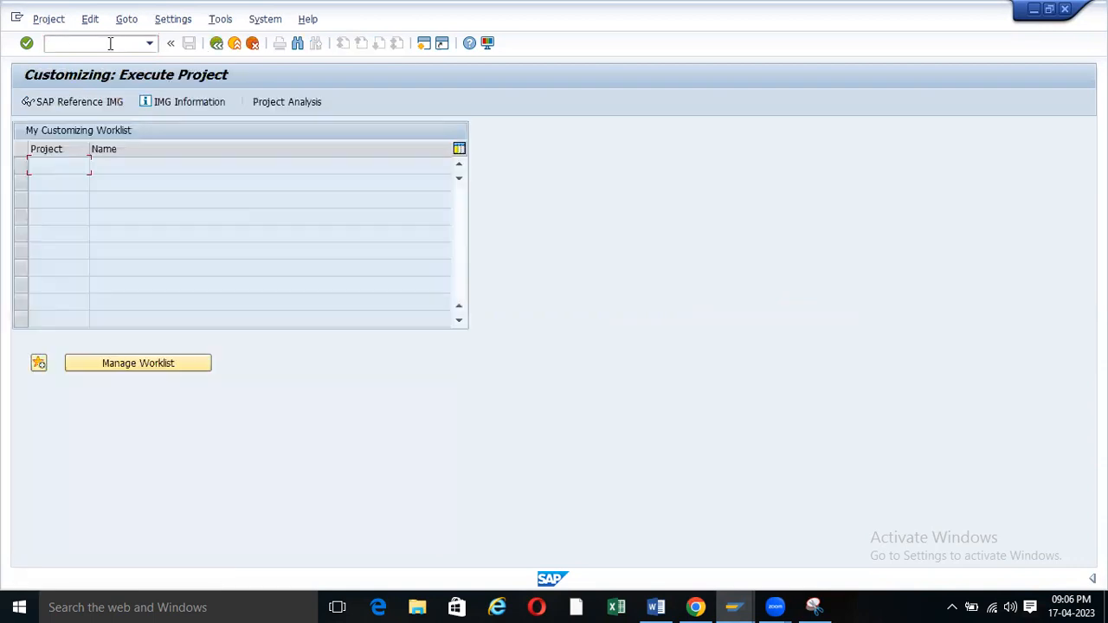
left_click(39, 99)
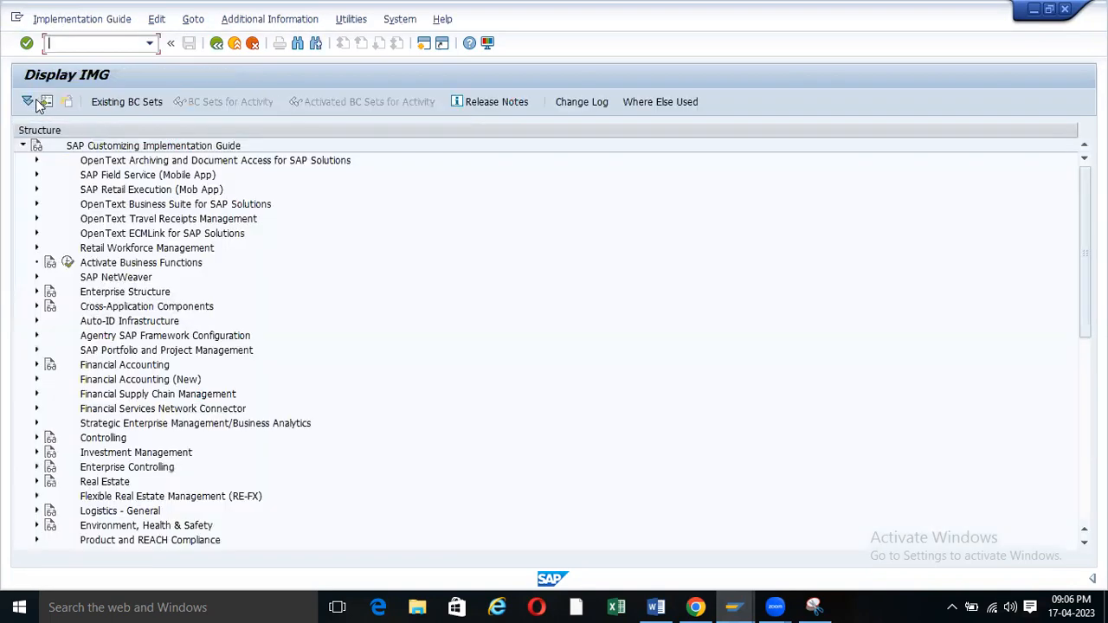
left_click(37, 263)
left_click(37, 292)
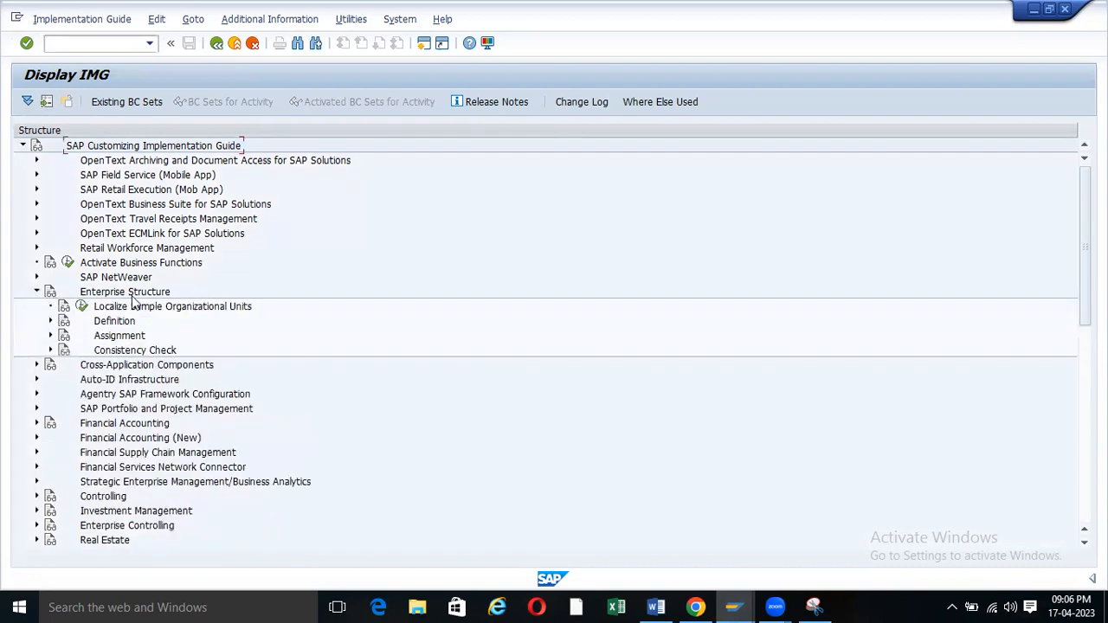
left_click(36, 292)
Expand Logistics - General > Material Master > Field Selection and run Define Industry Sectors.
scroll(38, 294, "down", 5)
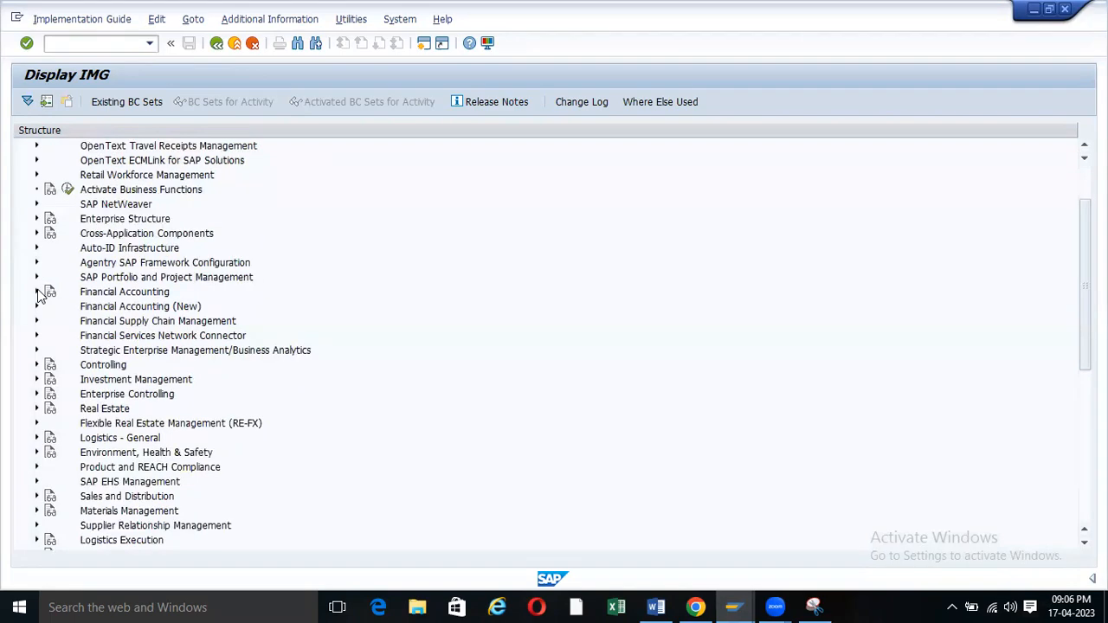
scroll(38, 294, "up", 2)
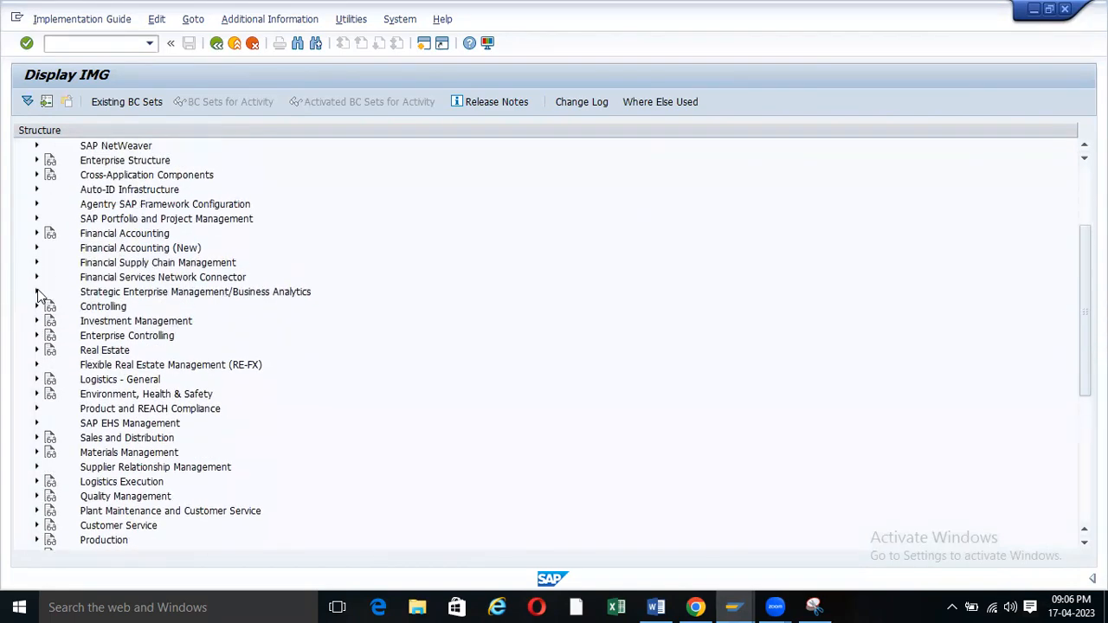
scroll(39, 381, "down", 1)
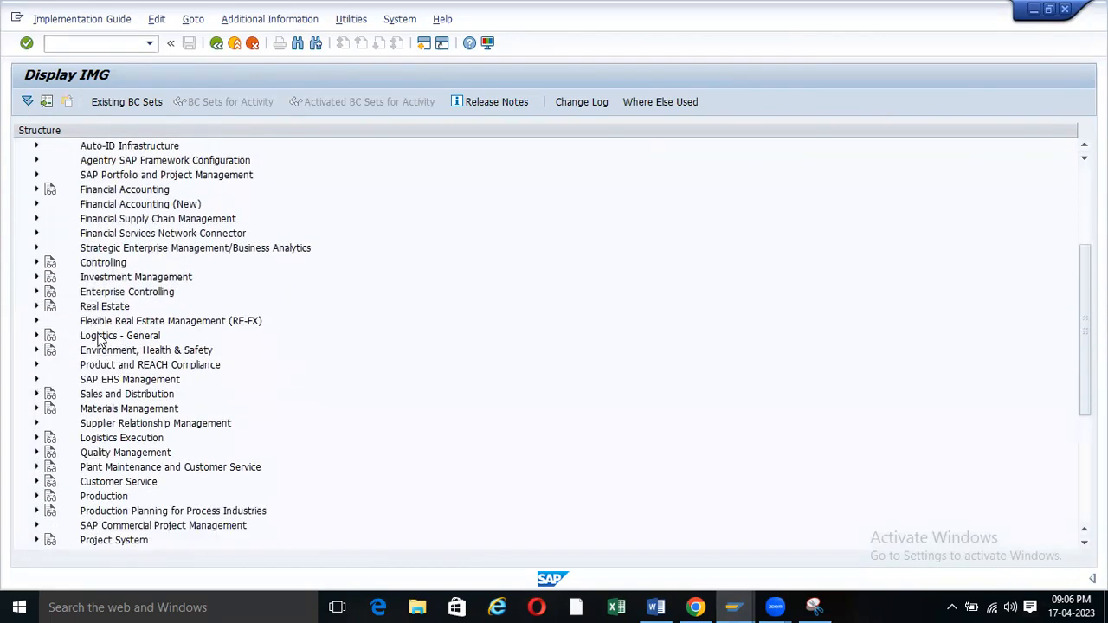
left_click(36, 337)
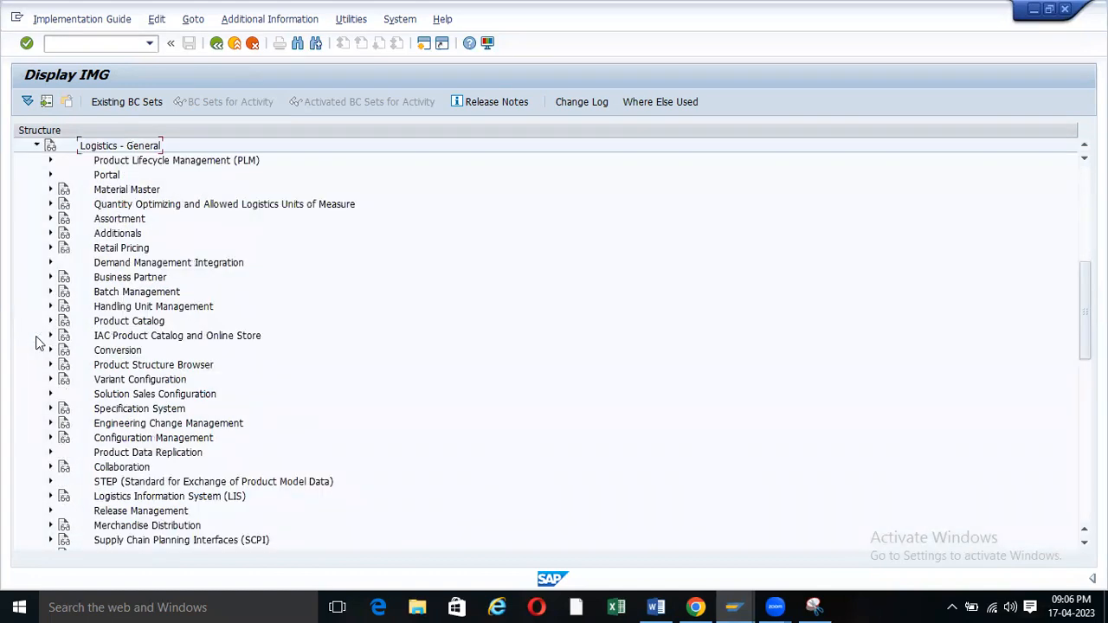
scroll(100, 292, "up", 2)
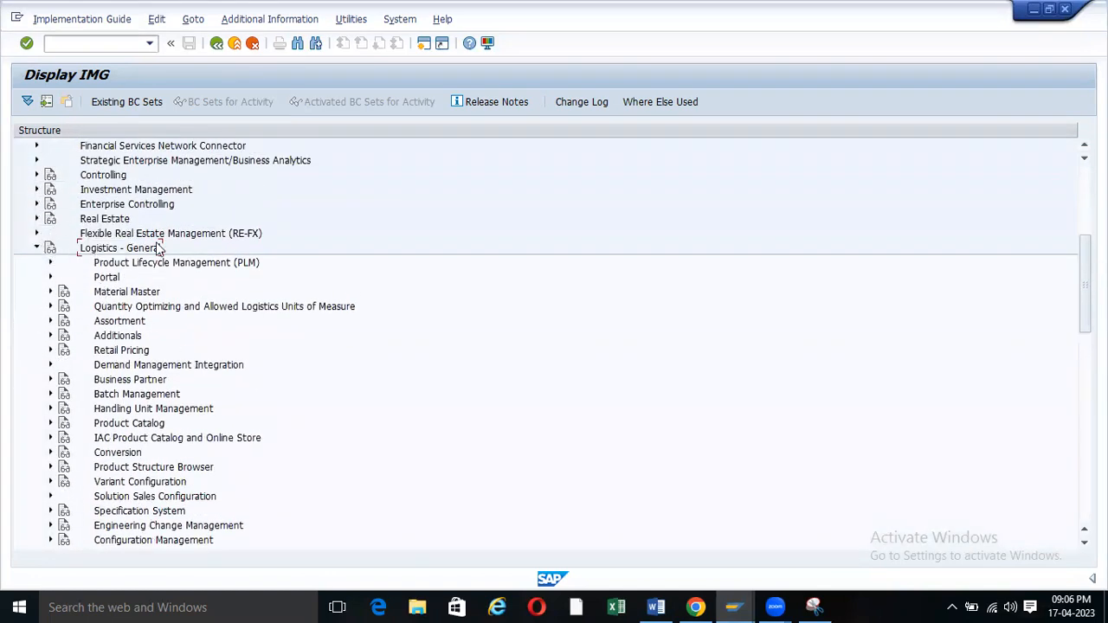
left_click(50, 292)
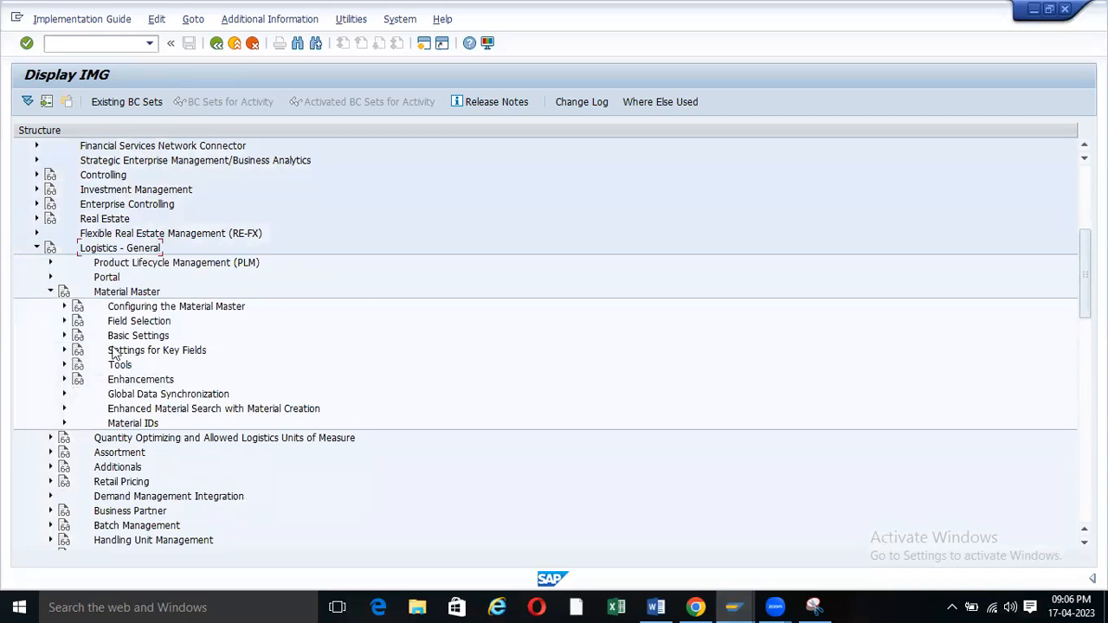
left_click(64, 321)
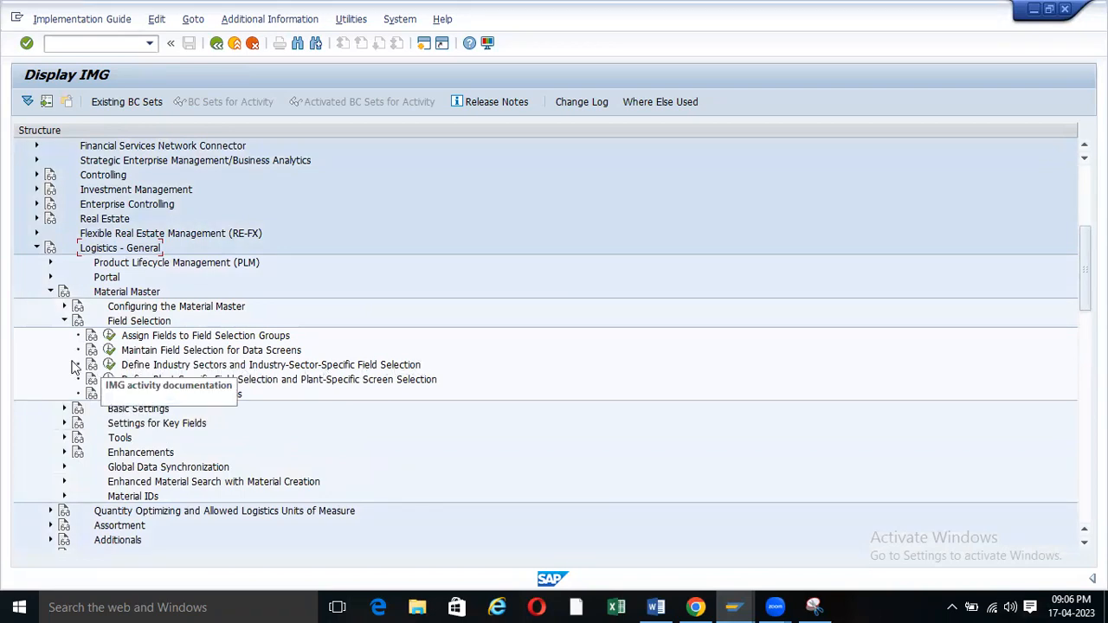
left_click(110, 366)
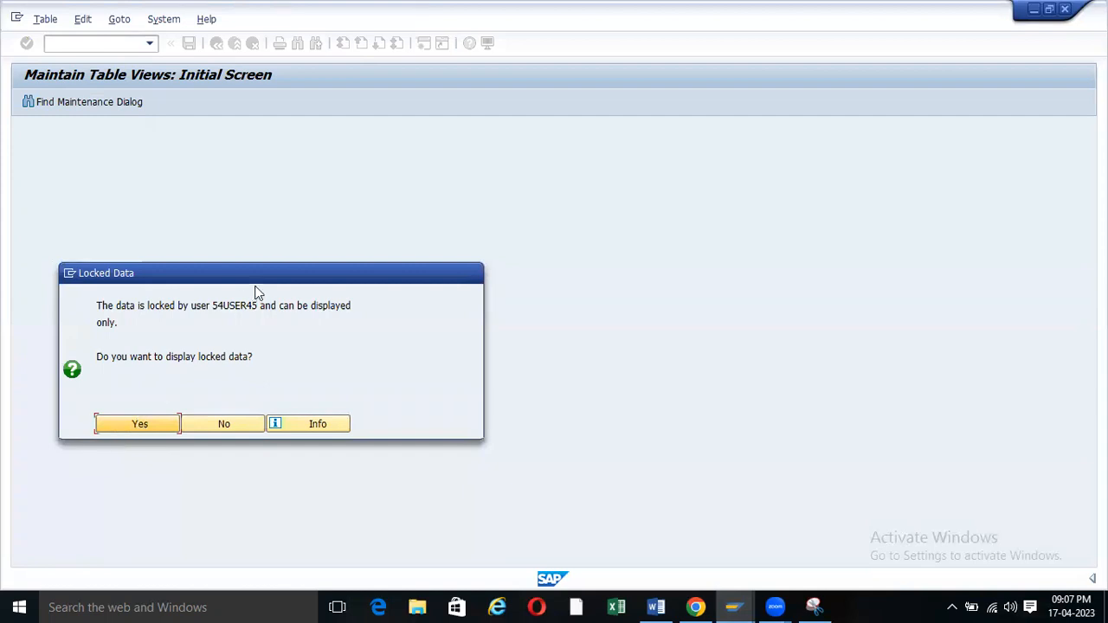
Copy the locking user's id, decline read-only access, and filter SM12 by that user.
left_click_drag(256, 305, 212, 308)
key("ctrl+c")
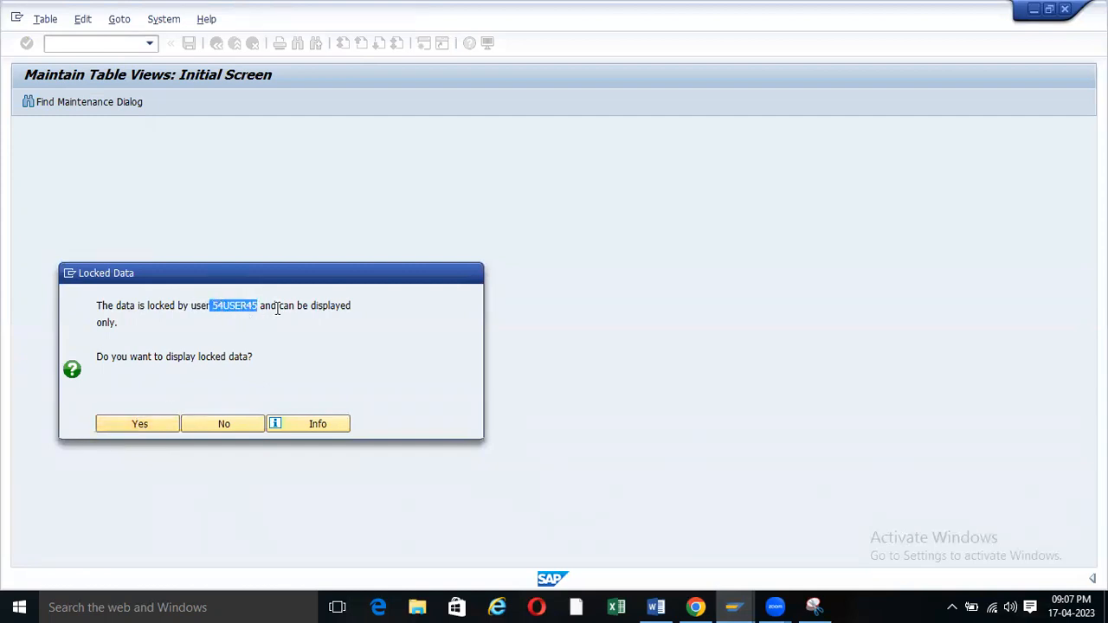
left_click(220, 423)
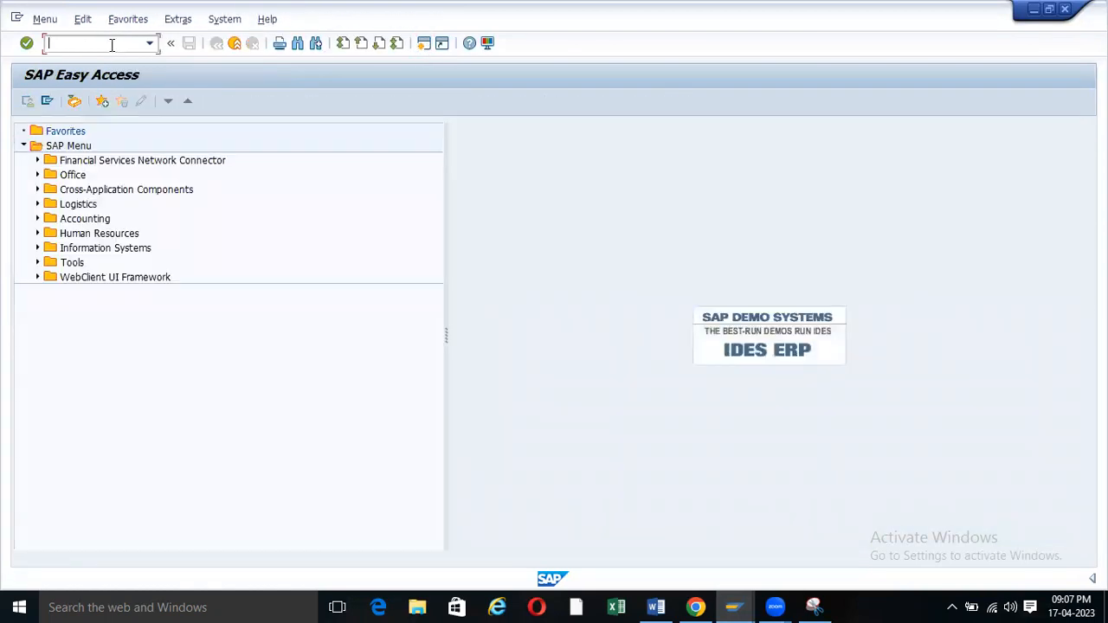
type("sm12")
key("Return")
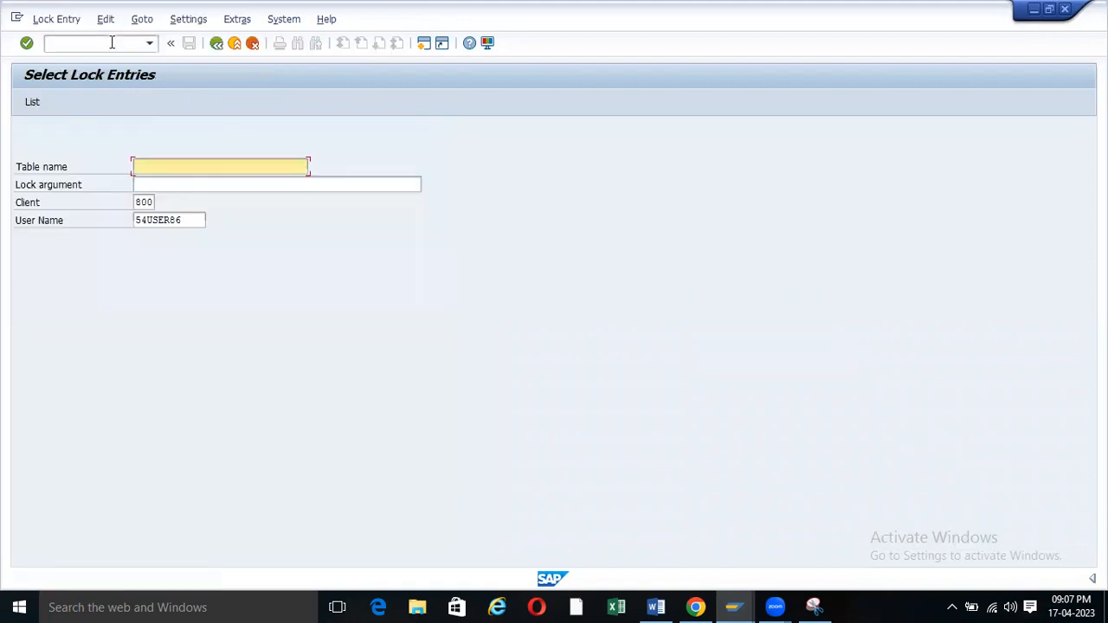
left_click_drag(198, 222, 8, 232)
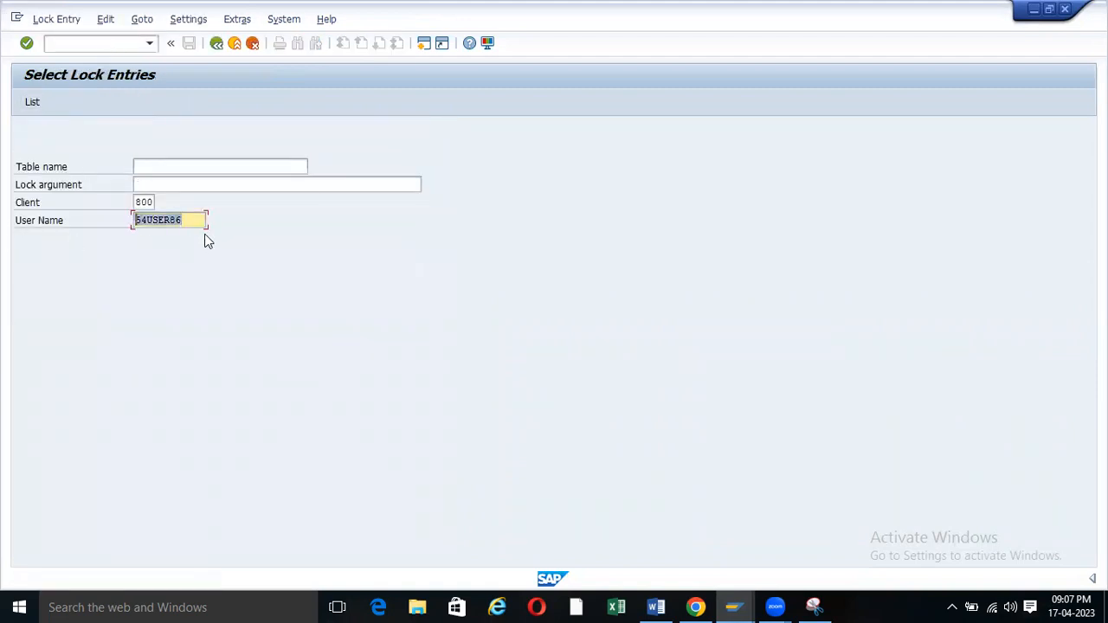
key("ctrl+v")
left_click(139, 220)
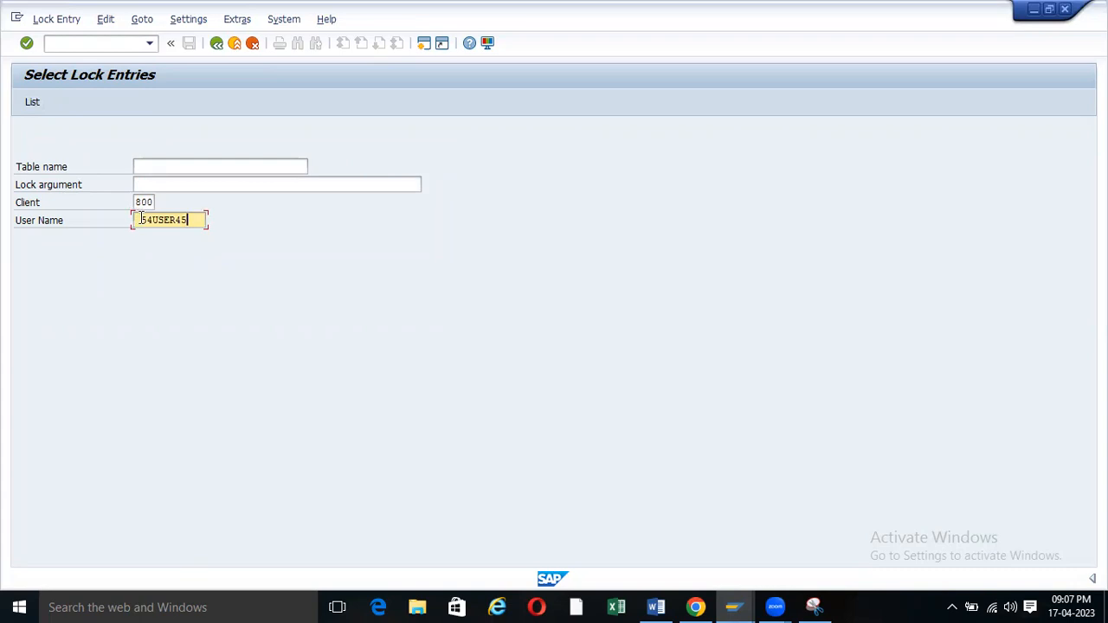
key("Delete")
List that user's two lock entries and delete them.
left_click(31, 103)
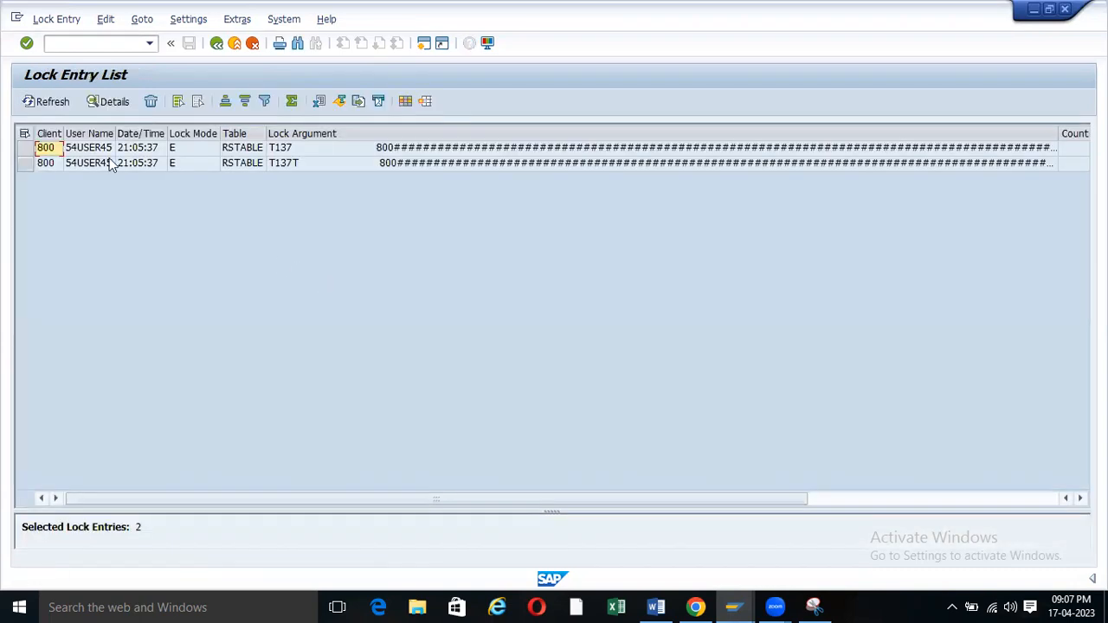
left_click(25, 134)
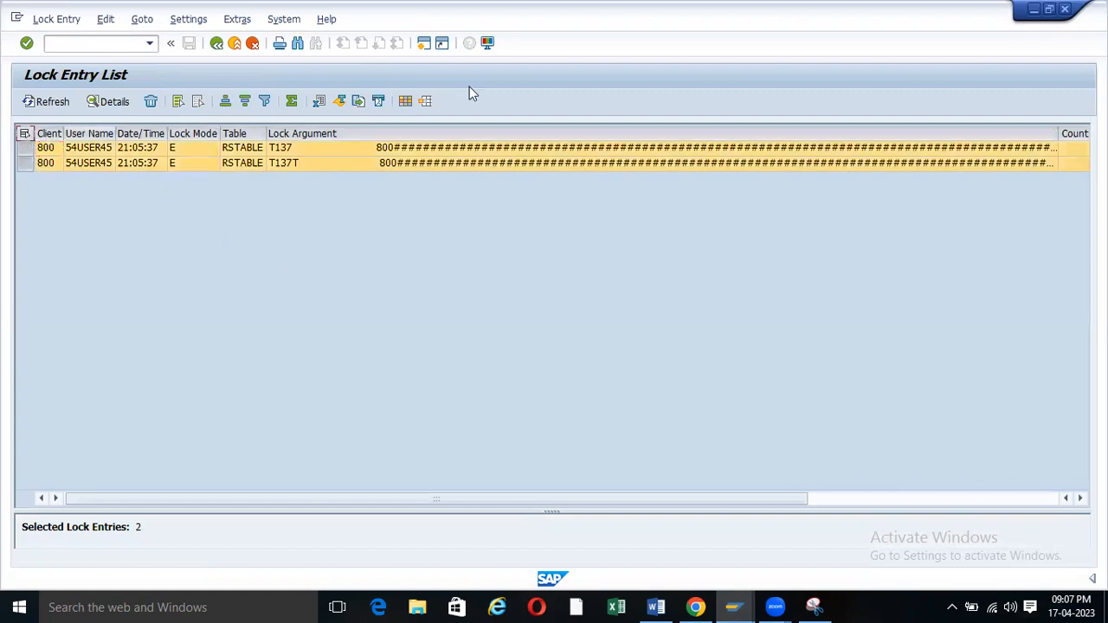
left_click(150, 102)
left_click(239, 302)
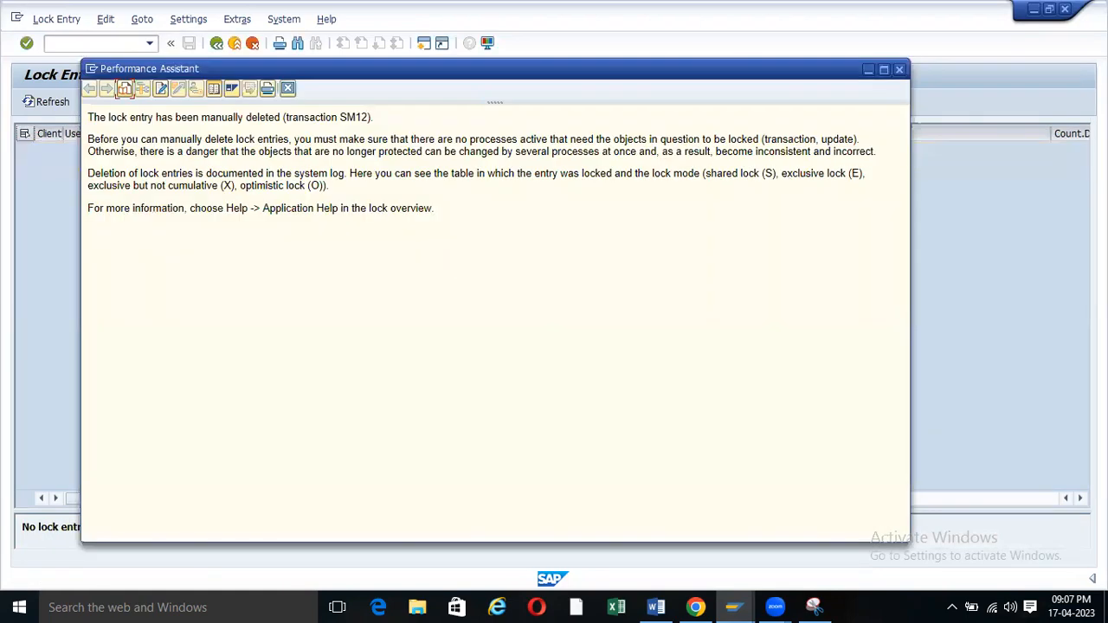
Close the help window, go back, and return to the Display IMG window.
left_click(899, 70)
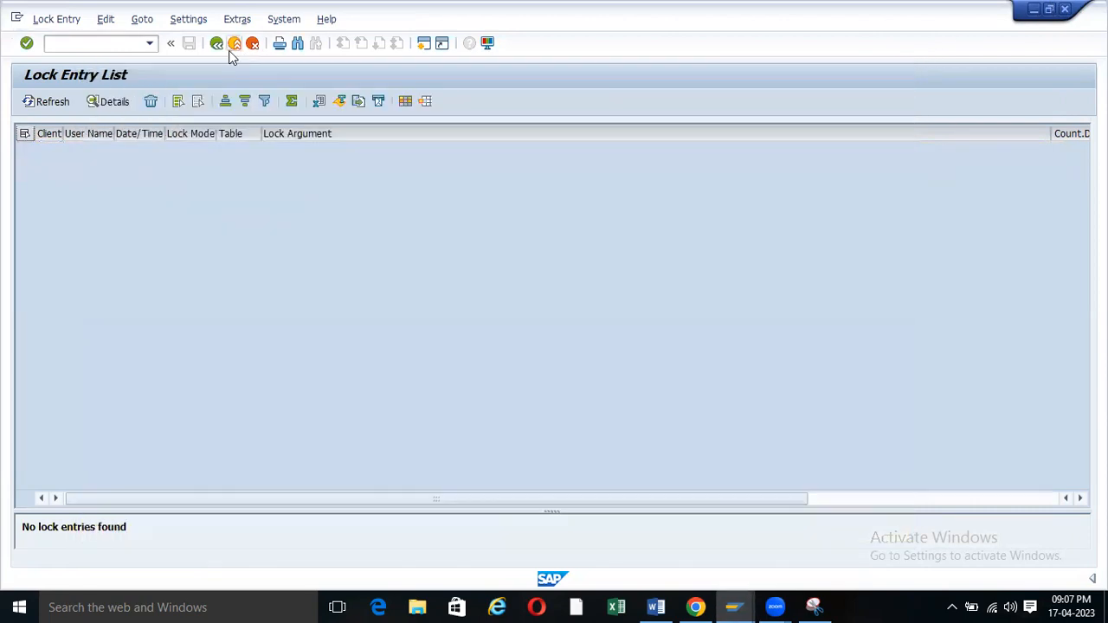
left_click(217, 45)
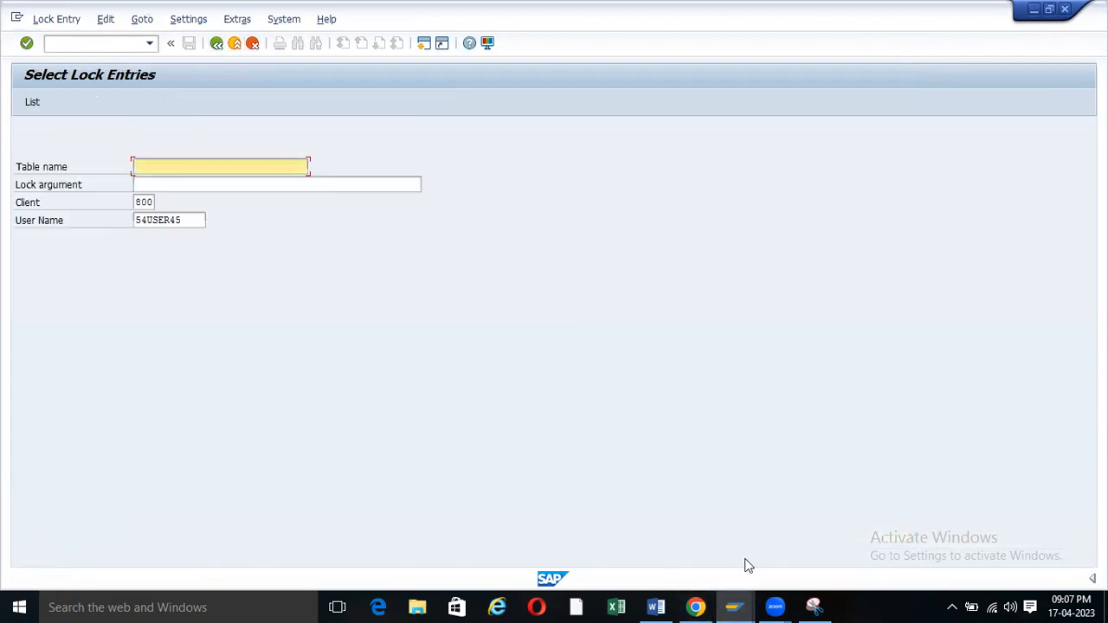
left_click(733, 607)
left_click(709, 516)
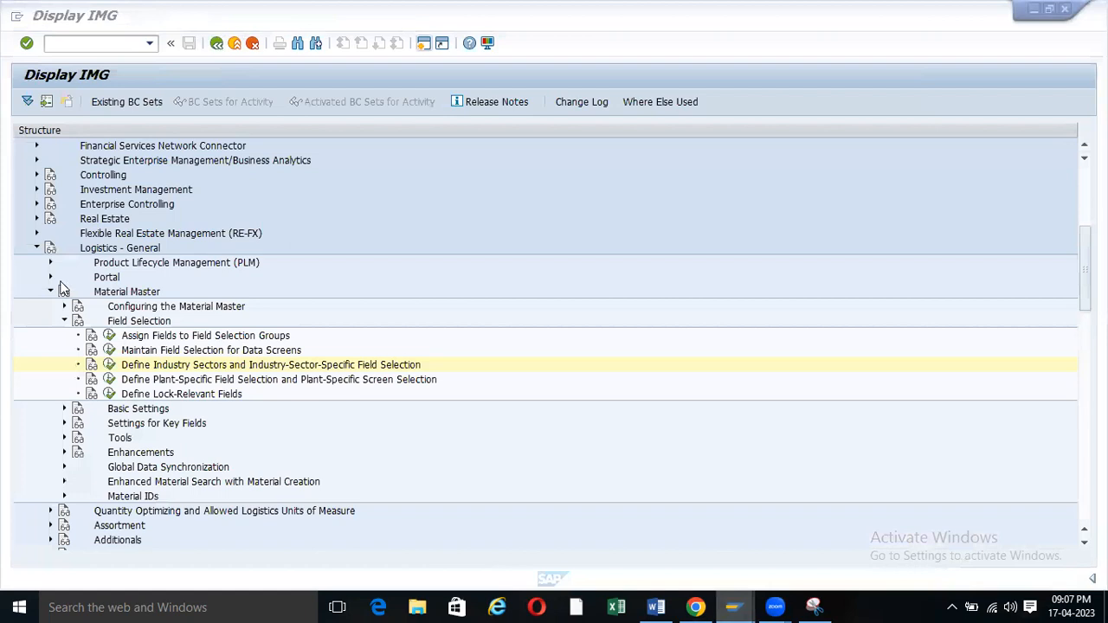
Open Define Industry Sectors, back out of New Entries, and select the Mechanical Engineering row.
left_click(107, 364)
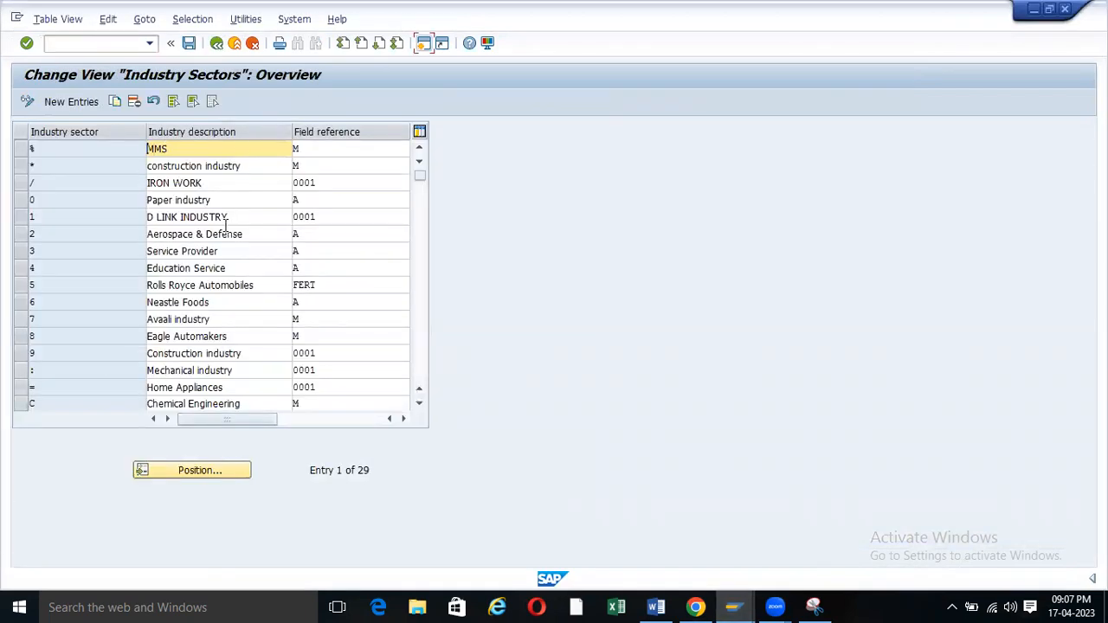
scroll(225, 221, "down", 8)
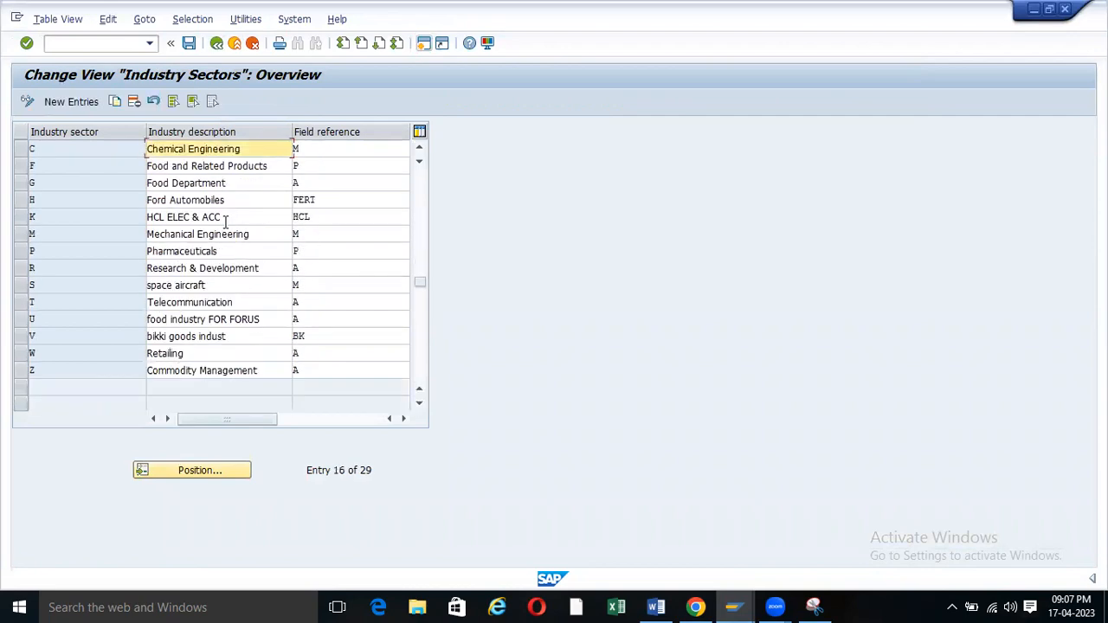
scroll(225, 222, "up", 8)
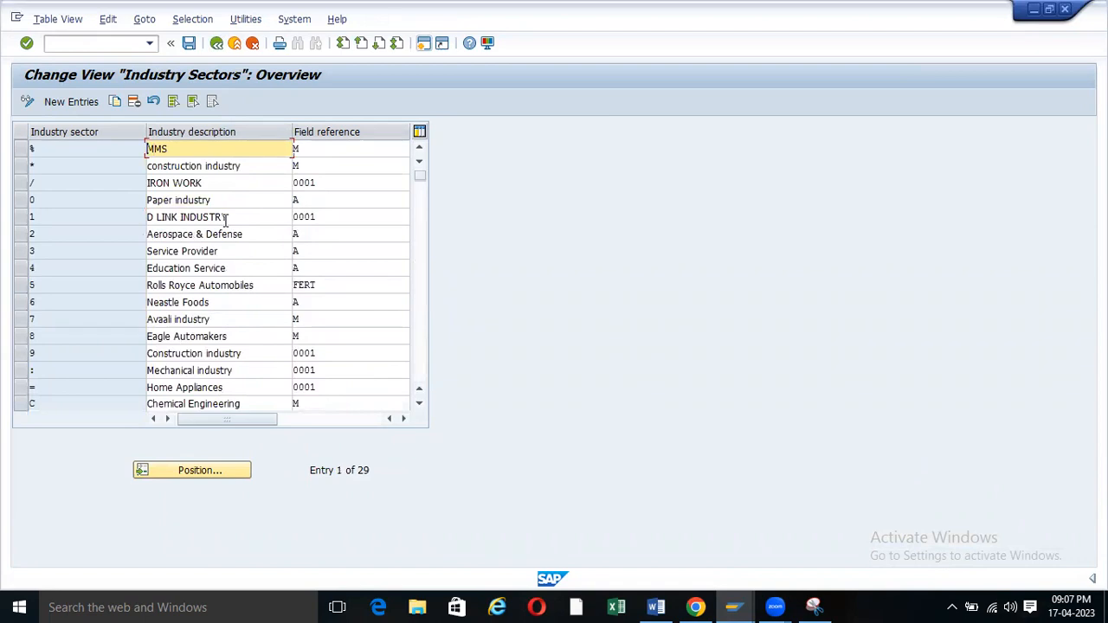
scroll(227, 267, "down", 1)
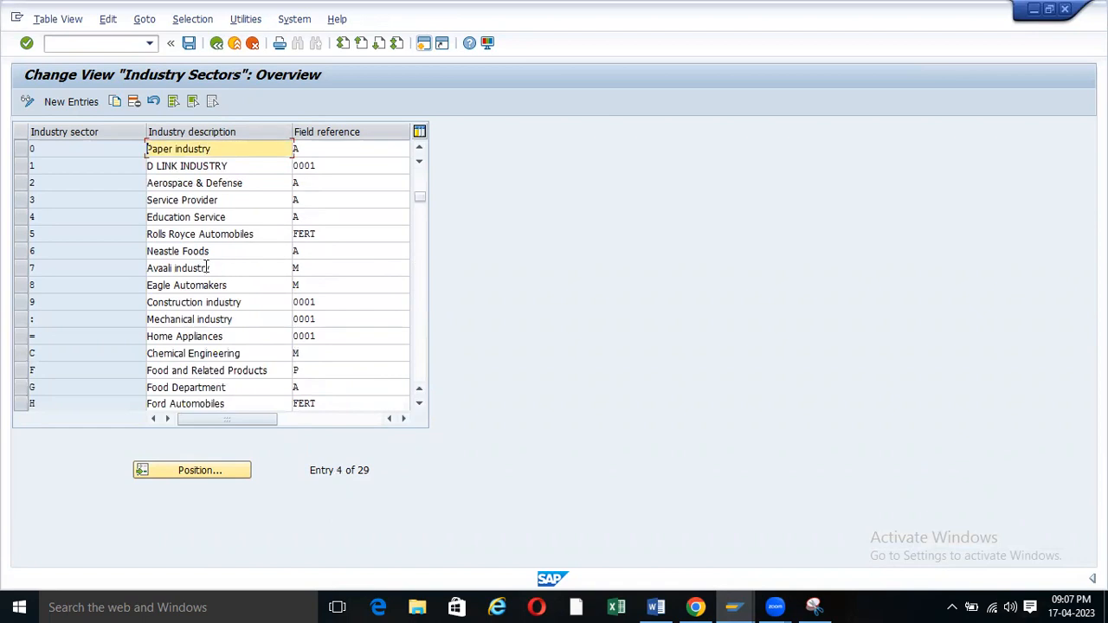
left_click(69, 102)
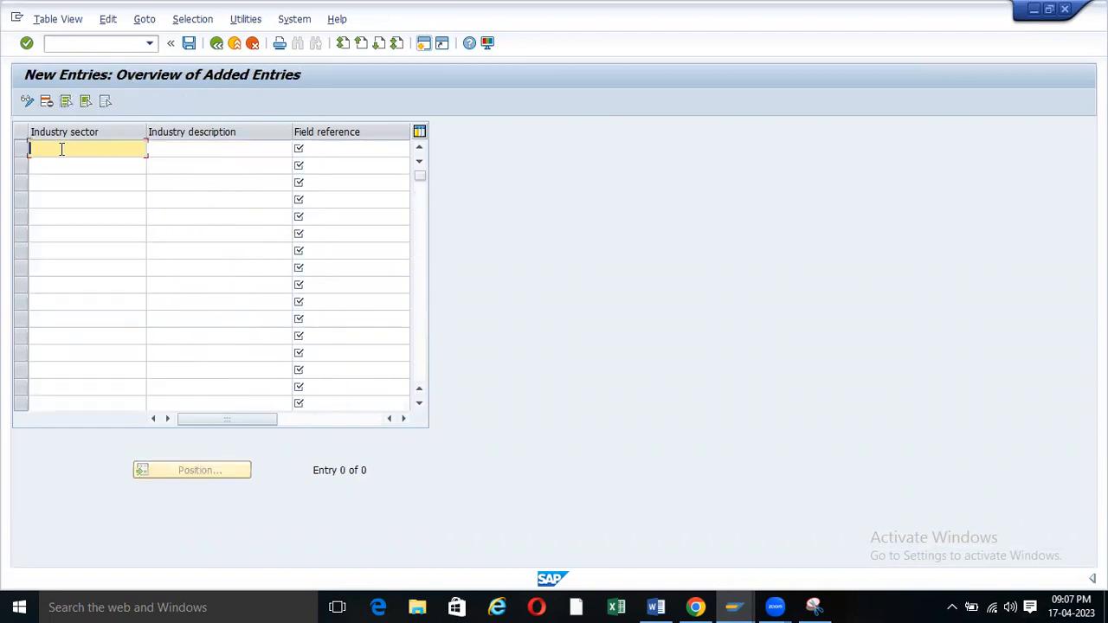
left_click(217, 43)
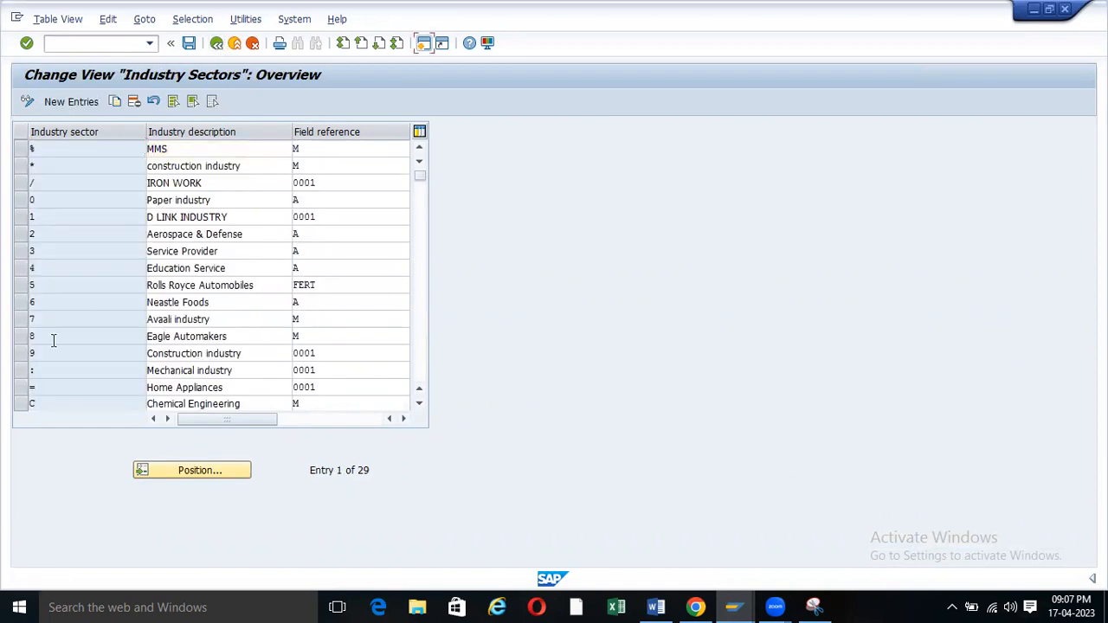
scroll(165, 343, "down", 2)
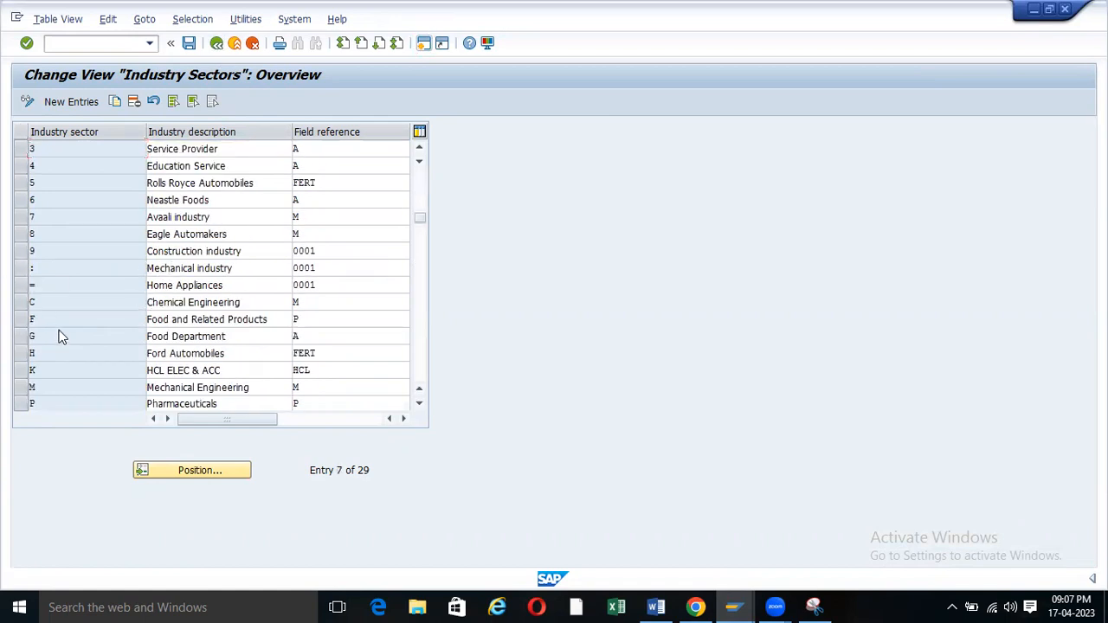
scroll(62, 326, "down", 2)
left_click(21, 285)
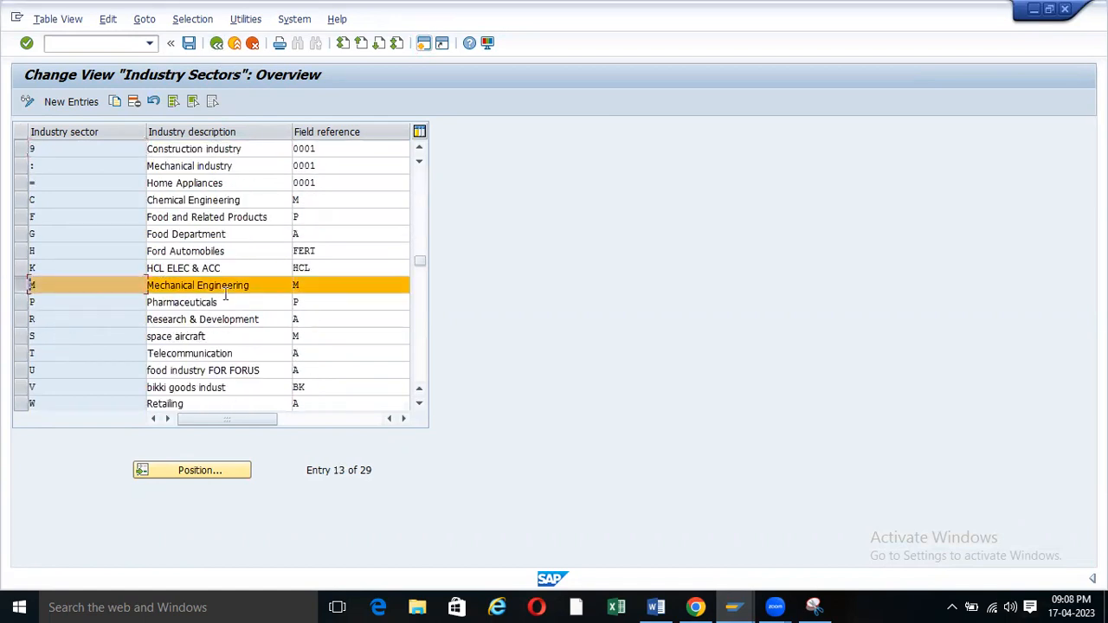
Copy the Mechanical Engineering entry as new sector A and clear its description.
left_click(116, 101)
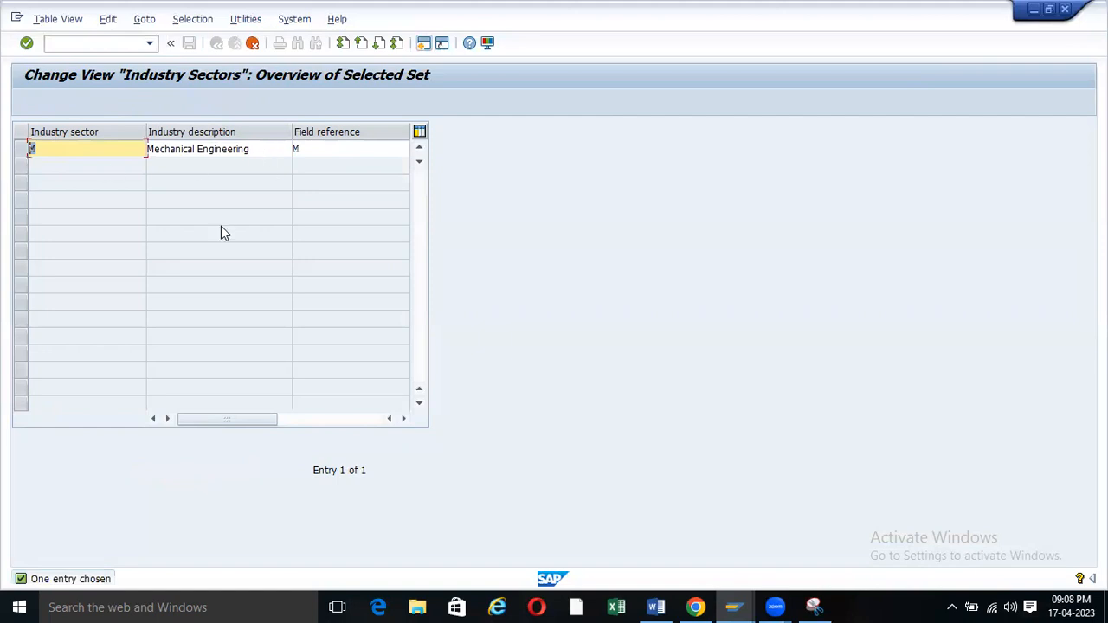
key("BackSpace")
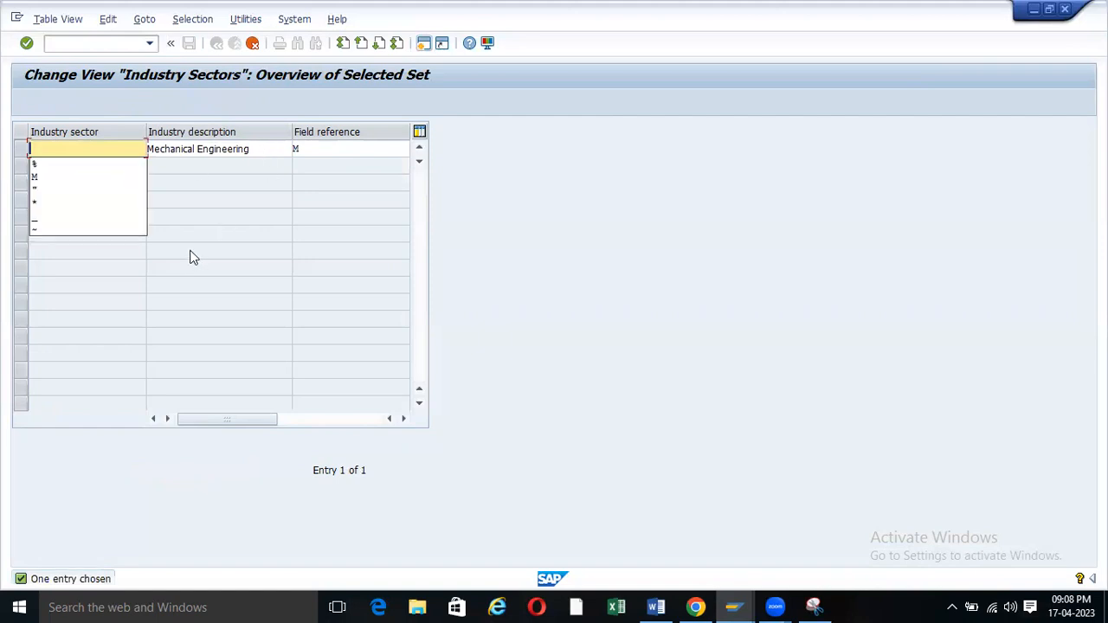
type("A")
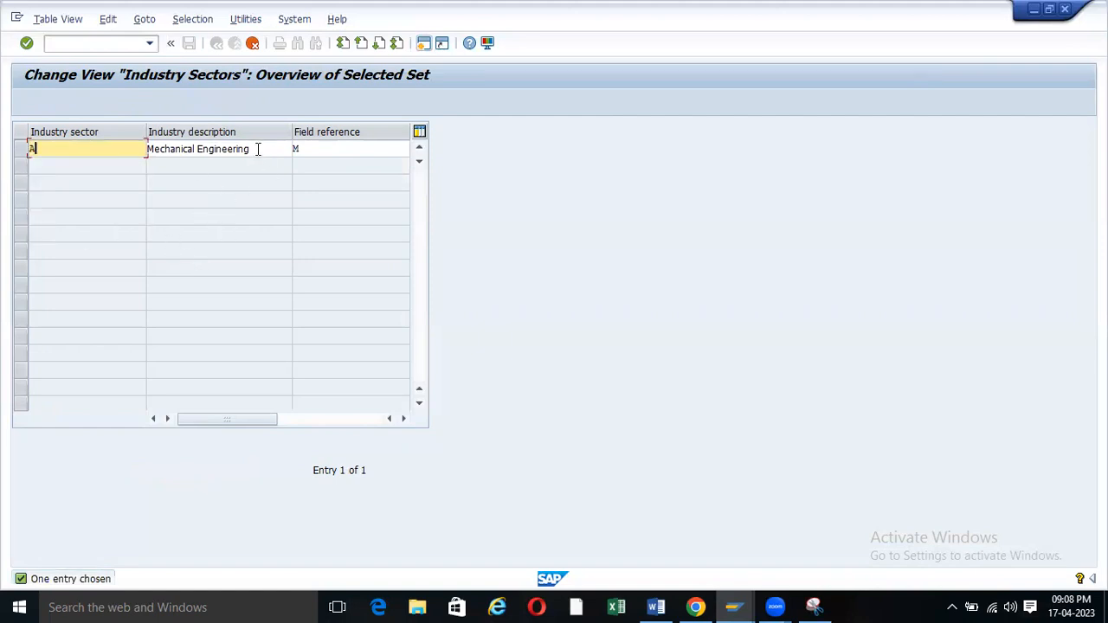
key("Tab")
key("ctrl+v")
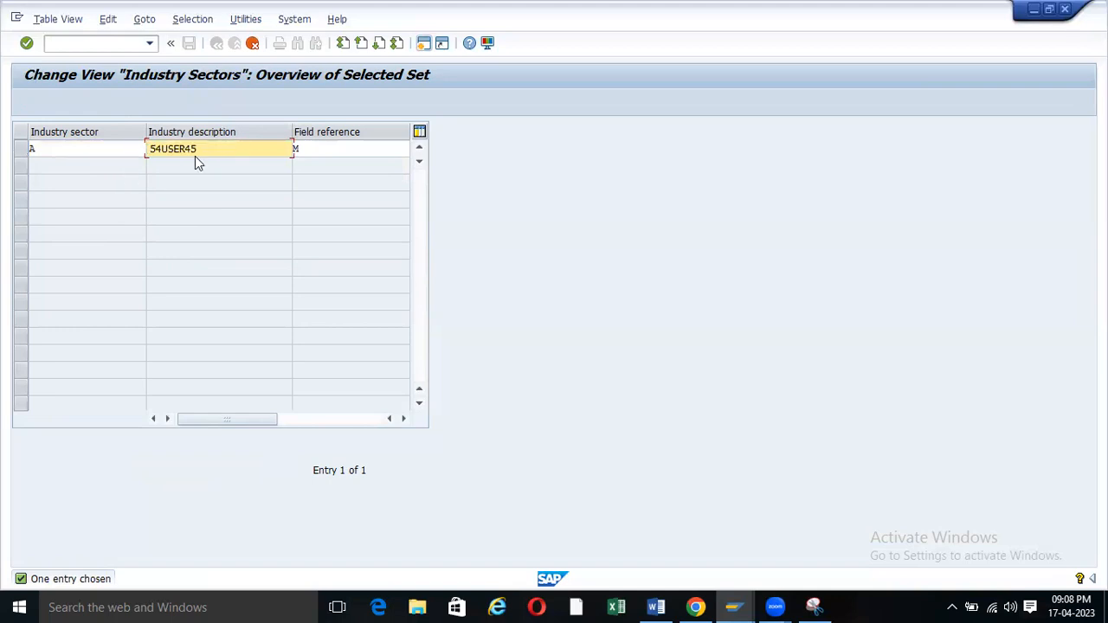
key("BackSpace")
key("BackSpace")
key("BackSpace")
key("BackSpace")
key("BackSpace")
key("BackSpace")
key("BackSpace")
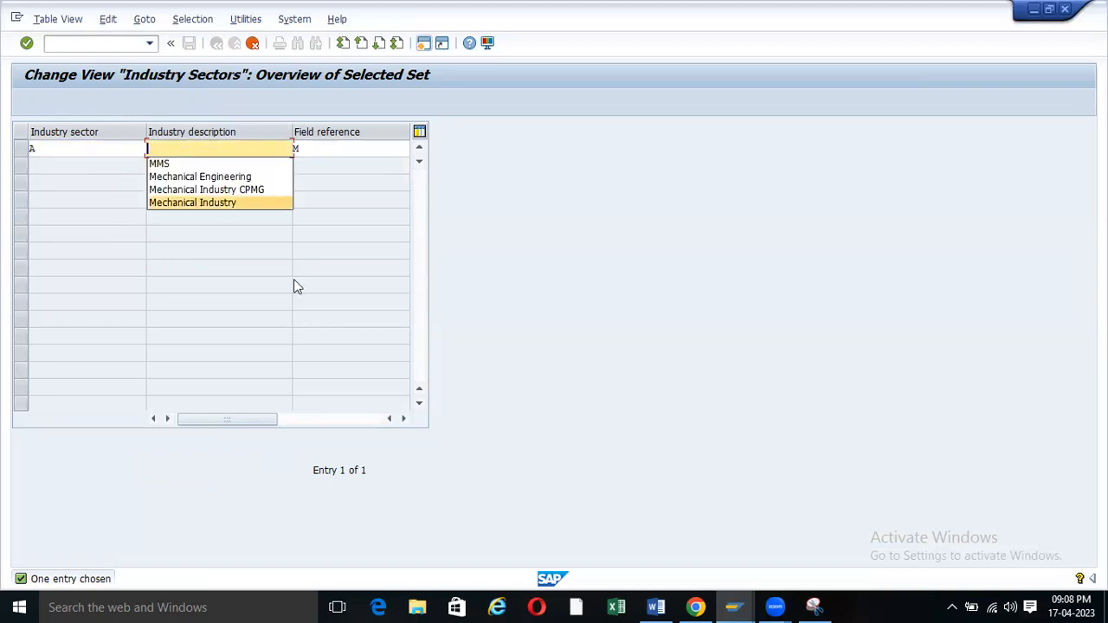
Copy 'Plant engineering and construction' from the Word notes and return to Industry Sectors.
left_click(698, 606)
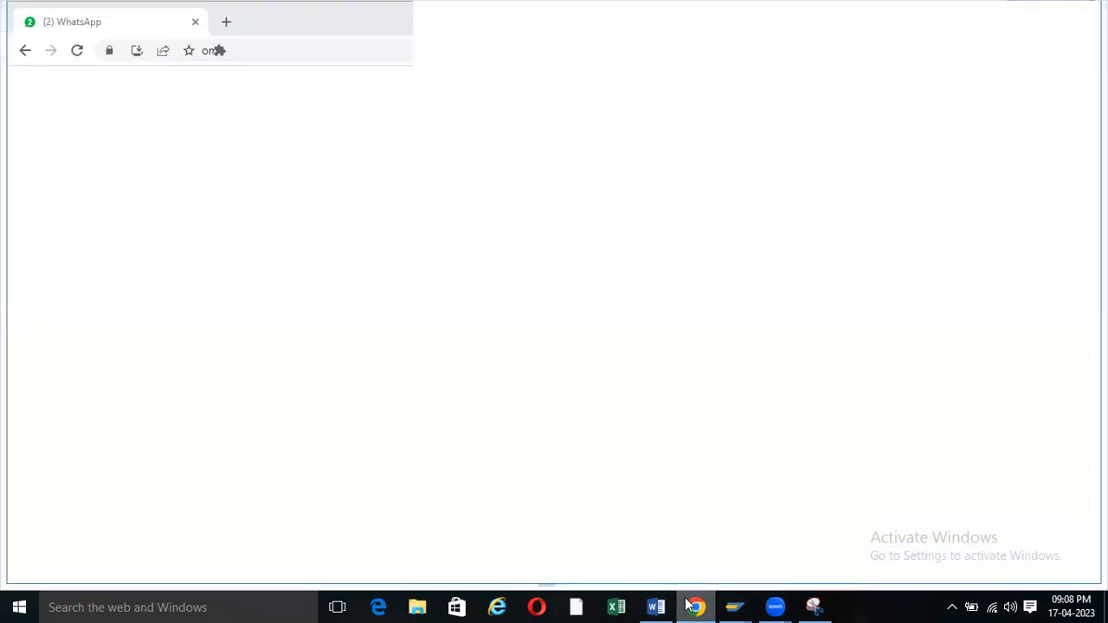
left_click(696, 606)
left_click(656, 607)
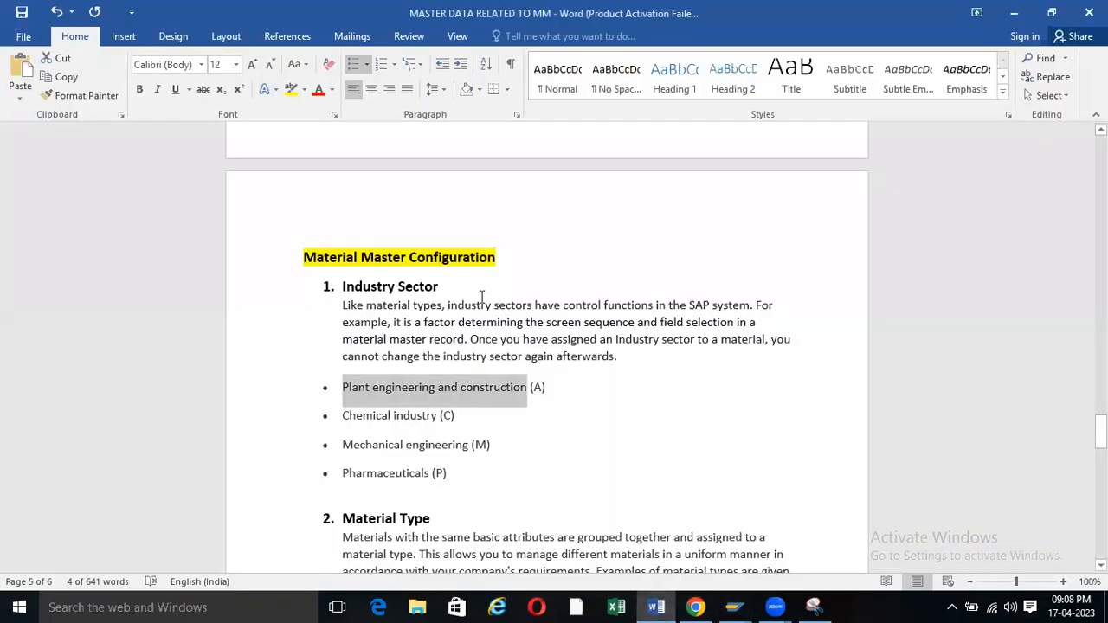
left_click(407, 390)
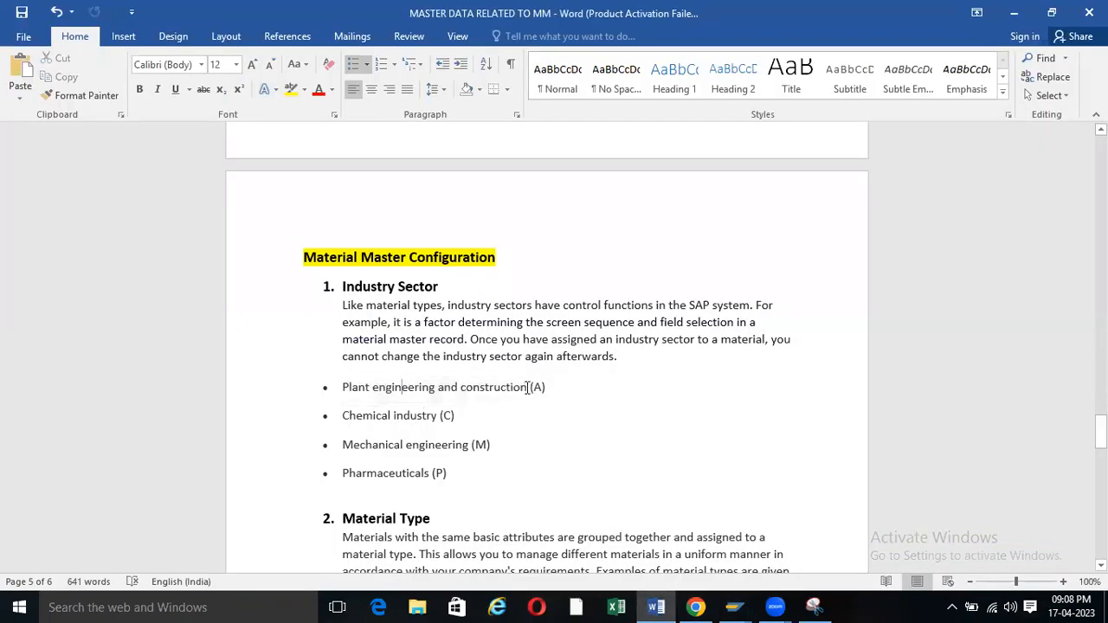
left_click_drag(527, 387, 345, 387)
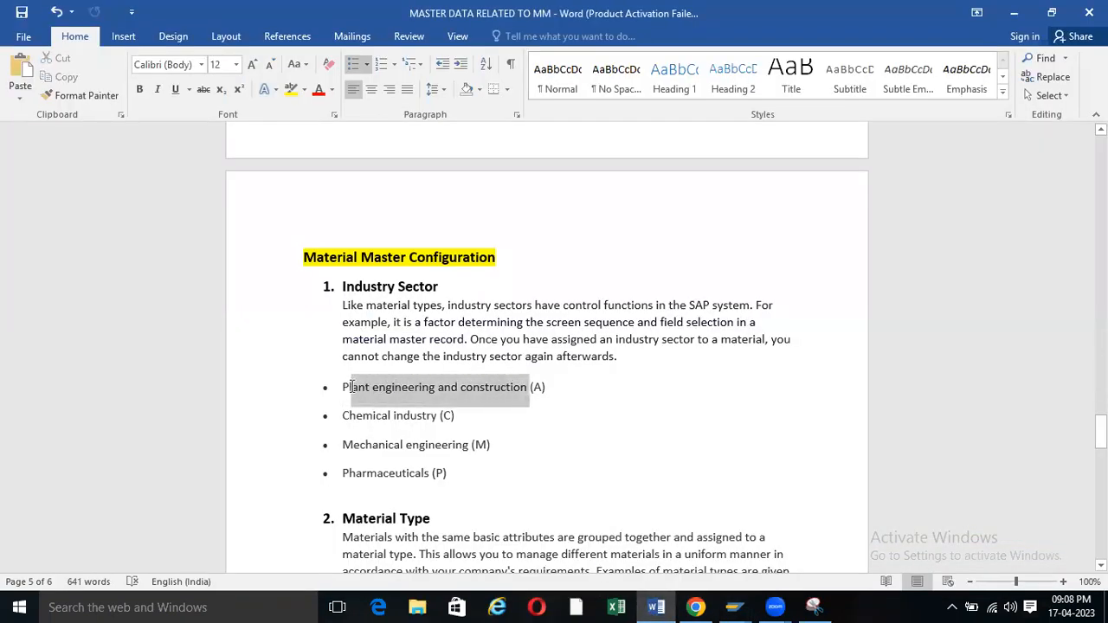
left_click(733, 606)
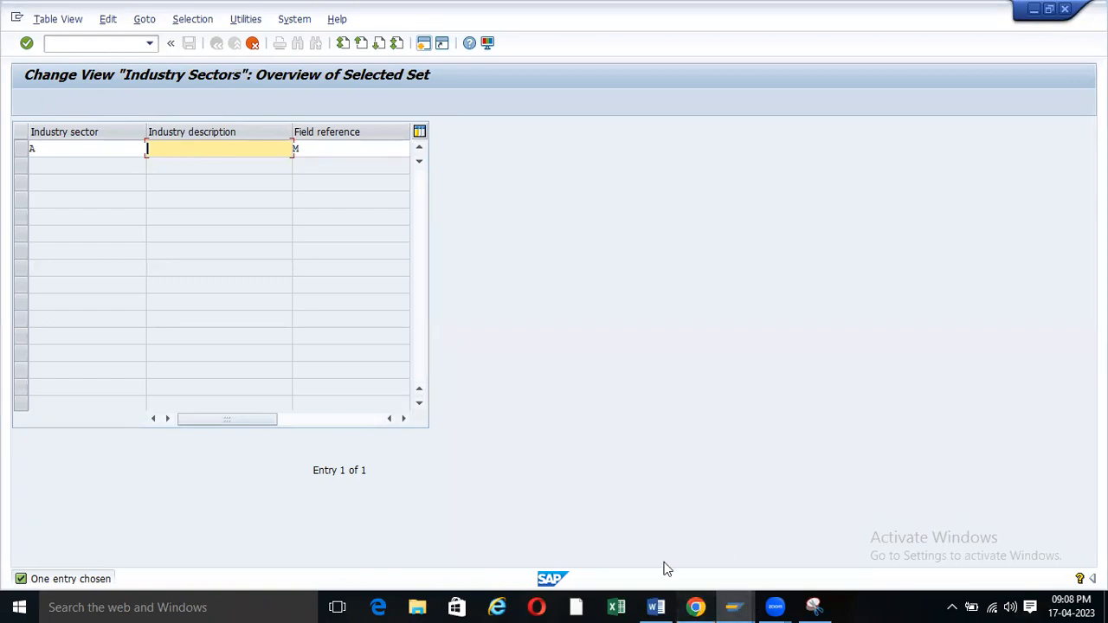
left_click(693, 604)
left_click(657, 606)
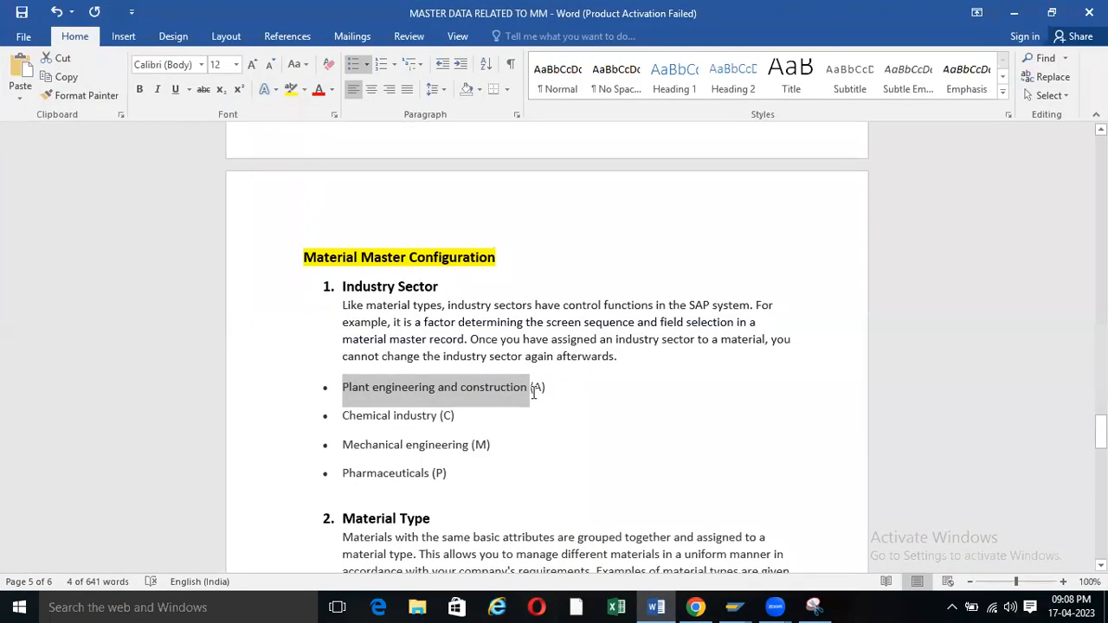
left_click(530, 387)
left_click_drag(530, 388, 351, 390)
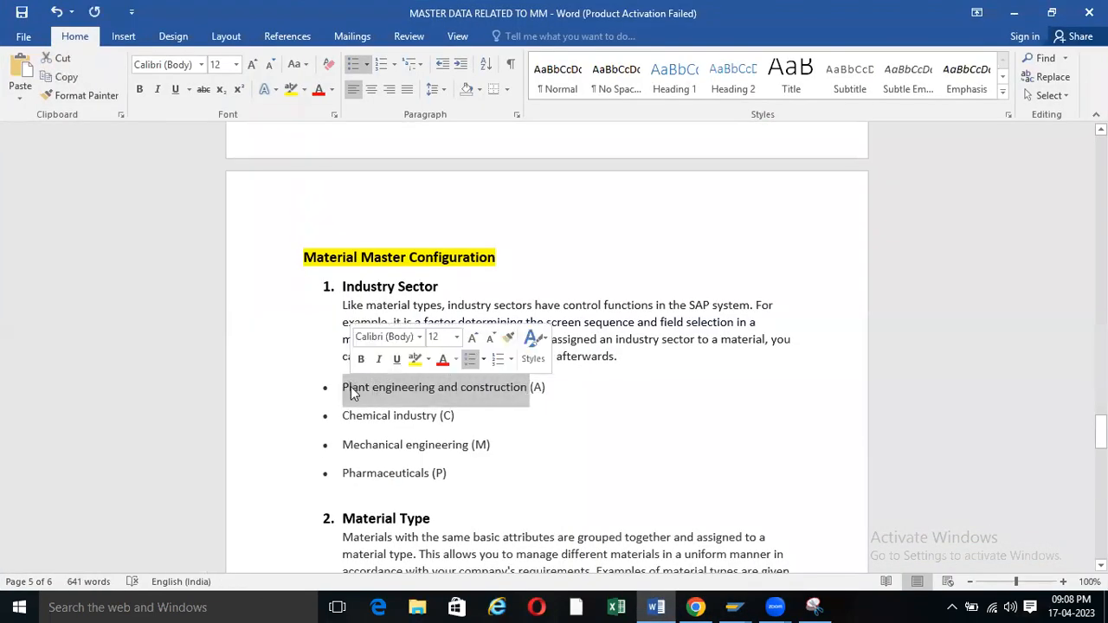
left_click(734, 607)
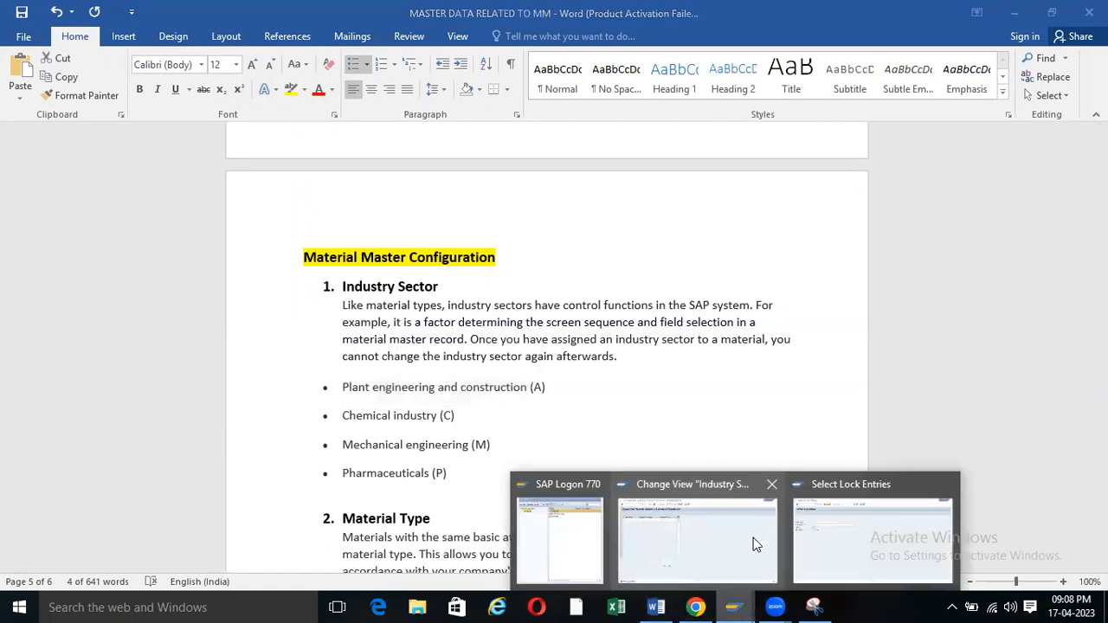
left_click(754, 538)
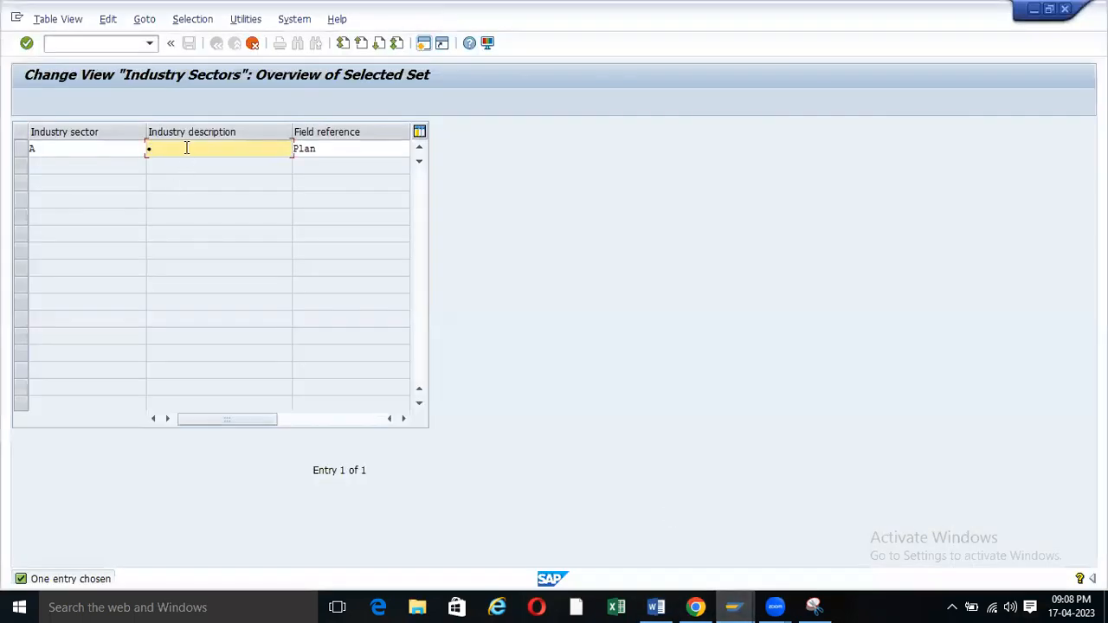
Paste the sector name into sector A's Industry description and type 'eeeinrg' into the draft.
left_click(186, 148)
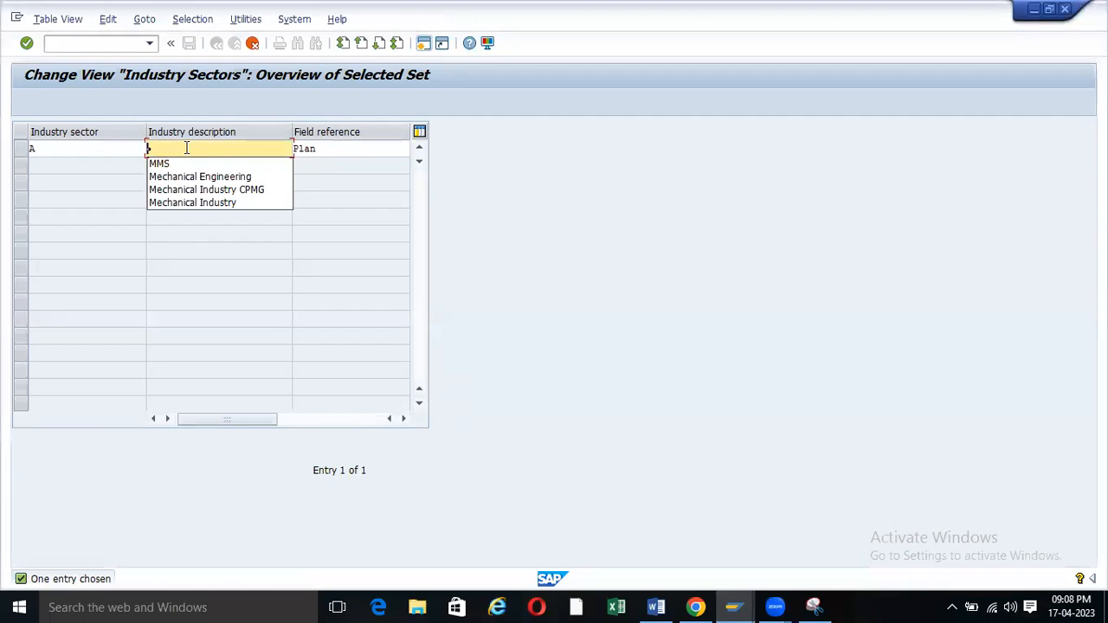
key("ctrl+v")
key("BackSpace")
left_click(696, 607)
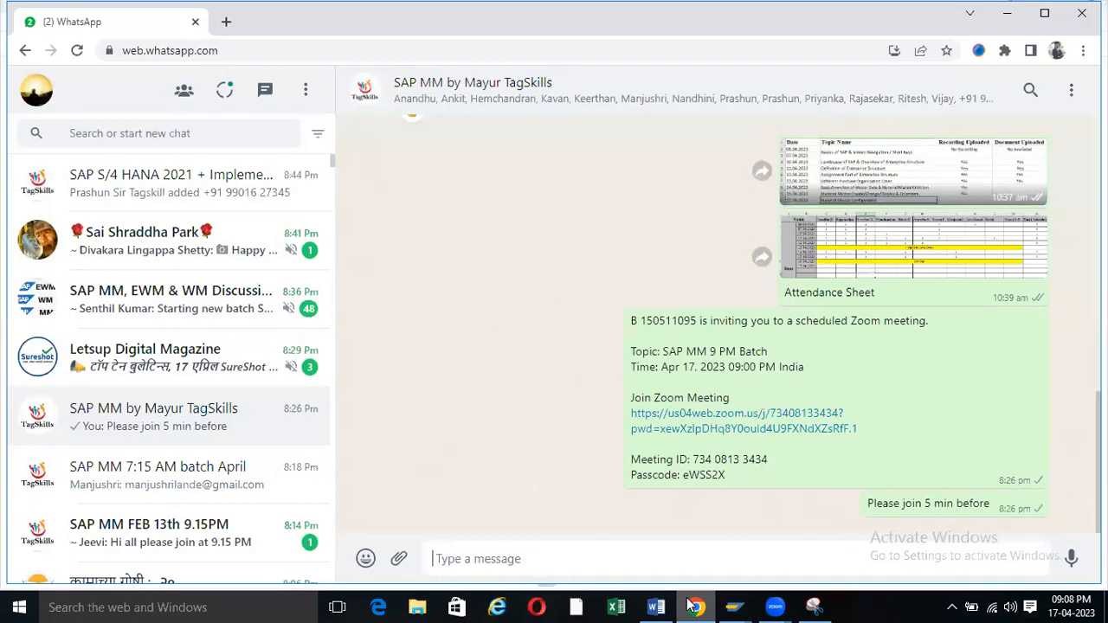
left_click(688, 606)
left_click(658, 606)
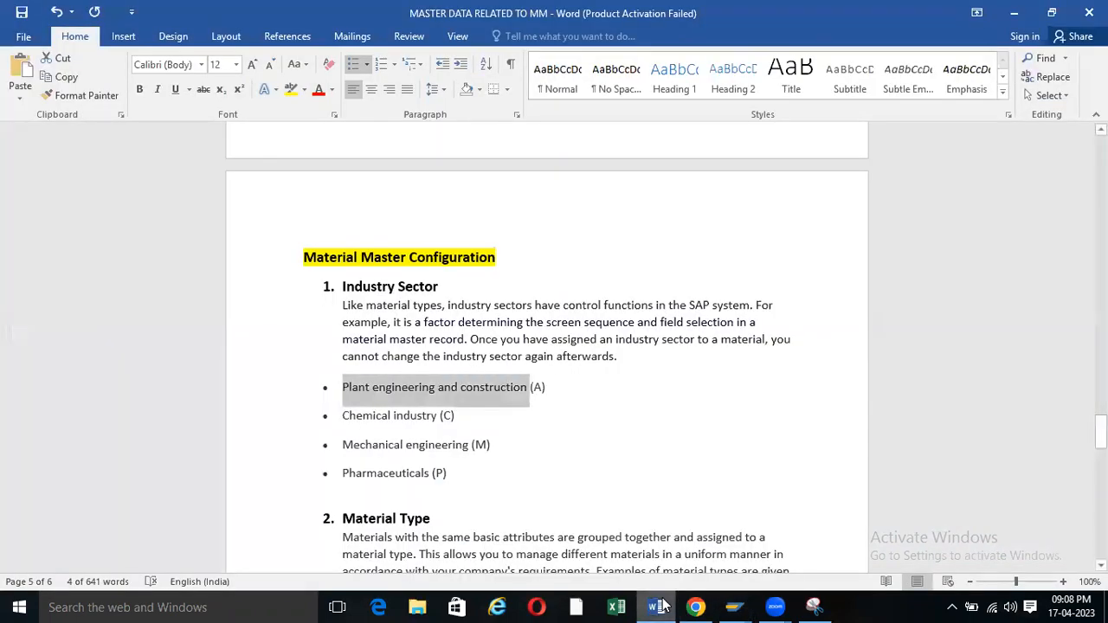
left_click(660, 607)
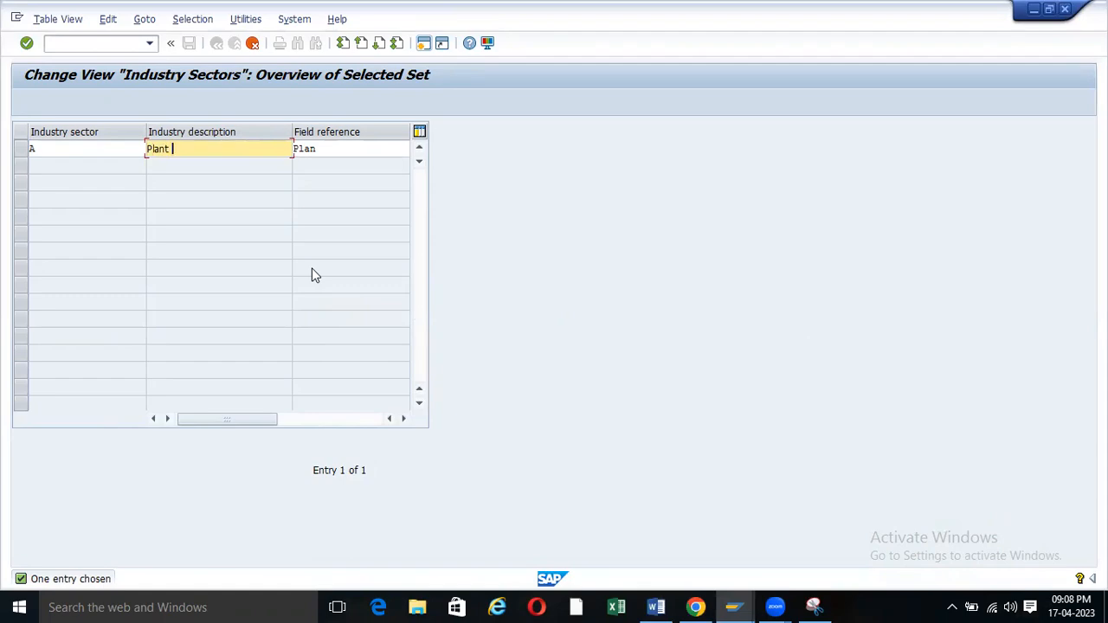
left_click(656, 606)
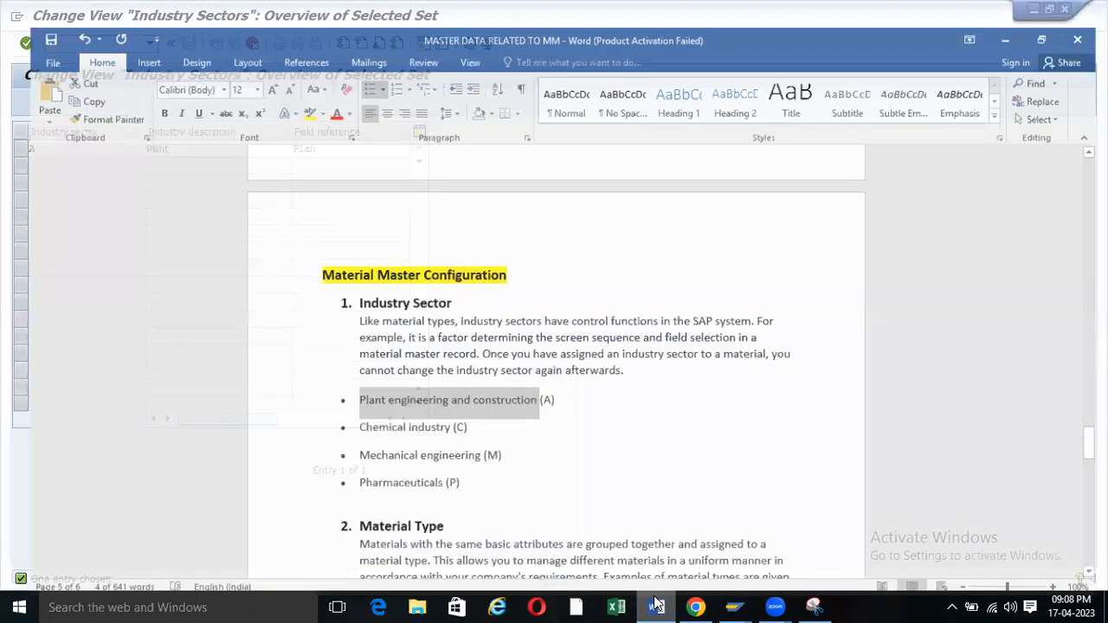
left_click(657, 606)
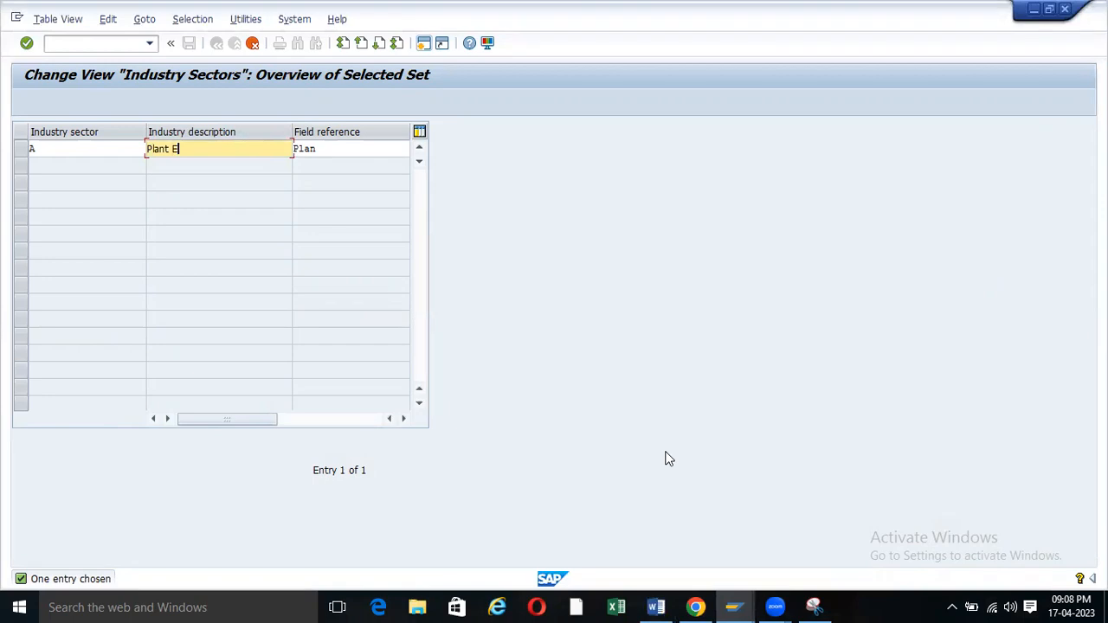
type("eeeinrg")
Shorten sector A's description to 'Plant Engg & Cons.' and set its Field reference to M.
key("BackSpace")
key("BackSpace")
key("BackSpace")
key("BackSpace")
key("BackSpace")
key("BackSpace")
key("BackSpace")
type("g &")
left_click(353, 149)
key("BackSpace")
key("BackSpace")
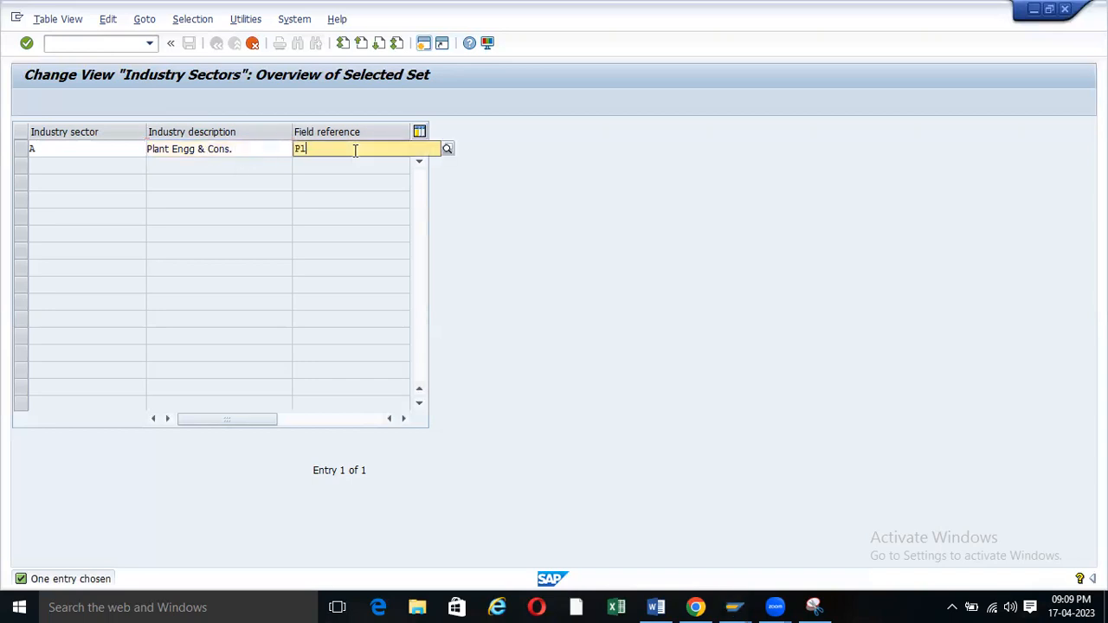
key("BackSpace")
key("BackSpace")
left_click(297, 167)
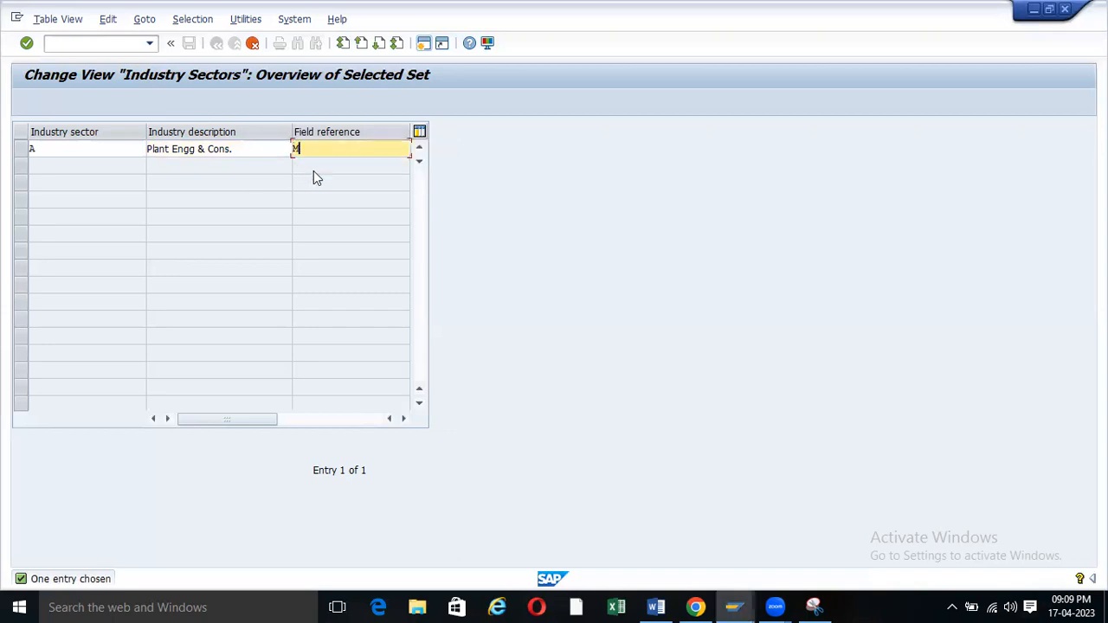
left_click(73, 152)
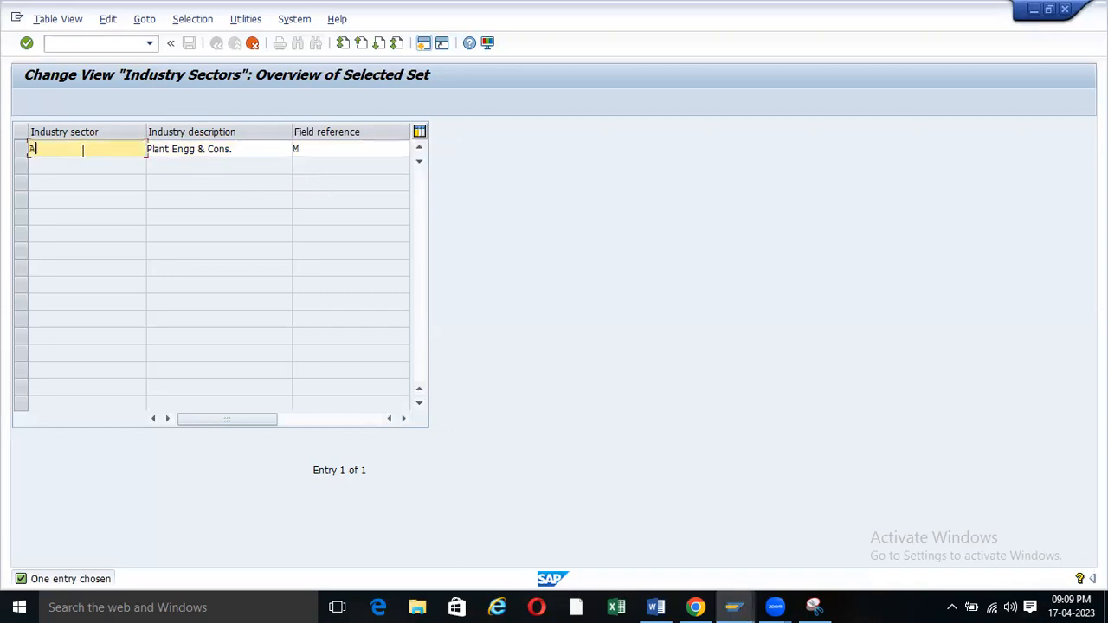
left_click_drag(83, 150, 21, 151)
double_click(304, 148)
left_click(374, 154)
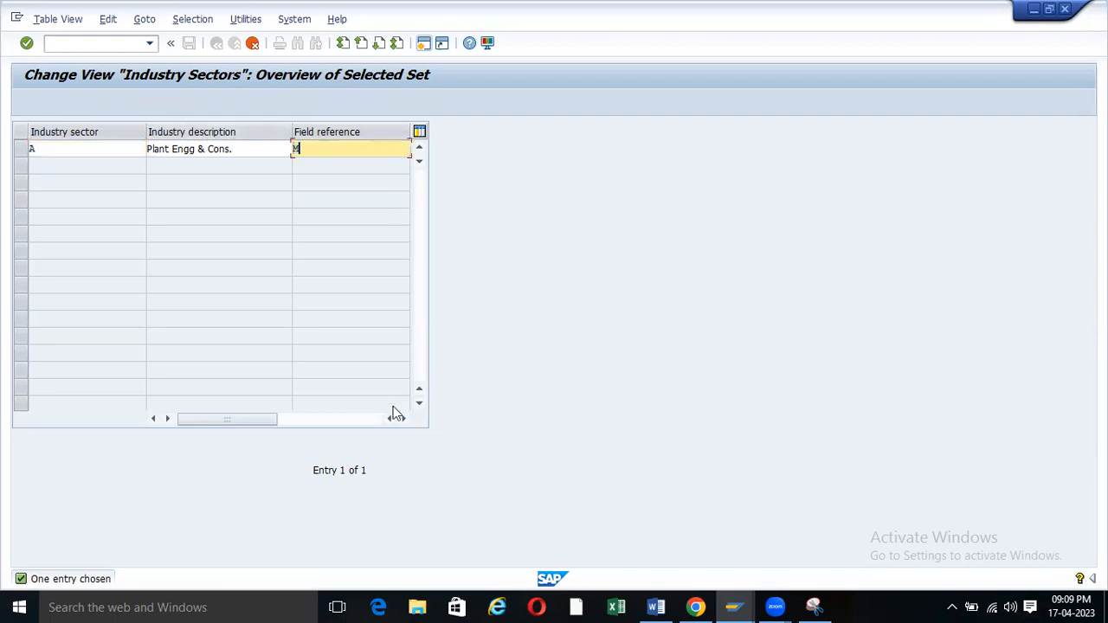
left_click_drag(411, 406, 411, 406)
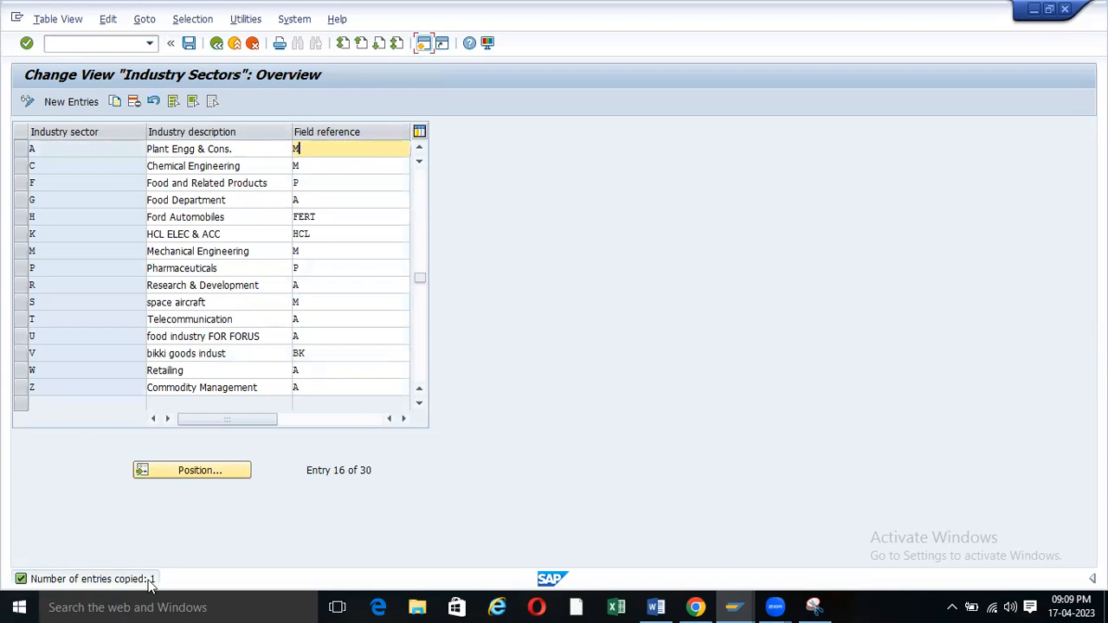
Save sector A, creating customizing request 'Material Master Configuration' and confirming it.
left_click(189, 43)
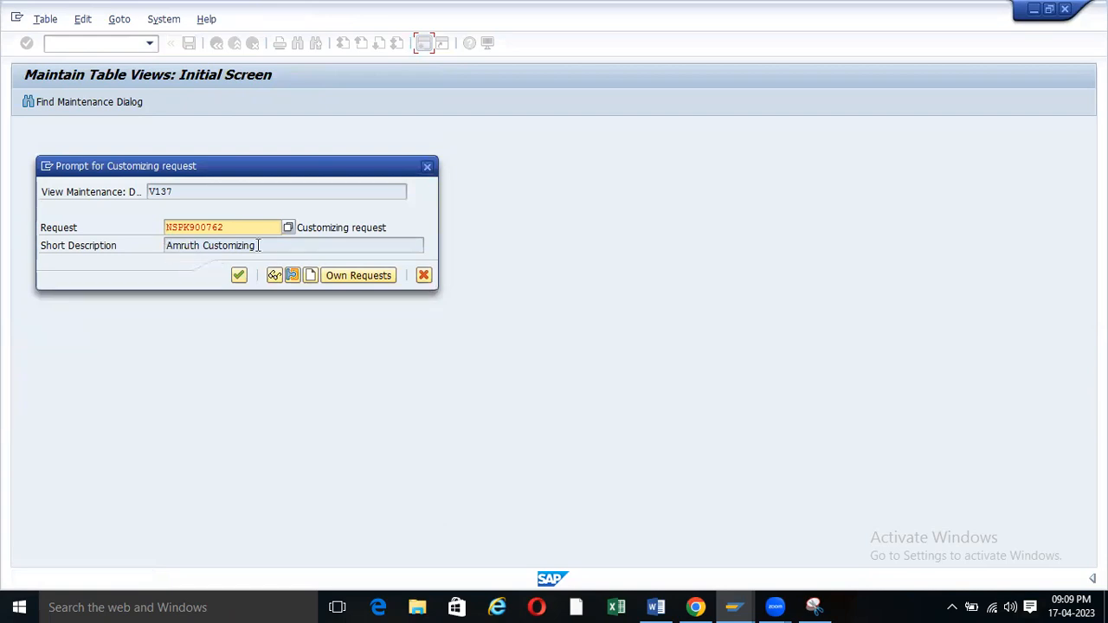
left_click(311, 275)
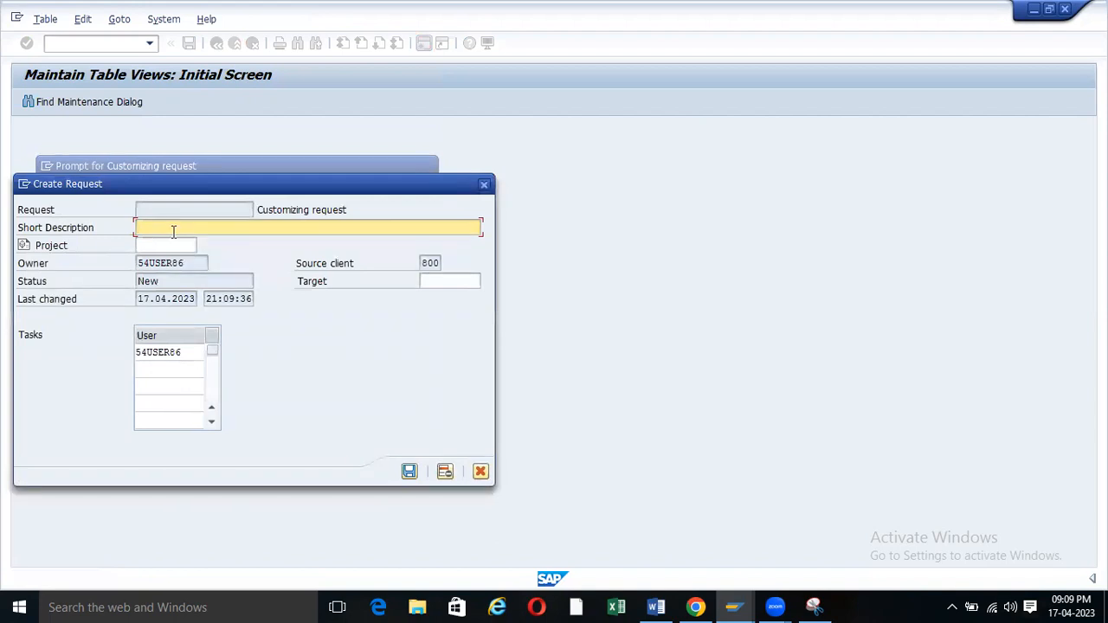
type("Material Master Configurati")
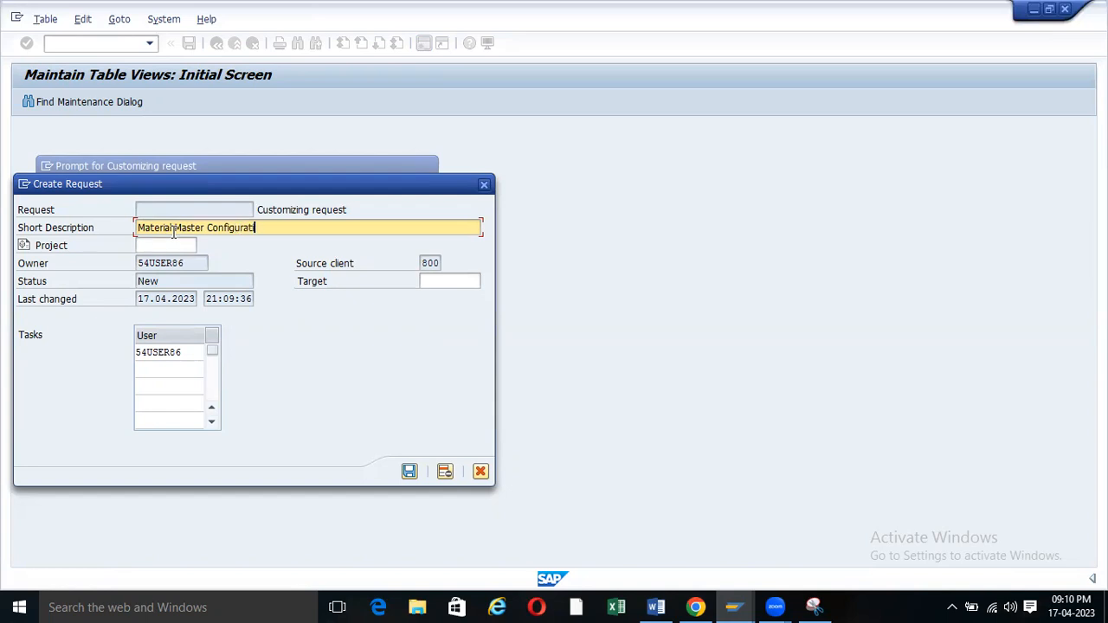
type("on")
left_click(409, 471)
left_click_drag(229, 225, 152, 223)
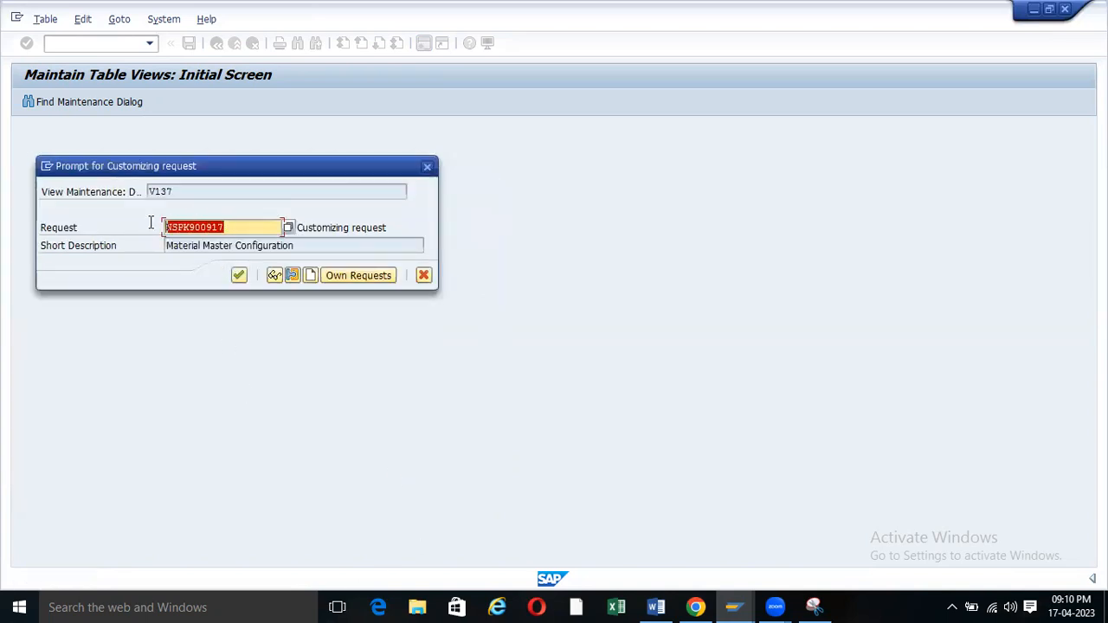
left_click(239, 276)
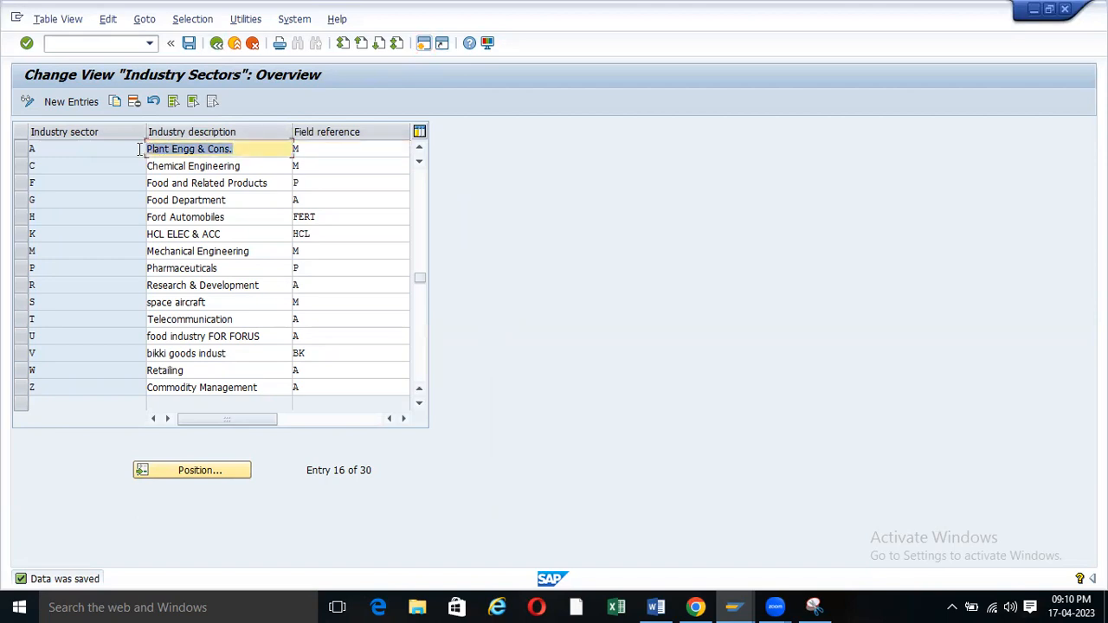
Start transaction MM01 (Create Material) from the transaction history.
left_click(217, 43)
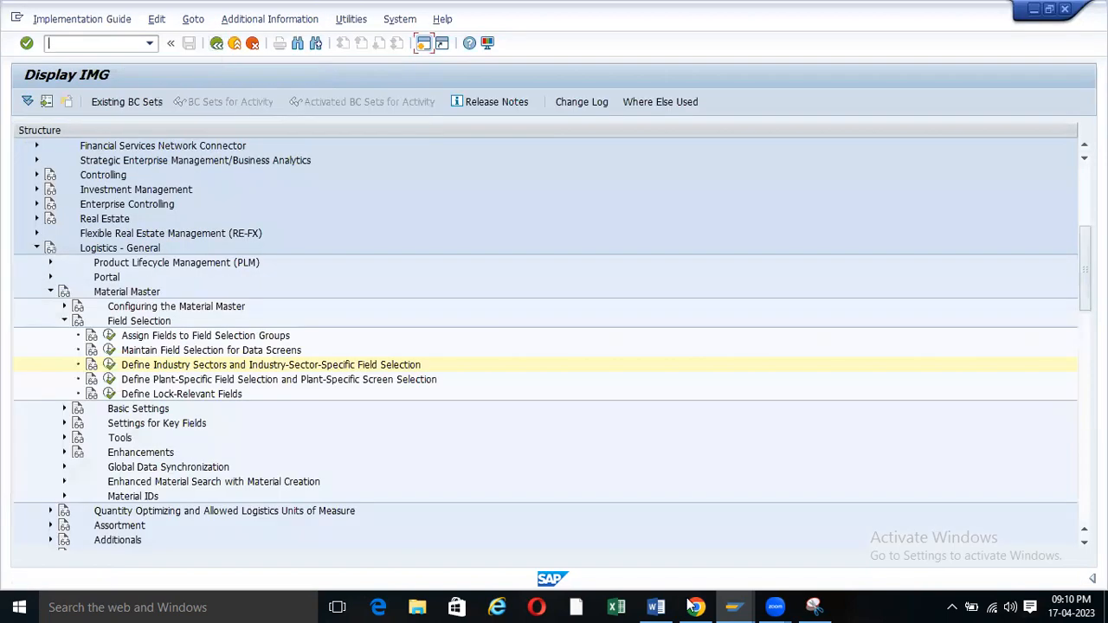
mouse_move(734, 606)
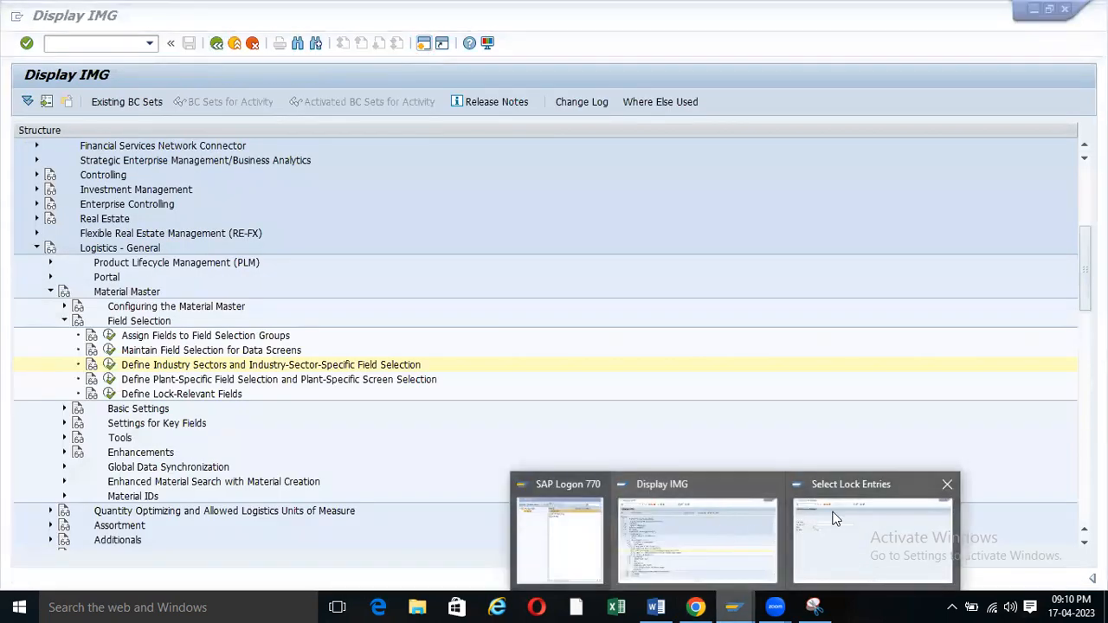
left_click(806, 524)
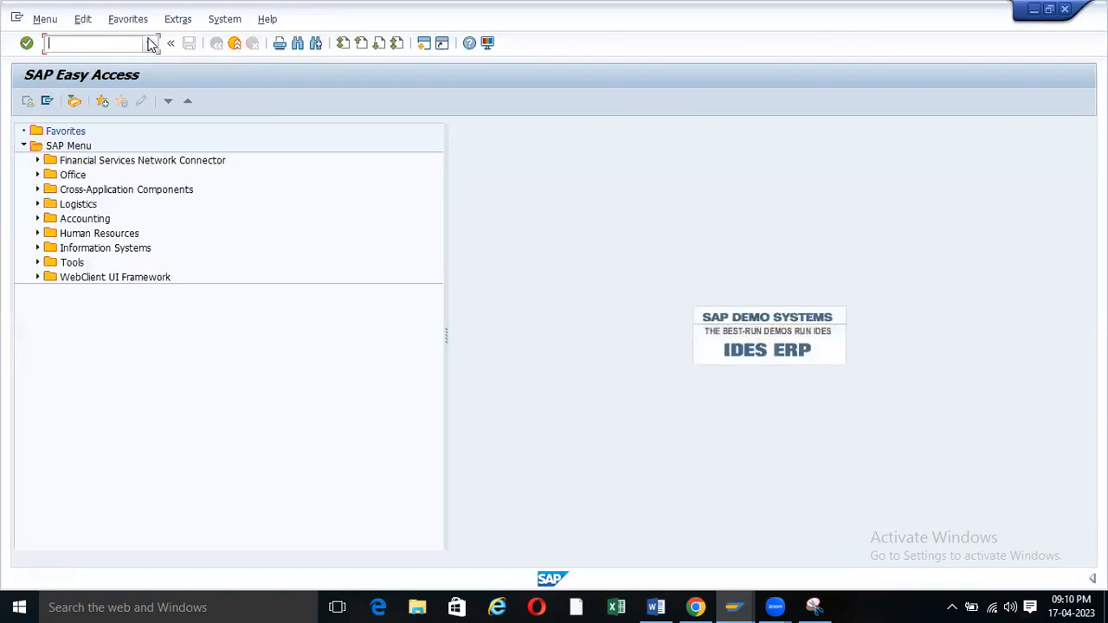
left_click(150, 43)
left_click(69, 82)
key("Return")
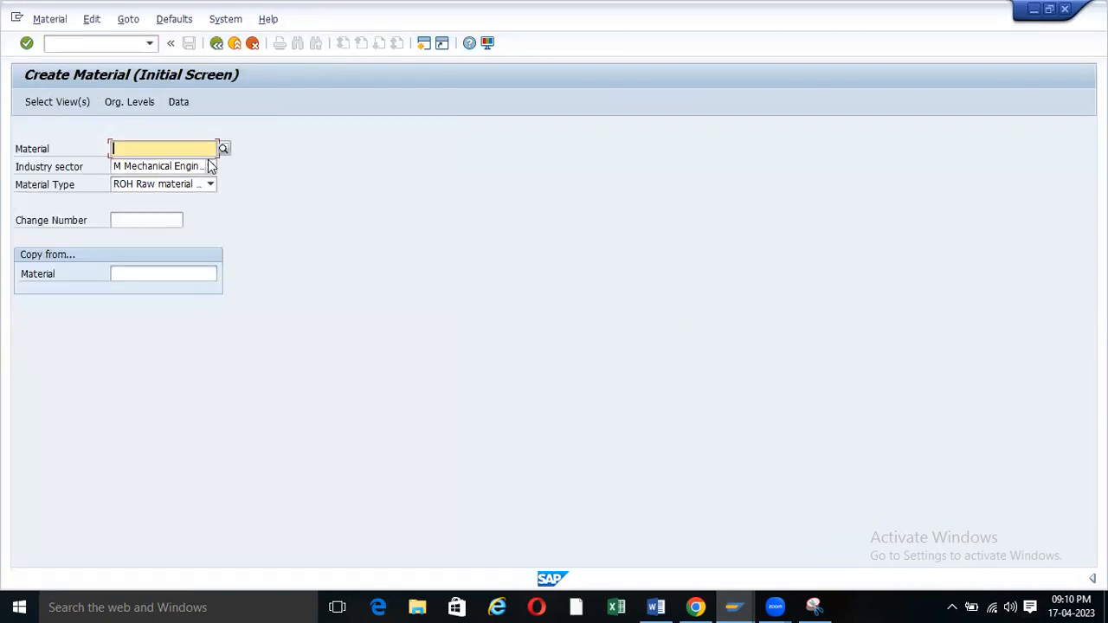
Choose industry sector A Plant Engg & Cons., keeping material type ROH Raw material.
left_click(209, 162)
scroll(158, 224, "up", 5)
scroll(158, 227, "up", 1)
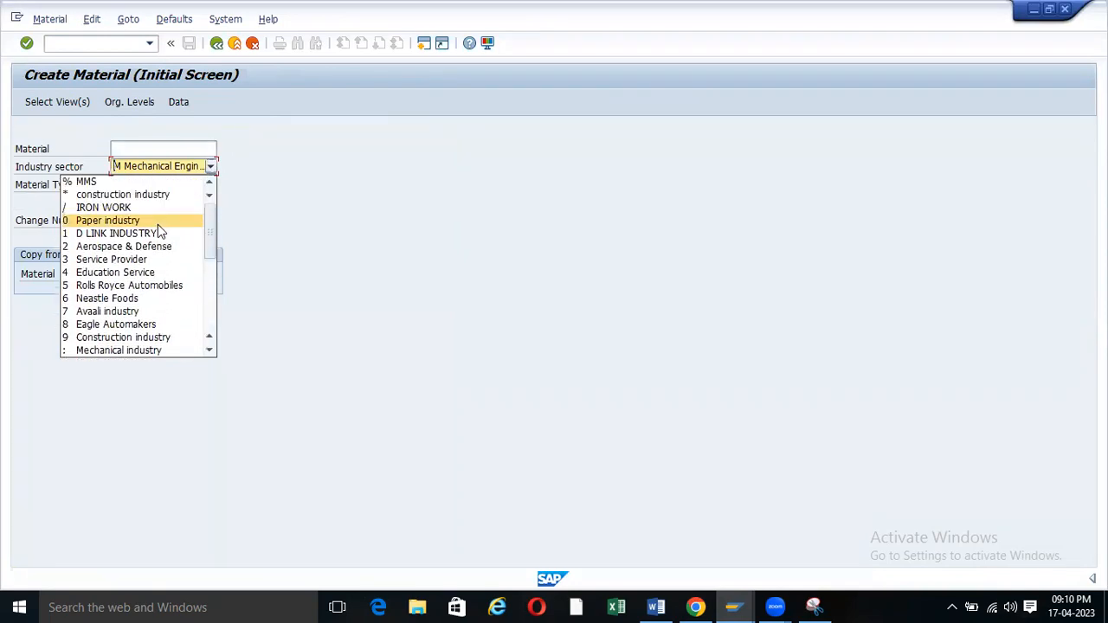
scroll(157, 227, "down", 3)
scroll(158, 227, "down", 1)
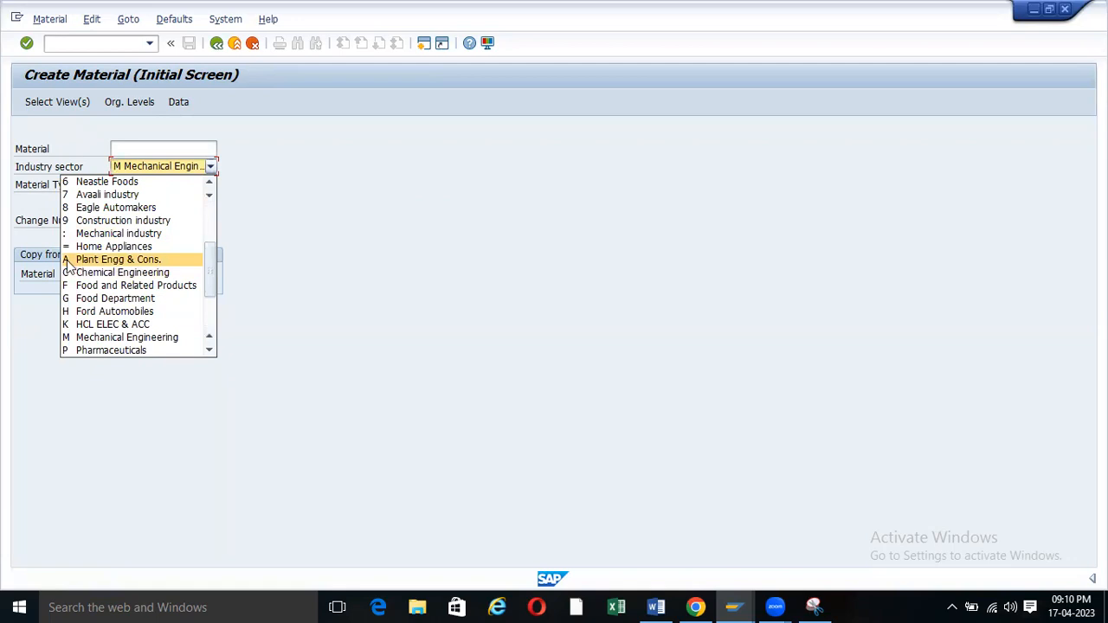
left_click(117, 261)
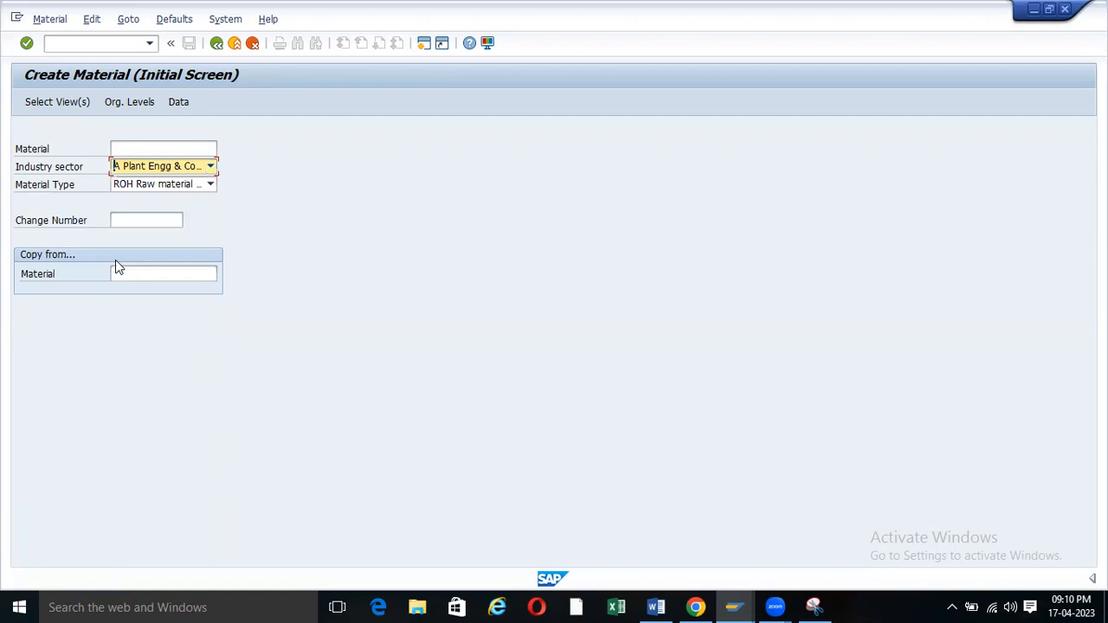
left_click(213, 168)
left_click(150, 185)
Below Pharmaceuticals (P), type the heading 'Path to Create Industry Sector:-' on a plain line.
left_click(655, 606)
left_click(451, 475)
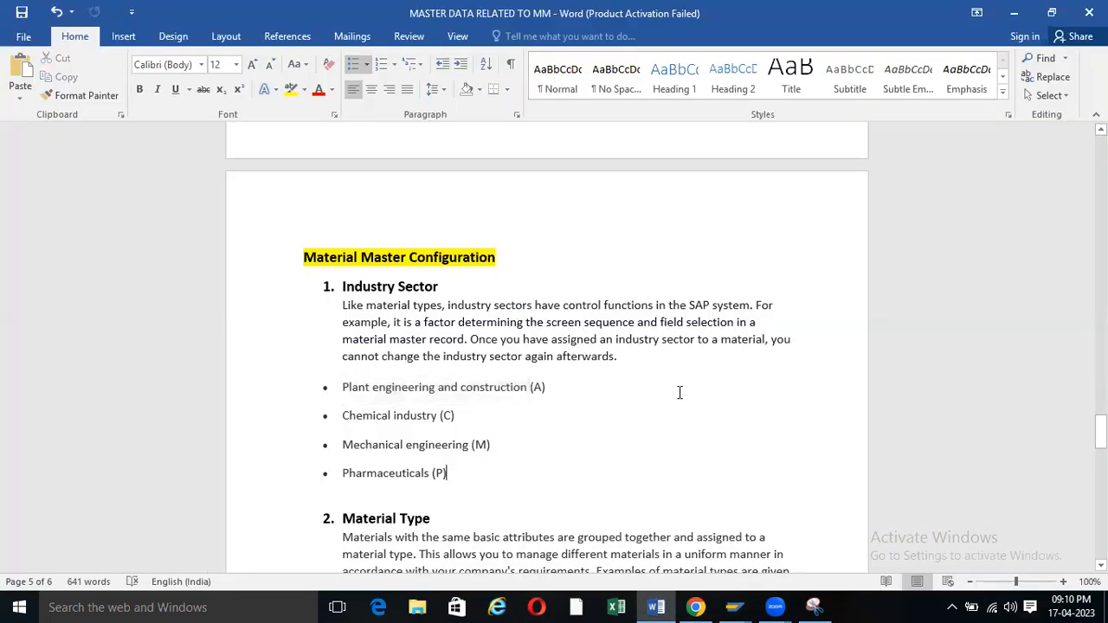
key("Return")
key("BackSpace")
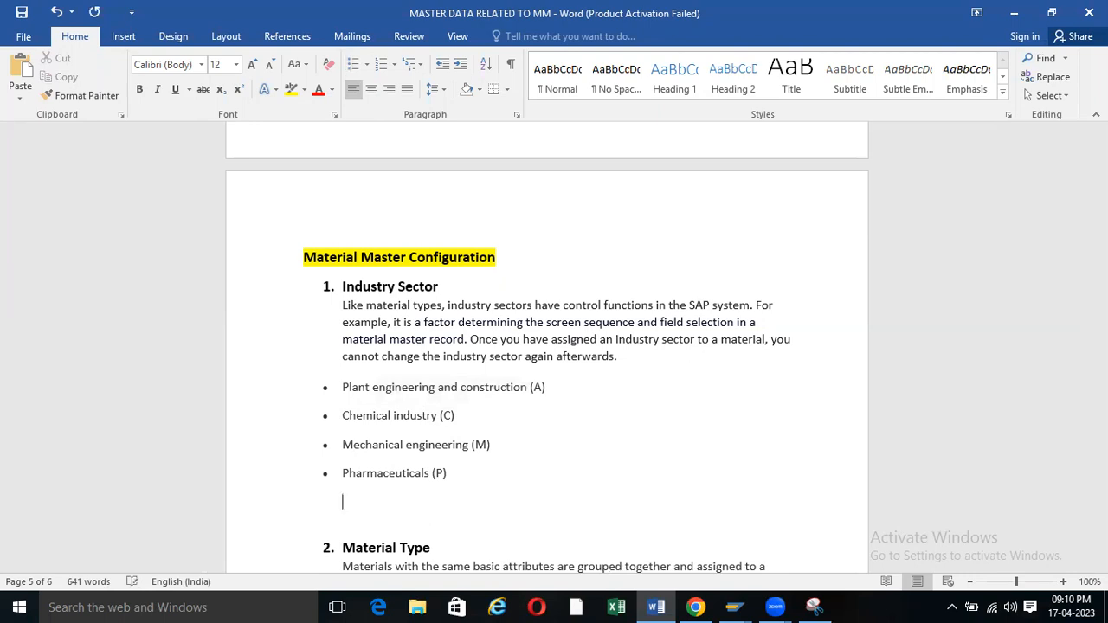
type("Pathe")
key("BackSpace")
key("BackSpace")
key("BackSpace")
key("BackSpace")
key("BackSpace")
type("Pathe")
type("eate Industry Sector:-")
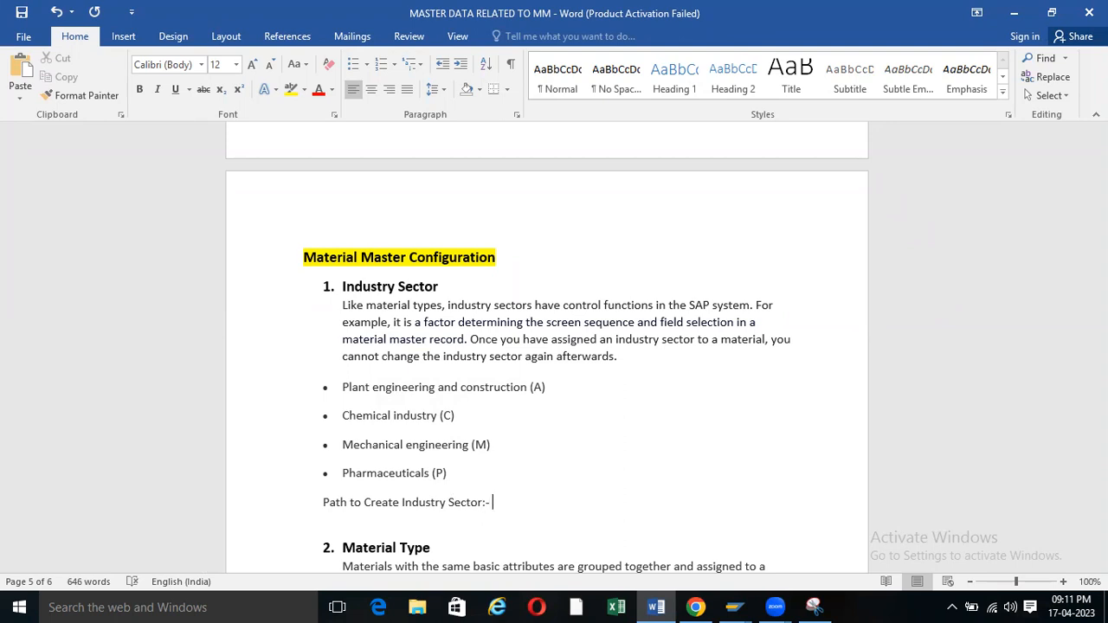
key("Return")
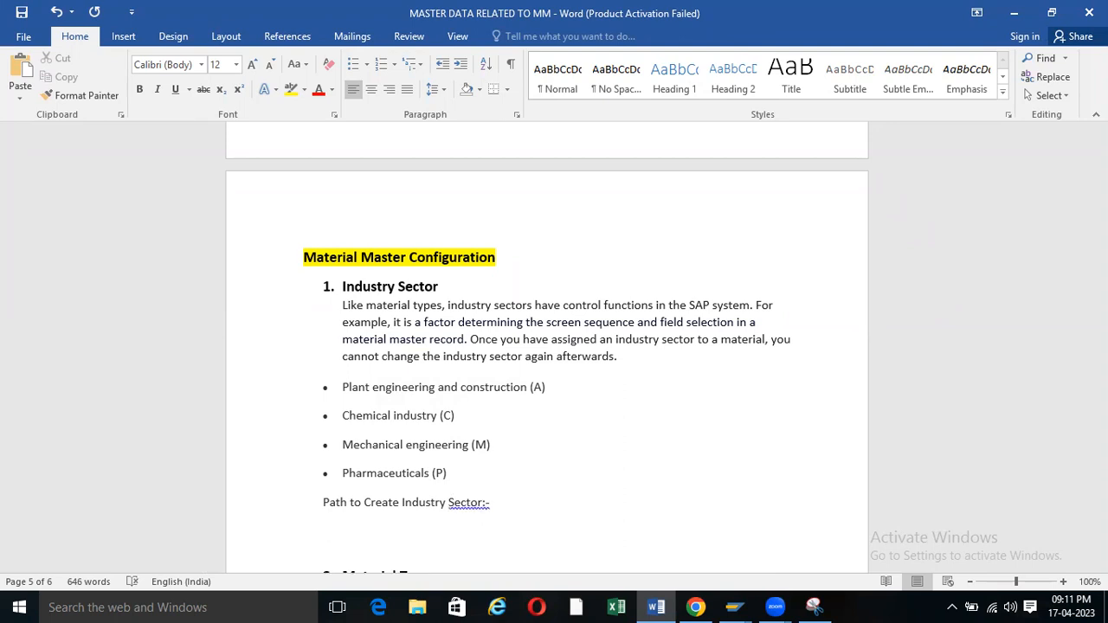
Correct the heading to 'Sector: -' and start the next line with 'SPRO-> IMG->'.
right_click(474, 503)
left_click(526, 417)
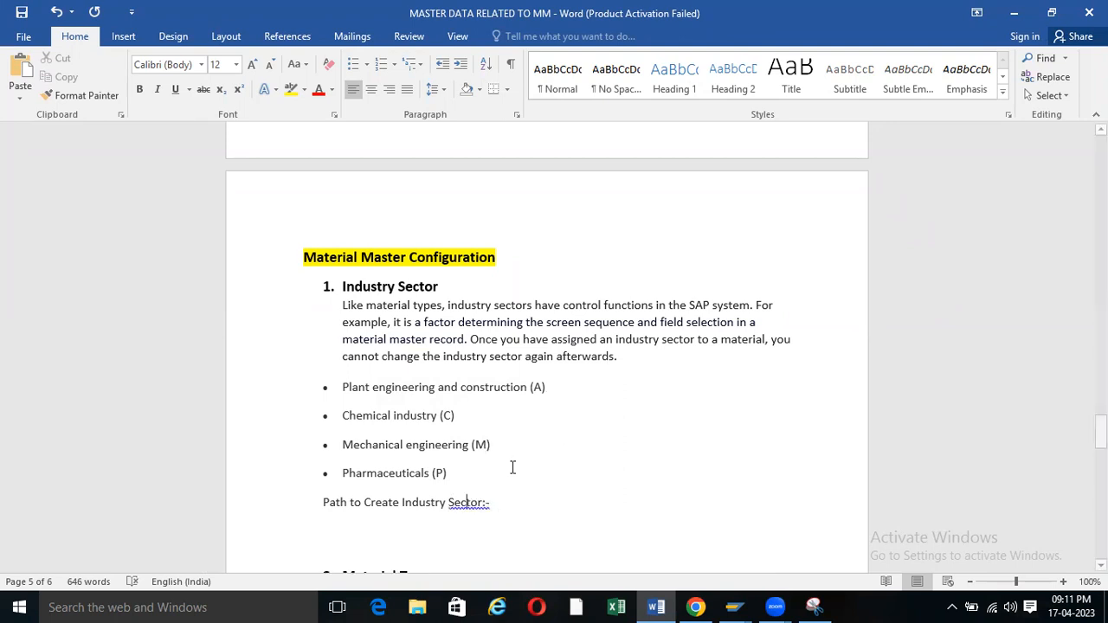
key("Return")
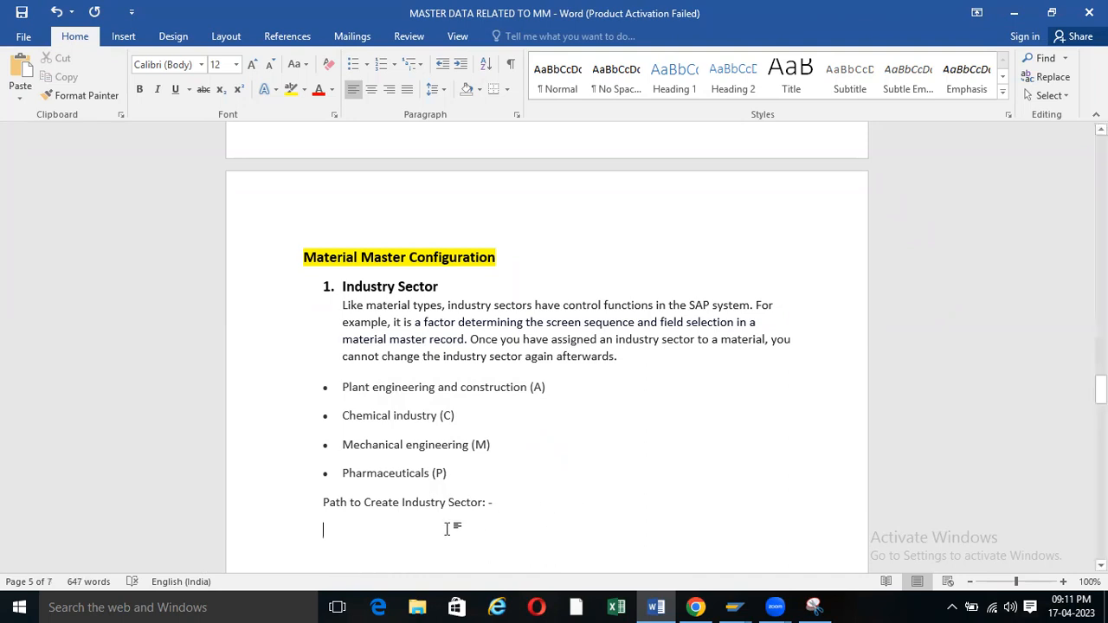
type("SP")
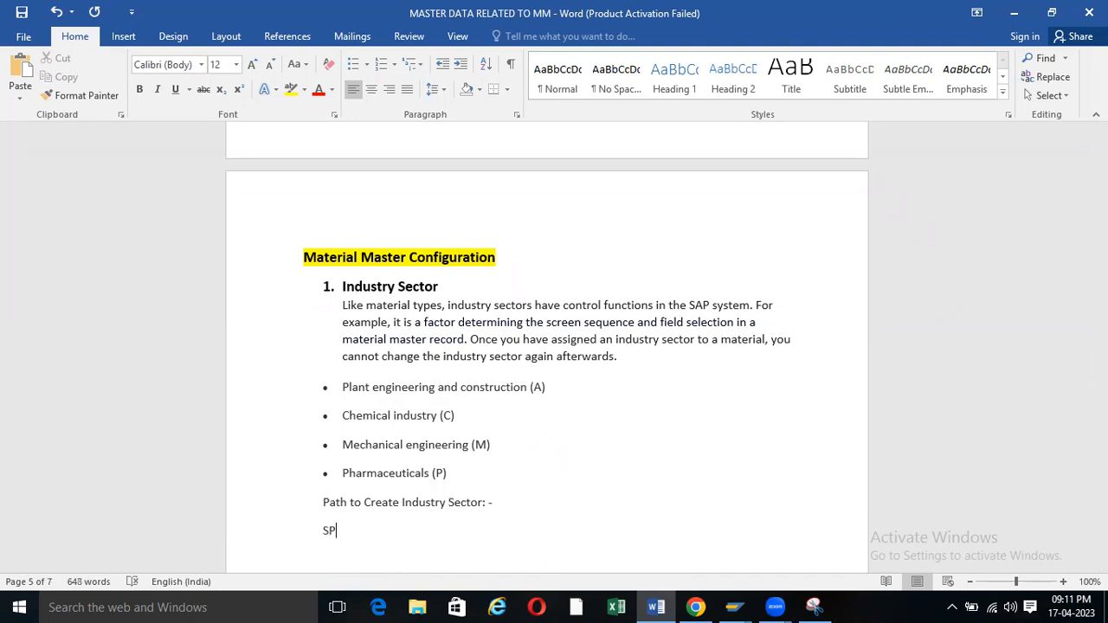
type("RO-> IMG->")
left_click(733, 606)
Add 'Logistics - General ->' to the SPRO path, copied from the IMG tree.
left_click(723, 543)
scroll(165, 159, "up", 6)
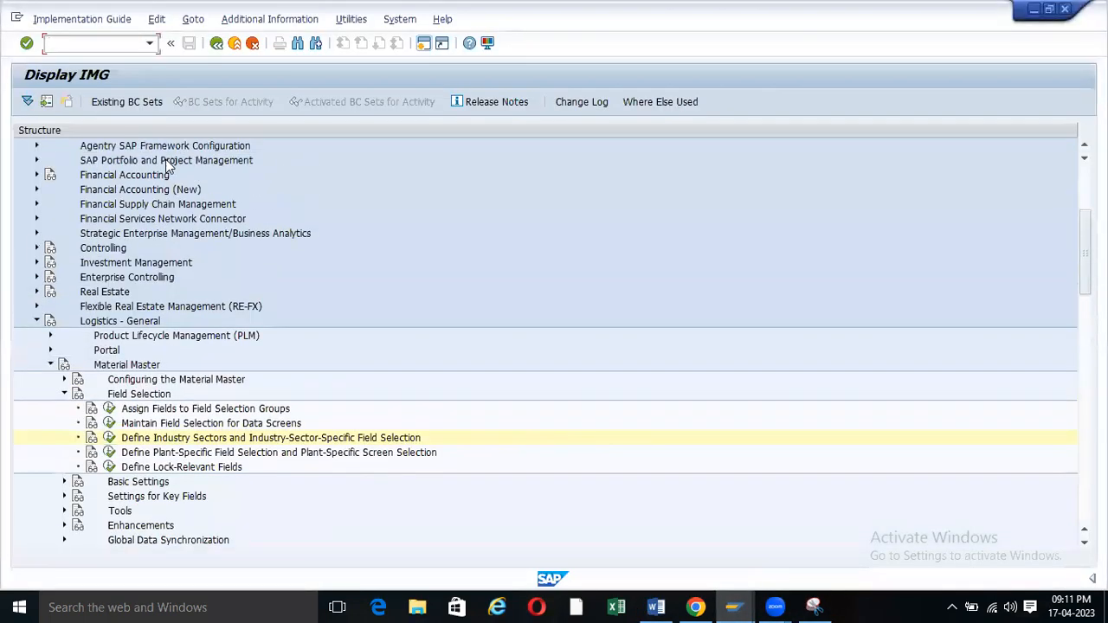
scroll(167, 165, "up", 1)
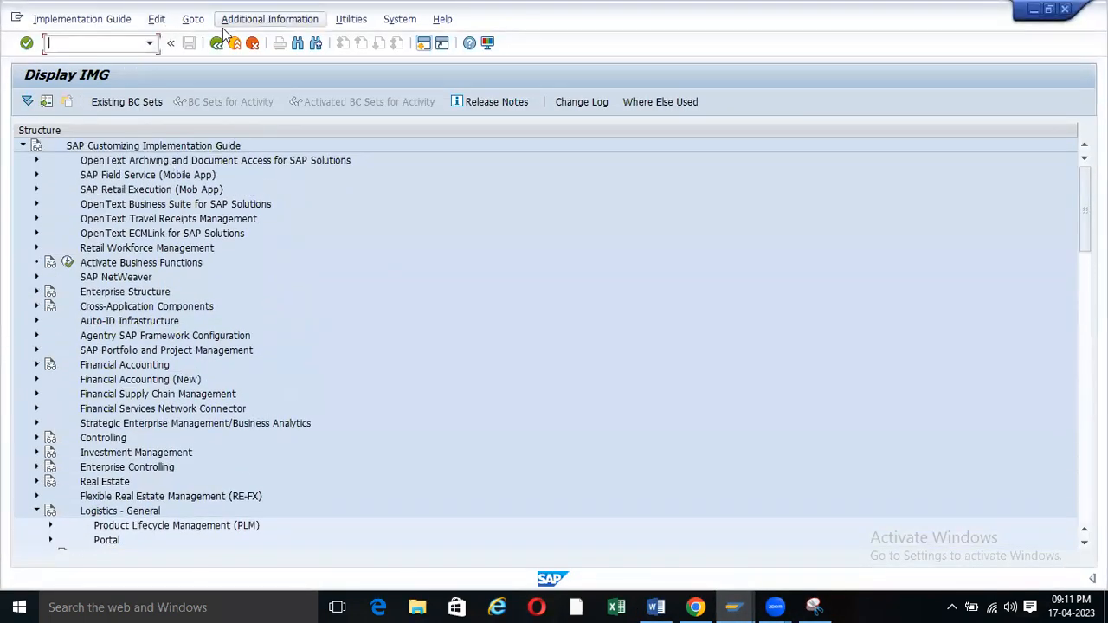
scroll(143, 241, "down", 4)
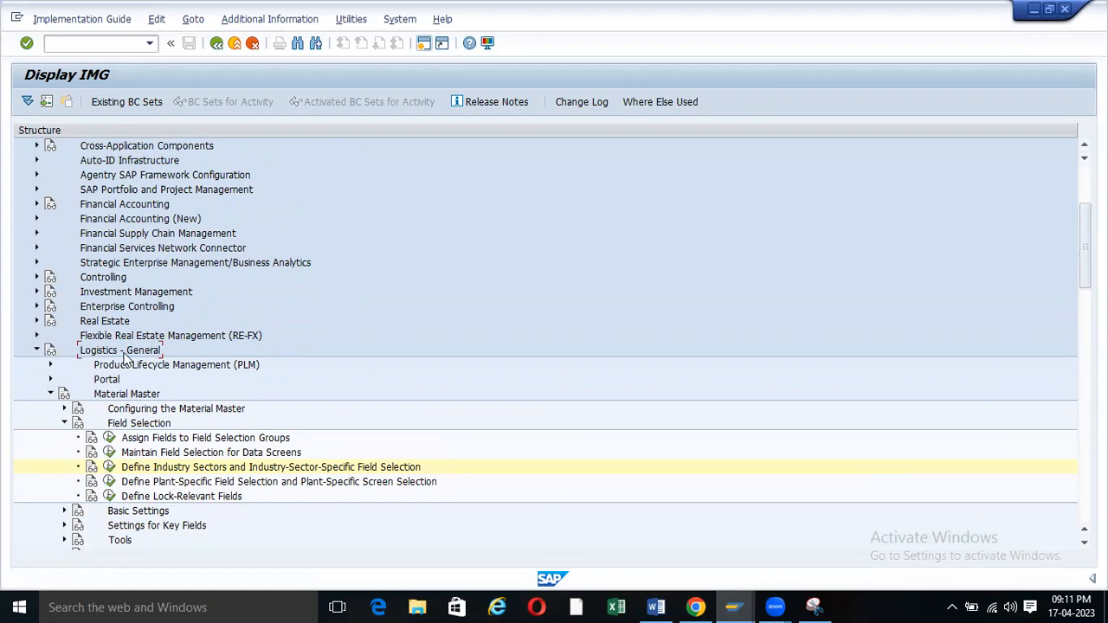
left_click(655, 607)
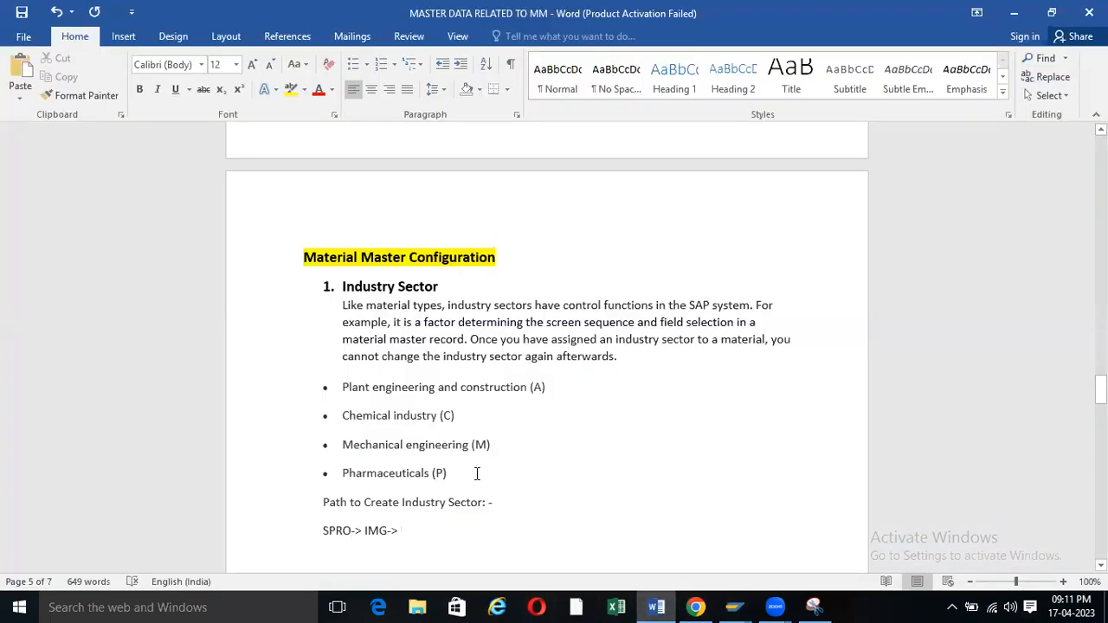
type("Logistics - General")
type("-")
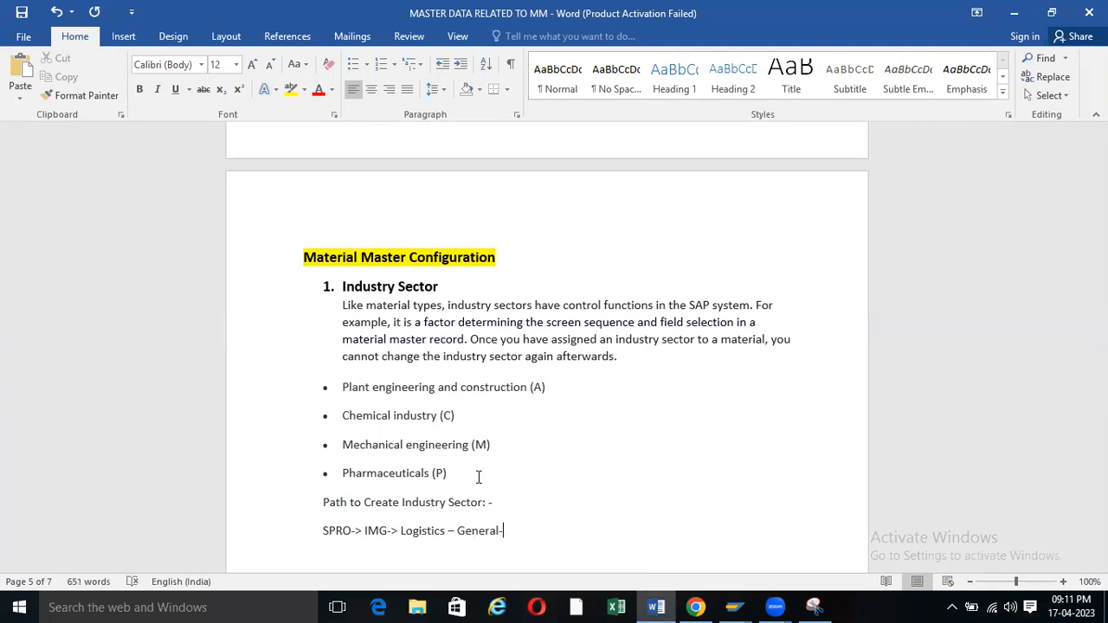
type(">")
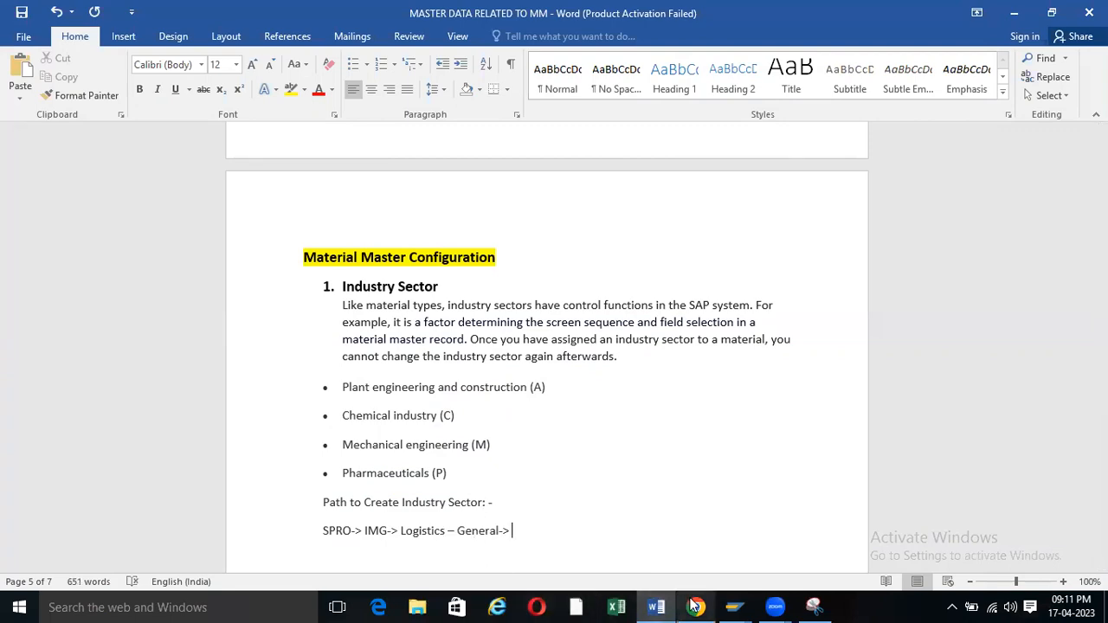
Extend the path with 'Material Master->' and 'Field Selection->'.
left_click(734, 607)
left_click(771, 543)
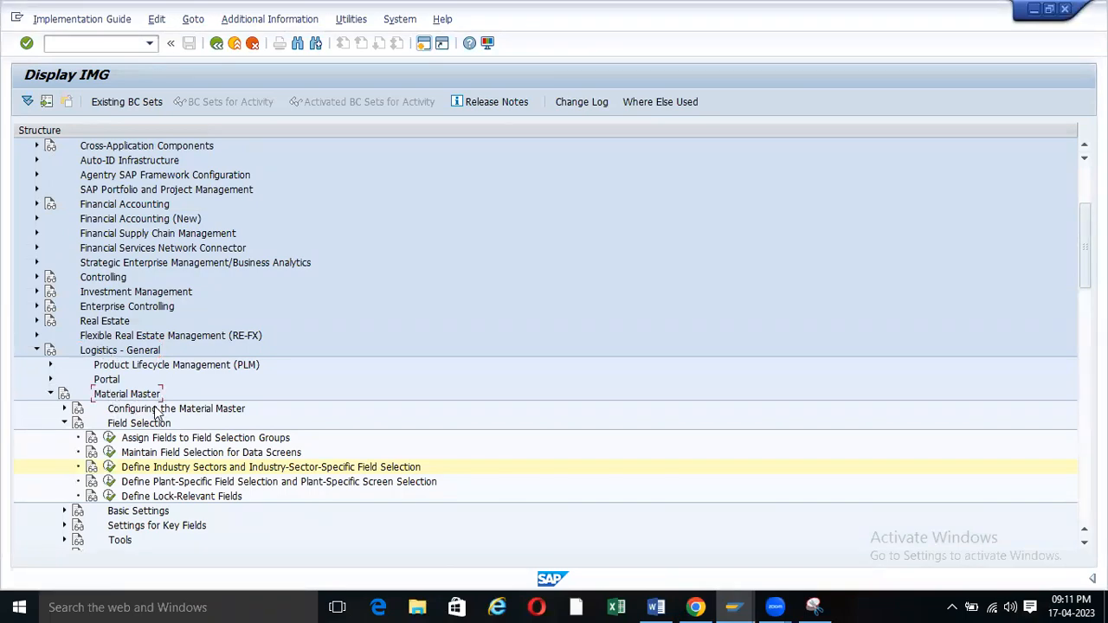
left_click(658, 607)
type("Material Master")
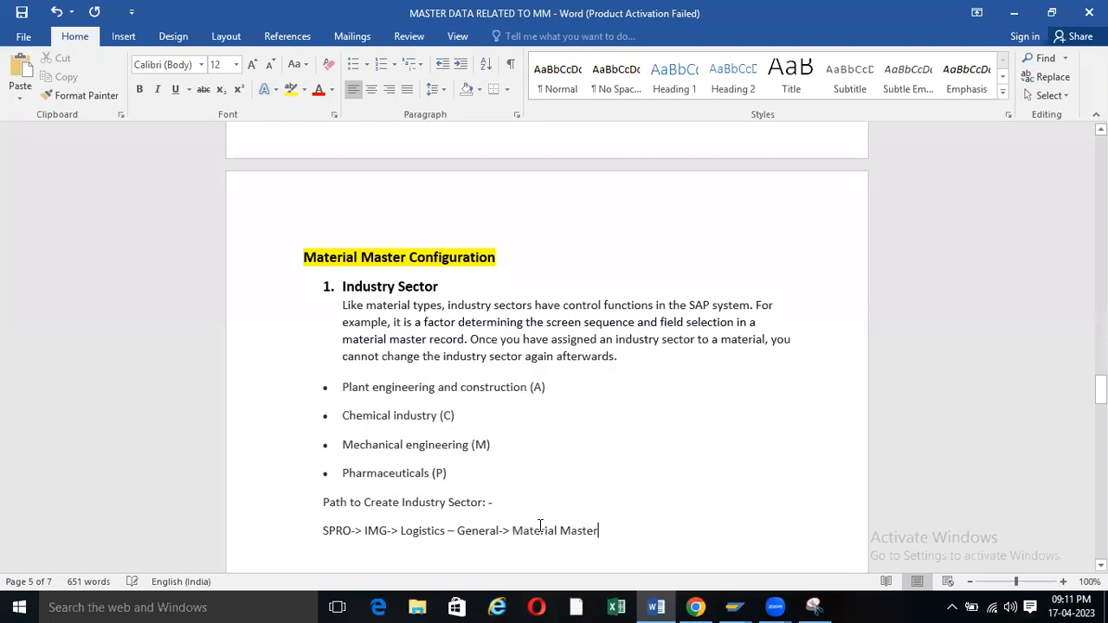
type("->")
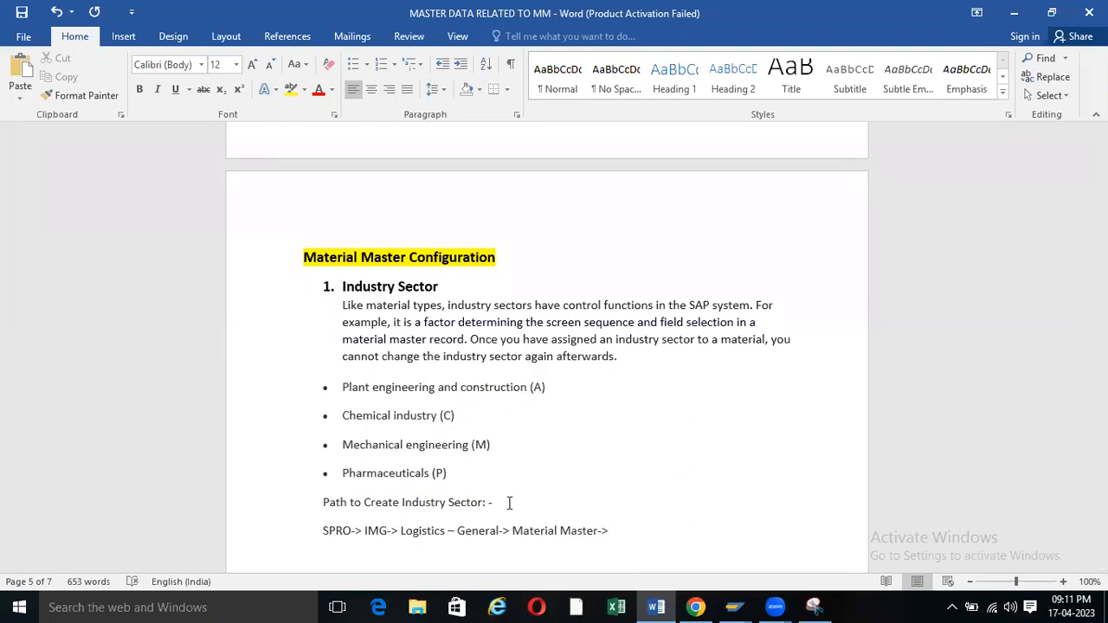
mouse_move(735, 608)
left_click(742, 567)
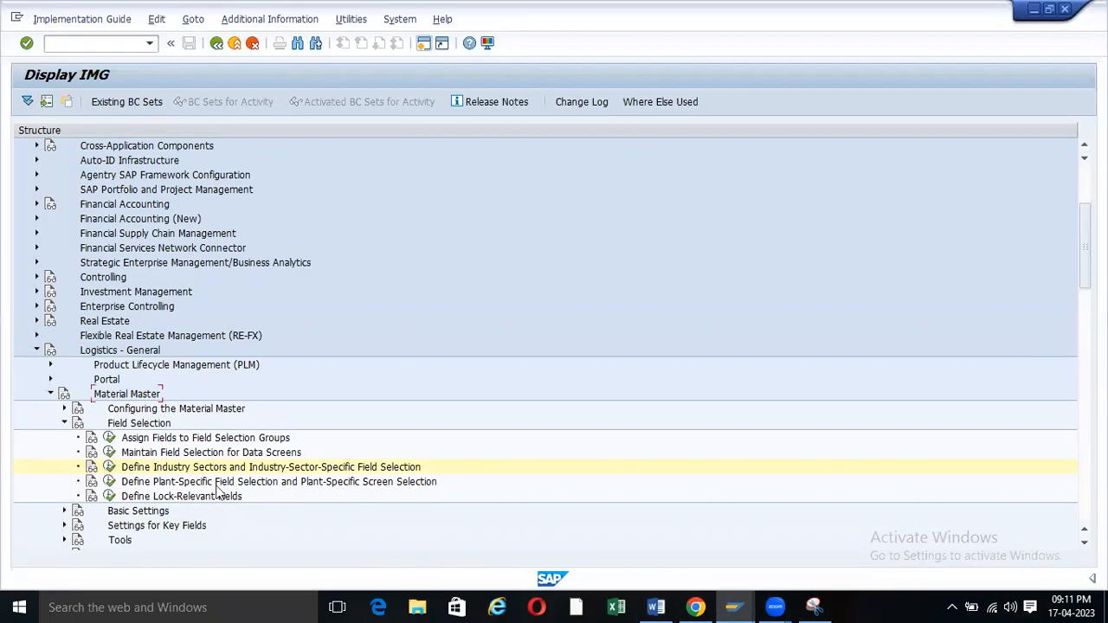
left_click(135, 409)
left_click(657, 607)
type("Field Selection")
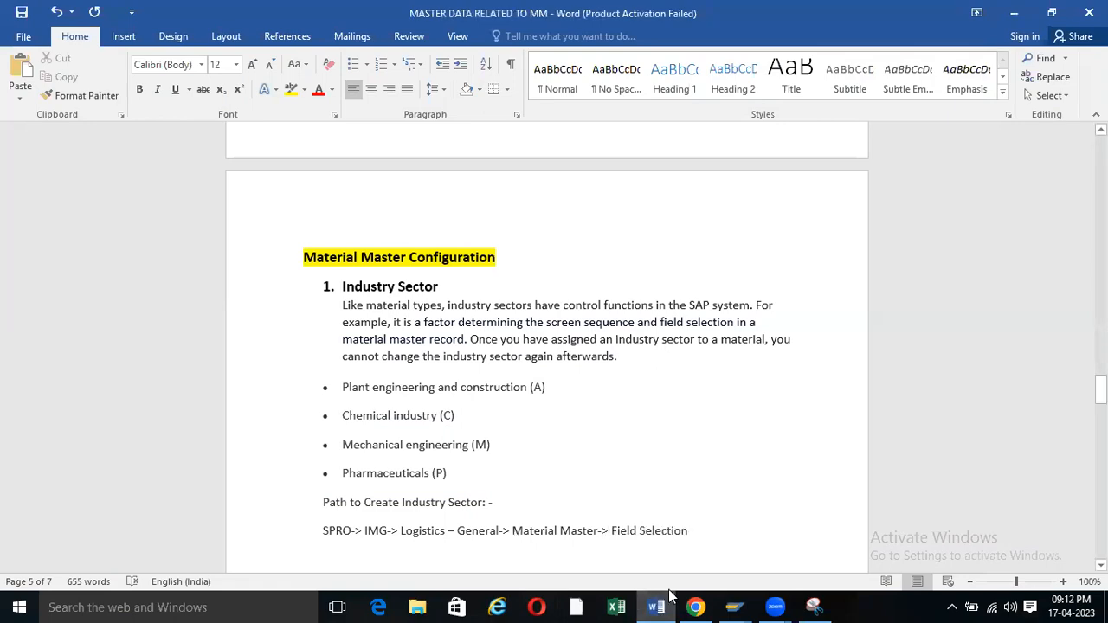
type("->")
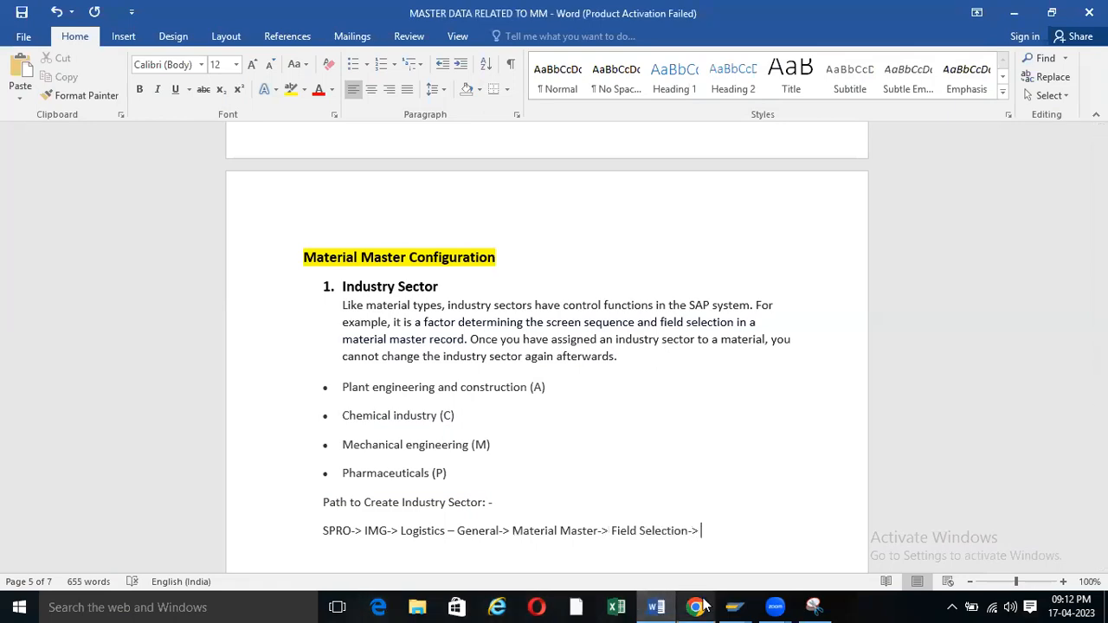
Append 'Define Industry Sectors and Industry-Sector-Specific Field Selection' to the path in bold.
mouse_move(734, 607)
left_click(740, 564)
left_click(167, 469)
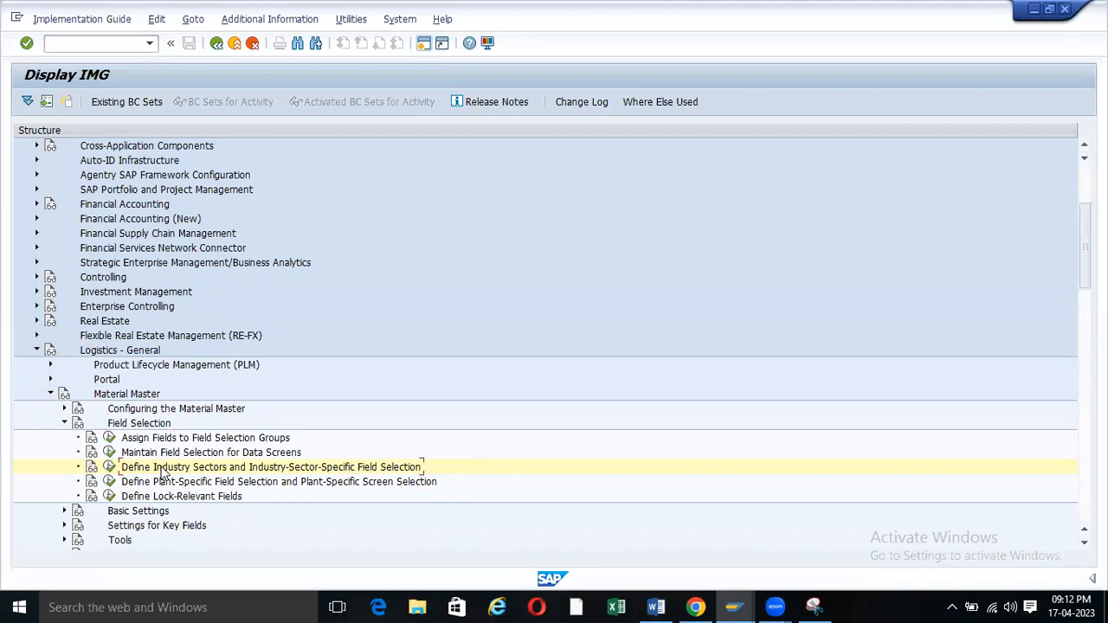
left_click(657, 607)
type("Define Industry Sectors and Industry-Sector-Specific Field Selection")
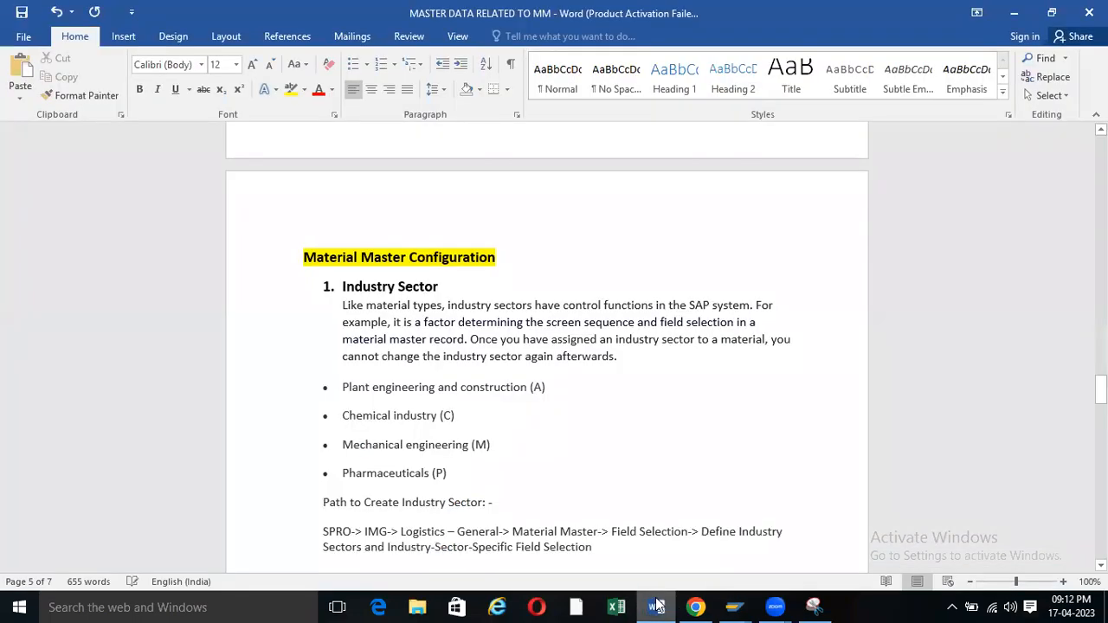
left_click_drag(704, 532, 707, 547)
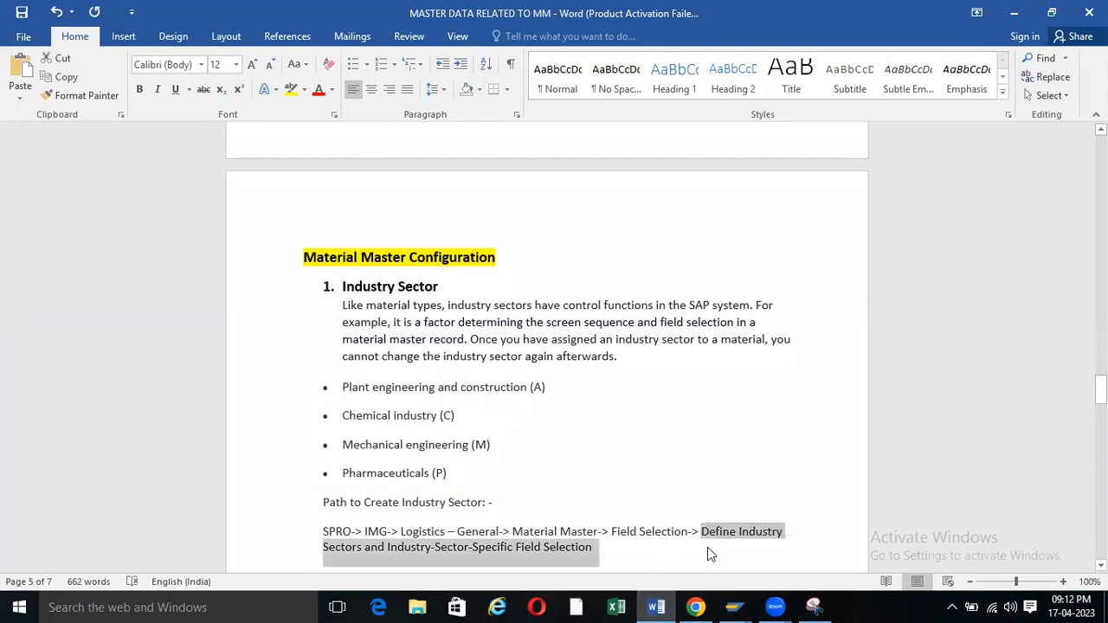
key("ctrl+b")
left_click(594, 546)
Add two blank lines after the path, before the Material Type section.
scroll(594, 546, "down", 4)
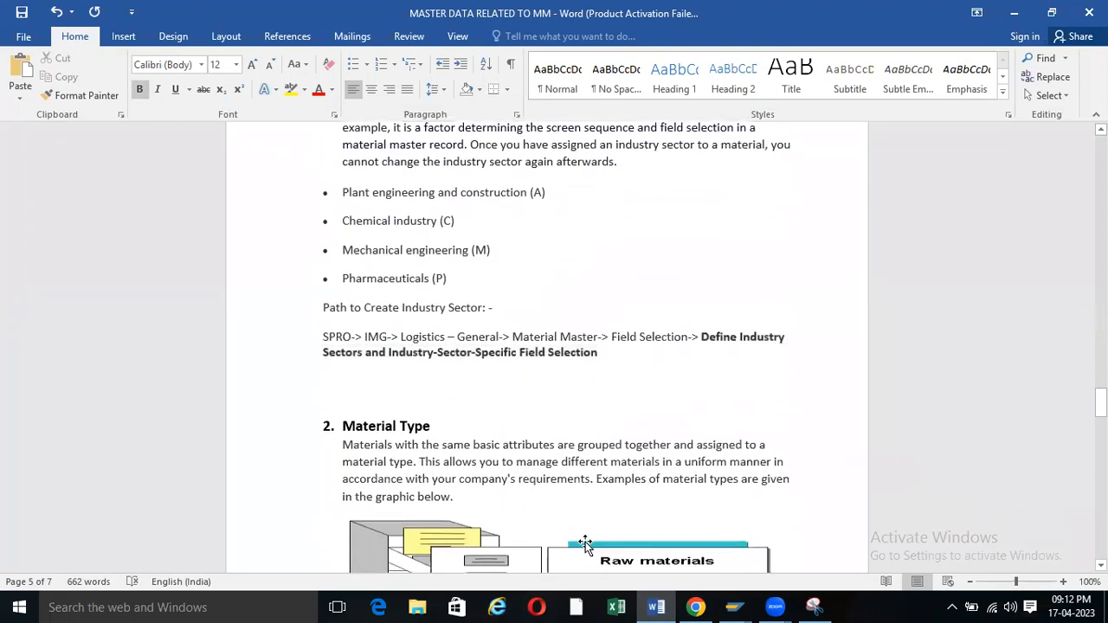
scroll(464, 389, "up", 3)
scroll(464, 389, "up", 1)
scroll(464, 388, "down", 3)
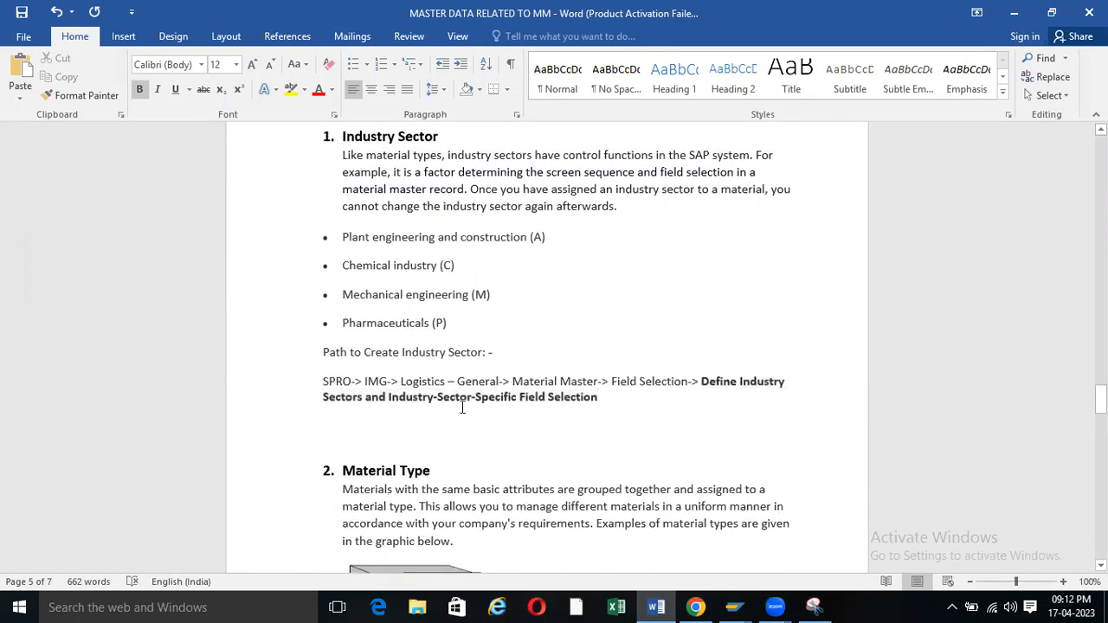
key("Return")
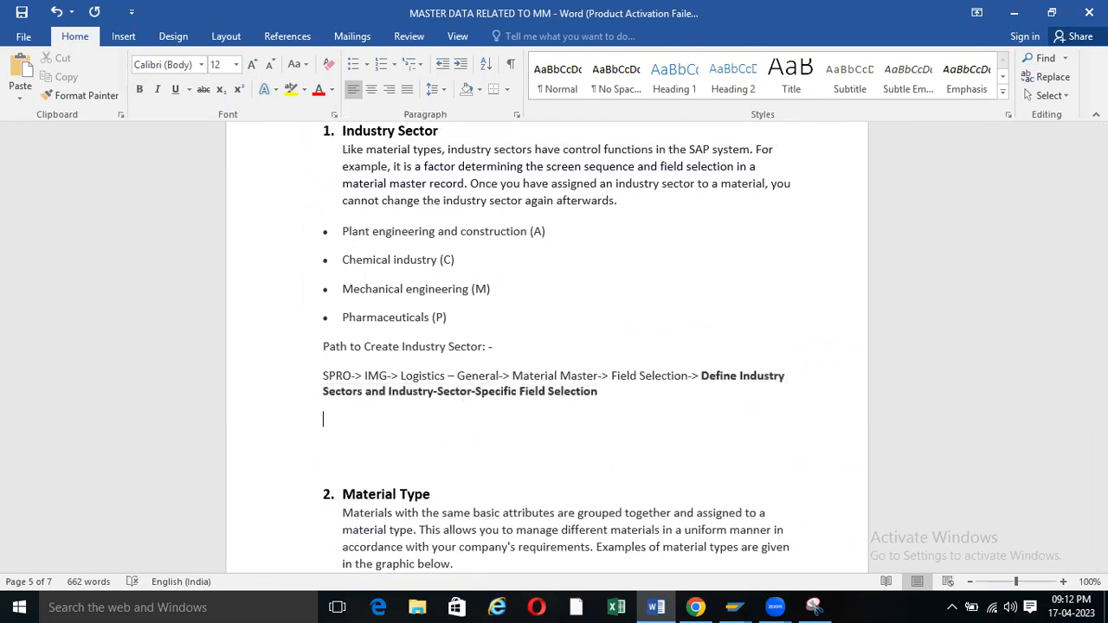
key("Return")
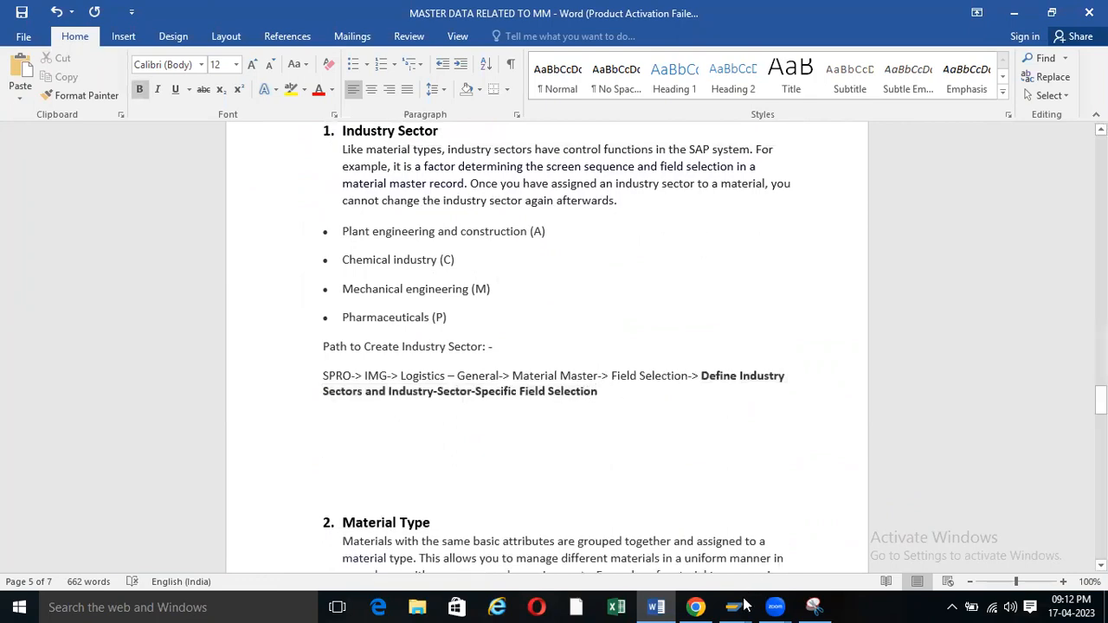
Run the Define Industry Sectors activity and select the sector A row.
mouse_move(746, 605)
left_click(685, 532)
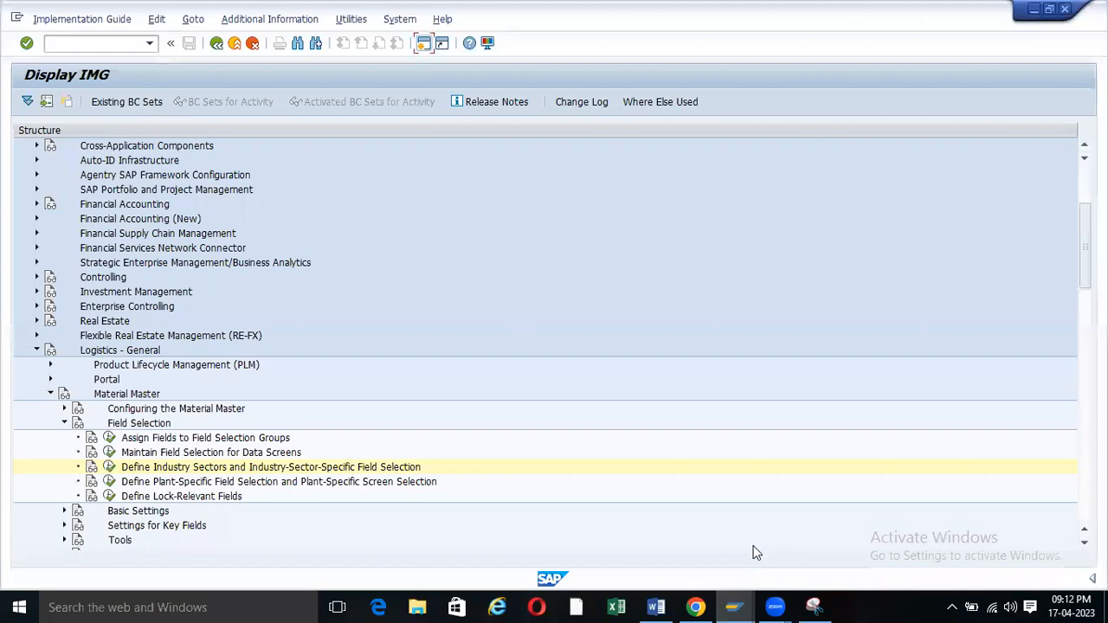
left_click(109, 468)
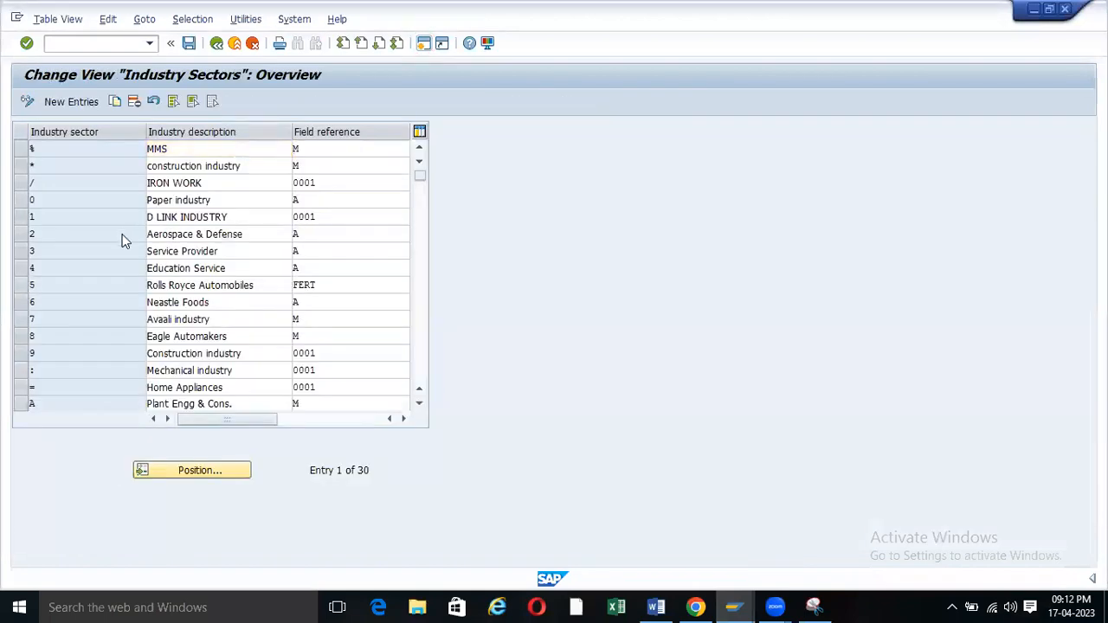
scroll(124, 239, "down", 2)
scroll(35, 284, "down", 1)
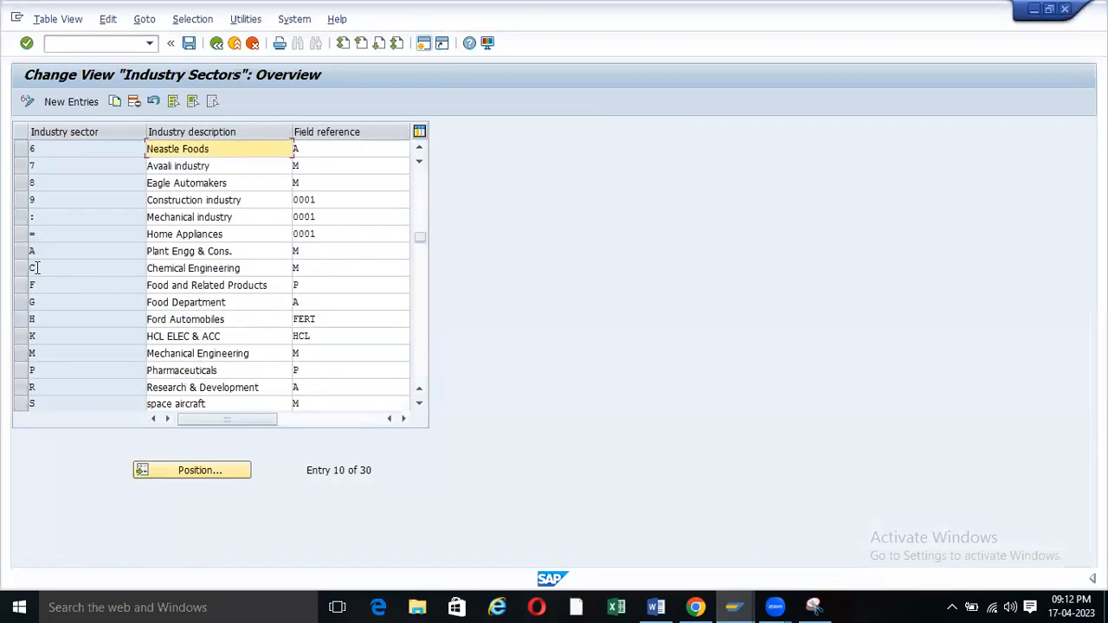
left_click(49, 252)
left_click(319, 252)
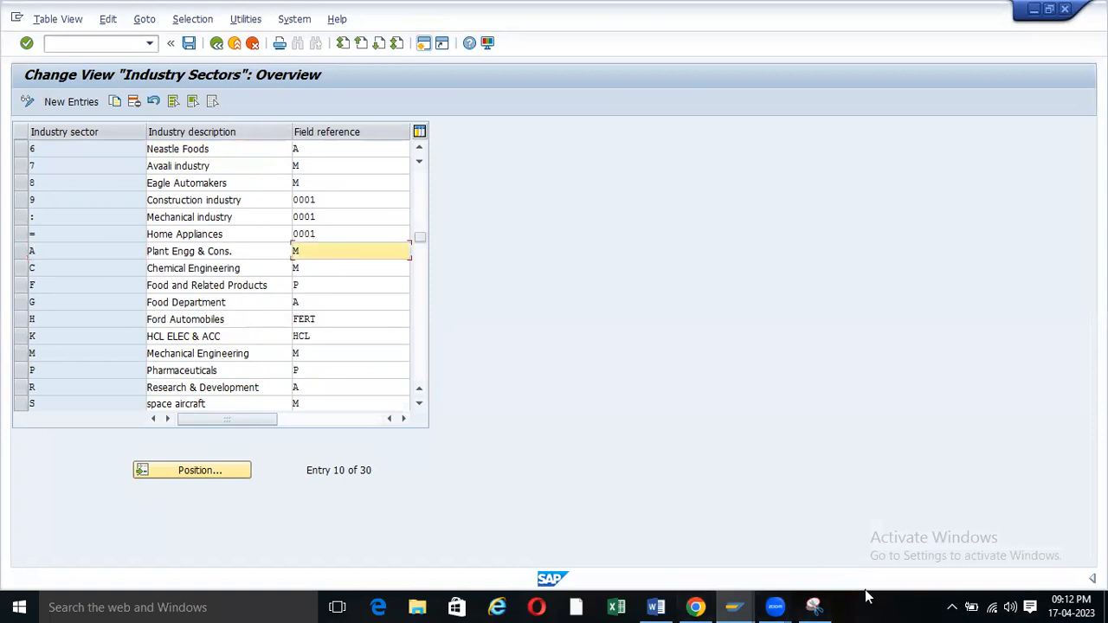
Snip the rows from Mechanical industry to Plant Engg and highlight row A in yellow.
left_click(815, 607)
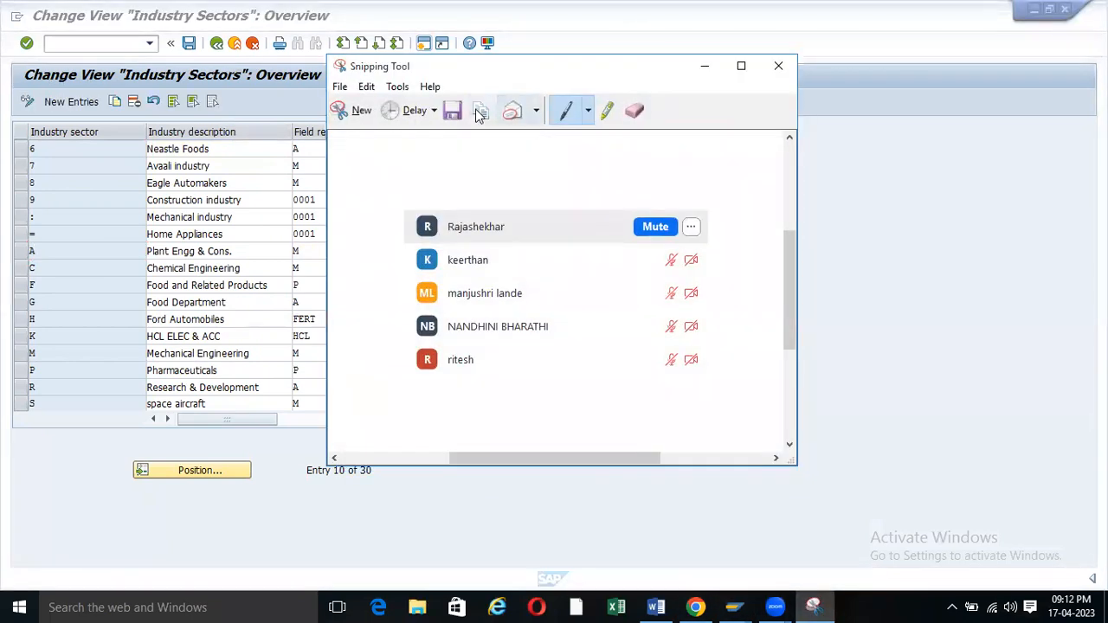
left_click(360, 113)
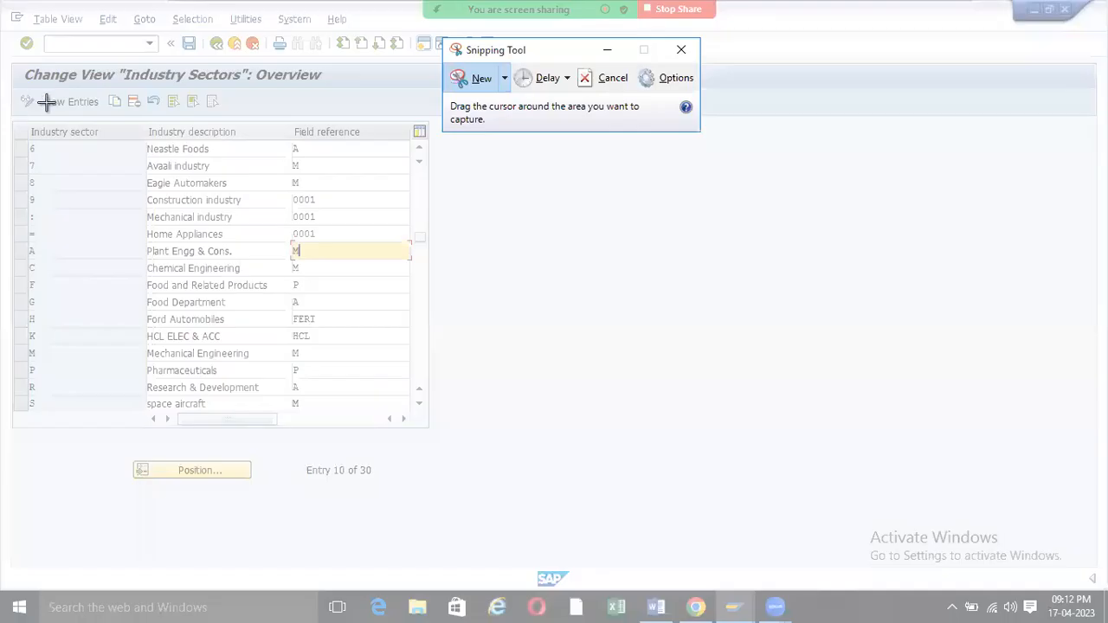
left_click_drag(10, 216, 370, 261)
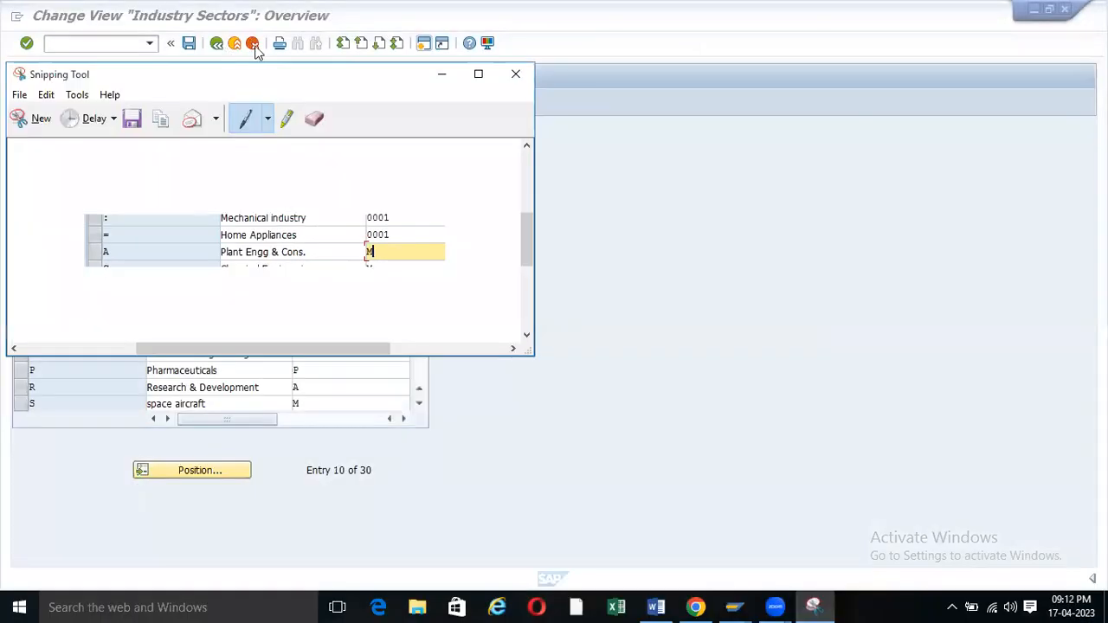
left_click(287, 119)
left_click_drag(88, 252, 322, 252)
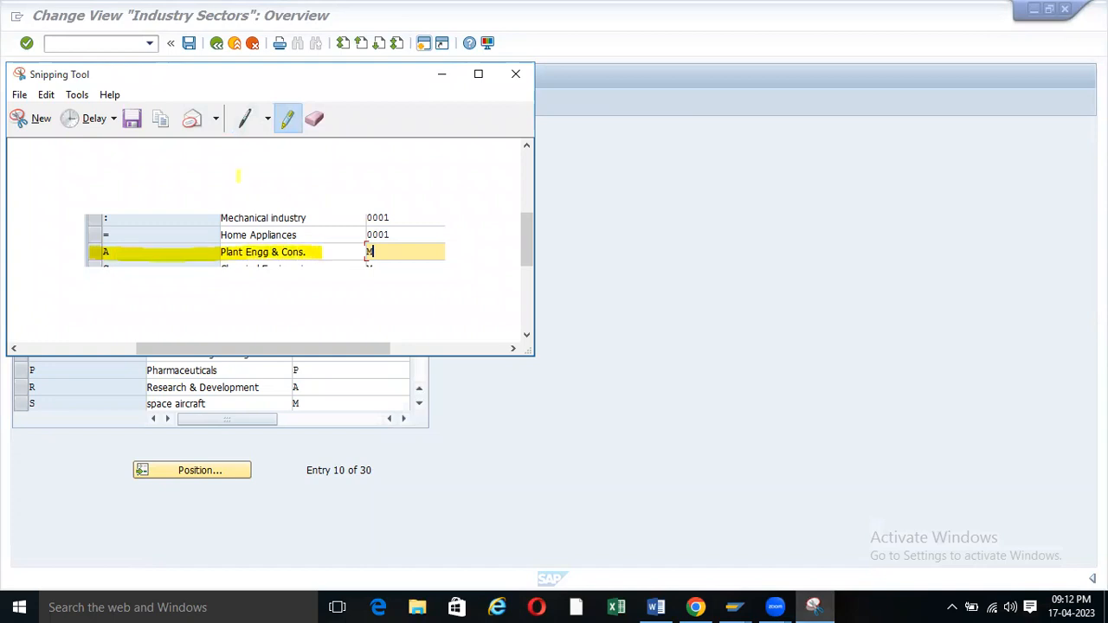
left_click(443, 74)
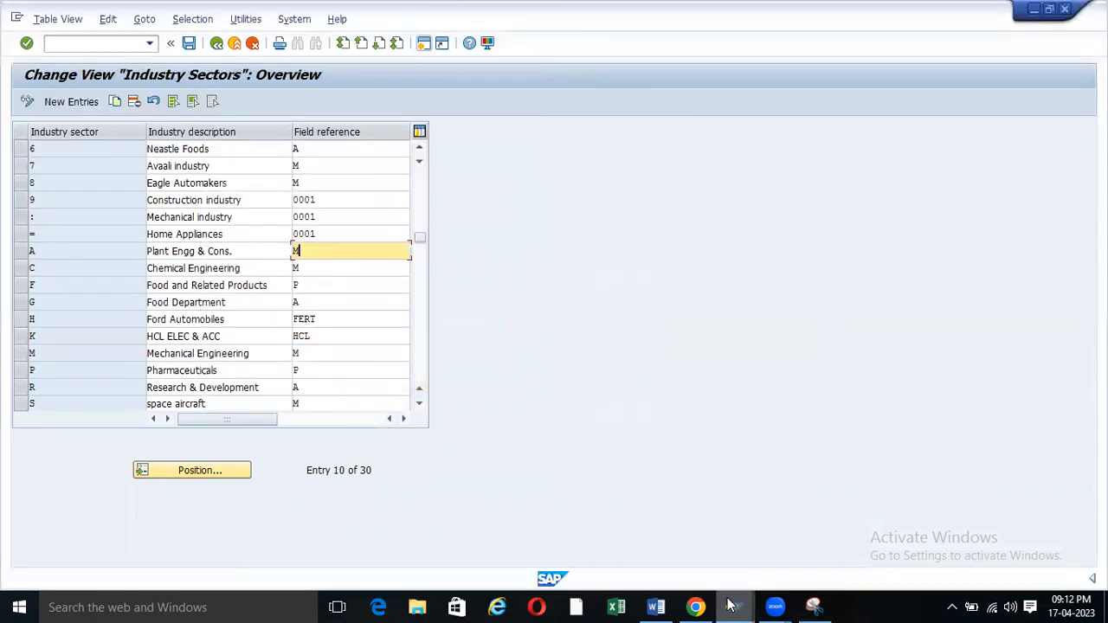
left_click(656, 607)
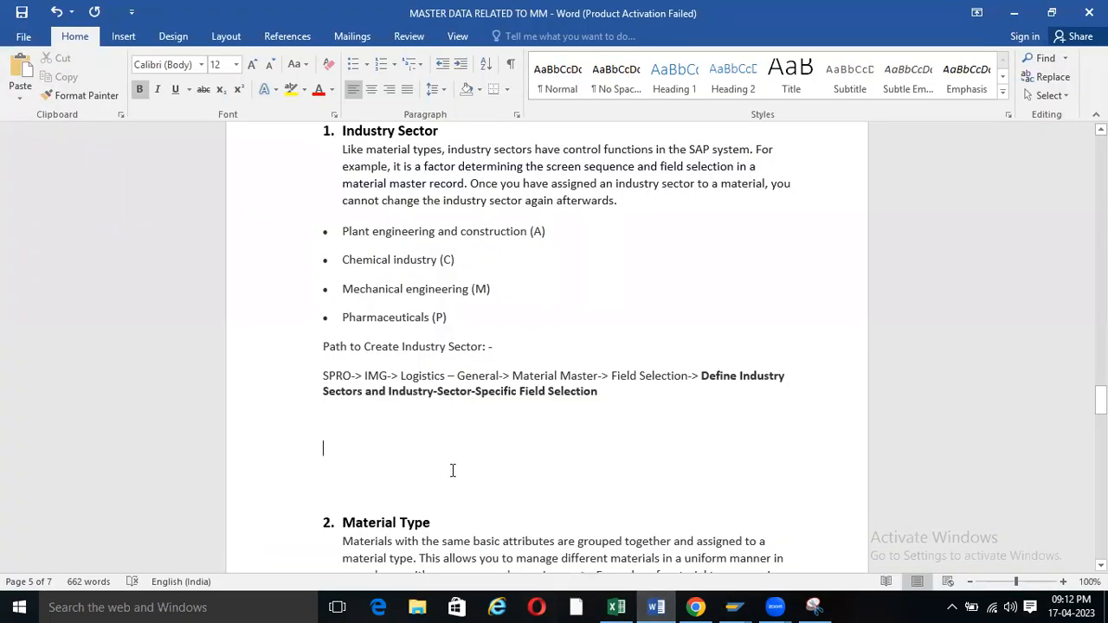
Paste the highlighted Industry Sectors snip under the SPRO path, removing the duplicate and empty line.
key("ctrl+v")
left_click(407, 465)
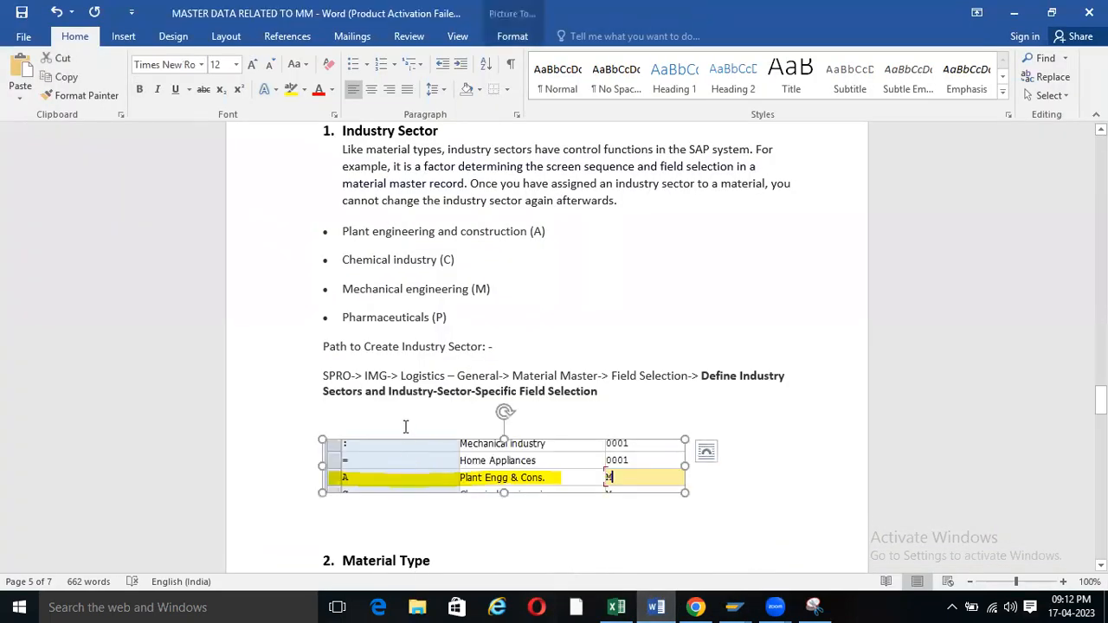
key("Delete")
key("ctrl+v")
left_click(345, 422)
key("Delete")
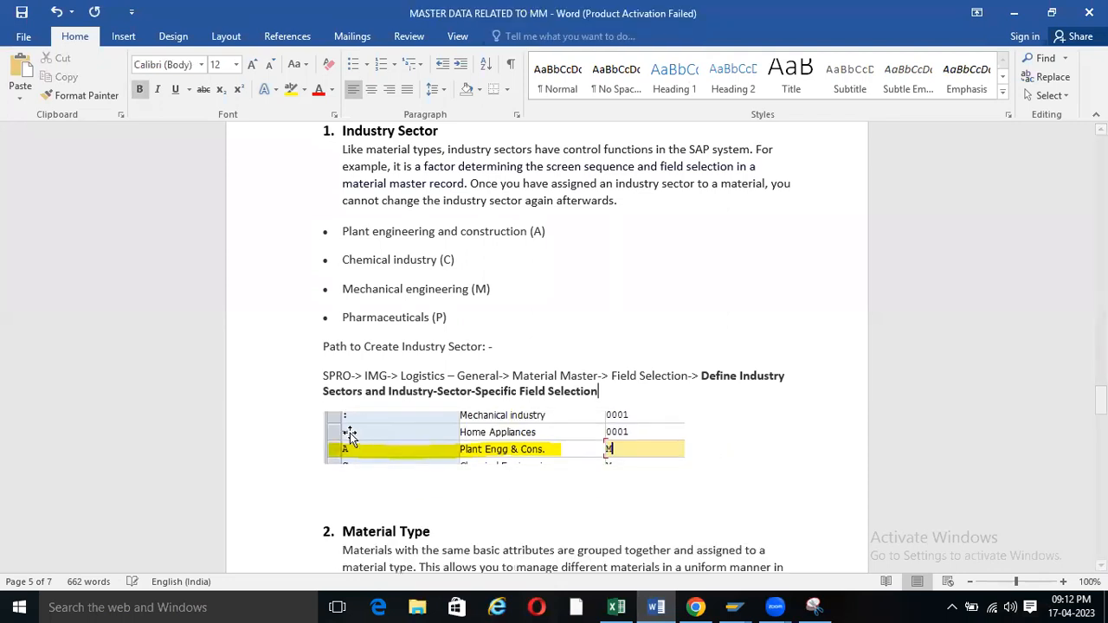
Centre the picture, give it a black border, and remove blank lines before '2. Material Type'.
left_click(372, 448)
left_click(371, 89)
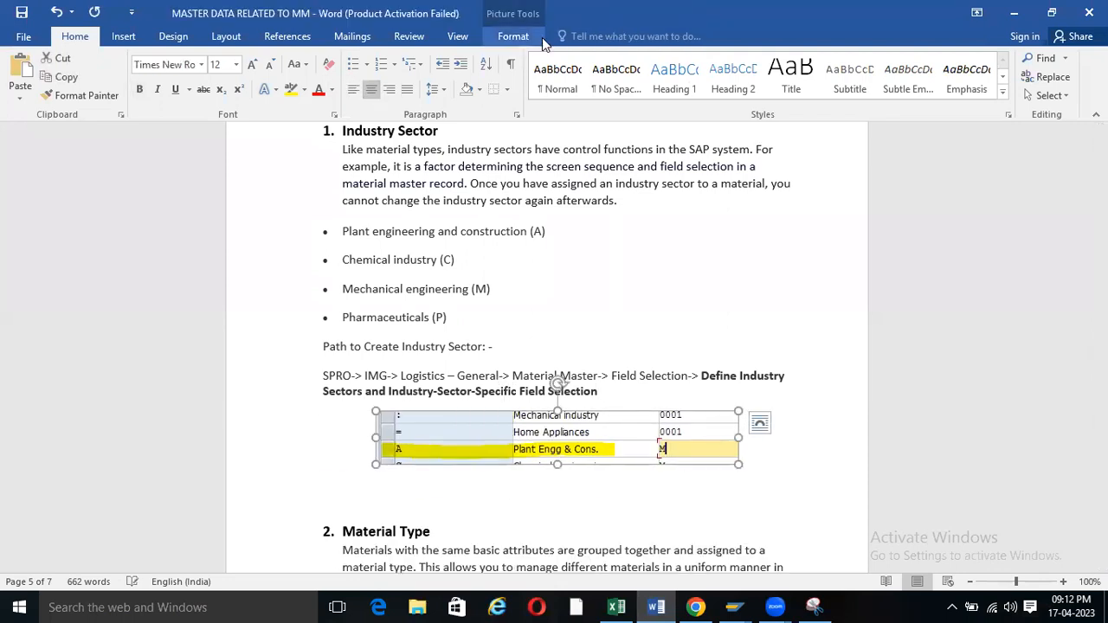
left_click(500, 40)
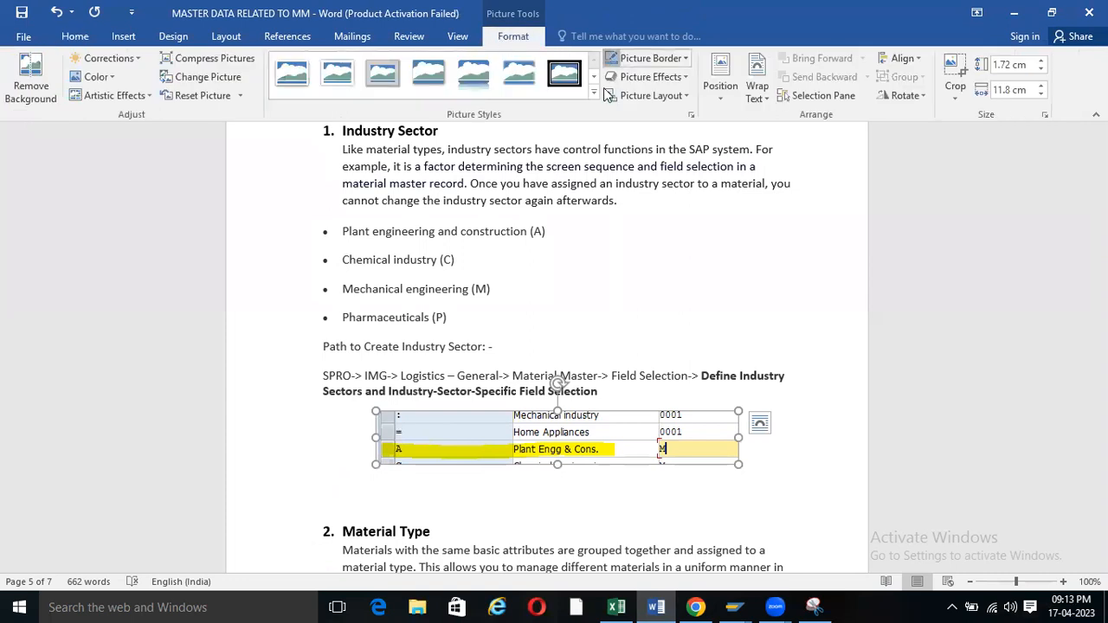
left_click(611, 58)
left_click(671, 60)
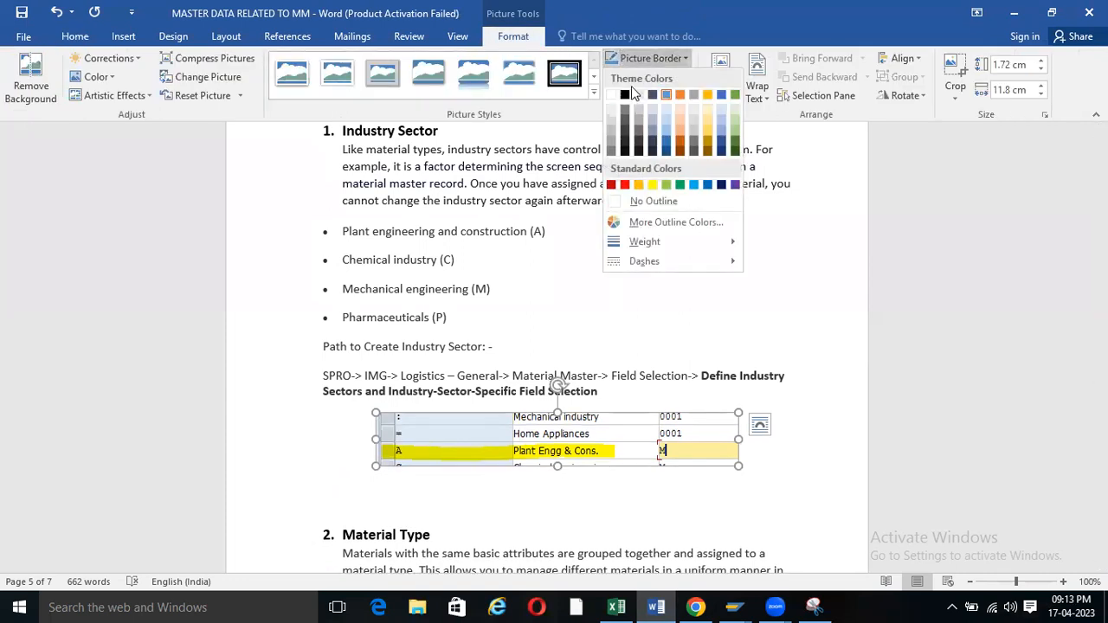
left_click(630, 93)
left_click(403, 498)
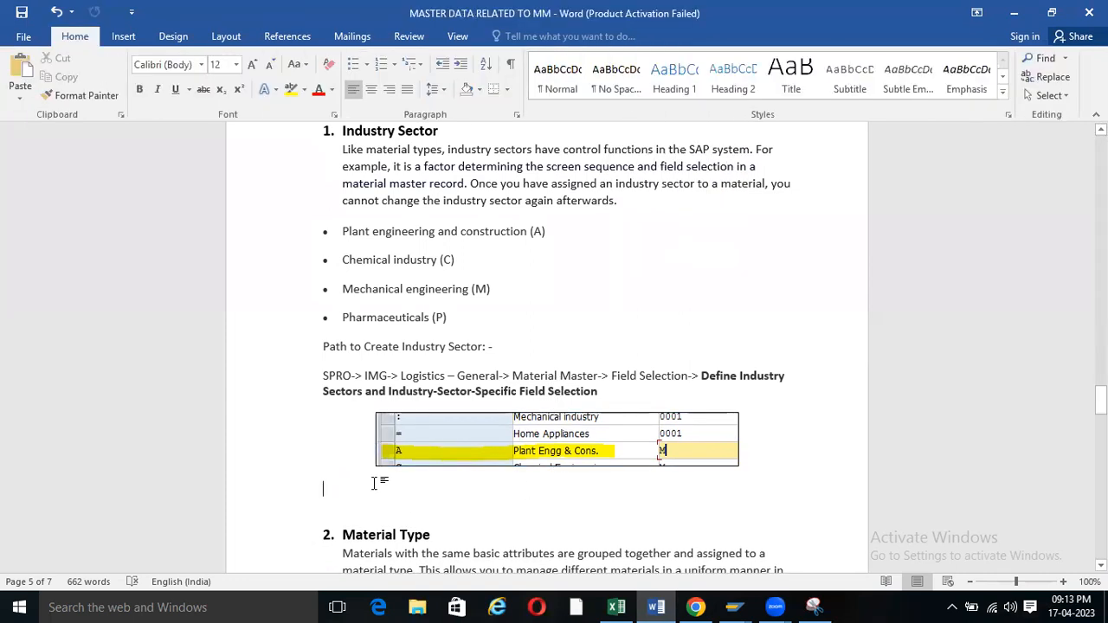
left_click(362, 511)
key("BackSpace")
key("BackSpace")
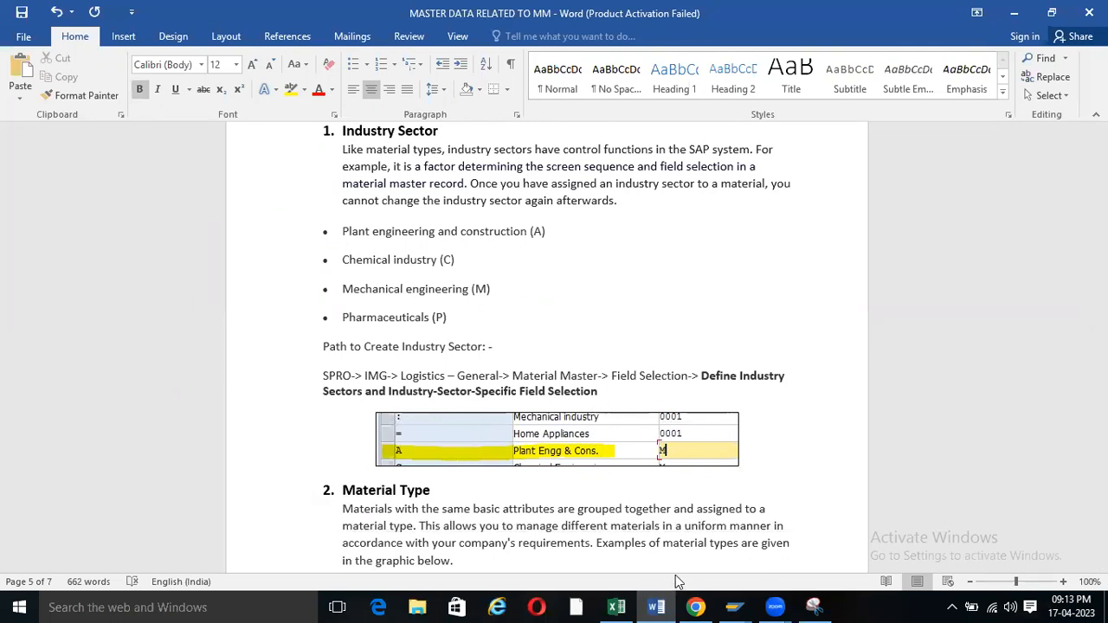
Leave the Industry Sectors table, collapse Field Selection and expand Basic Settings to show Material Types.
left_click(735, 607)
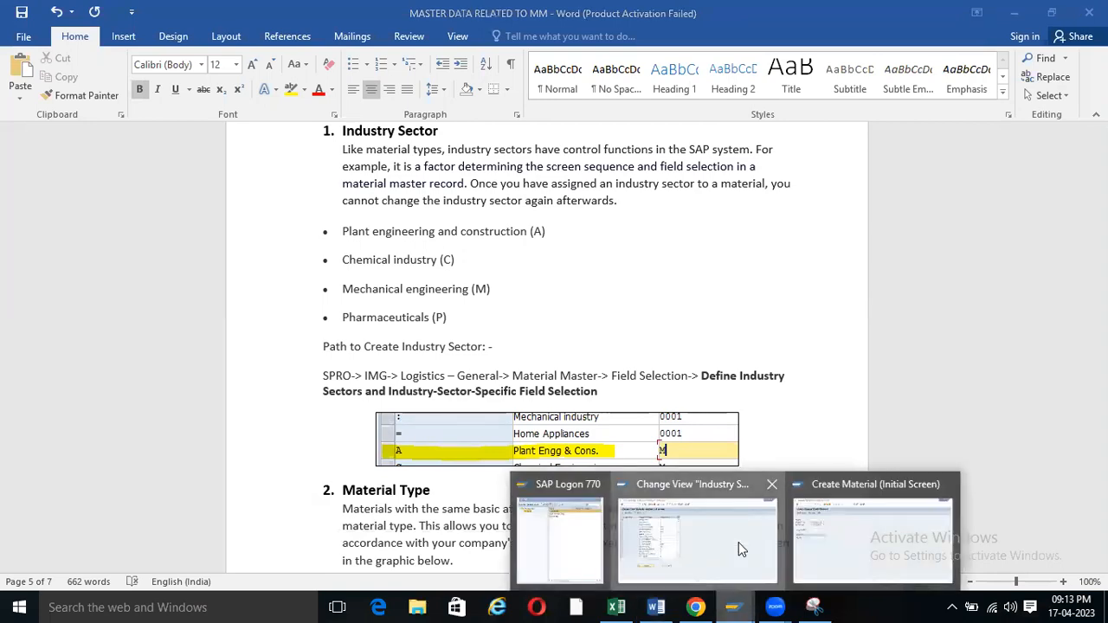
left_click(738, 542)
left_click(216, 44)
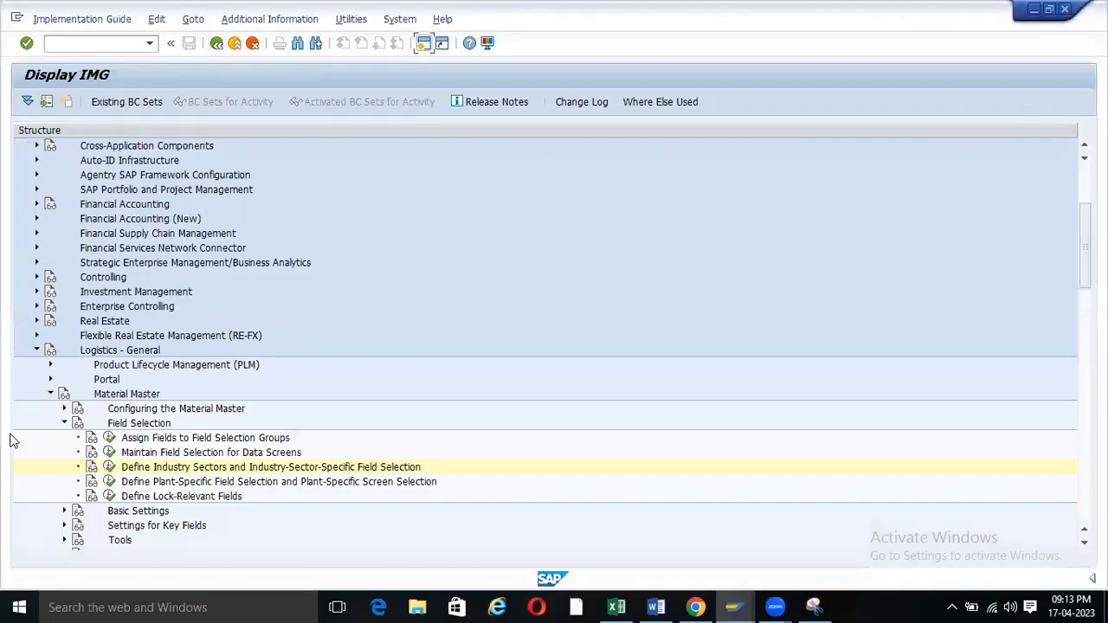
left_click(64, 423)
left_click(64, 438)
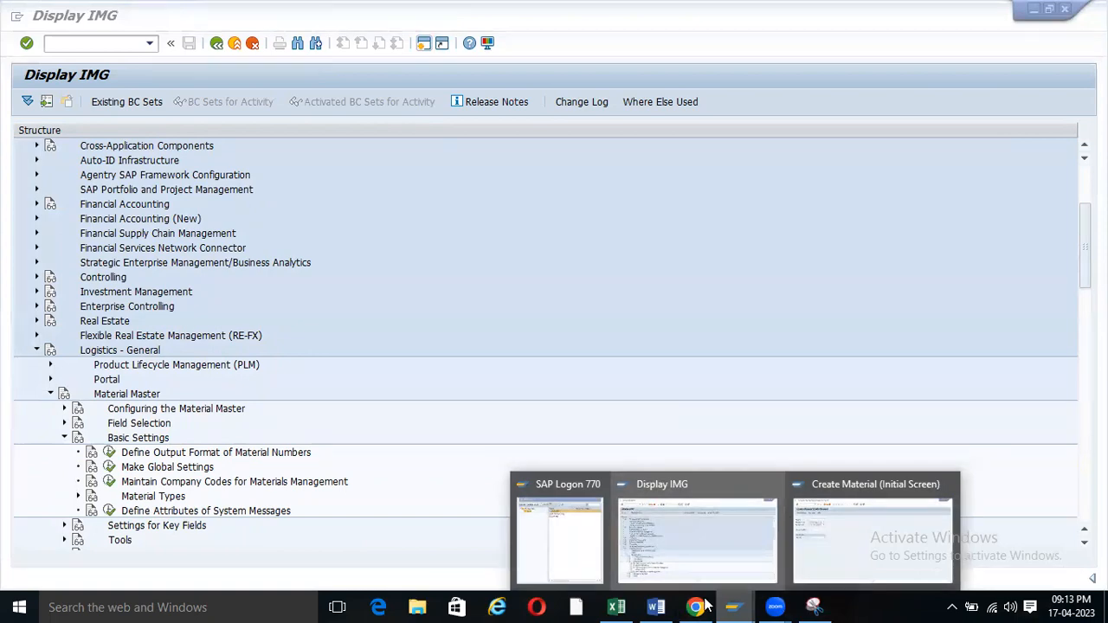
left_click(657, 606)
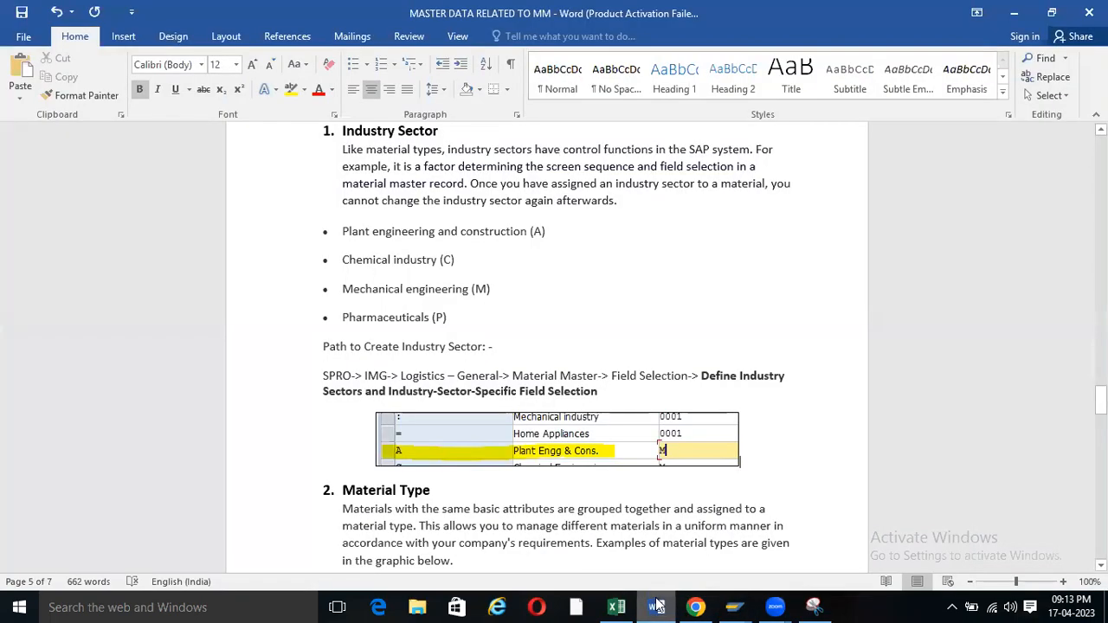
scroll(410, 260, "down", 5)
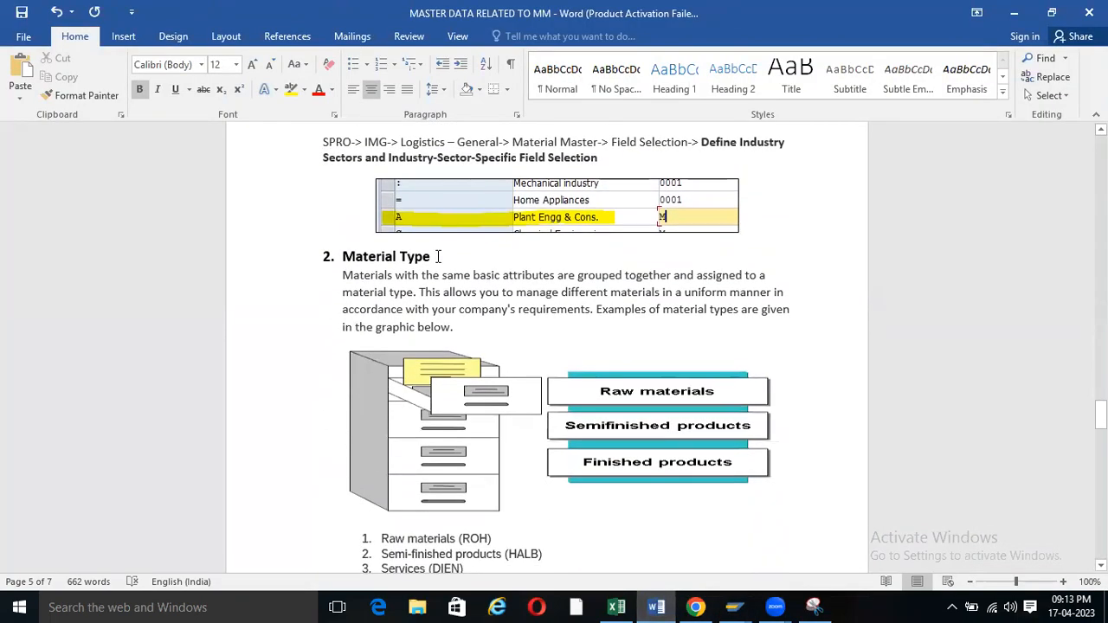
left_click_drag(435, 258, 339, 260)
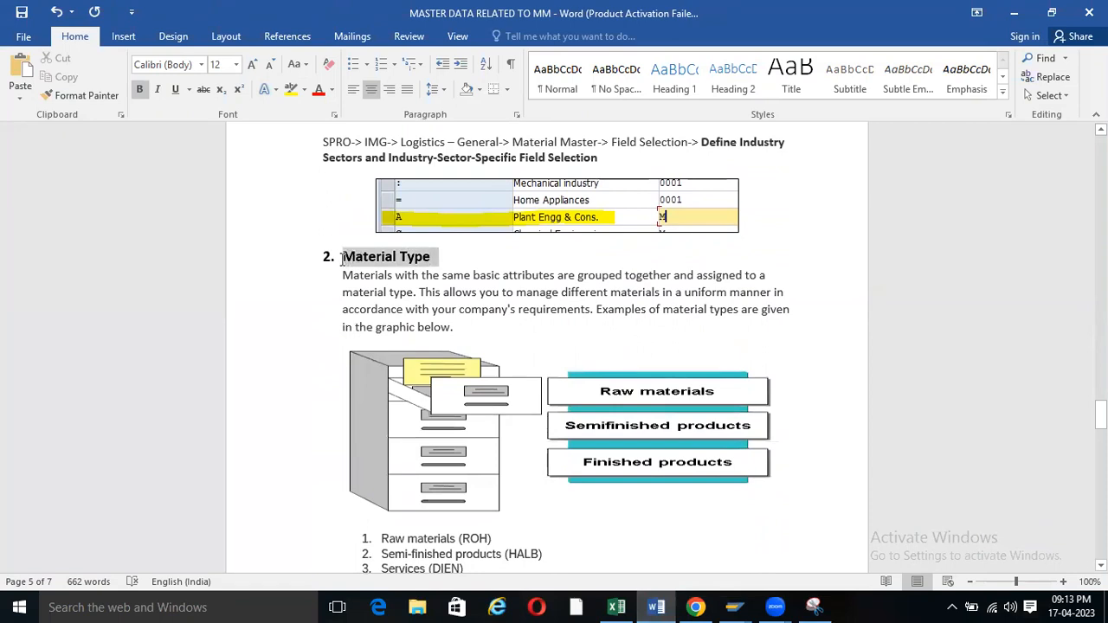
left_click(478, 326)
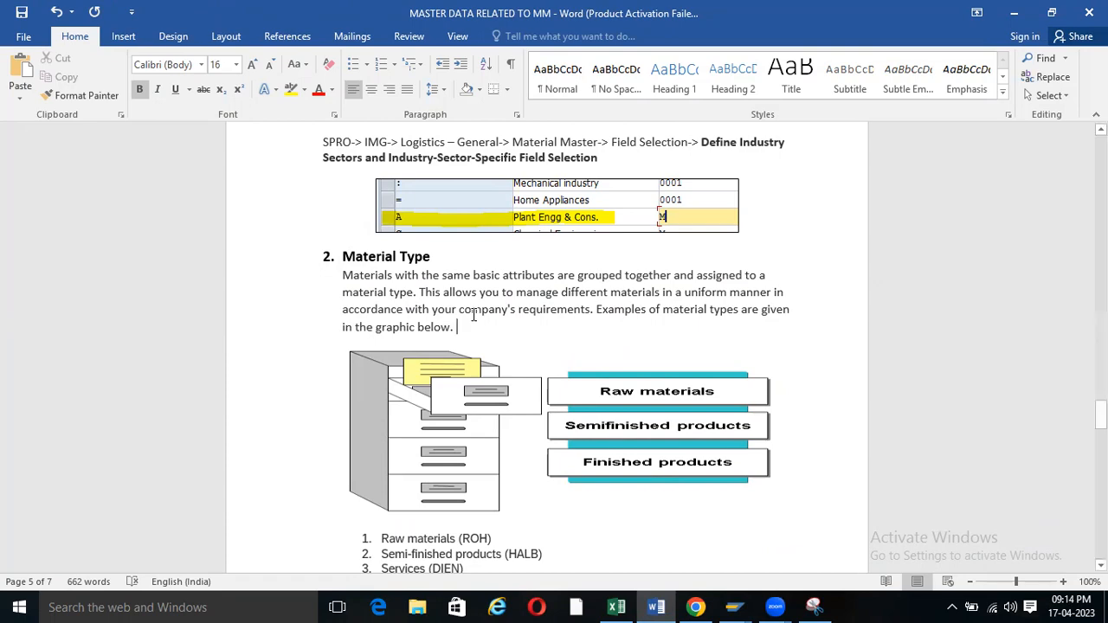
scroll(474, 317, "down", 5)
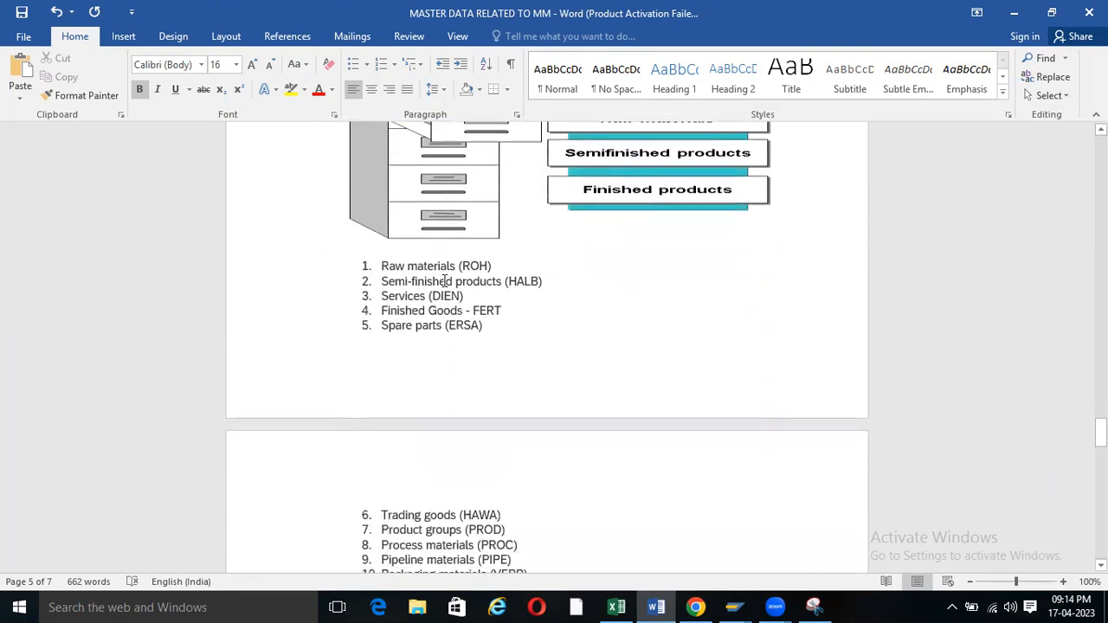
scroll(445, 281, "up", 5)
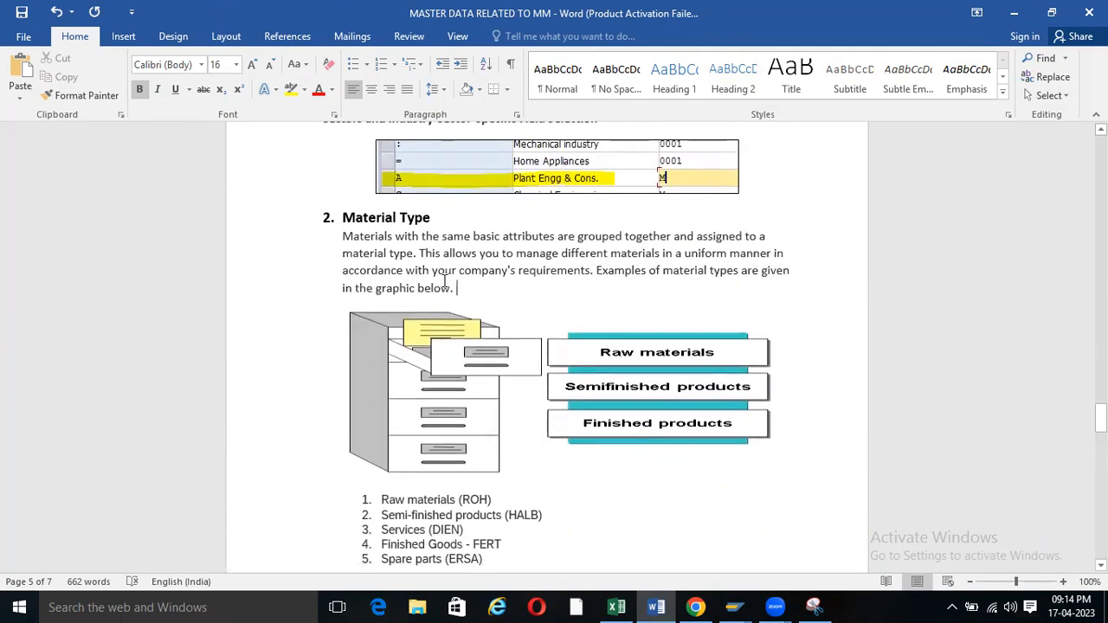
scroll(444, 282, "down", 2)
scroll(444, 281, "up", 2)
scroll(444, 281, "down", 8)
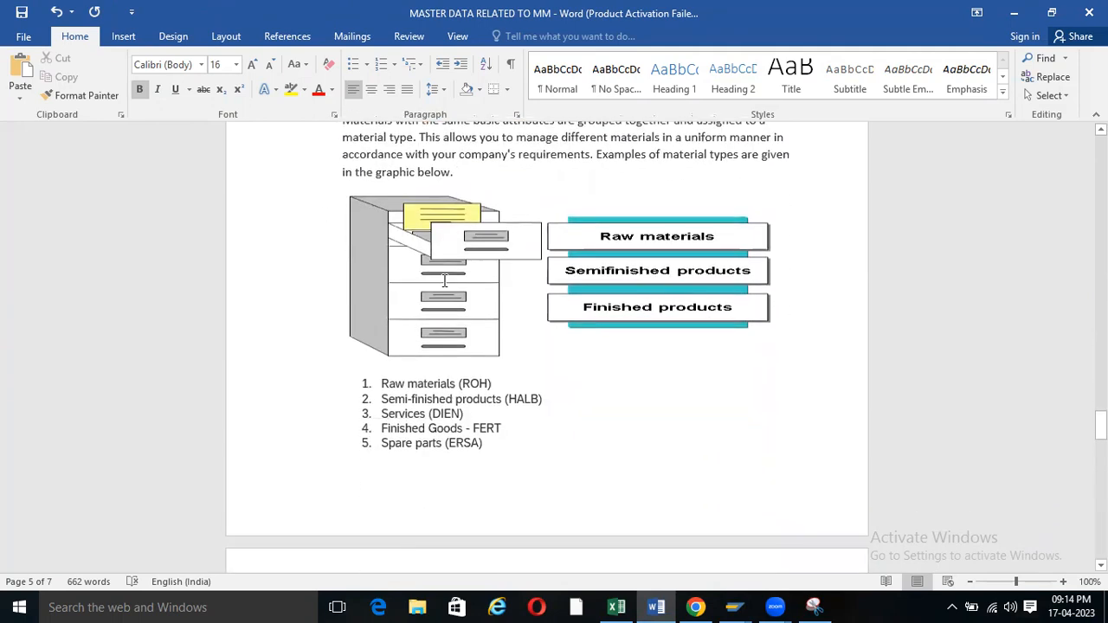
scroll(445, 281, "down", 1)
scroll(427, 309, "up", 2)
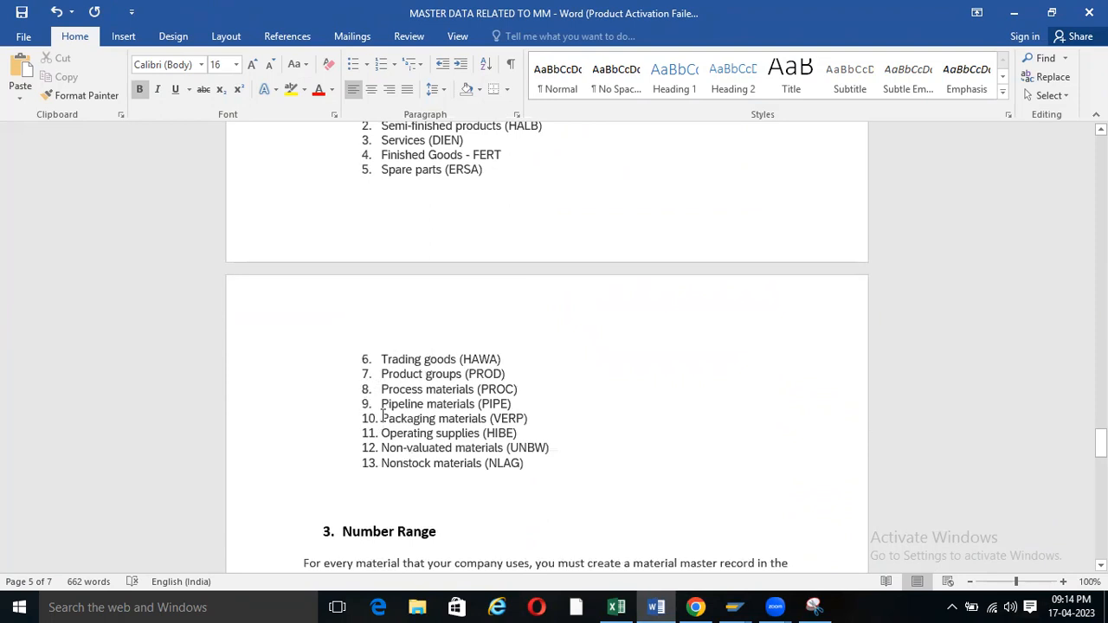
left_click_drag(381, 419, 409, 415)
scroll(373, 421, "up", 3)
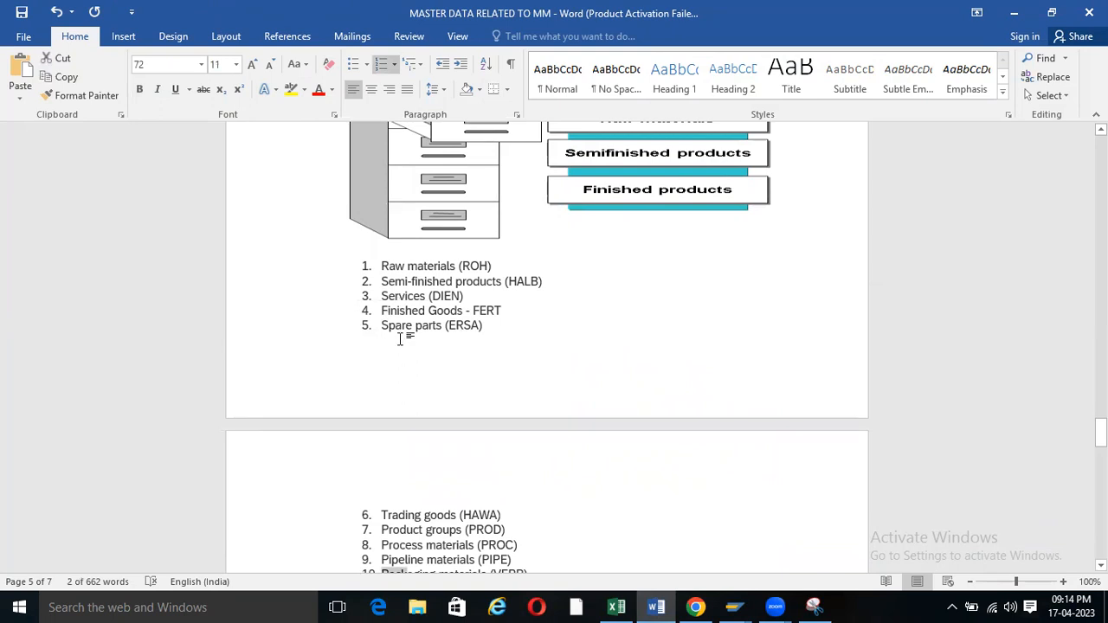
scroll(401, 338, "up", 3)
scroll(400, 338, "up", 1)
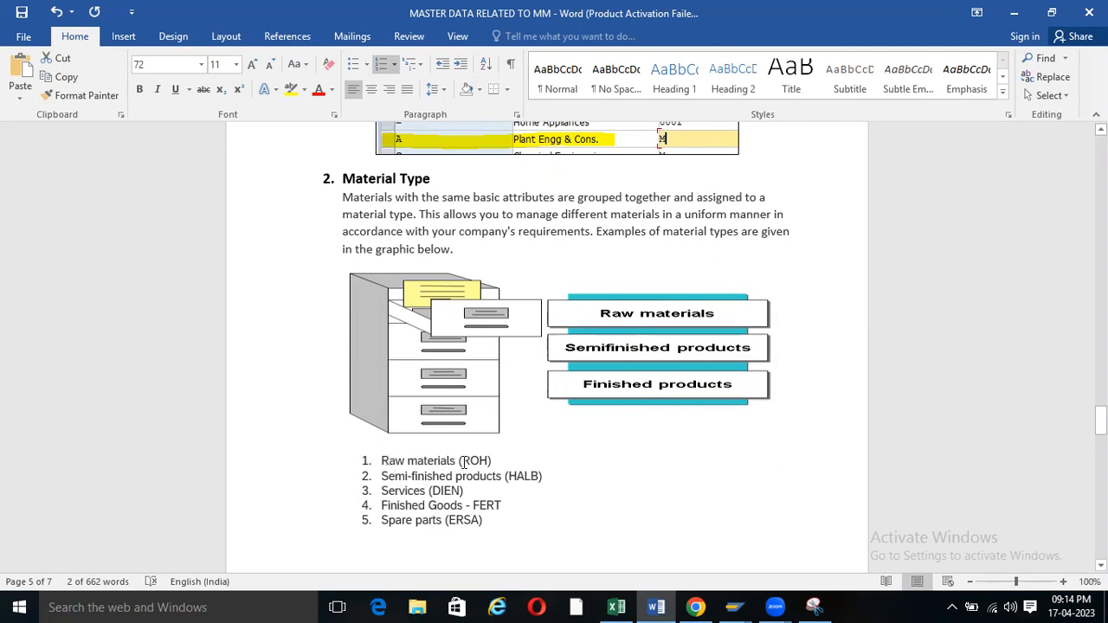
left_click_drag(491, 460, 460, 463)
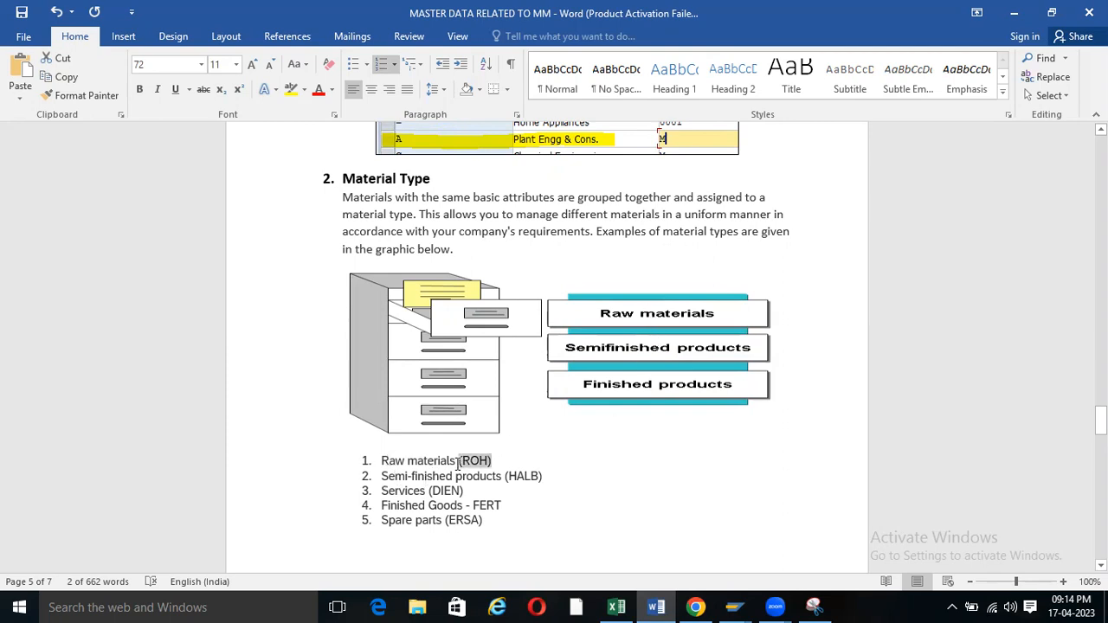
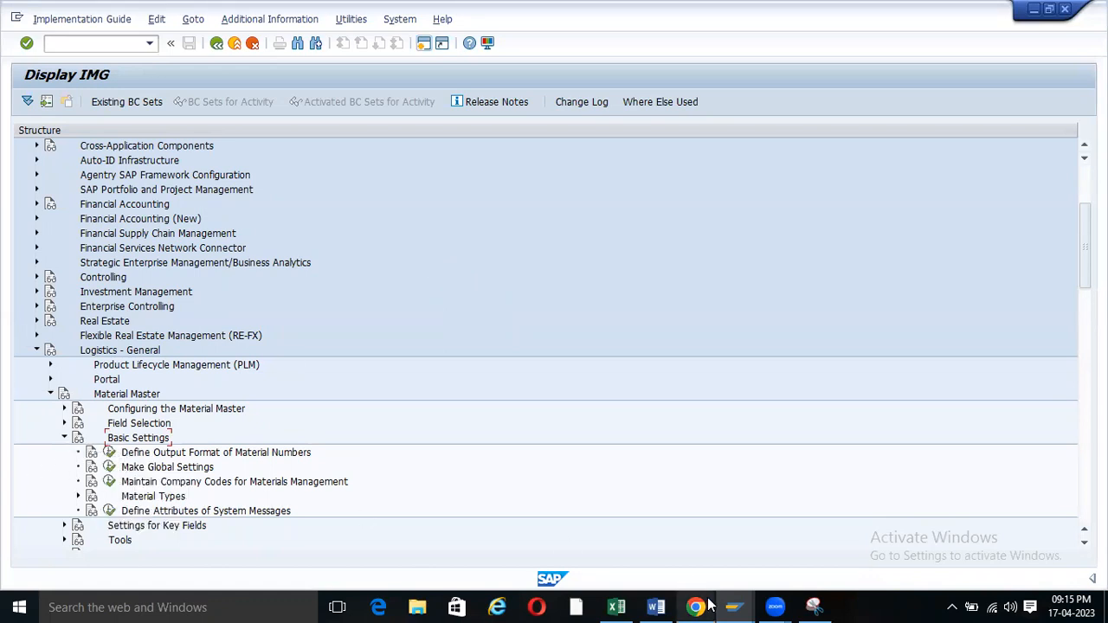
Bring the Create Material initial screen with material type ROH back to the front.
left_click(733, 607)
left_click(842, 526)
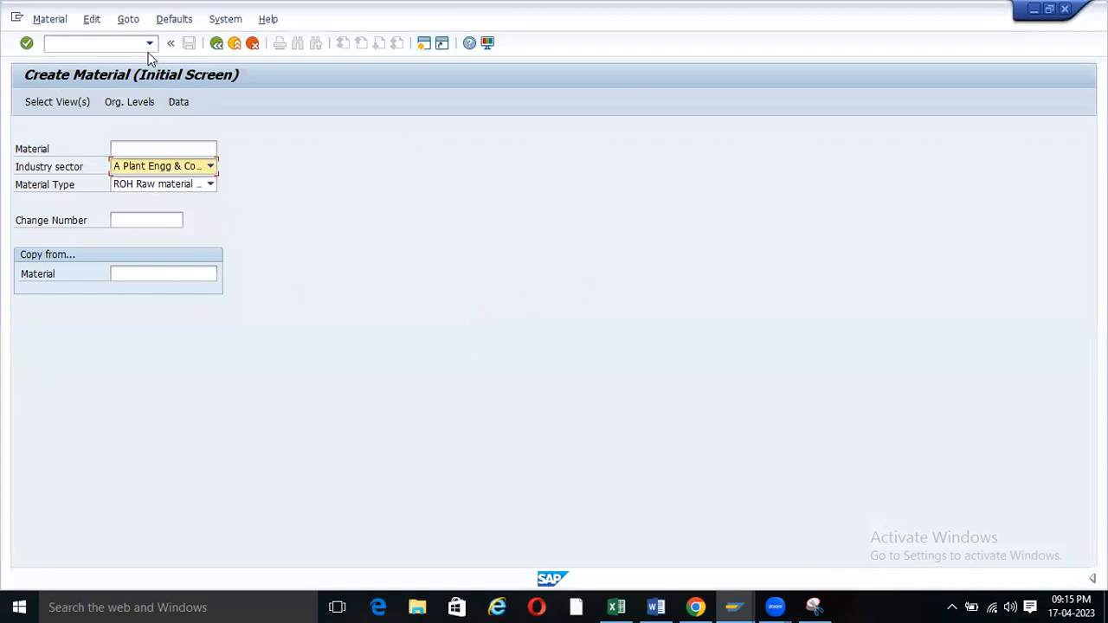
Confirm the material views and set plant ZOOF and storage location RM00 to open Basic data 1.
key("Return")
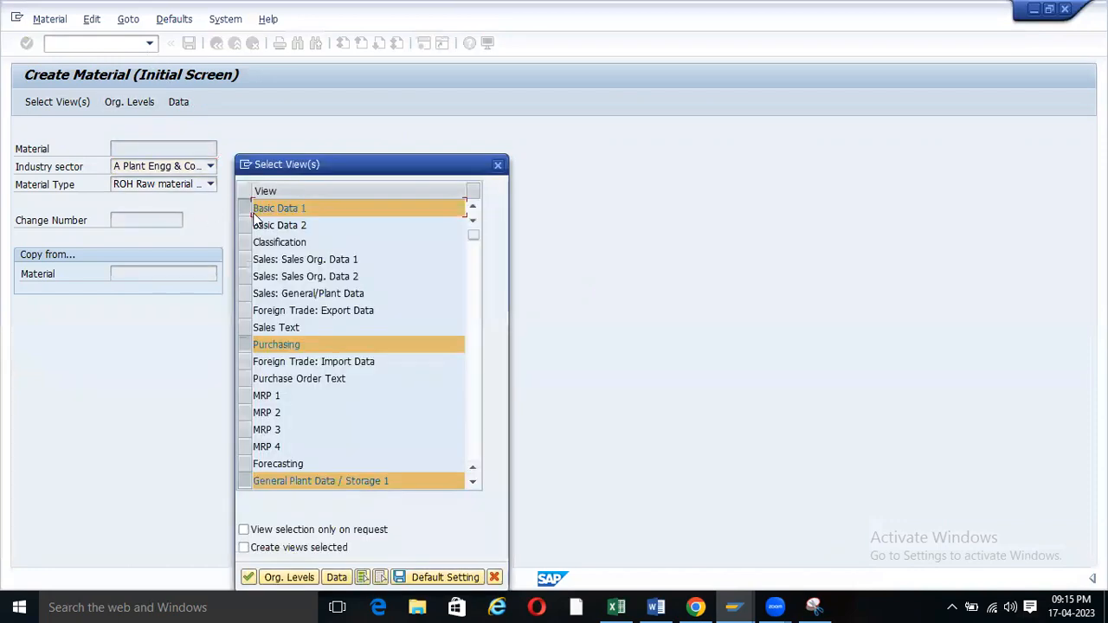
left_click(250, 577)
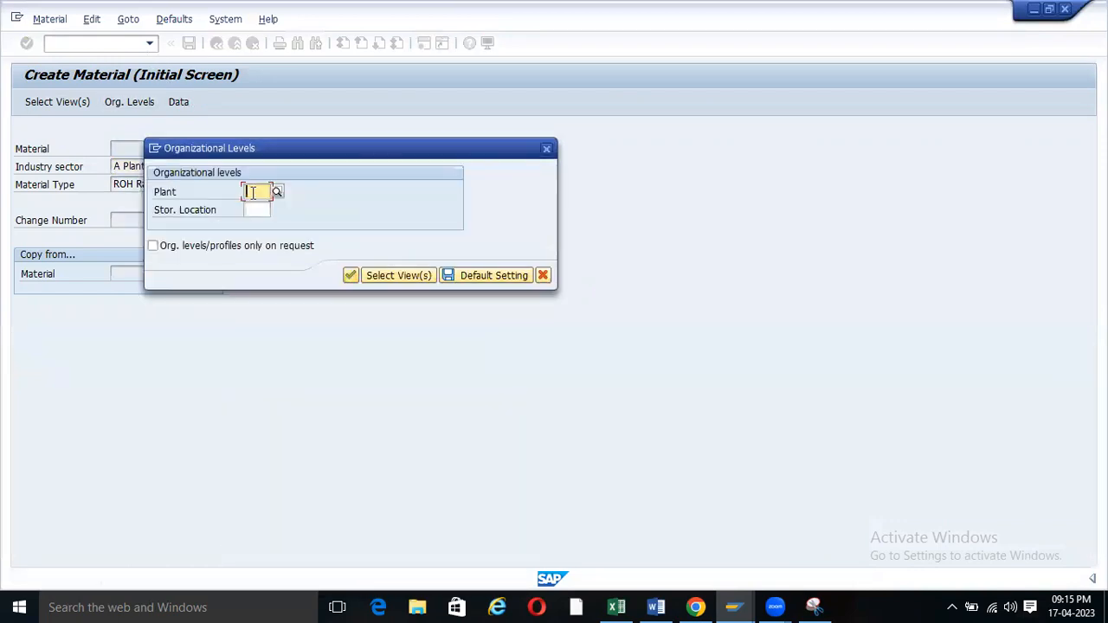
left_click(251, 192)
left_click(258, 208)
left_click(256, 210)
left_click(256, 224)
left_click(350, 275)
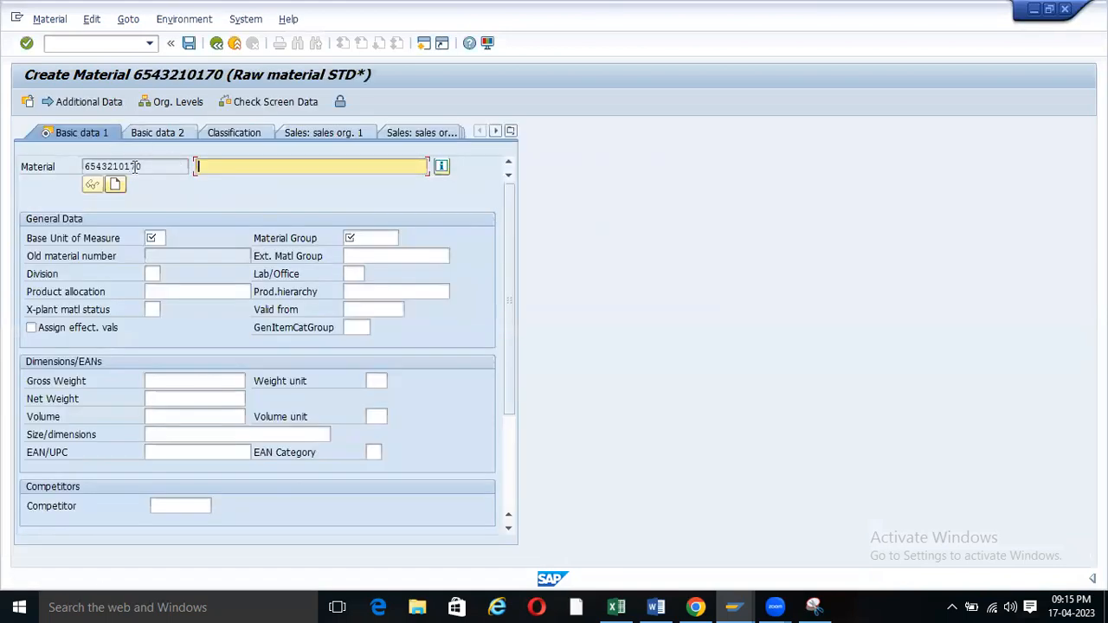
left_click_drag(144, 167, 68, 169)
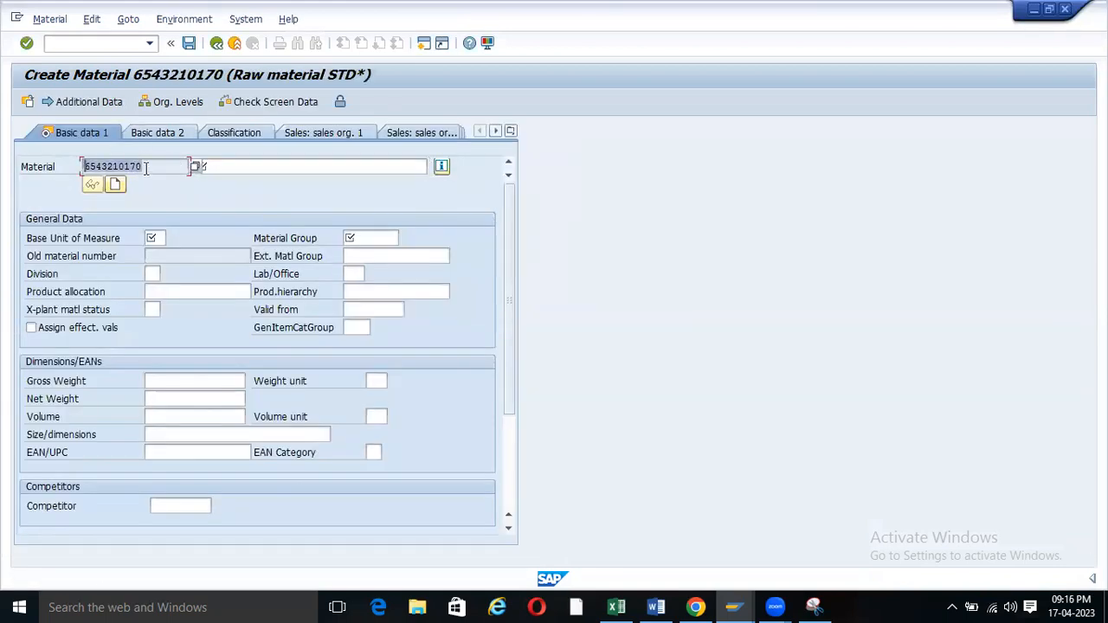
left_click_drag(145, 167, 84, 166)
In the Display IMG window, run Define Output Format of Material Numbers under Basic Settings.
mouse_move(658, 607)
left_click(732, 606)
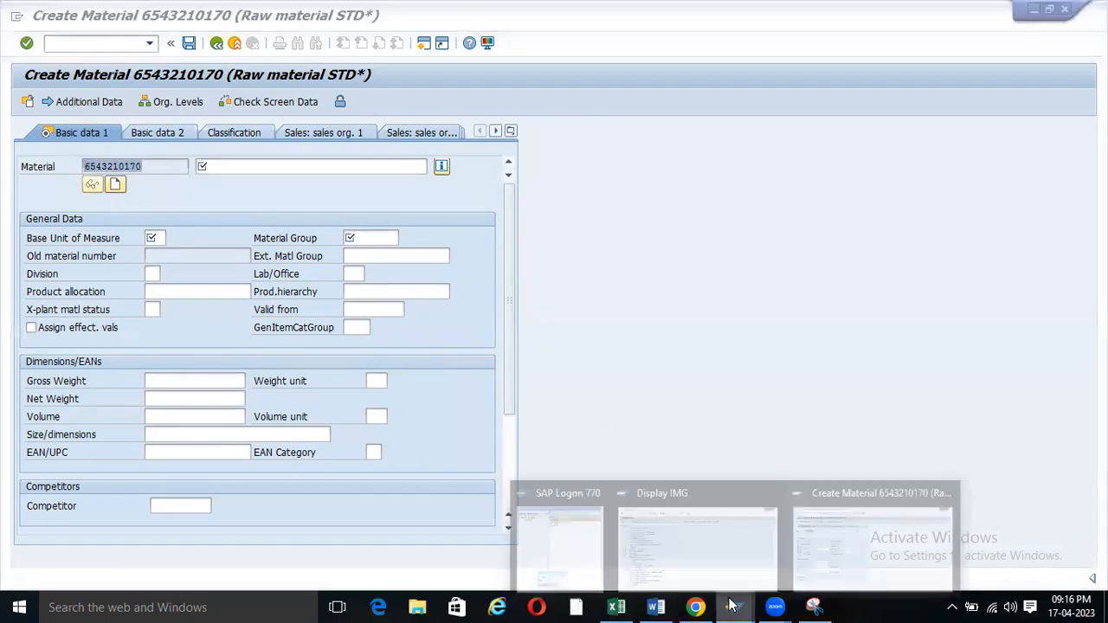
left_click(722, 540)
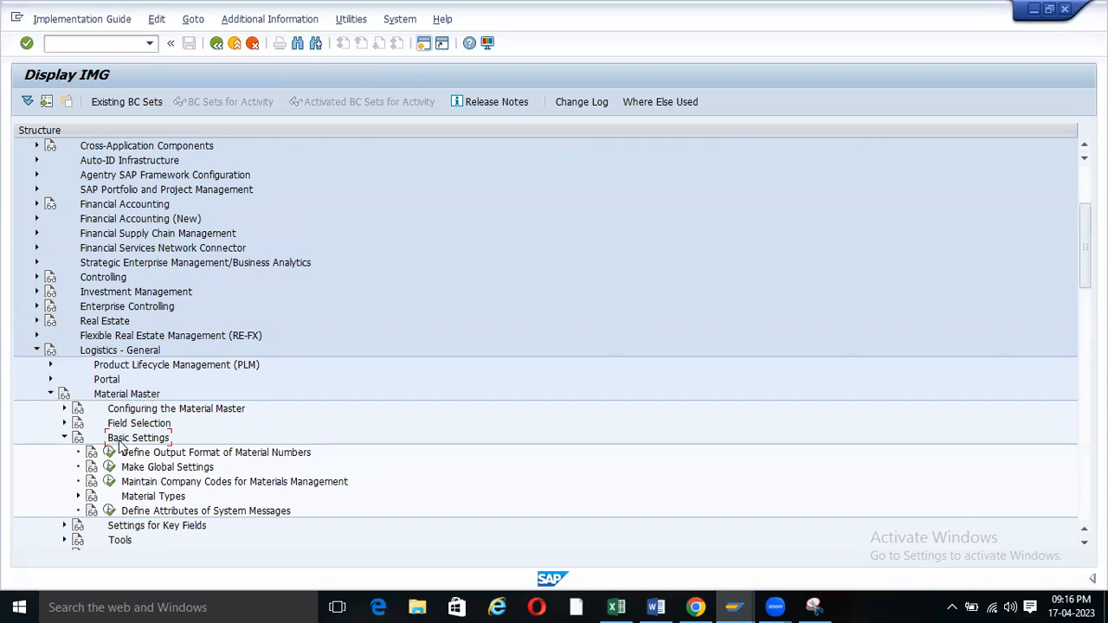
left_click(64, 437)
left_click(64, 437)
left_click(109, 452)
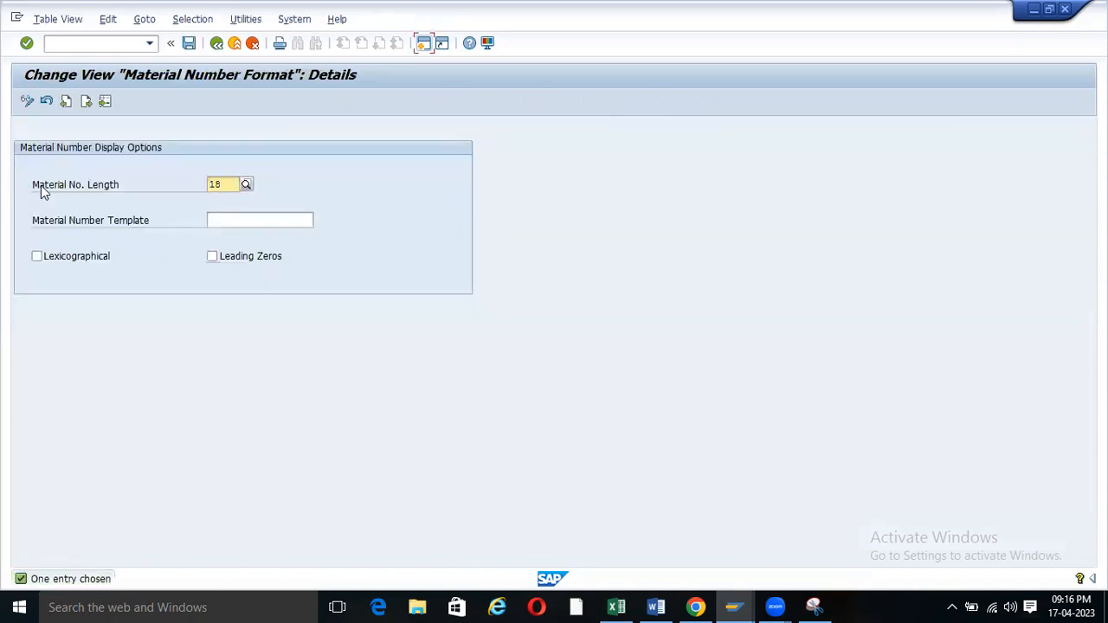
Try changing the material number length from 18 to 20.
double_click(226, 185)
left_click_drag(226, 183, 152, 189)
left_click(232, 184)
type("20")
key("Return")
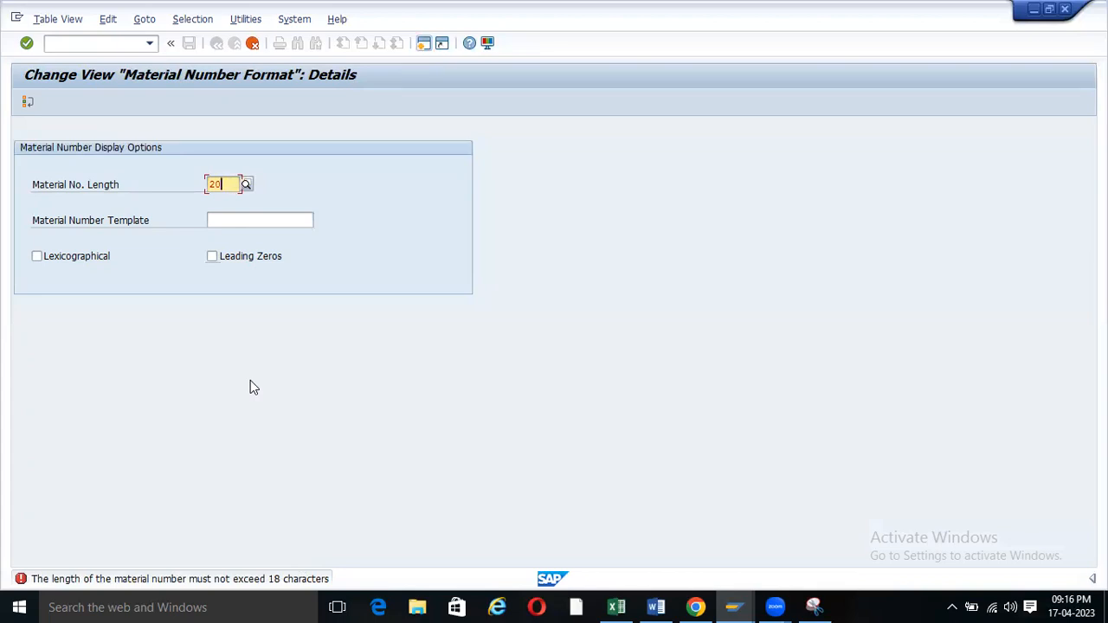
Restore length 18 and save the format under the customizing request.
key("BackSpace")
key("BackSpace")
type("18")
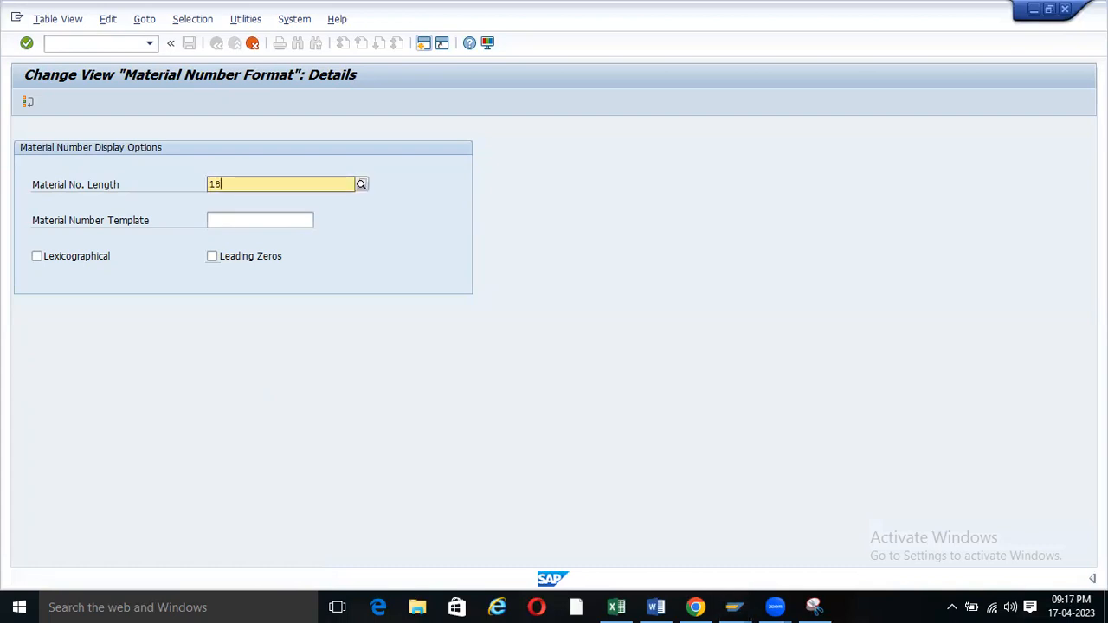
key("F4")
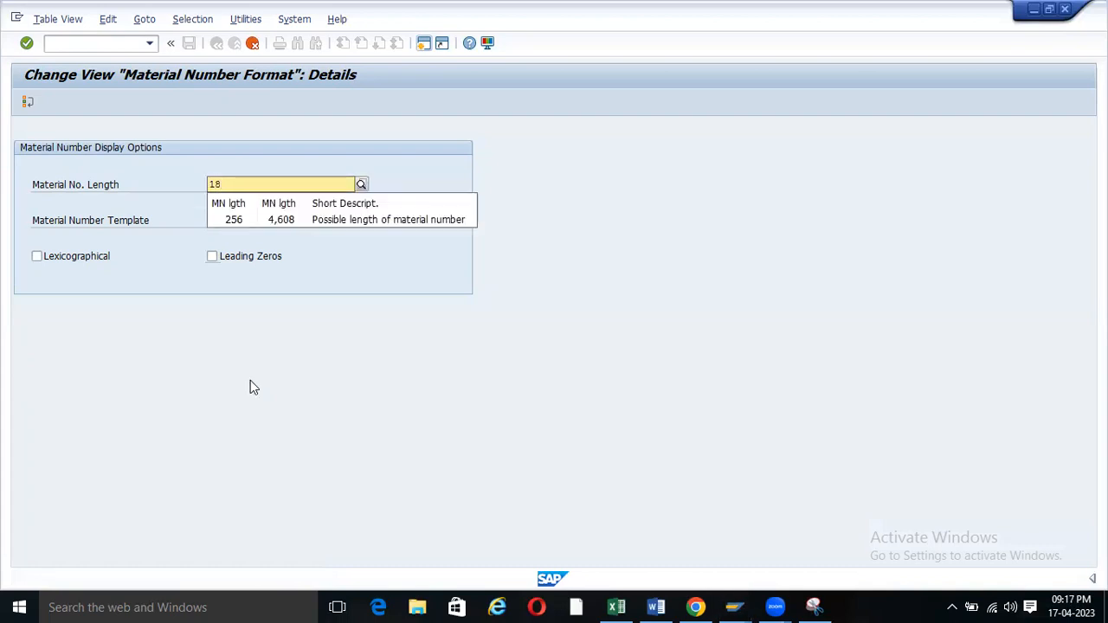
key("Return")
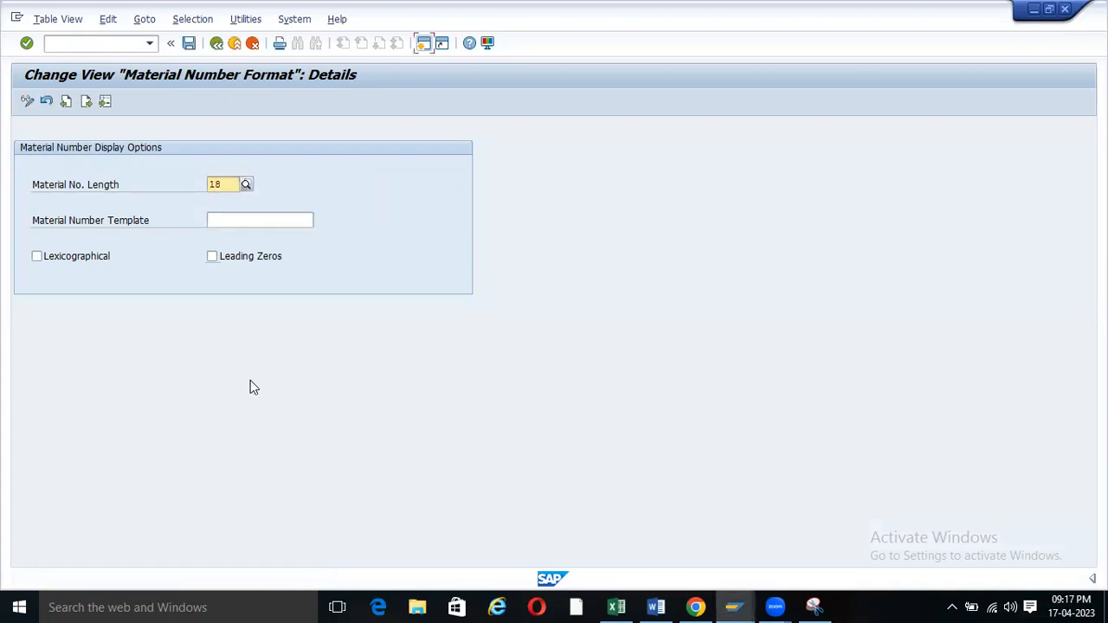
left_click(188, 42)
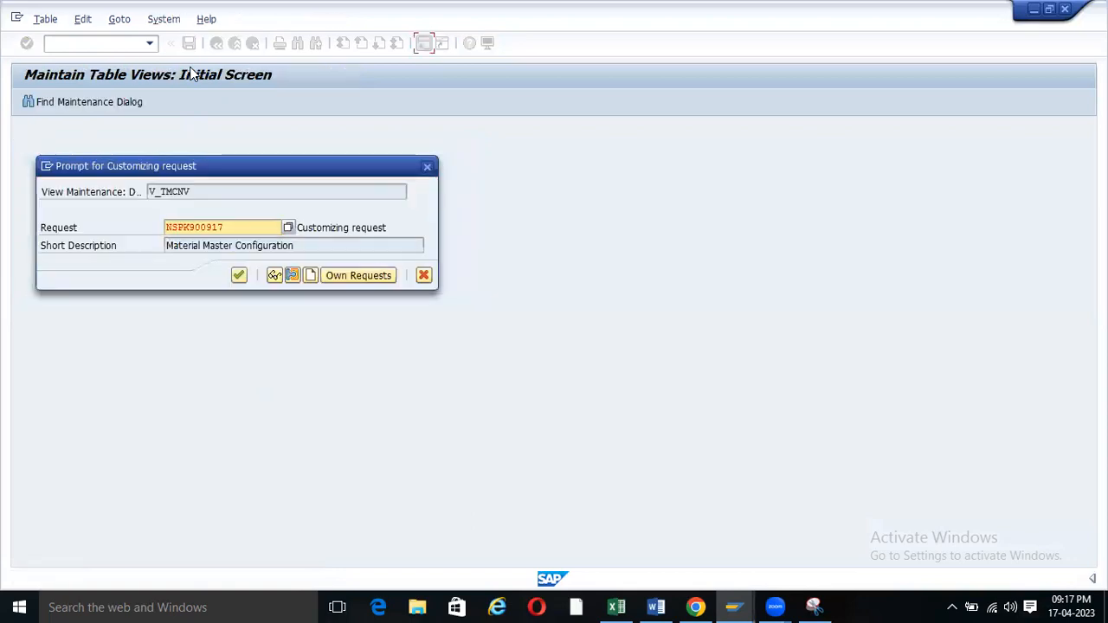
left_click(241, 276)
key("F3")
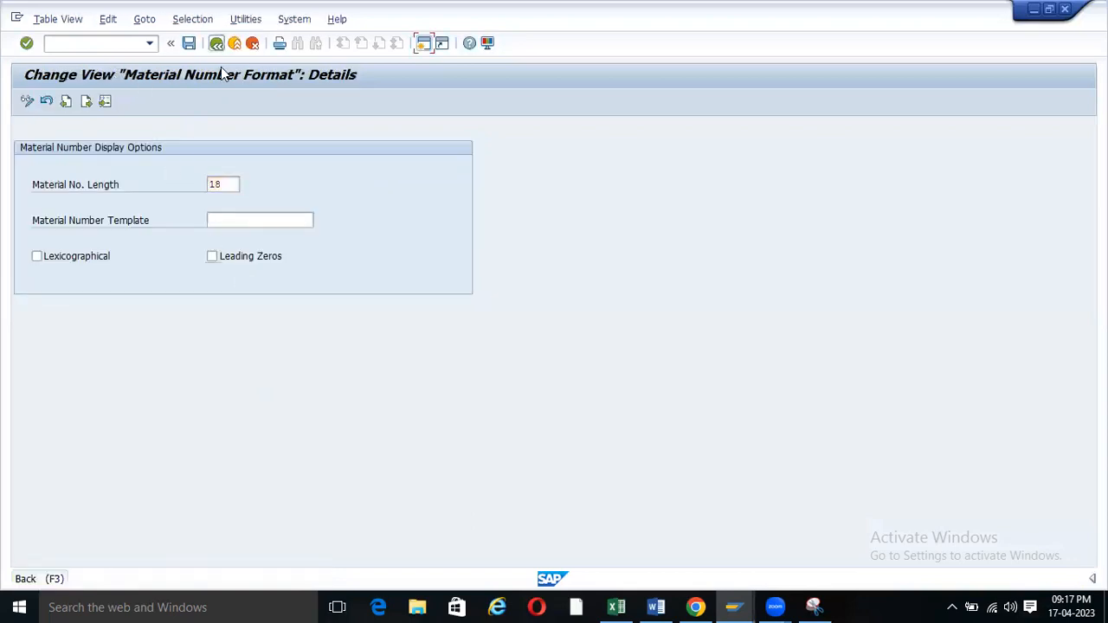
Return to the IMG tree, close Excel and its activation wizard, and bring up the Word notes.
key("F3")
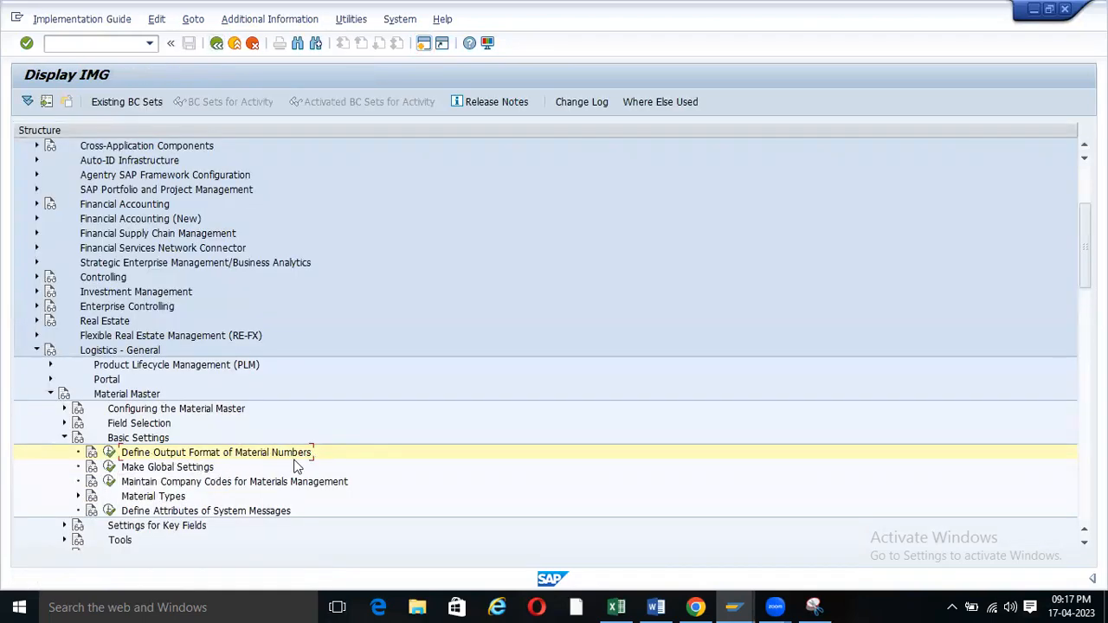
scroll(212, 437, "down", 3)
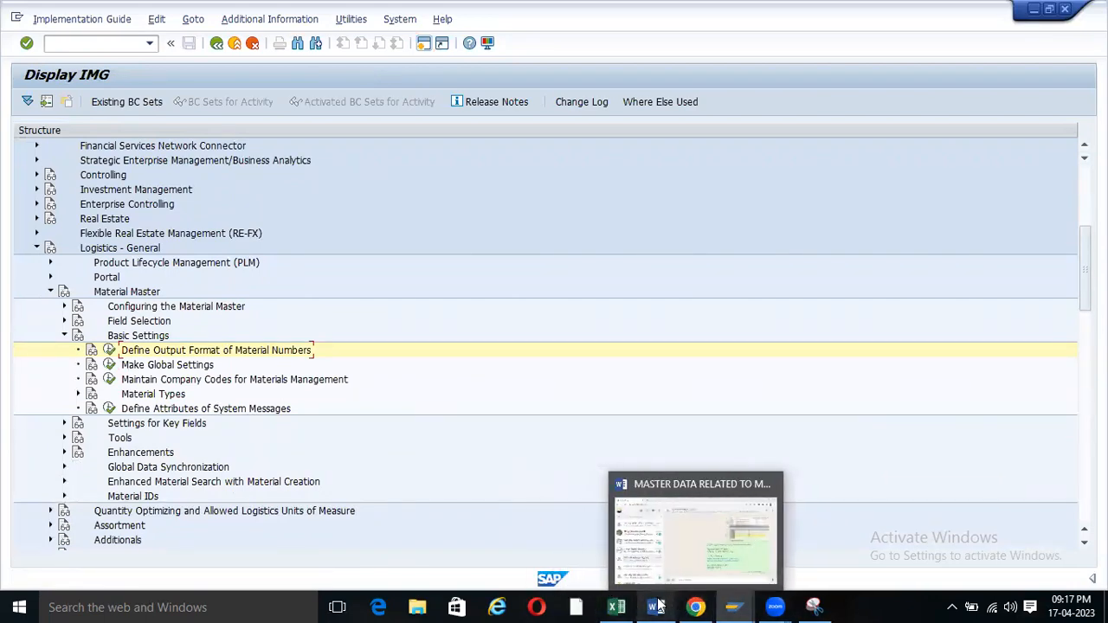
left_click(616, 607)
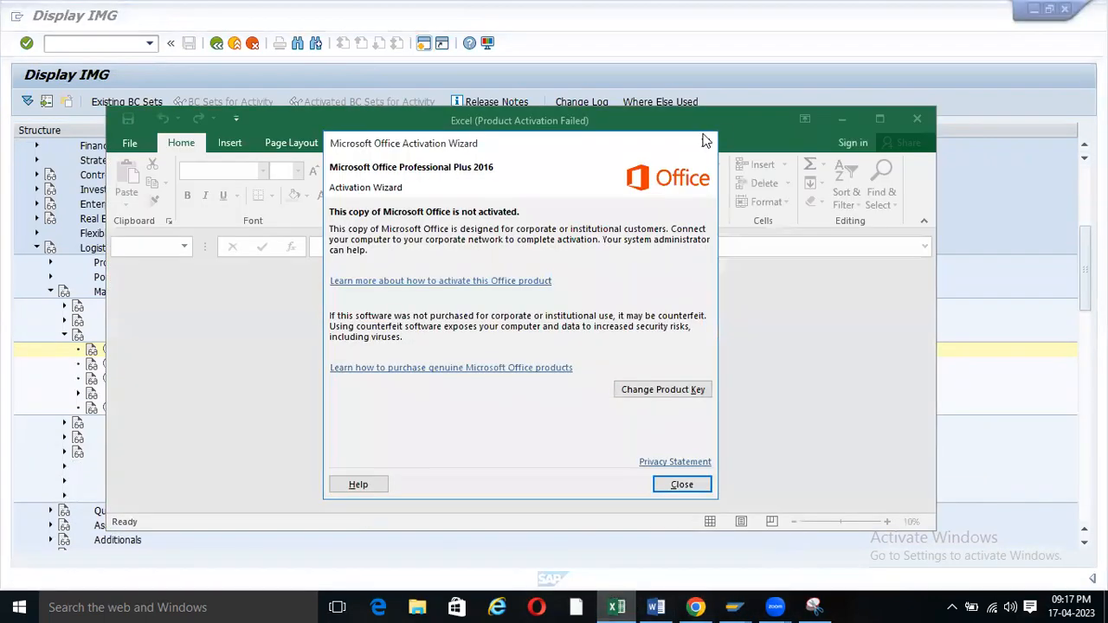
left_click(620, 365)
left_click(706, 146)
left_click(917, 119)
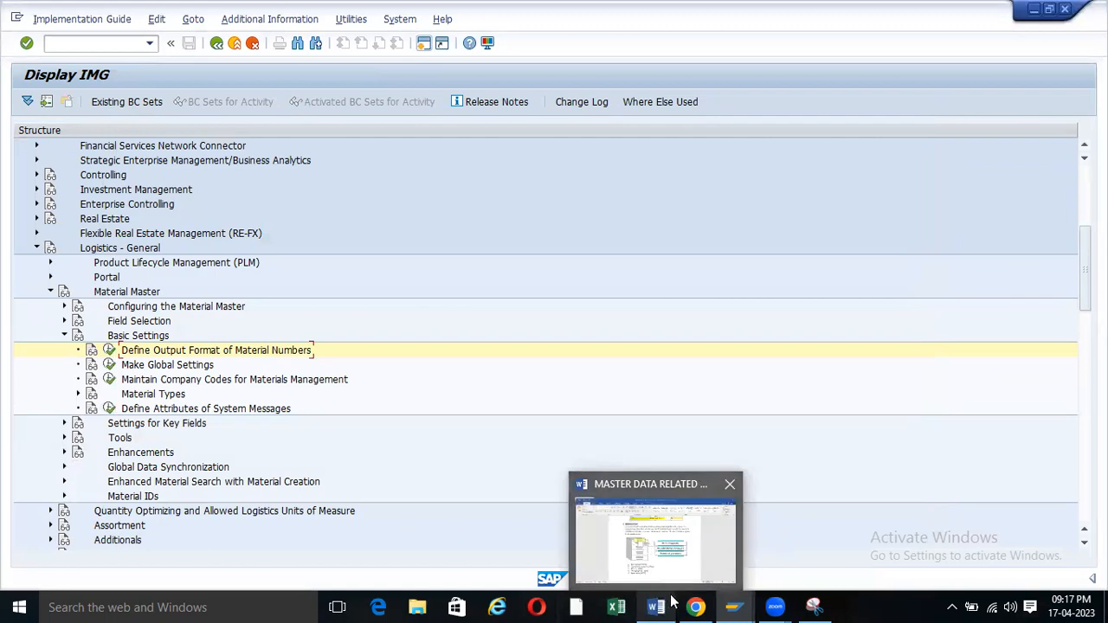
left_click(639, 530)
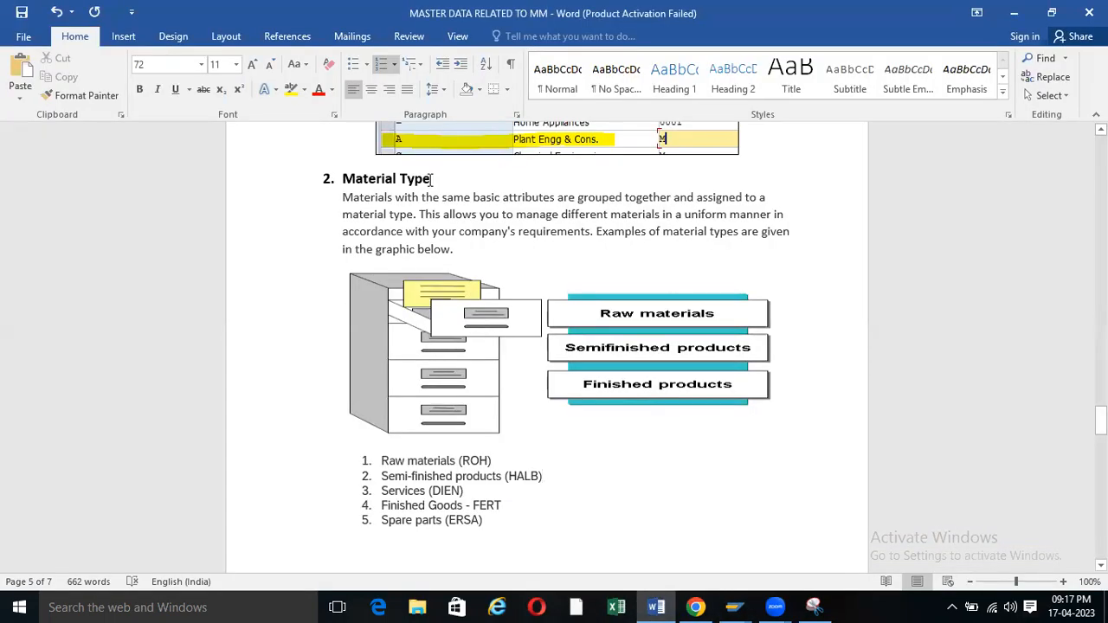
Below item 13, type the label 'Path to Create material Type :-'.
left_click_drag(431, 178, 342, 179)
scroll(603, 493, "down", 1)
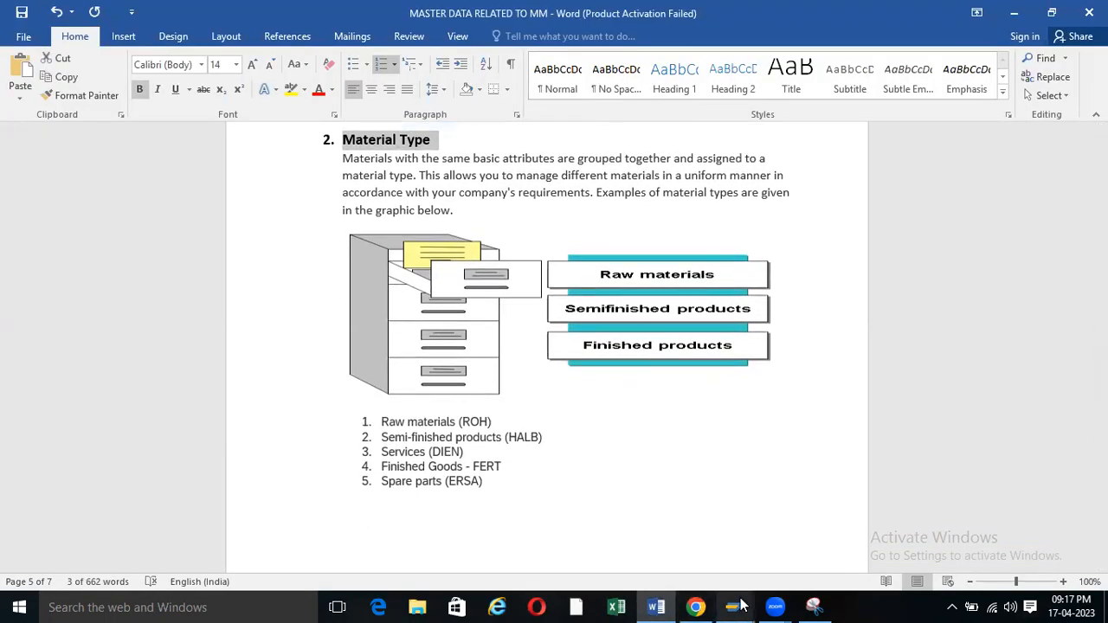
scroll(448, 482, "down", 12)
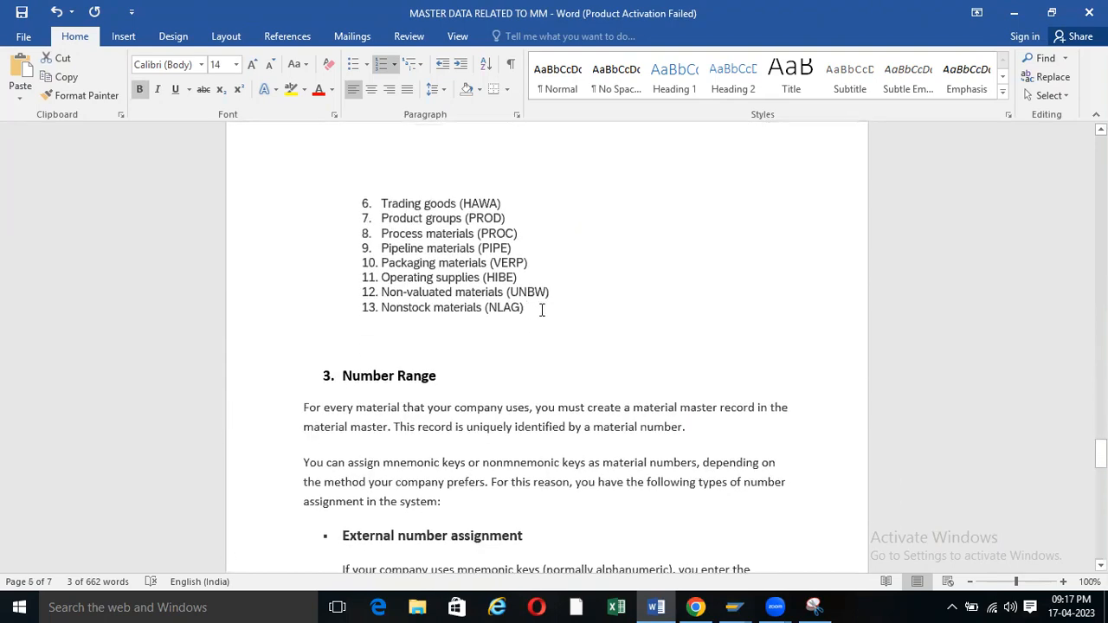
left_click(542, 310)
key("Return")
key("Return")
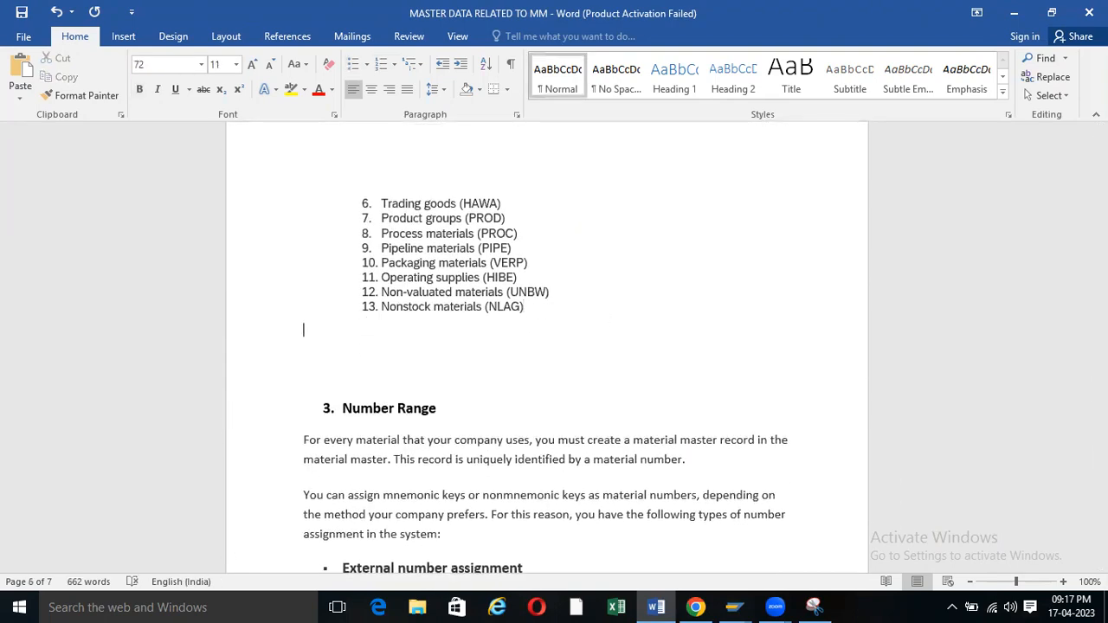
type("Pathe")
key("BackSpace")
key("BackSpace")
type("to Create material")
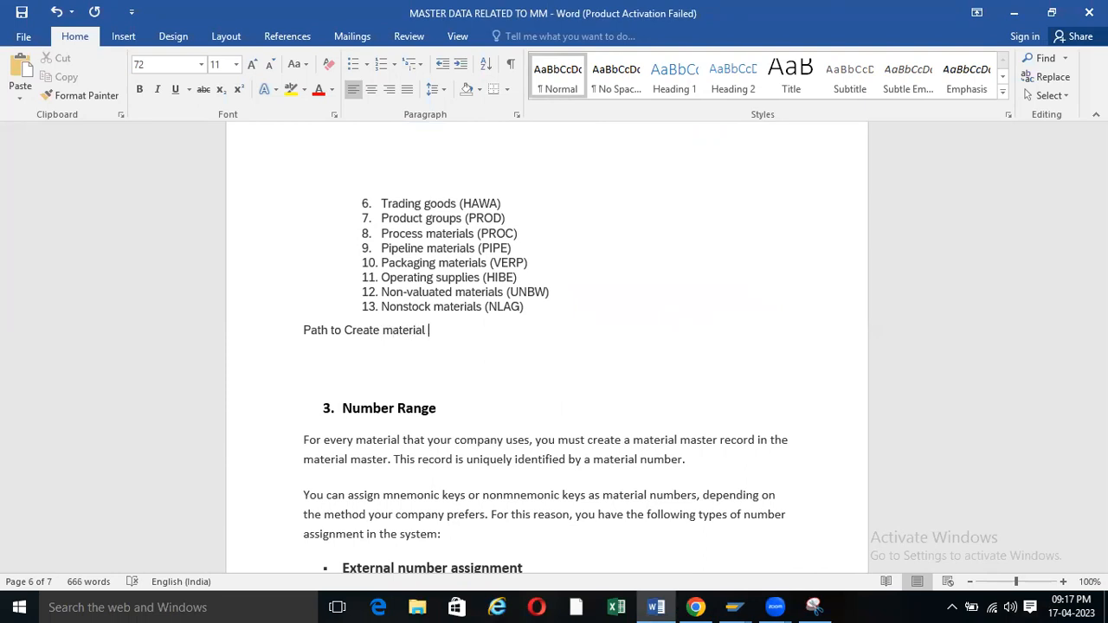
type(" Type :-")
Start the menu path line with 'SPRO-> IMG->'.
key("Return")
key("Tab")
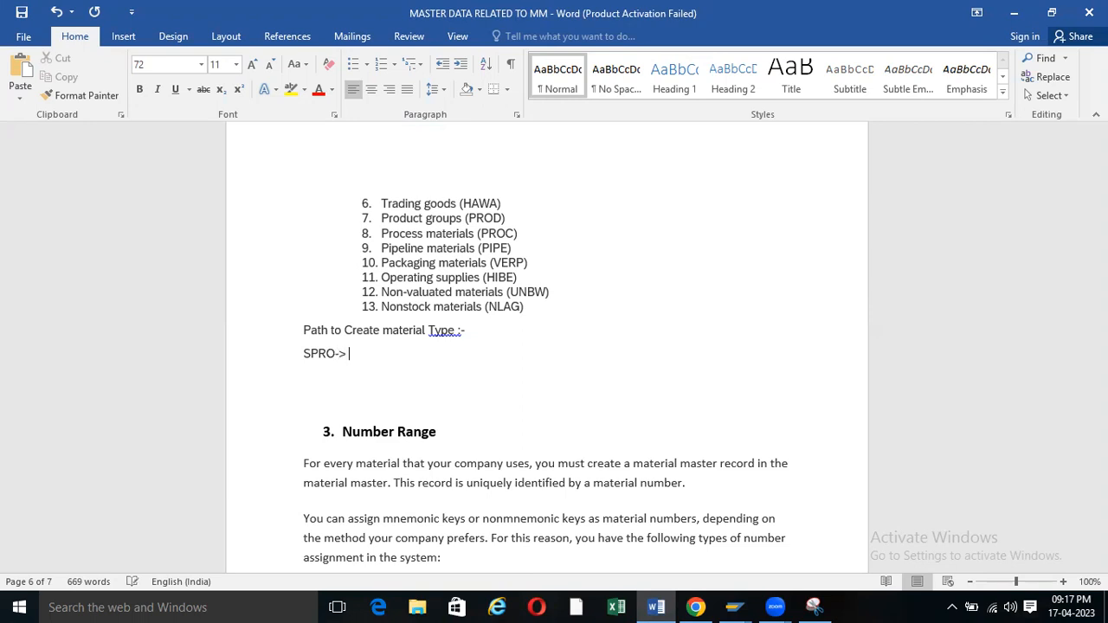
type("IMG->")
left_click(734, 606)
left_click(734, 554)
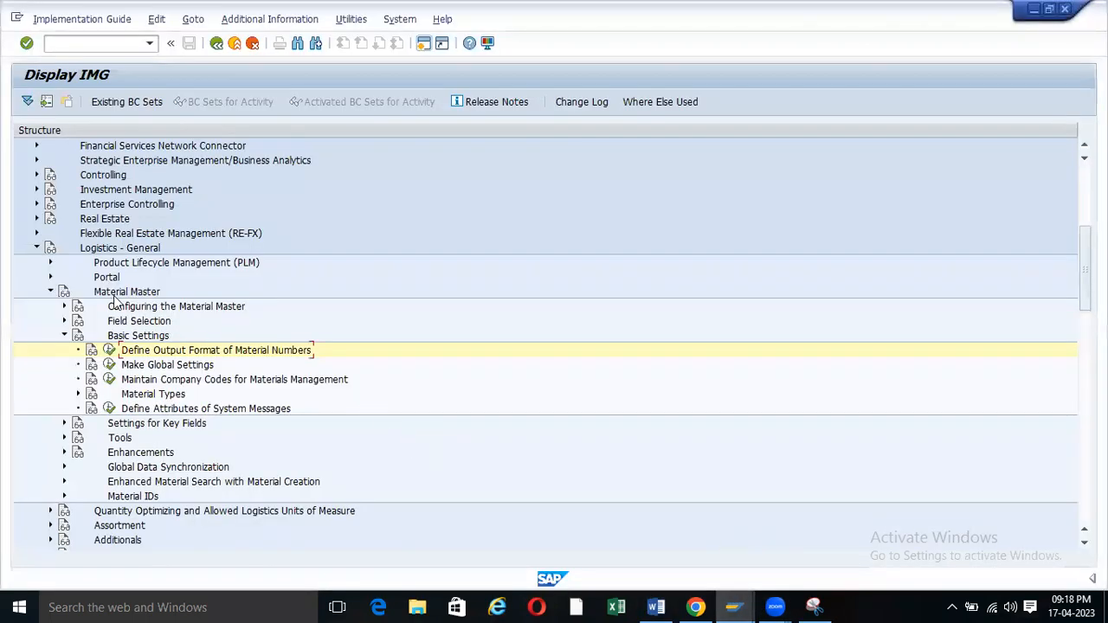
Append 'Logistics – General->' and 'Material Master' from the IMG tree to the Word path.
left_click(89, 251)
left_click(657, 606)
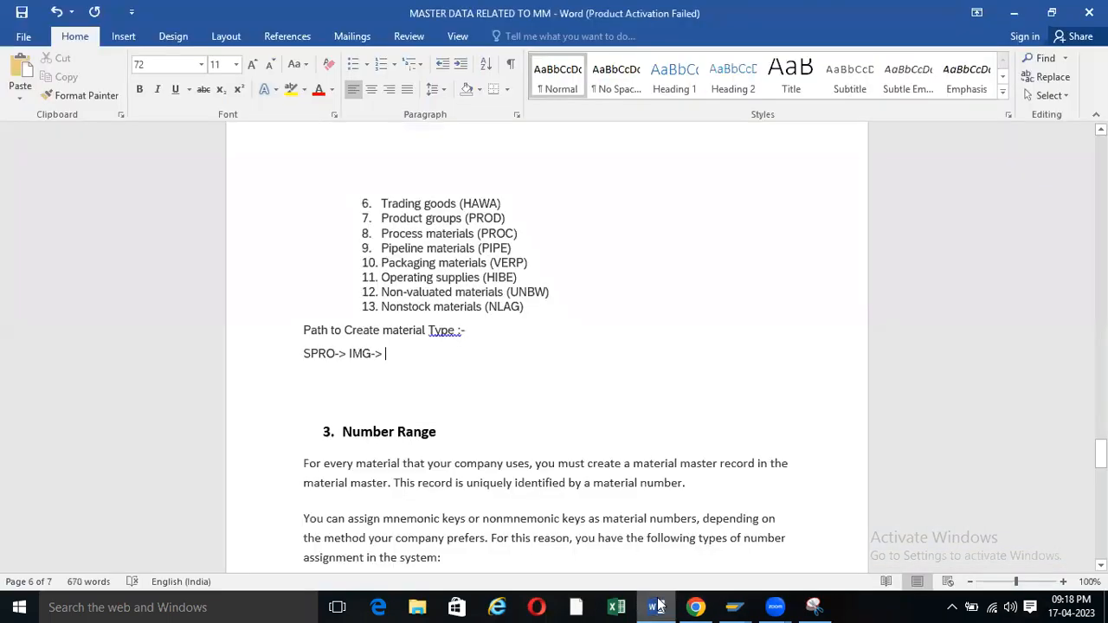
type("Logistics - General")
type("-")
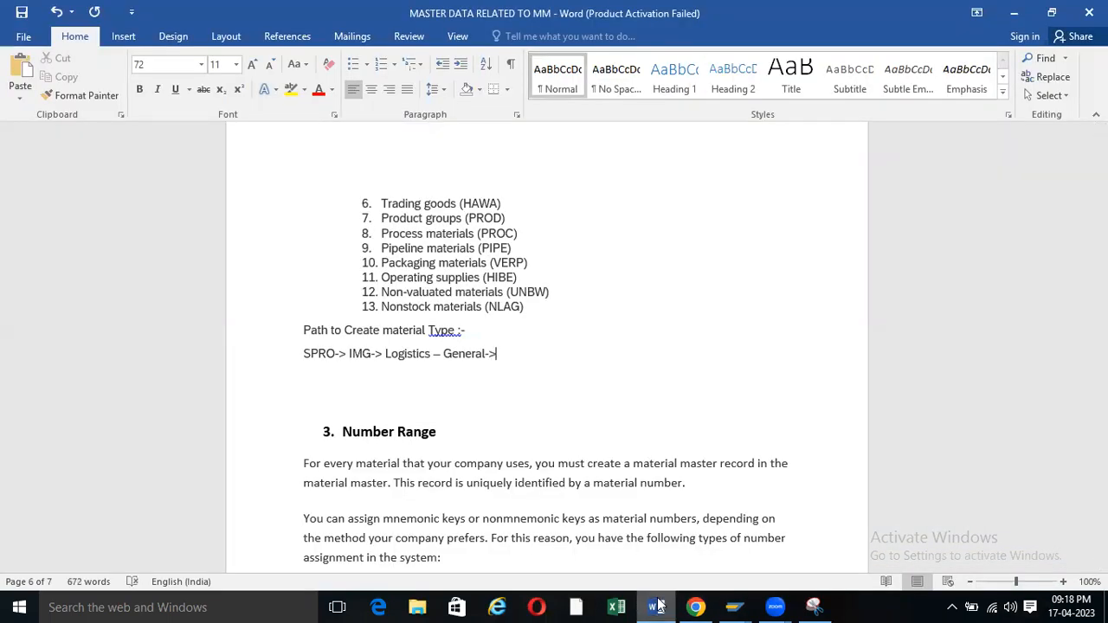
type(">")
mouse_move(735, 607)
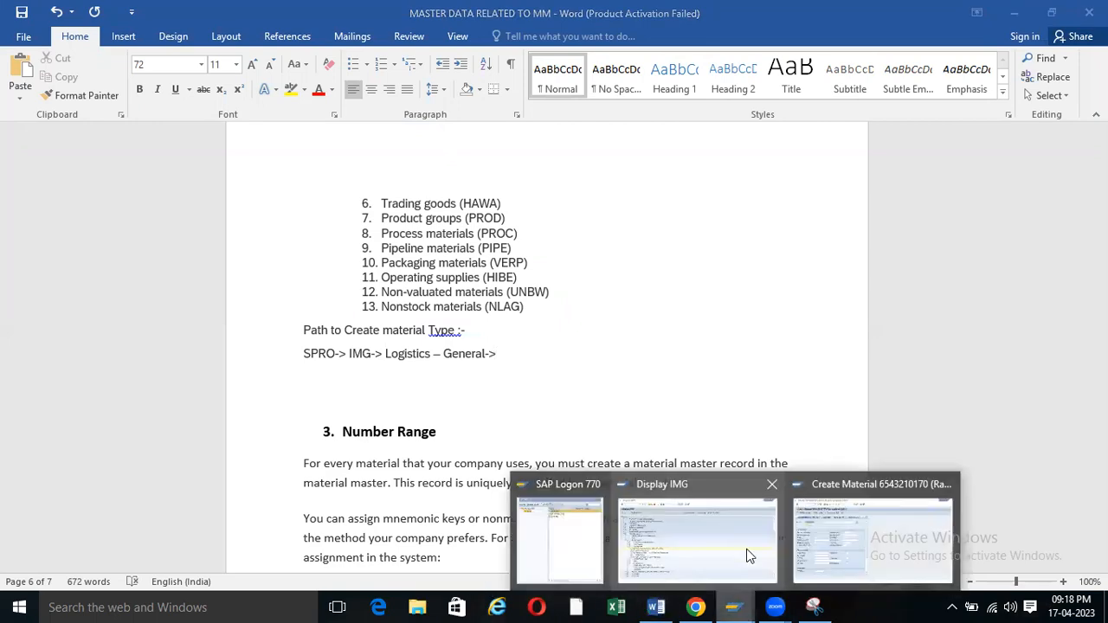
left_click(750, 555)
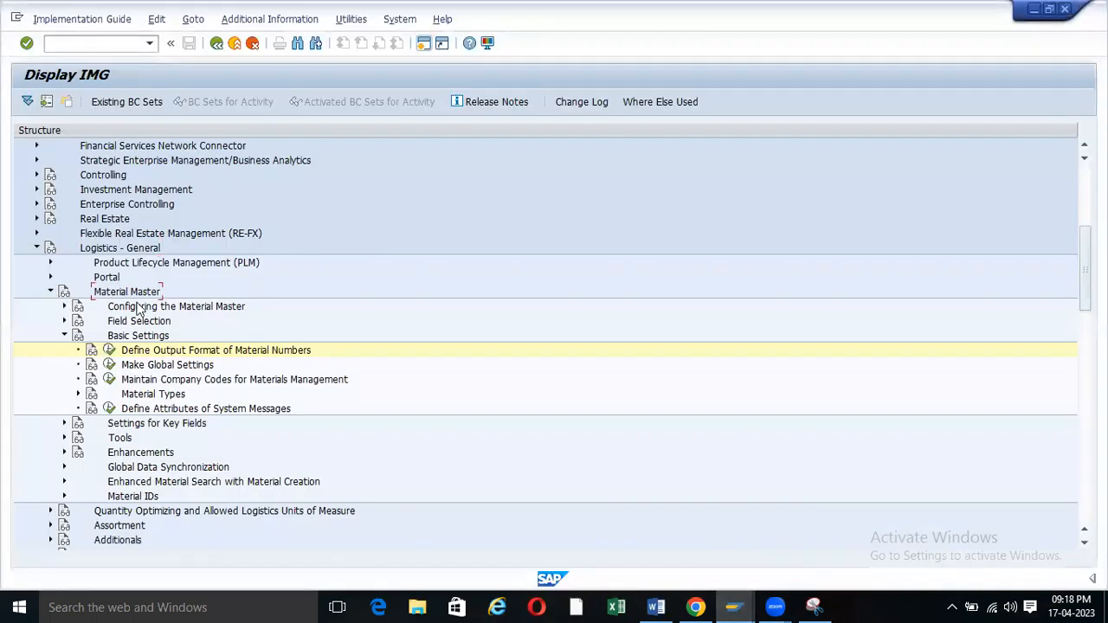
left_click(657, 606)
type("Material Master")
type("-")
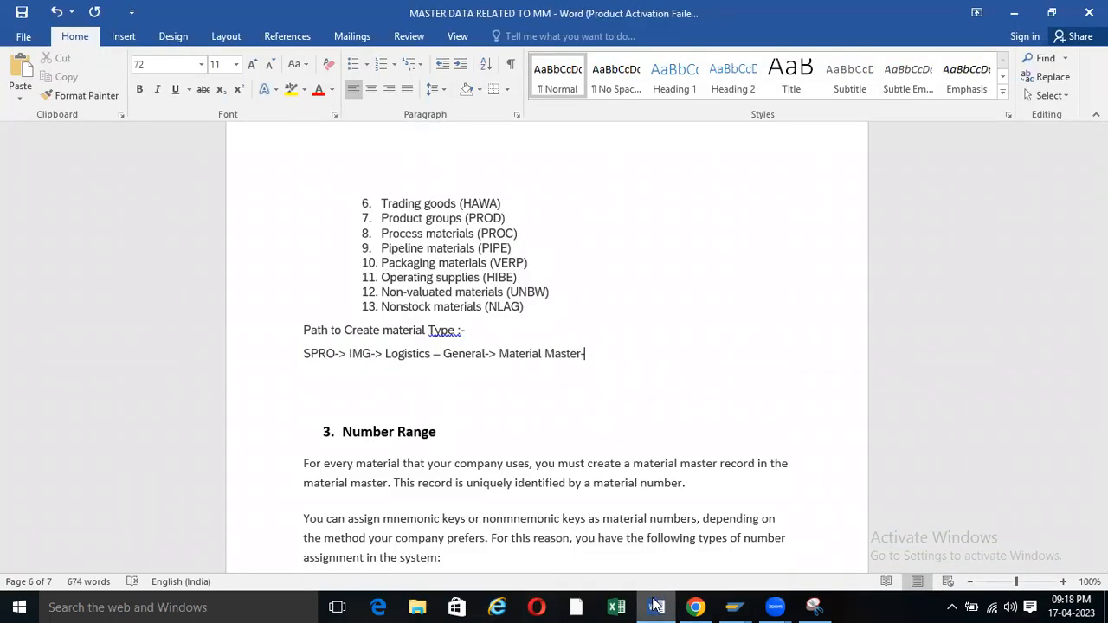
Append 'Basic Settings->' copied from the IMG tree node to the path.
mouse_move(735, 606)
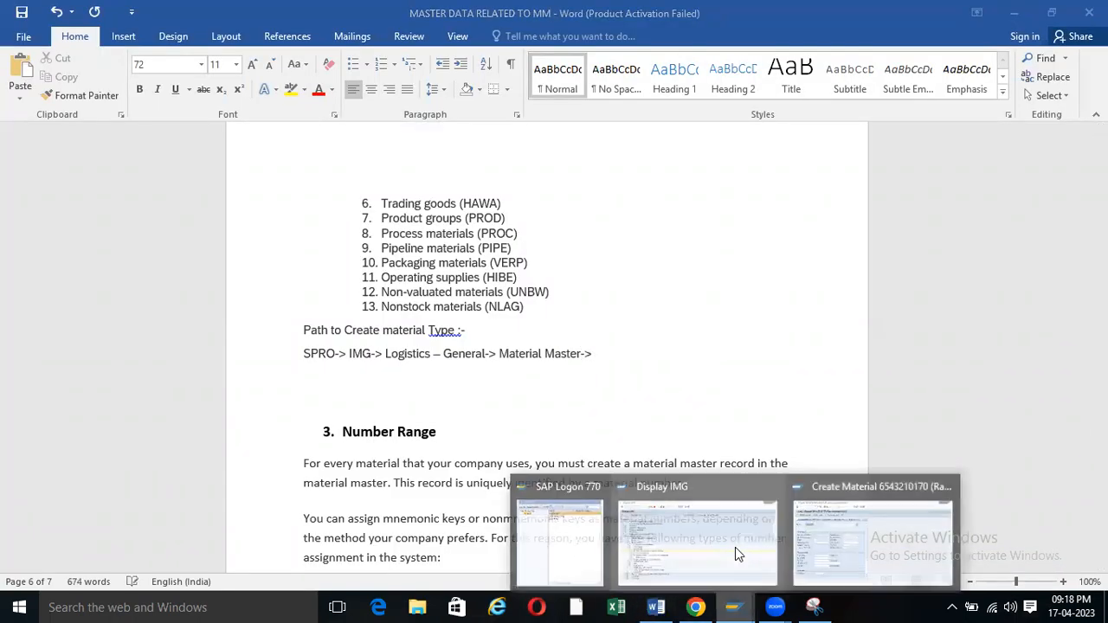
left_click(735, 544)
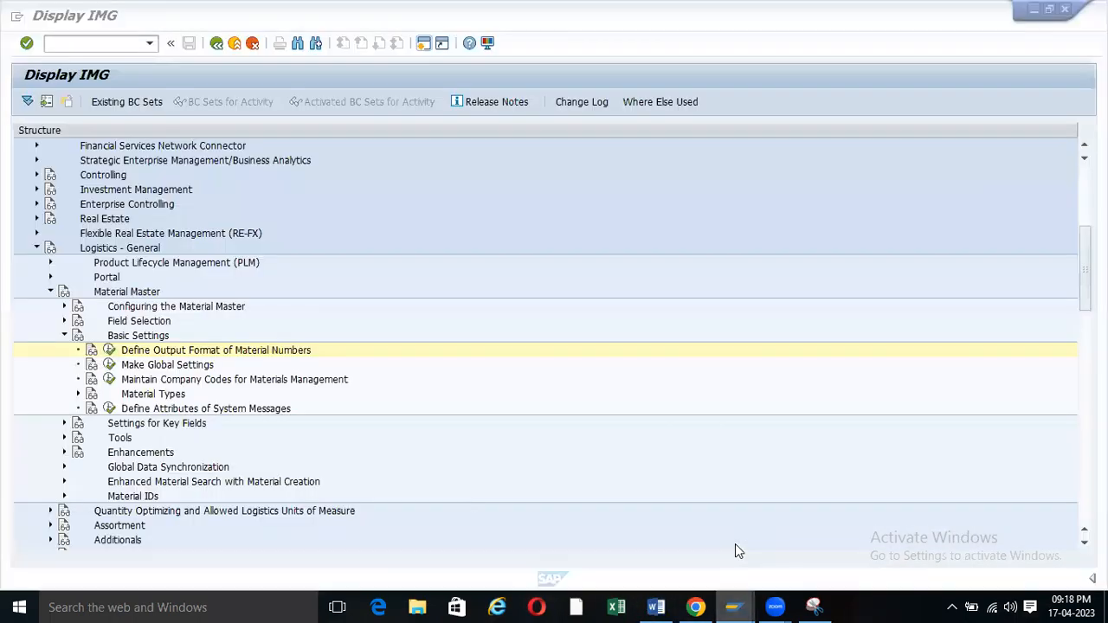
left_click(140, 337)
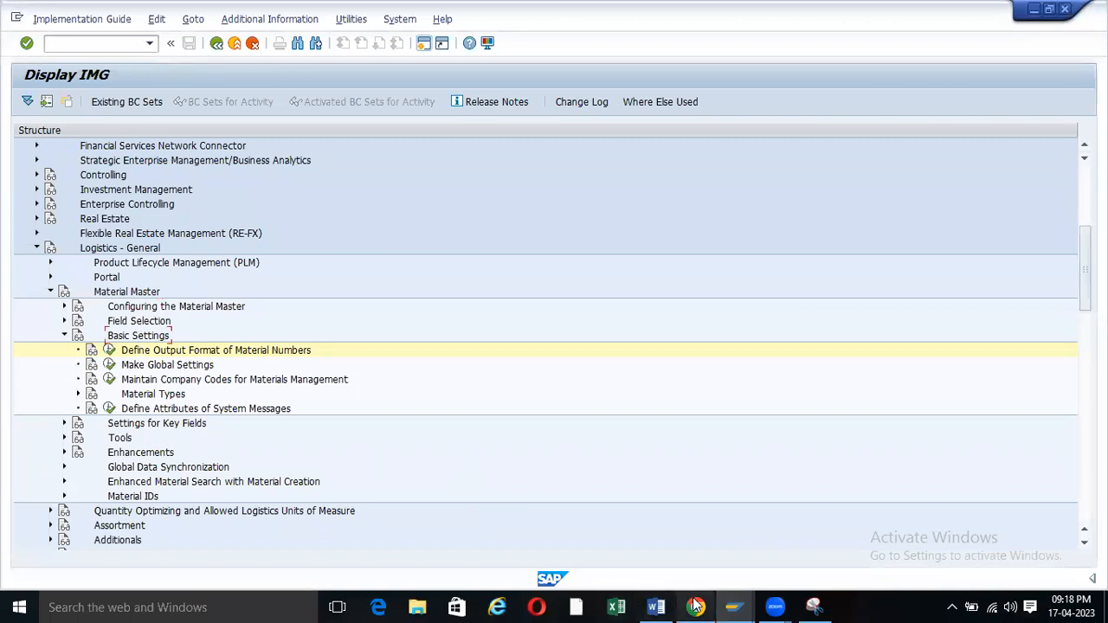
left_click(655, 607)
type("Basic Settings")
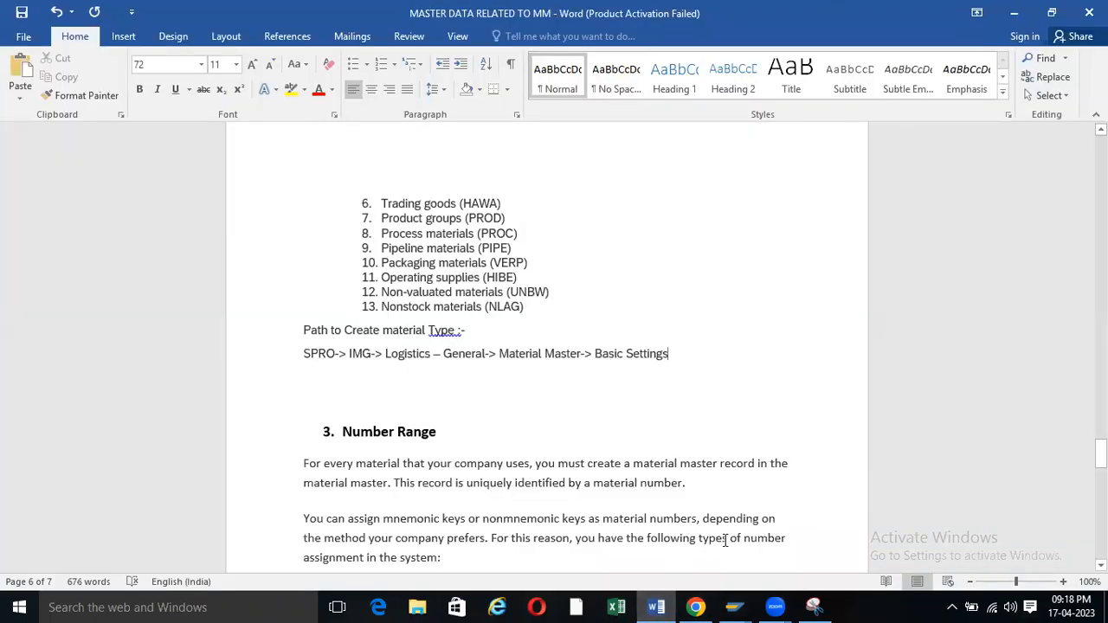
type("->")
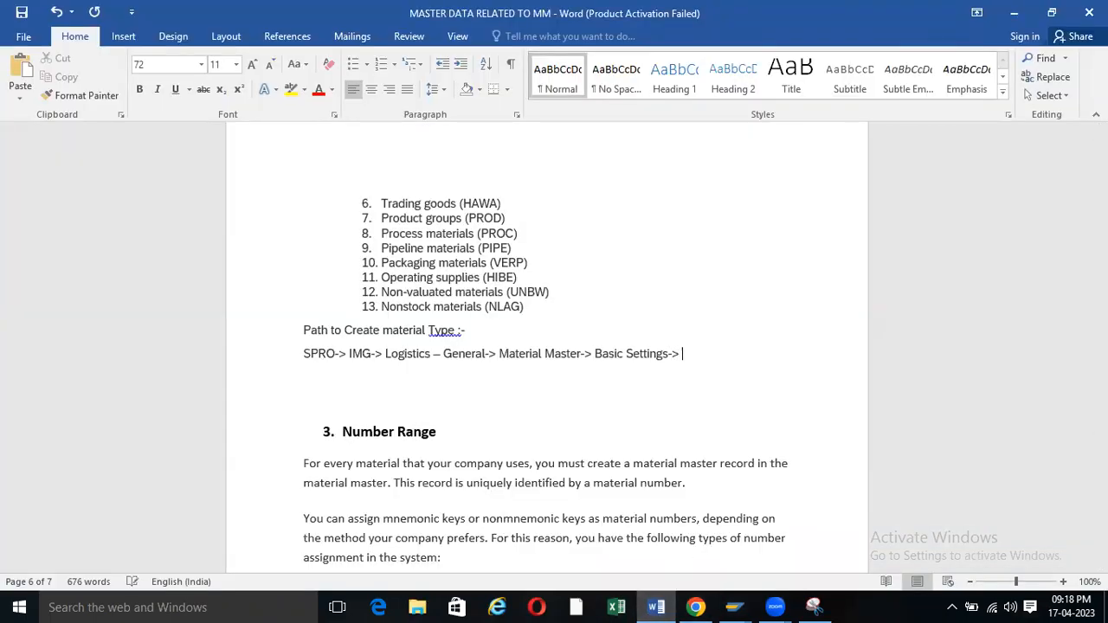
mouse_move(735, 607)
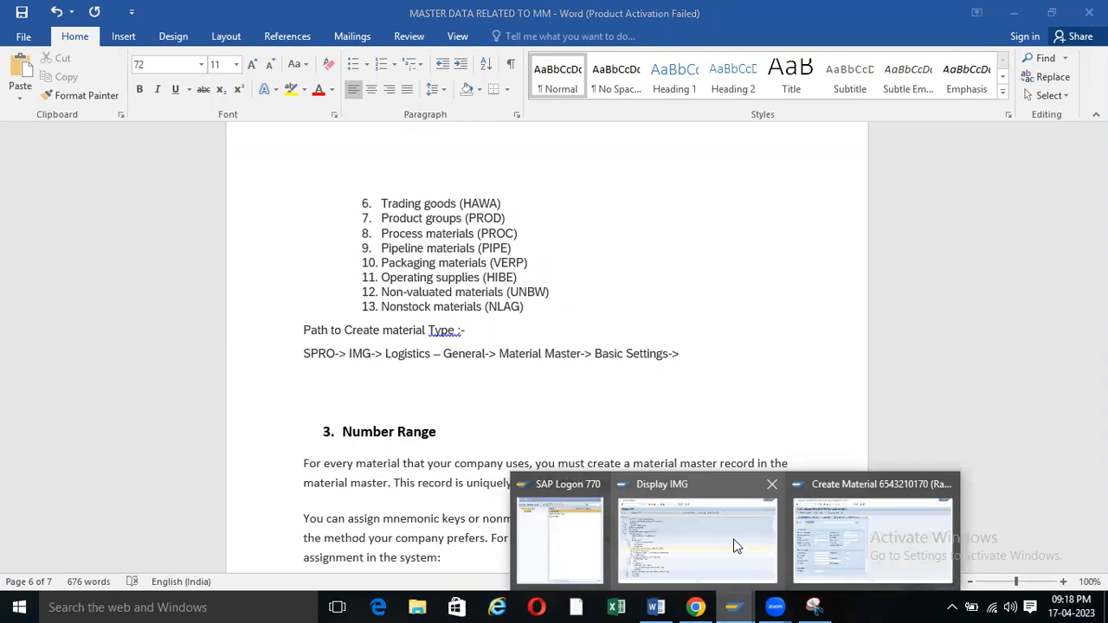
left_click(748, 551)
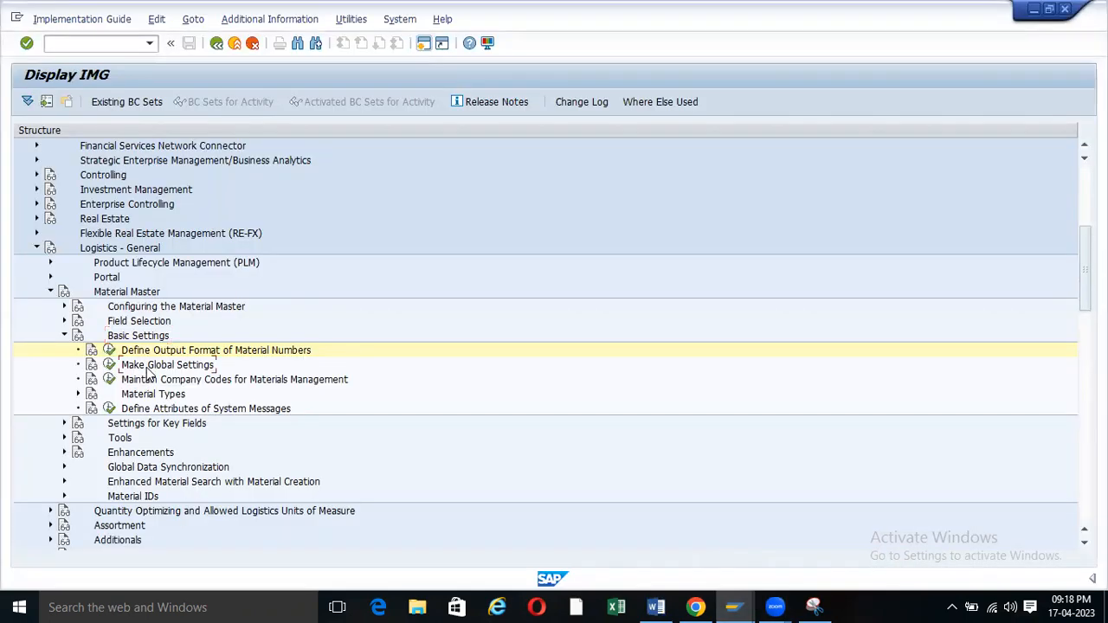
Open the material number output format activity and back out to the IMG tree.
left_click(109, 350)
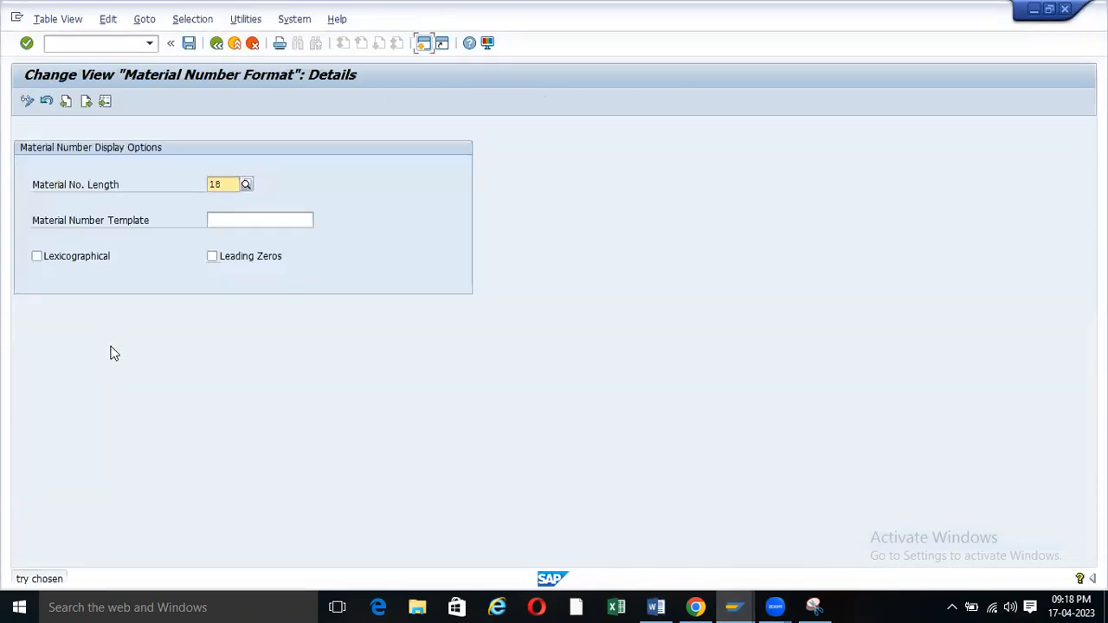
key("F3")
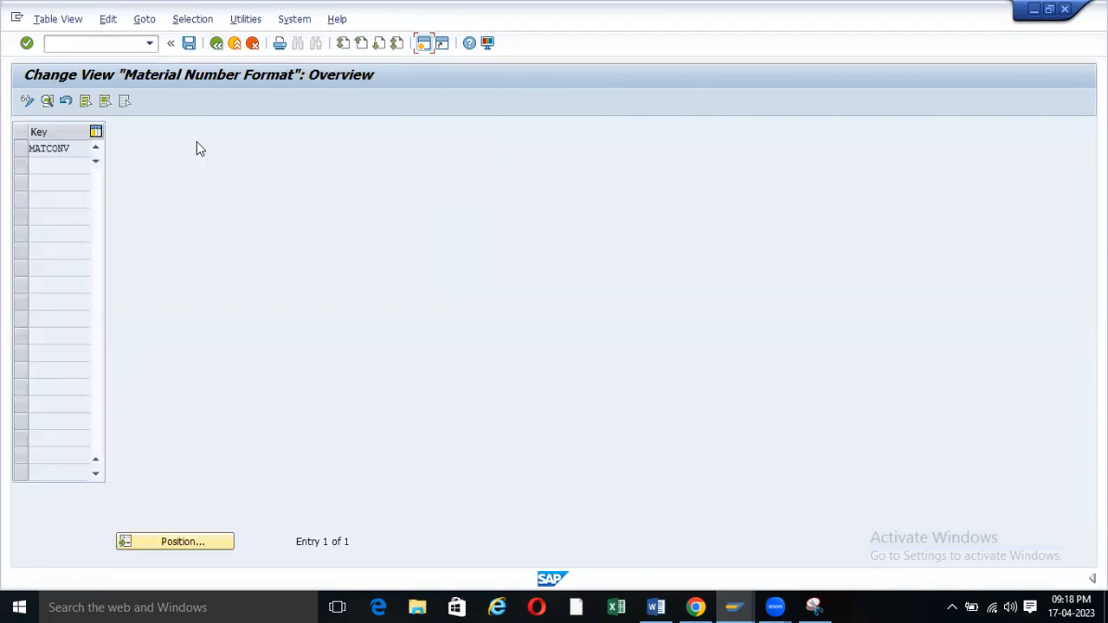
key("F3")
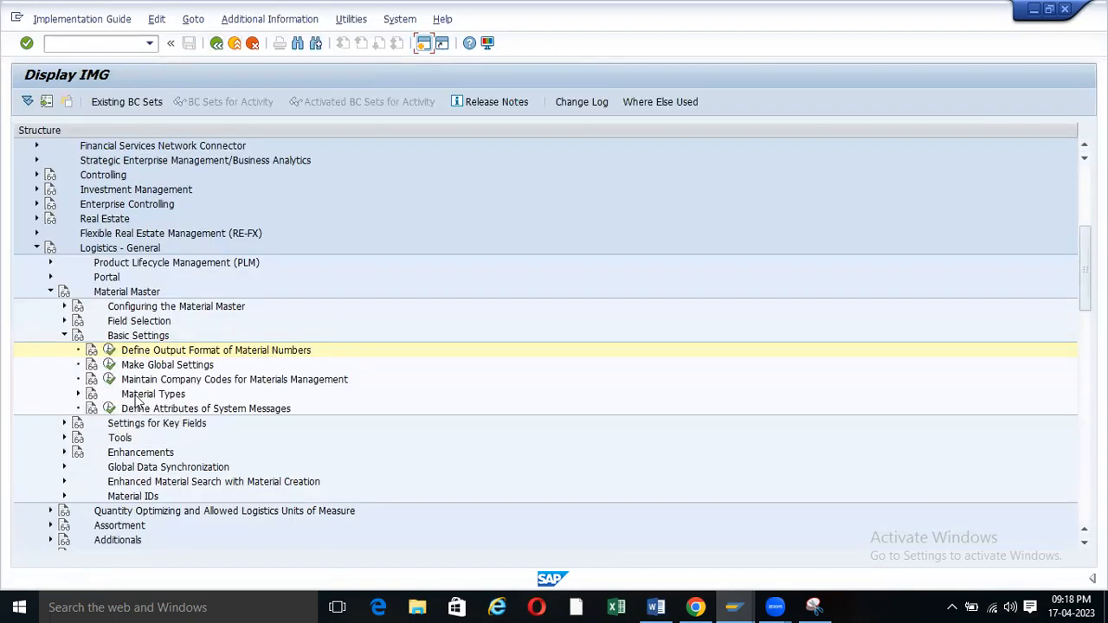
Expand Material Types under Basic Settings to show its three activities.
left_click(78, 395)
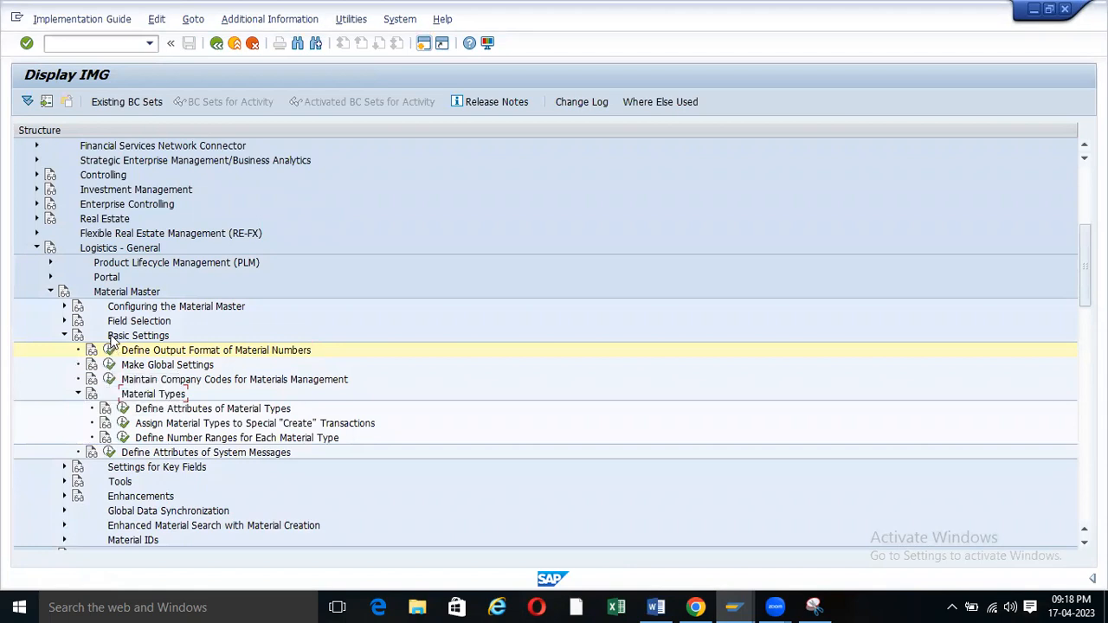
left_click(64, 336)
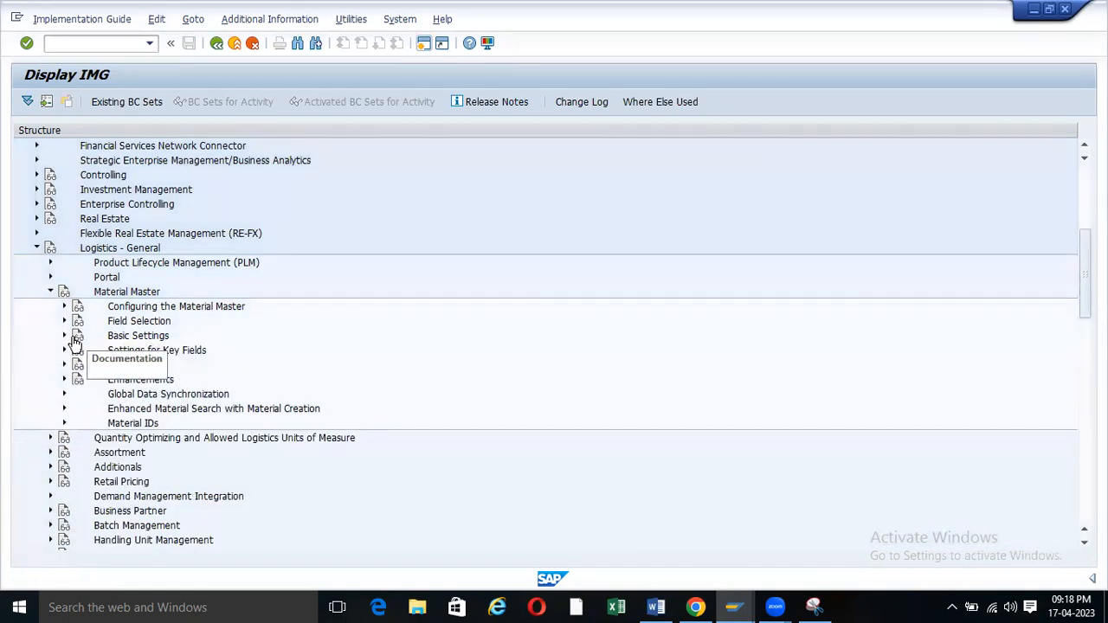
left_click(64, 337)
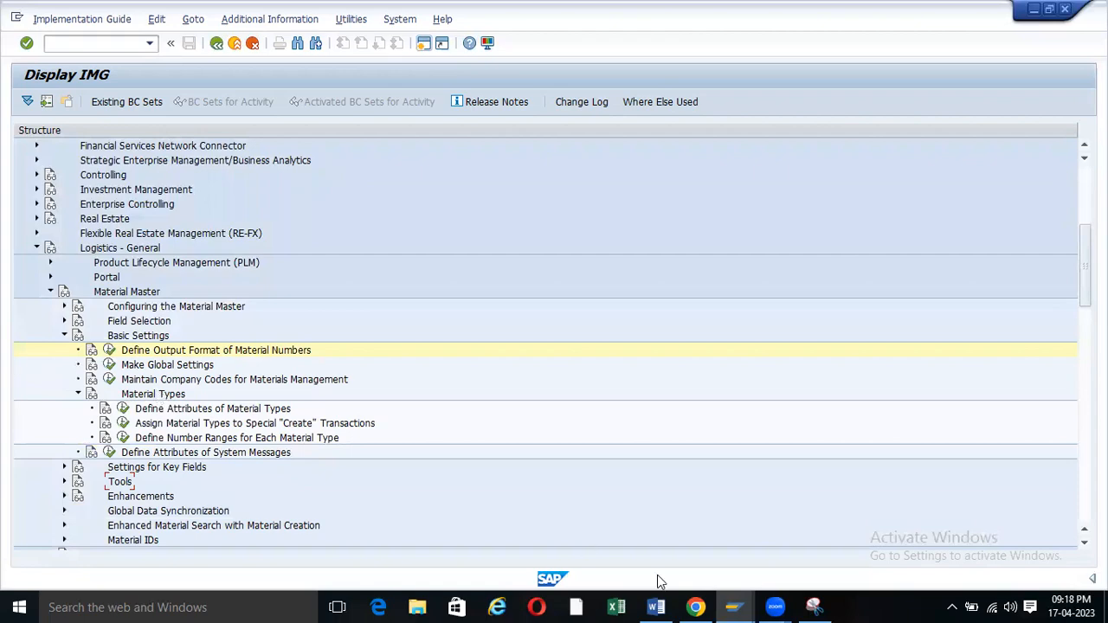
left_click(656, 607)
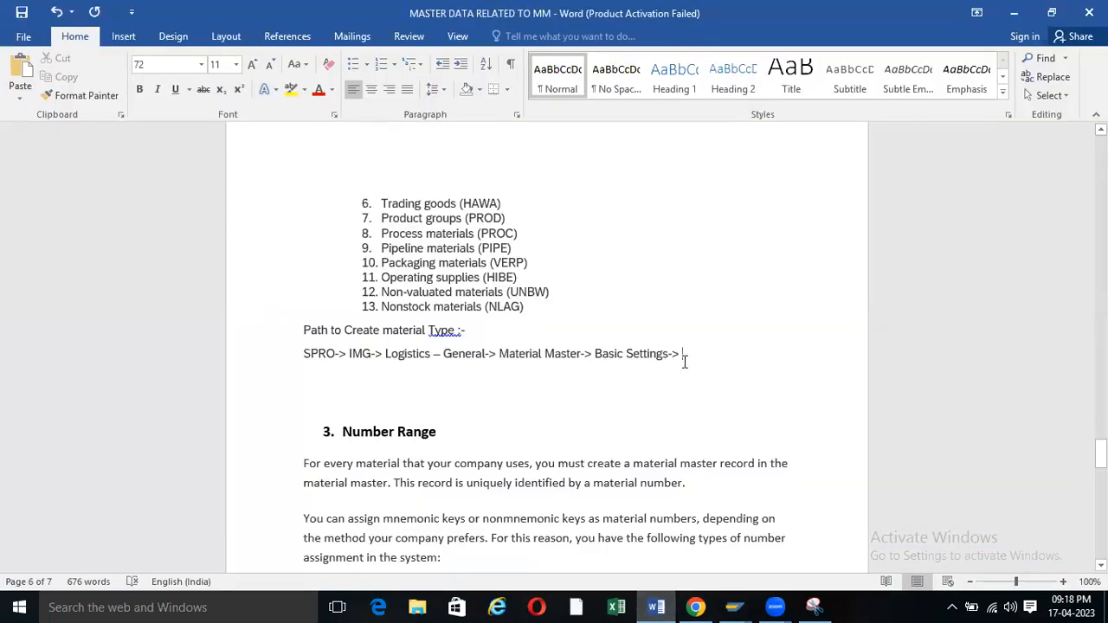
mouse_move(734, 602)
left_click(743, 523)
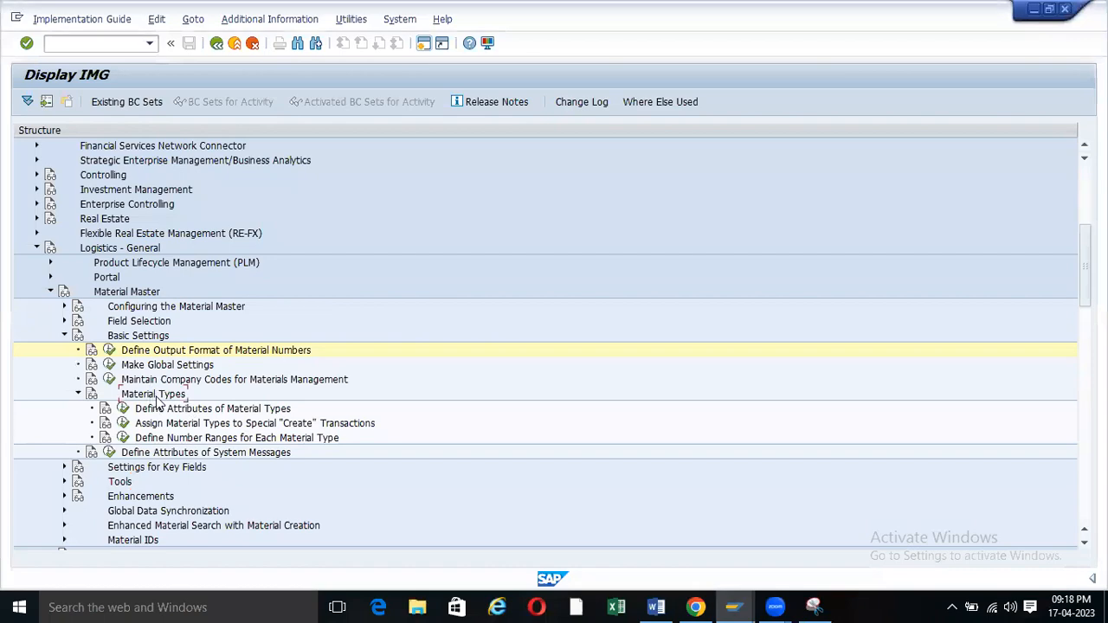
Extend the path with 'Material Types->' and a bold 'Define Attributes of Material Types'.
left_click(656, 606)
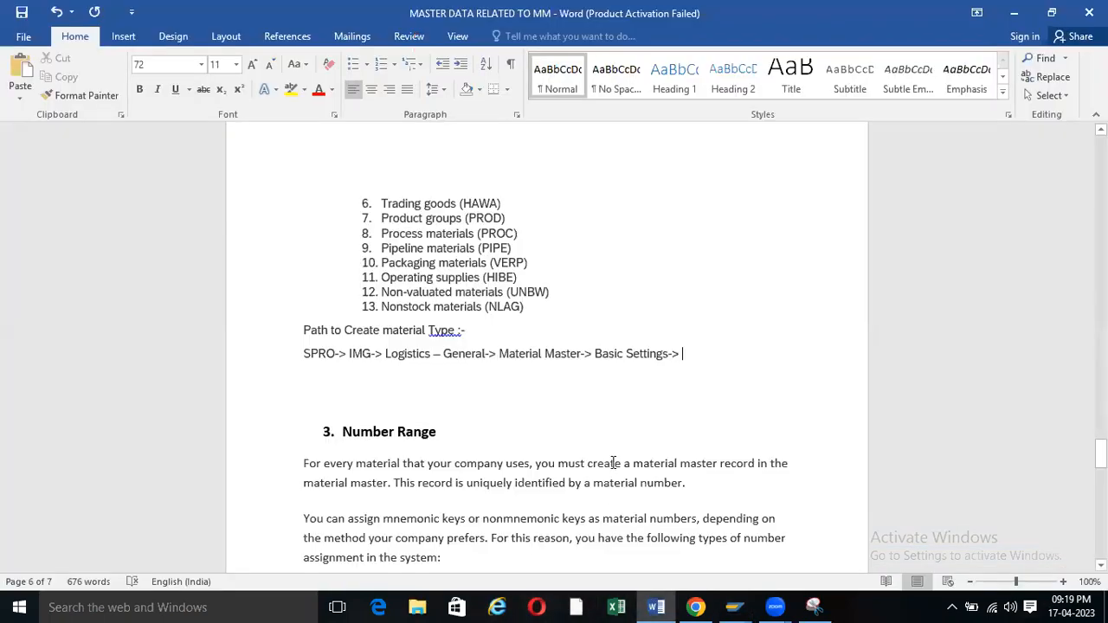
type("Material Types")
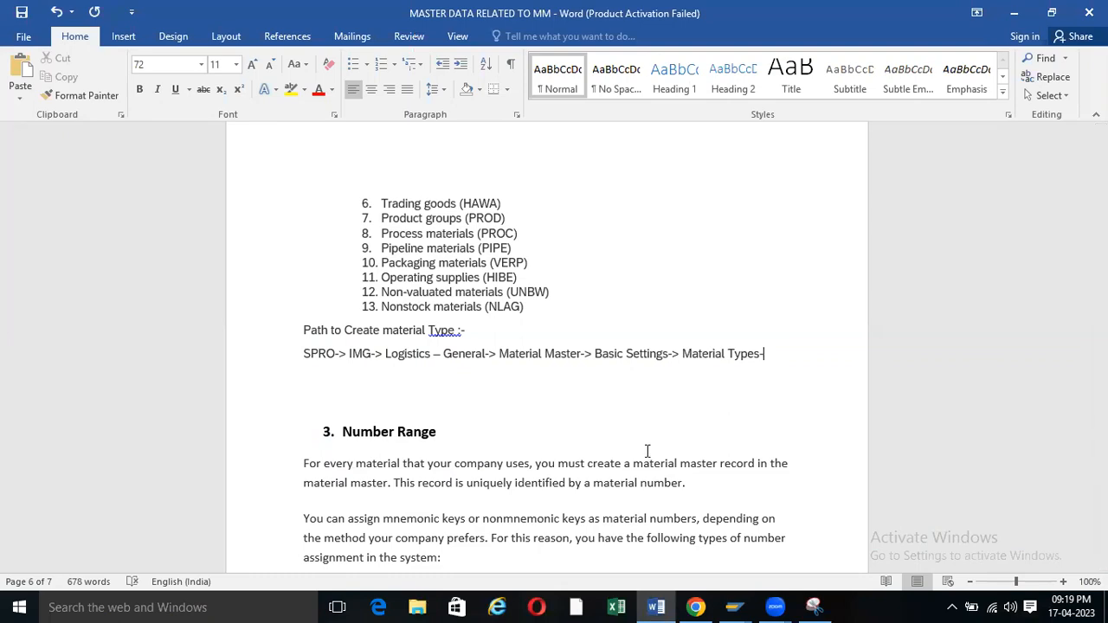
type("->")
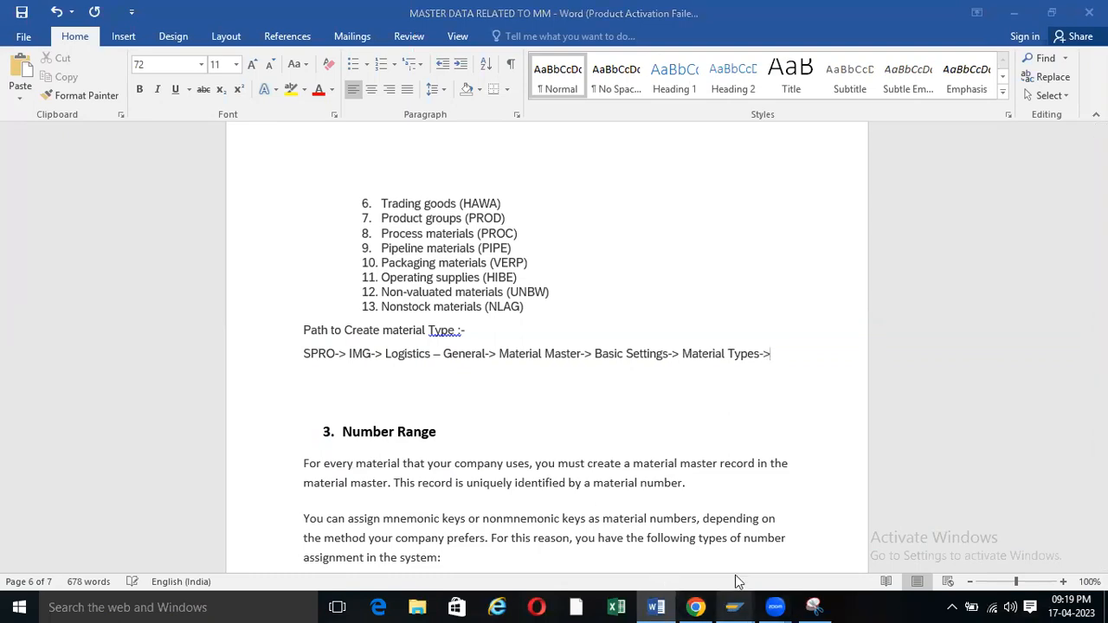
left_click(740, 554)
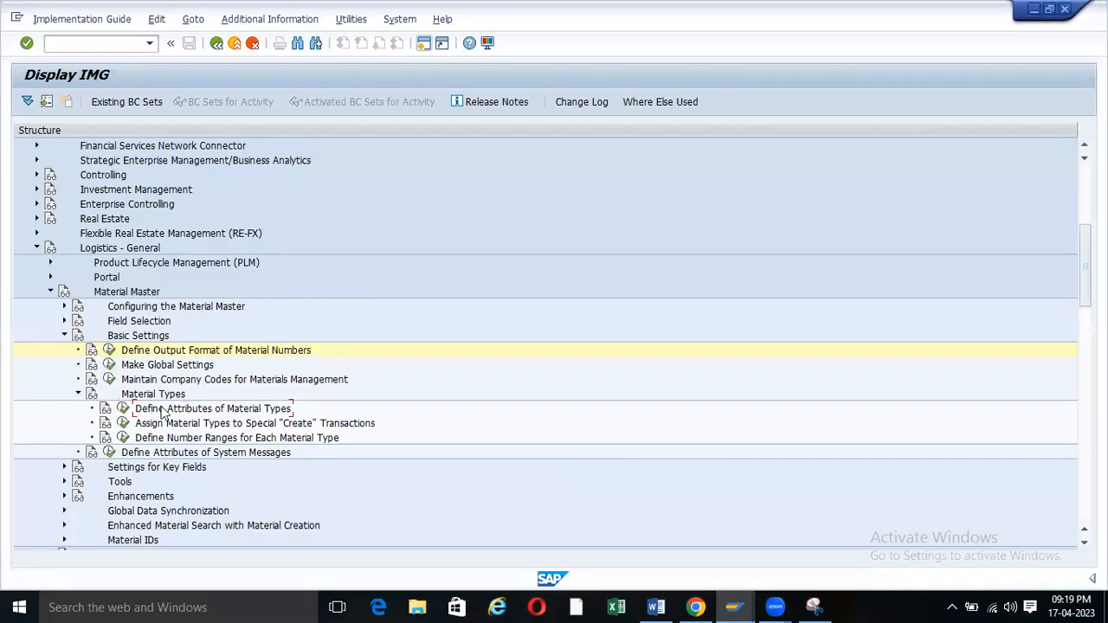
left_click(218, 412)
left_click(656, 607)
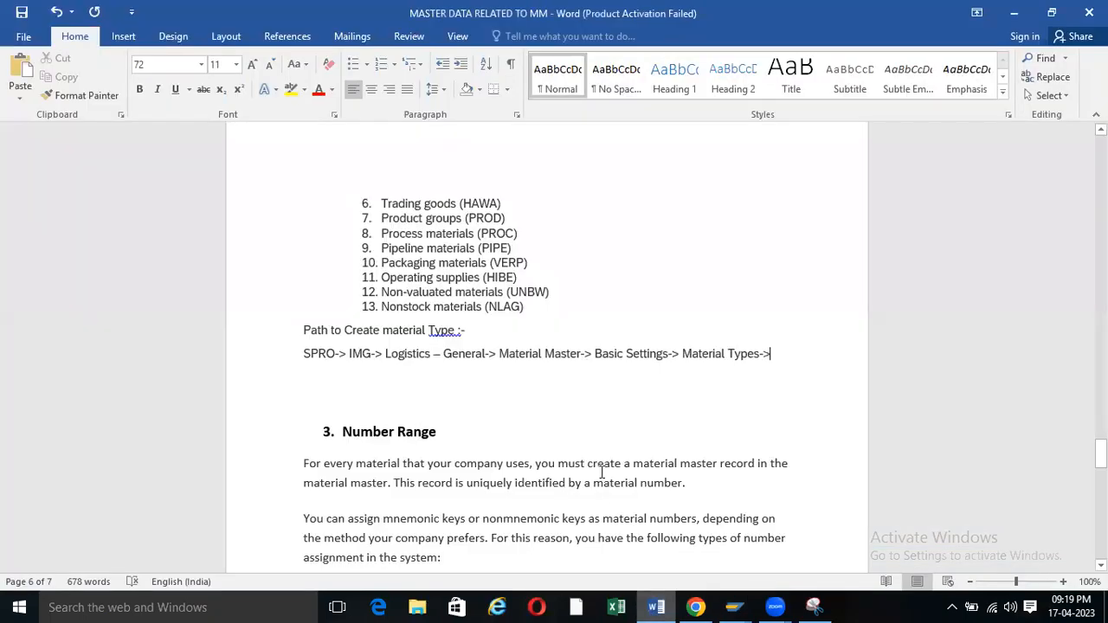
type("Define Attributes of Material Types")
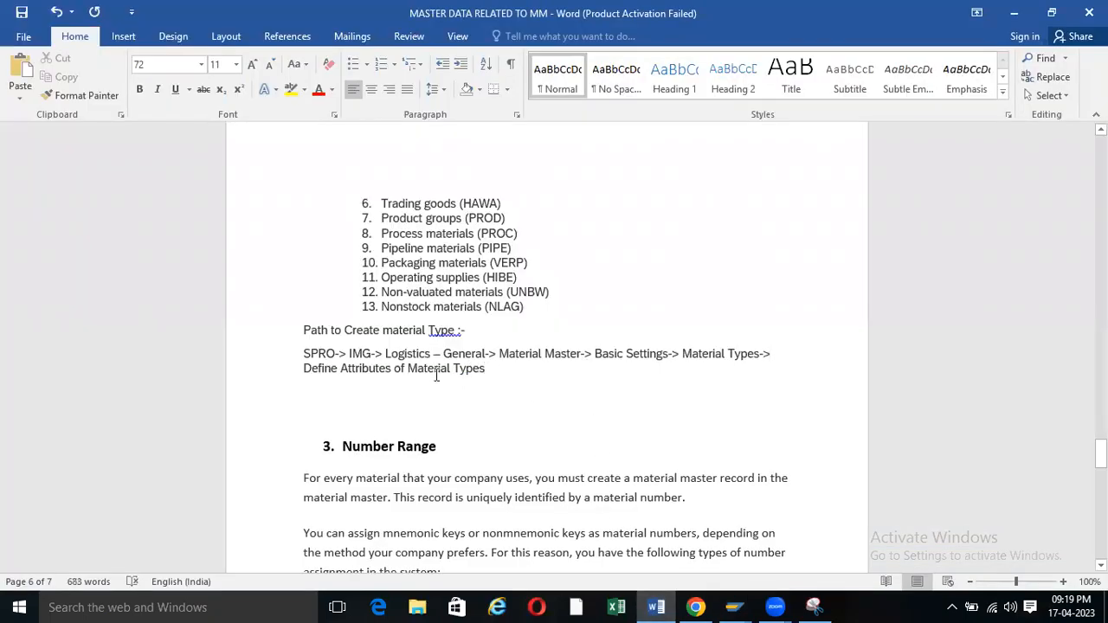
left_click_drag(487, 371, 316, 381)
key("ctrl+b")
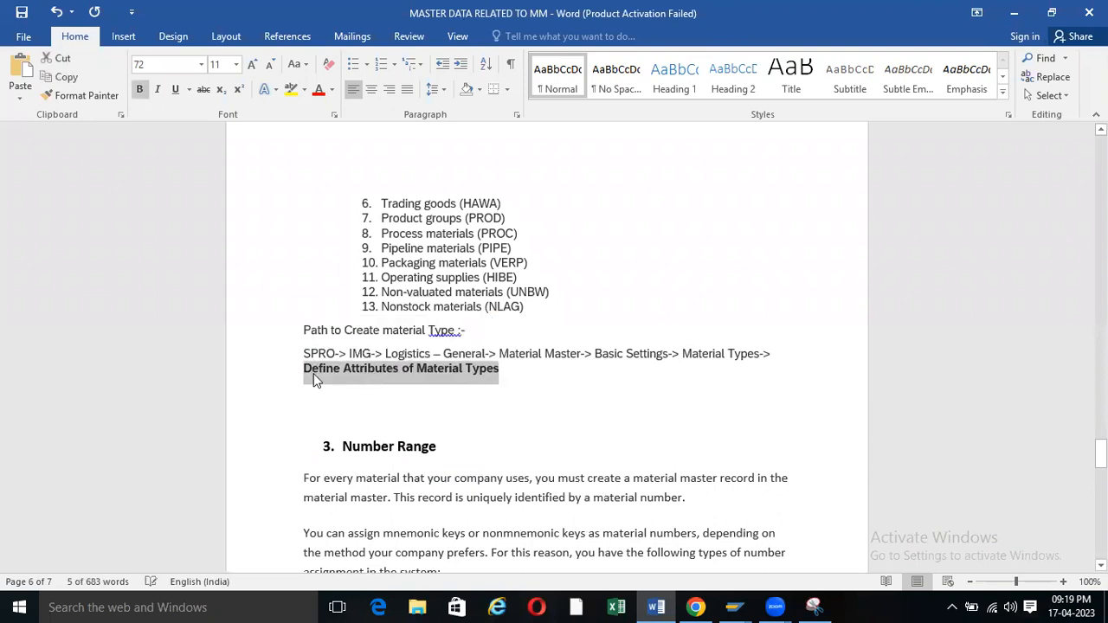
left_click(386, 389)
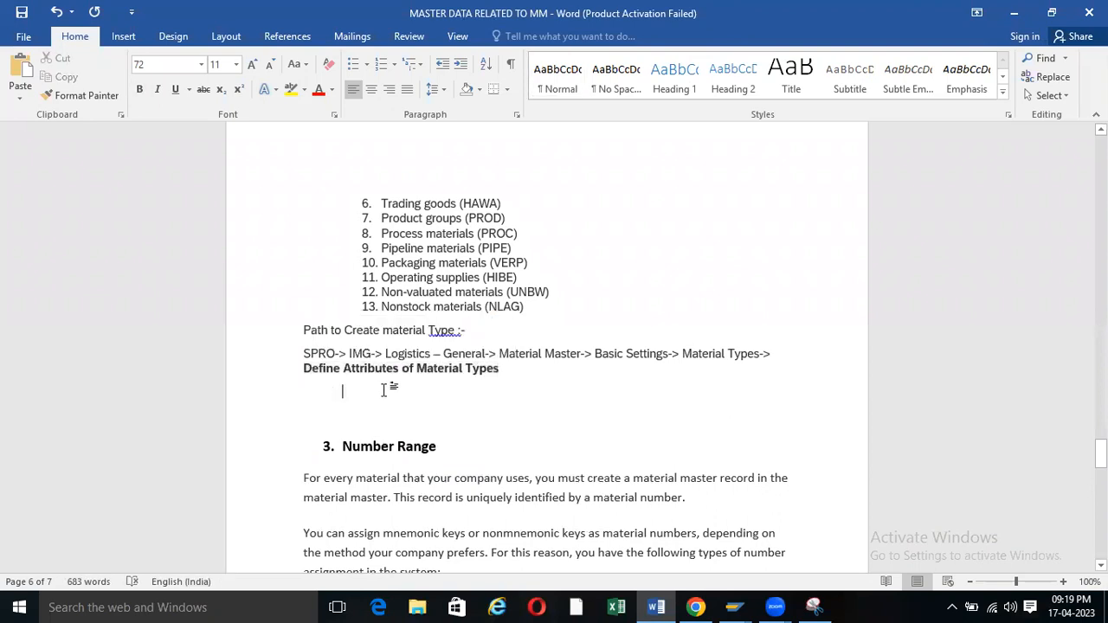
Correct the label to 'Path to Create Material Type: -' via spelling suggestions.
right_click(438, 331)
left_click(485, 347)
right_click(408, 331)
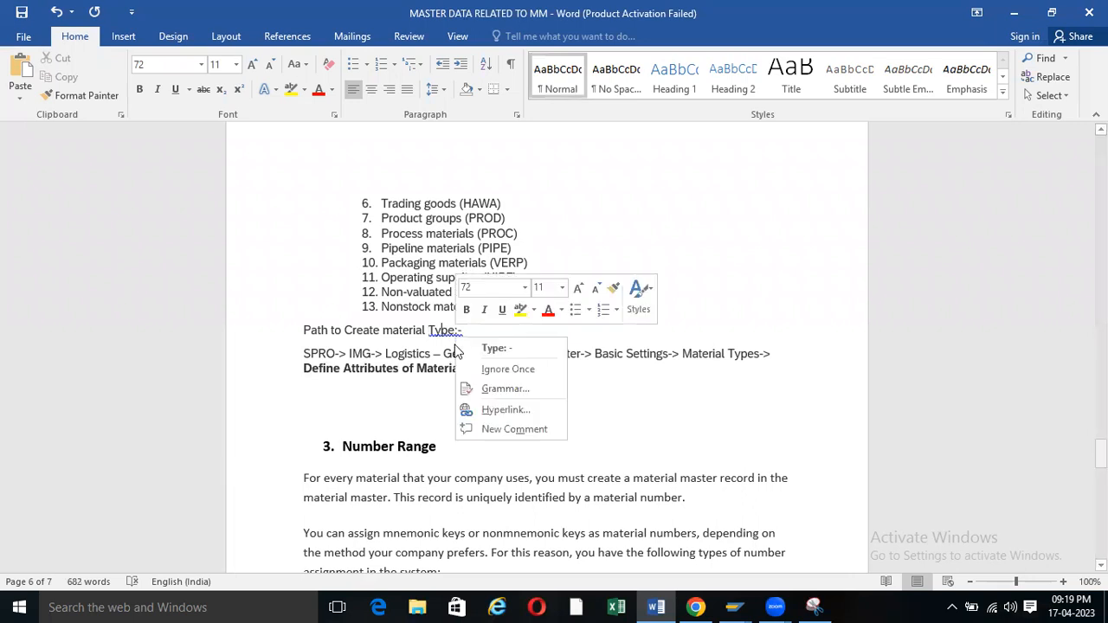
left_click(429, 346)
right_click(416, 331)
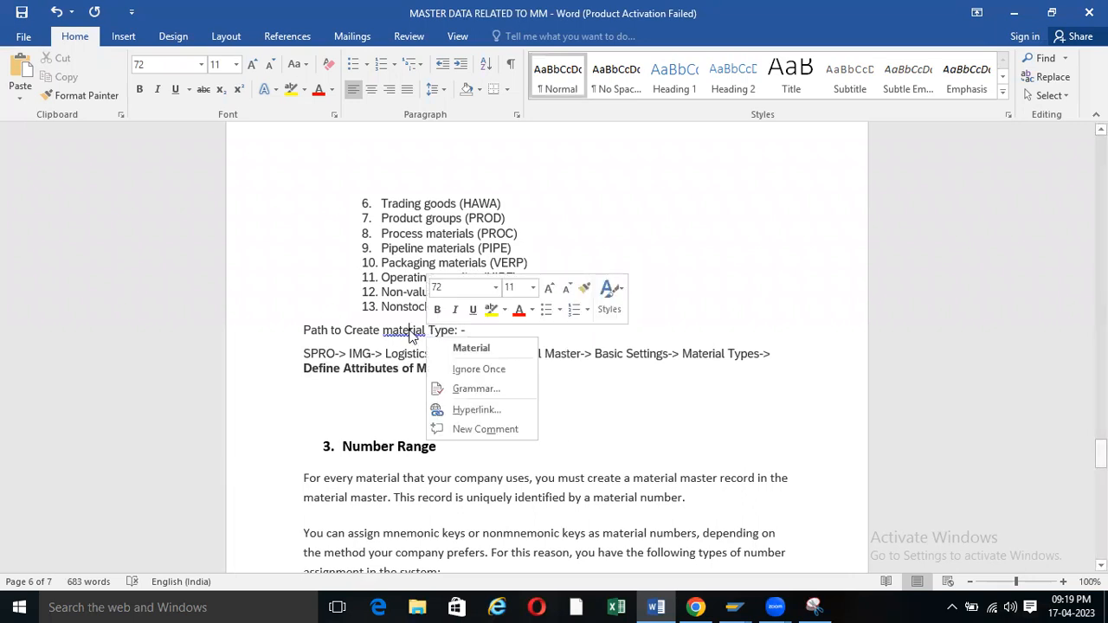
left_click(453, 348)
left_click(734, 606)
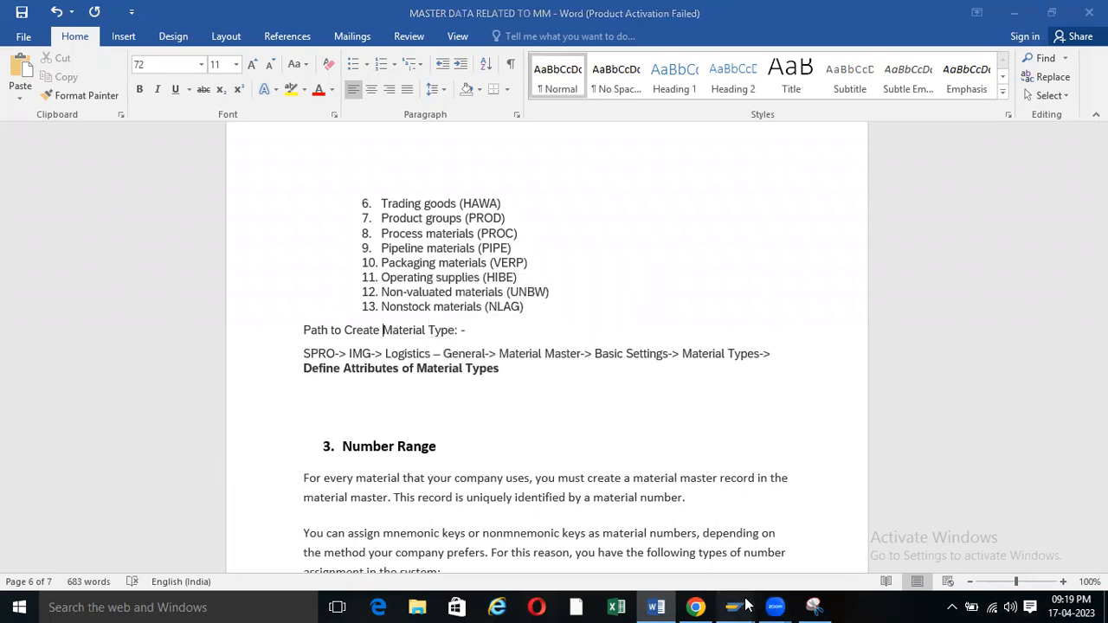
Open the material number output format details again and back out to the IMG tree.
left_click(736, 542)
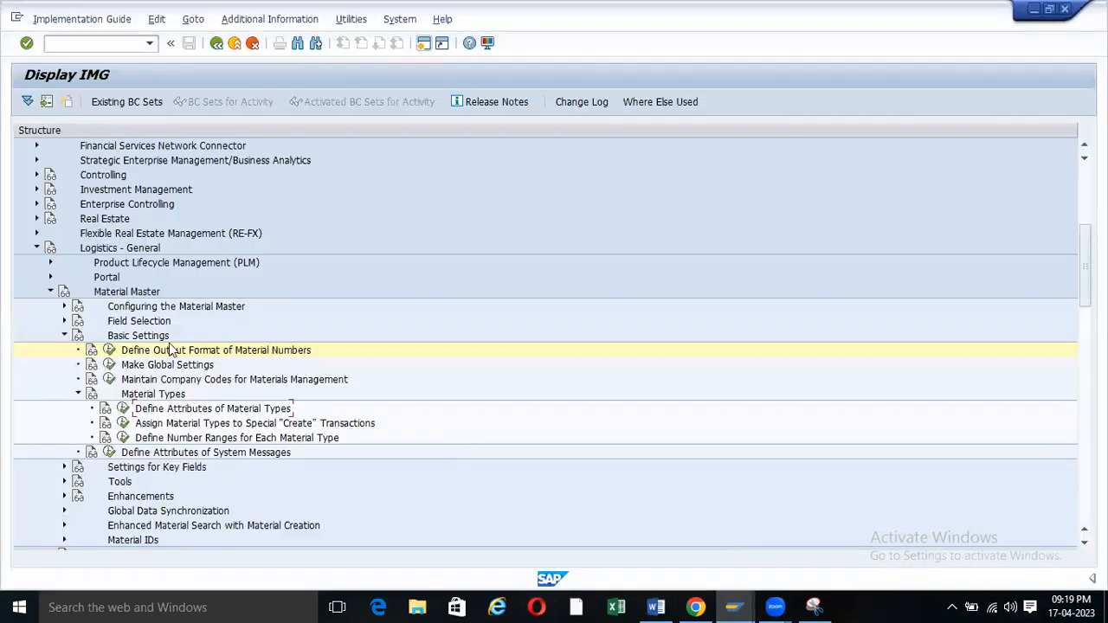
left_click(110, 351)
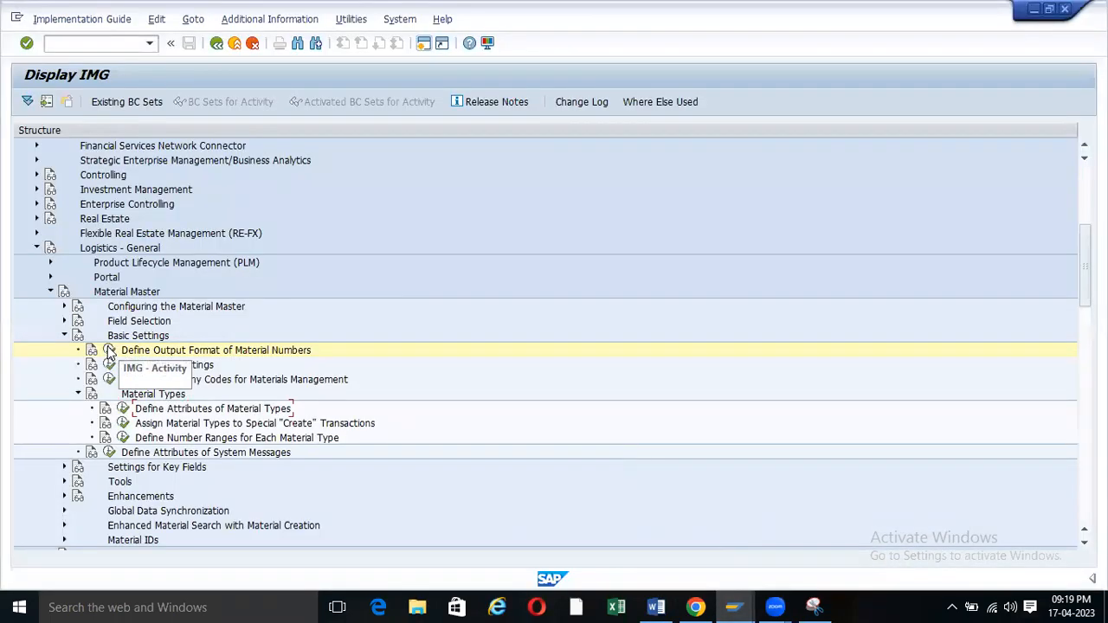
key("F3")
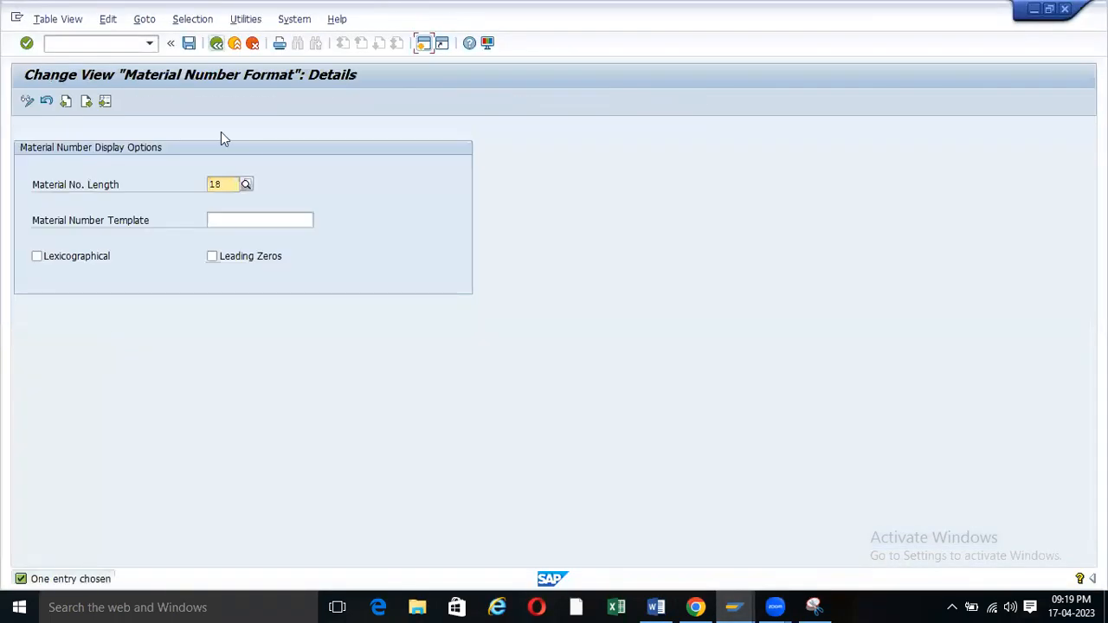
key("F3")
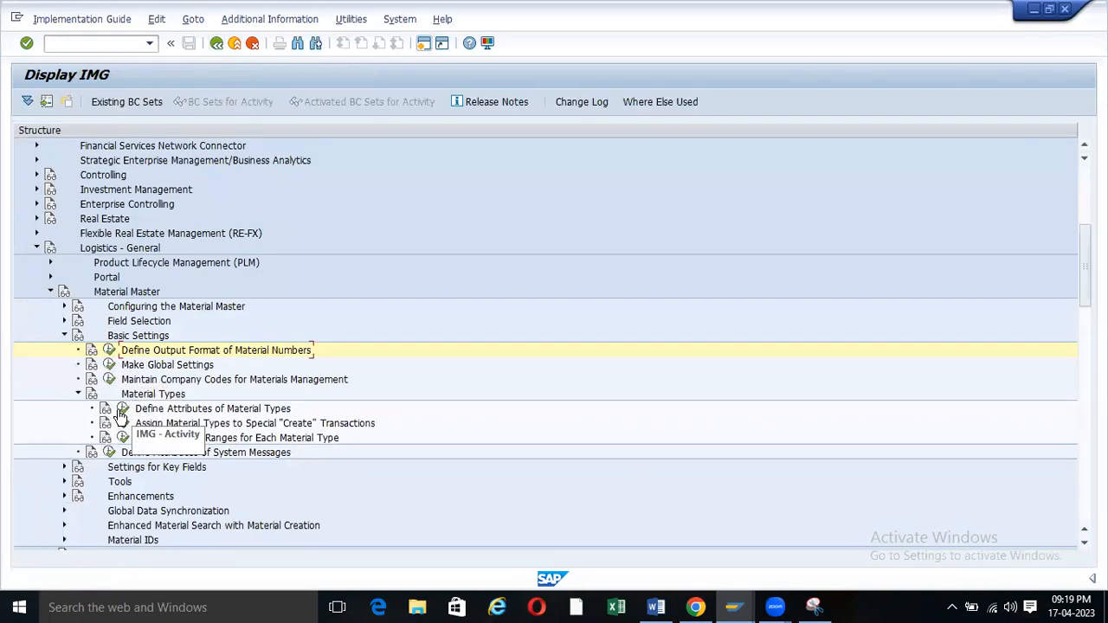
Run Define Attributes of Material Types and highlight the table's 288-entry count.
left_click(123, 409)
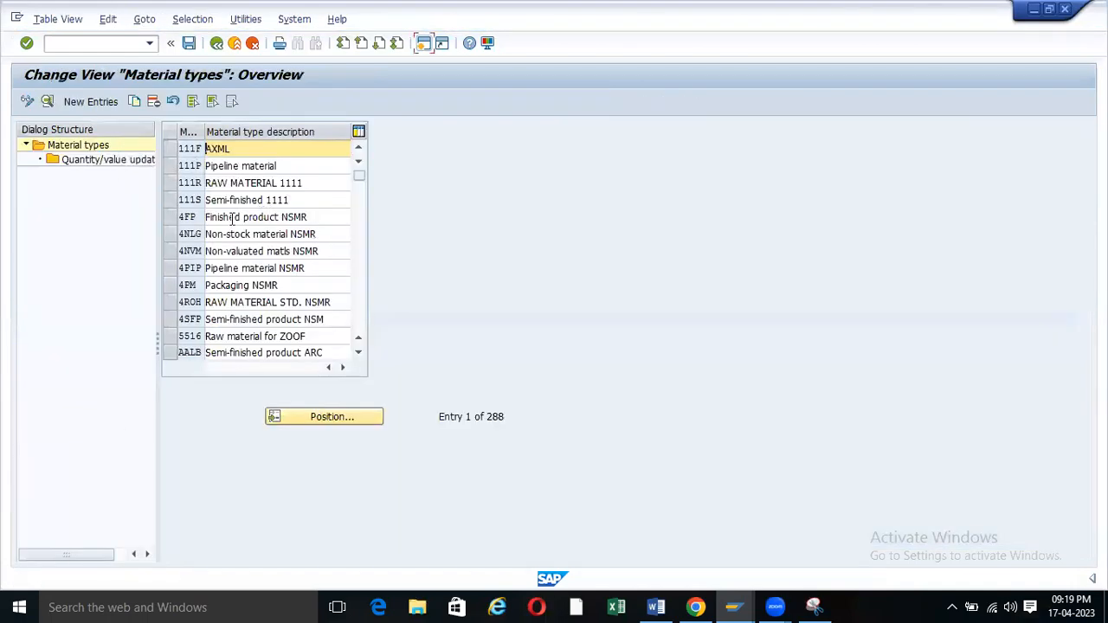
scroll(288, 234, "down", 2)
scroll(288, 234, "down", 6)
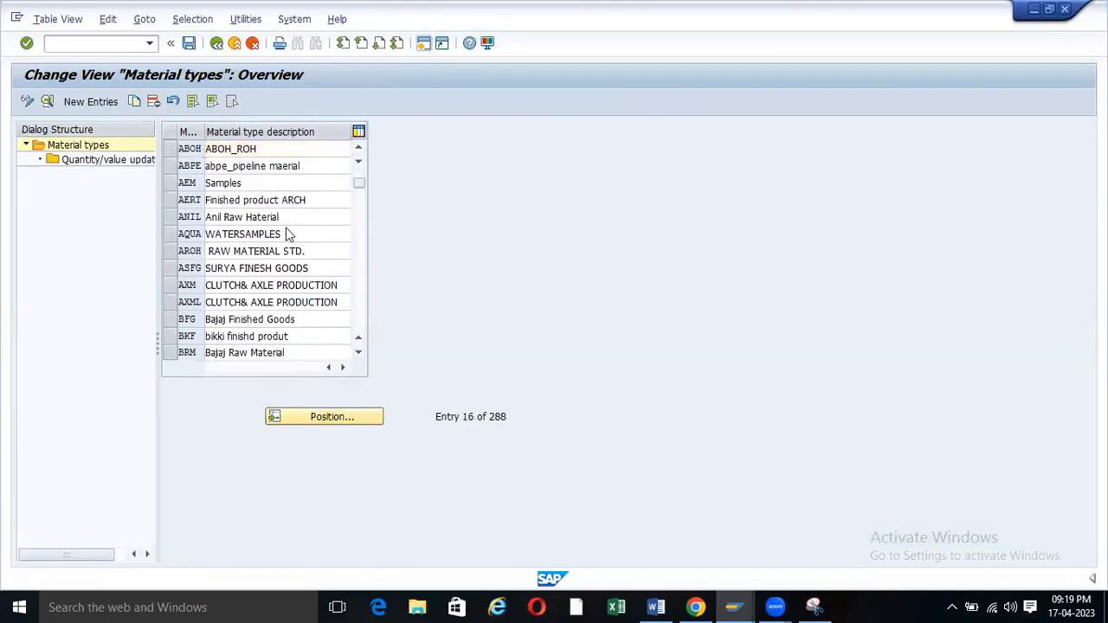
scroll(295, 239, "up", 4)
scroll(296, 241, "up", 1)
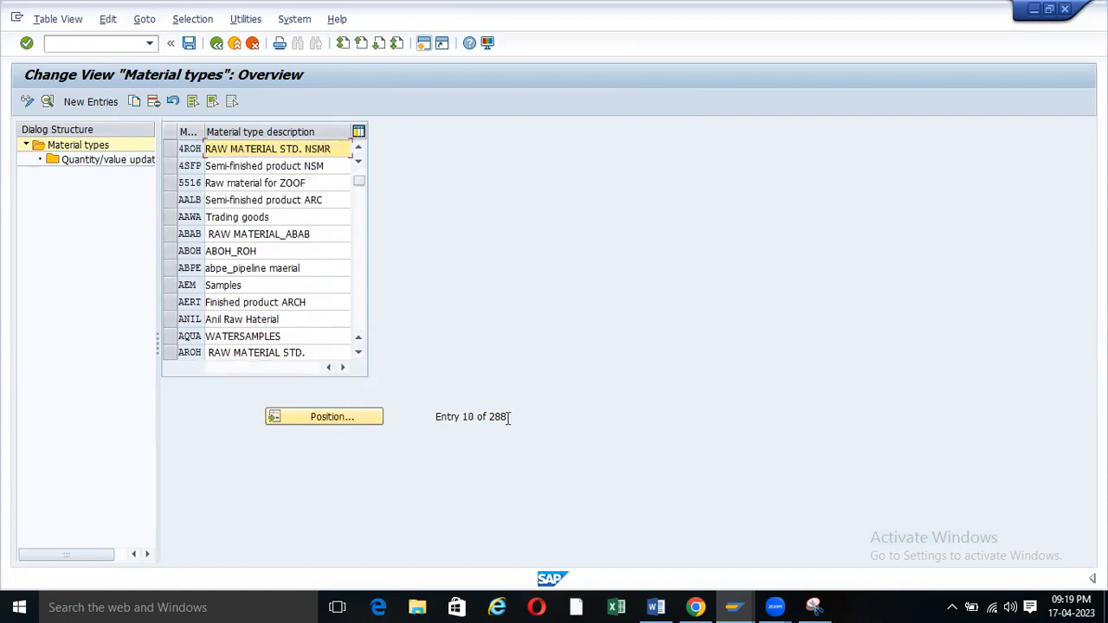
left_click_drag(489, 418, 510, 418)
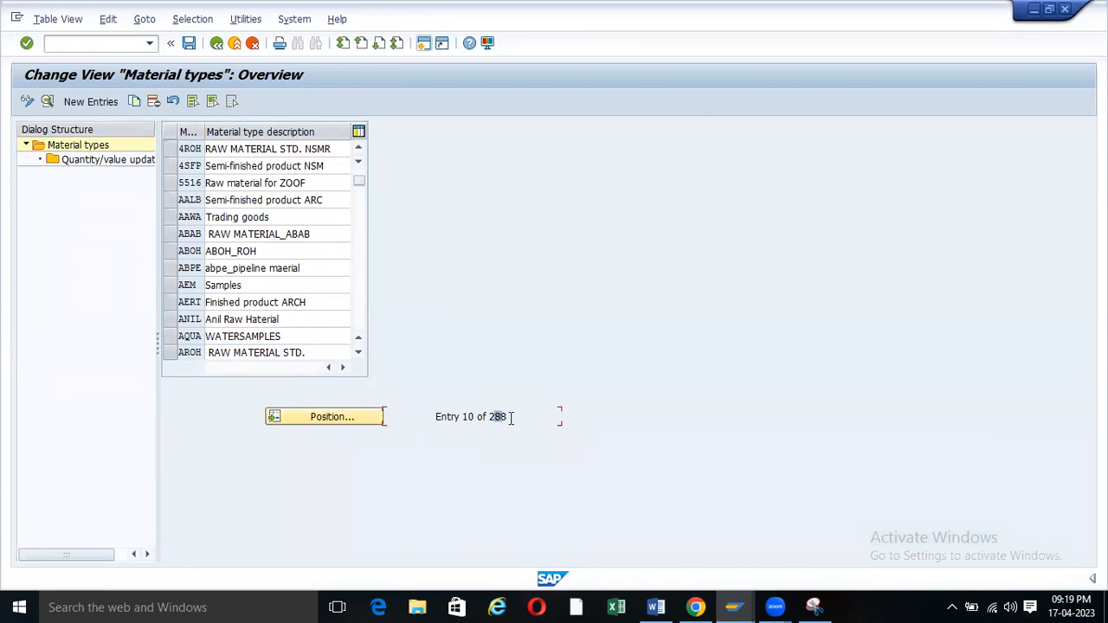
left_click_drag(511, 418, 488, 418)
left_click(655, 607)
Check the ROH line in the Word material type list, then return to SAP's Material types window.
scroll(467, 387, "up", 4)
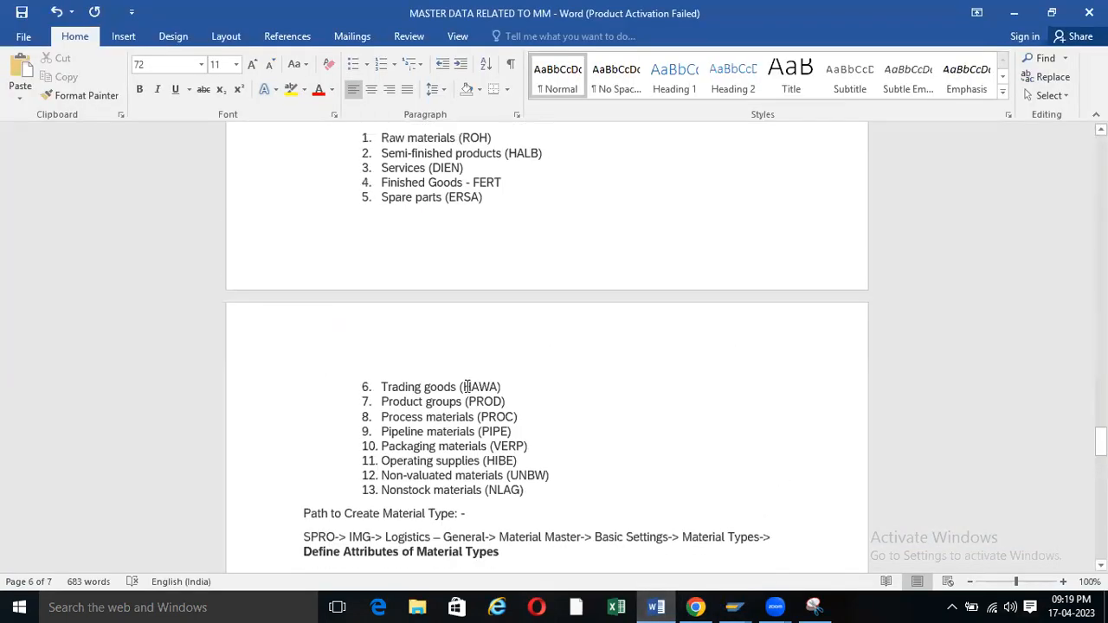
scroll(466, 387, "up", 6)
left_click_drag(492, 422, 464, 420)
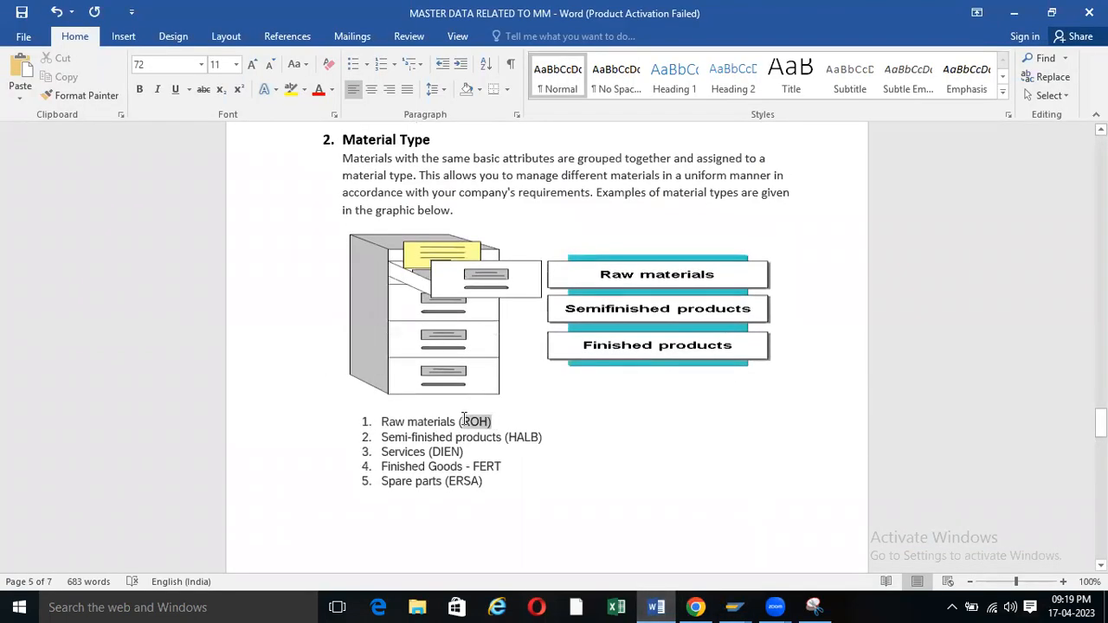
left_click(502, 419)
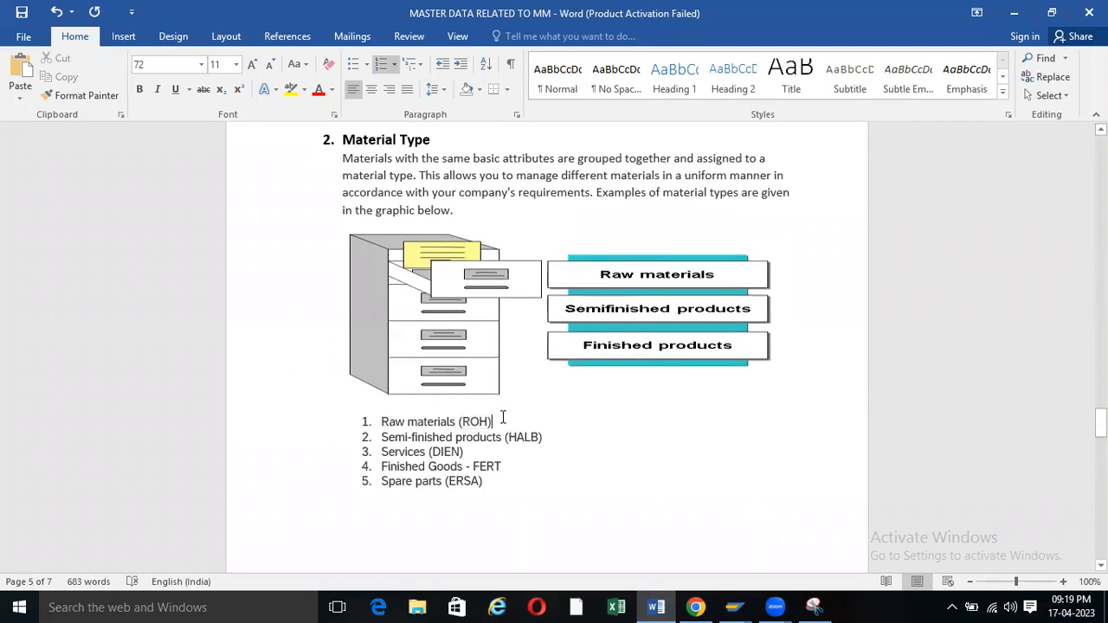
scroll(502, 419, "down", 5)
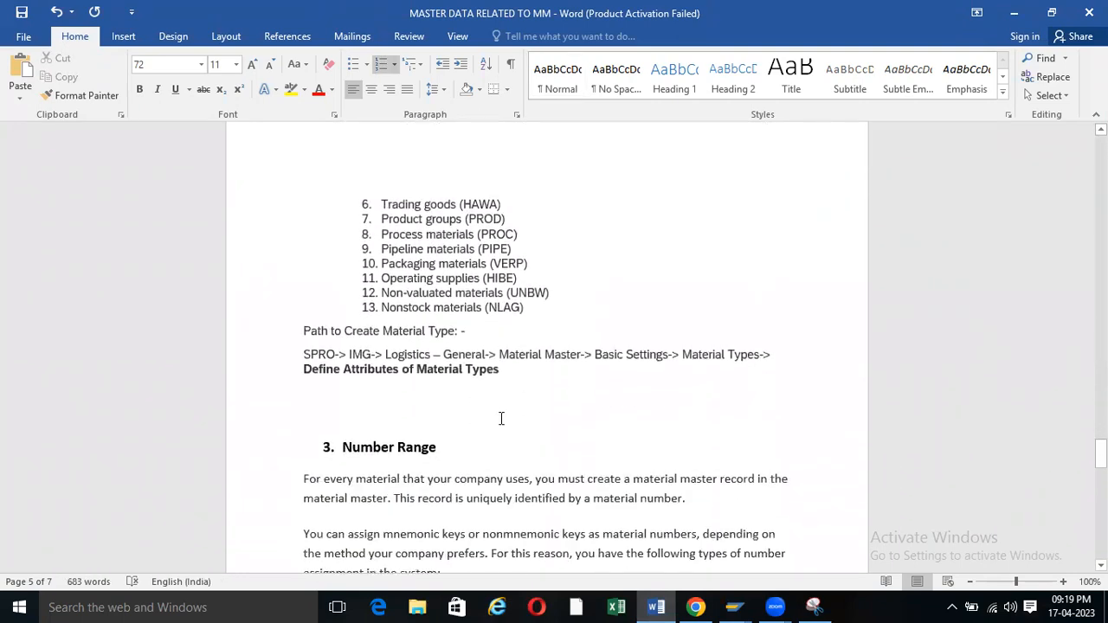
scroll(500, 418, "down", 2)
mouse_move(734, 606)
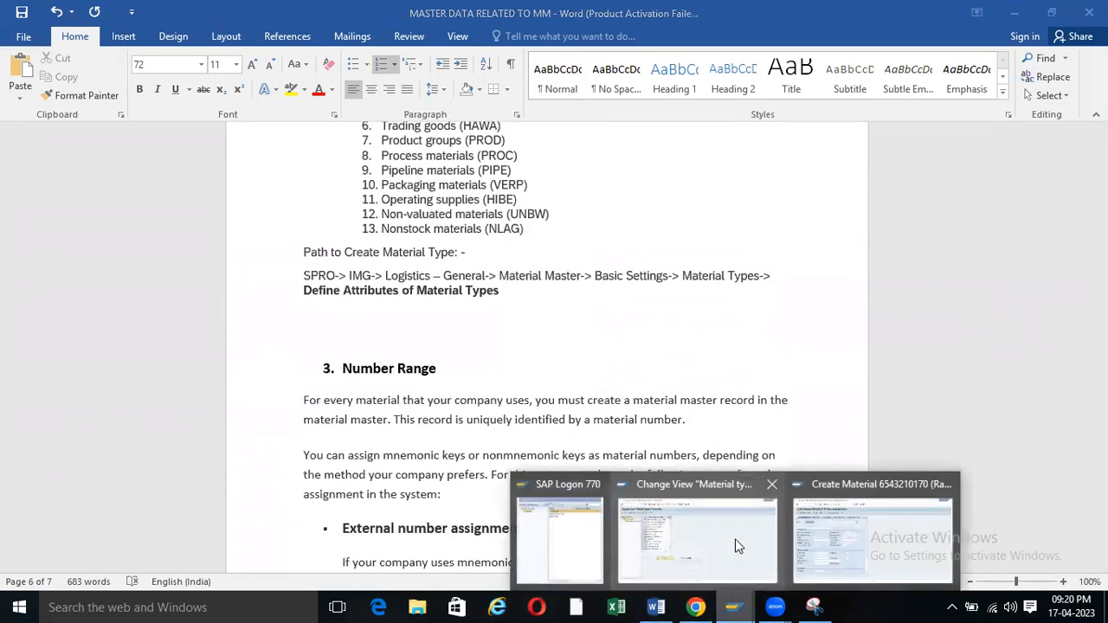
left_click(736, 546)
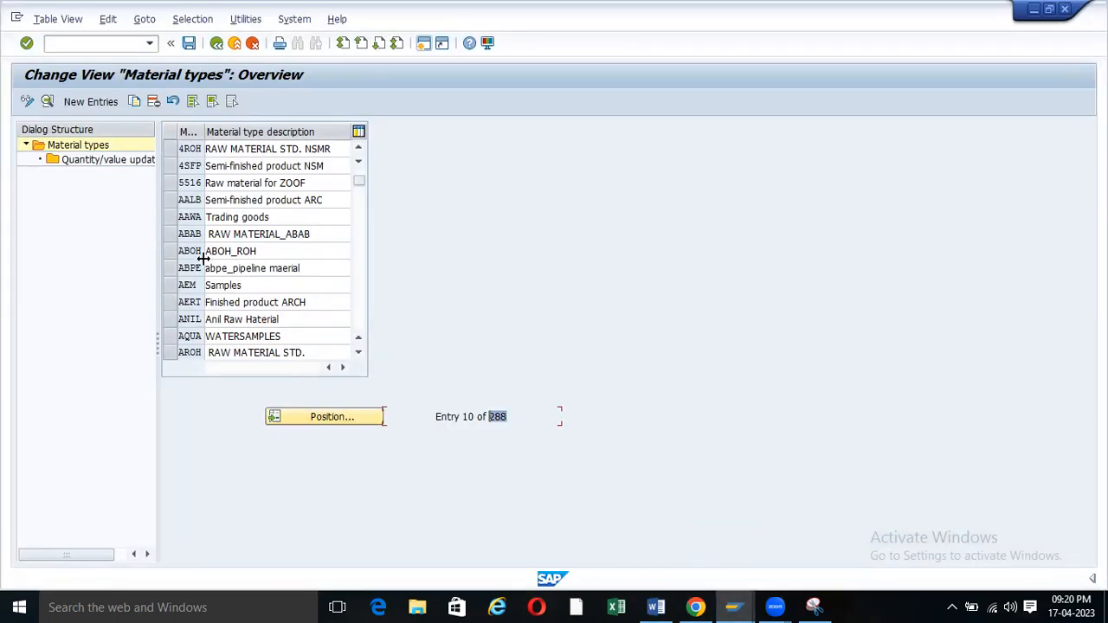
Position the Material types list at ROH and select its row.
left_click(320, 417)
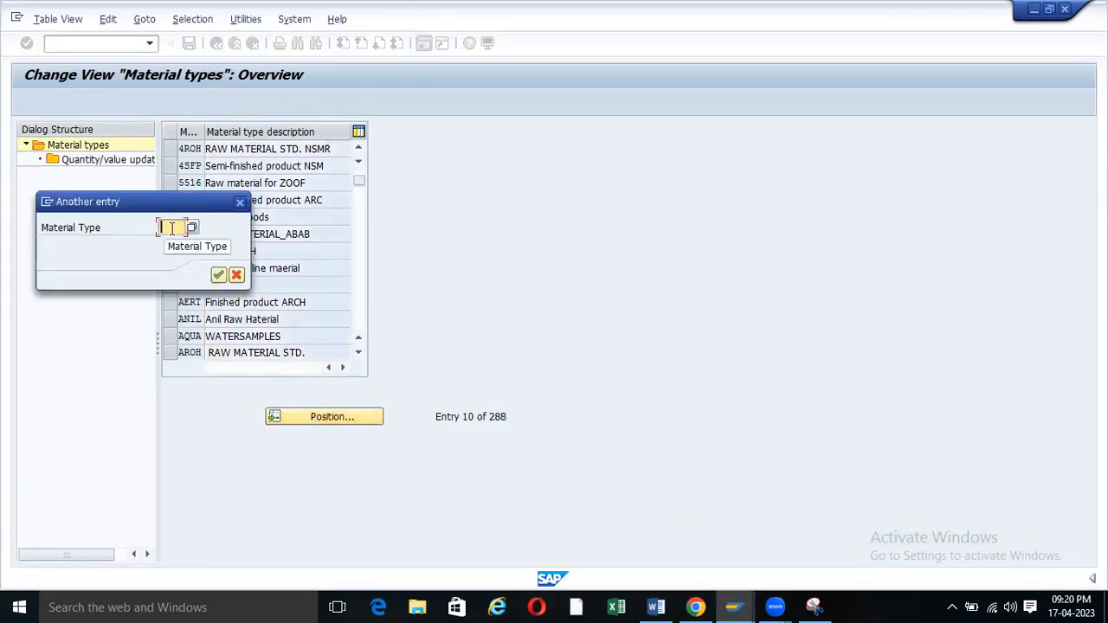
type("roh")
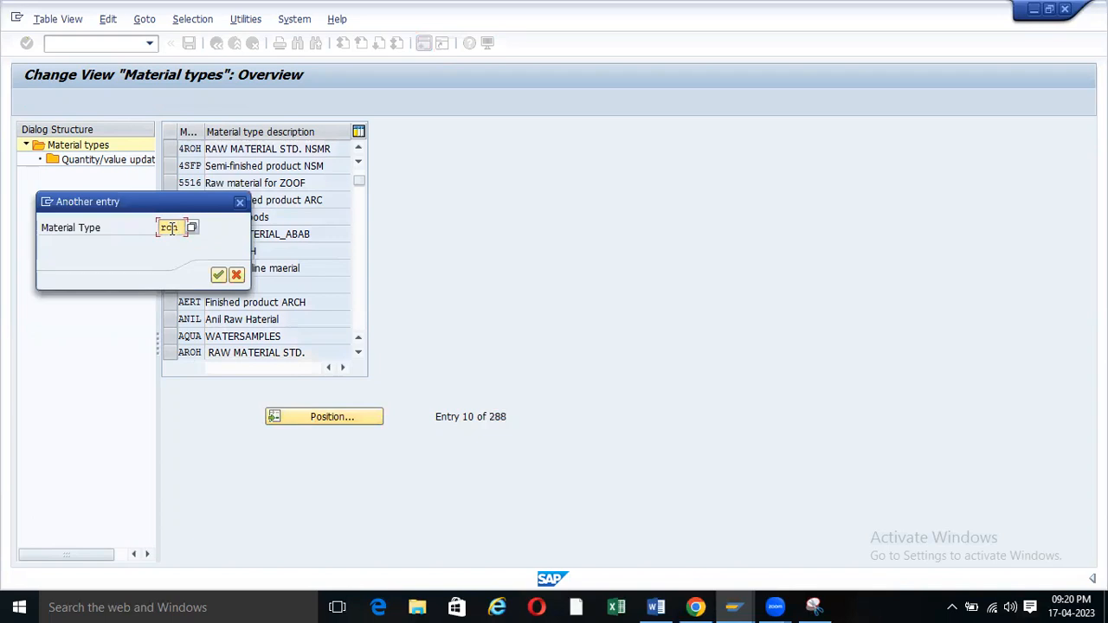
key("Return")
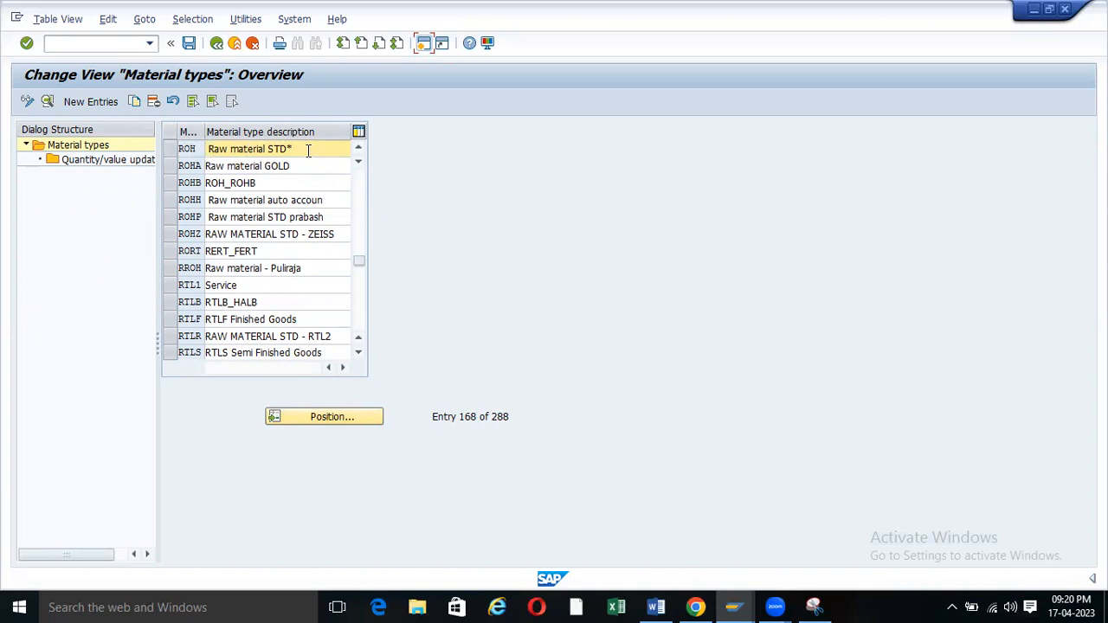
left_click_drag(308, 151, 181, 154)
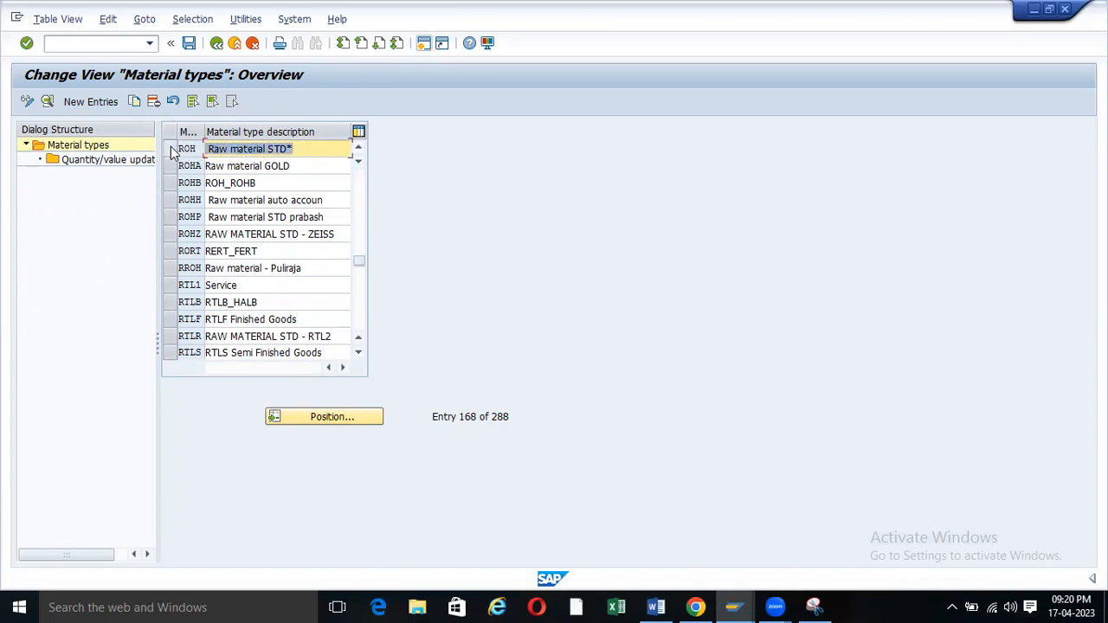
left_click(171, 150)
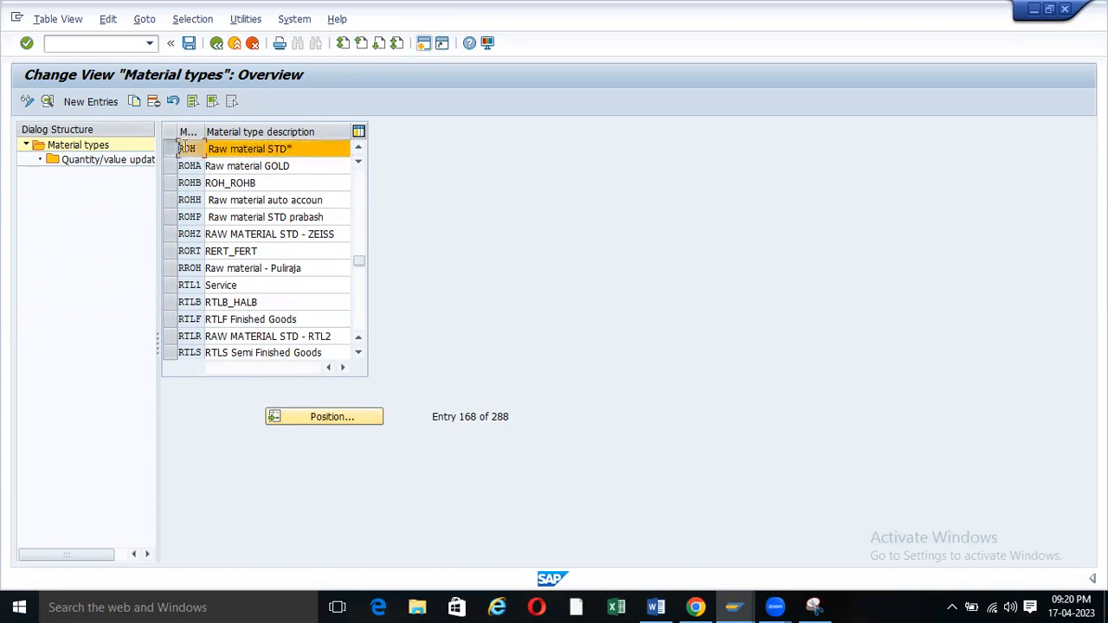
Review the ROH details screen and go back to the overview.
left_click(47, 103)
scroll(395, 152, "down", 5)
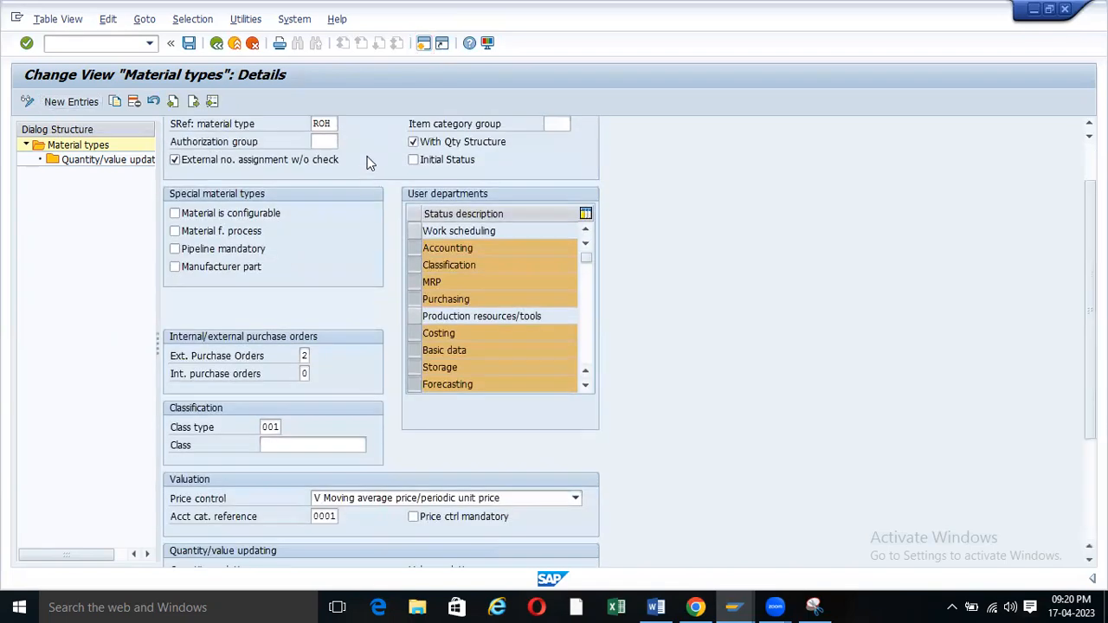
scroll(371, 224, "up", 5)
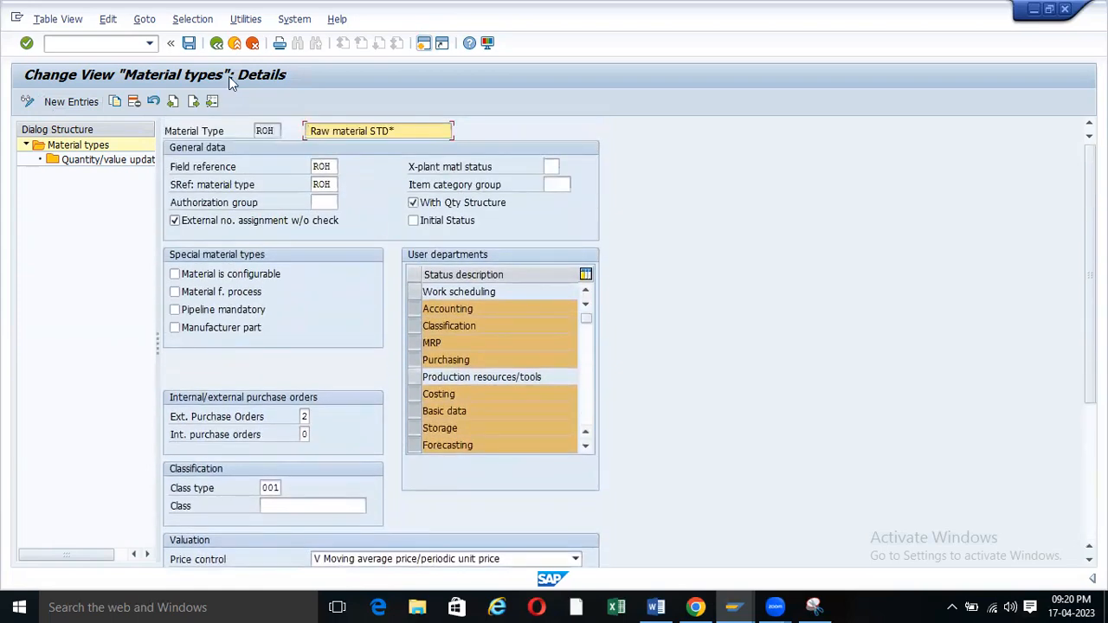
key("F3")
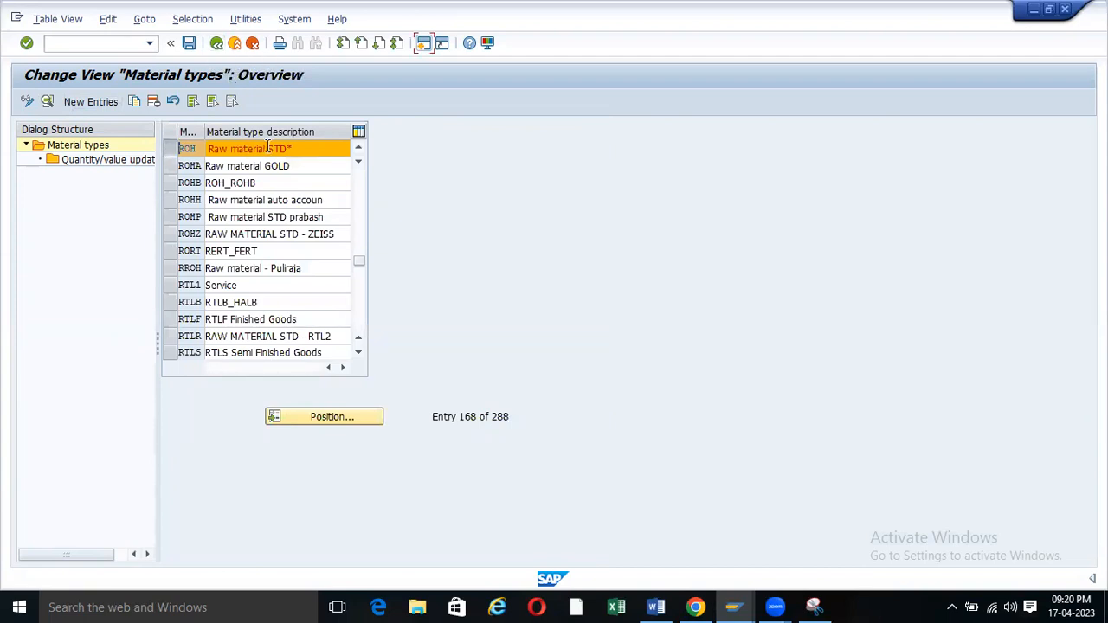
Reselect the ROH 'Raw material STD*' row for copying.
left_click_drag(305, 151, 176, 155)
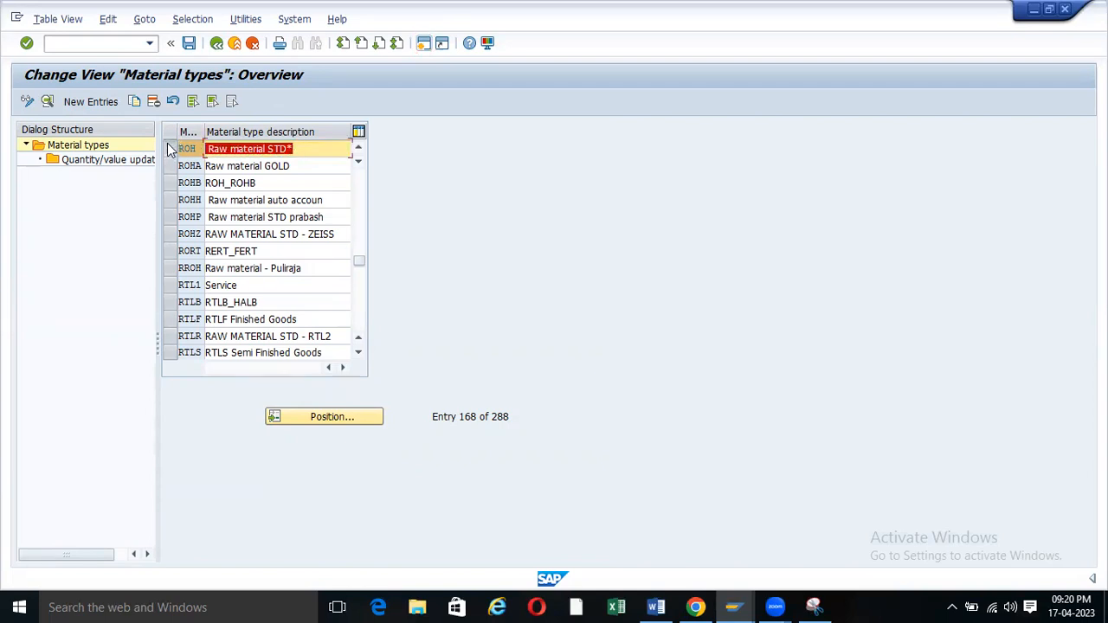
left_click(168, 150)
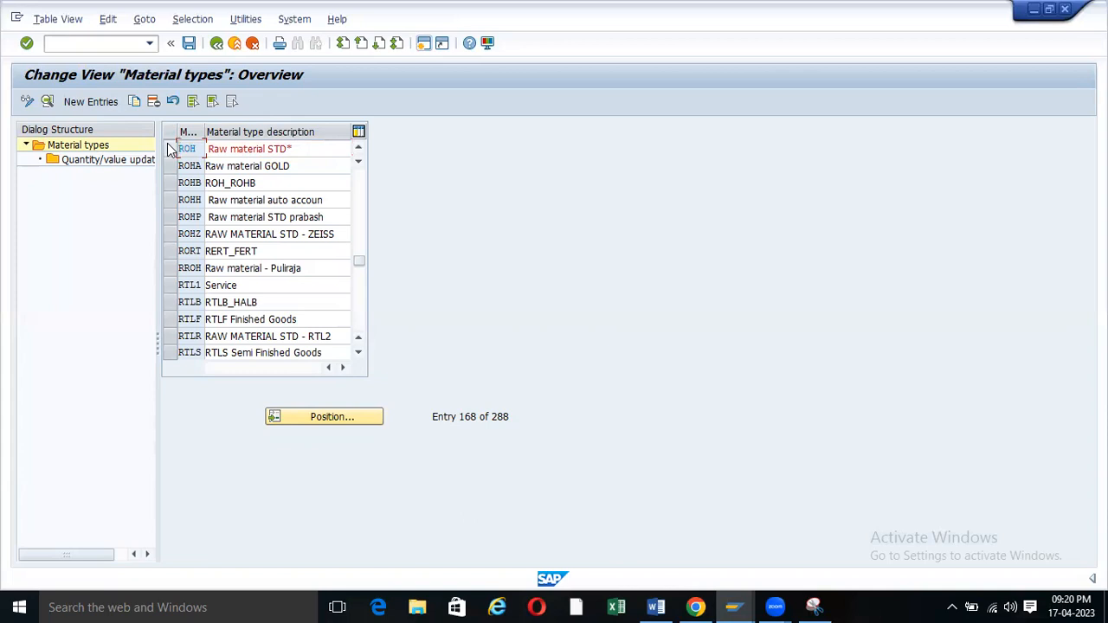
left_click_drag(197, 149, 176, 151)
left_click(170, 150)
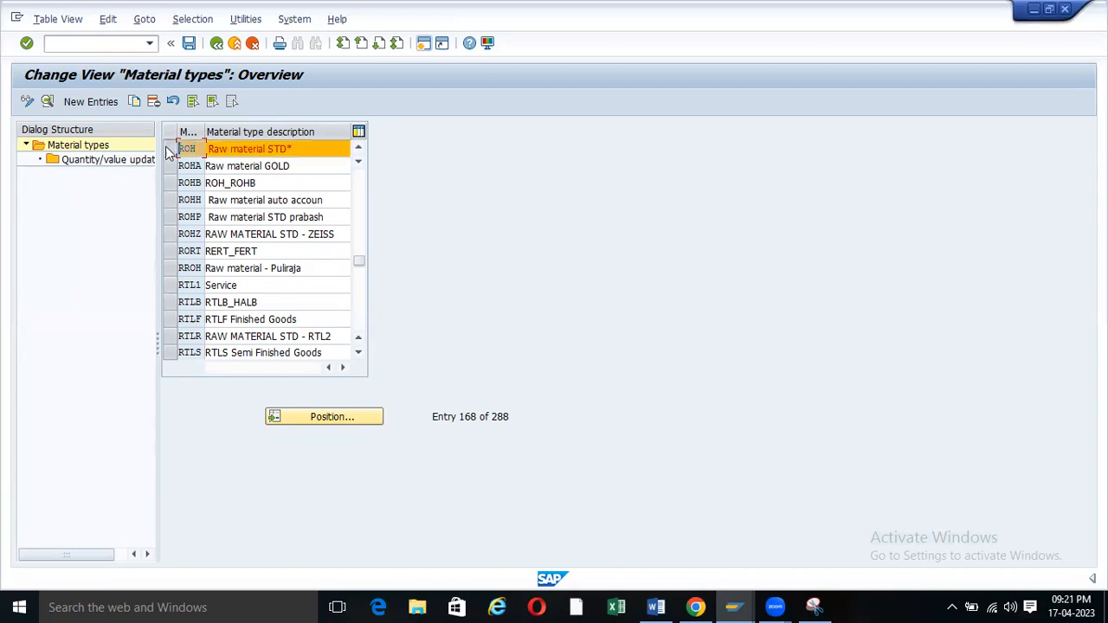
Copy ROH as a new material type with the key YROH.
left_click(134, 101)
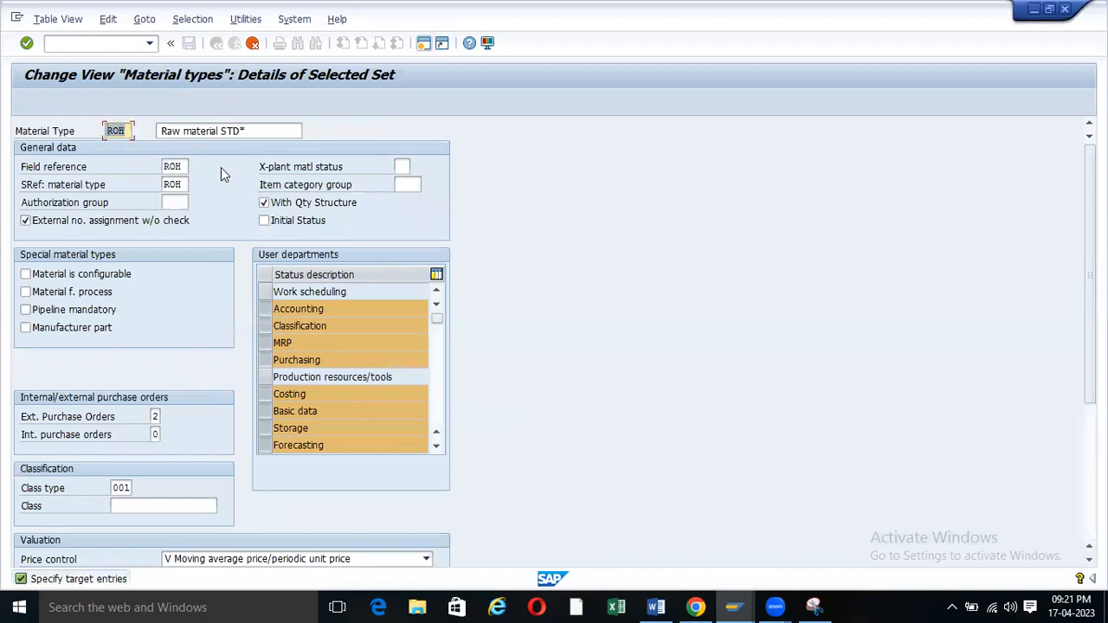
key("BackSpace")
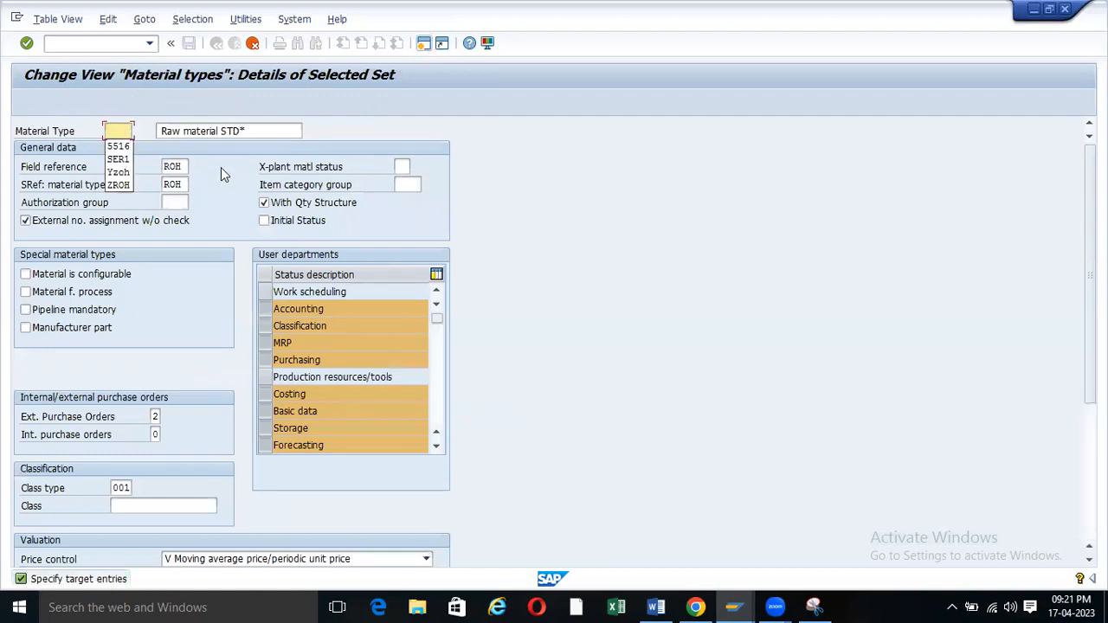
type("Y")
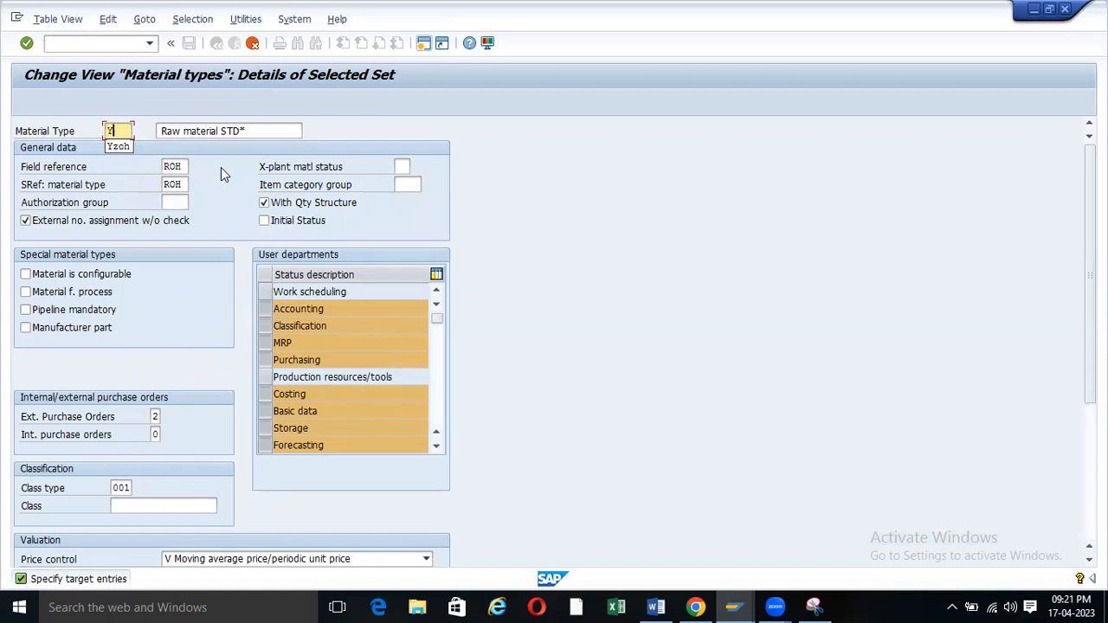
type("ROH")
Rewrite the description as 'Raw Material Std. forZOOF'.
left_click(273, 127)
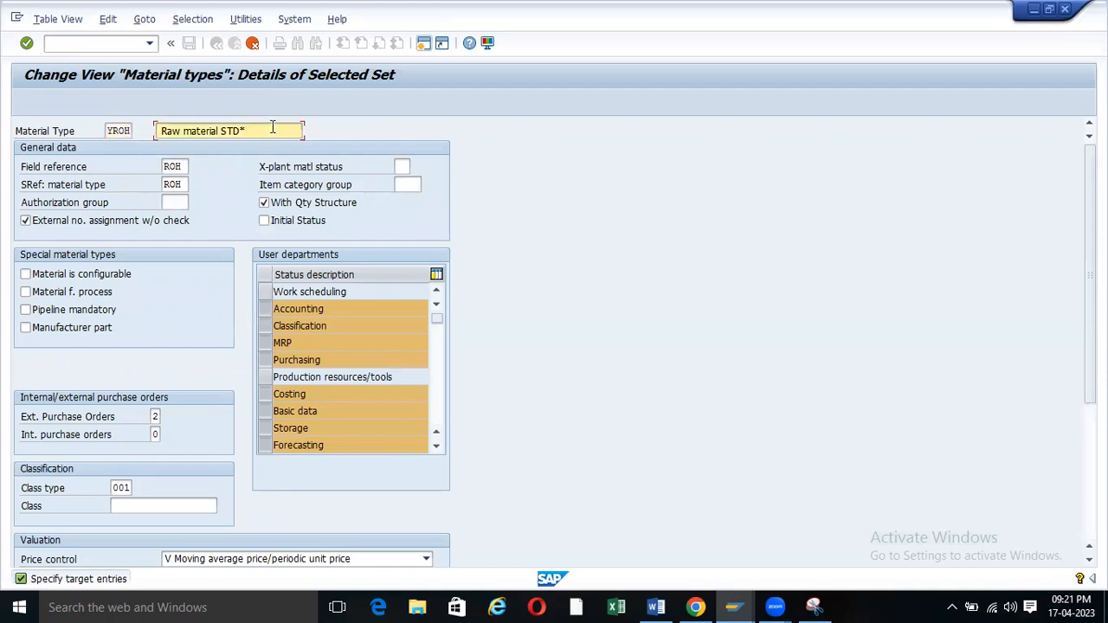
key("BackSpace")
key("BackSpace")
key("BackSpace")
key("BackSpace")
key("BackSpace")
key("BackSpace")
key("BackSpace")
key("BackSpace")
key("BackSpace")
key("BackSpace")
key("BackSpace")
key("BackSpace")
key("BackSpace")
key("BackSpace")
key("BackSpace")
key("BackSpace")
key("BackSpace")
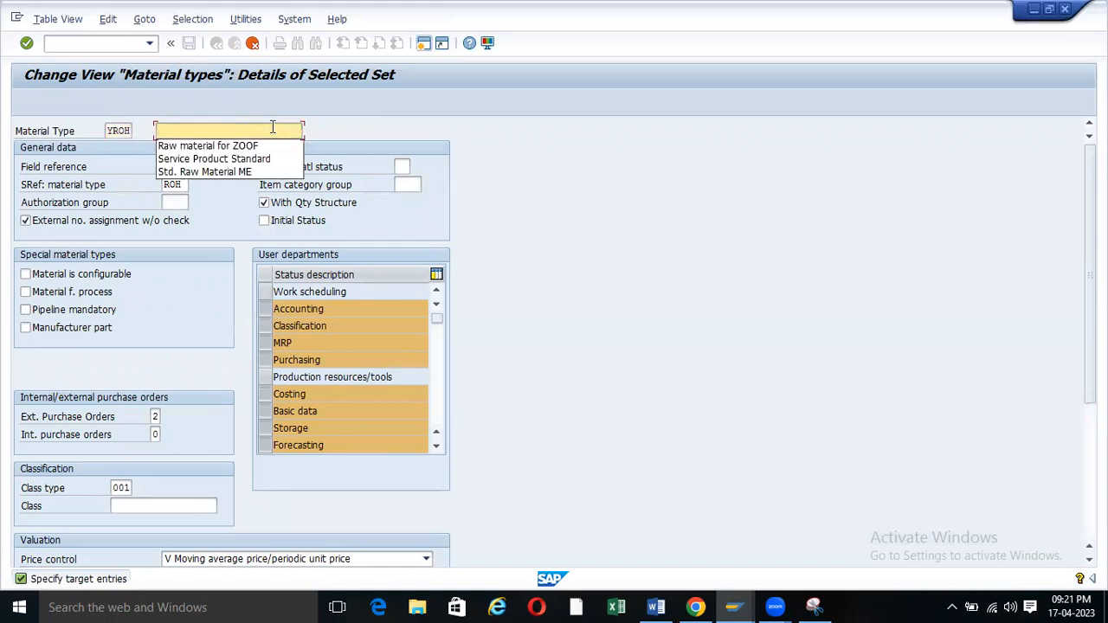
type("Ra")
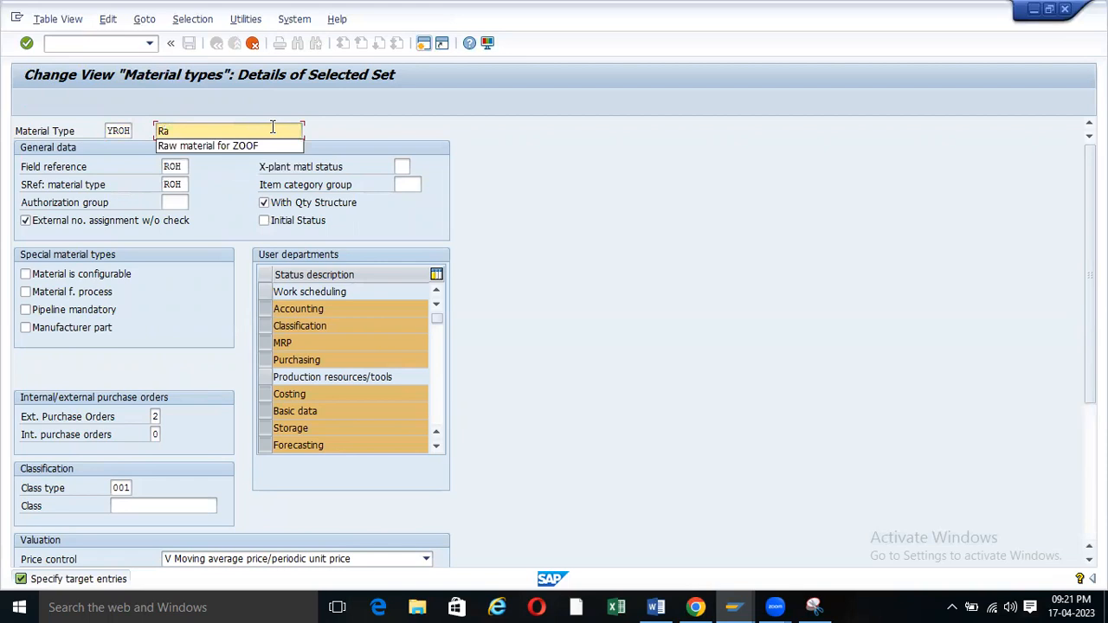
left_click(264, 148)
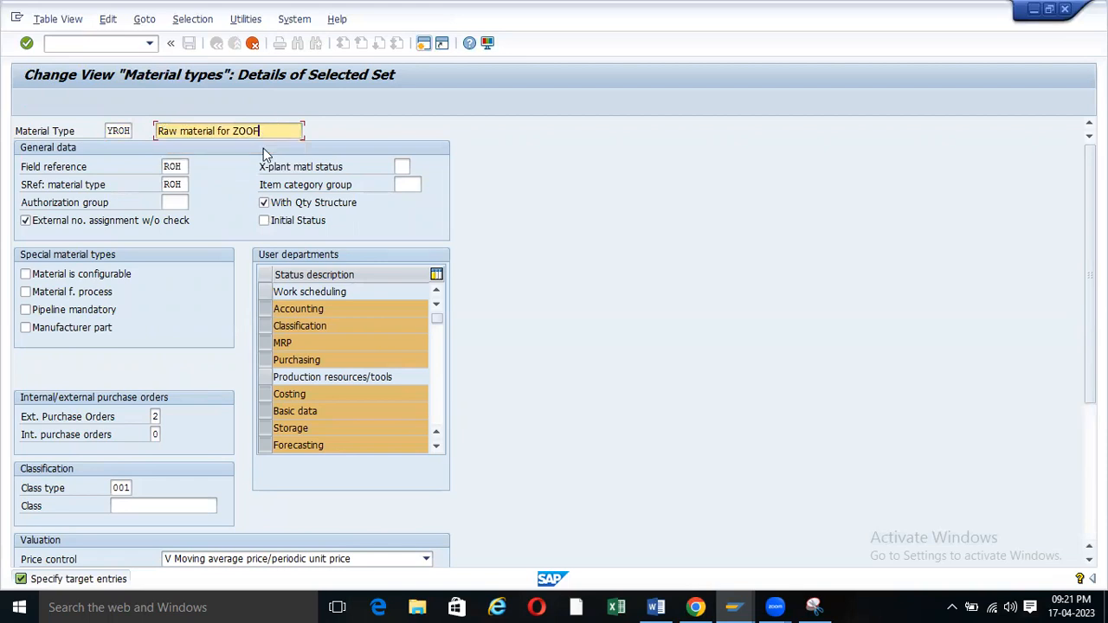
left_click(187, 131)
key("BackSpace")
type("Material   Sto")
type(".")
key("BackSpace")
key("BackSpace")
key("BackSpace")
key("BackSpace")
key("BackSpace")
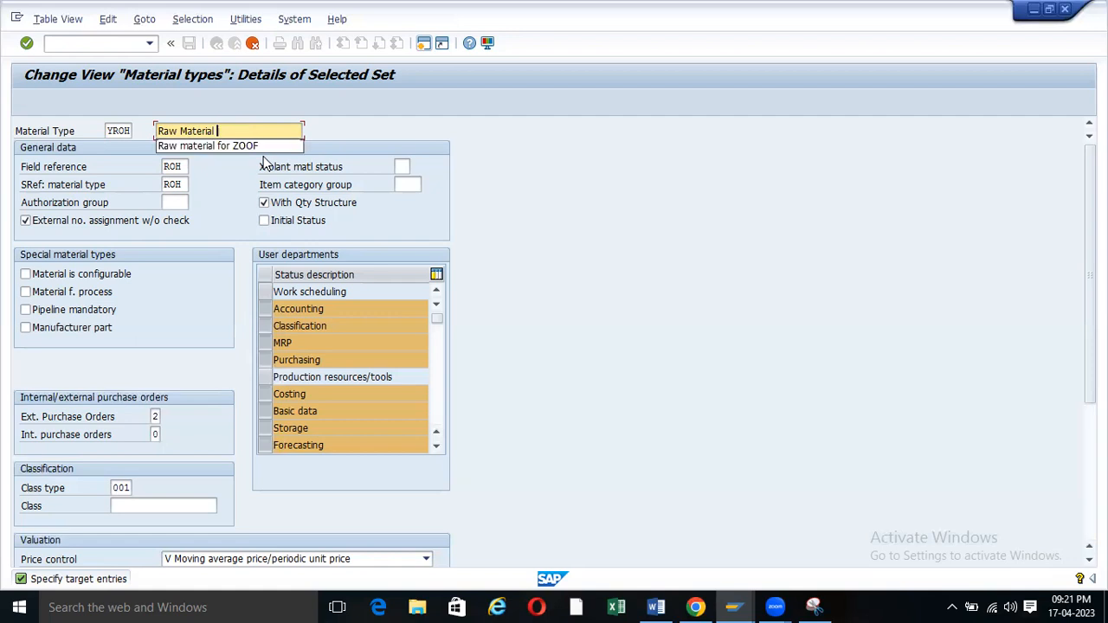
type("Std")
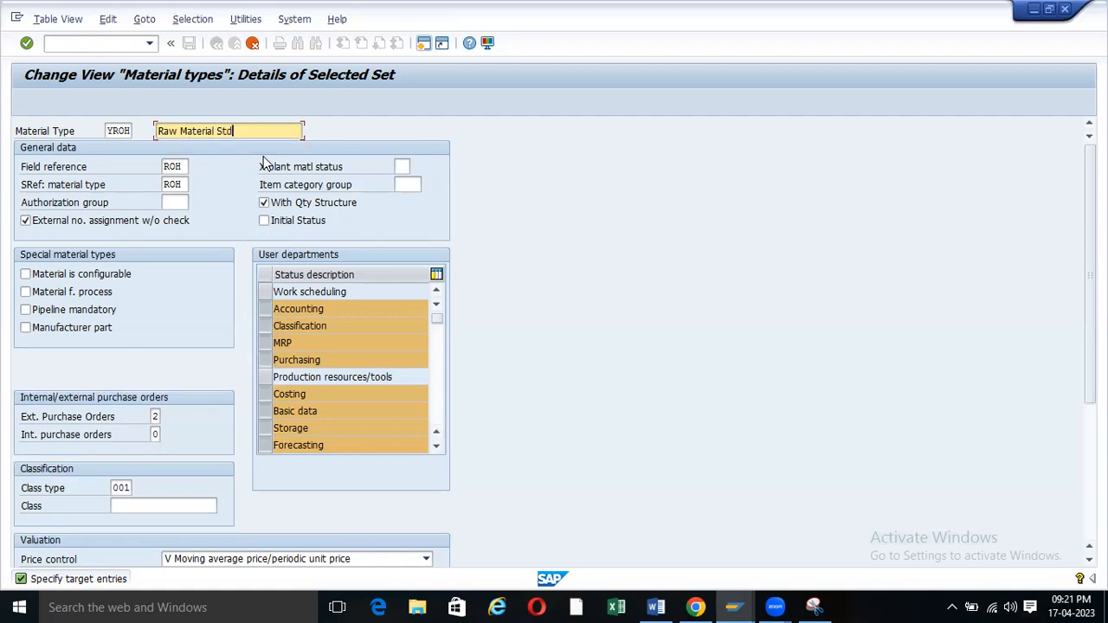
type(". for ZOO")
left_click(257, 132)
key("BackSpace")
left_click(292, 131)
type("f")
key("BackSpace")
type("F")
Change the material type key from YROH to ZR01 and continue to Quantity/value updating.
left_click(111, 130)
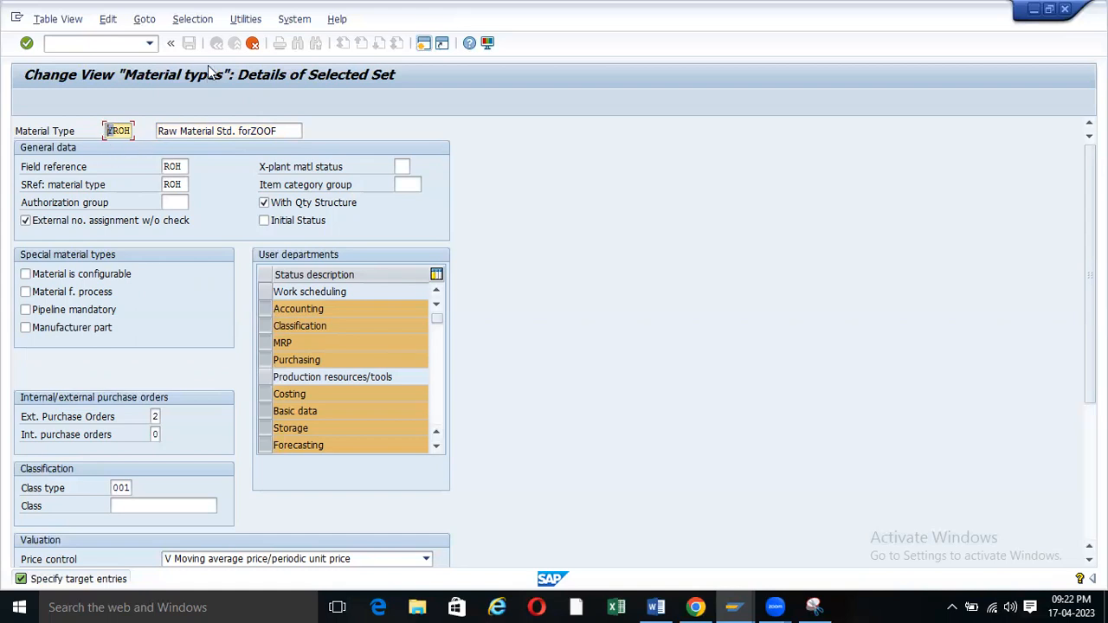
key("Return")
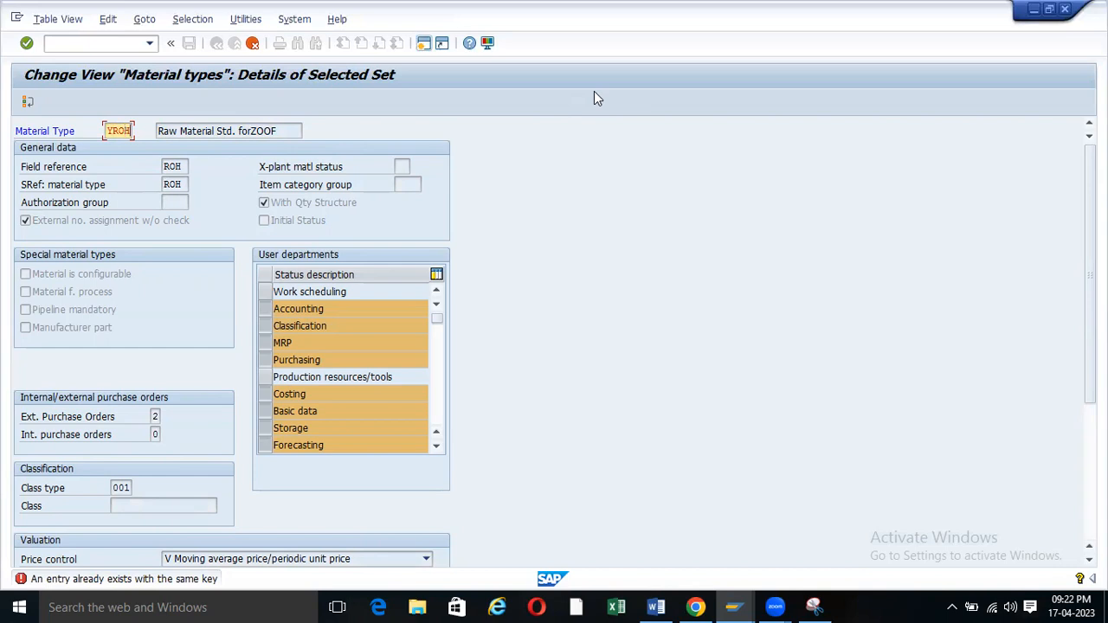
key("BackSpace")
key("BackSpace")
key("BackSpace")
key("BackSpace")
type("Z")
type("ROH")
key("Return")
key("Right")
key("Right")
key("Right")
key("Delete")
key("BackSpace")
type("01")
key("Return")
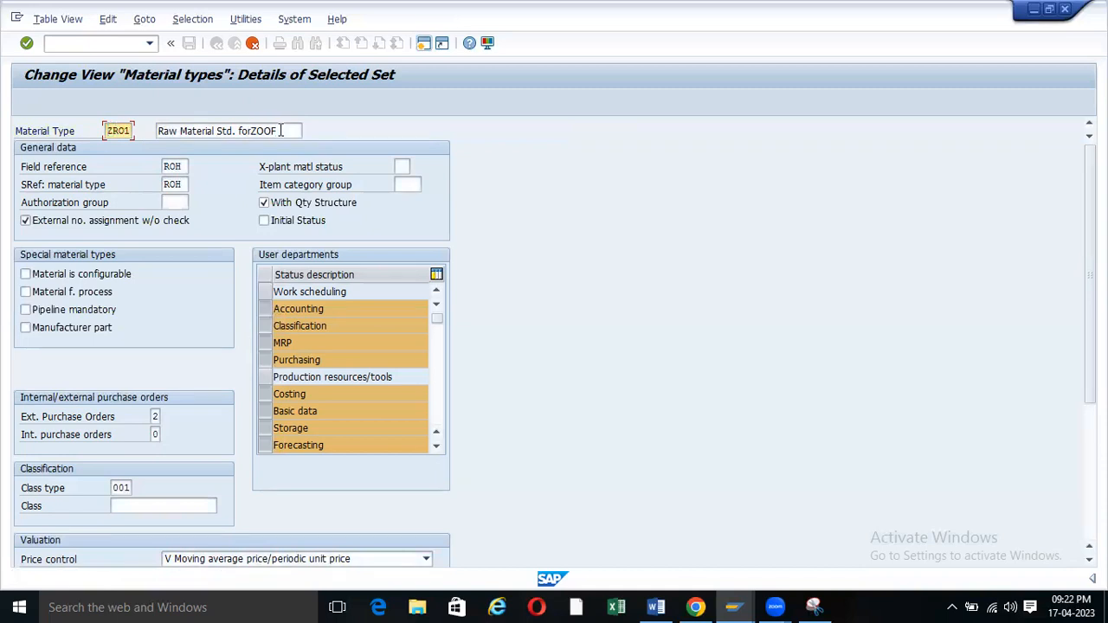
key("Return")
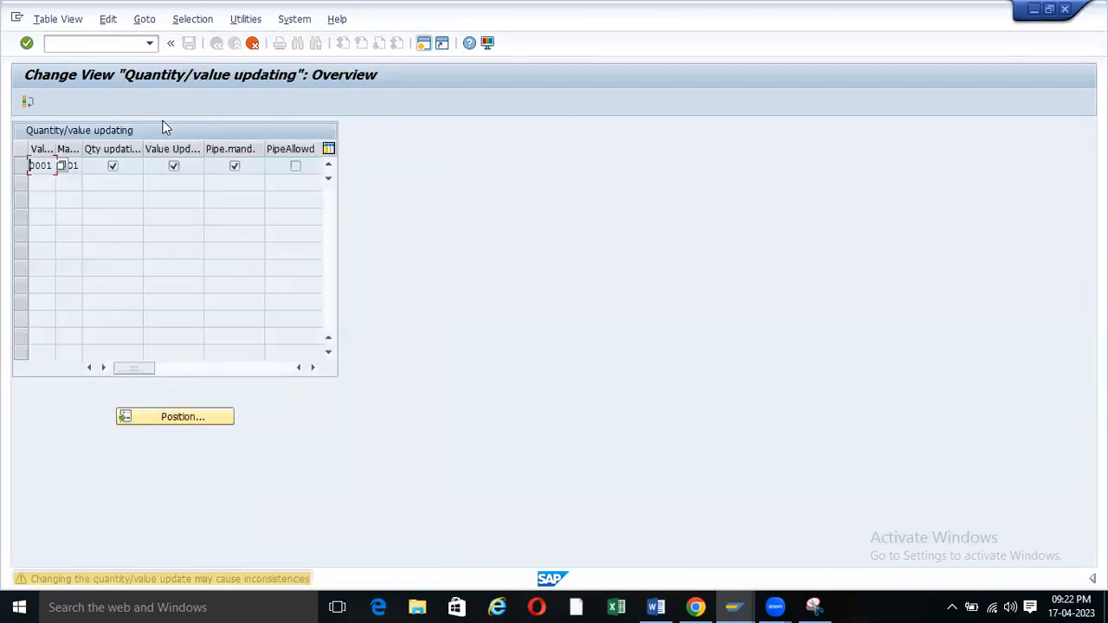
Copy all 661 dependent entries and acknowledge the information message.
key("Return")
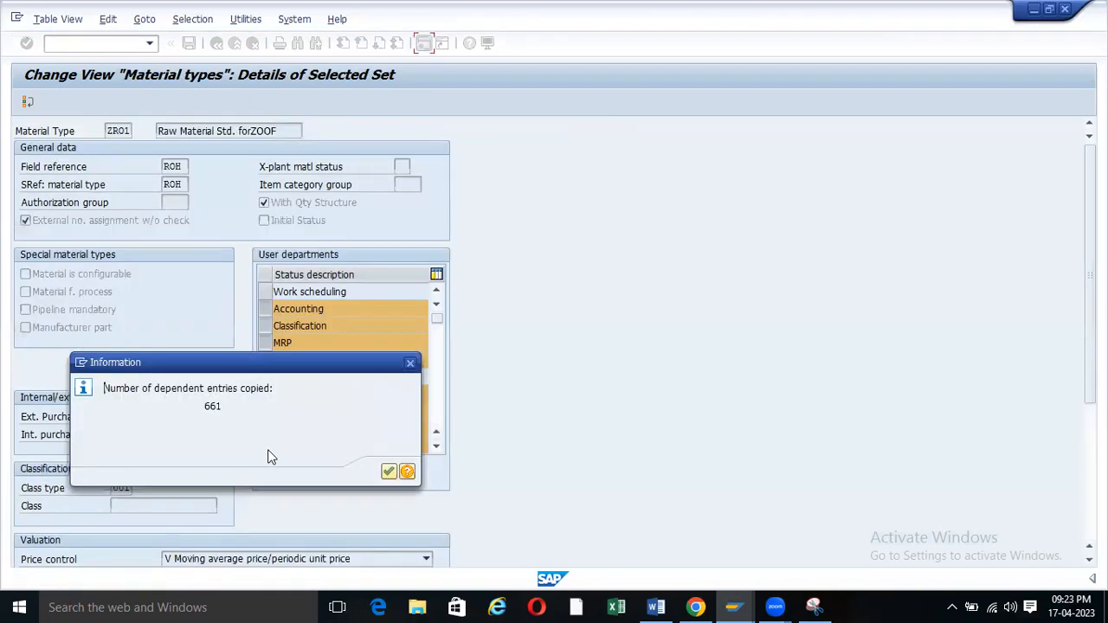
left_click_drag(191, 371, 515, 280)
left_click(398, 262)
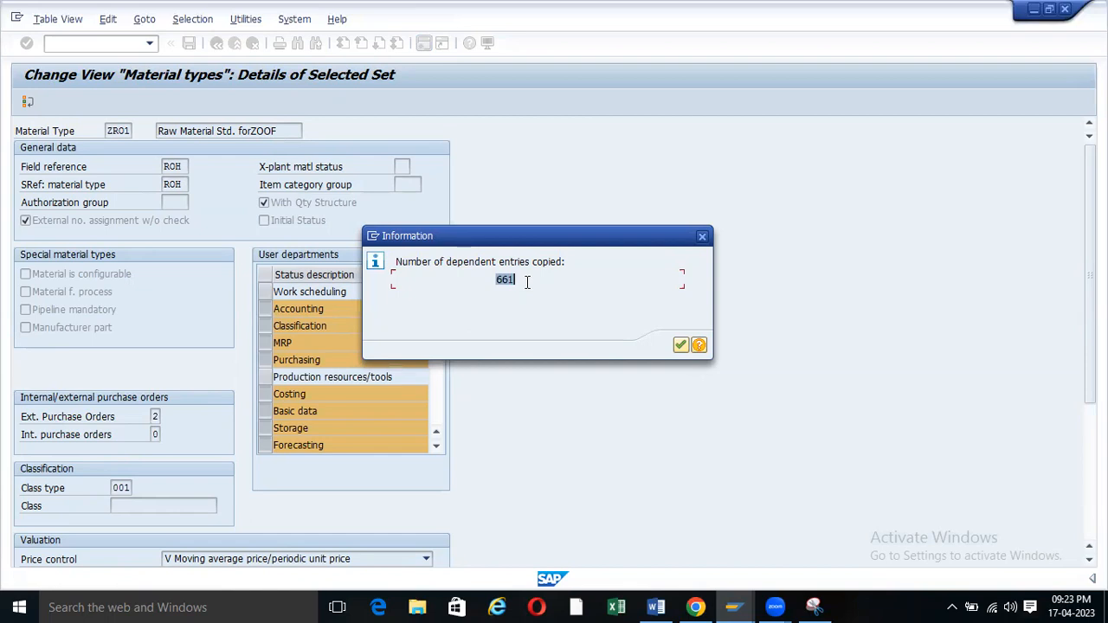
left_click(682, 345)
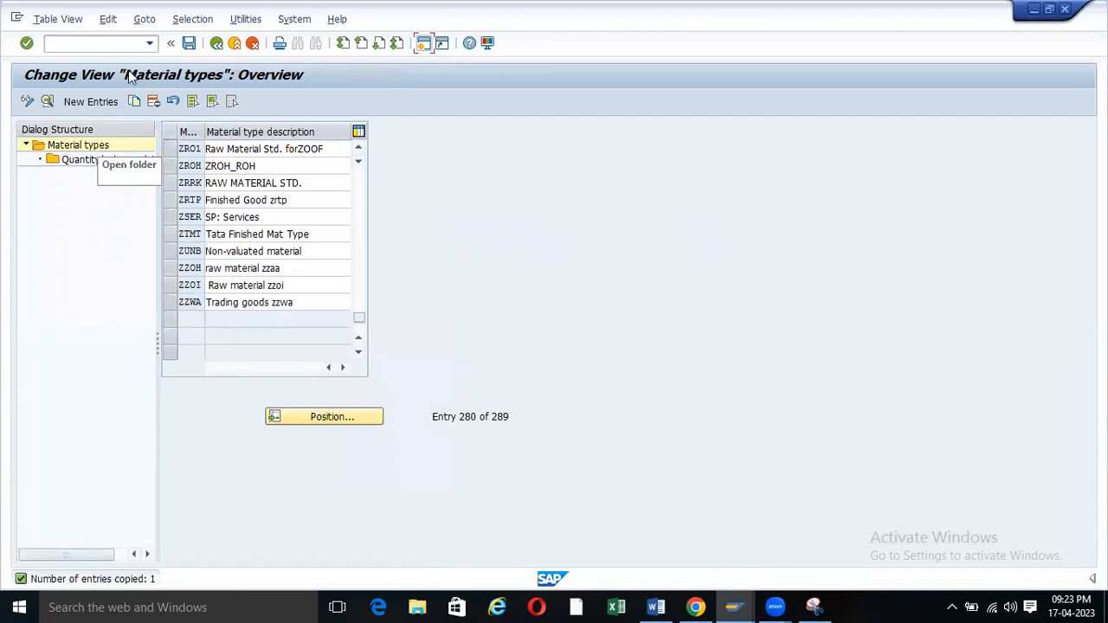
Save material type ZR01 under the customizing request.
left_click(188, 42)
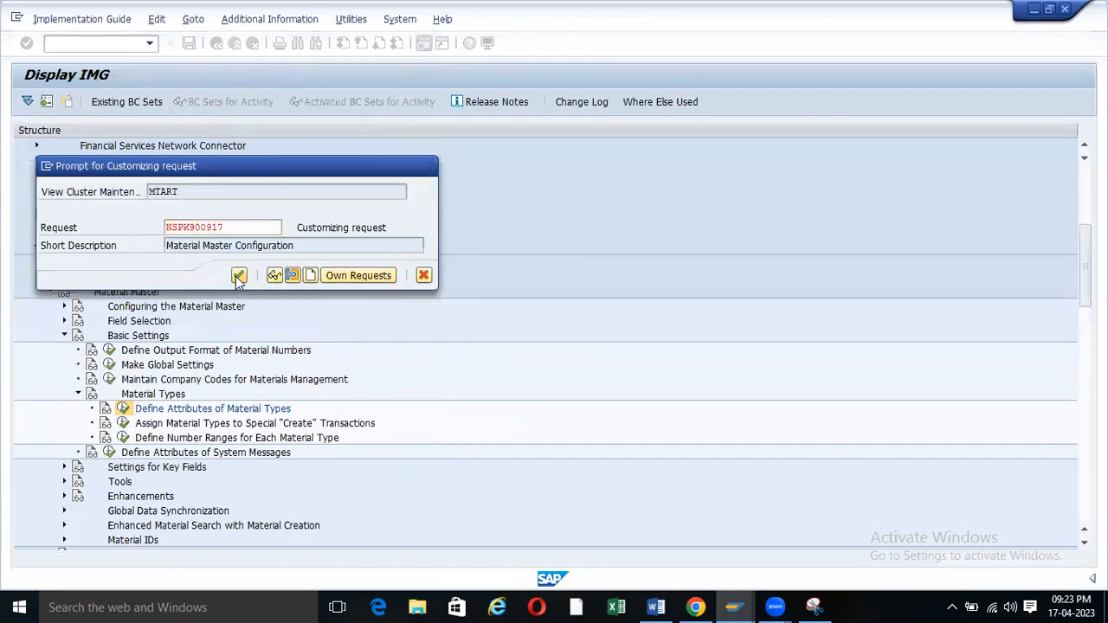
left_click(238, 276)
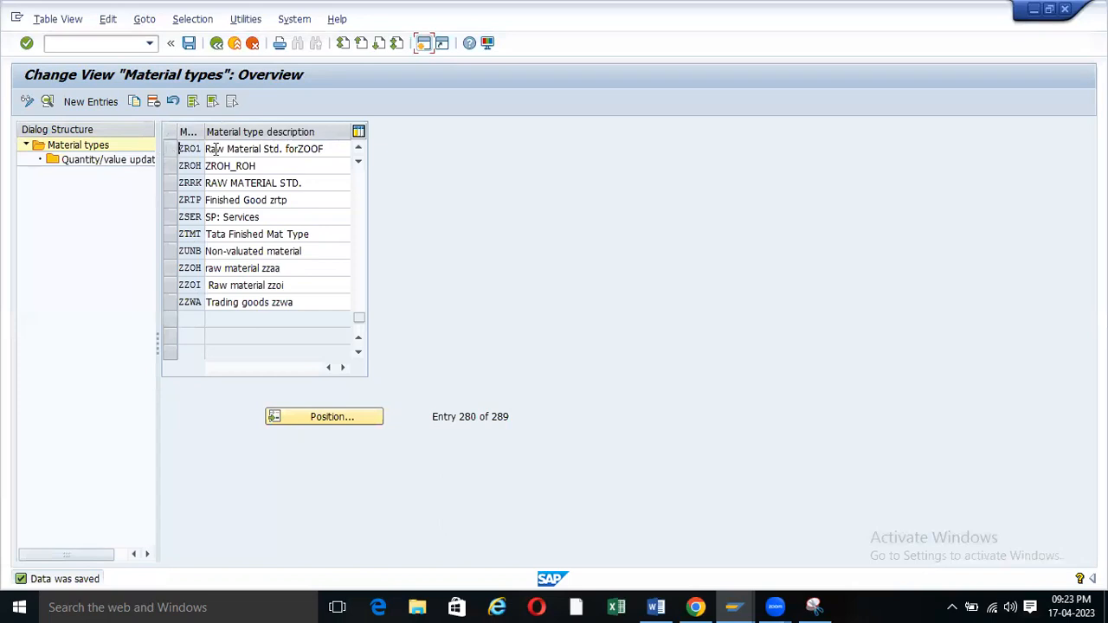
left_click(332, 148)
Exit the unfinished material in the Create Material window without saving.
left_click(732, 605)
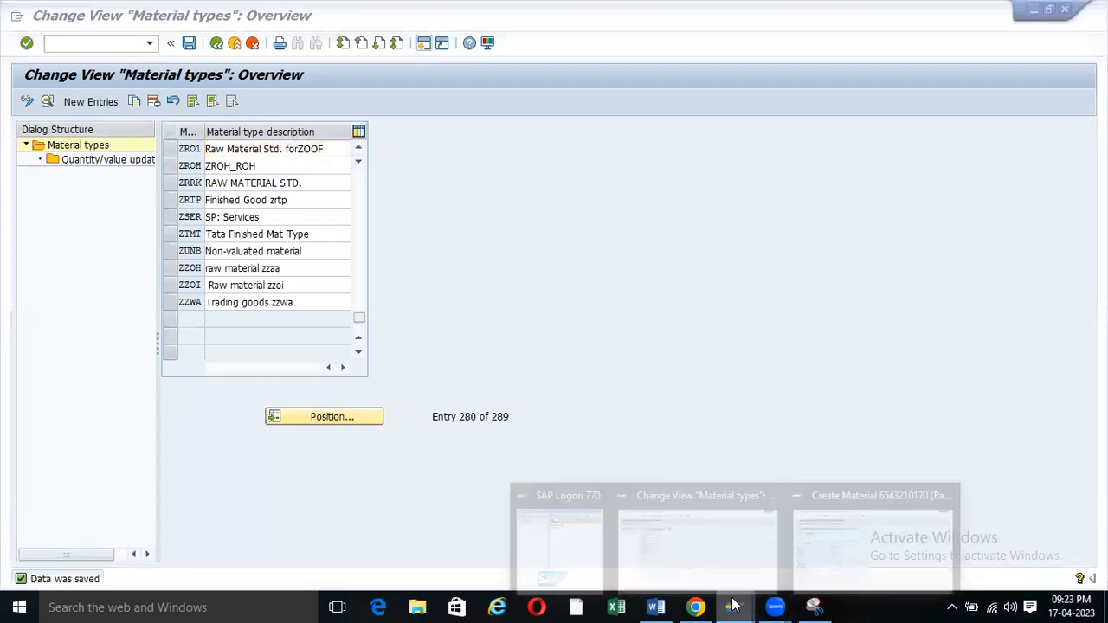
left_click(820, 514)
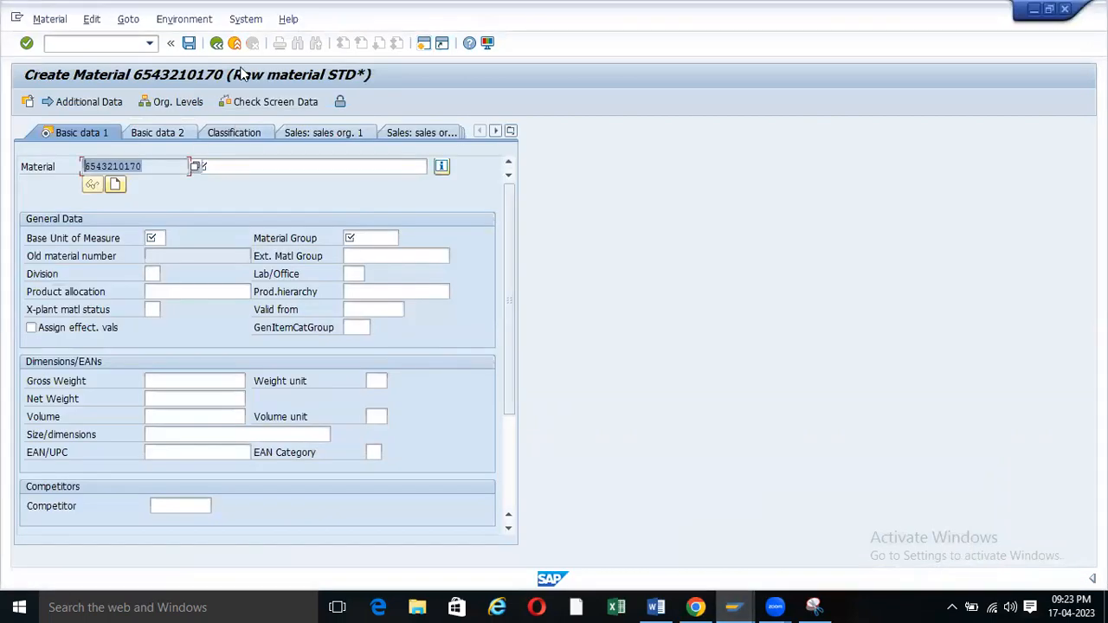
left_click(217, 44)
left_click(234, 43)
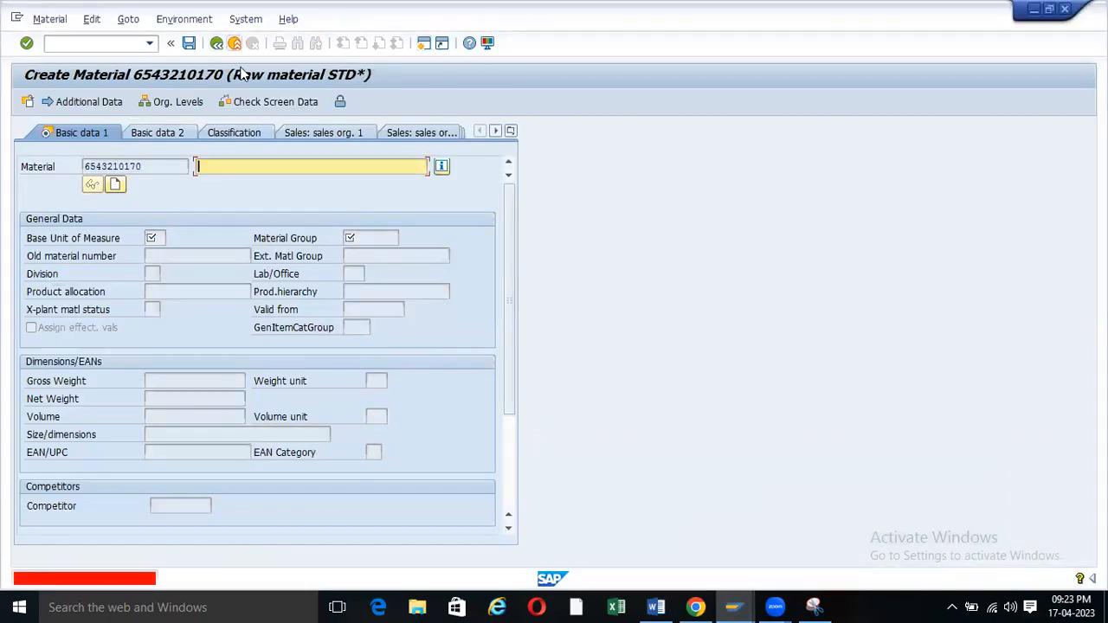
left_click(289, 335)
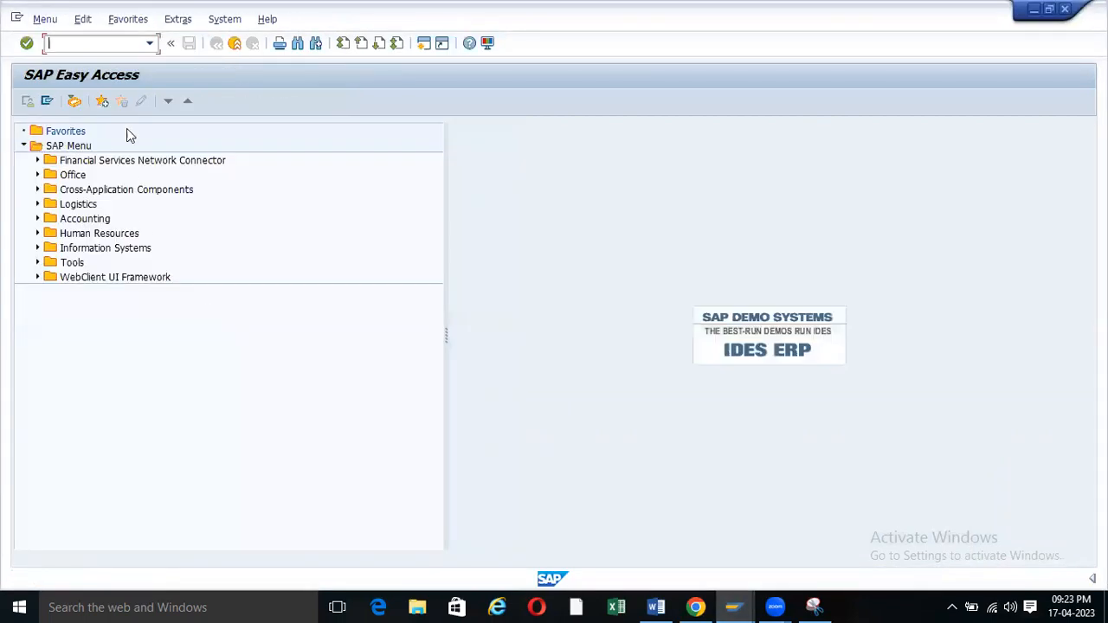
Start MM01 and choose industry sector Plant Engg & Cons.
type("mm01")
key("Return")
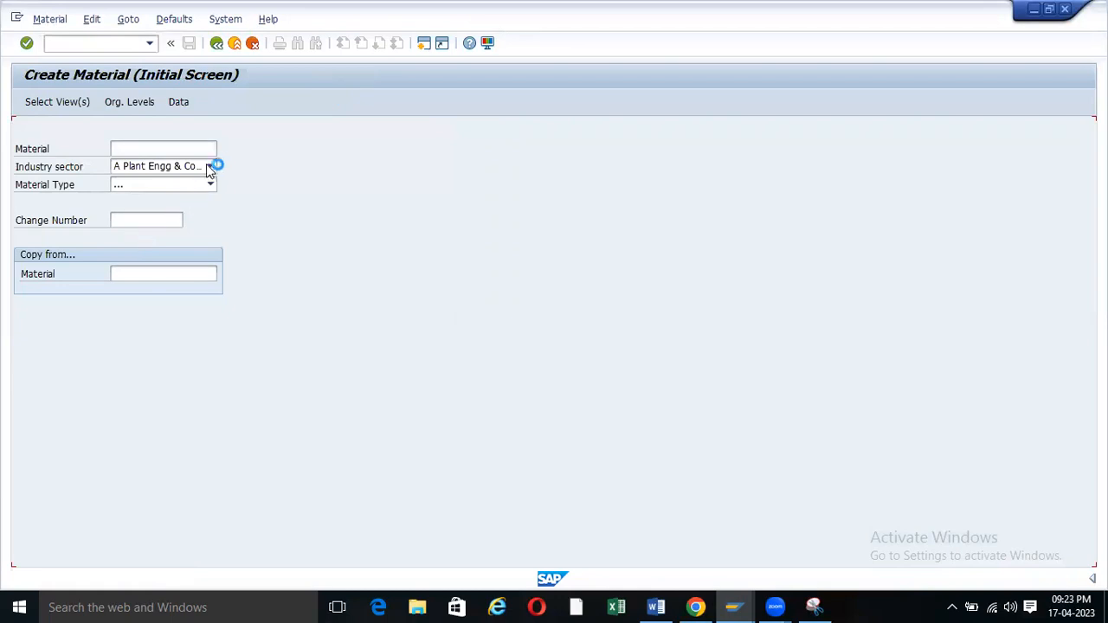
left_click(211, 166)
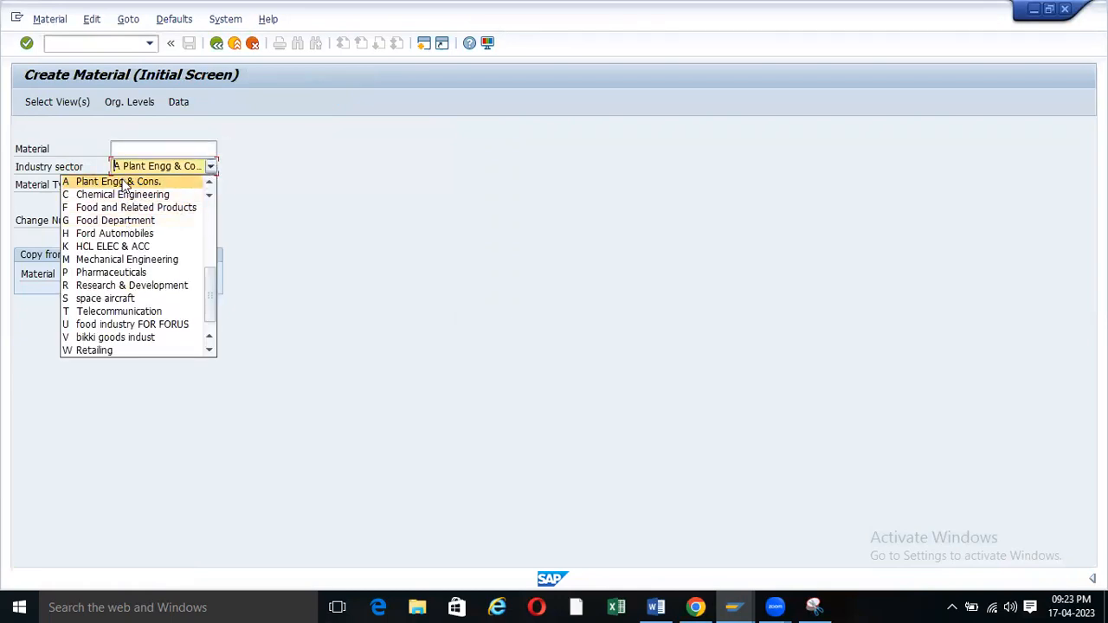
left_click(124, 182)
Pick ZR01 as the material type.
left_click(211, 185)
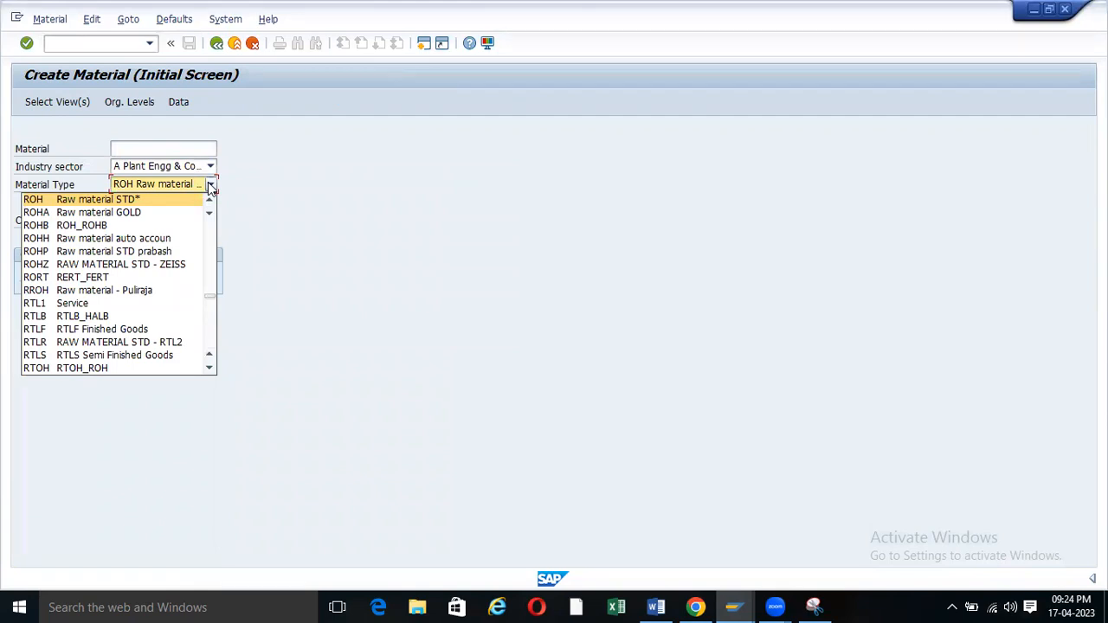
key("z")
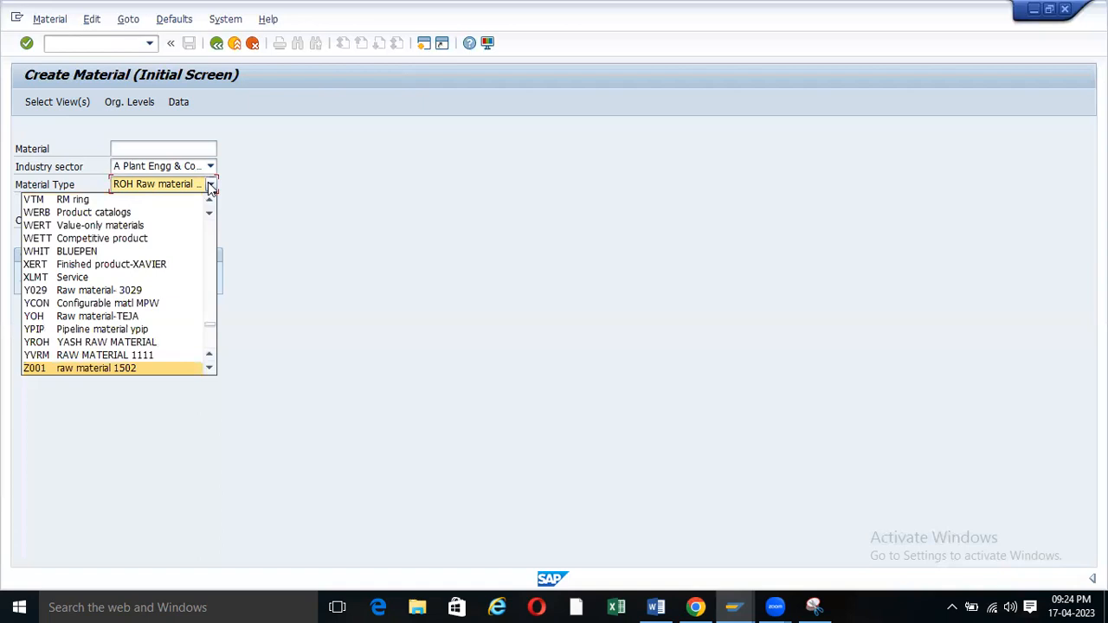
key("r")
key("o")
key("Home")
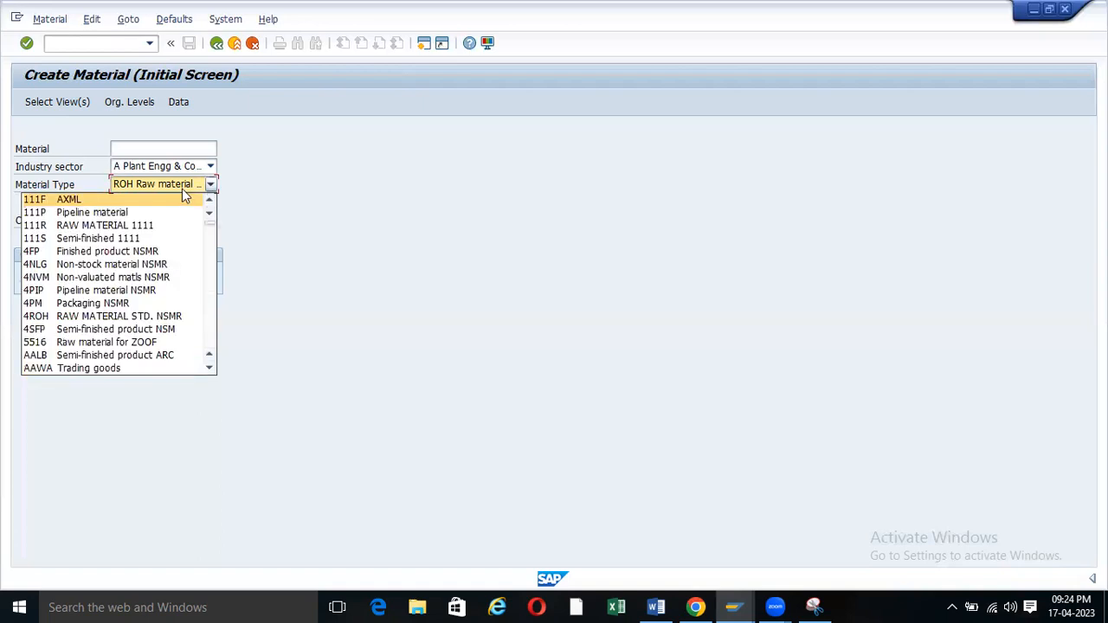
key("End")
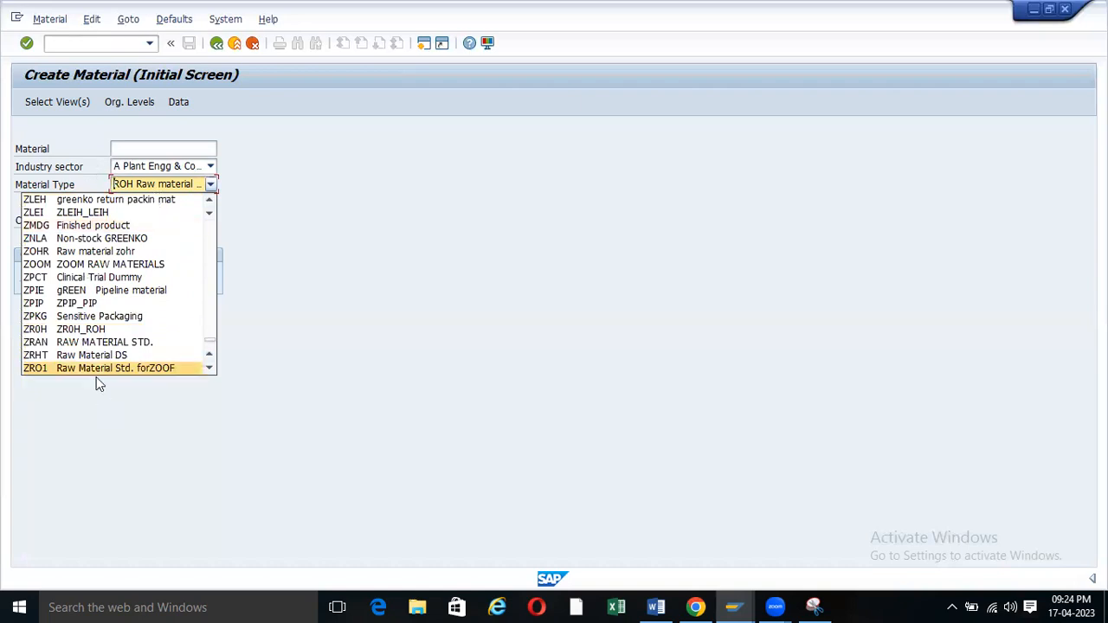
left_click(98, 370)
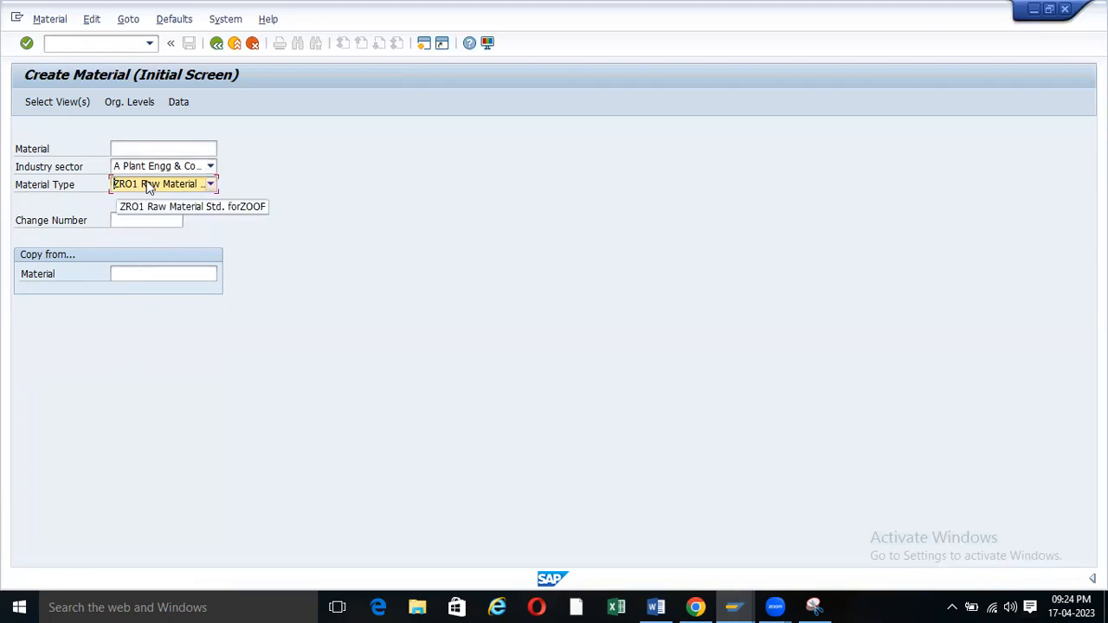
left_click(211, 185)
left_click(129, 238)
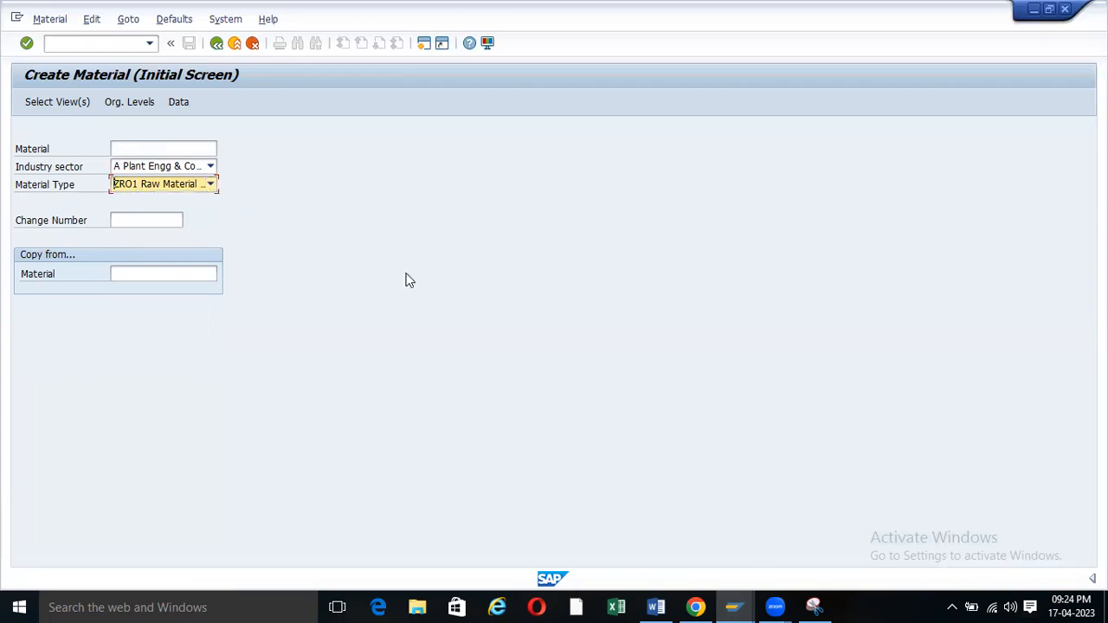
Switch back to the Change View Material types overview window.
mouse_move(696, 606)
mouse_move(734, 606)
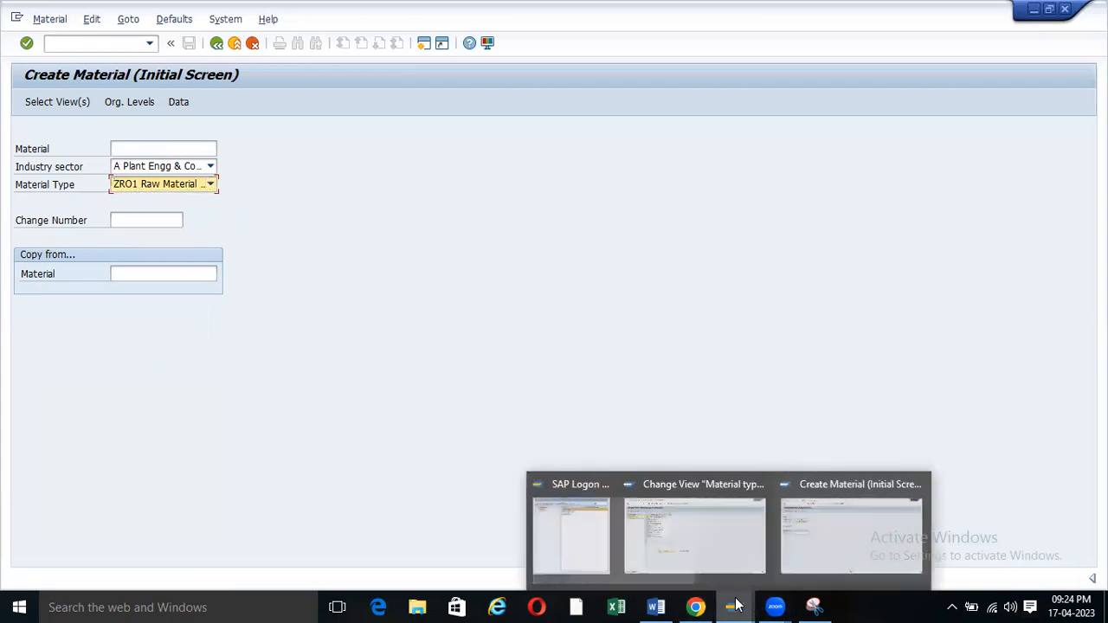
left_click(719, 538)
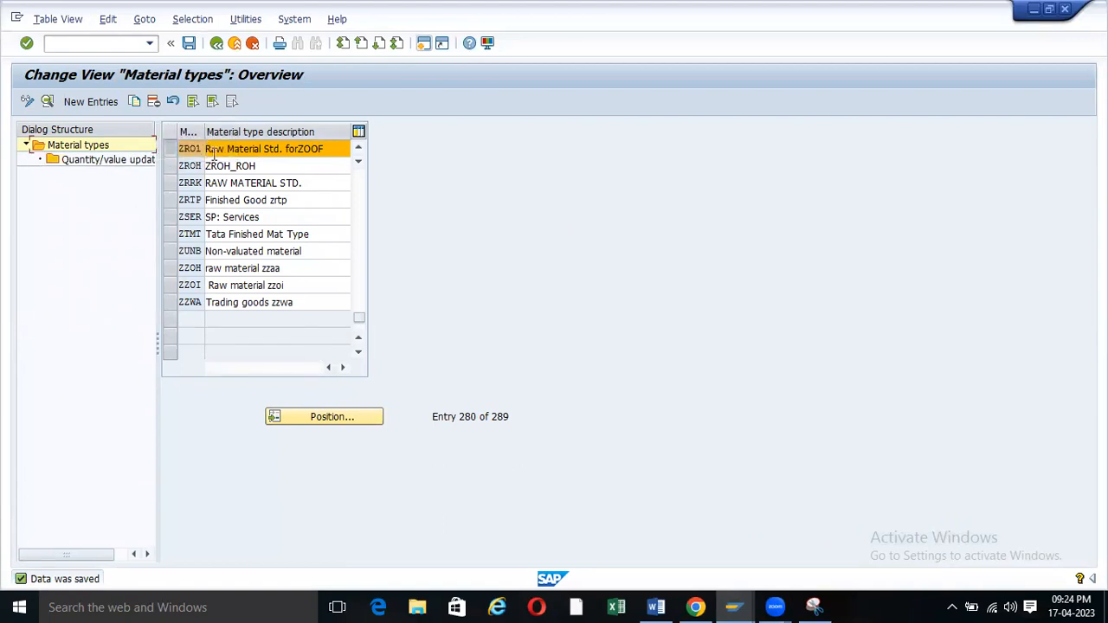
Position the list at ZRO1, select it, and open its Quantity/value updating entries.
left_click(347, 419)
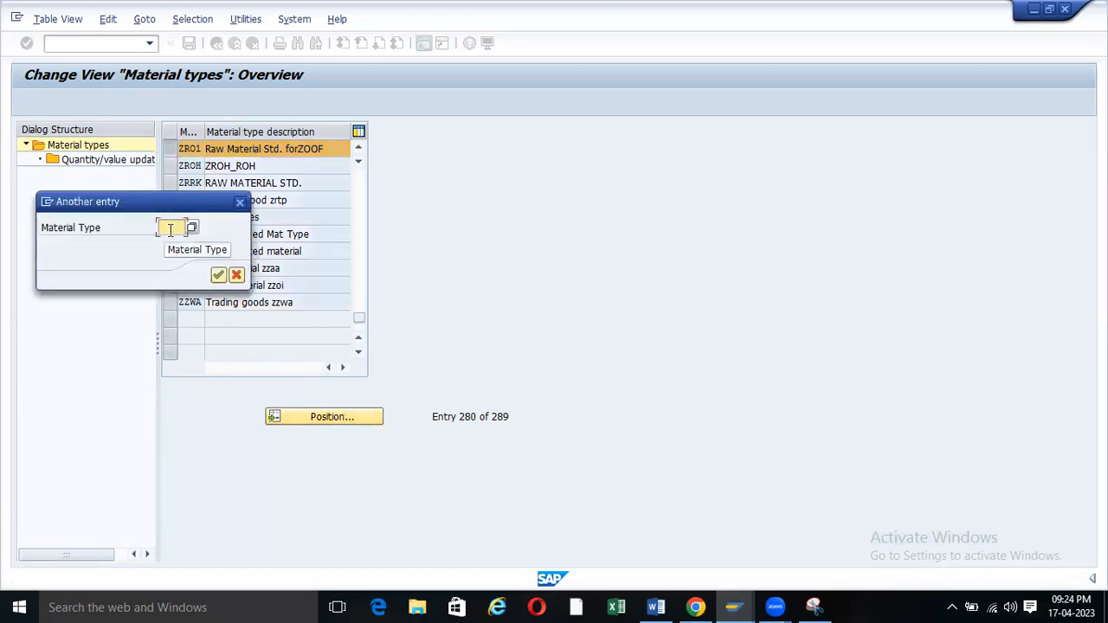
type("zro1")
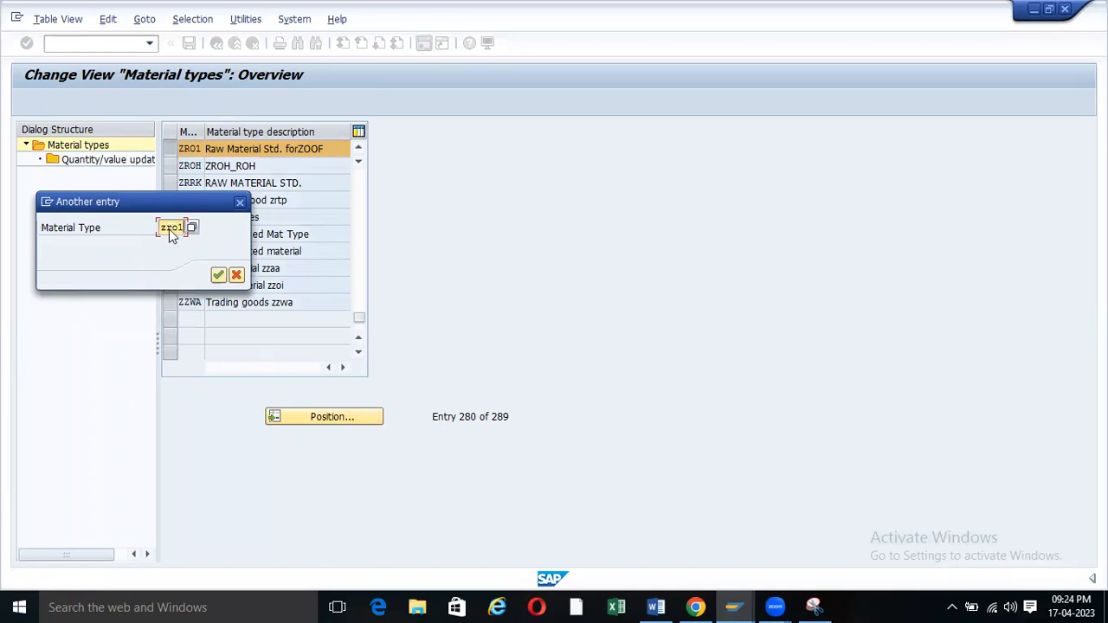
key("Return")
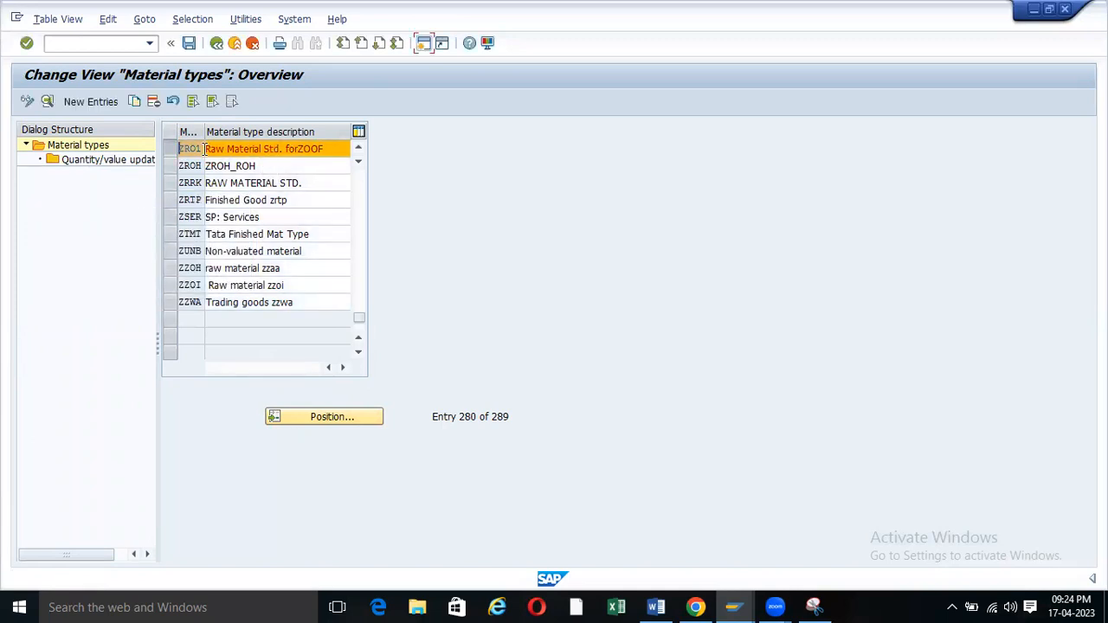
left_click(174, 149)
left_click(173, 149)
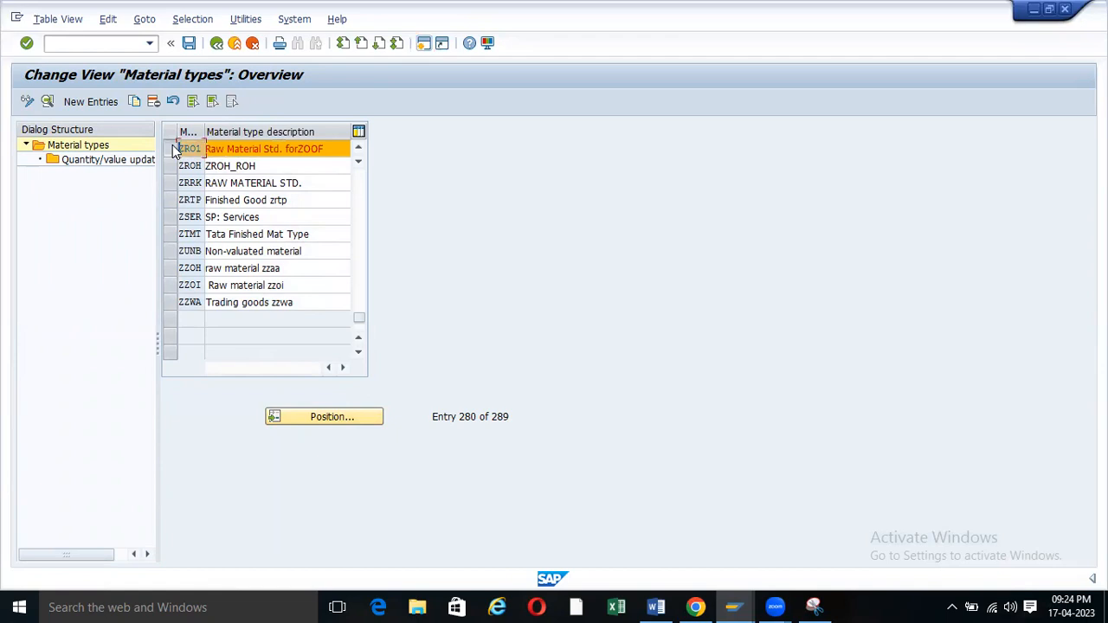
double_click(95, 164)
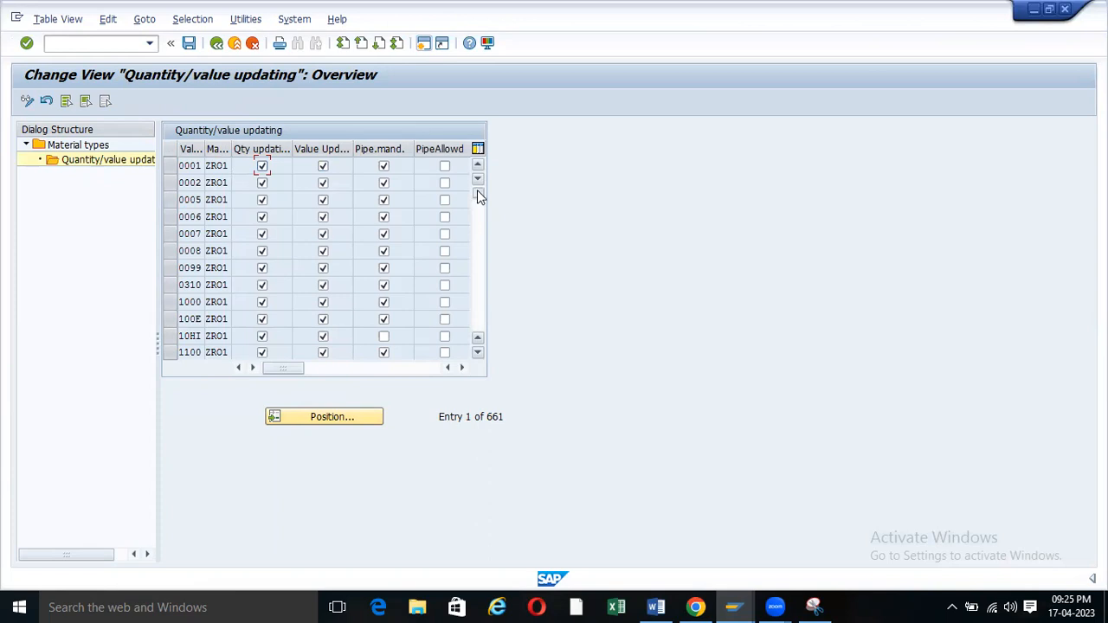
Jump the quantity/value table to valuation area ZOOF with material type ZR01.
left_click_drag(479, 195, 476, 337)
left_click_drag(474, 215, 463, 208)
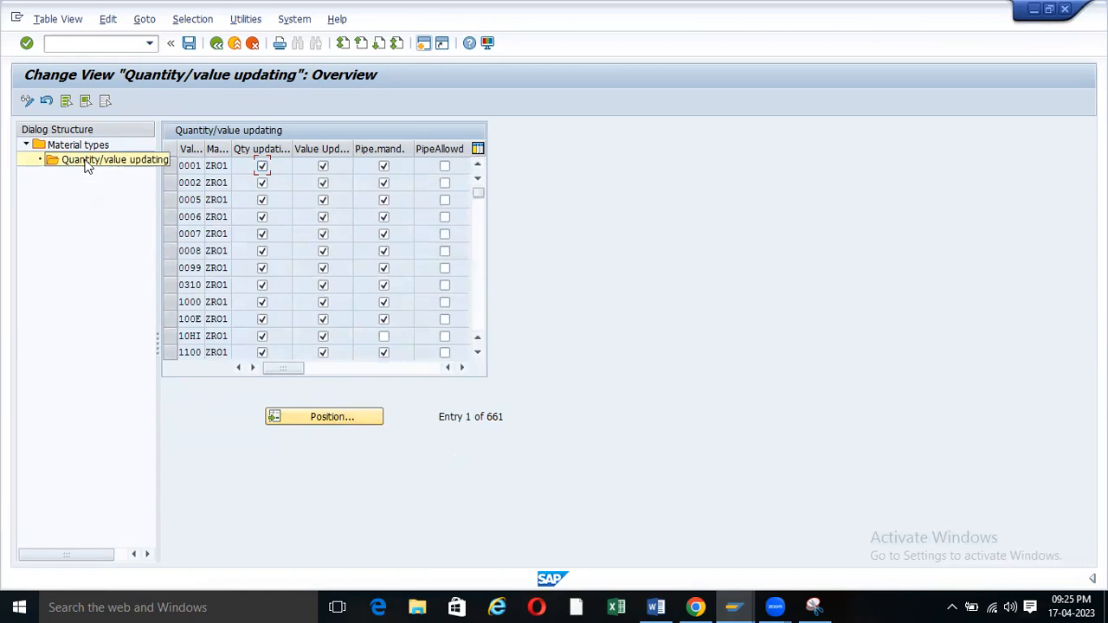
left_click(327, 416)
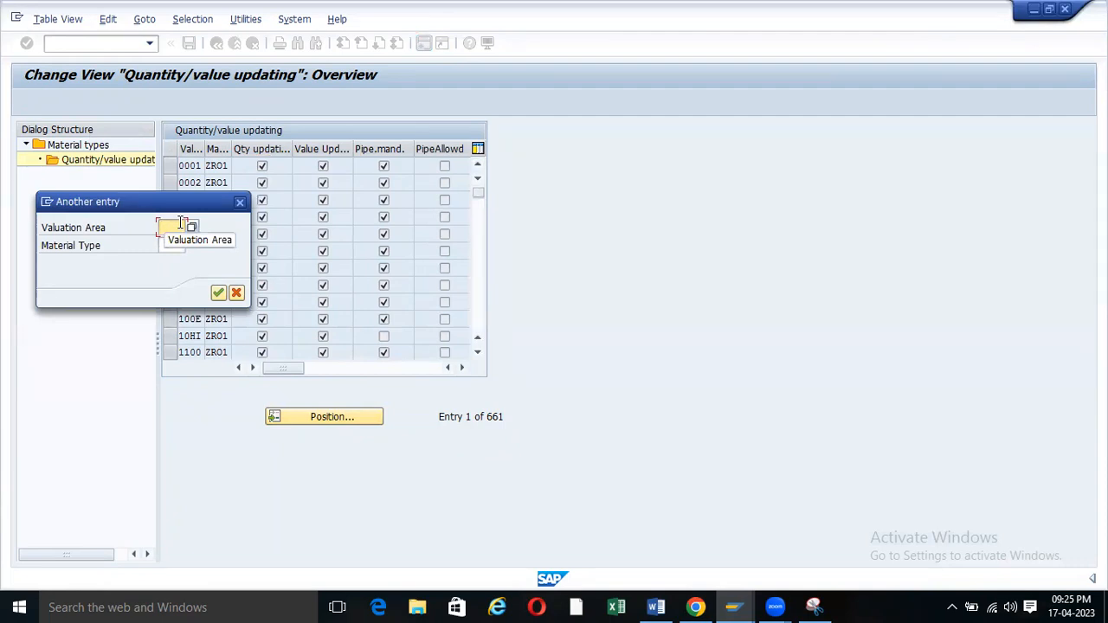
type("zoom")
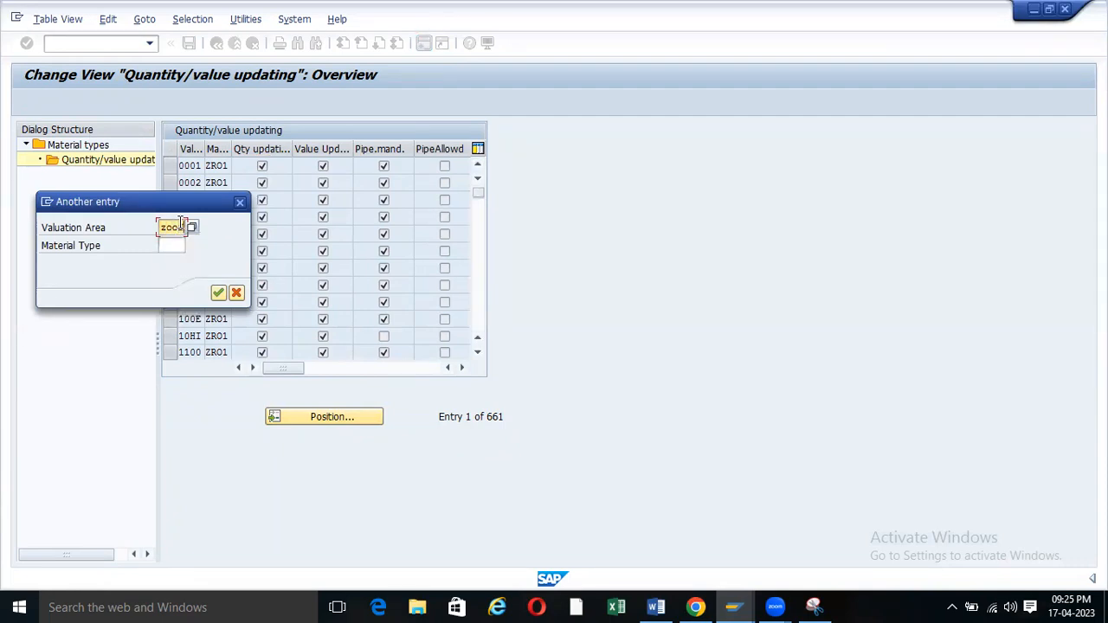
left_click(168, 246)
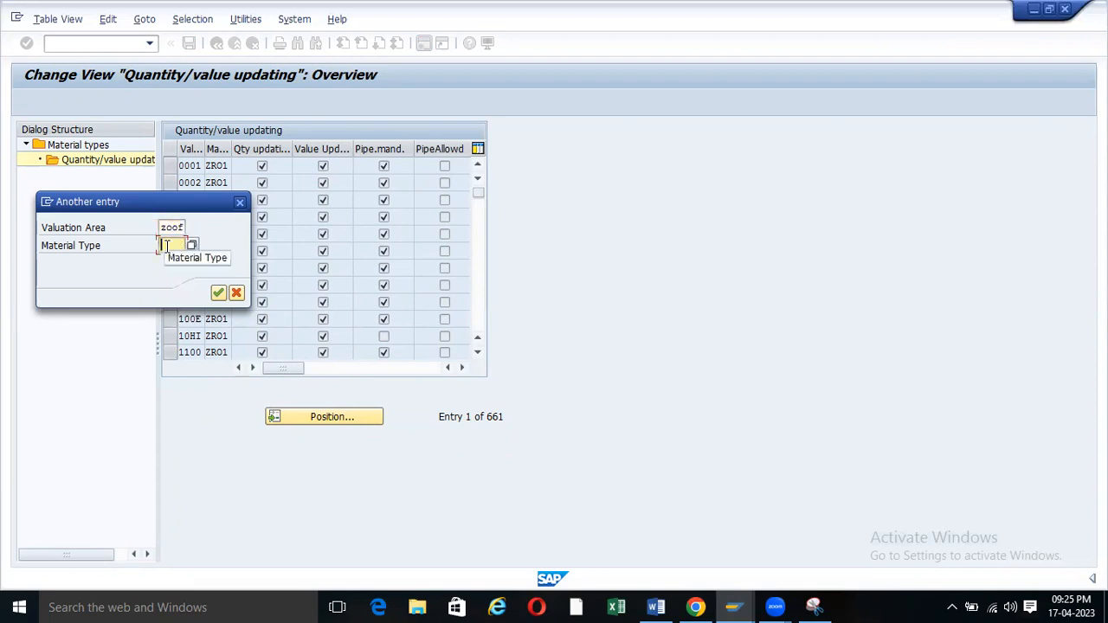
type("zro1")
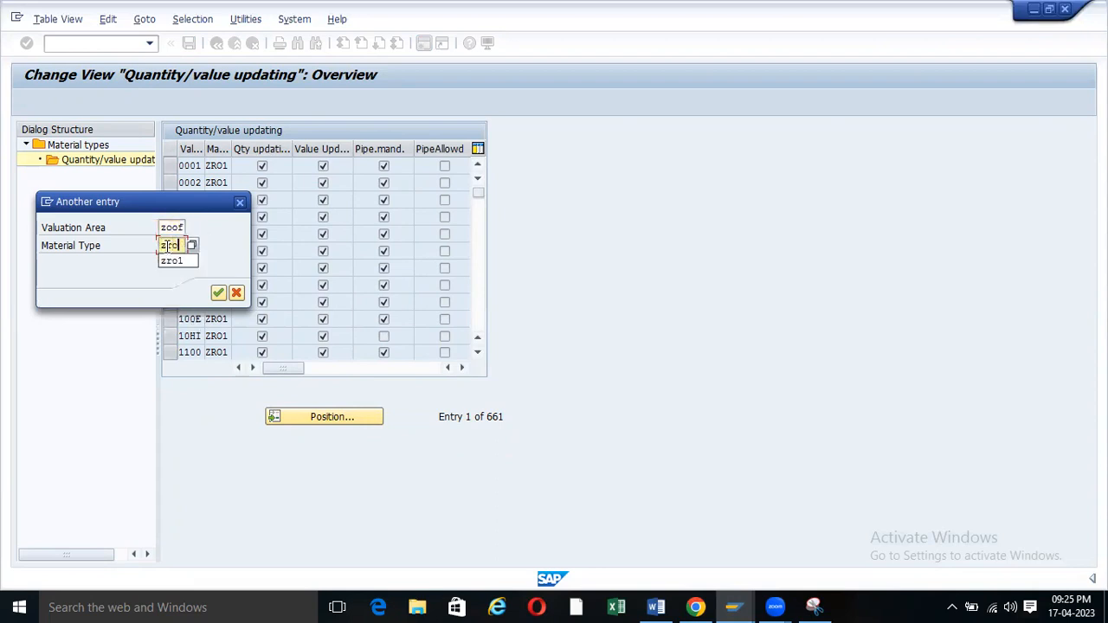
key("Return")
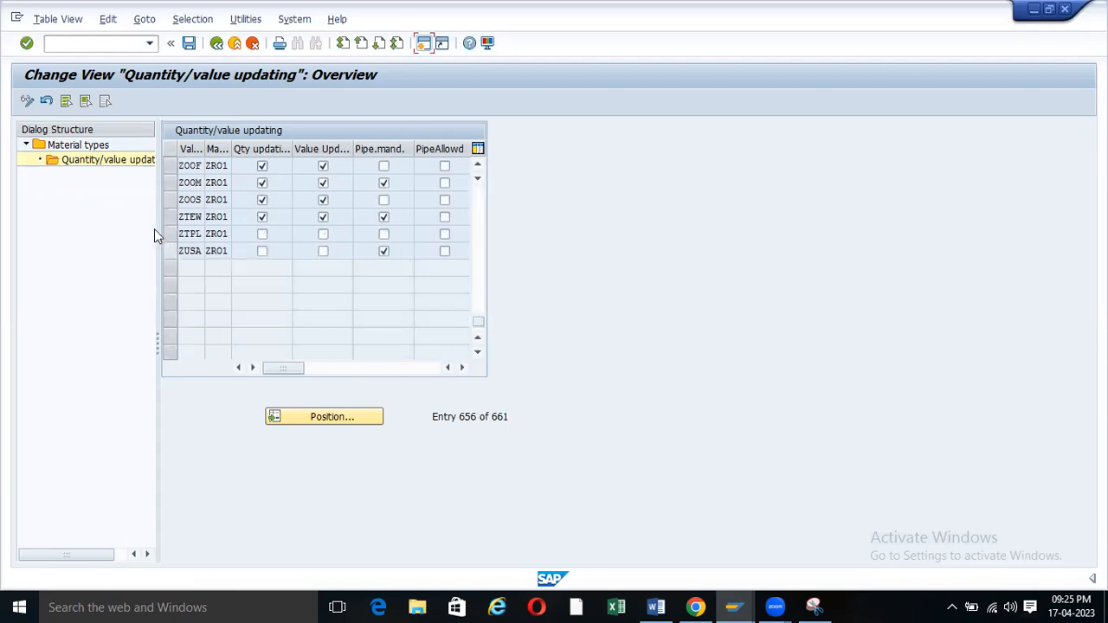
Verify ZOOF's quantity and value updating ticks, save, and return to Material types overview.
left_click(264, 167)
left_click(263, 165)
left_click_drag(293, 148, 393, 146)
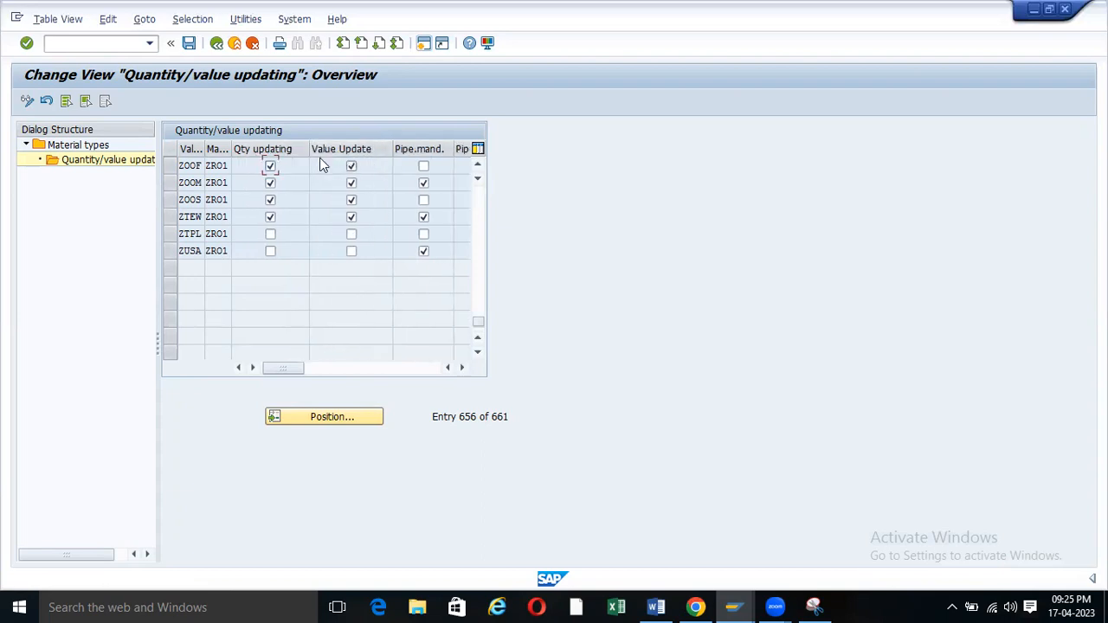
left_click_drag(229, 141, 274, 144)
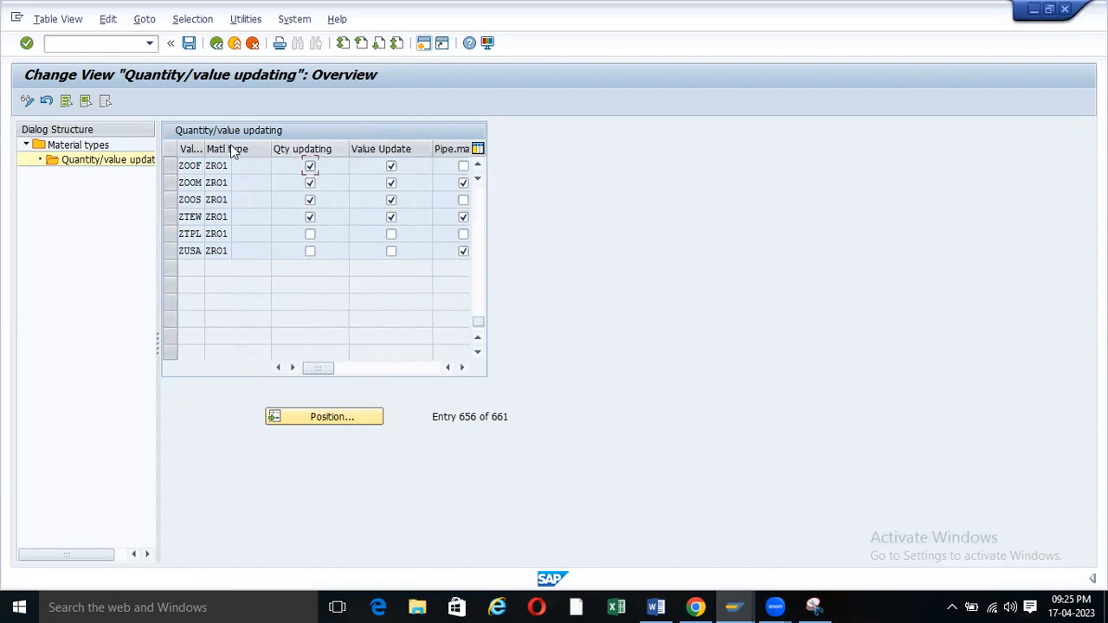
left_click_drag(206, 143, 239, 146)
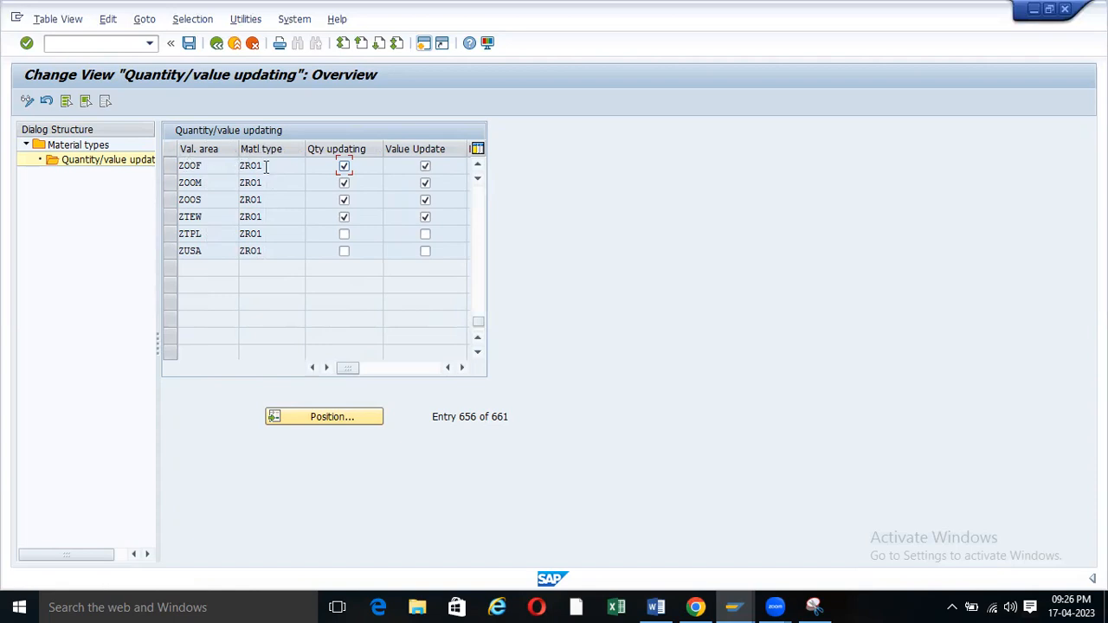
left_click_drag(263, 166, 229, 167)
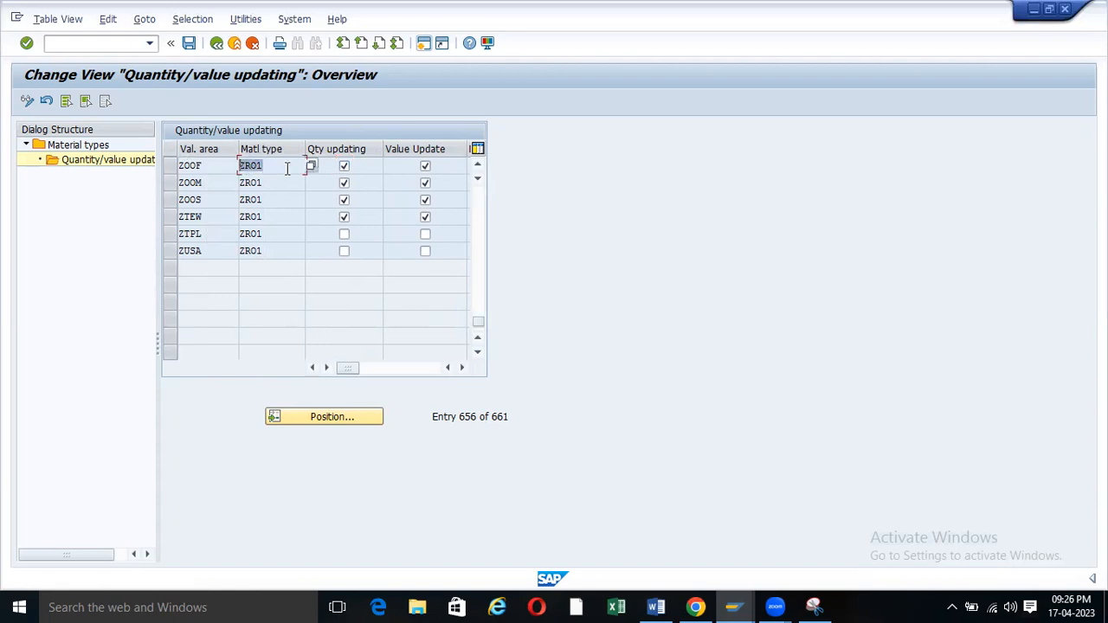
left_click(344, 166)
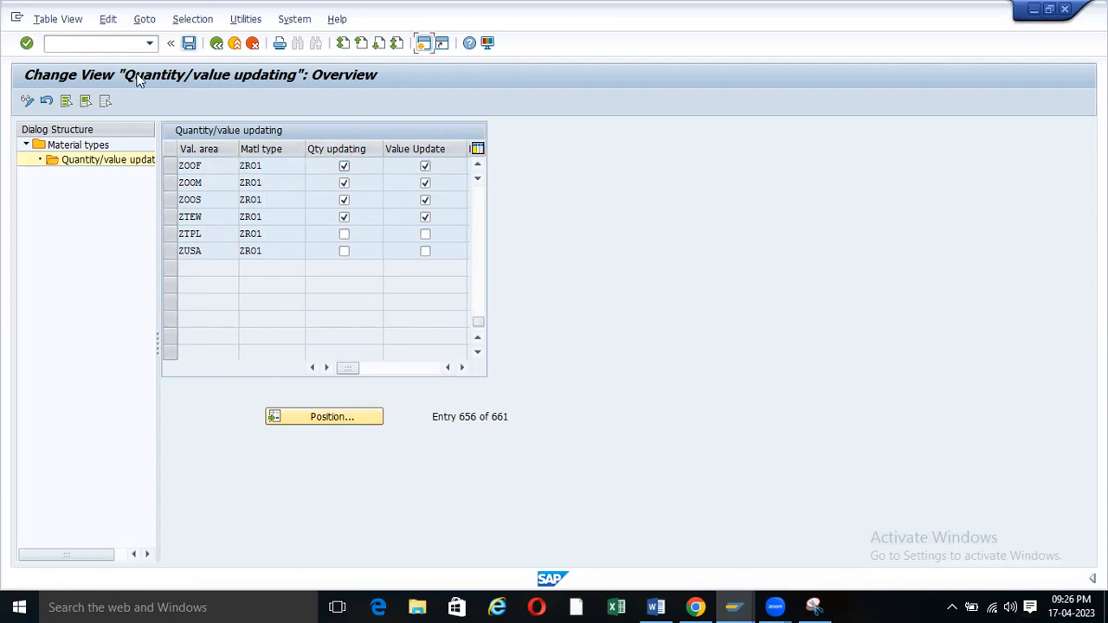
left_click(189, 43)
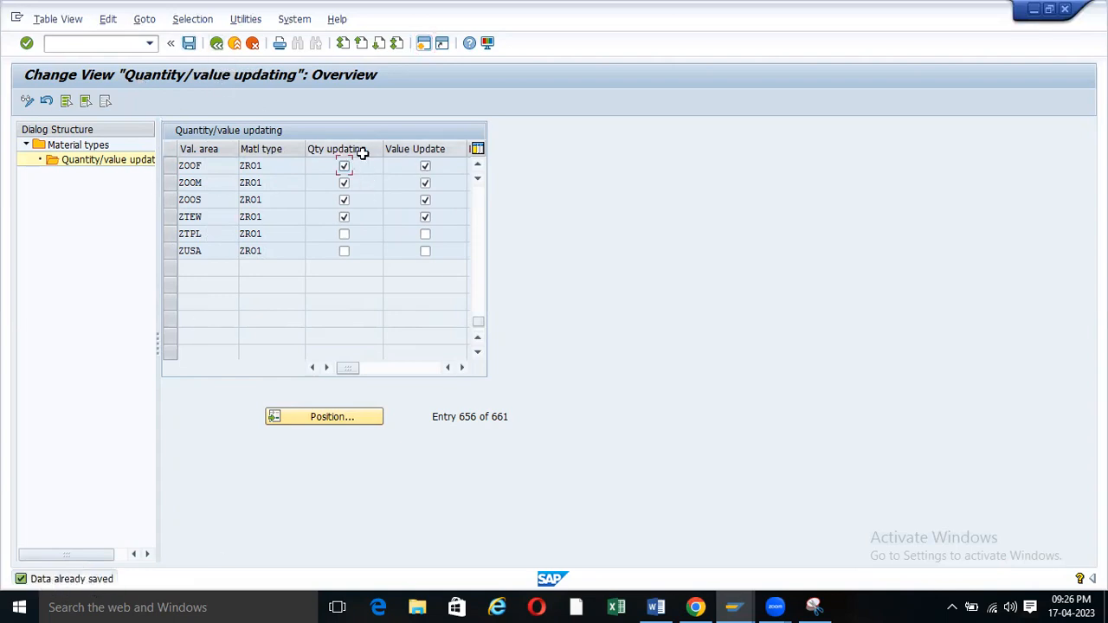
left_click(250, 165)
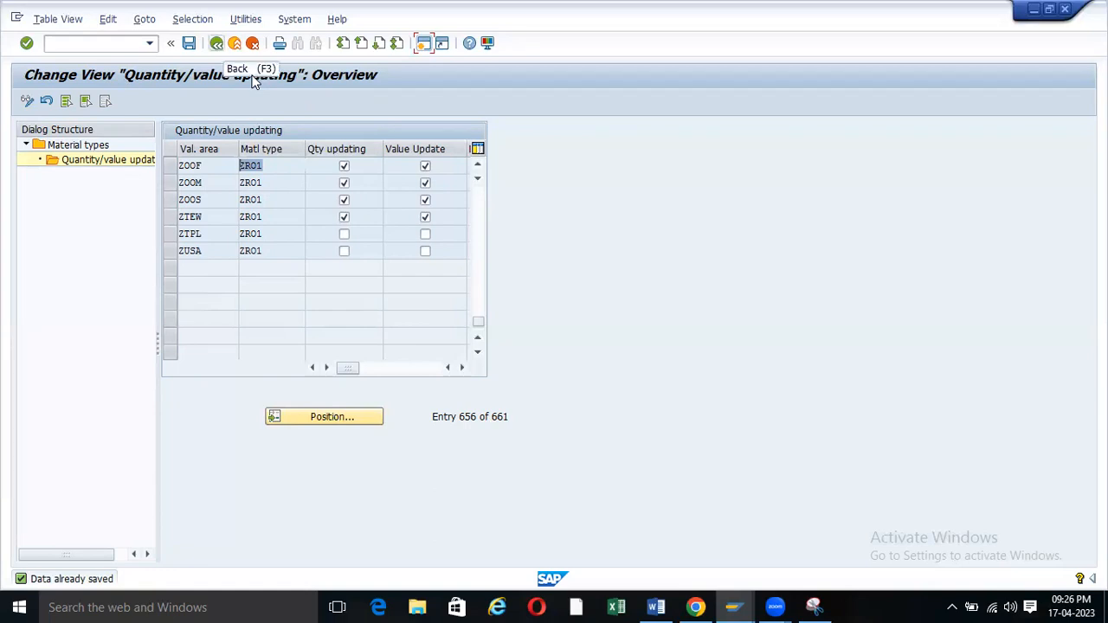
key("F3")
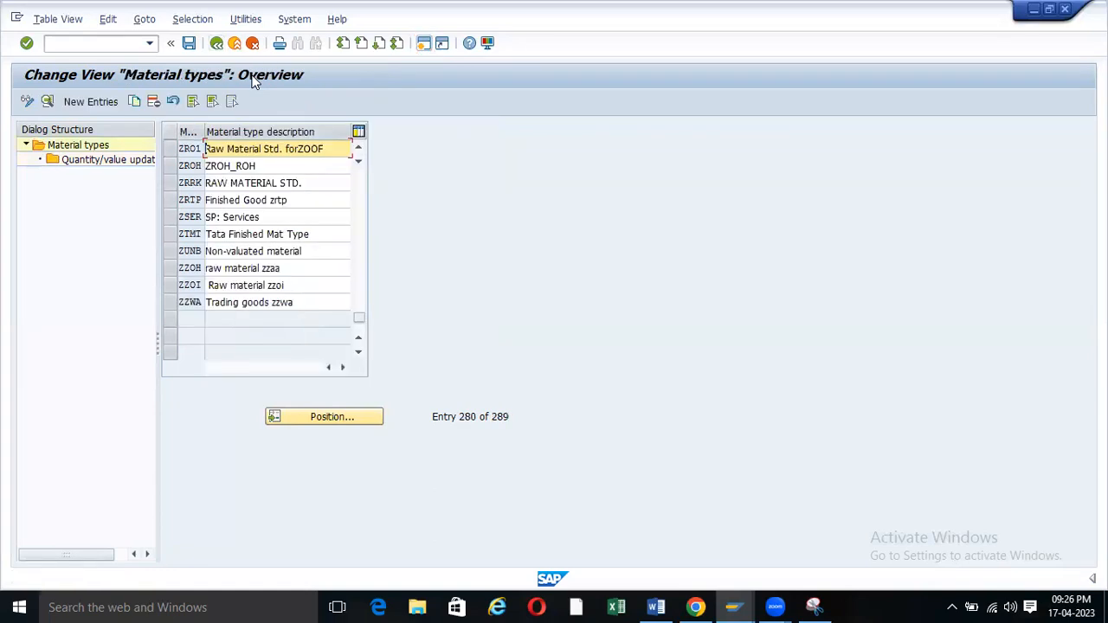
Open ZR01's details and scroll through field reference, user departments and valuation settings.
left_click(174, 146)
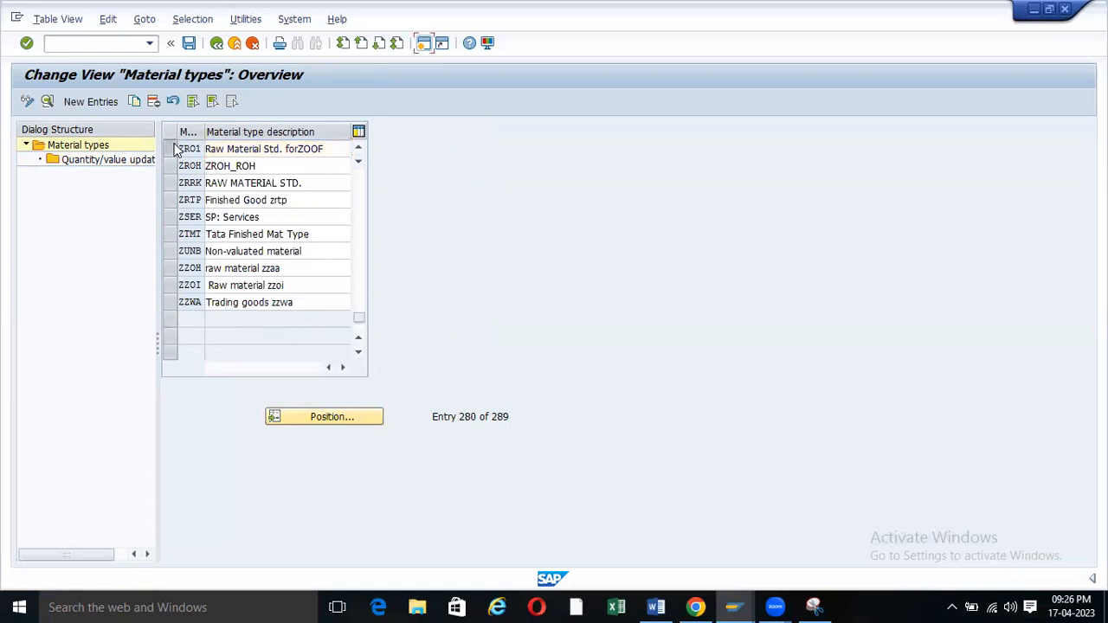
left_click(48, 101)
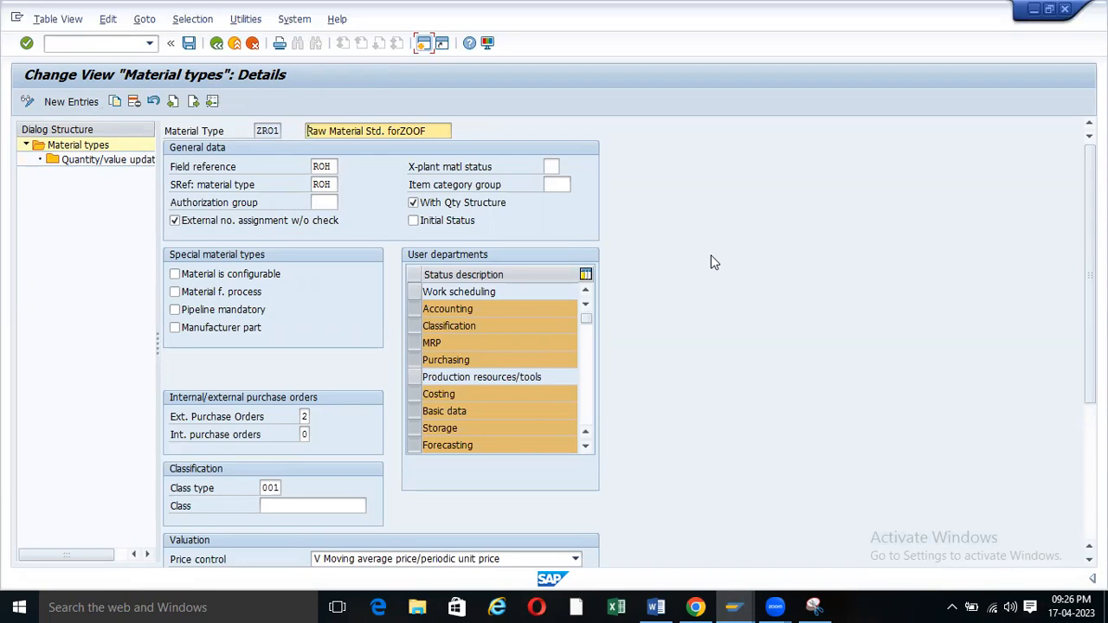
scroll(397, 310, "down", 5)
scroll(397, 316, "up", 5)
left_click(153, 7)
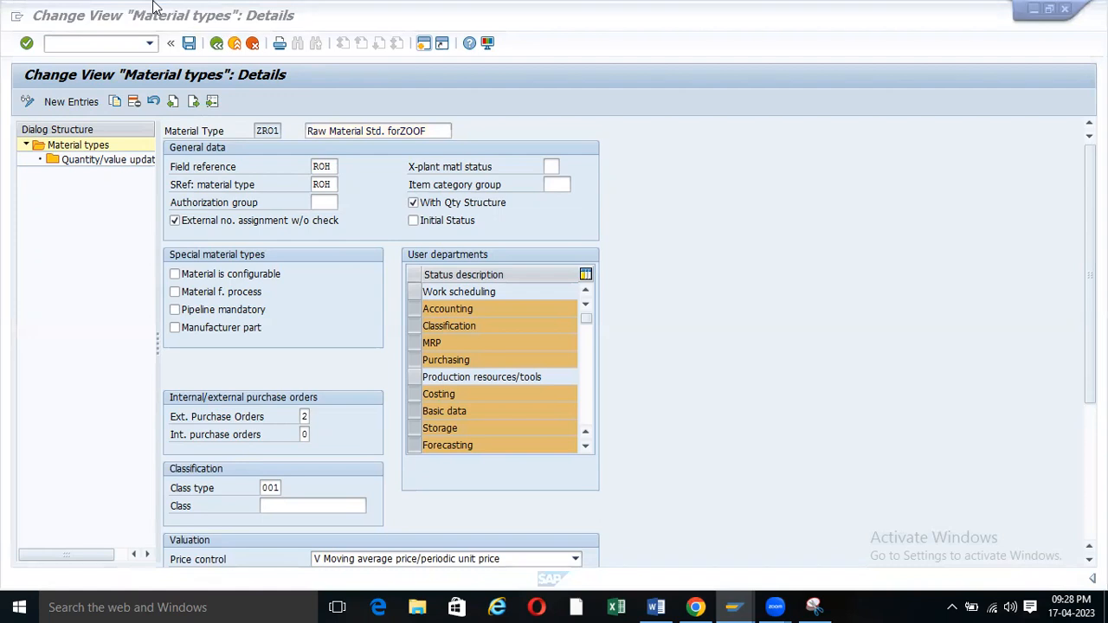
left_click(876, 247)
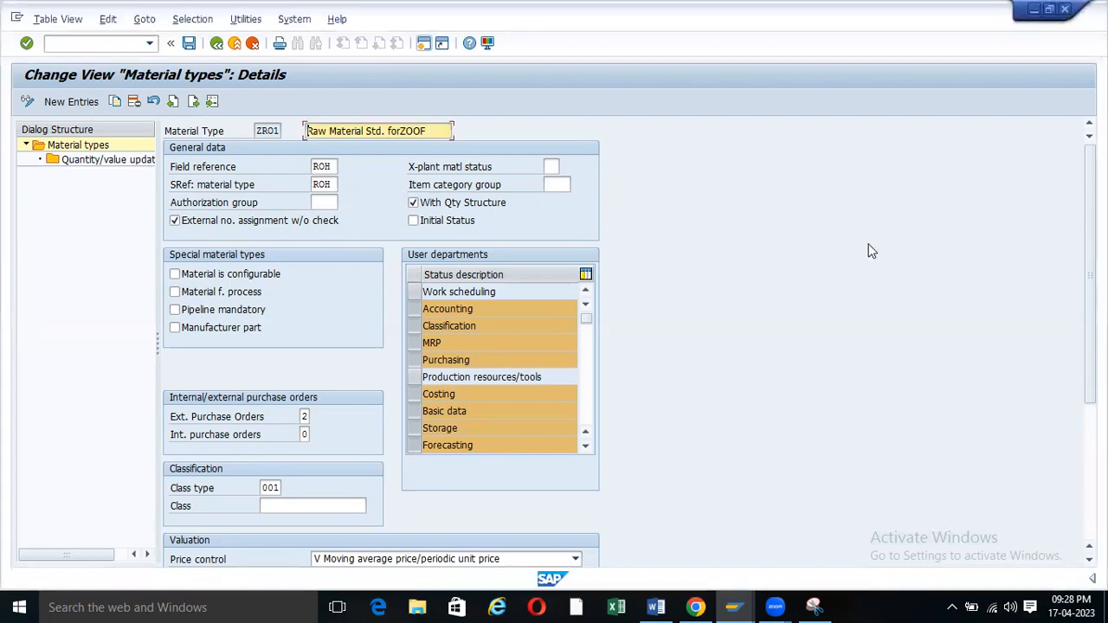
key("alt+Tab")
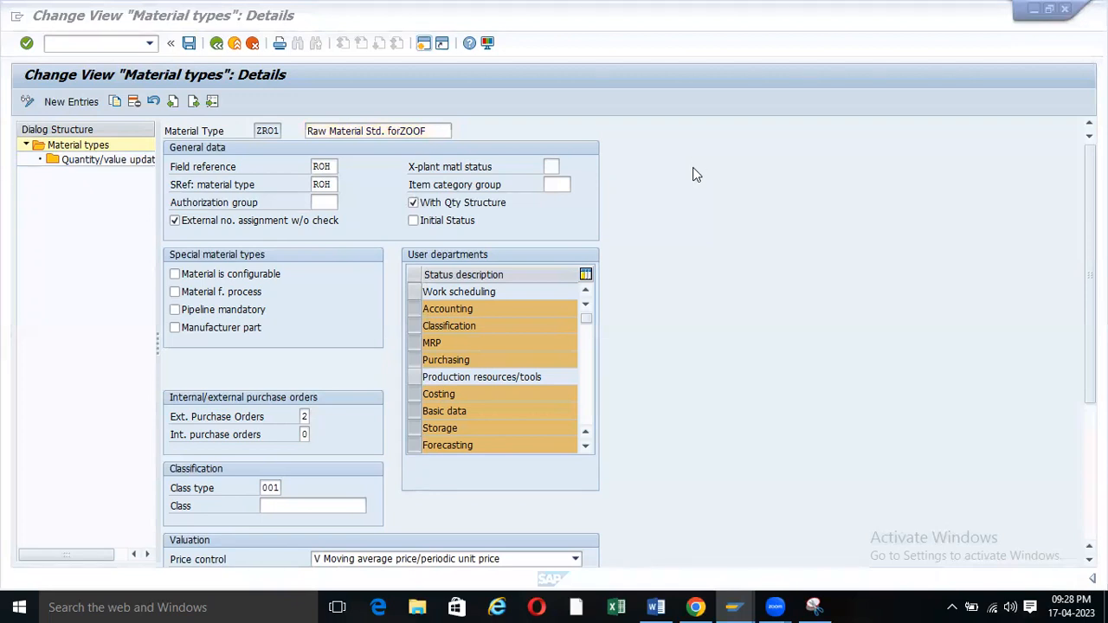
scroll(373, 303, "down", 4)
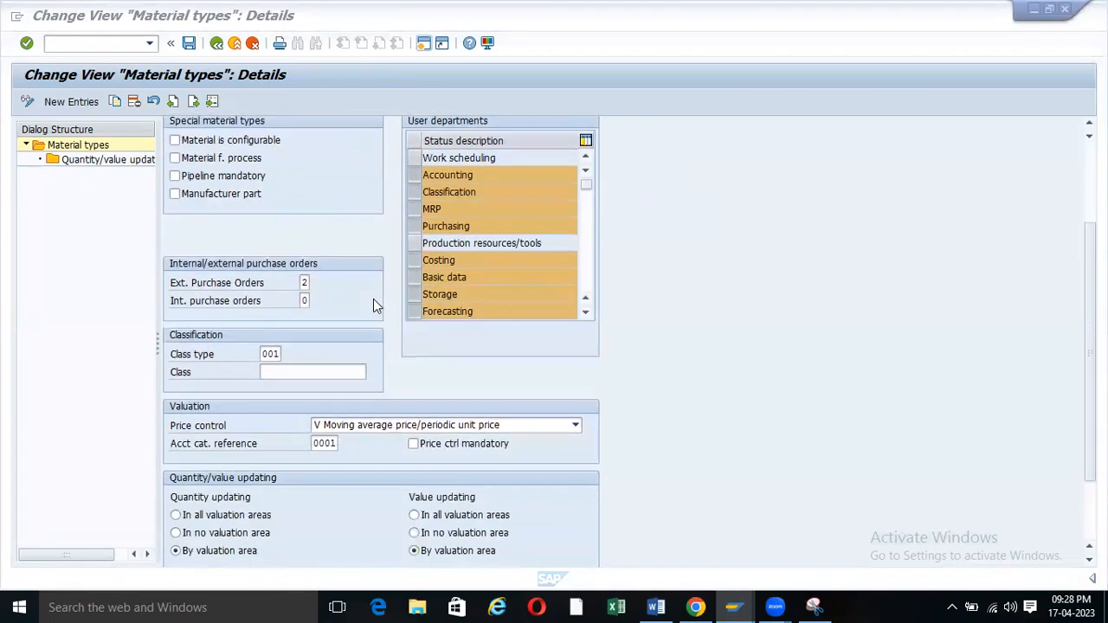
scroll(376, 305, "down", 3)
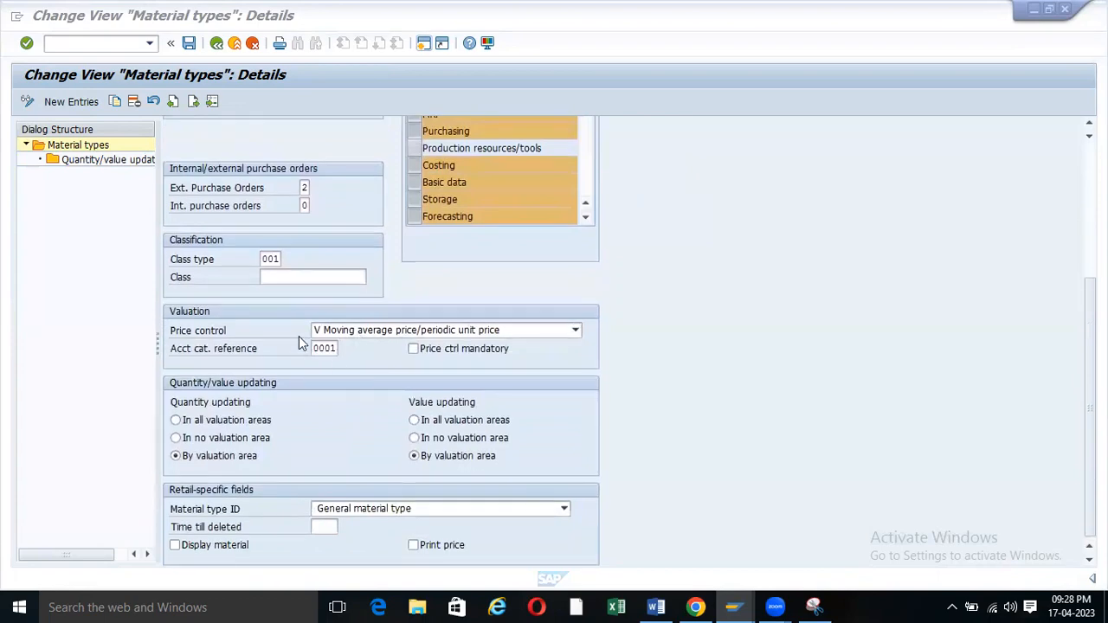
scroll(299, 343, "up", 7)
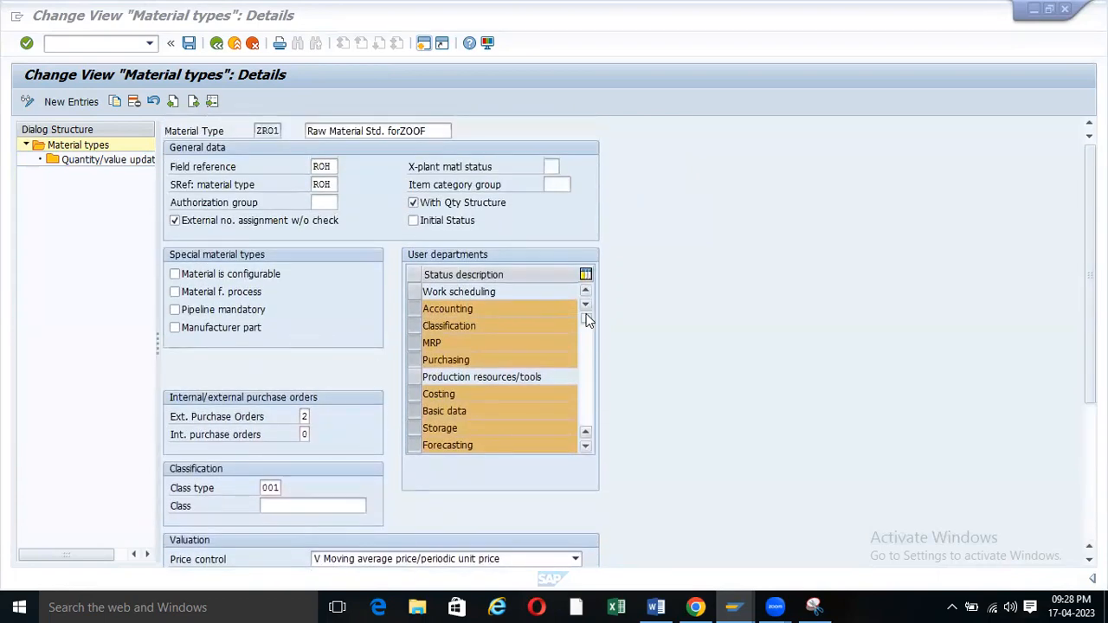
left_click(412, 326)
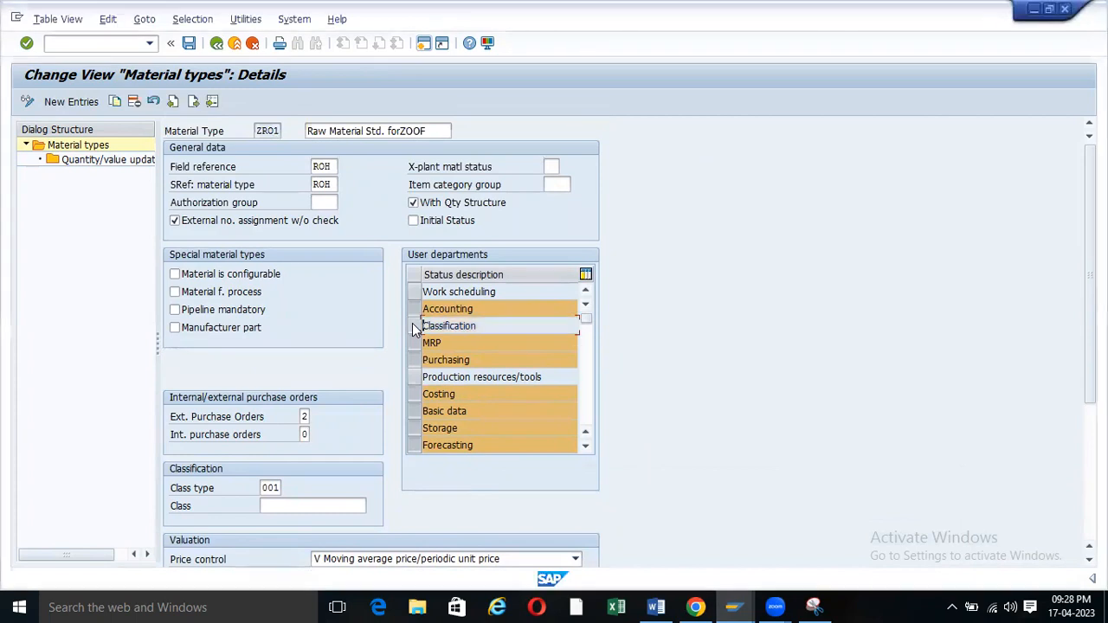
left_click(413, 360)
left_click(414, 344)
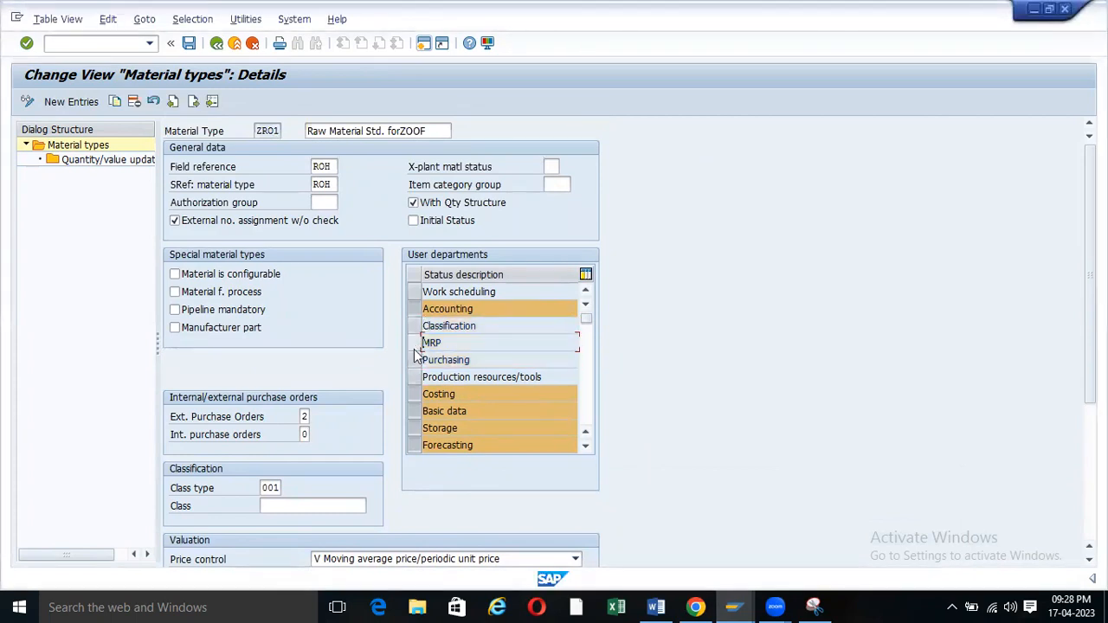
left_click(415, 362)
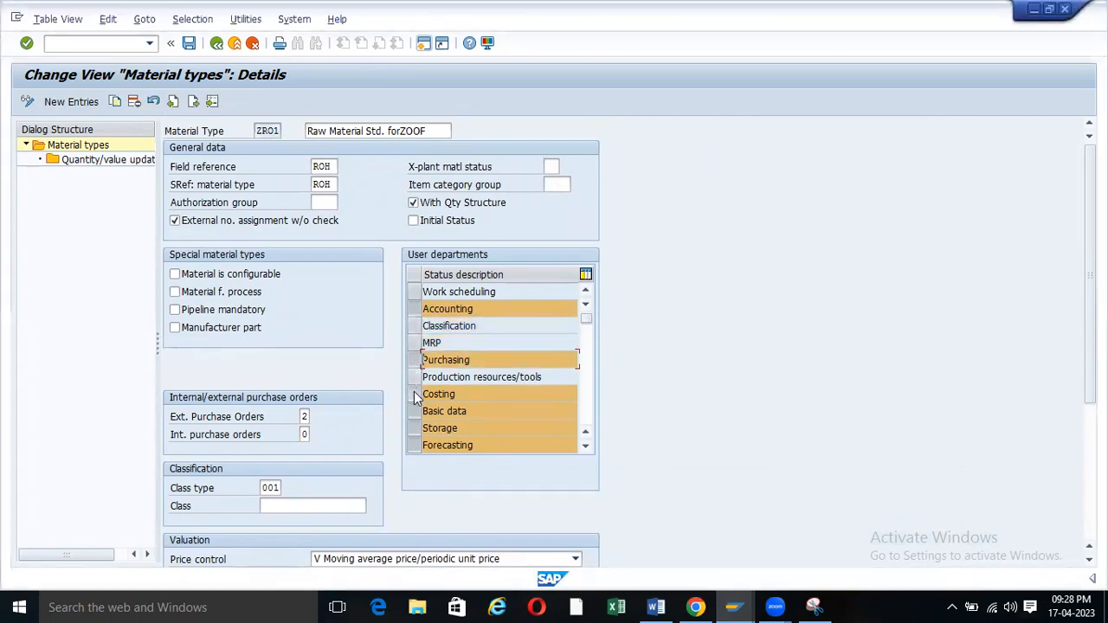
left_click(413, 395)
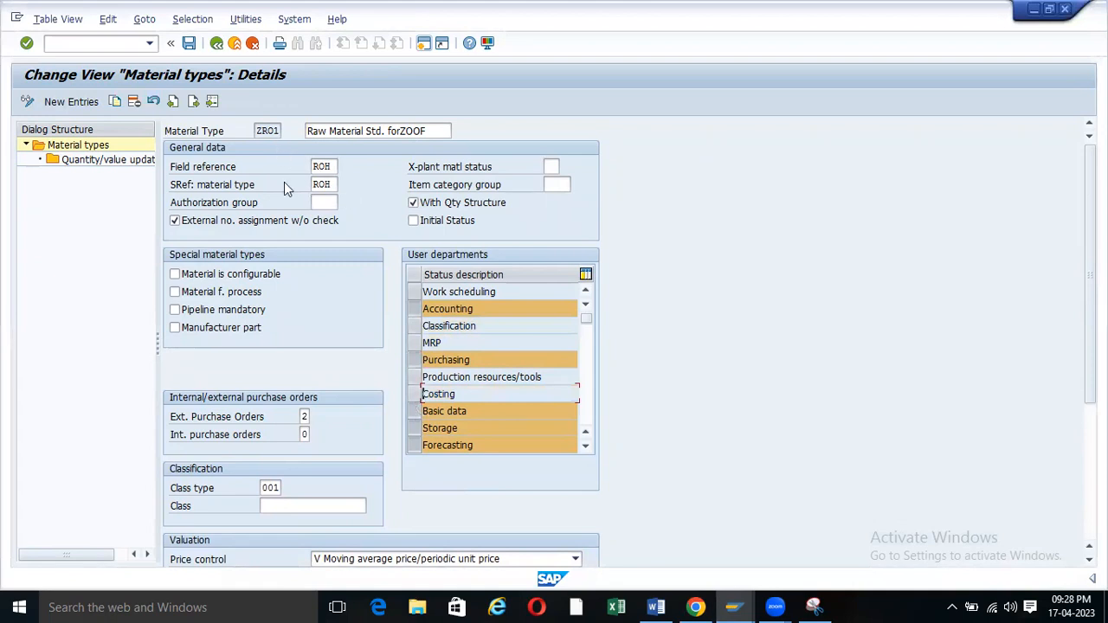
double_click(455, 398)
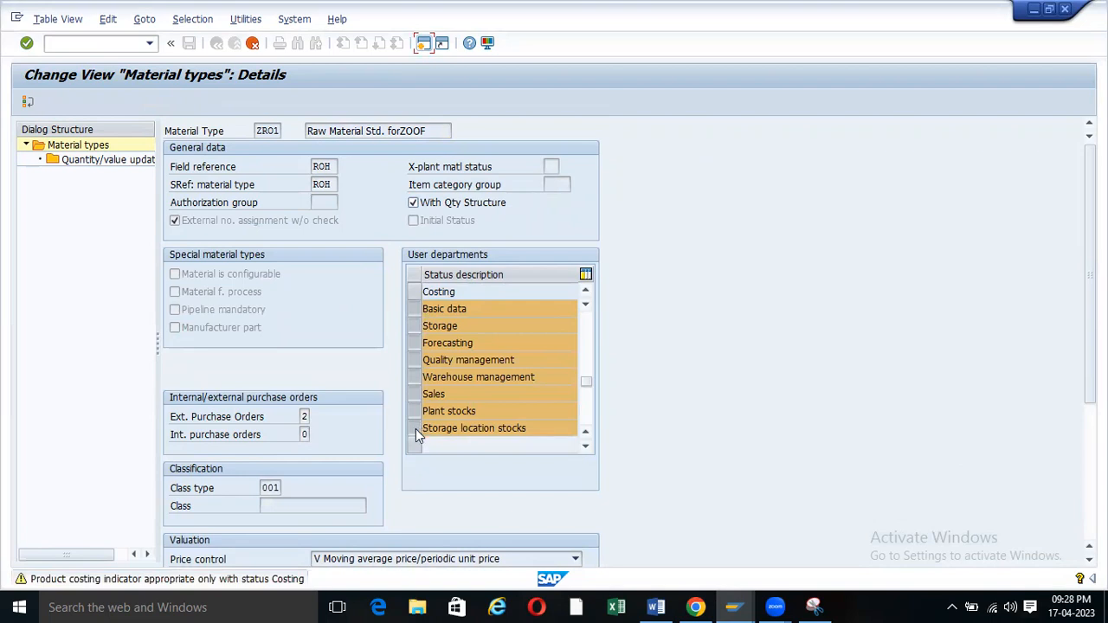
key("Return")
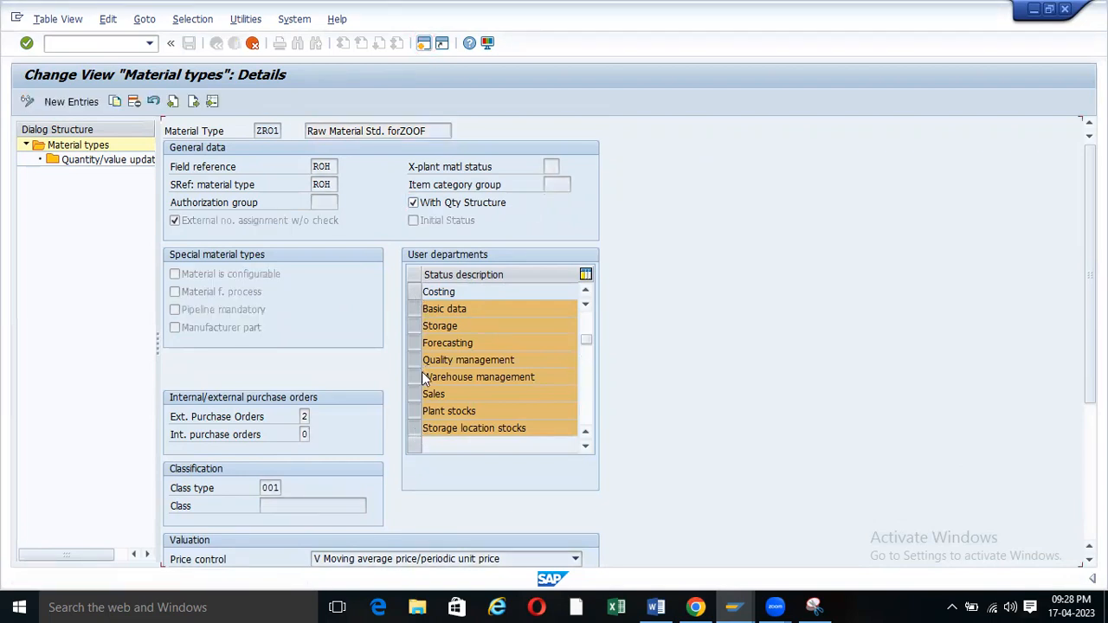
left_click(414, 325)
left_click(414, 343)
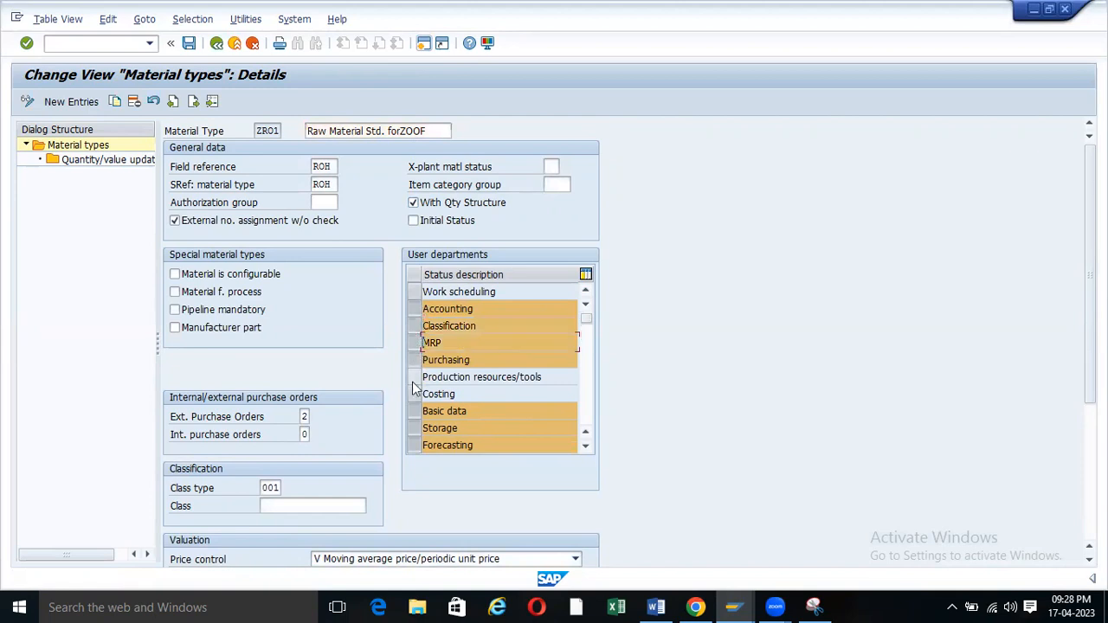
left_click(413, 396)
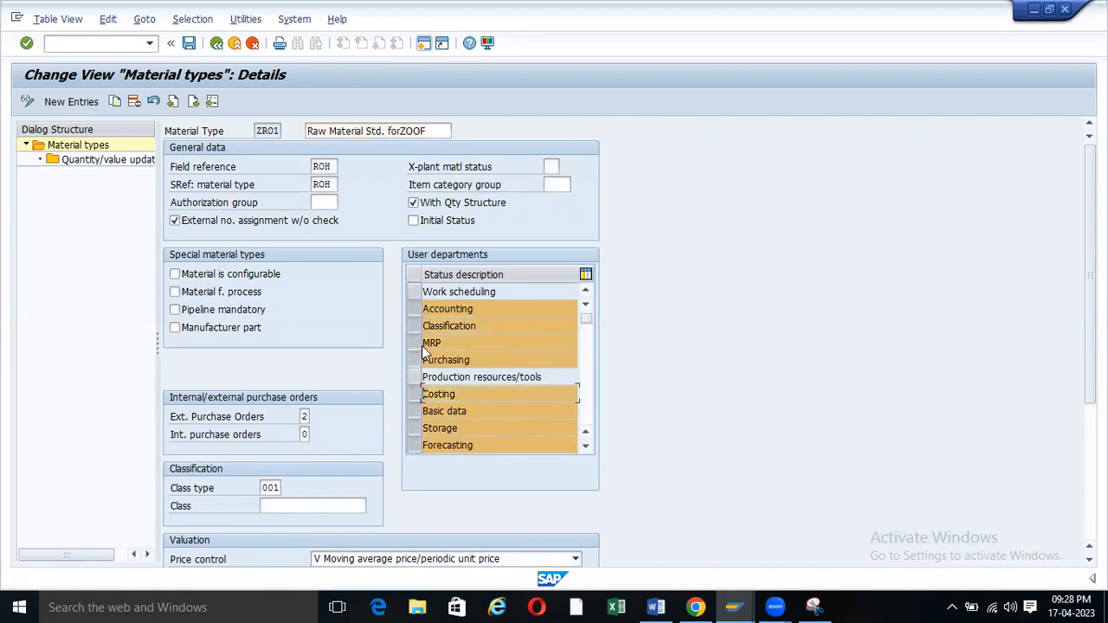
scroll(443, 395, "down", 3)
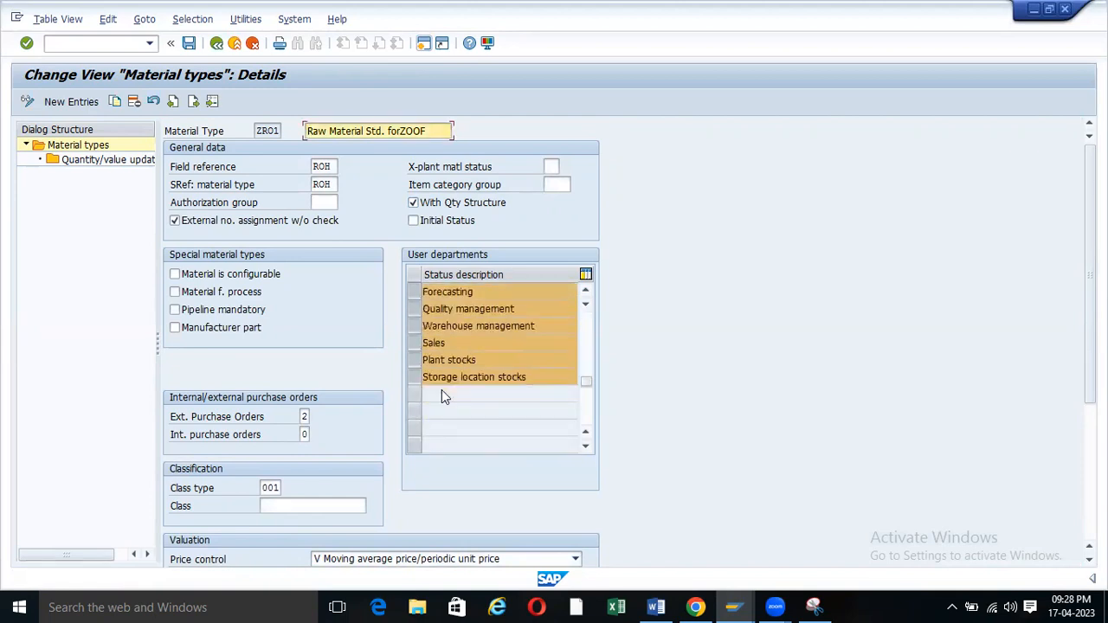
scroll(442, 396, "up", 2)
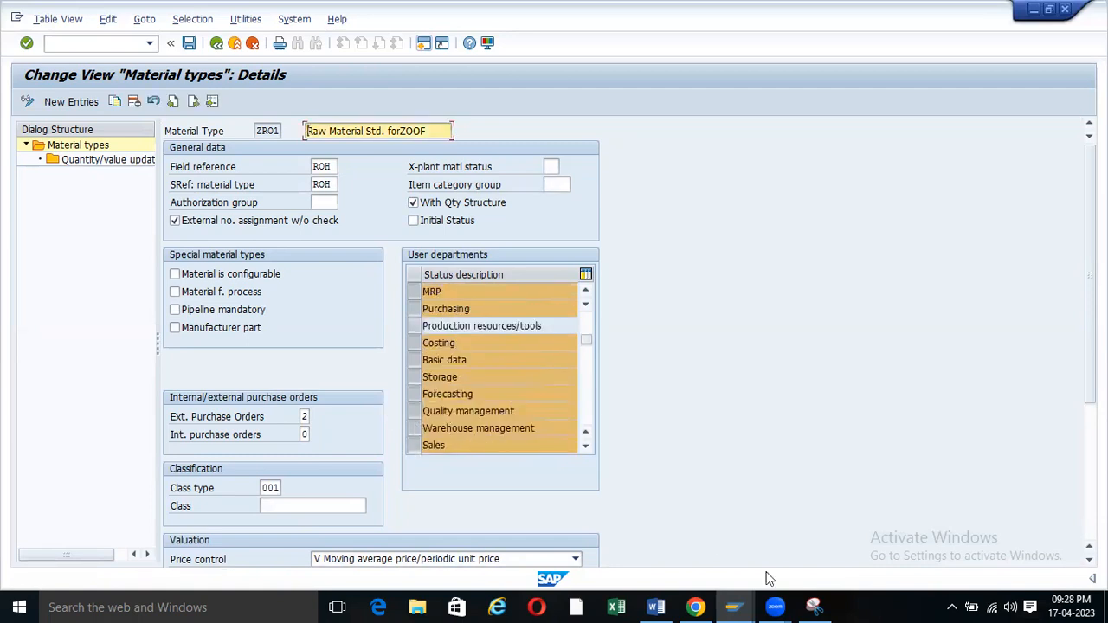
left_click(733, 607)
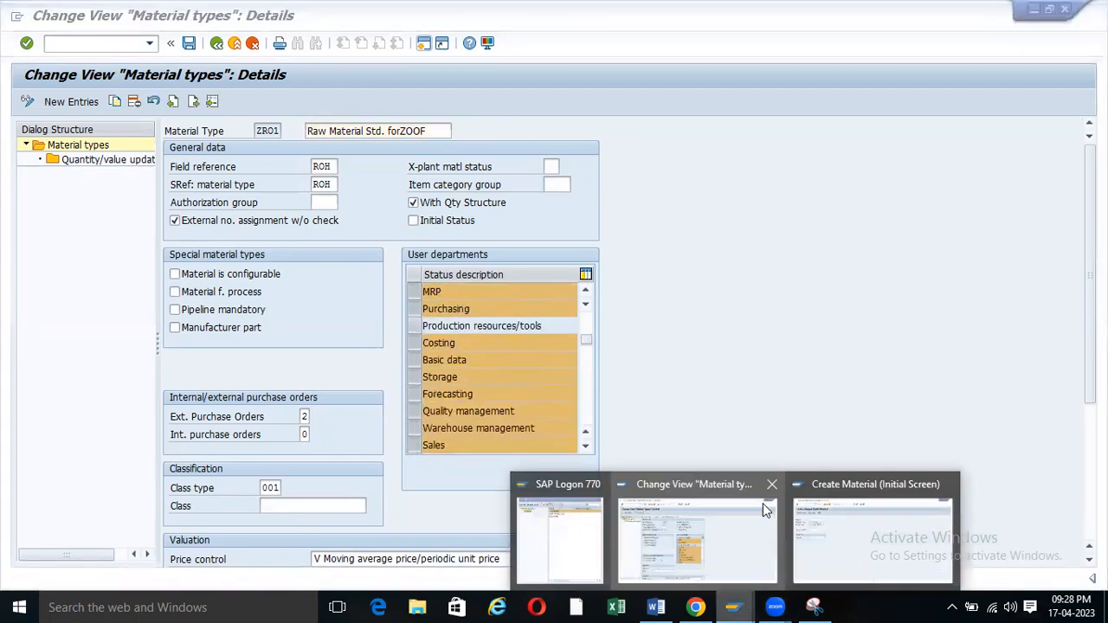
left_click(836, 515)
key("Return")
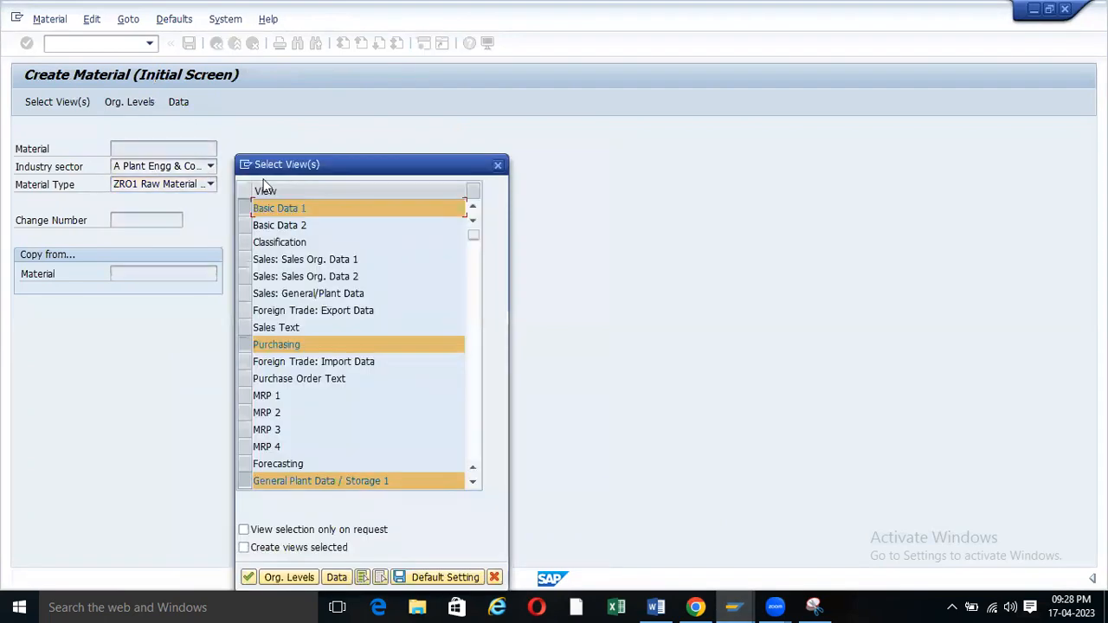
scroll(313, 277, "down", 4)
scroll(313, 277, "down", 3)
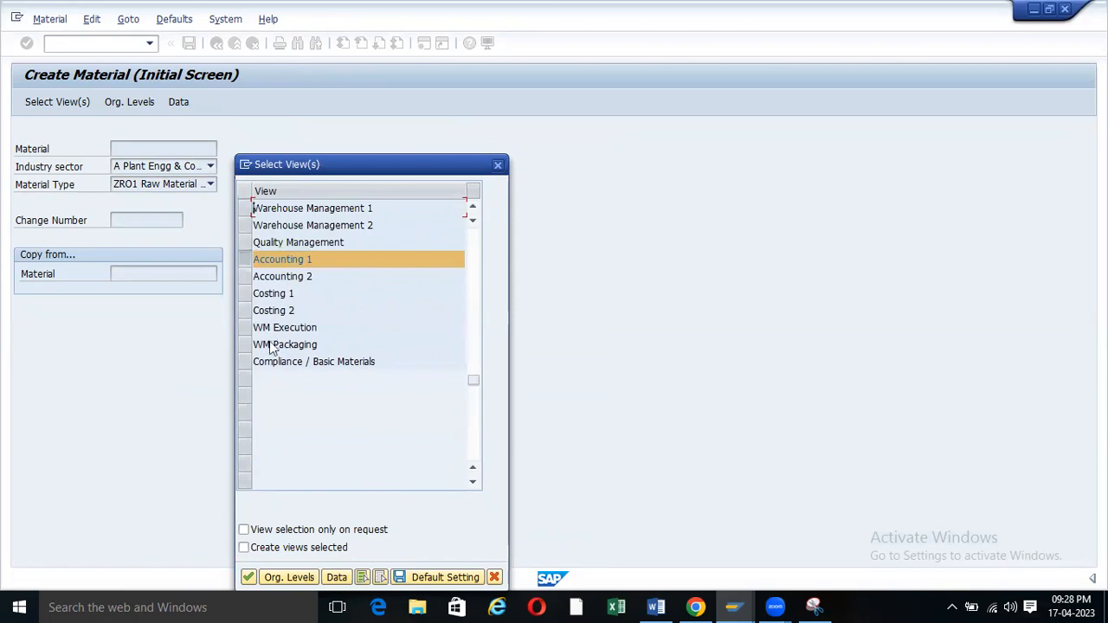
scroll(271, 328, "up", 5)
scroll(271, 327, "up", 1)
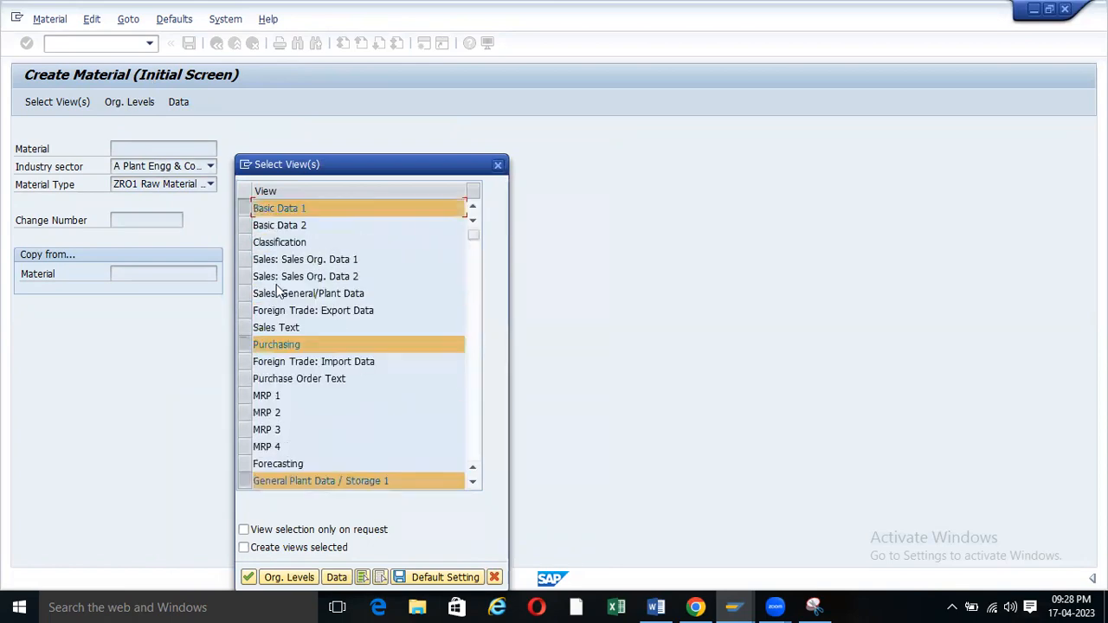
mouse_move(734, 606)
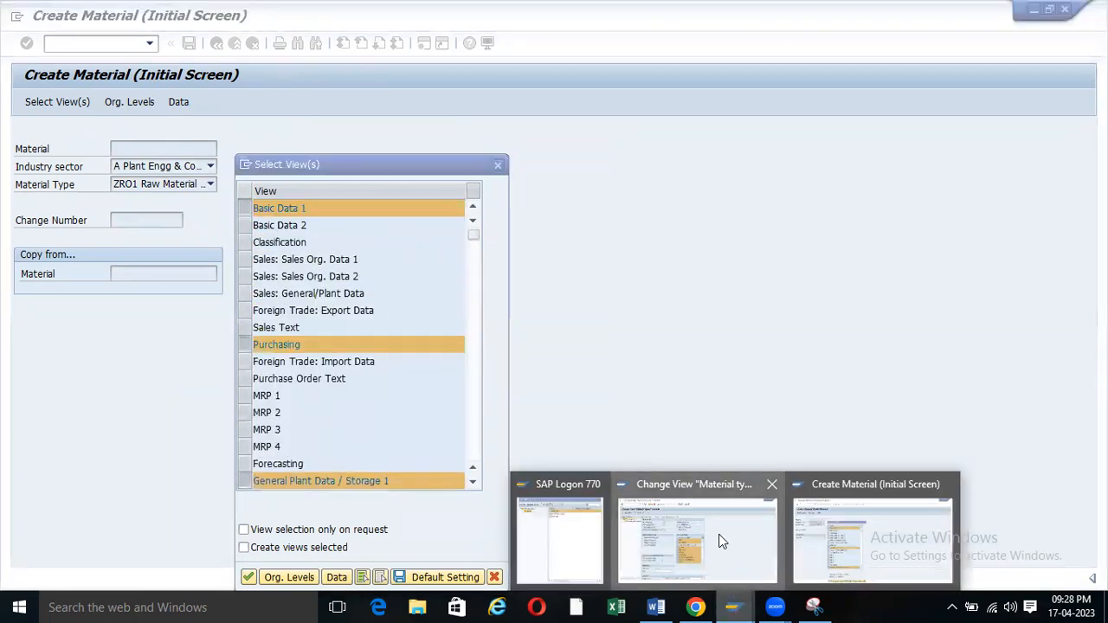
left_click(722, 548)
scroll(474, 357, "up", 1)
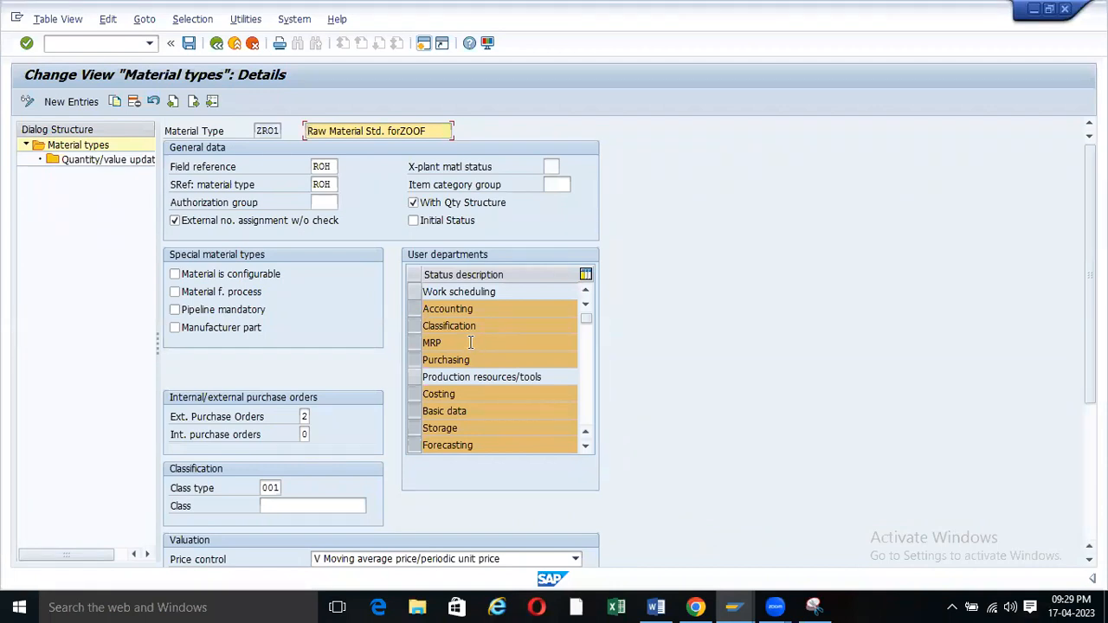
In Create Material, confirm the views and set plant ZOOF and storage location RM00.
left_click(733, 607)
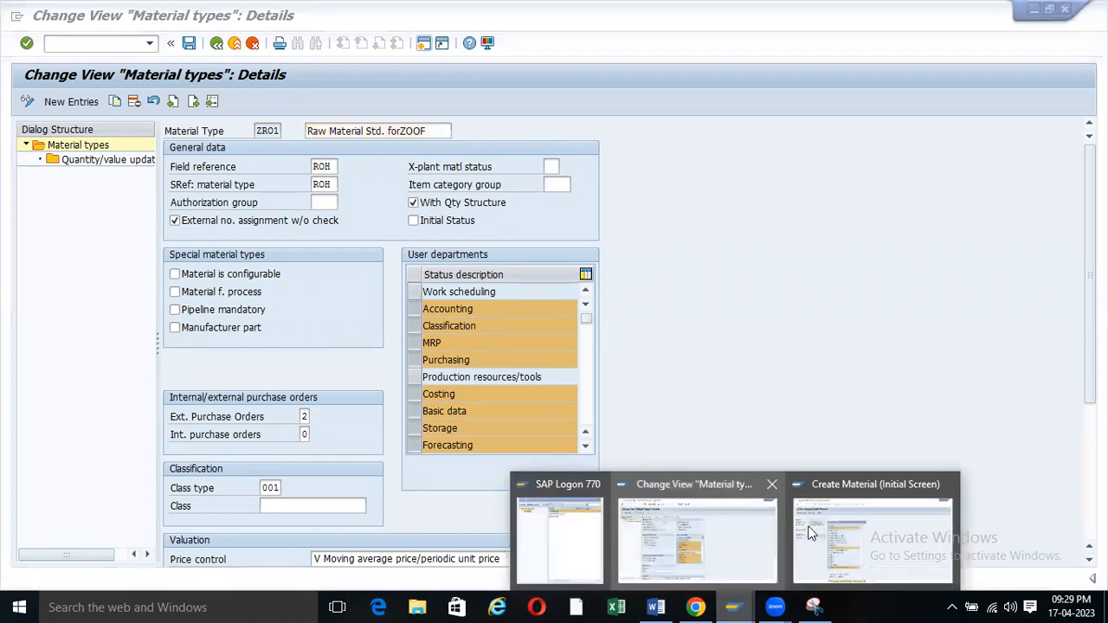
left_click(848, 519)
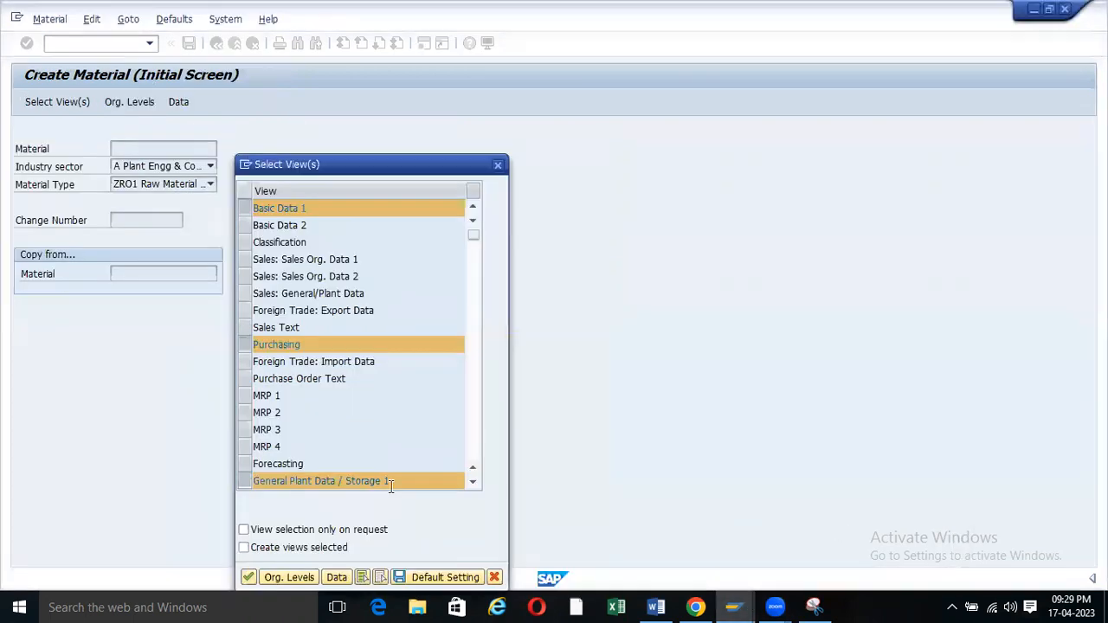
left_click(244, 578)
left_click(256, 191)
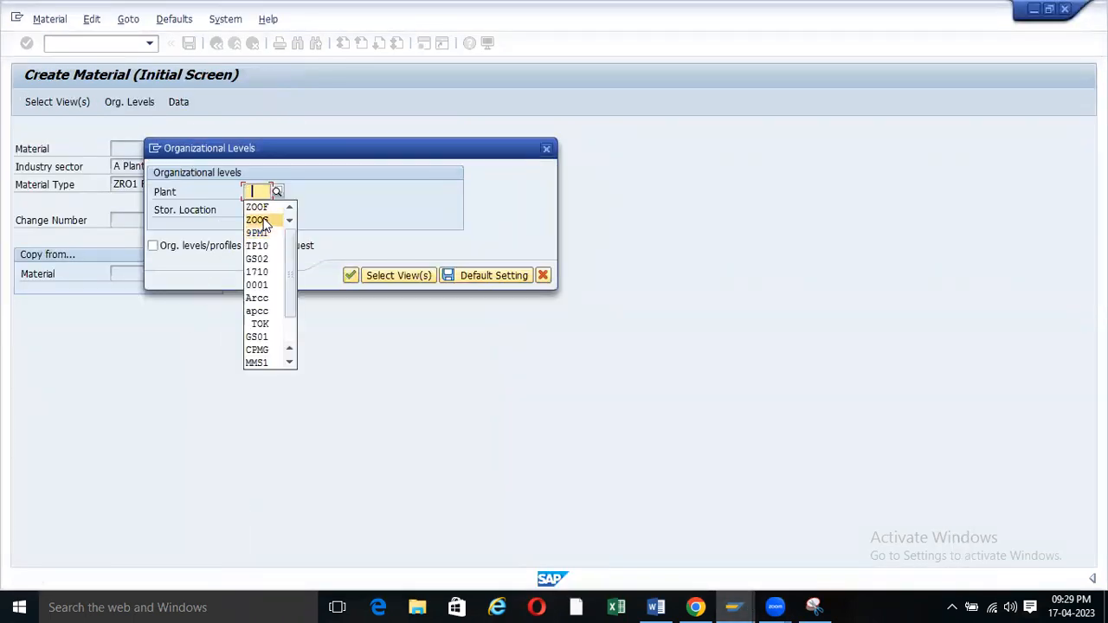
left_click(253, 209)
left_click(253, 209)
left_click(262, 224)
left_click(351, 277)
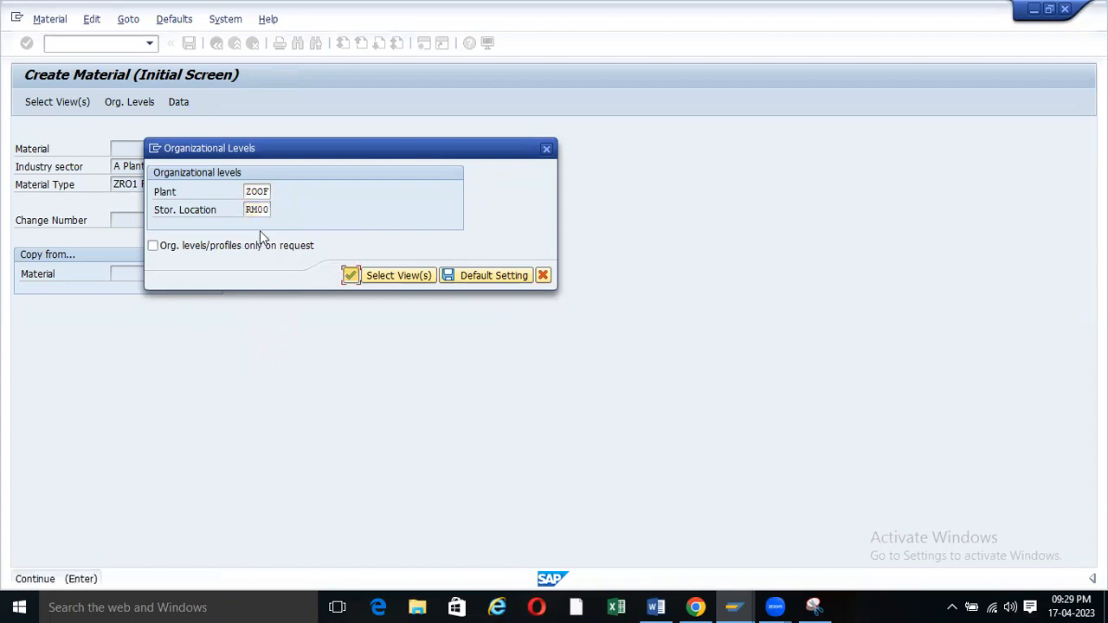
left_click_drag(143, 165, 71, 169)
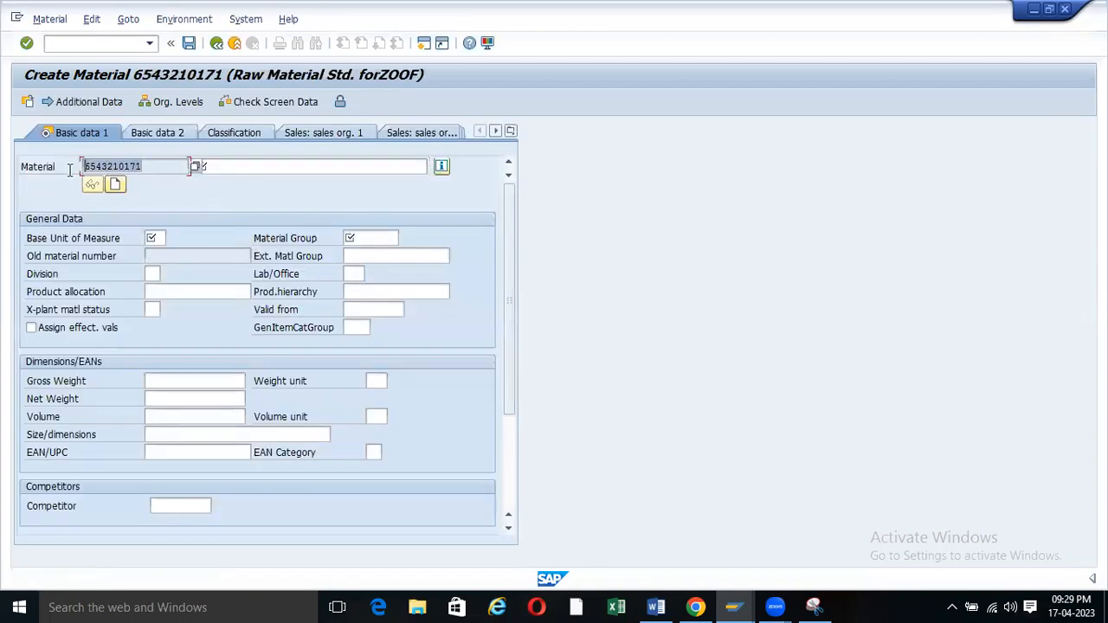
left_click_drag(145, 165, 77, 164)
left_click_drag(152, 165, 78, 165)
left_click_drag(152, 166, 78, 166)
key("Return")
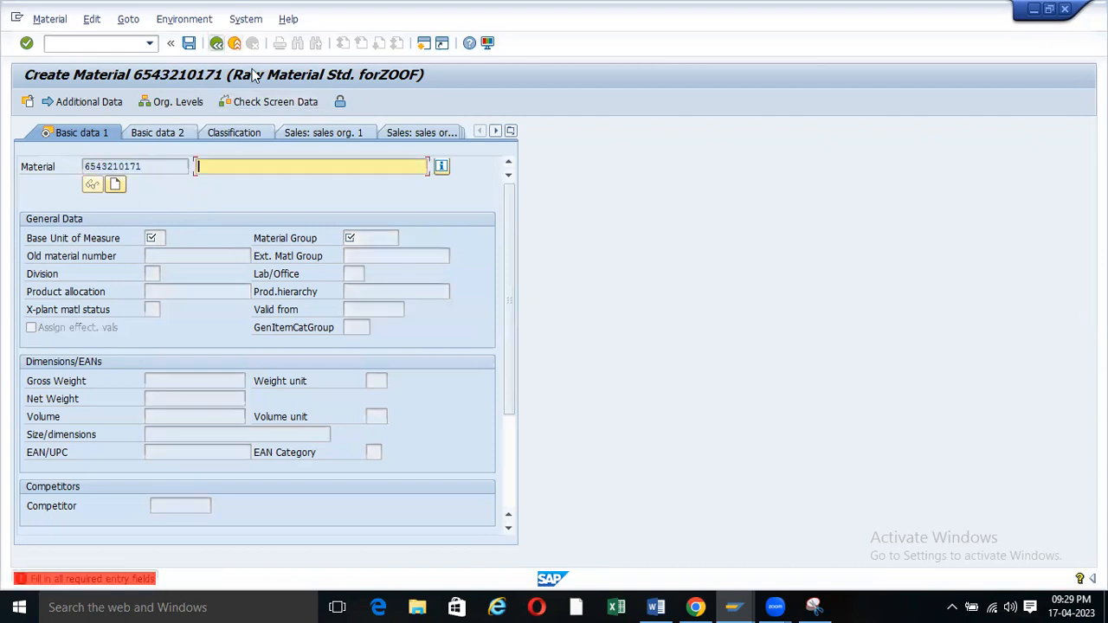
key("F3")
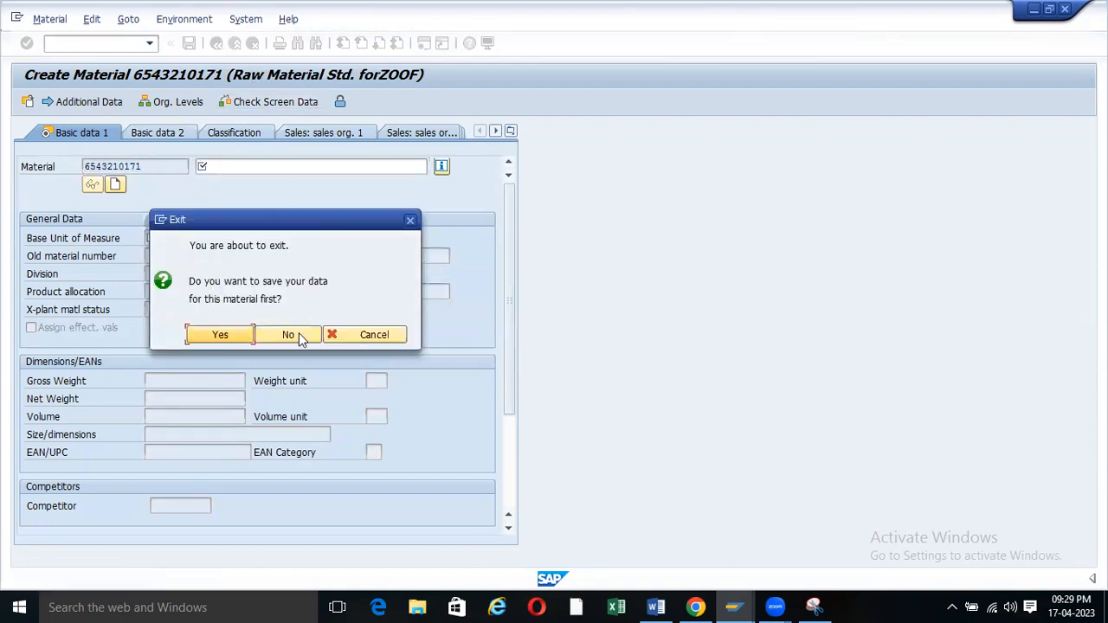
left_click(290, 336)
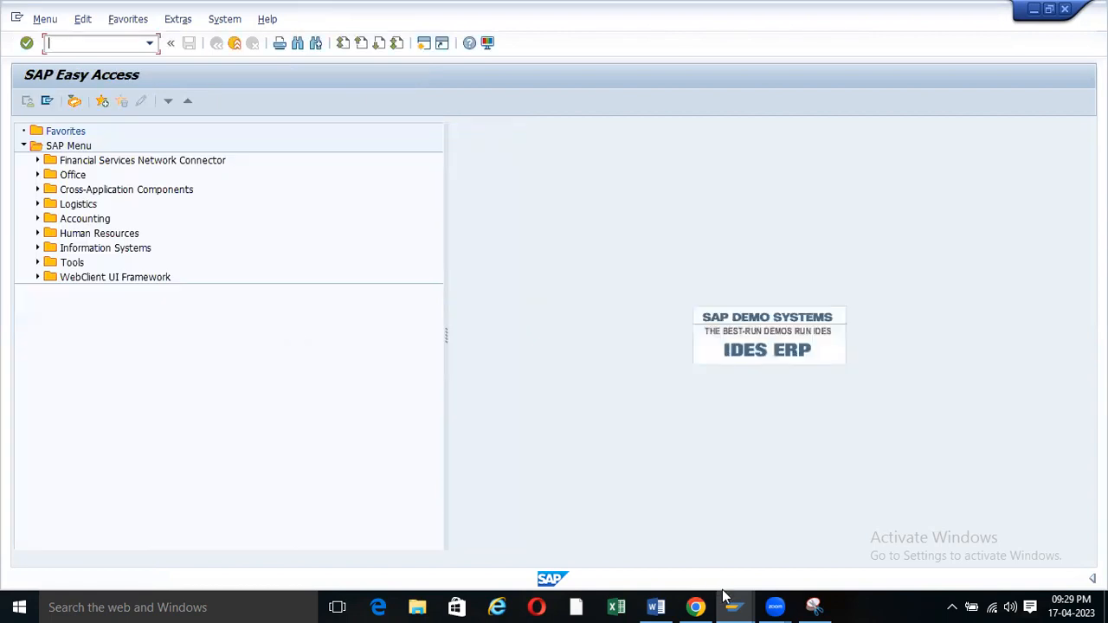
mouse_move(735, 607)
left_click(719, 559)
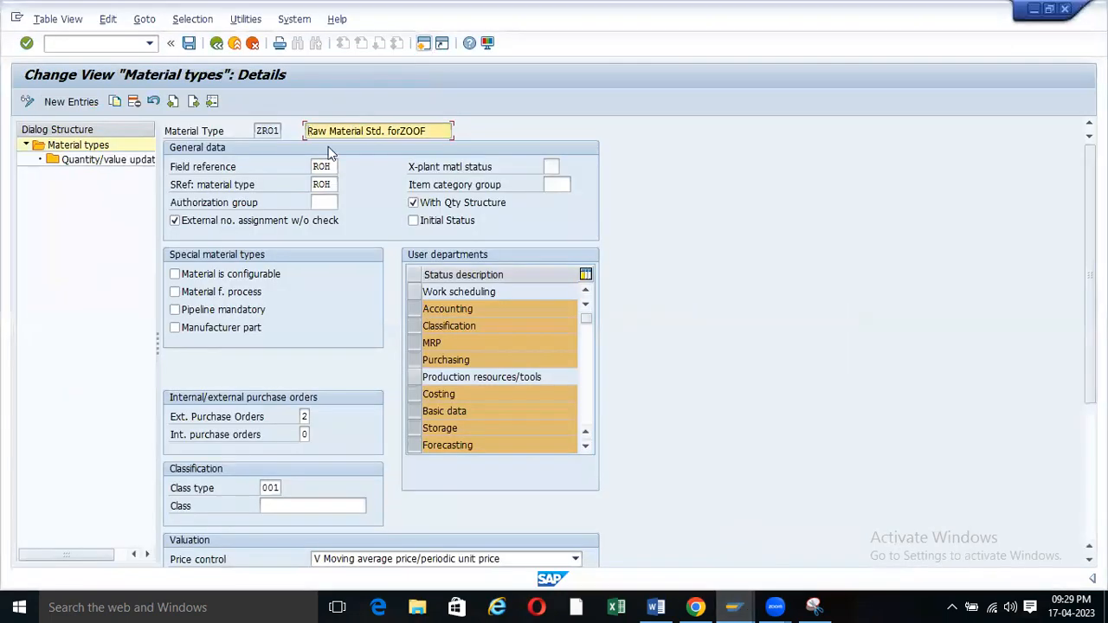
left_click(329, 166)
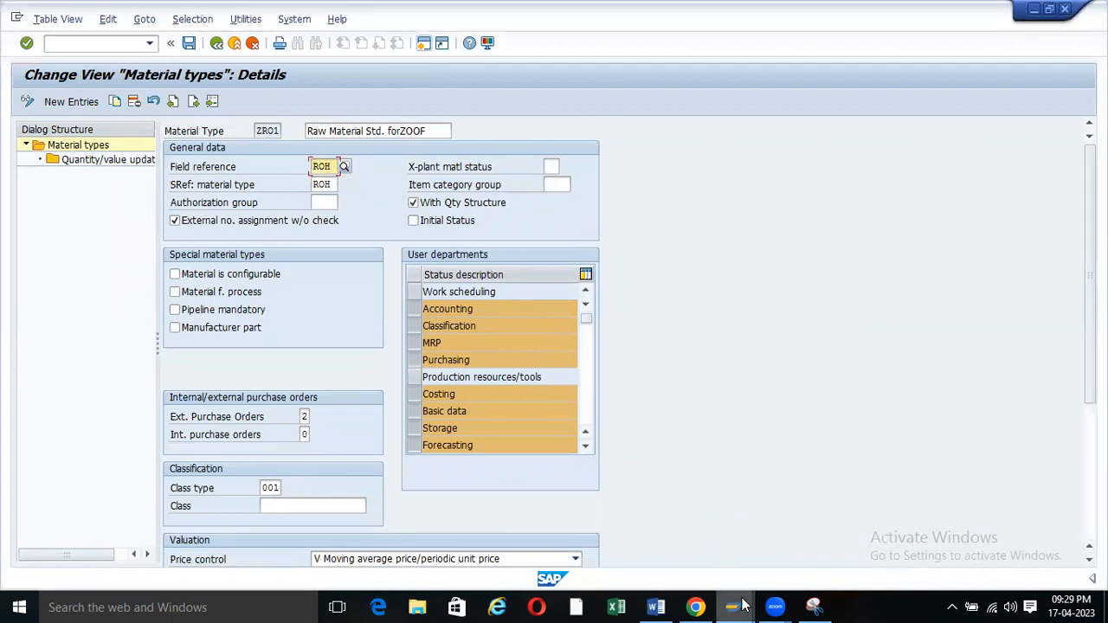
mouse_move(736, 606)
left_click(825, 522)
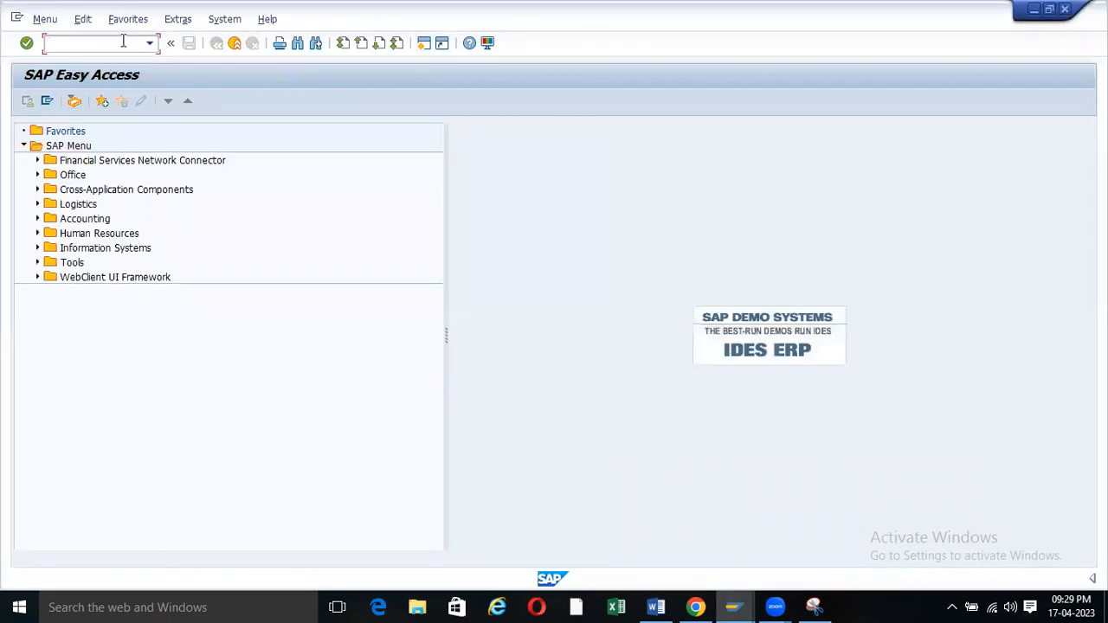
left_click(149, 42)
left_click(87, 67)
key("Return")
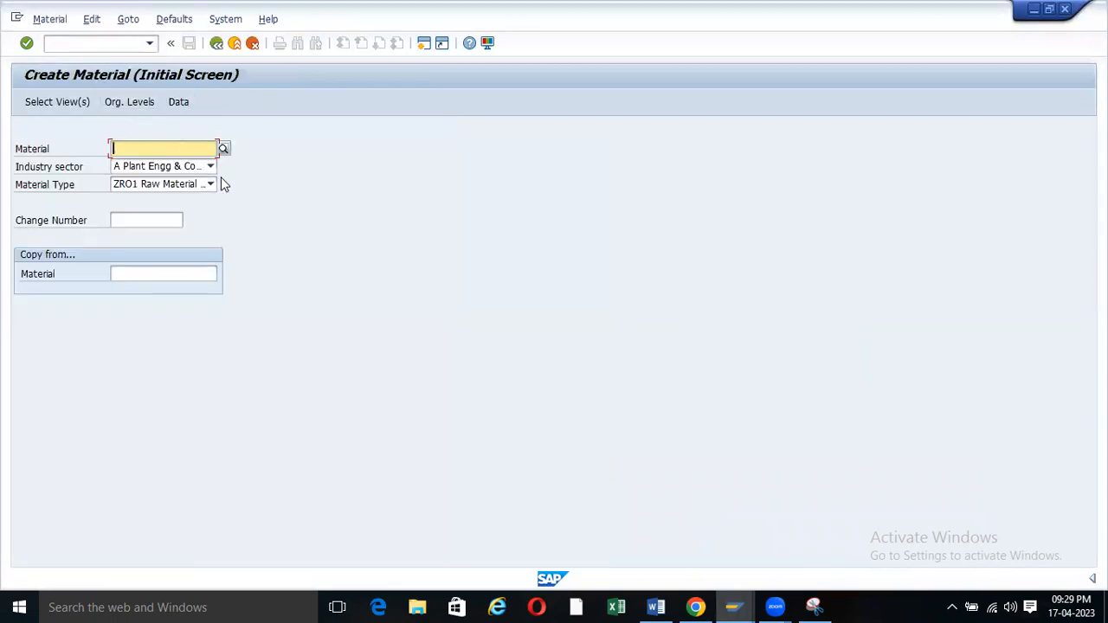
key("Return")
key("Return")
key("Return")
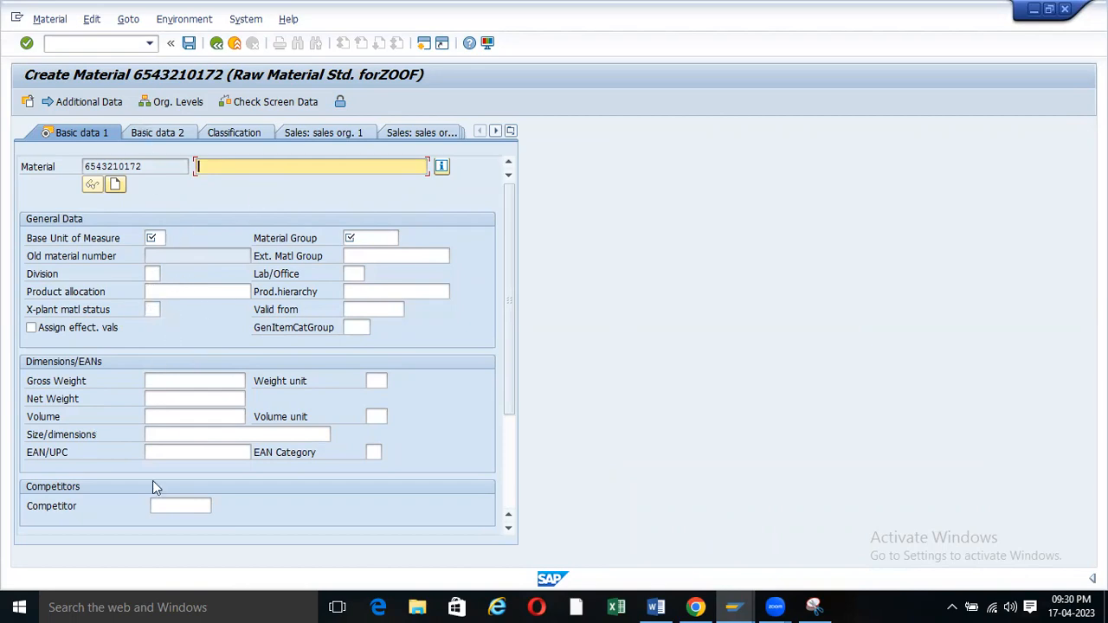
mouse_move(735, 607)
left_click(701, 536)
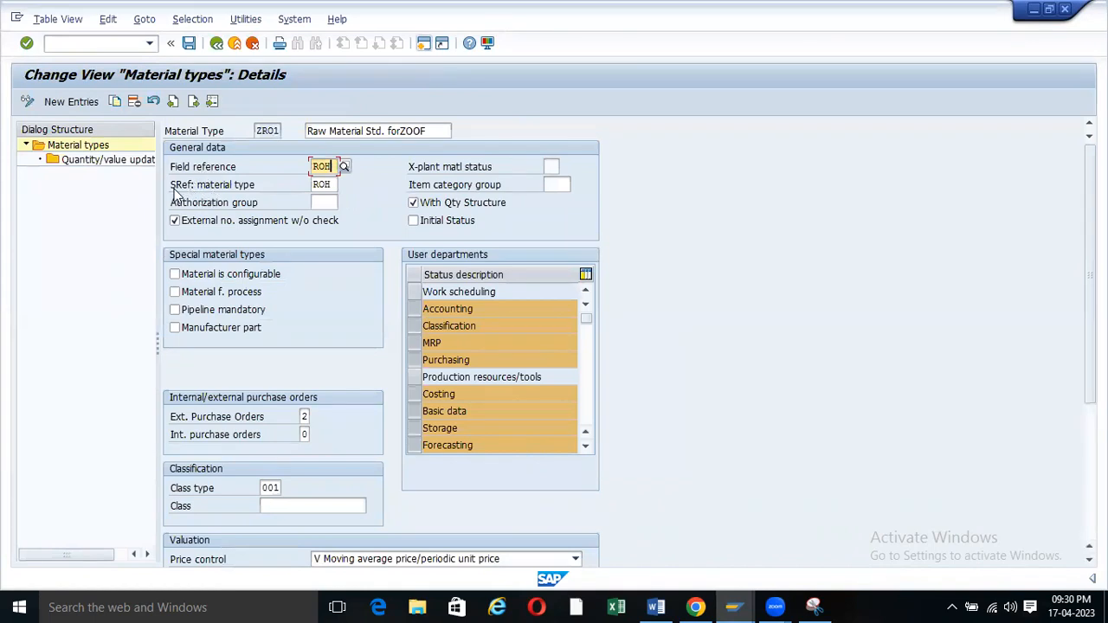
List ZR01's allowed External Purchase Orders values: 0 none, 1 with warning, 2 allowed.
double_click(332, 184)
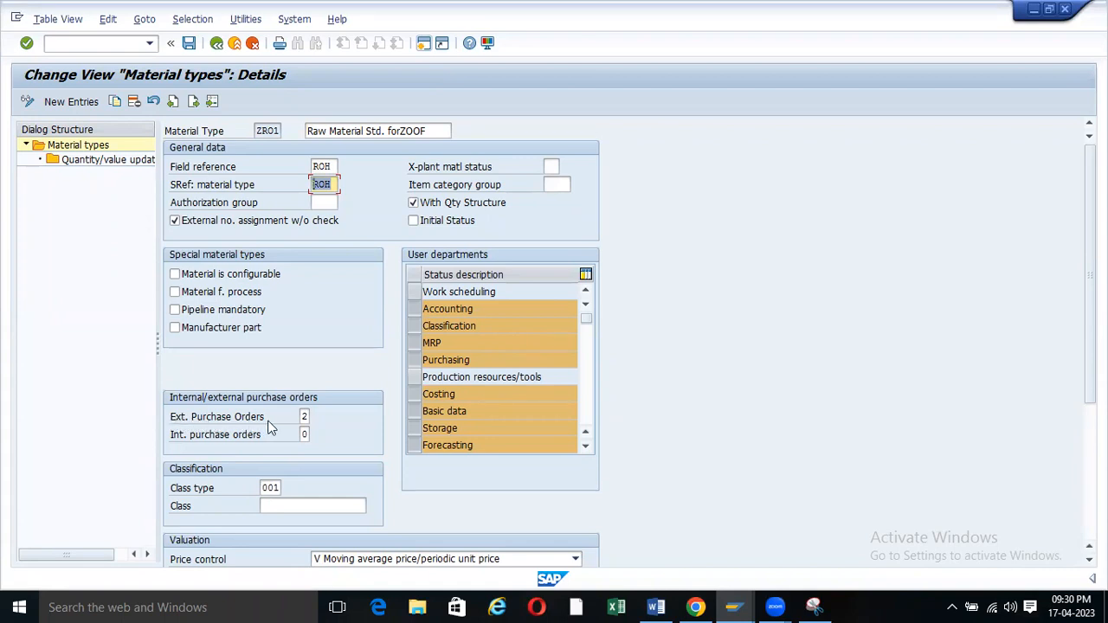
left_click(305, 417)
left_click(316, 418)
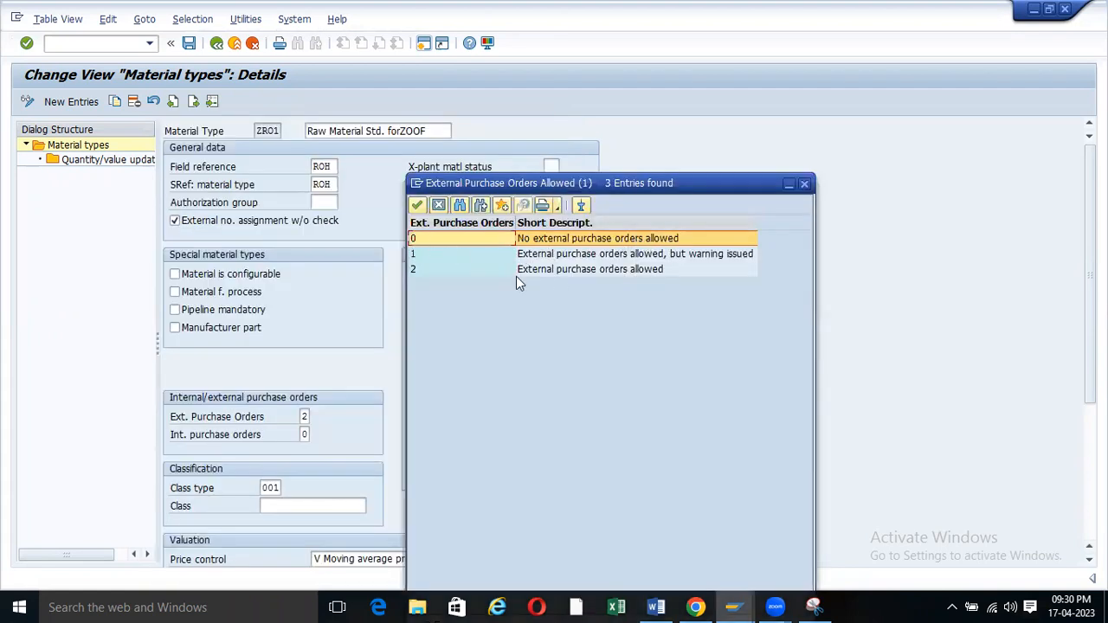
left_click(413, 253)
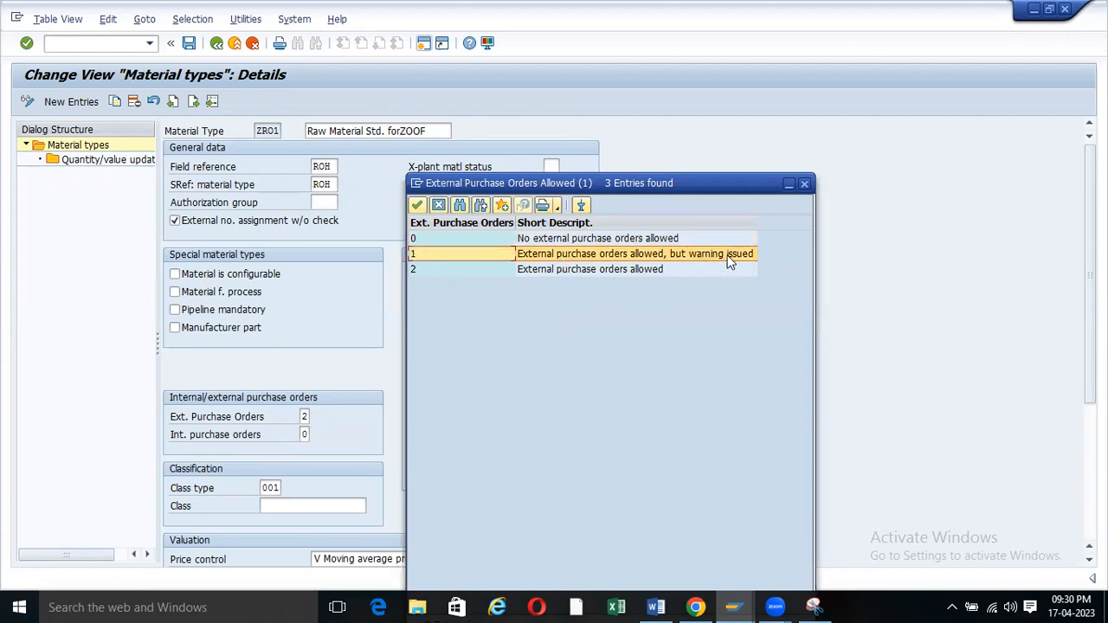
left_click(414, 270)
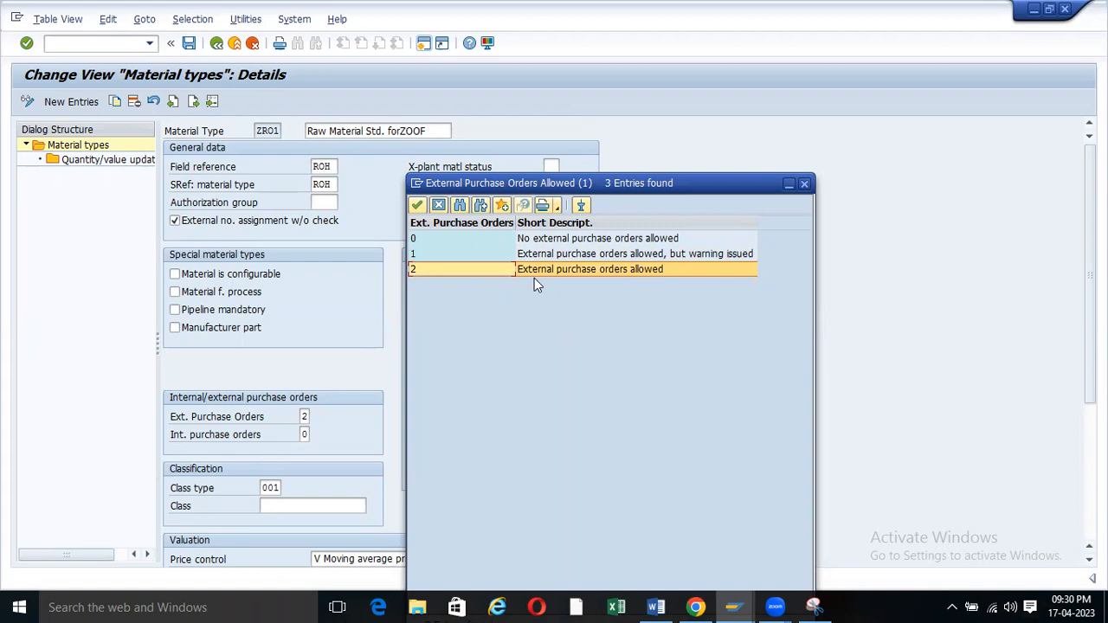
double_click(416, 269)
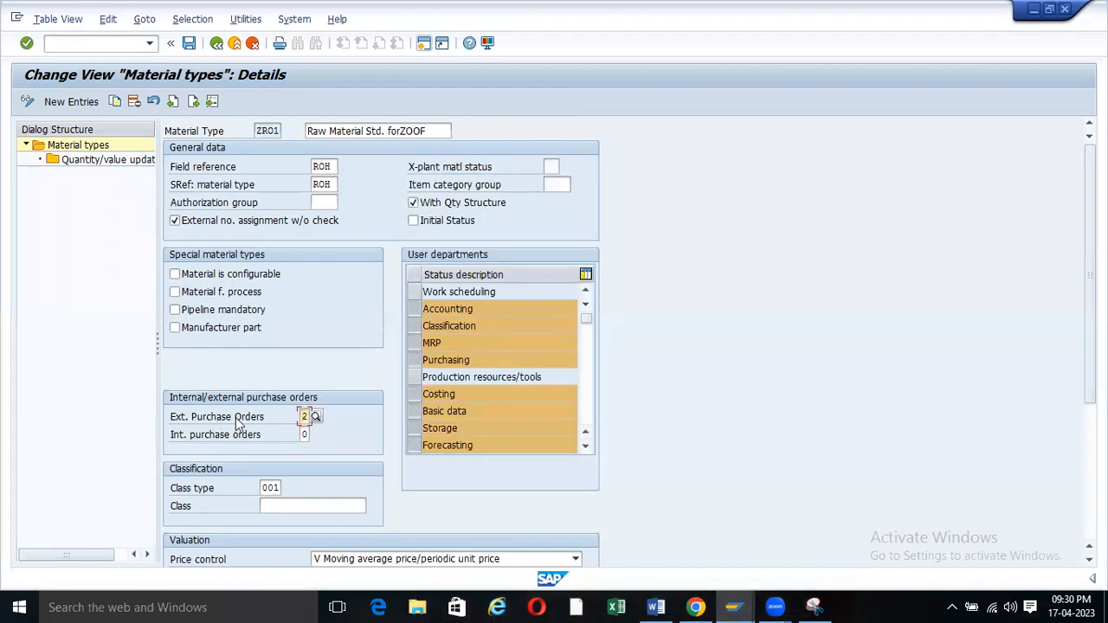
left_click(314, 418)
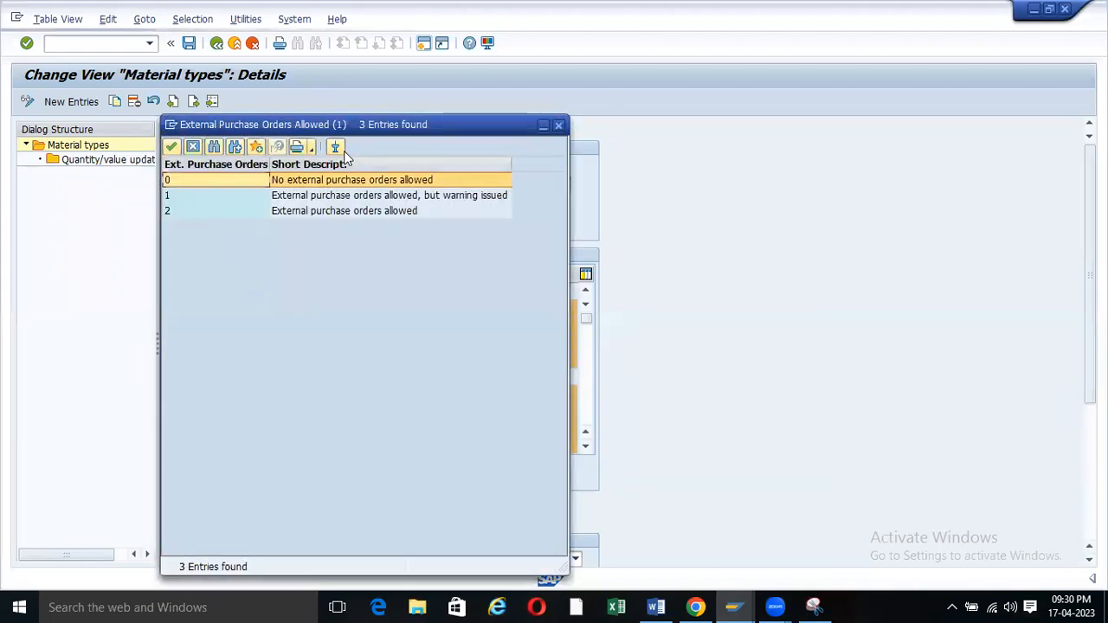
left_click_drag(529, 129, 739, 135)
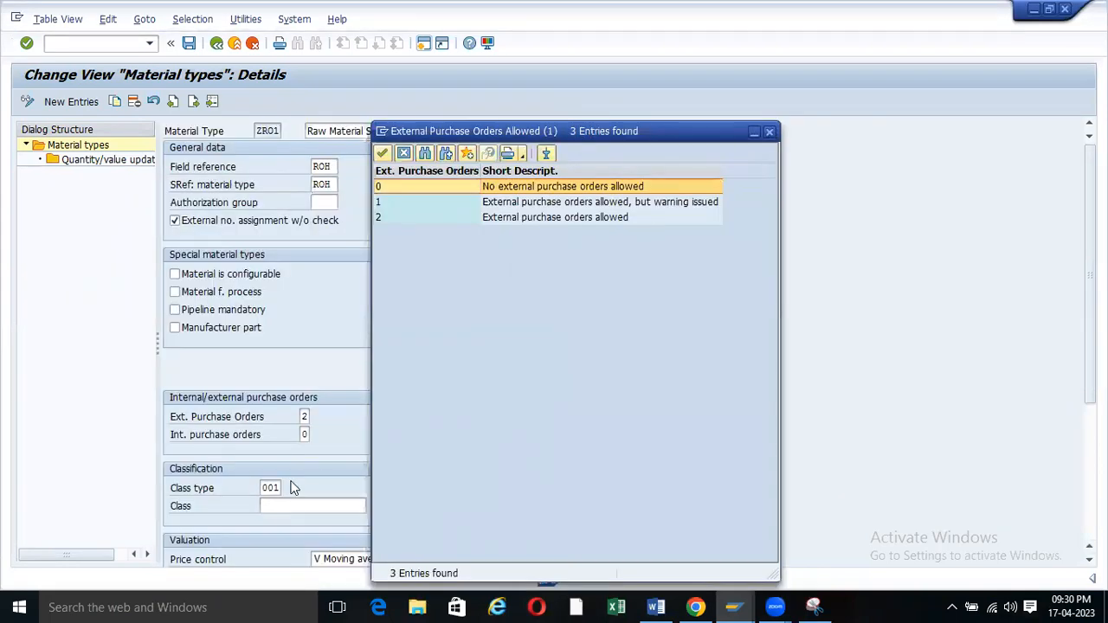
left_click(307, 434)
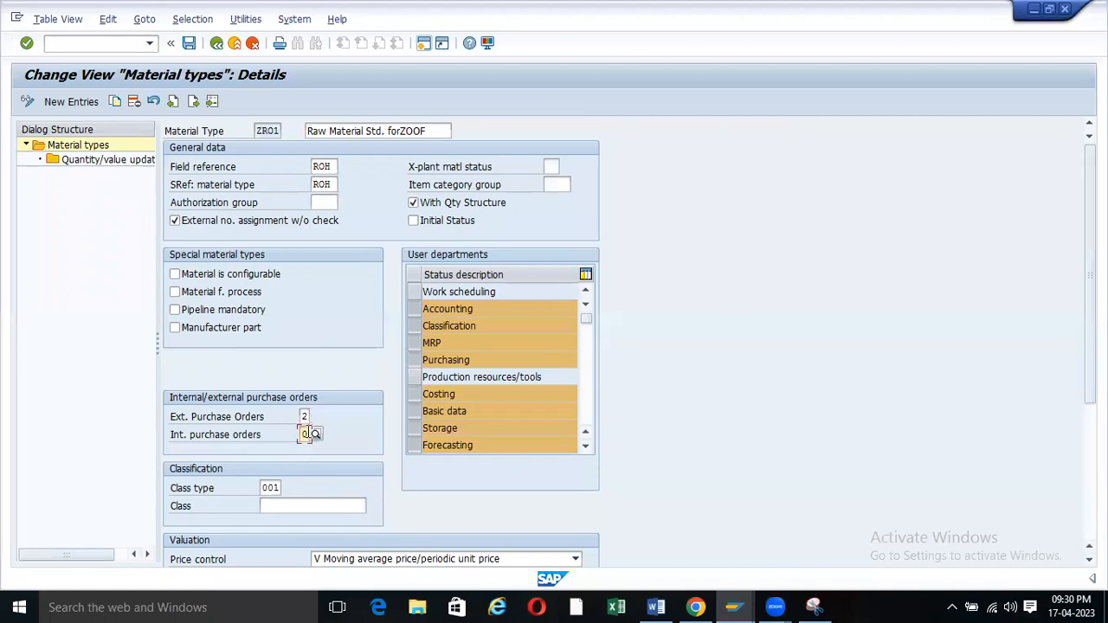
left_click(314, 435)
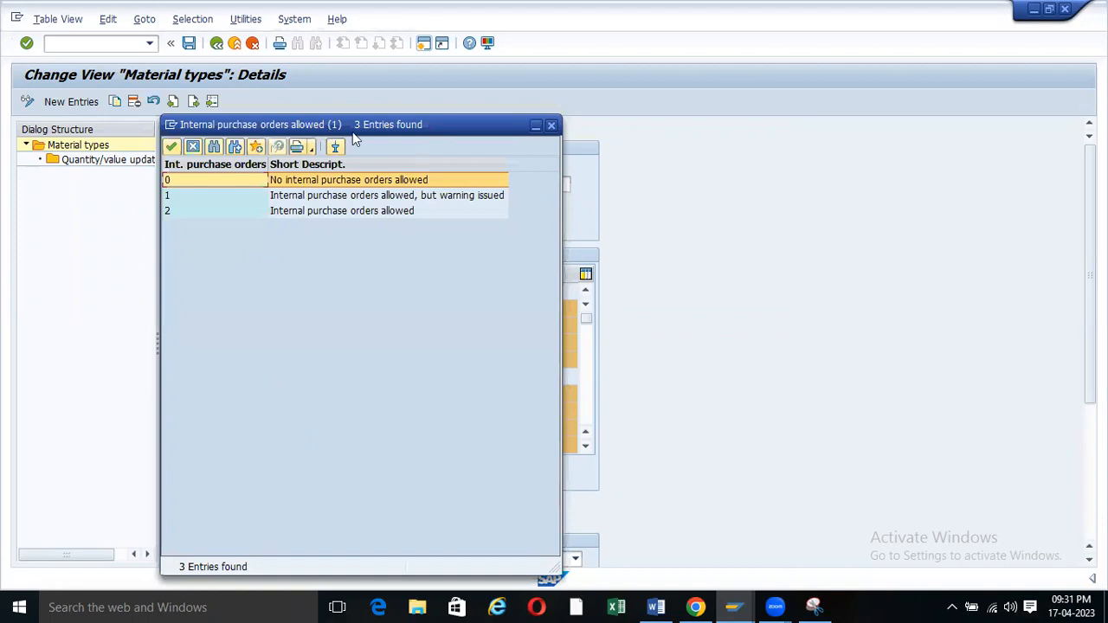
left_click_drag(352, 134, 608, 139)
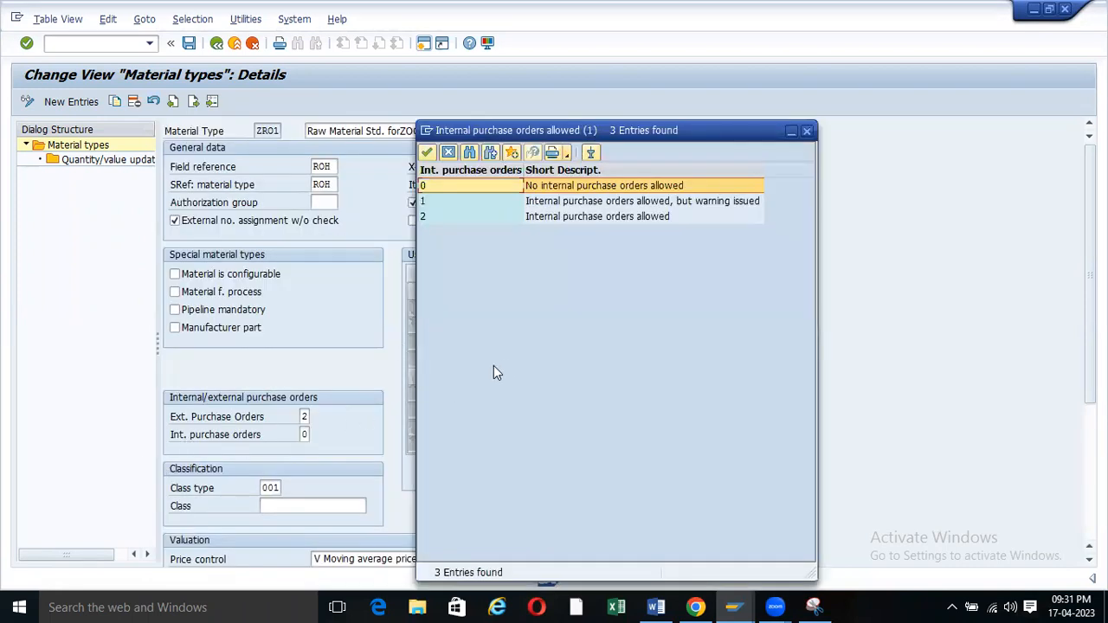
left_click(439, 201)
left_click(567, 186)
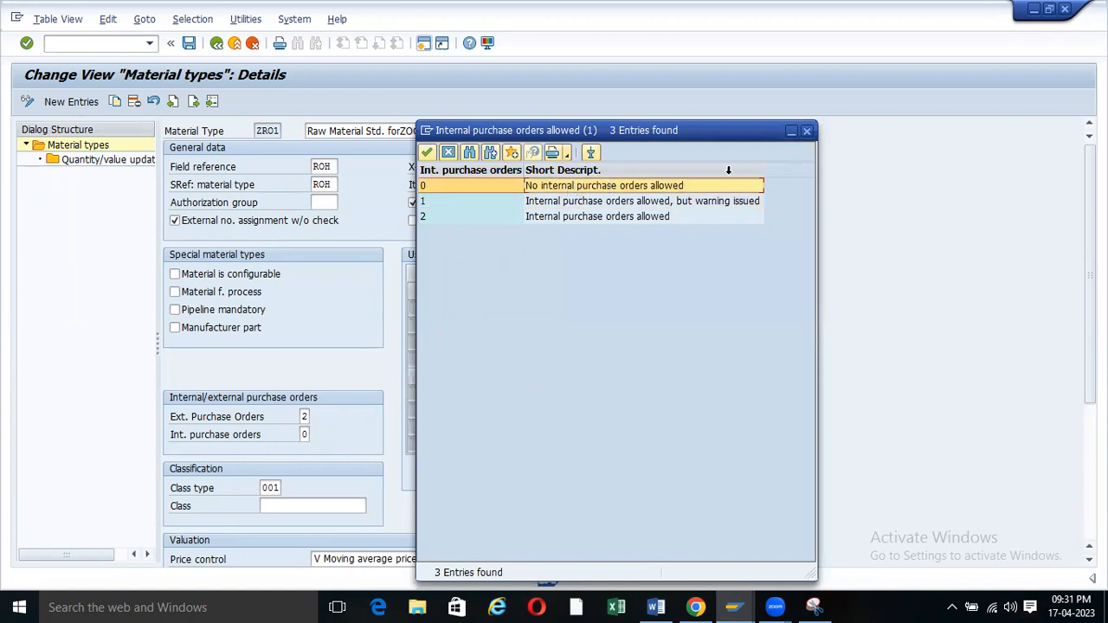
left_click(807, 132)
scroll(306, 407, "down", 2)
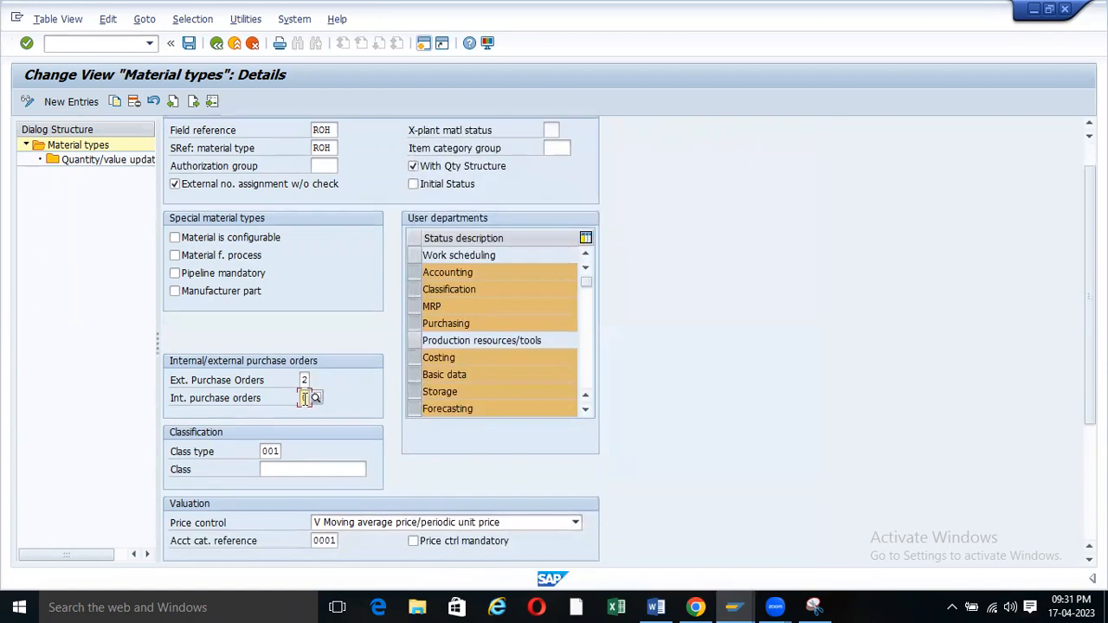
scroll(305, 405, "down", 3)
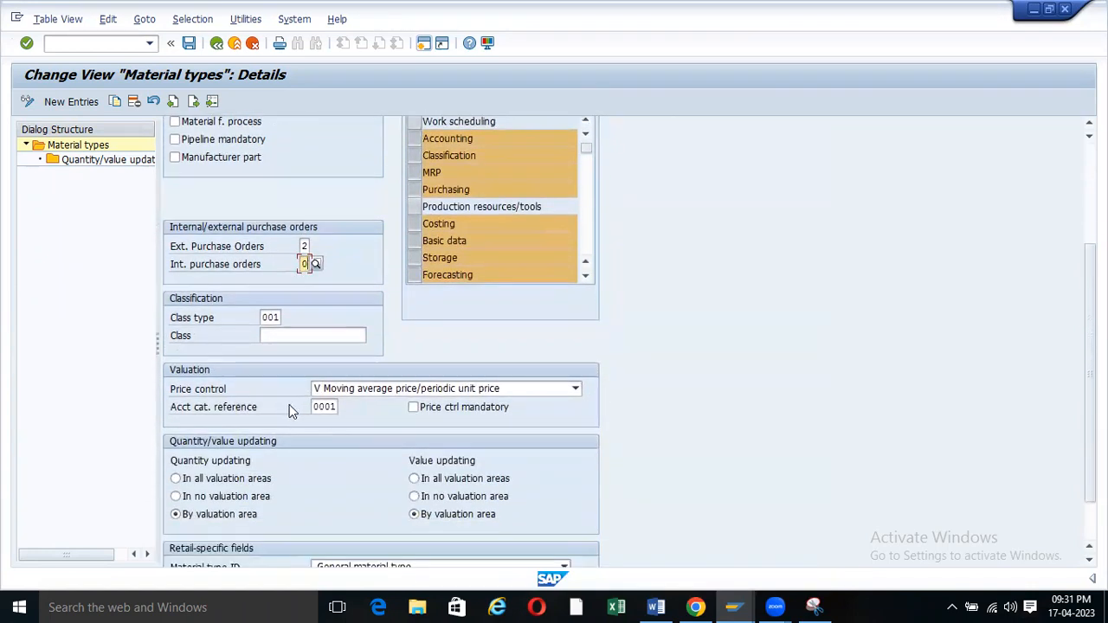
left_click(576, 389)
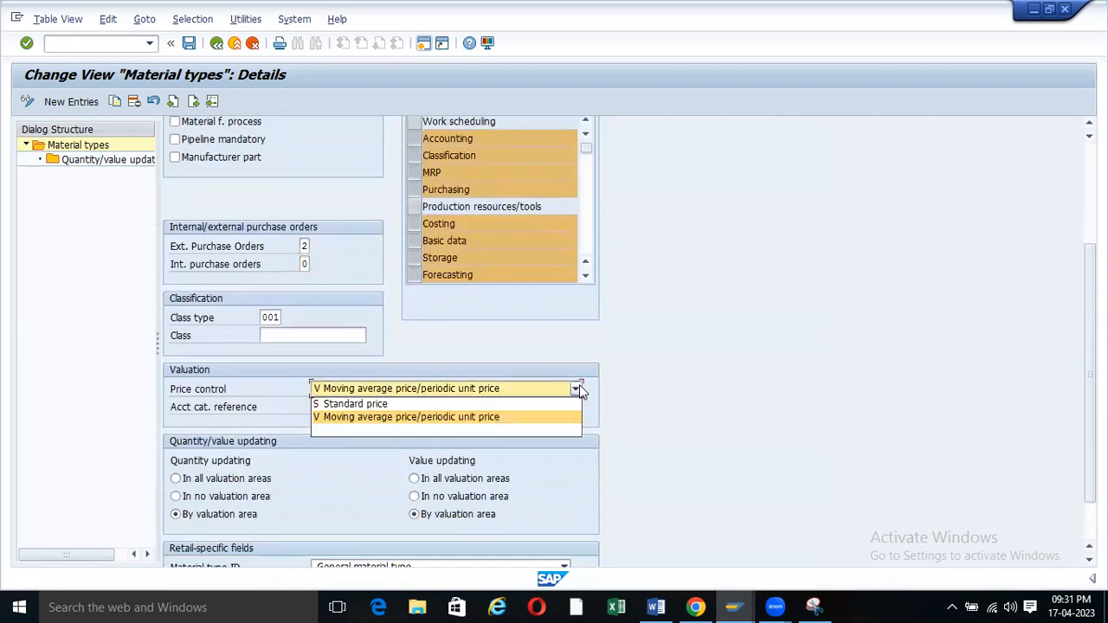
left_click(392, 419)
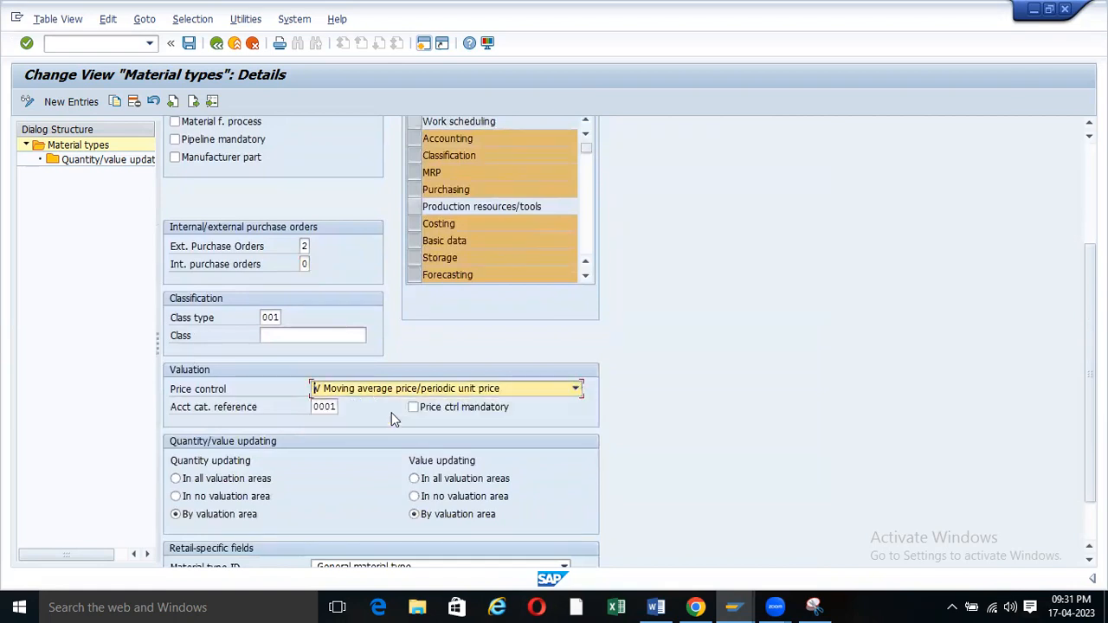
left_click(576, 389)
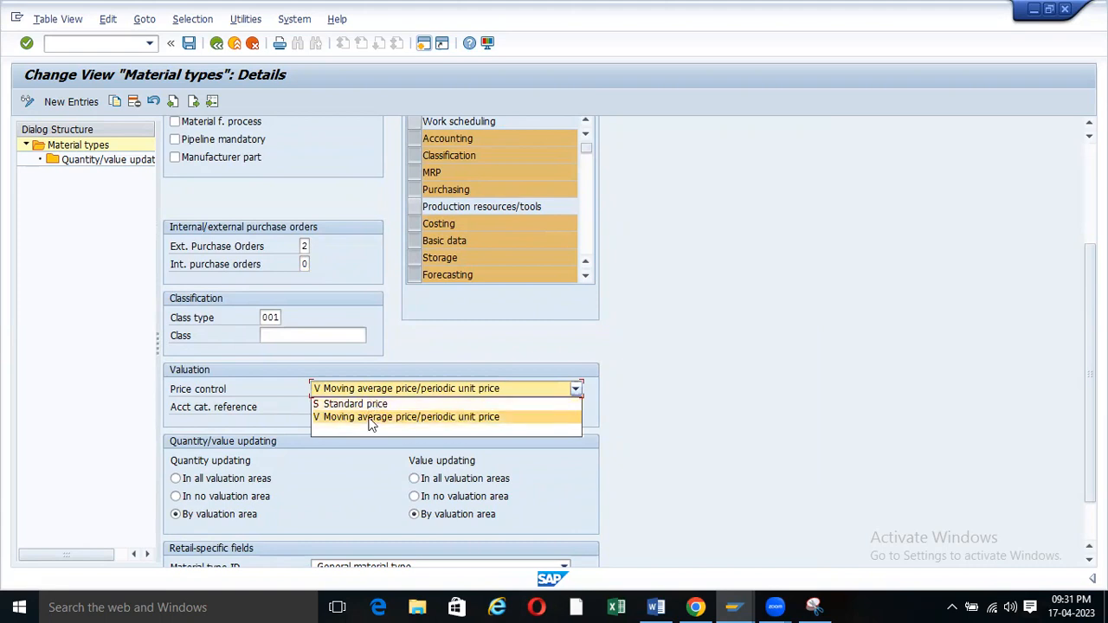
left_click(371, 419)
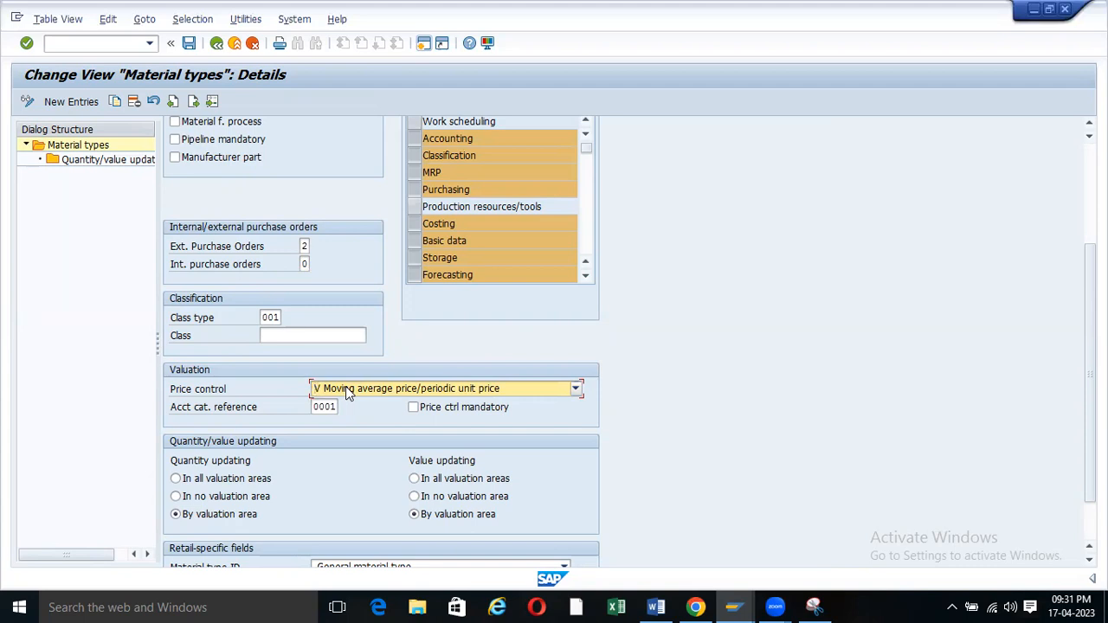
left_click(577, 390)
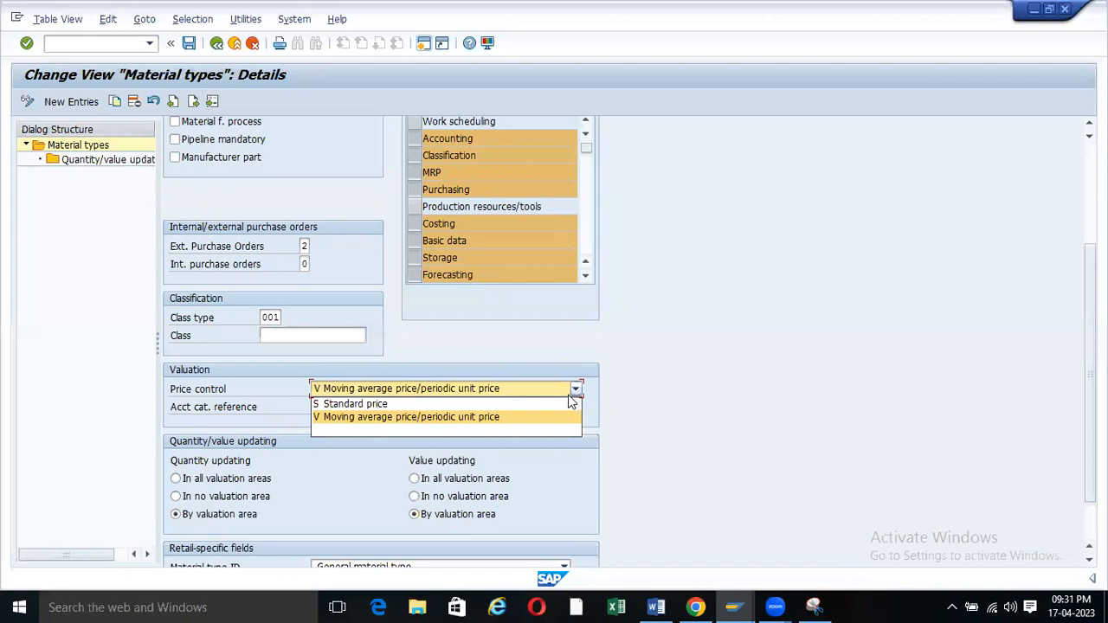
left_click(386, 417)
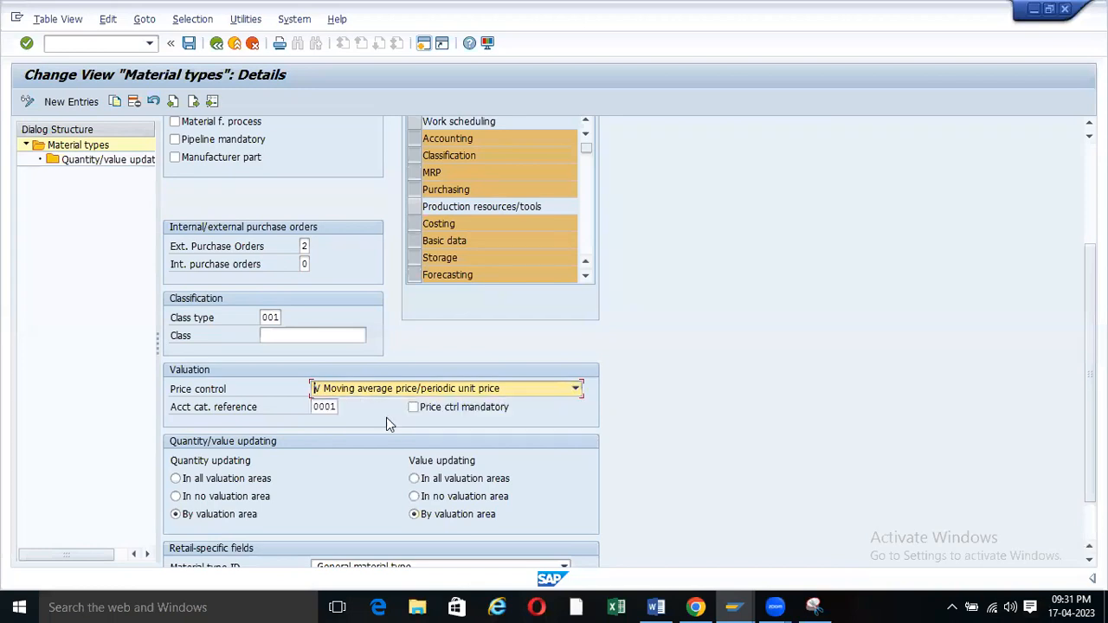
left_click(571, 389)
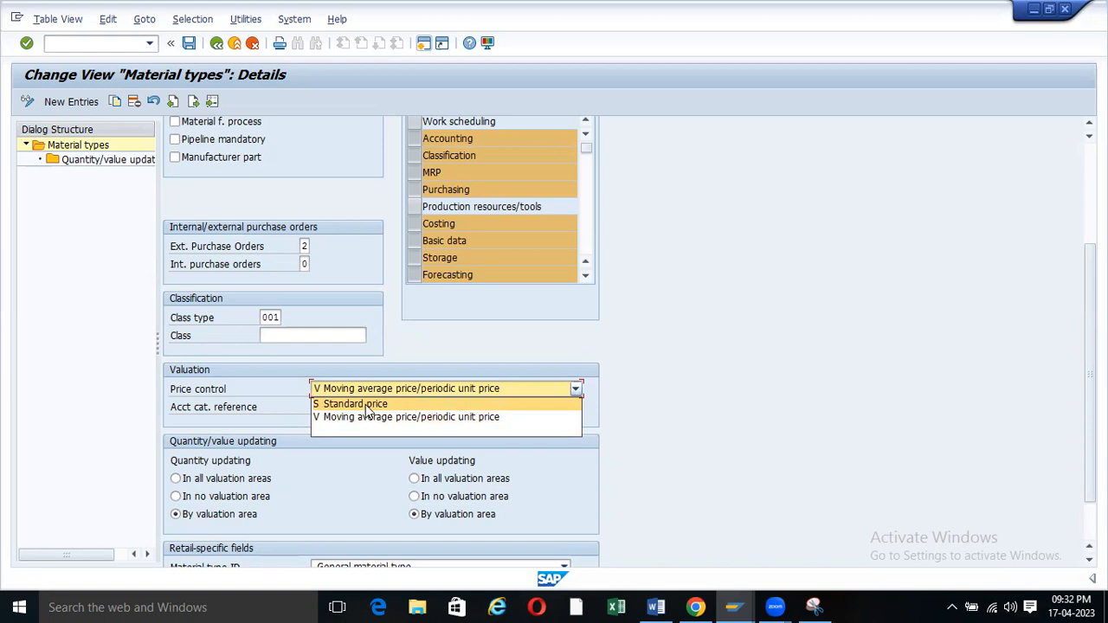
left_click(365, 405)
left_click(576, 388)
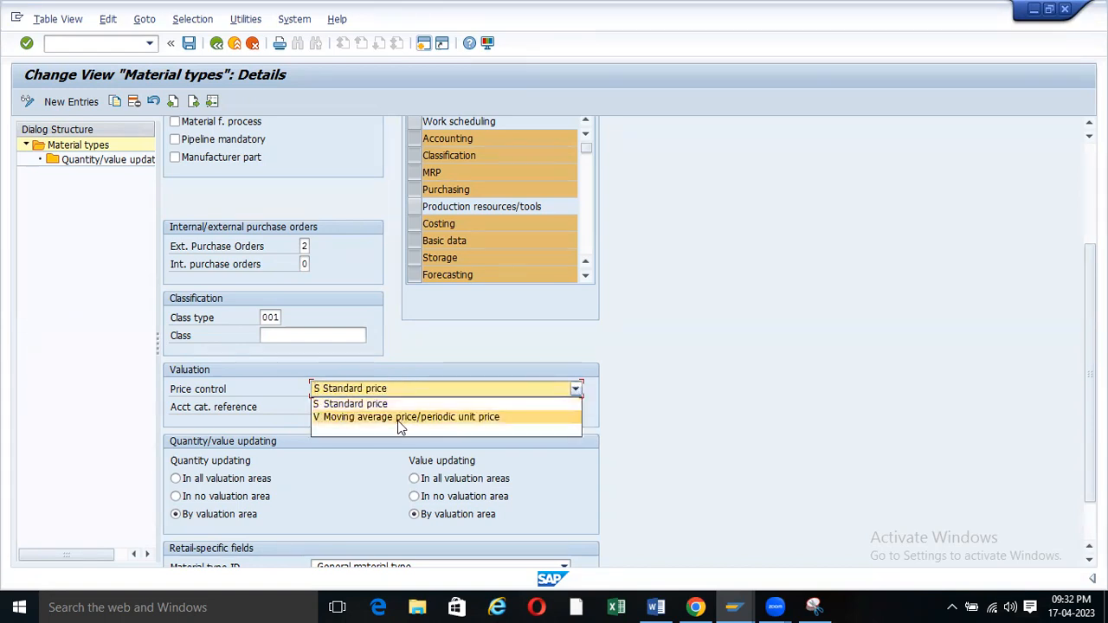
left_click(400, 417)
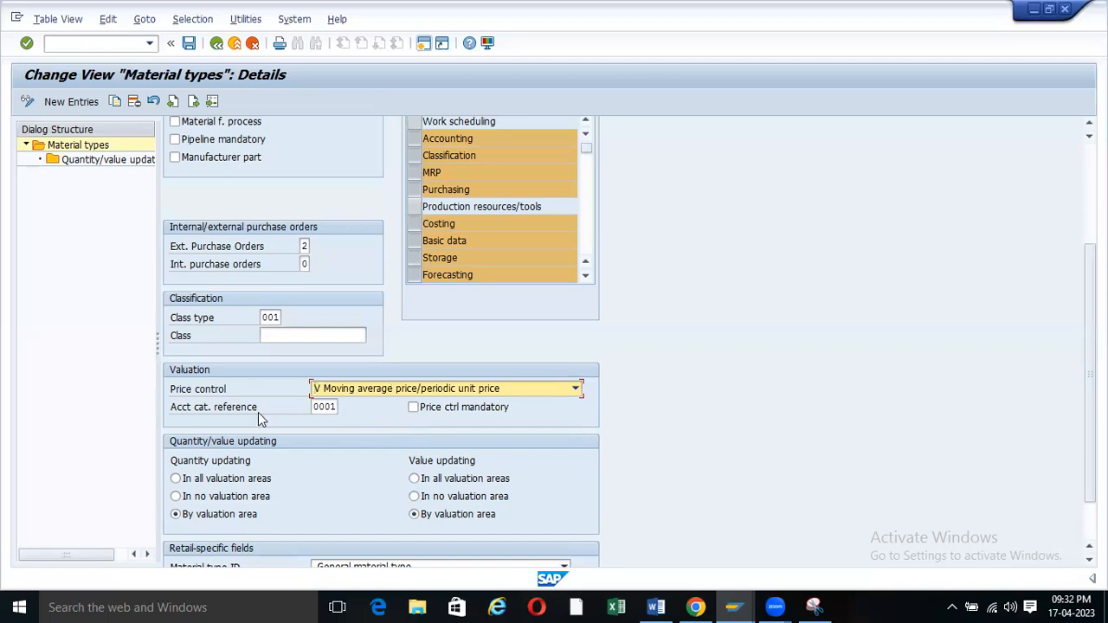
left_click(336, 407)
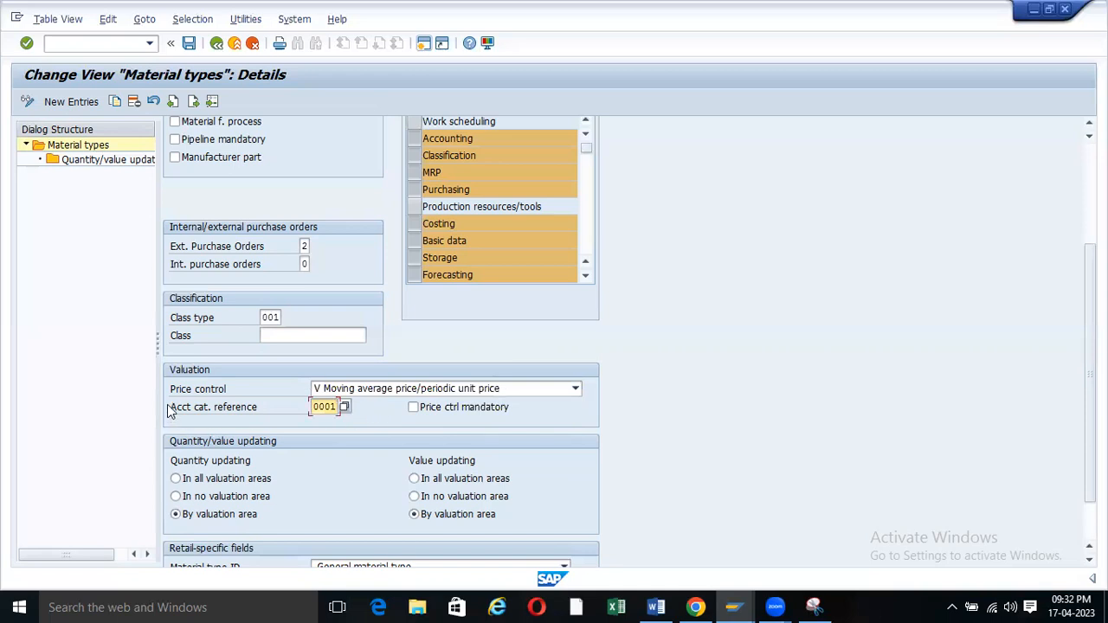
scroll(362, 416, "down", 3)
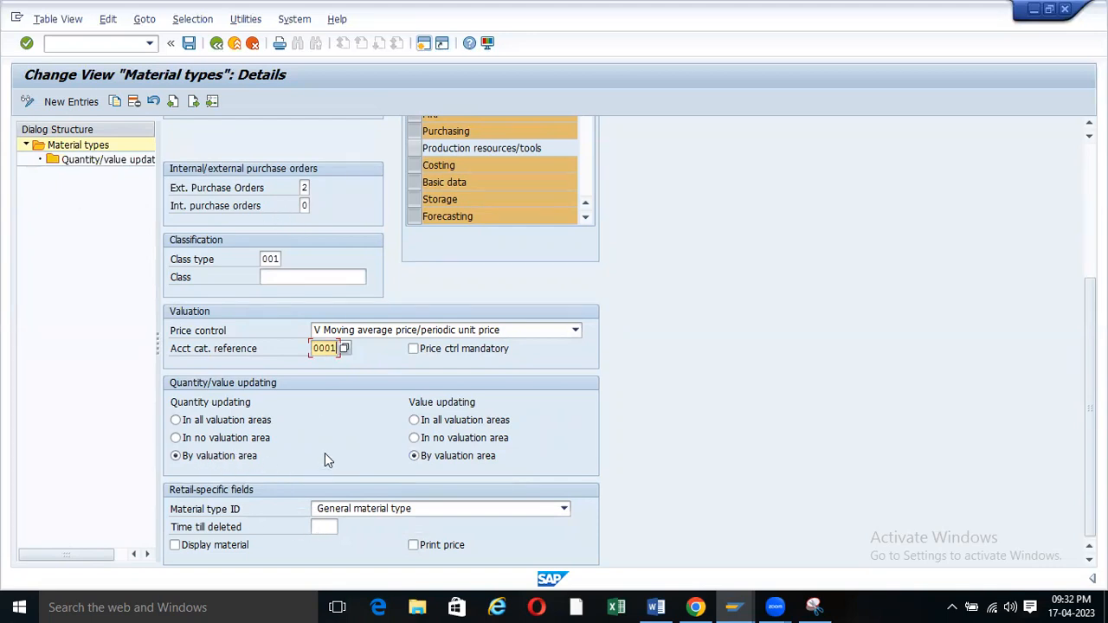
scroll(325, 458, "up", 5)
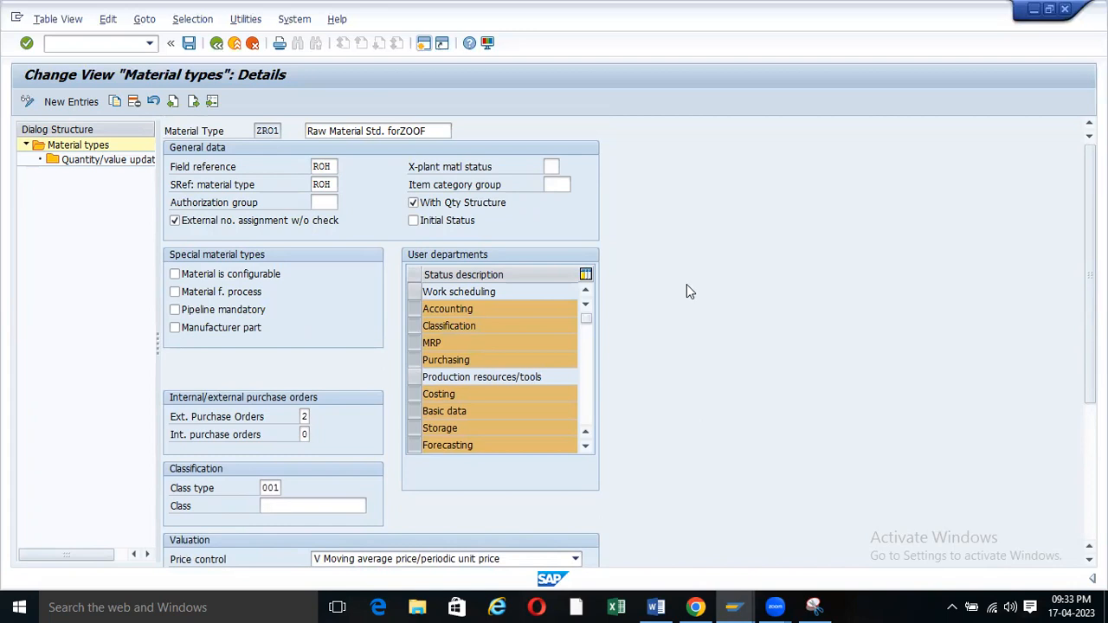
Snip the upper ZR01 details screen: general data, user departments and purchase order settings.
left_click_drag(442, 131, 304, 130)
left_click(315, 135)
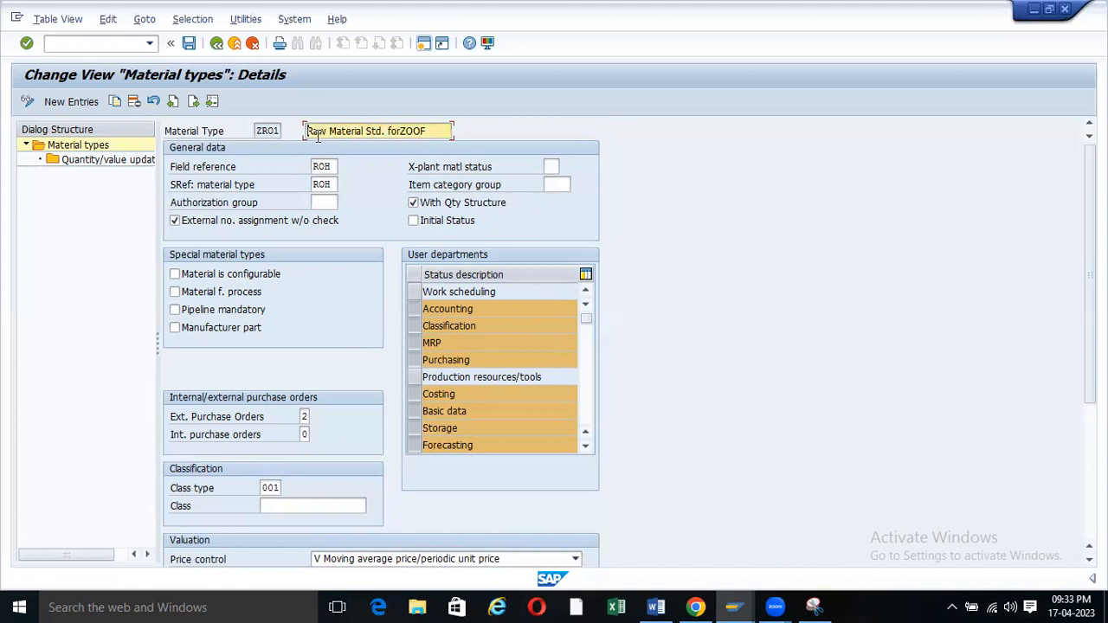
left_click(814, 606)
left_click(42, 116)
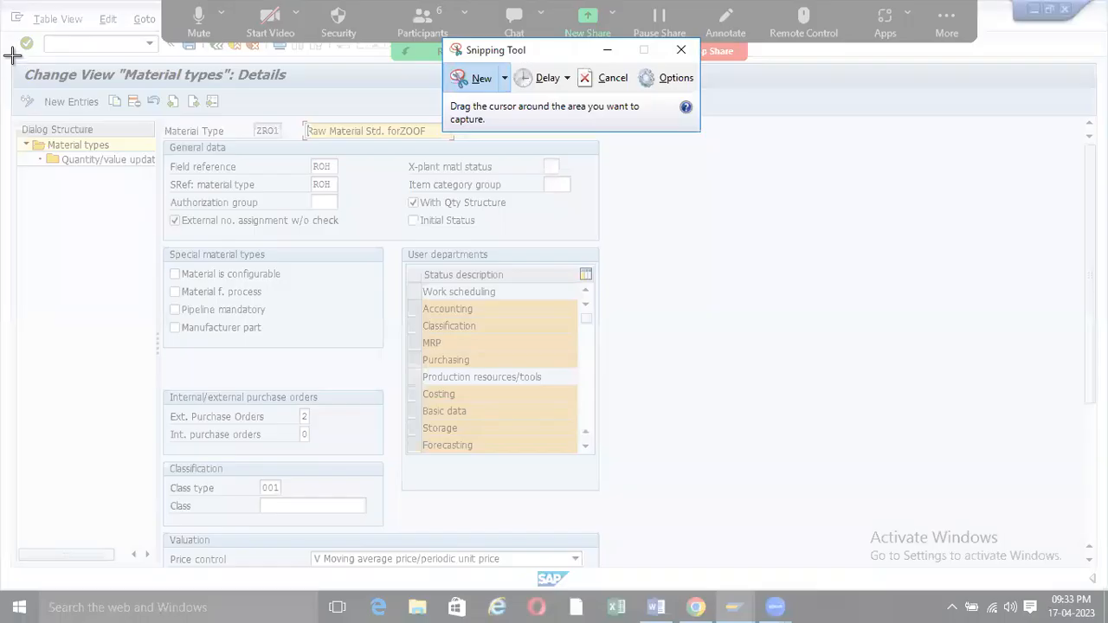
left_click_drag(12, 56, 628, 532)
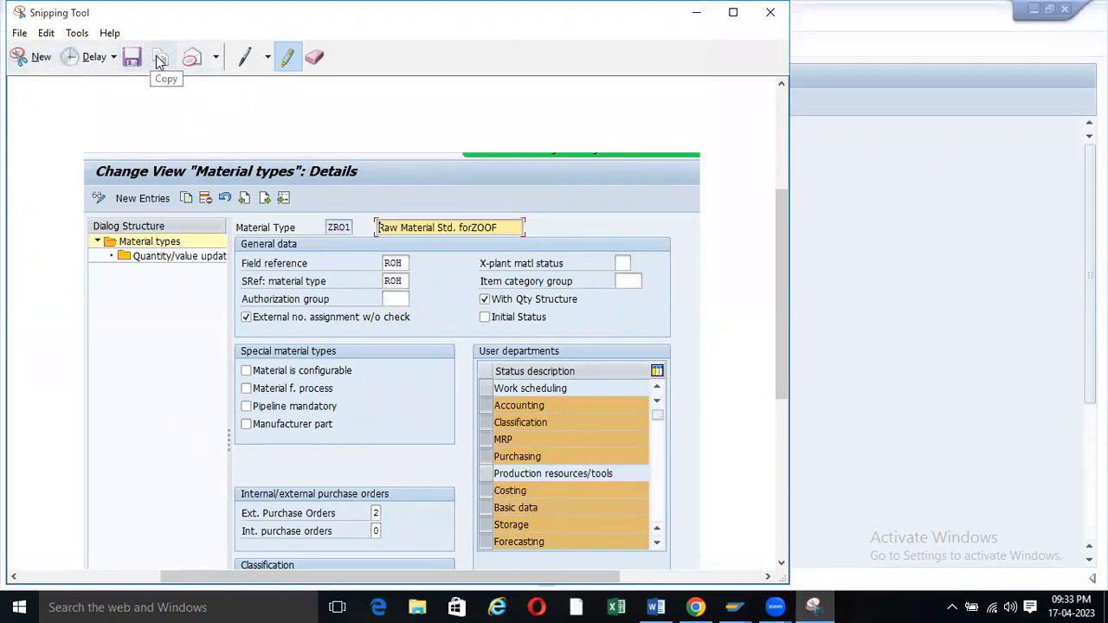
Paste the ZR01 details screenshot into Word below 'Define Attributes of Material Types'.
left_click(656, 607)
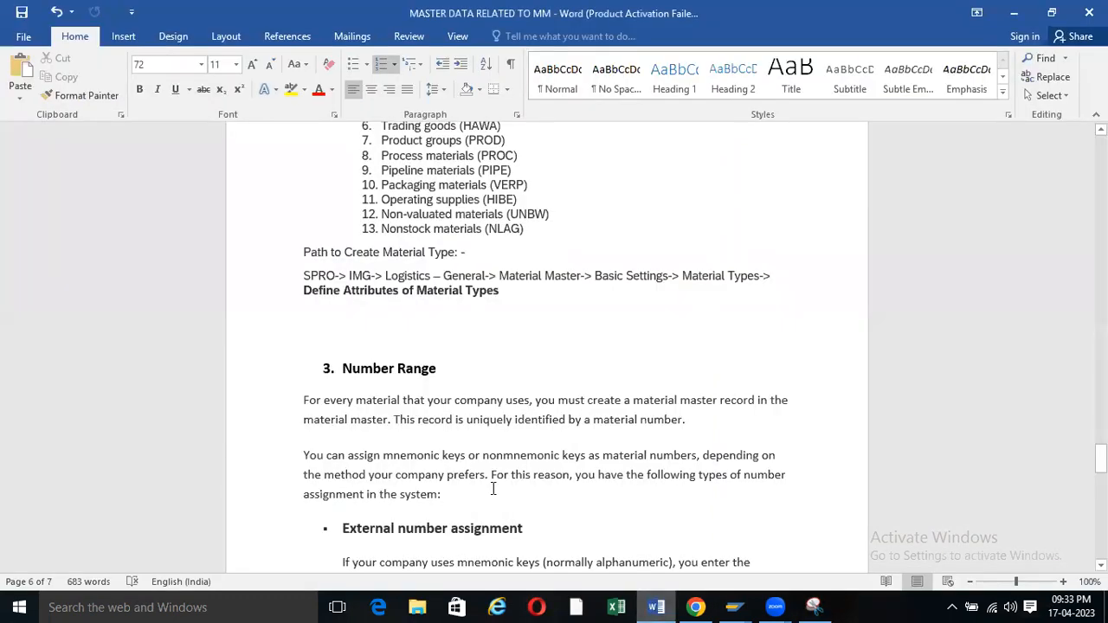
left_click(514, 293)
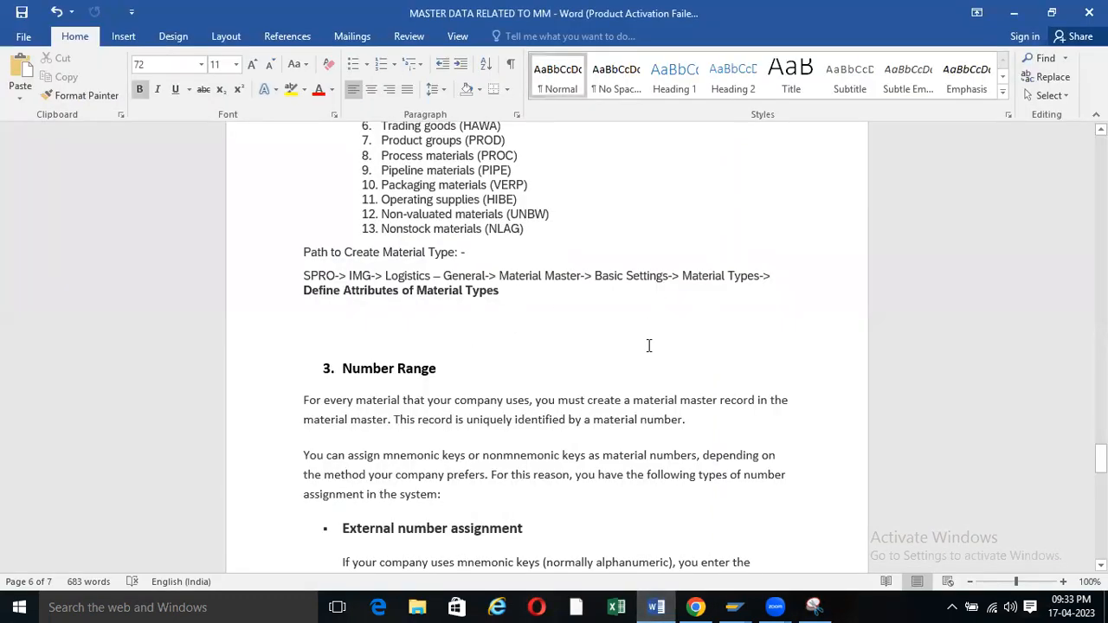
key("Return")
key("ctrl+v")
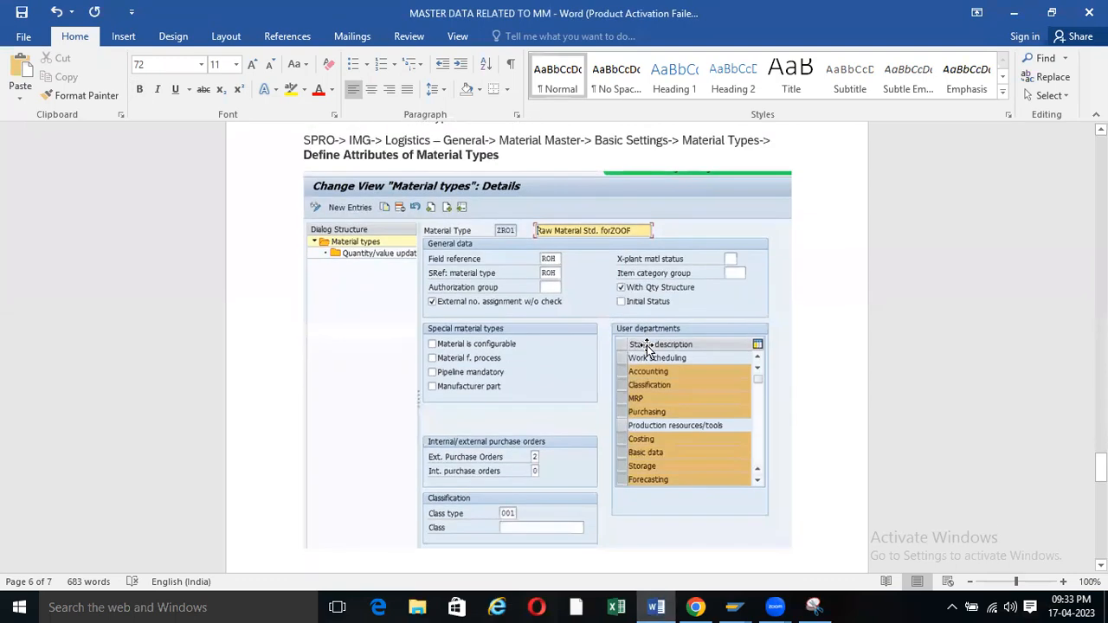
Shorten the pasted screenshot and give it a picture border.
left_click(569, 297)
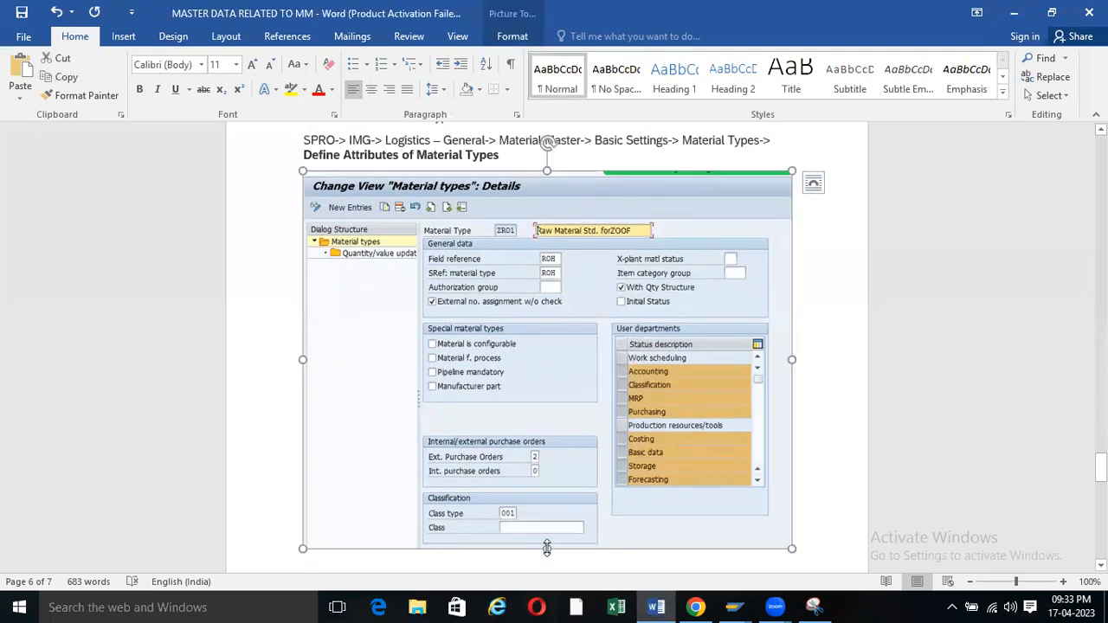
left_click_drag(546, 547, 546, 495)
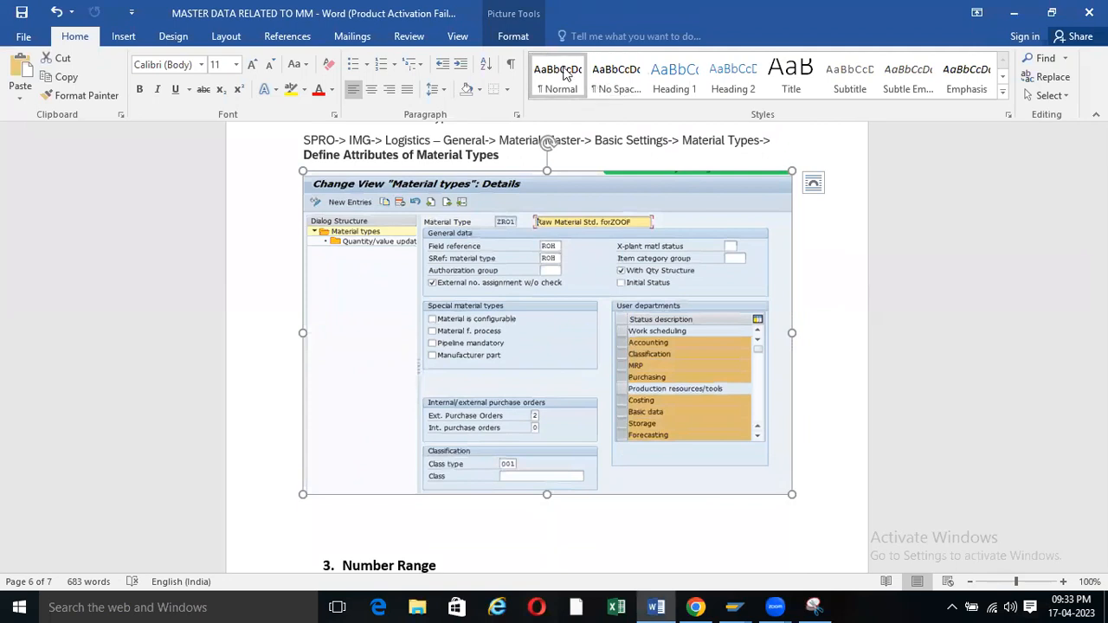
left_click(514, 36)
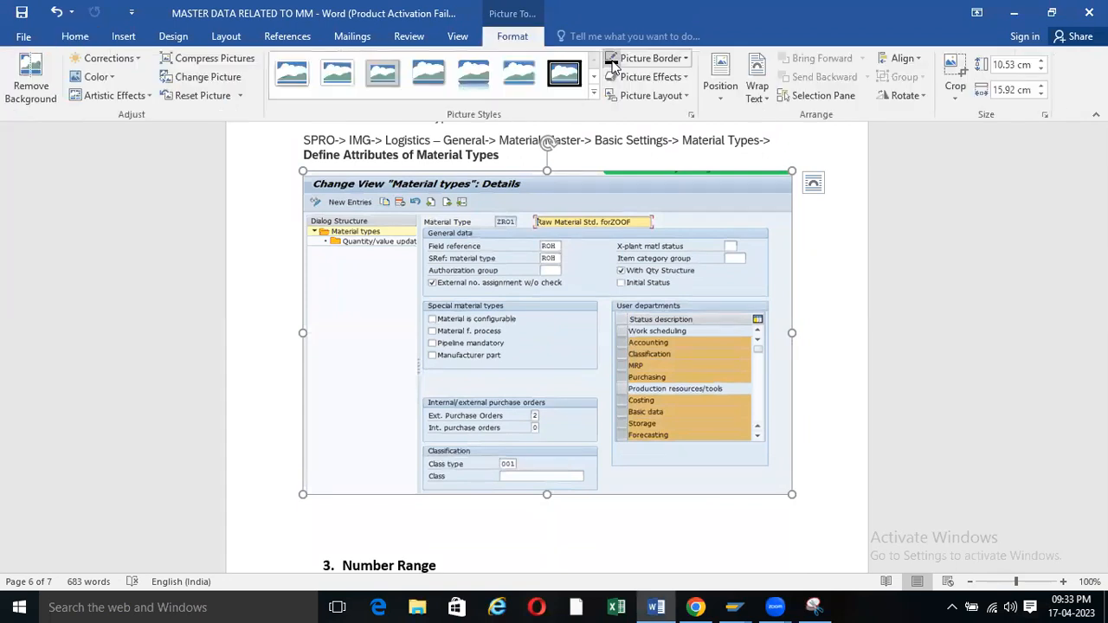
left_click(611, 60)
left_click(347, 524)
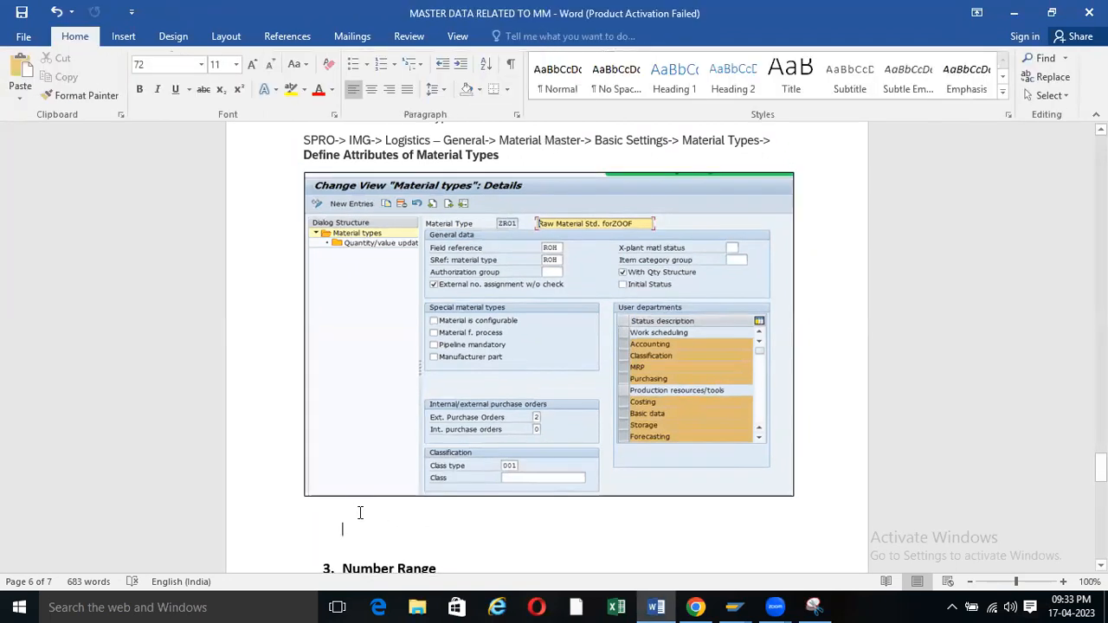
mouse_move(731, 606)
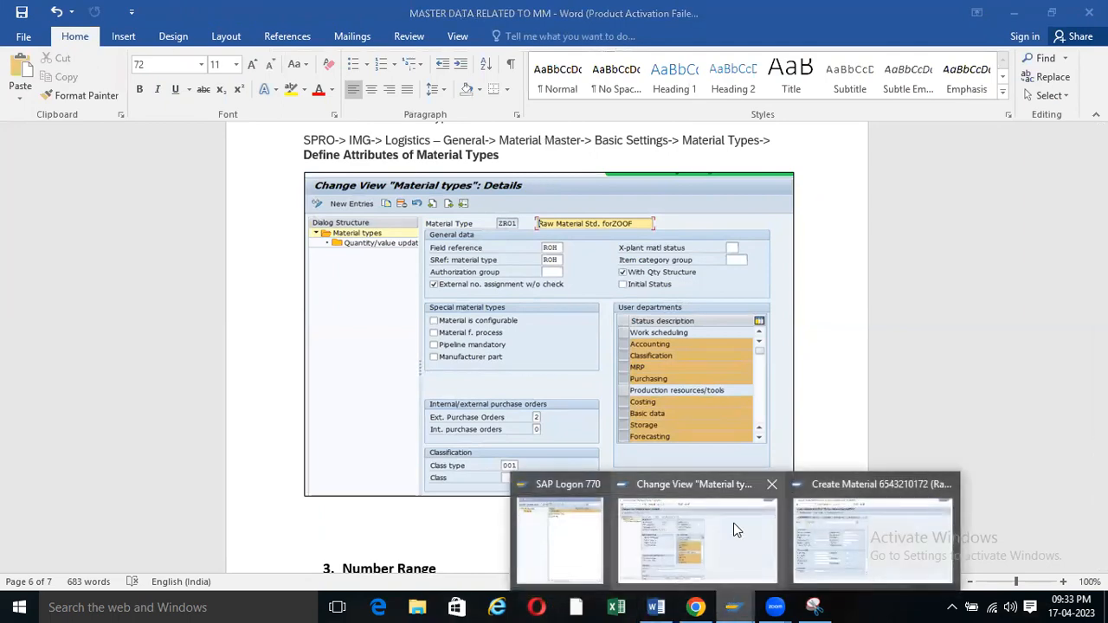
left_click(842, 507)
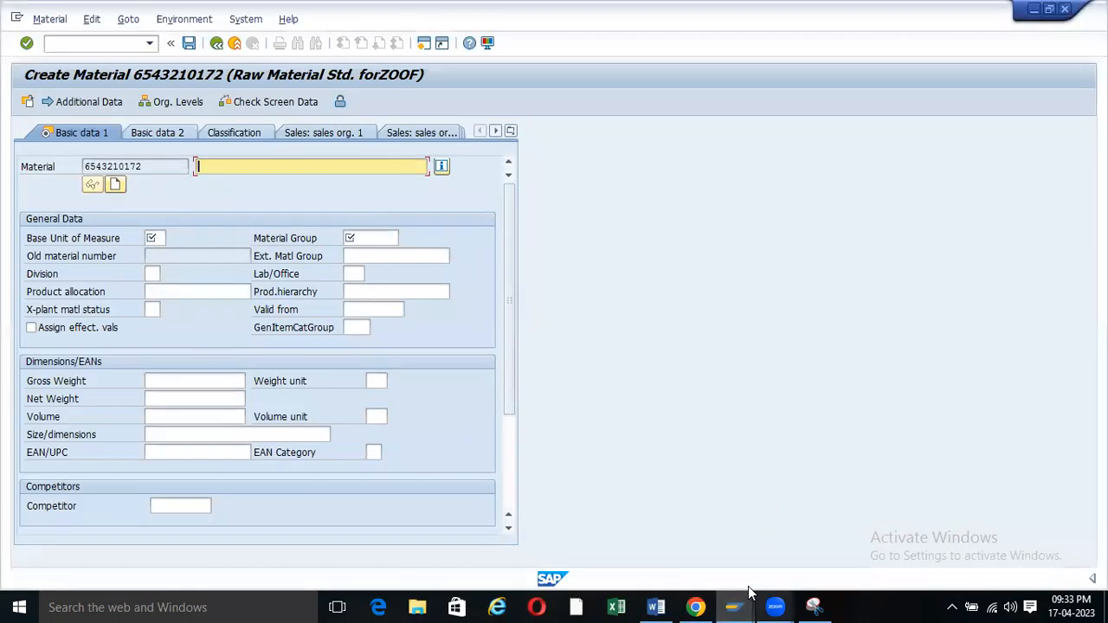
Snip the lower ZR01 details screen, from purchase orders down to retail-specific fields.
mouse_move(732, 606)
left_click(655, 555)
scroll(362, 343, "down", 5)
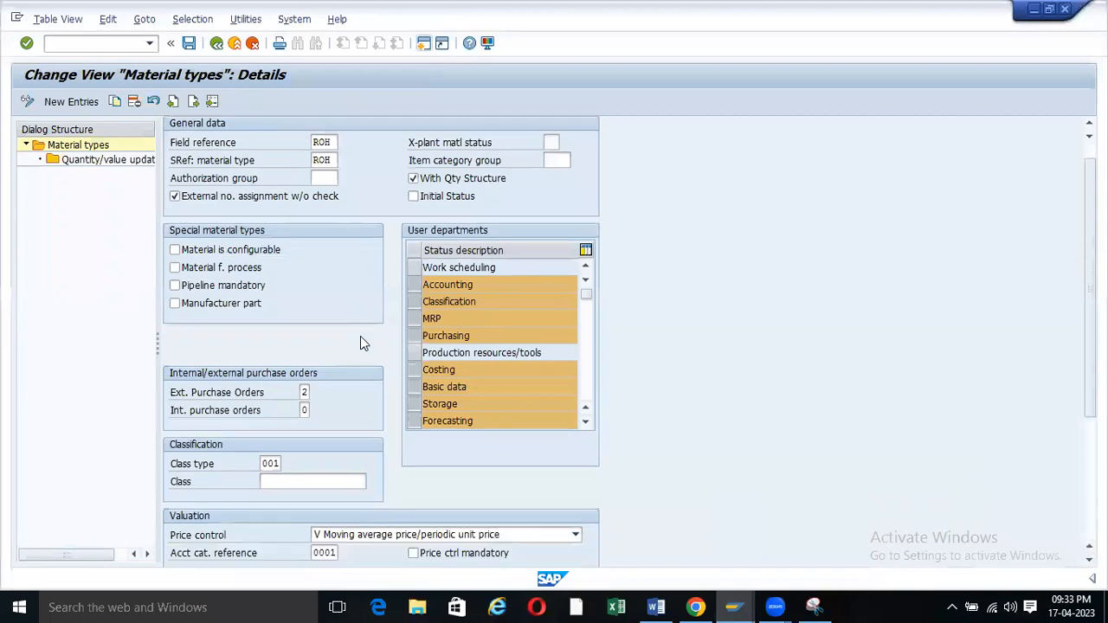
scroll(360, 338, "down", 2)
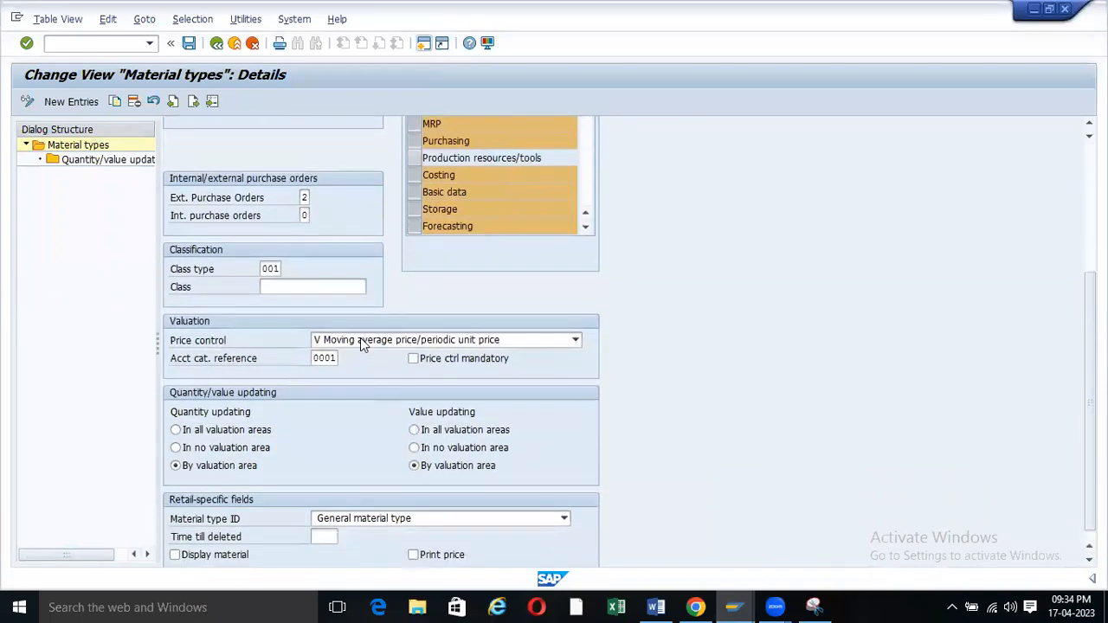
left_click(814, 606)
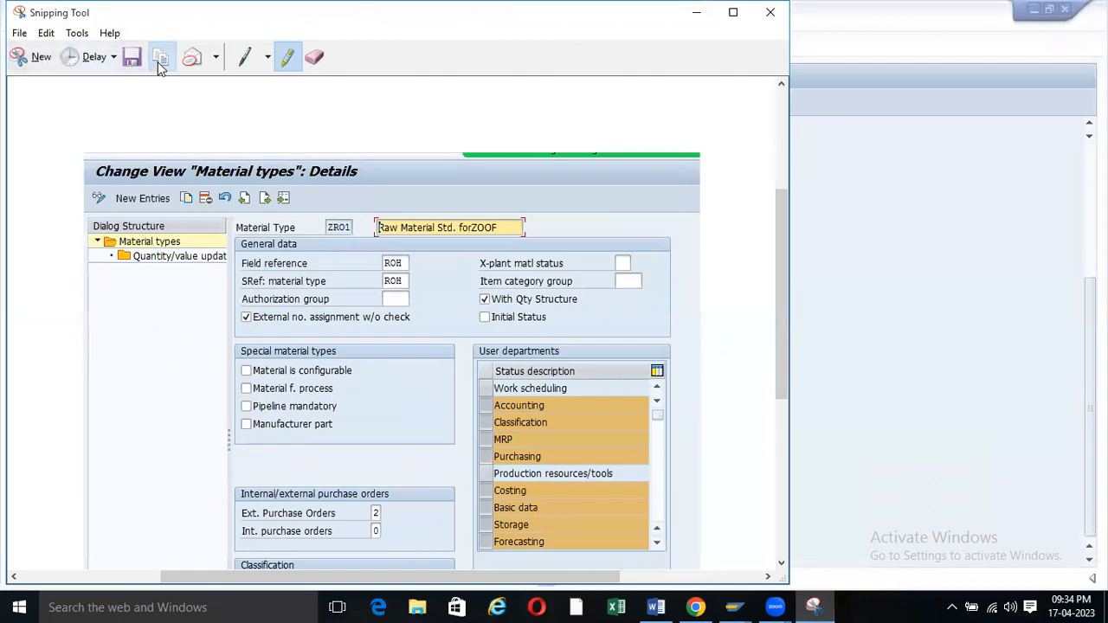
left_click(26, 56)
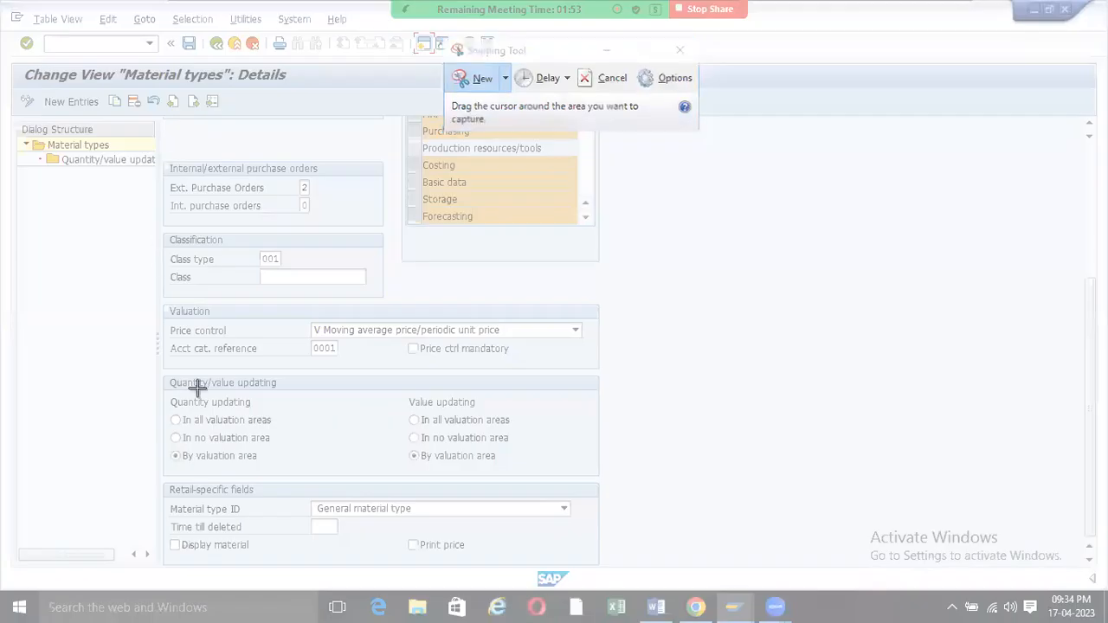
left_click_drag(162, 145, 612, 571)
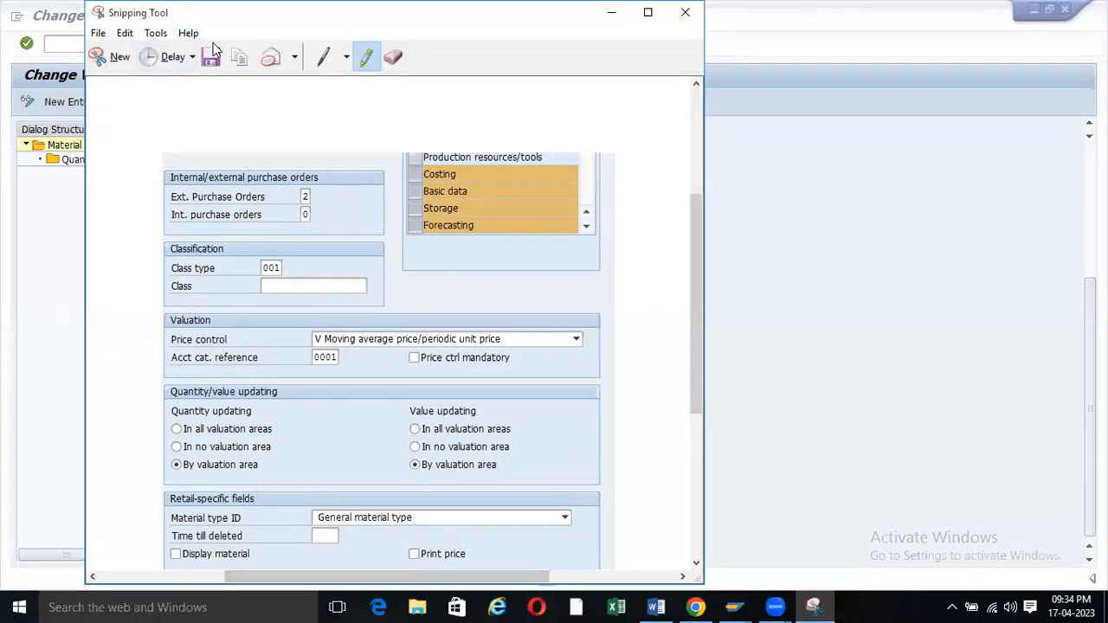
left_click(656, 607)
Paste the second screenshot into Word and shorten the heights of both screenshots.
key("ctrl+v")
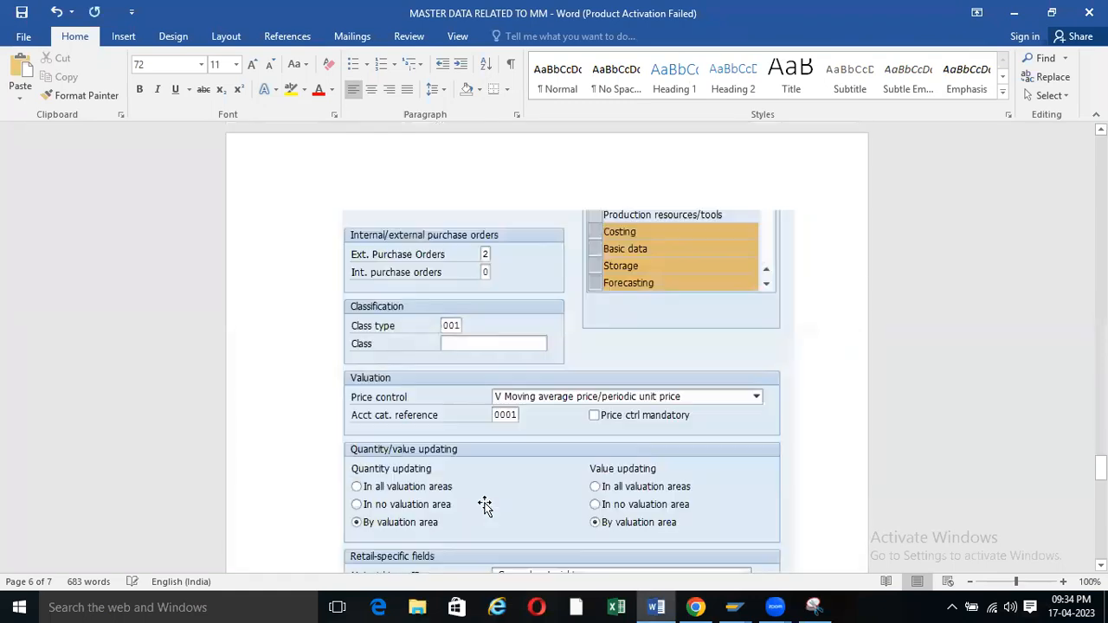
left_click(400, 391)
left_click_drag(569, 547, 559, 437)
scroll(459, 357, "up", 14)
scroll(457, 359, "down", 2)
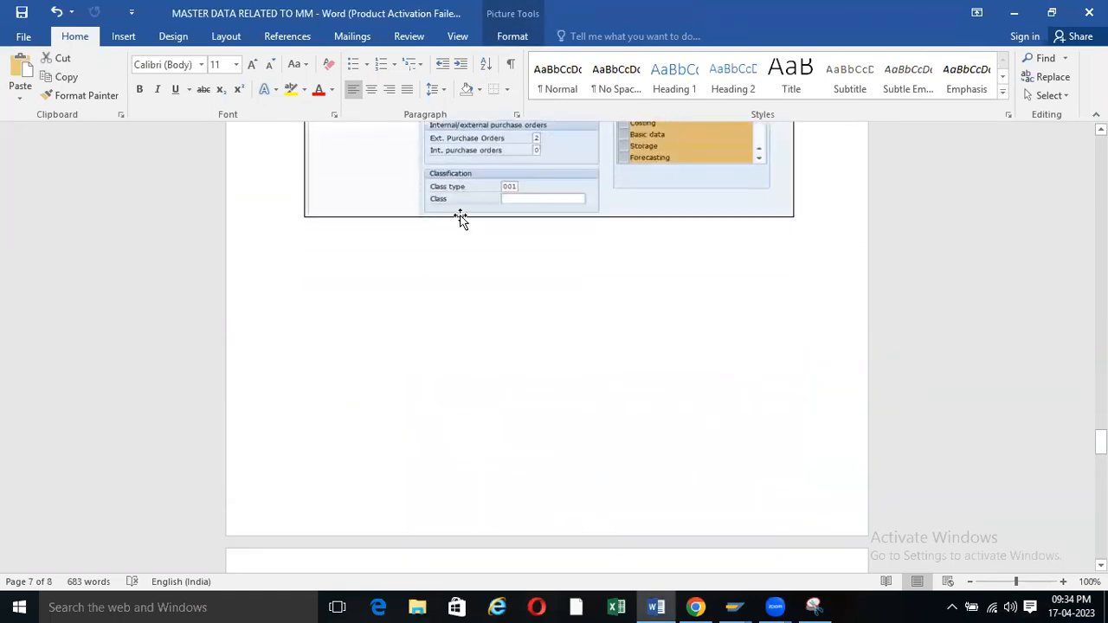
left_click(468, 207)
left_click_drag(547, 215, 539, 130)
scroll(530, 274, "up", 6)
scroll(530, 285, "down", 14)
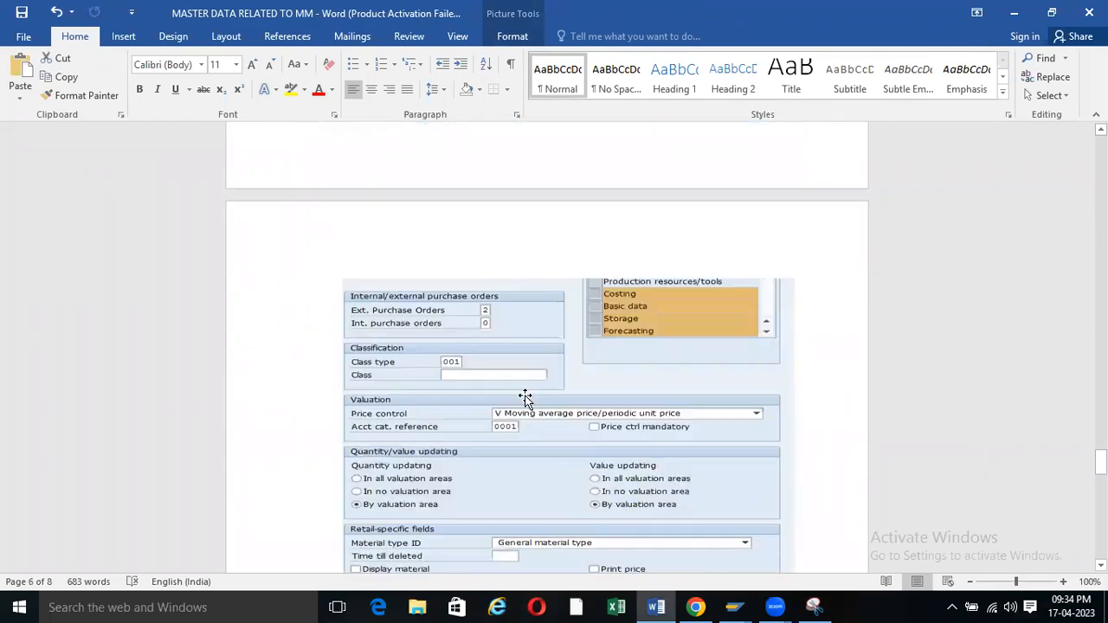
Trim the second screenshot and remove the indent from its paragraph.
left_click(525, 422)
left_click_drag(569, 545, 569, 450)
scroll(480, 304, "down", 3)
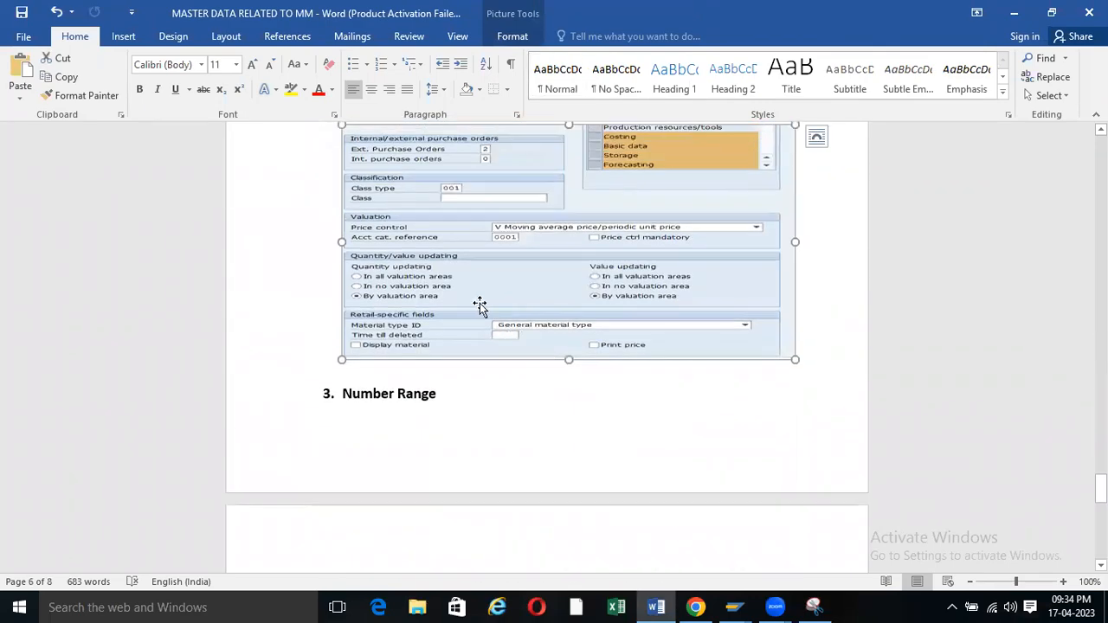
scroll(471, 310, "up", 6)
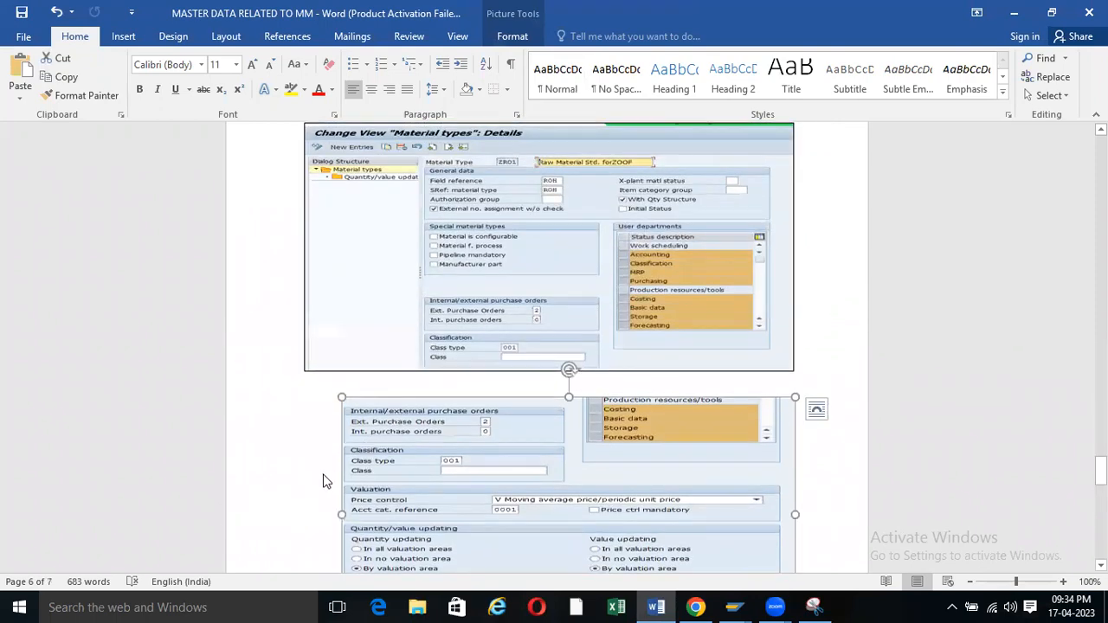
left_click(318, 468)
scroll(322, 469, "down", 1)
key("BackSpace")
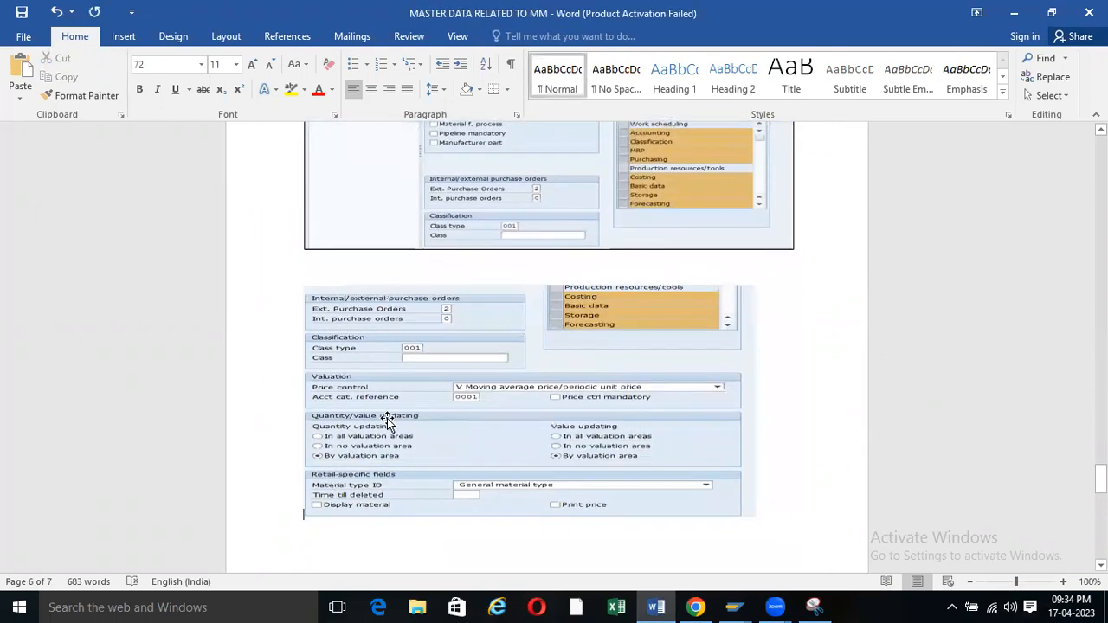
Enlarge the new screenshot to 8.84 × 15.92 cm and delete the blank line above it.
left_click(500, 393)
left_click_drag(527, 286, 529, 256)
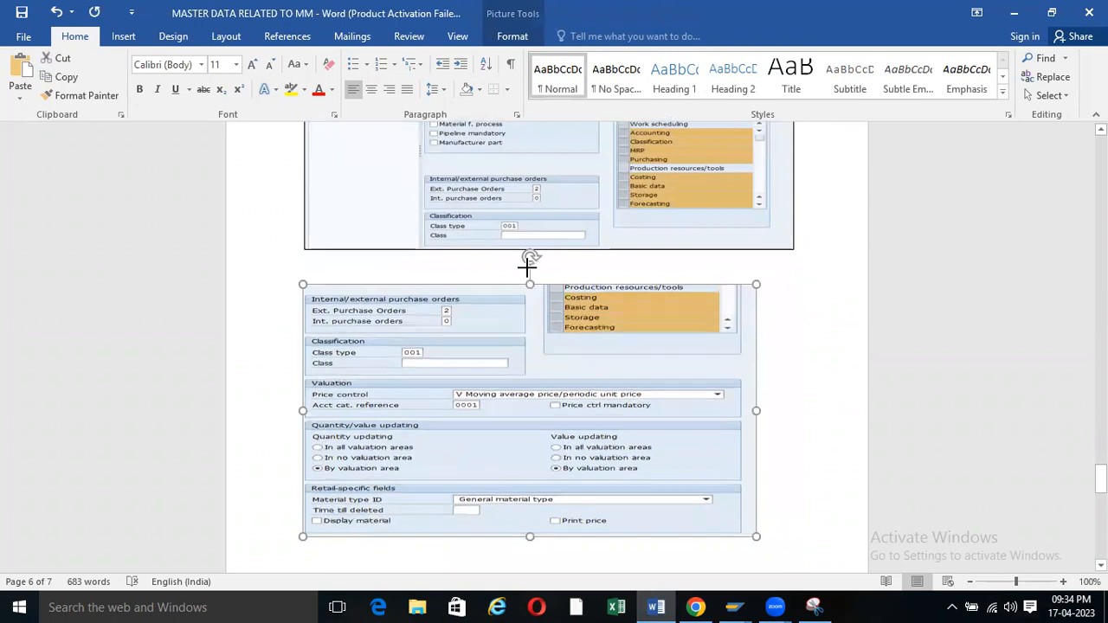
left_click(511, 36)
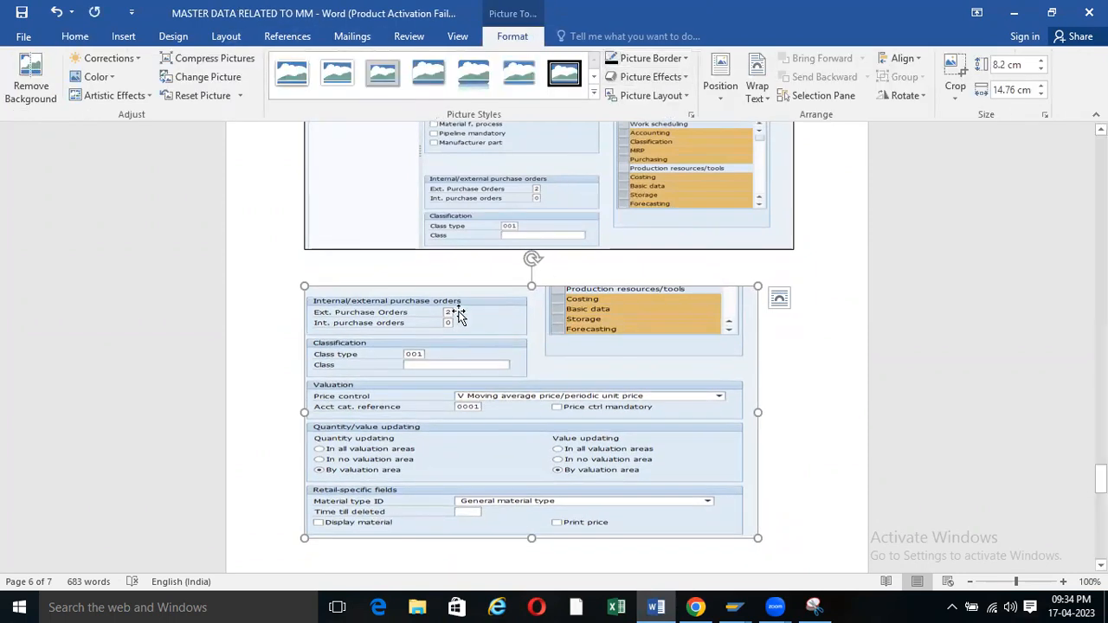
left_click_drag(759, 537, 793, 528)
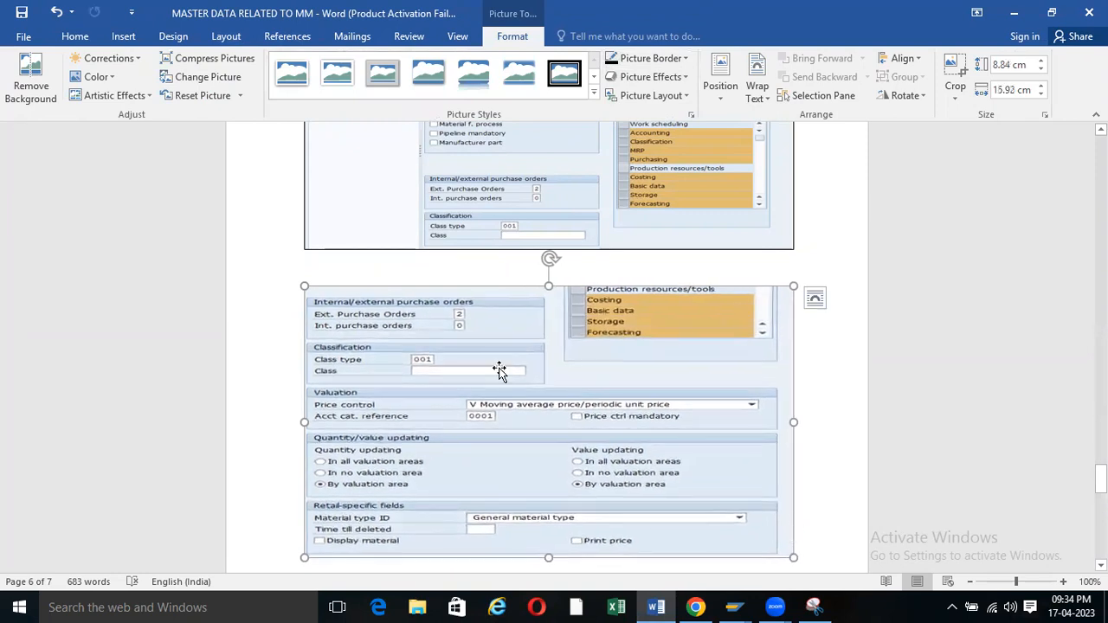
left_click(333, 267)
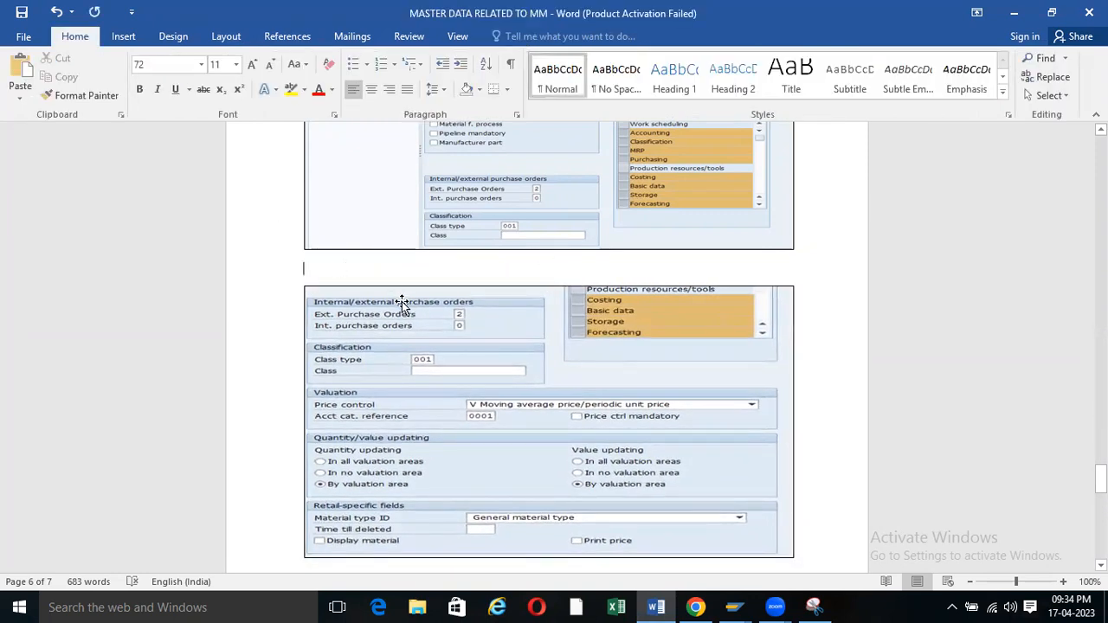
key("BackSpace")
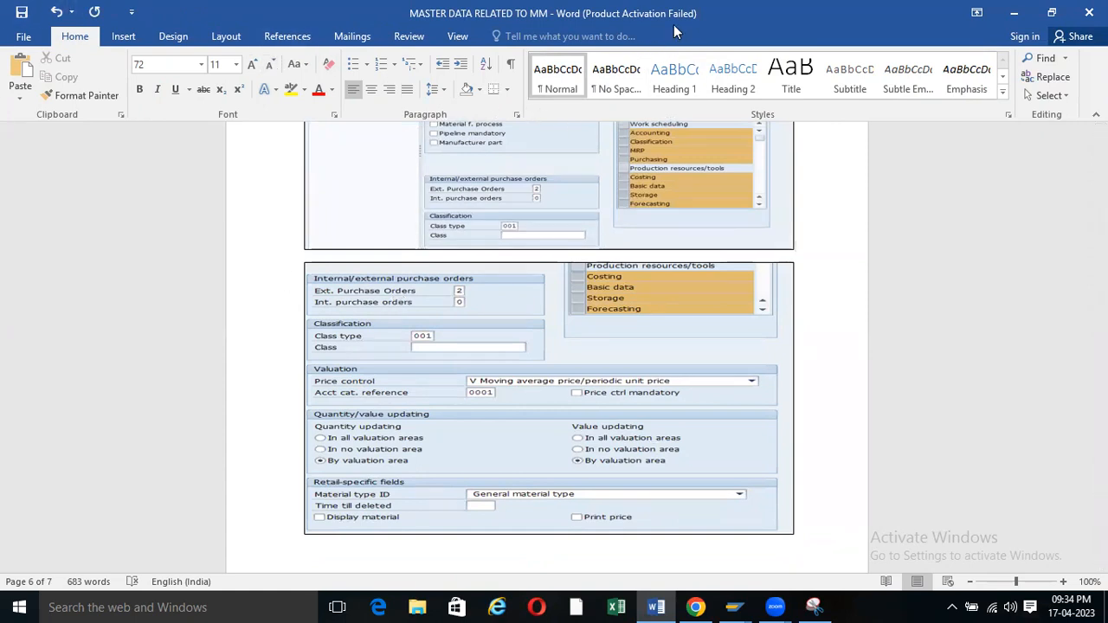
Scroll through the Word notes to review them, ending at the Path to List Display Material section.
scroll(574, 240, "up", 10)
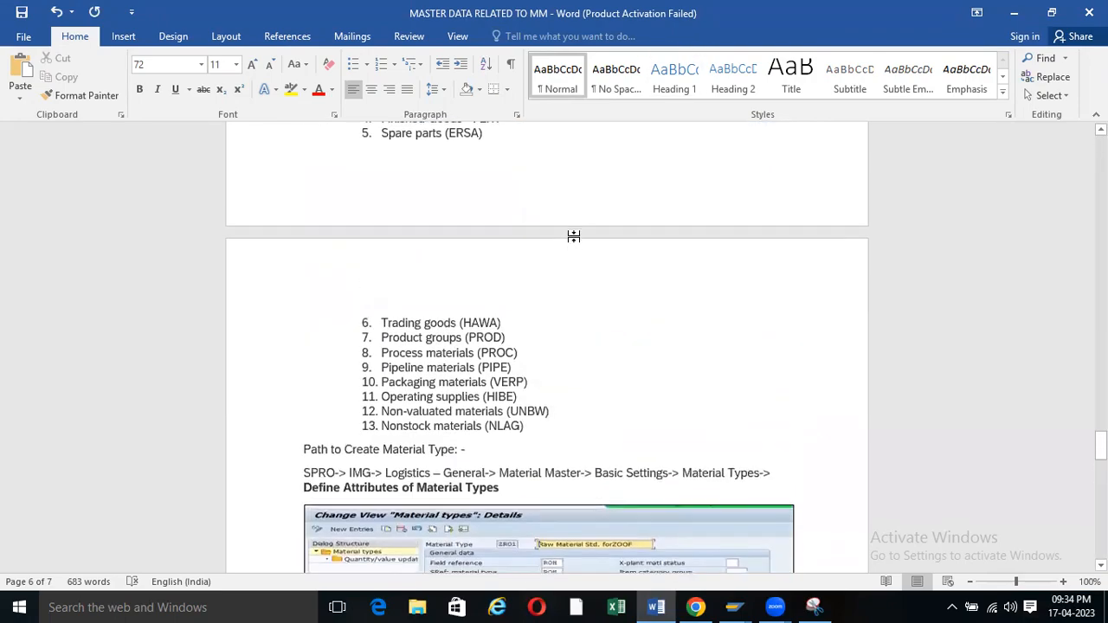
scroll(575, 236, "down", 20)
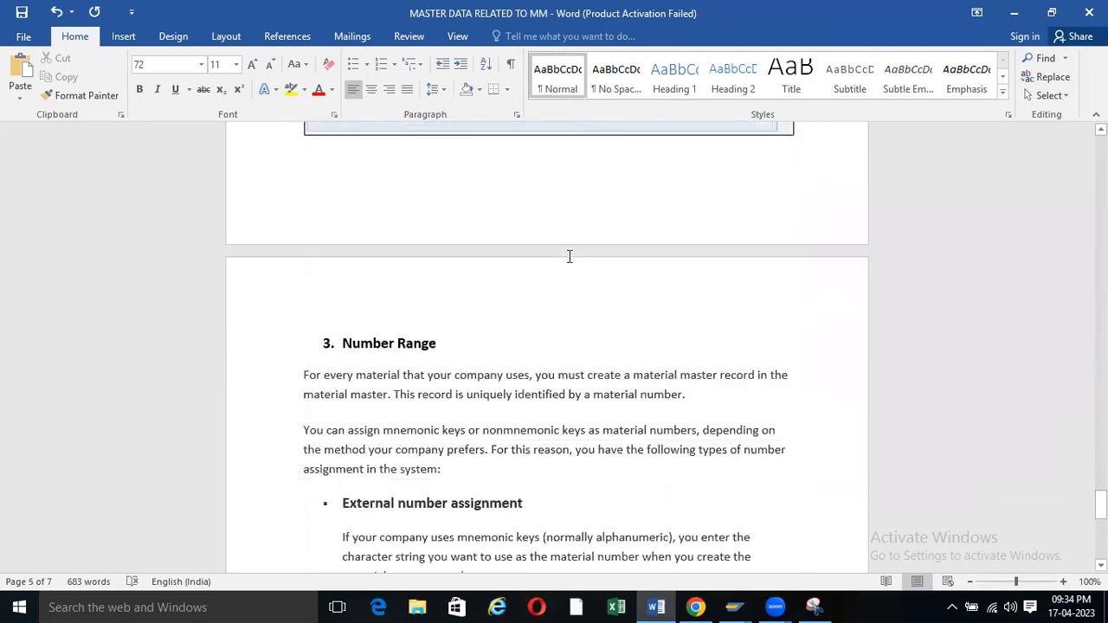
scroll(367, 303, "up", 3)
scroll(363, 324, "down", 7)
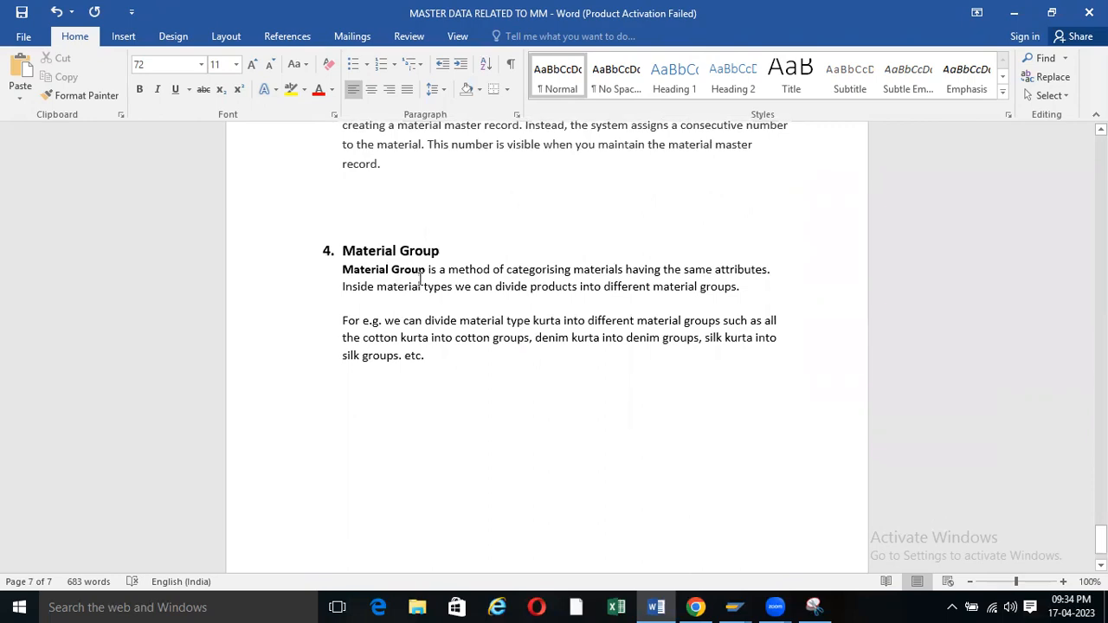
scroll(421, 277, "up", 18)
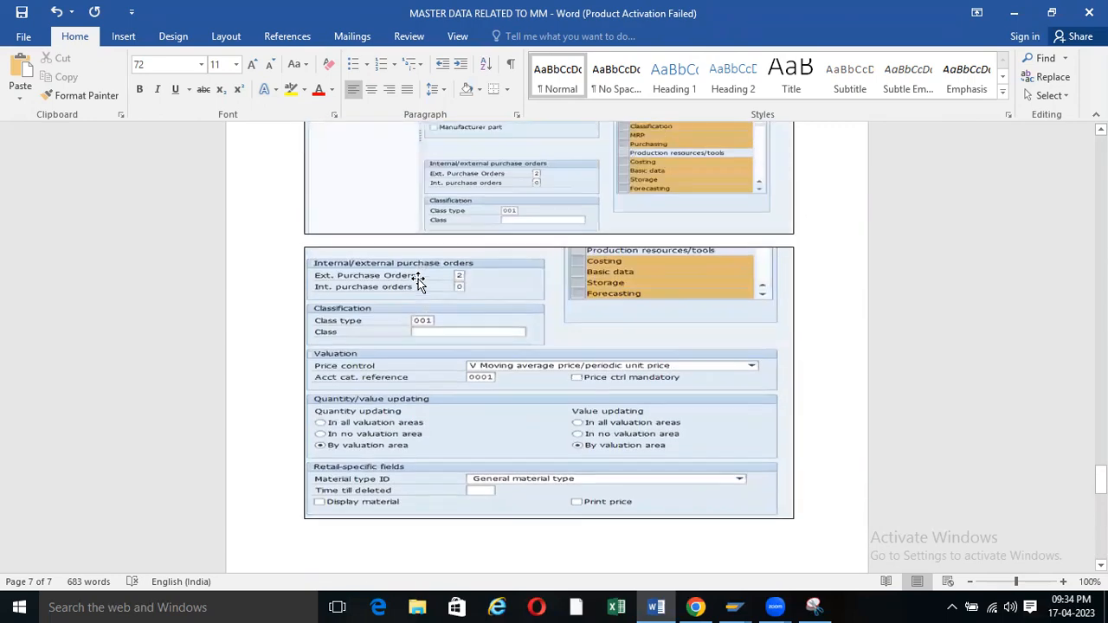
scroll(419, 279, "up", 15)
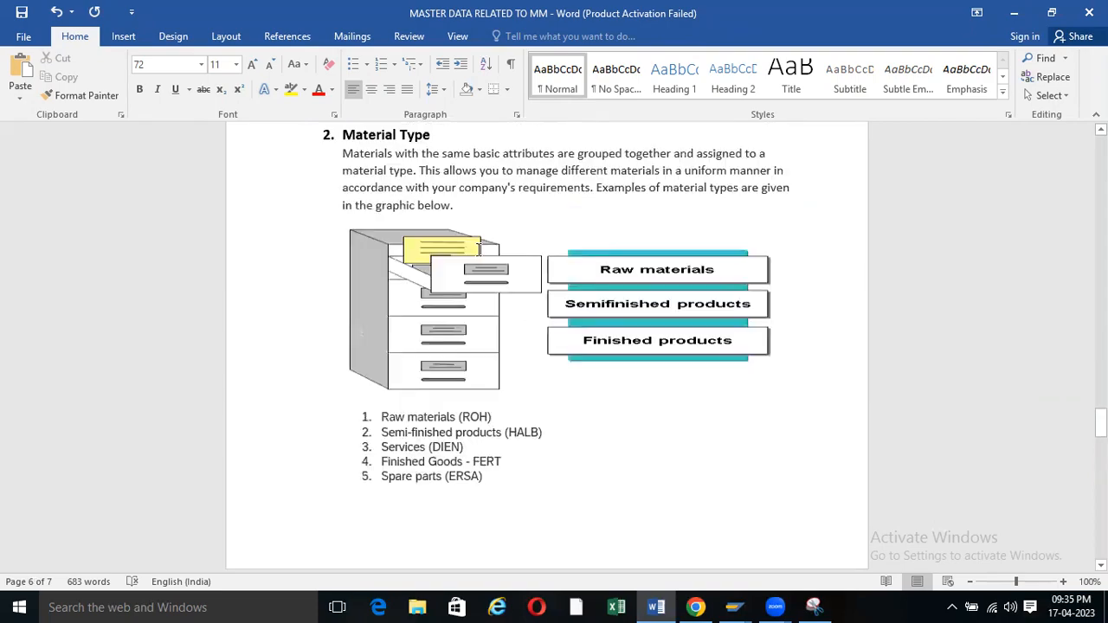
scroll(478, 250, "up", 20)
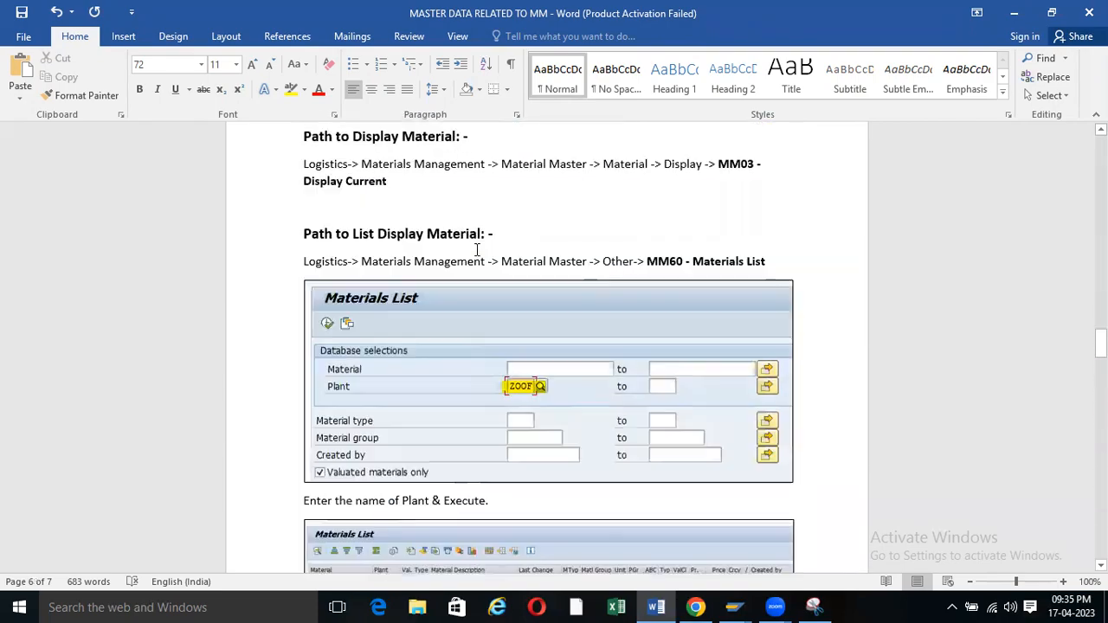
scroll(476, 249, "up", 20)
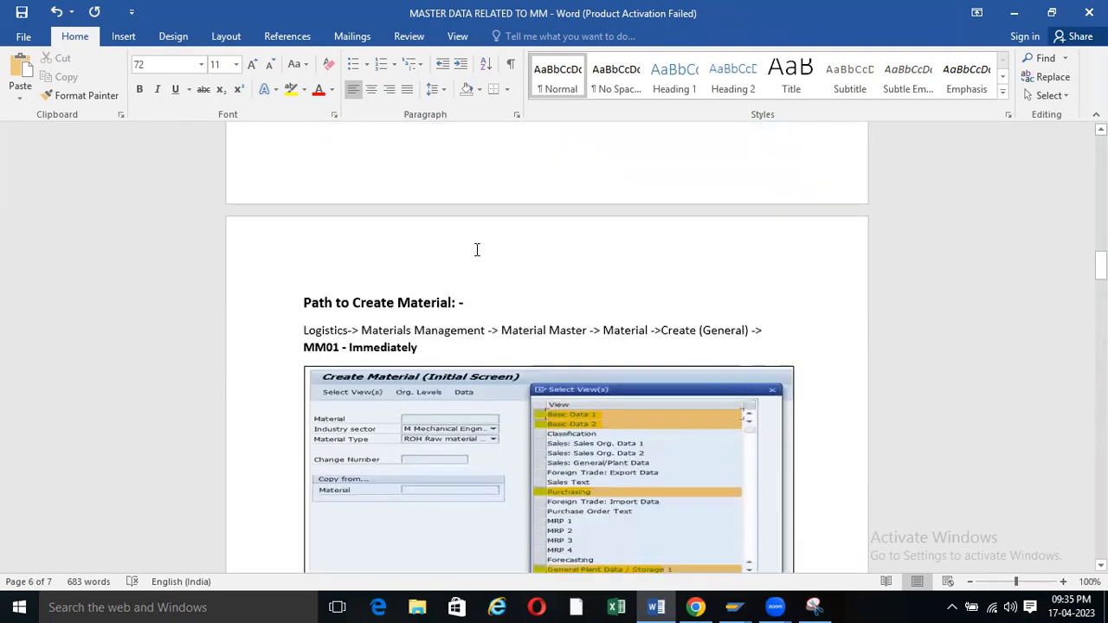
scroll(477, 249, "up", 5)
scroll(379, 424, "up", 10)
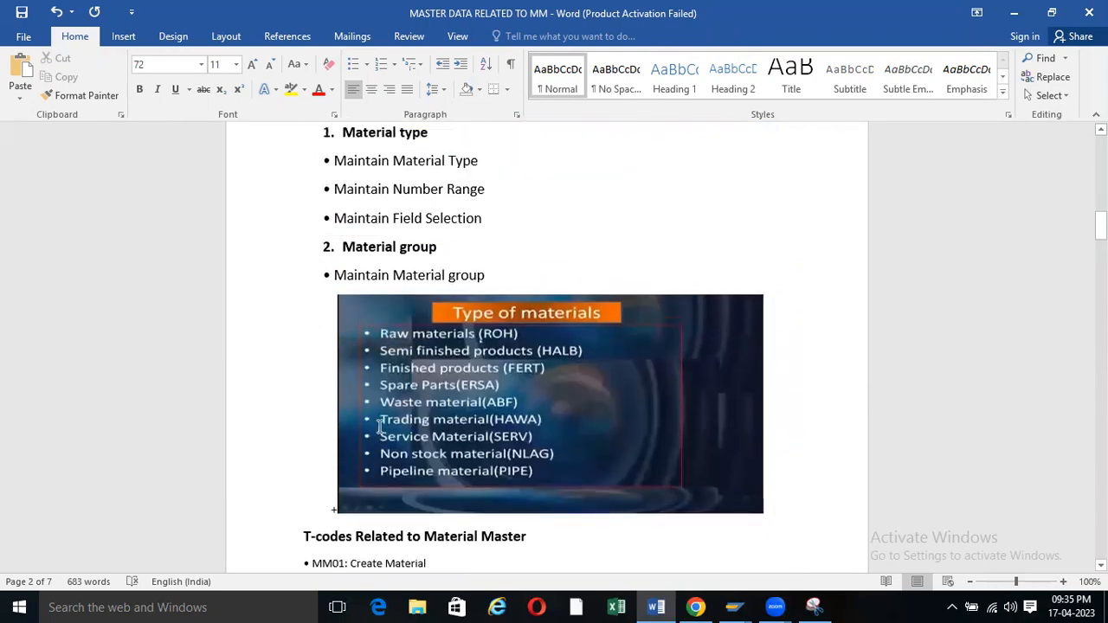
scroll(379, 426, "up", 6)
scroll(378, 426, "down", 3)
scroll(378, 426, "up", 5)
scroll(378, 426, "down", 4)
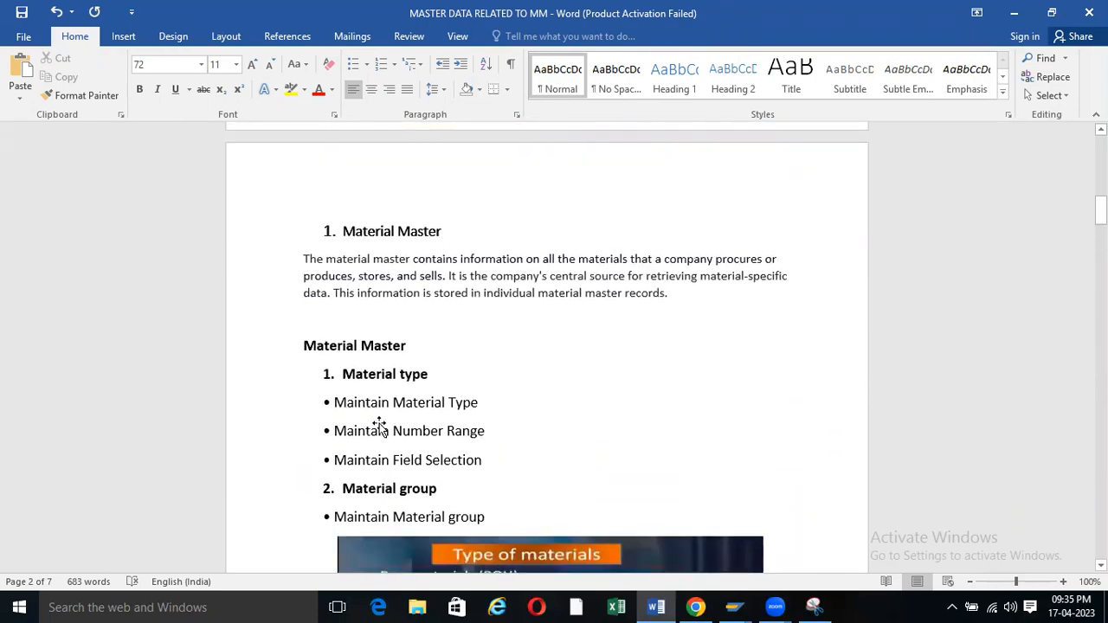
scroll(378, 425, "down", 20)
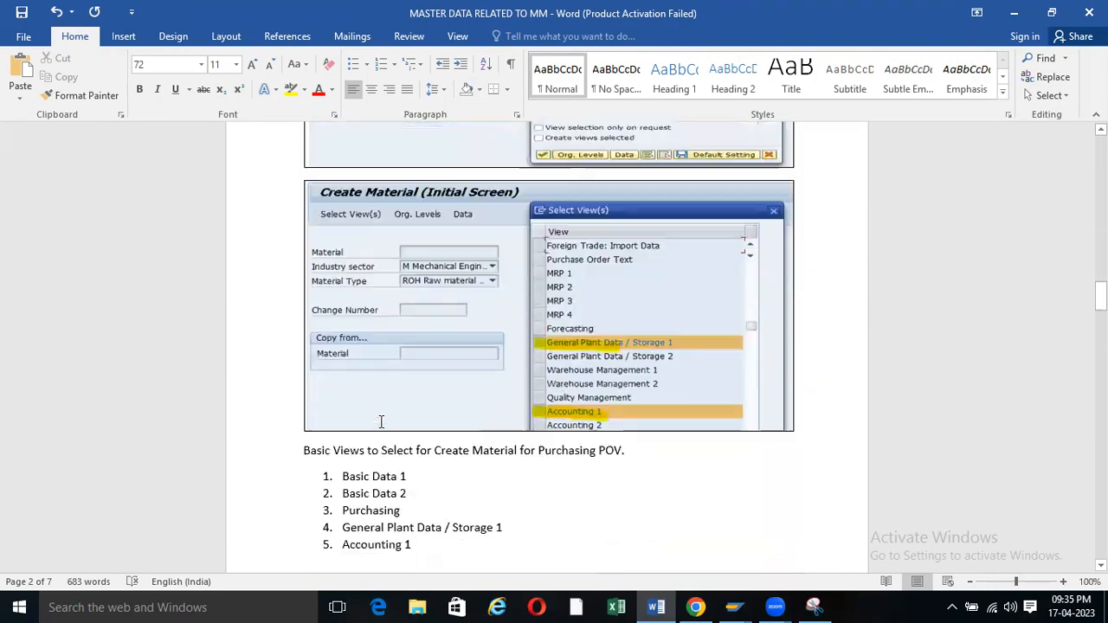
scroll(381, 422, "down", 15)
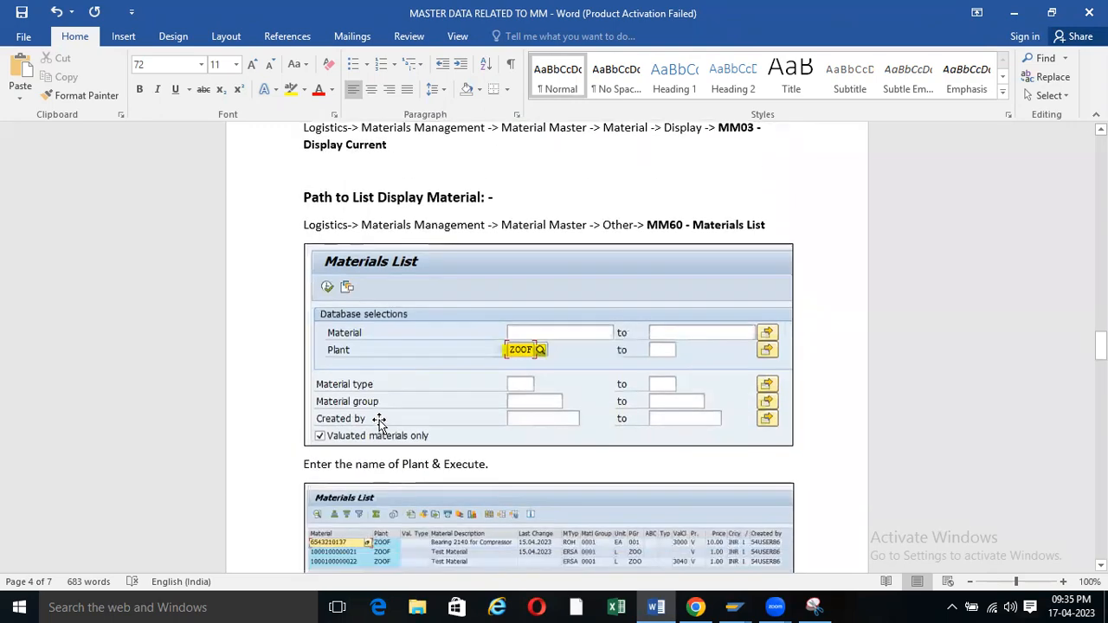
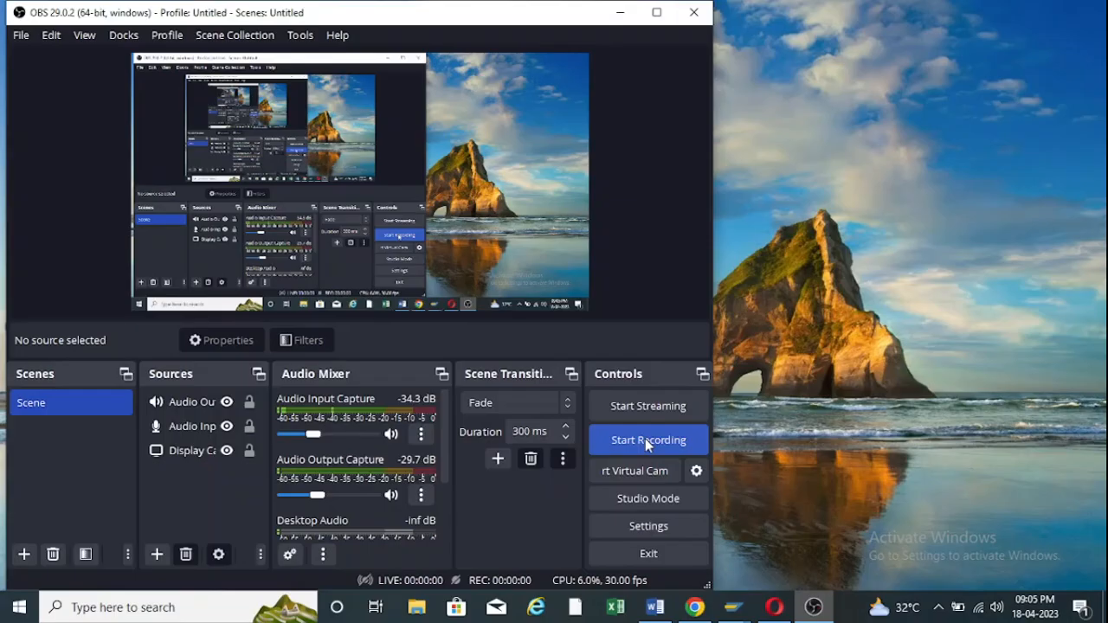
Start the OBS screen recording and minimize OBS to show the desktop.
left_click(646, 439)
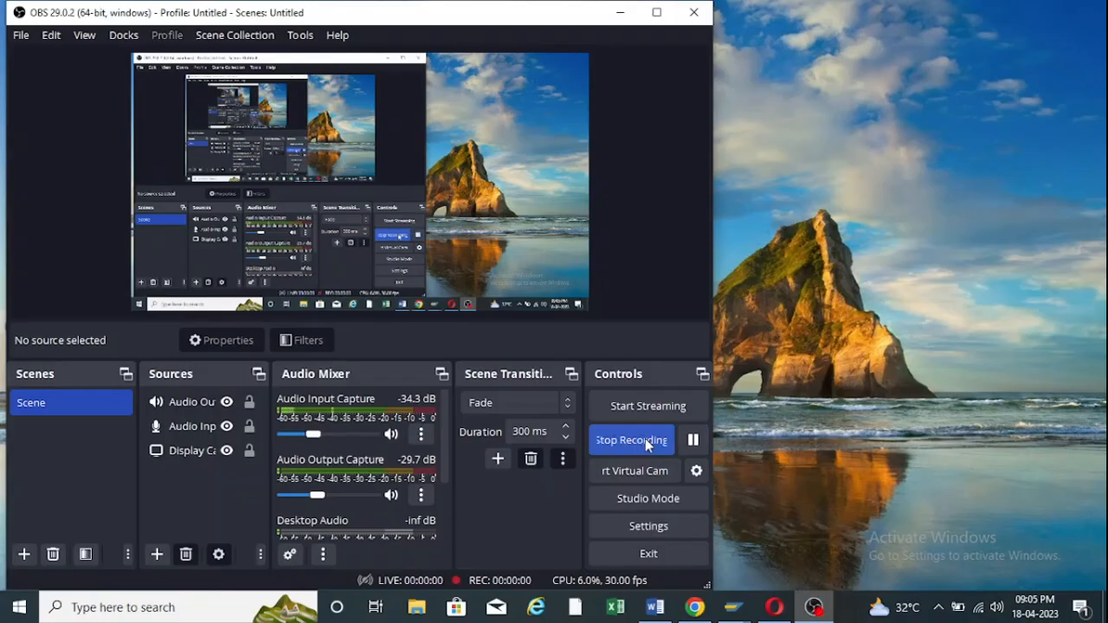
left_click(627, 13)
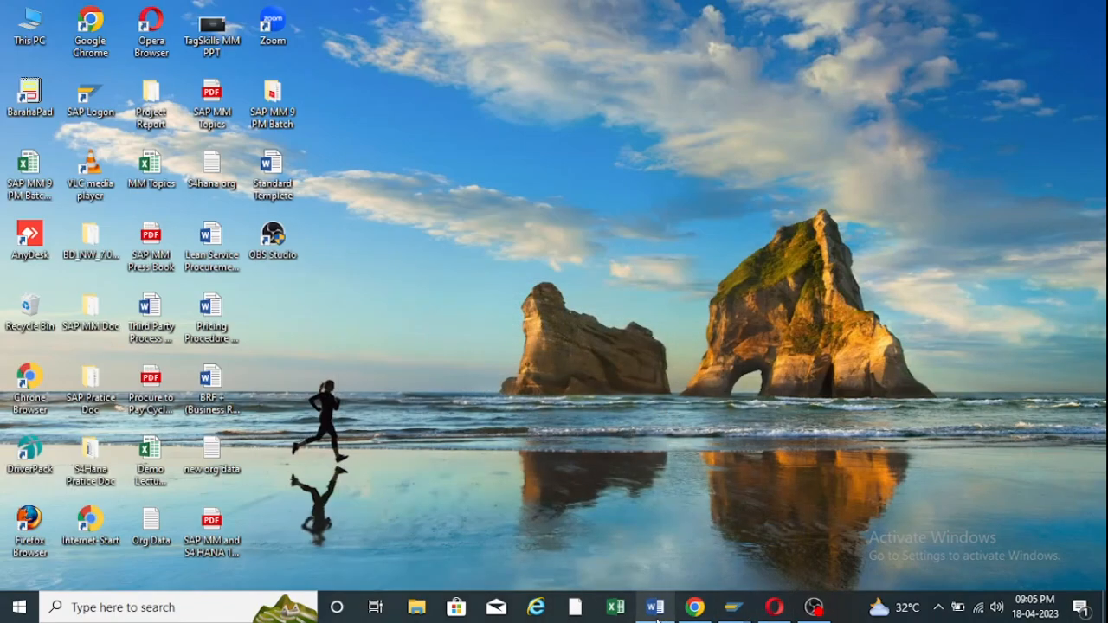
Present the entire screen to the Google Meet call and dismiss the sharing notice.
left_click(694, 607)
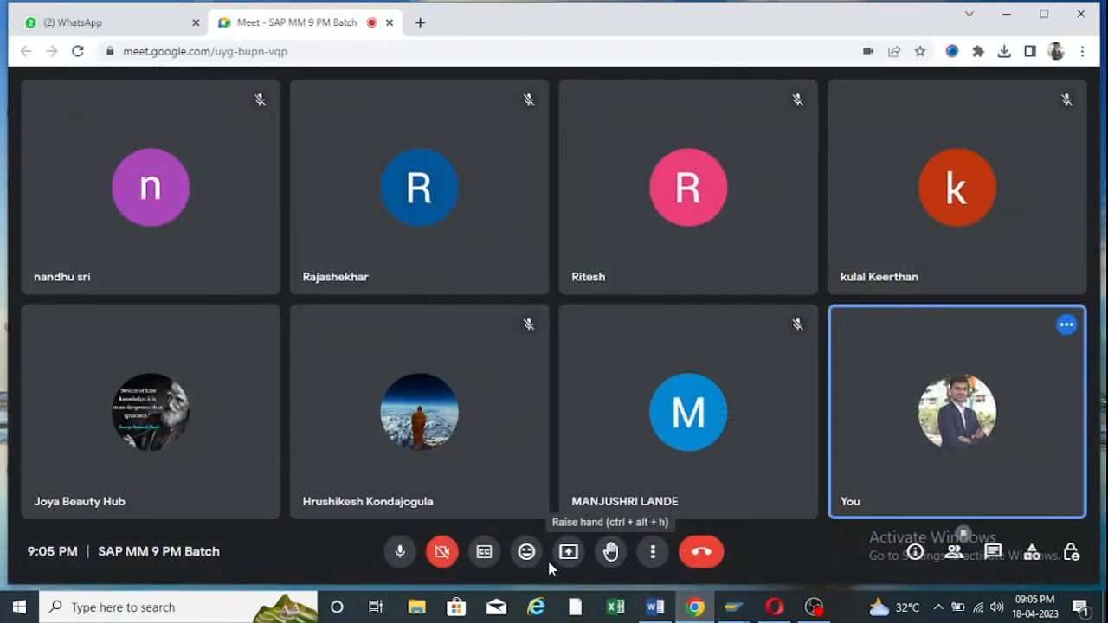
left_click(571, 547)
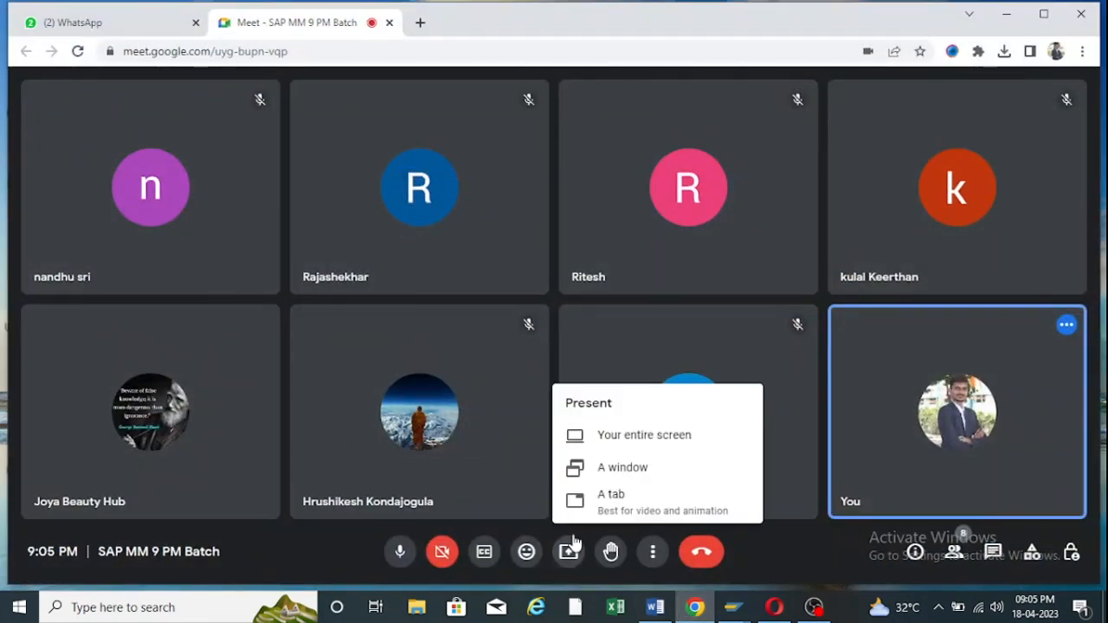
left_click(622, 440)
left_click(610, 335)
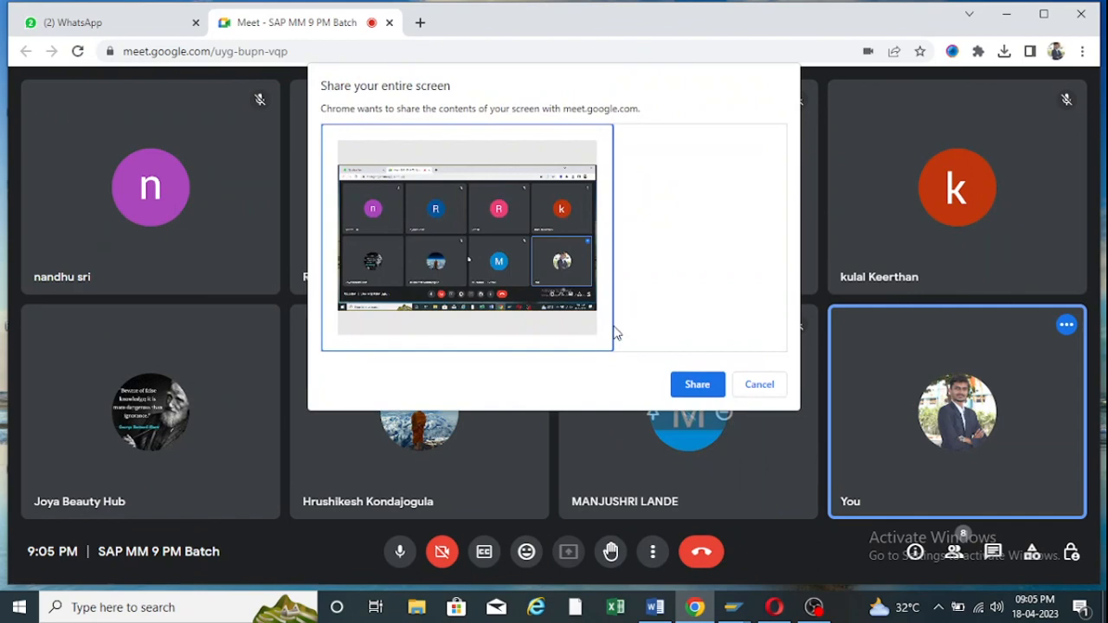
left_click(698, 386)
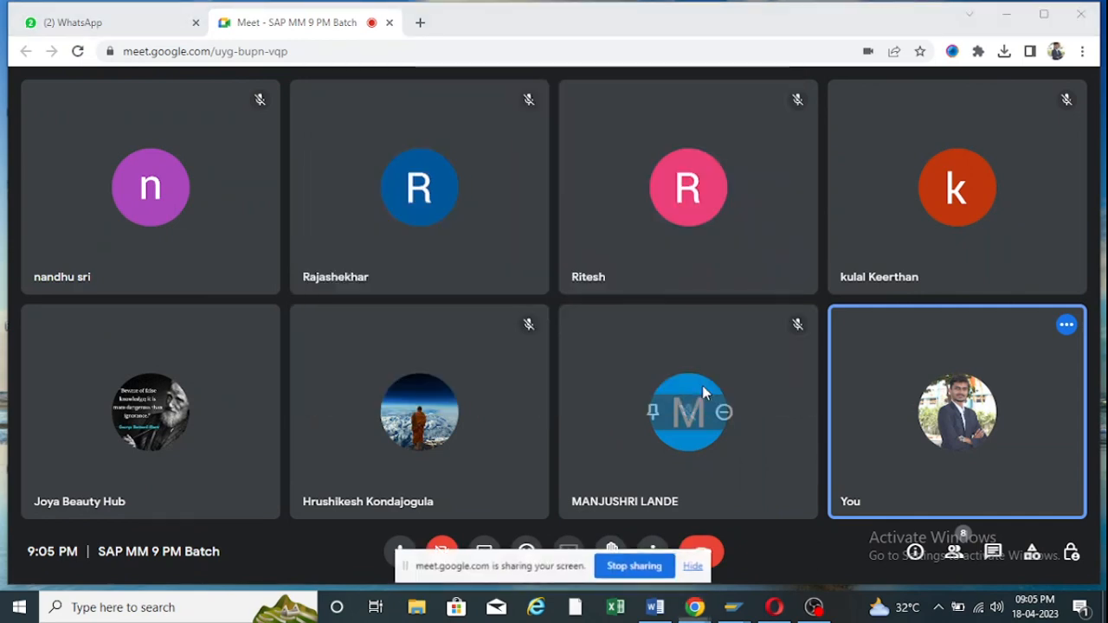
left_click(695, 567)
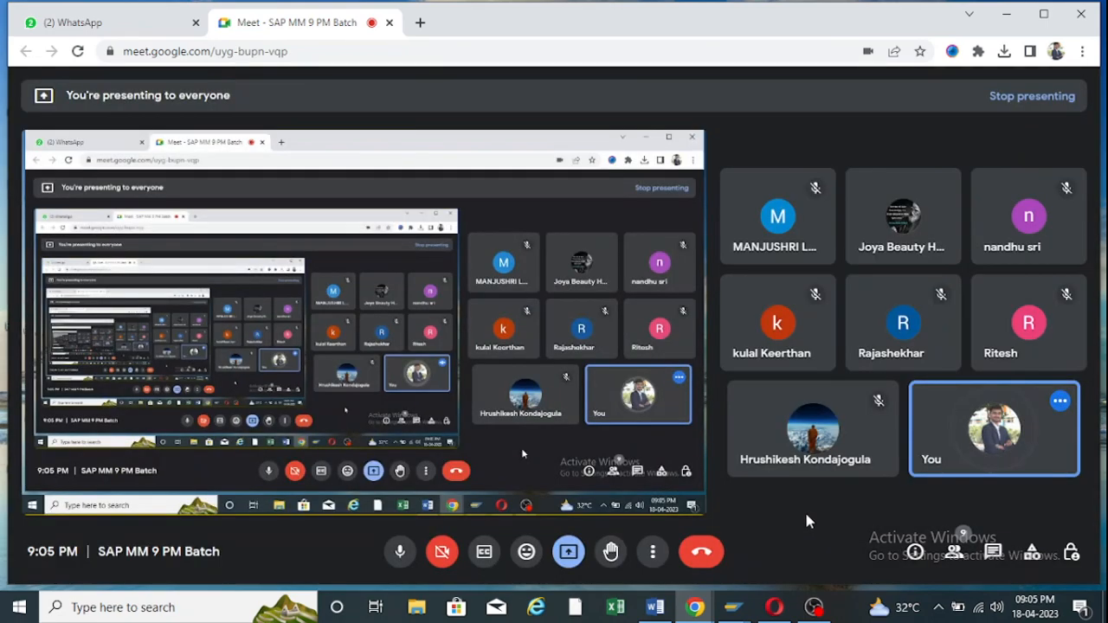
Bring the Word notes forward, dismiss the presenting notification and scroll through the notes.
left_click(655, 607)
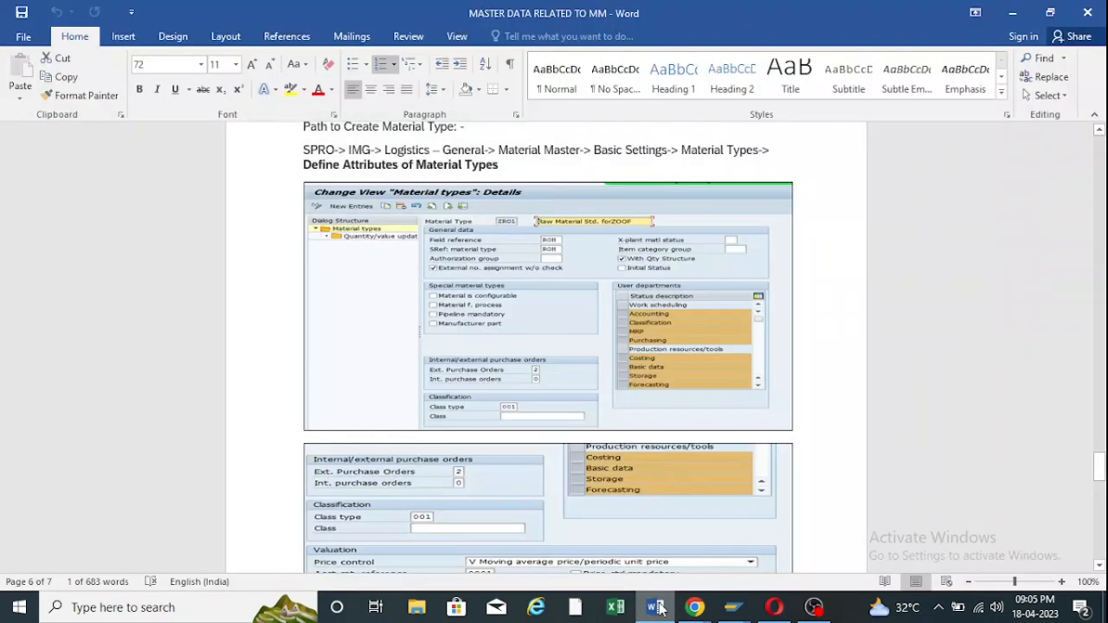
scroll(460, 259, "up", 3)
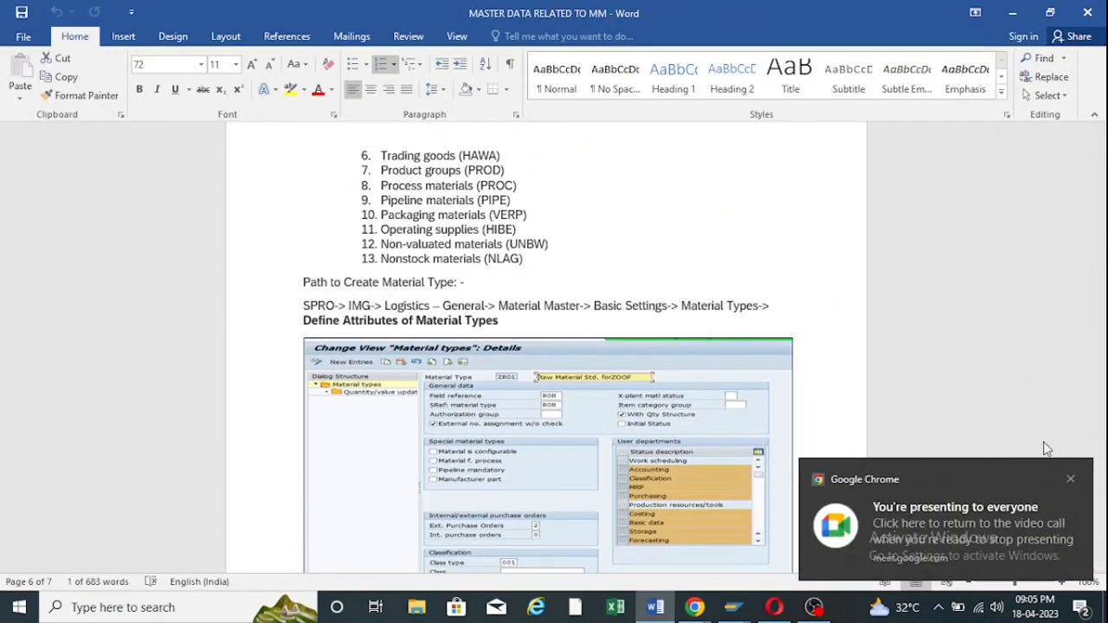
left_click(1072, 485)
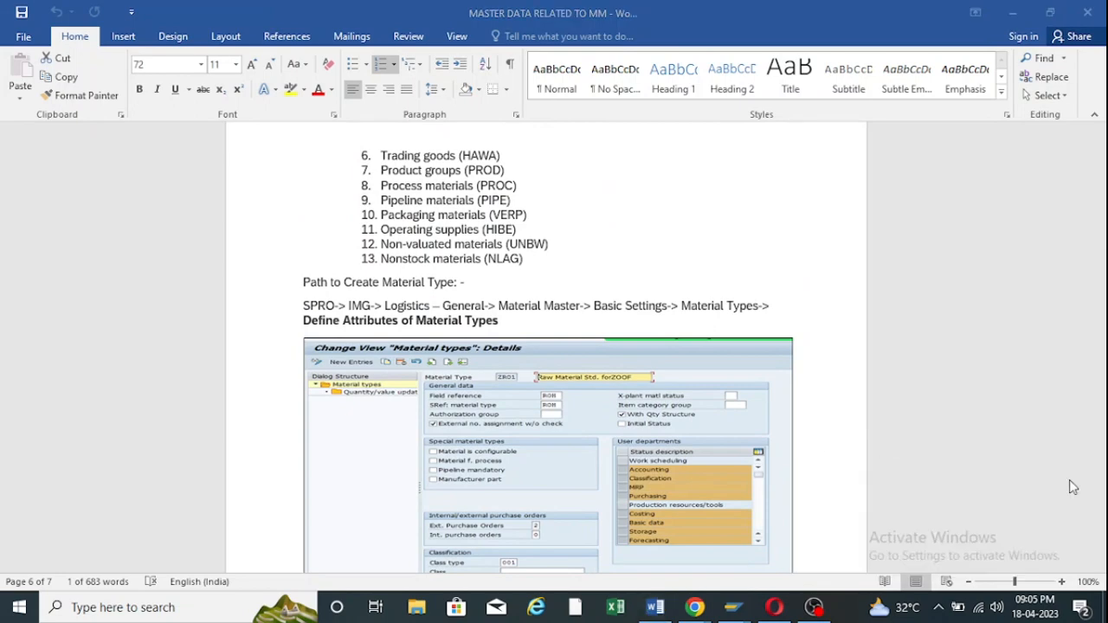
left_click(667, 301)
scroll(667, 301, "up", 10)
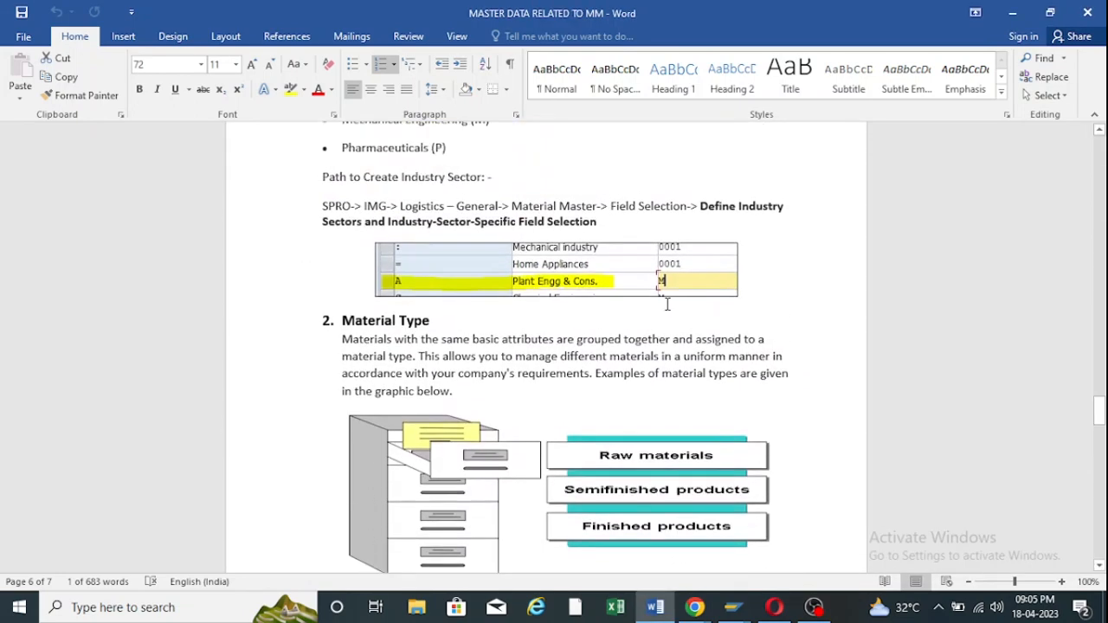
scroll(667, 305, "up", 5)
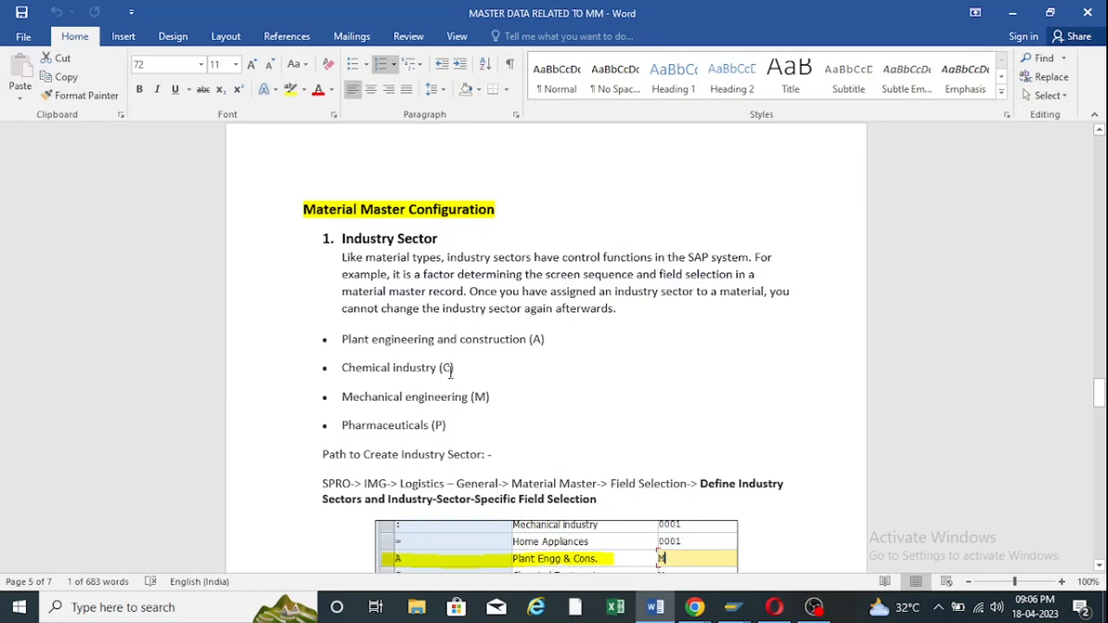
scroll(450, 372, "down", 5)
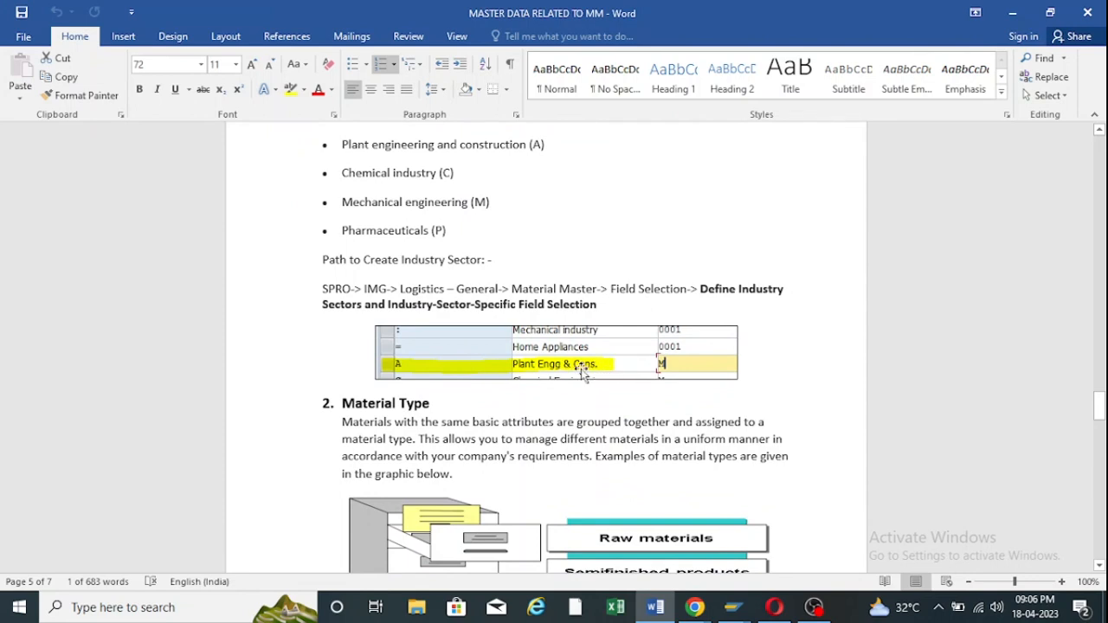
scroll(533, 355, "down", 1)
scroll(533, 355, "down", 6)
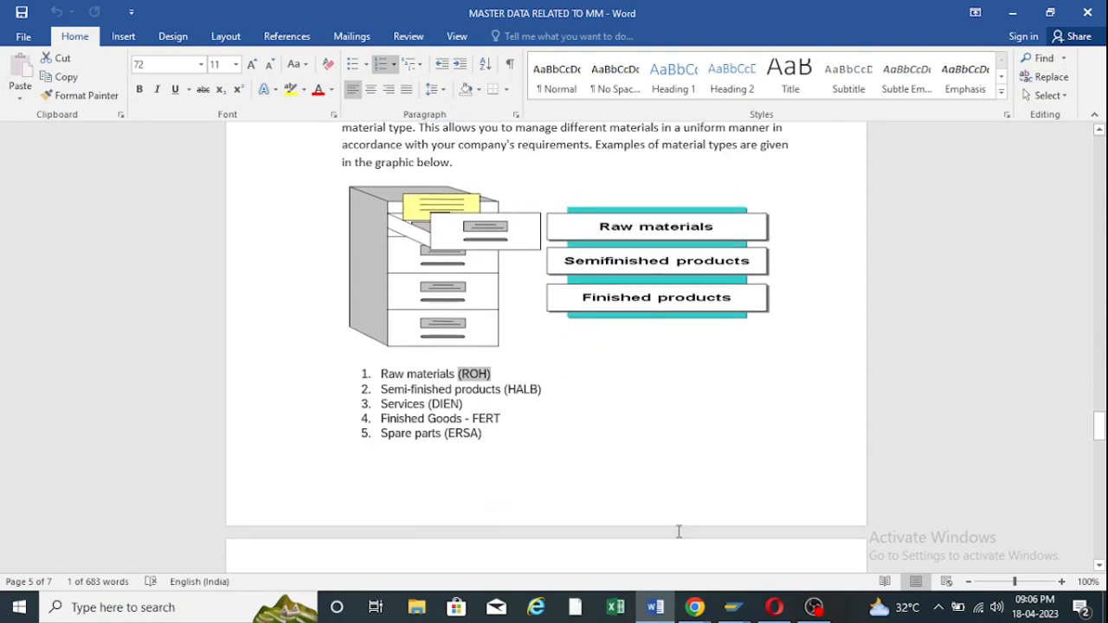
Admit the waiting participant to the Meet call, then scroll Word to the material type creation path.
left_click(659, 605)
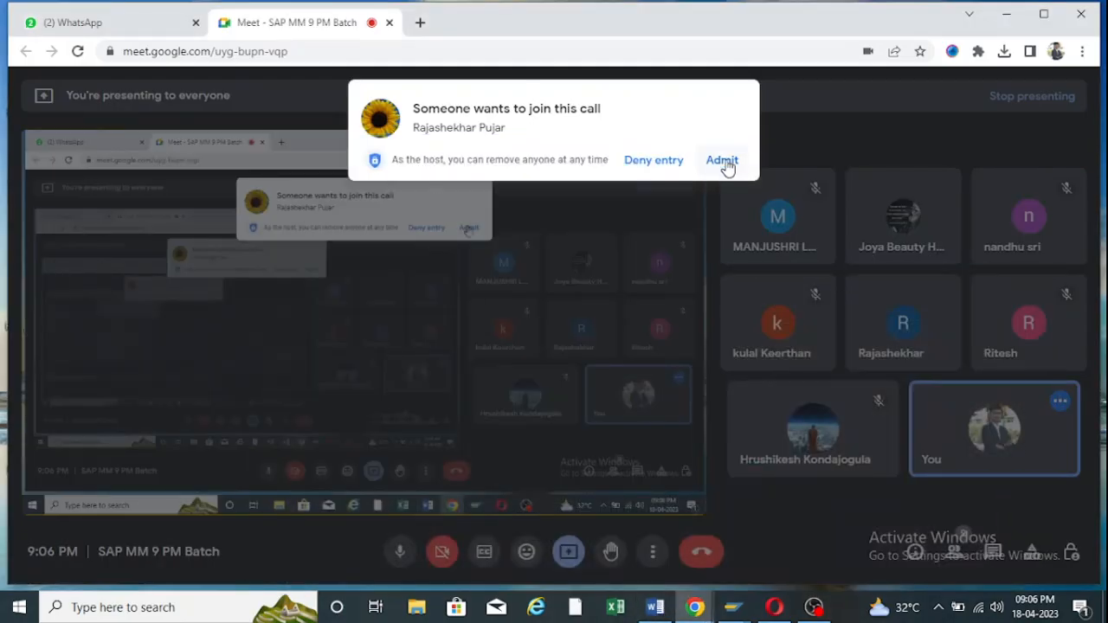
left_click(722, 161)
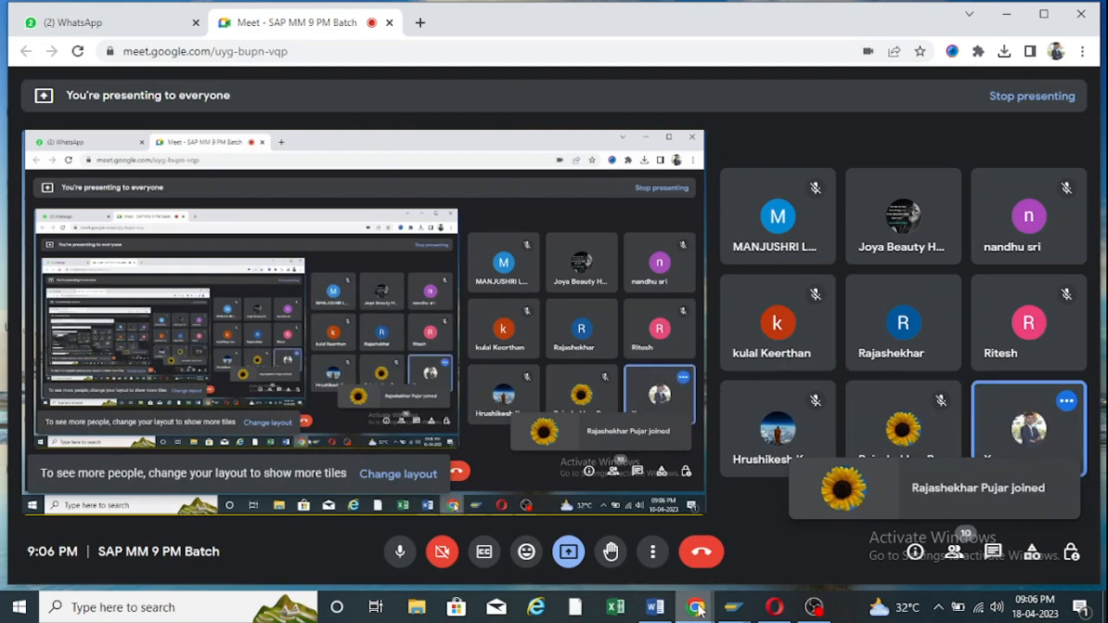
left_click(655, 607)
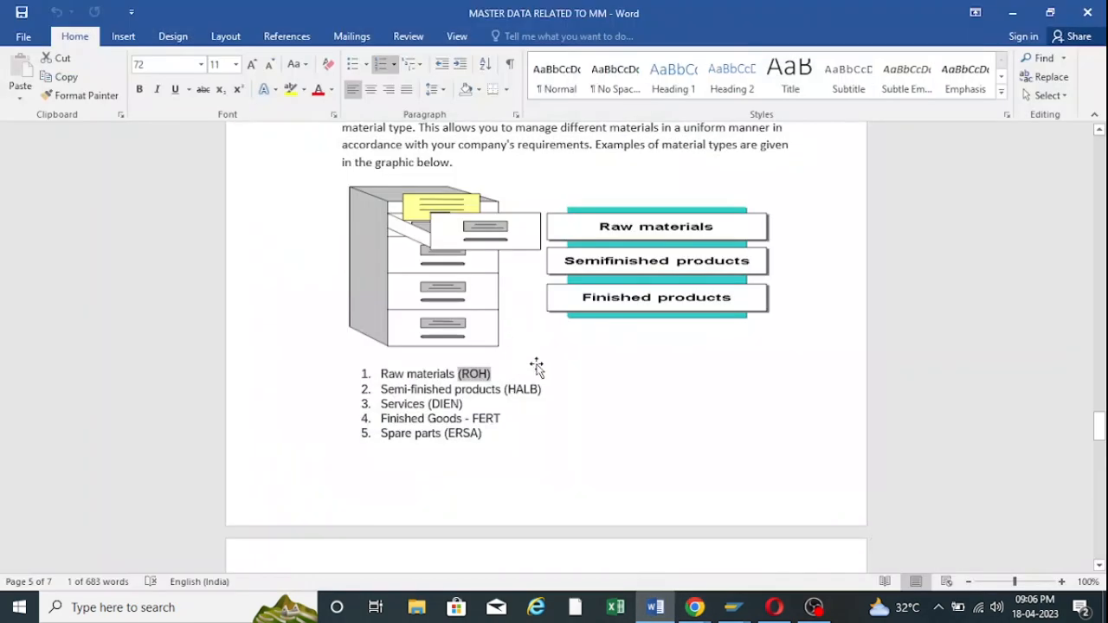
scroll(537, 368, "down", 2)
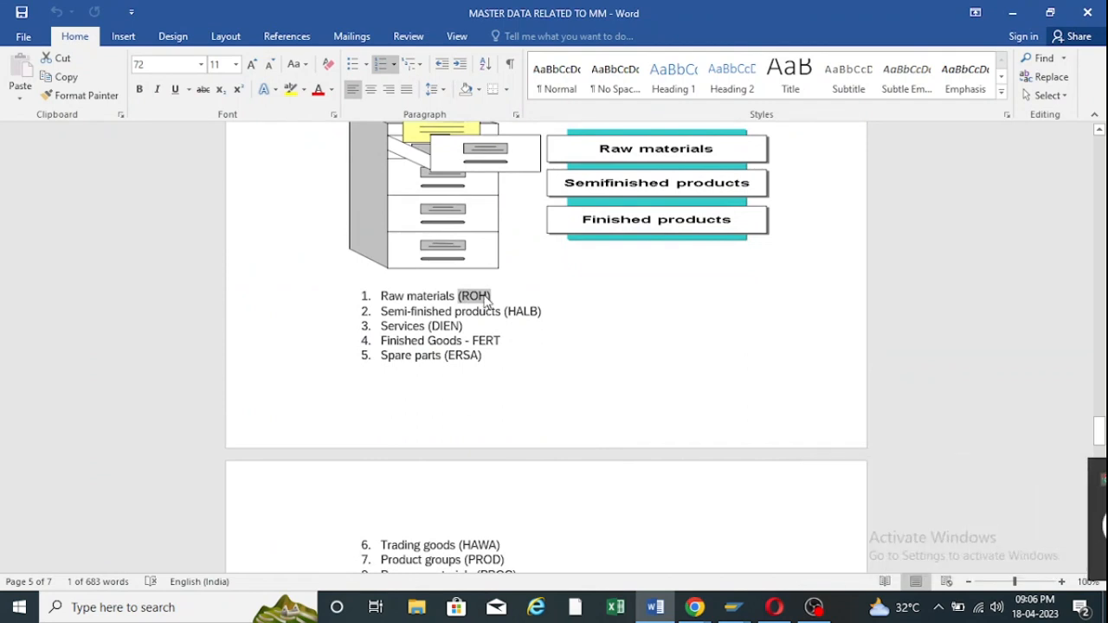
scroll(487, 301, "down", 11)
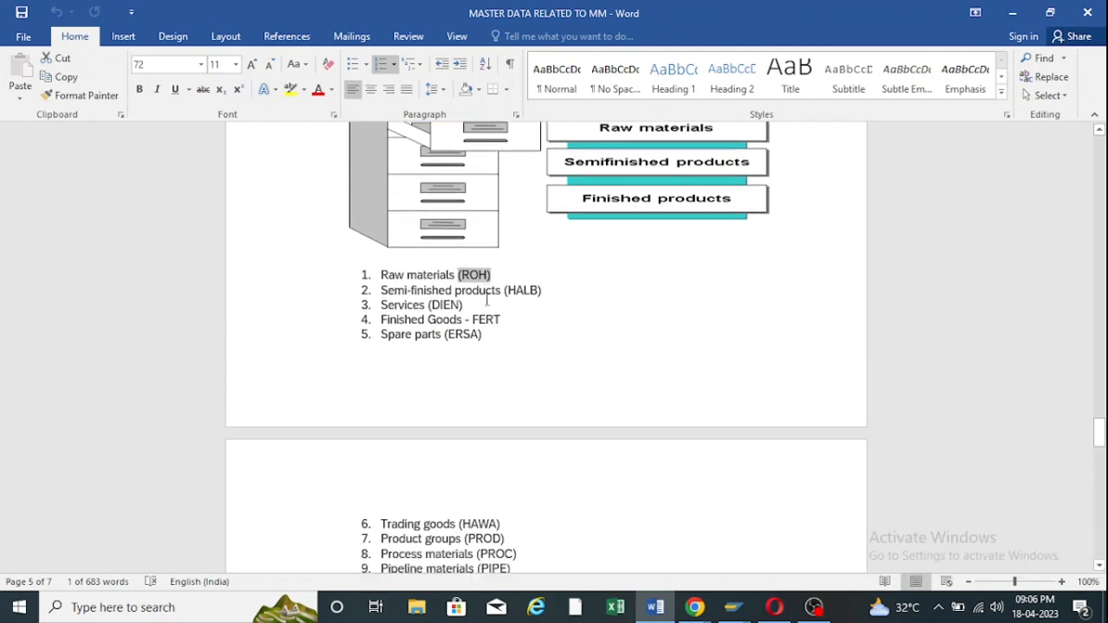
scroll(487, 303, "down", 3)
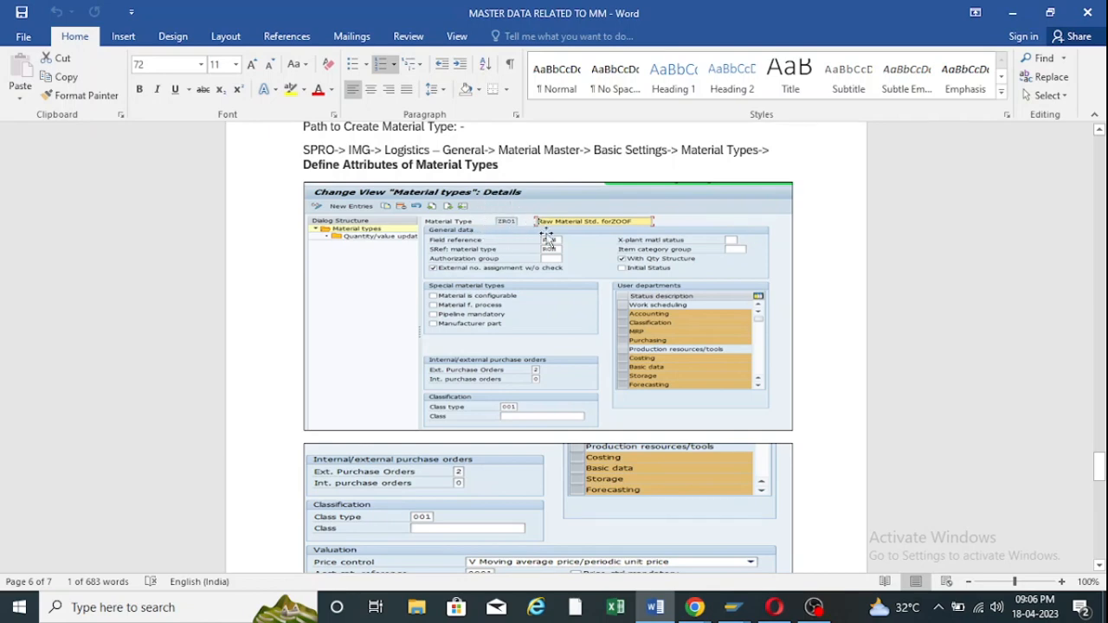
Scroll the notes to the 3. Number Range heading, highlight it, then switch to the Meet window.
scroll(537, 227, "down", 15)
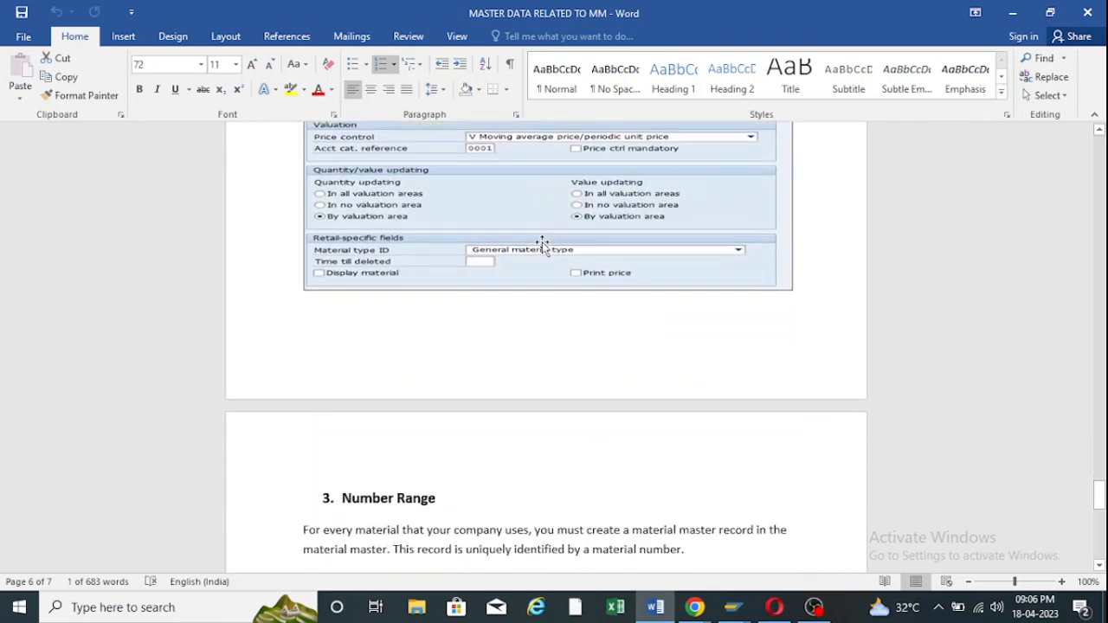
scroll(544, 244, "up", 1)
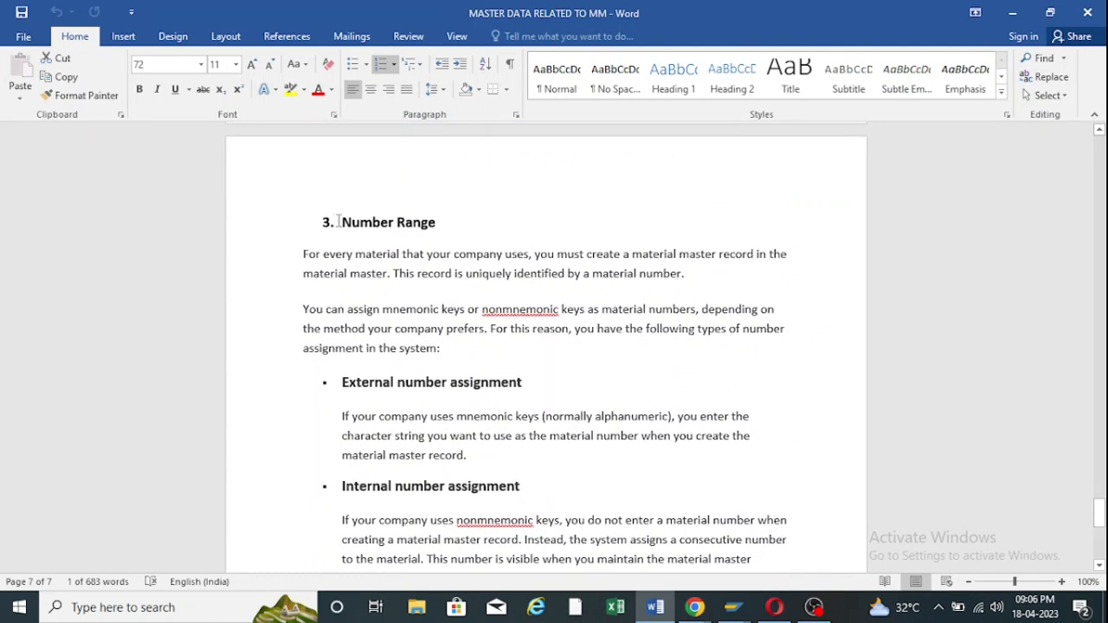
left_click_drag(342, 222, 447, 223)
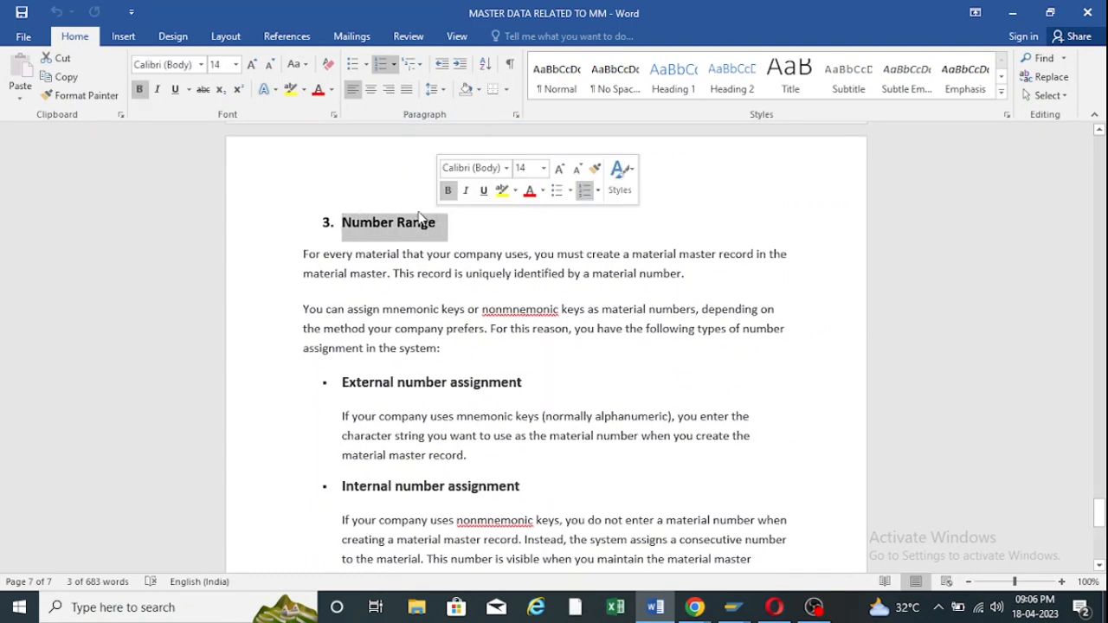
left_click(404, 203)
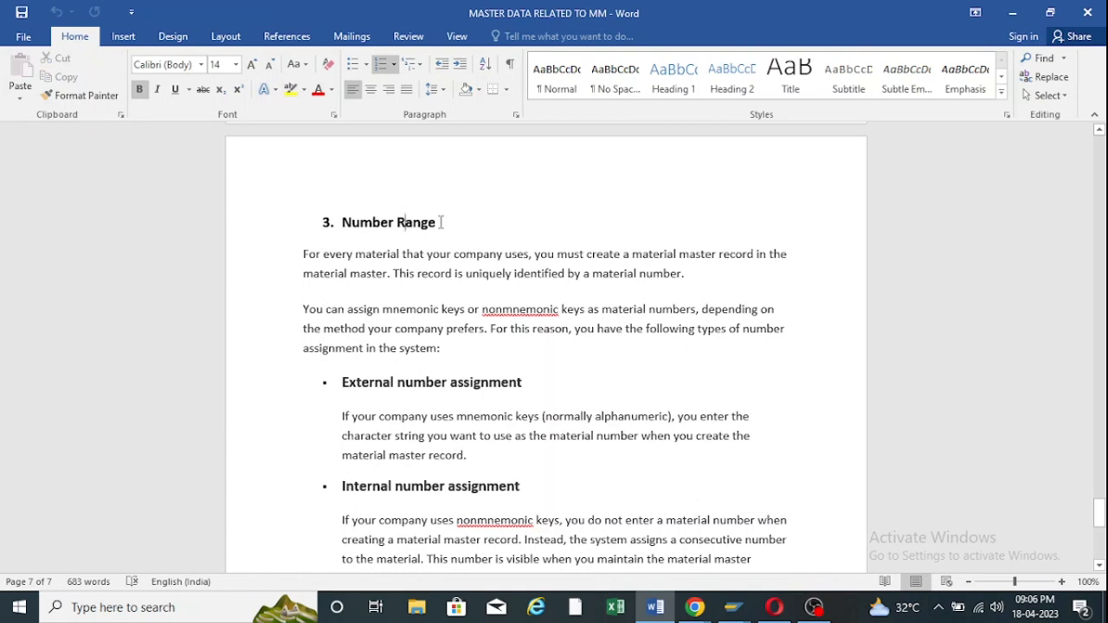
left_click(693, 607)
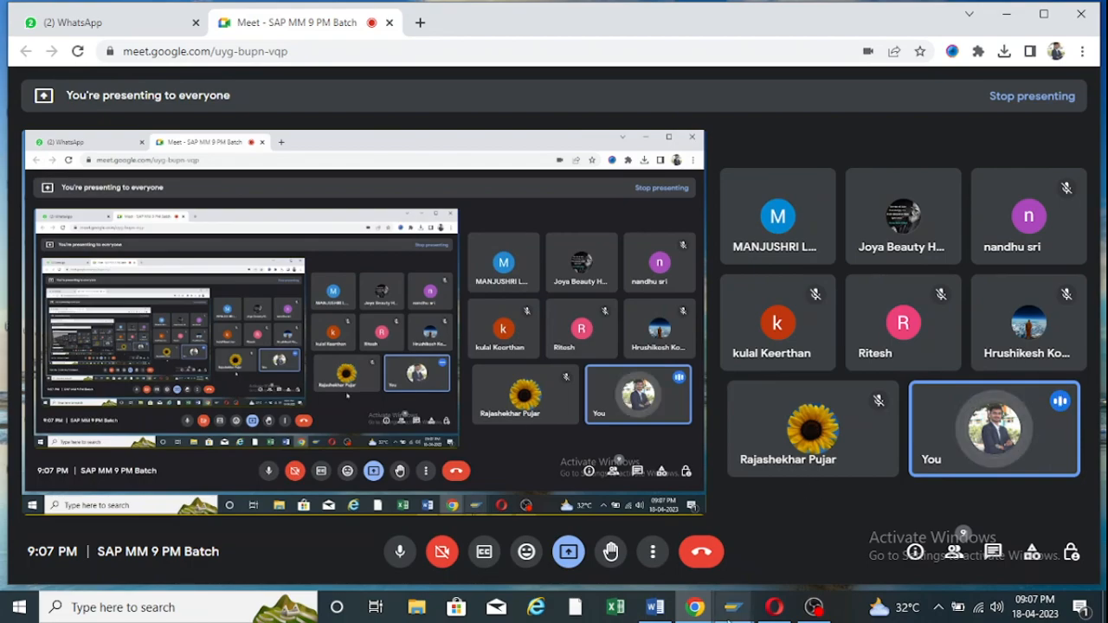
Run MM01 from history and confirm plant ZOOF and storage location RM00 for the new material.
mouse_move(732, 607)
left_click(766, 558)
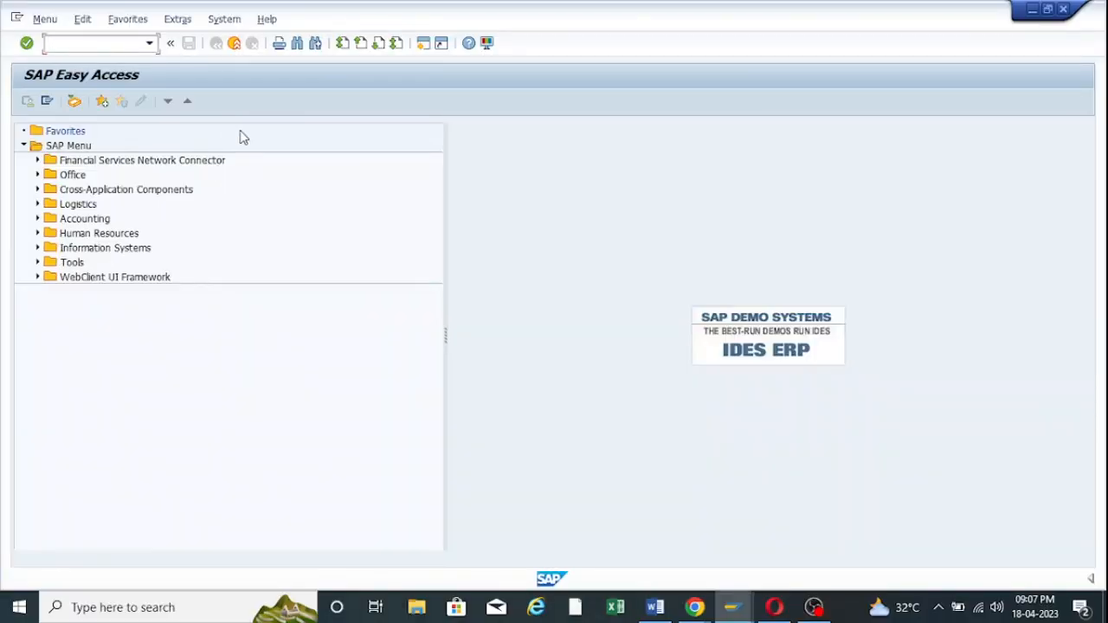
left_click(148, 42)
left_click(83, 57)
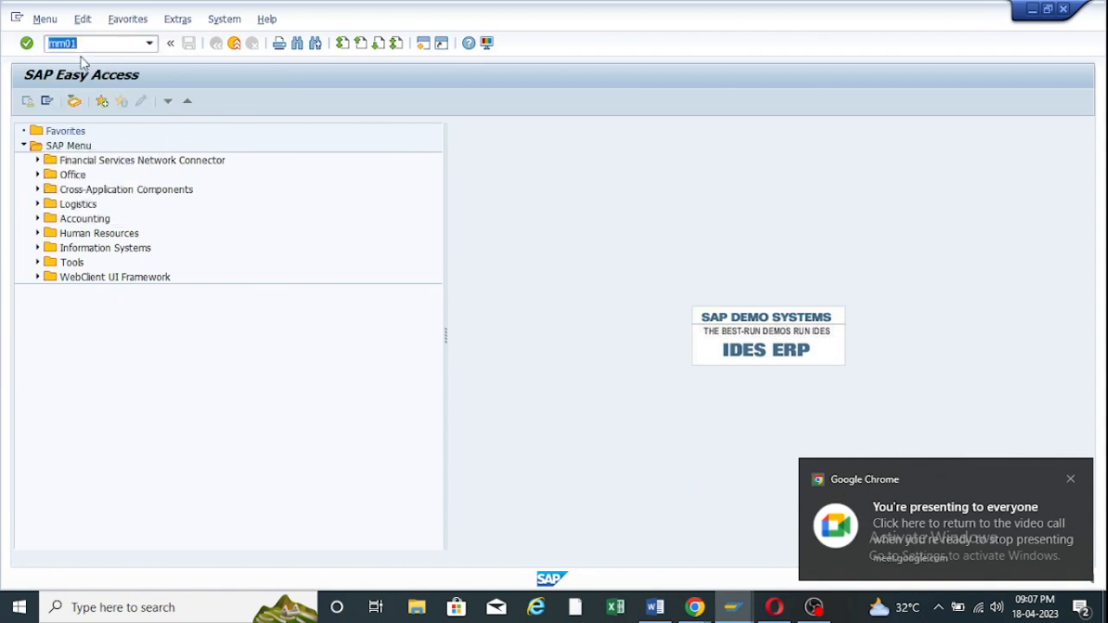
key("Return")
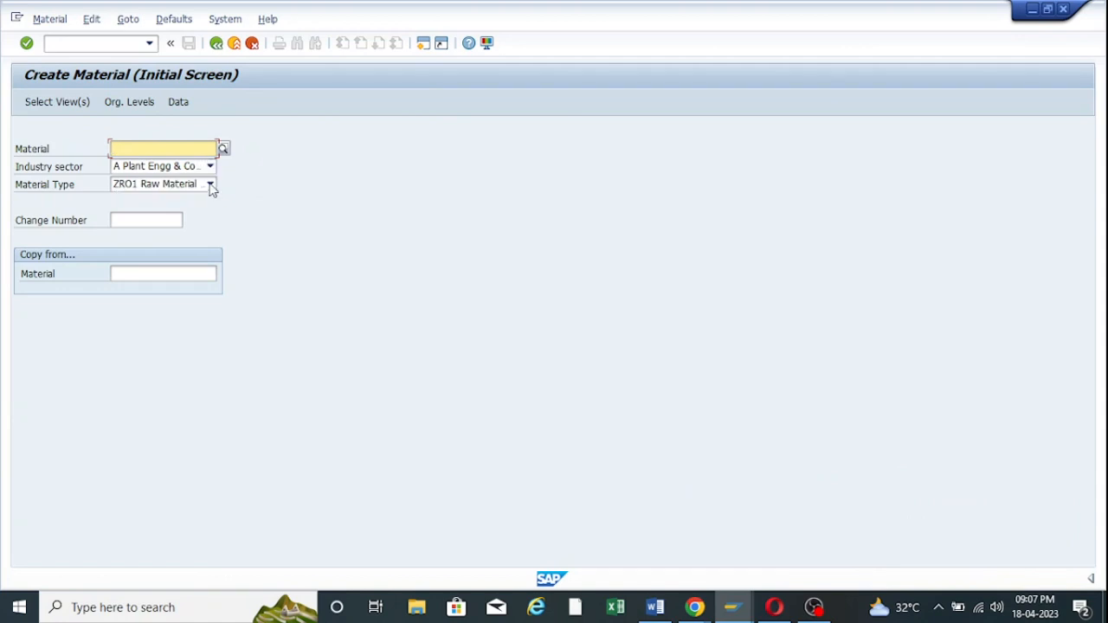
key("Return")
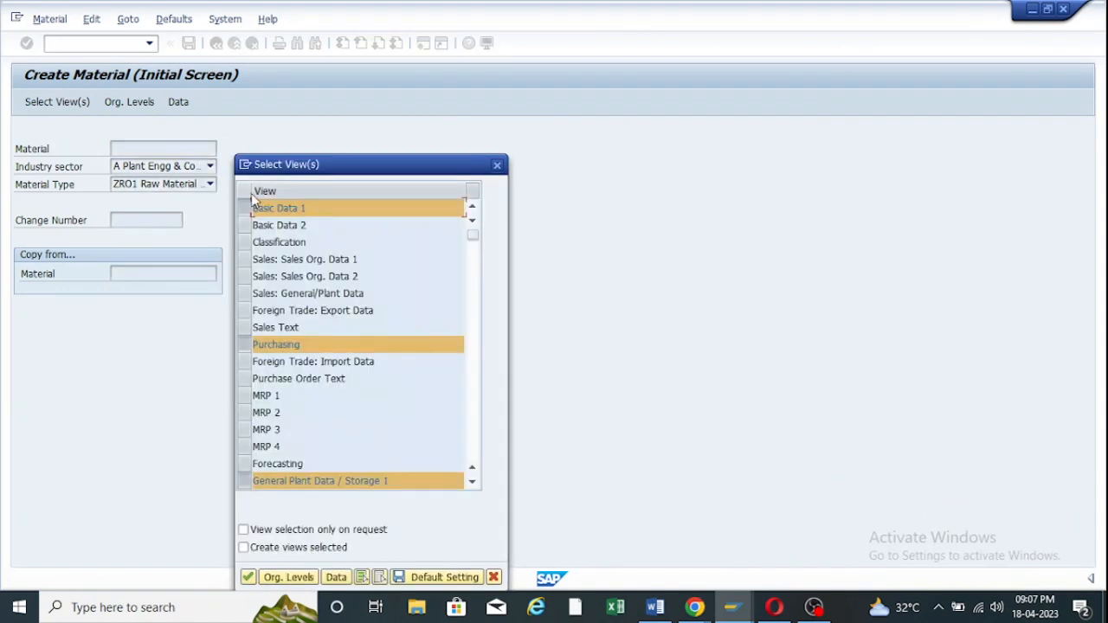
left_click(248, 577)
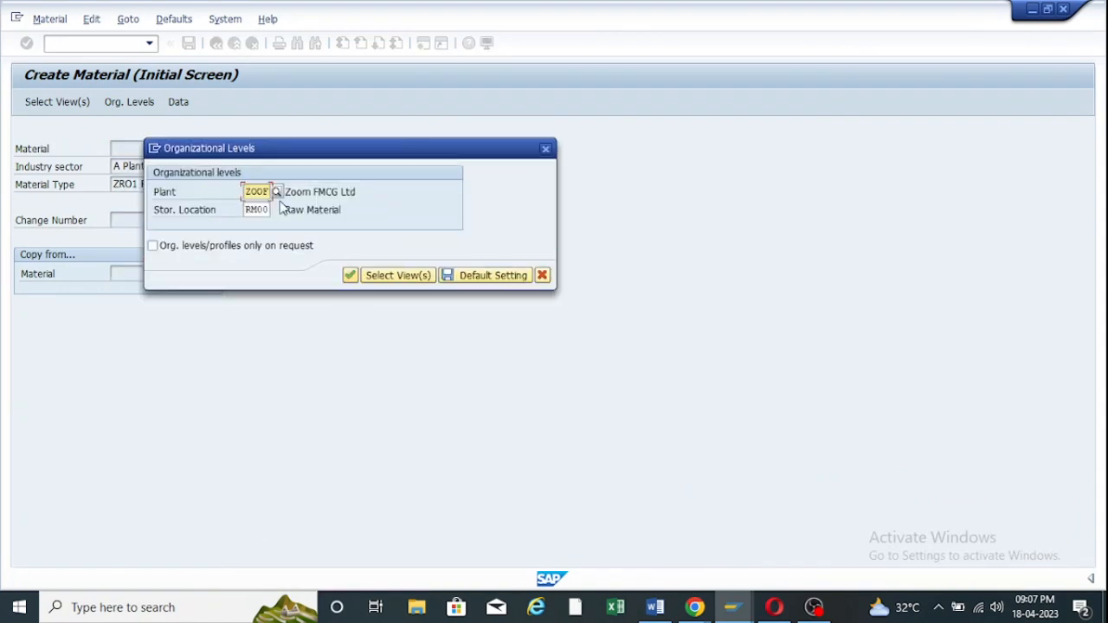
left_click(350, 276)
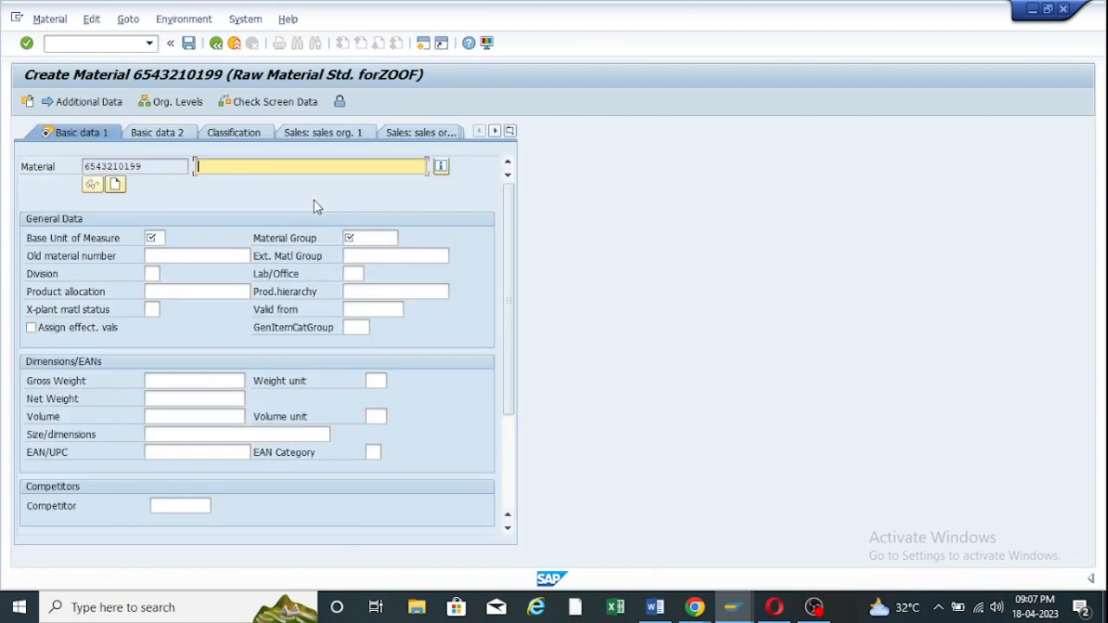
double_click(154, 163)
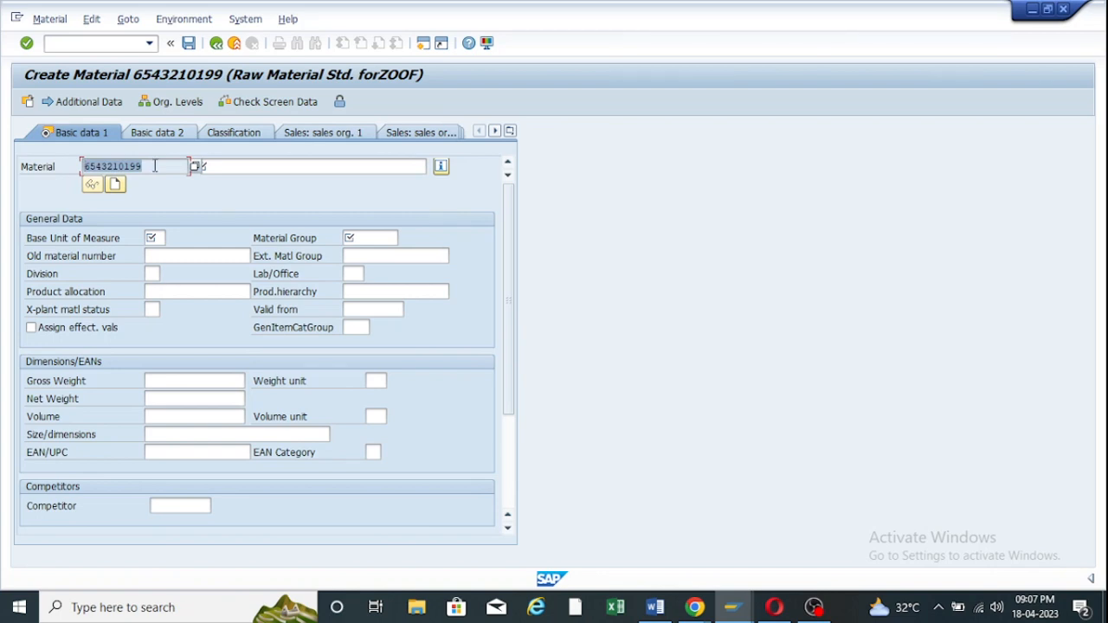
left_click_drag(156, 165, 74, 165)
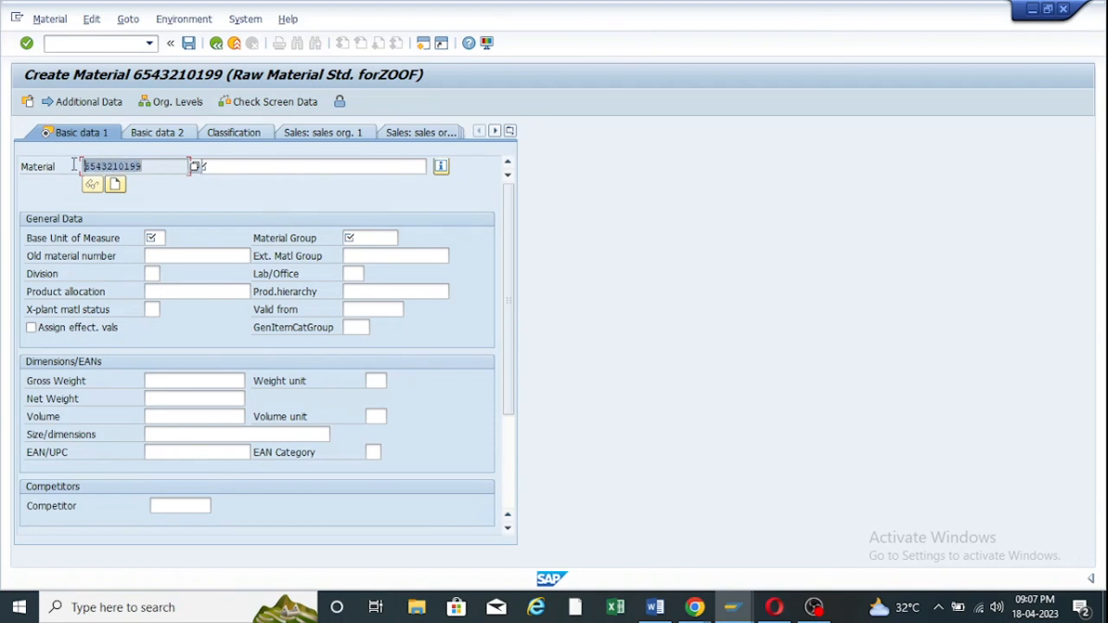
left_click(246, 166)
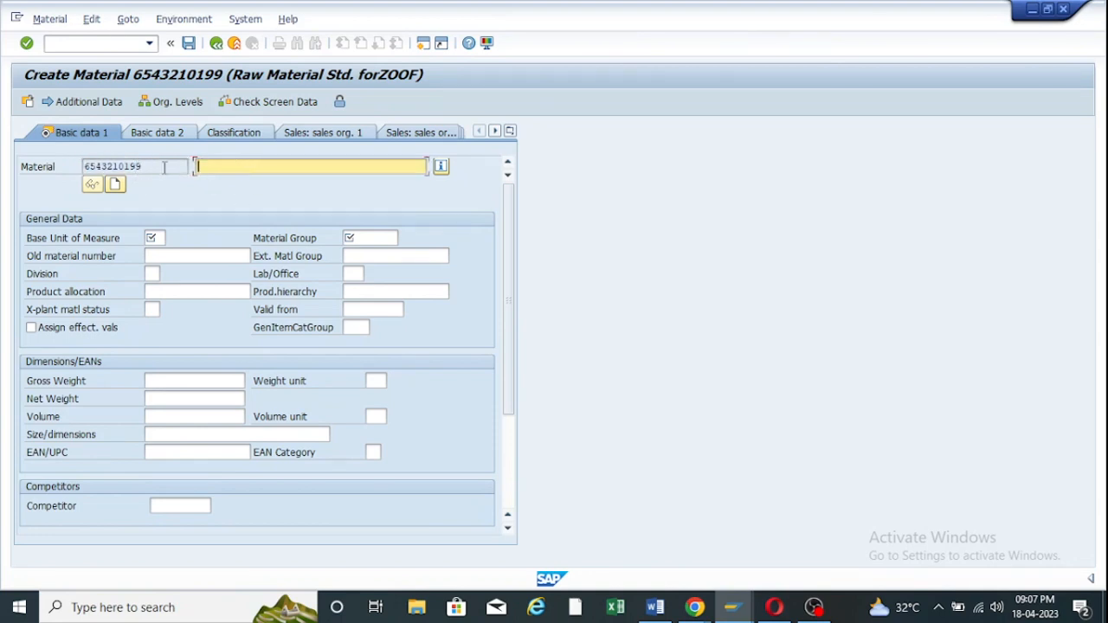
left_click_drag(164, 166, 75, 164)
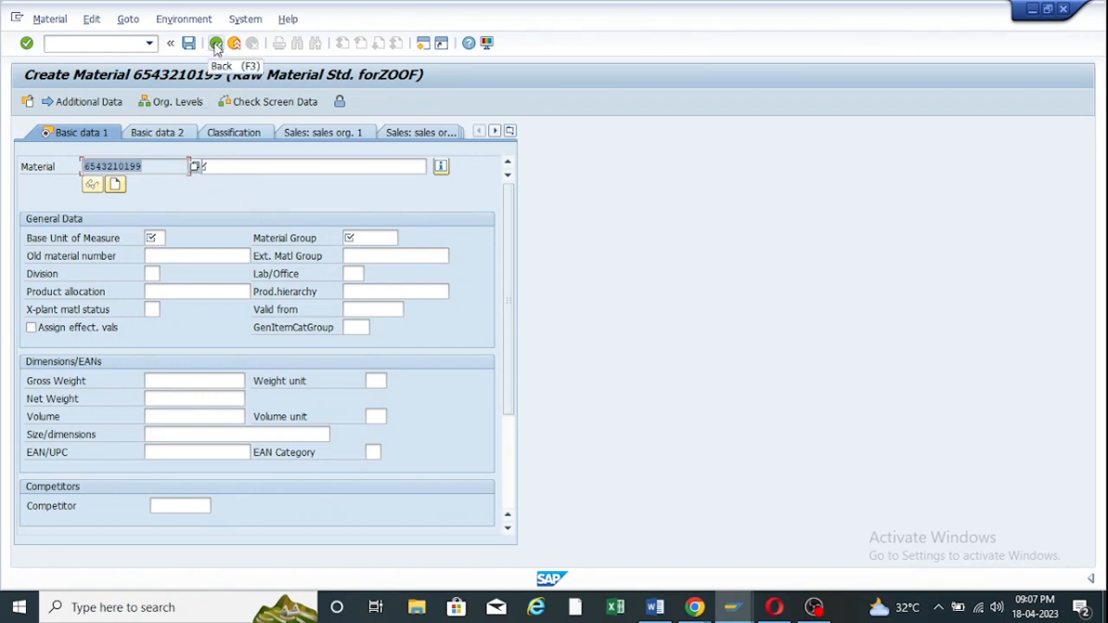
Highlight the External and Internal number assignment headings in the Word Number Range notes.
left_click(671, 609)
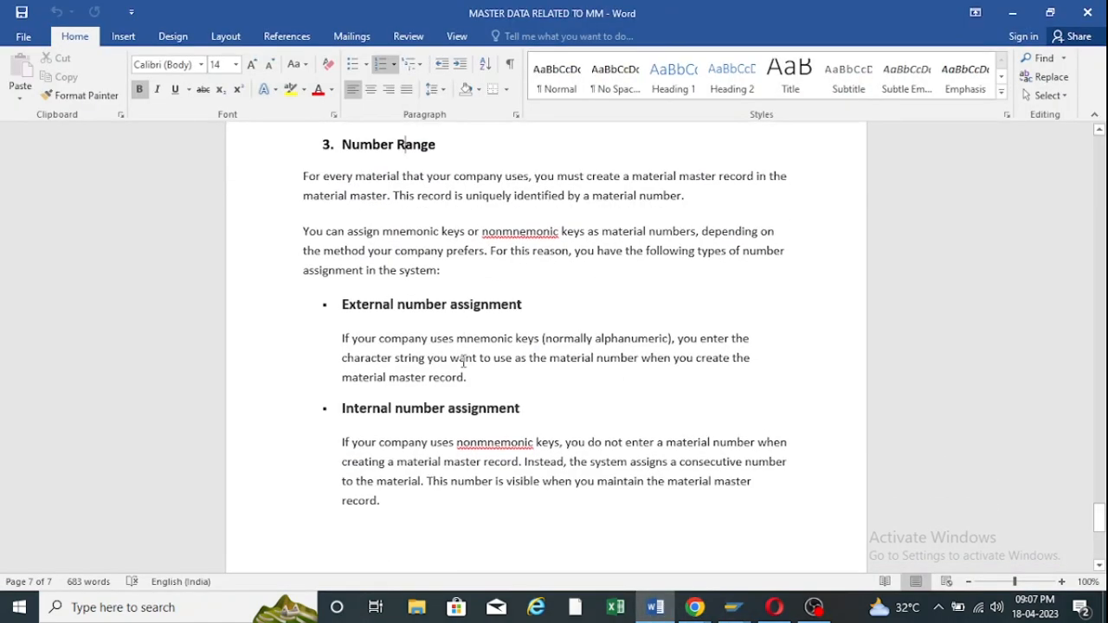
left_click_drag(342, 303, 529, 310)
left_click_drag(338, 409, 530, 410)
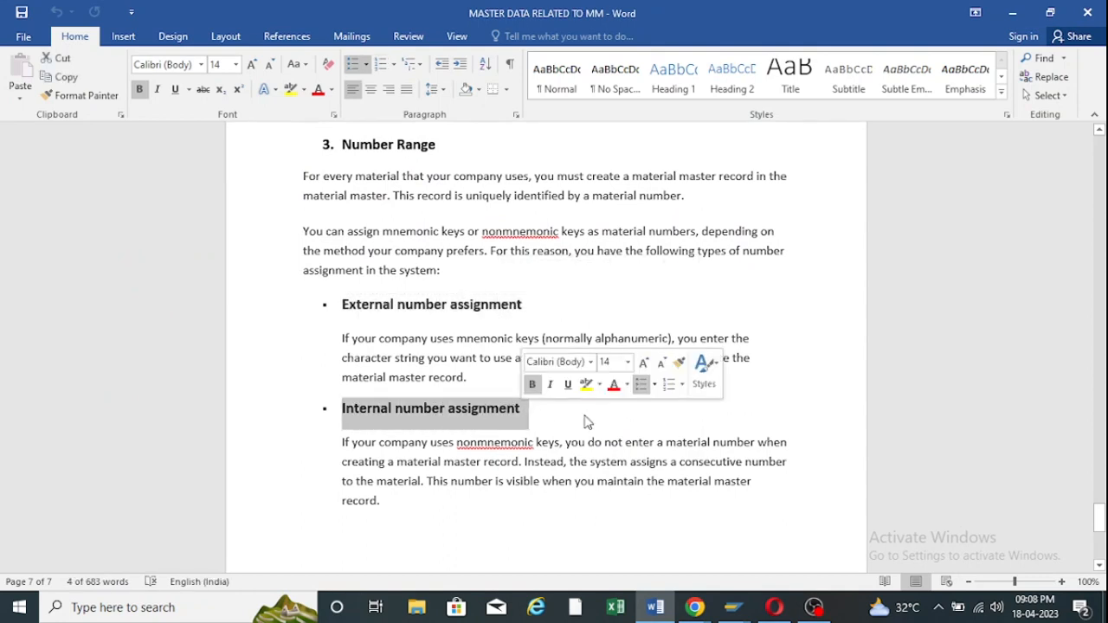
left_click(585, 415)
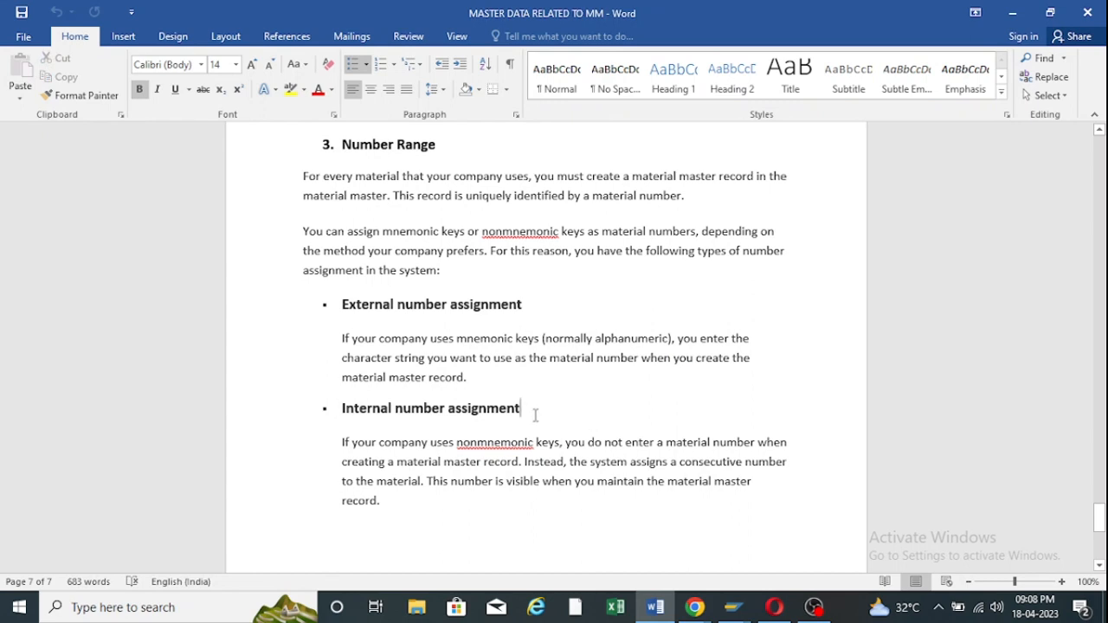
left_click_drag(530, 409, 344, 408)
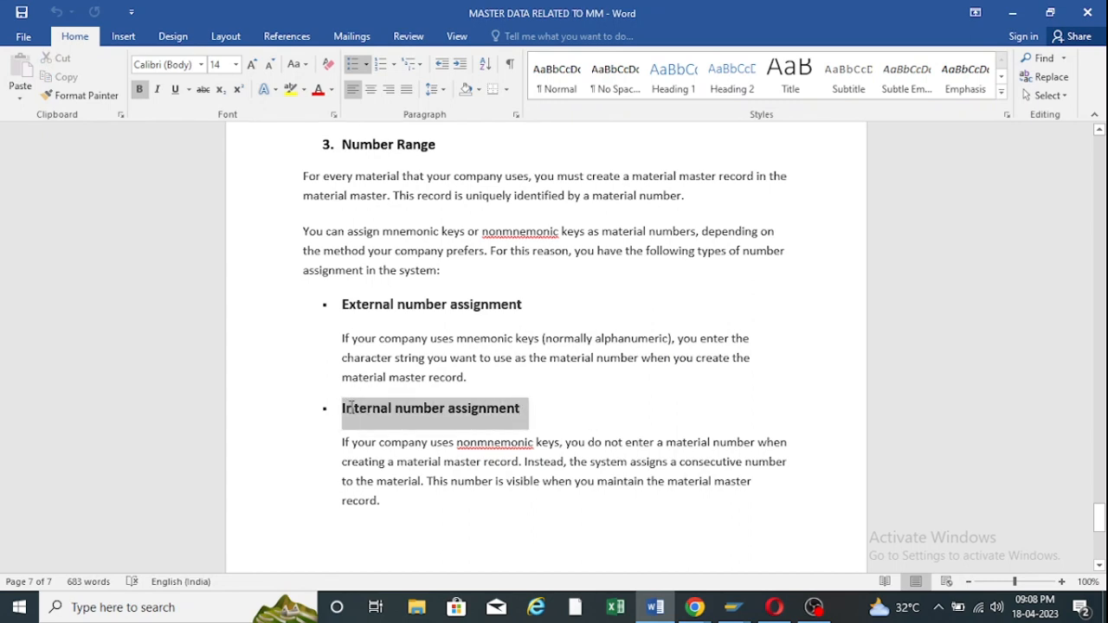
left_click(578, 415)
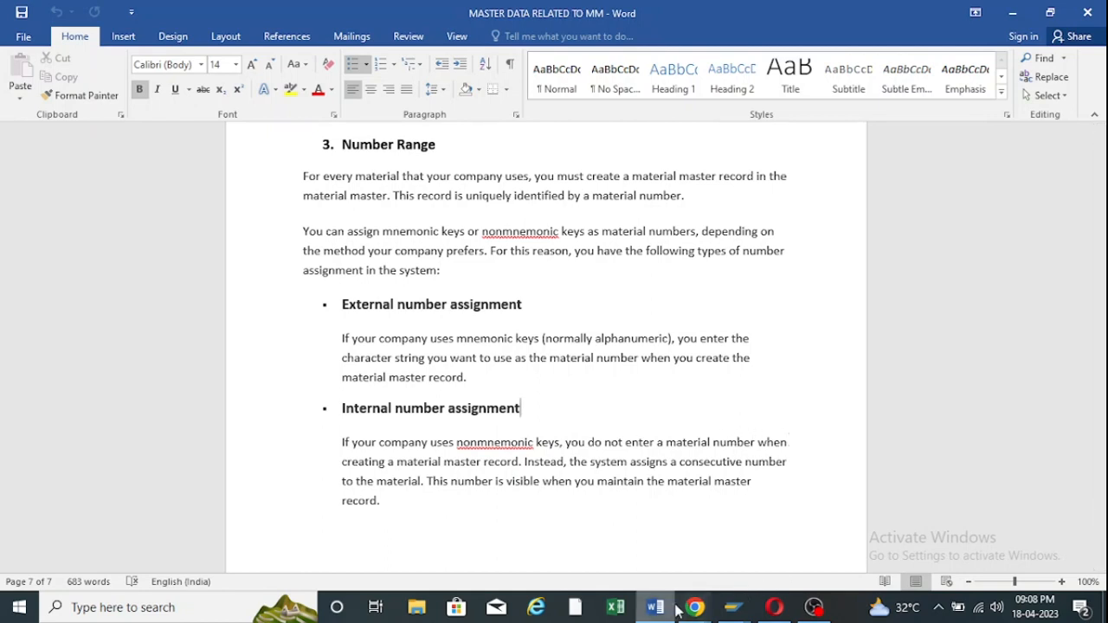
left_click(731, 609)
left_click(777, 528)
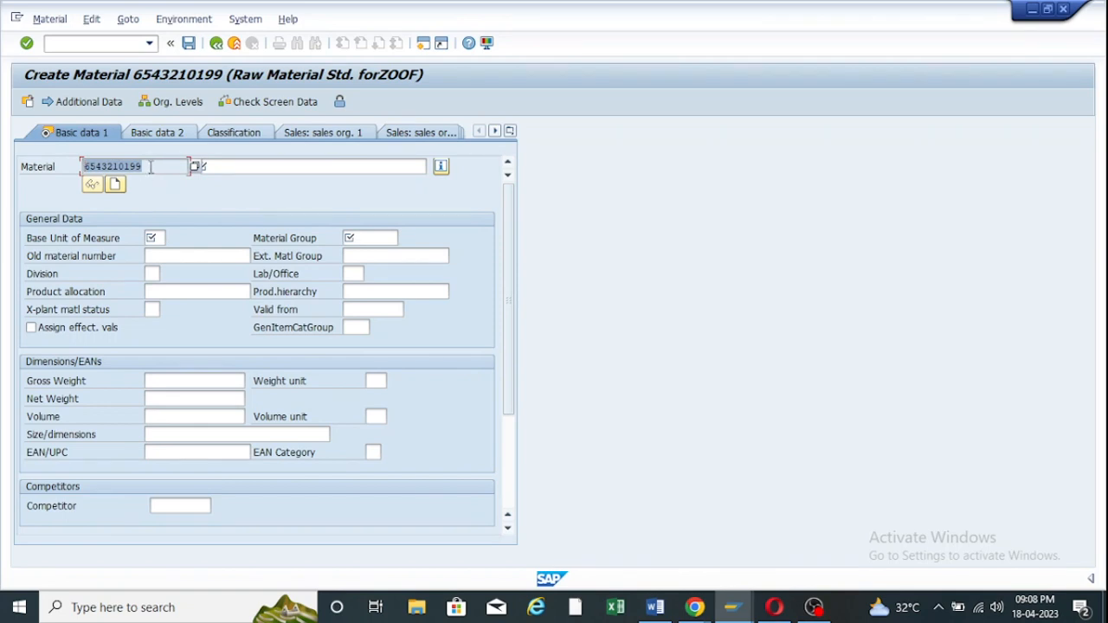
left_click_drag(153, 165, 80, 167)
left_click_drag(149, 165, 71, 166)
left_click(235, 43)
left_click(235, 43)
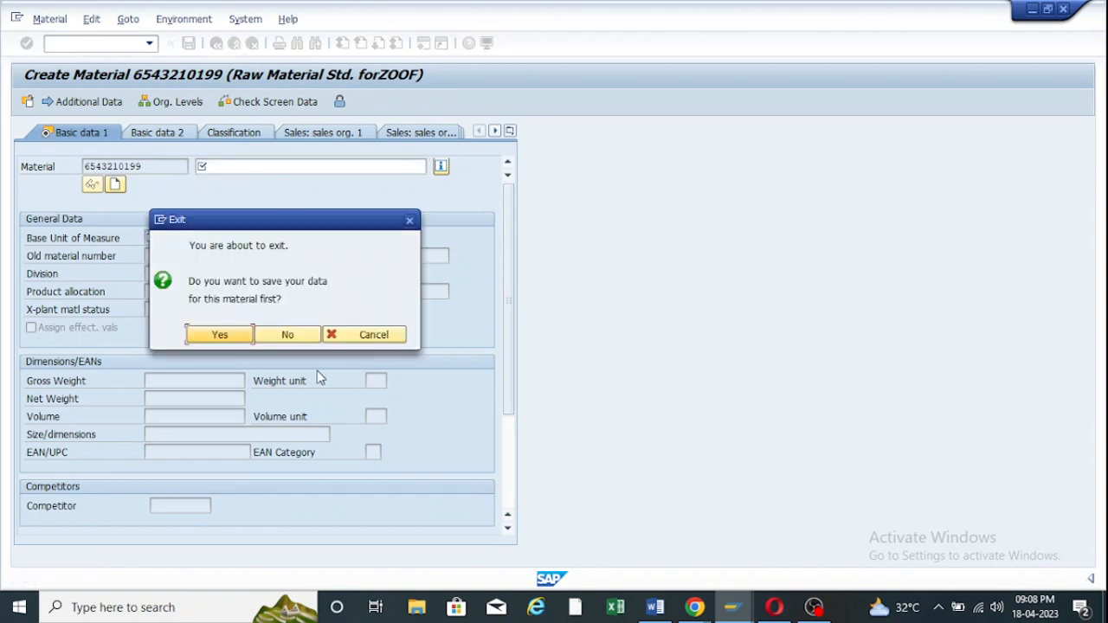
left_click(304, 337)
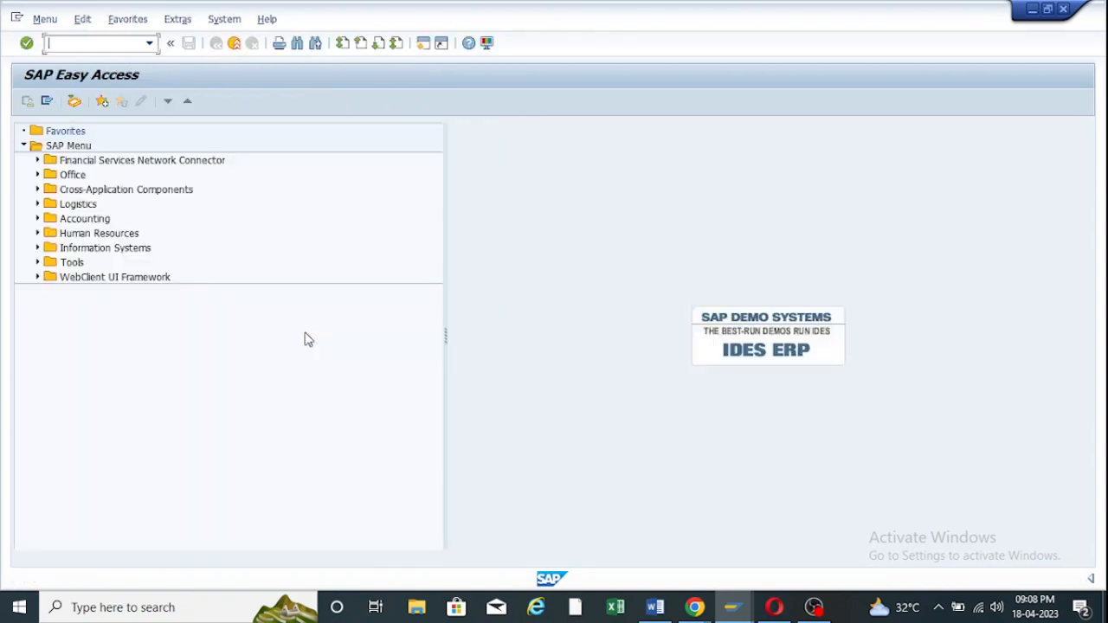
Rerun MM01 from history, enter material number mm0109, then erase it.
left_click(150, 43)
left_click(89, 58)
key("Return")
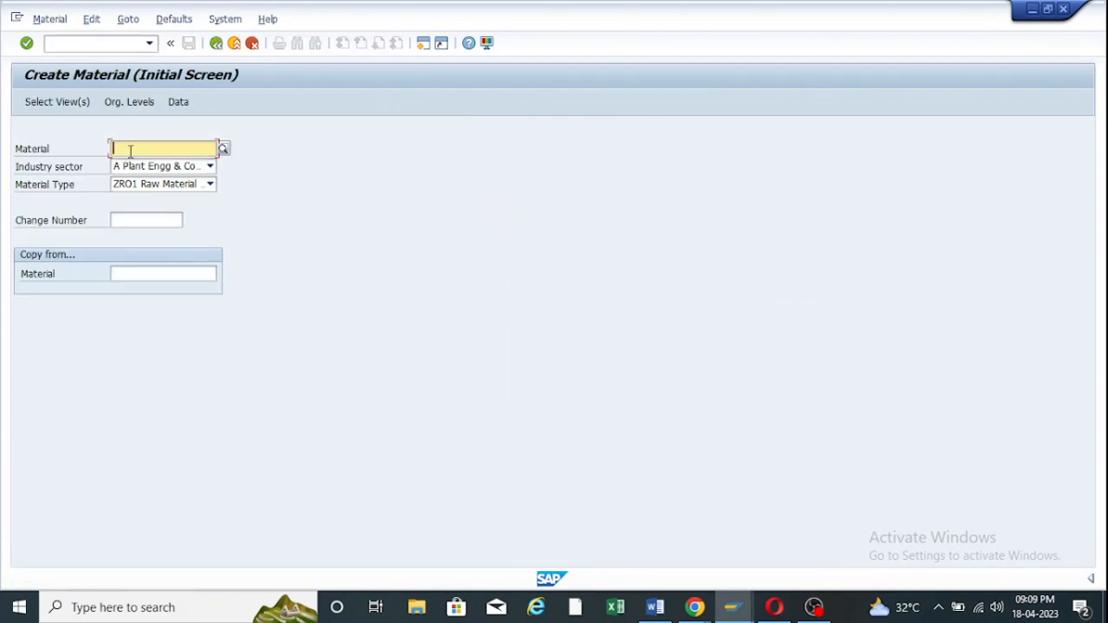
type("mm01")
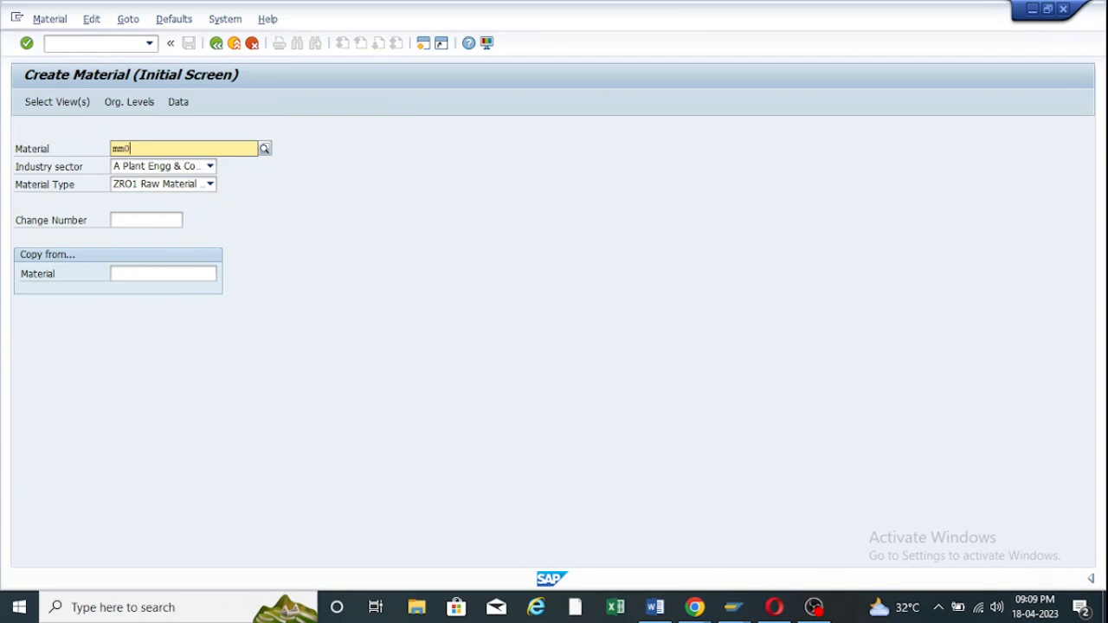
type("09")
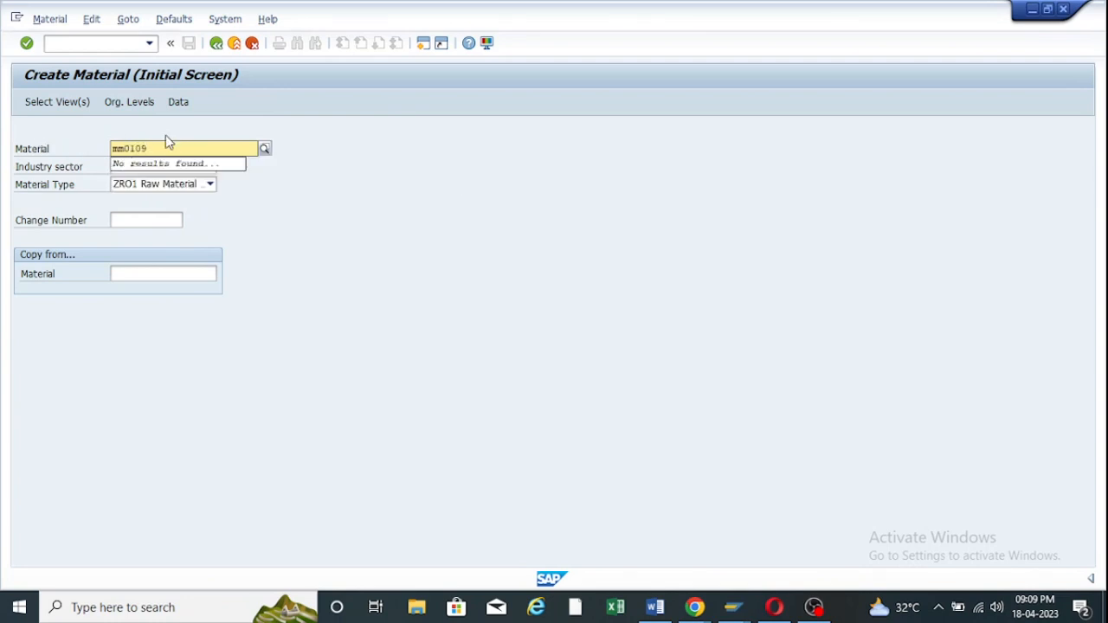
left_click_drag(161, 145, 83, 147)
left_click(170, 148)
key("BackSpace")
key("BackSpace")
key("BackSpace")
key("BackSpace")
key("BackSpace")
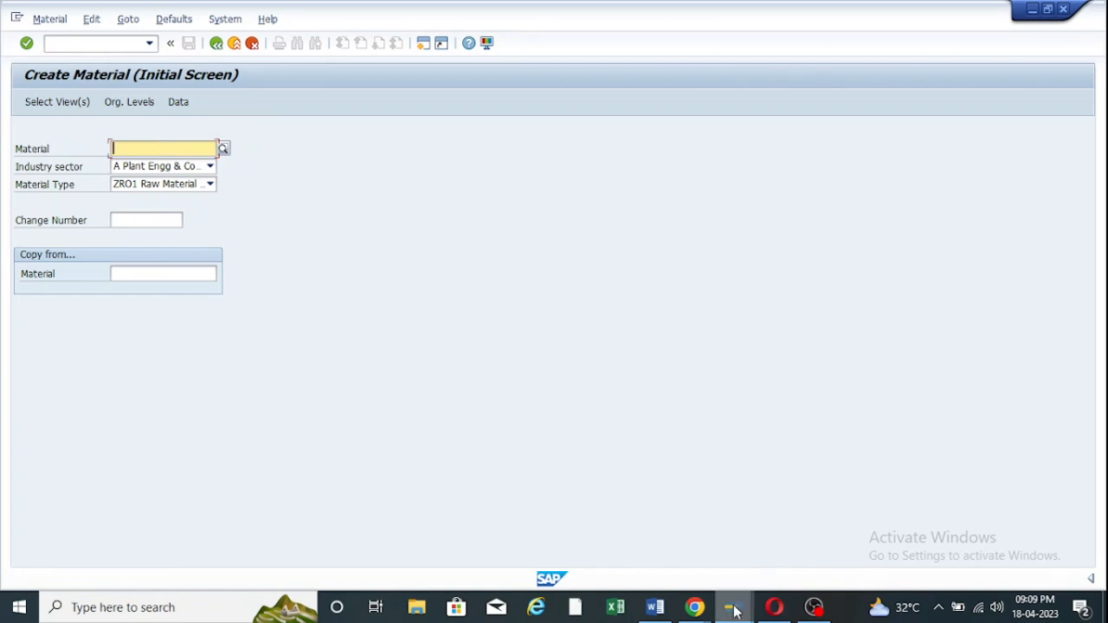
Back out of Create Material to the SAP Easy Access menu.
mouse_move(733, 604)
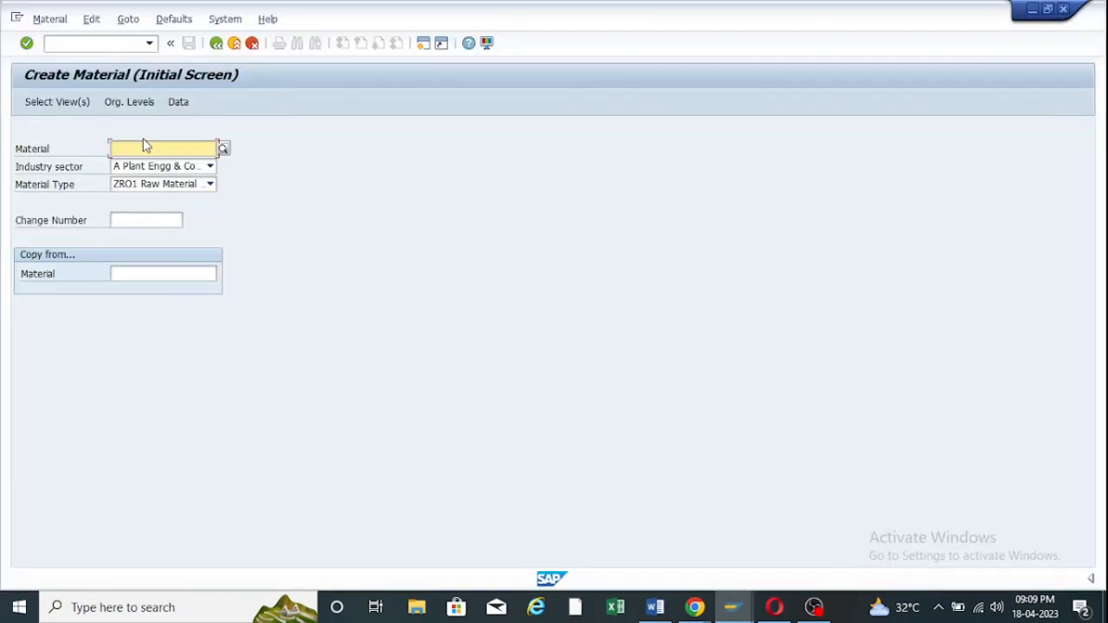
left_click(135, 149)
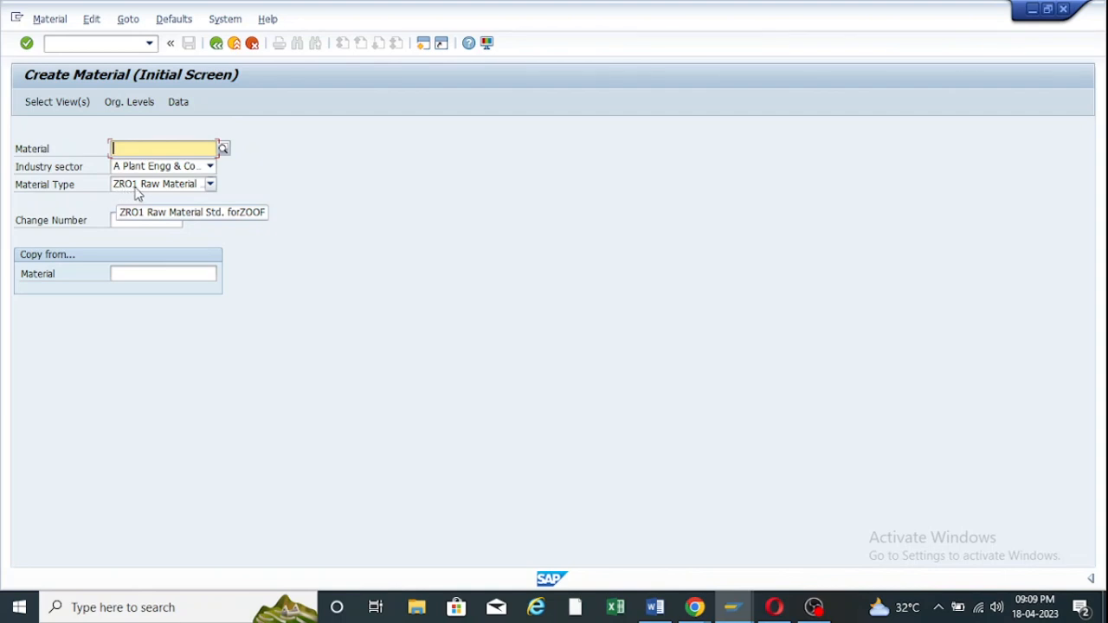
left_click(217, 43)
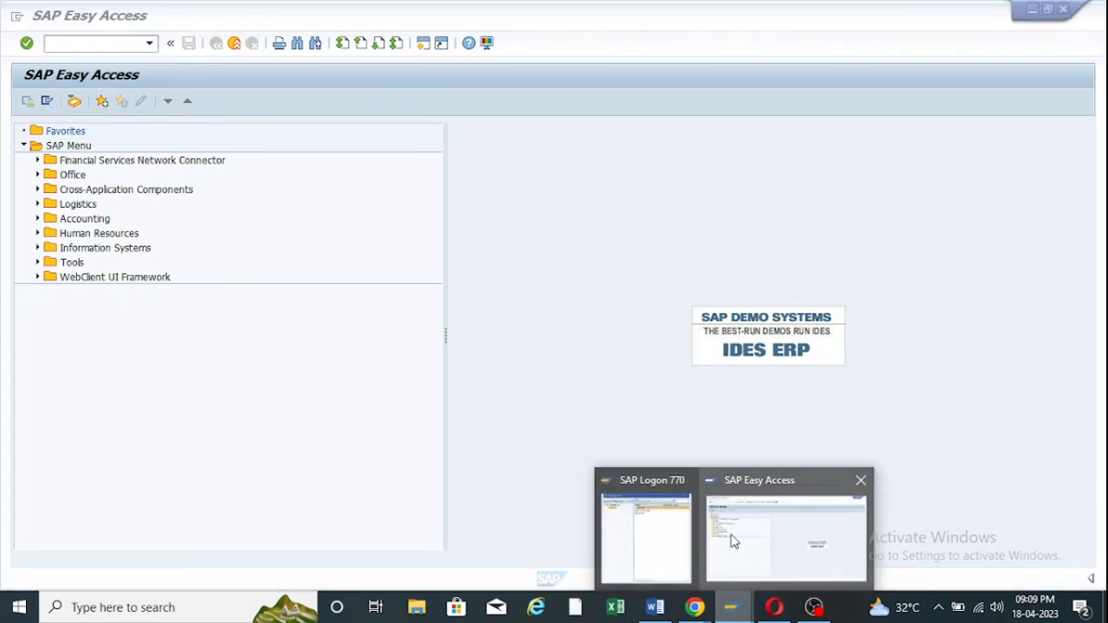
left_click(738, 524)
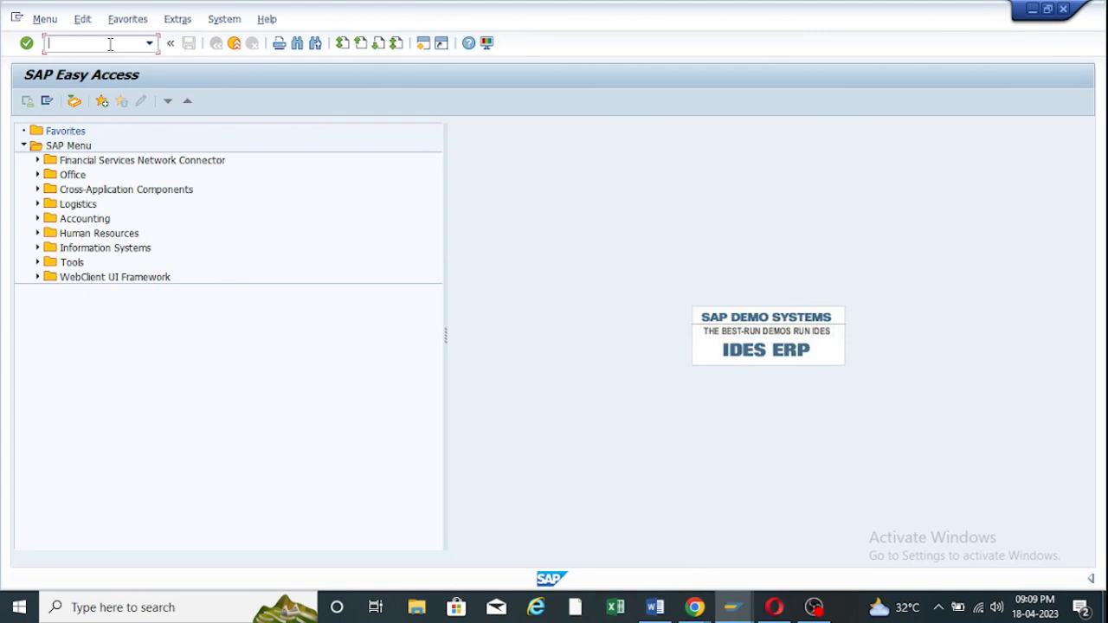
Run SPRO and open the SAP Reference IMG structure.
type("spro")
key("Return")
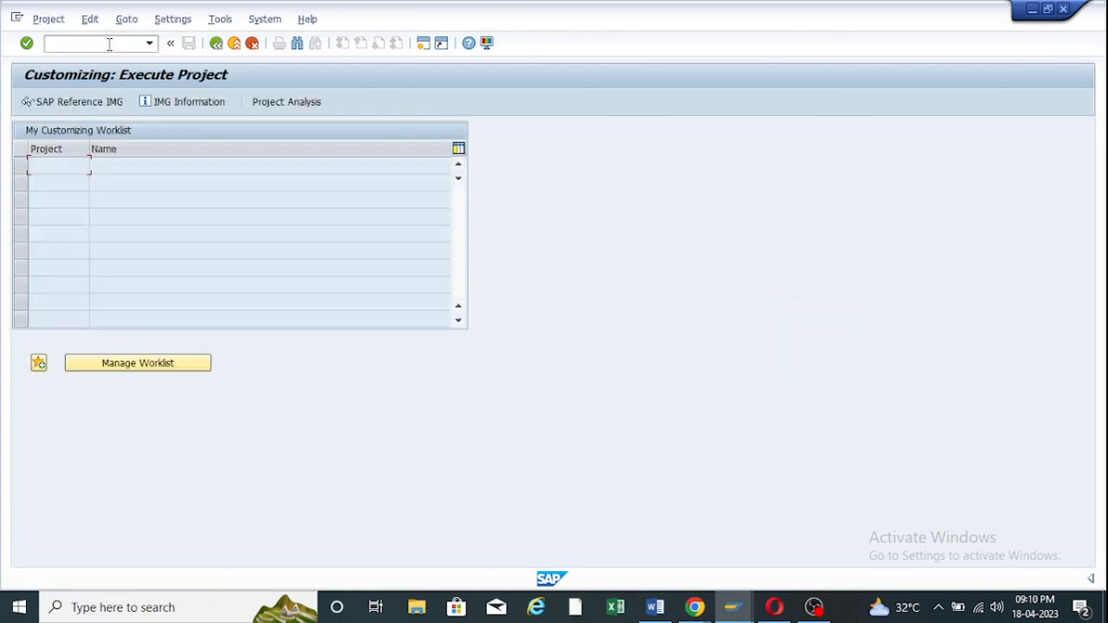
left_click(63, 100)
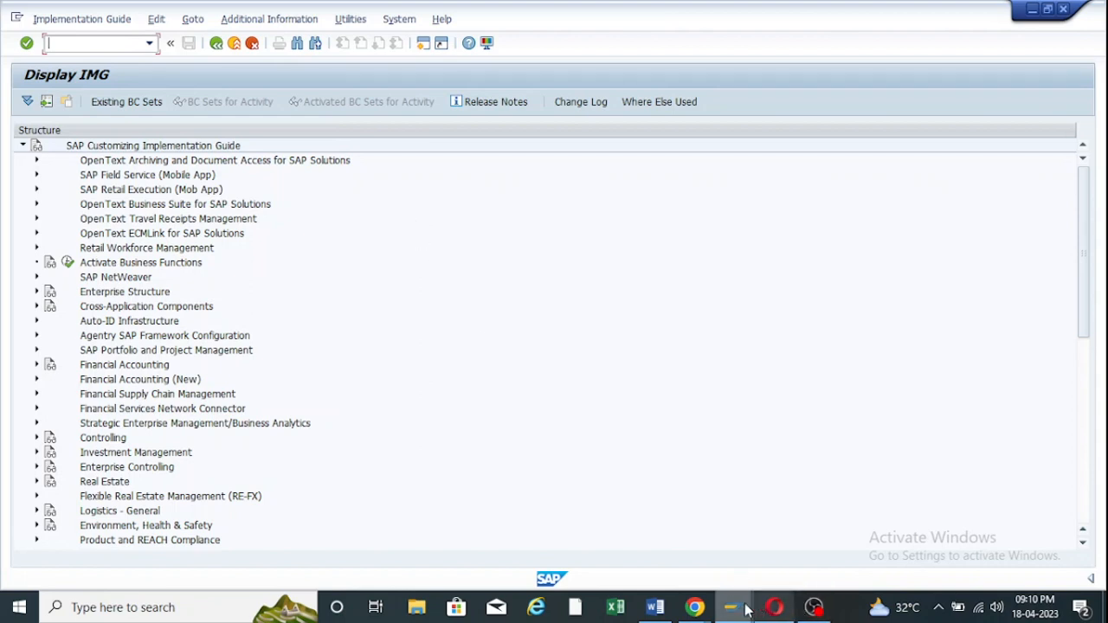
Admit the waiting participant to the Meet call and hide the call window.
mouse_move(696, 607)
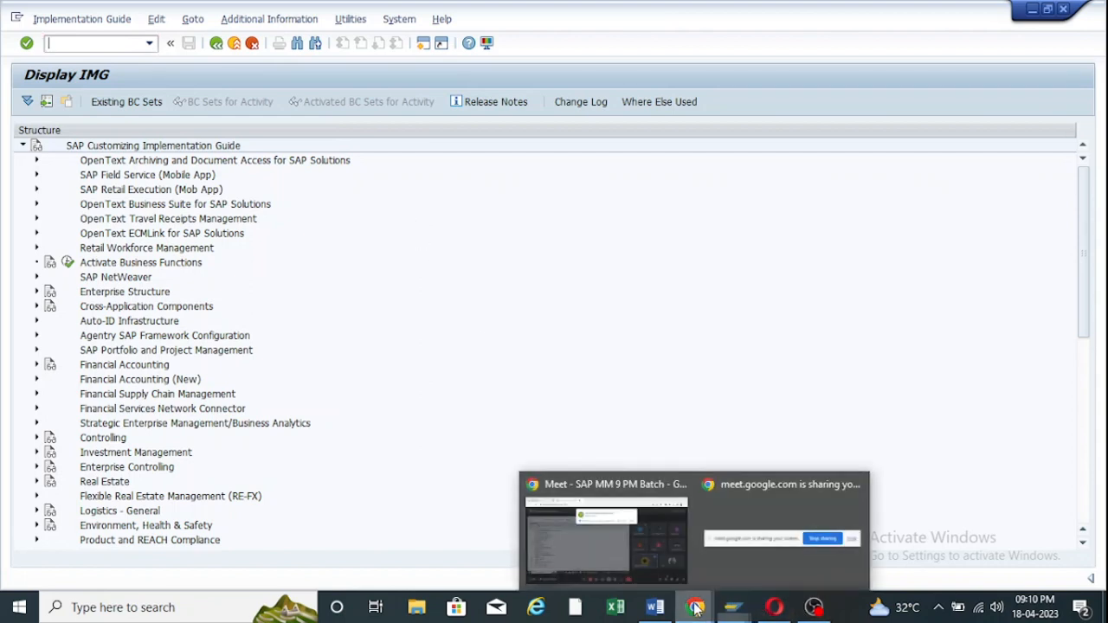
left_click(745, 542)
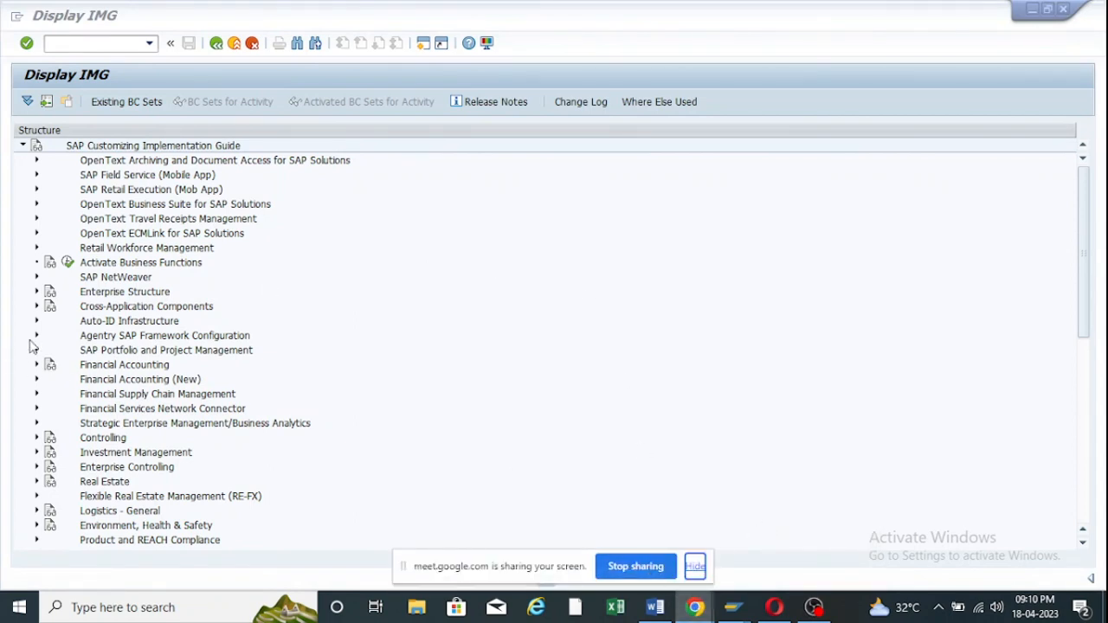
mouse_move(694, 612)
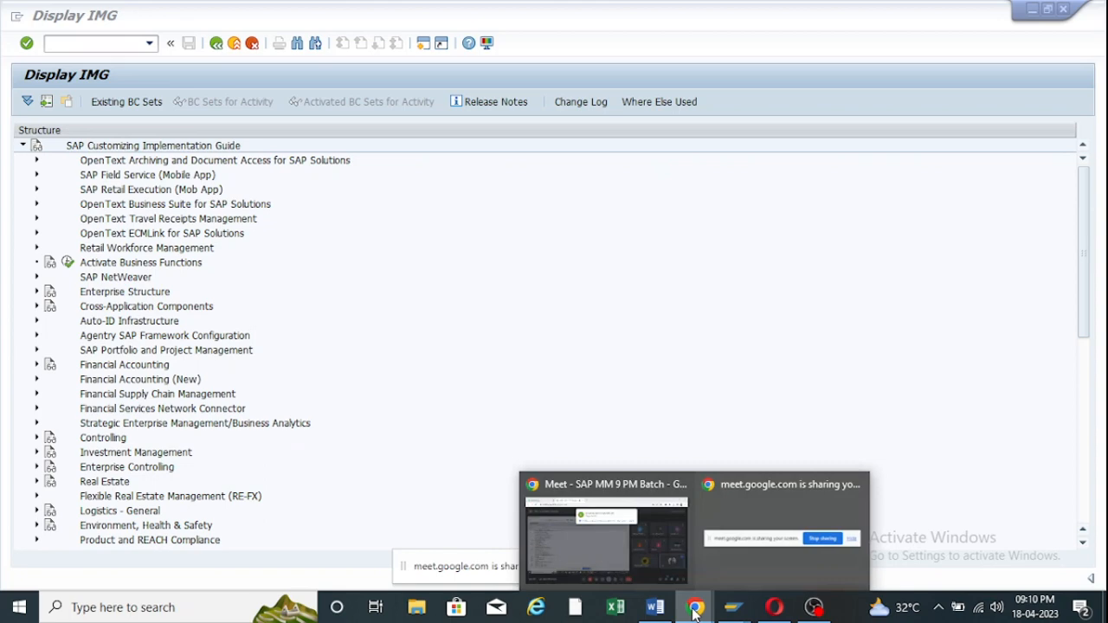
left_click(606, 530)
left_click(729, 159)
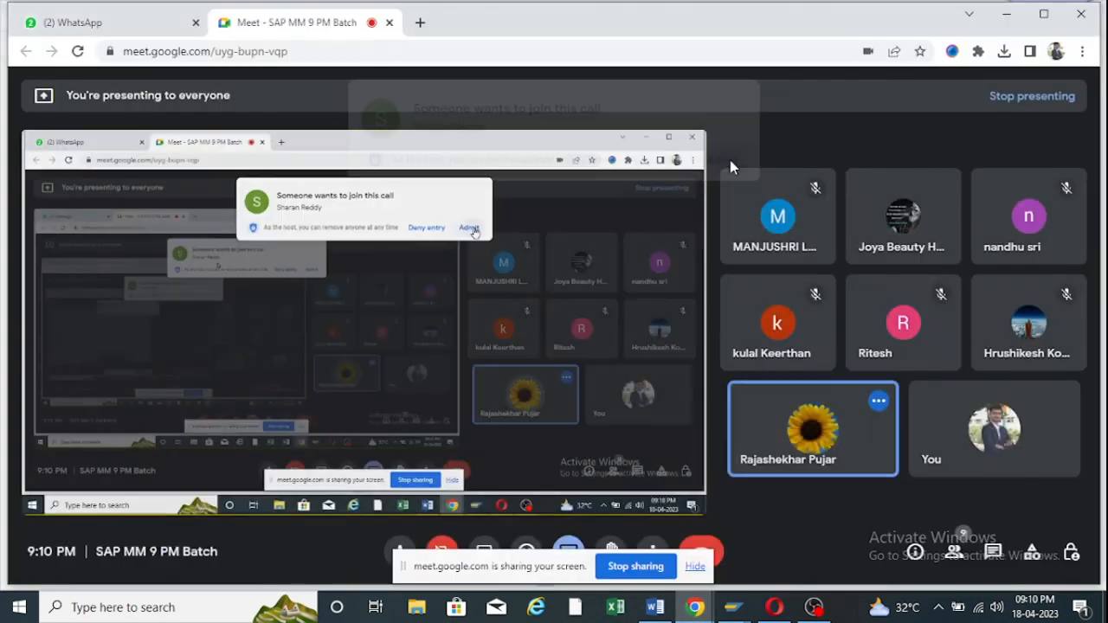
left_click(1012, 13)
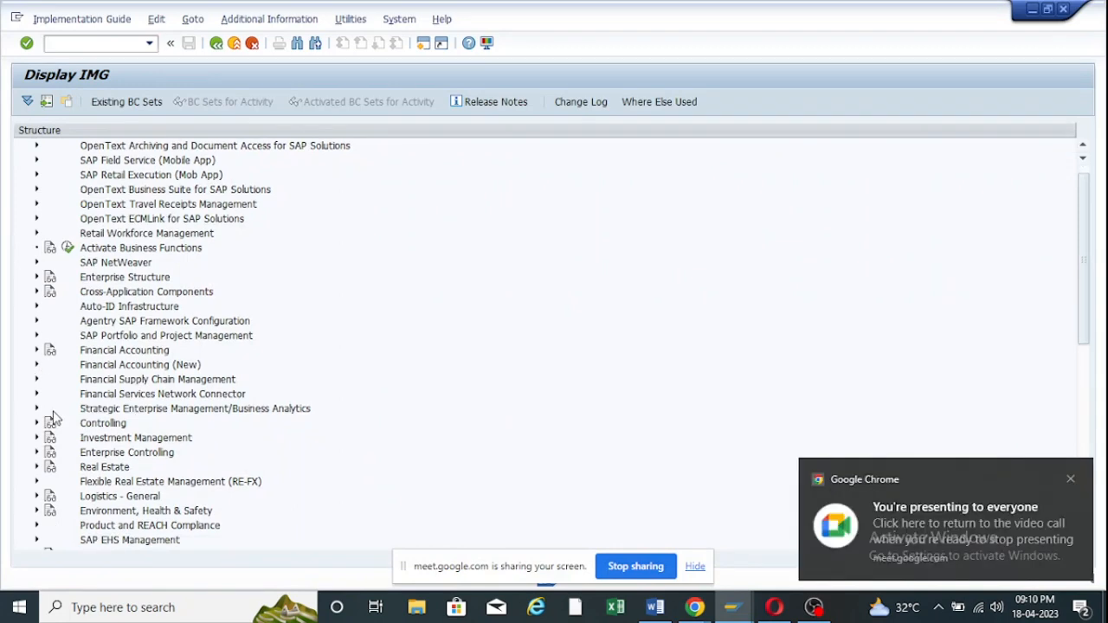
Expand Logistics - General > Material Master > Basic Settings > Material Types and execute Define Number Ranges for Each Material Type.
scroll(53, 417, "down", 1)
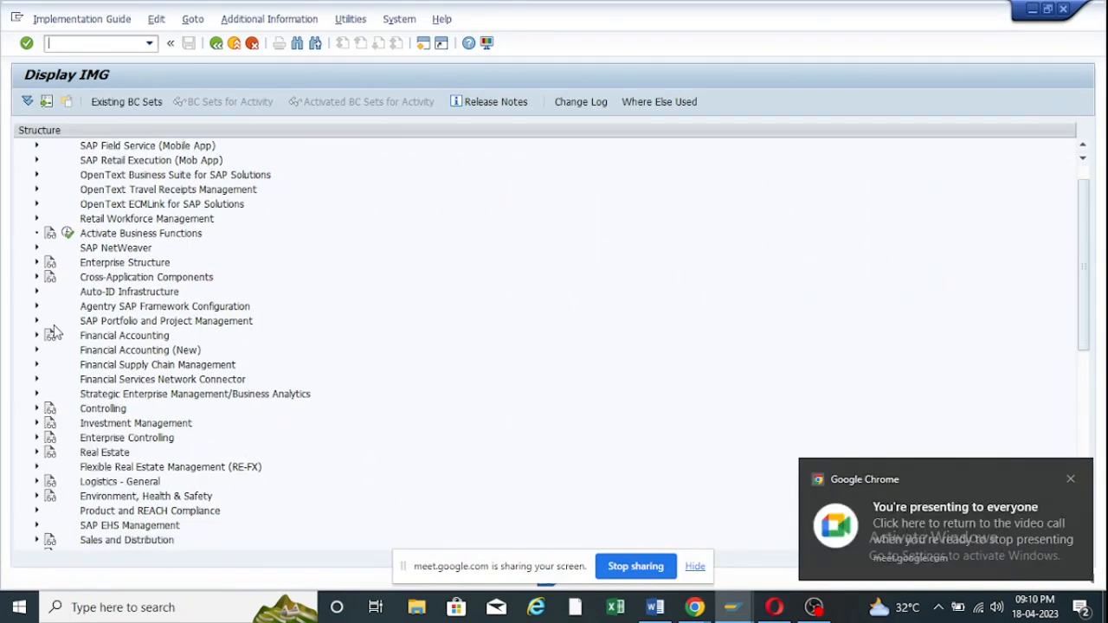
scroll(50, 405, "down", 5)
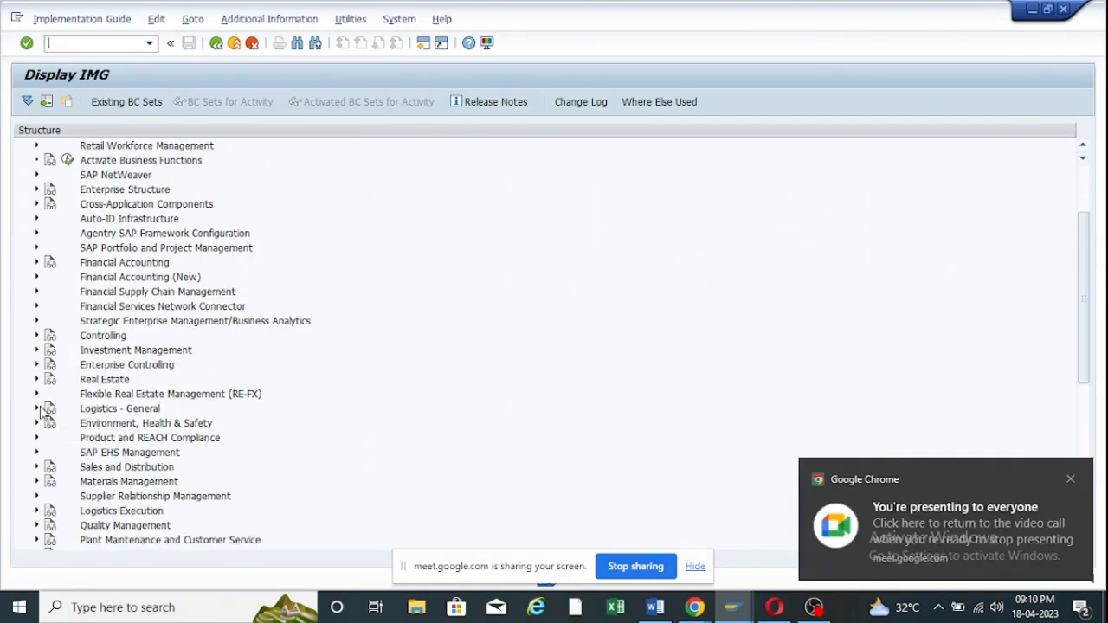
left_click(37, 408)
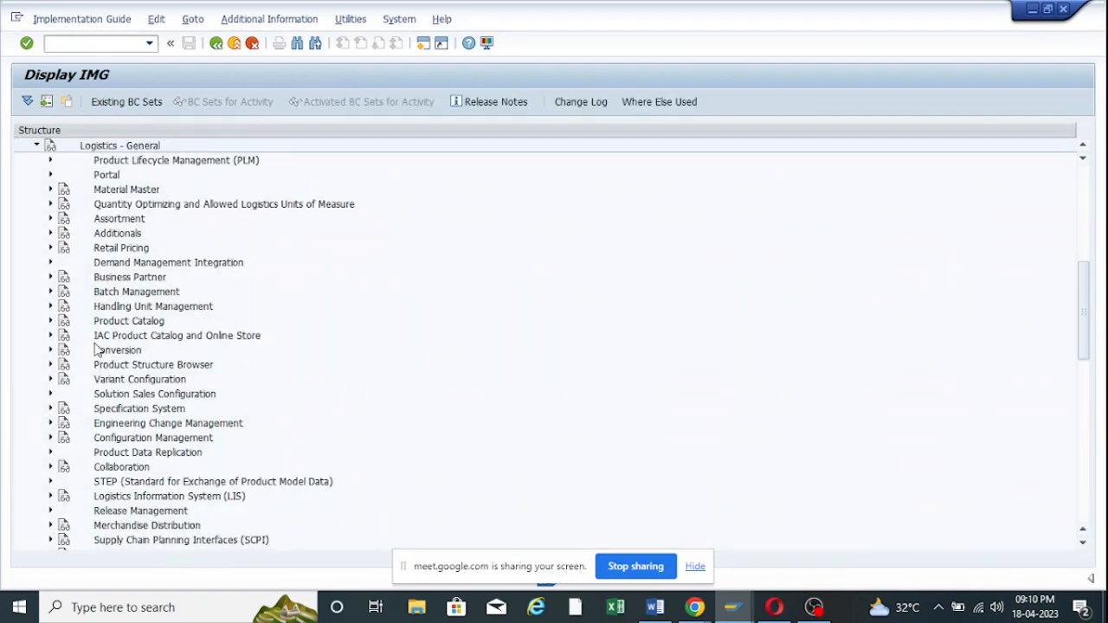
left_click(50, 190)
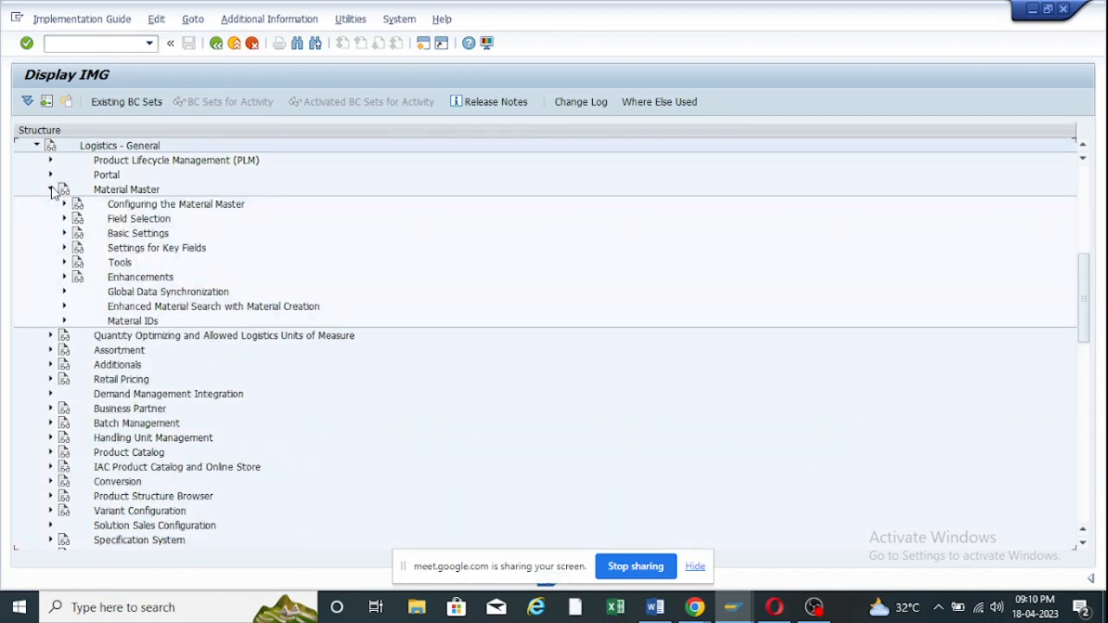
left_click(63, 234)
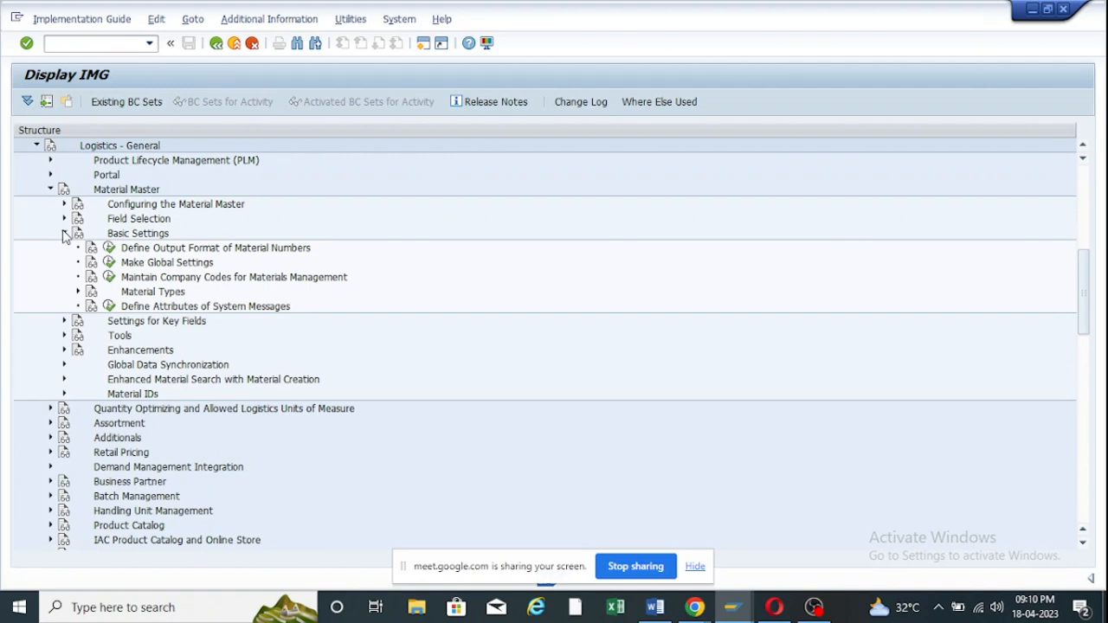
left_click(77, 293)
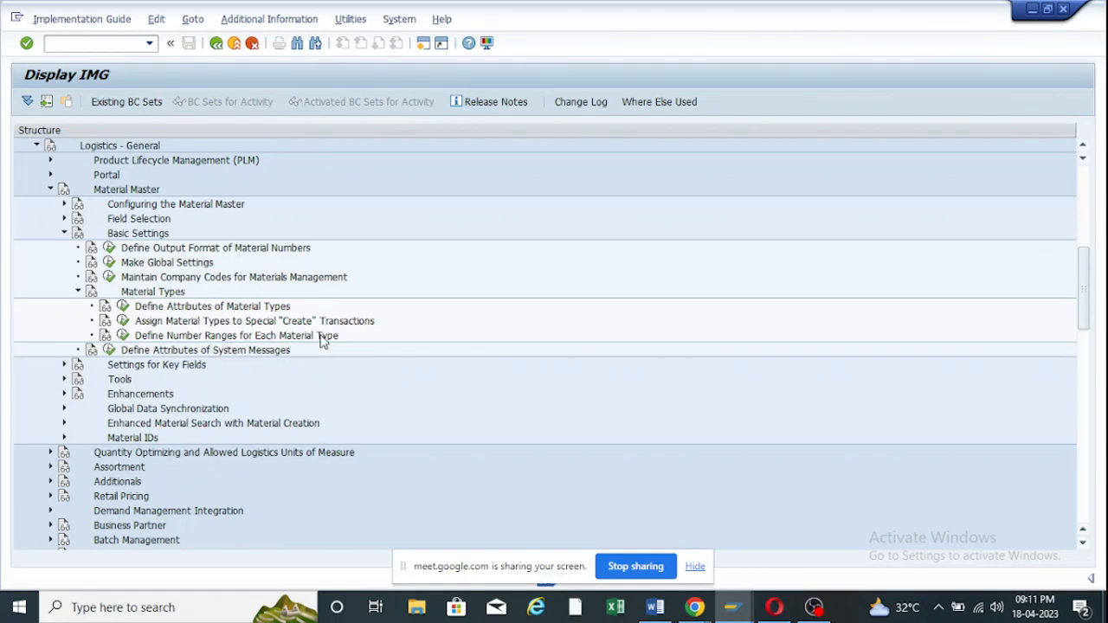
left_click(122, 336)
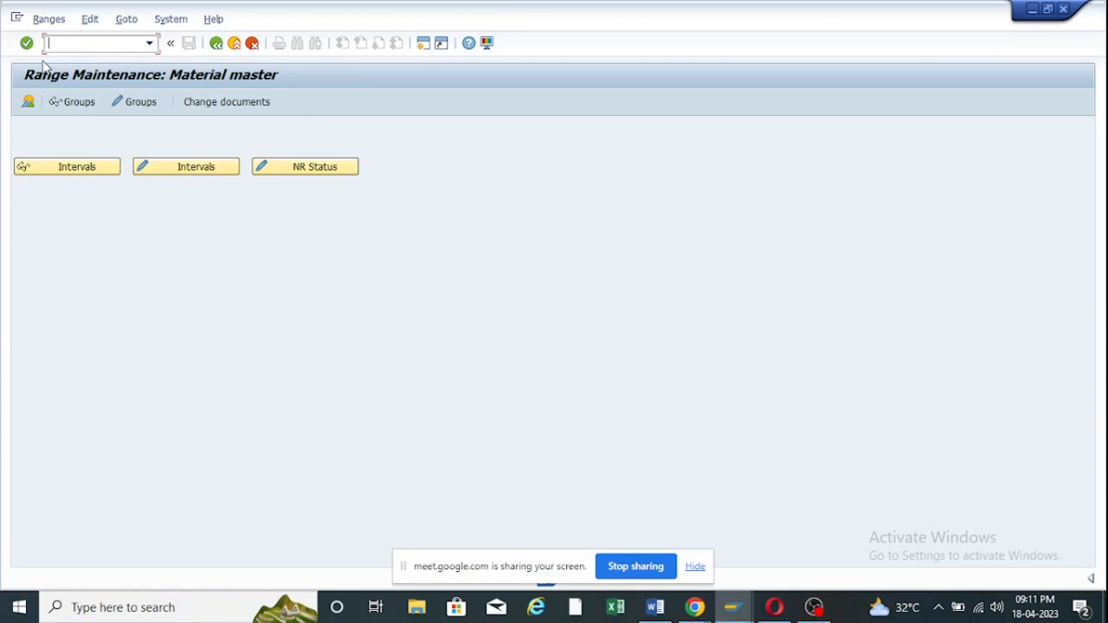
Display the number range group overview and scroll through groups such as AXLE BATCH 2023.
left_click(28, 103)
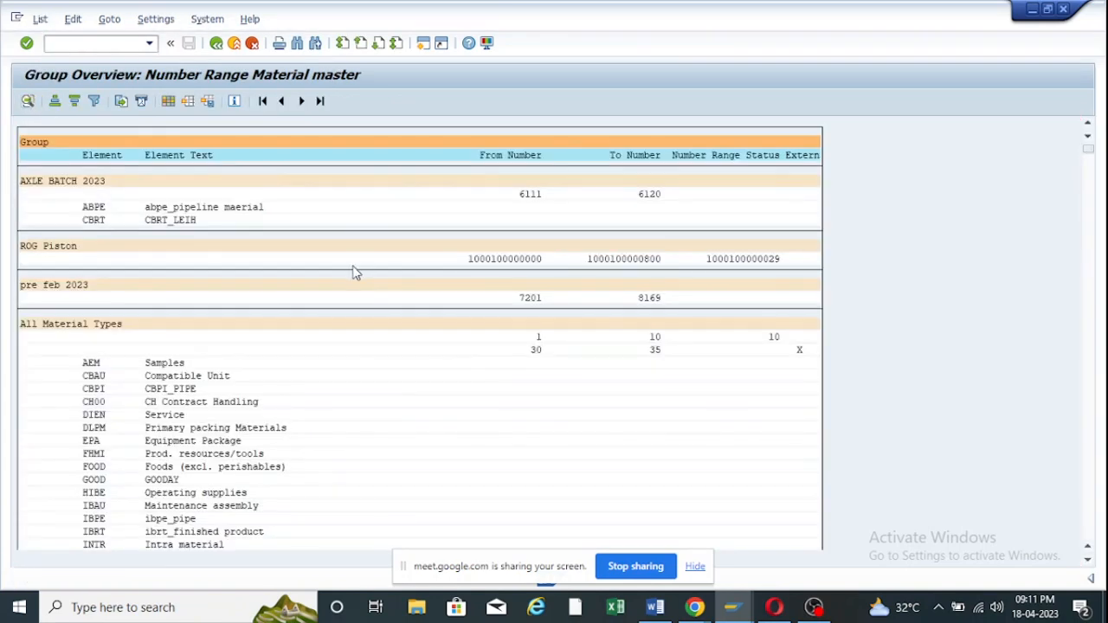
scroll(358, 275, "down", 3)
scroll(362, 287, "down", 3)
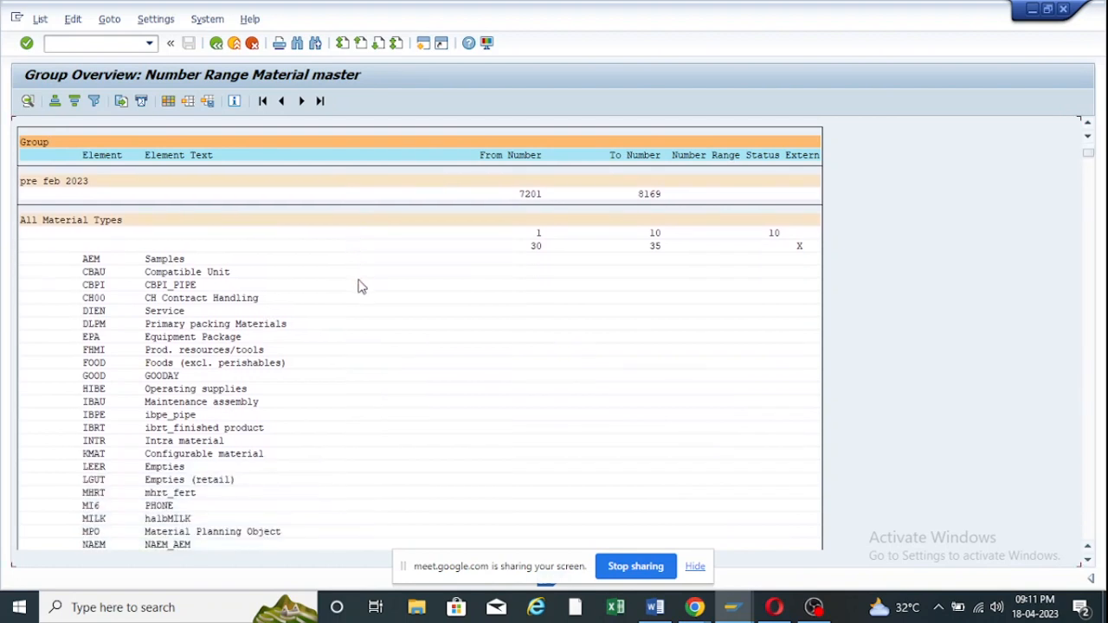
scroll(364, 296, "down", 2)
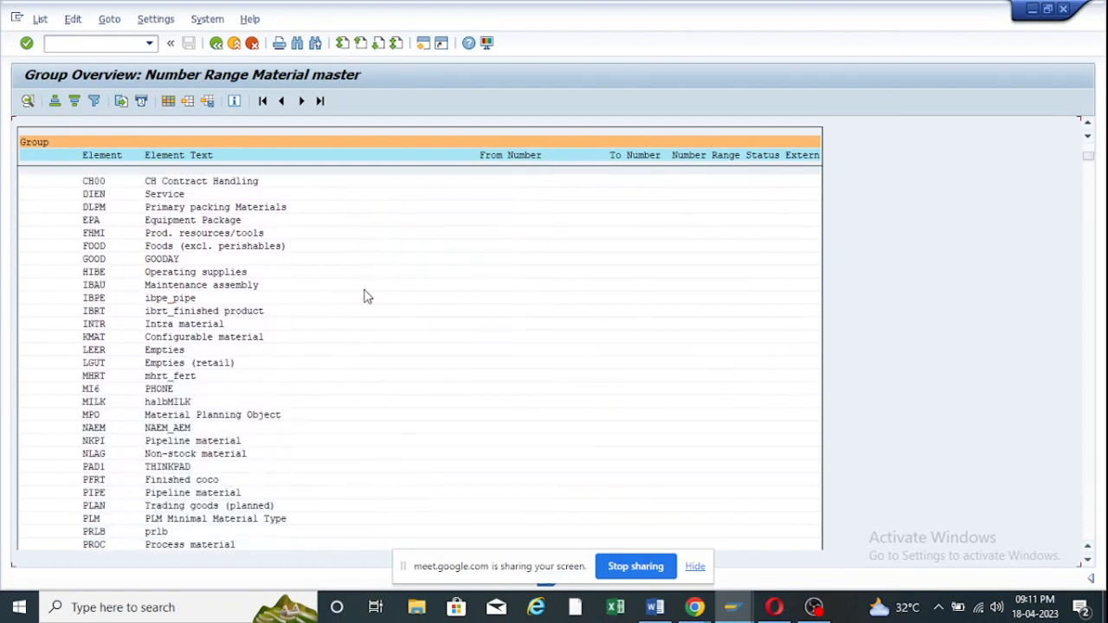
scroll(365, 299, "up", 2)
scroll(364, 302, "up", 1)
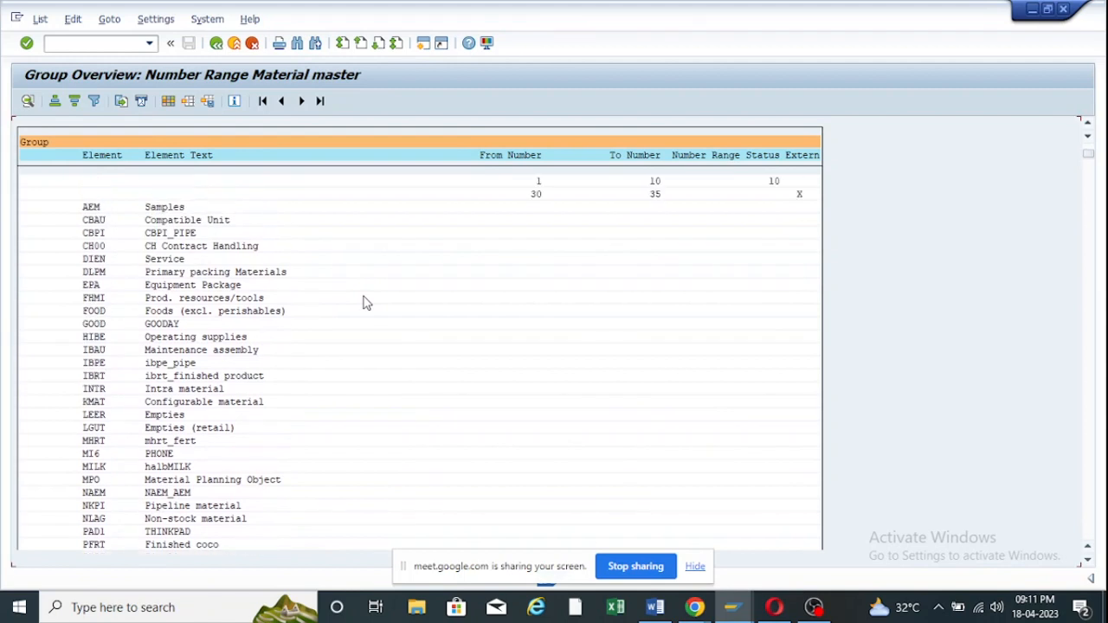
scroll(364, 302, "up", 4)
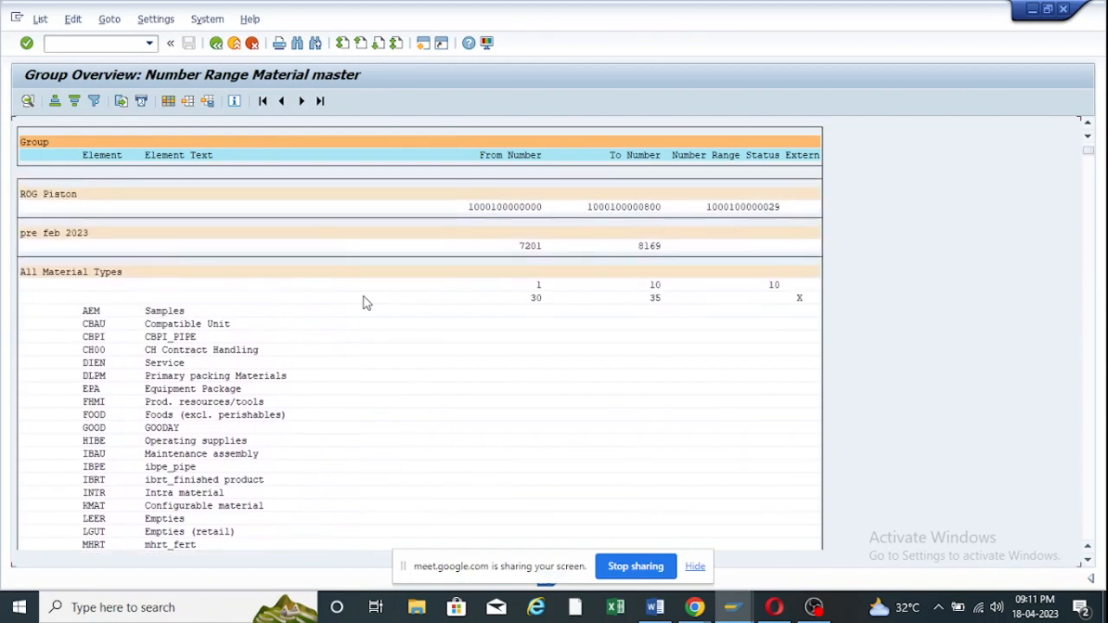
scroll(206, 73, "up", 1)
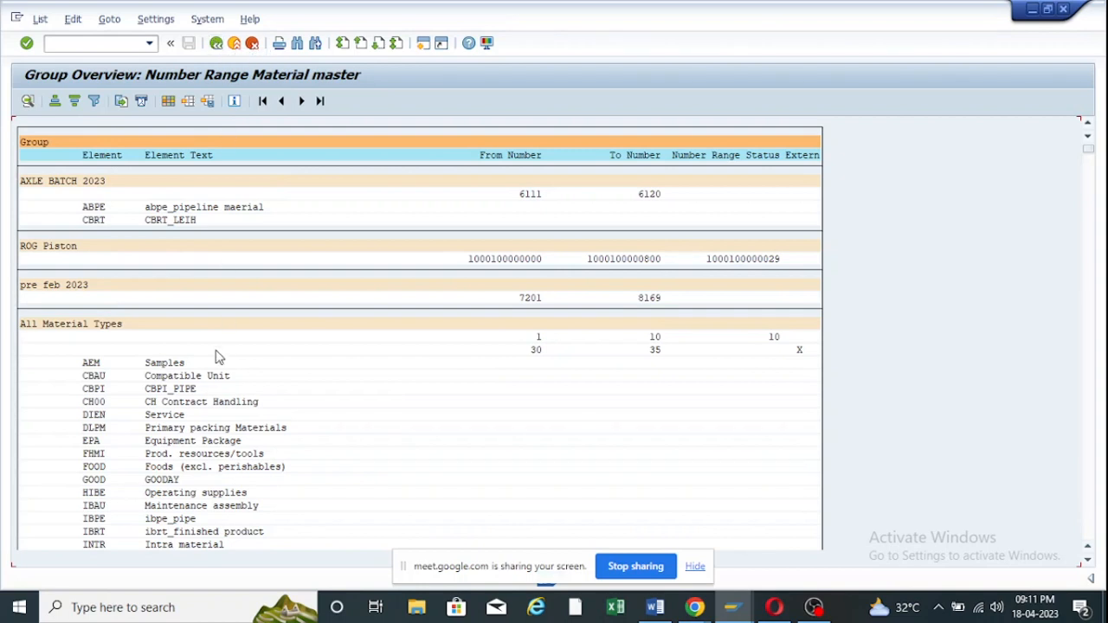
Search the group overview for 'roh' and jump to the ROH hit.
key("ctrl+f")
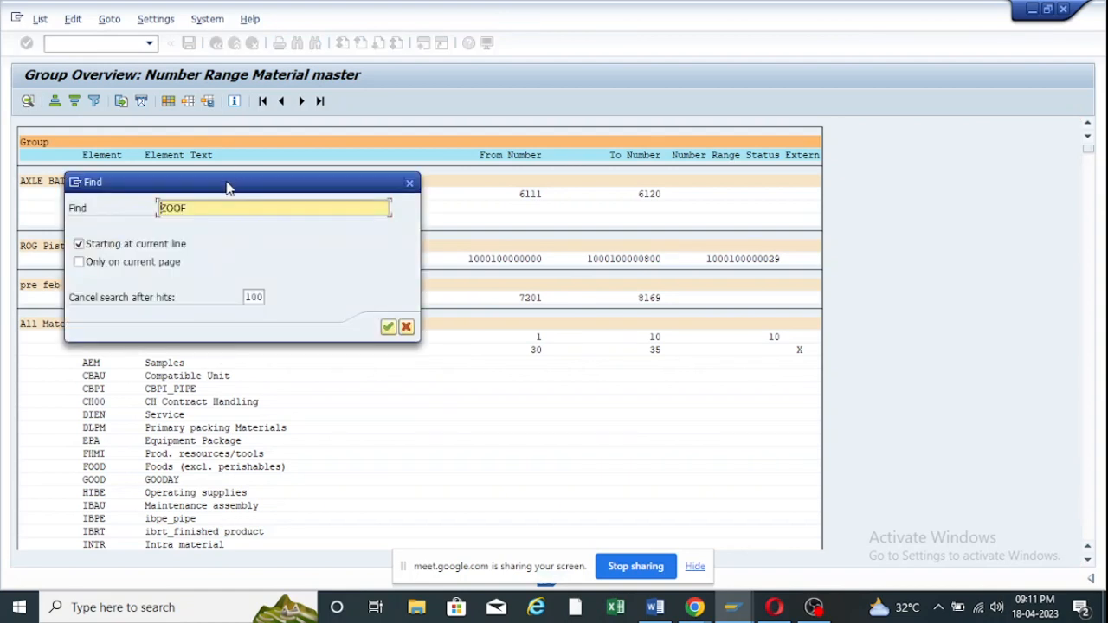
key("BackSpace")
key("BackSpace")
key("BackSpace")
key("BackSpace")
key("Return")
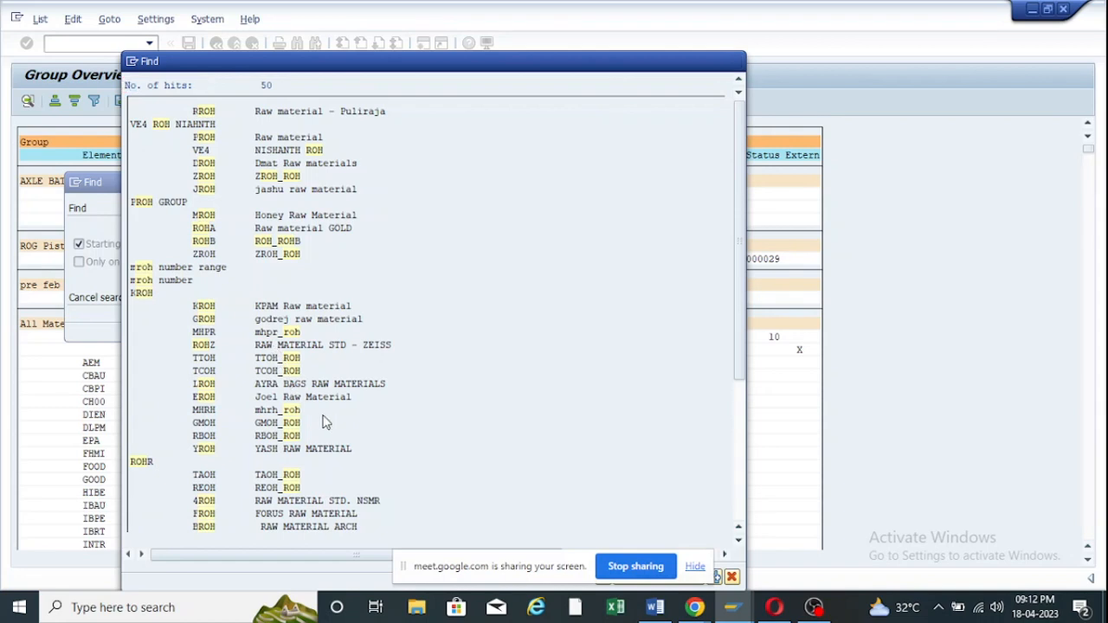
scroll(325, 421, "down", 5)
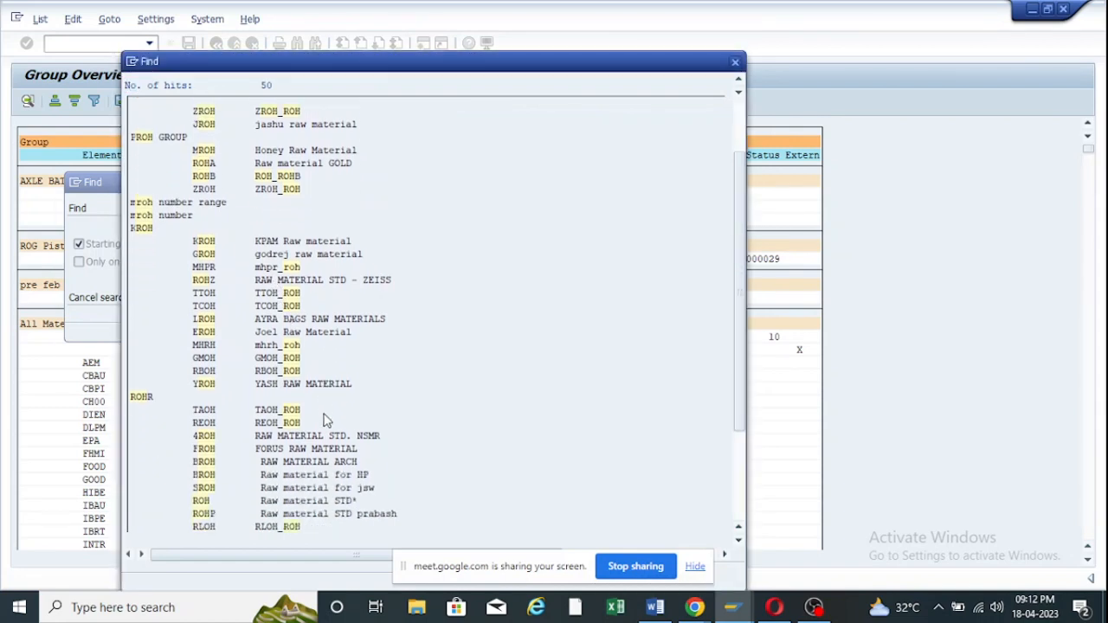
scroll(333, 507, "down", 1)
scroll(333, 502, "down", 3)
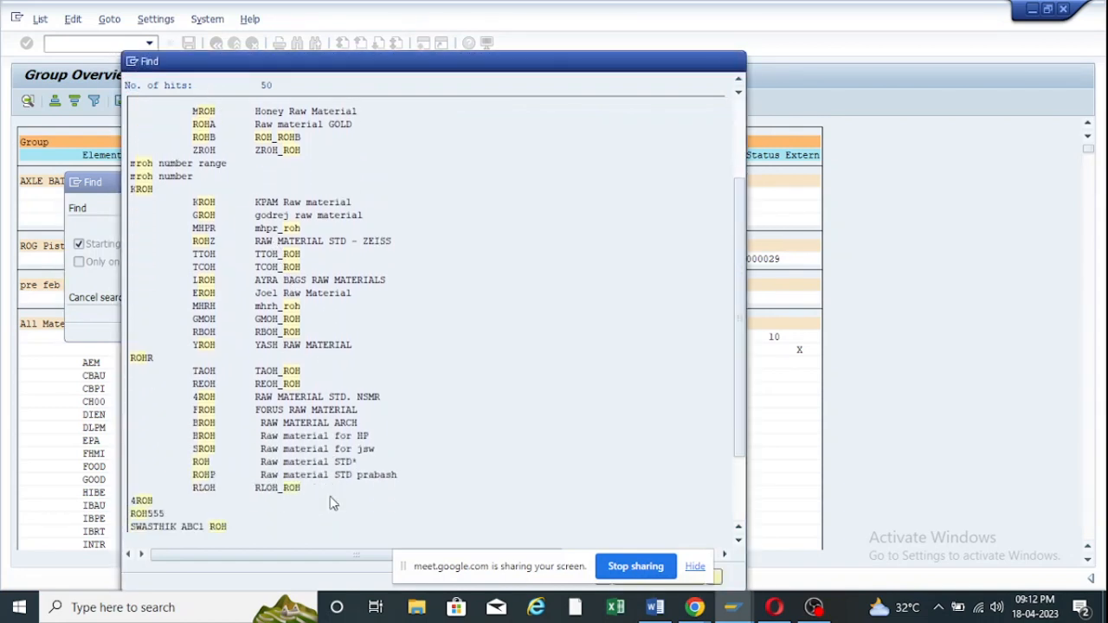
scroll(330, 485, "down", 2)
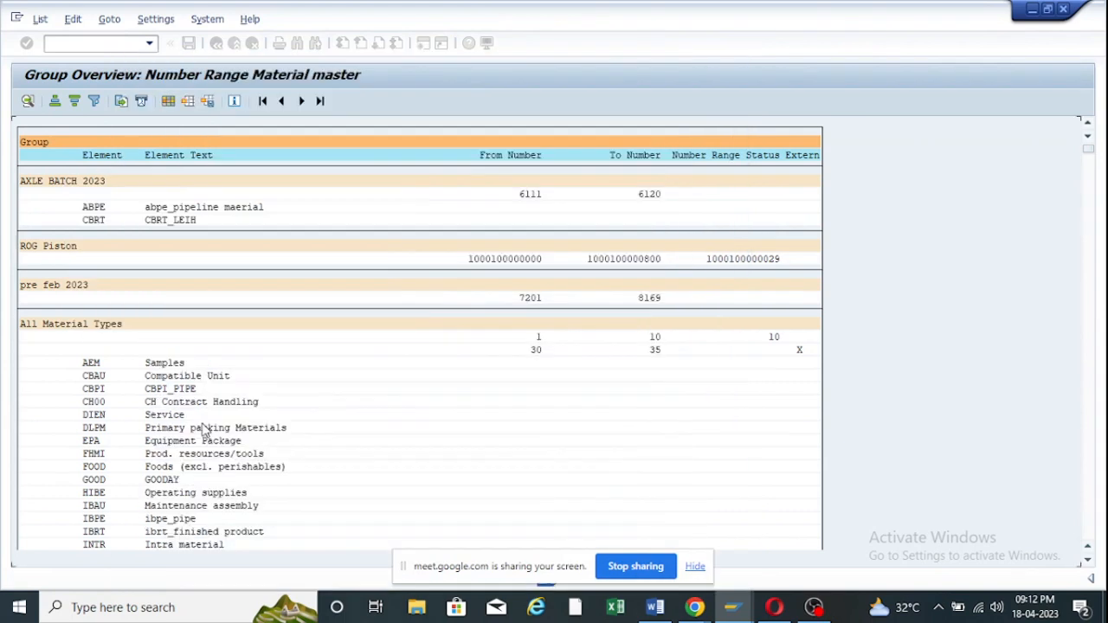
left_click(204, 426)
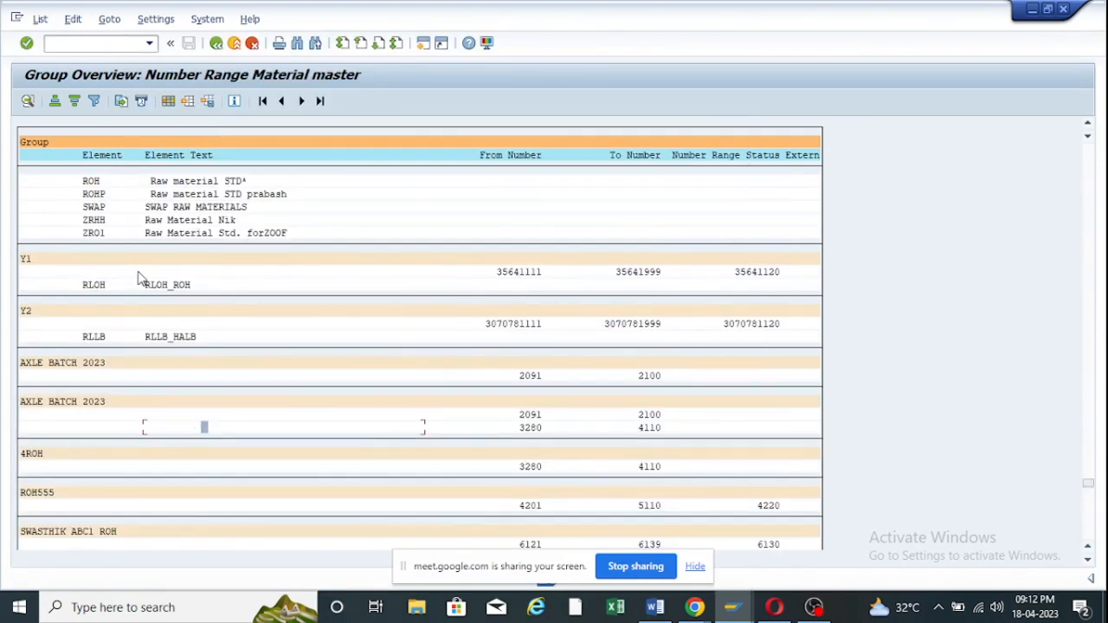
left_click(88, 183)
scroll(128, 234, "up", 3)
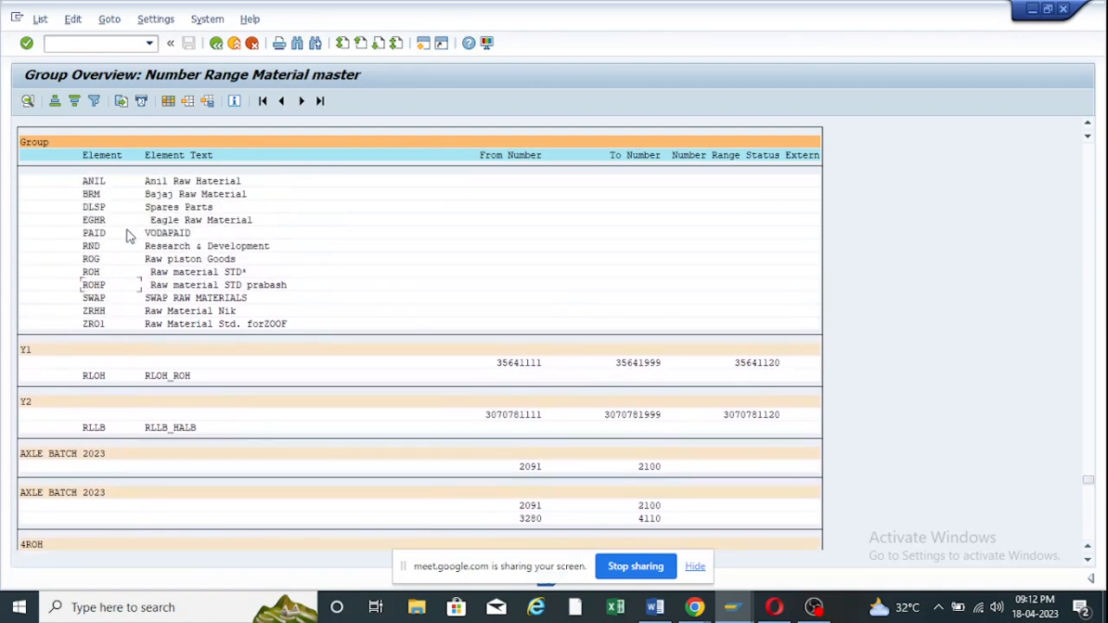
scroll(128, 234, "up", 1)
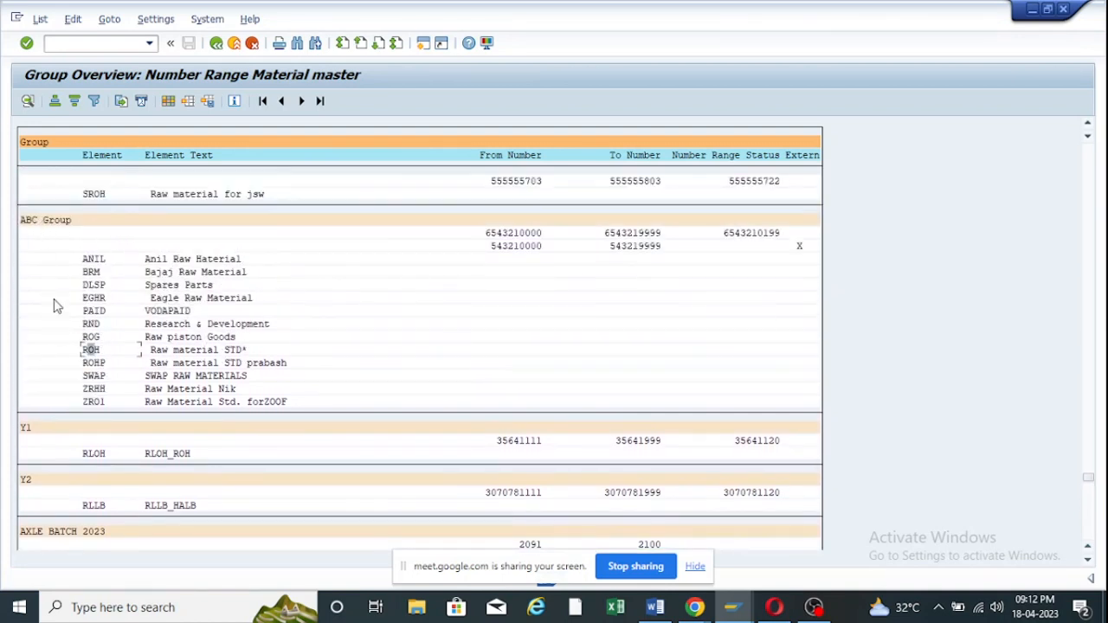
left_click(48, 224)
left_click(91, 350)
left_click(228, 352)
mouse_move(731, 607)
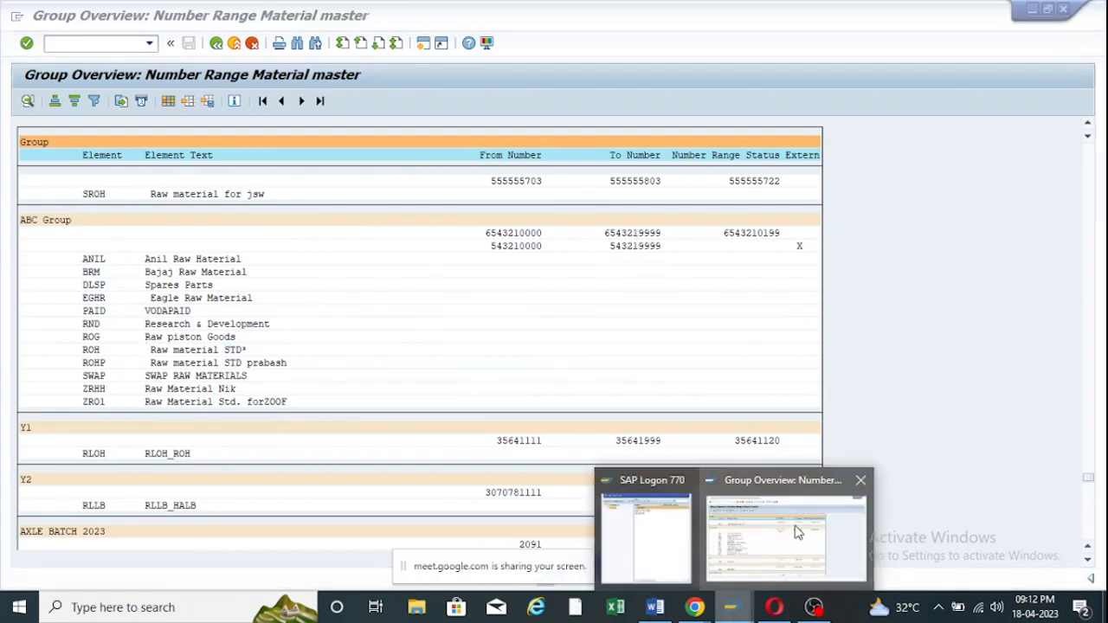
left_click(798, 531)
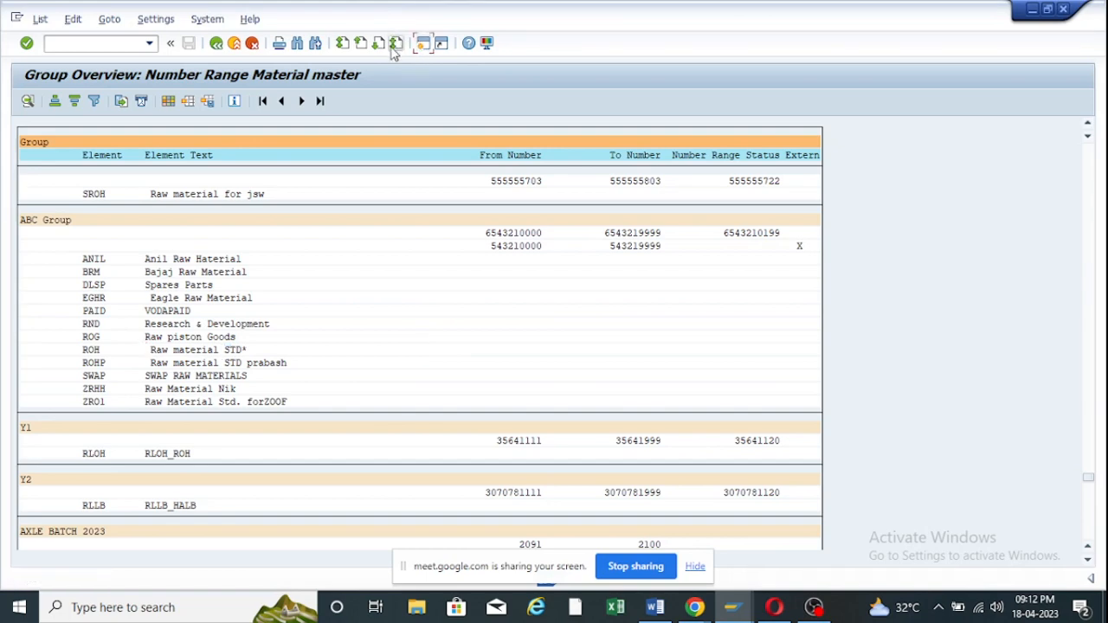
left_click(113, 44)
type("/n")
key("Return")
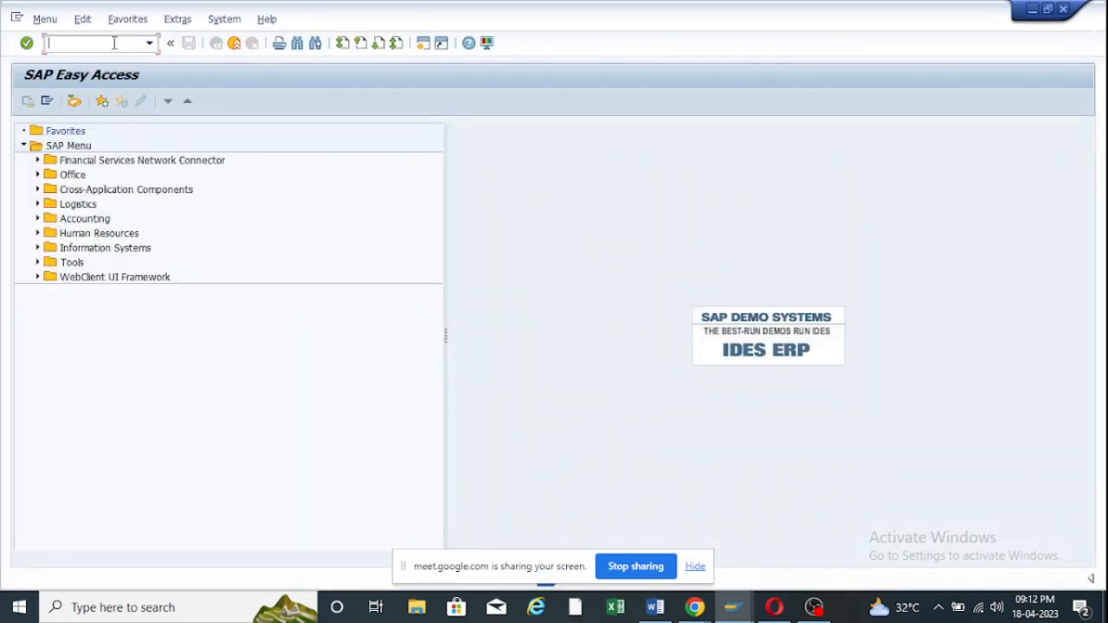
type("mm01")
key("Return")
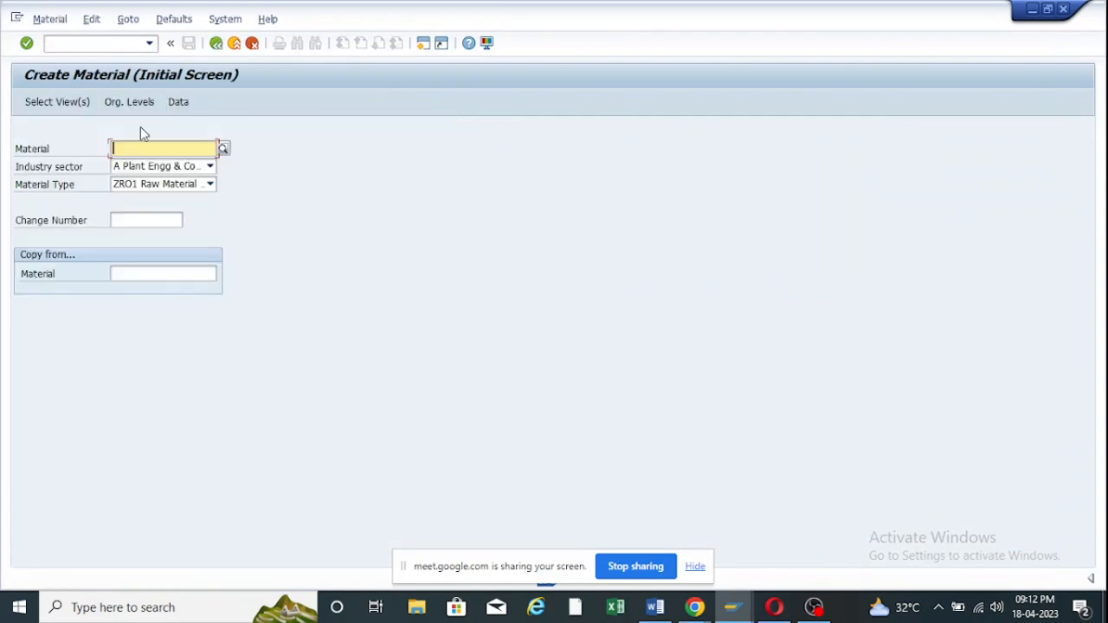
left_click(208, 186)
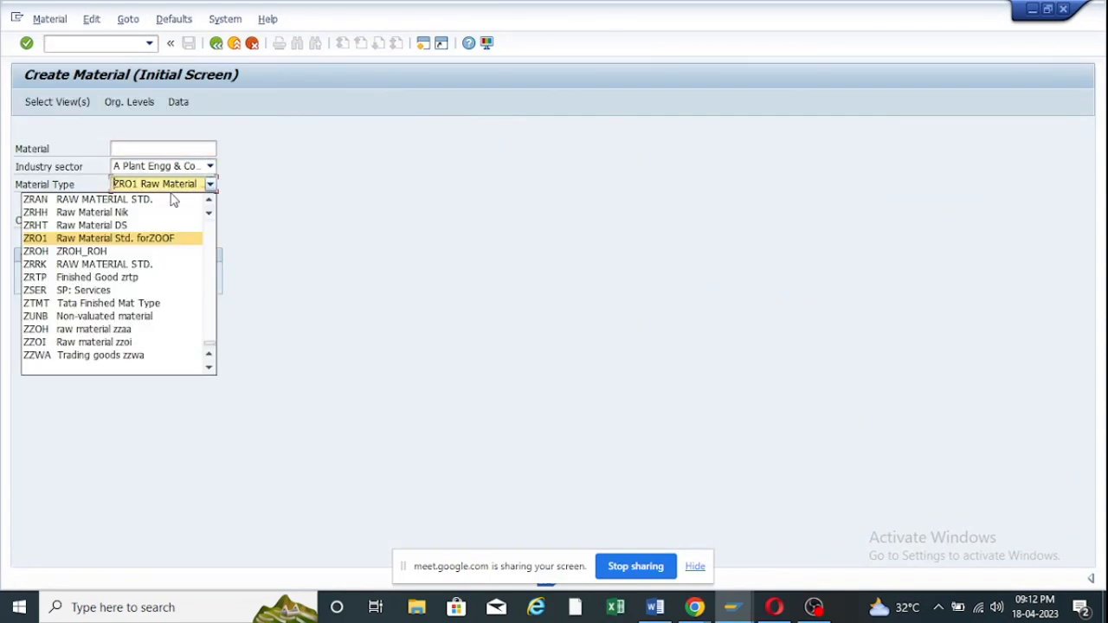
type("roh")
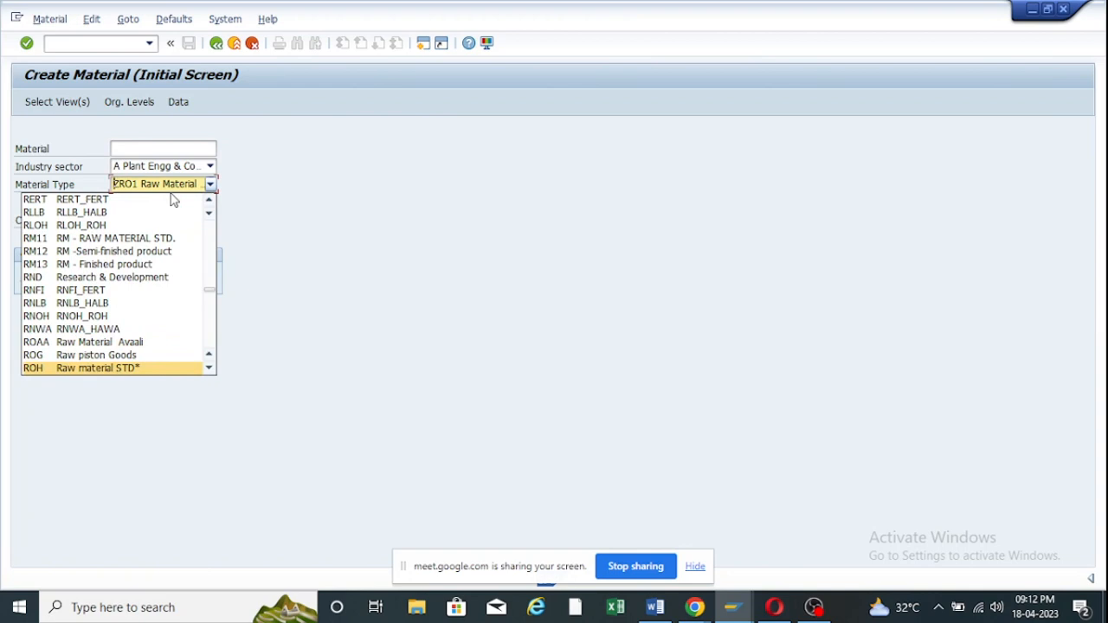
key("Return")
key("Return")
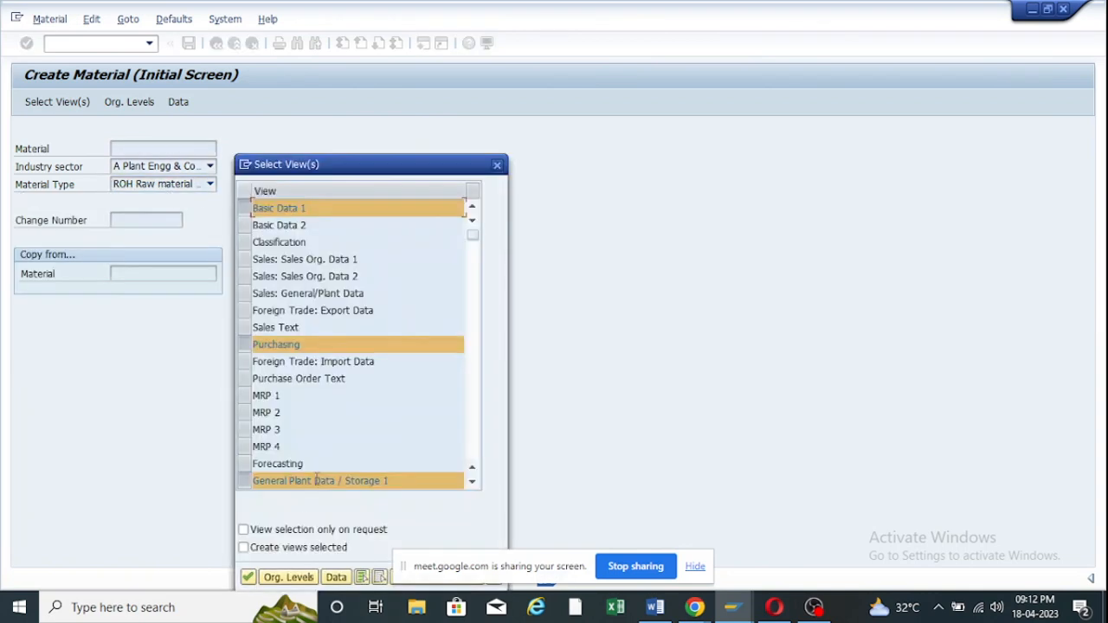
left_click(249, 577)
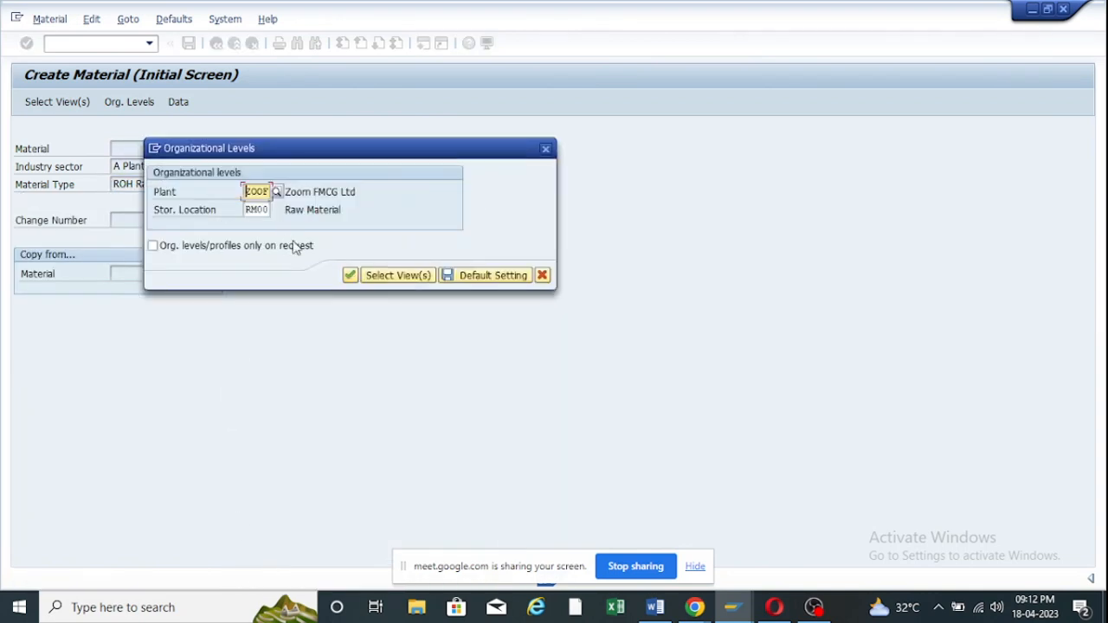
left_click(349, 277)
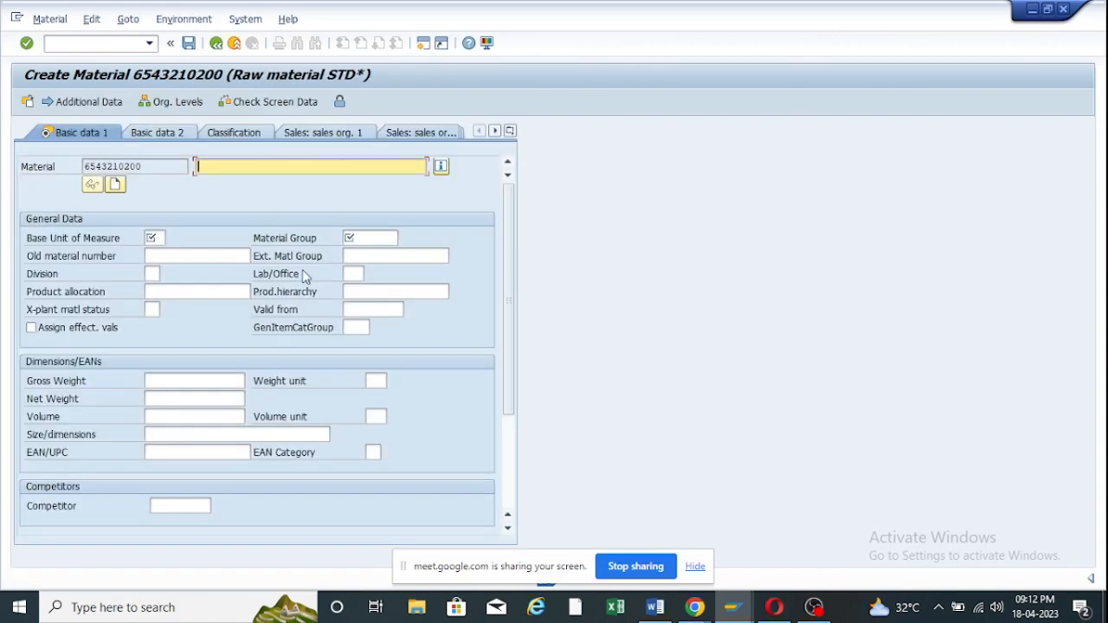
mouse_move(146, 166)
left_mouse_down()
mouse_move(117, 165)
mouse_move(151, 172)
left_mouse_up()
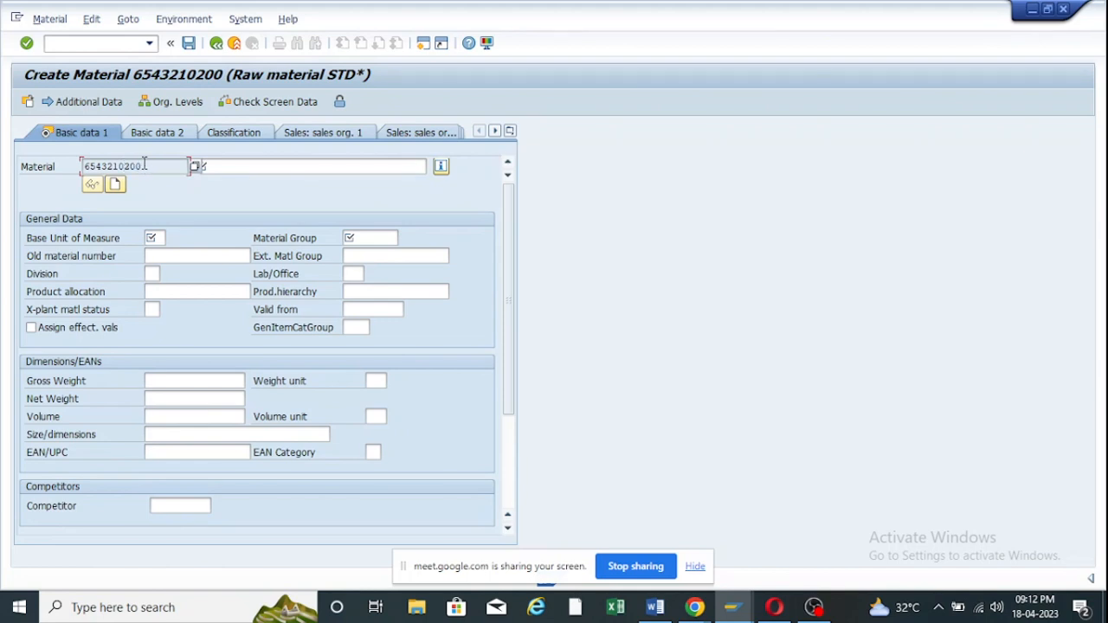
left_click(734, 607)
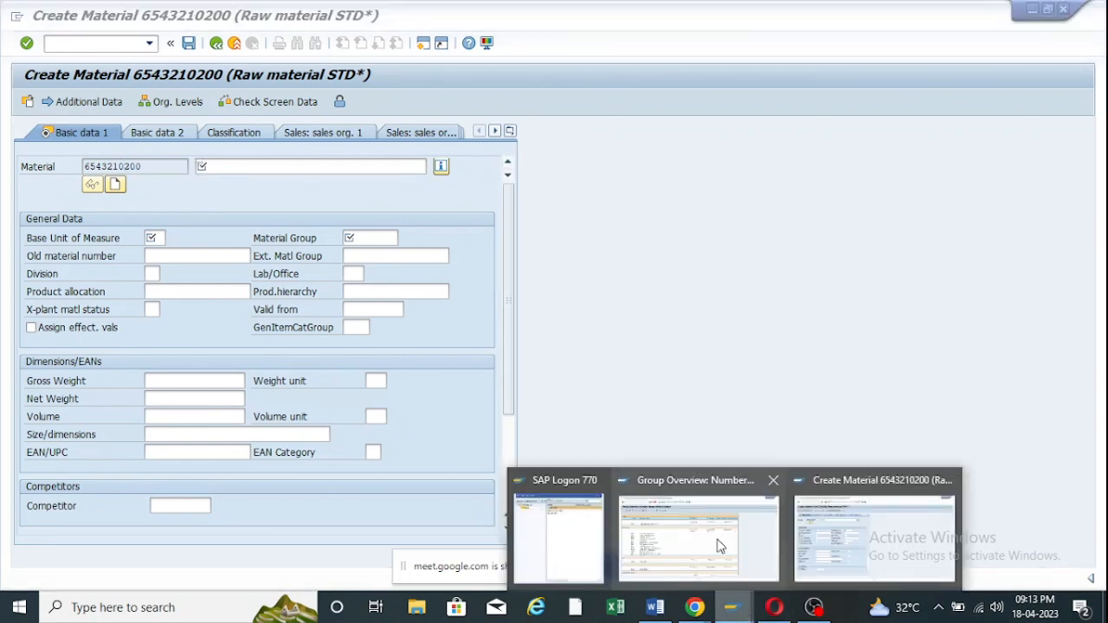
left_click(719, 545)
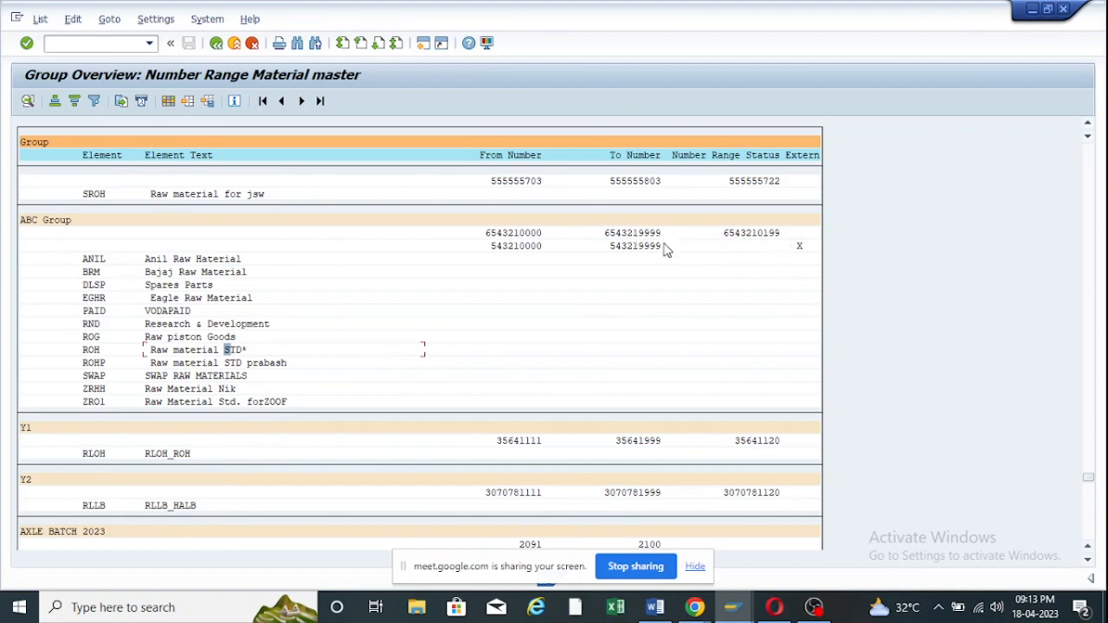
mouse_move(732, 609)
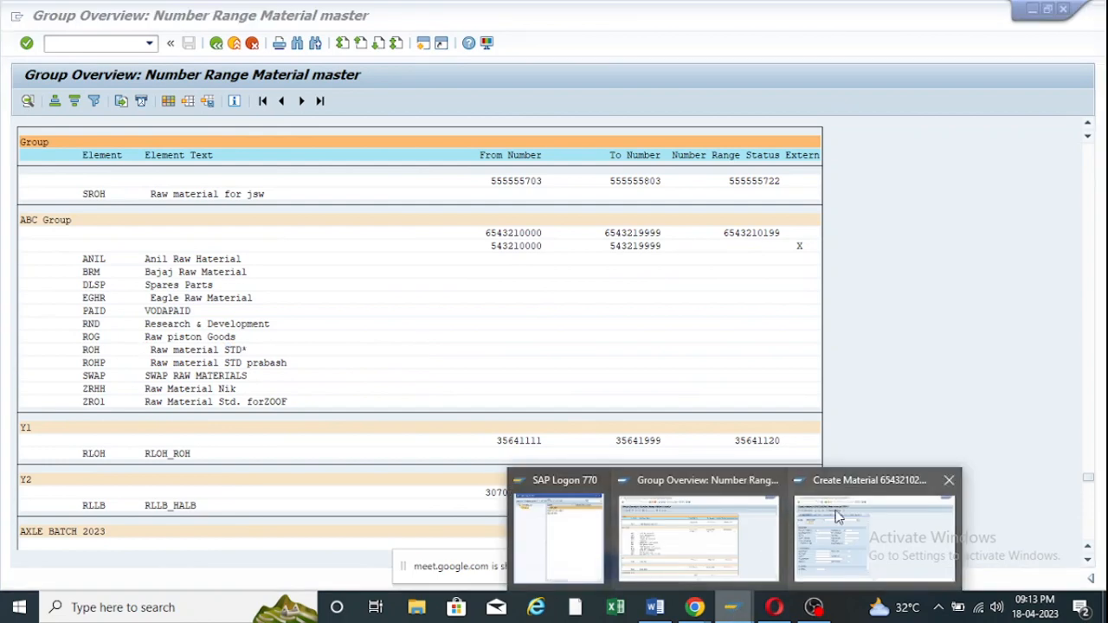
left_click(837, 514)
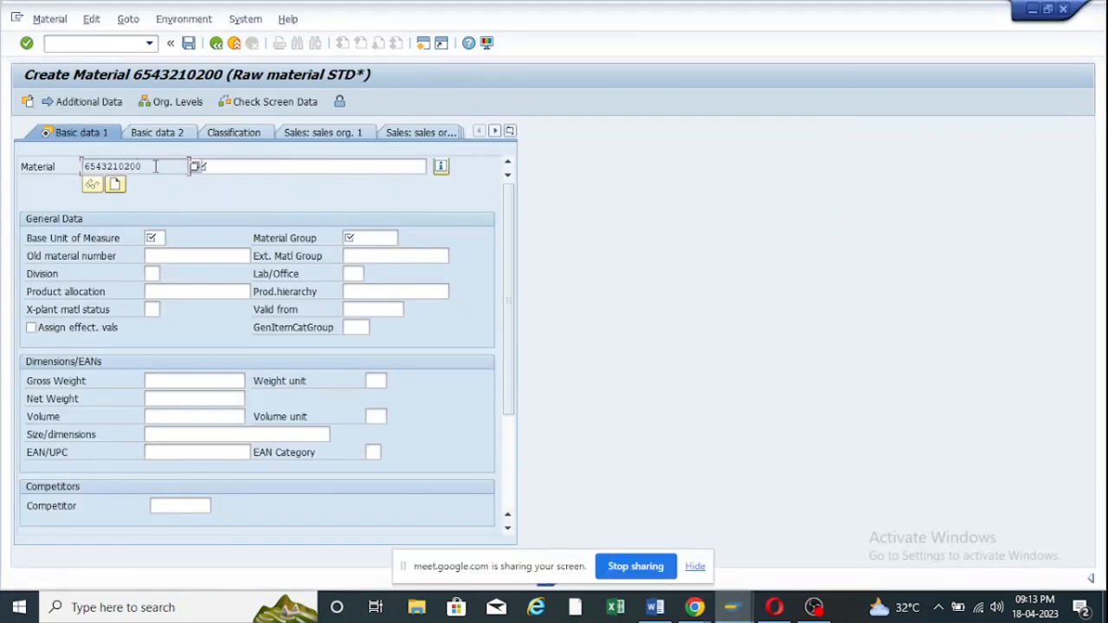
left_click_drag(156, 166, 56, 167)
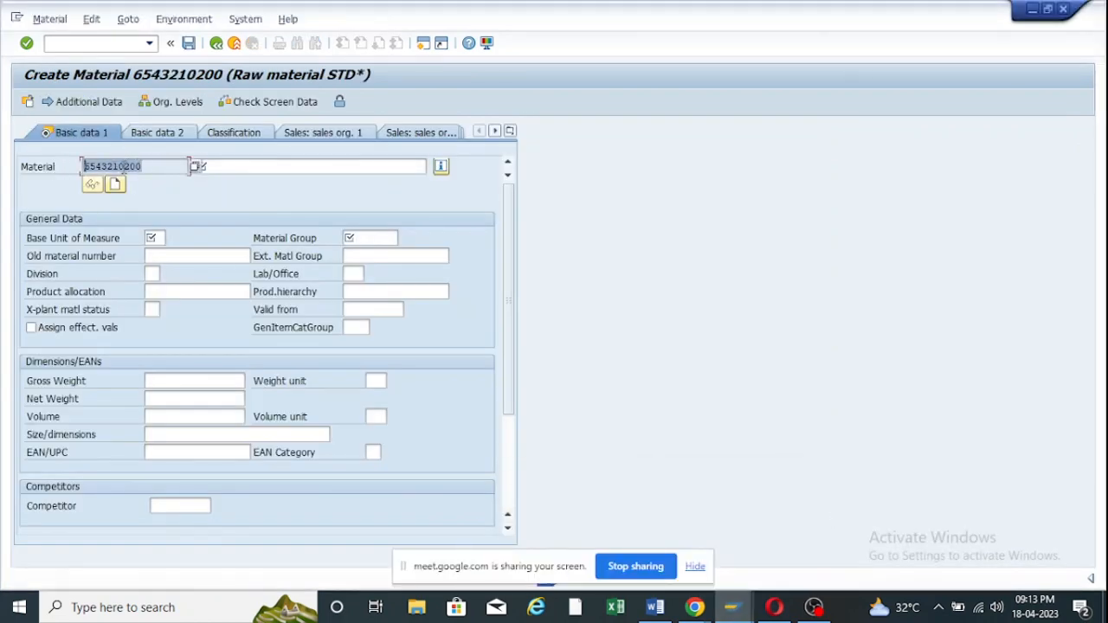
mouse_move(732, 609)
left_click(719, 530)
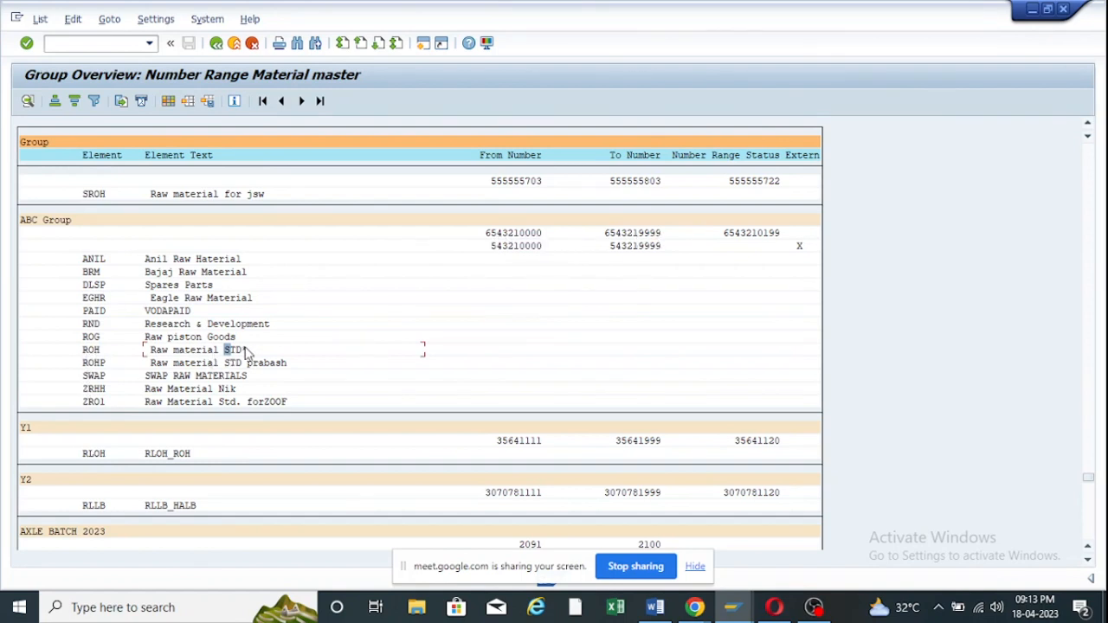
left_click(246, 351)
Return to MATERIALNR range maintenance and open the number range groups in change mode.
left_click(216, 44)
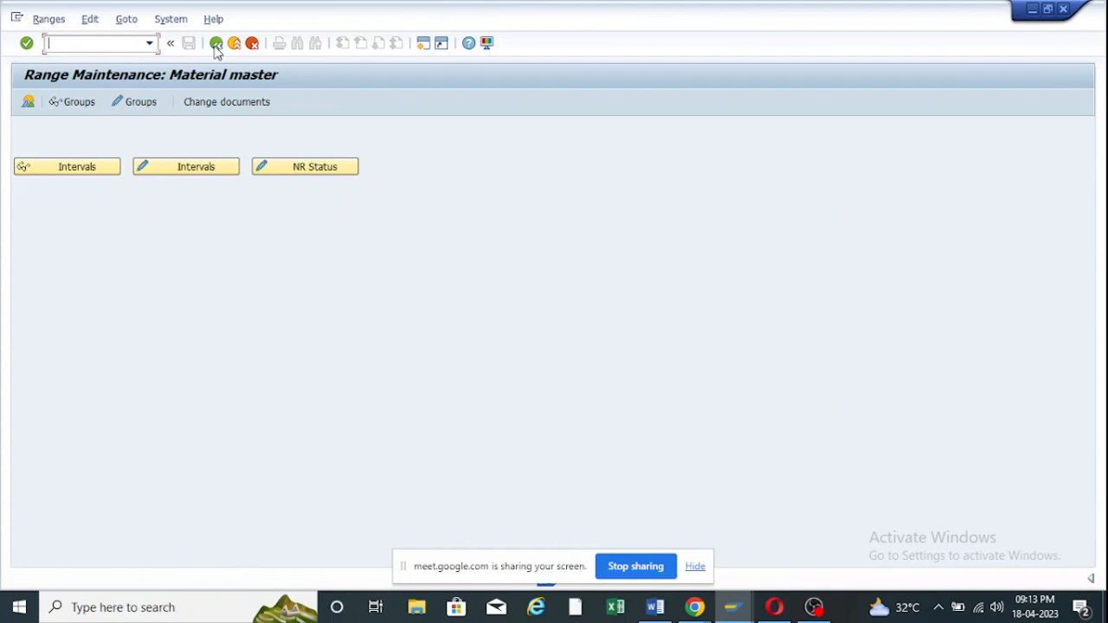
left_click(138, 111)
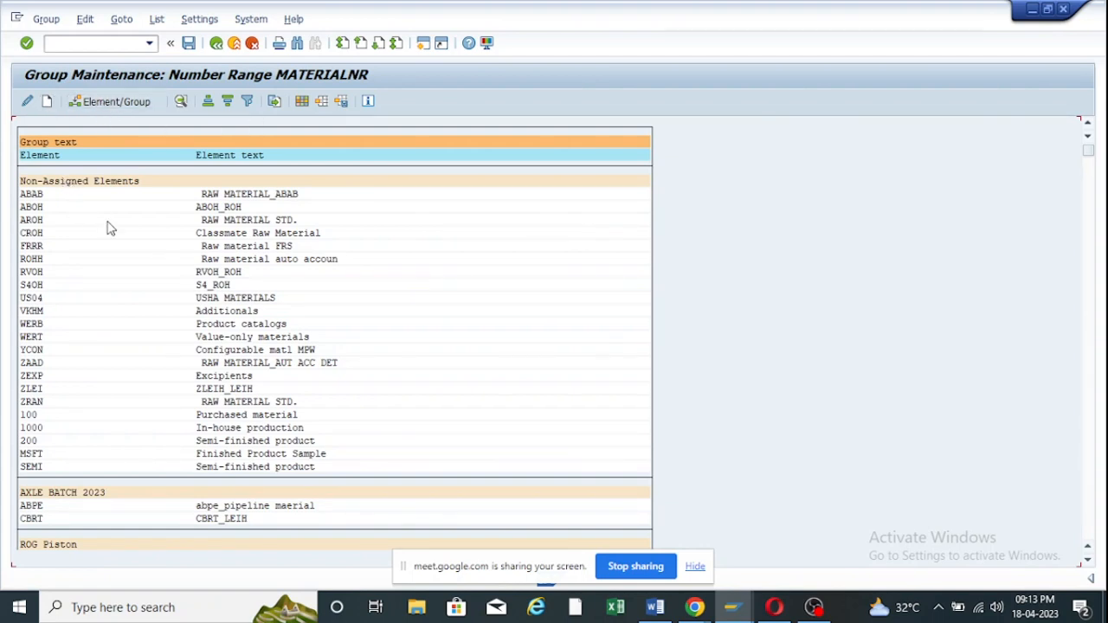
scroll(232, 338, "down", 4)
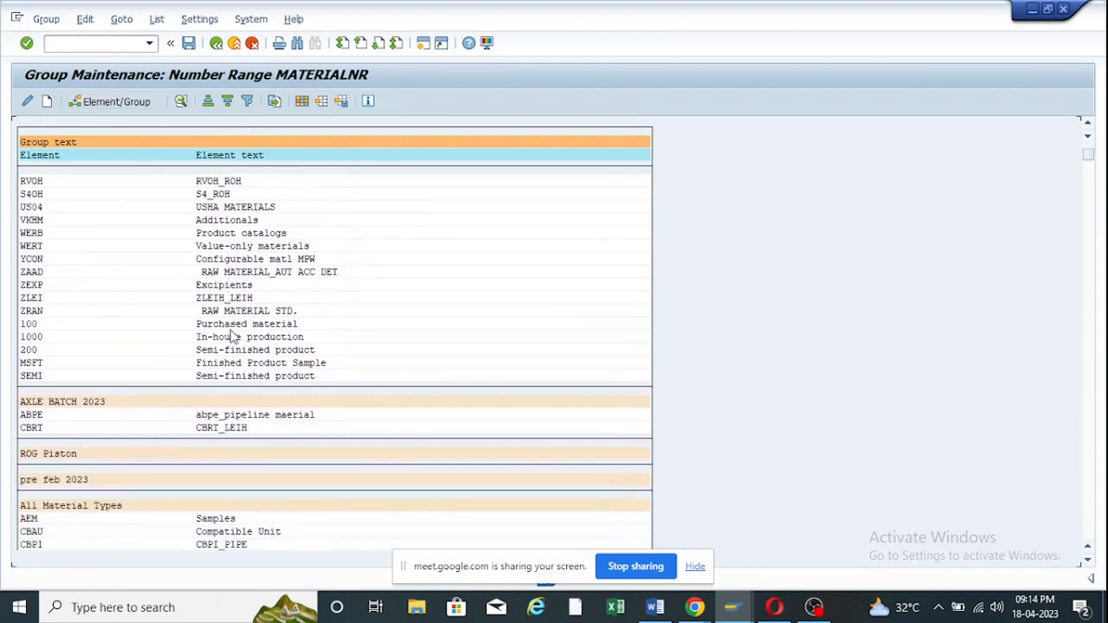
scroll(234, 334, "up", 3)
scroll(224, 331, "up", 1)
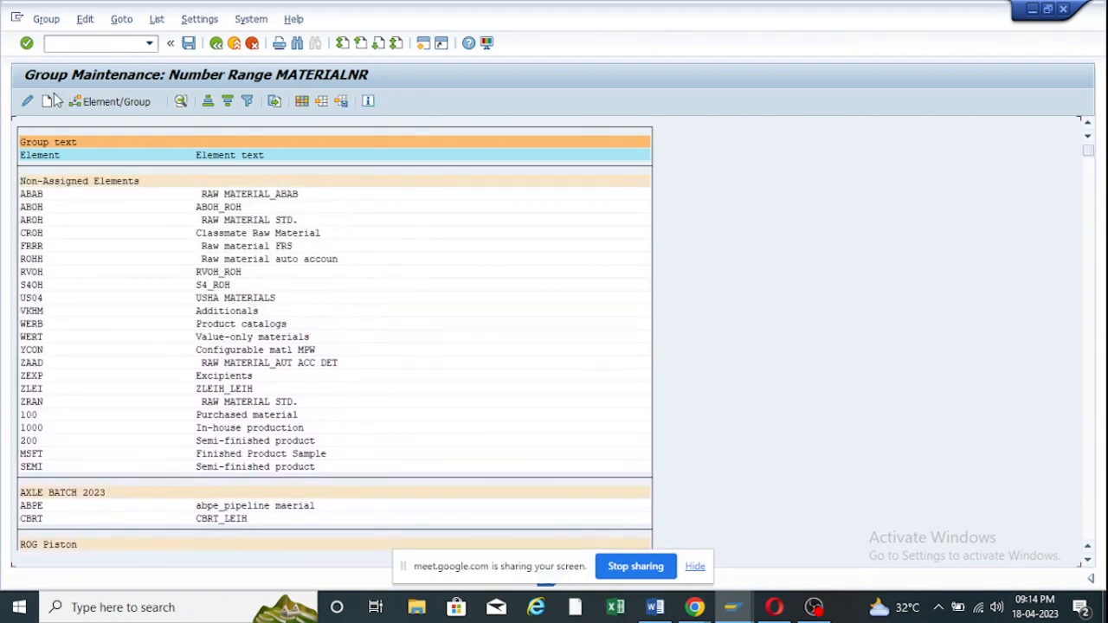
Create a group named 'Number Range for ZOOF' and move to its first From No. cell.
left_click(47, 102)
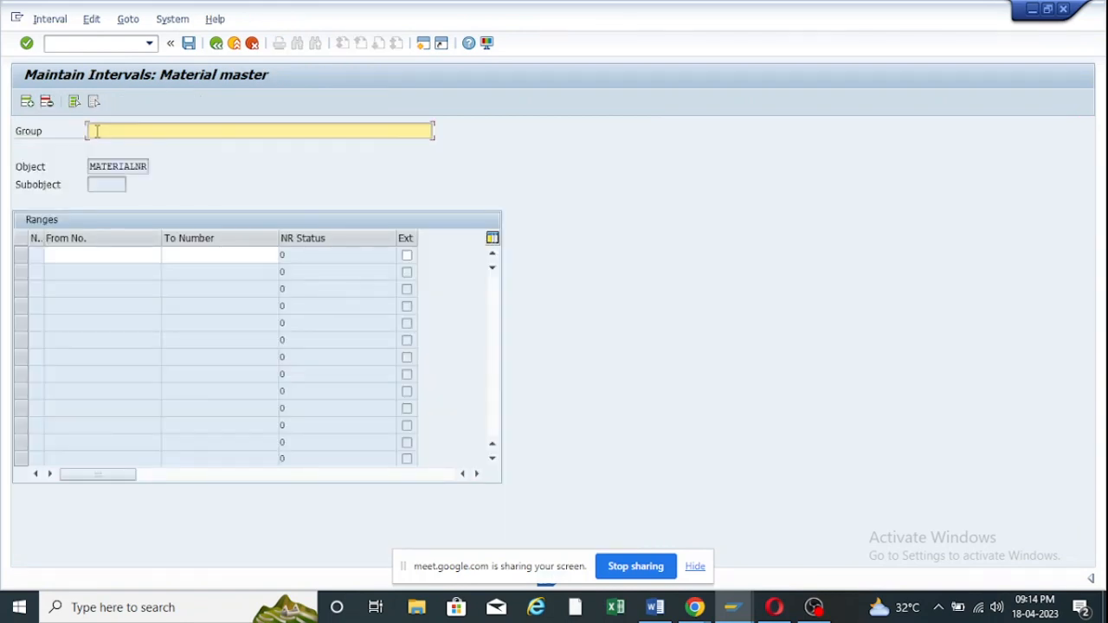
type("Number Range for ZOO")
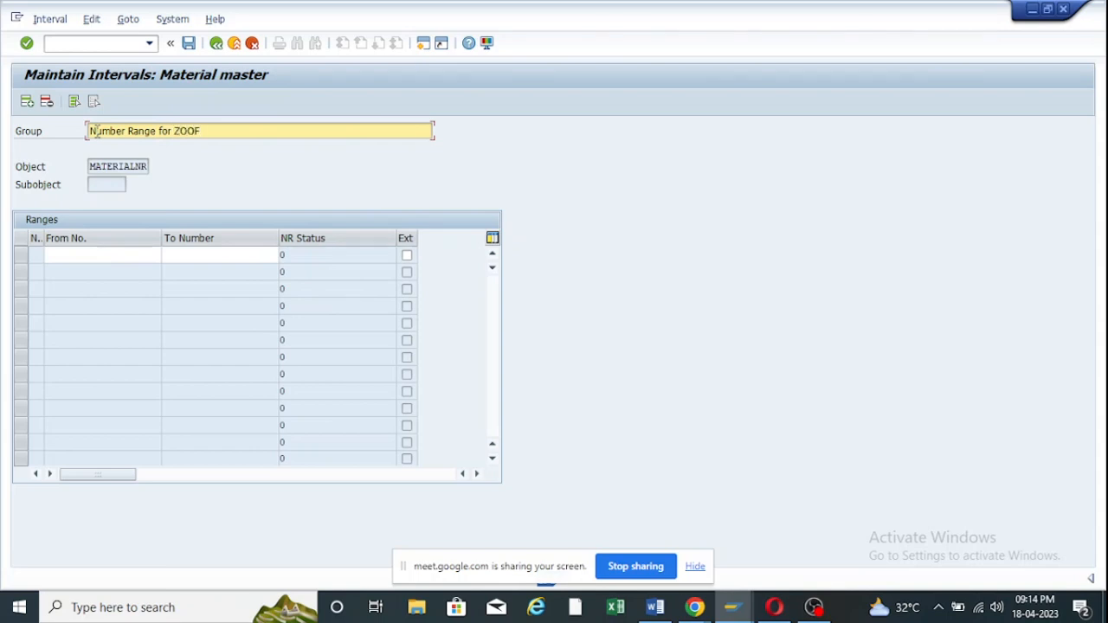
type("F")
left_click(91, 254)
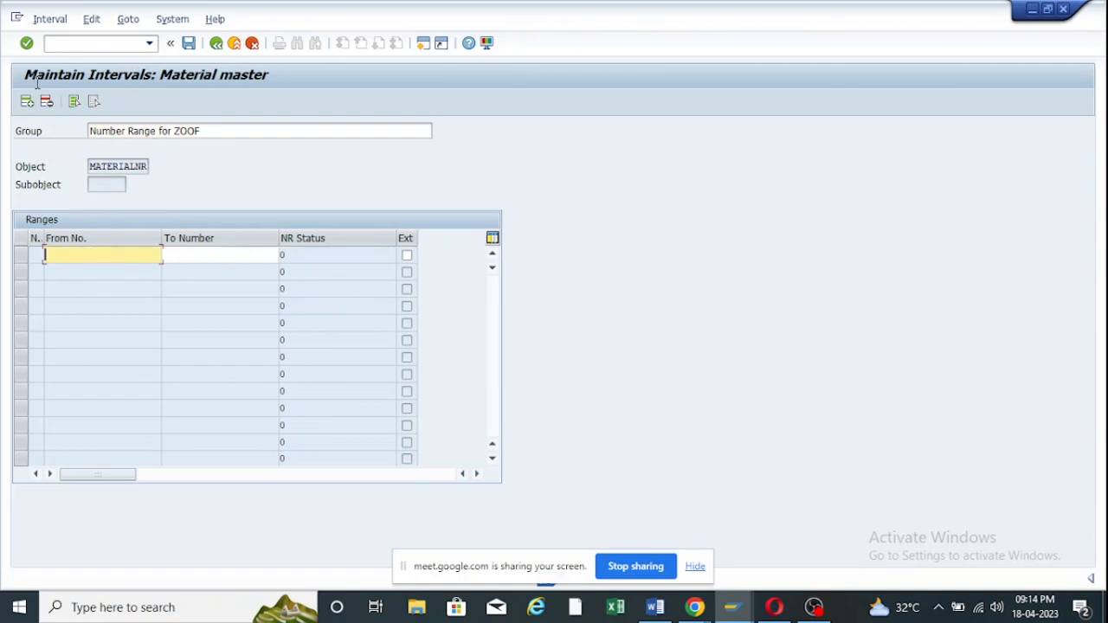
left_click(48, 21)
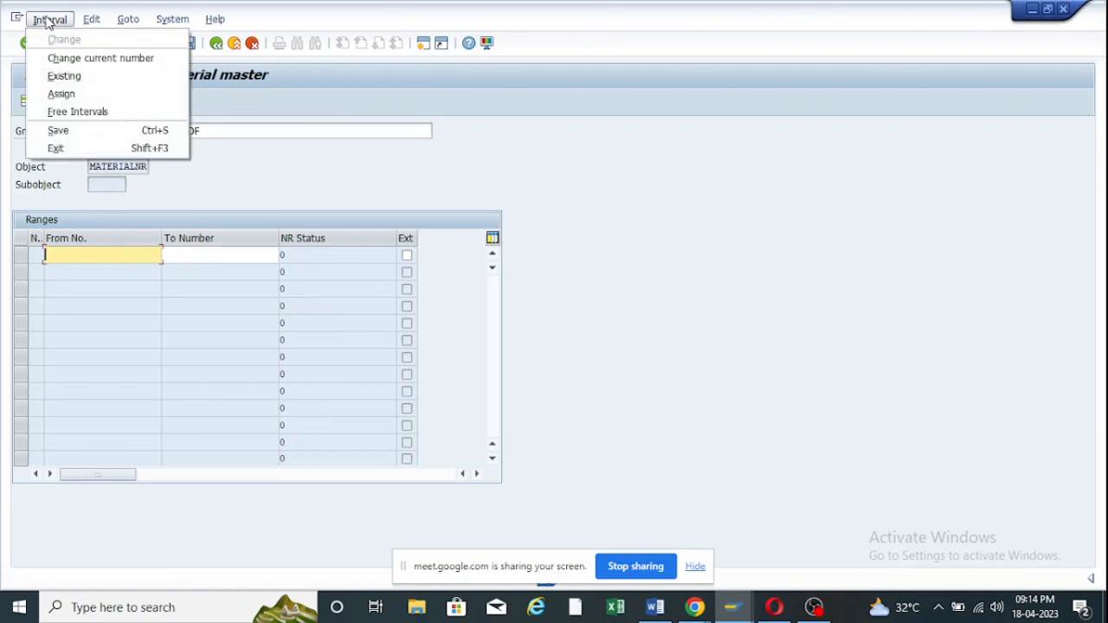
left_click(66, 114)
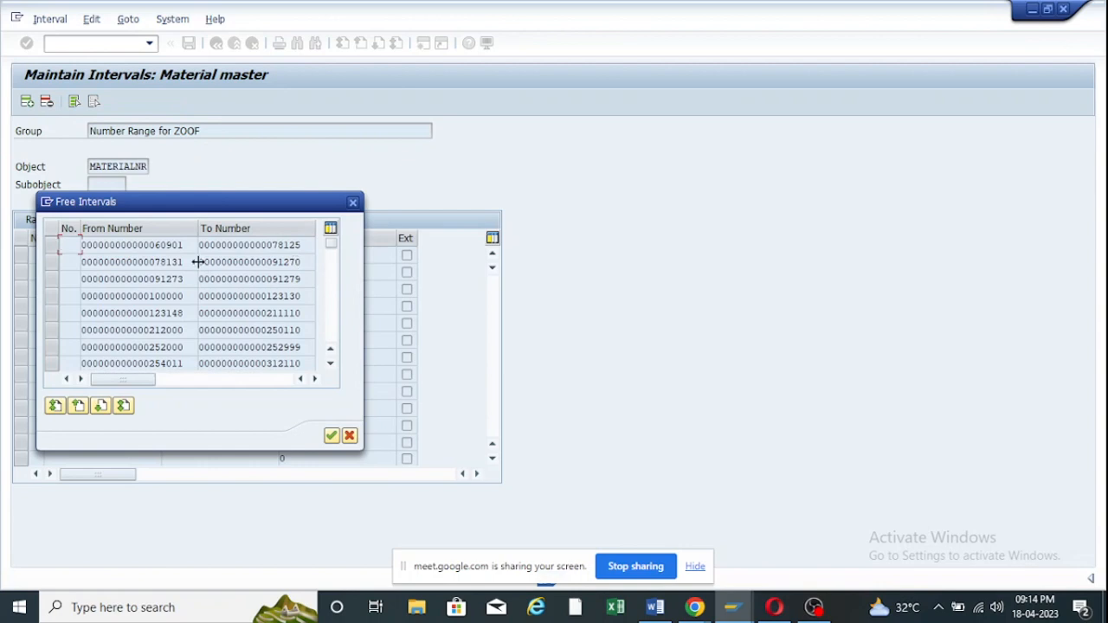
scroll(160, 308, "down", 1)
scroll(168, 297, "up", 1)
left_click_drag(149, 297, 301, 296)
left_click(353, 203)
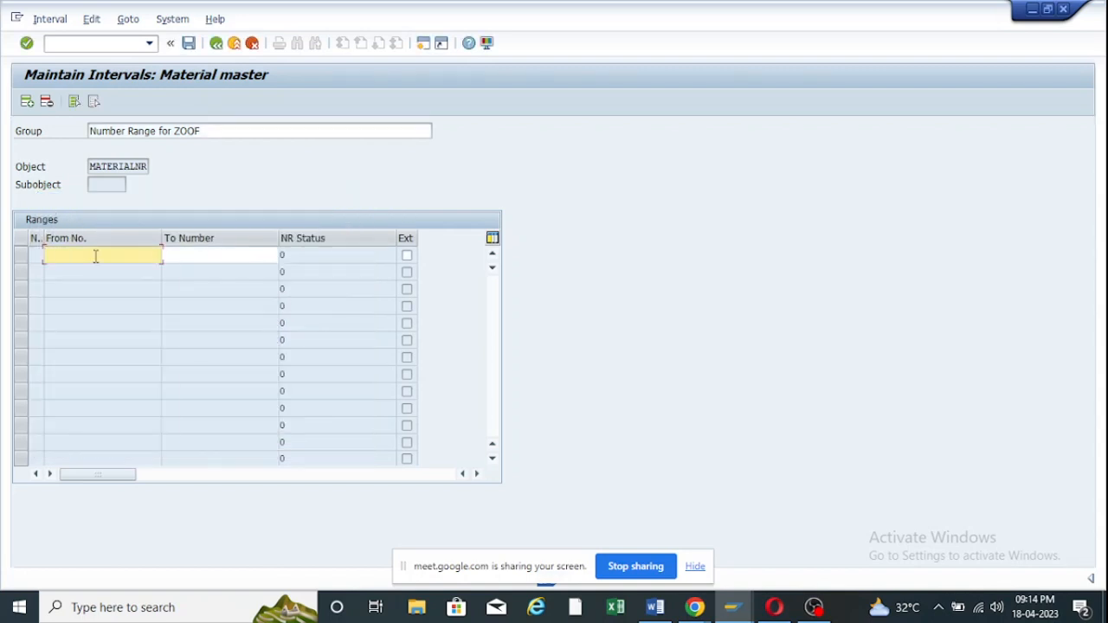
left_click(96, 256)
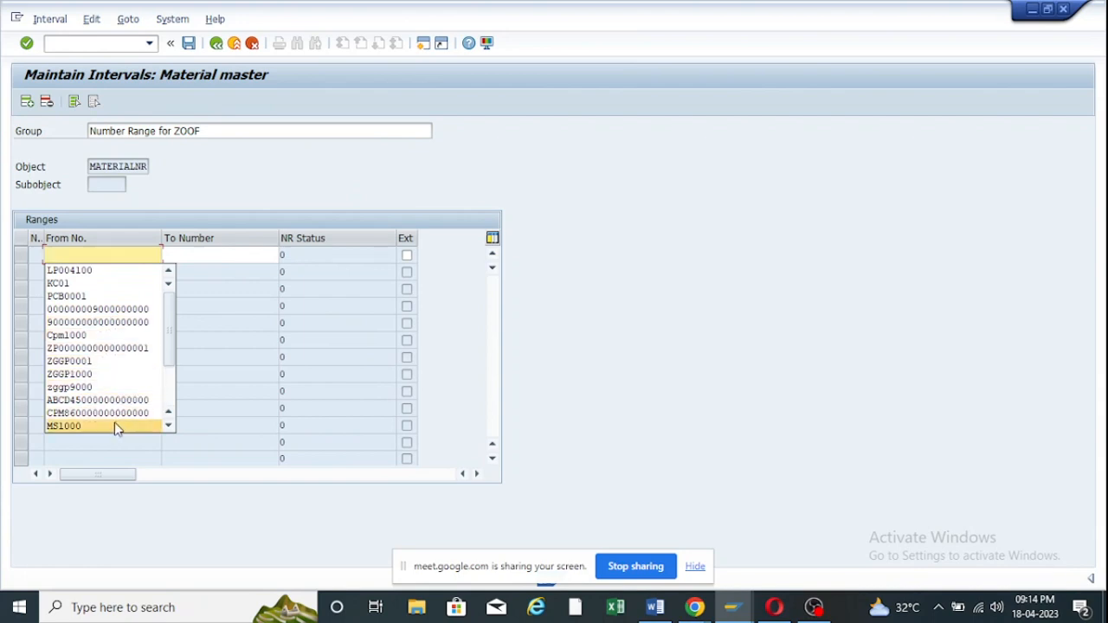
left_click(98, 314)
left_click(236, 252)
left_click(231, 254)
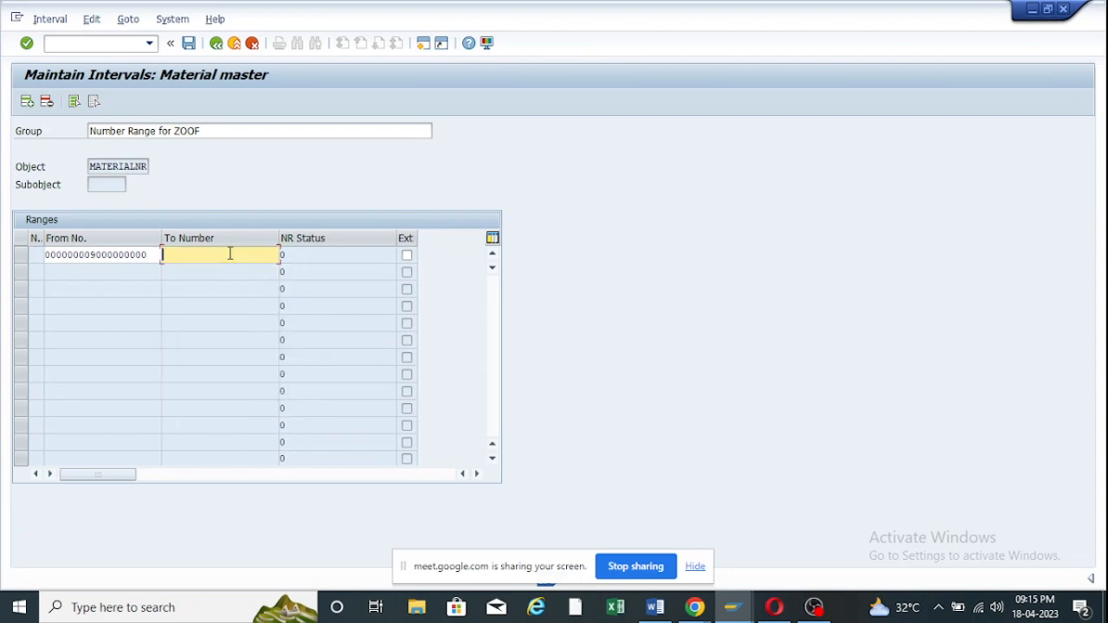
type("0000000")
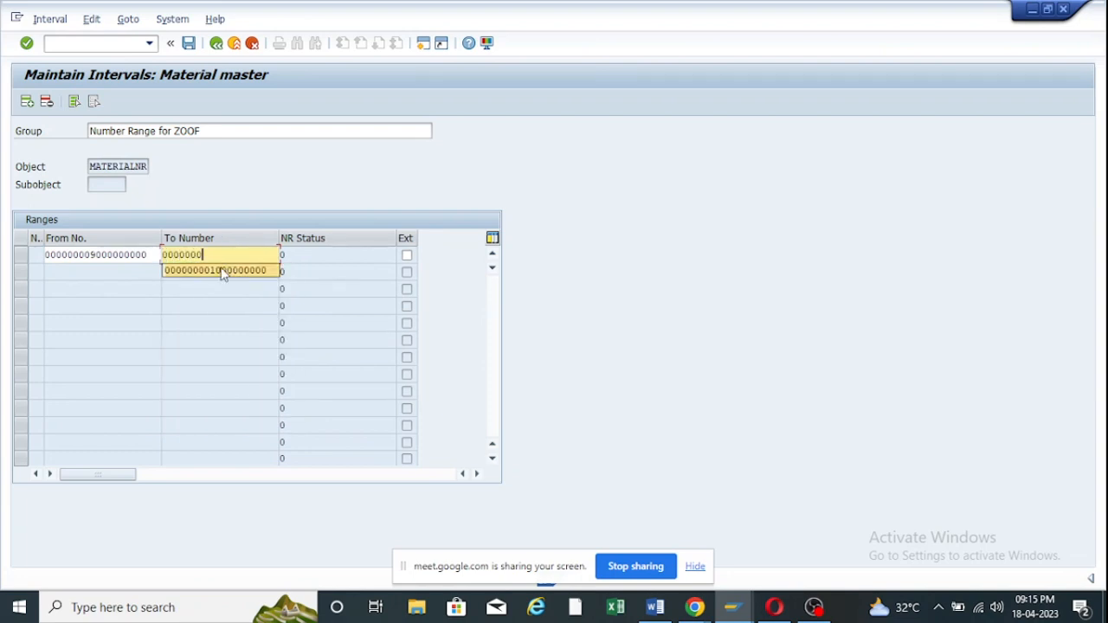
left_click(222, 270)
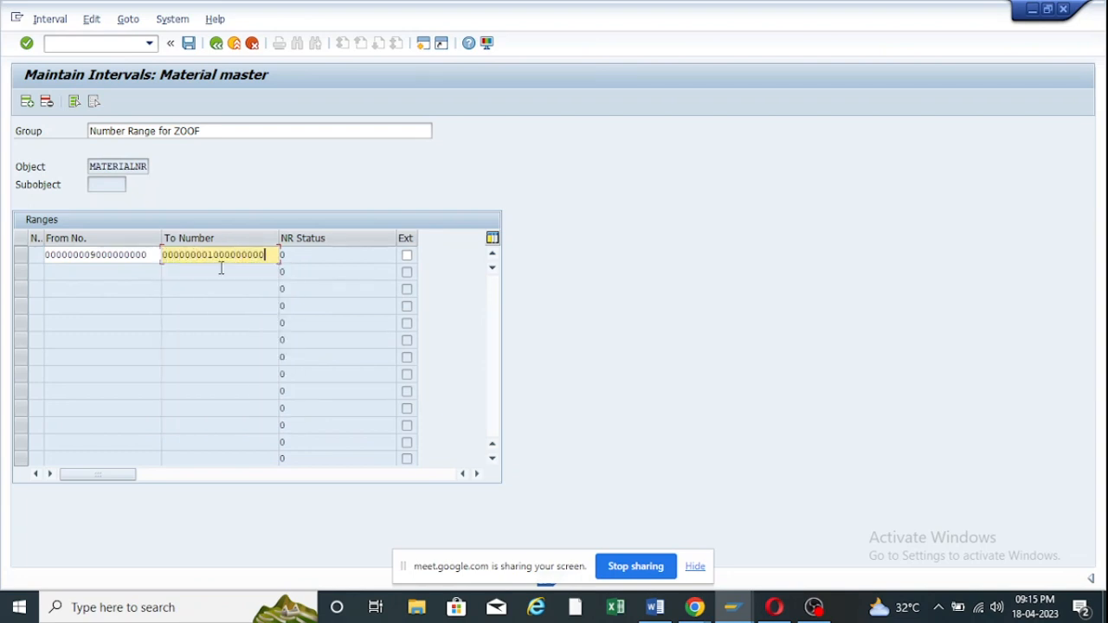
key("Return")
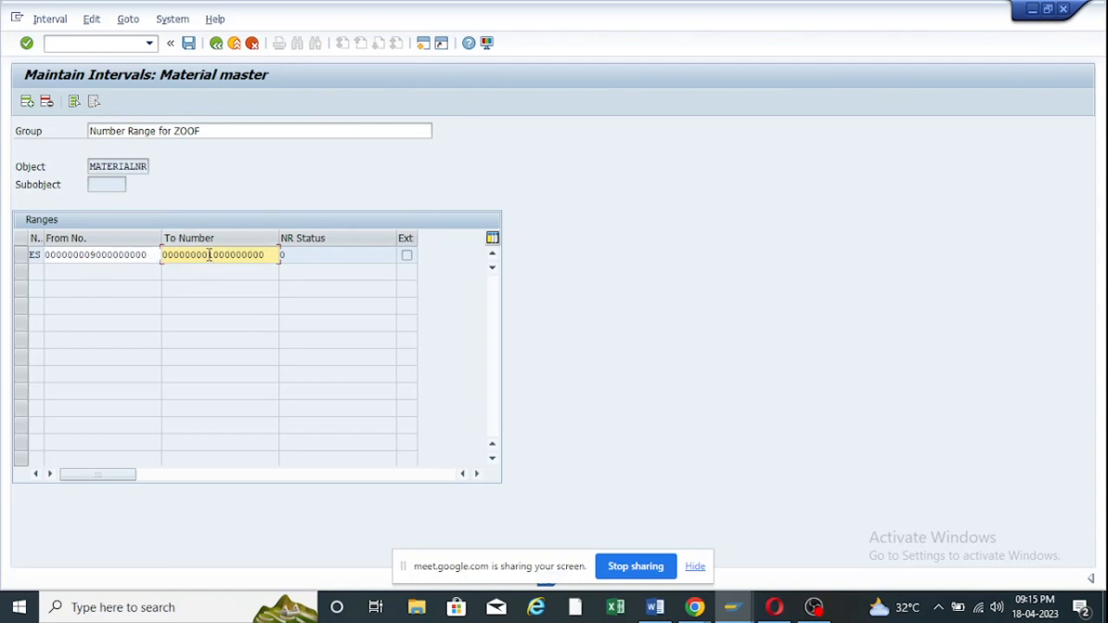
left_click(190, 45)
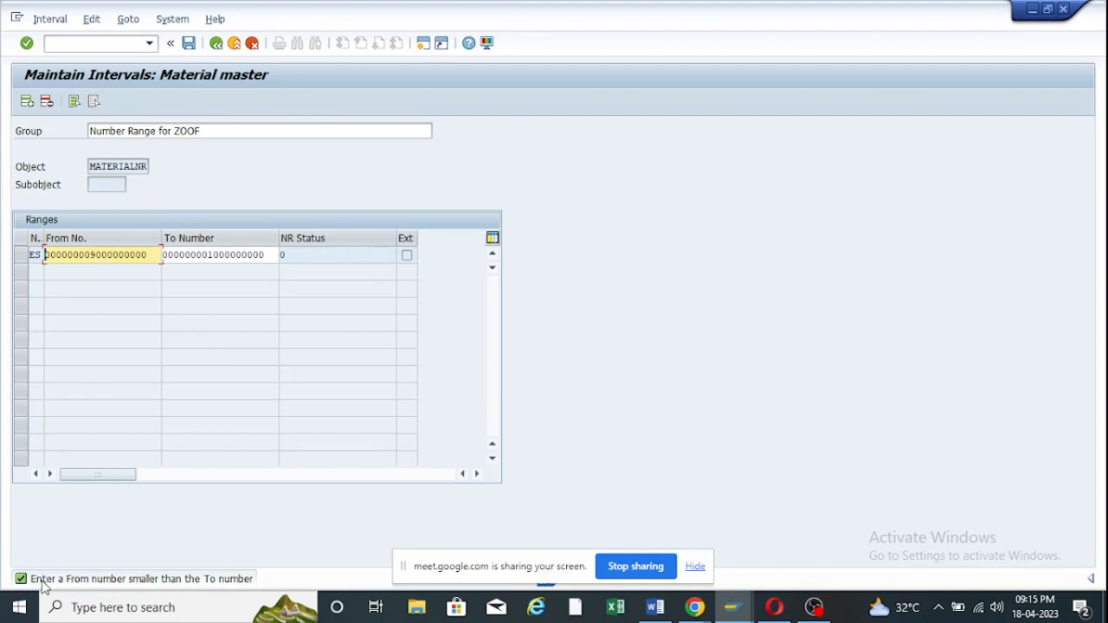
left_click(154, 255)
key("BackSpace")
key("BackSpace")
key("BackSpace")
key("BackSpace")
key("BackSpace")
key("BackSpace")
key("BackSpace")
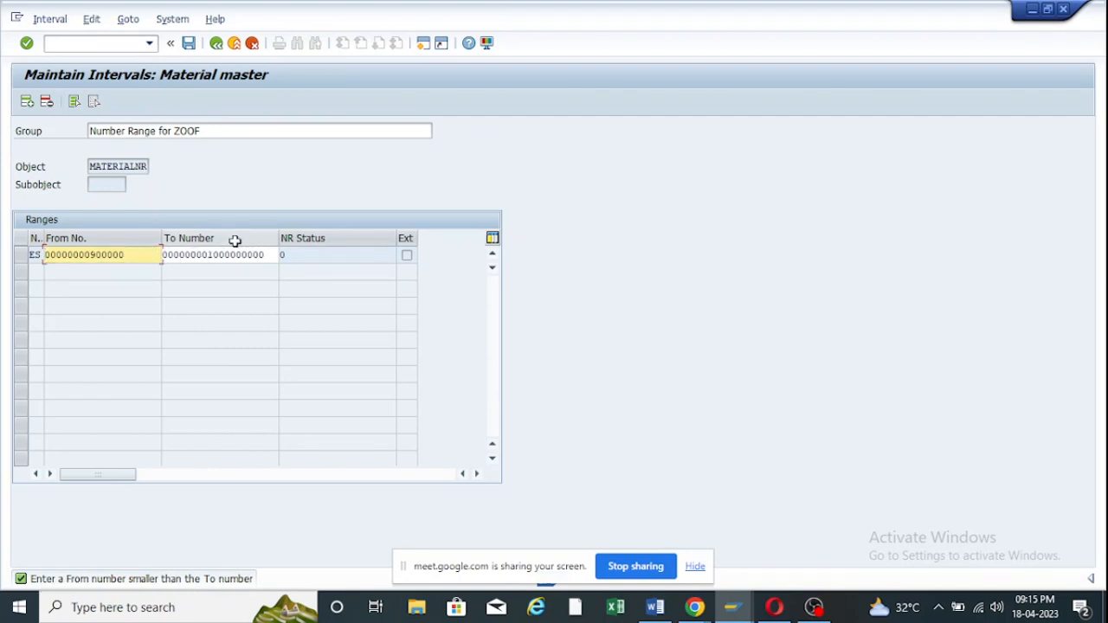
key("BackSpace")
key("BackSpace")
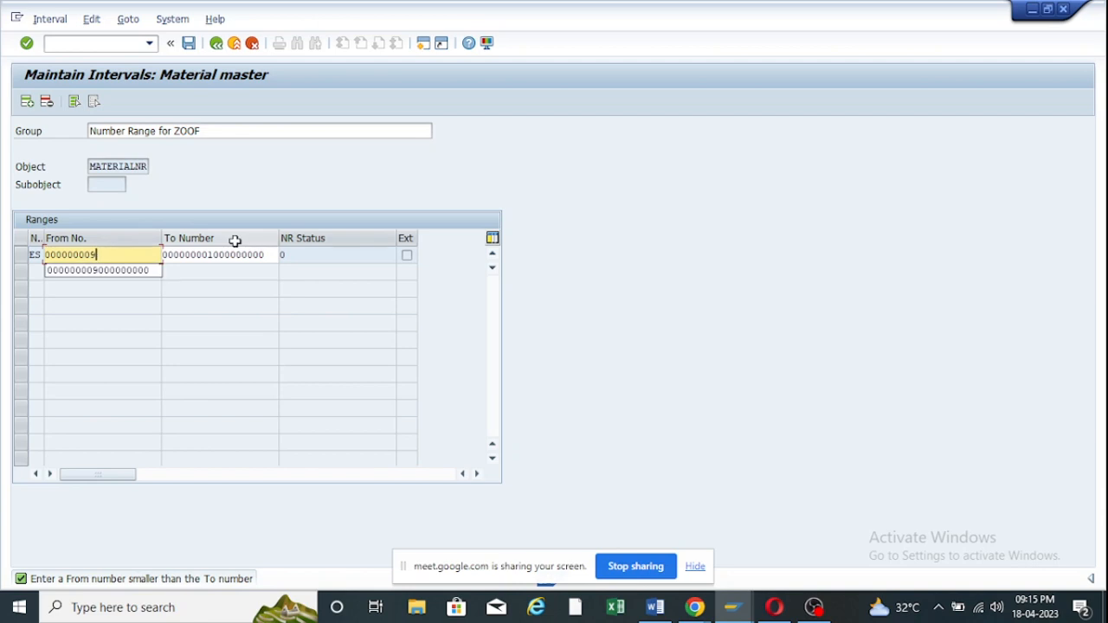
key("BackSpace")
key("BackSpace")
key("BackSpace")
key("BackSpace")
key("BackSpace")
key("BackSpace")
key("BackSpace")
key("BackSpace")
key("BackSpace")
key("BackSpace")
type("000000000000000000")
key("BackSpace")
key("BackSpace")
key("BackSpace")
key("BackSpace")
key("BackSpace")
key("BackSpace")
key("BackSpace")
key("BackSpace")
key("BackSpace")
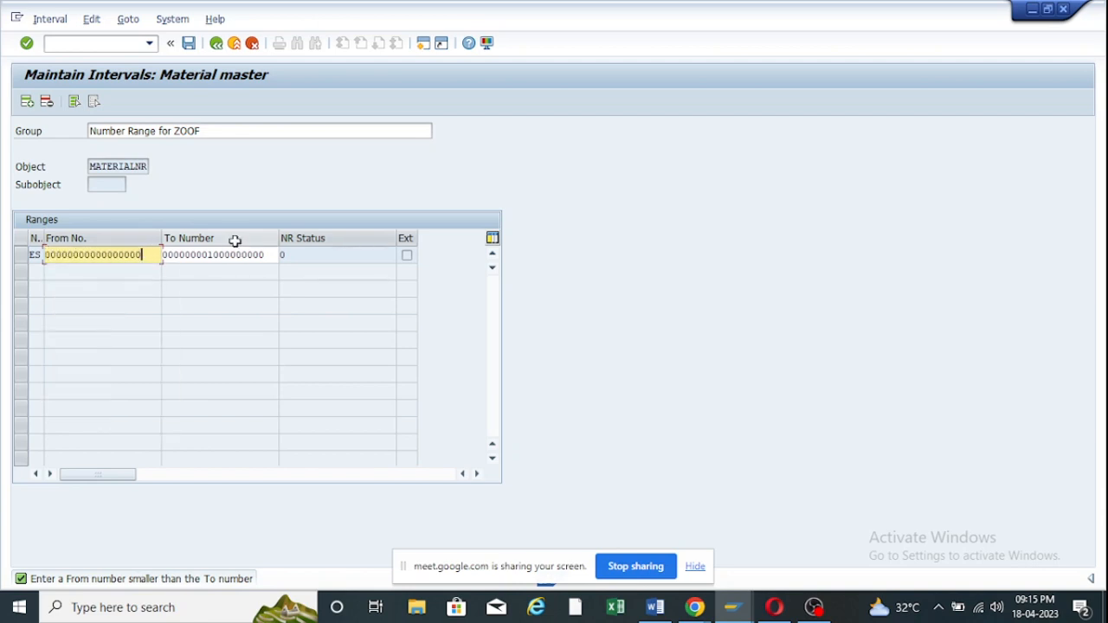
key("BackSpace")
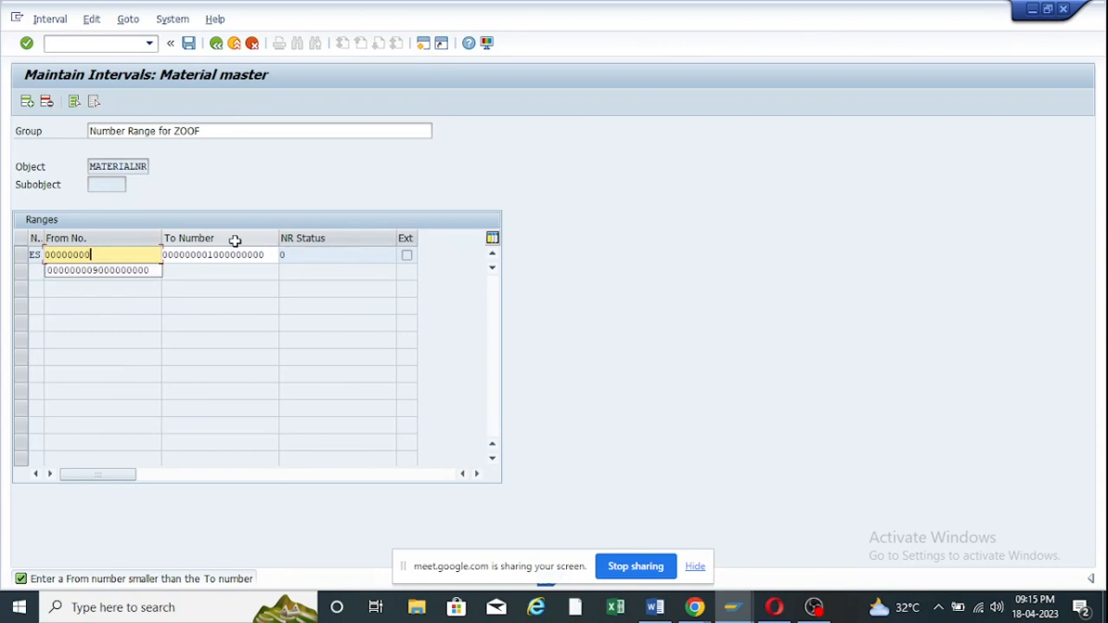
type("87")
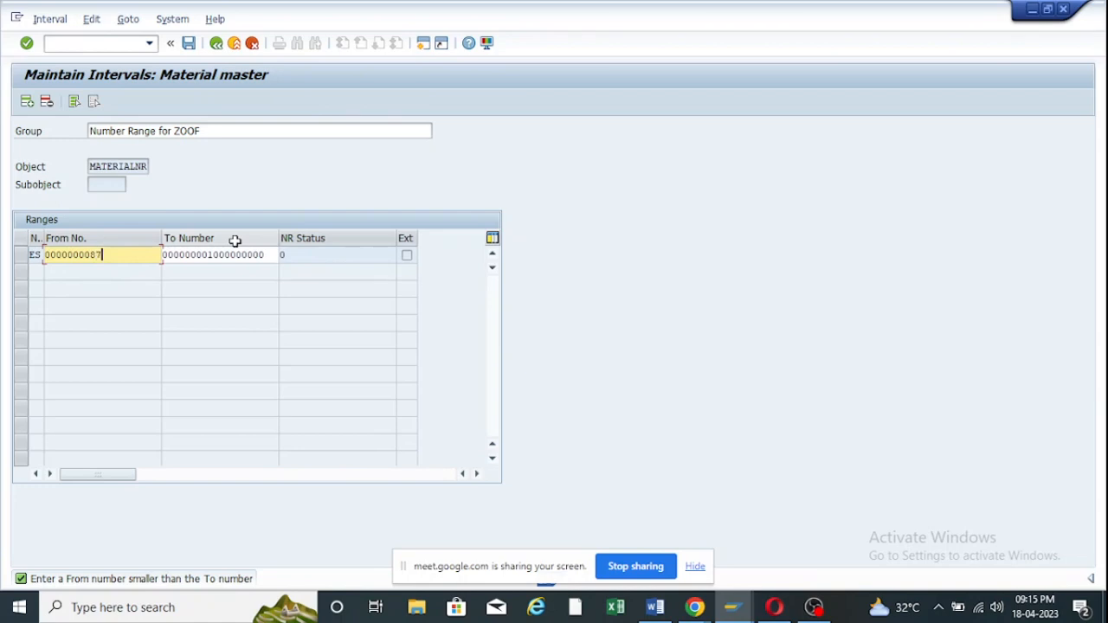
type("00000000")
key("Return")
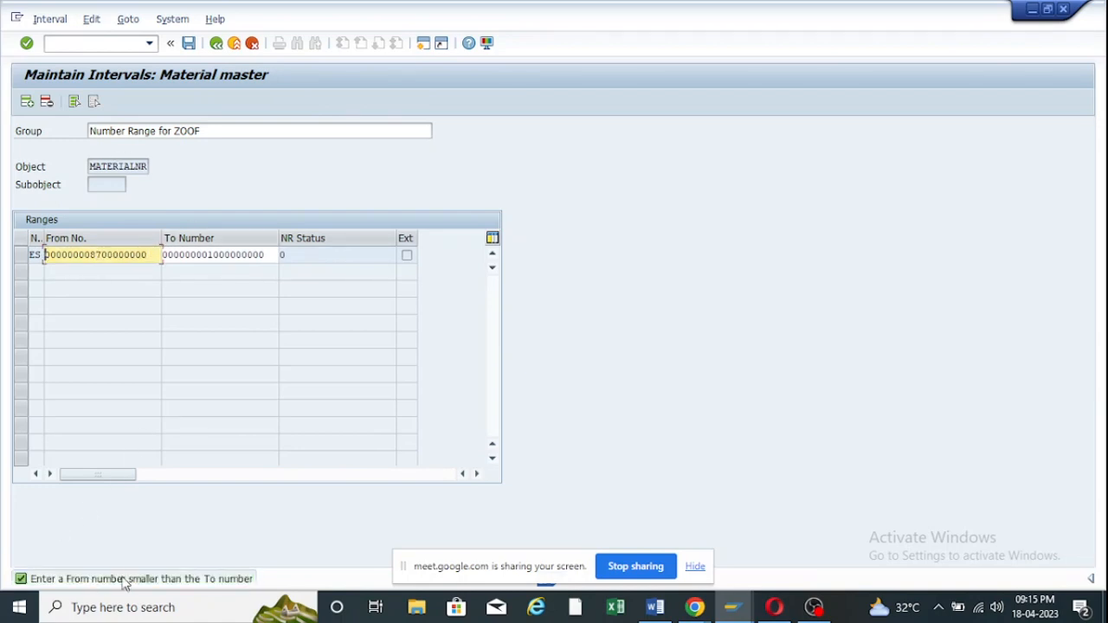
left_click(270, 253)
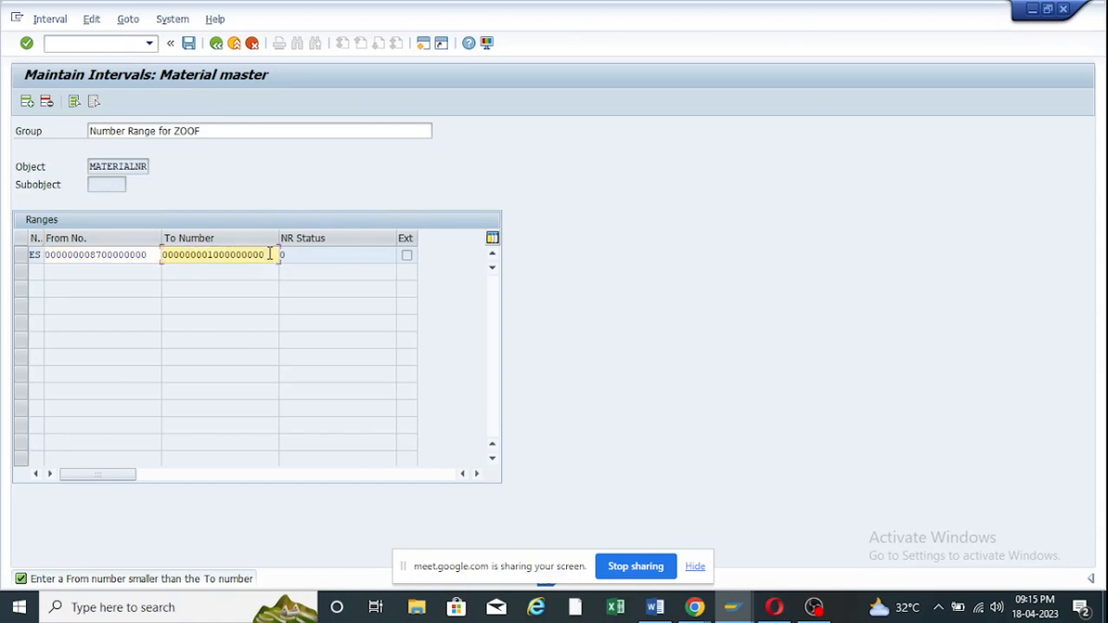
key("BackSpace")
key("BackSpace")
key("BackSpace")
key("BackSpace")
key("BackSpace")
key("BackSpace")
key("BackSpace")
key("BackSpace")
key("BackSpace")
key("BackSpace")
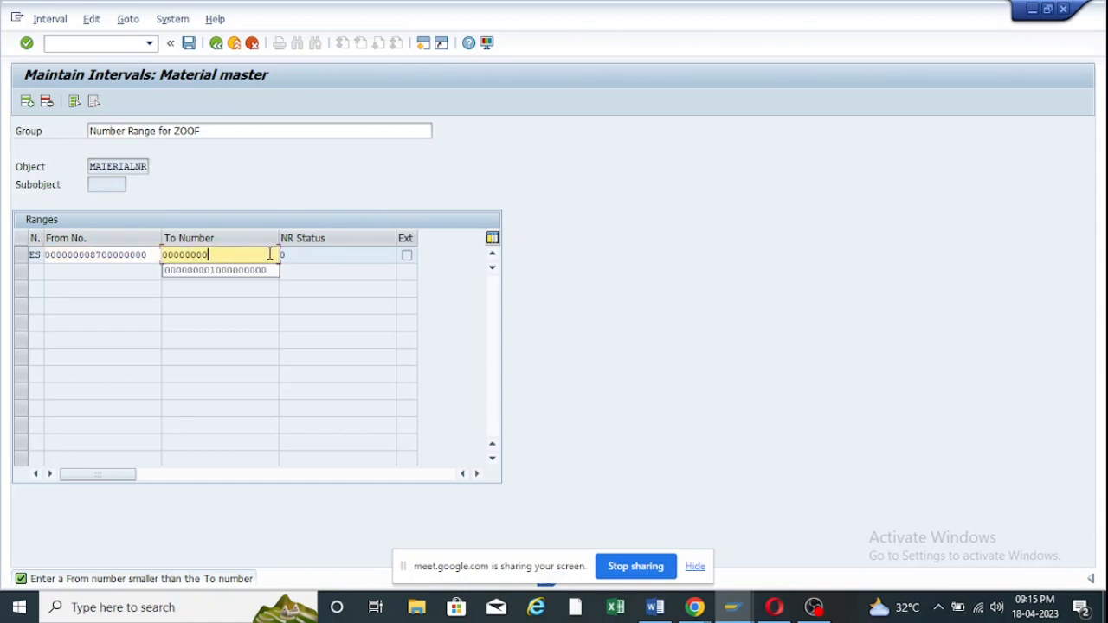
key("BackSpace")
type("45")
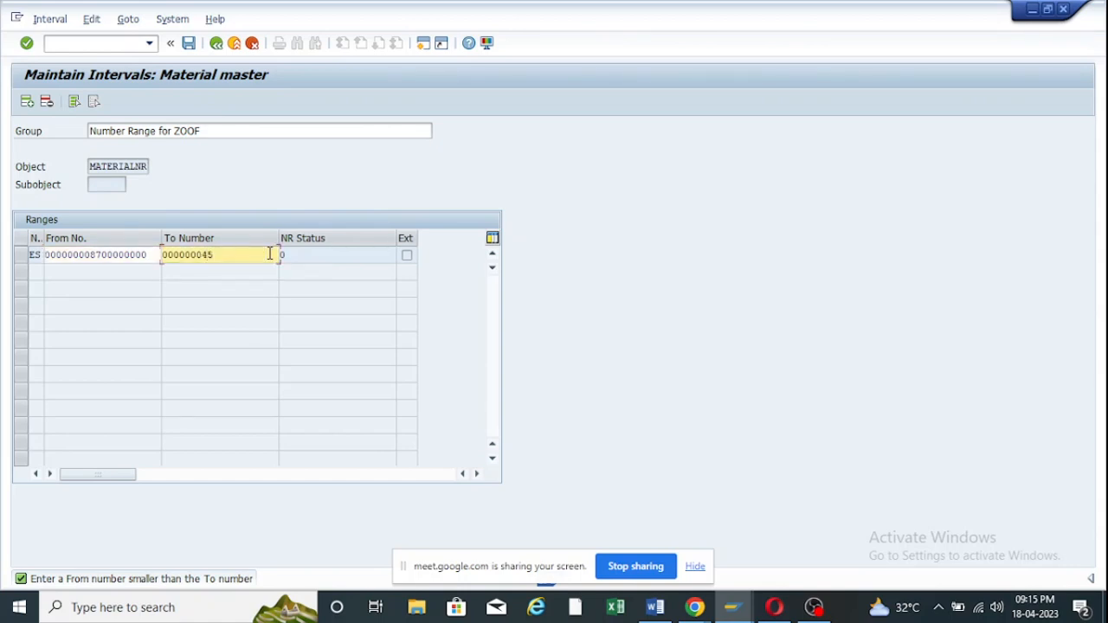
key("BackSpace")
key("BackSpace")
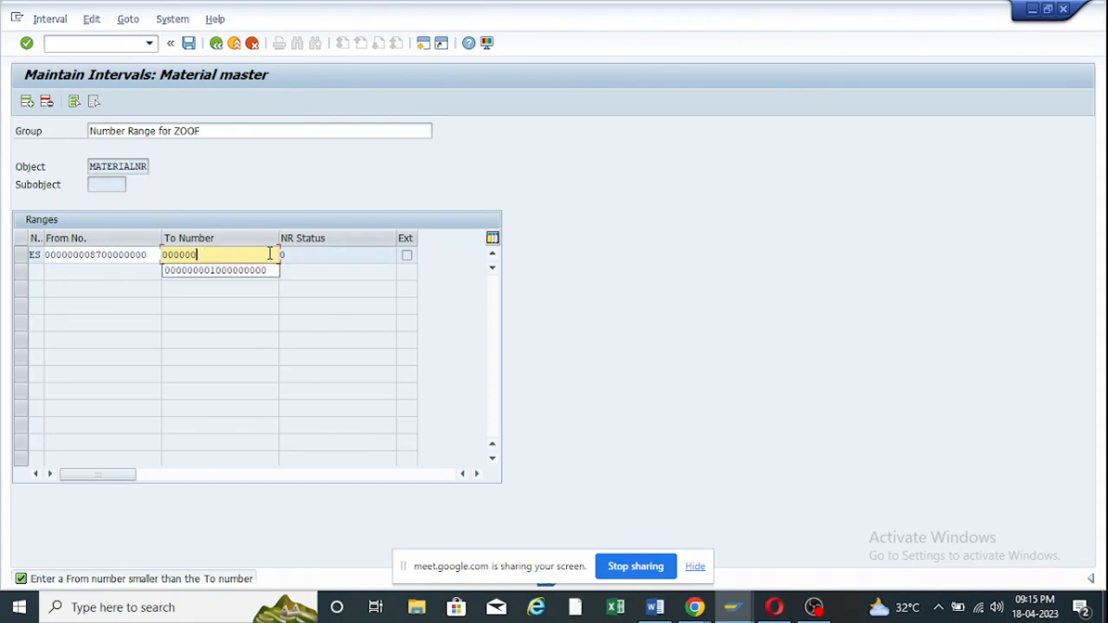
type("450000000000")
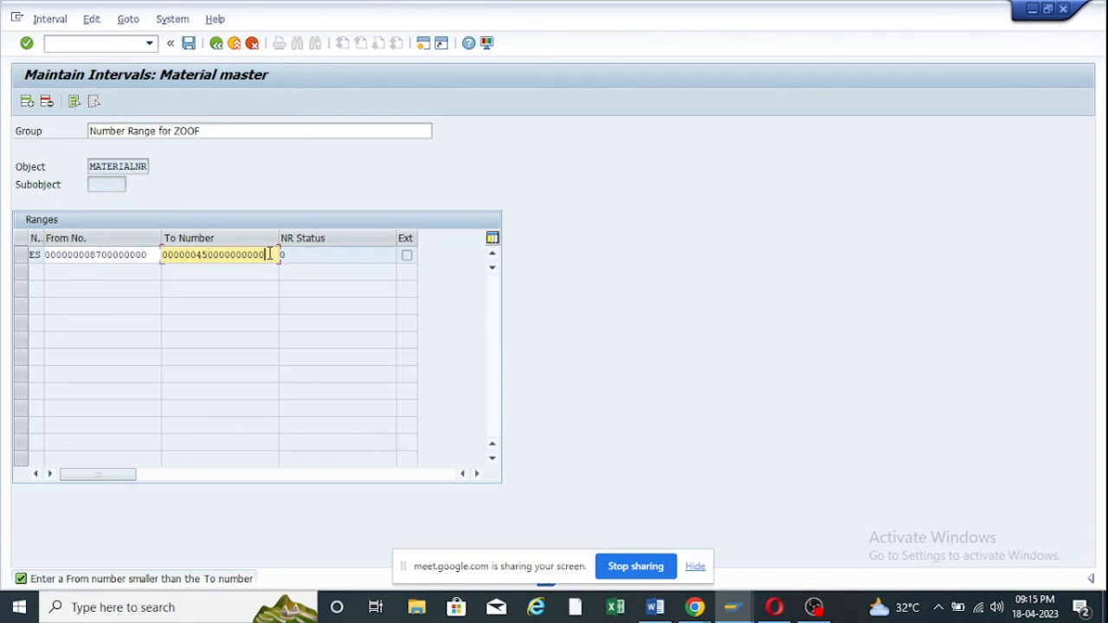
key("Return")
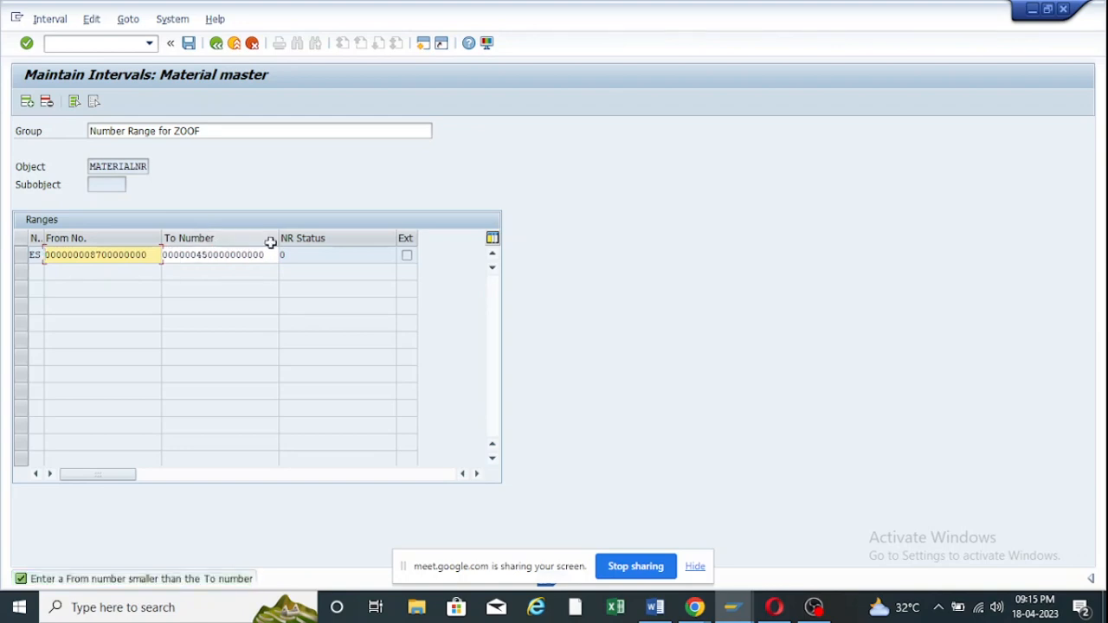
left_click_drag(269, 257, 179, 234)
key("BackSpace")
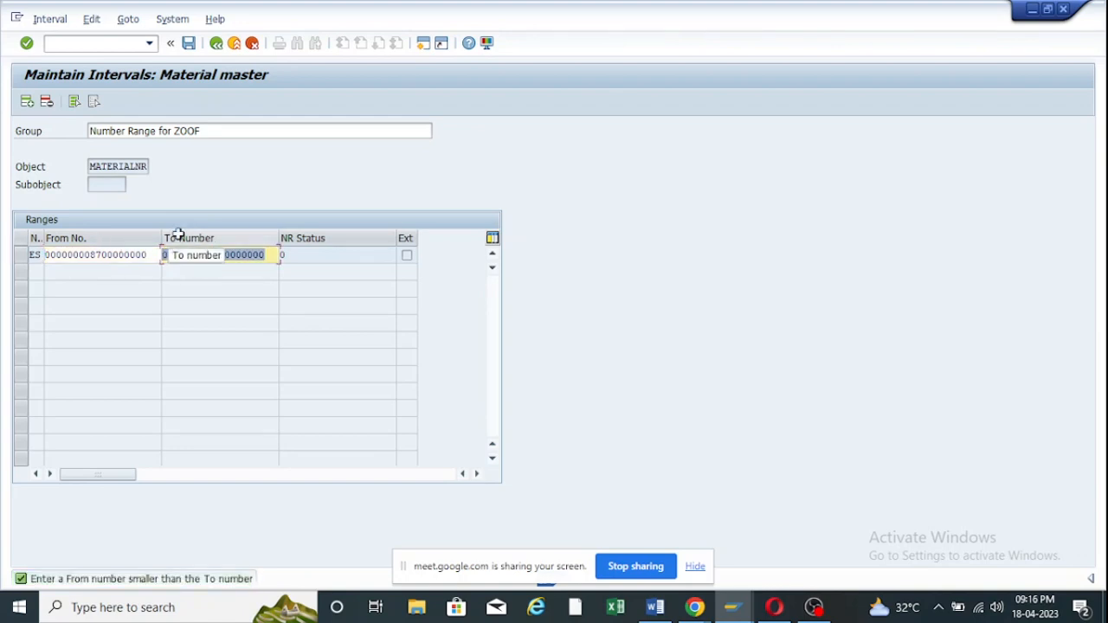
left_click(148, 256)
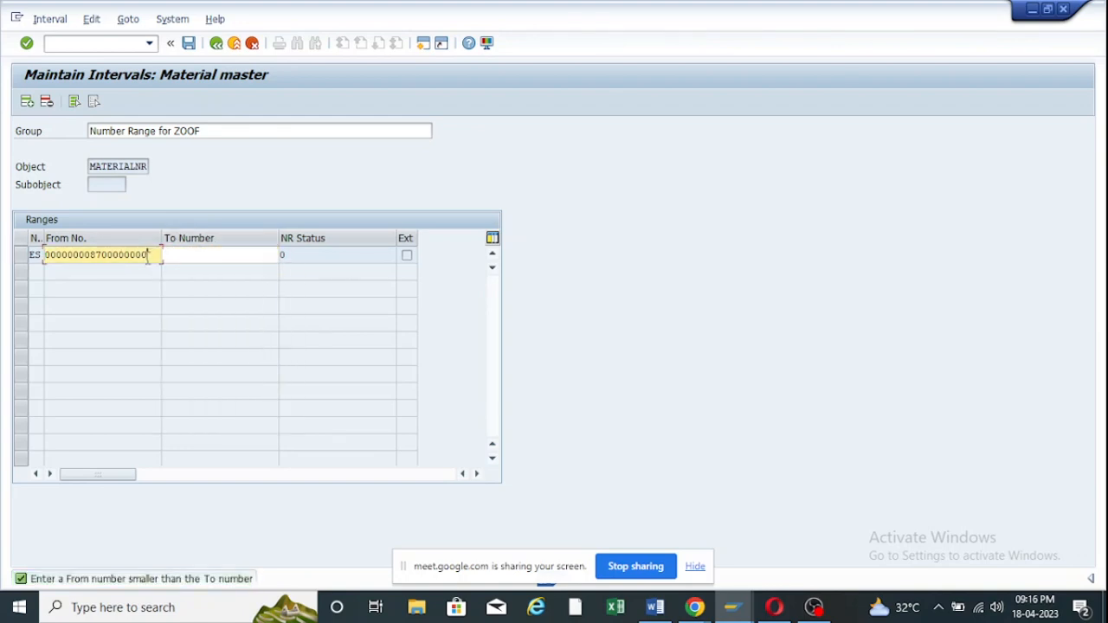
key("BackSpace")
key("BackSpace")
key("BackSpace")
key("BackSpace")
key("BackSpace")
key("BackSpace")
key("BackSpace")
key("BackSpace")
key("BackSpace")
key("BackSpace")
key("BackSpace")
key("BackSpace")
key("BackSpace")
key("BackSpace")
key("BackSpace")
key("BackSpace")
key("BackSpace")
key("BackSpace")
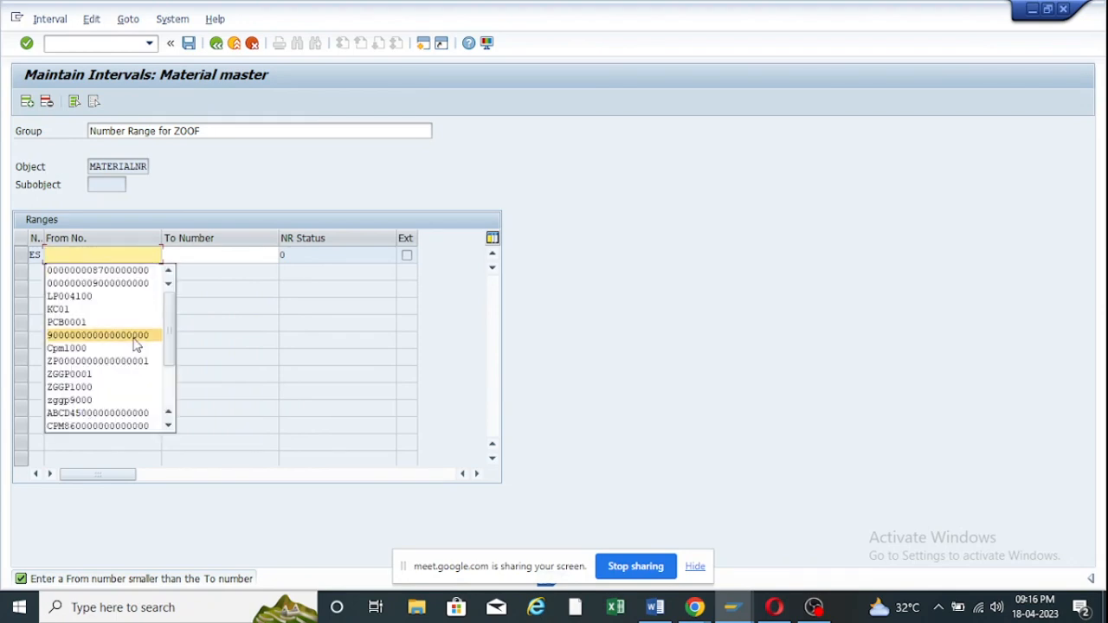
scroll(132, 357, "down", 3)
scroll(113, 403, "down", 1)
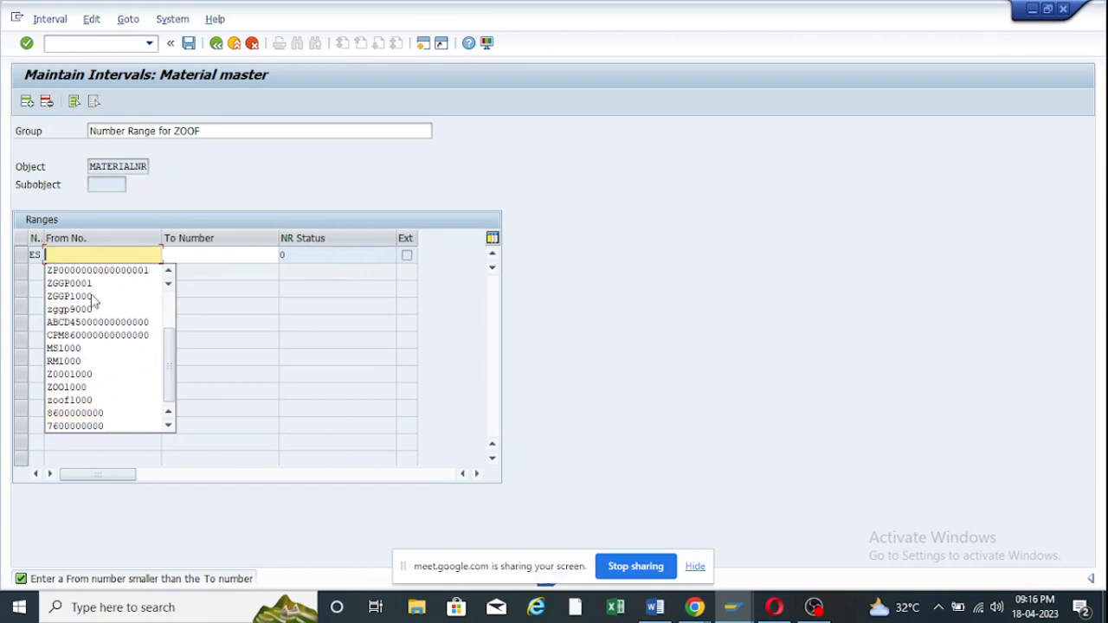
left_click(77, 415)
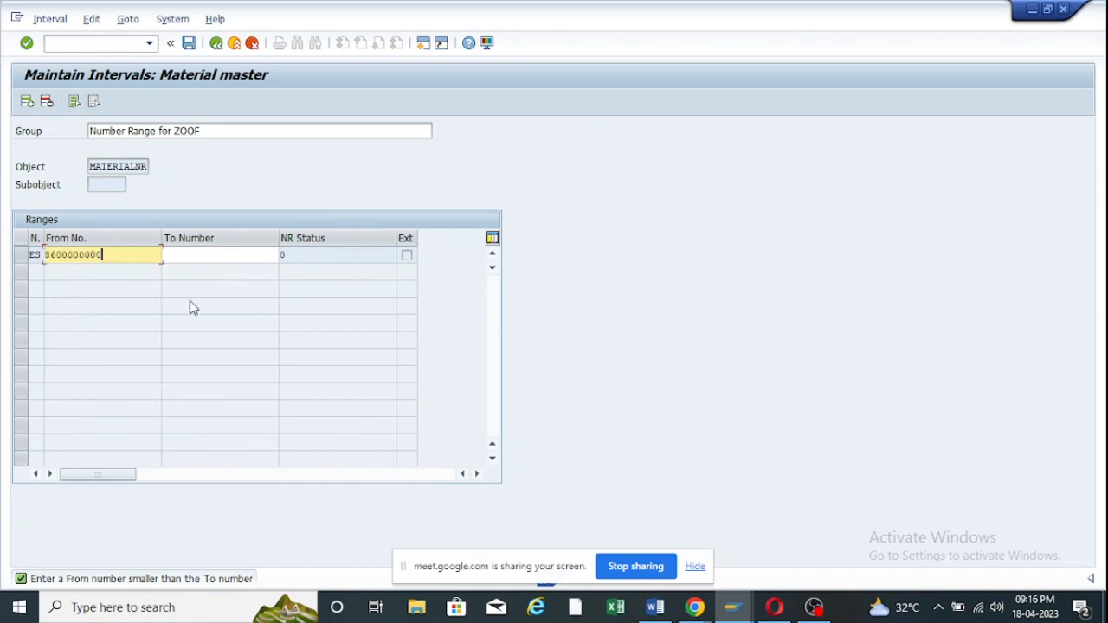
left_click(197, 253)
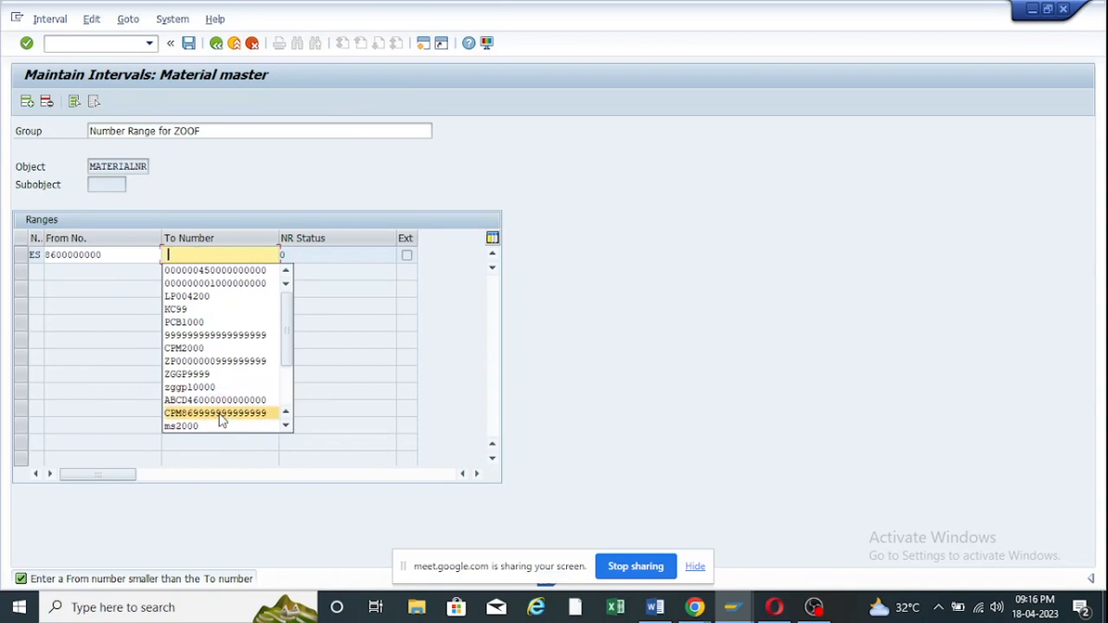
scroll(221, 425, "down", 3)
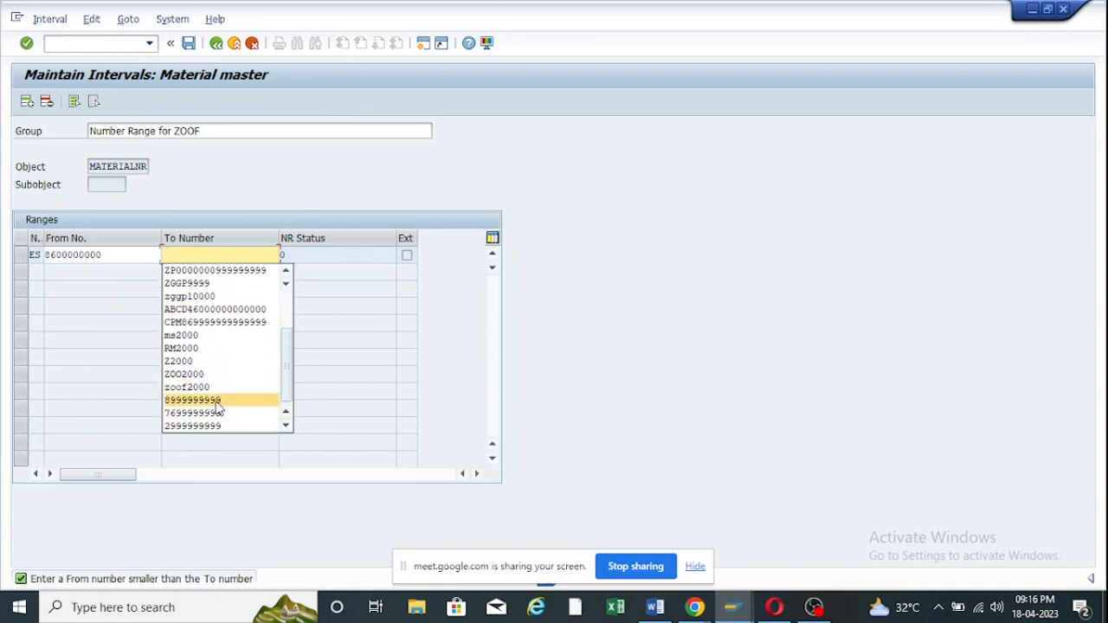
left_click(220, 401)
key("Return")
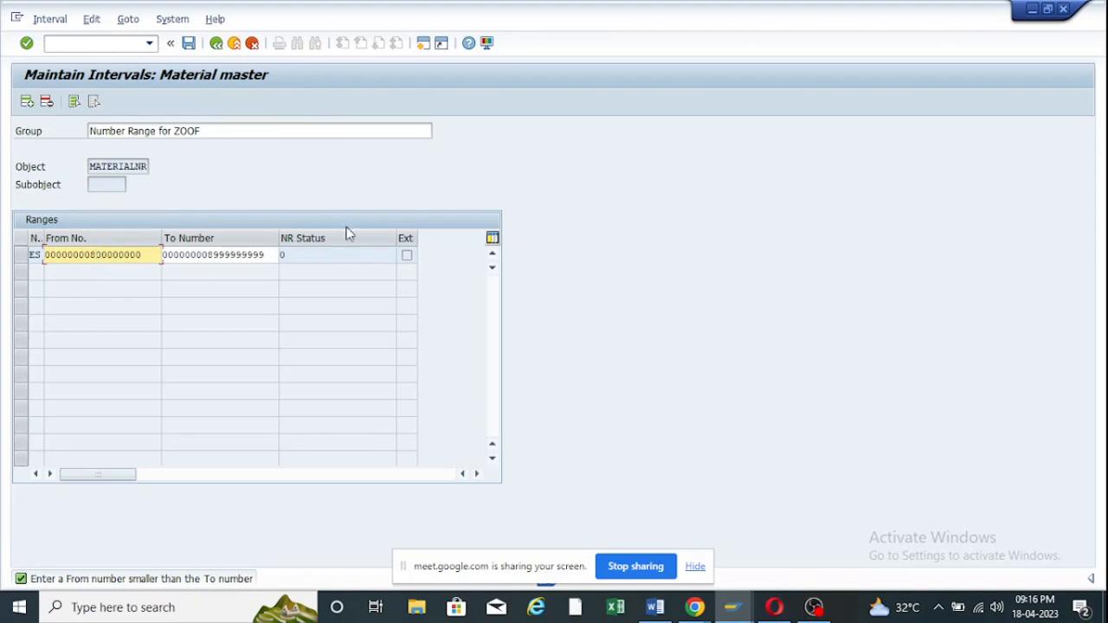
type("999999999")
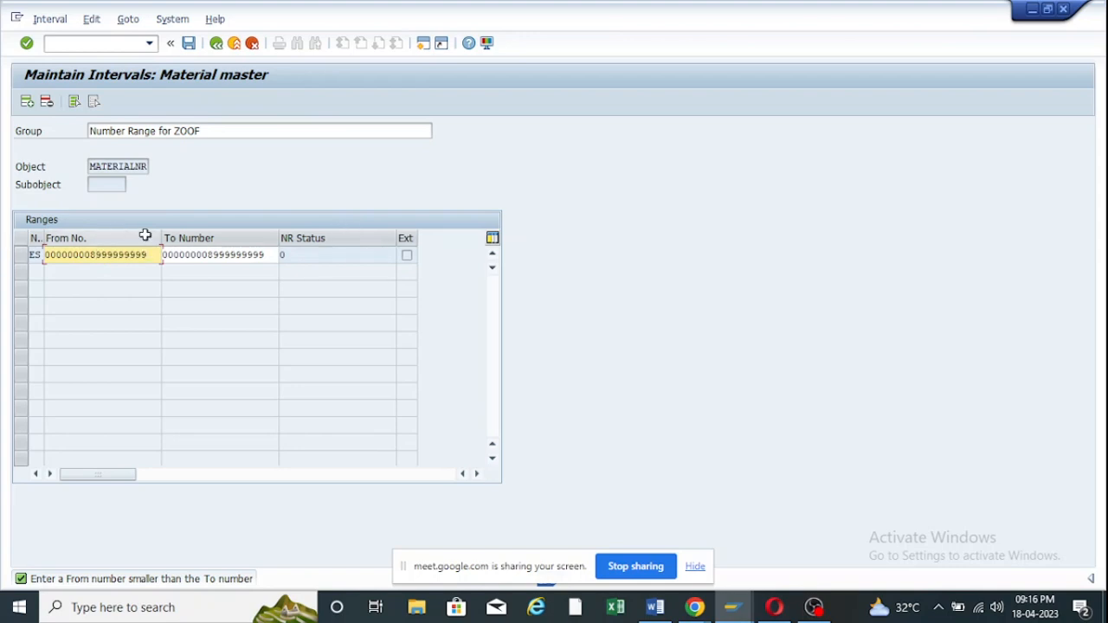
left_click(269, 256)
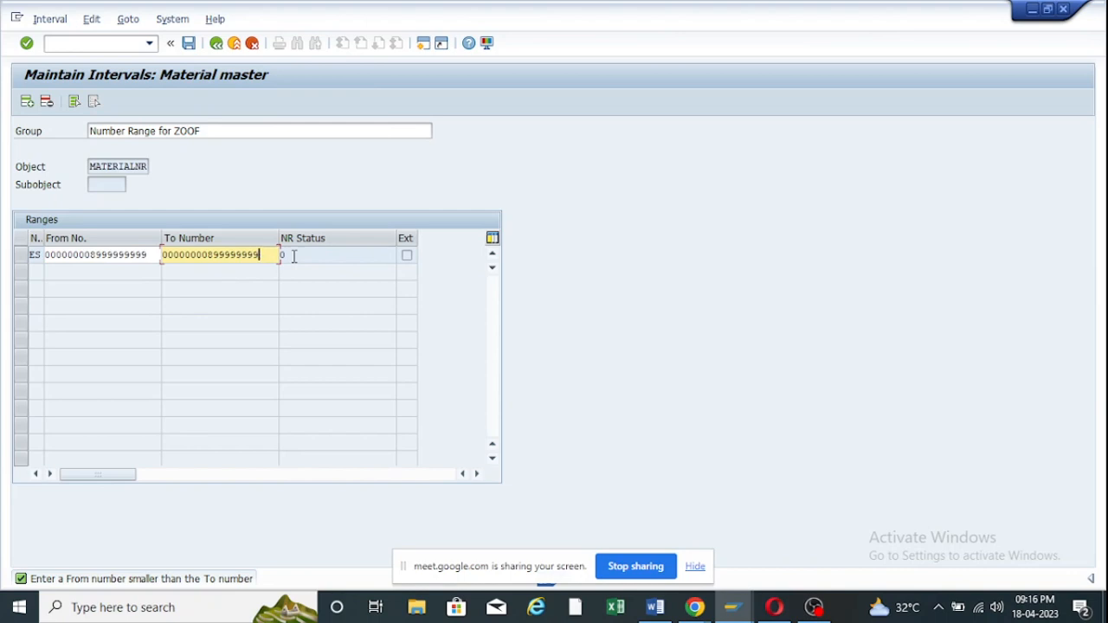
key("BackSpace")
key("BackSpace")
key("BackSpace")
key("BackSpace")
key("BackSpace")
key("BackSpace")
key("BackSpace")
key("BackSpace")
key("BackSpace")
key("BackSpace")
key("BackSpace")
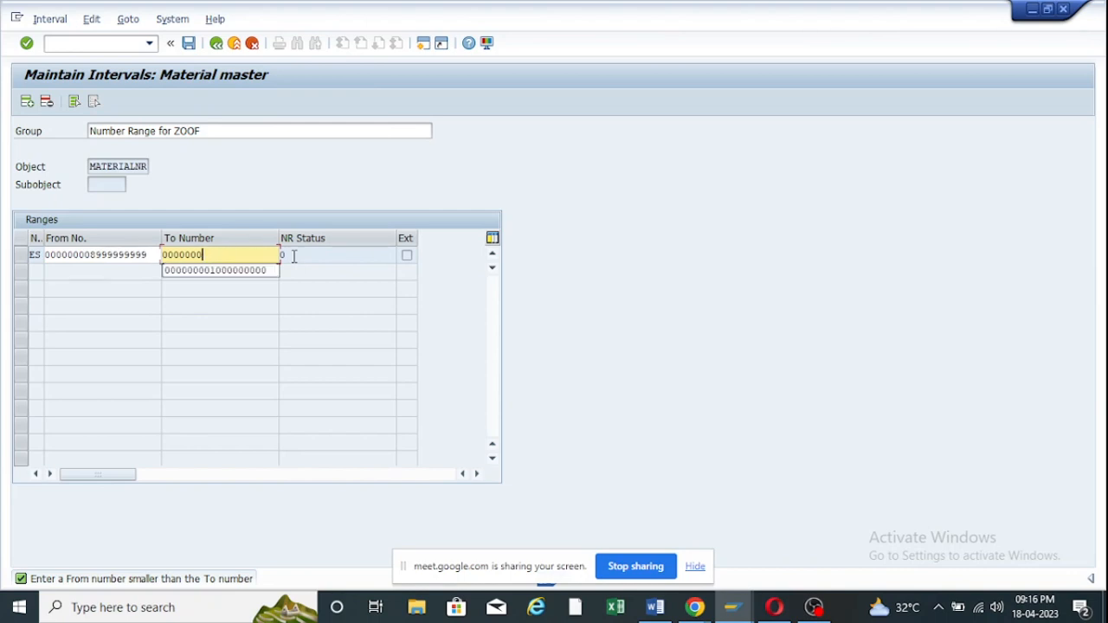
type("01000000000")
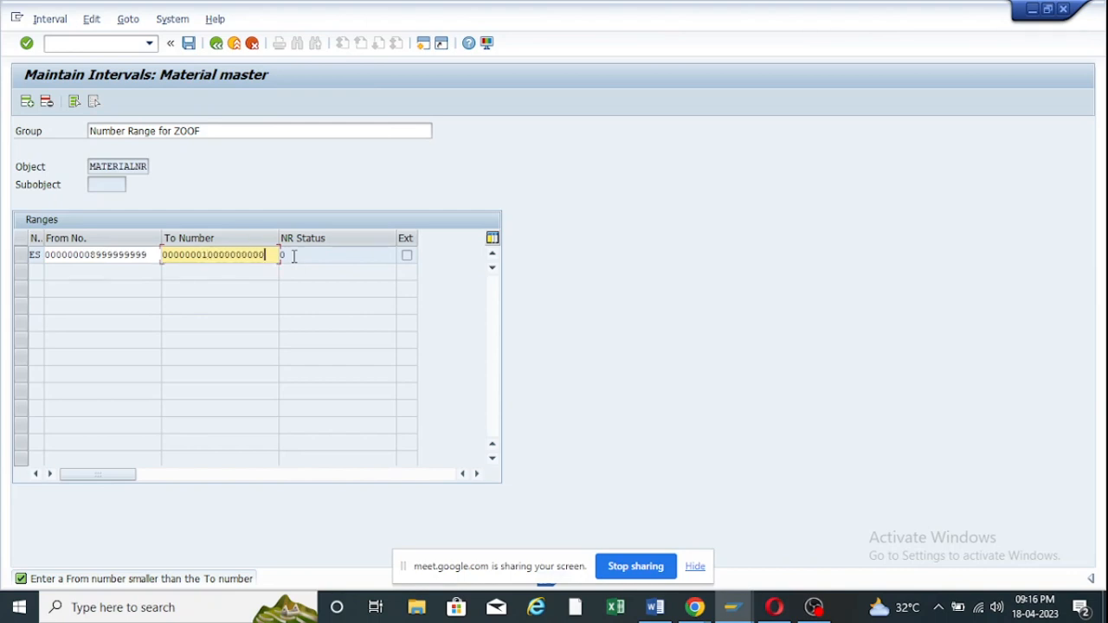
key("Return")
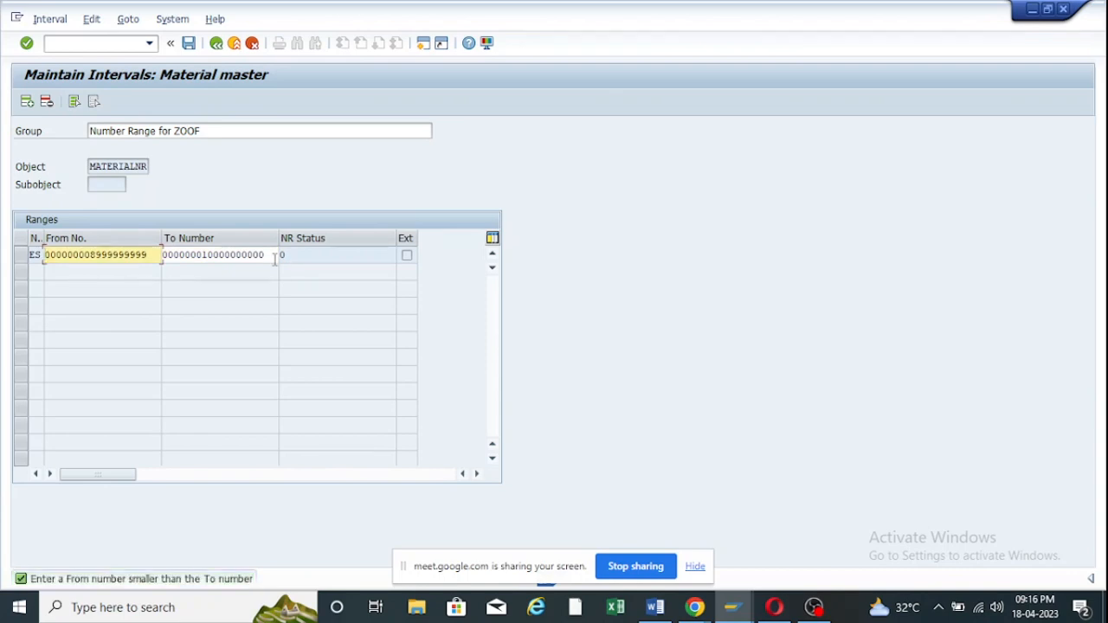
left_click(269, 255)
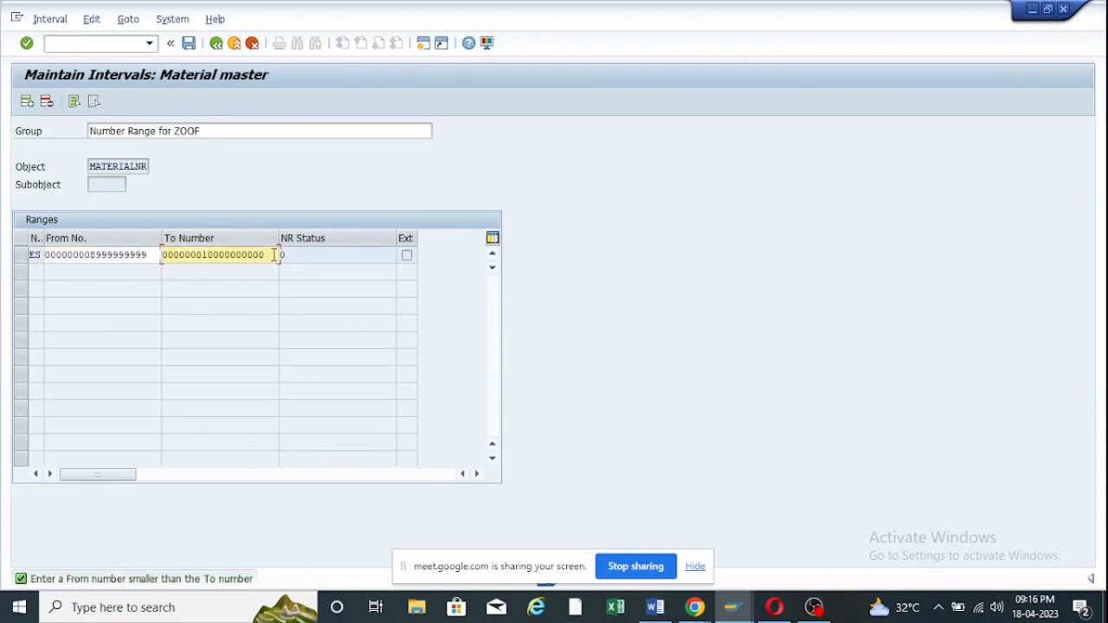
key("BackSpace")
key("BackSpace")
key("BackSpace")
key("BackSpace")
key("BackSpace")
key("BackSpace")
key("BackSpace")
key("BackSpace")
key("BackSpace")
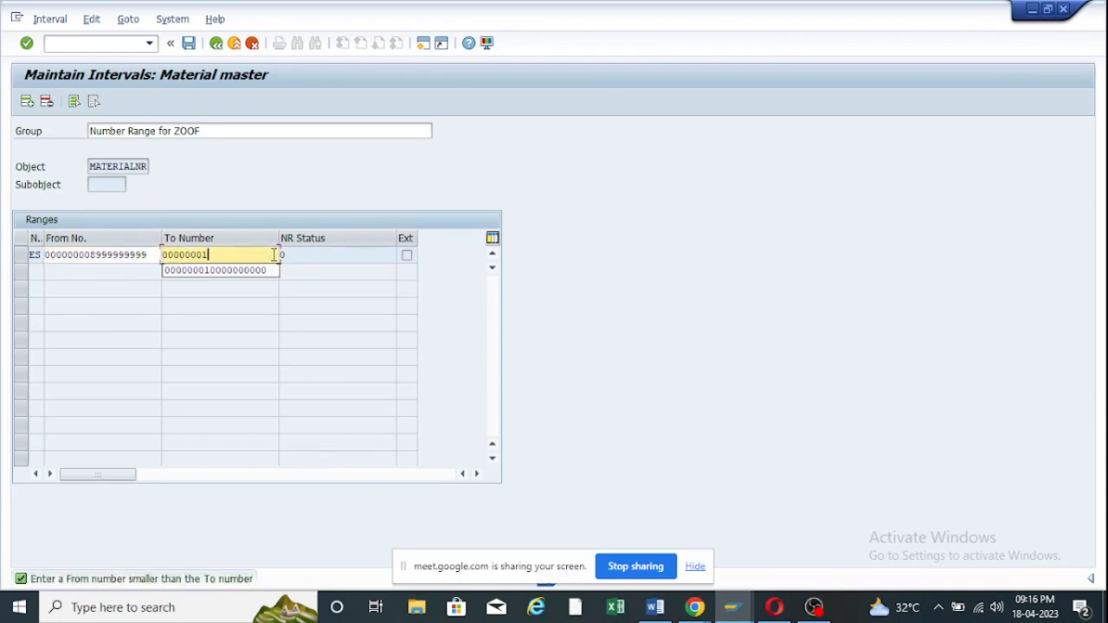
key("BackSpace")
key("BackSpace")
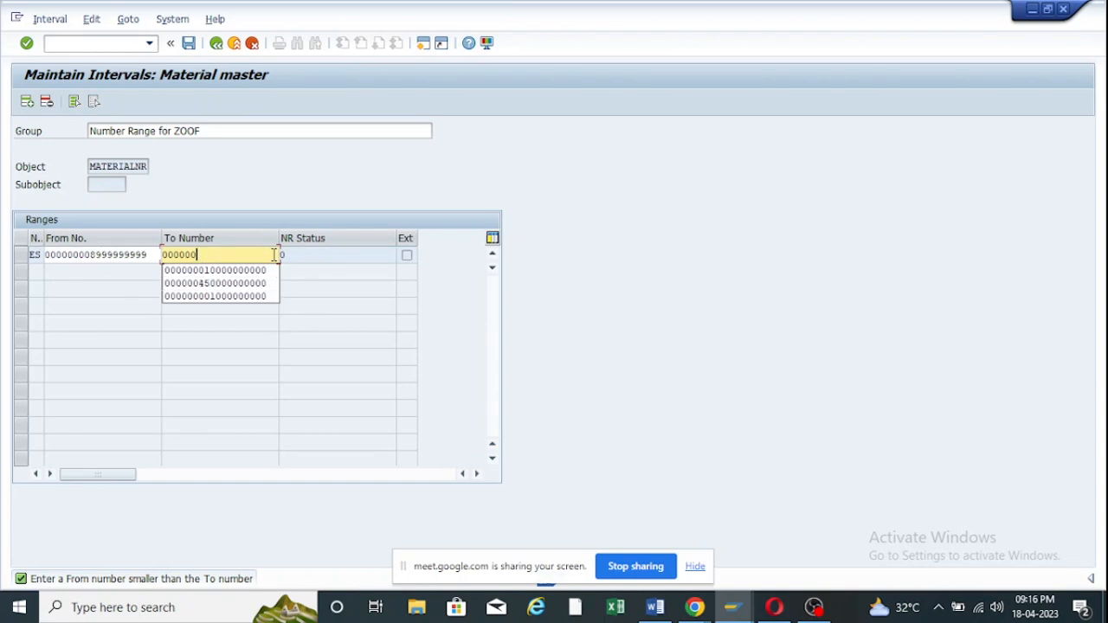
type("100000000000")
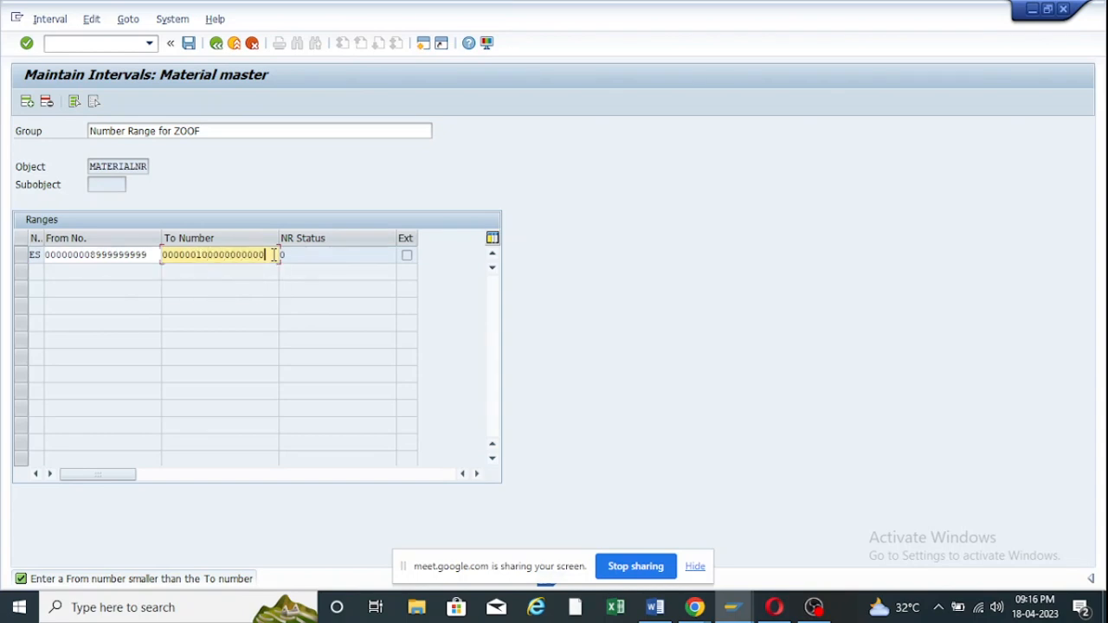
key("Return")
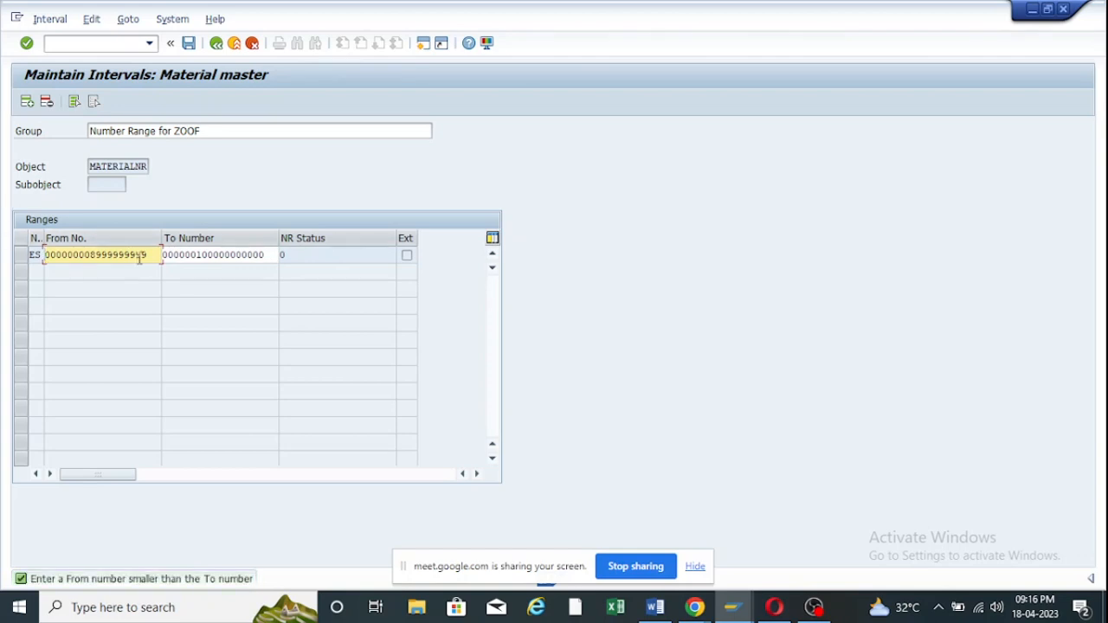
key("BackSpace")
key("BackSpace")
key("BackSpace")
key("BackSpace")
key("BackSpace")
key("BackSpace")
key("BackSpace")
key("BackSpace")
key("BackSpace")
key("BackSpace")
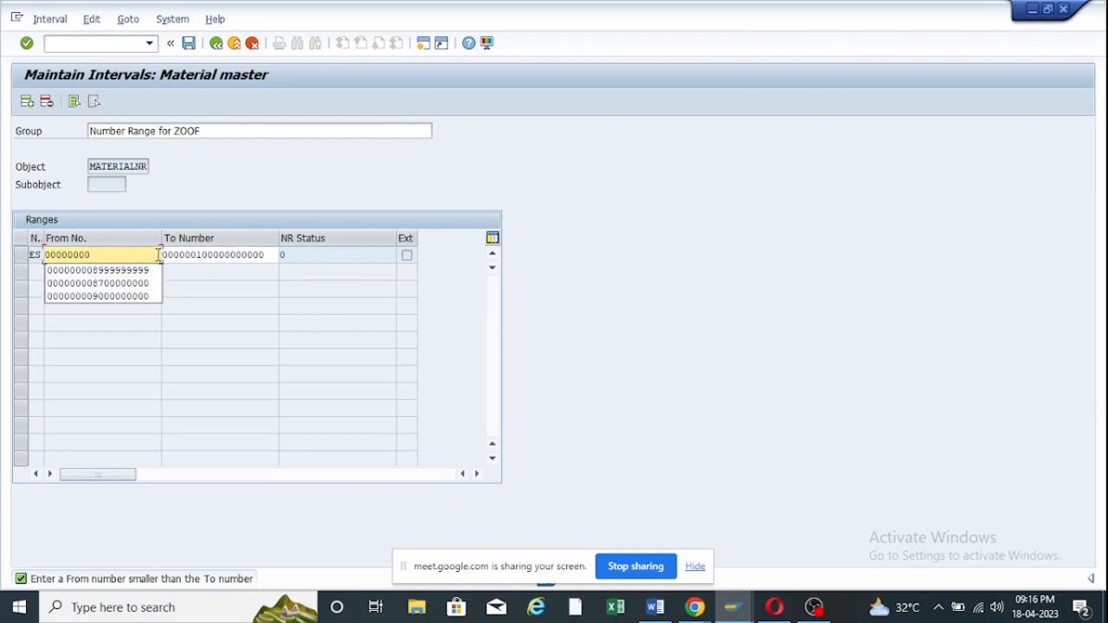
type("0000000000")
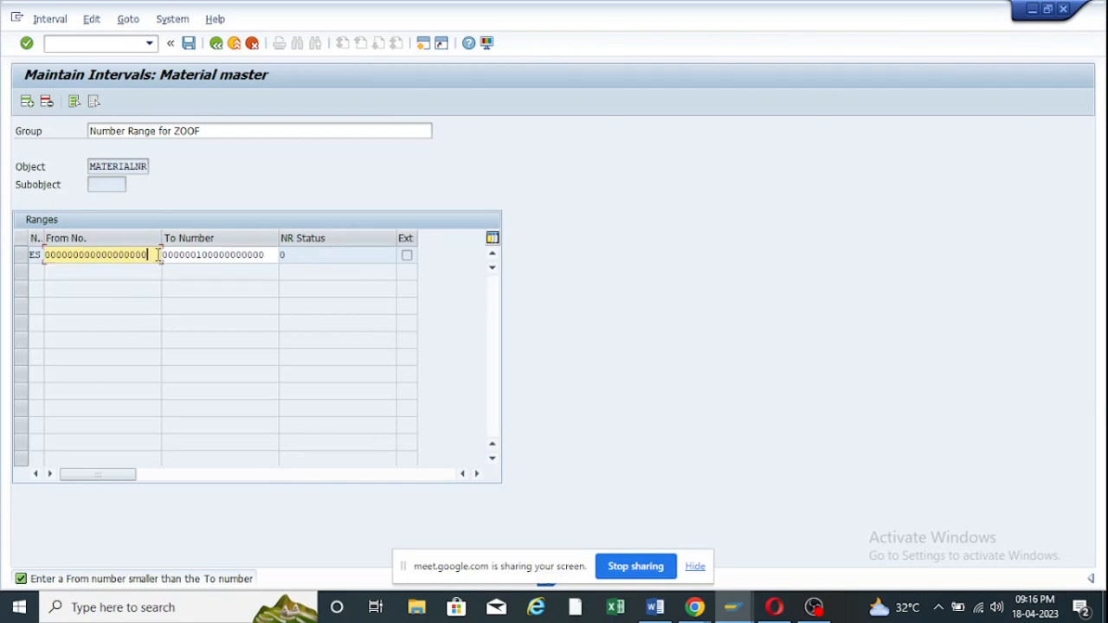
key("BackSpace")
type("10")
key("BackSpace")
key("BackSpace")
key("BackSpace")
type("1000")
left_click(270, 255)
key("BackSpace")
key("BackSpace")
key("BackSpace")
key("BackSpace")
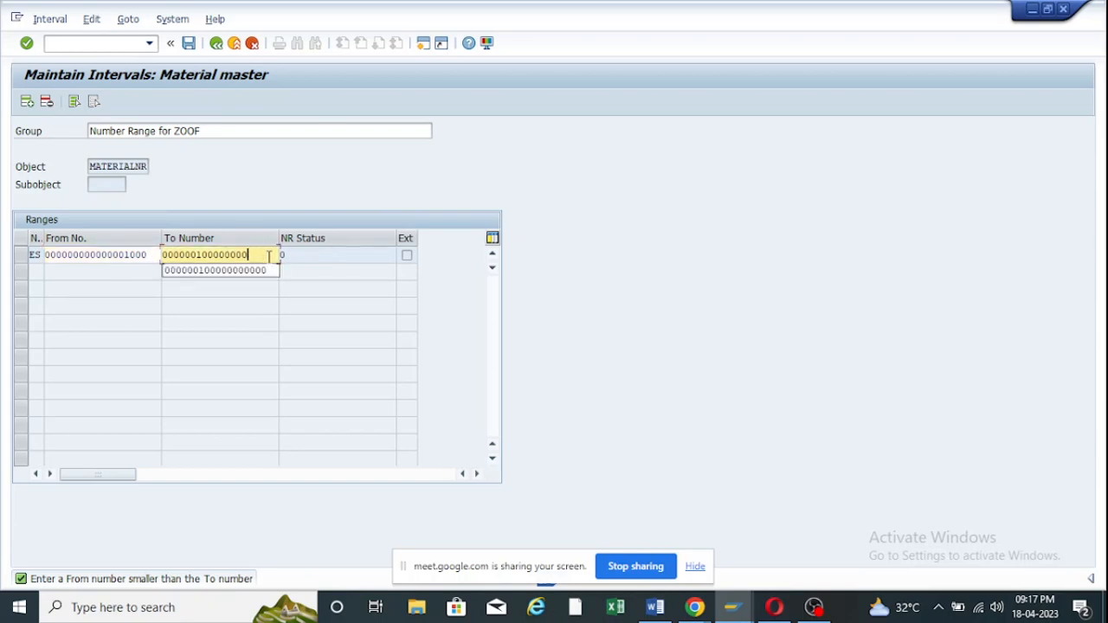
type("2000")
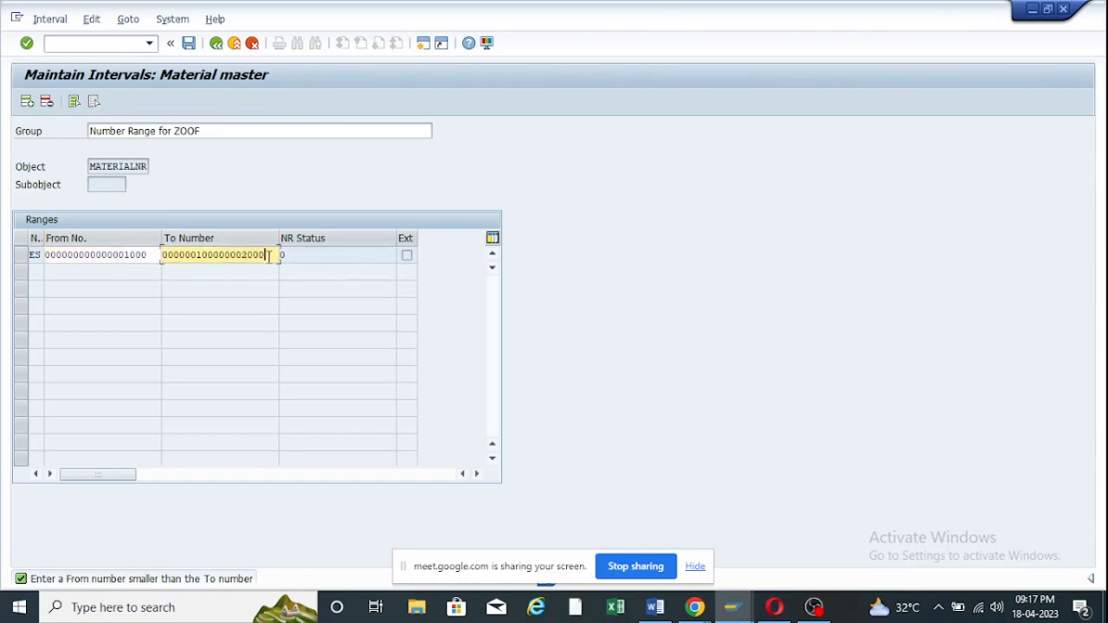
key("Return")
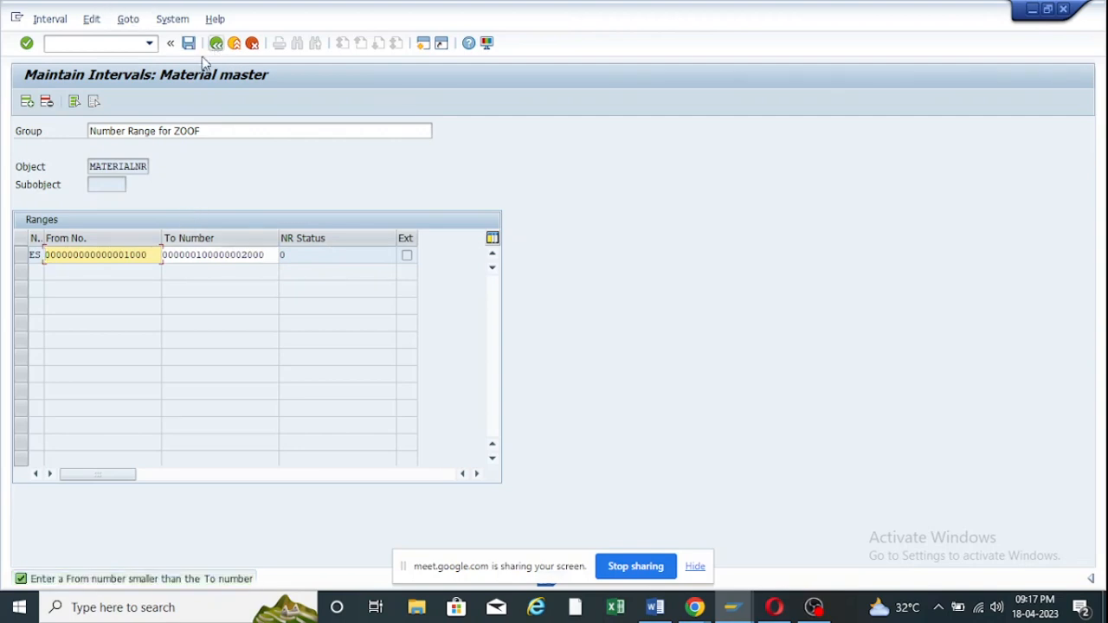
left_click(57, 22)
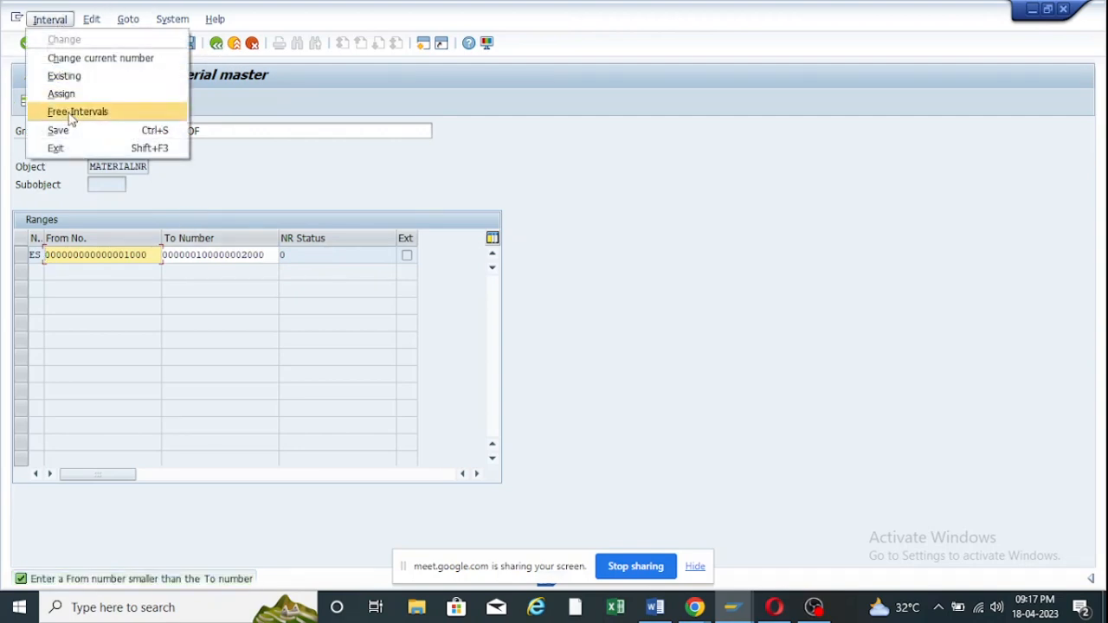
Assign the free MATERIALNR interval 100000–123130 to the group and attempt to save.
left_click(74, 111)
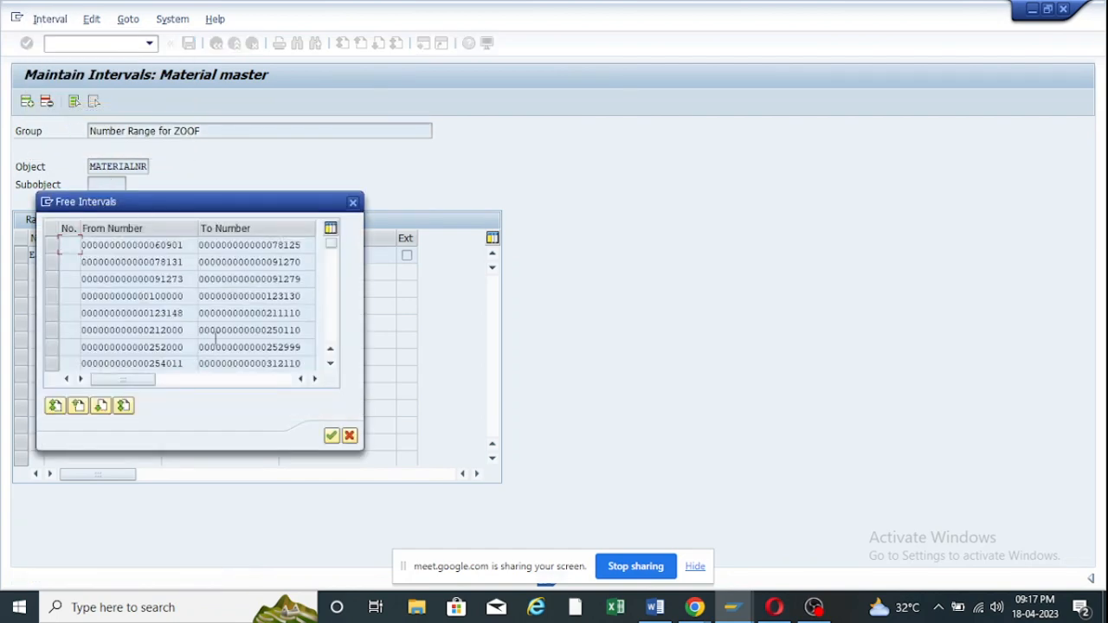
left_click(49, 295)
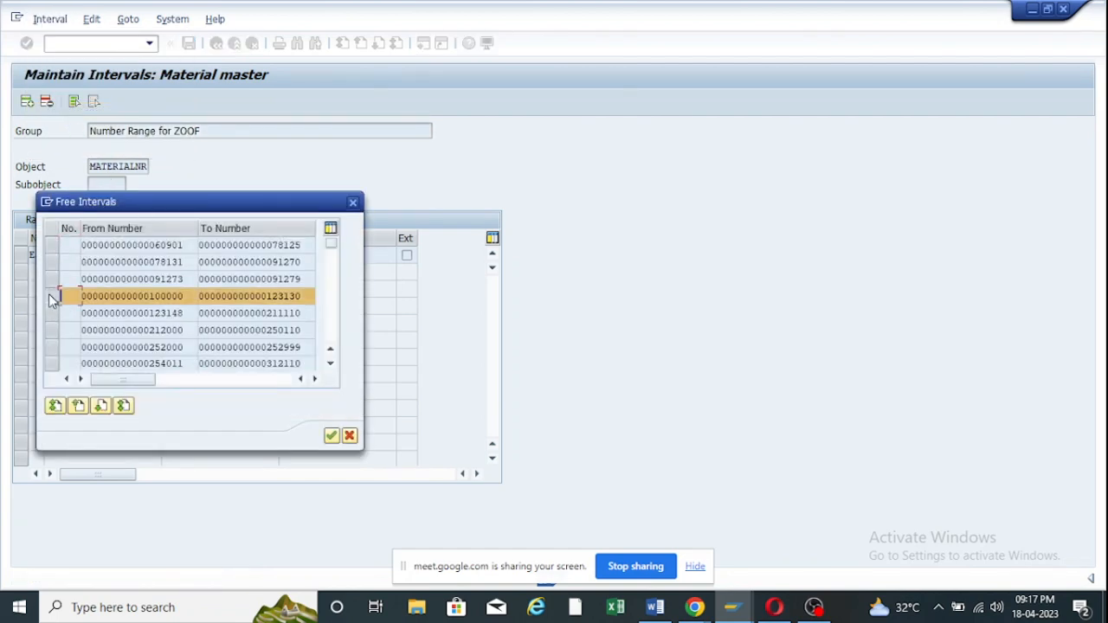
left_click(49, 296)
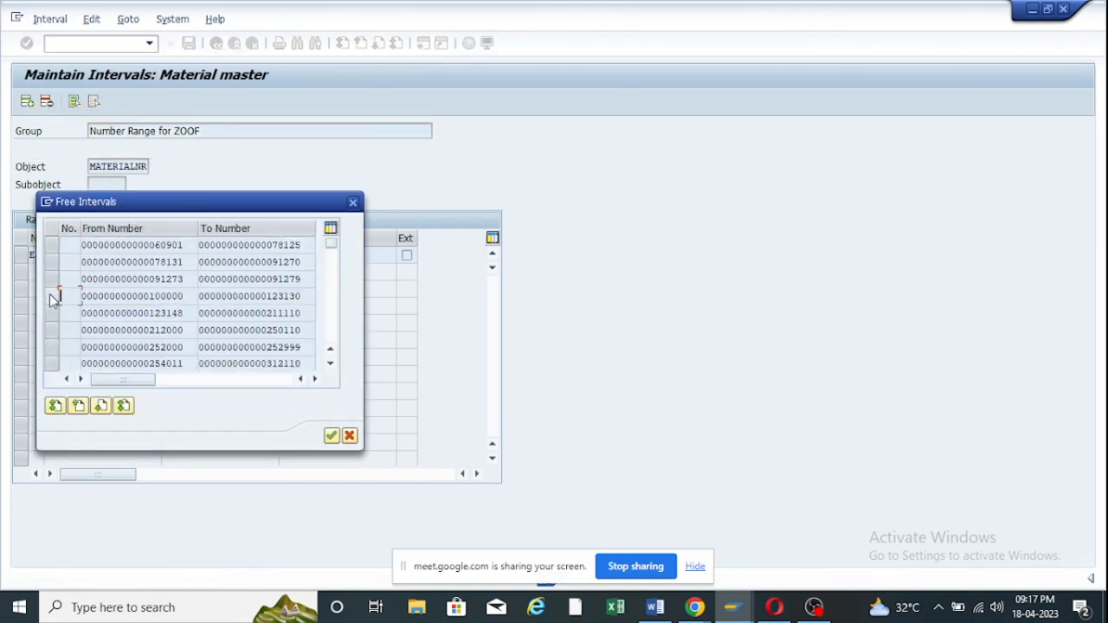
double_click(95, 296)
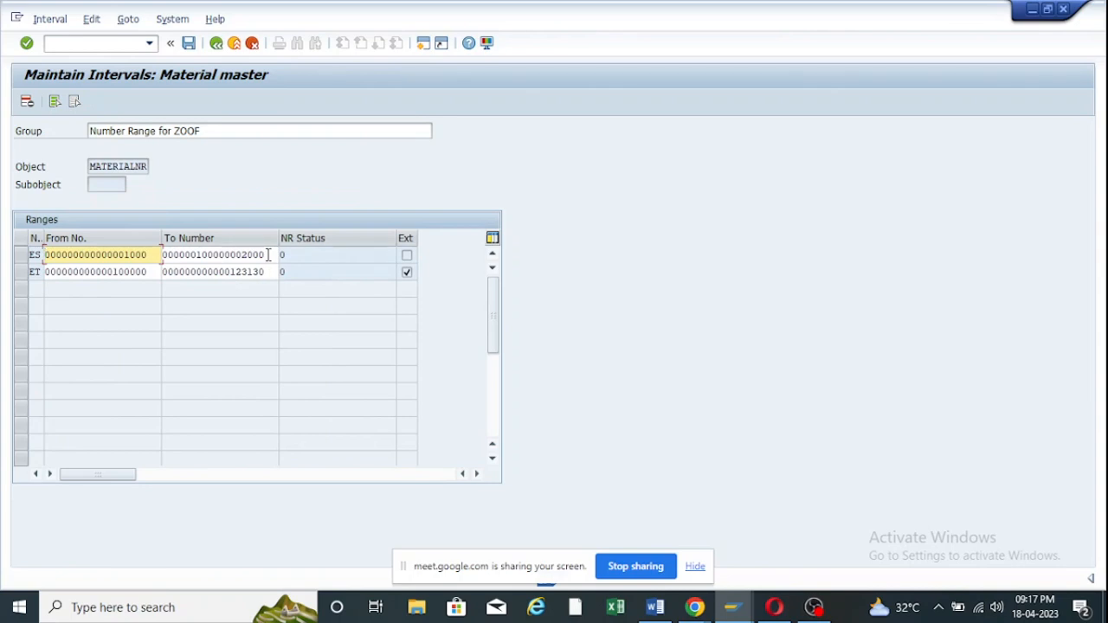
left_click(189, 44)
Clear the ES From No. and delete both the ES and ET interval rows.
left_click_drag(148, 254, 2, 253)
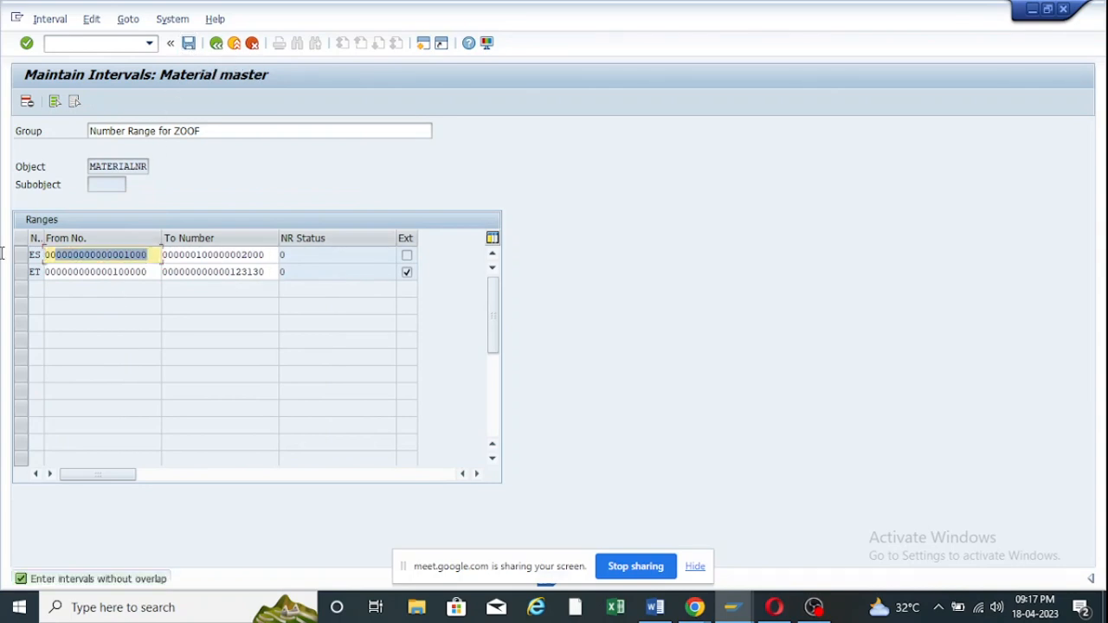
key("BackSpace")
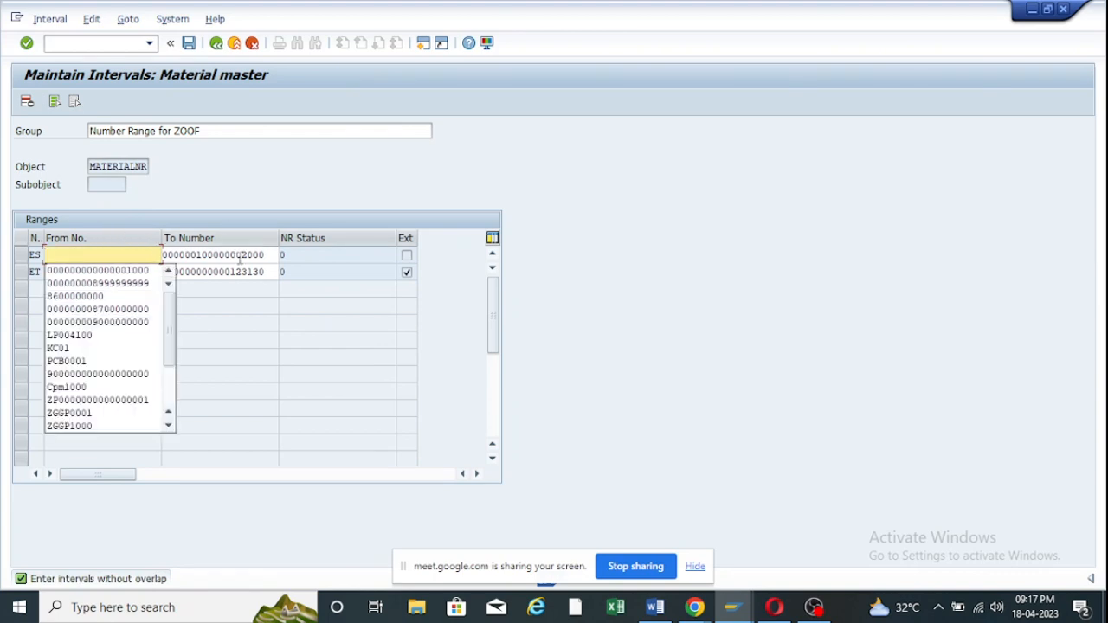
left_click(26, 255)
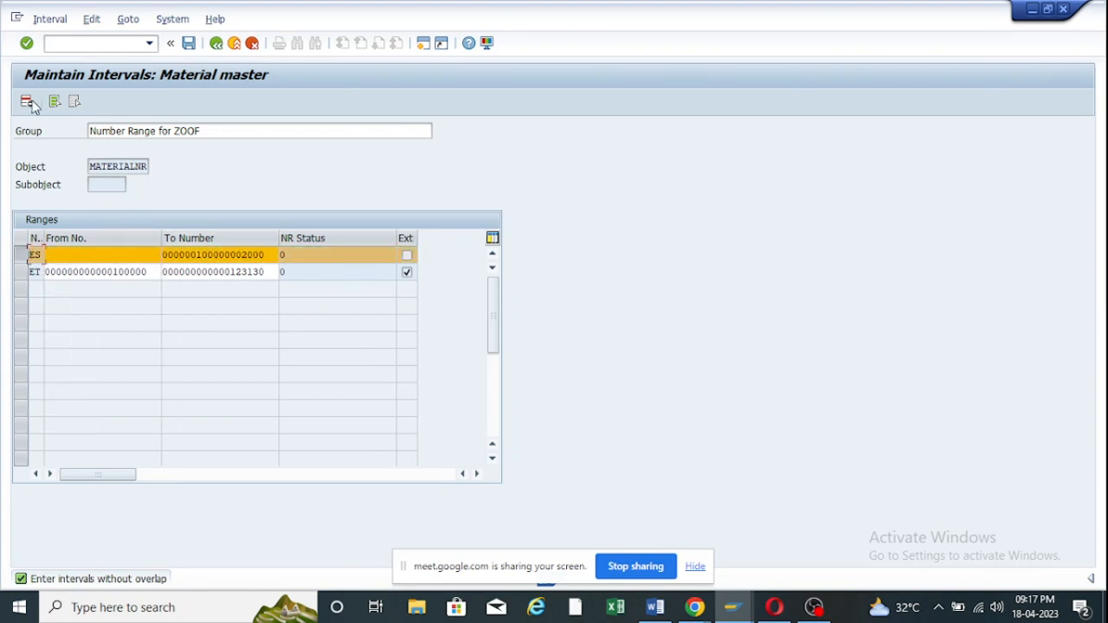
left_click(27, 102)
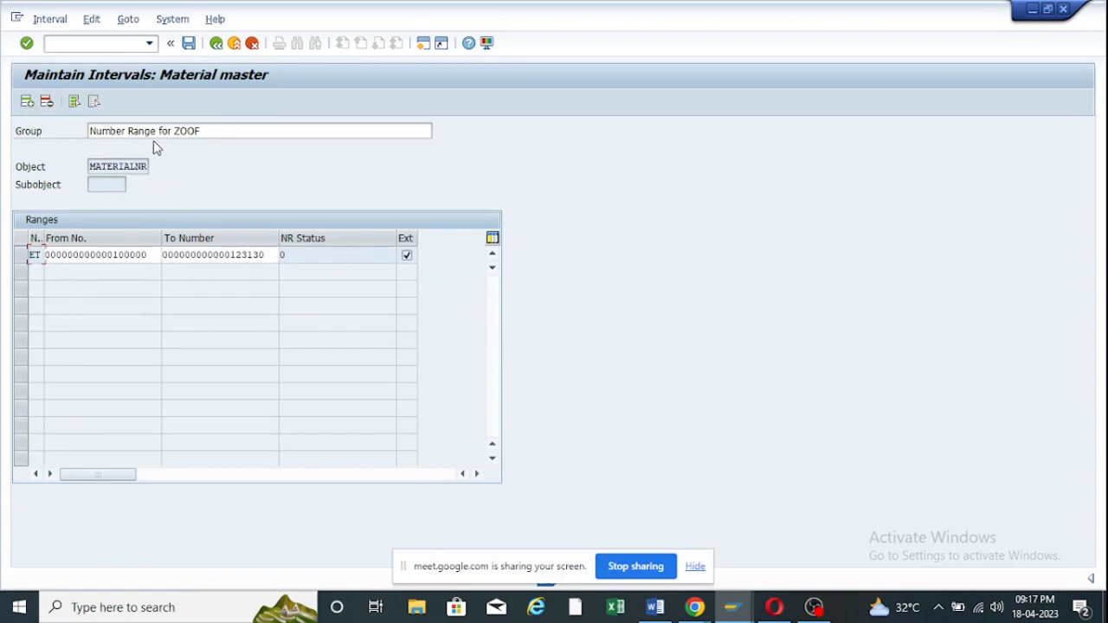
left_click(25, 255)
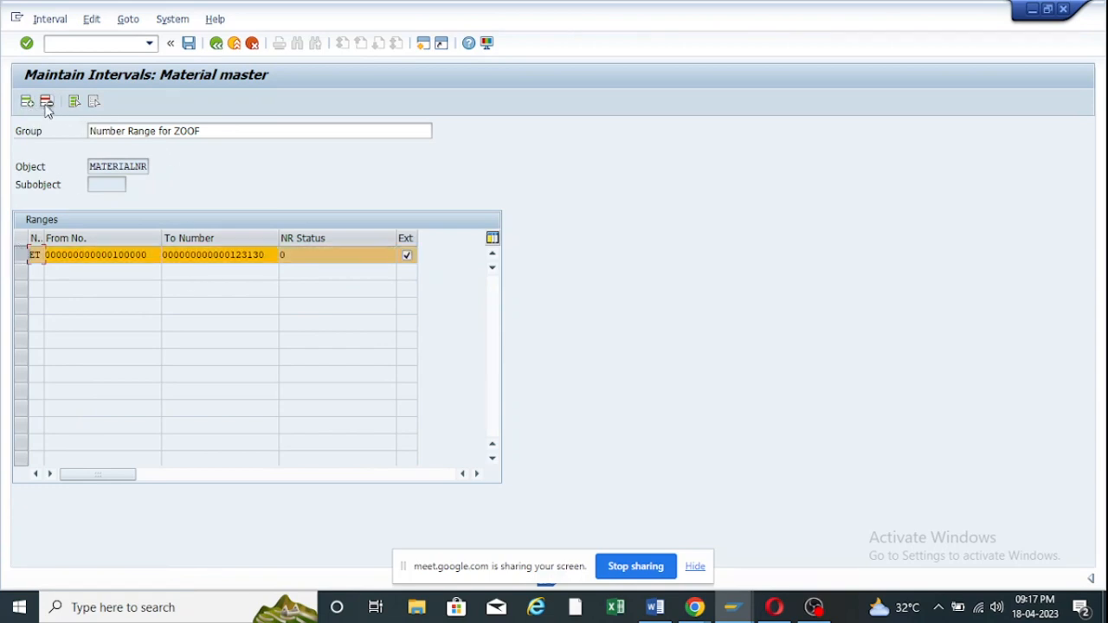
left_click(47, 102)
left_click(63, 254)
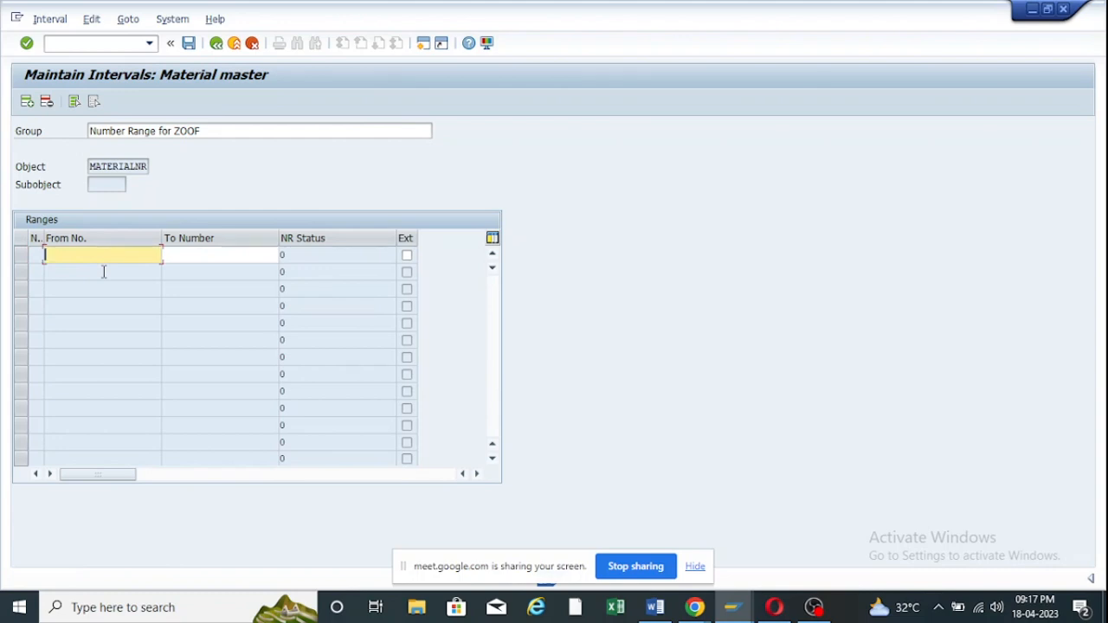
Type zeros into From No. and delete them again, leaving the ranges table empty.
type("0")
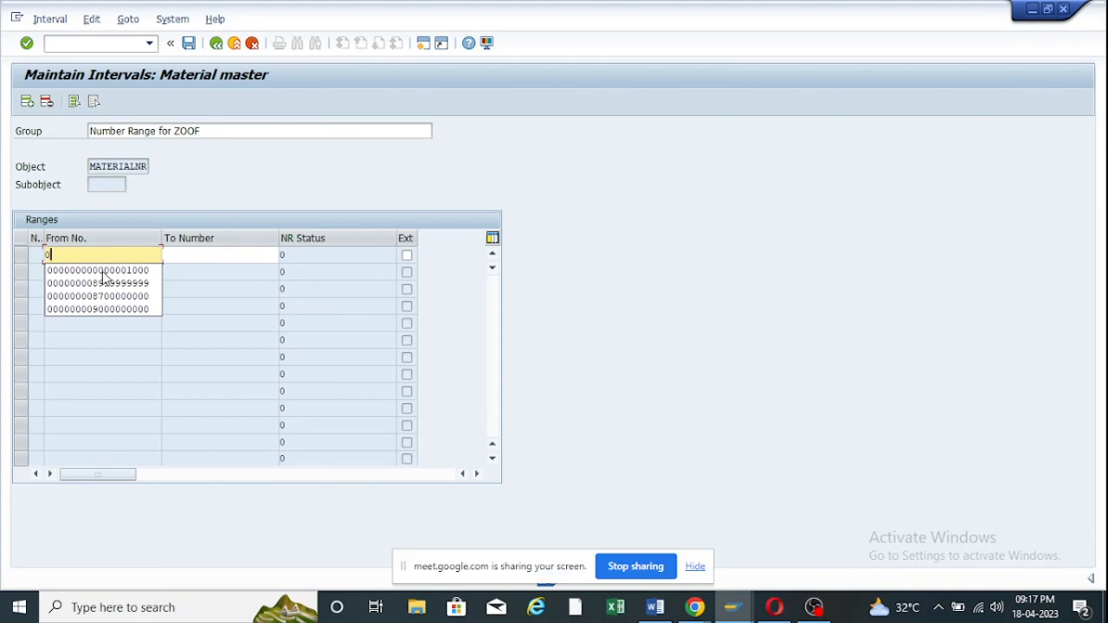
type("00000000000000000")
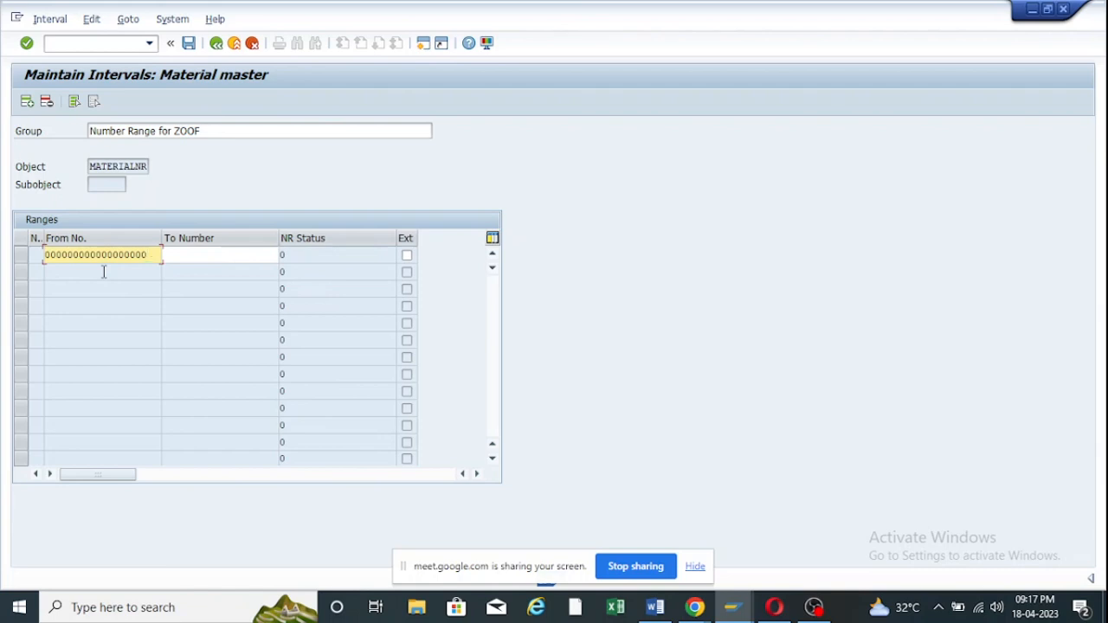
key("BackSpace")
key("BackSpace")
key("BackSpace")
key("BackSpace")
key("BackSpace")
key("BackSpace")
key("BackSpace")
key("BackSpace")
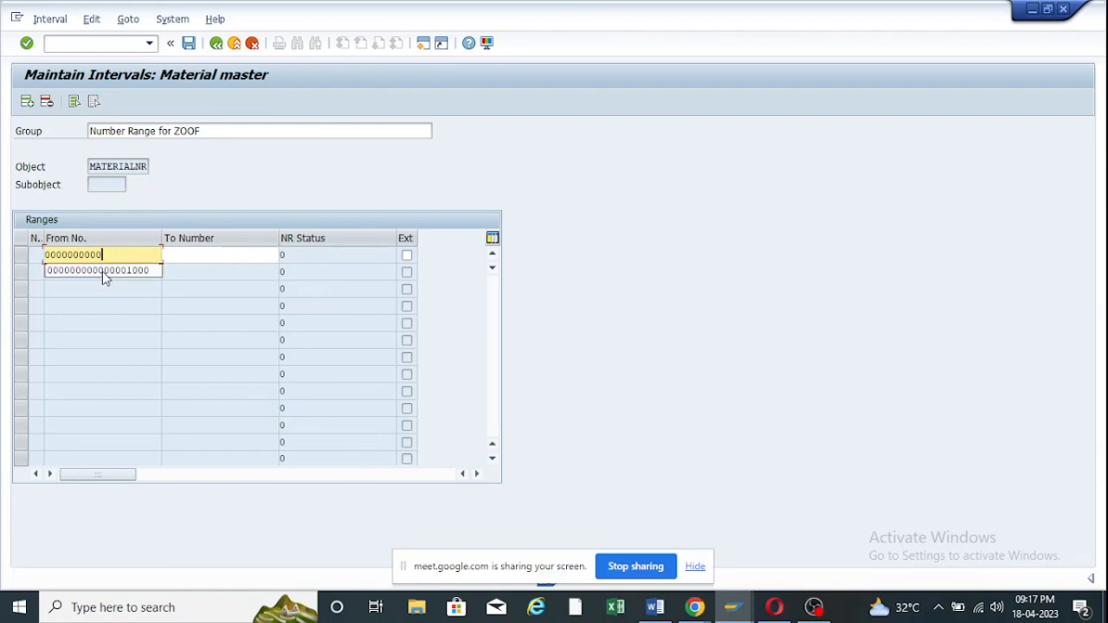
key("BackSpace")
key("BackSpace")
key("BackSpace")
key("BackSpace")
key("BackSpace")
key("BackSpace")
key("BackSpace")
key("BackSpace")
key("BackSpace")
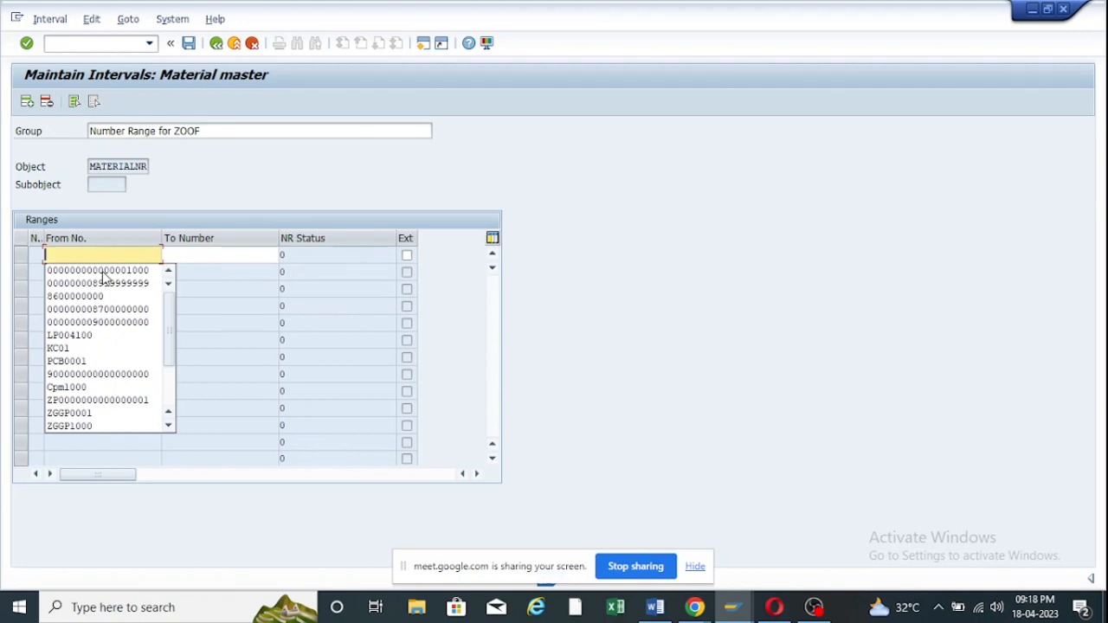
left_click(230, 307)
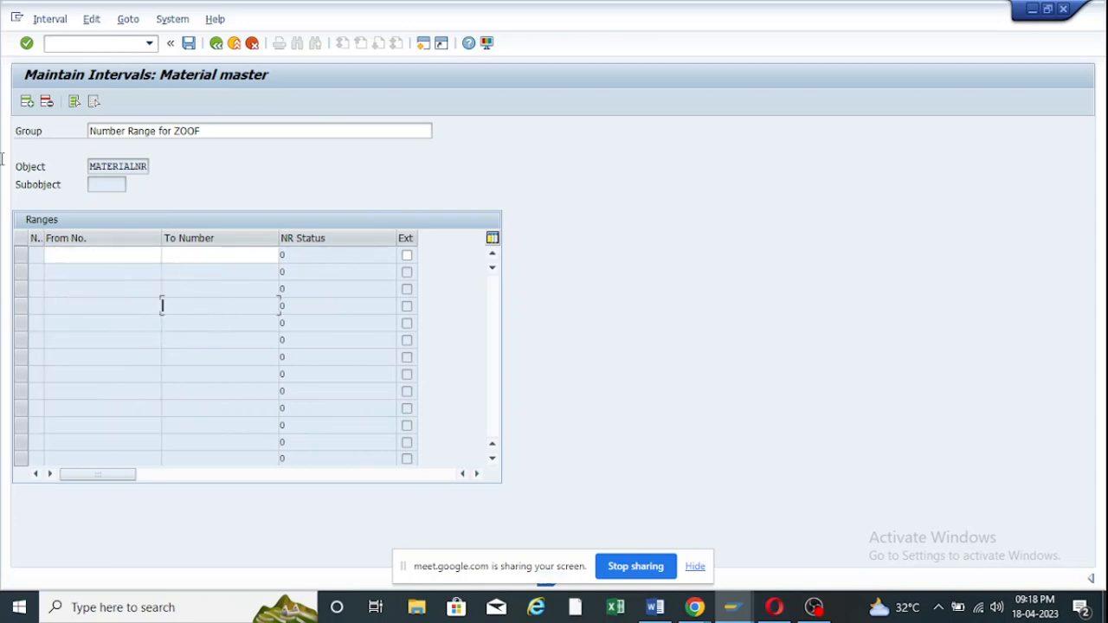
left_click(50, 19)
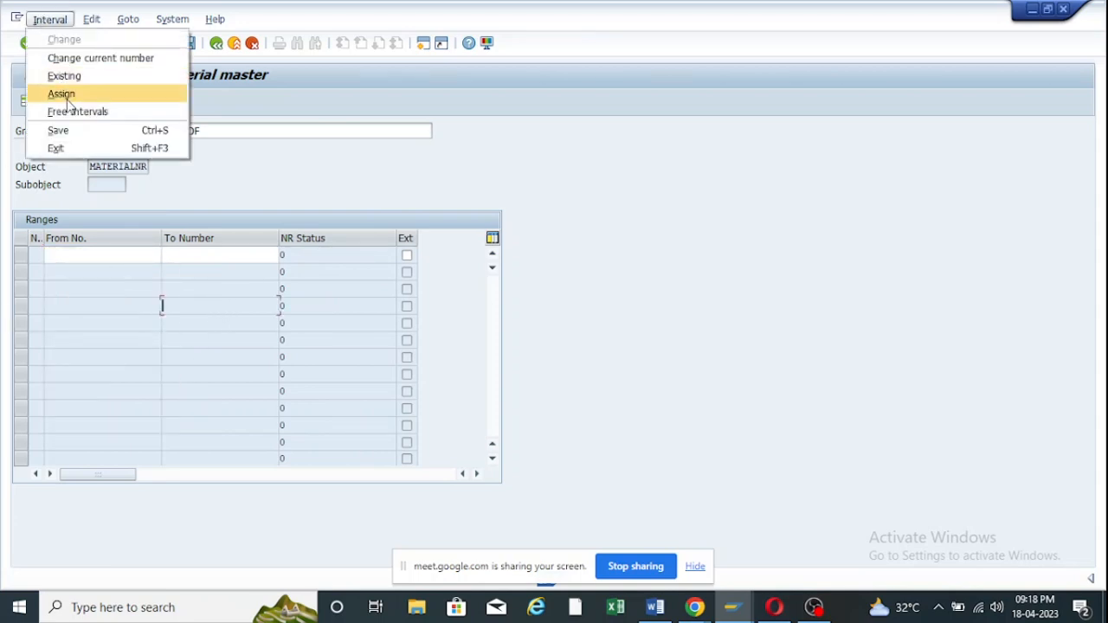
Pick a free interval from the Free Intervals list and assign it to the group.
left_click(76, 114)
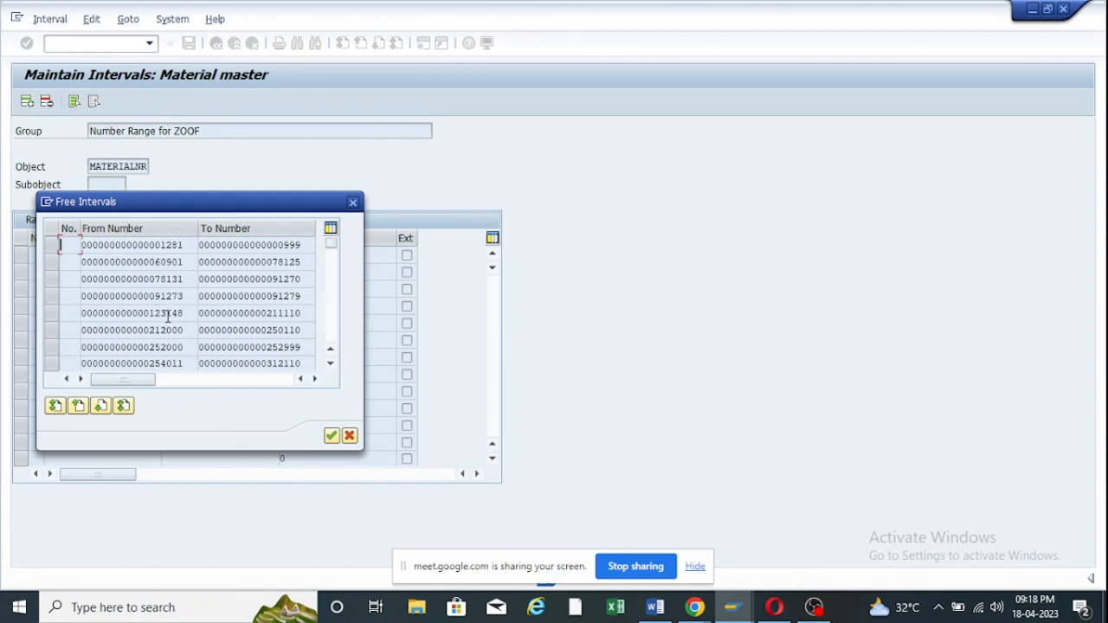
scroll(169, 317, "down", 1)
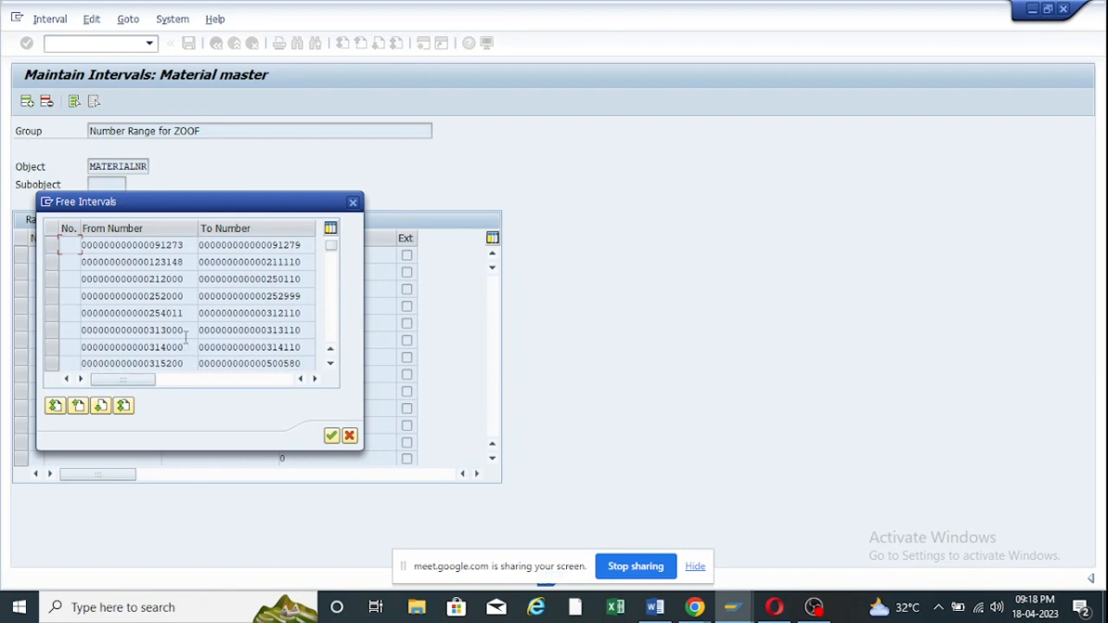
scroll(186, 339, "down", 2)
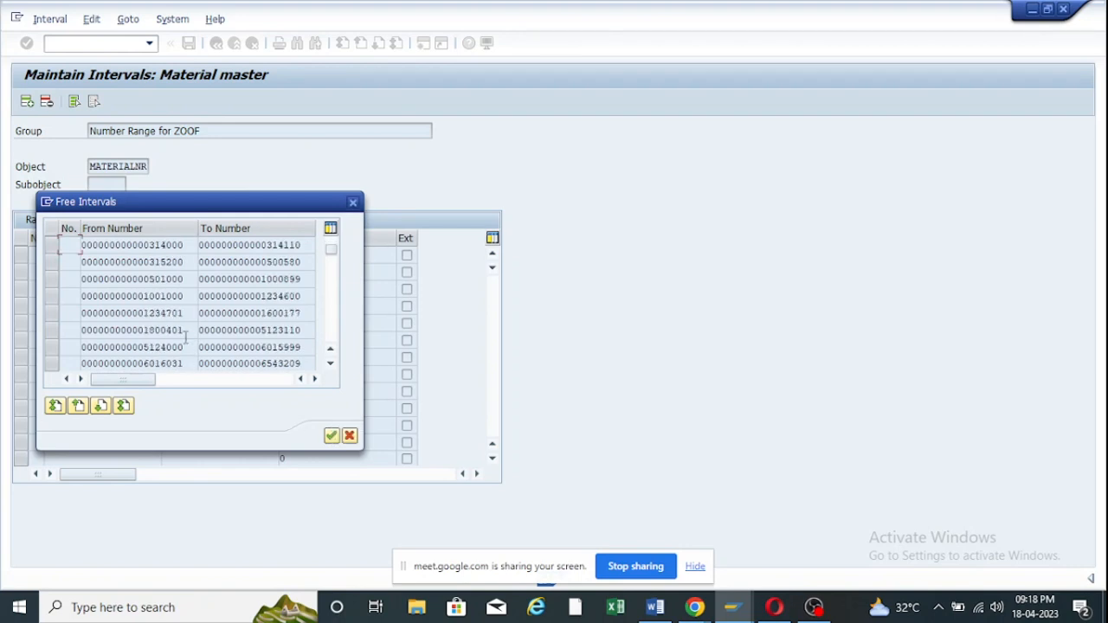
scroll(185, 339, "up", 3)
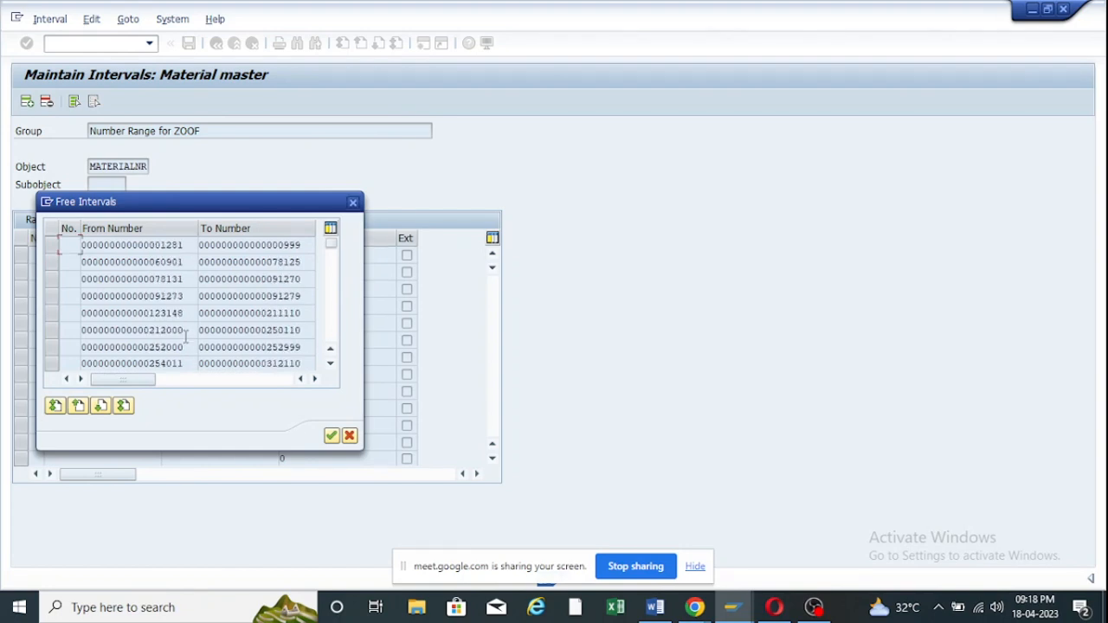
scroll(185, 338, "down", 2)
scroll(185, 339, "down", 2)
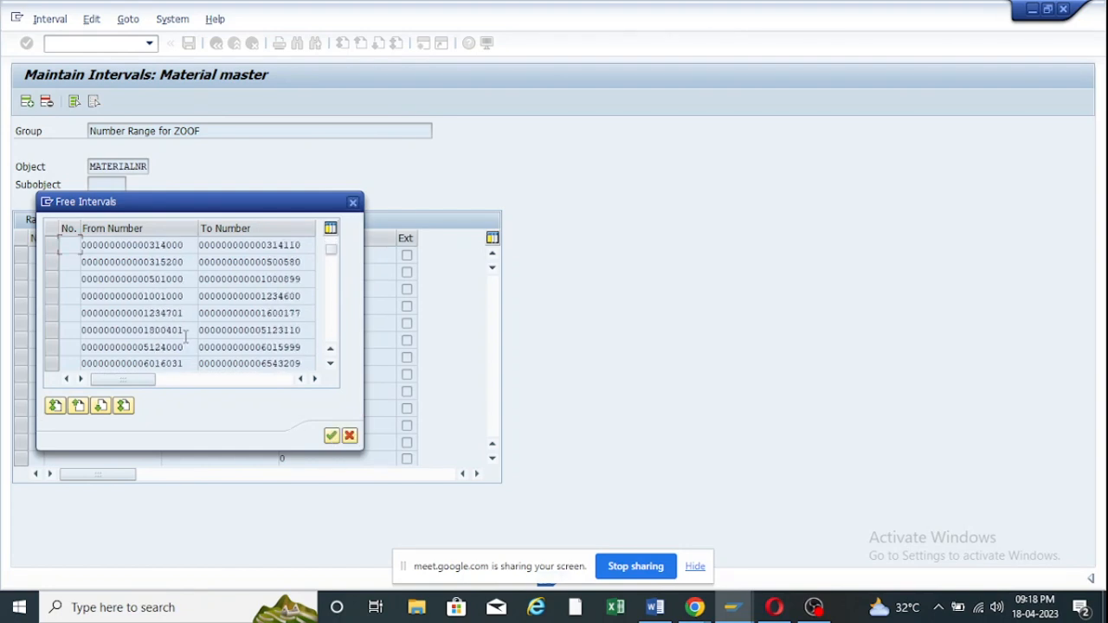
scroll(186, 337, "down", 1)
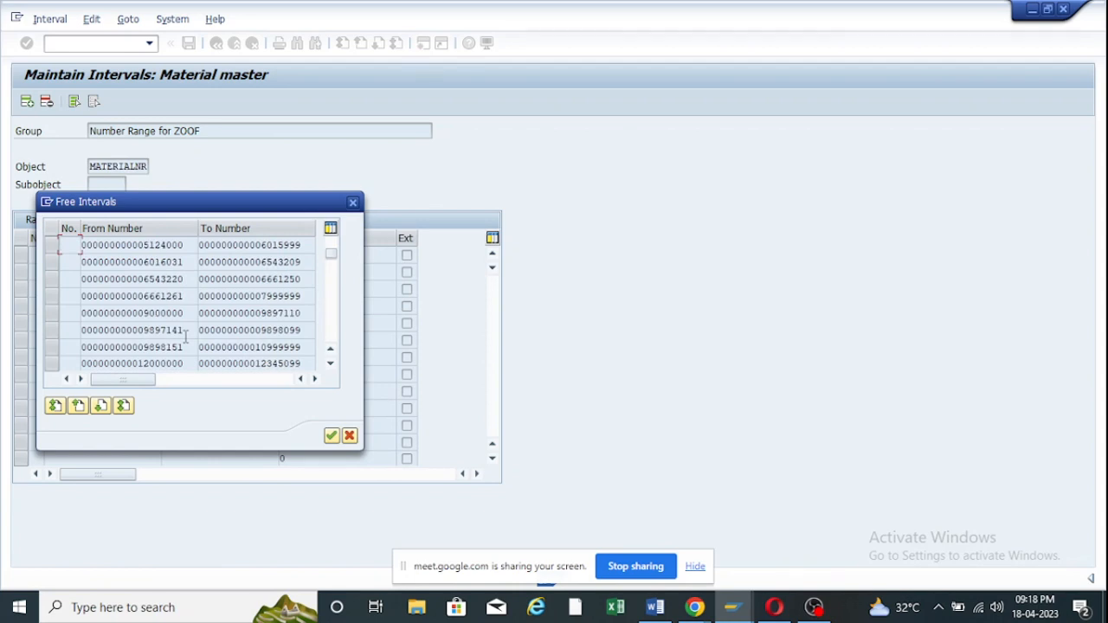
scroll(135, 315, "down", 1)
scroll(246, 330, "down", 1)
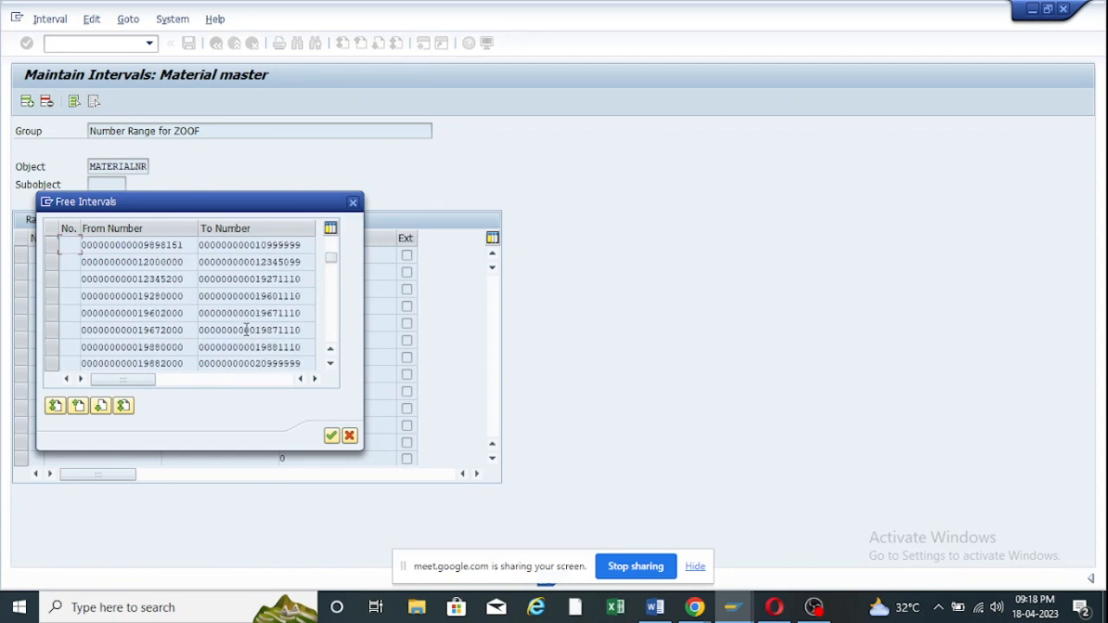
scroll(166, 294, "up", 1)
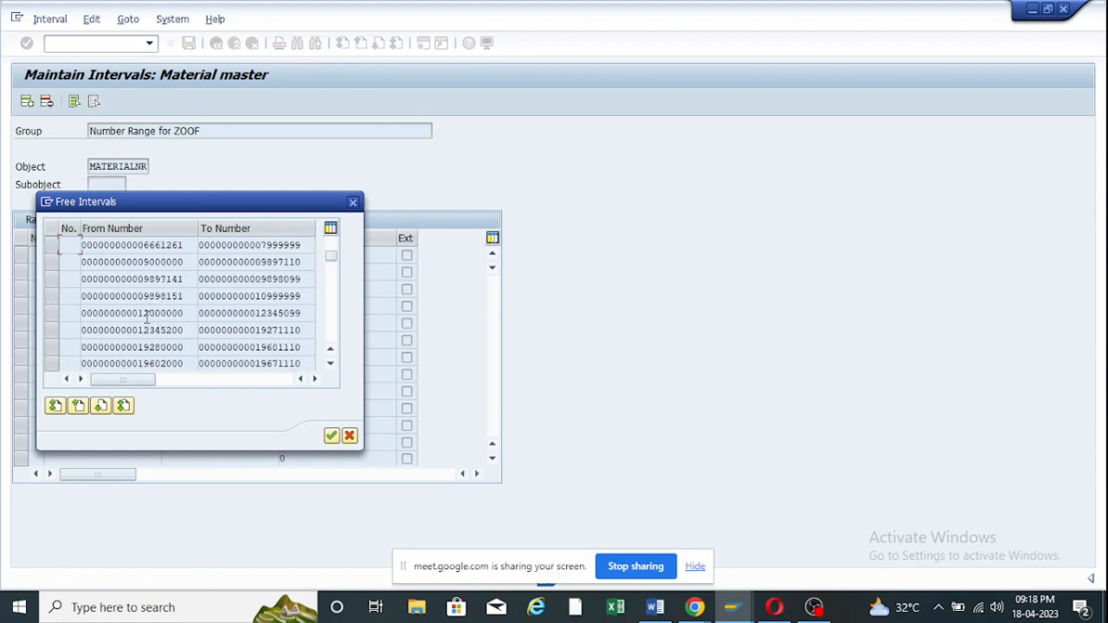
left_click(53, 313)
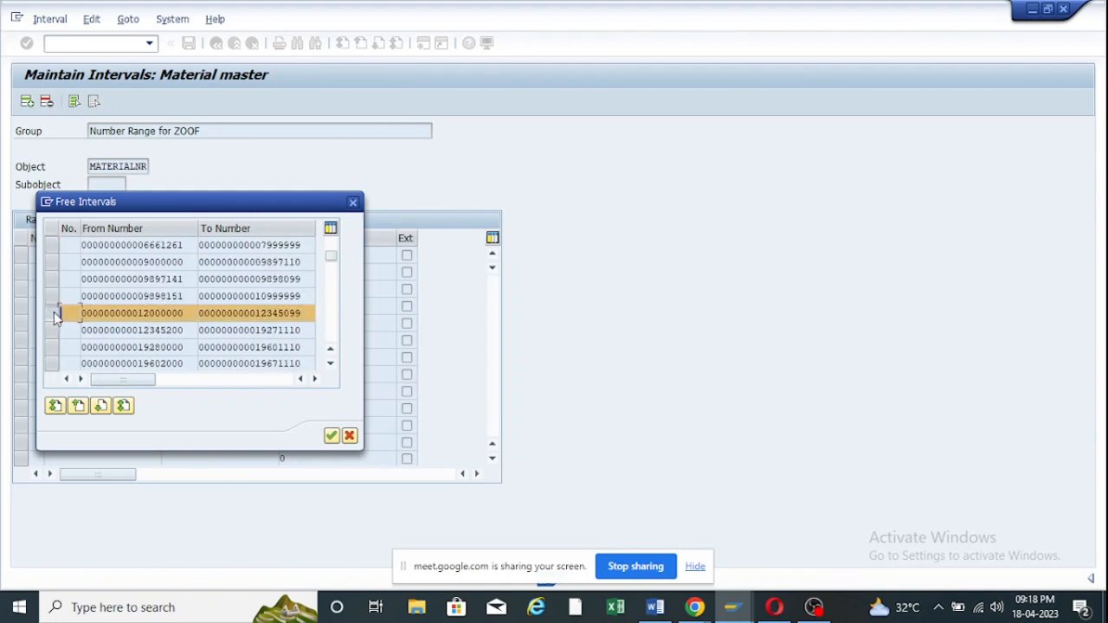
double_click(116, 313)
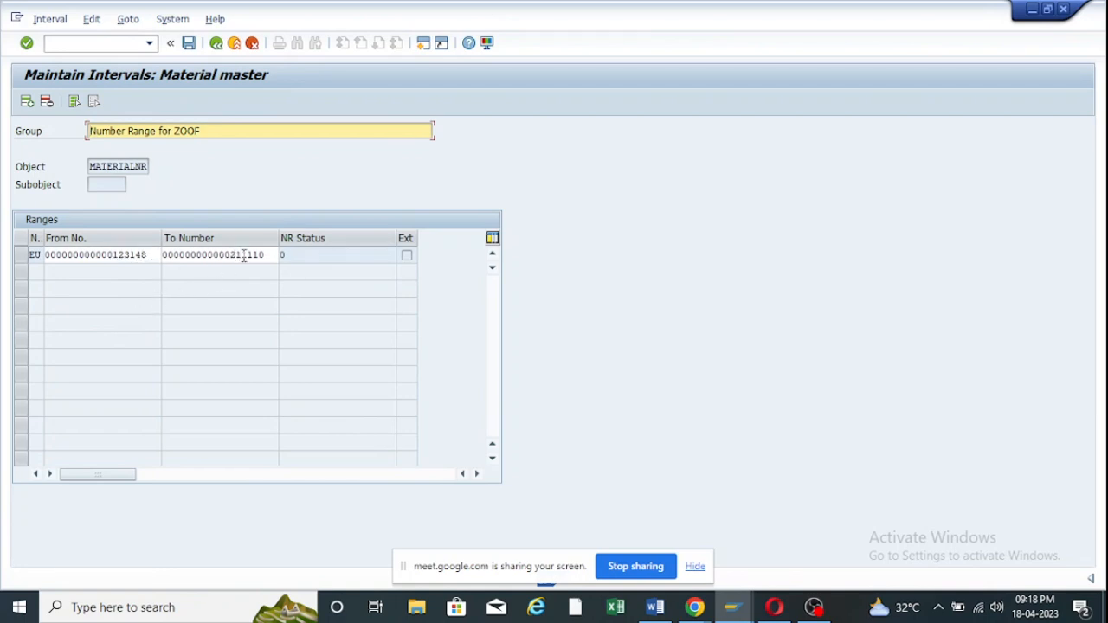
Attempt a save, then remove the EU interval row so the Ranges table is empty.
left_click(188, 43)
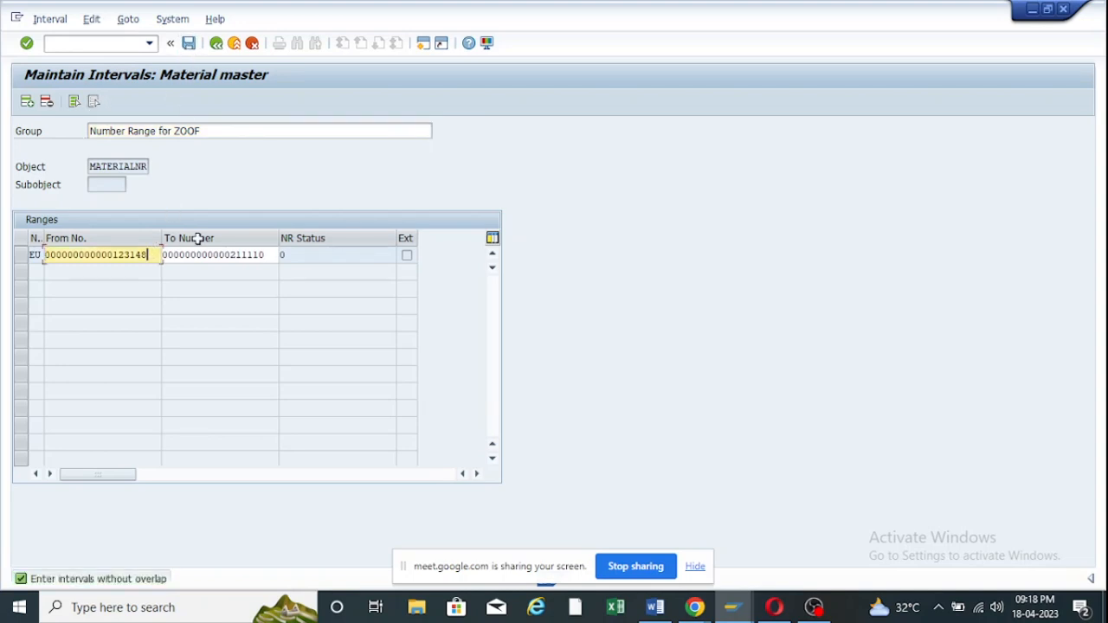
key("BackSpace")
key("BackSpace")
key("BackSpace")
key("BackSpace")
key("BackSpace")
key("BackSpace")
key("BackSpace")
key("BackSpace")
key("BackSpace")
key("BackSpace")
key("BackSpace")
key("BackSpace")
key("BackSpace")
key("BackSpace")
key("BackSpace")
key("BackSpace")
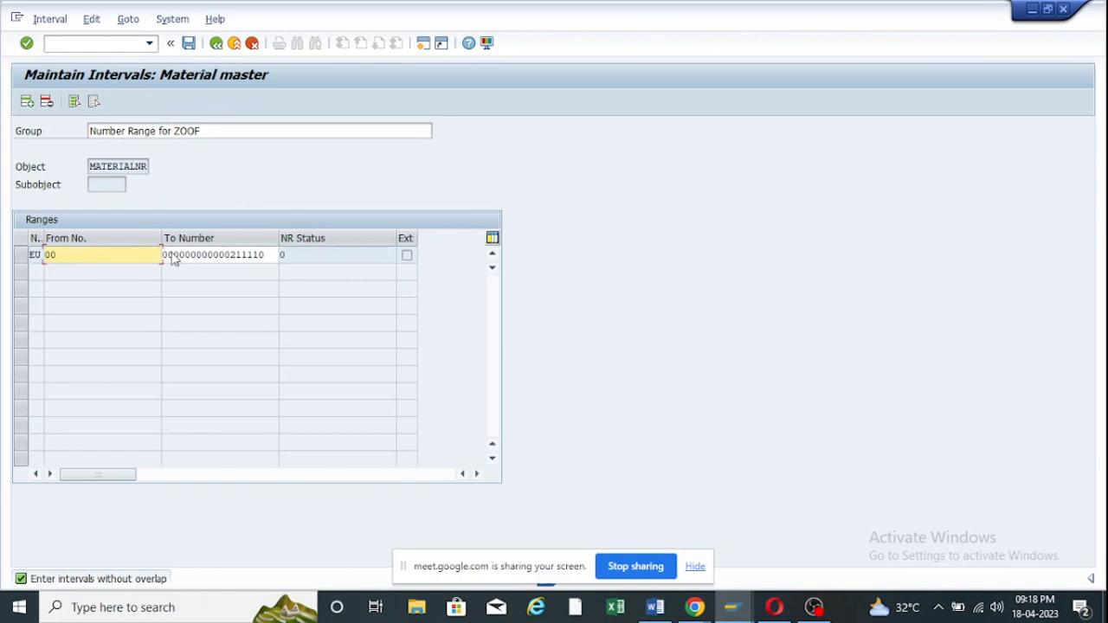
left_click(23, 254)
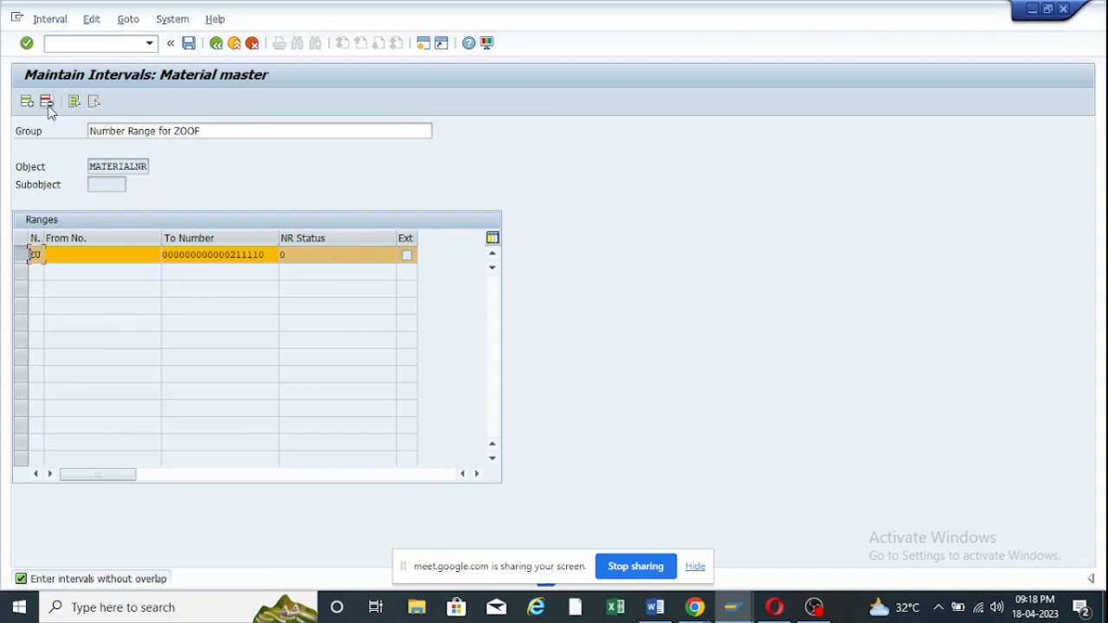
left_click(48, 104)
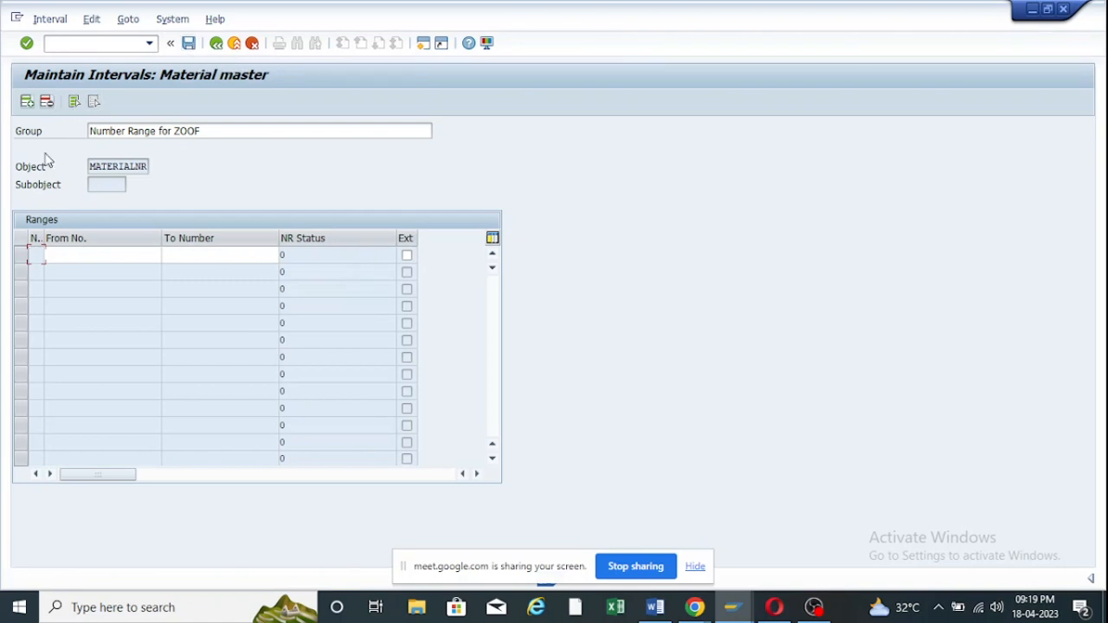
left_click(120, 253)
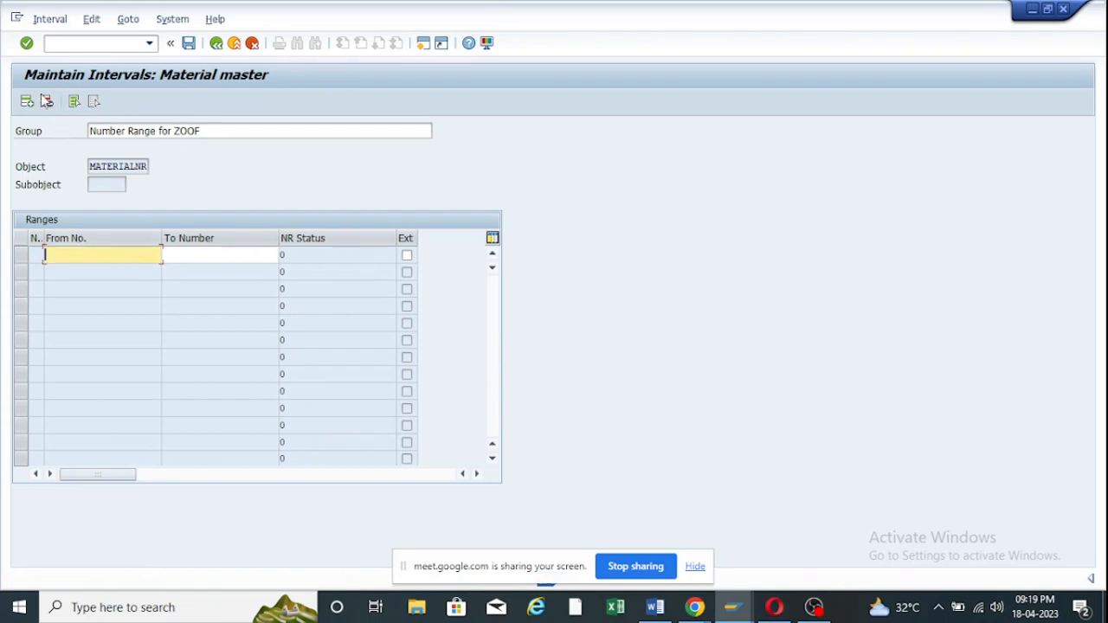
left_click(59, 21)
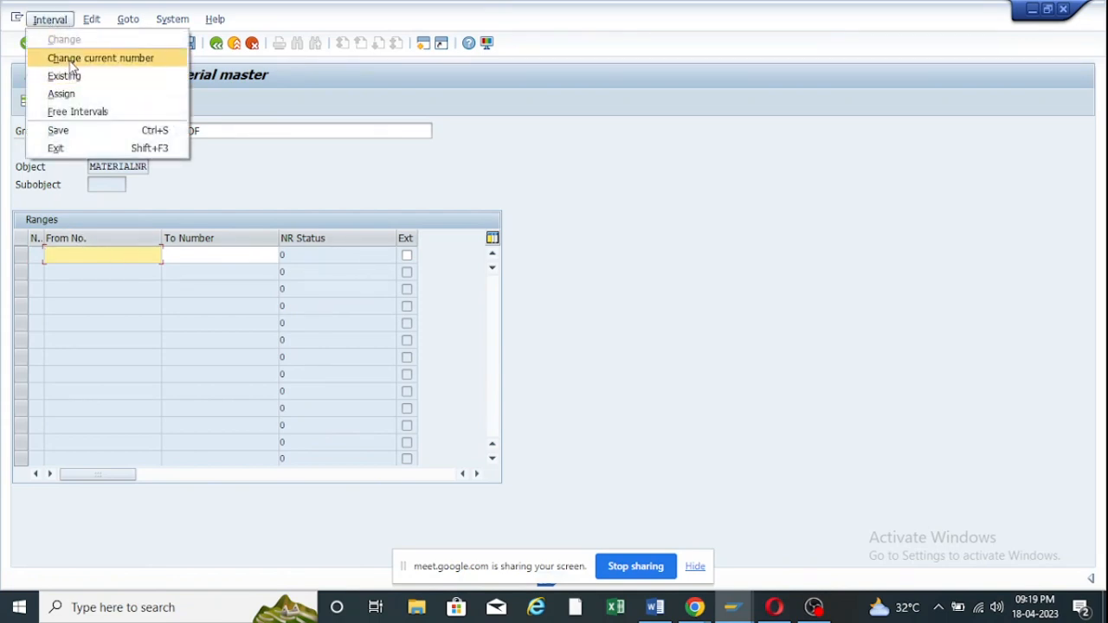
left_click(75, 112)
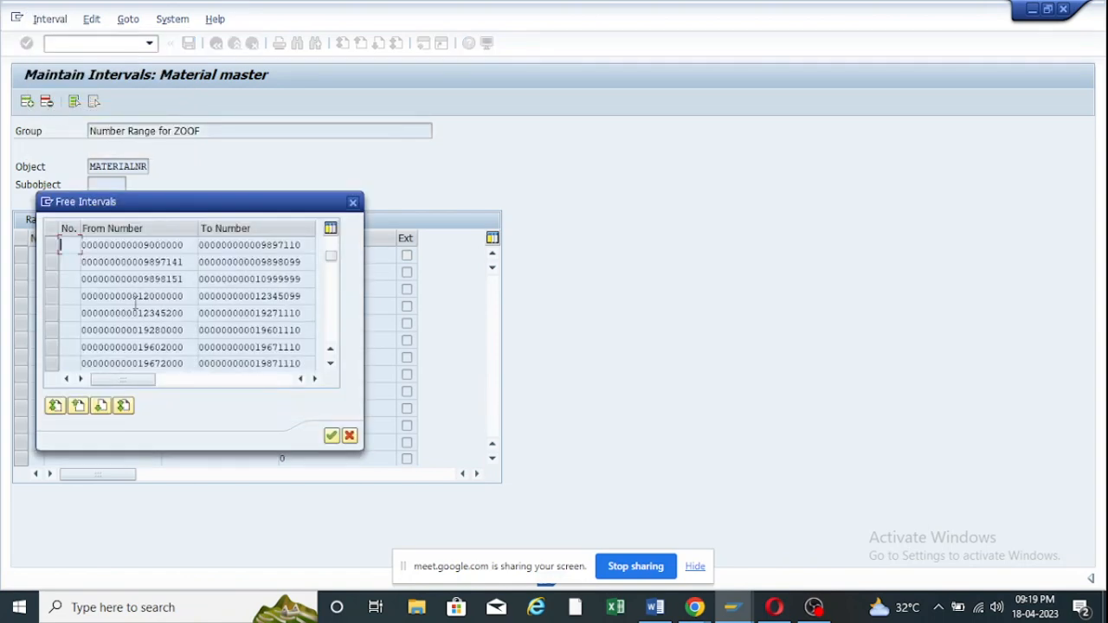
left_click(52, 296)
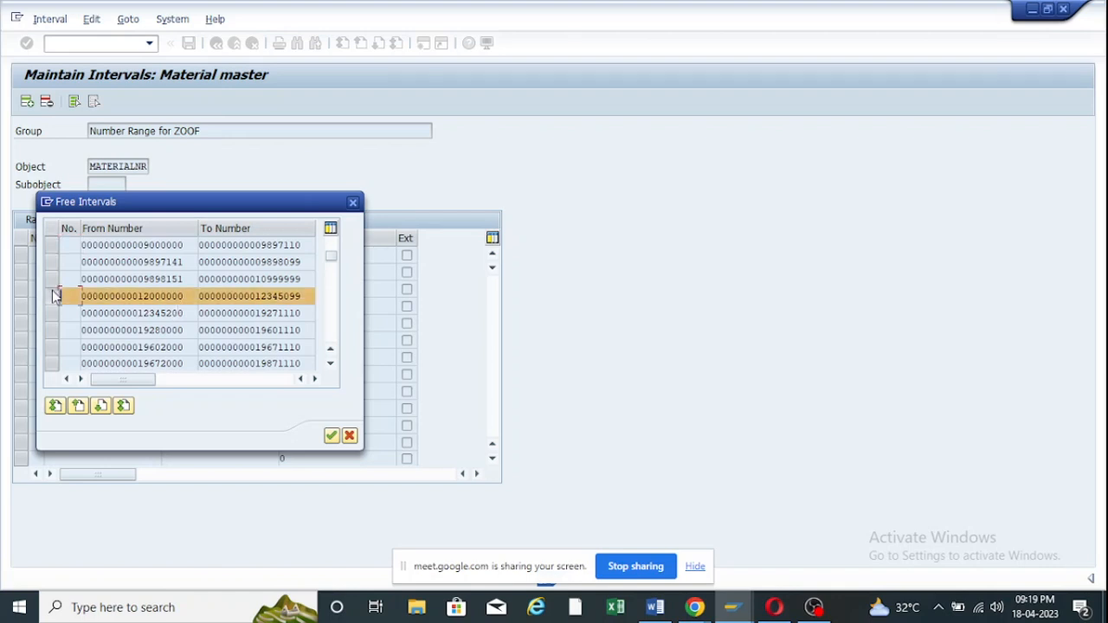
double_click(143, 300)
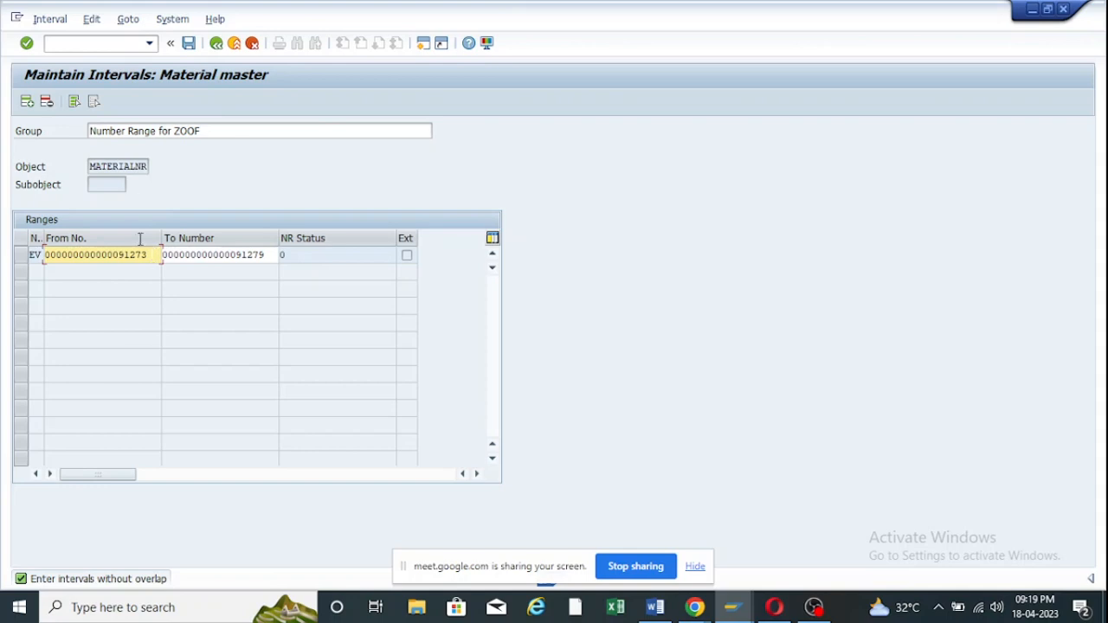
Leave the group without saving and return to the Material master range overview.
left_click(216, 44)
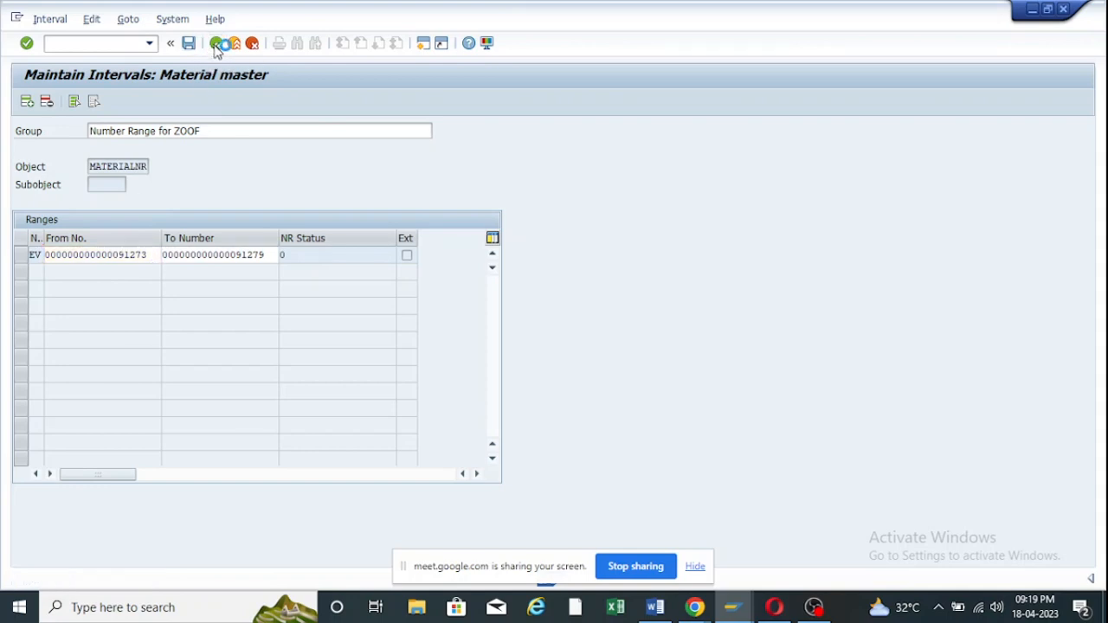
left_click(314, 317)
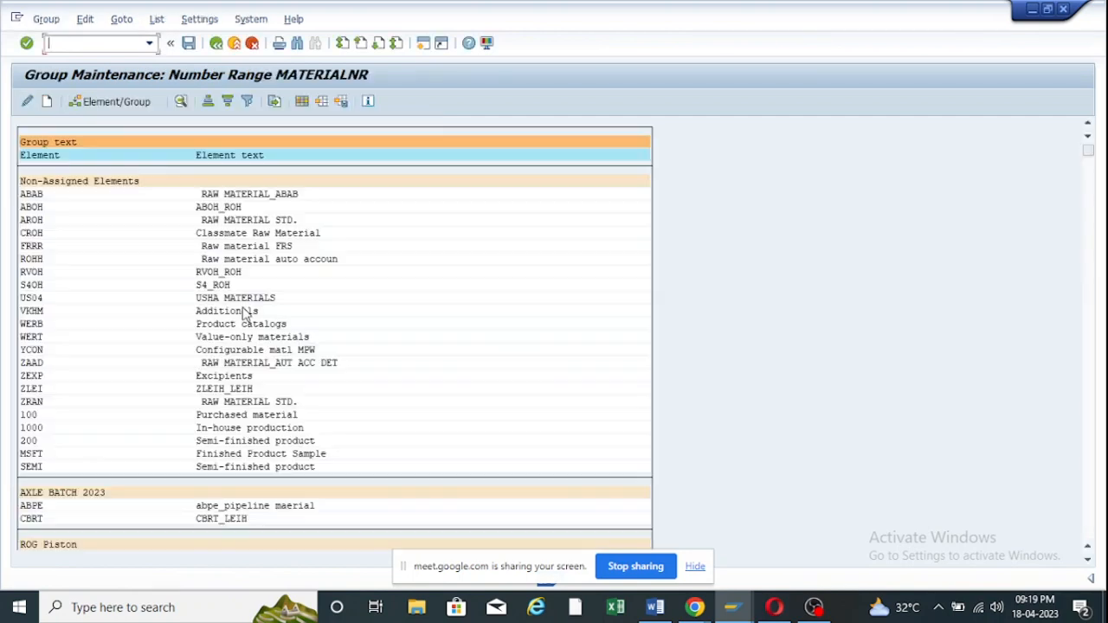
left_click(224, 43)
Display the MATERIALNR intervals and inspect the From/To values of rows 09, 10, 71 and 72.
left_click(77, 168)
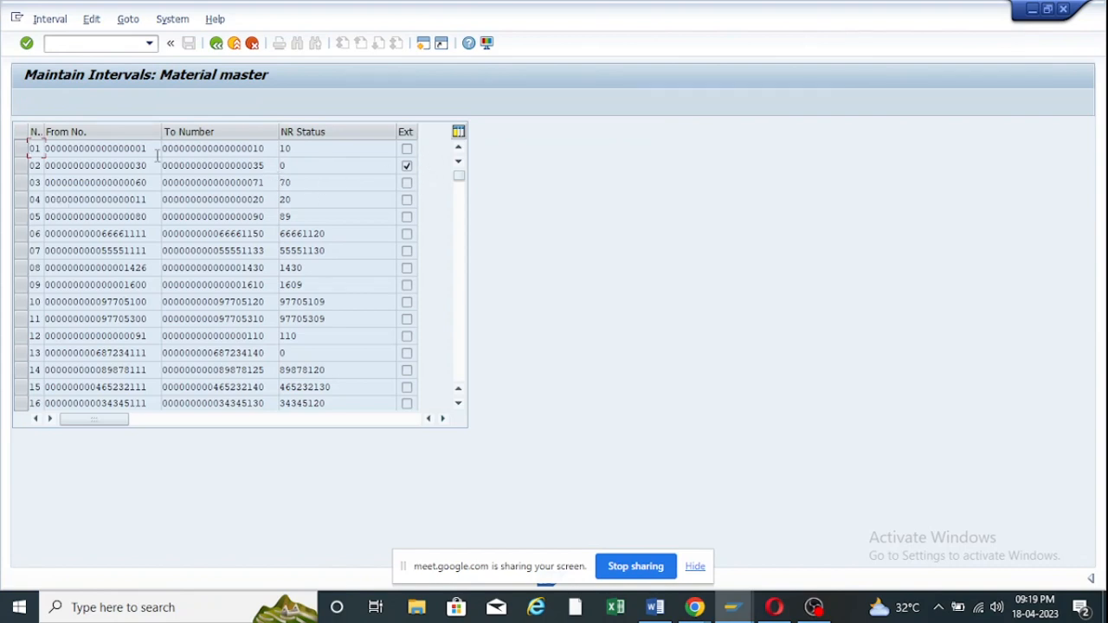
scroll(169, 186, "down", 4)
scroll(173, 247, "up", 2)
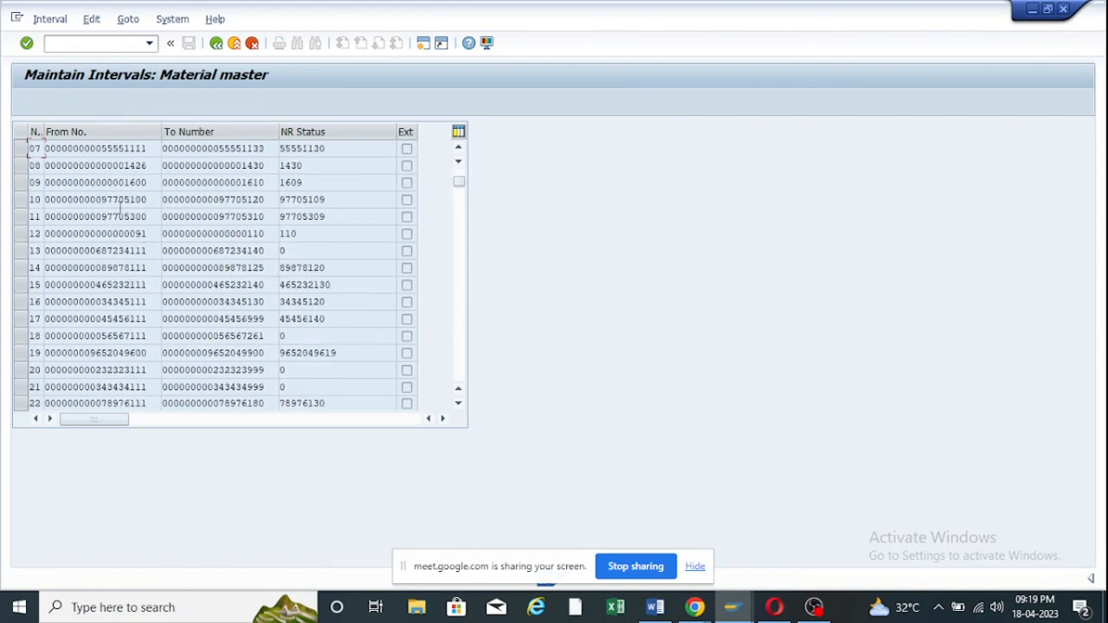
left_click(119, 198)
left_click_drag(143, 182, 101, 183)
left_click(207, 182)
scroll(181, 270, "down", 8)
scroll(181, 271, "down", 6)
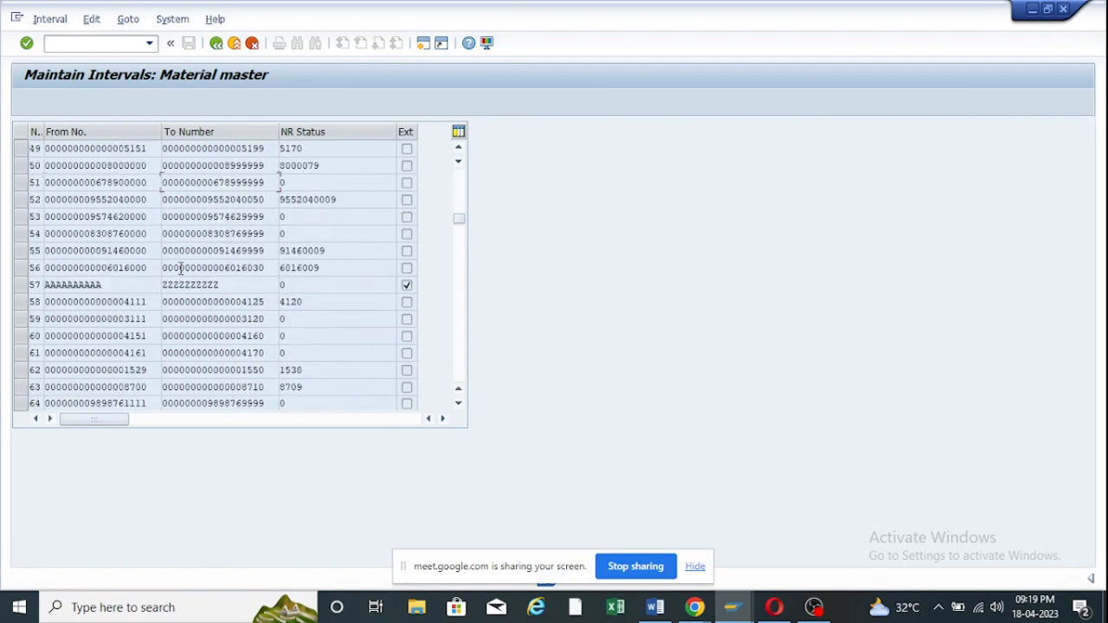
scroll(181, 270, "down", 4)
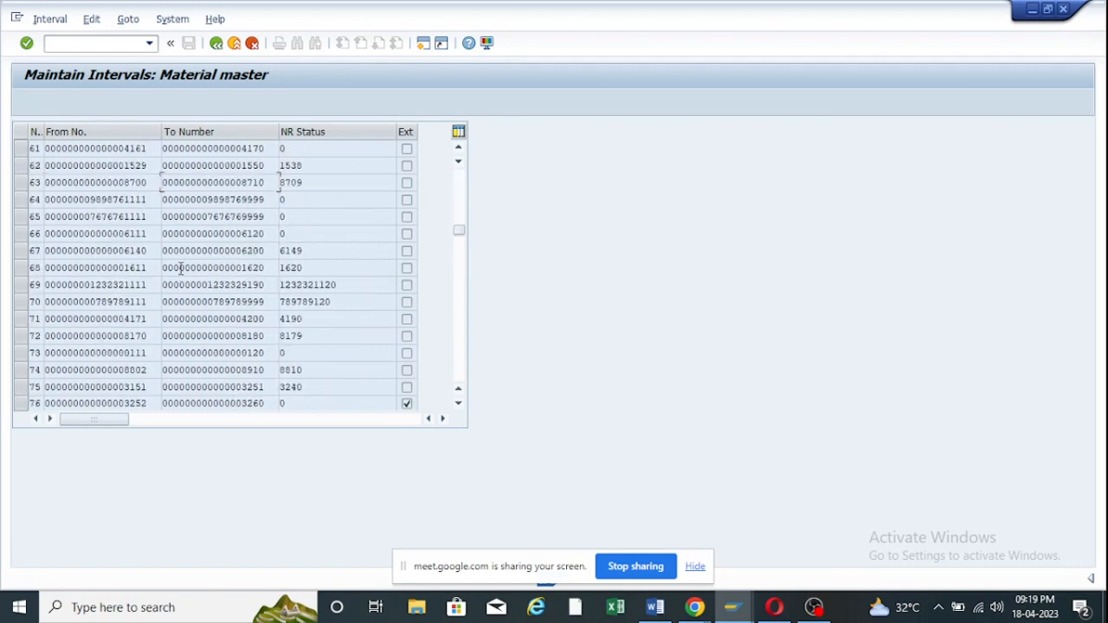
scroll(181, 270, "down", 1)
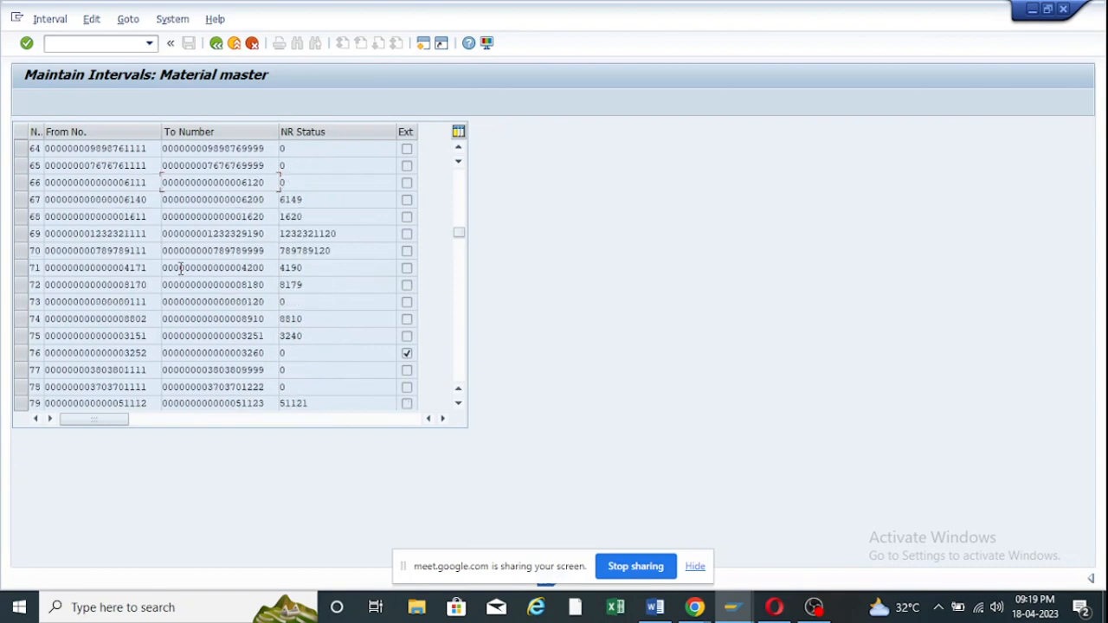
left_click_drag(156, 269, 109, 269)
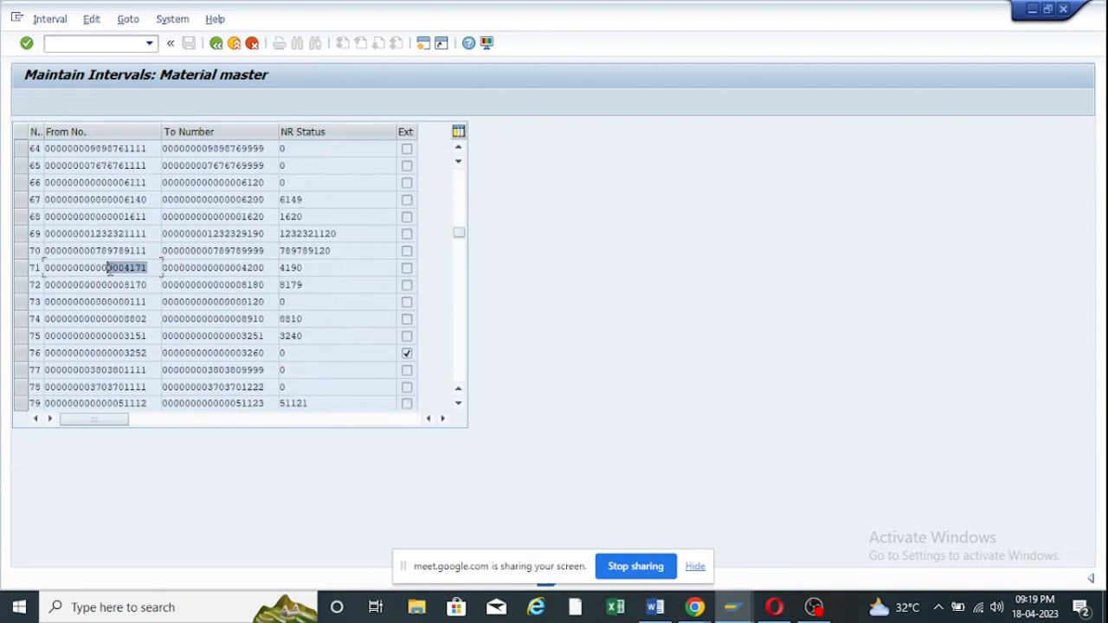
left_click(192, 271)
double_click(152, 287)
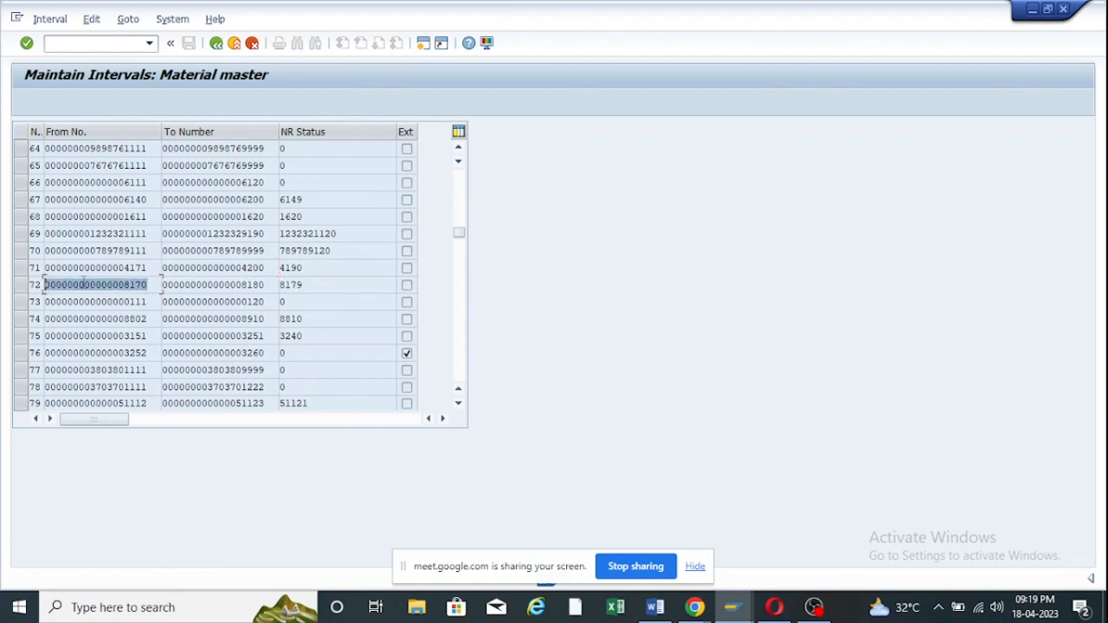
Scroll through the rest of the interval list, then return to the Material master overview.
scroll(112, 286, "down", 4)
scroll(114, 283, "down", 7)
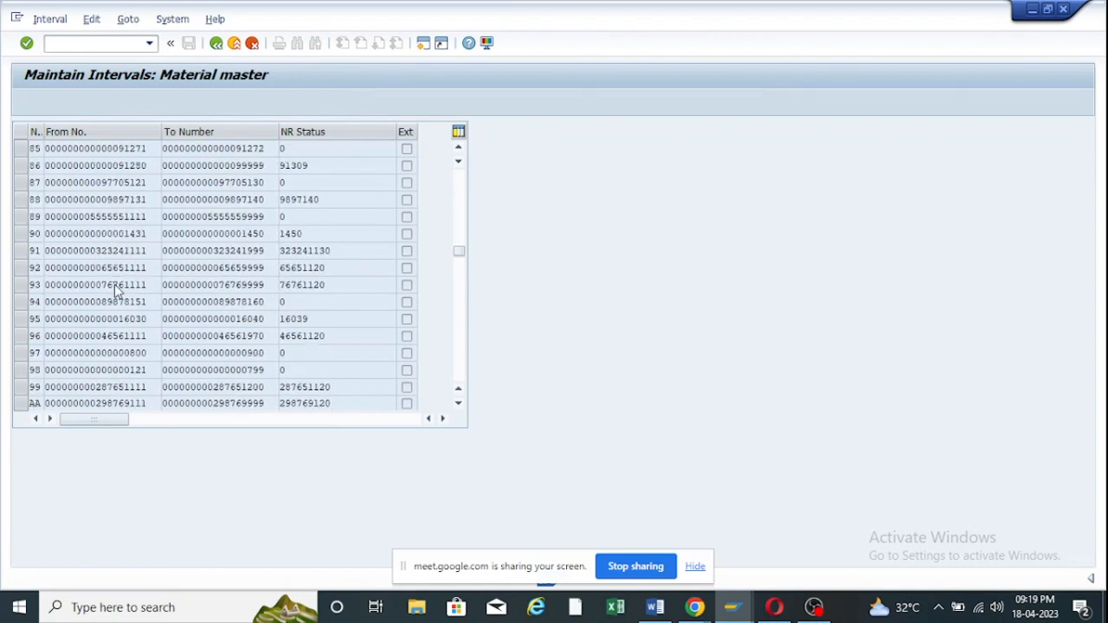
scroll(117, 287, "down", 1)
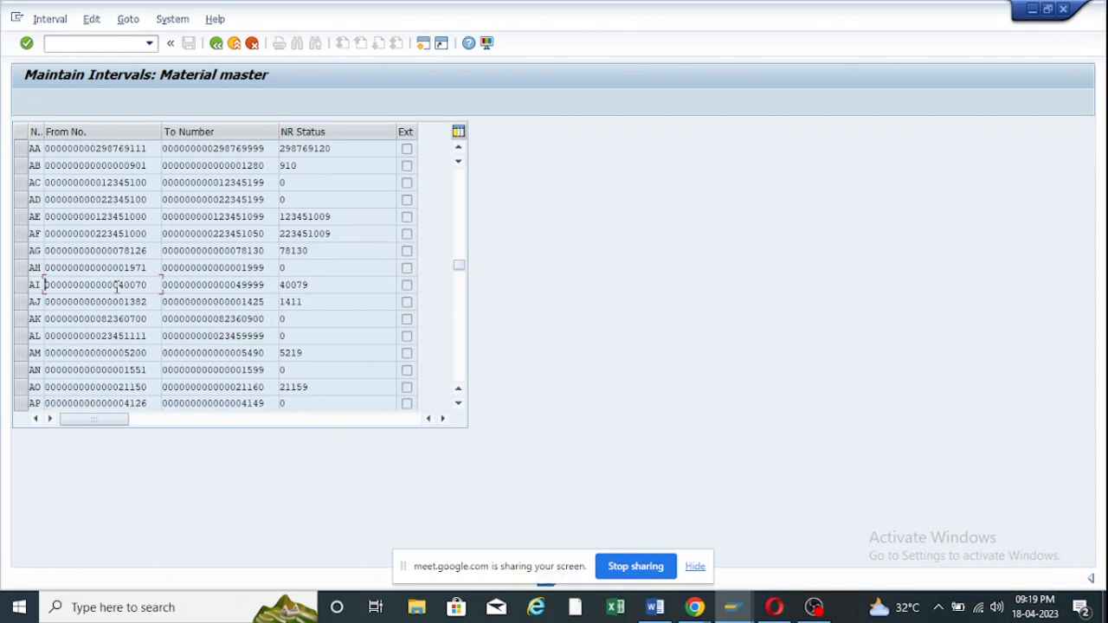
scroll(117, 287, "down", 2)
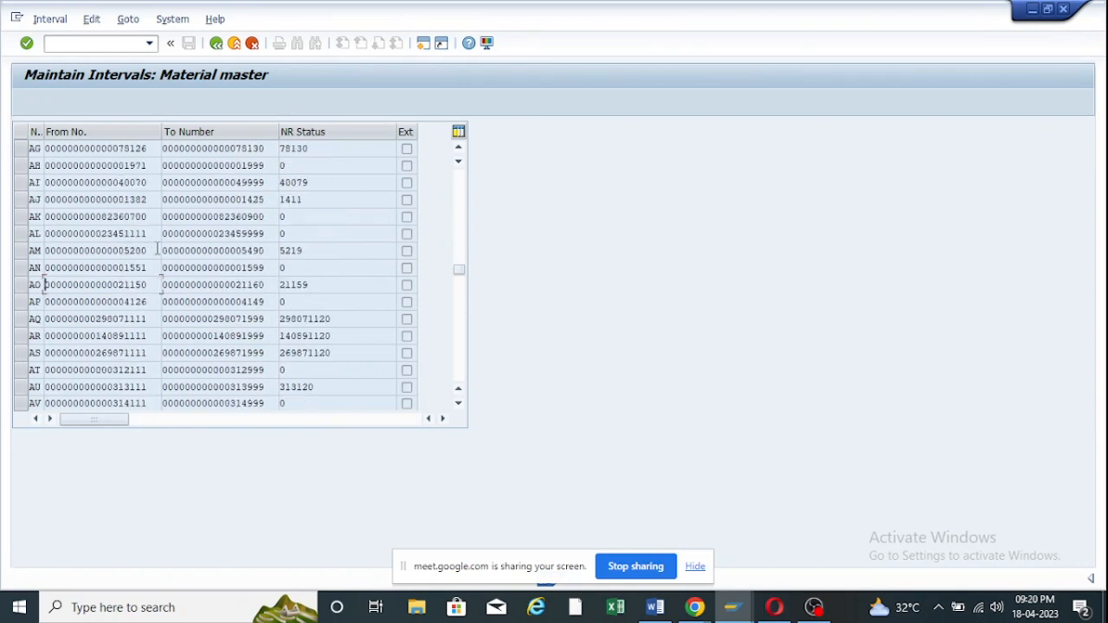
left_click_drag(158, 250, 79, 253)
scroll(121, 262, "down", 4)
scroll(122, 263, "down", 9)
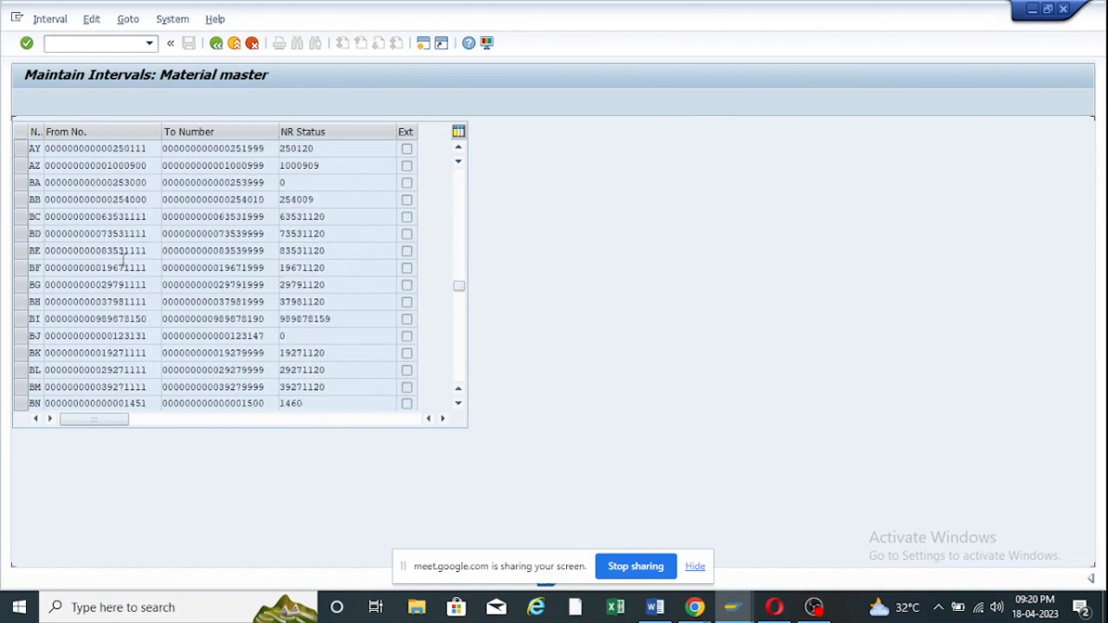
left_click_drag(459, 305, 470, 408)
scroll(121, 260, "up", 7)
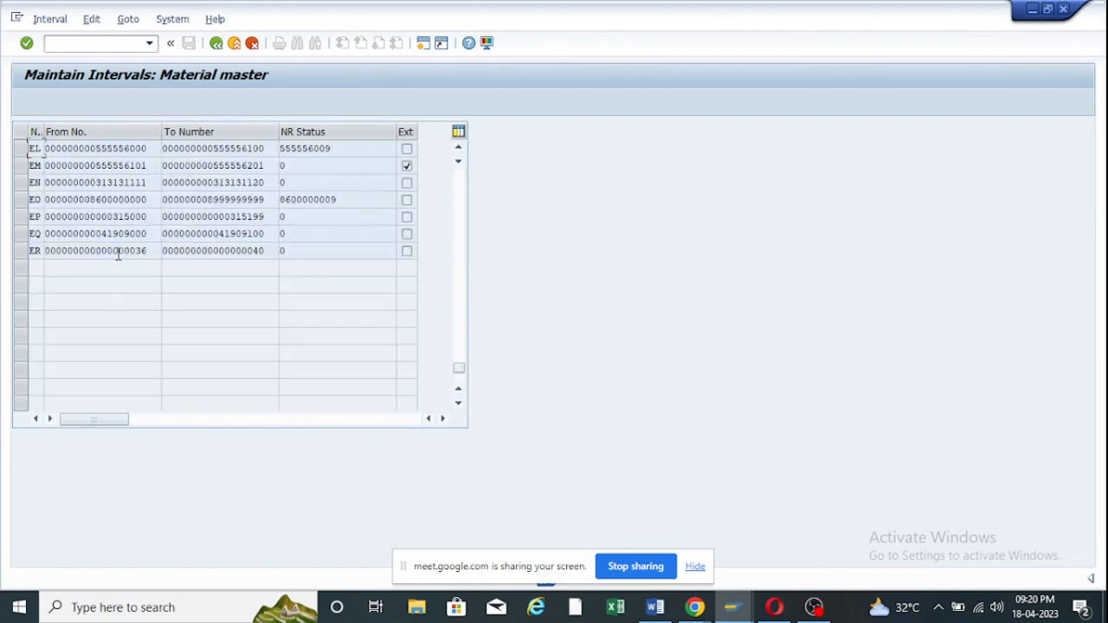
scroll(118, 252, "up", 7)
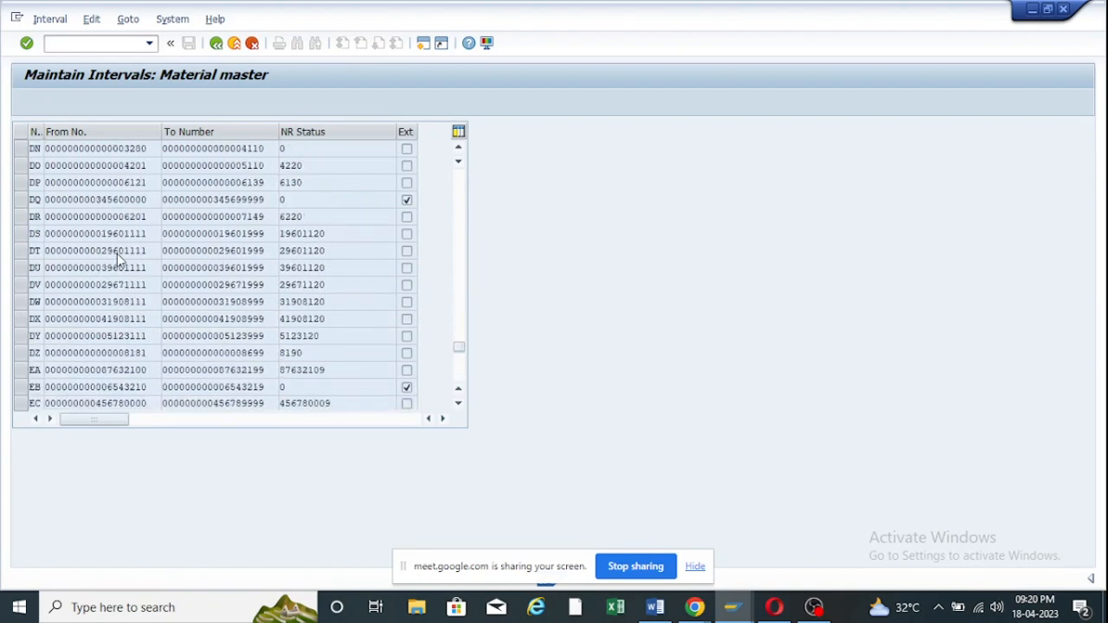
scroll(115, 254, "up", 17)
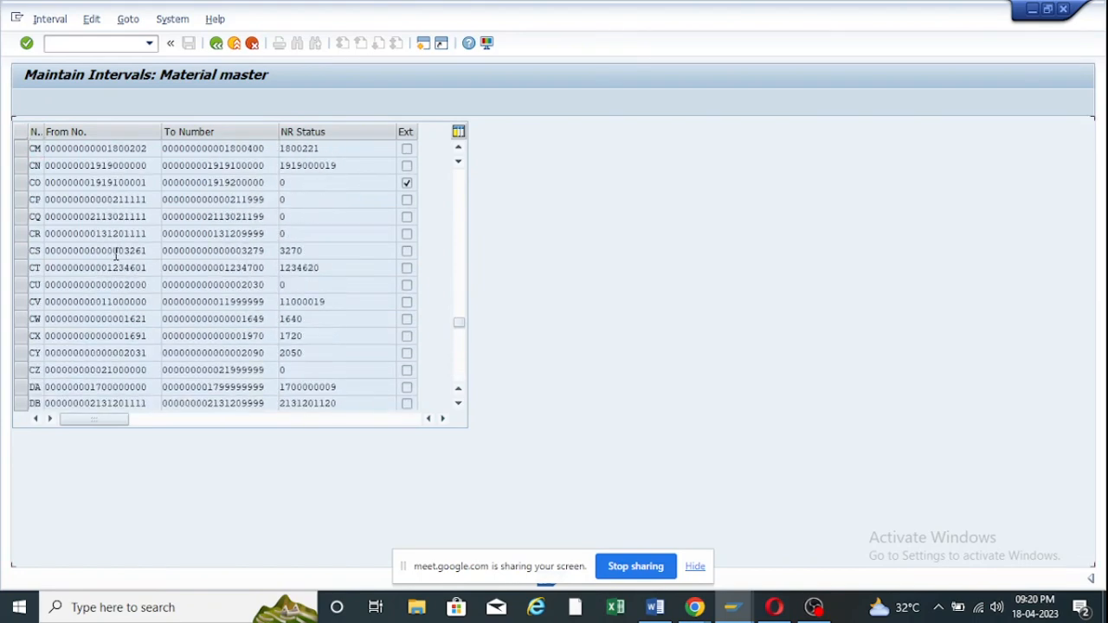
scroll(113, 257, "up", 18)
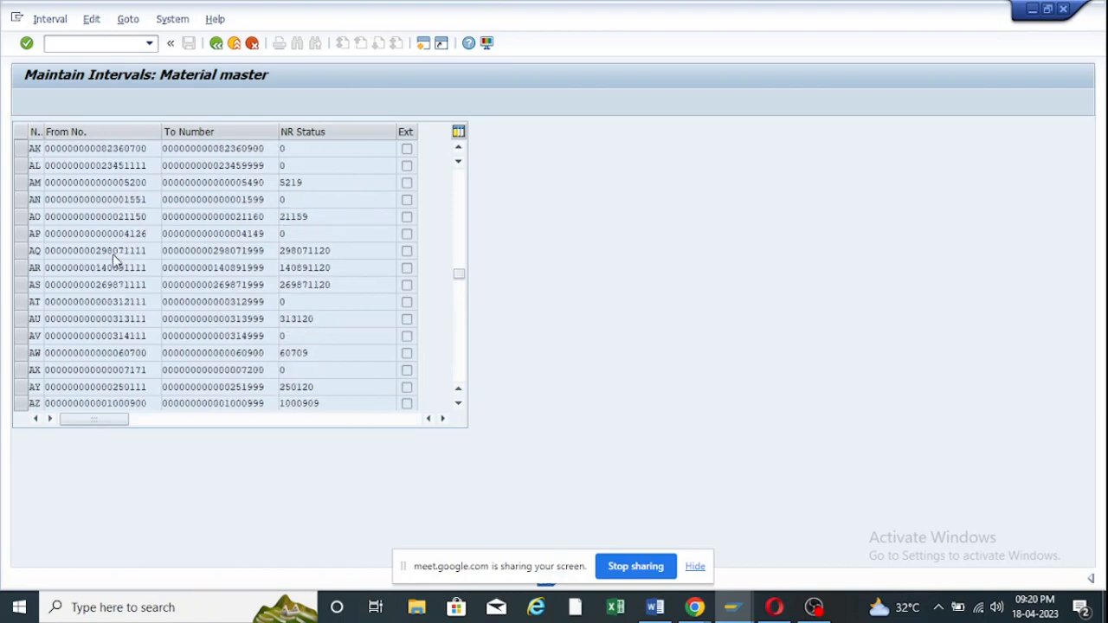
scroll(113, 260, "up", 11)
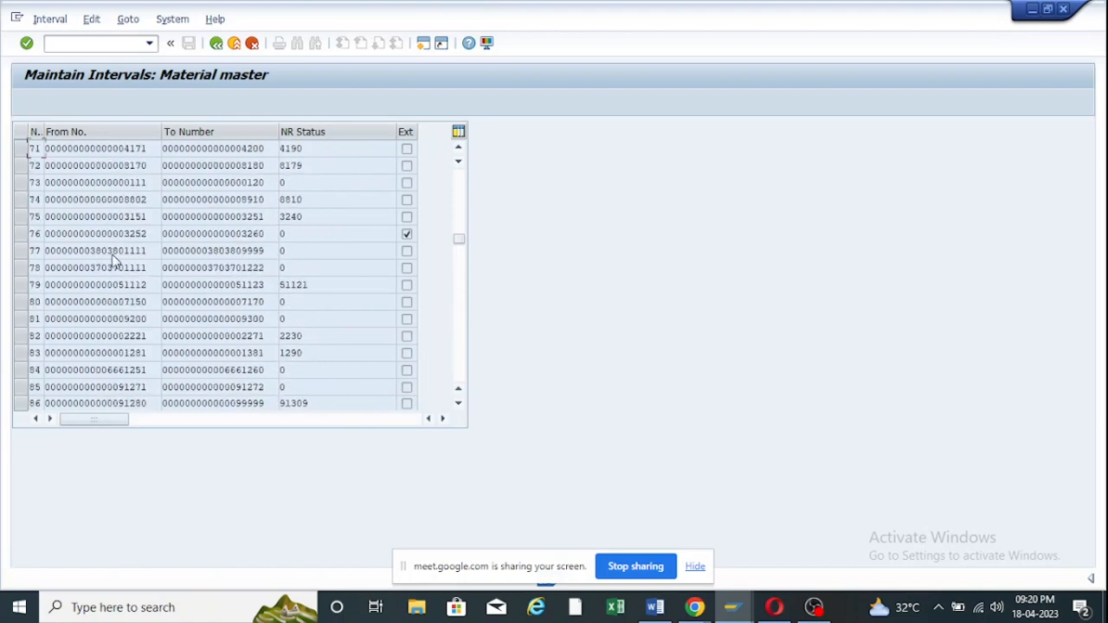
scroll(113, 263, "up", 11)
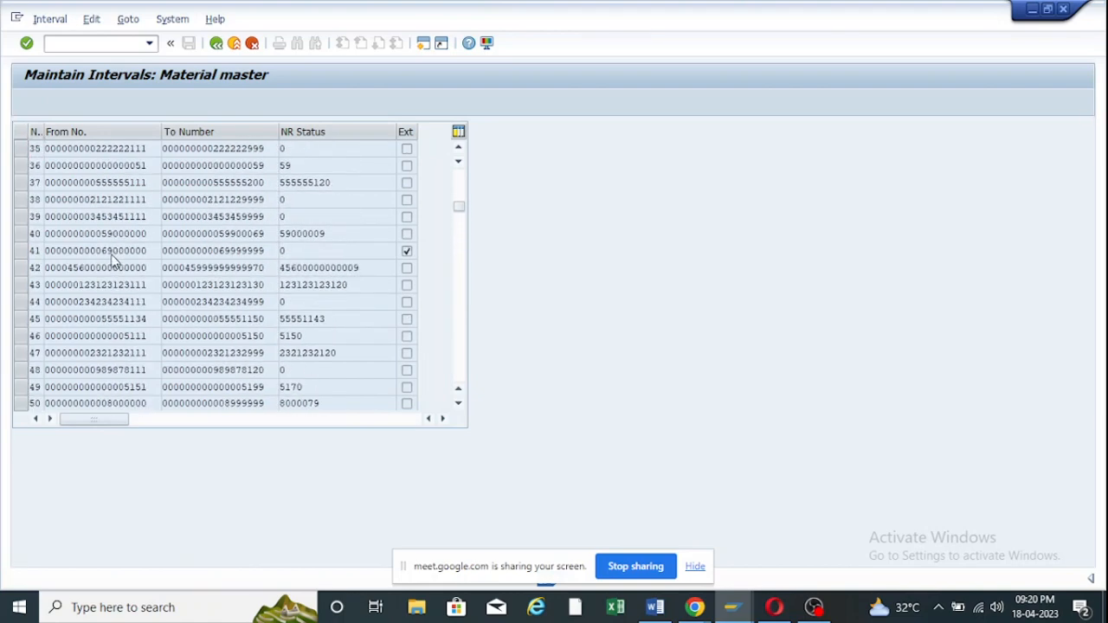
scroll(113, 260, "up", 2)
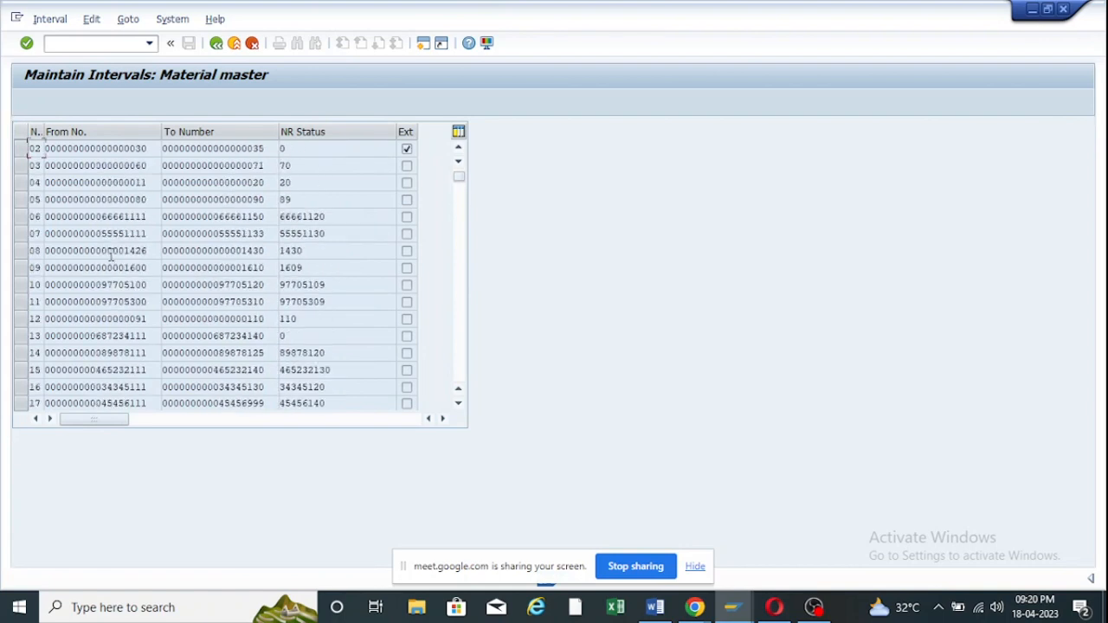
scroll(113, 260, "up", 1)
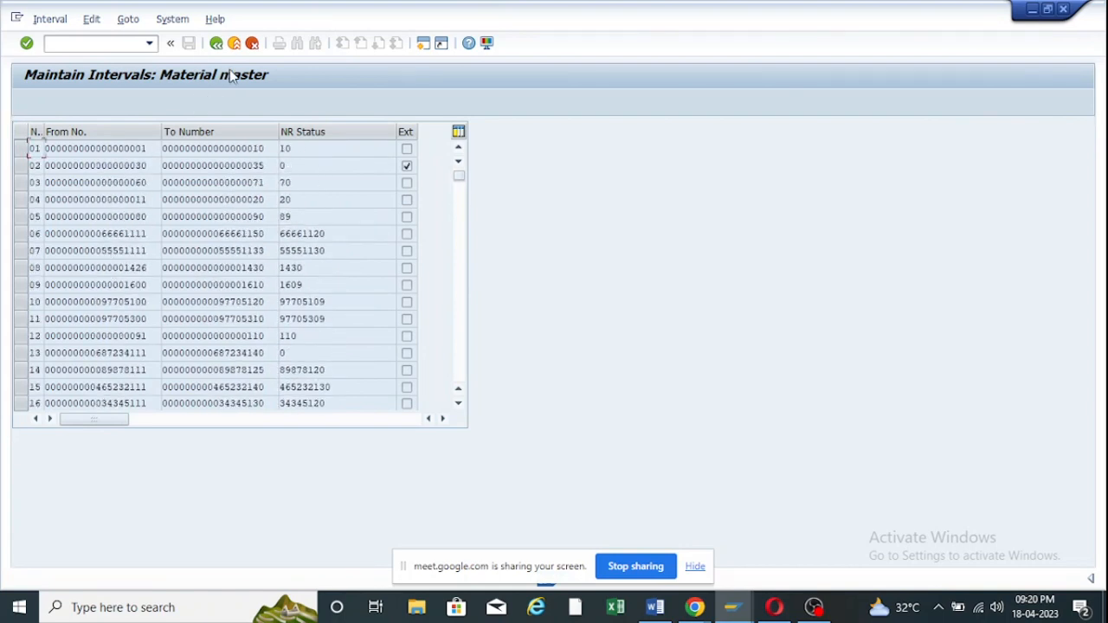
left_click(216, 42)
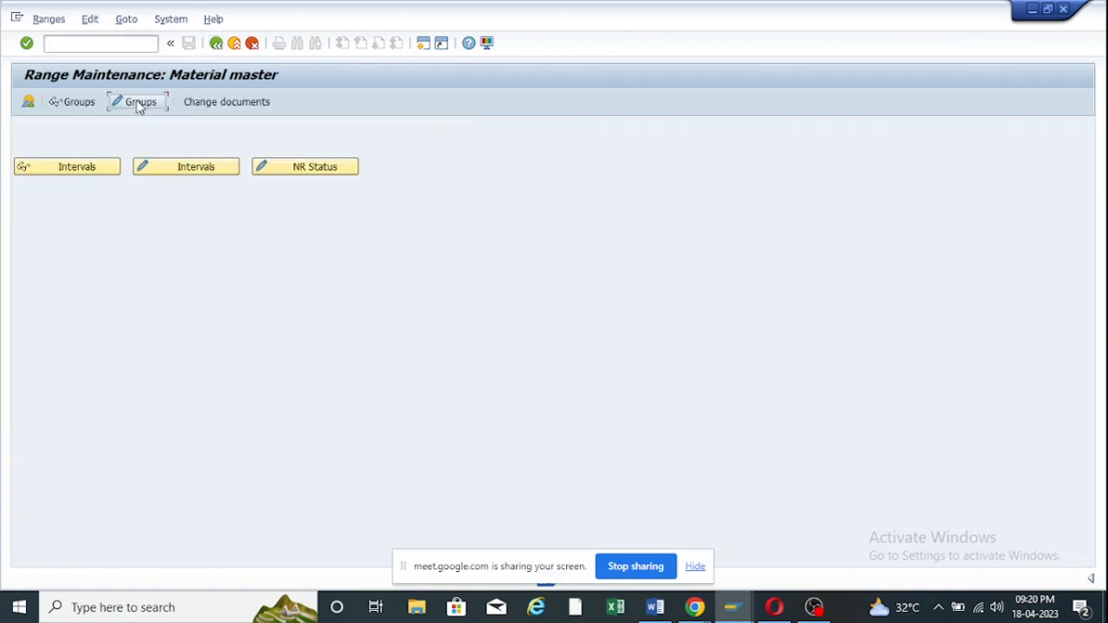
Create a new MATERIALNR group named 'Number Range for ZOOF'.
left_click(139, 105)
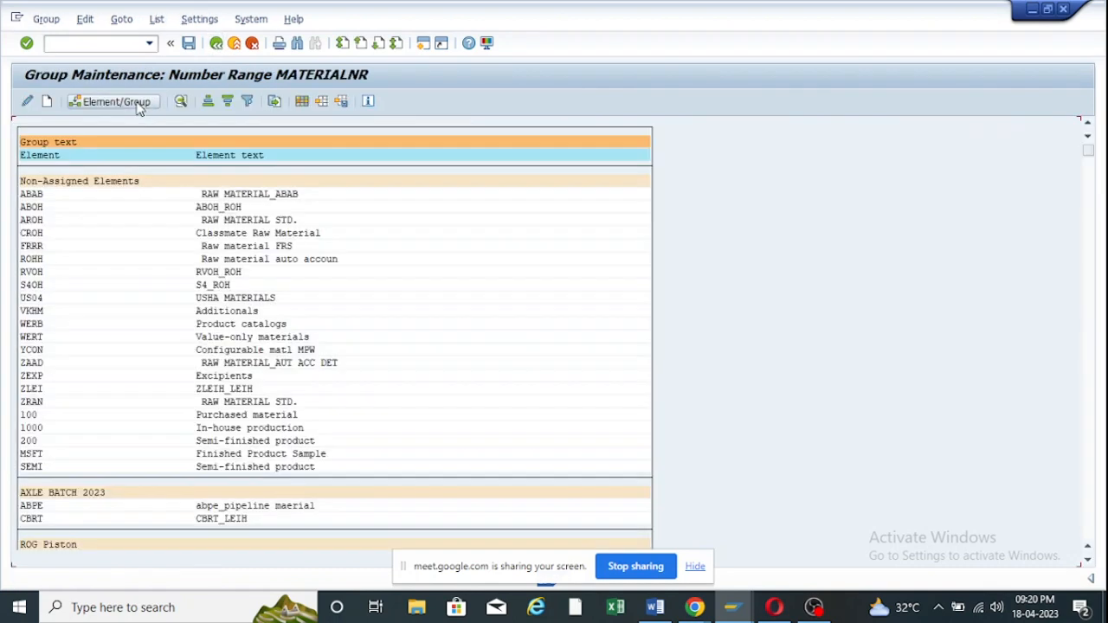
left_click(47, 101)
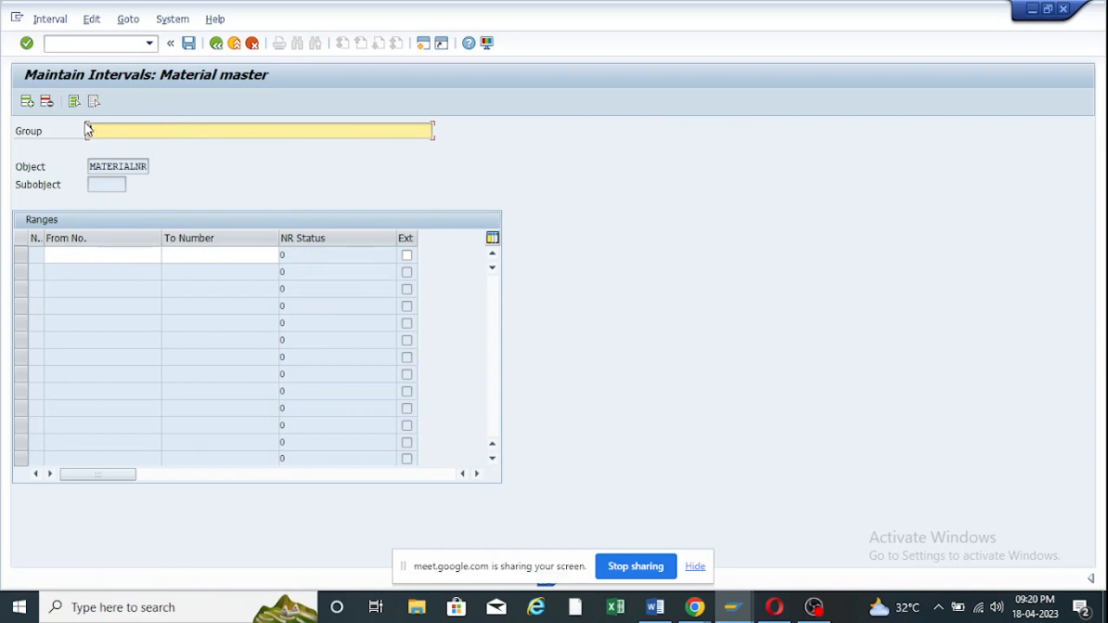
type("Number Range for ZOOF")
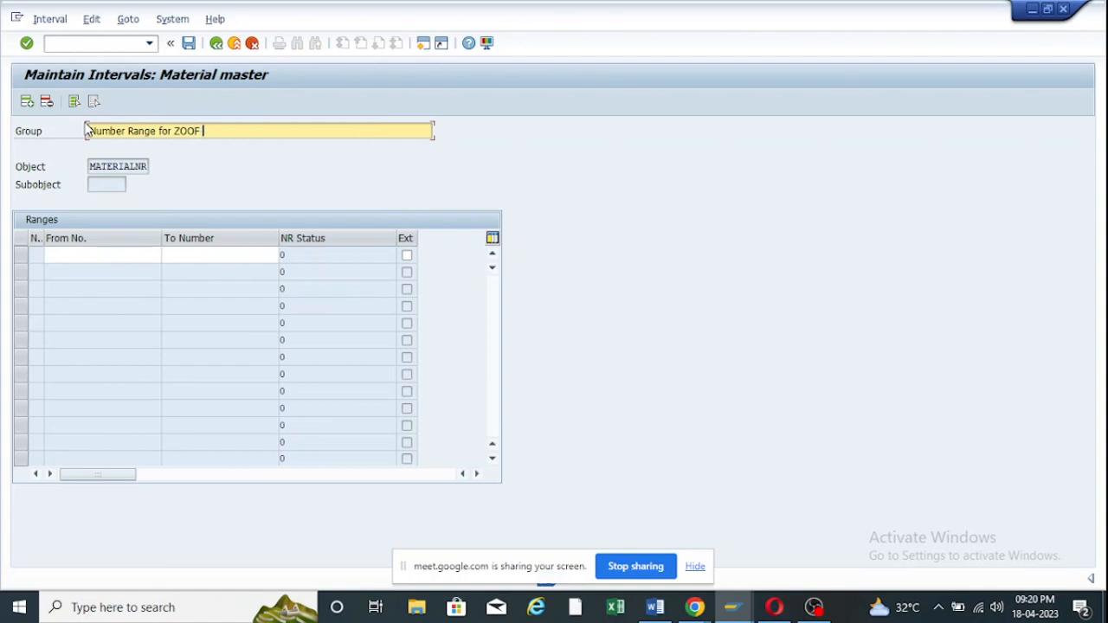
left_click(98, 253)
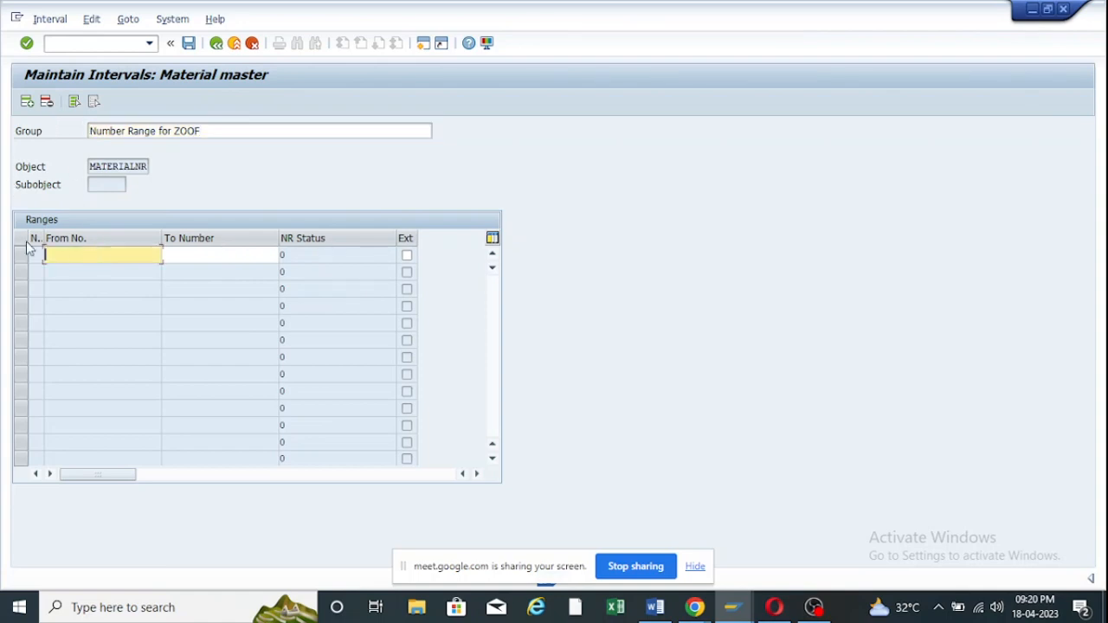
left_click(50, 19)
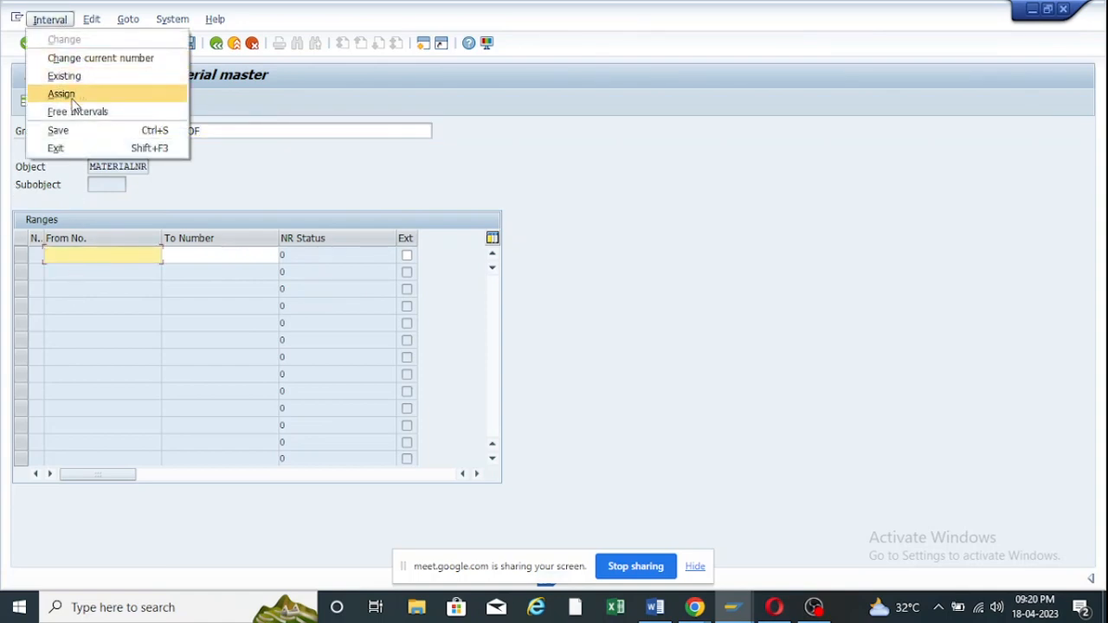
left_click(73, 117)
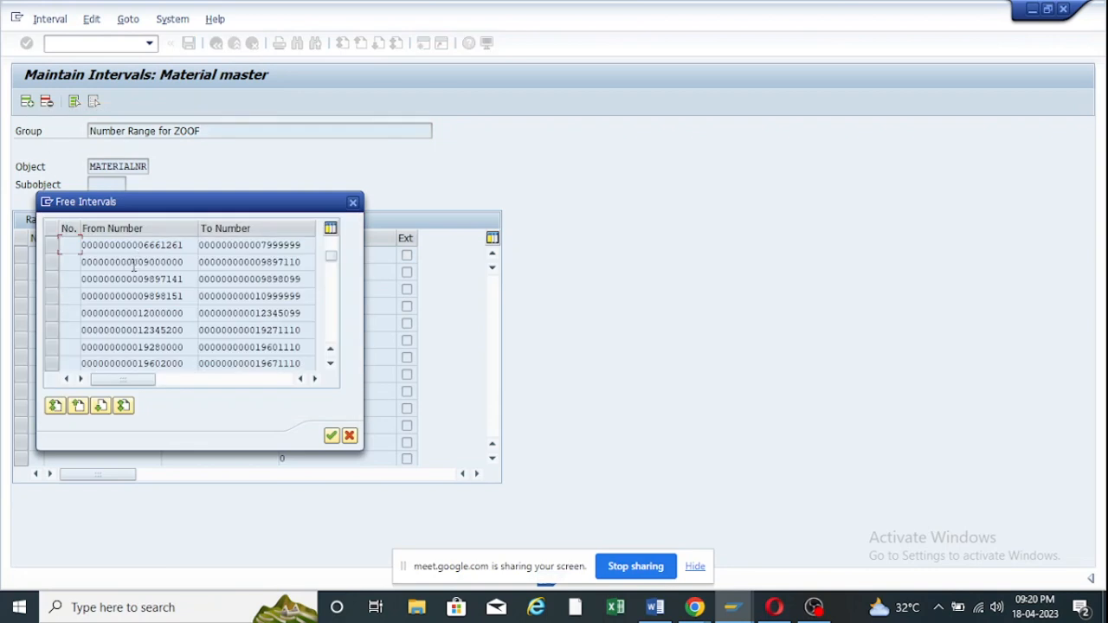
left_click(54, 262)
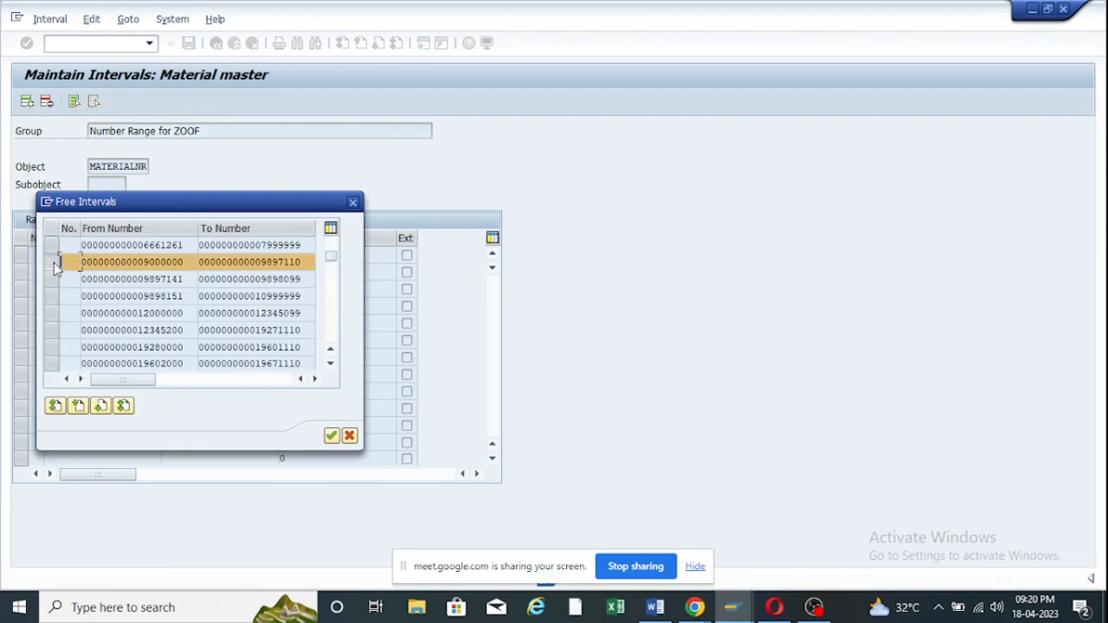
double_click(130, 262)
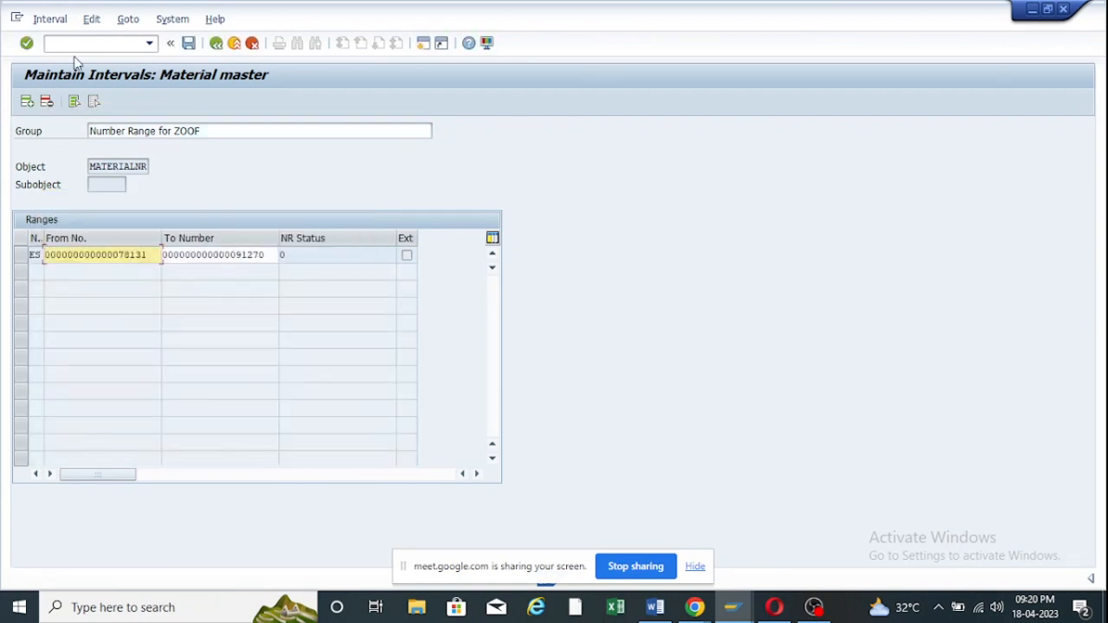
left_click(188, 43)
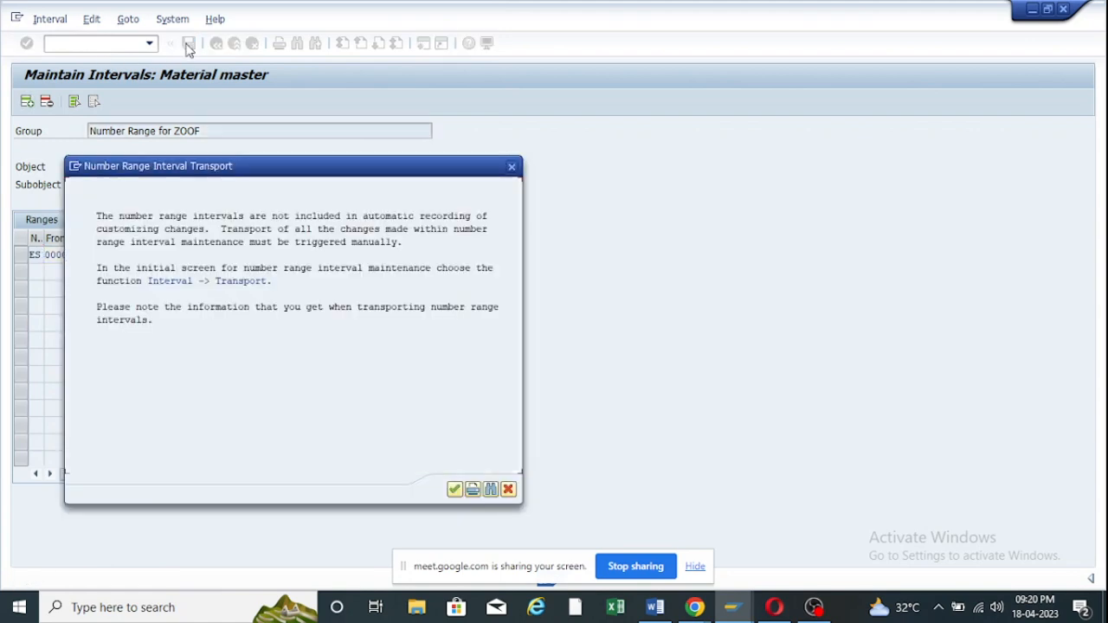
left_click(455, 490)
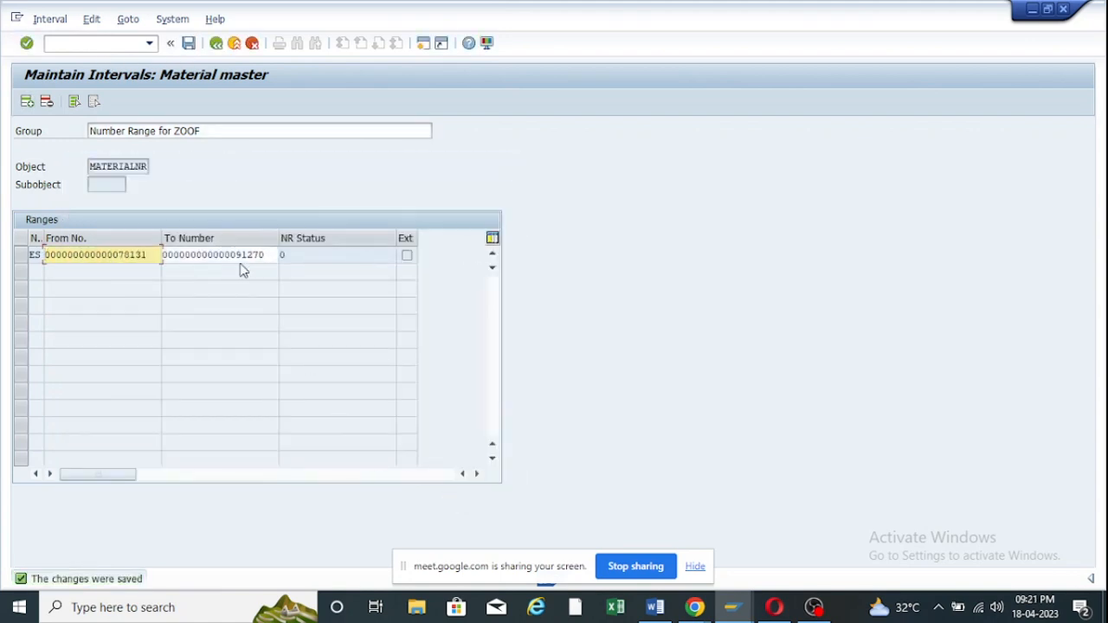
Re-save the ZOOF interval and return to the number range group list.
left_click_drag(119, 255, 148, 254)
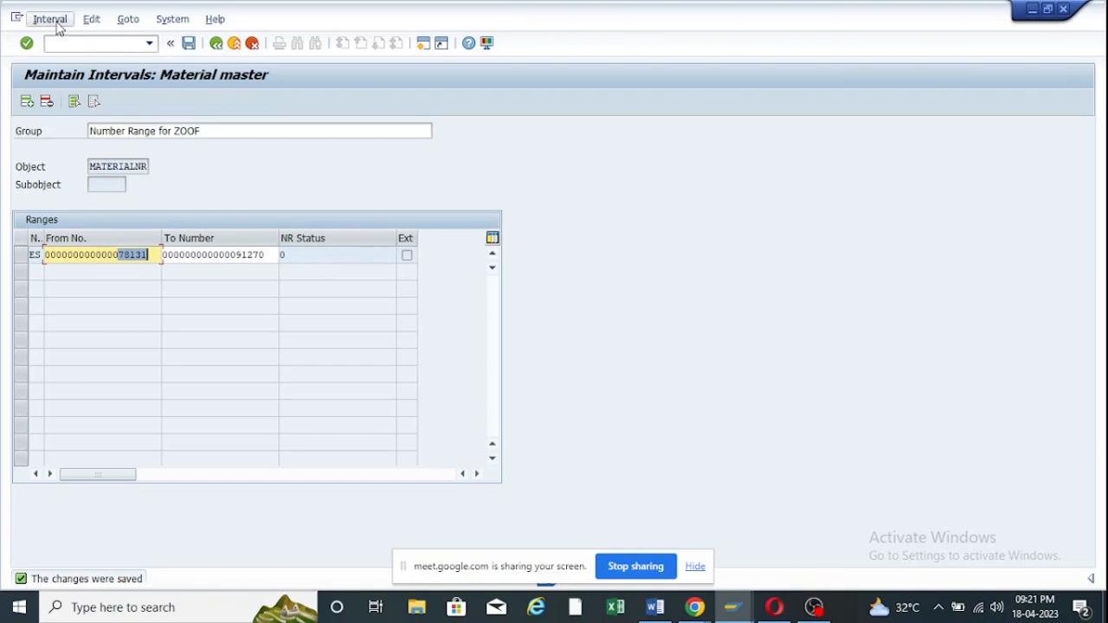
left_click(189, 44)
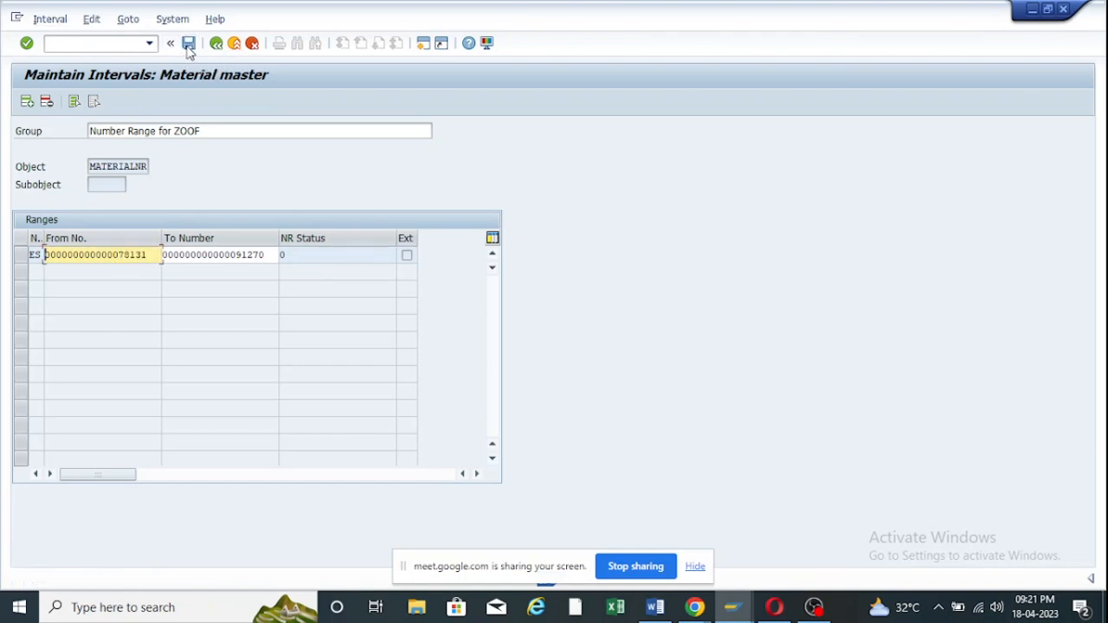
left_click(216, 44)
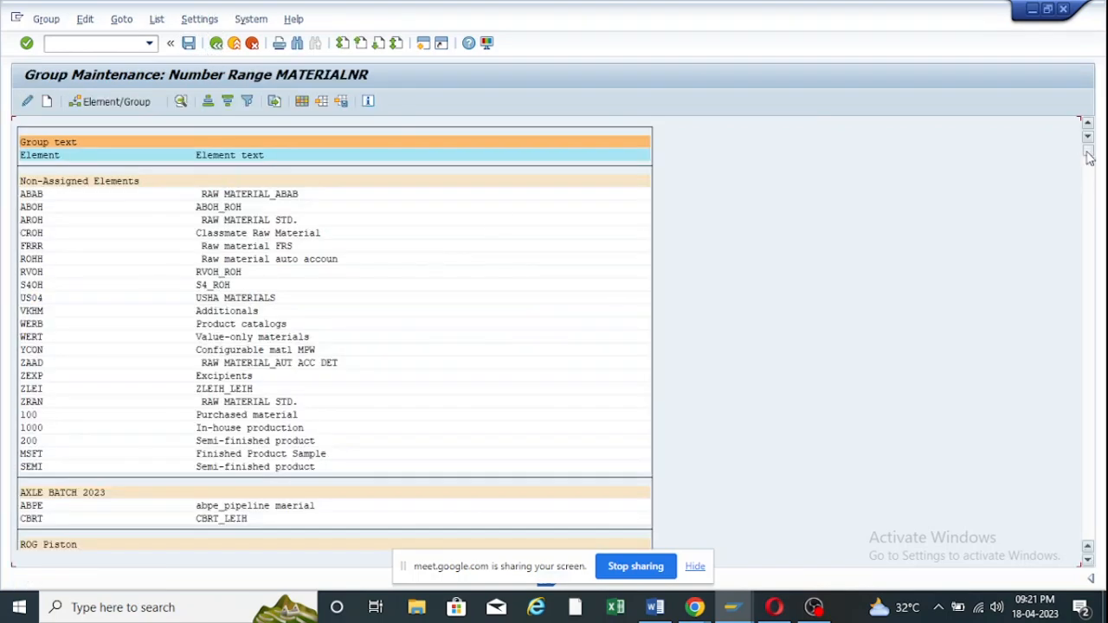
Reopen Number Range for ZOOF to verify its interval, then go back to the group list.
left_click_drag(1090, 157, 1089, 532)
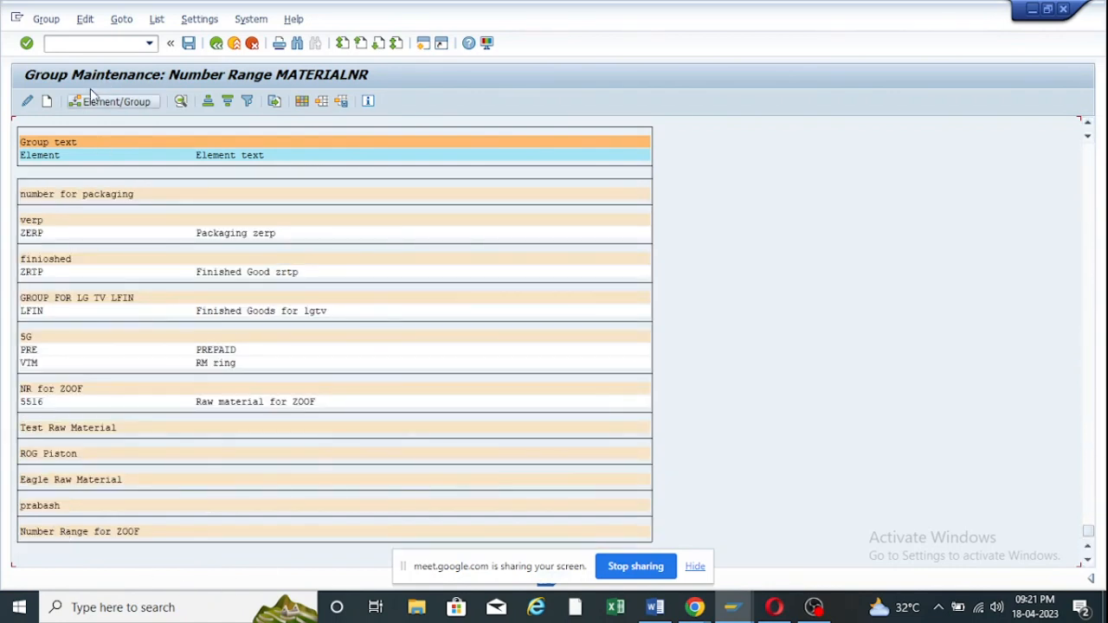
double_click(85, 533)
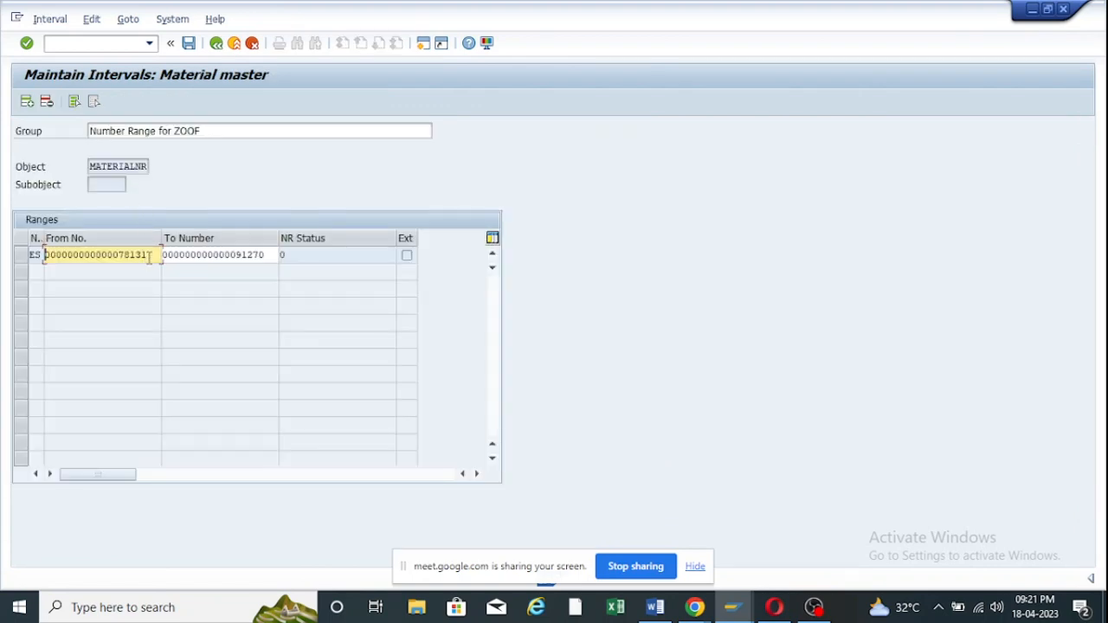
left_click_drag(149, 256, 118, 257)
left_click_drag(230, 130, 57, 131)
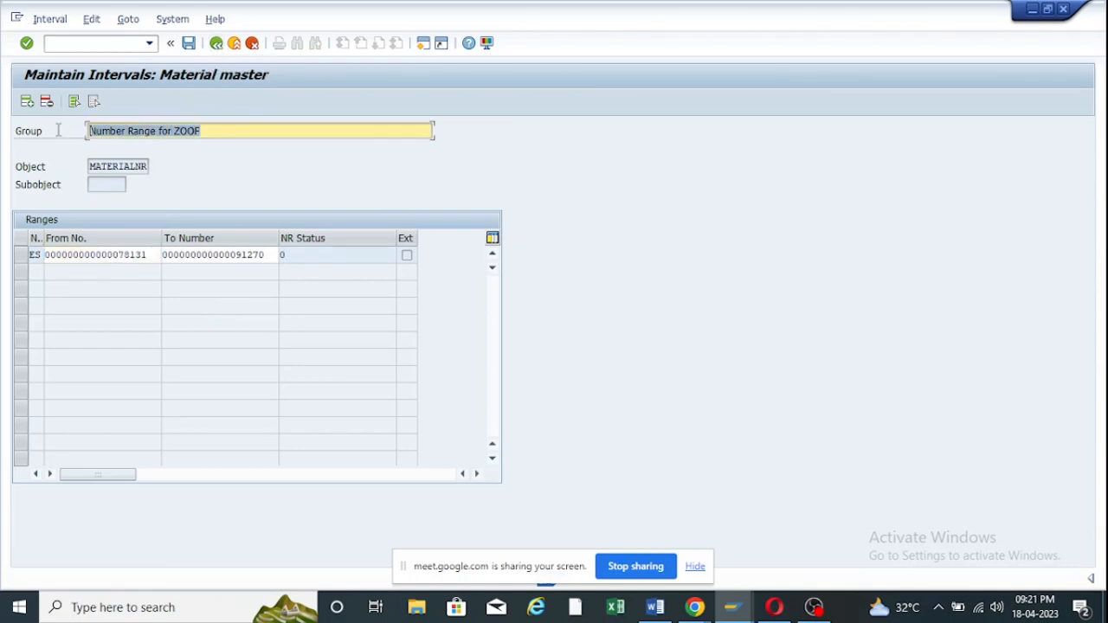
left_click(218, 43)
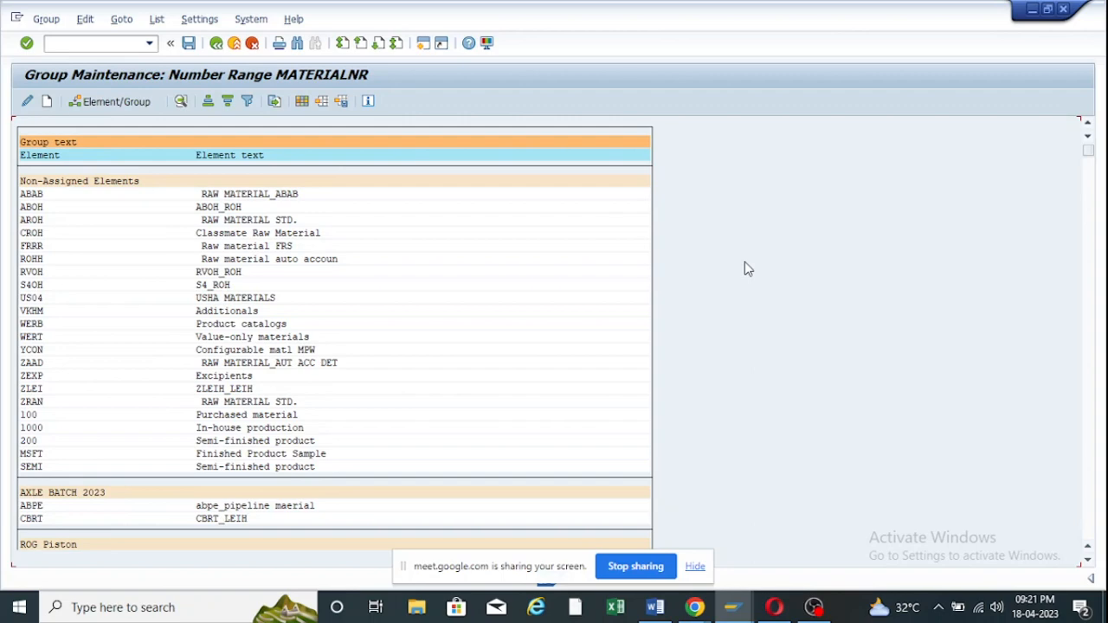
left_click(656, 607)
scroll(477, 296, "up", 3)
scroll(477, 295, "up", 15)
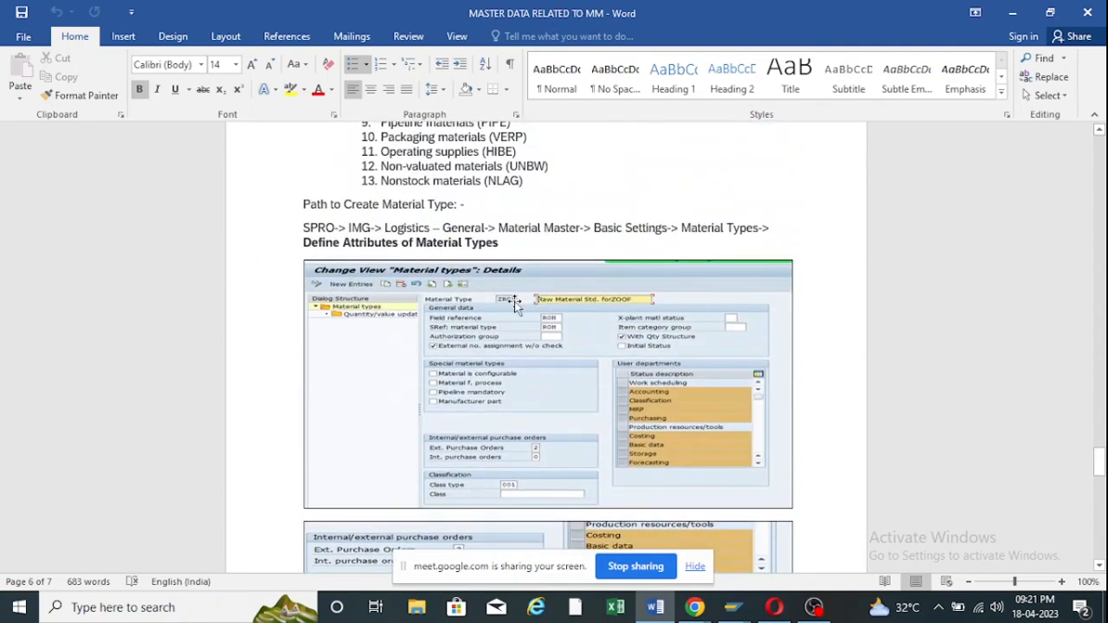
left_click(1014, 14)
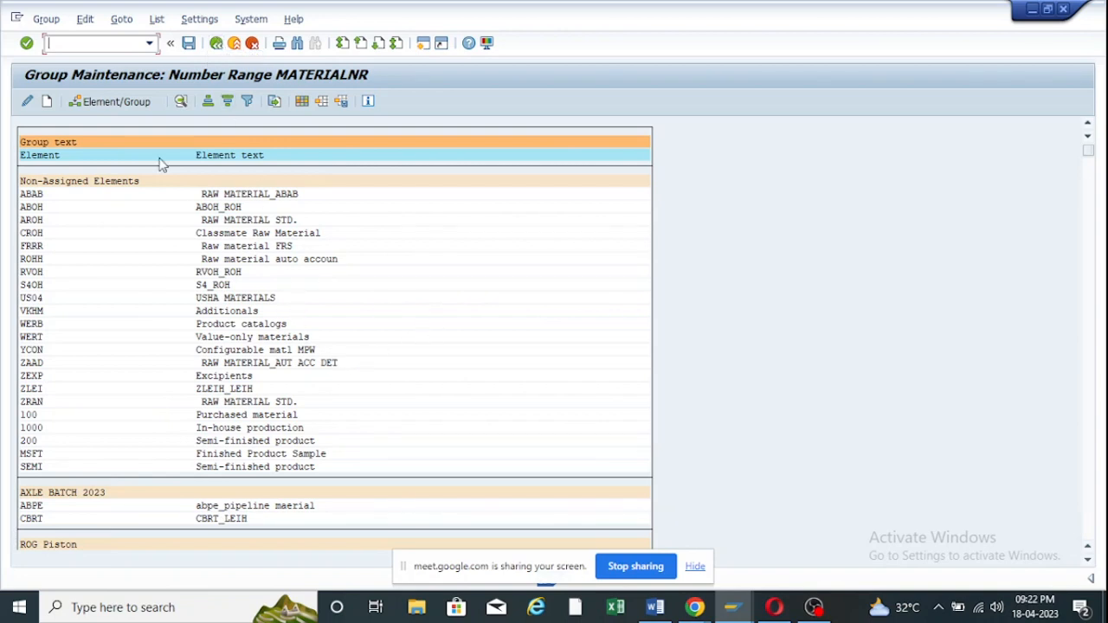
Search the MATERIALNR group list for zr01, dismiss the no-hits message, and return to the start screen.
left_click(217, 42)
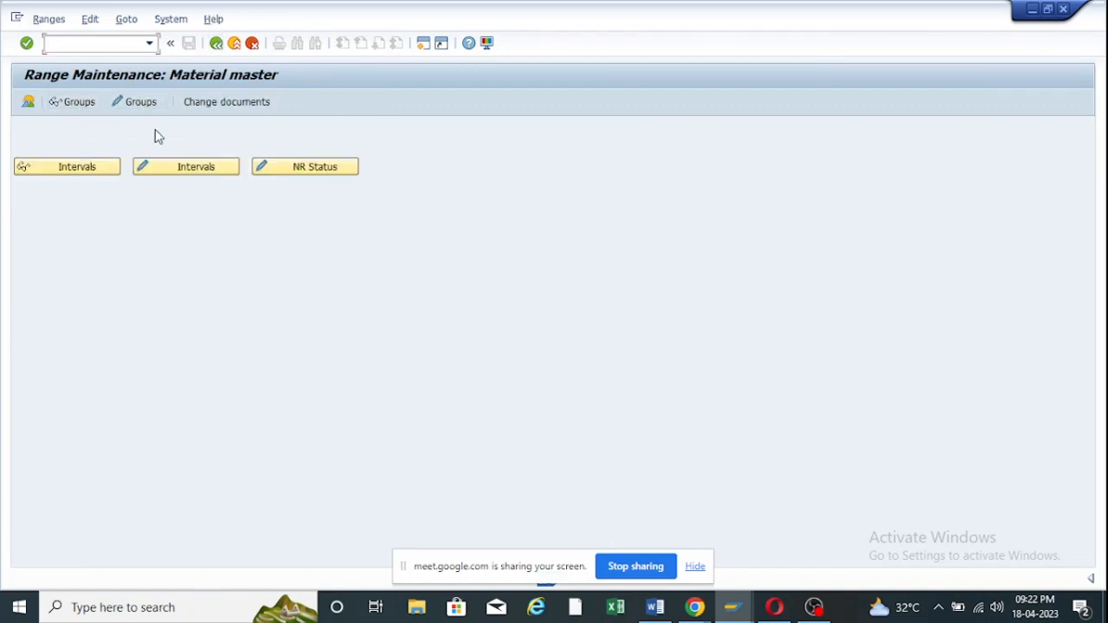
left_click(138, 104)
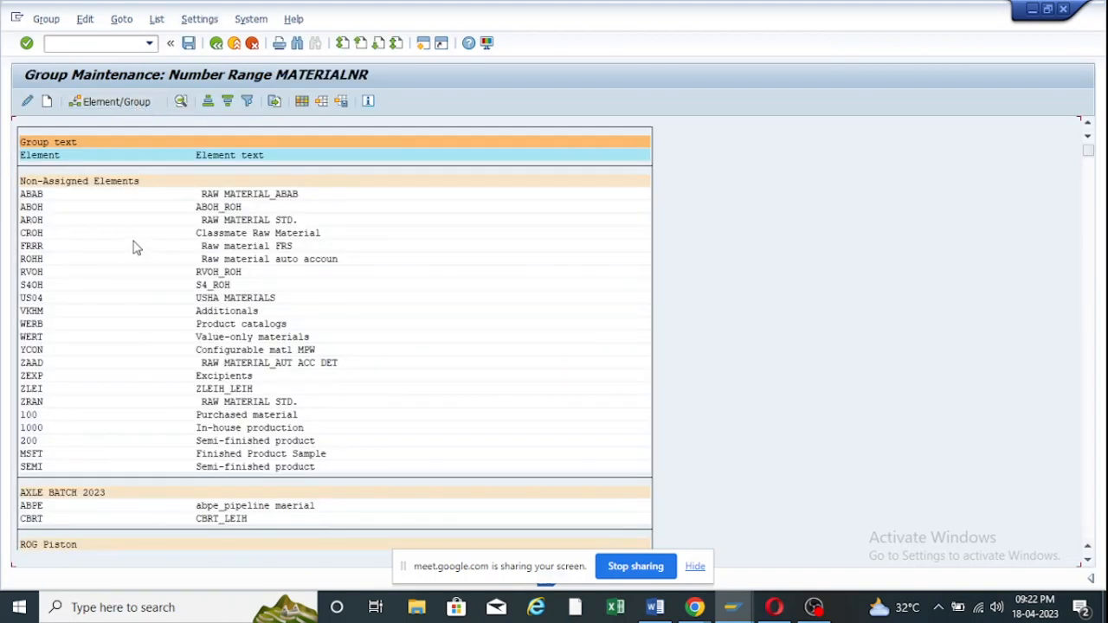
key("ctrl+f")
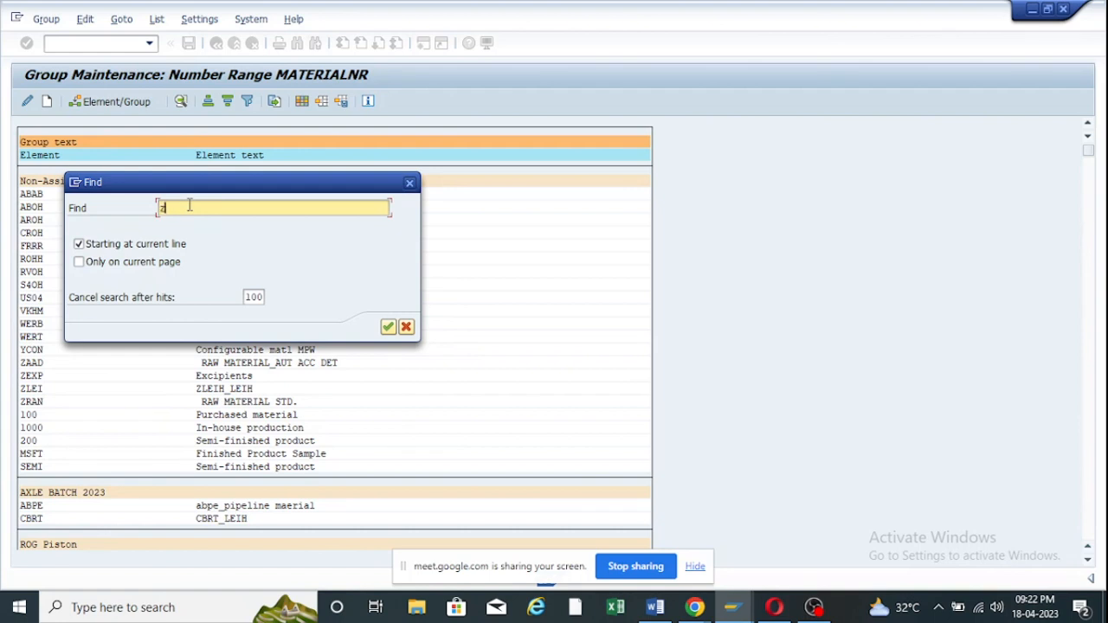
key("Return")
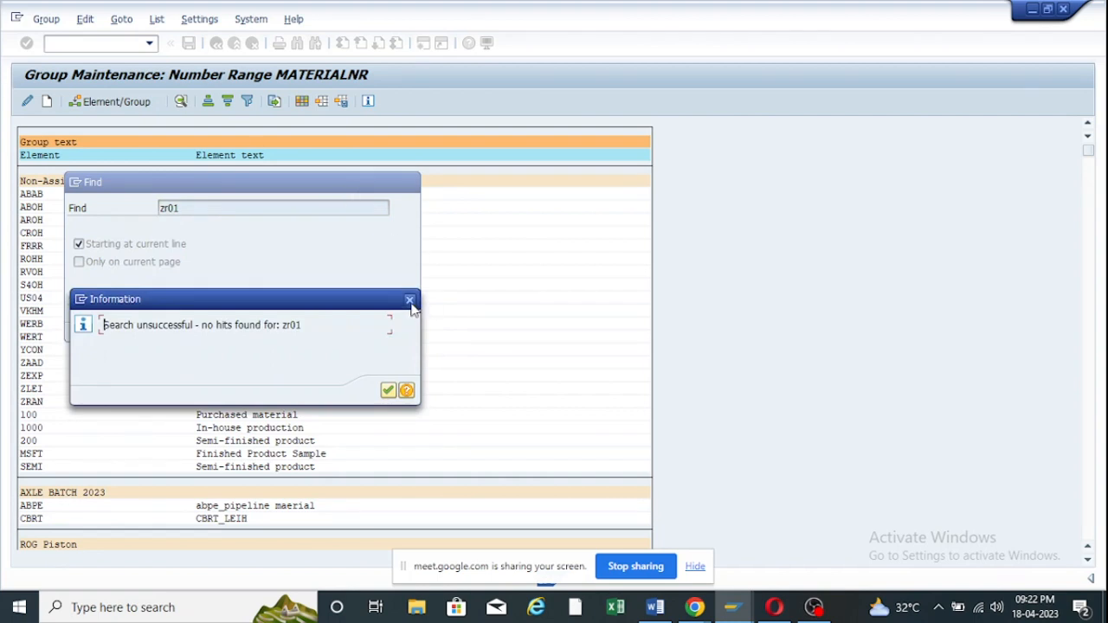
left_click(410, 300)
left_click(412, 181)
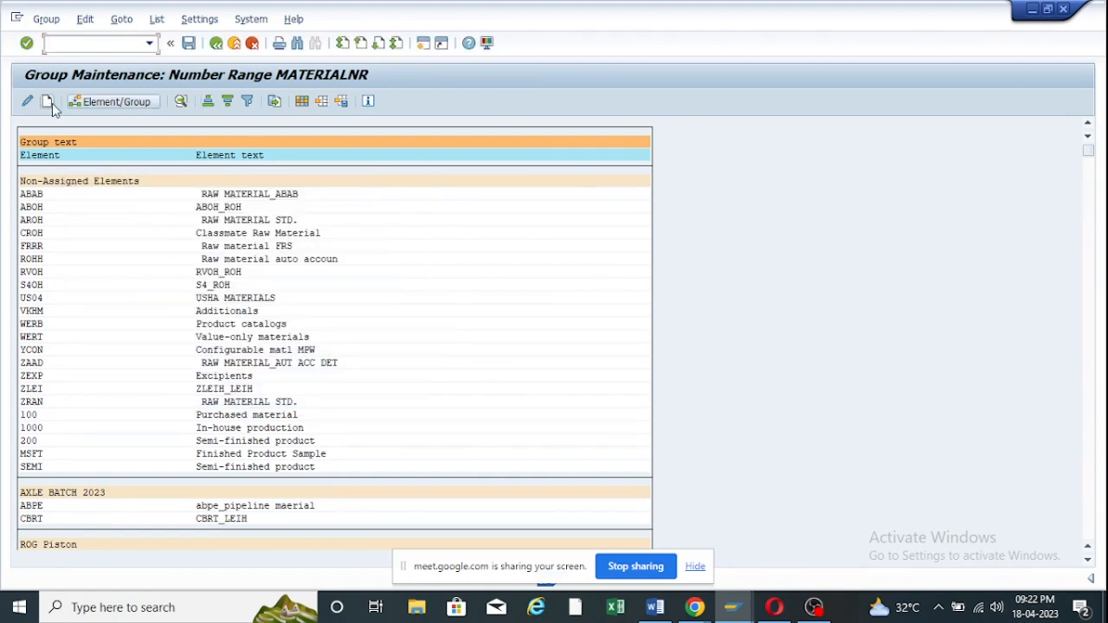
left_click(218, 43)
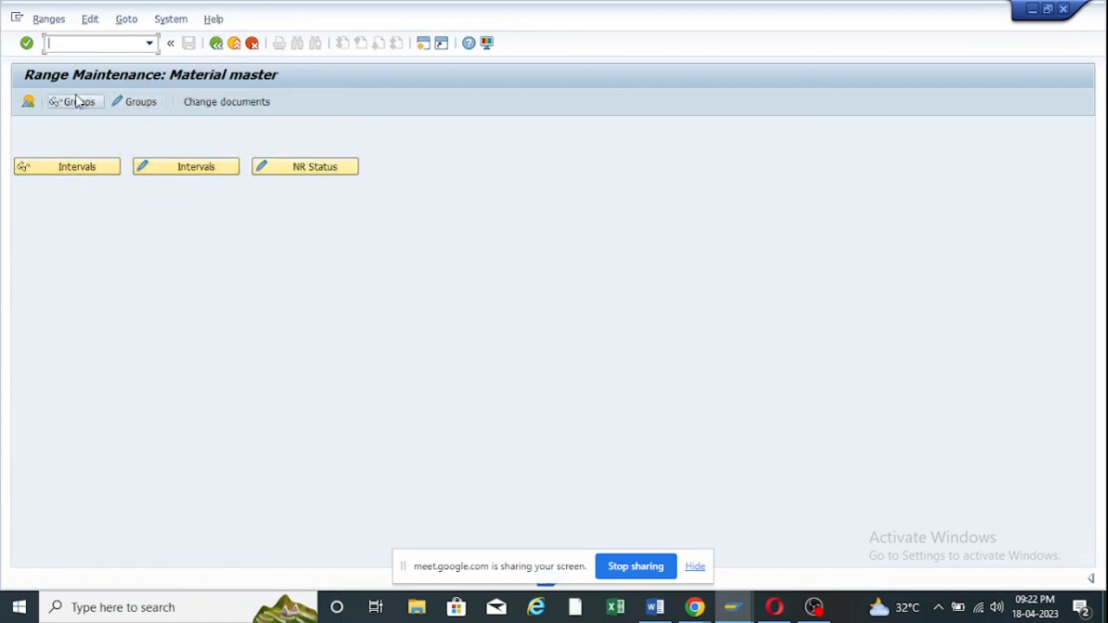
Search the Group Overview for zr01 and locate ZR01 alongside ROH, ROHP and ZRHH.
left_click(27, 102)
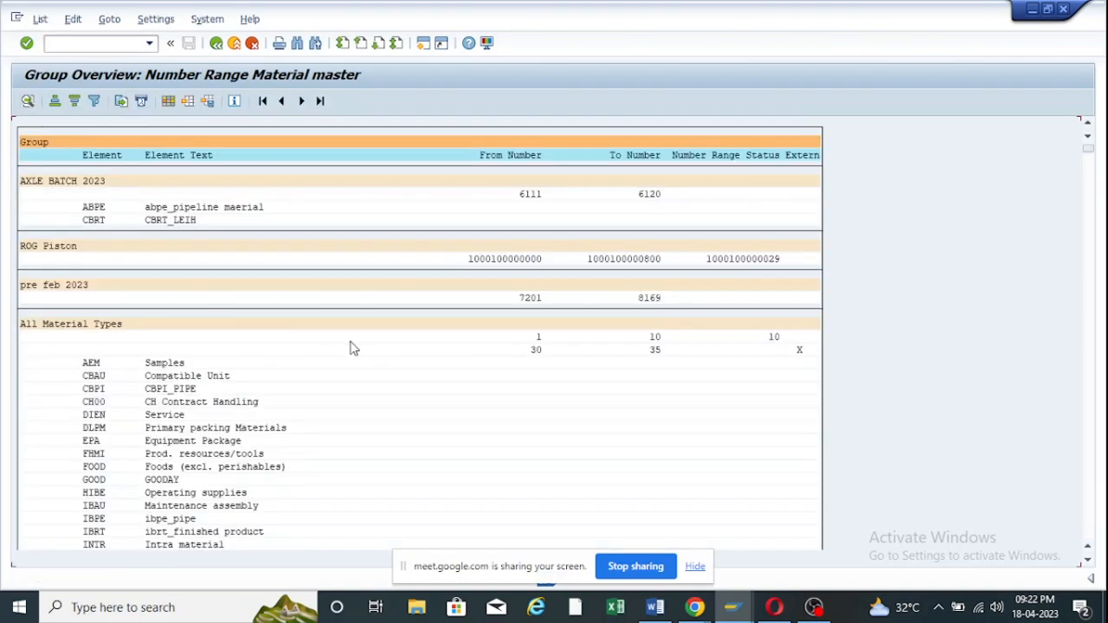
key("ctrl+f")
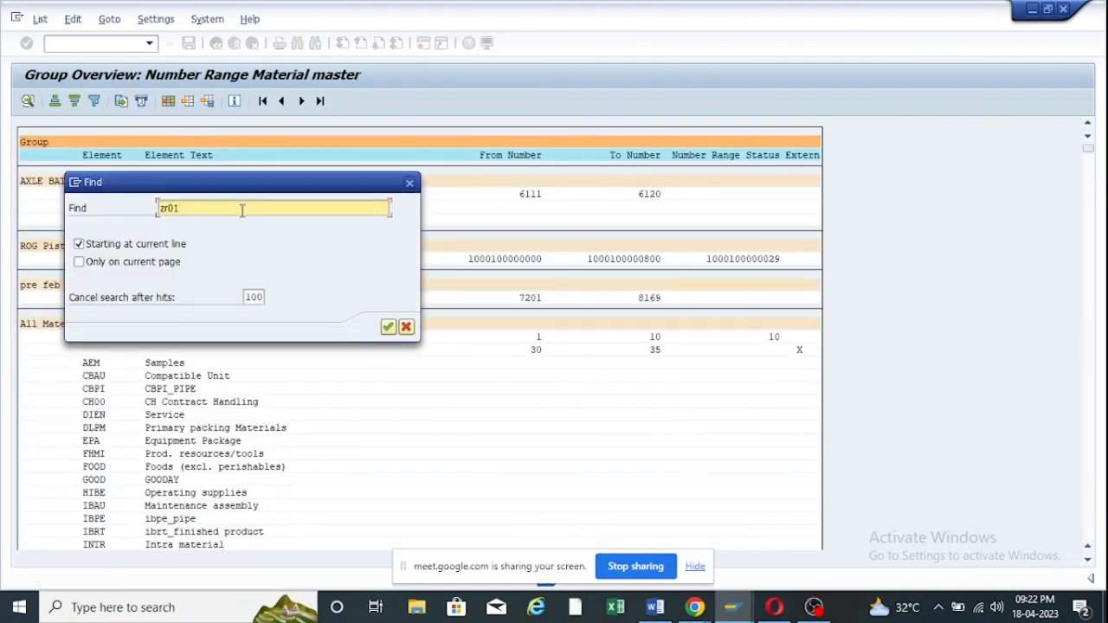
key("Return")
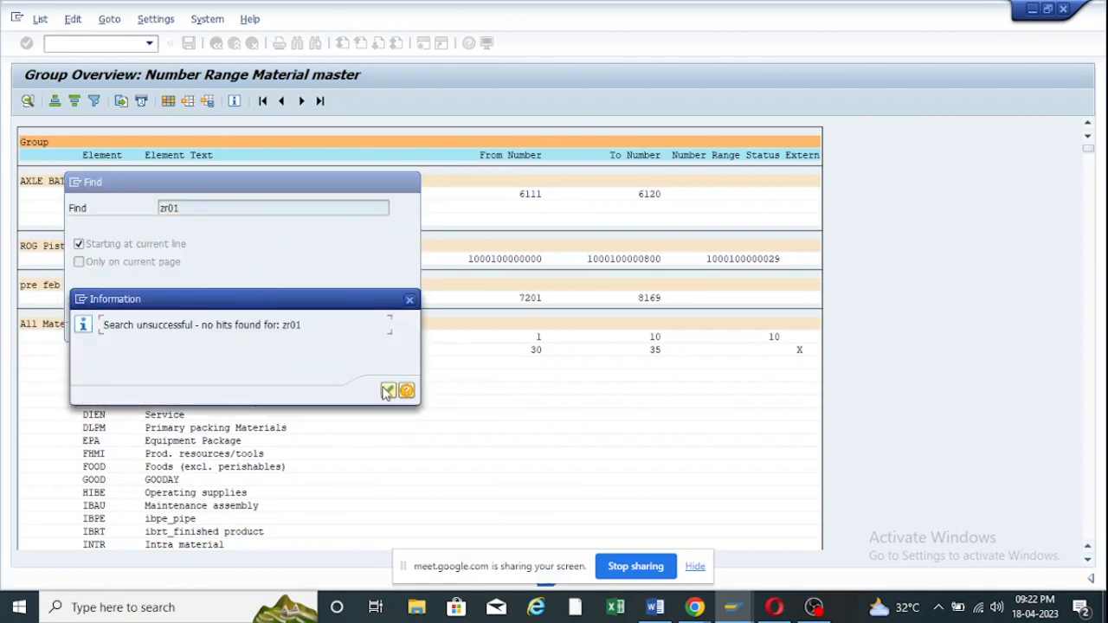
left_click(391, 394)
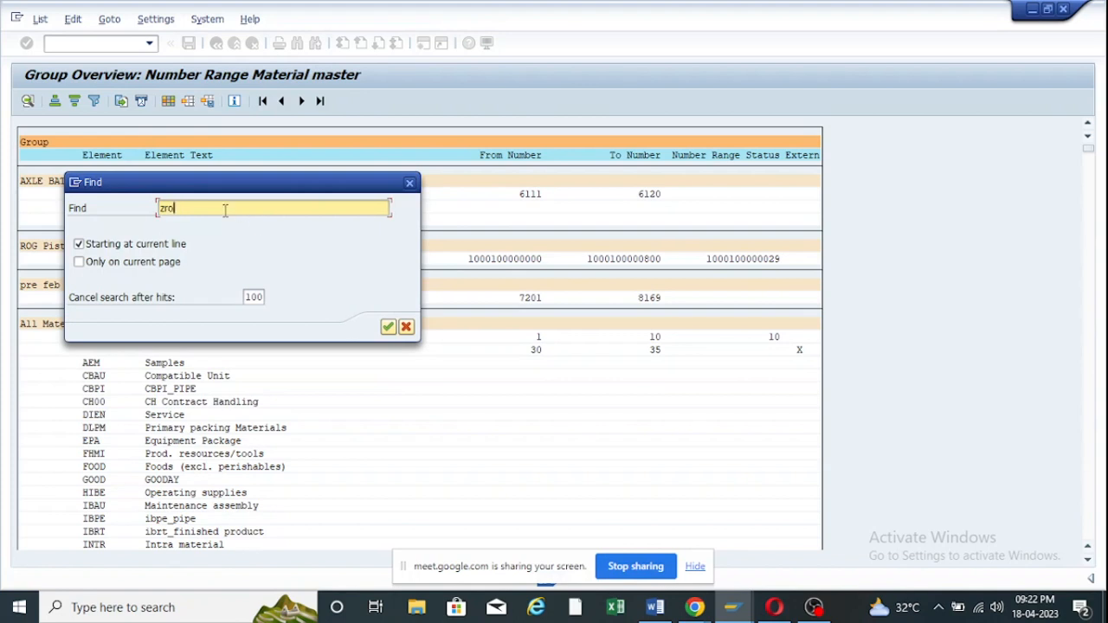
key("Return")
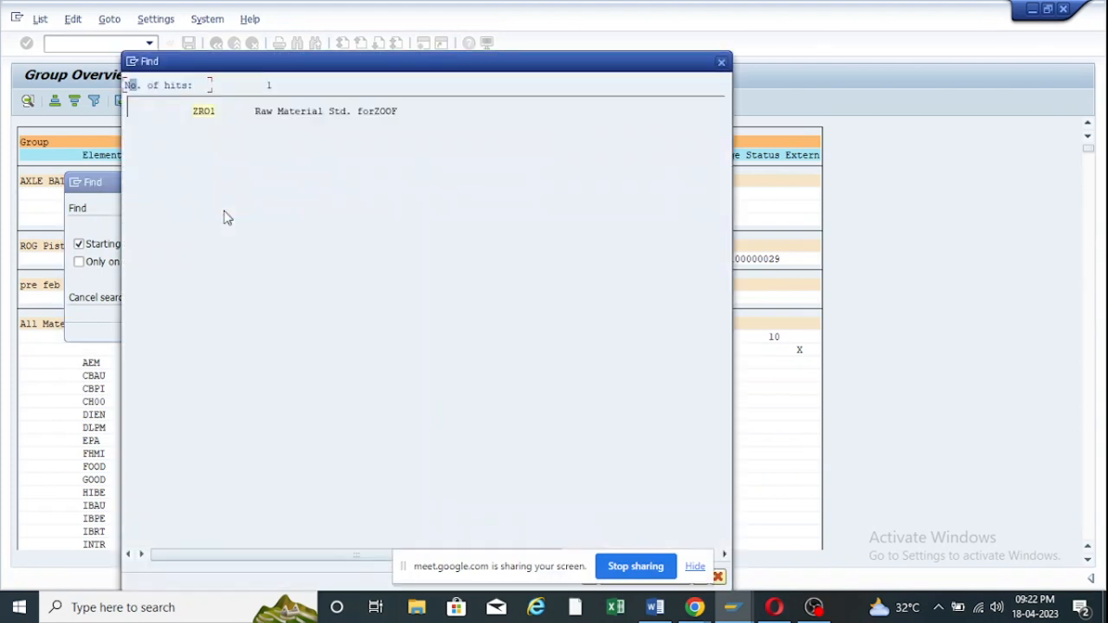
left_click(203, 113)
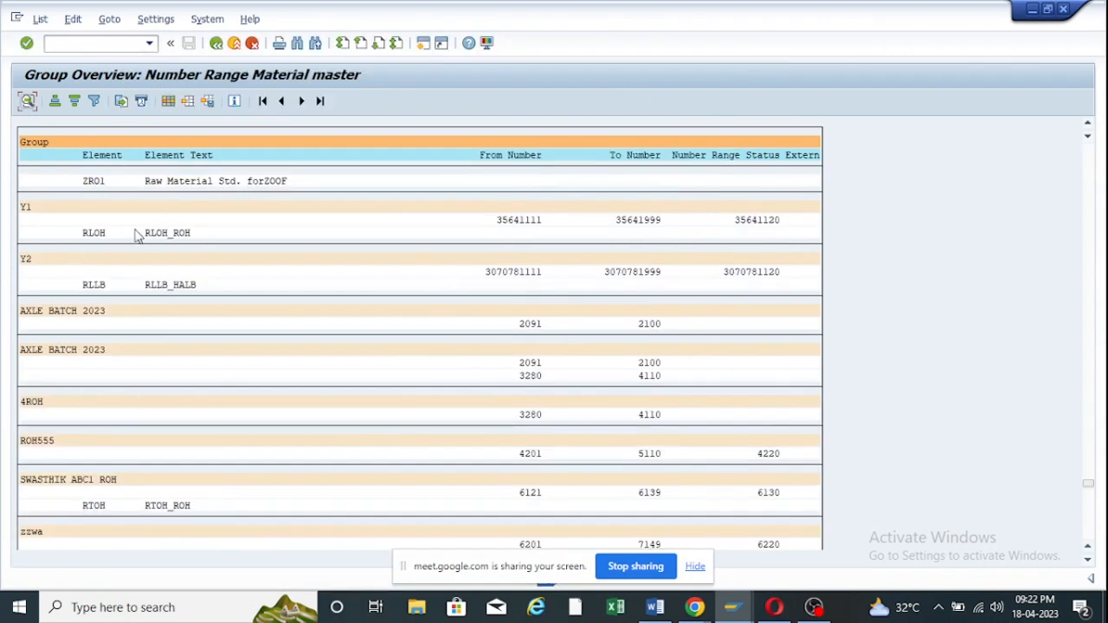
left_click(96, 181)
scroll(125, 234, "up", 1)
scroll(126, 233, "up", 6)
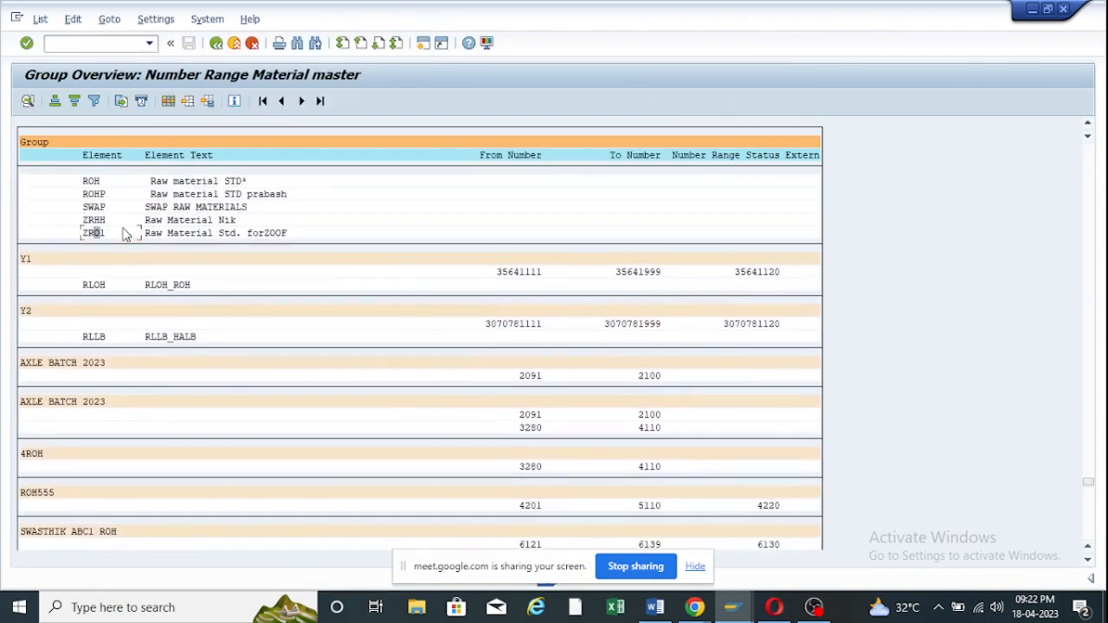
scroll(99, 299, "up", 3)
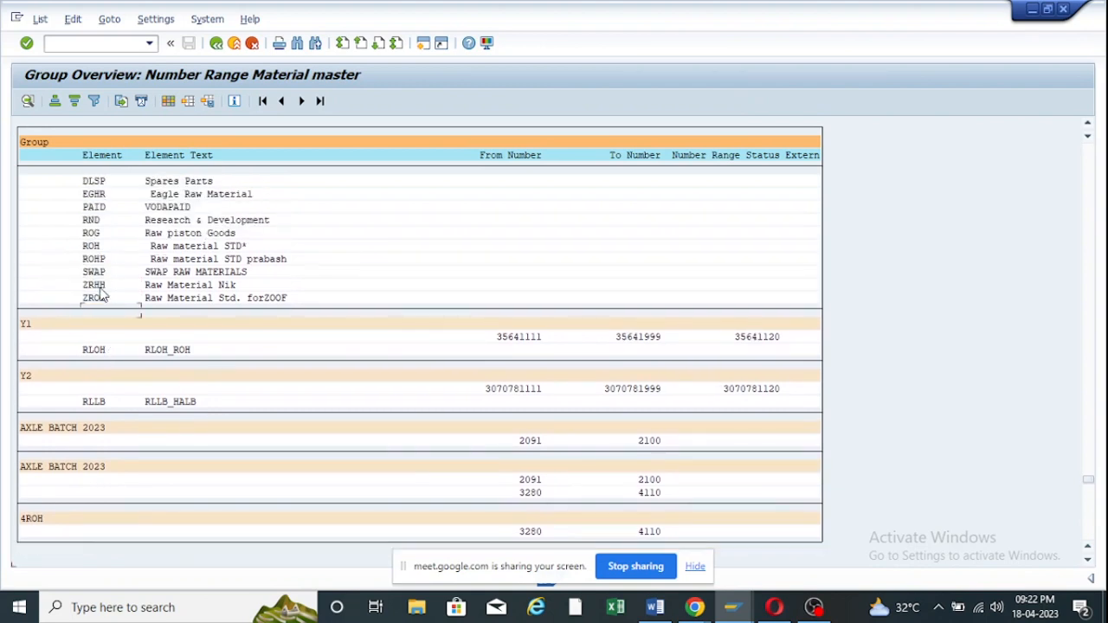
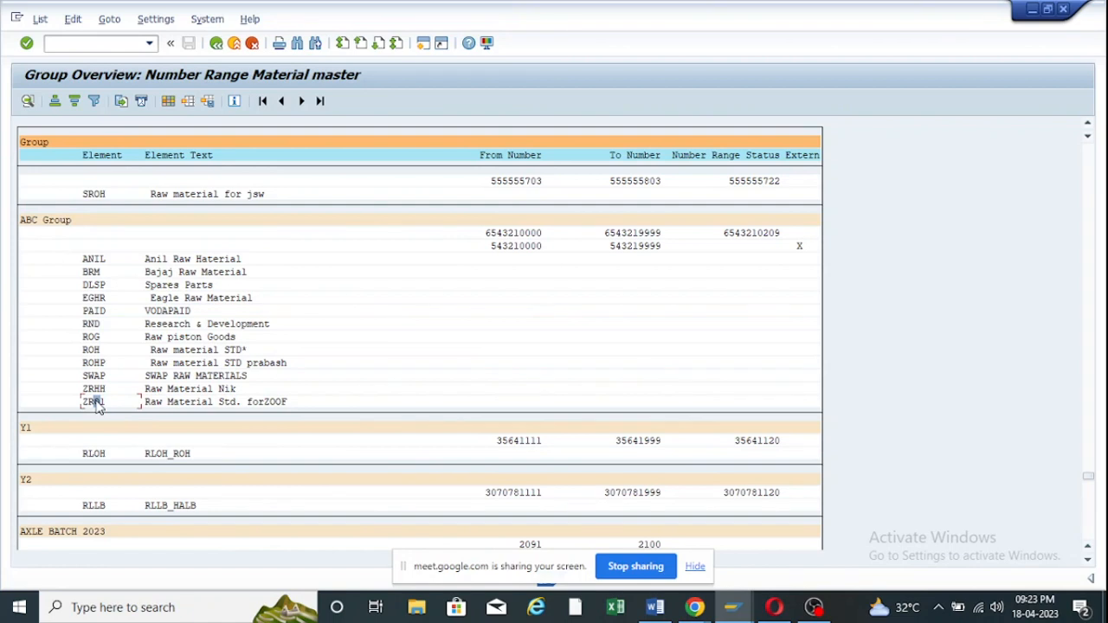
View the details of the ZR01 element, then go back to Range Maintenance.
right_click(95, 404)
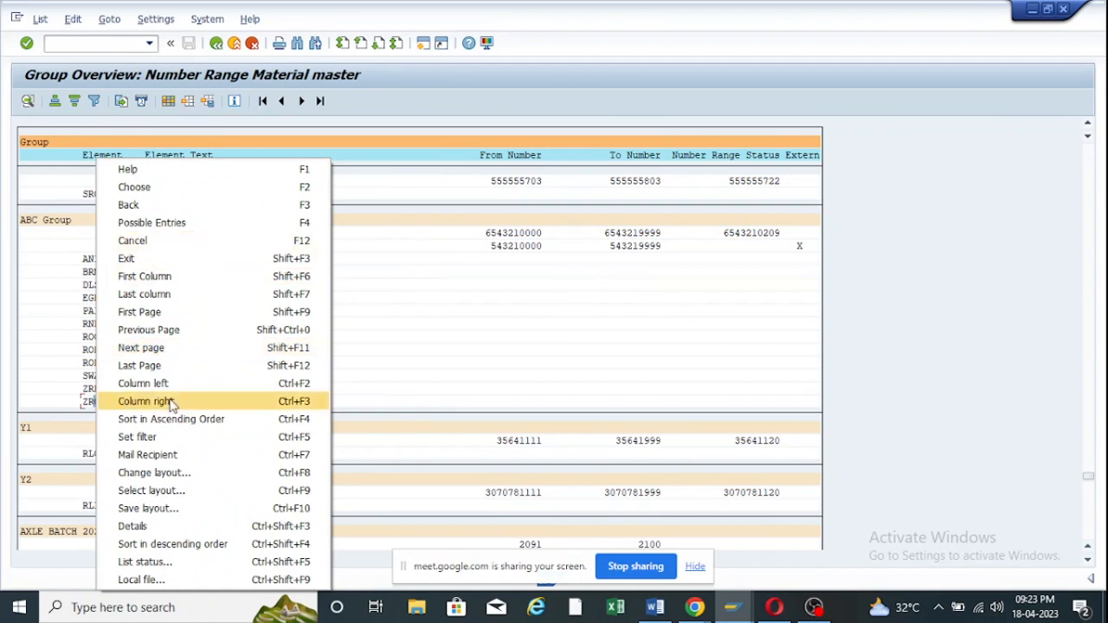
left_click(402, 337)
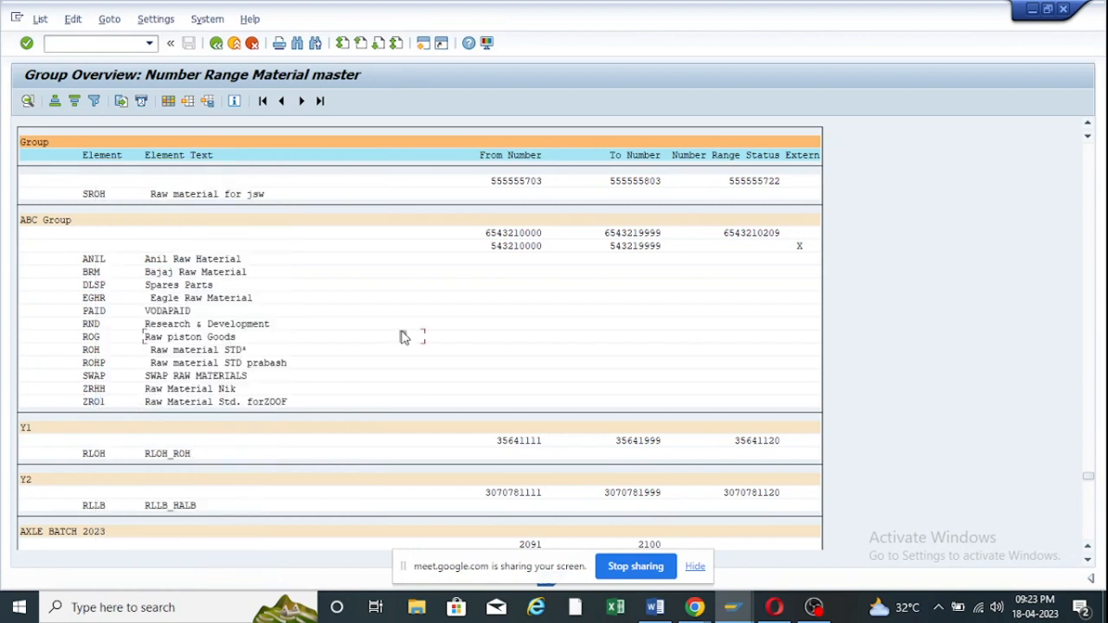
left_click(101, 402)
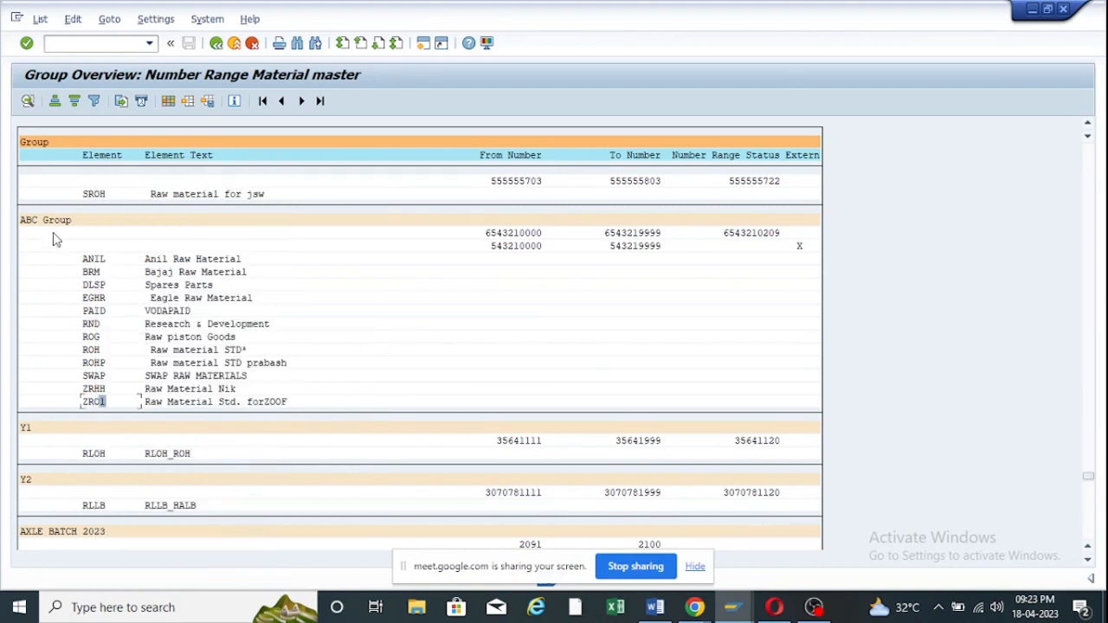
left_click(28, 101)
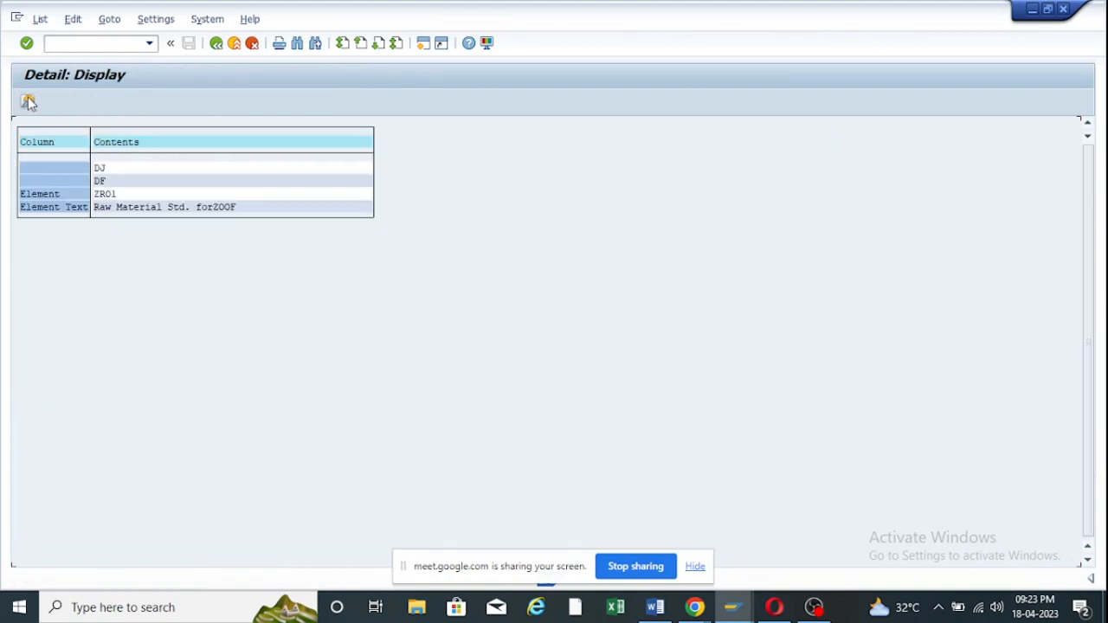
left_click(216, 43)
left_click(216, 43)
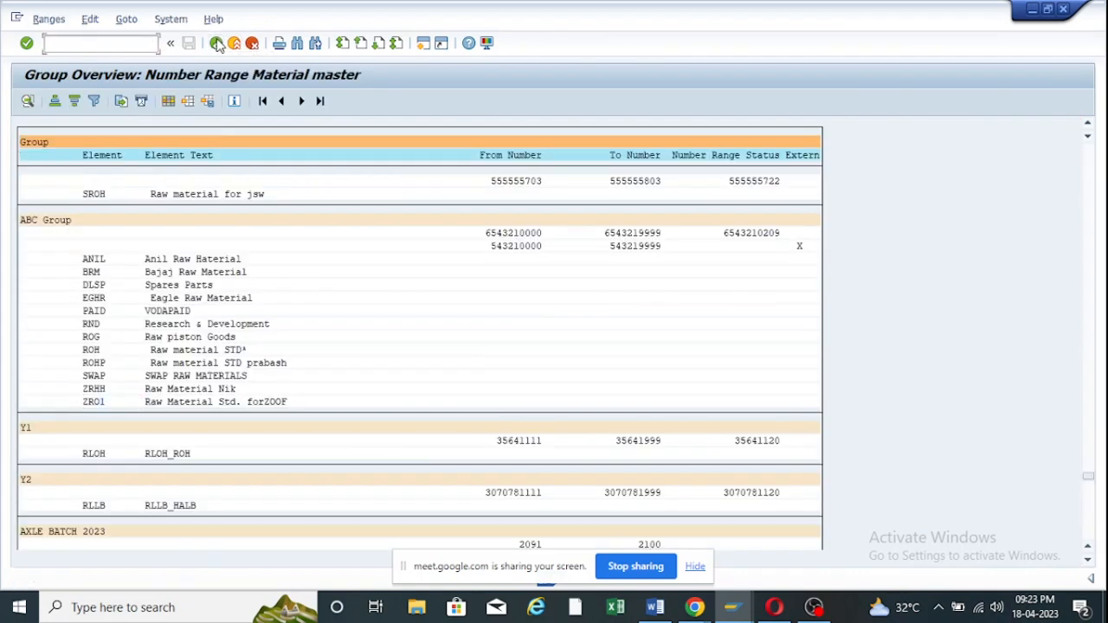
Open the MATERIALNR groups for change and check the Number Range for ZOOF intervals.
left_click(139, 104)
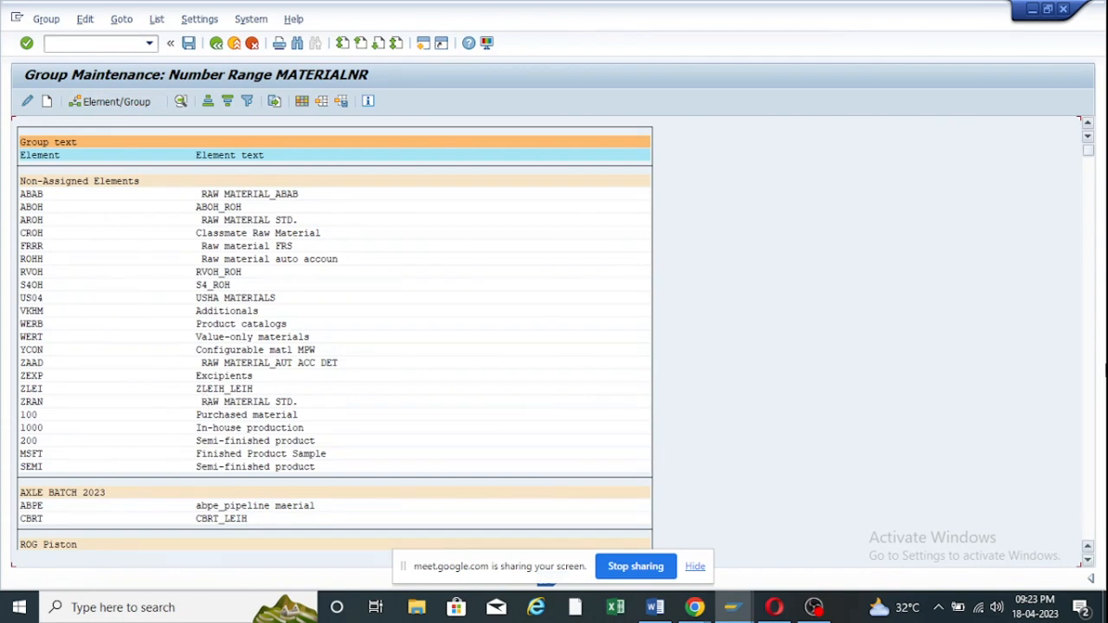
left_click_drag(1089, 153, 1082, 520)
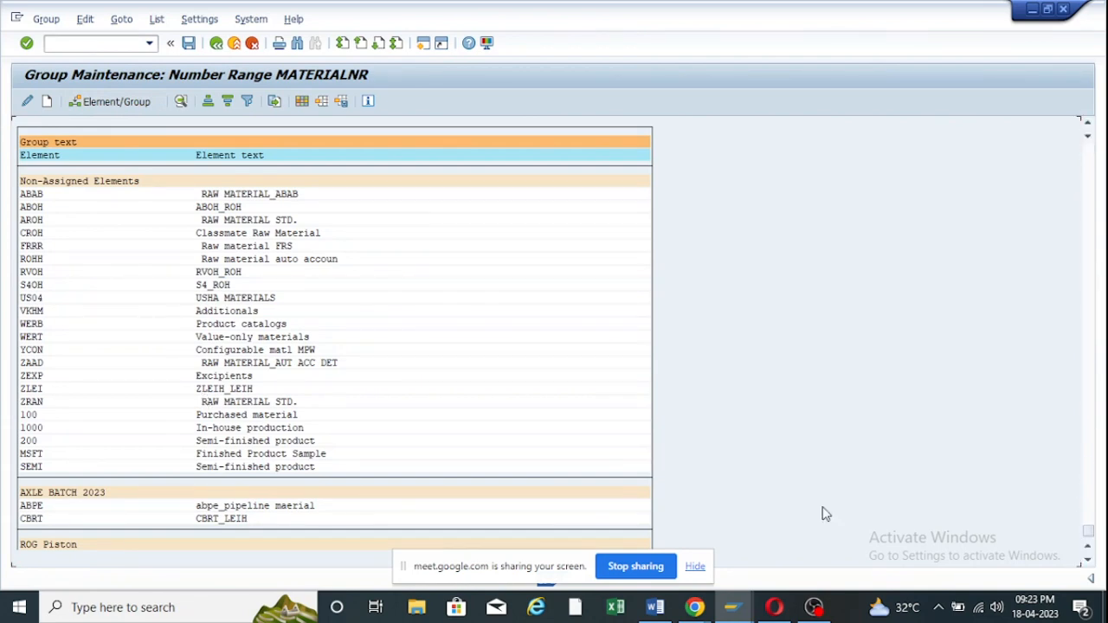
double_click(98, 534)
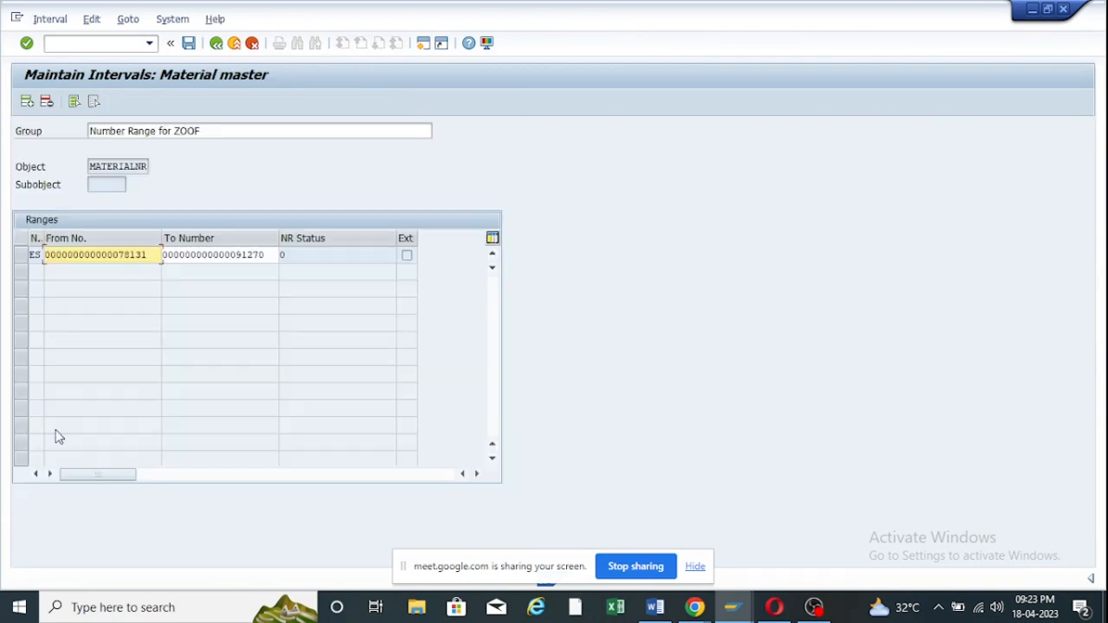
left_click(227, 45)
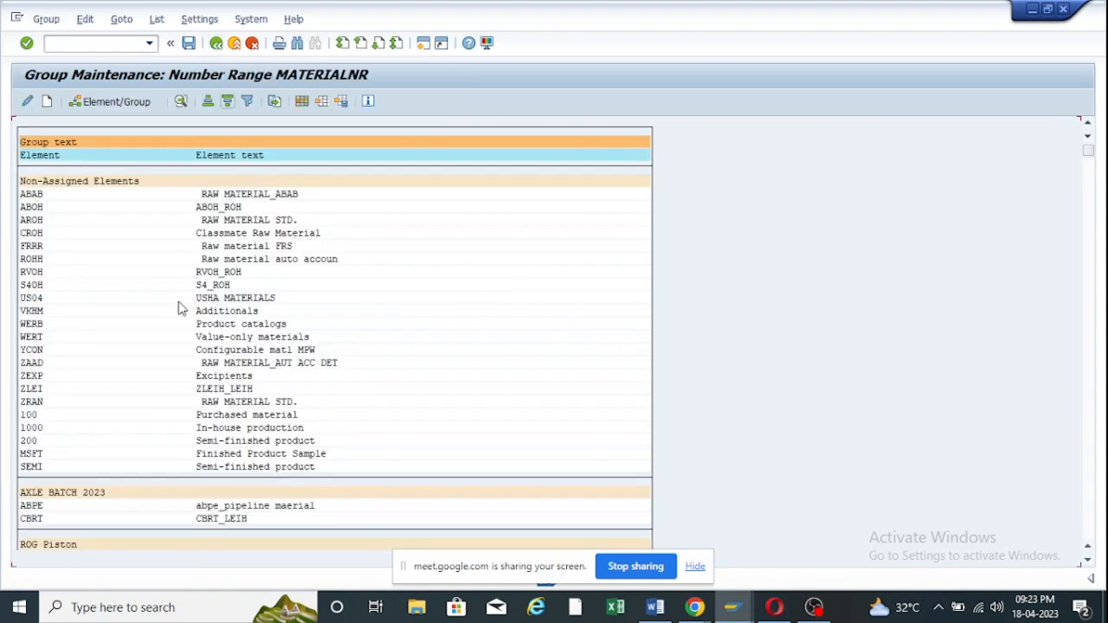
Find ZRO1 in the element list and assign it to the Number Range for ZOOF group.
key("ctrl+f")
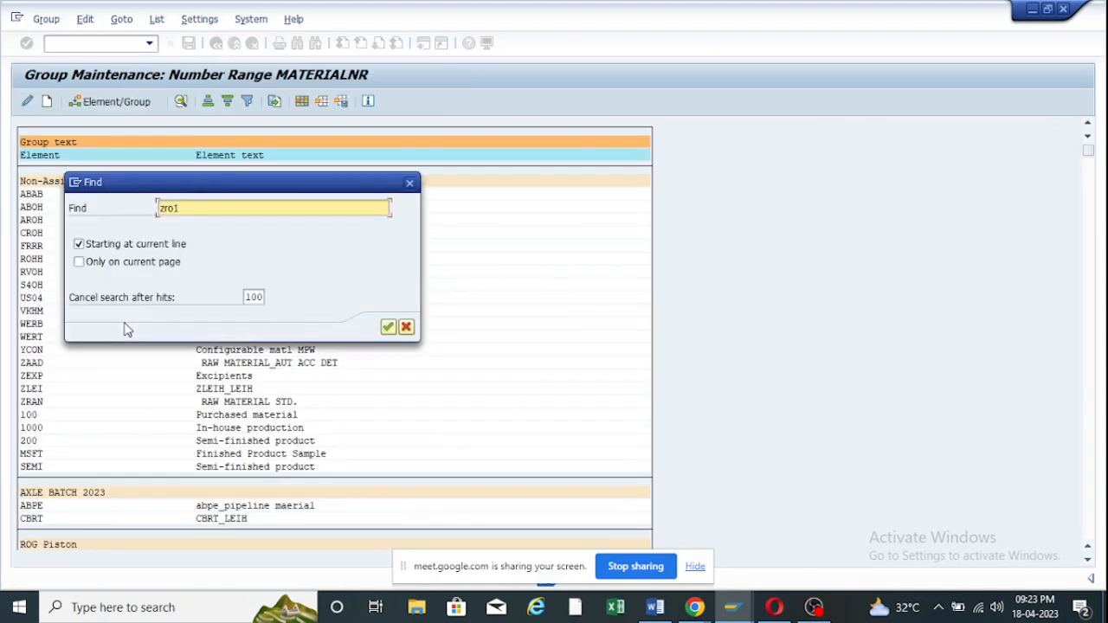
left_click(388, 328)
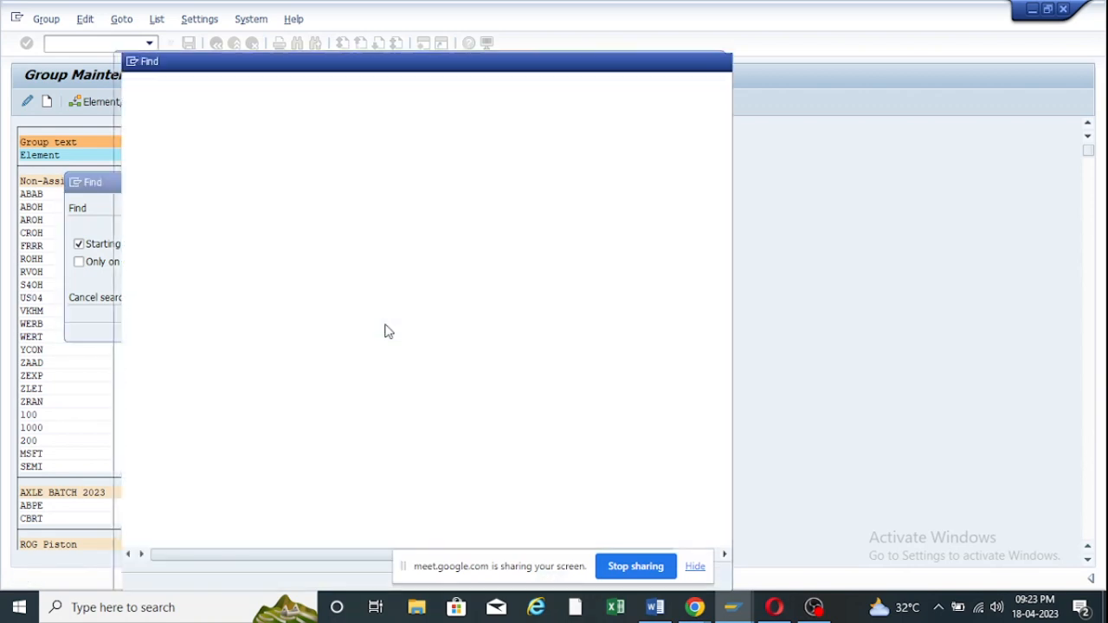
double_click(145, 110)
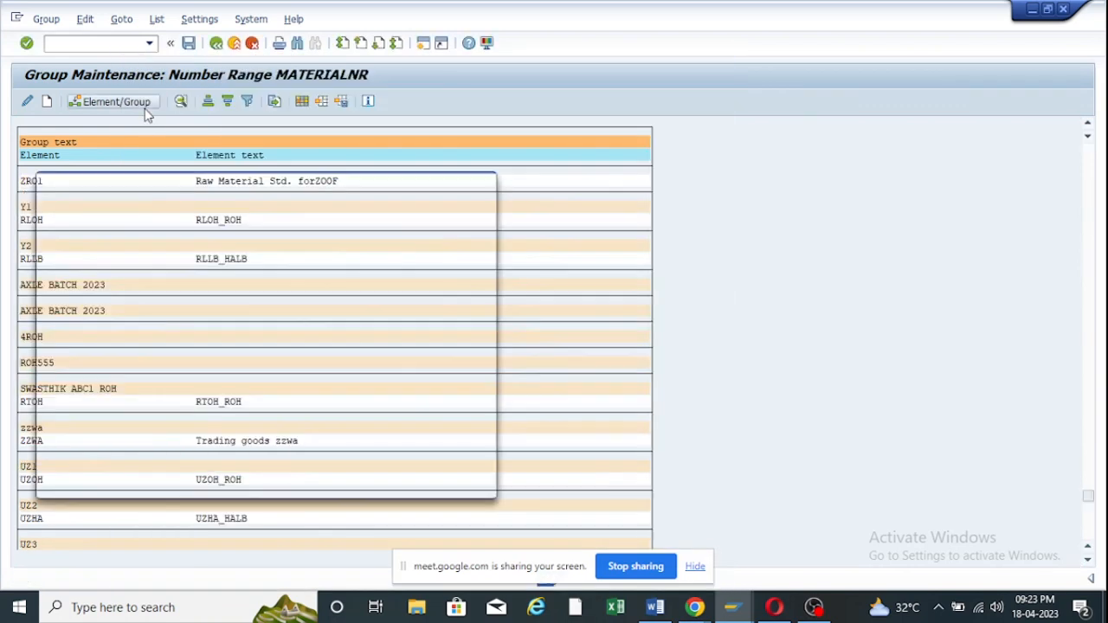
scroll(206, 355, "down", 4)
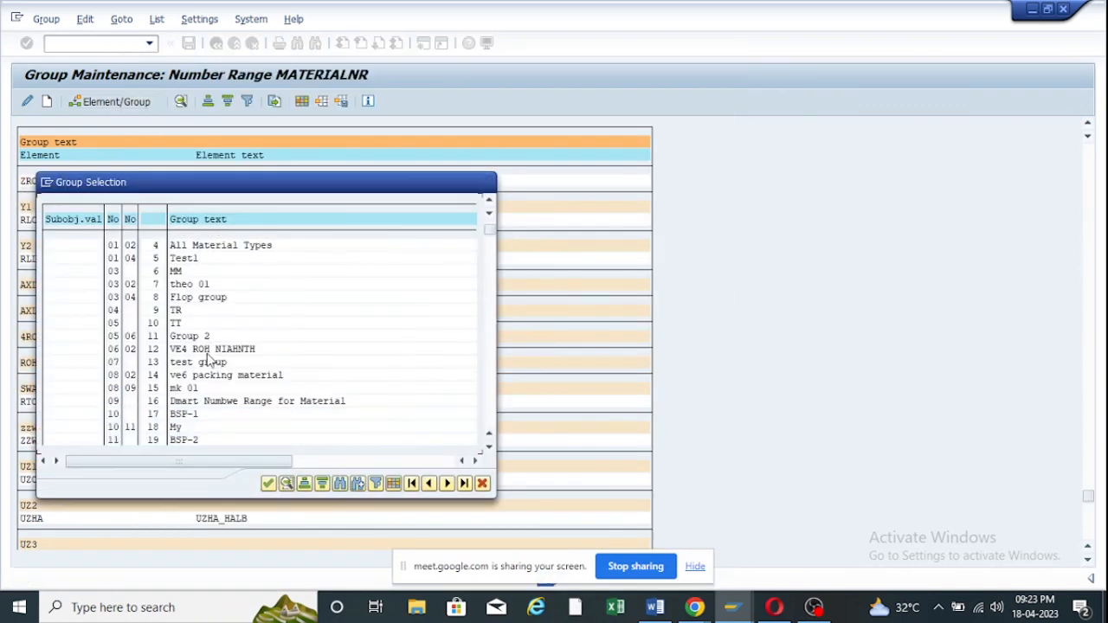
scroll(220, 389, "down", 3)
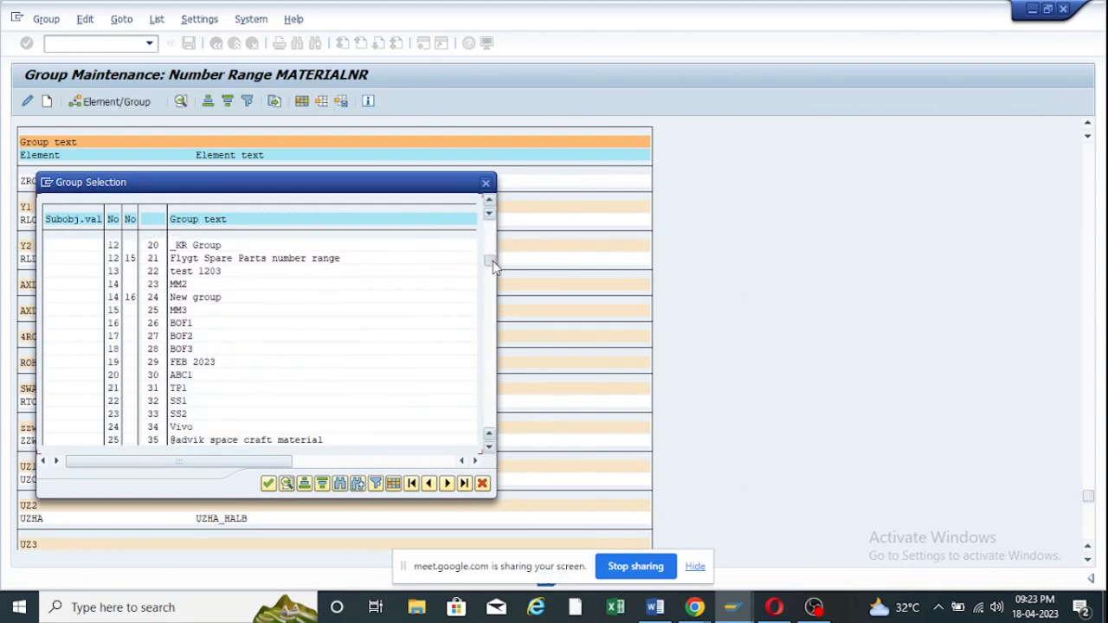
left_click_drag(492, 261, 490, 424)
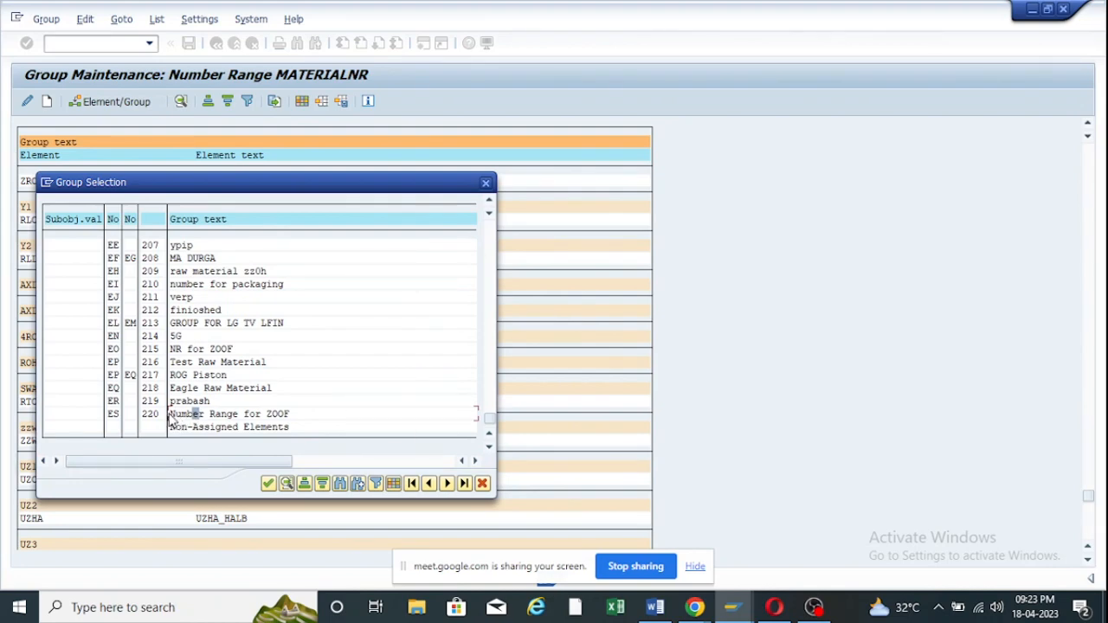
double_click(173, 419)
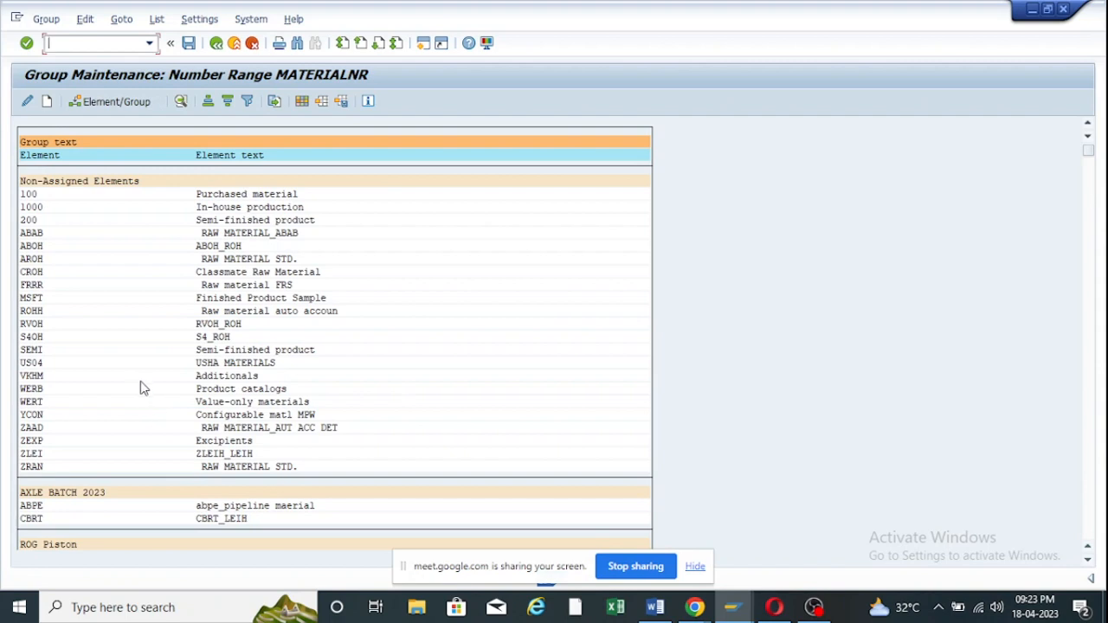
scroll(149, 396, "down", 5)
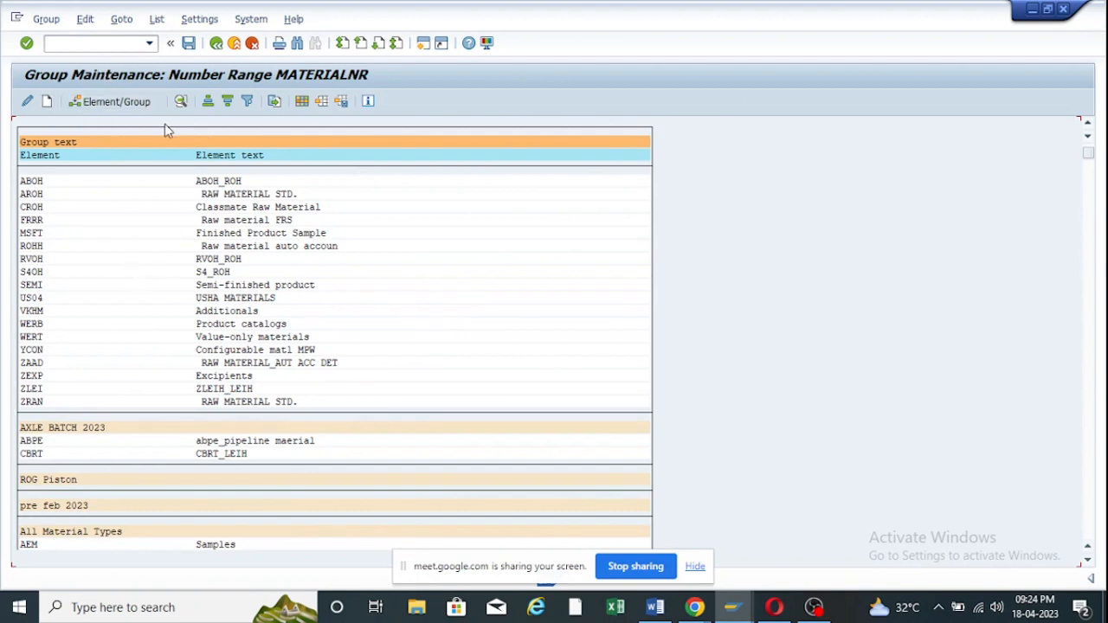
Find ZRO1 again and reassign it to the Number Range for ZOOF group.
key("ctrl+f")
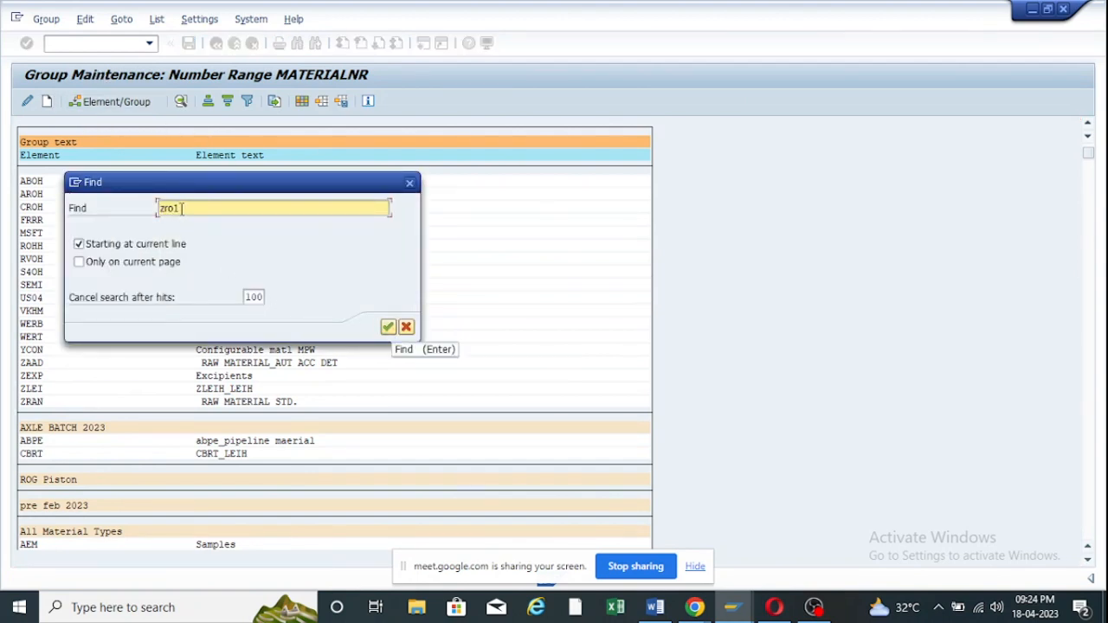
left_click(388, 327)
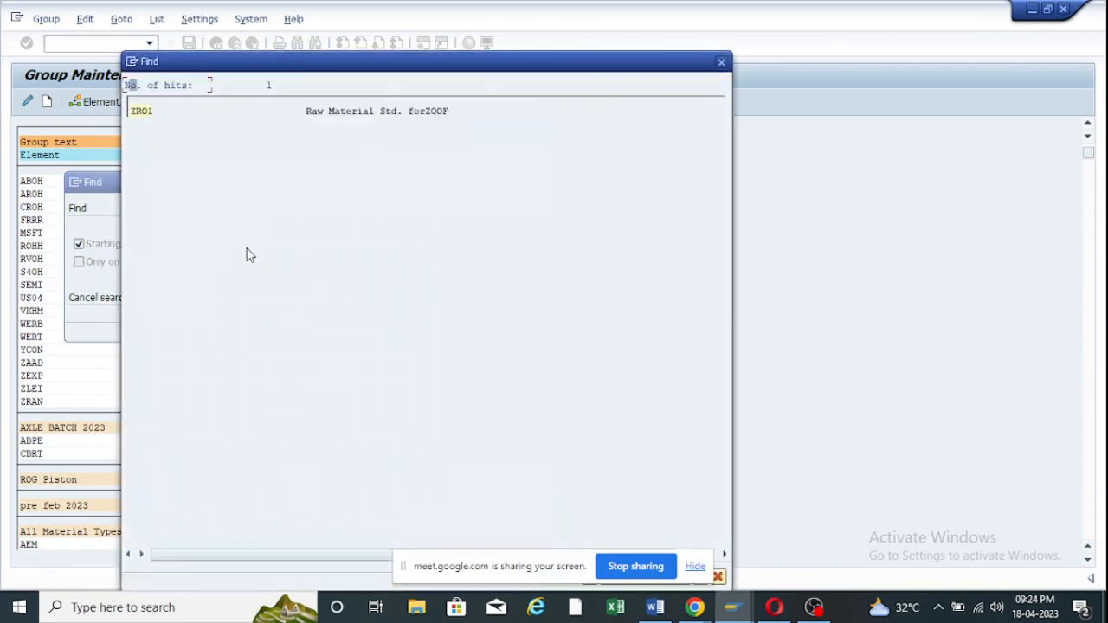
double_click(141, 113)
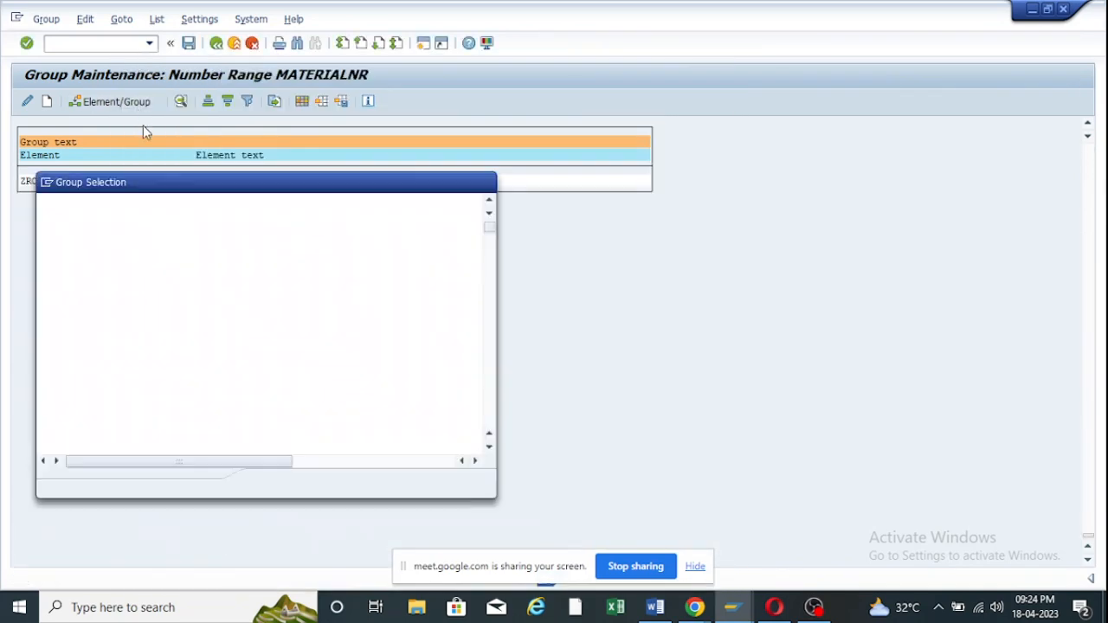
scroll(473, 224, "down", 1)
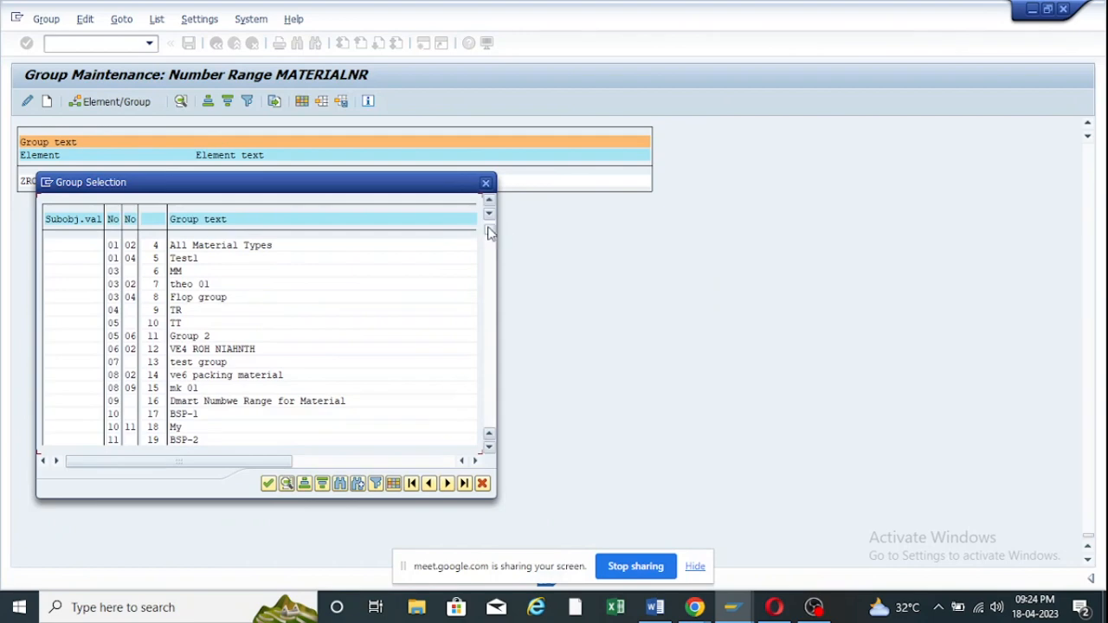
left_click_drag(489, 231, 489, 434)
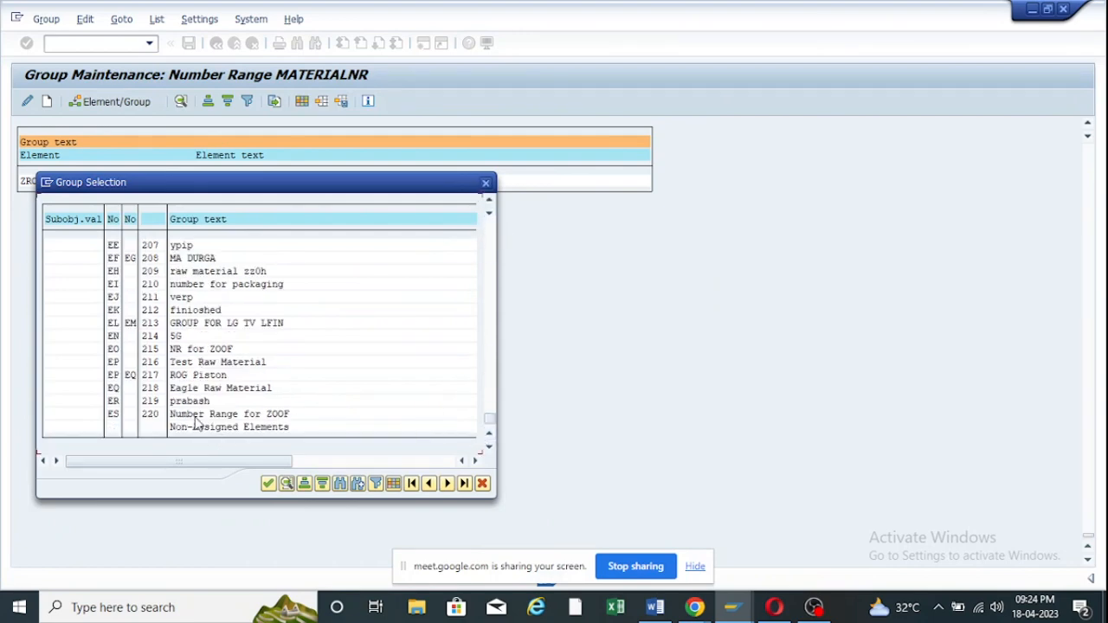
double_click(198, 426)
scroll(182, 417, "down", 2)
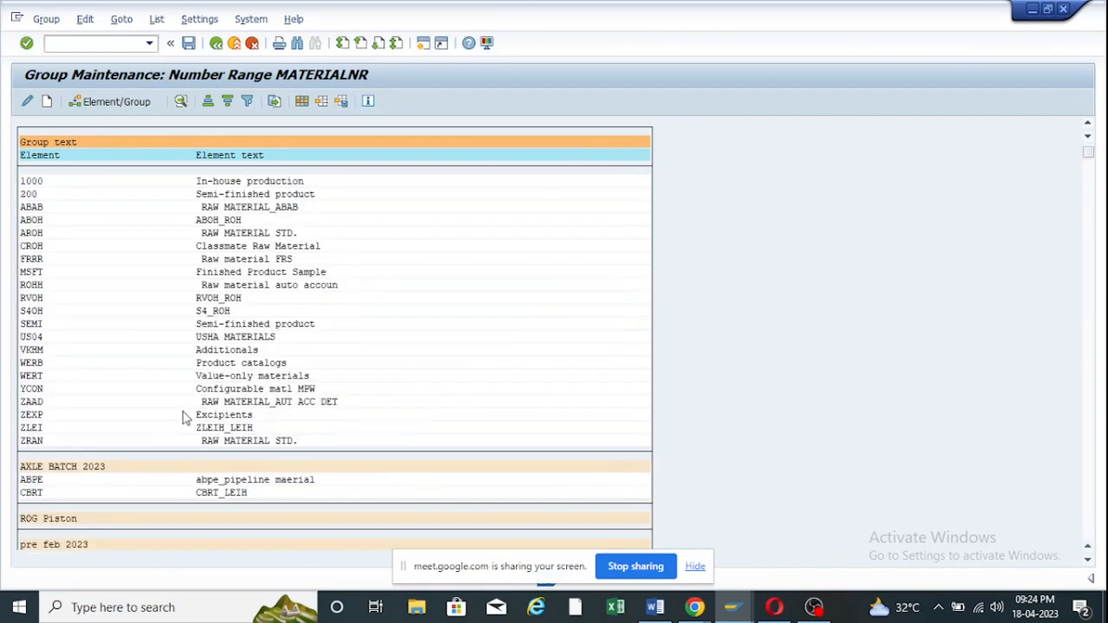
left_click_drag(1089, 163, 1089, 531)
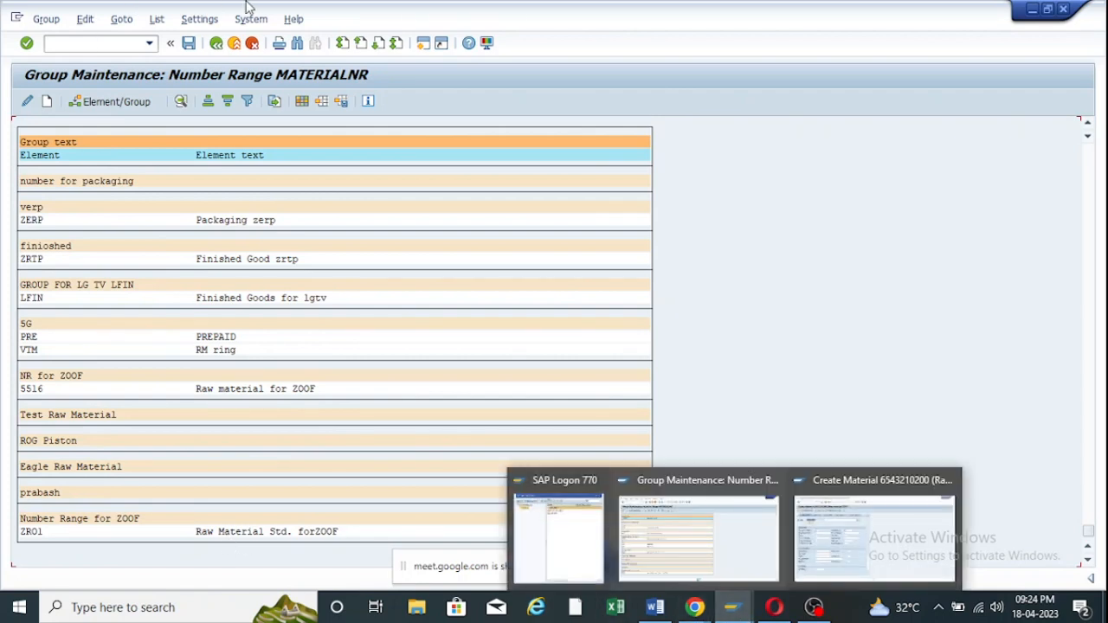
left_click(189, 43)
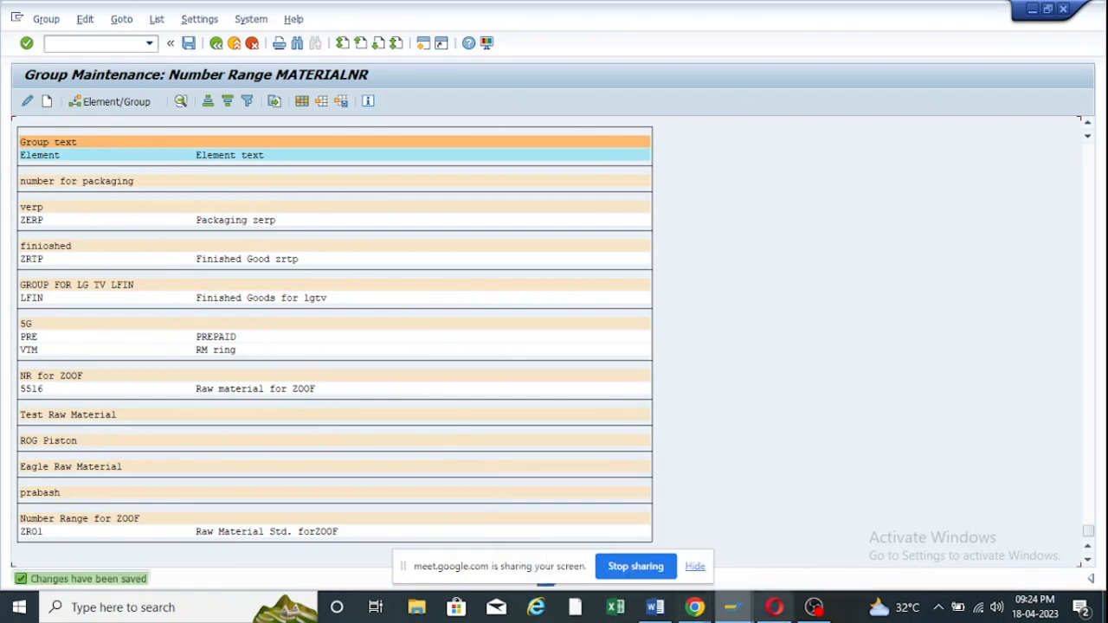
mouse_move(731, 607)
left_click(818, 521)
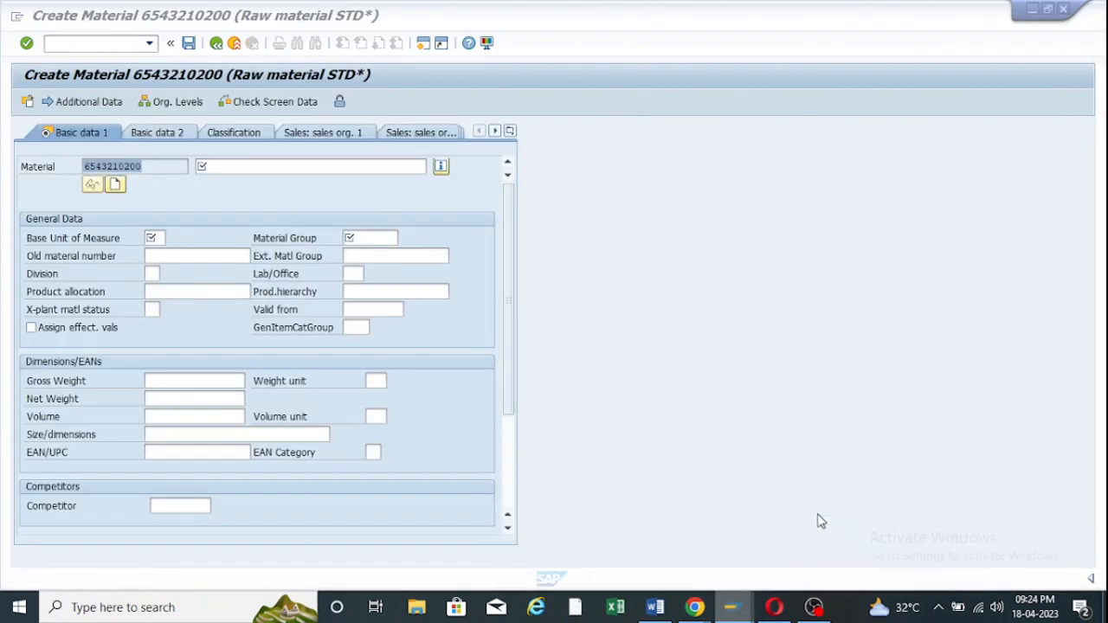
Discard the unfinished material and restart material creation with MM01.
left_click(216, 44)
left_click(287, 334)
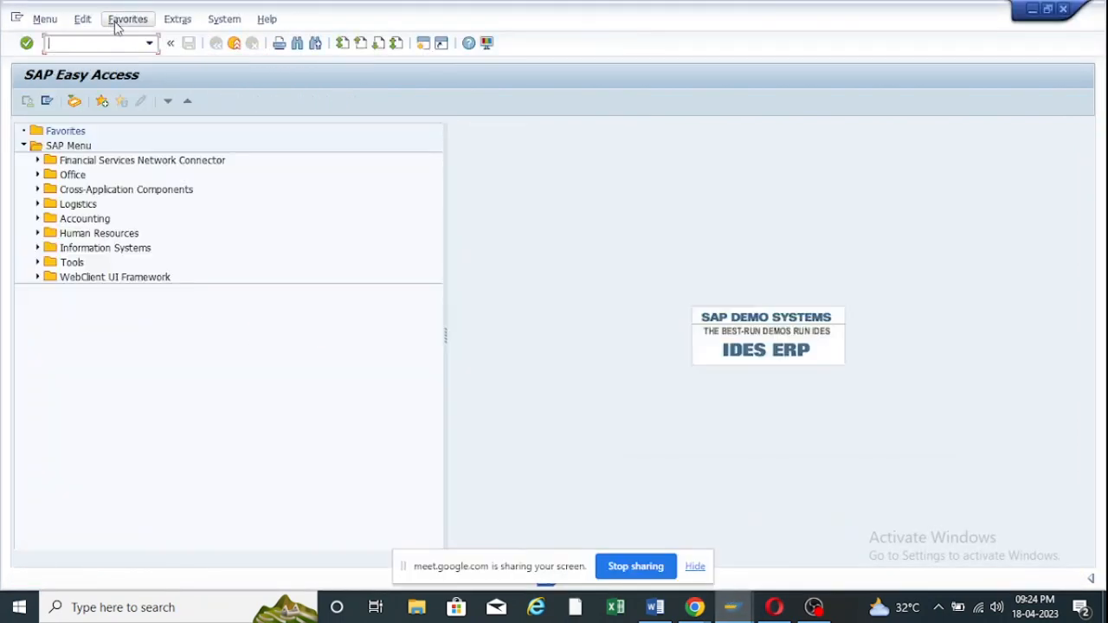
left_click(149, 44)
left_click(71, 63)
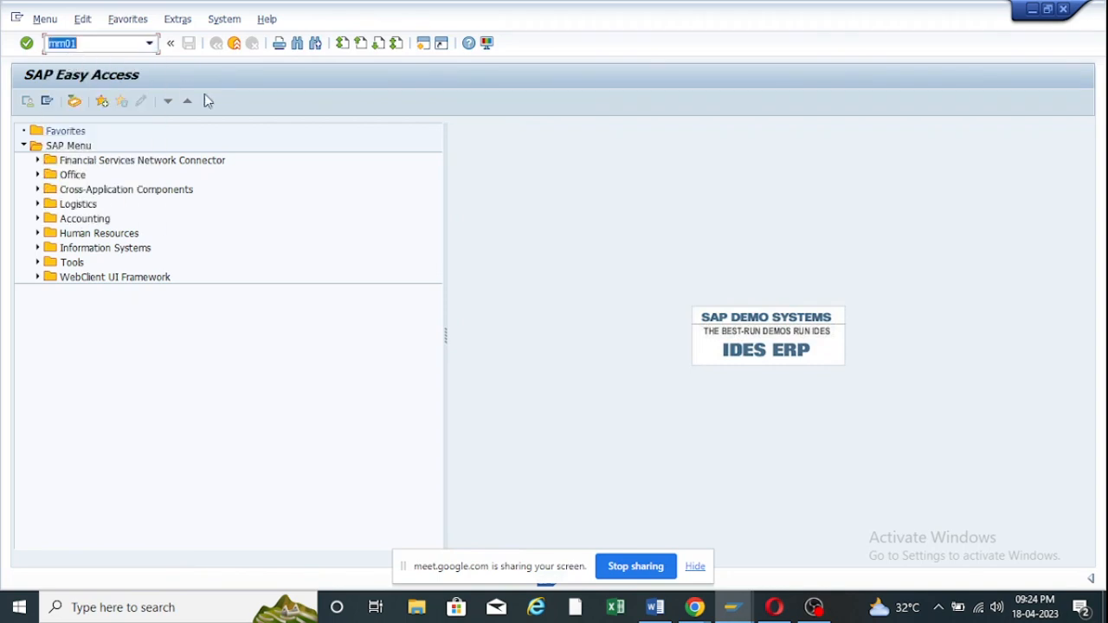
key("Return")
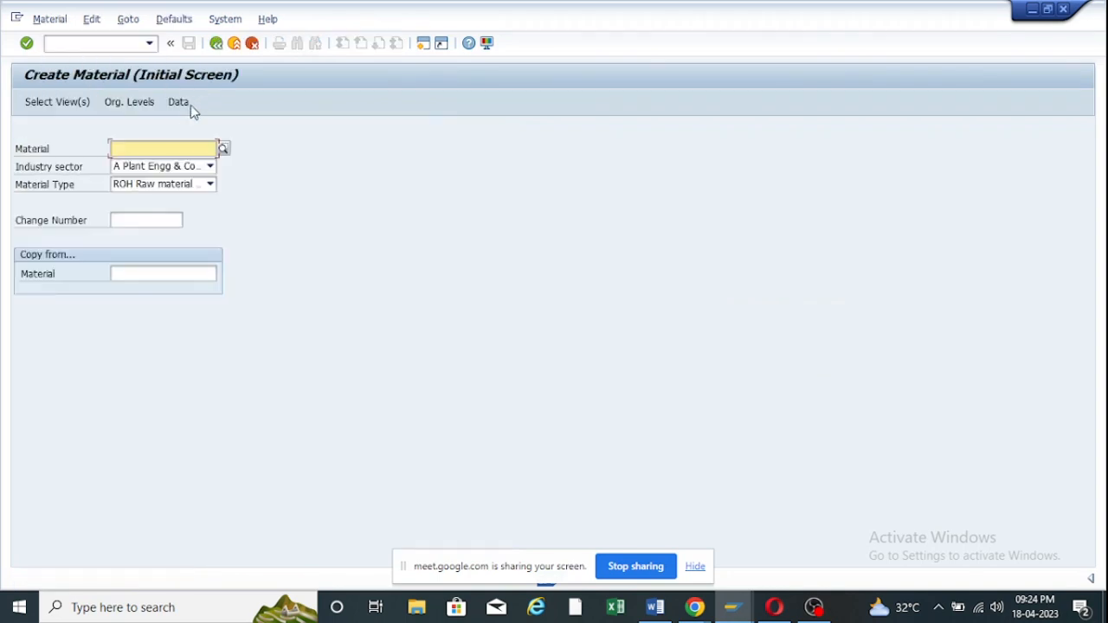
Choose material type ZRO1 and the needed views, with plant ZOOF and storage location RM00.
left_click(209, 187)
left_click(208, 187)
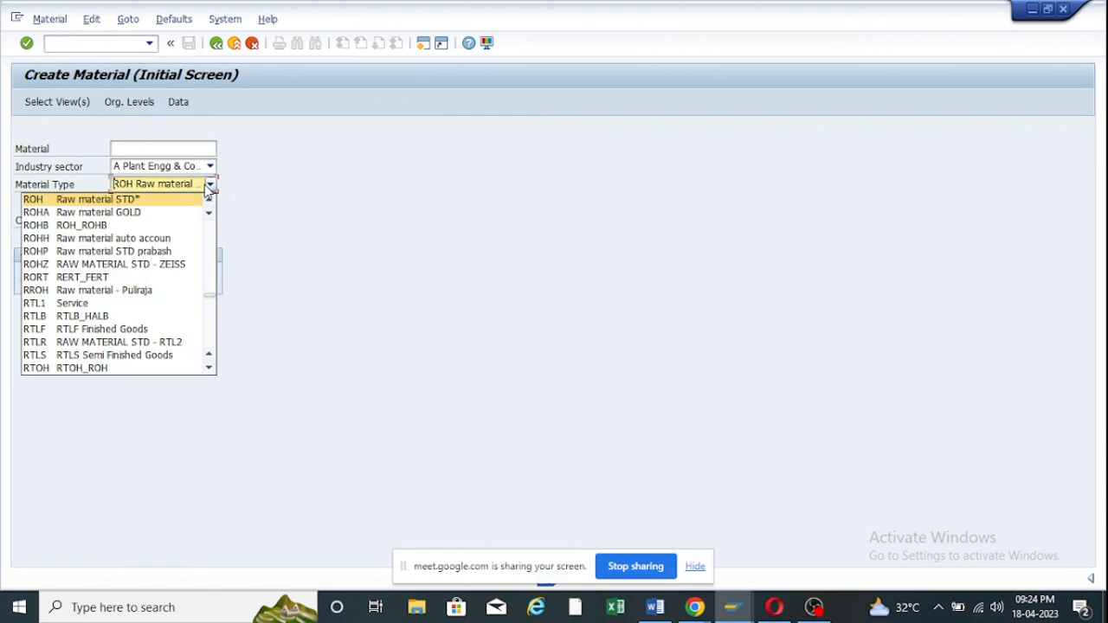
type("zro")
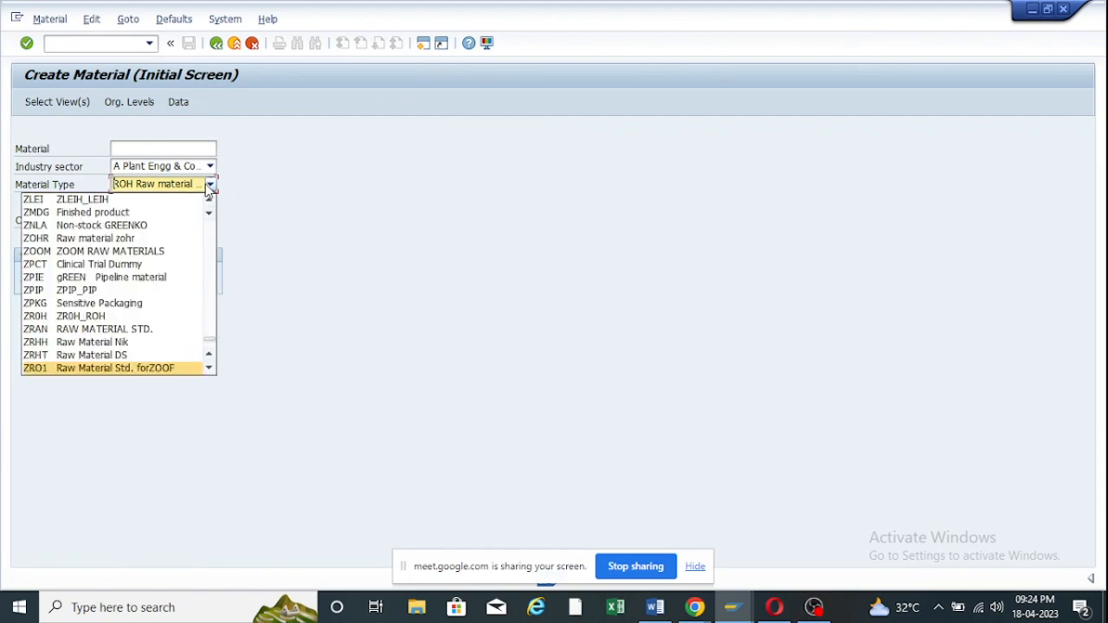
key("Return")
key("Return")
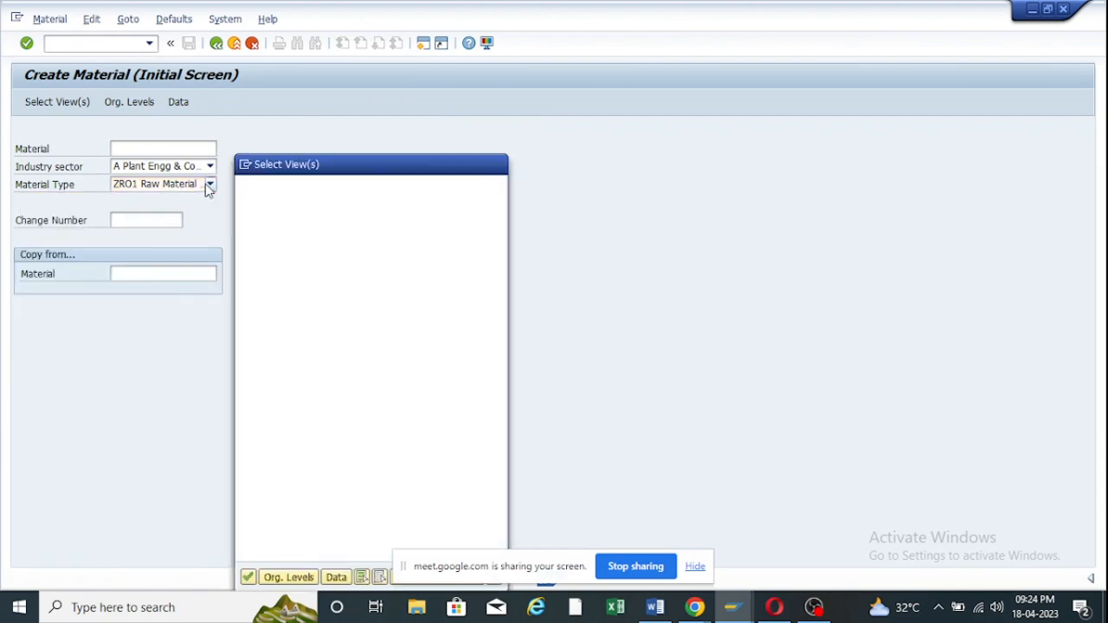
left_click(245, 226)
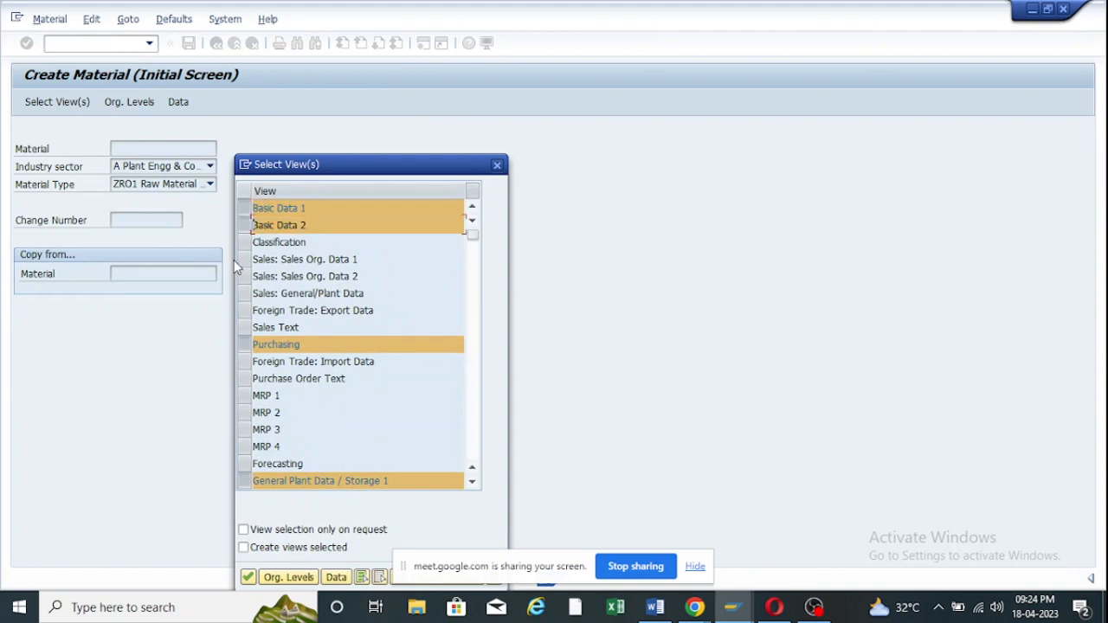
scroll(259, 372, "down", 4)
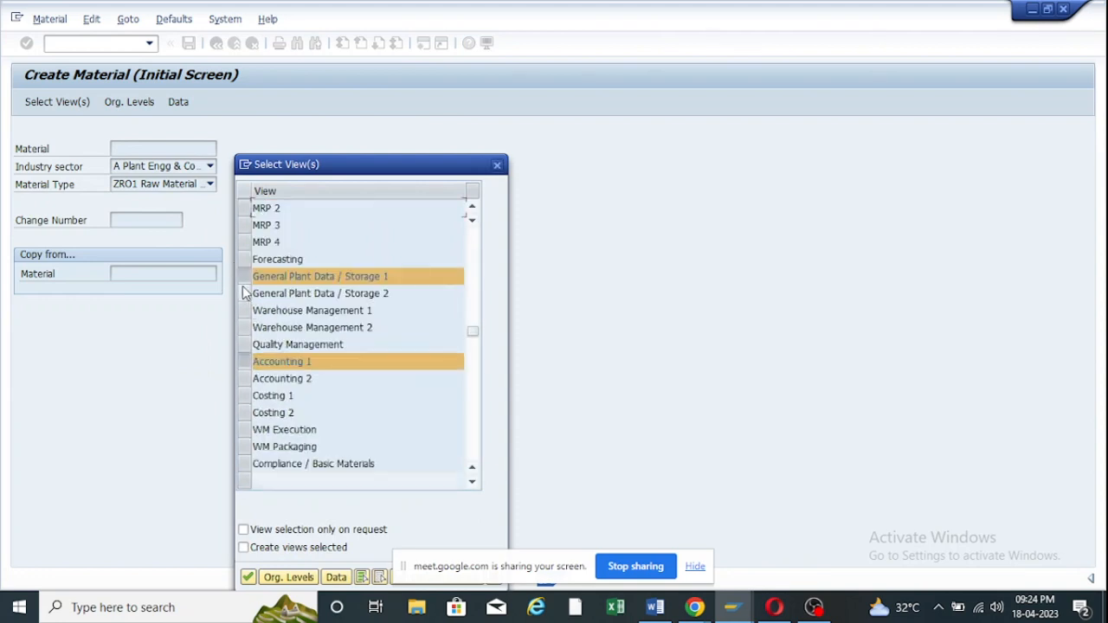
left_click(248, 577)
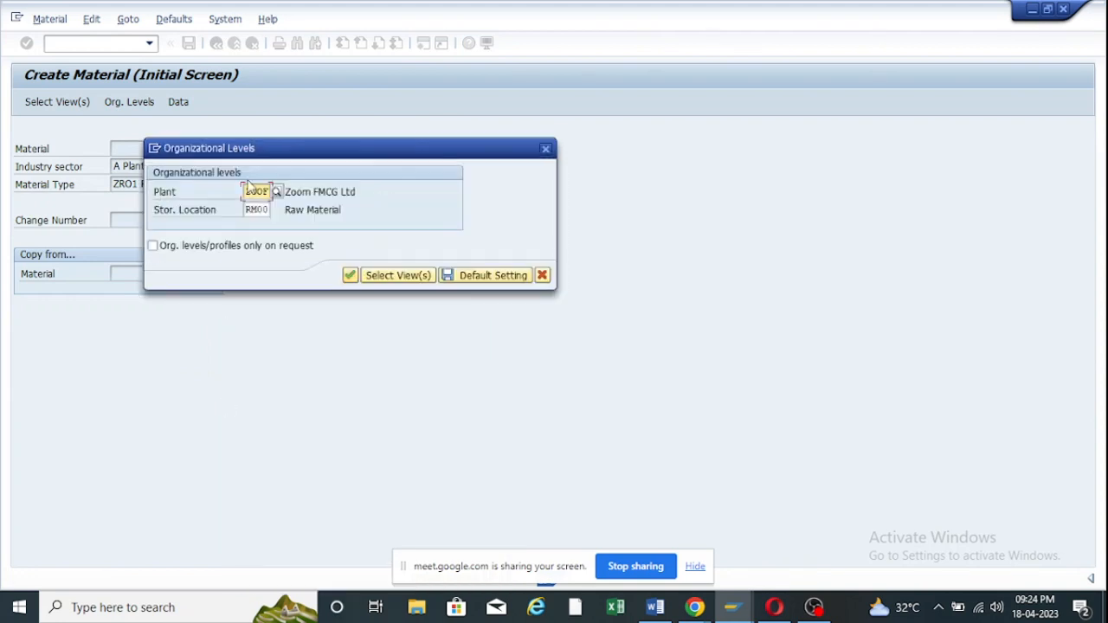
left_click(352, 276)
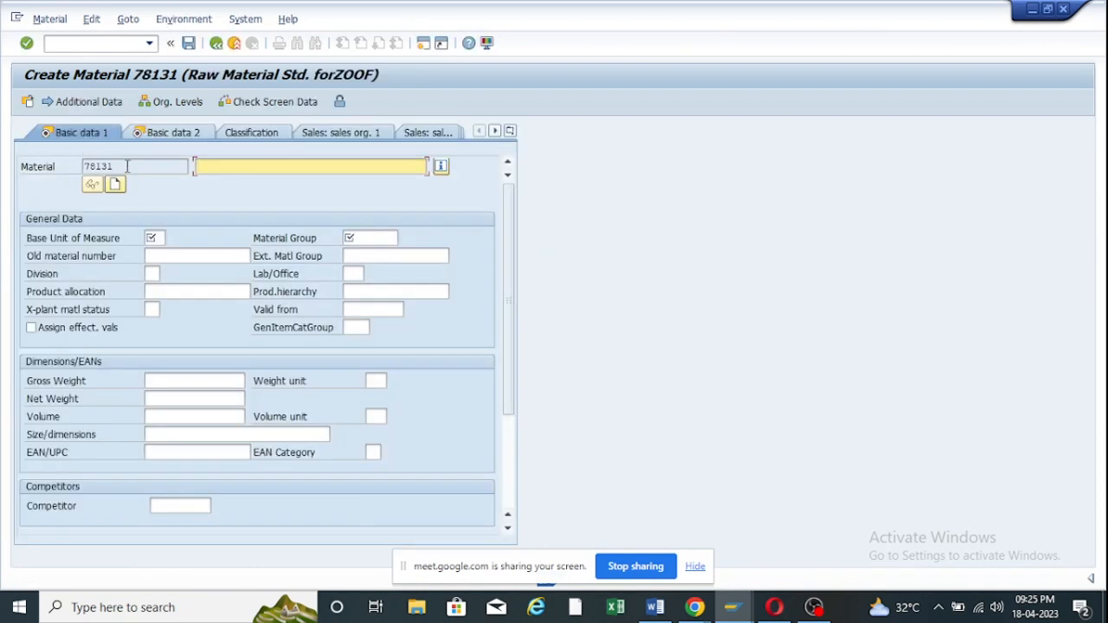
For material 78131, enter description 'Test Material', base unit L and material group Z100.
left_click_drag(128, 166, 76, 165)
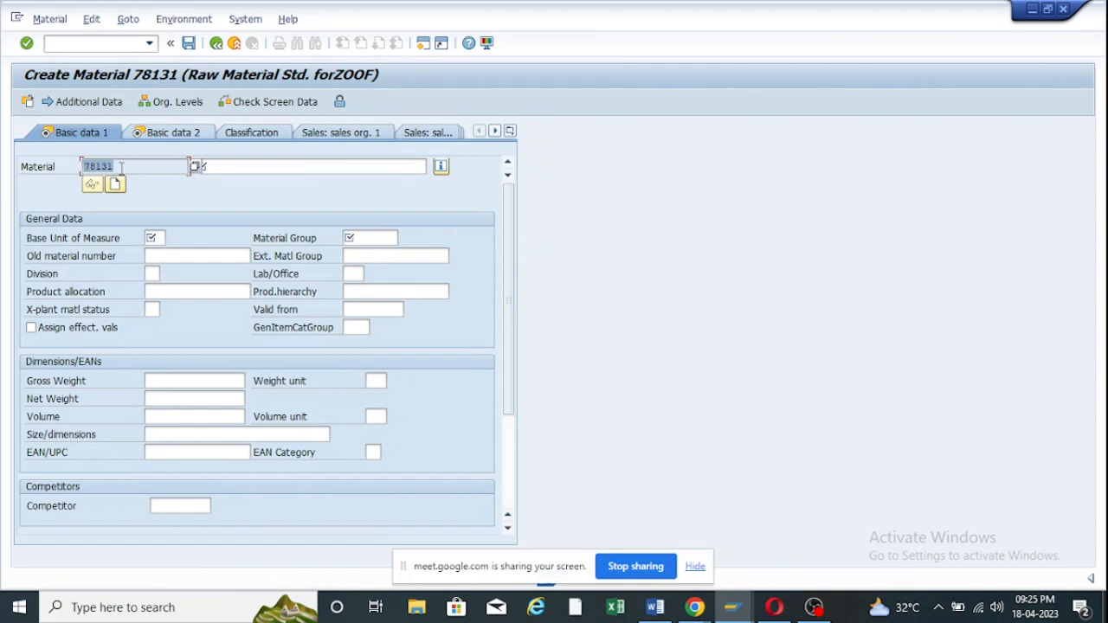
left_click_drag(125, 165, 83, 169)
left_click(233, 165)
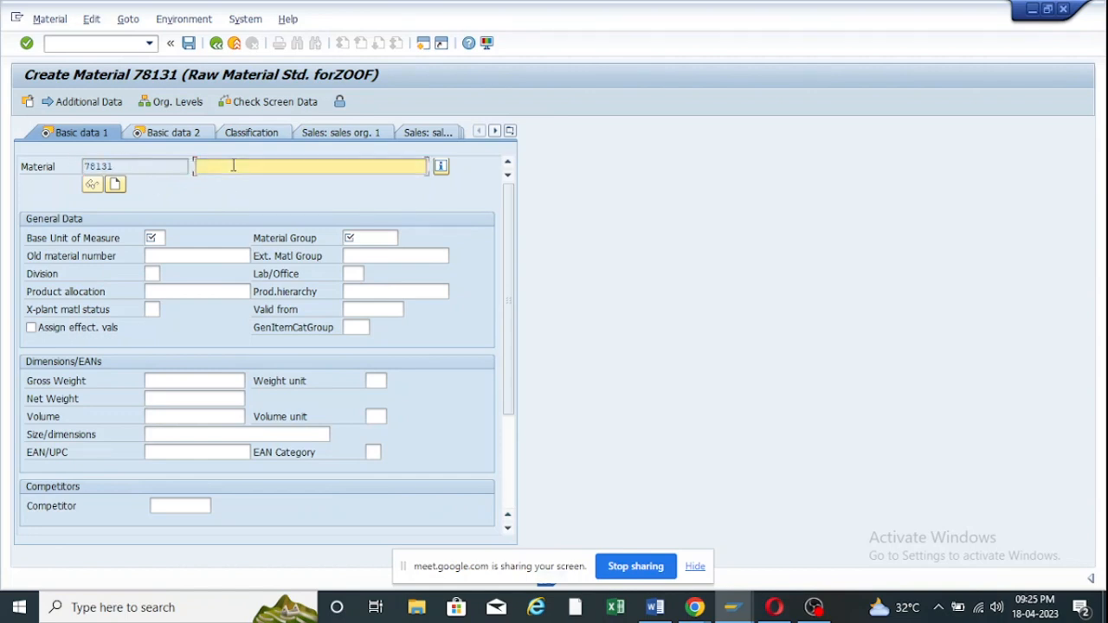
left_click(233, 166)
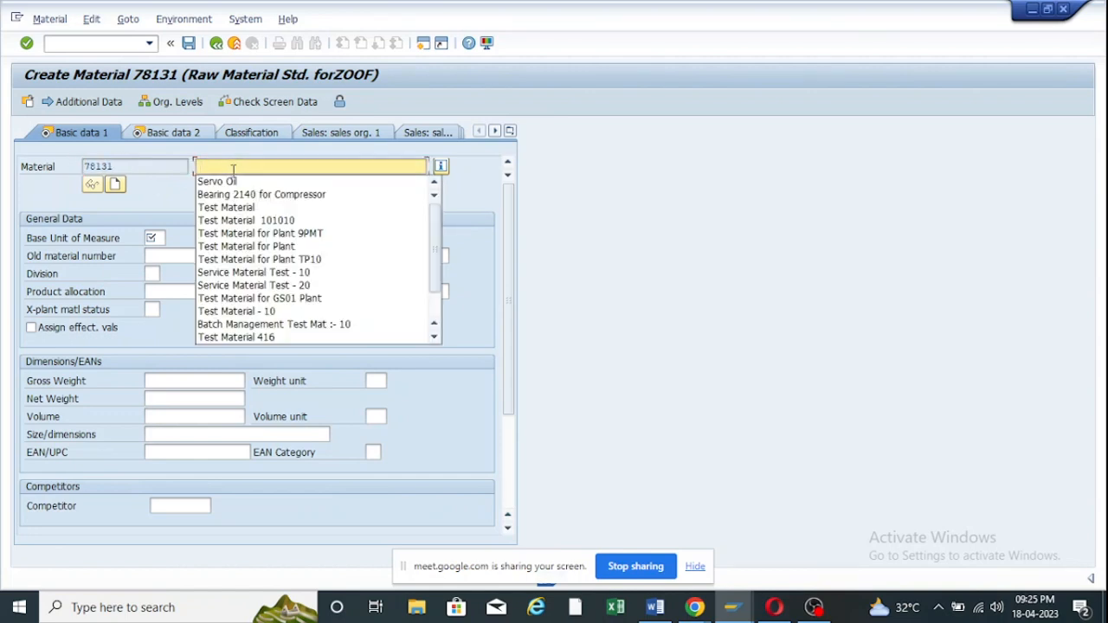
left_click(232, 207)
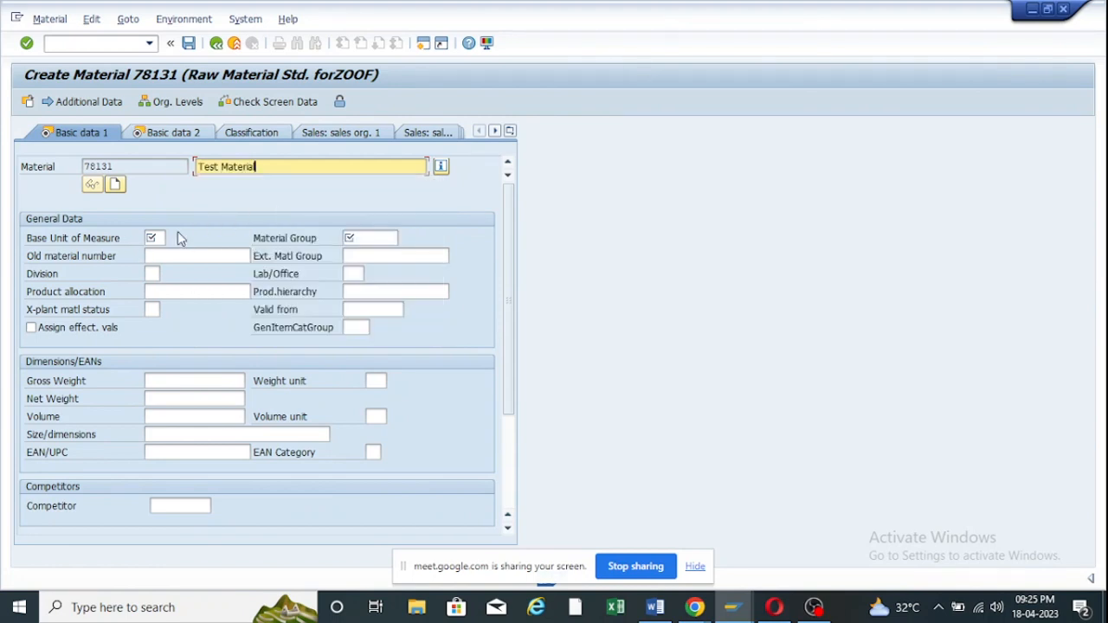
left_click(156, 238)
left_click(173, 254)
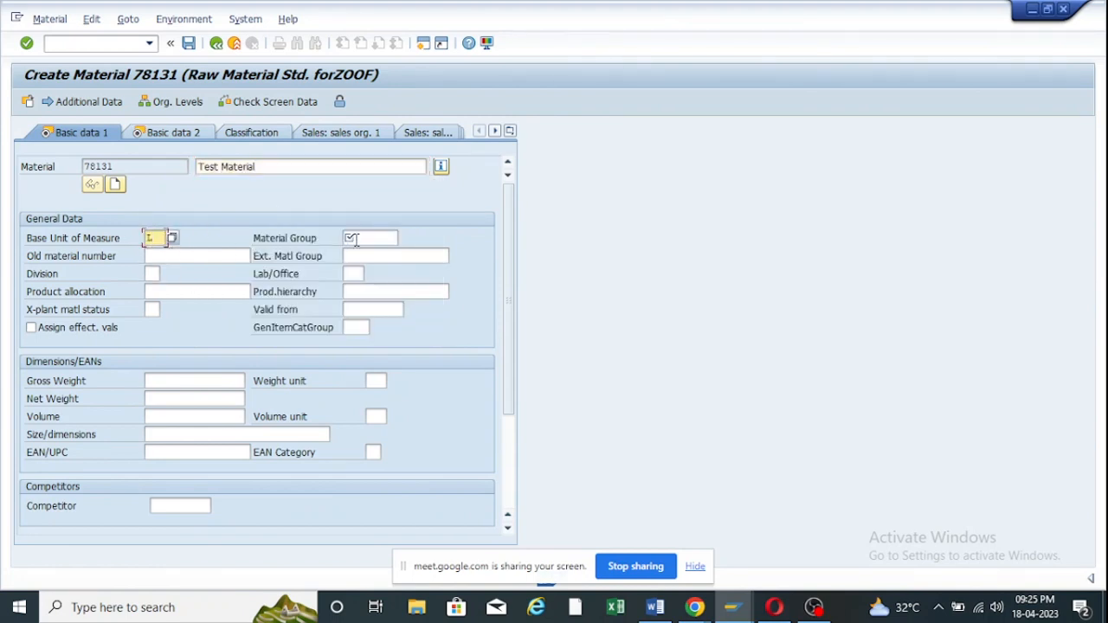
left_click(360, 238)
left_click(365, 252)
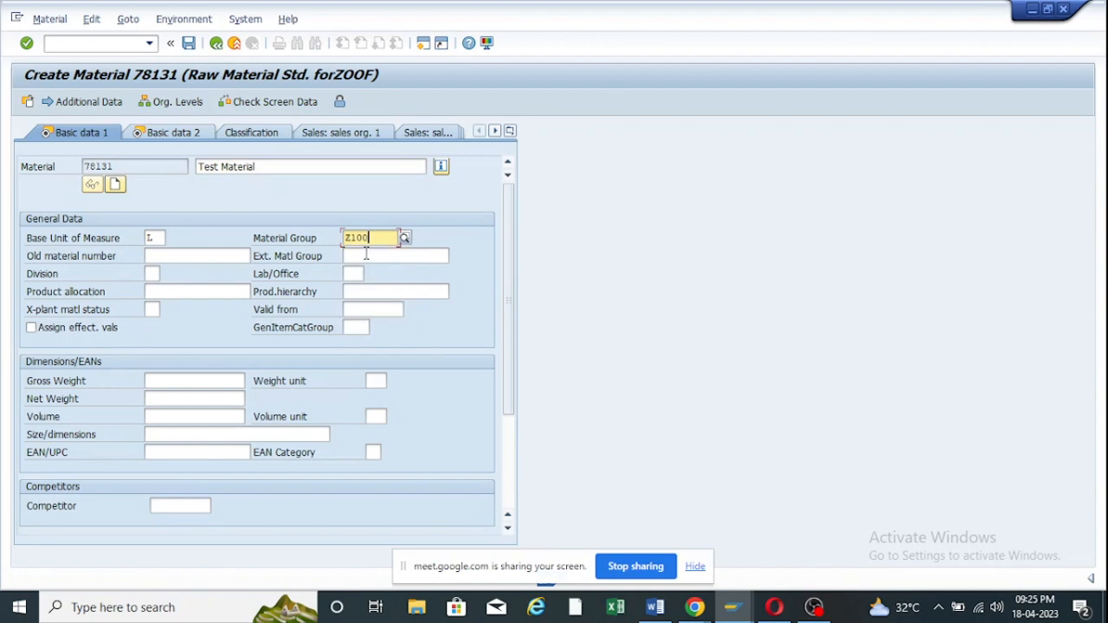
Fill in the purchasing group on the Purchasing view.
key("Return")
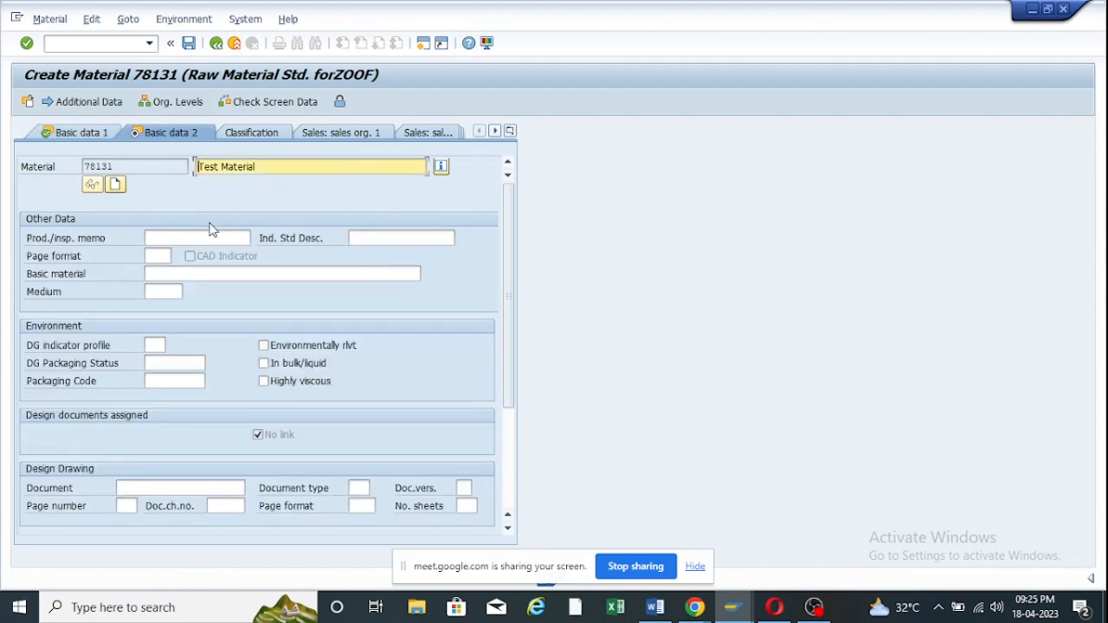
key("Return")
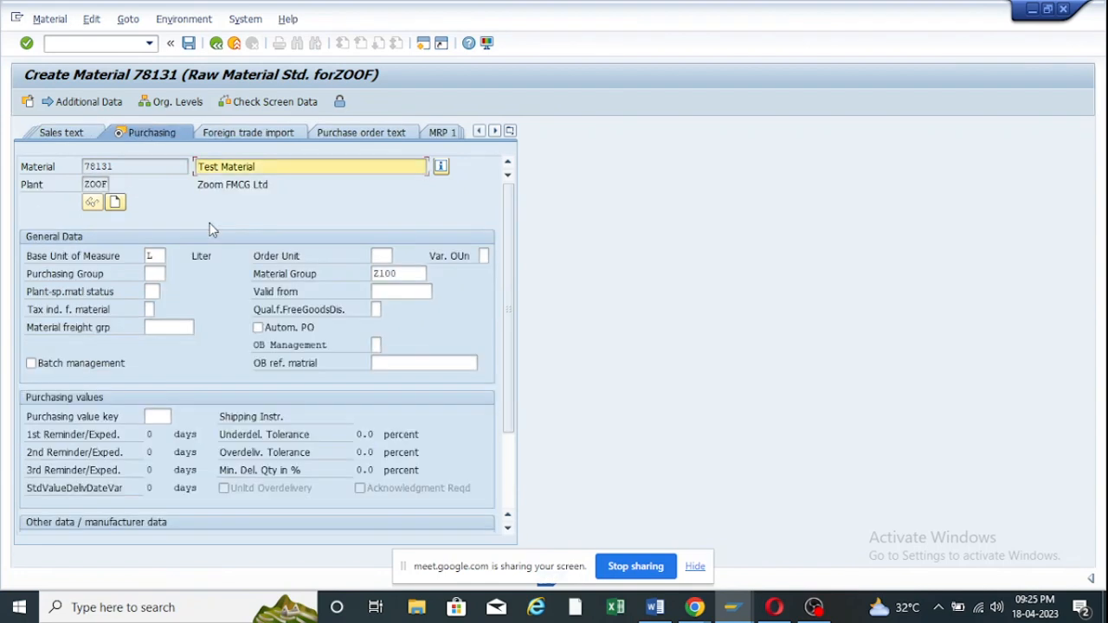
left_click(163, 274)
left_click(172, 297)
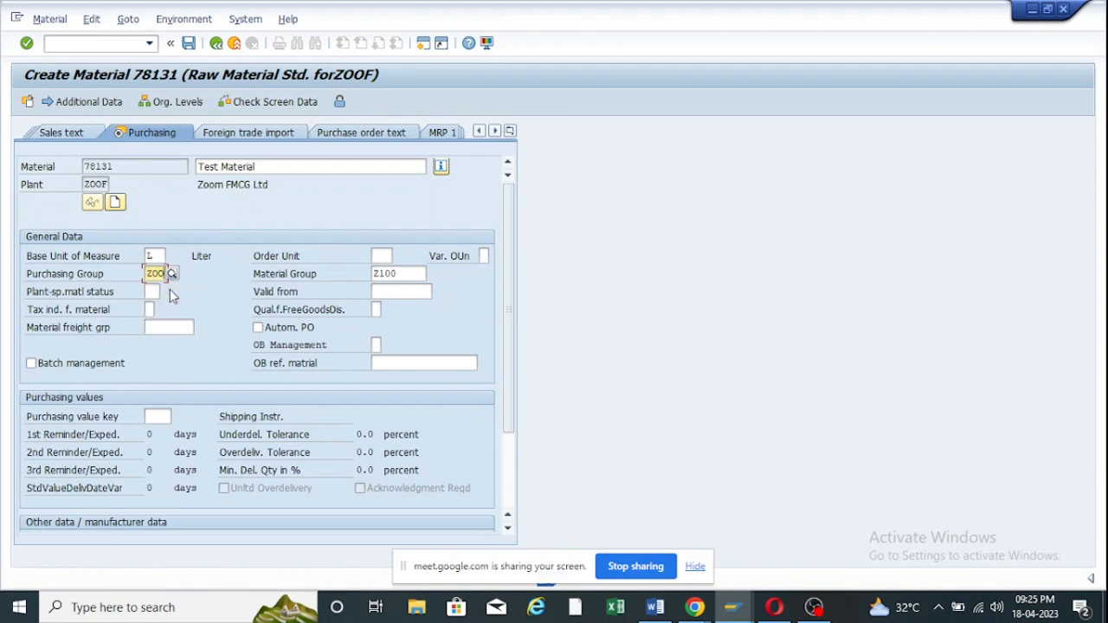
Set valuation class 3000 and moving price 10, then save the material.
key("Return")
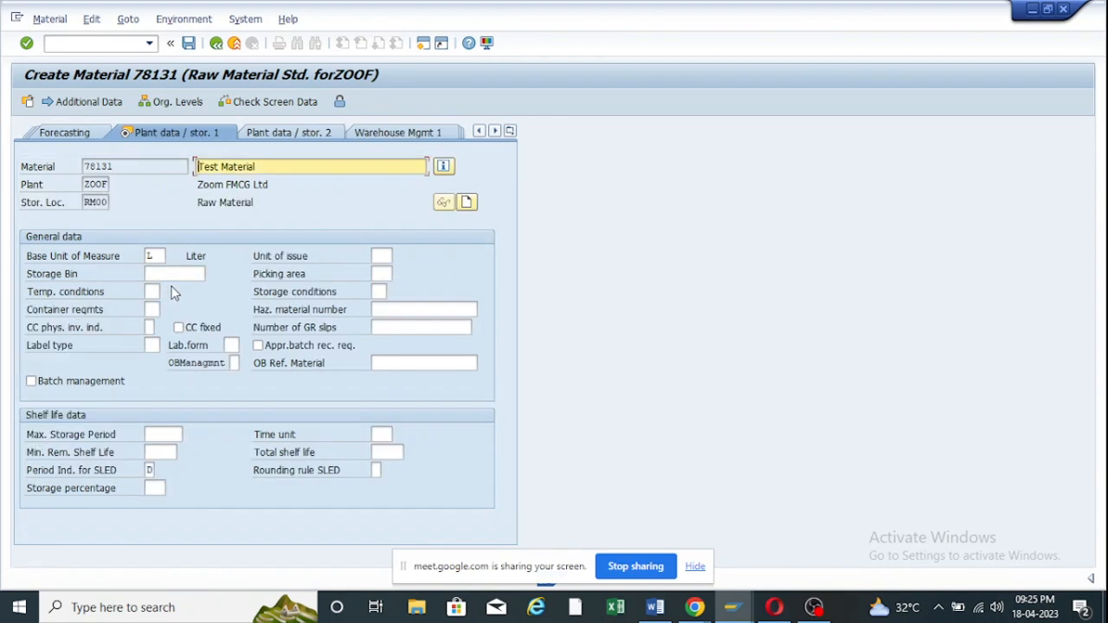
key("Return")
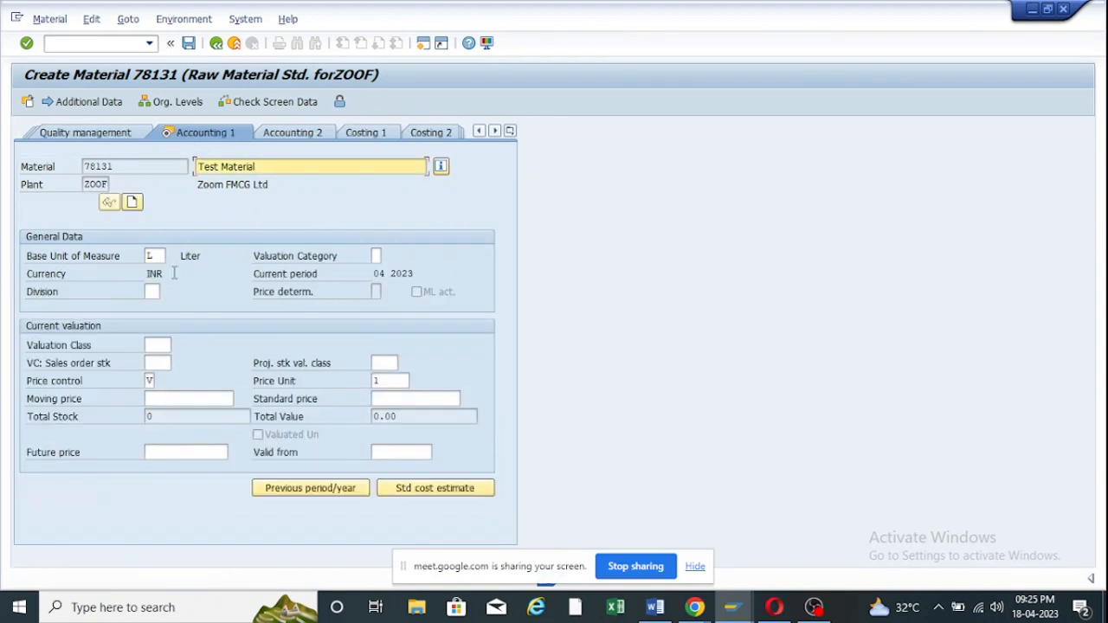
left_click(162, 344)
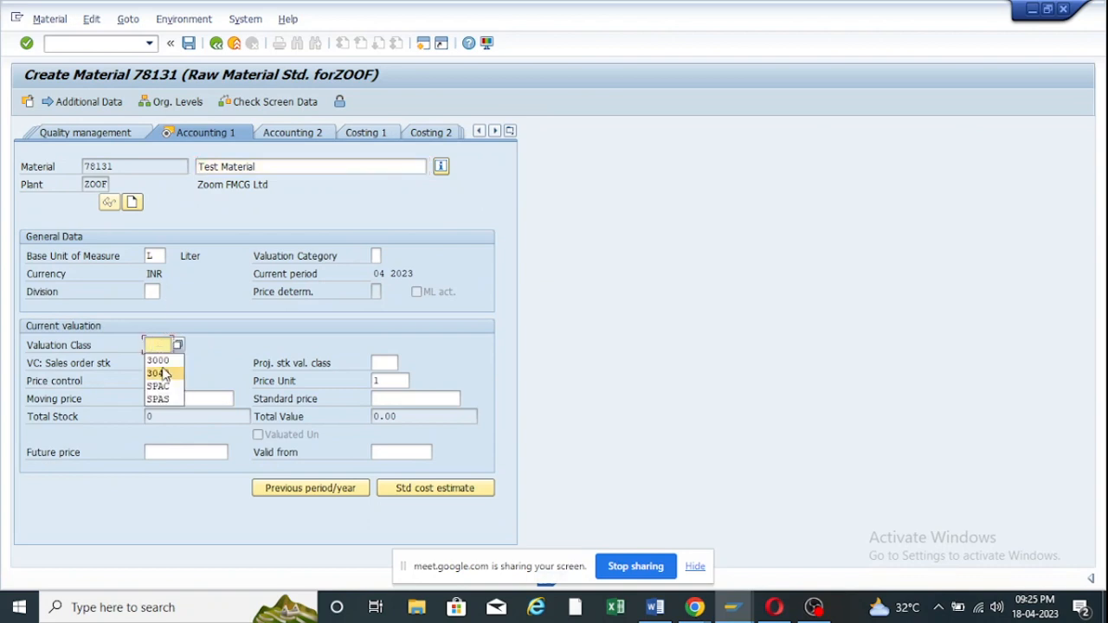
left_click(164, 360)
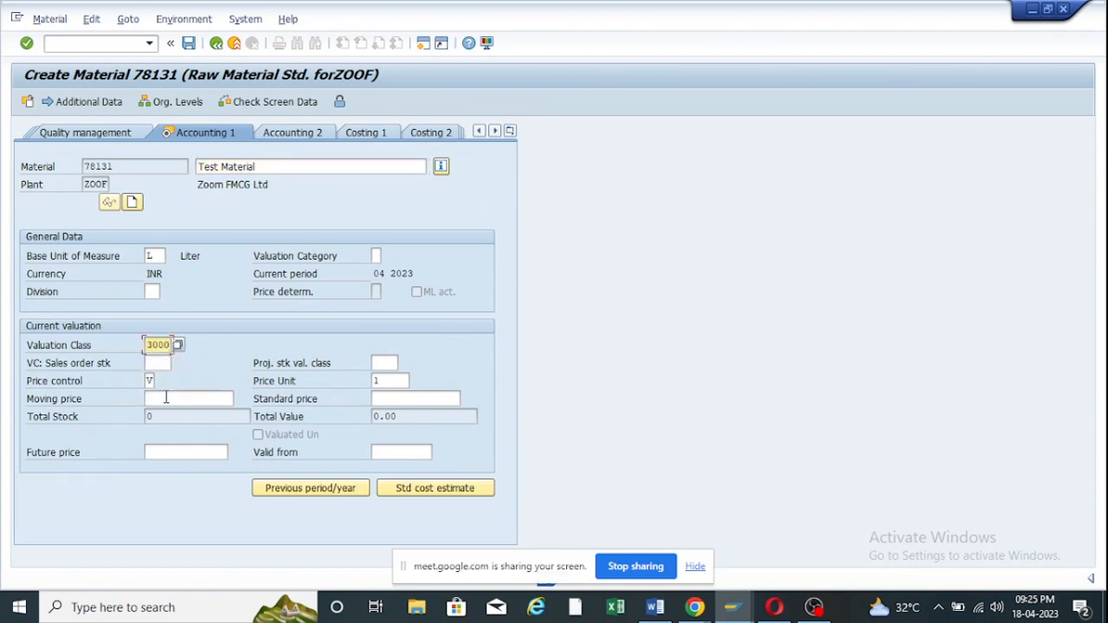
left_click(166, 397)
type("10")
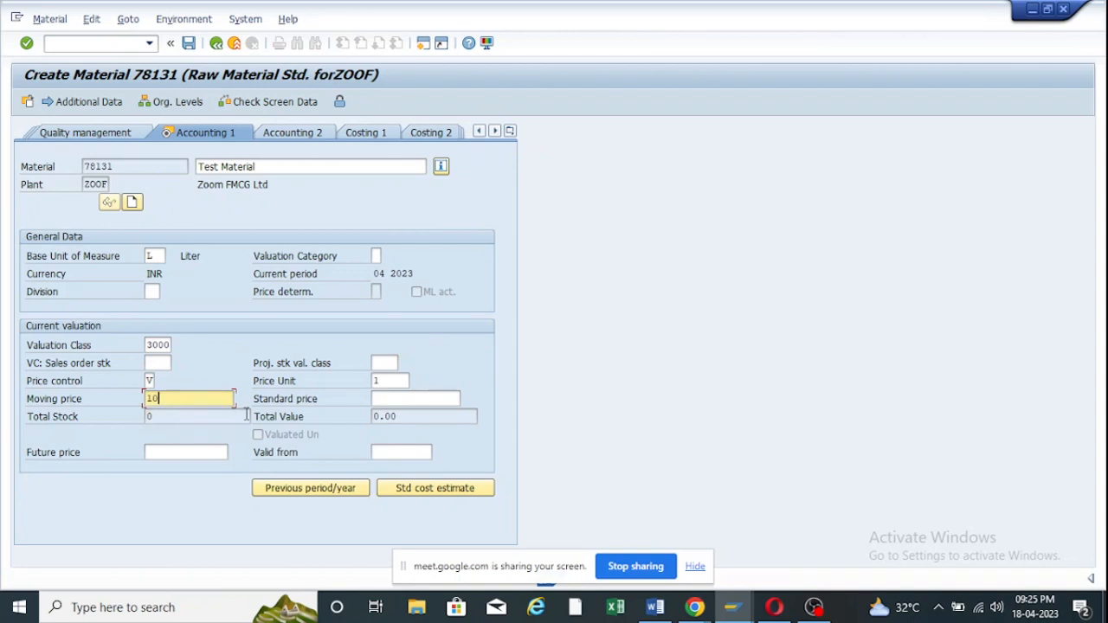
key("Return")
left_click(241, 336)
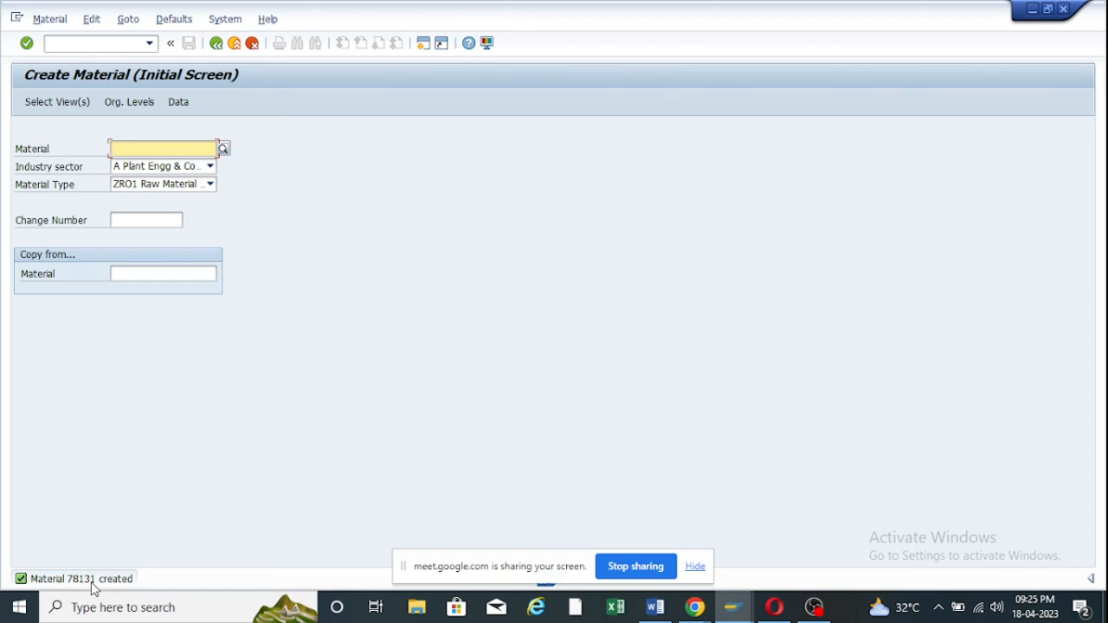
Check that Number Range for ZOOF spans 78131 to 91270, then return to the group list.
mouse_move(733, 604)
left_click(714, 530)
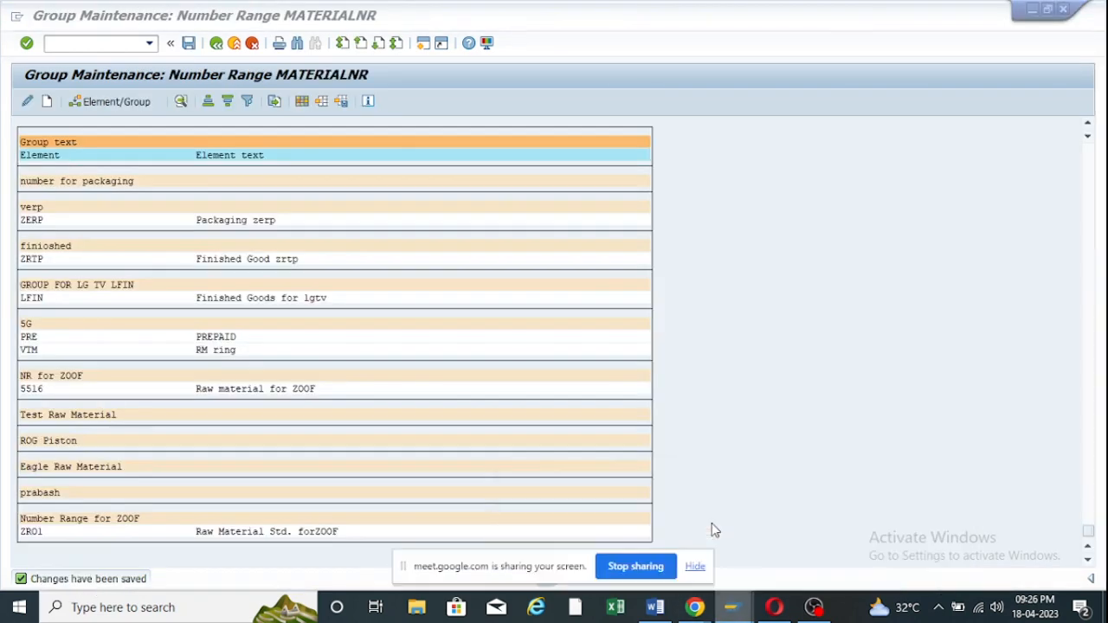
double_click(75, 525)
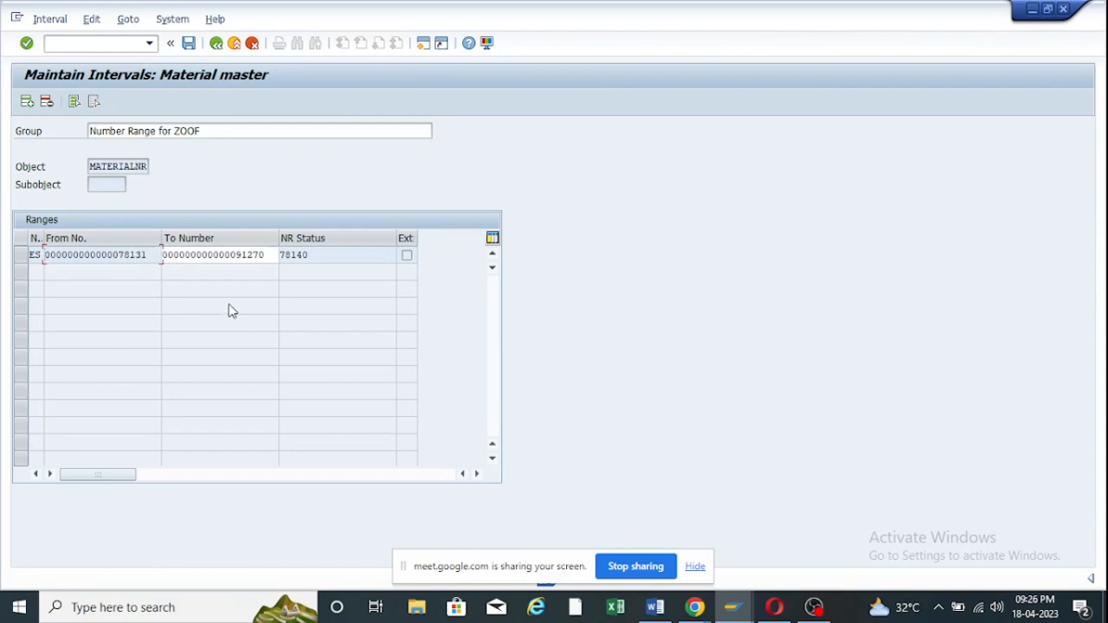
left_click_drag(148, 255, 120, 249)
left_click_drag(270, 255, 151, 256)
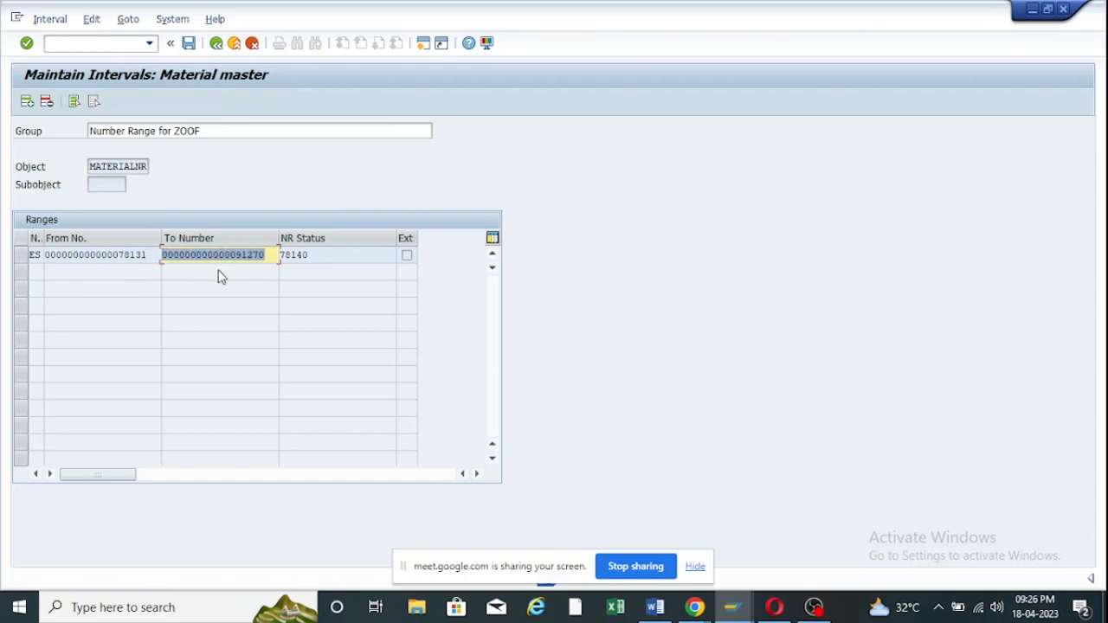
left_click(215, 43)
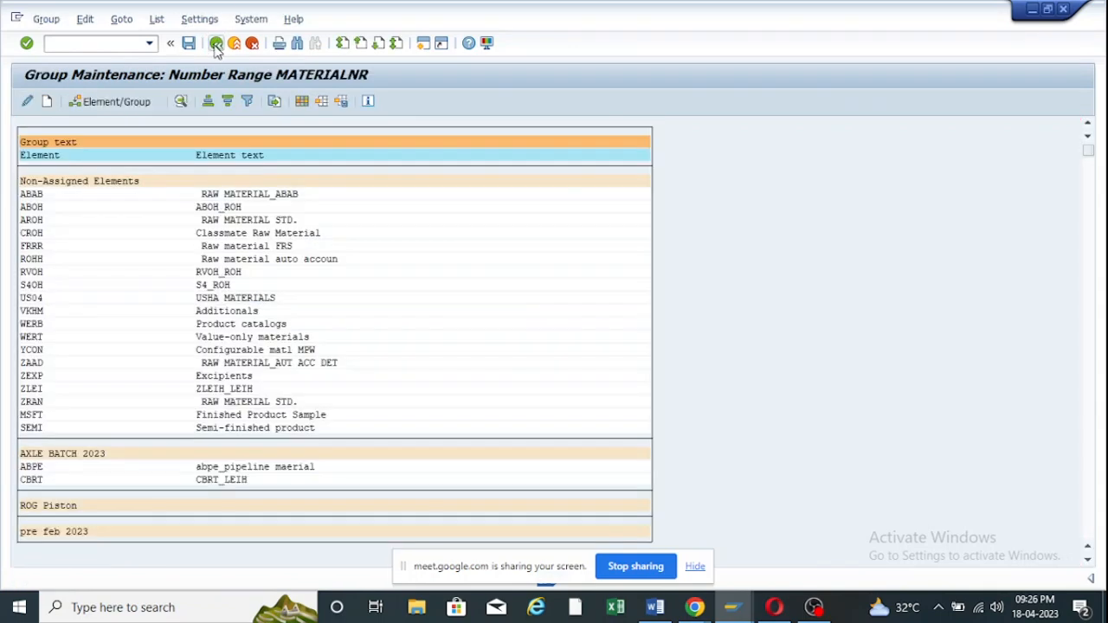
Back out to the customizing screen and open the SAP Reference IMG.
left_click(216, 43)
left_click(216, 43)
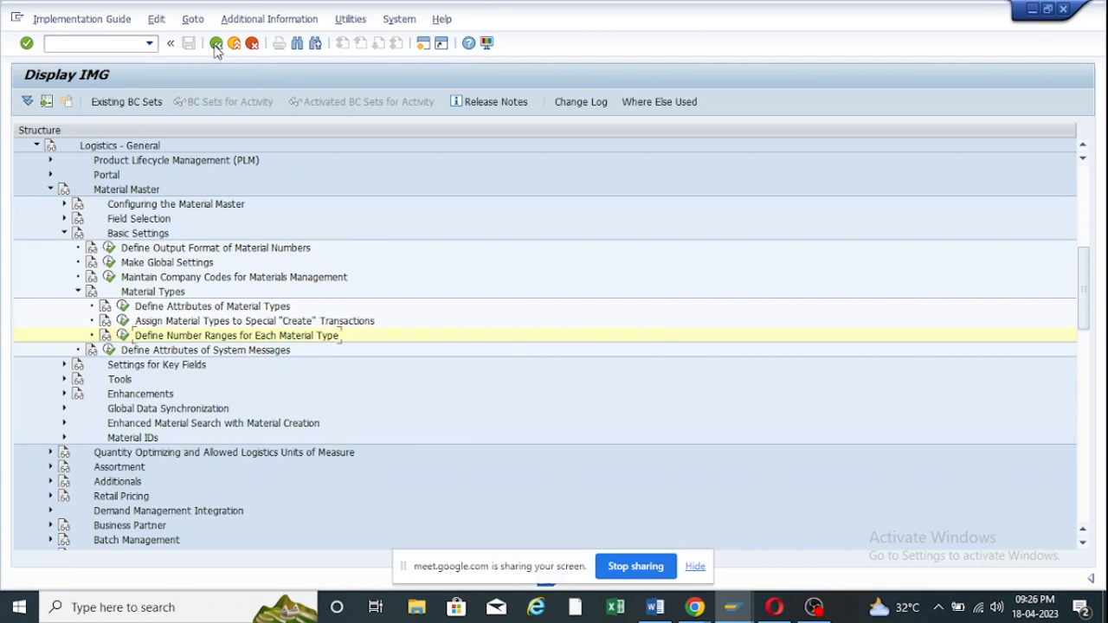
left_click(215, 43)
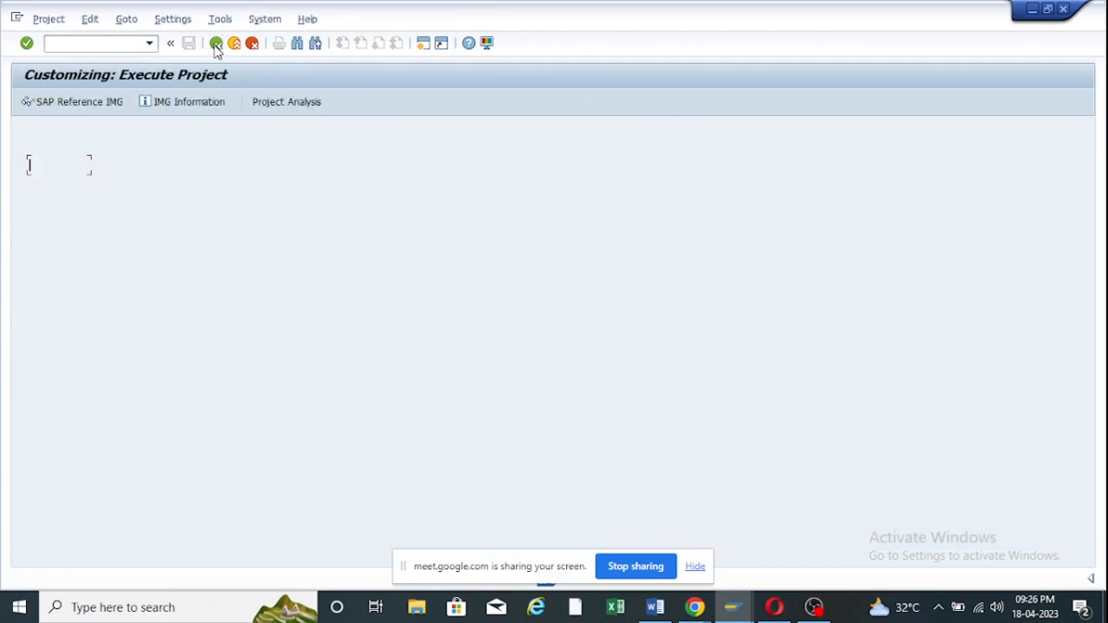
left_click(79, 105)
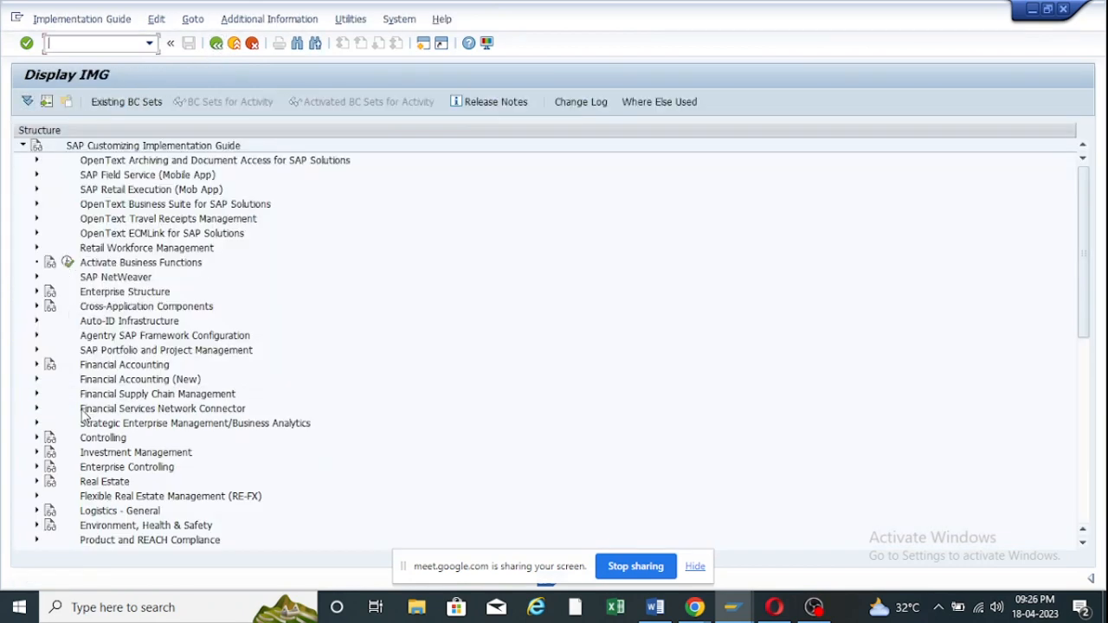
scroll(84, 416, "down", 3)
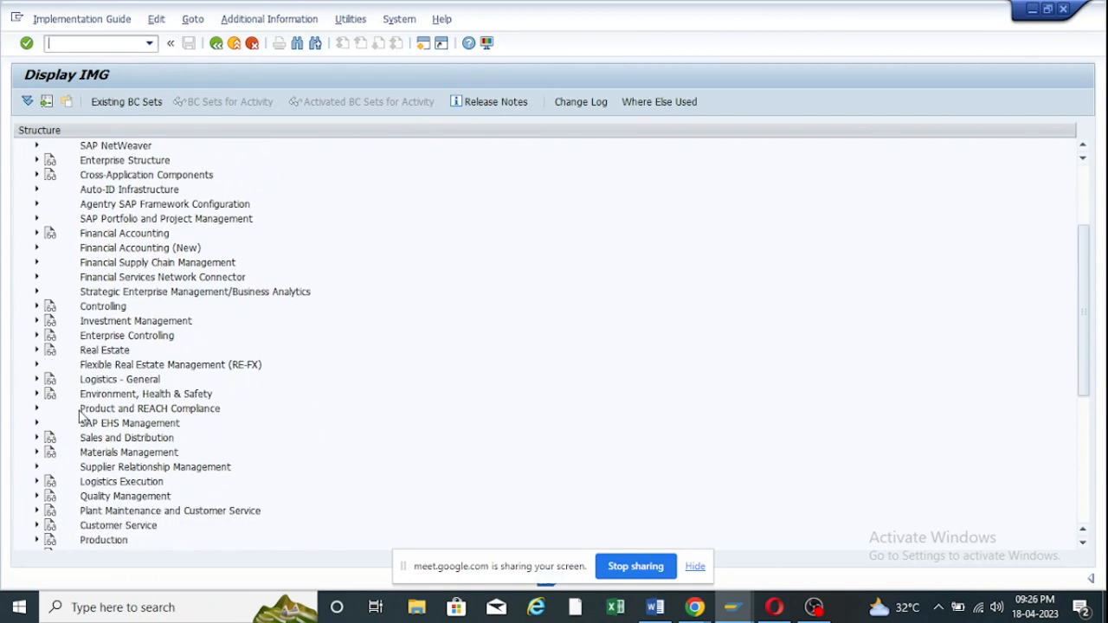
scroll(79, 416, "down", 1)
scroll(44, 414, "down", 1)
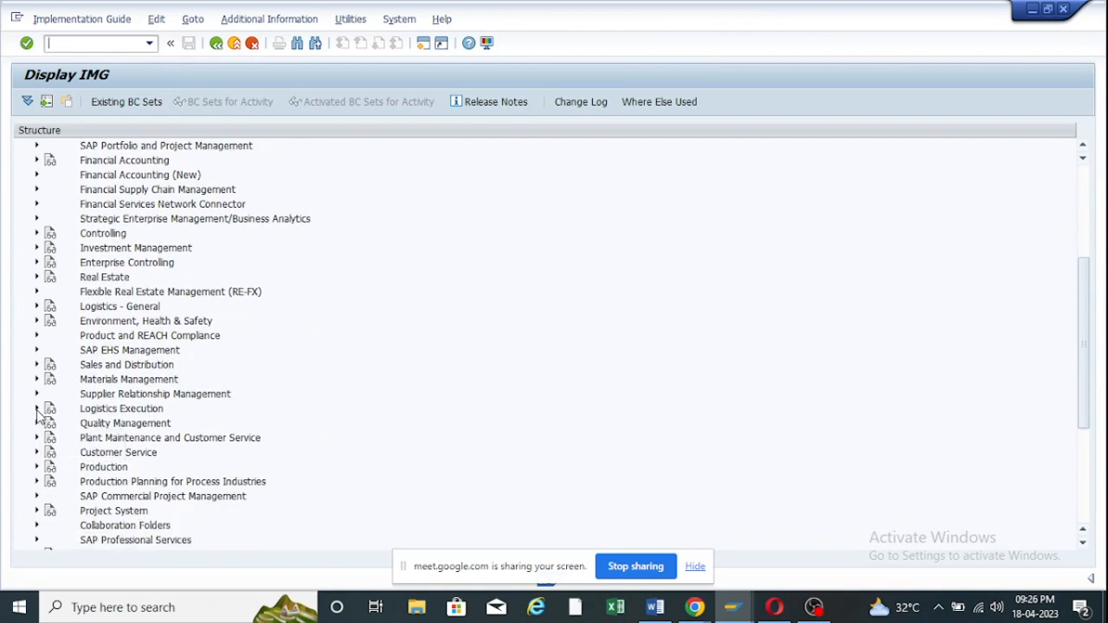
Under Logistics - General > Material Master > Basic Settings > Material Types, run Define Number Ranges for Each Material Type.
left_click(36, 307)
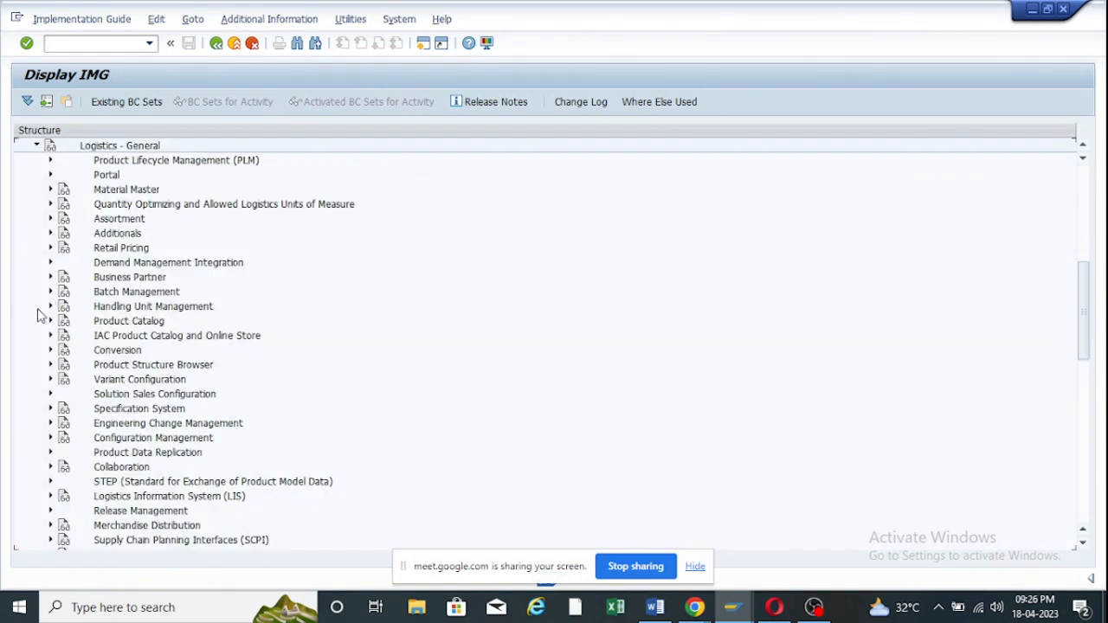
left_click(50, 189)
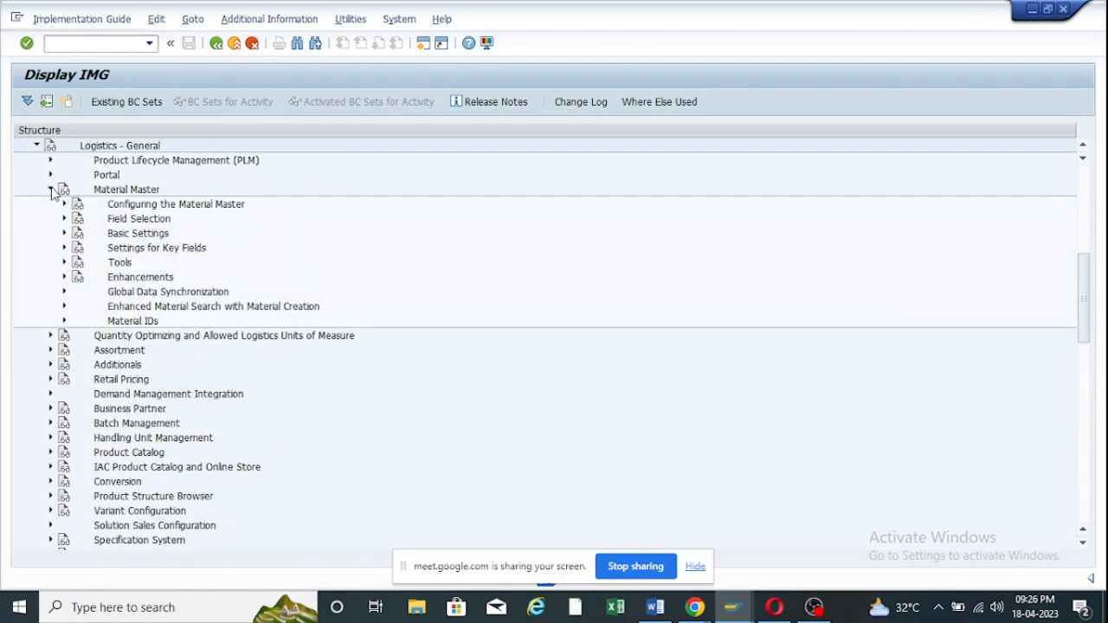
left_click(64, 234)
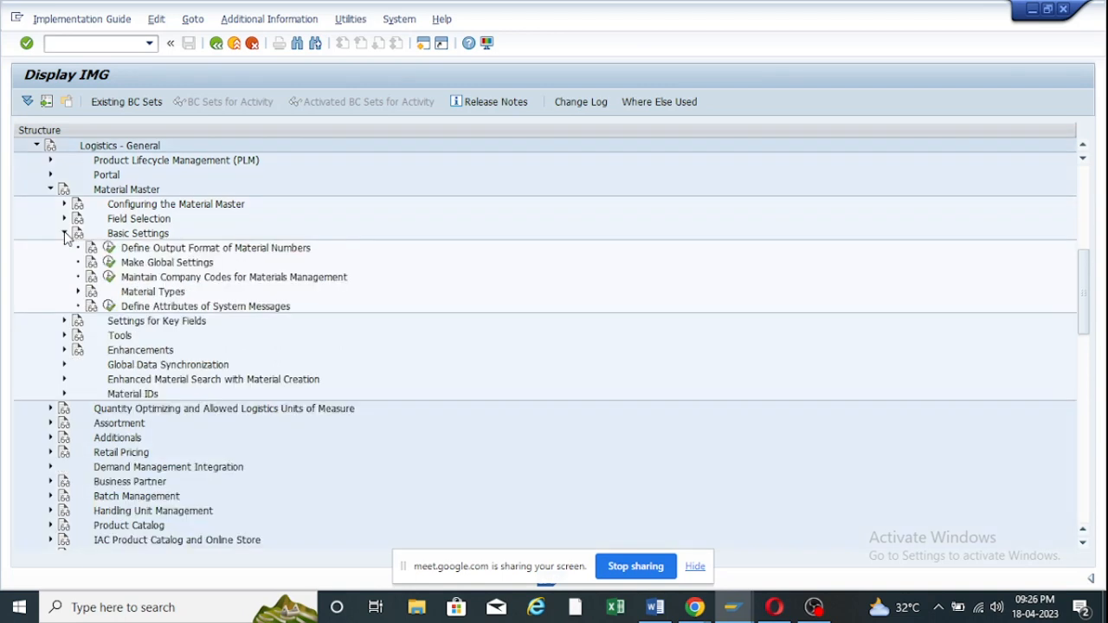
left_click(78, 291)
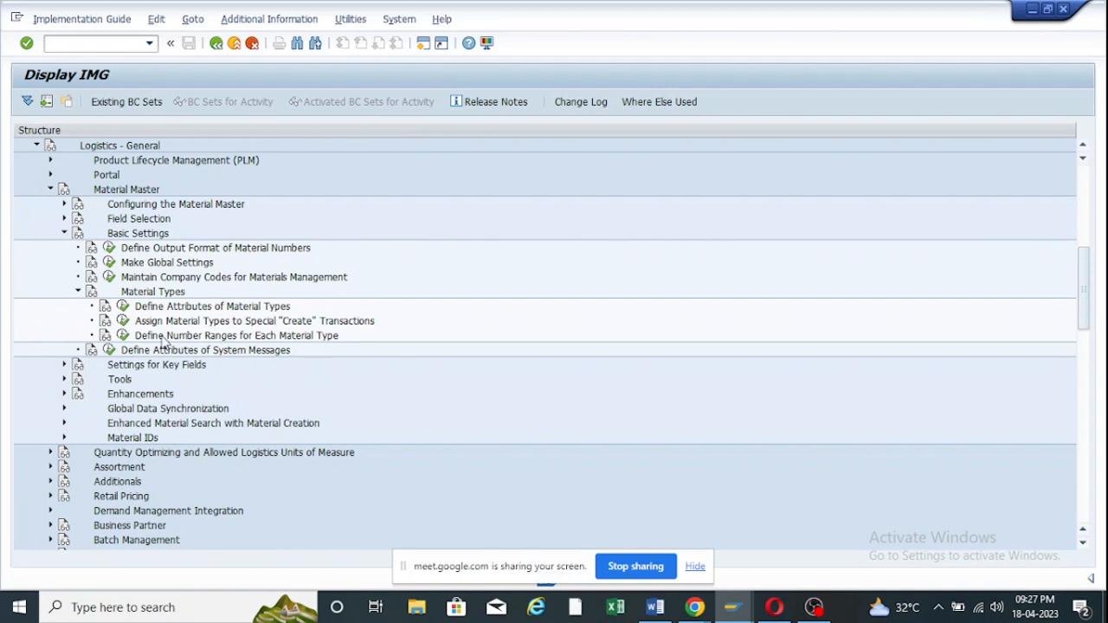
left_click(122, 336)
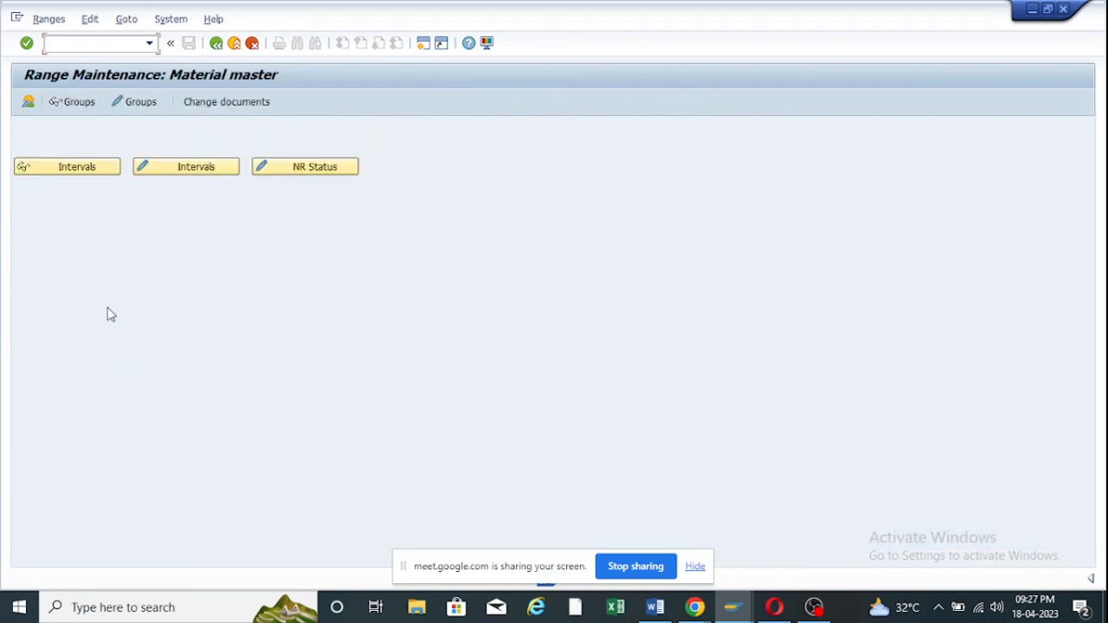
Open the number range groups for change, search for zro1 and try to open ZR01.
left_click(127, 102)
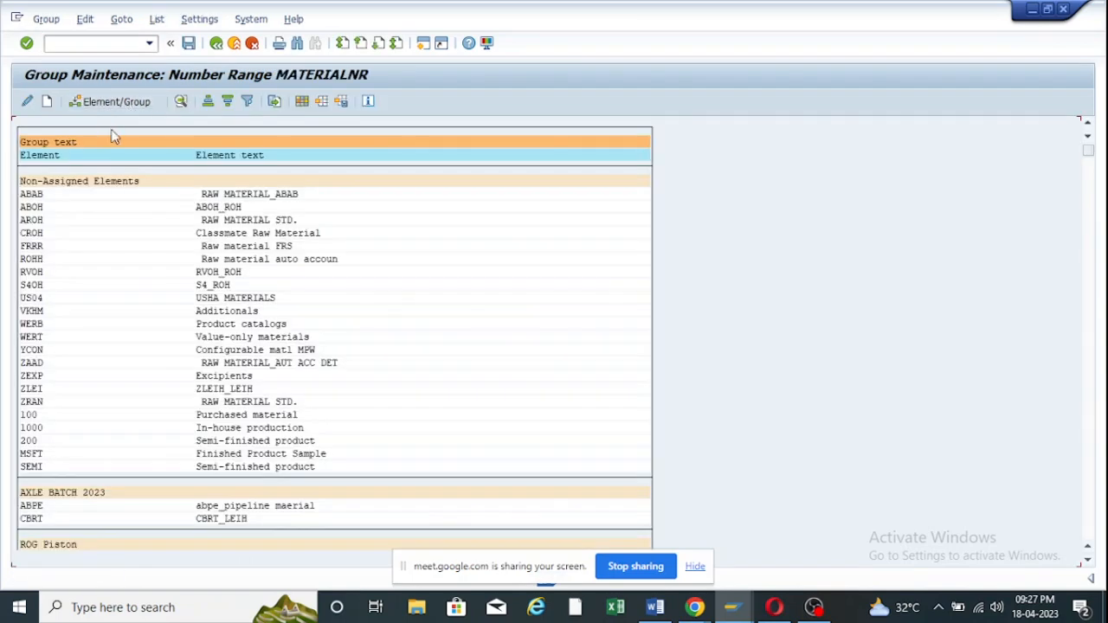
left_click(47, 103)
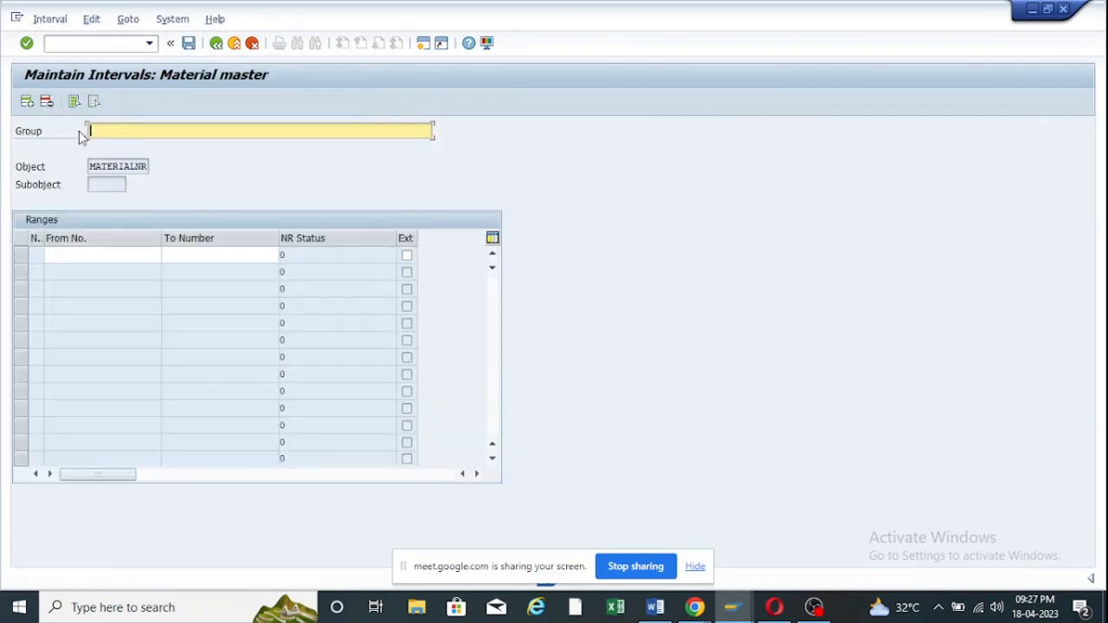
left_click(216, 44)
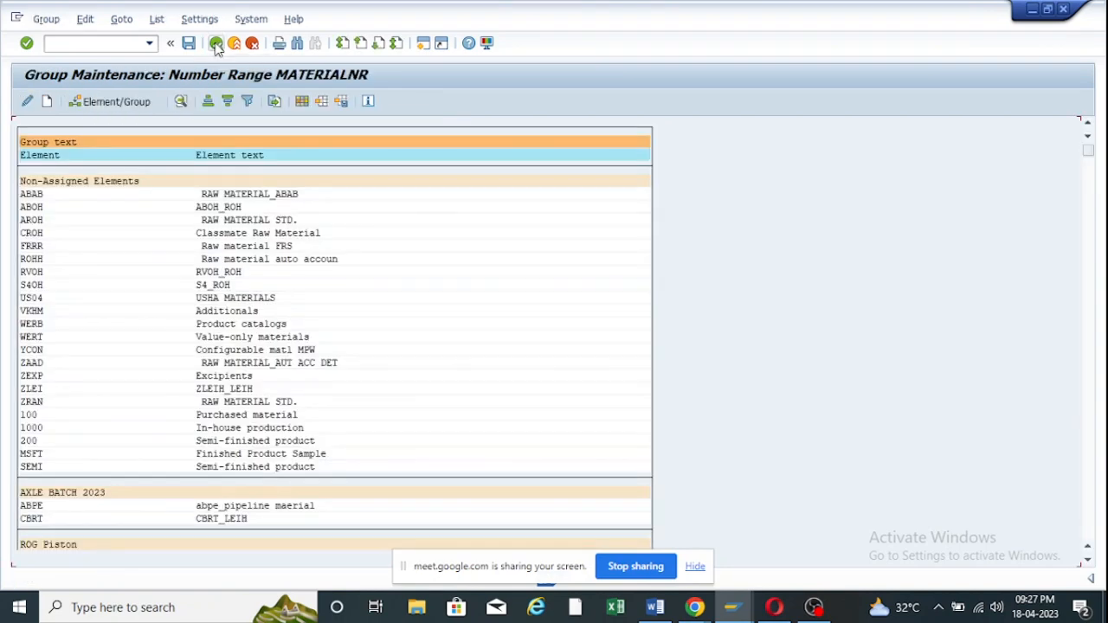
key("ctrl+f")
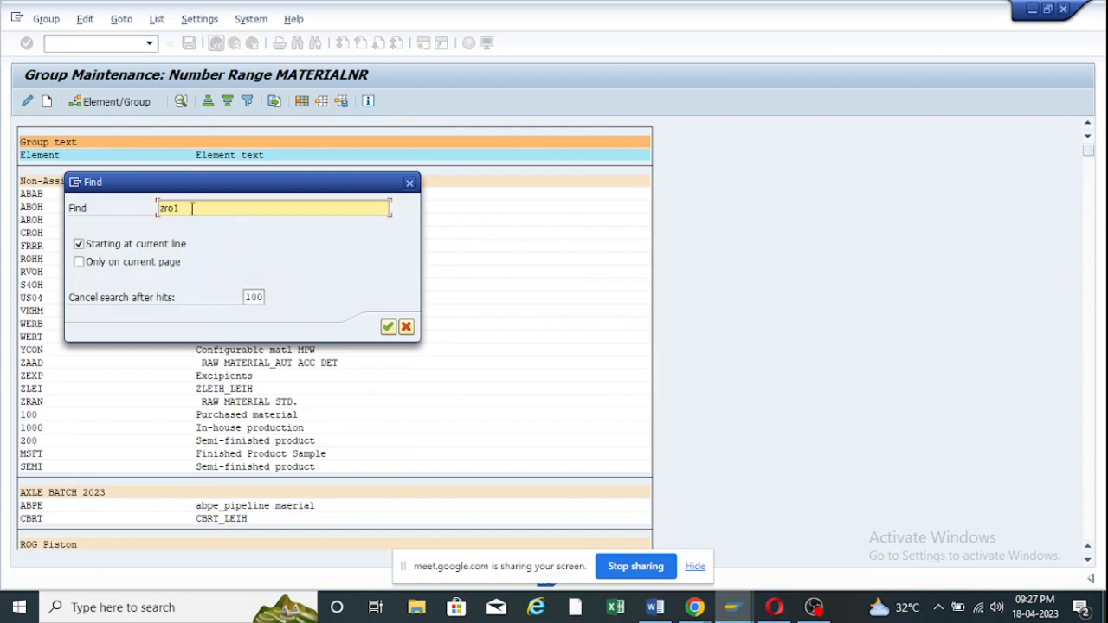
left_click_drag(192, 208, 151, 215)
left_click(388, 326)
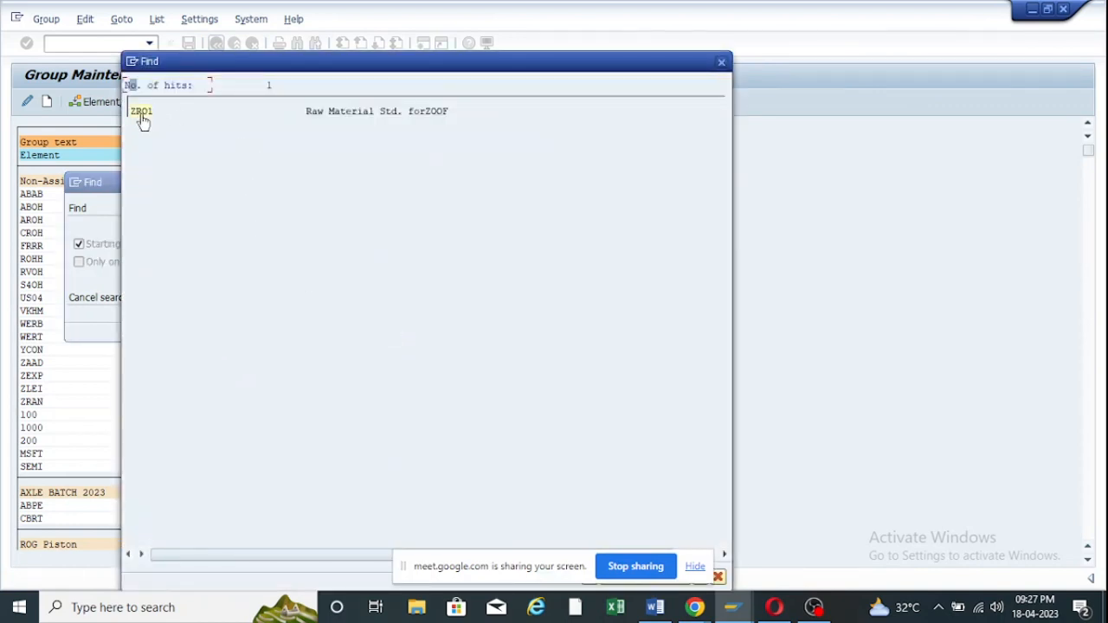
left_click(143, 113)
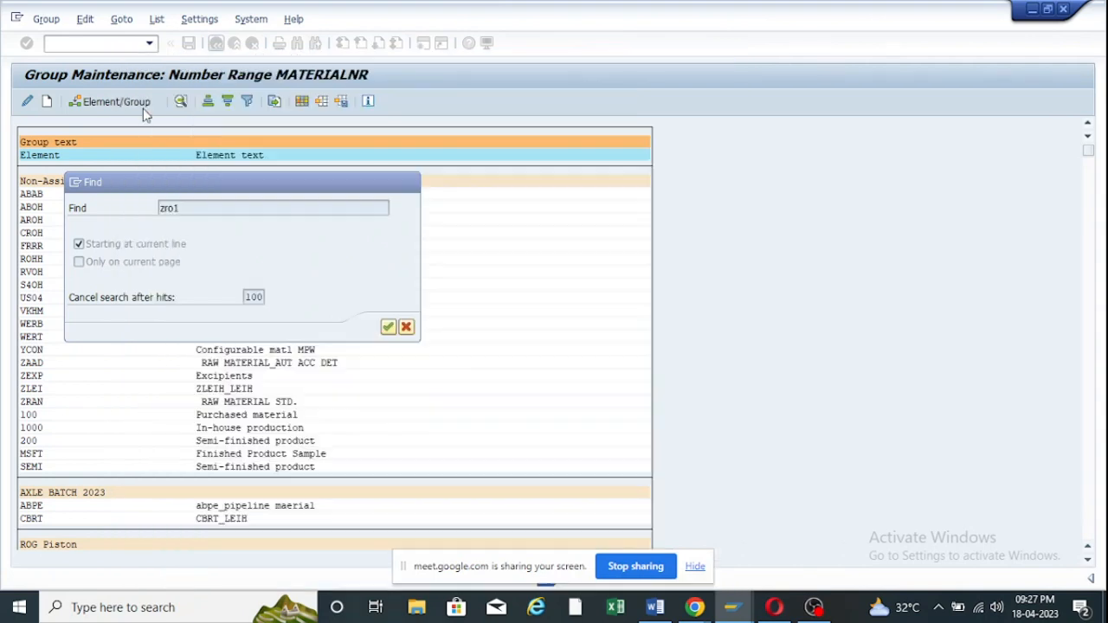
left_click(143, 108)
scroll(281, 307, "down", 2)
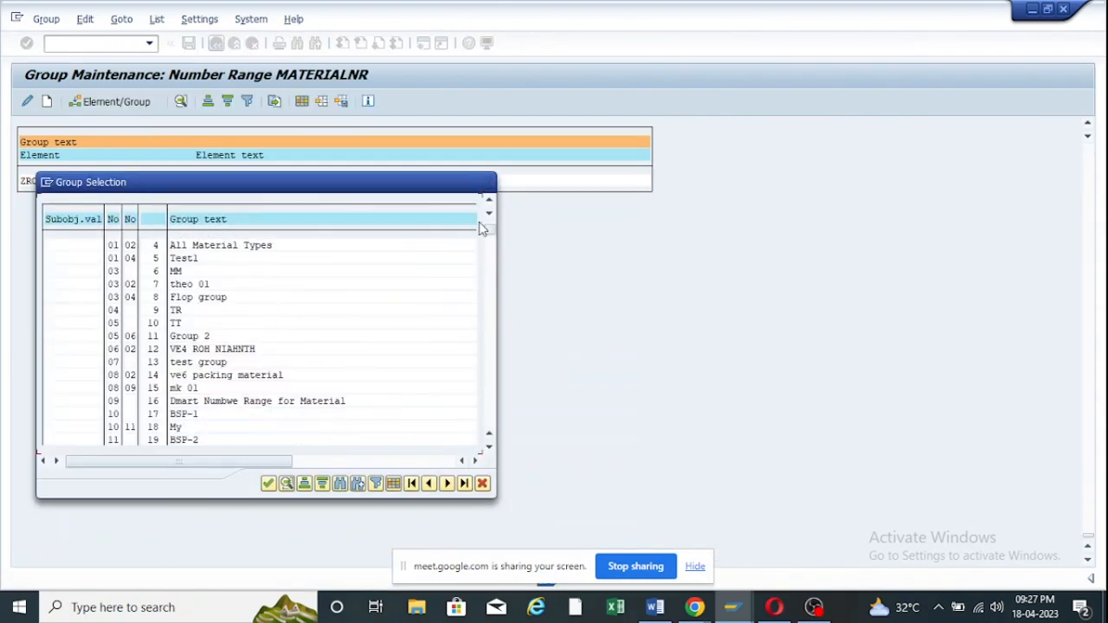
left_click(487, 182)
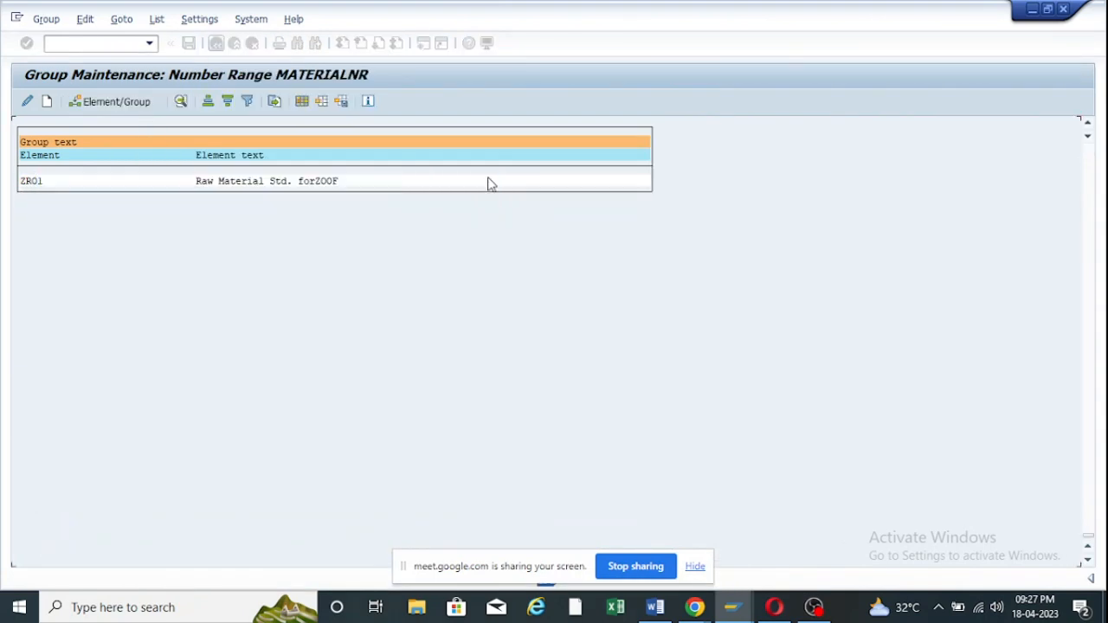
double_click(35, 183)
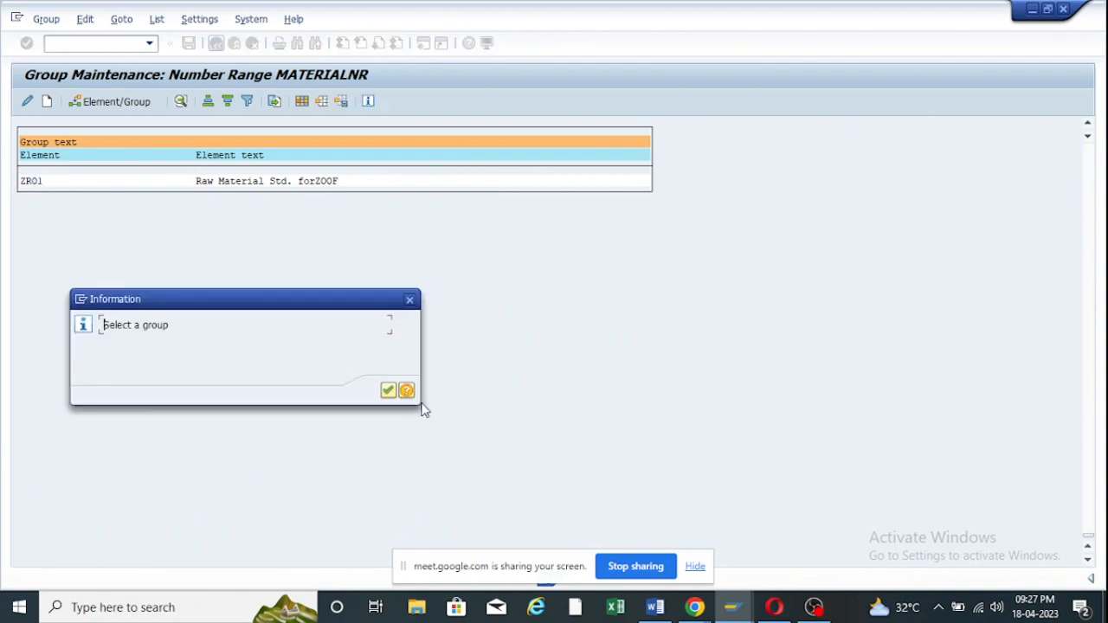
left_click(387, 392)
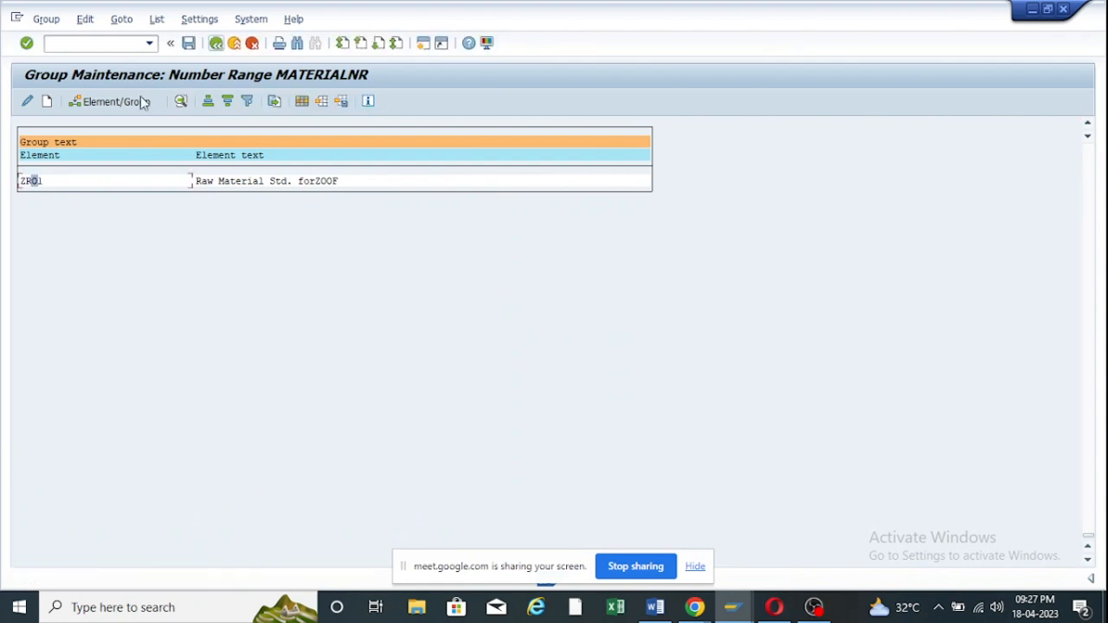
left_click(218, 48)
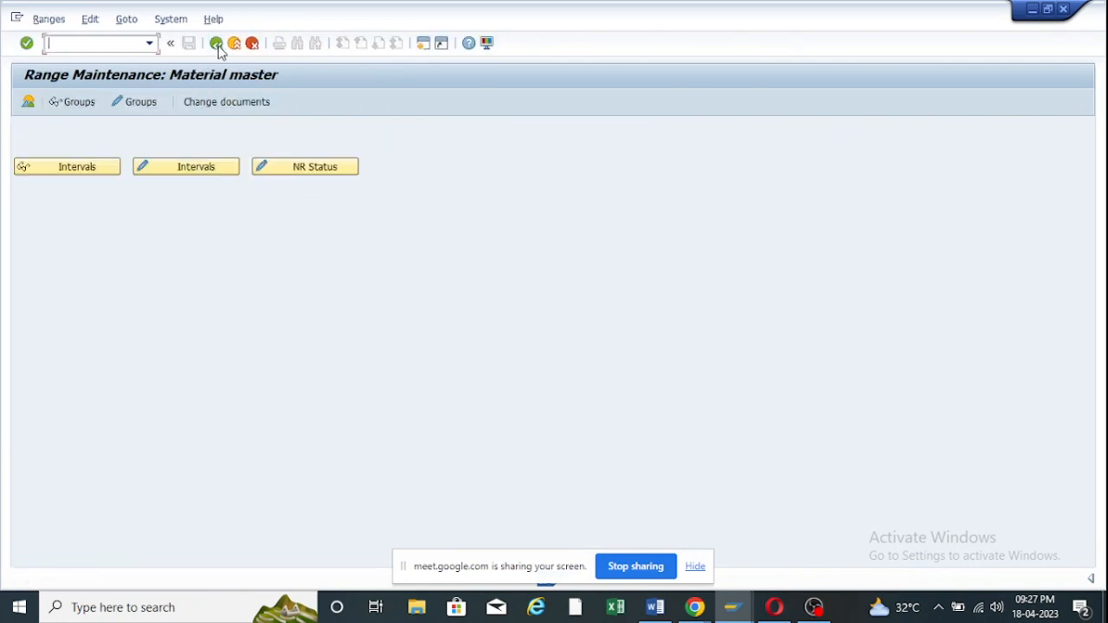
Search the editable group list for zro1 again and retry opening the ZR01 element.
left_click(142, 102)
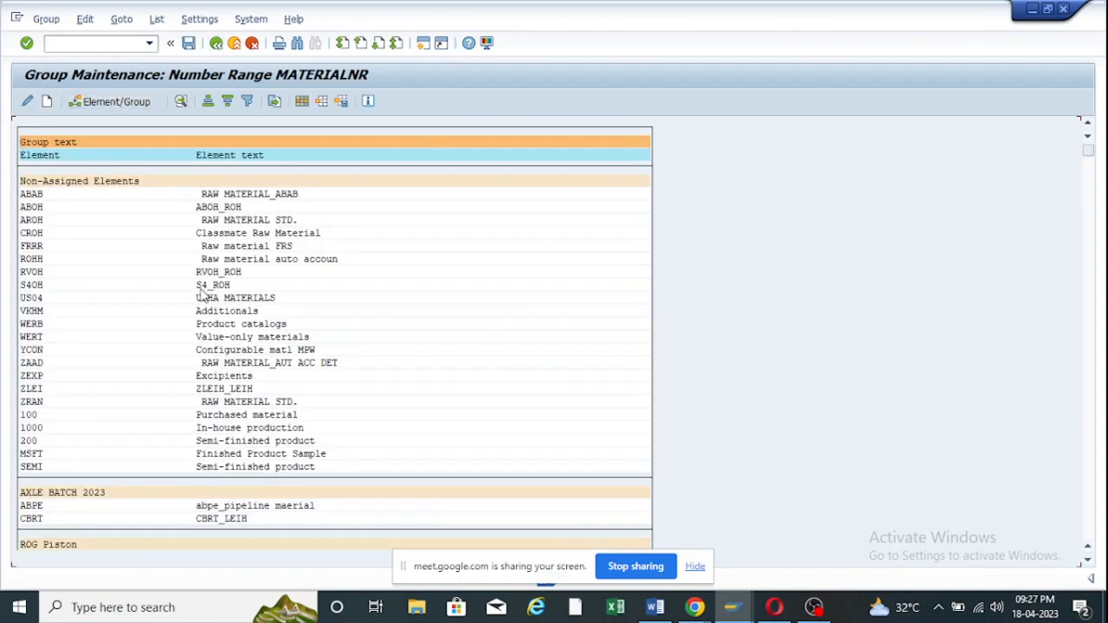
scroll(248, 336, "down", 2)
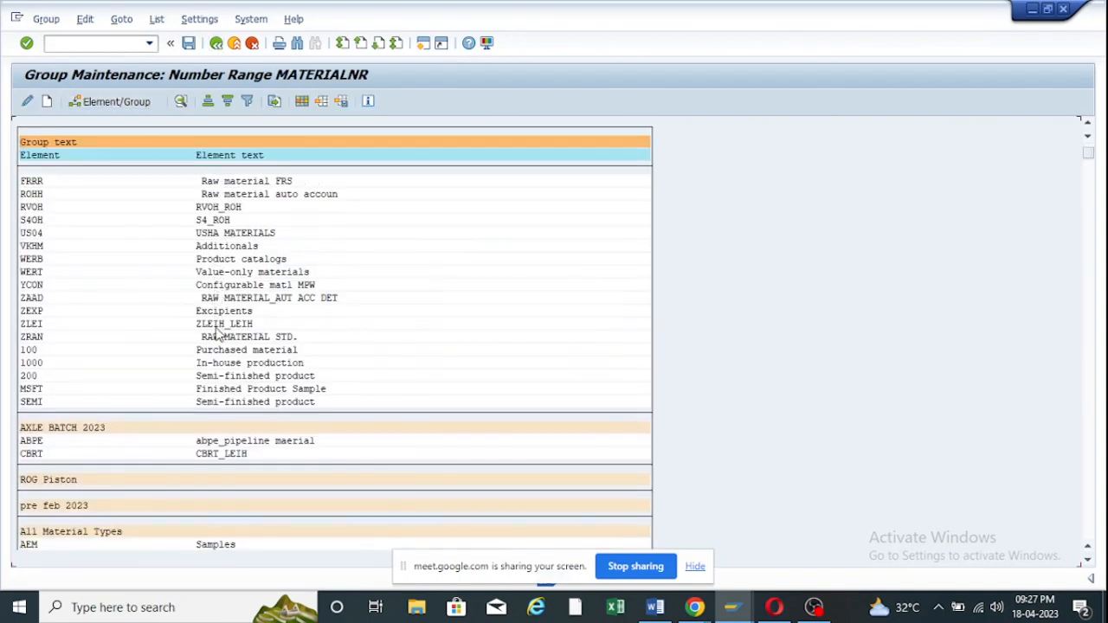
left_click(178, 103)
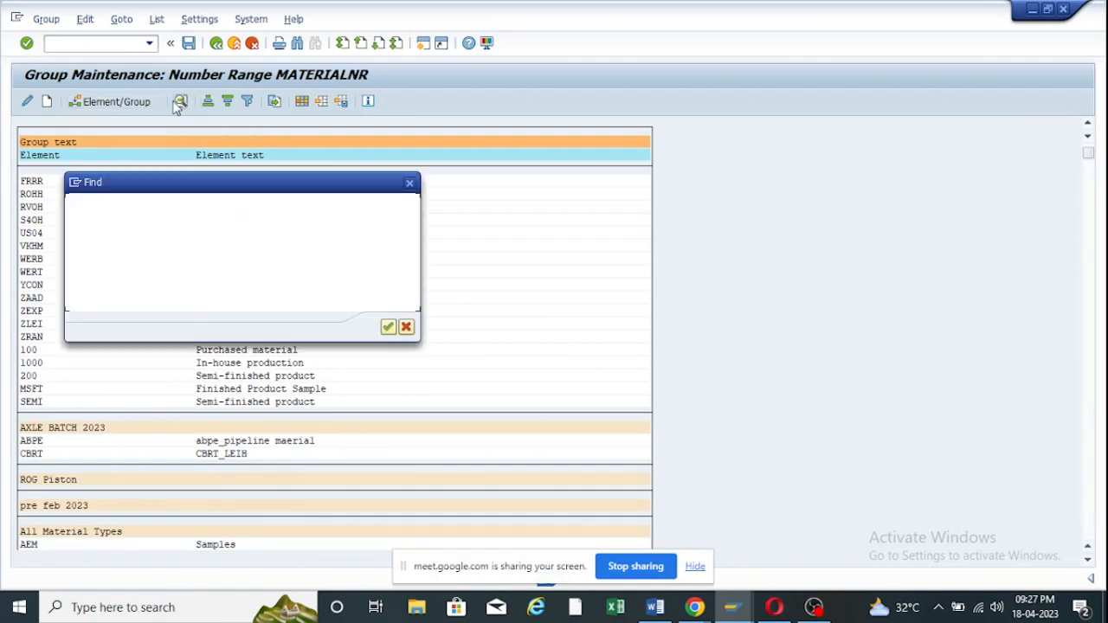
left_click(387, 329)
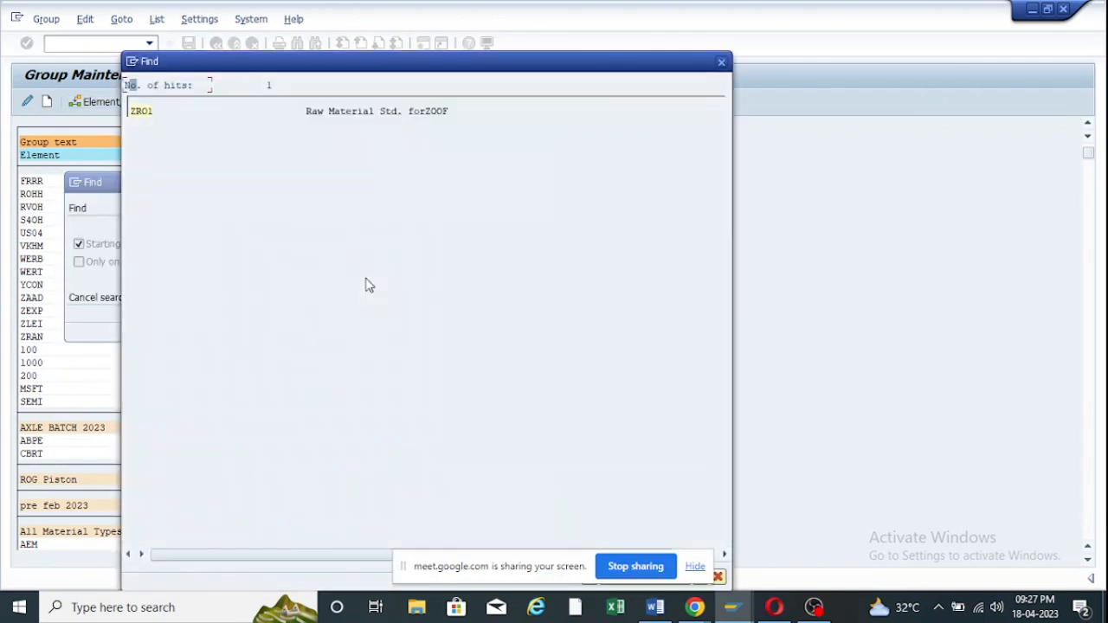
left_click(141, 112)
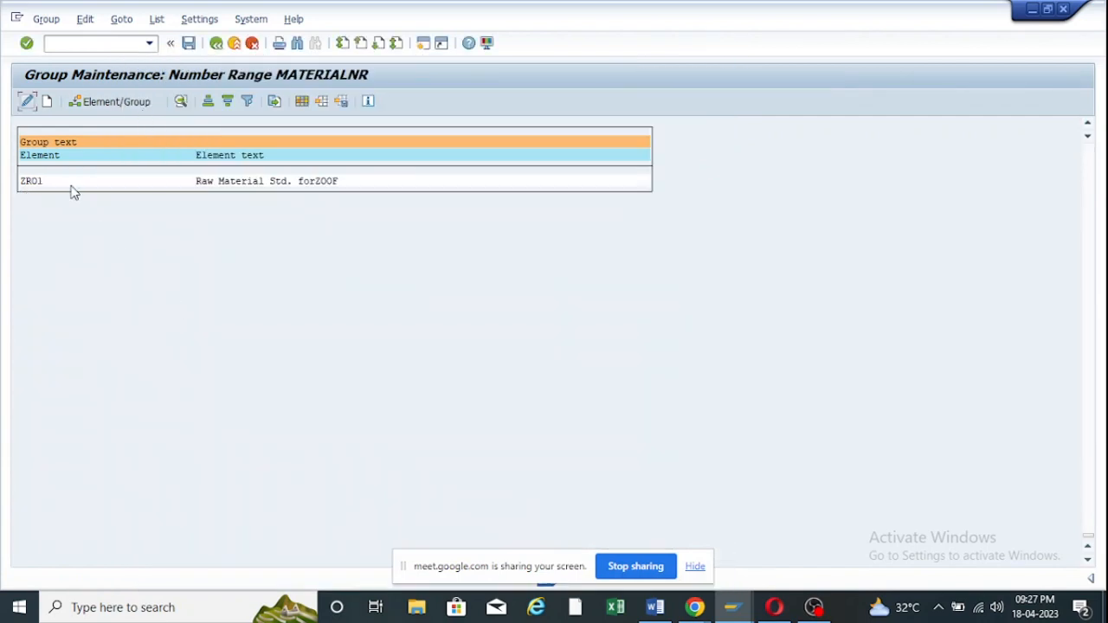
double_click(37, 184)
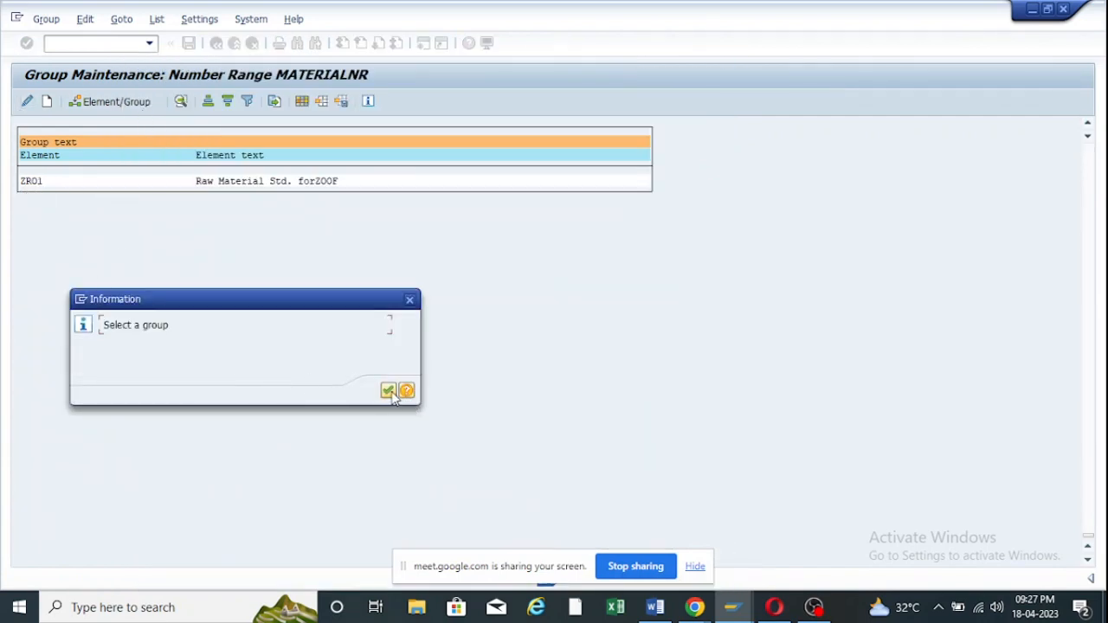
left_click(388, 390)
left_click(21, 155)
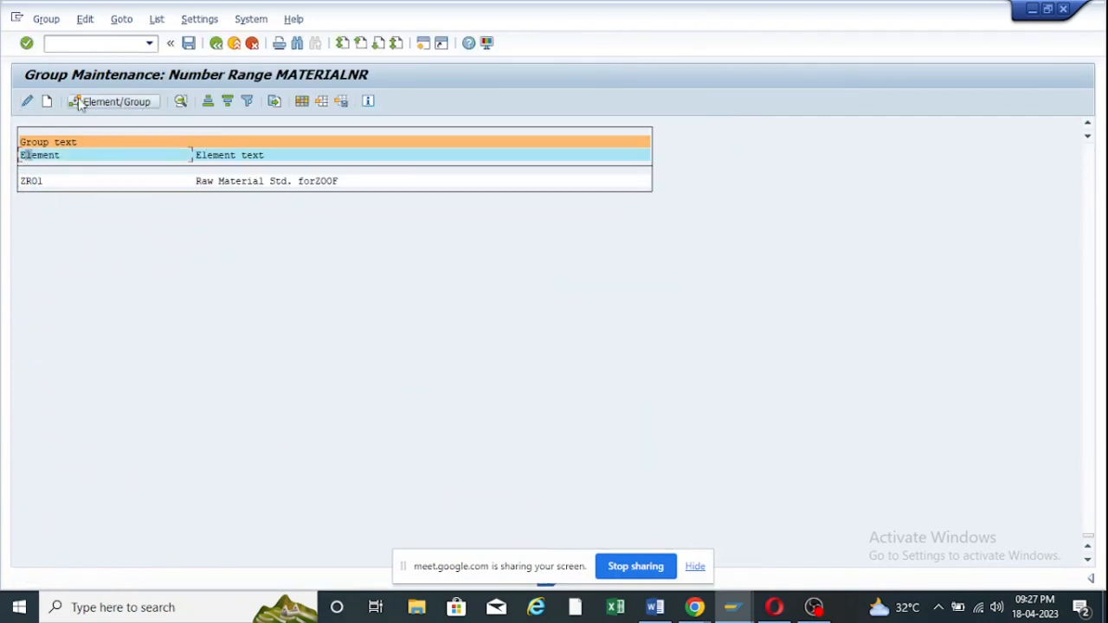
left_click(217, 42)
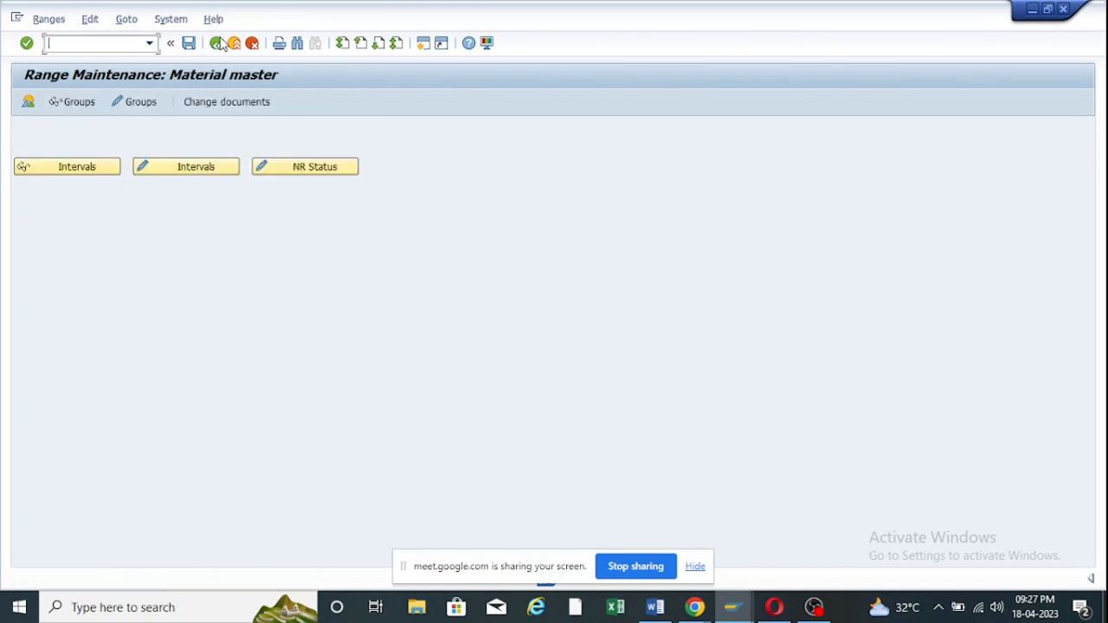
Display the group overview and confirm ZR01 sits under Number Range for ZOOF, 78131–91270.
left_click(64, 103)
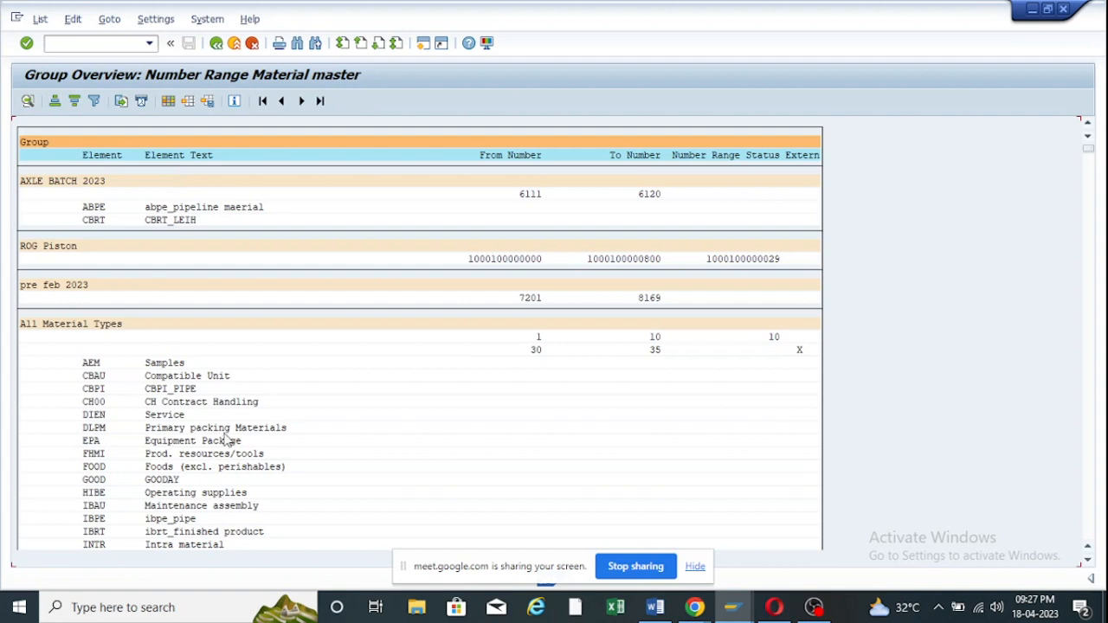
key("ctrl+f")
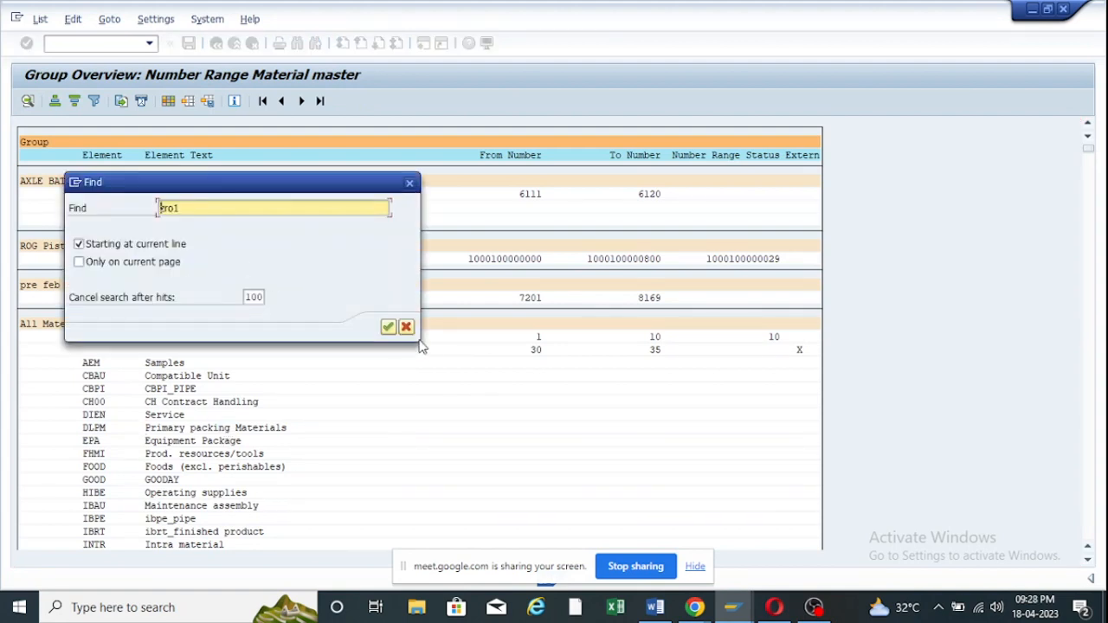
left_click(389, 327)
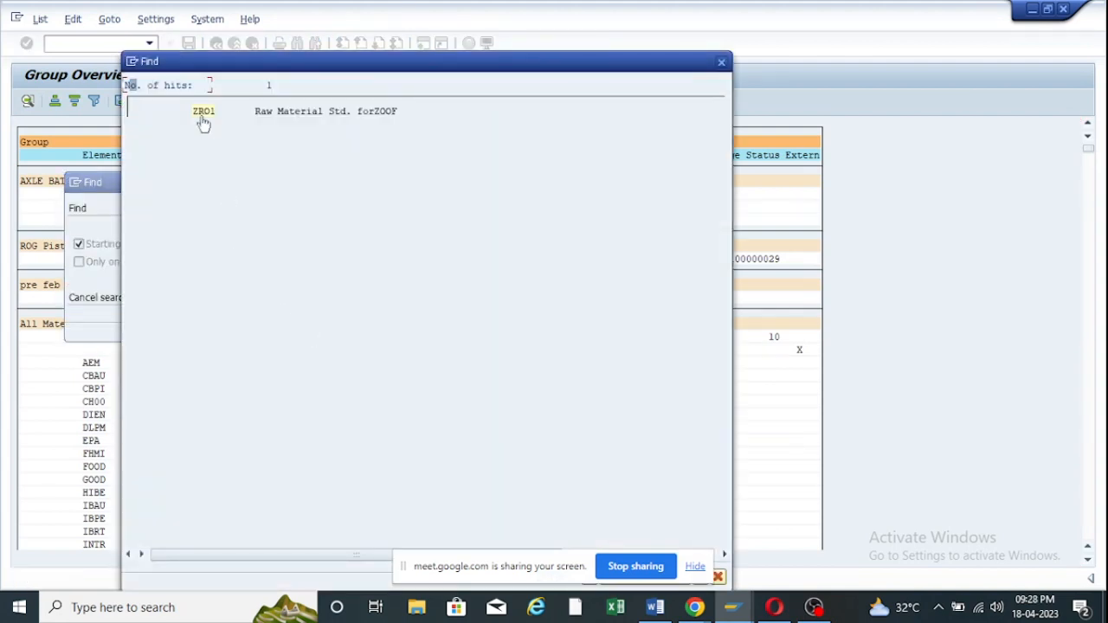
left_click(203, 119)
left_click(91, 182)
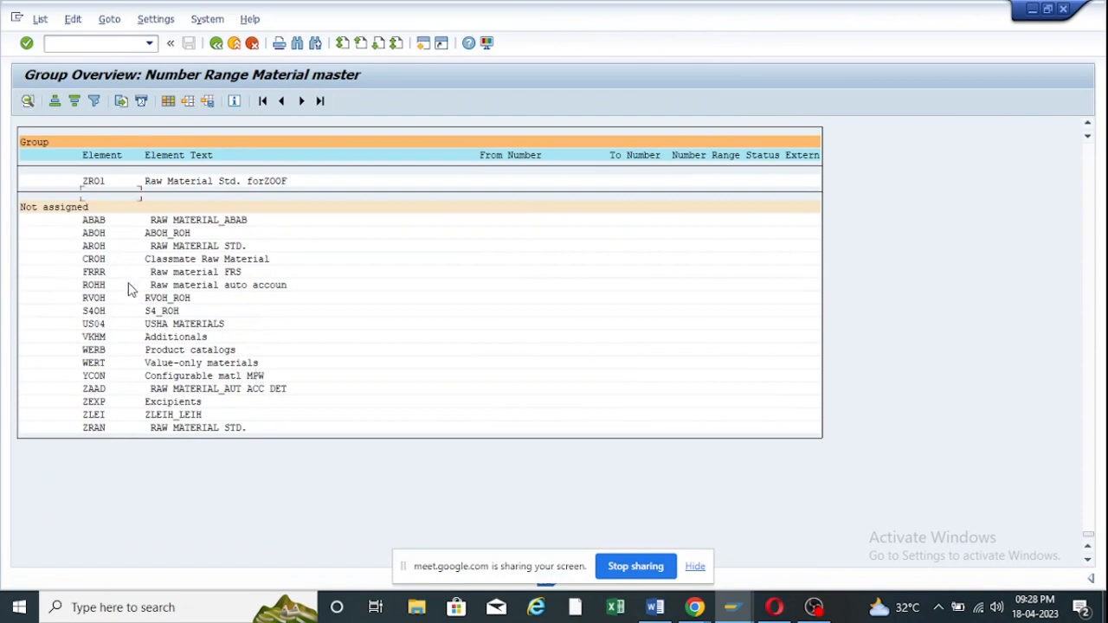
scroll(128, 283, "up", 1)
scroll(121, 282, "up", 1)
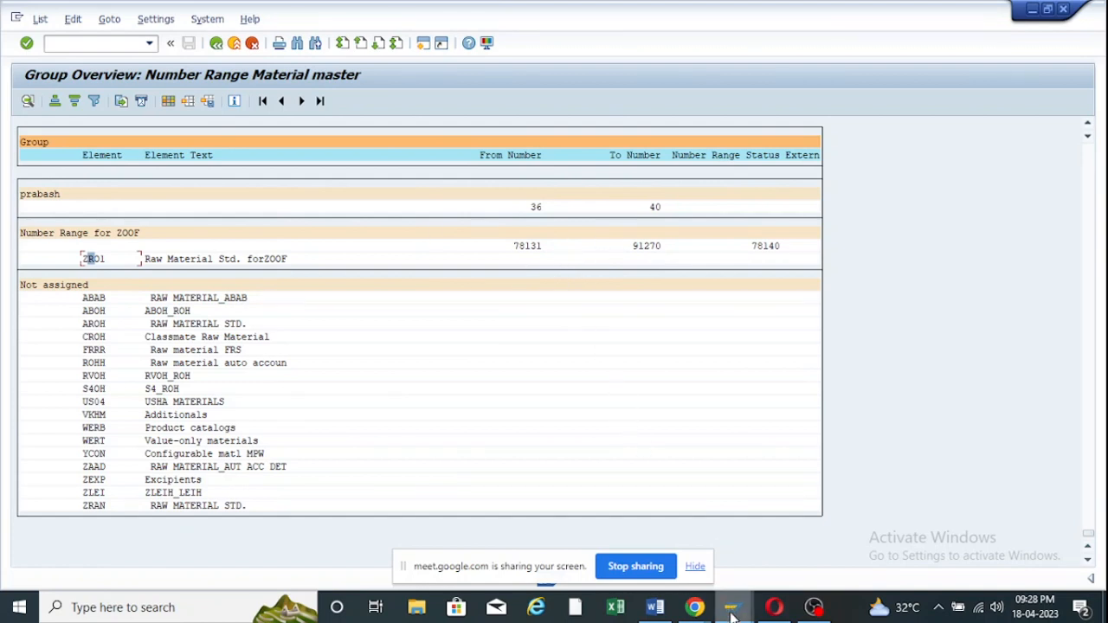
Continue Create Material through the views and organizational levels to new material 78132.
mouse_move(731, 607)
left_click(836, 529)
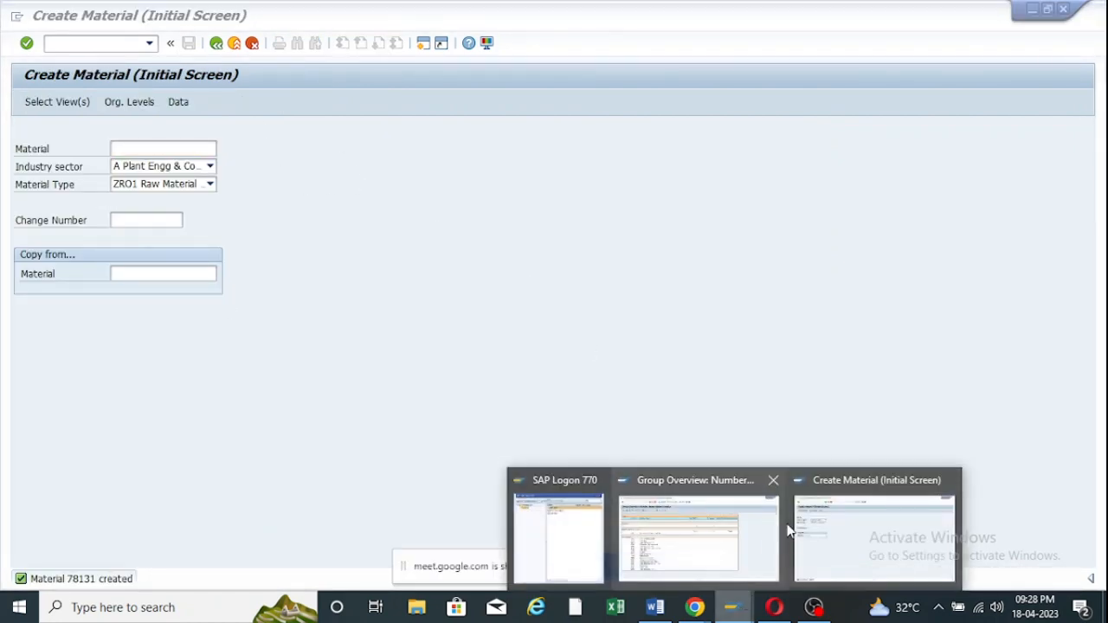
left_click(732, 532)
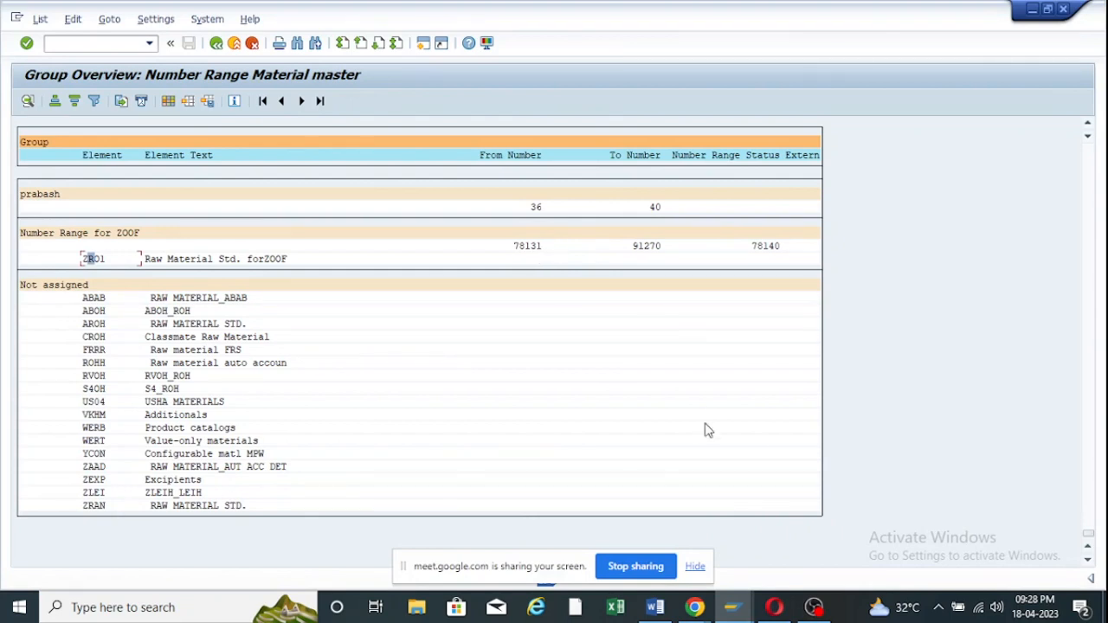
left_click(732, 607)
left_click(831, 537)
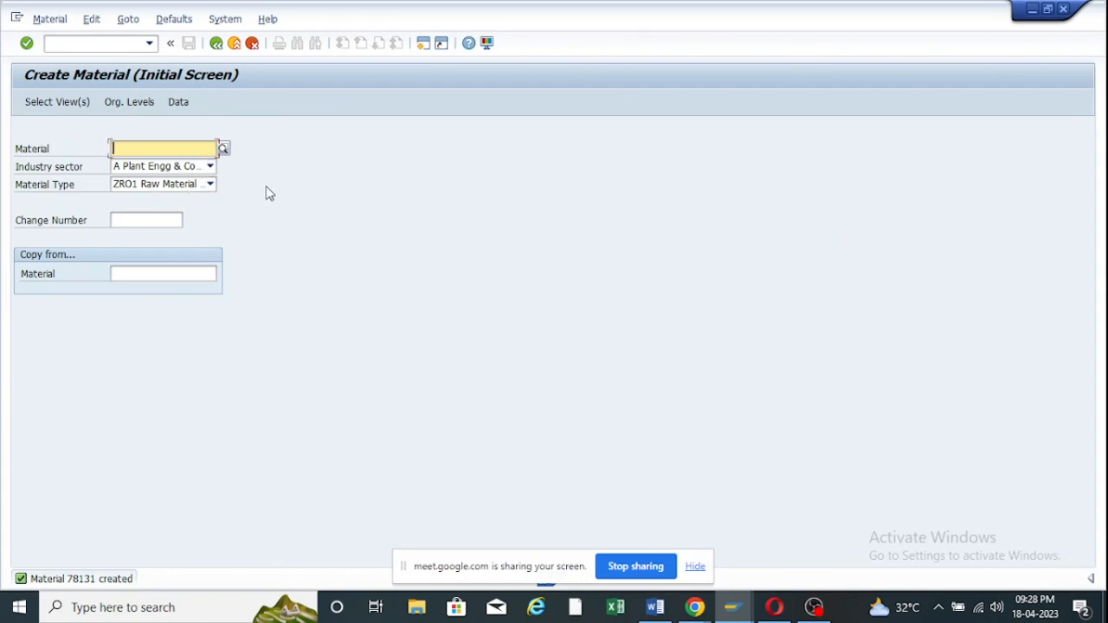
key("Return")
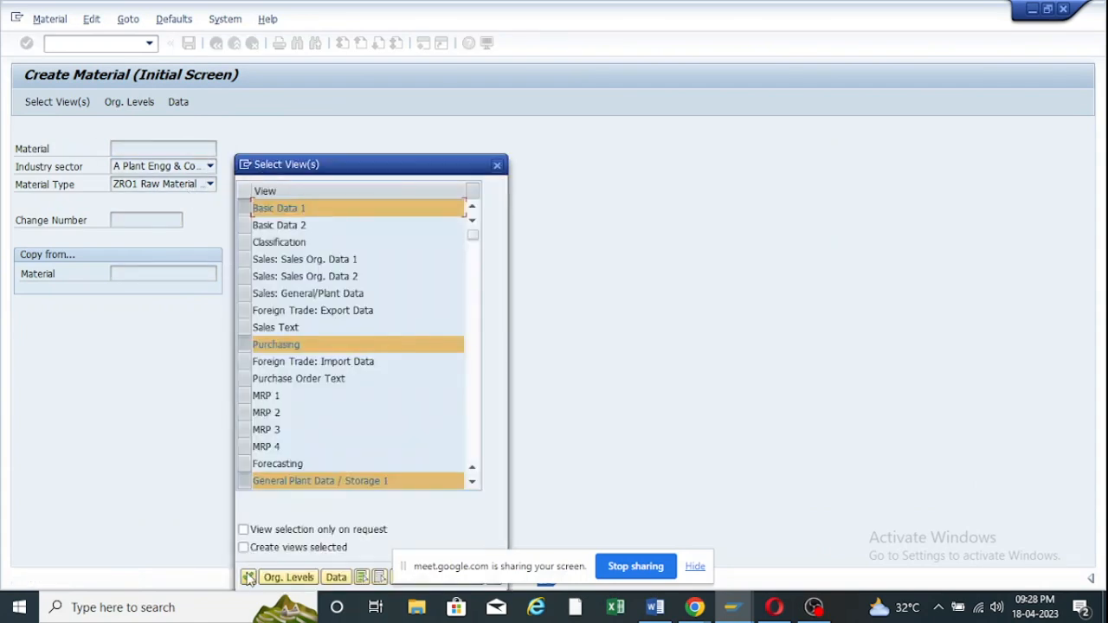
left_click(247, 578)
left_click(352, 276)
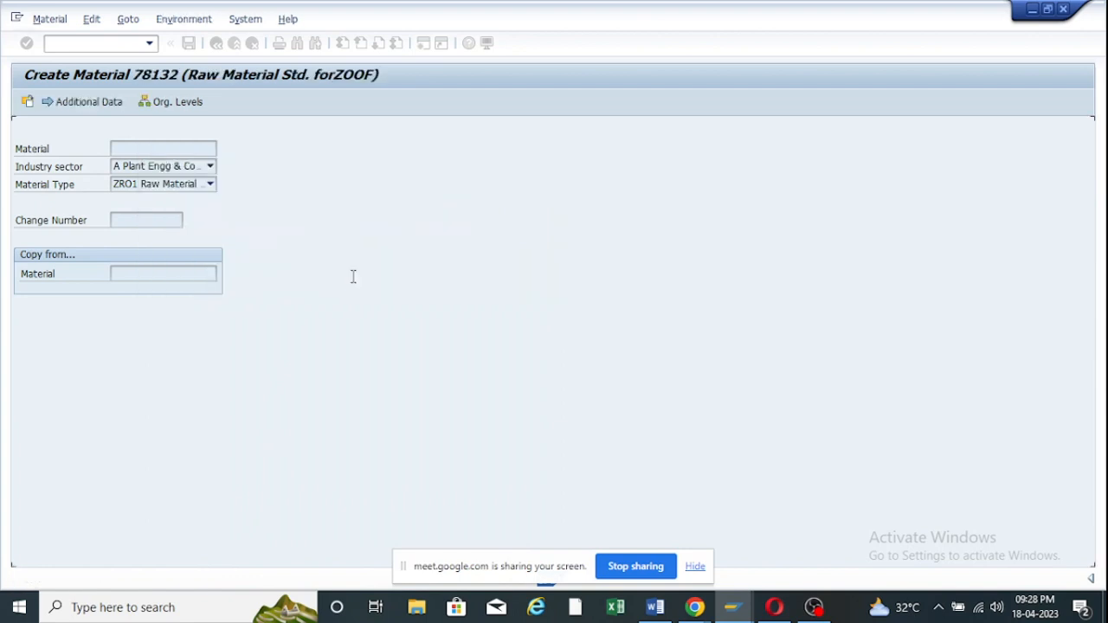
Check material number 78132, then exit without saving.
left_click_drag(124, 166, 78, 167)
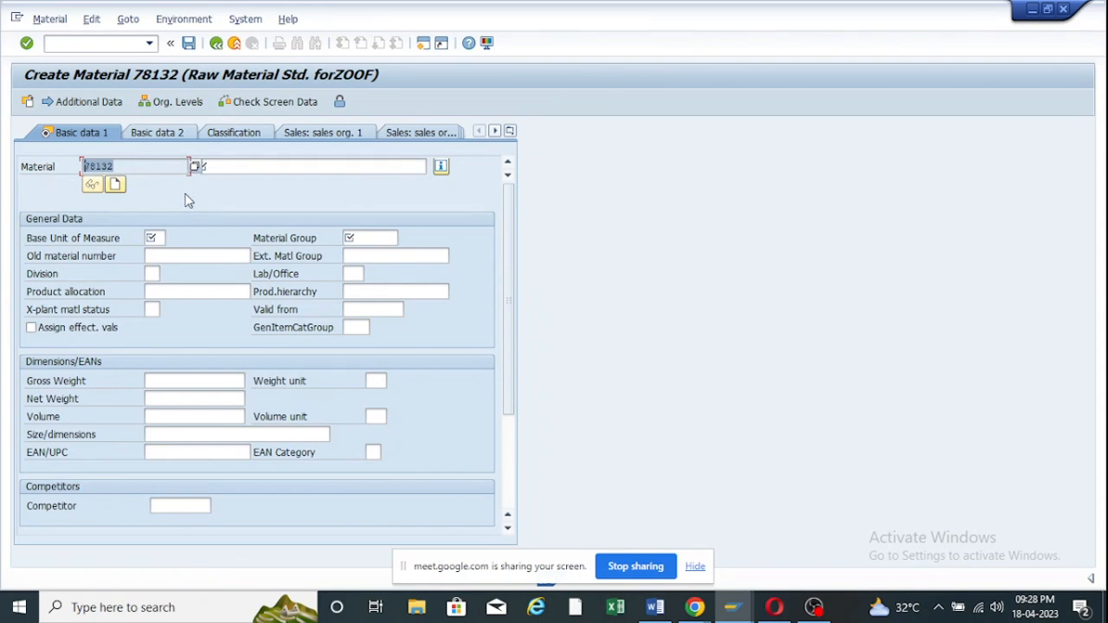
left_click(128, 167)
left_click_drag(126, 167, 66, 167)
left_click(232, 166)
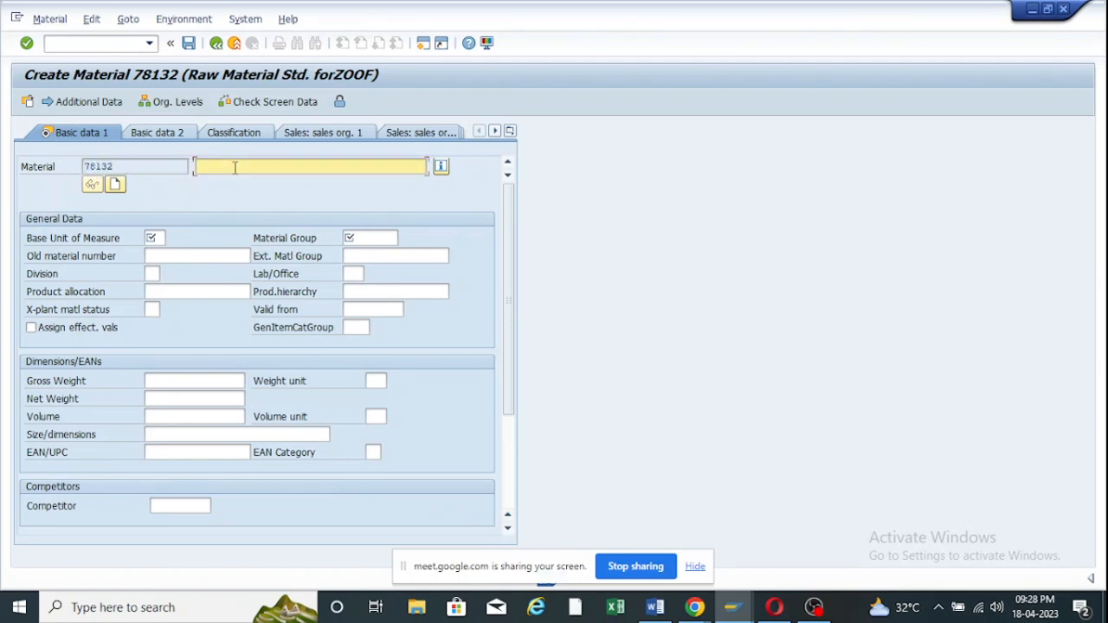
left_click(217, 46)
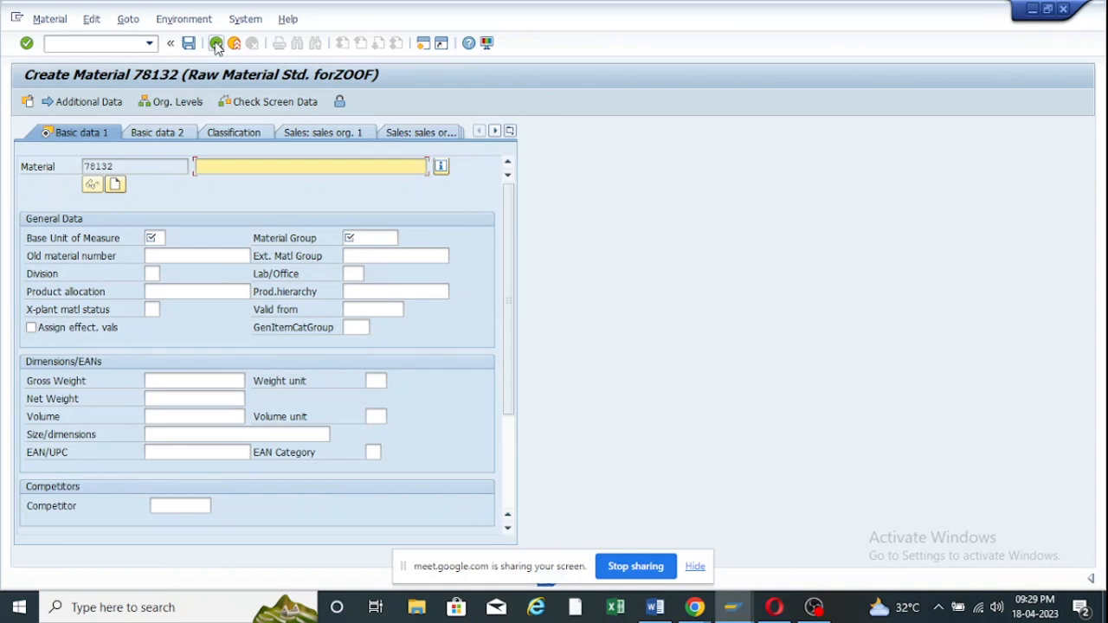
left_click(236, 45)
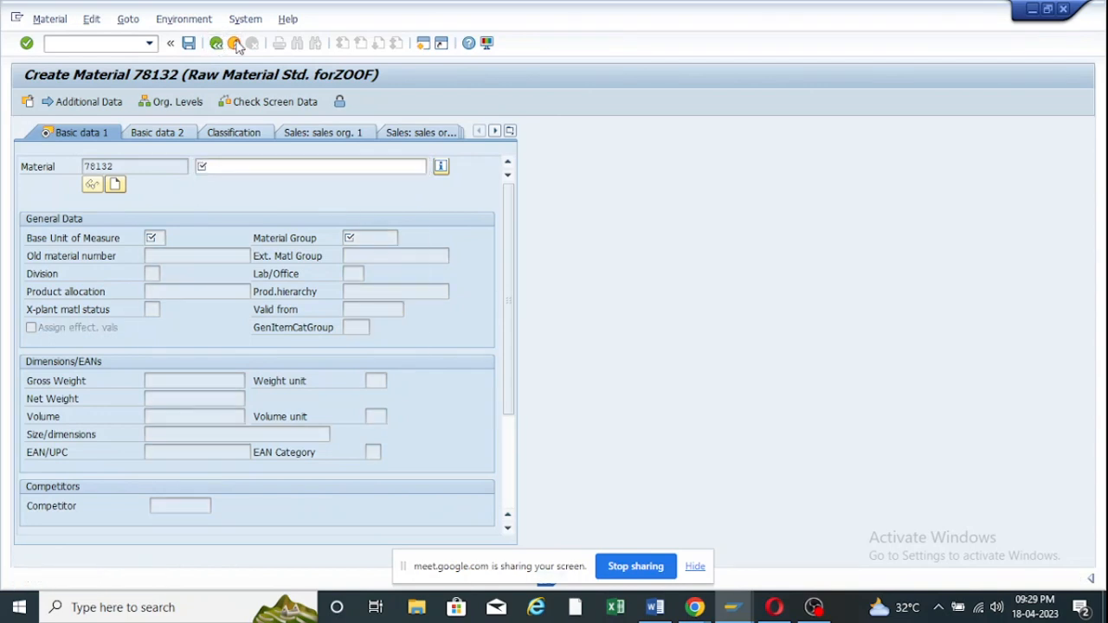
left_click(310, 334)
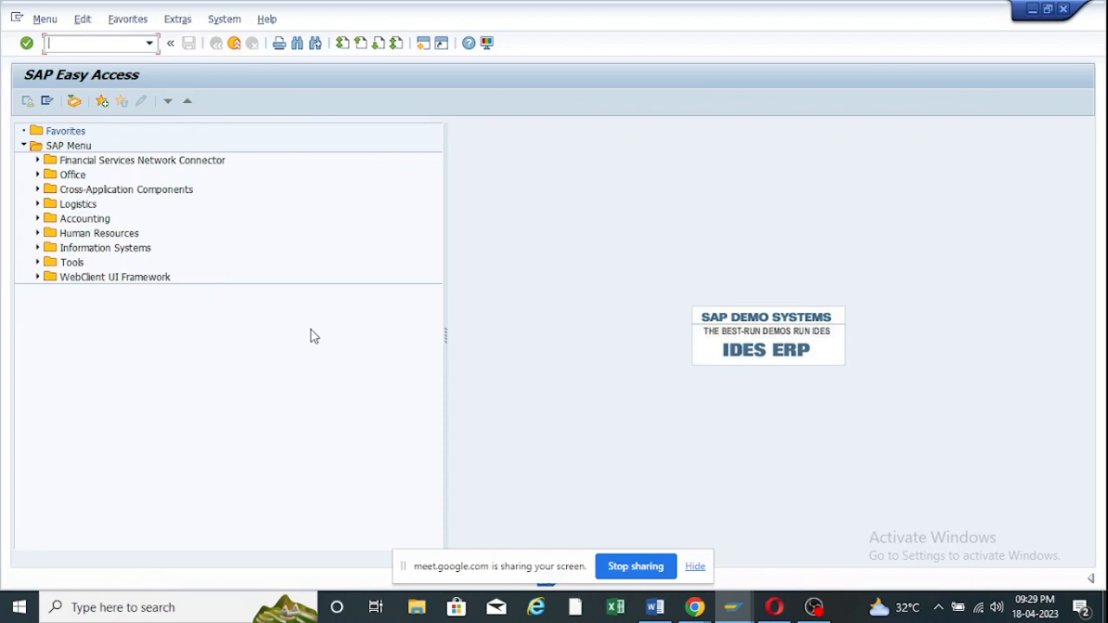
Bring the number range group overview forward and go back to the IMG tree.
mouse_move(734, 617)
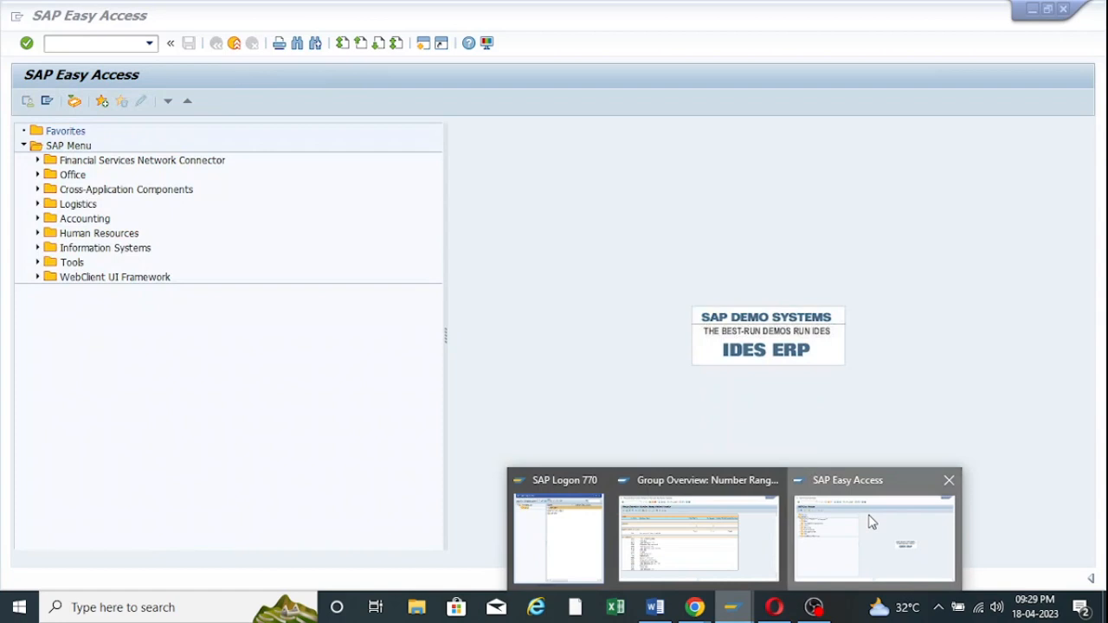
left_click(872, 523)
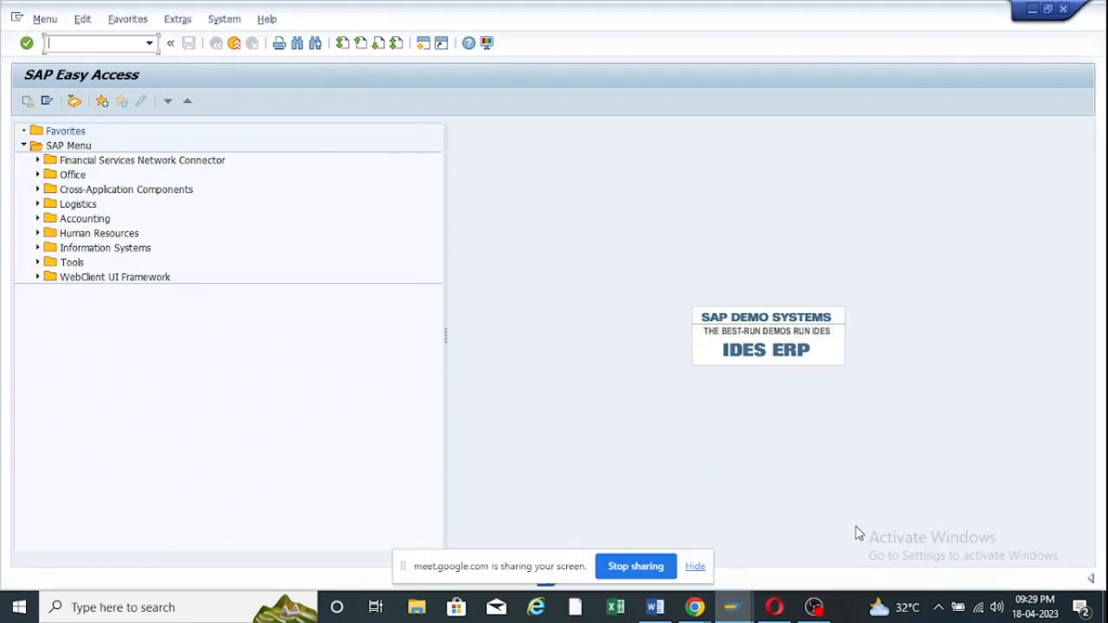
mouse_move(732, 607)
left_click(726, 537)
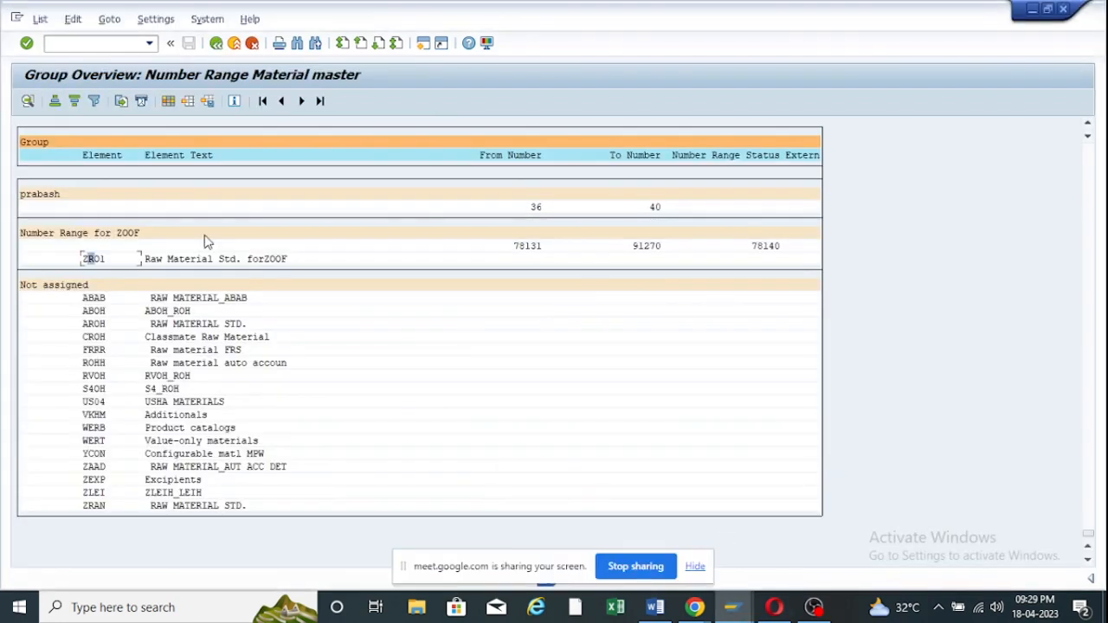
left_click(216, 44)
left_click(216, 43)
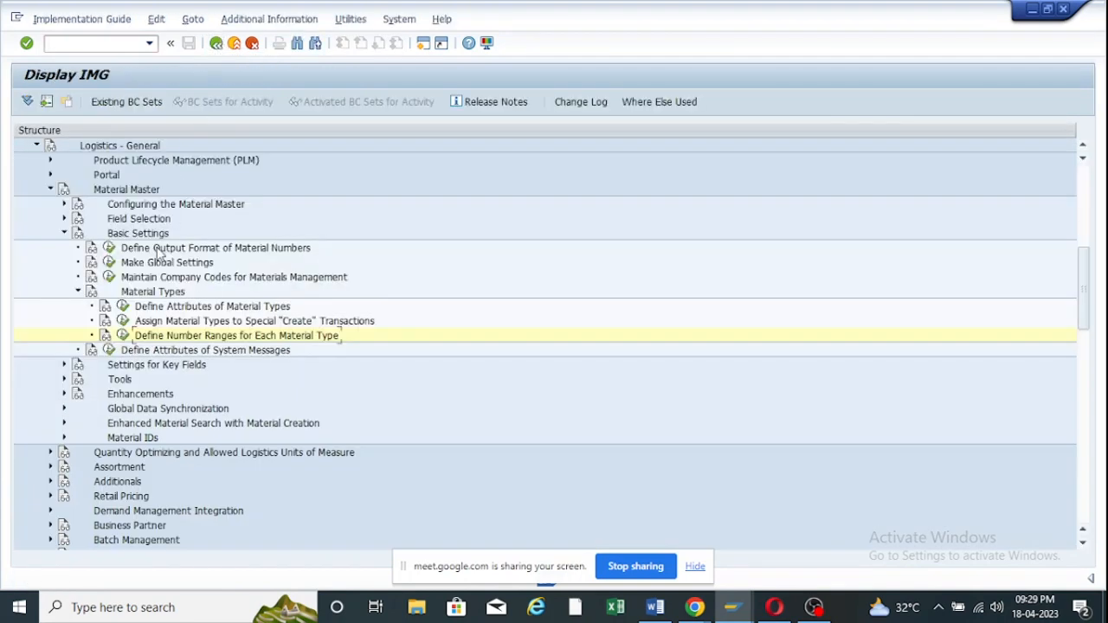
In Define Attributes of Material Types, position to ZRO1 and open its details.
left_click(123, 309)
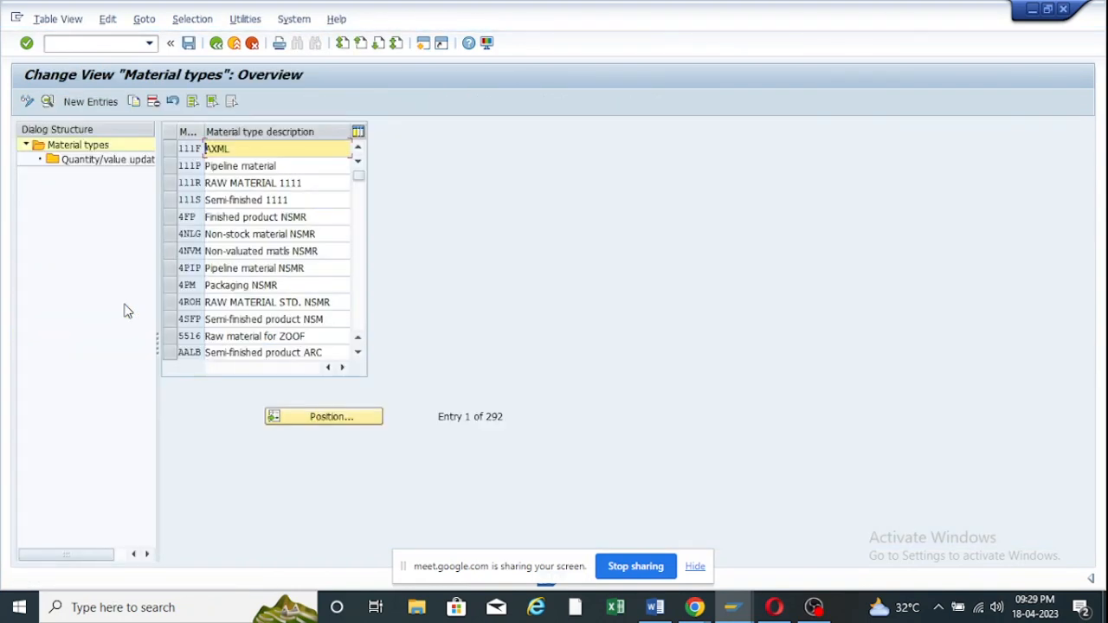
left_click(338, 418)
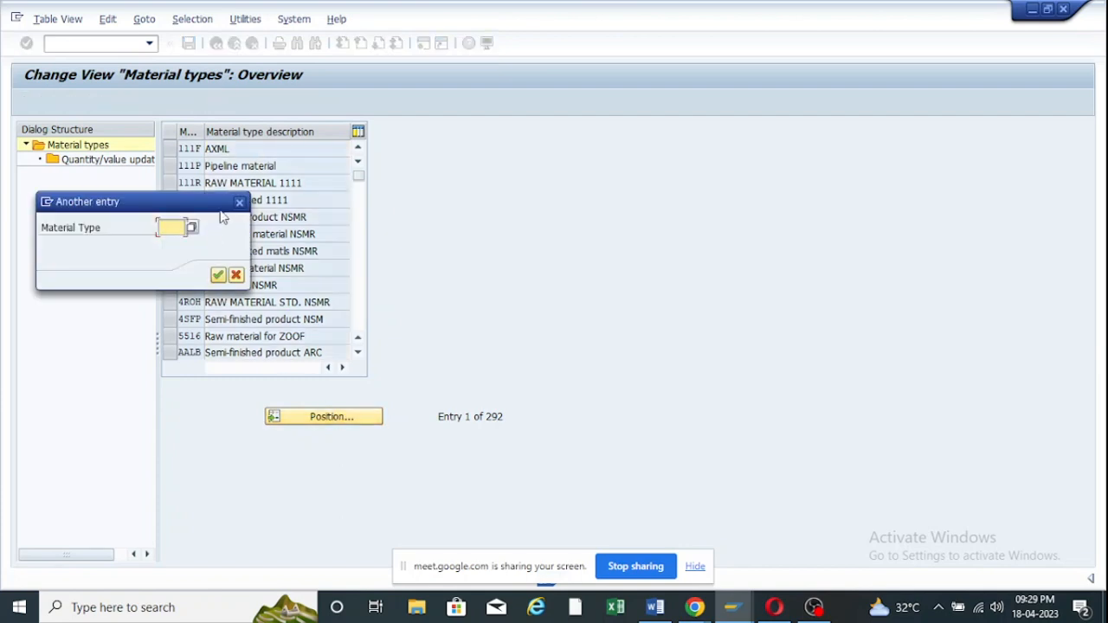
left_click(171, 228)
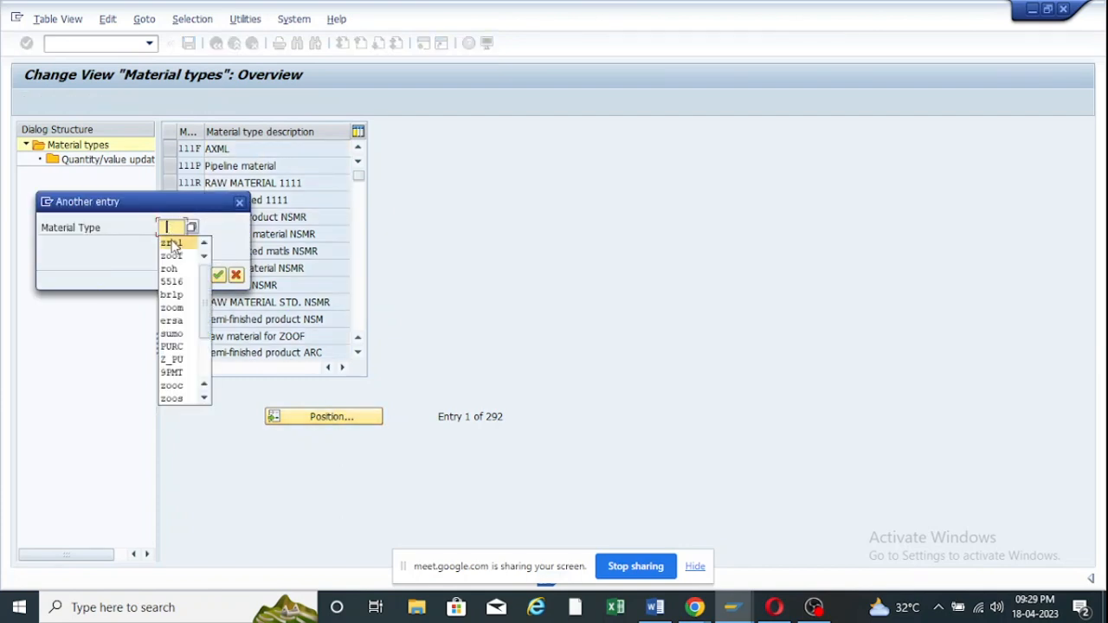
left_click(173, 245)
key("Return")
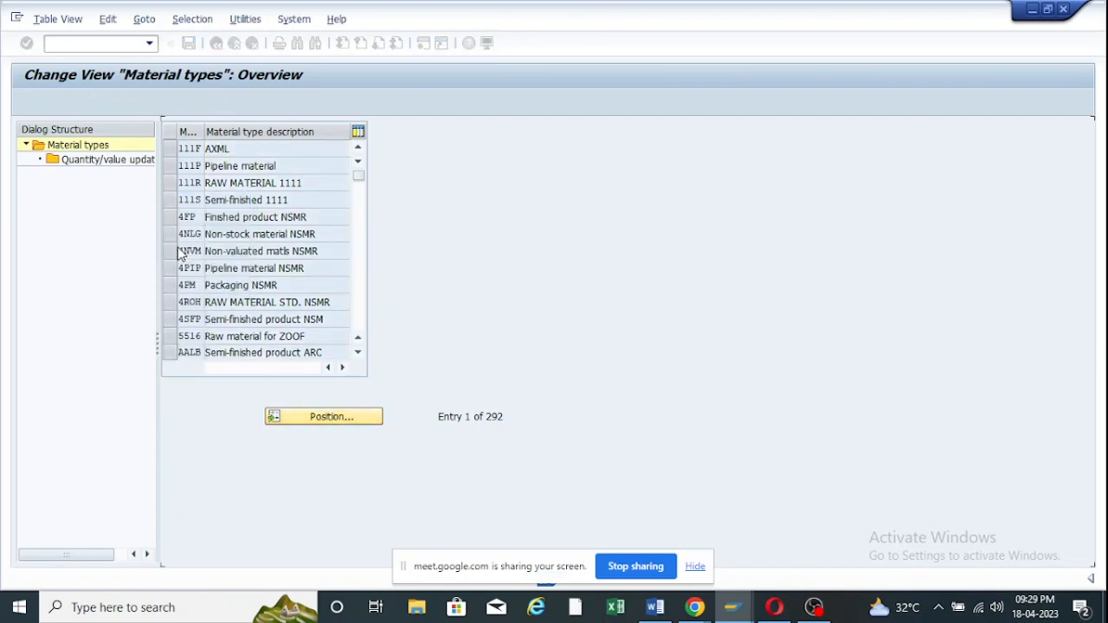
left_click(171, 150)
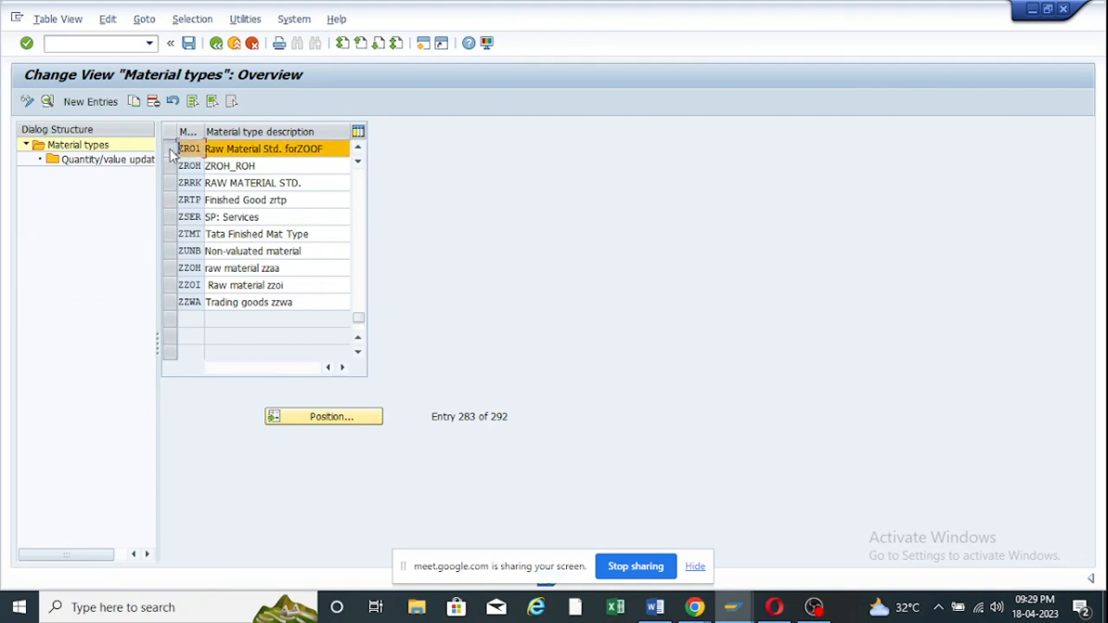
left_click(47, 102)
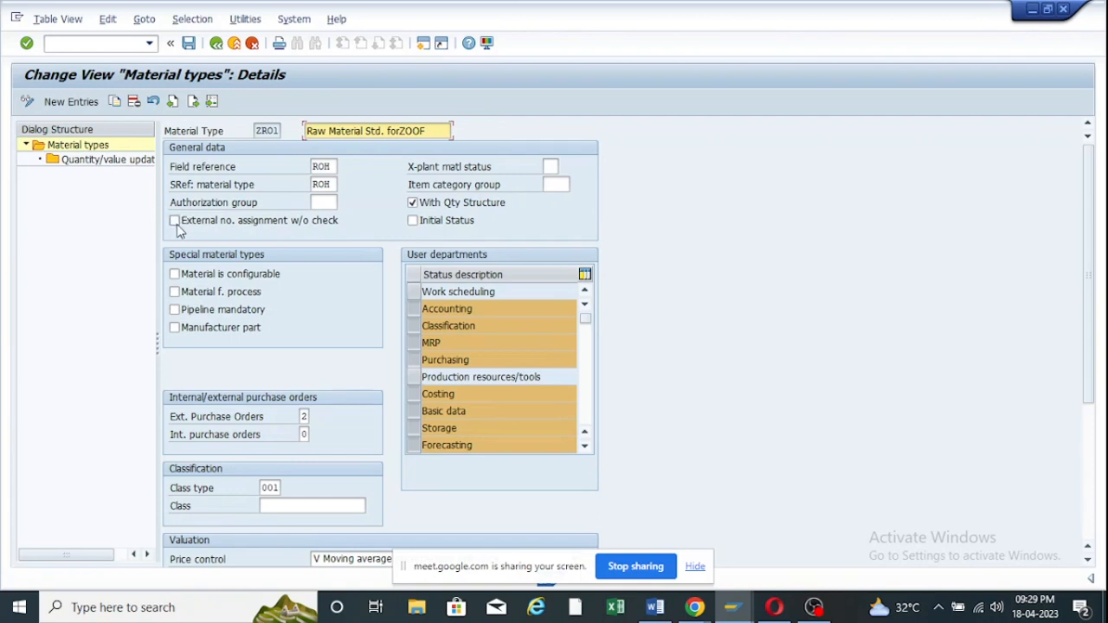
Start transaction MM01 from SAP Easy Access.
mouse_move(721, 615)
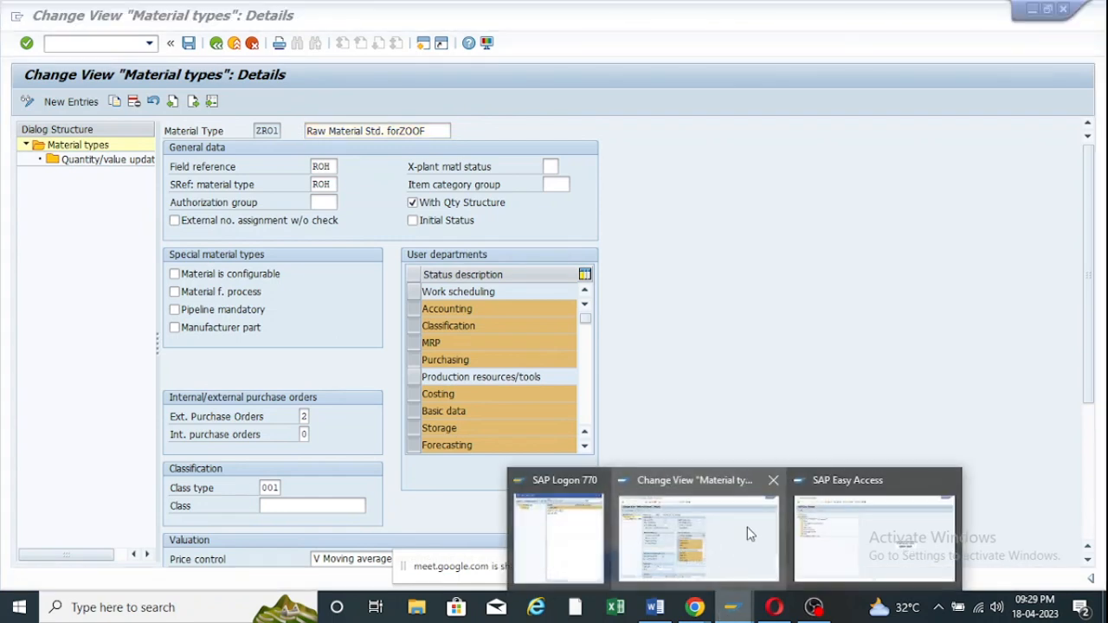
left_click(870, 528)
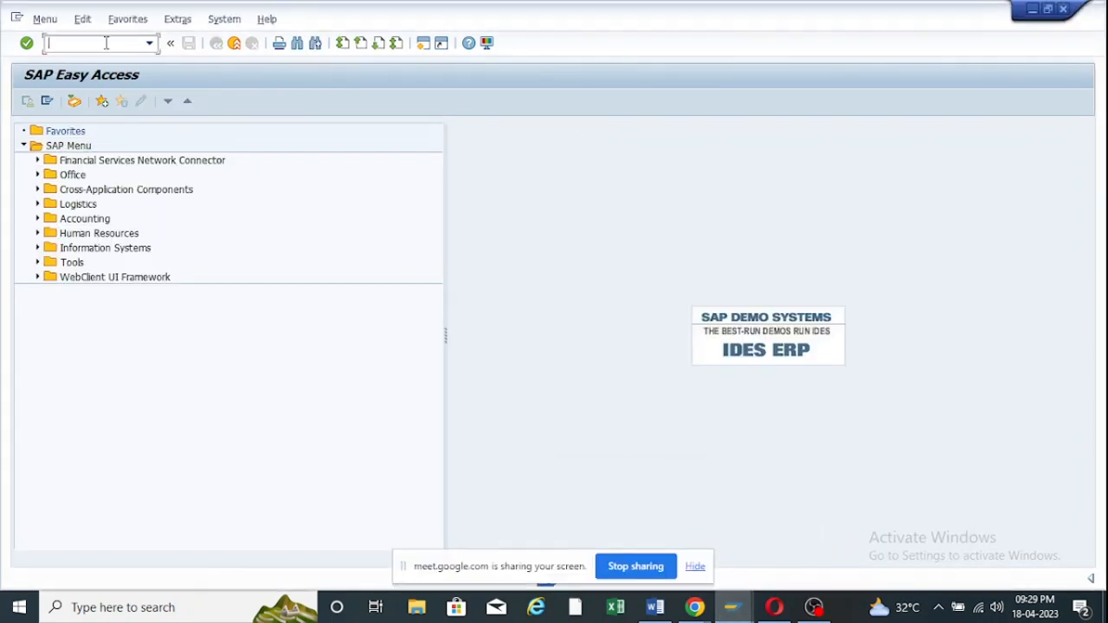
type("mm01")
key("Return")
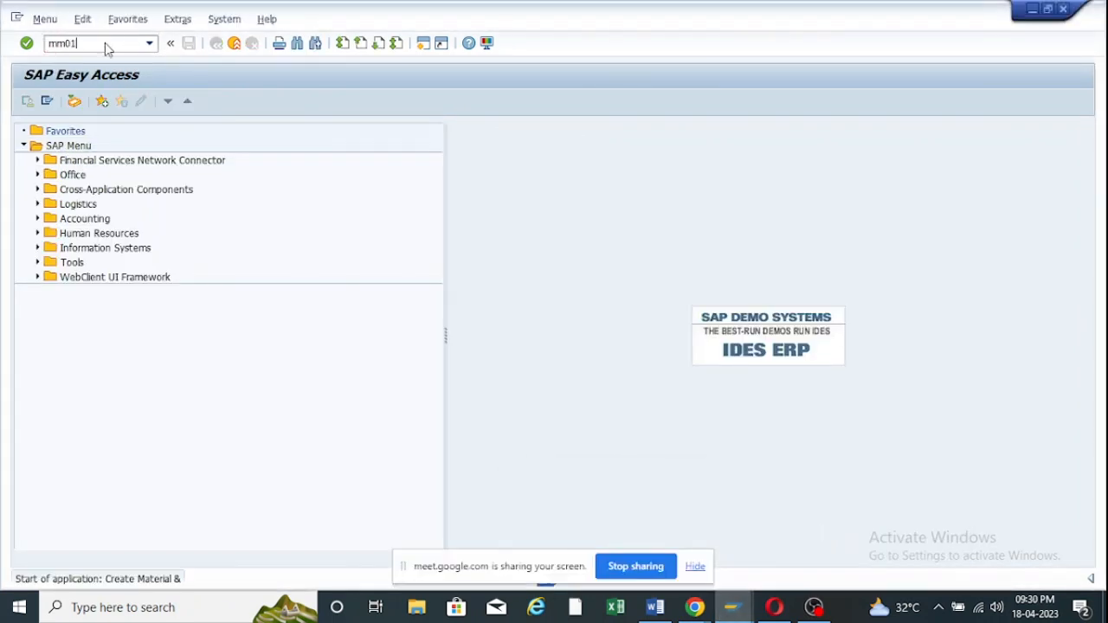
Choose sector Plant Engg & Cons. and type ZRO1, and submit material number ZOOF123.
left_click(209, 166)
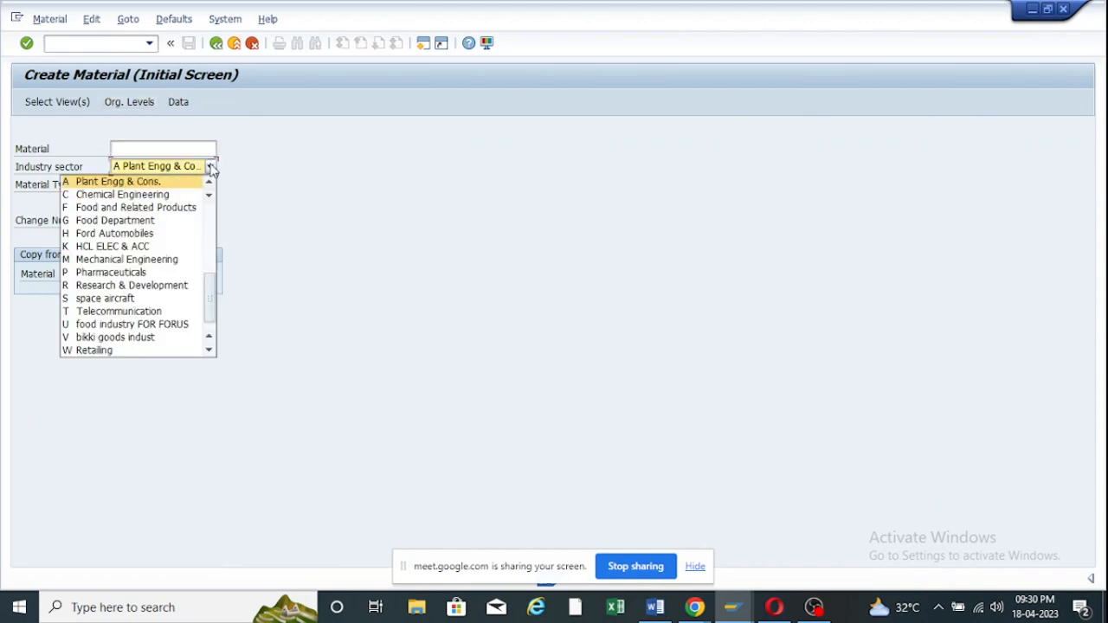
left_click(125, 183)
left_click(210, 184)
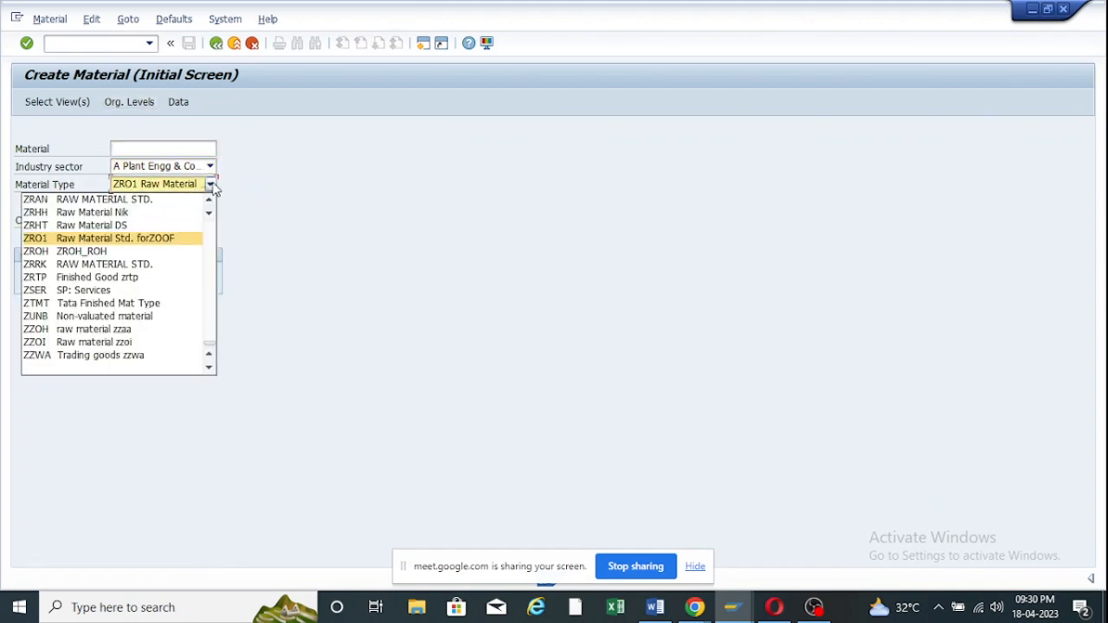
left_click(87, 241)
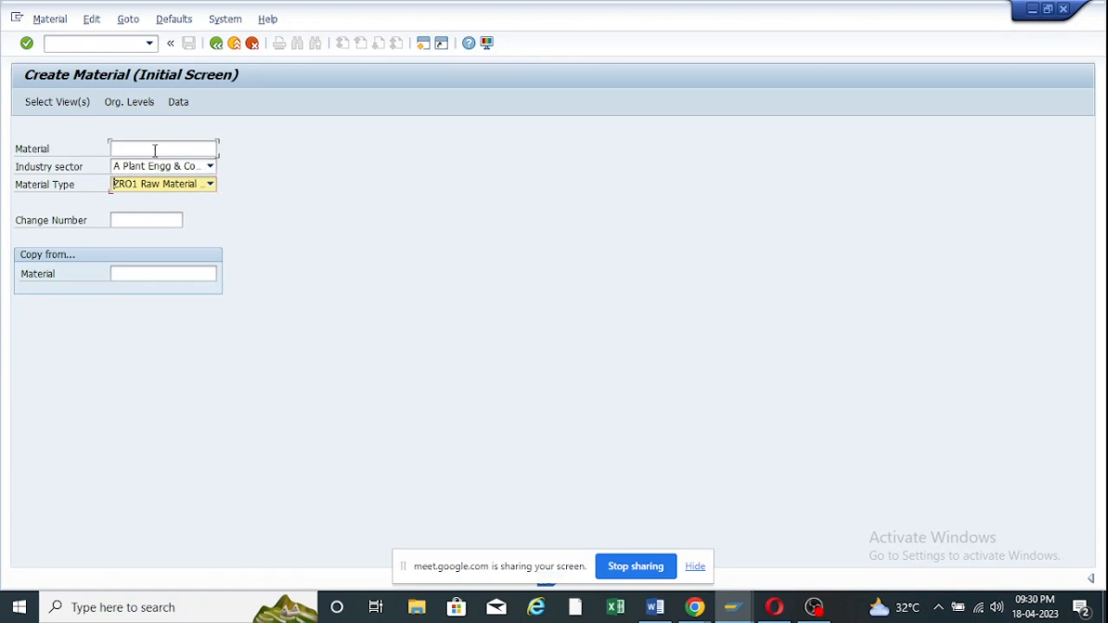
left_click(155, 149)
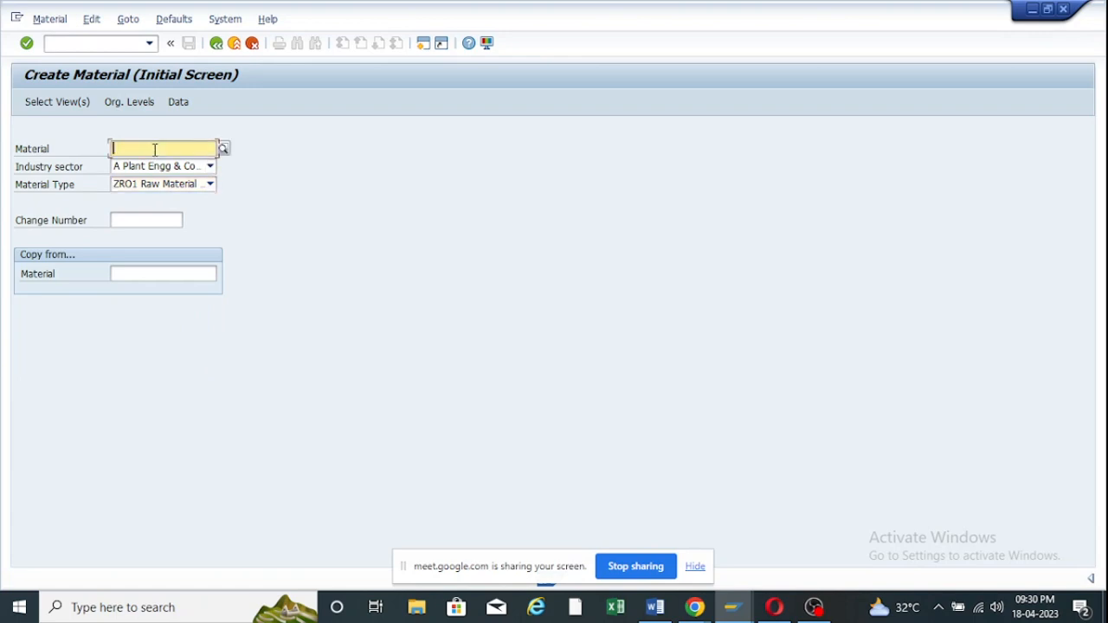
type("zoof1")
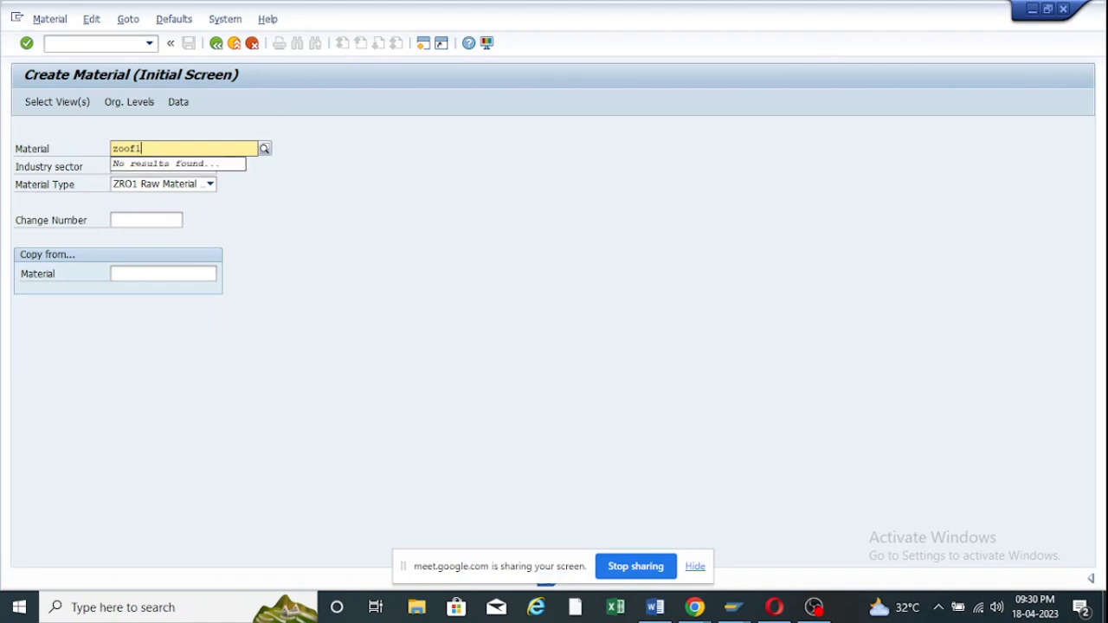
type("23")
key("Return")
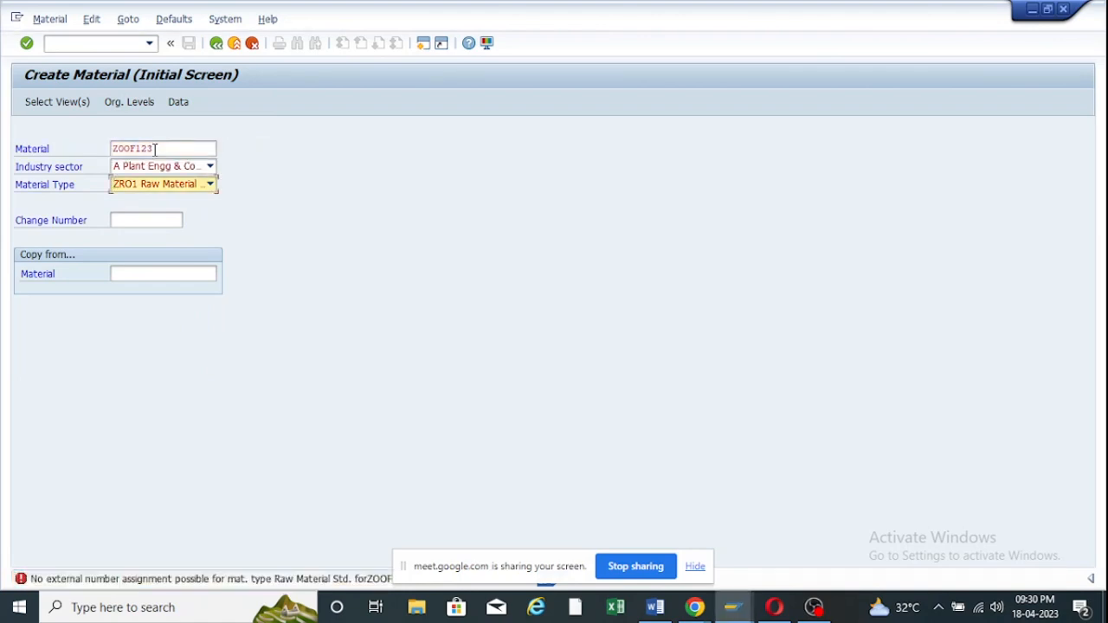
left_click(695, 567)
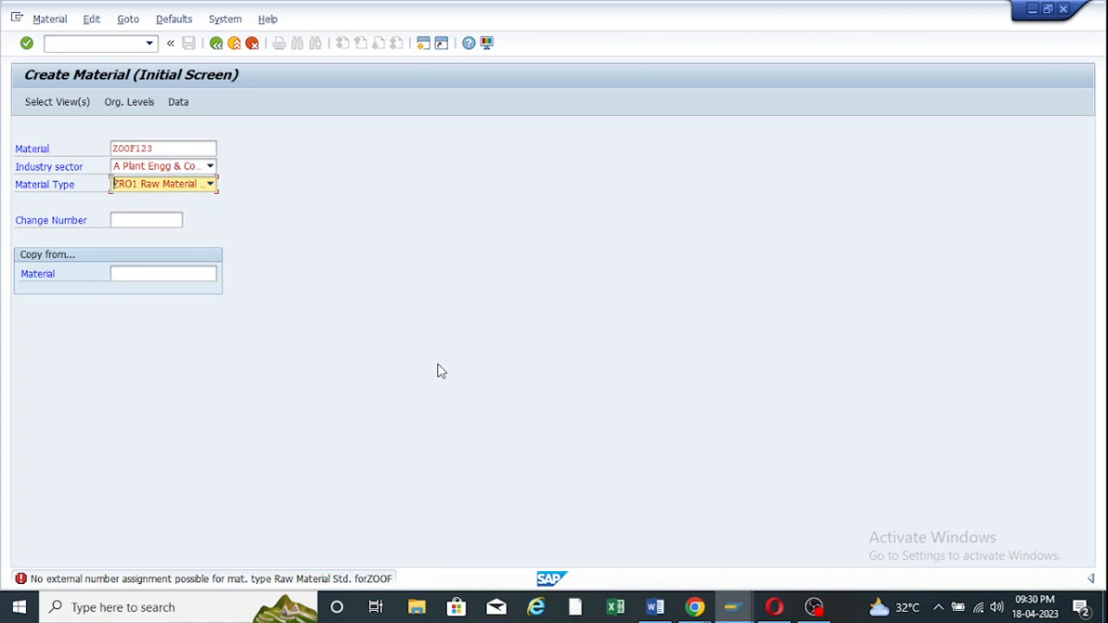
Allow external numbering without check for material type ZRO1 and save it to a customizing request.
mouse_move(733, 607)
left_click(710, 541)
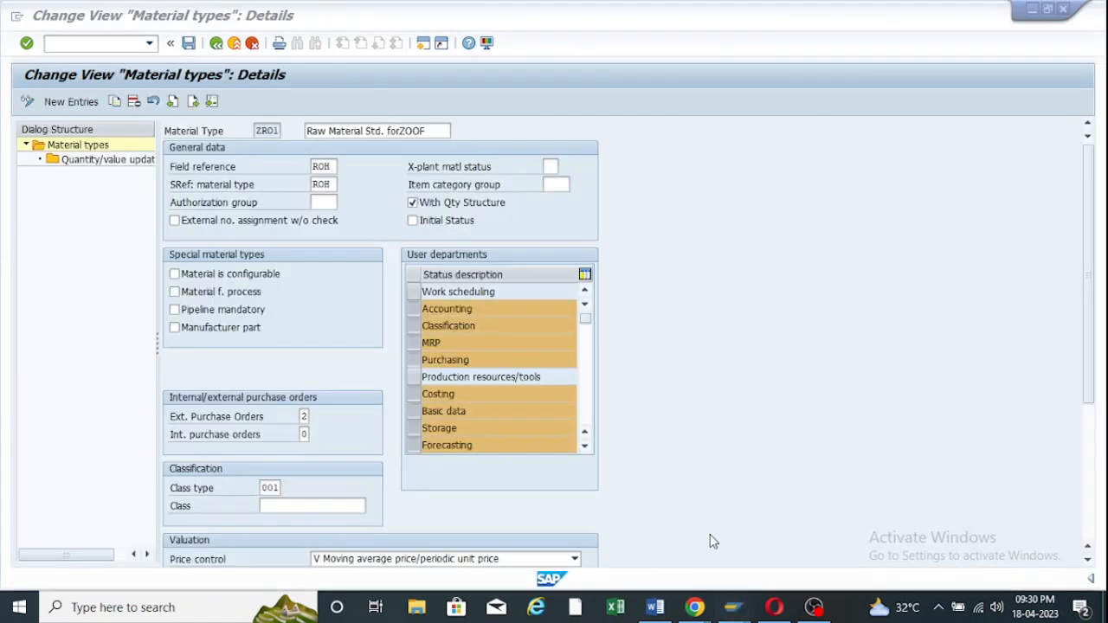
left_click(175, 220)
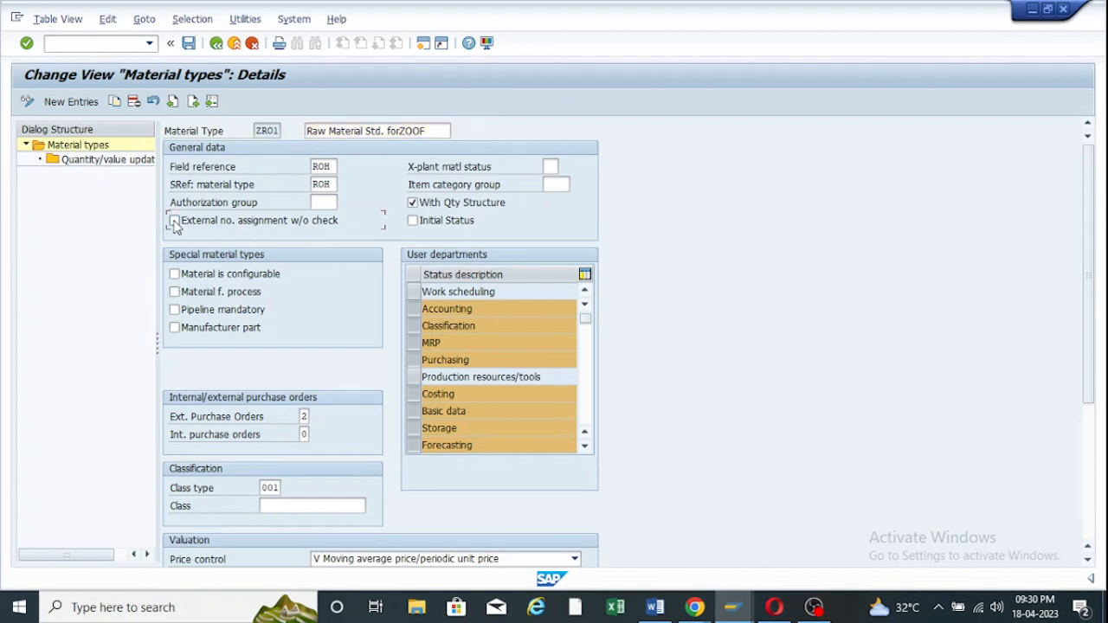
left_click(188, 43)
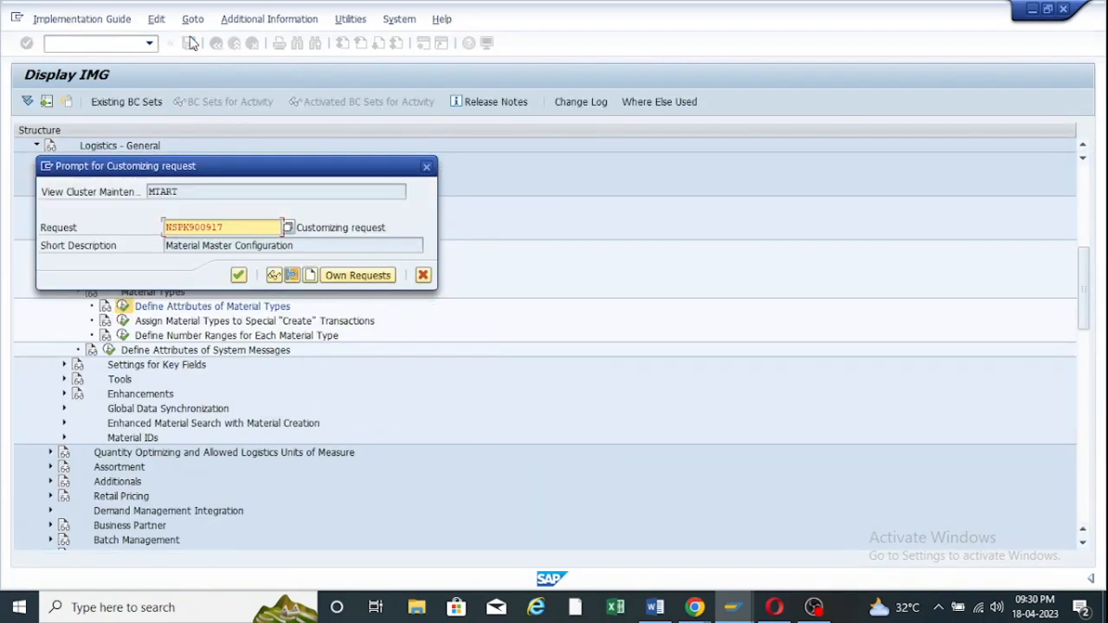
left_click(239, 275)
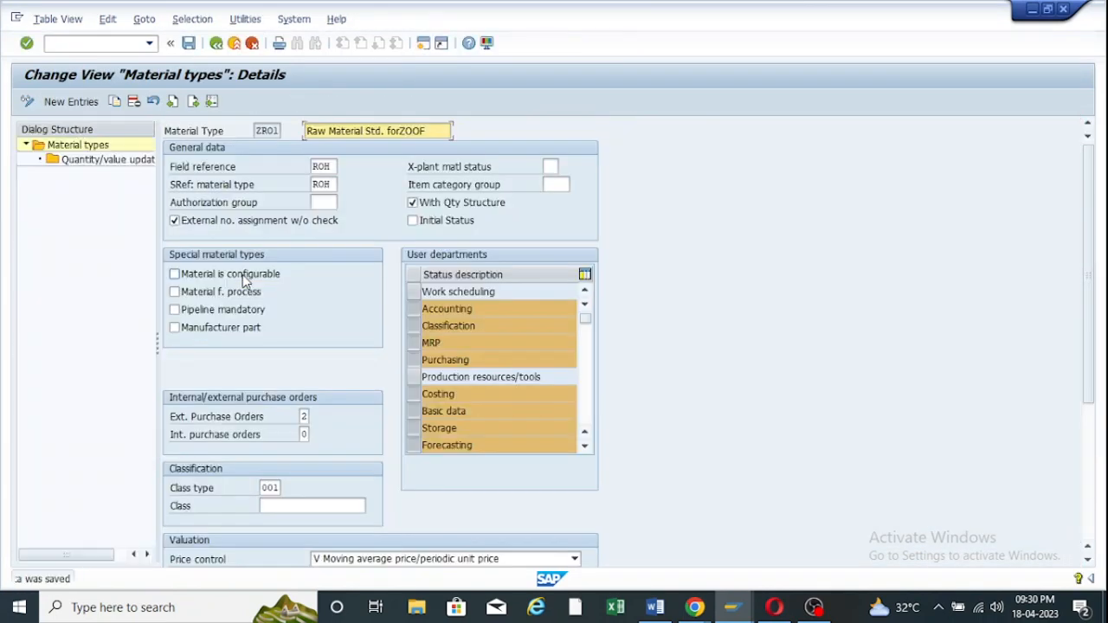
Return to SAP Easy Access, rerun MM01 and begin entering the material number.
mouse_move(743, 593)
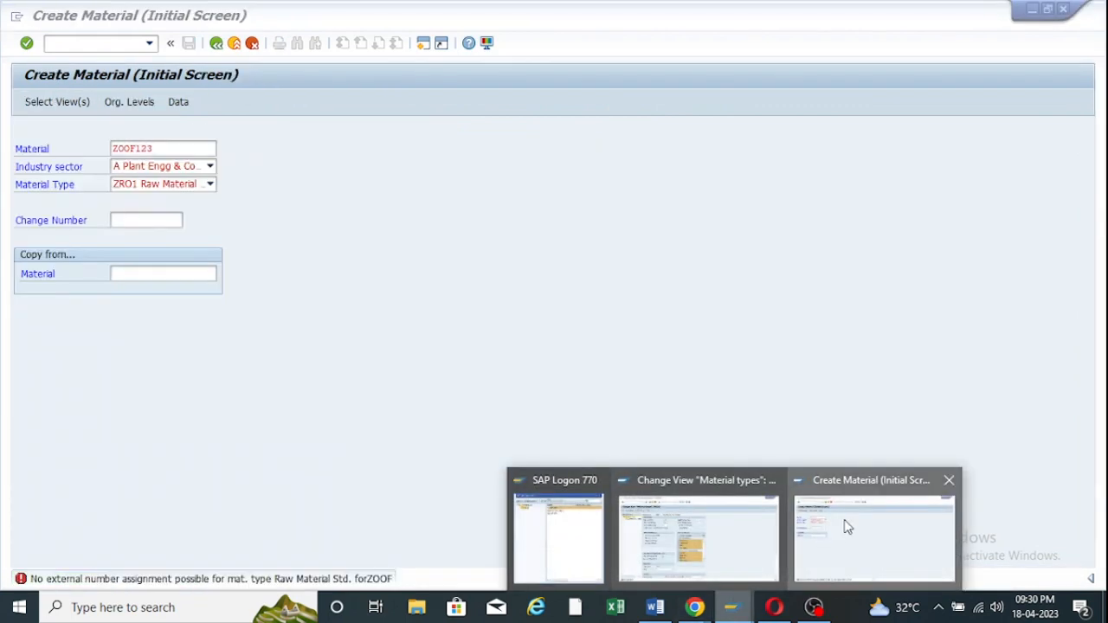
left_click(843, 525)
left_click(218, 45)
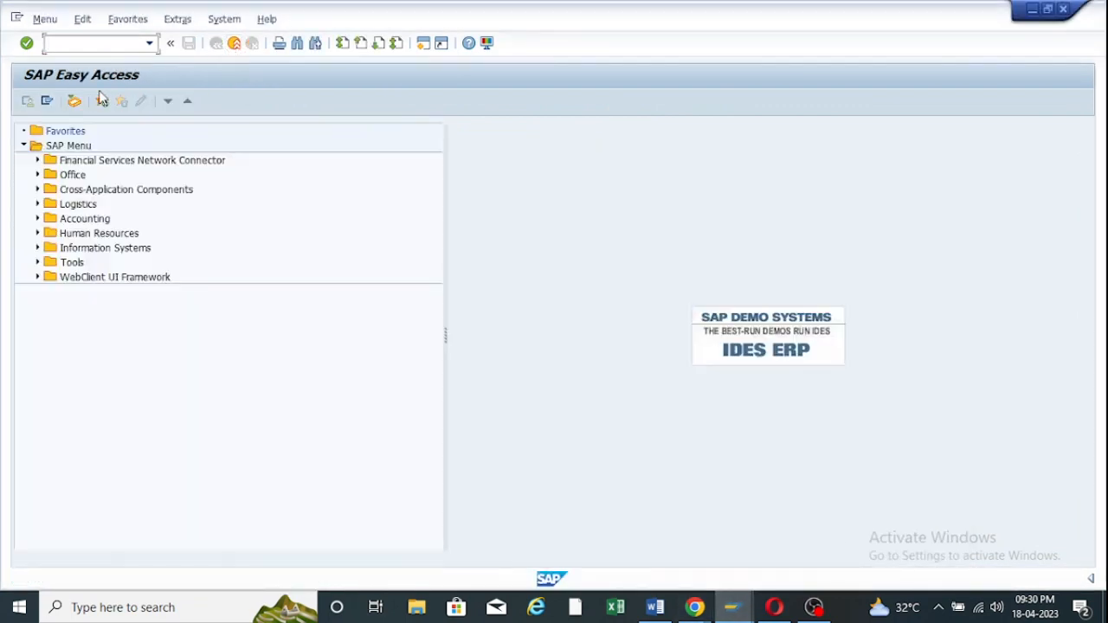
type("mm01")
key("Return")
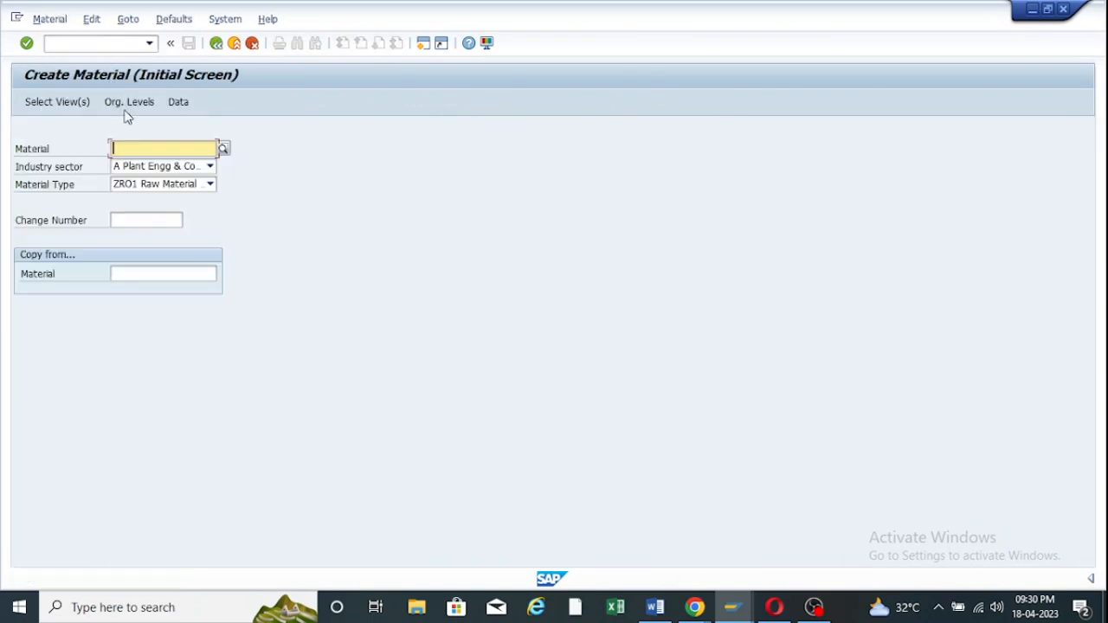
type("zoor")
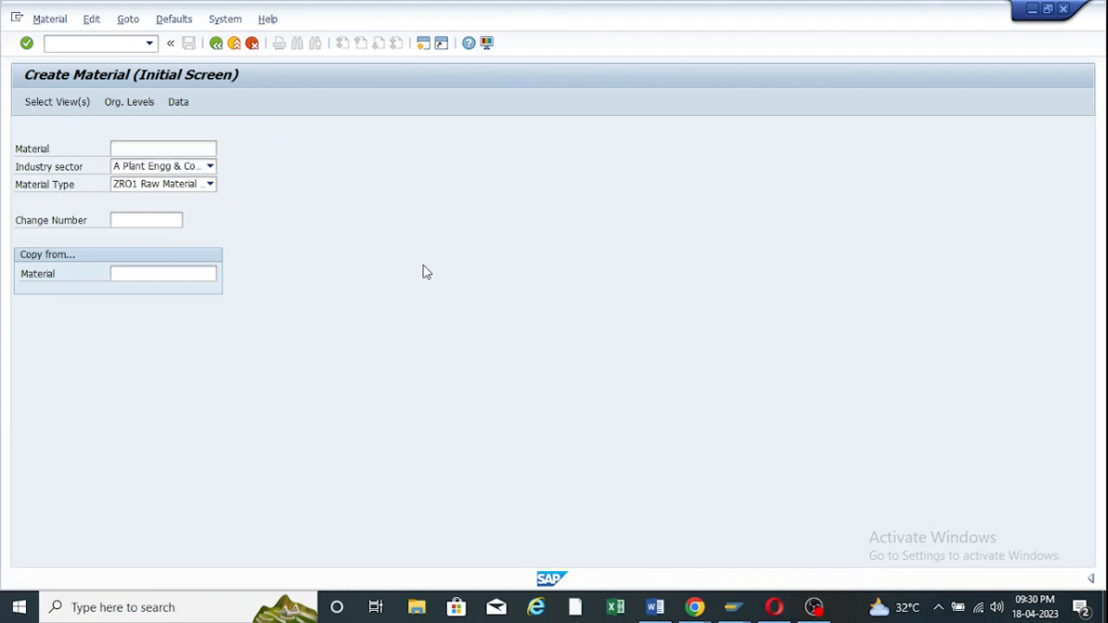
Enter material ZOOF123 and add Basic Data 2 to the selected views.
left_click(424, 272)
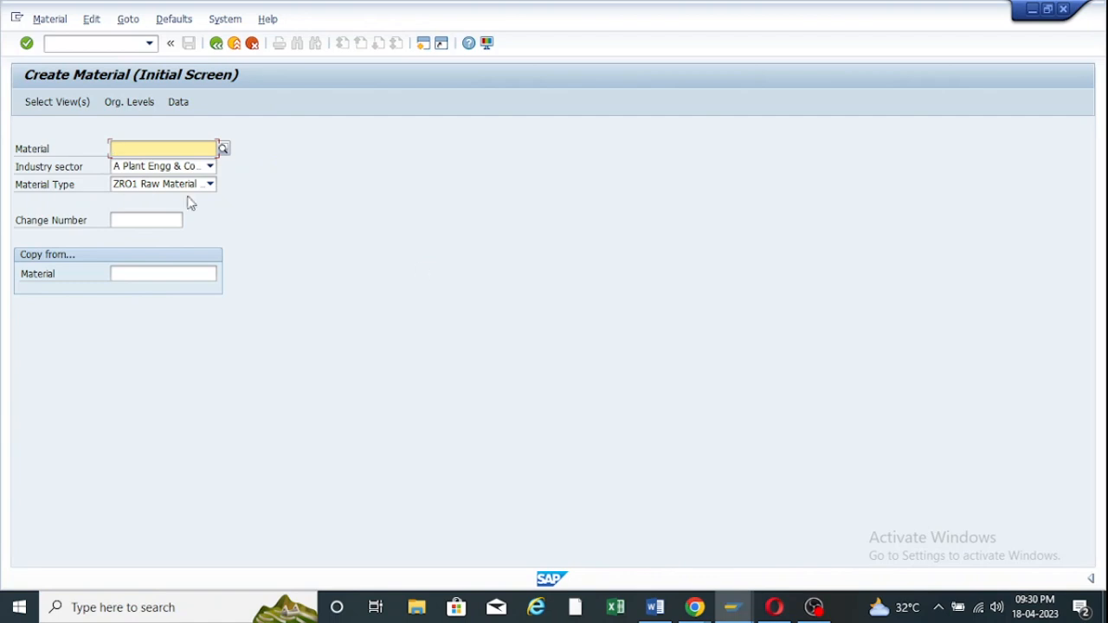
type("zo")
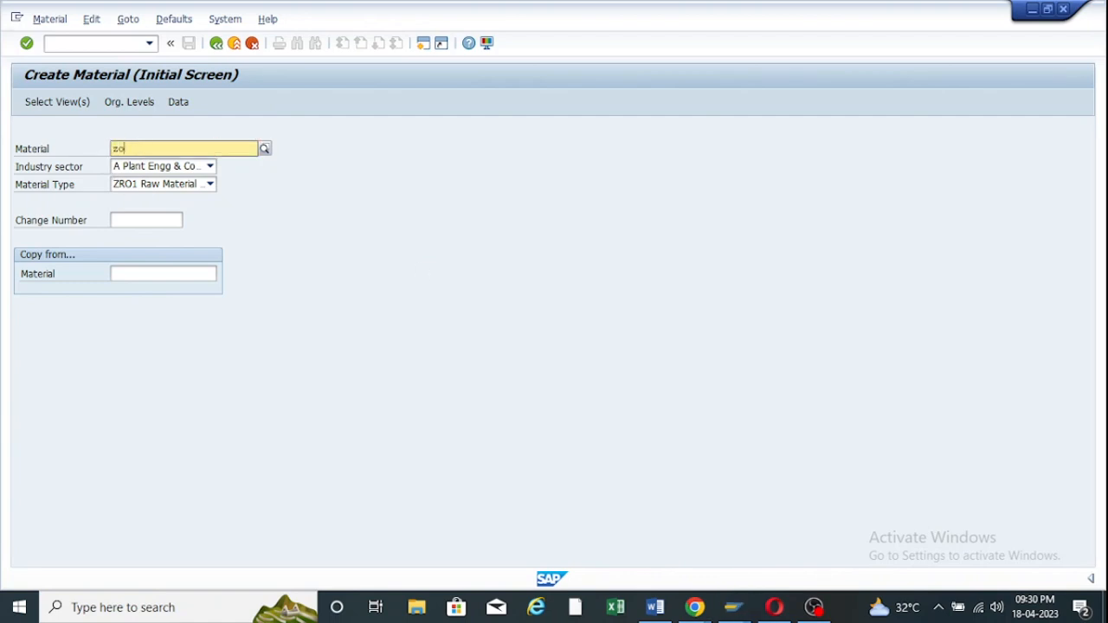
type("of123")
key("Return")
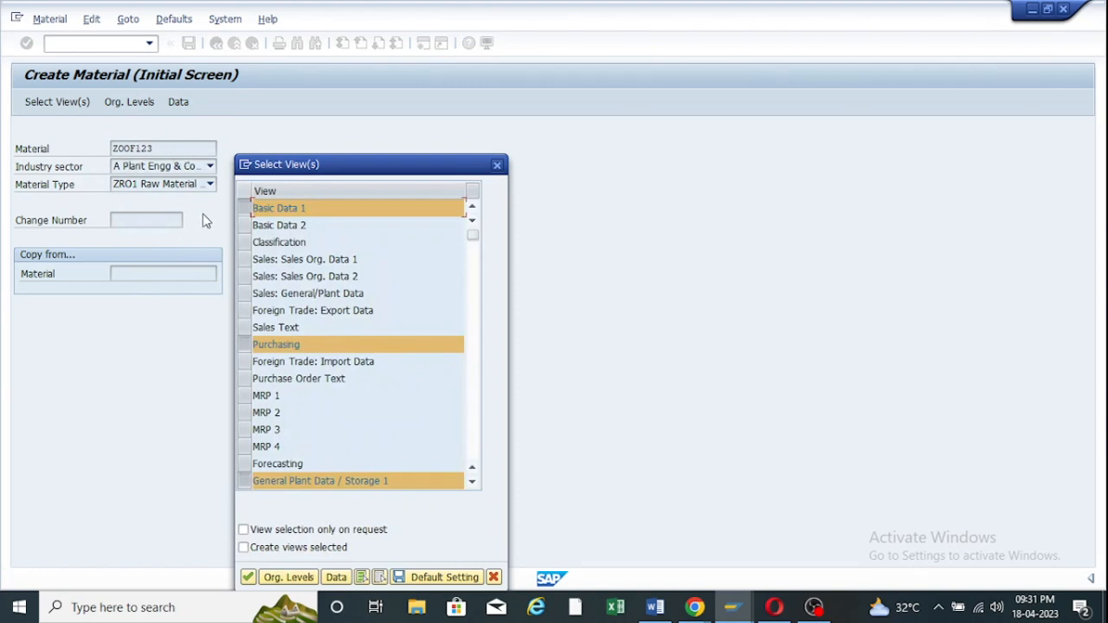
left_click_drag(302, 172, 315, 92)
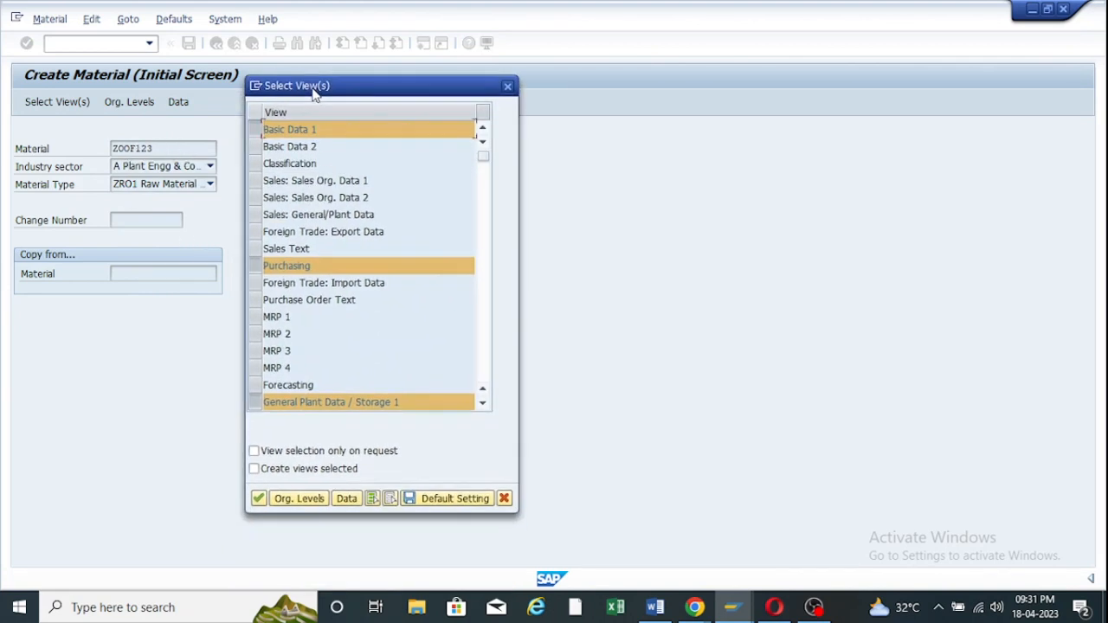
left_click(257, 145)
scroll(291, 333, "down", 3)
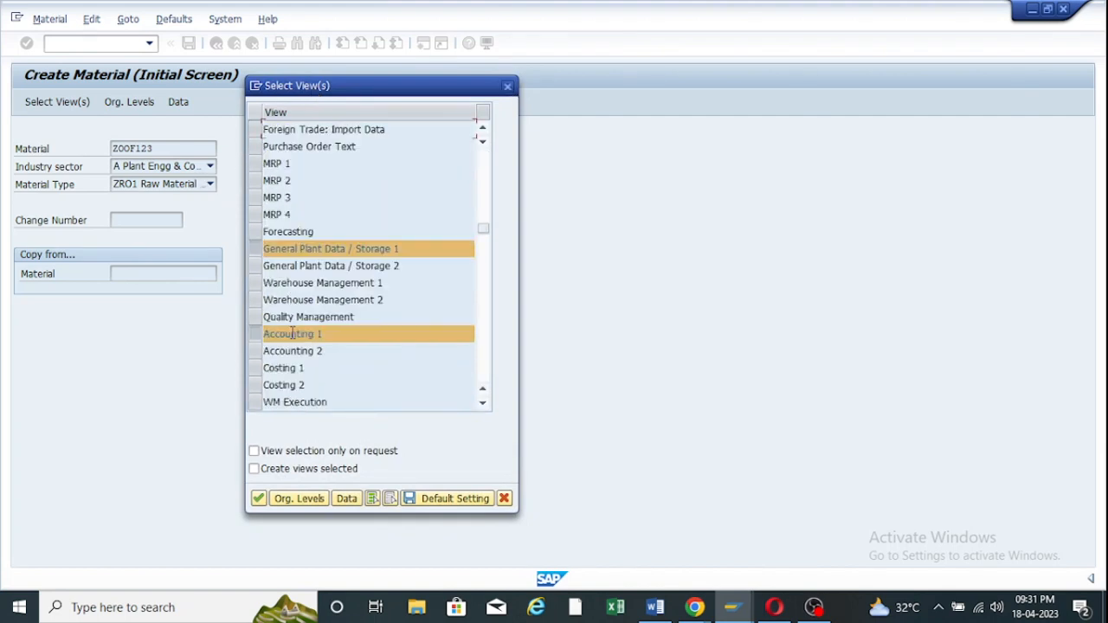
left_click(260, 500)
Accept the organizational levels to reach Basic data 1 for ZOOF123.
left_click(351, 275)
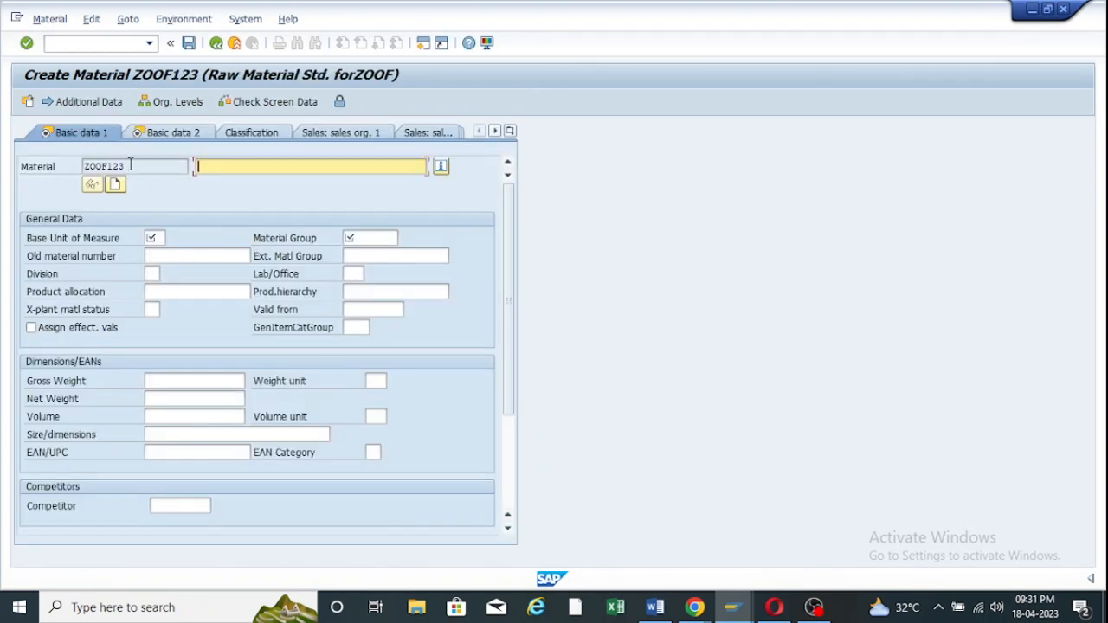
left_click_drag(130, 164, 81, 166)
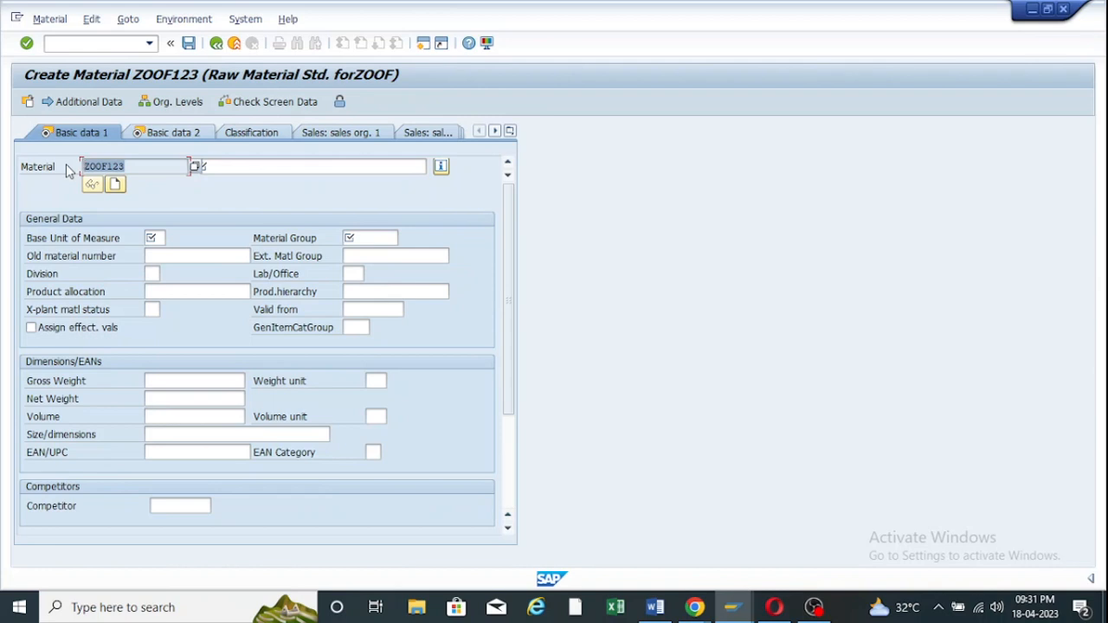
left_click(217, 166)
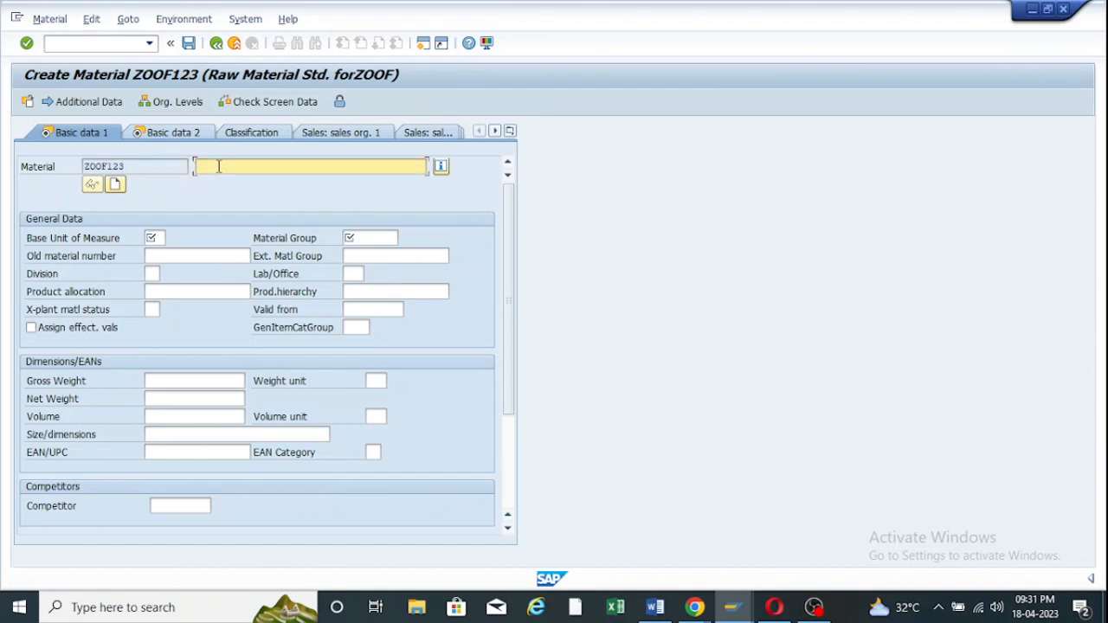
left_click_drag(134, 167, 81, 165)
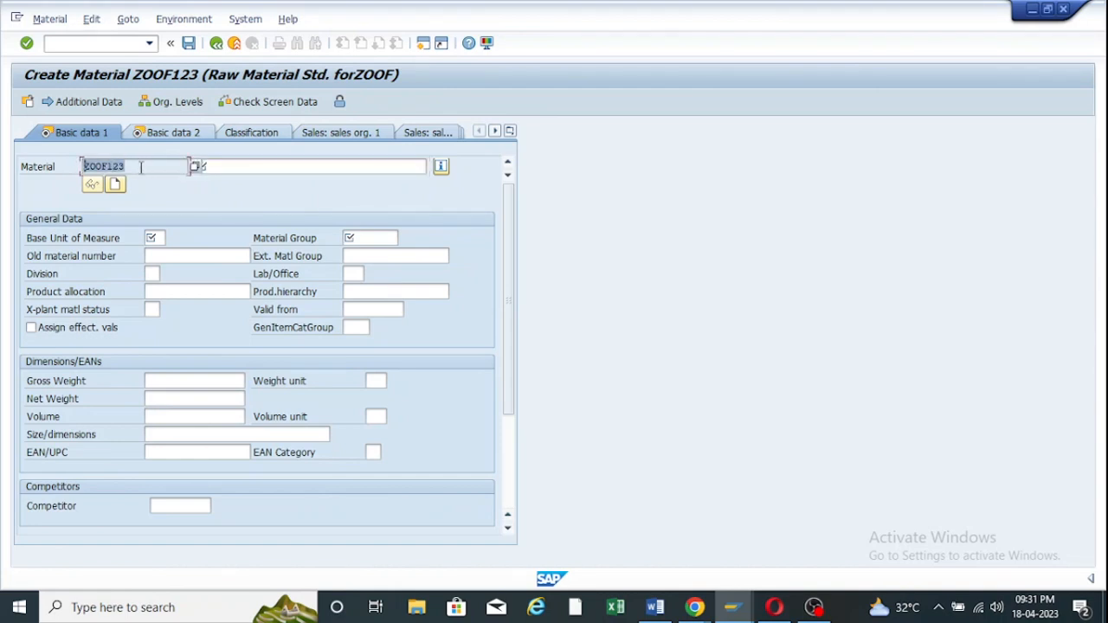
left_click(223, 169)
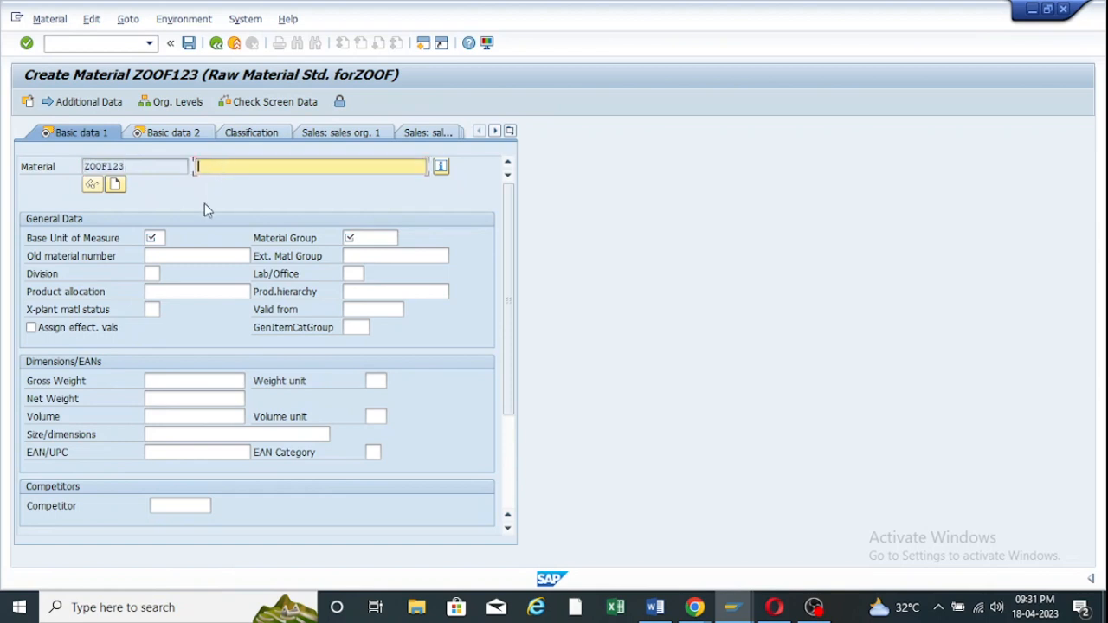
Exit material creation, discarding ZOOF123 without saving.
left_click(216, 44)
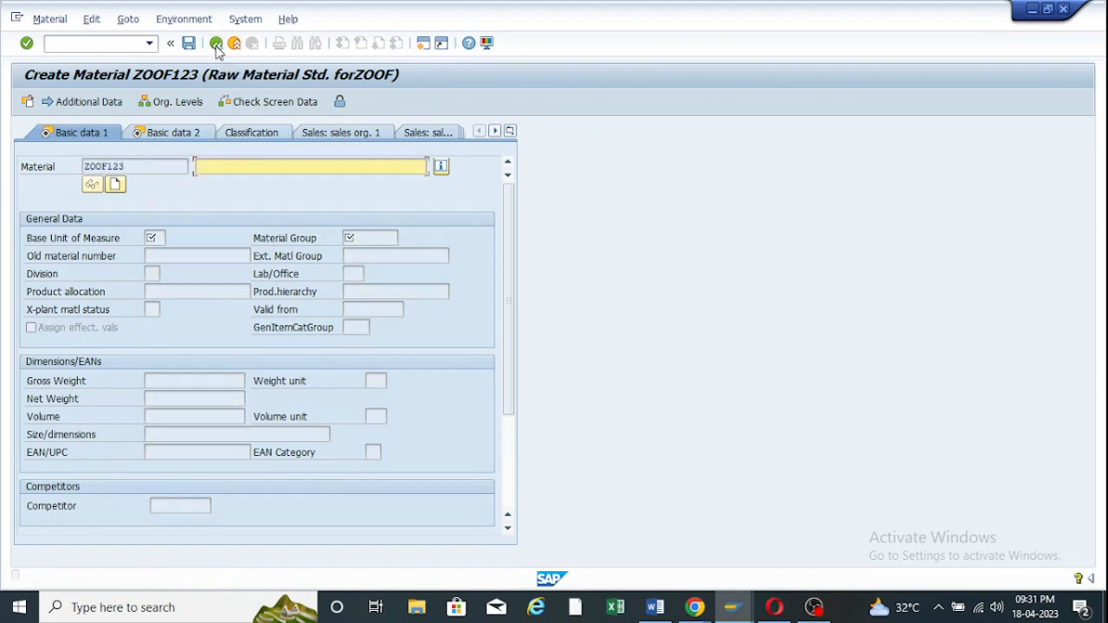
left_click(234, 45)
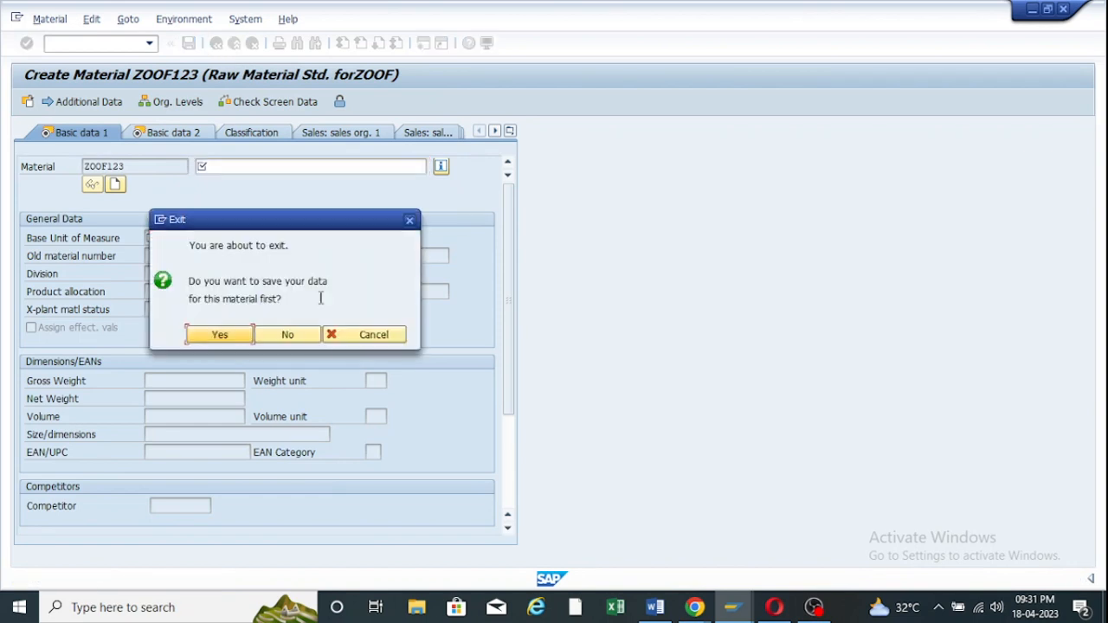
left_click(301, 336)
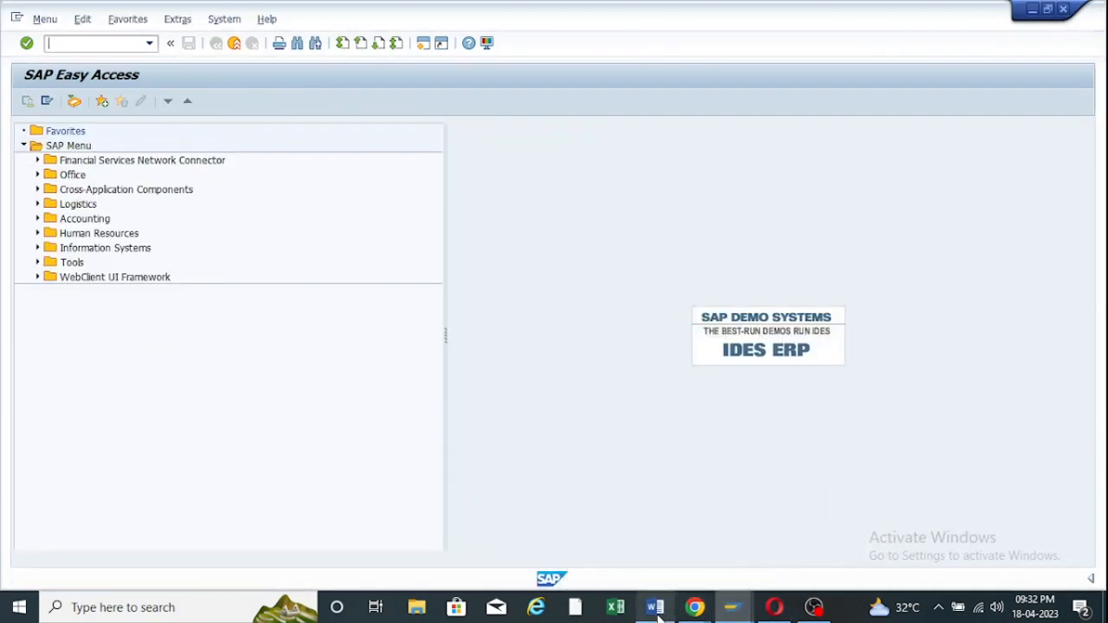
In the Word notes, scroll to and select the Material Group heading.
left_click(656, 609)
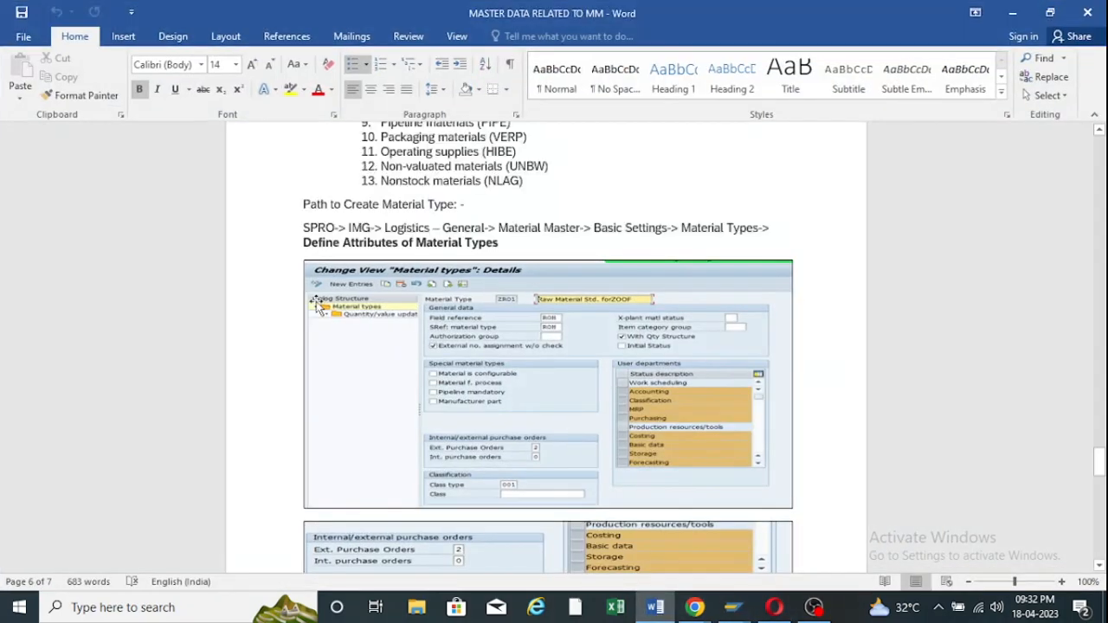
scroll(450, 346, "down", 15)
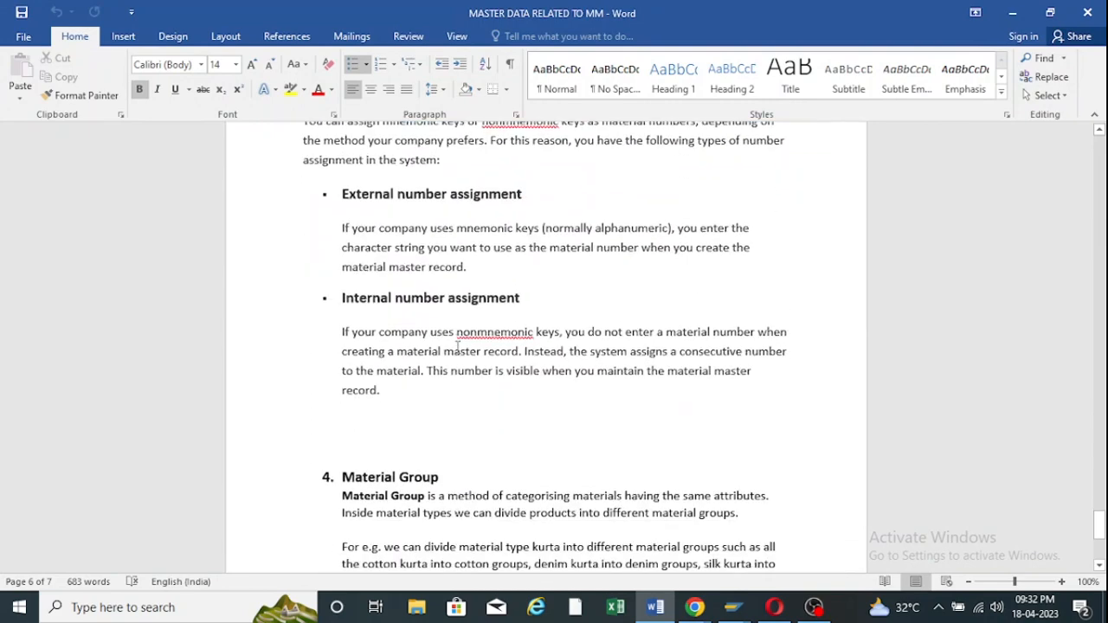
scroll(458, 347, "down", 1)
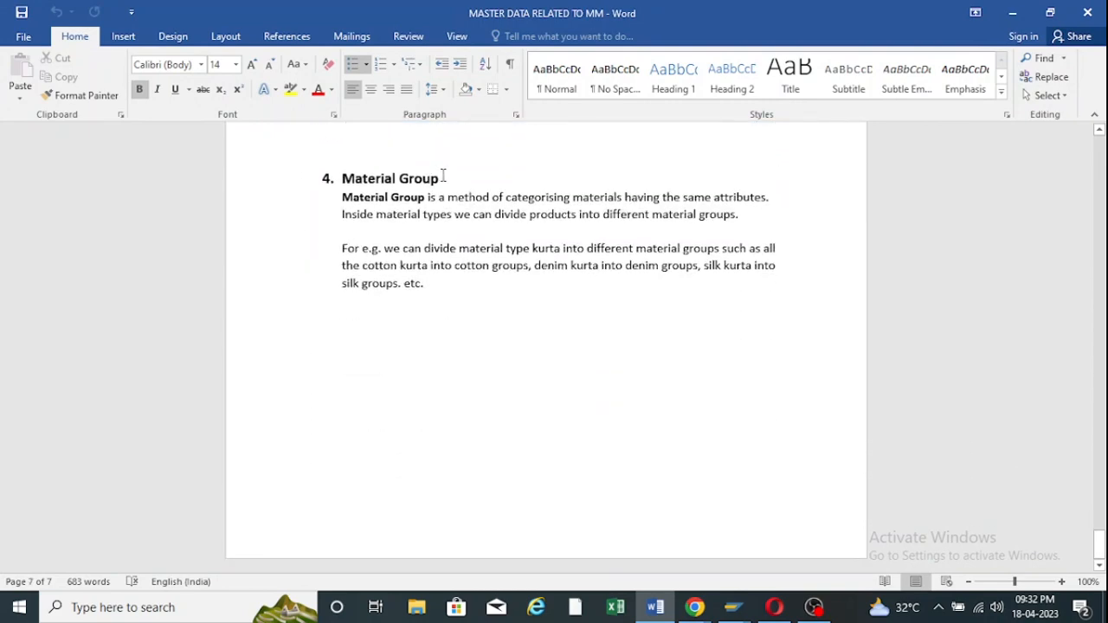
left_click_drag(443, 176, 342, 179)
left_click(589, 358)
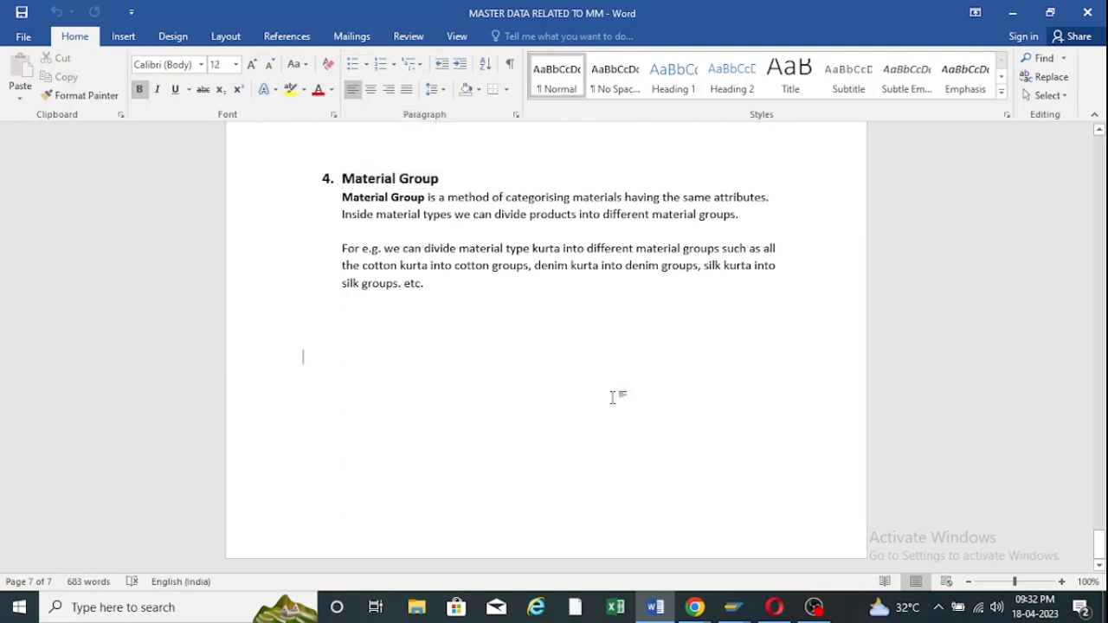
Rerun MM01 from the transaction history in SAP and continue to the view selection.
mouse_move(735, 607)
left_click(682, 517)
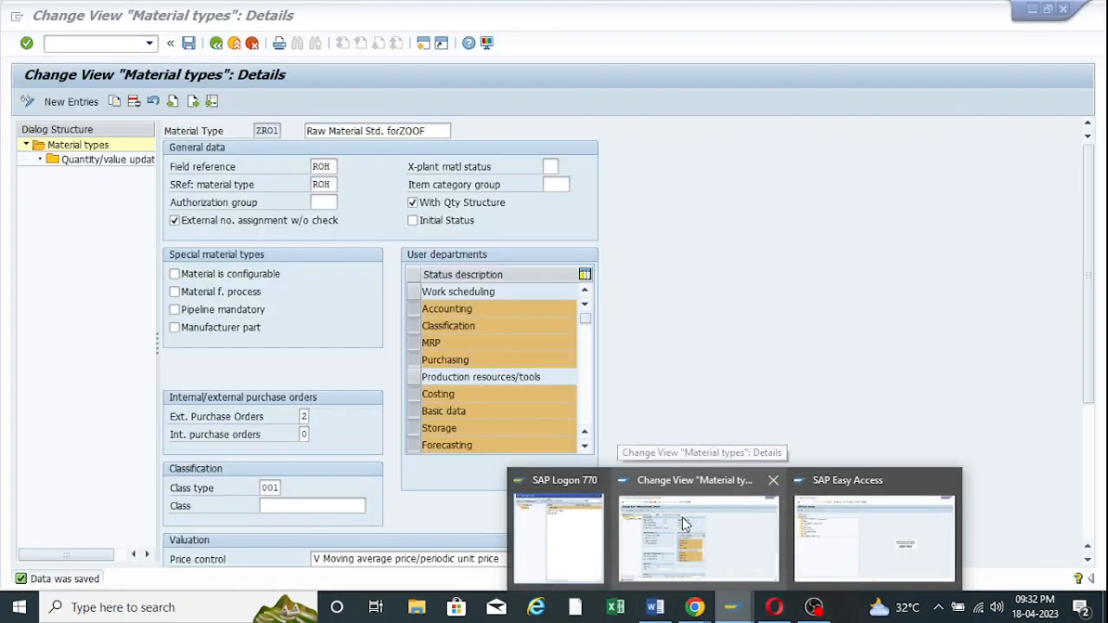
left_click(825, 527)
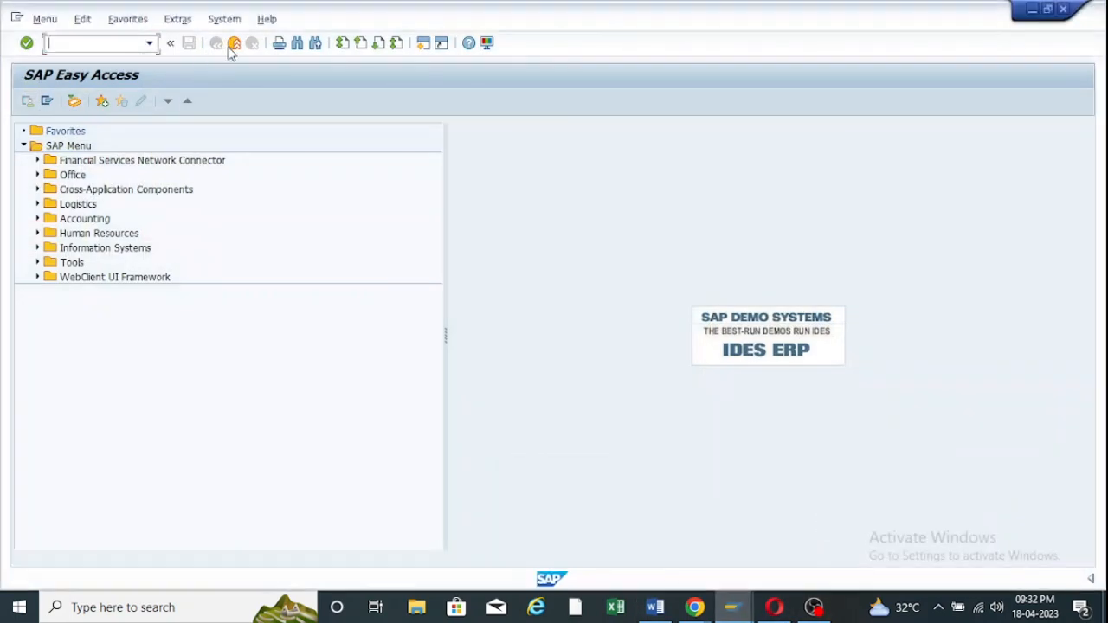
left_click(151, 44)
left_click(86, 60)
key("Return")
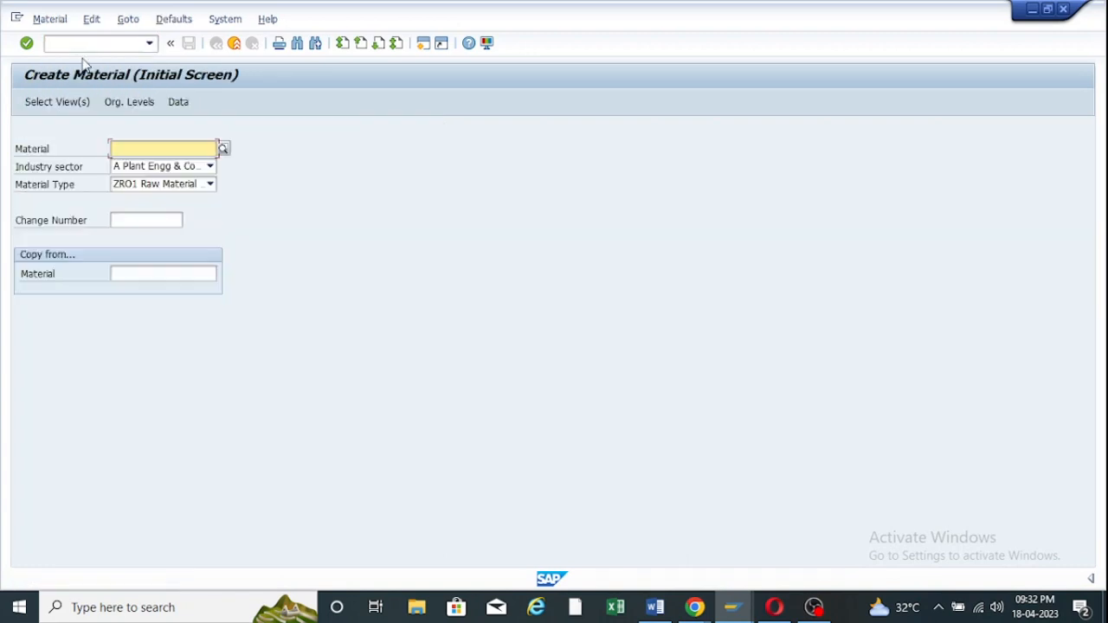
key("Return")
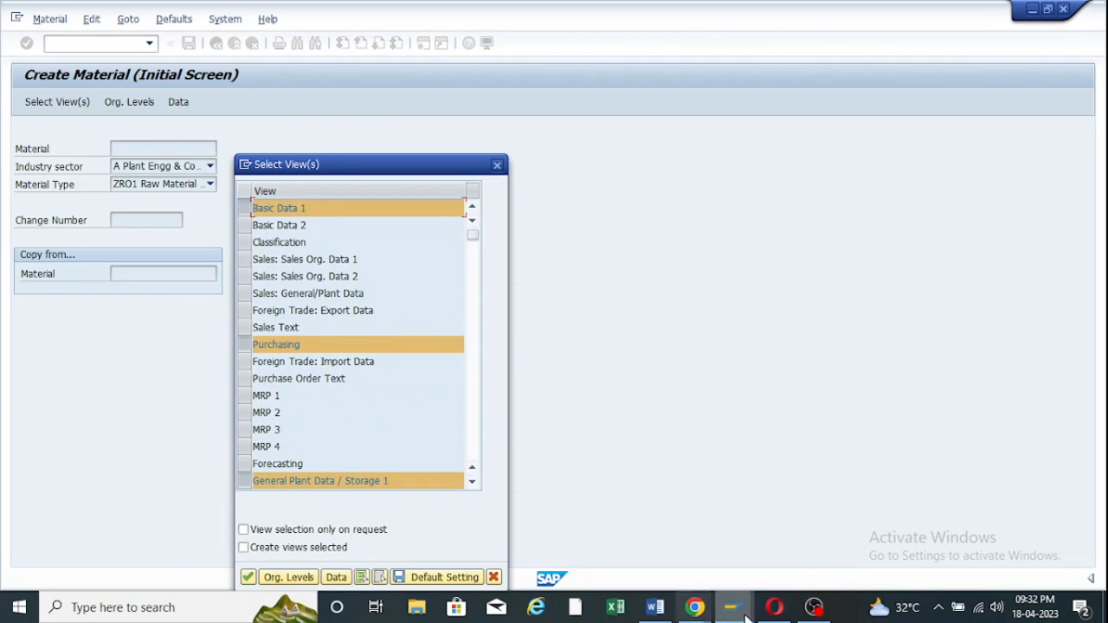
Close the material view selection without continuing.
mouse_move(731, 607)
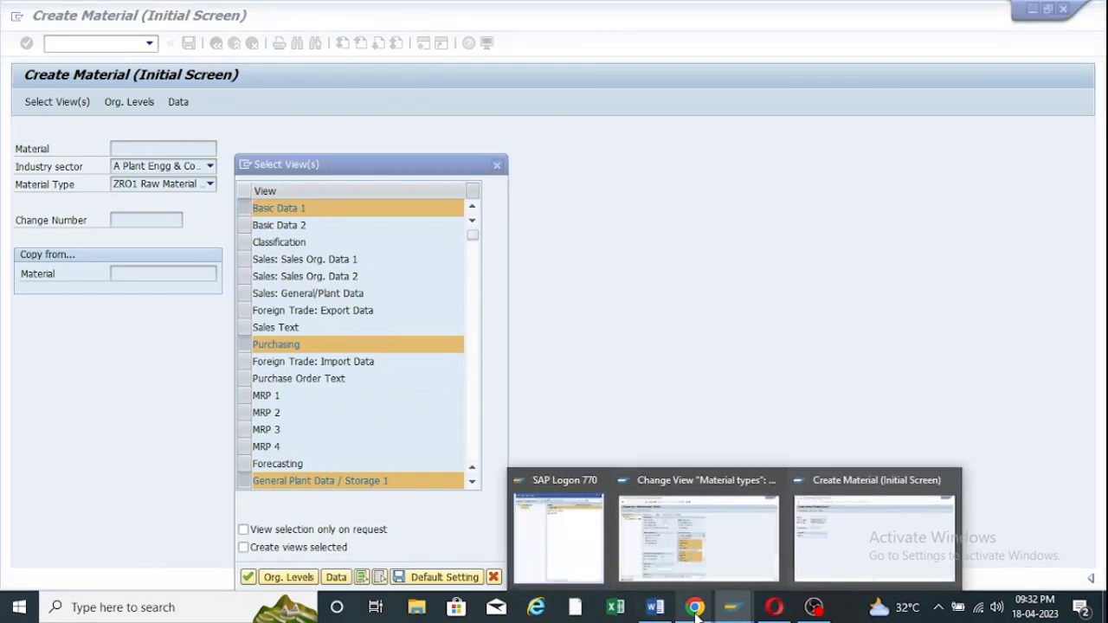
mouse_move(696, 606)
left_click(744, 545)
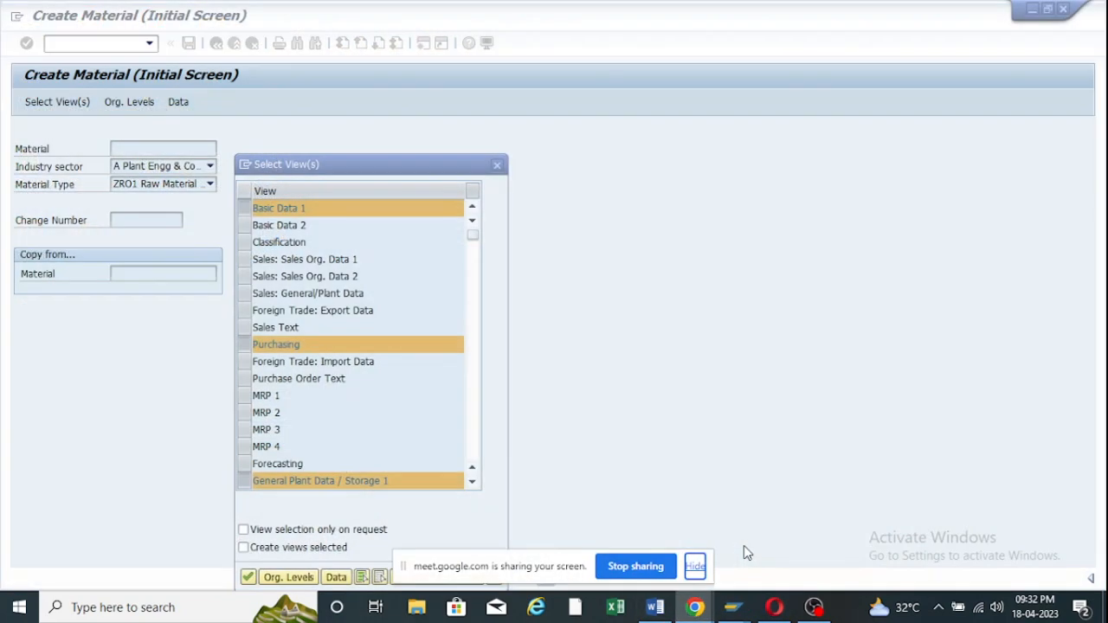
left_click(1026, 13)
left_click(498, 165)
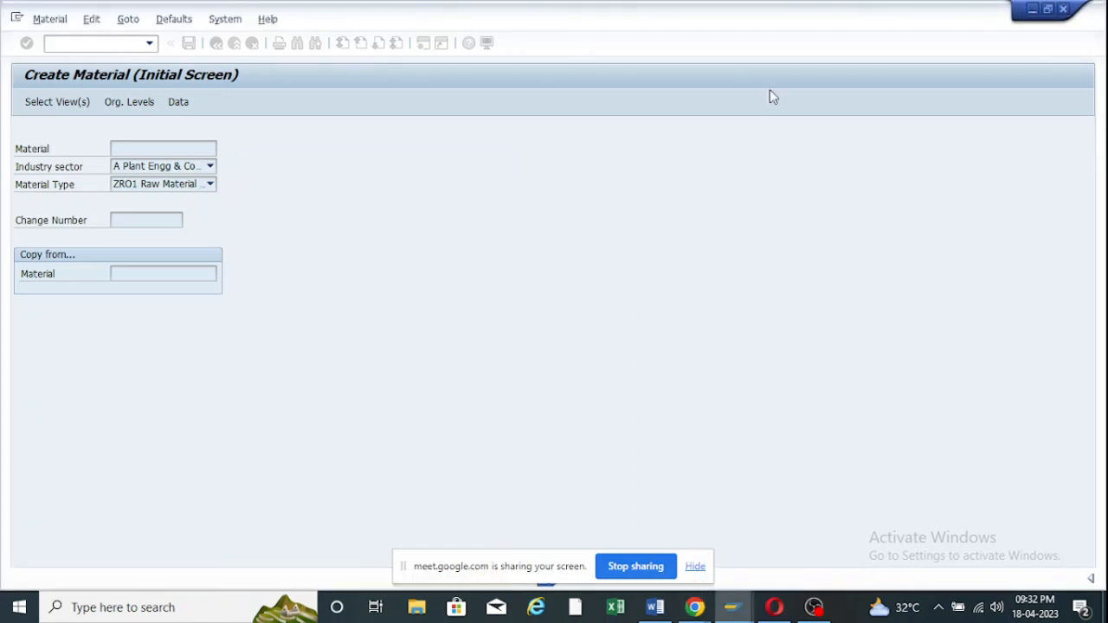
Minimize SAP and Word and bring the Google Meet call window to the front.
left_click(1030, 11)
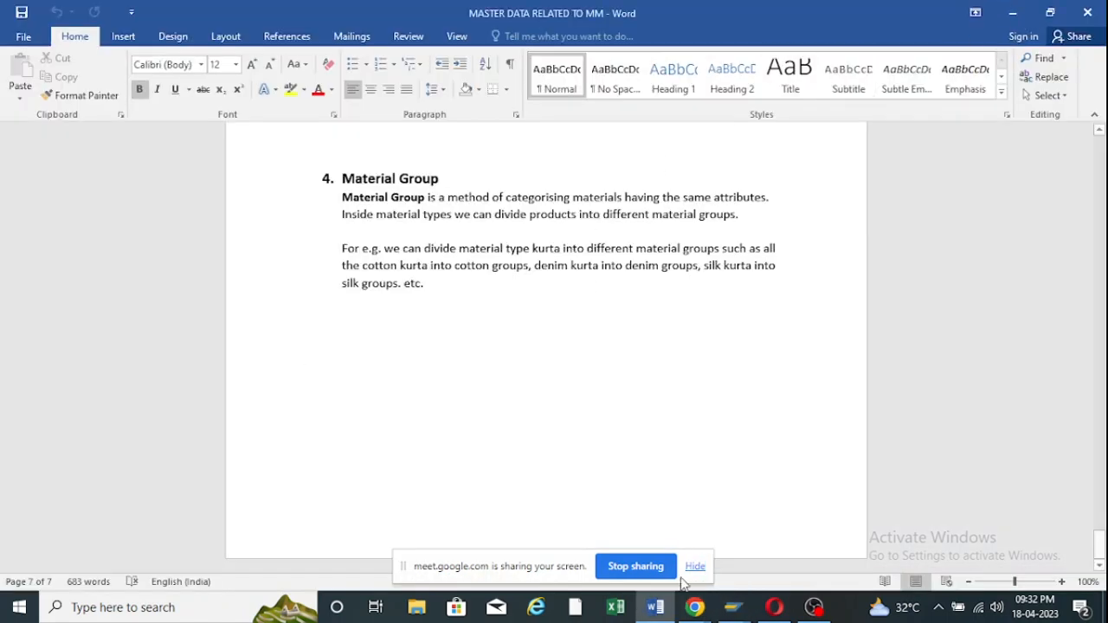
left_click(658, 607)
left_click(655, 609)
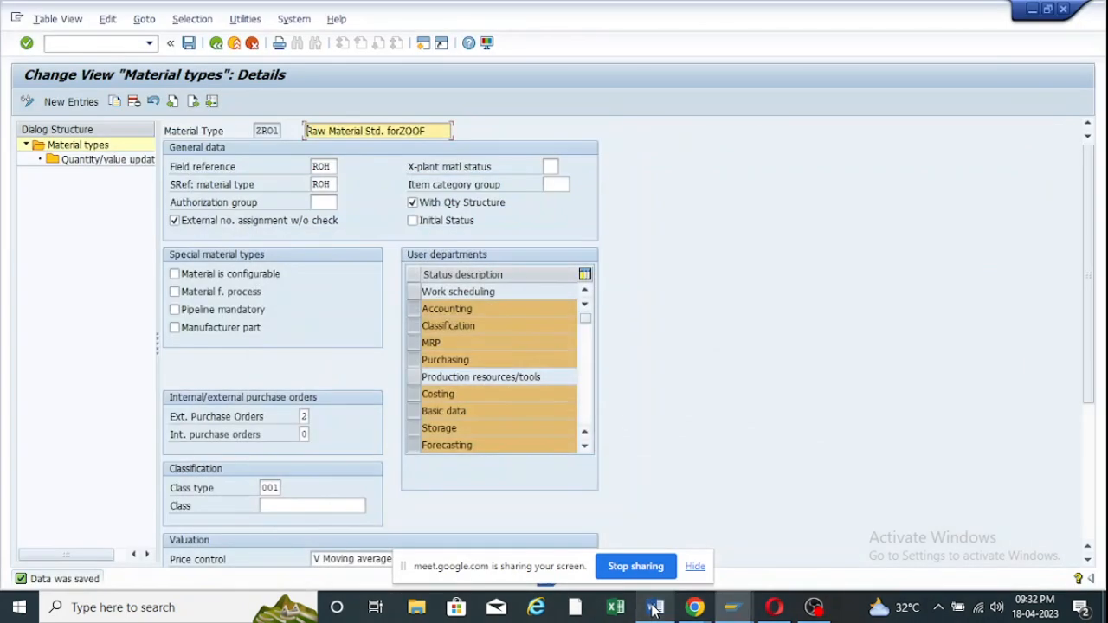
mouse_move(730, 613)
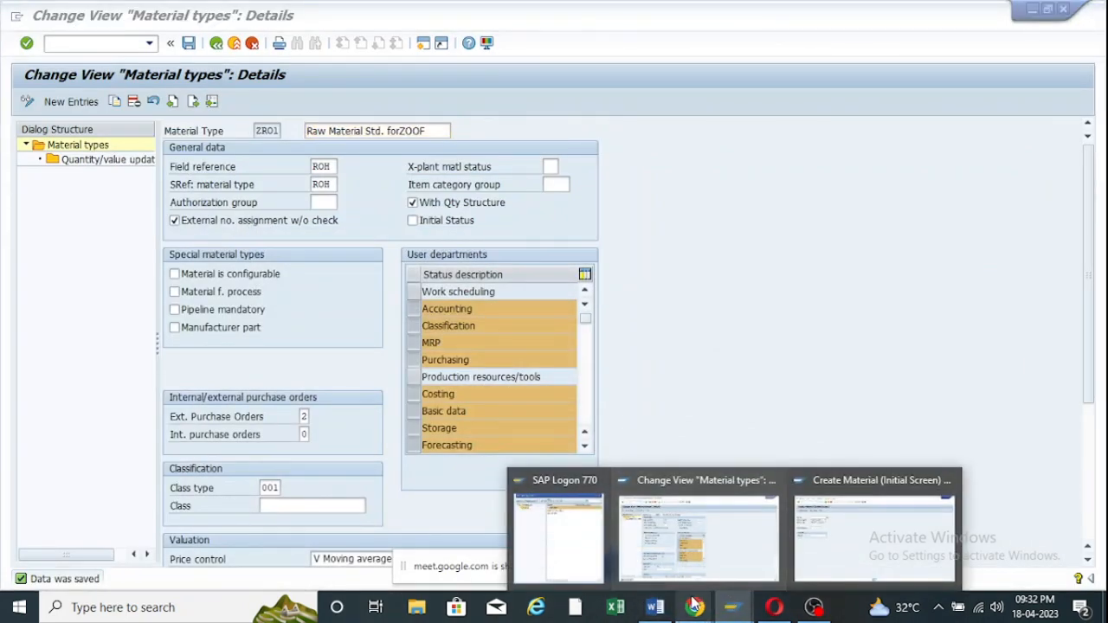
mouse_move(695, 607)
left_click(728, 529)
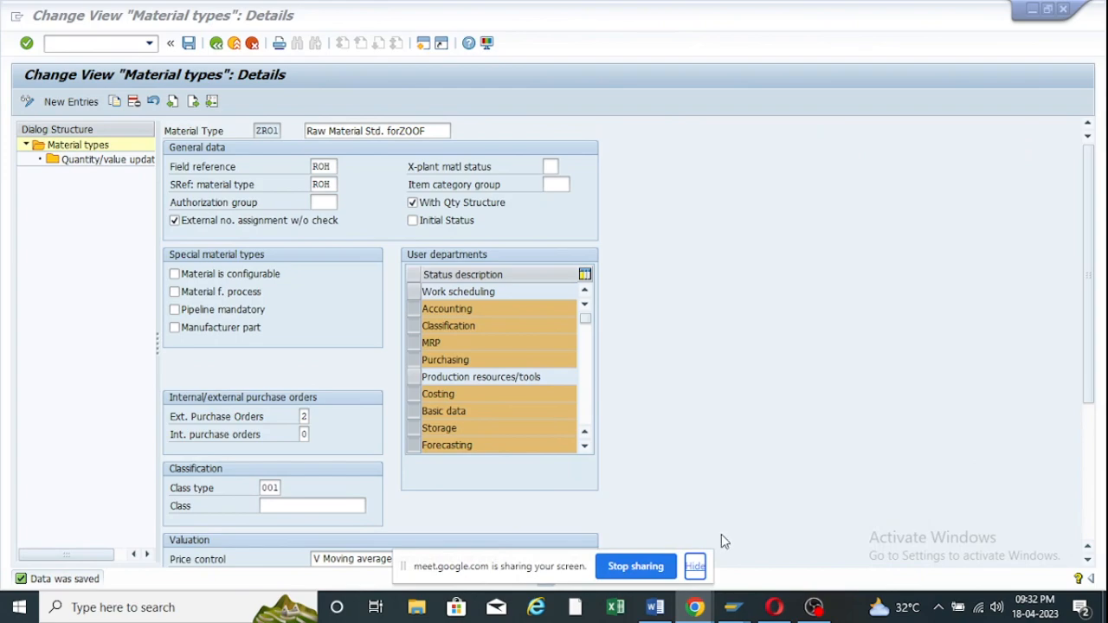
mouse_move(695, 607)
mouse_move(769, 544)
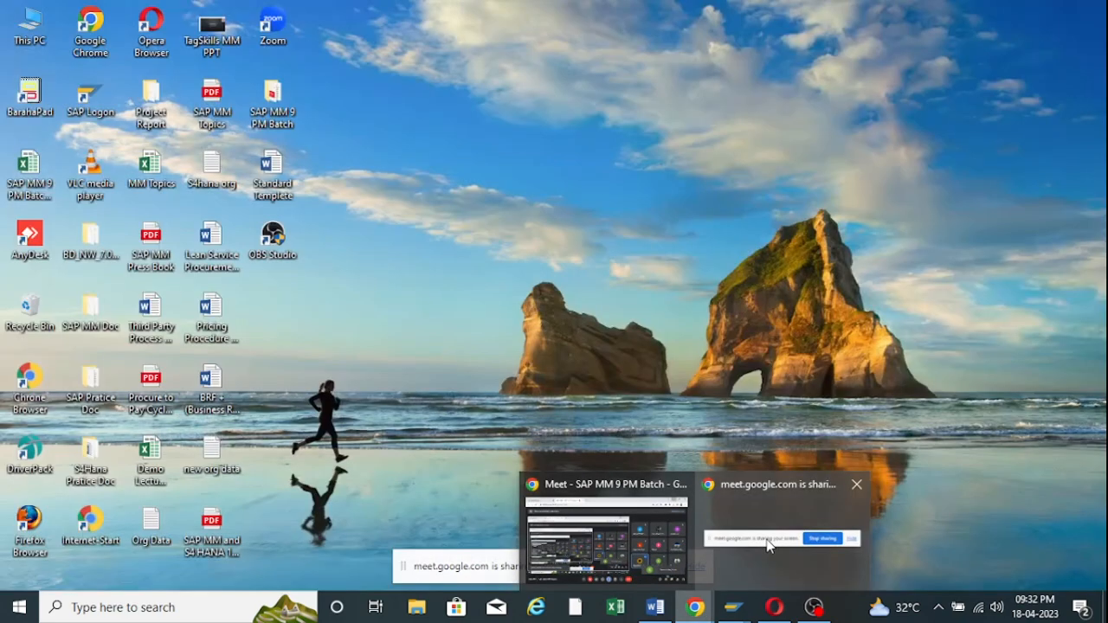
left_click(678, 559)
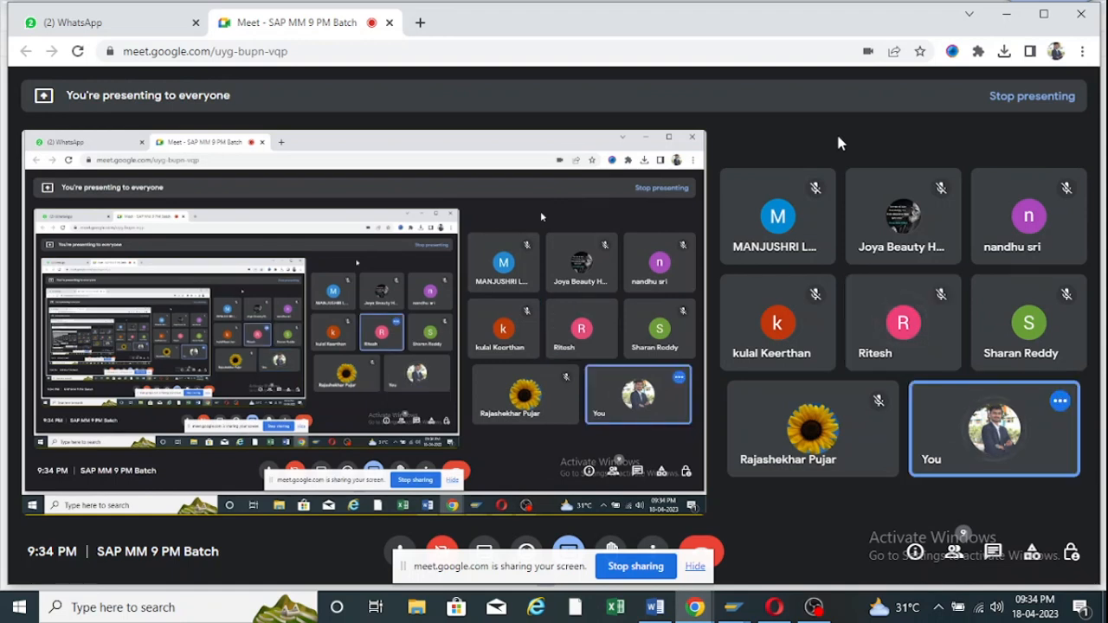
Switch to the MASTER DATA RELATED TO MM Word notes.
mouse_move(848, 430)
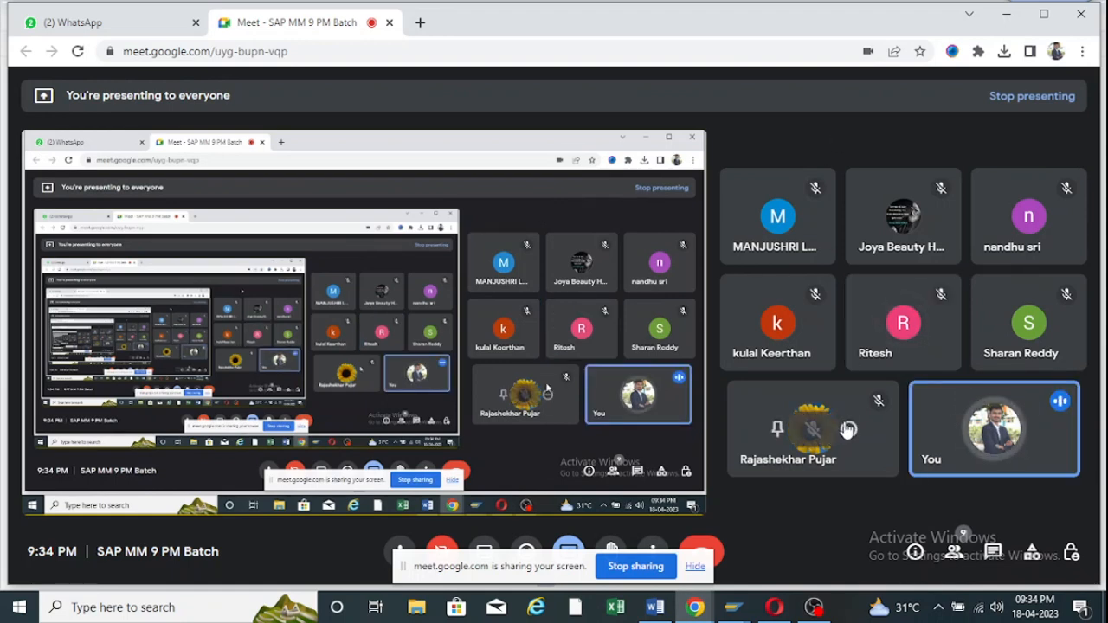
mouse_move(731, 607)
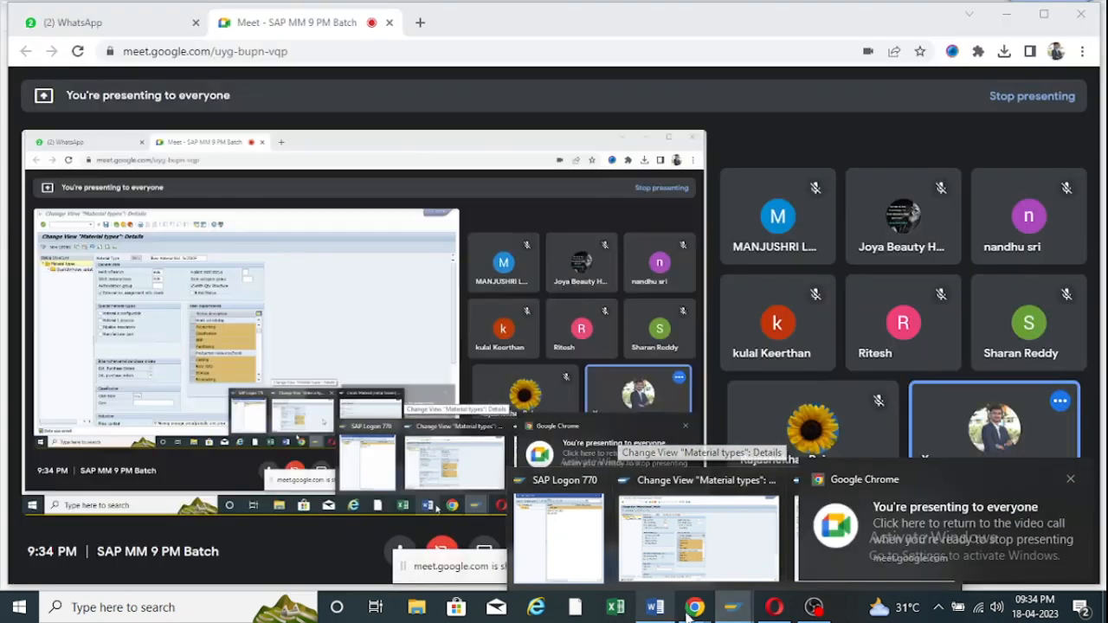
left_click(655, 607)
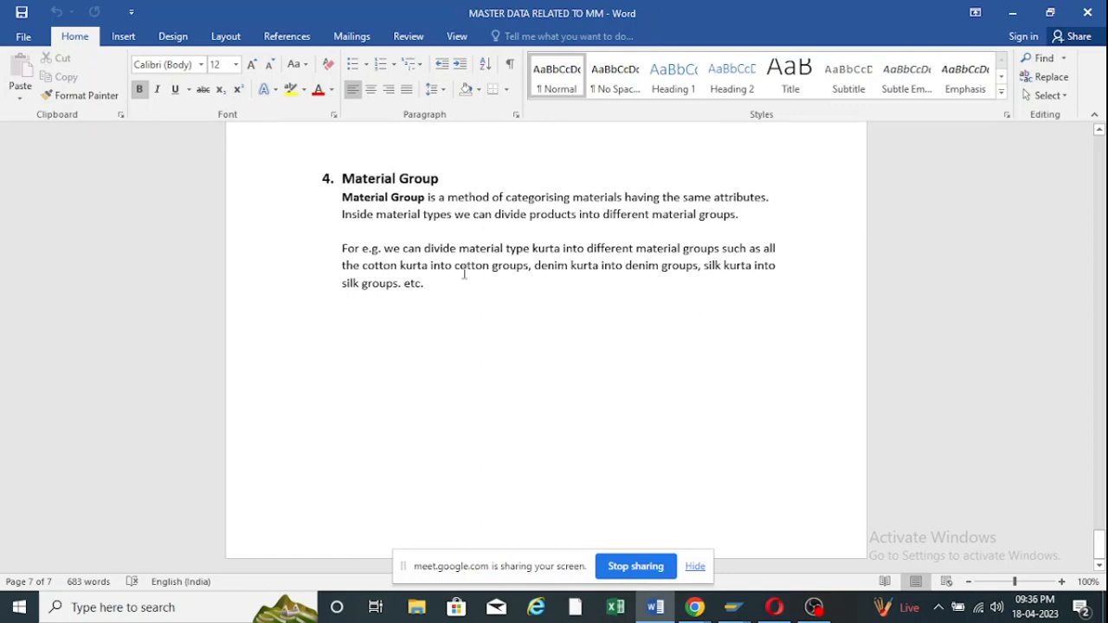
Run MM60 with the material number cleared and plant ZOOF as the criterion.
mouse_move(734, 607)
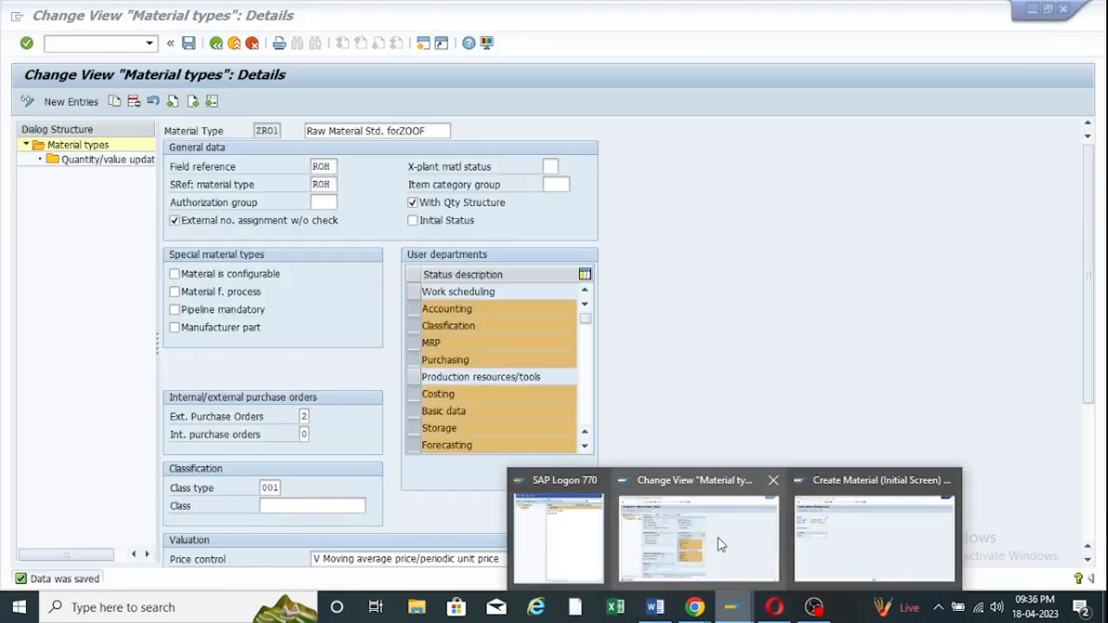
left_click(718, 544)
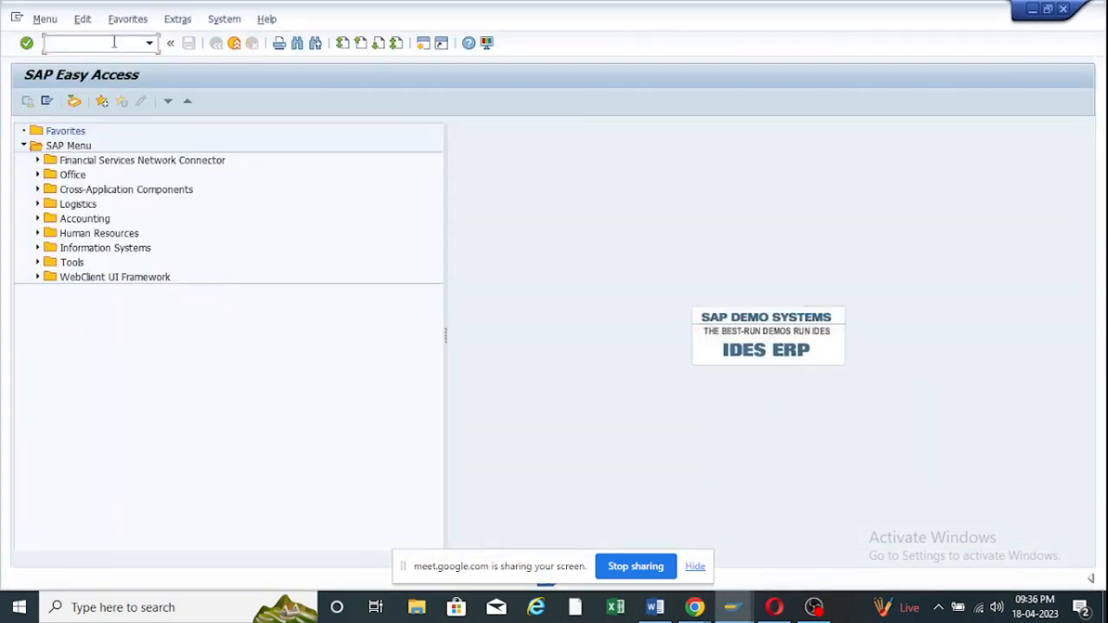
type("mm60")
key("Return")
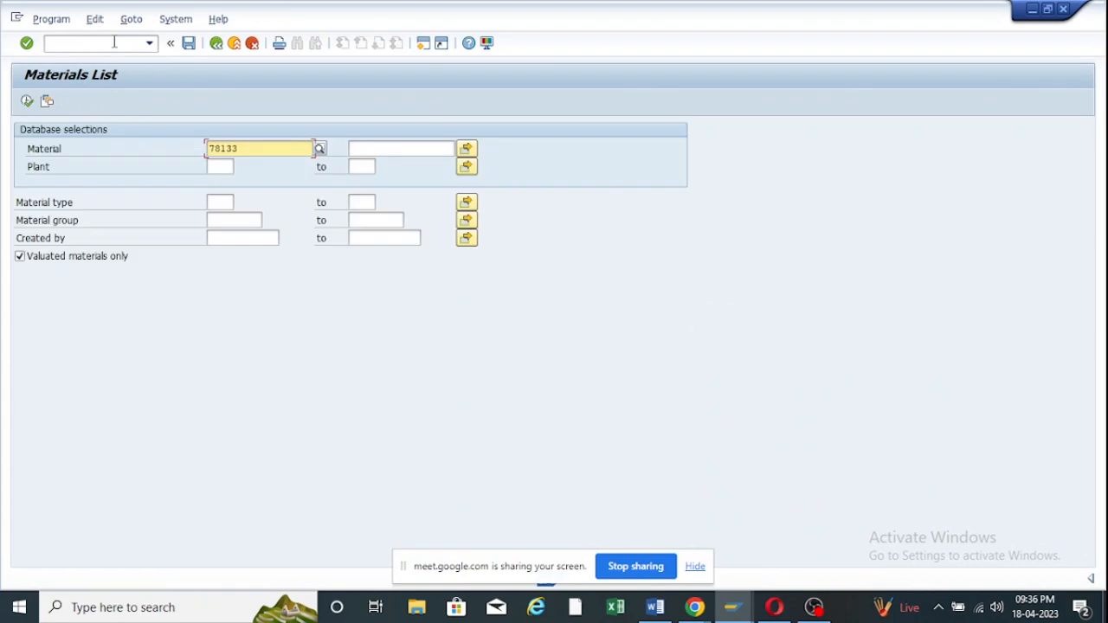
double_click(248, 146)
key("Delete")
left_click(224, 168)
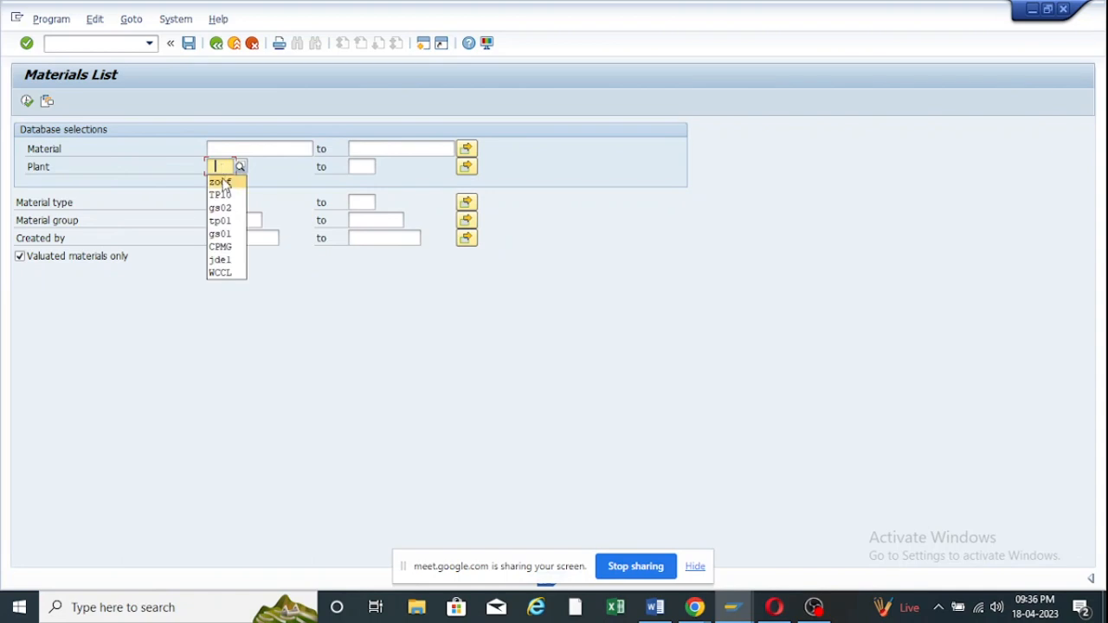
left_click(226, 182)
left_click(34, 104)
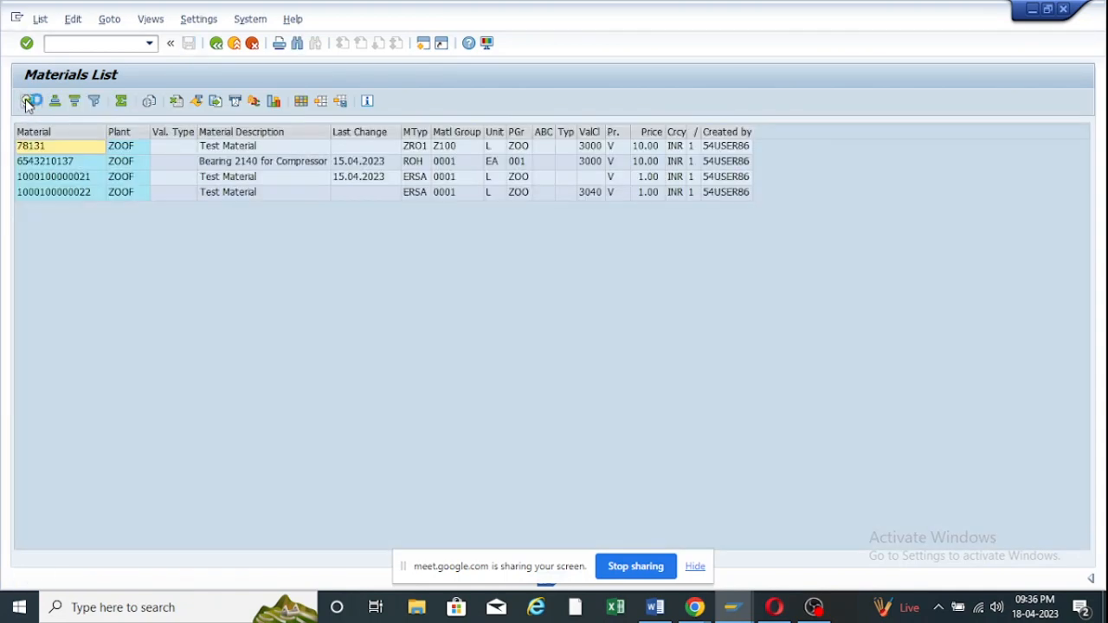
Review the material details, then rerun the list restricted to material type ROH.
left_click(27, 103)
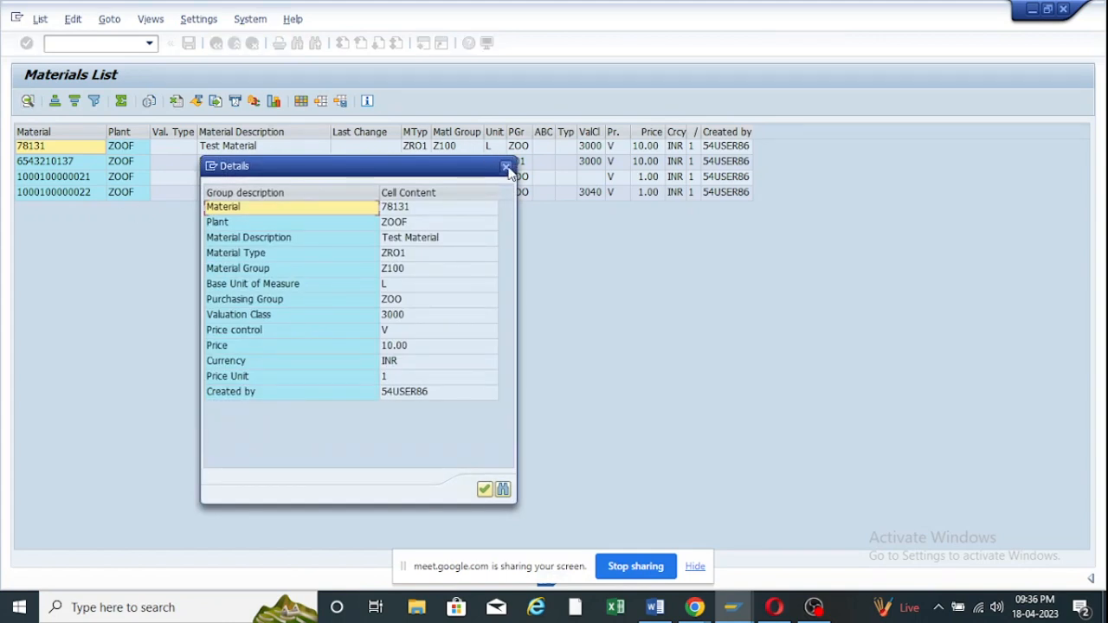
left_click(505, 166)
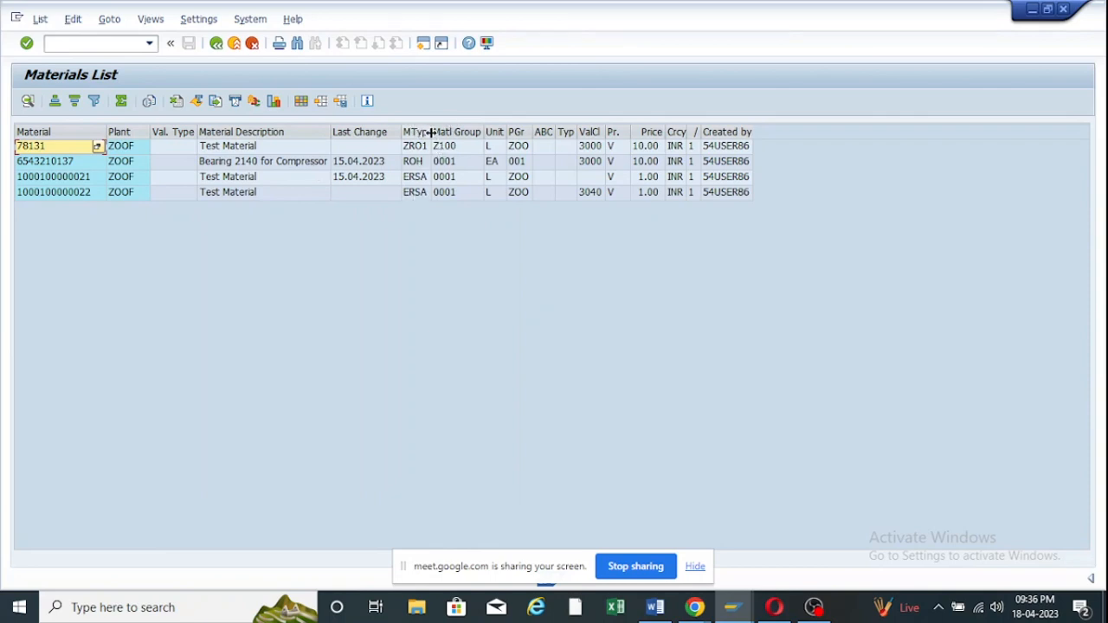
left_click_drag(431, 132, 441, 132)
left_click(424, 167)
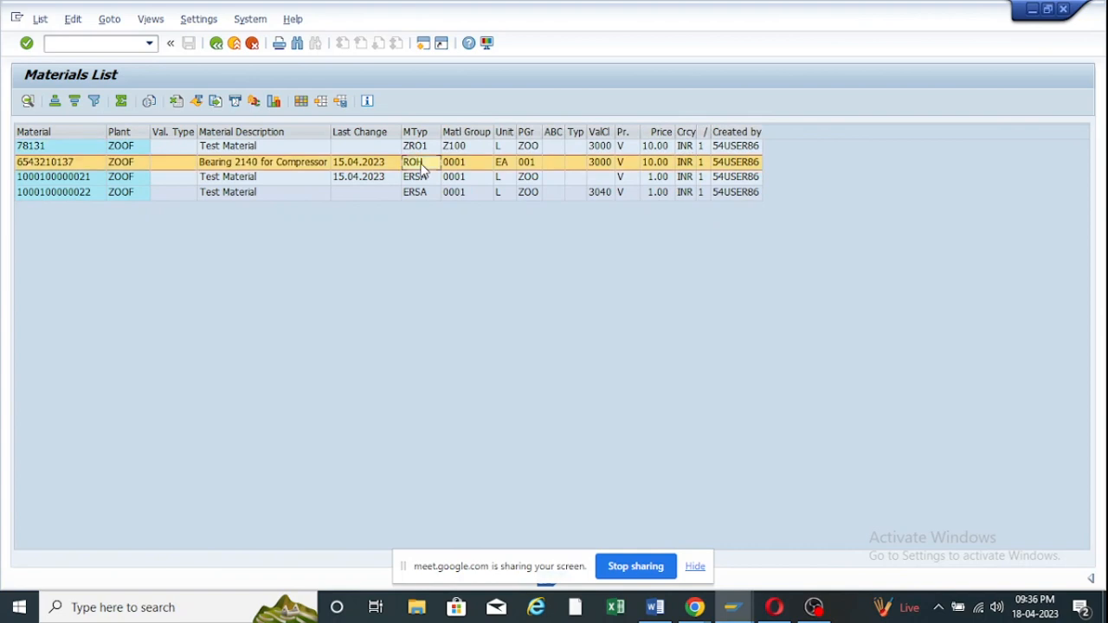
left_click(216, 43)
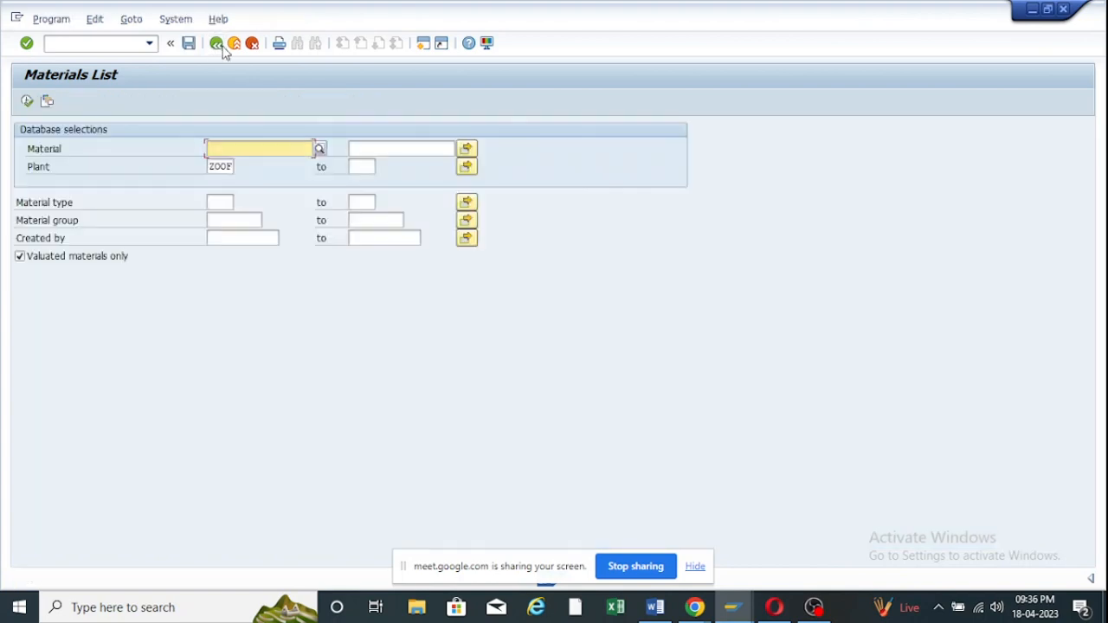
left_click(79, 204)
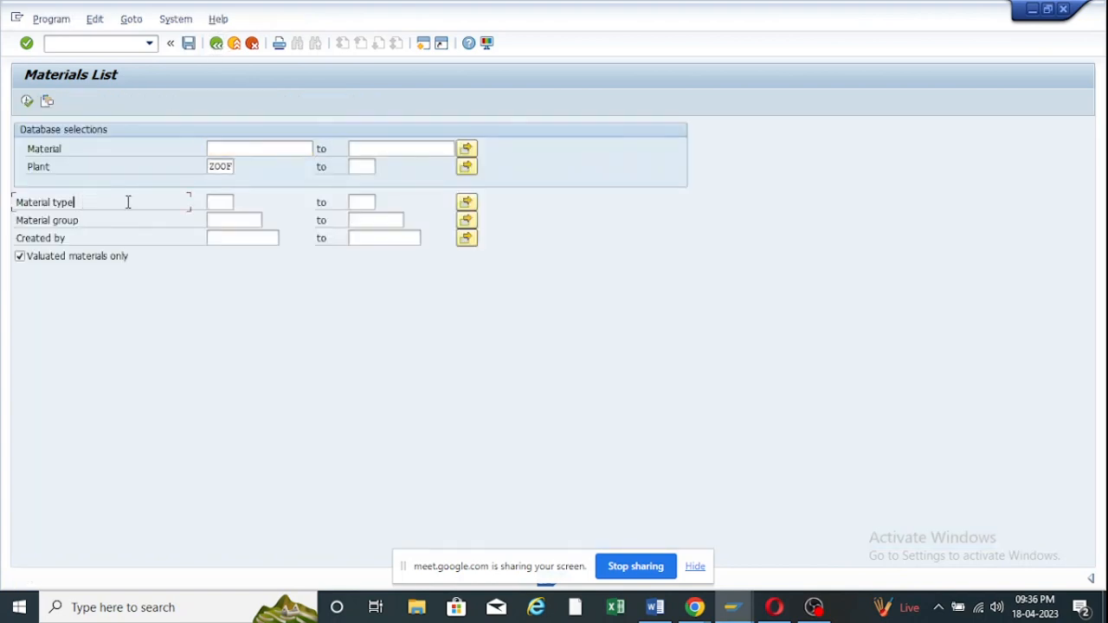
left_click(212, 202)
type("roh")
left_click(27, 101)
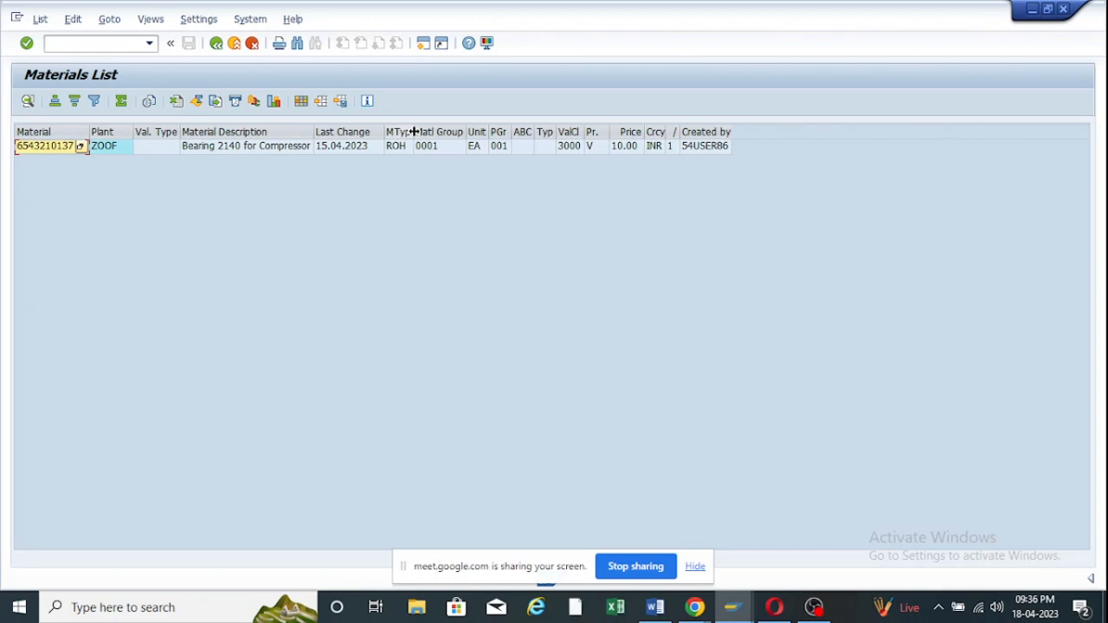
left_click_drag(413, 132, 427, 131)
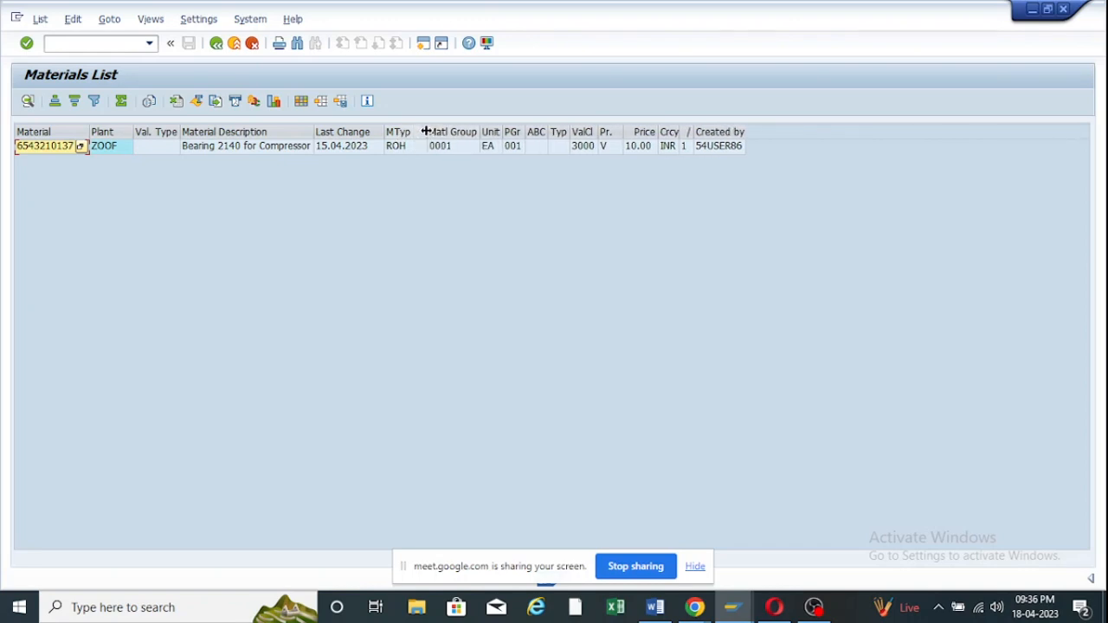
left_click(217, 43)
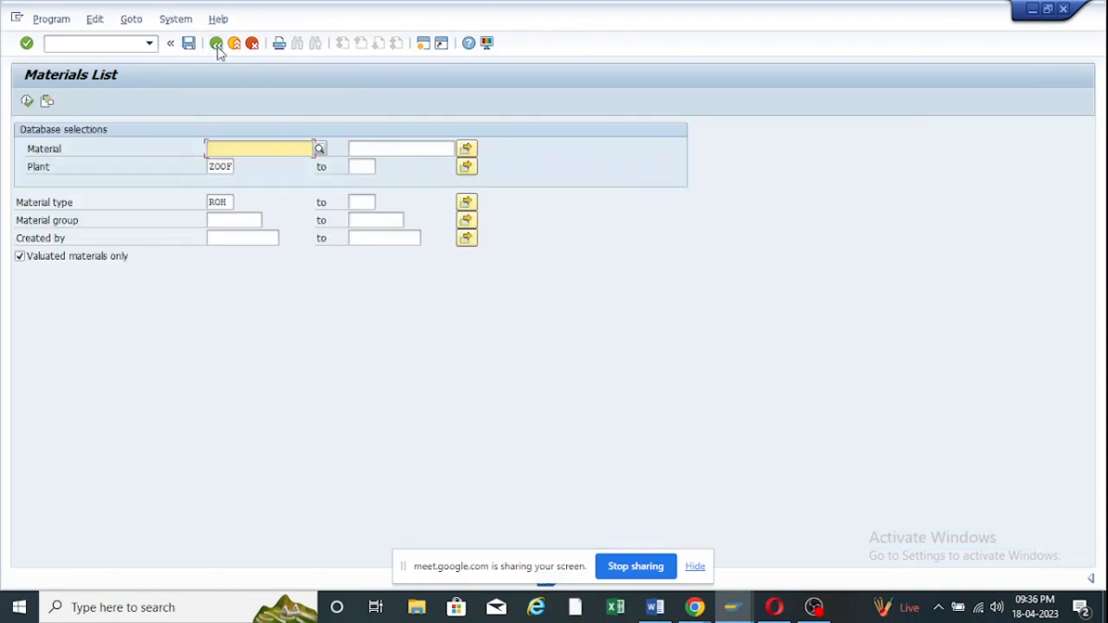
Clear plant ZOOF and material type ROH from the selection criteria.
left_click(228, 220)
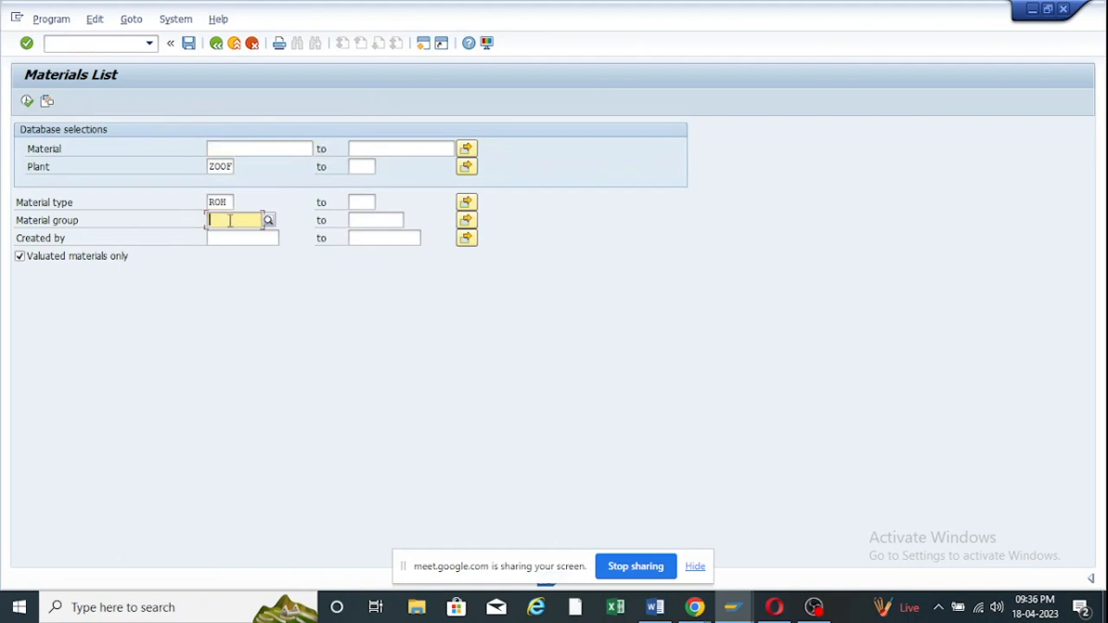
left_click_drag(231, 204, 137, 204)
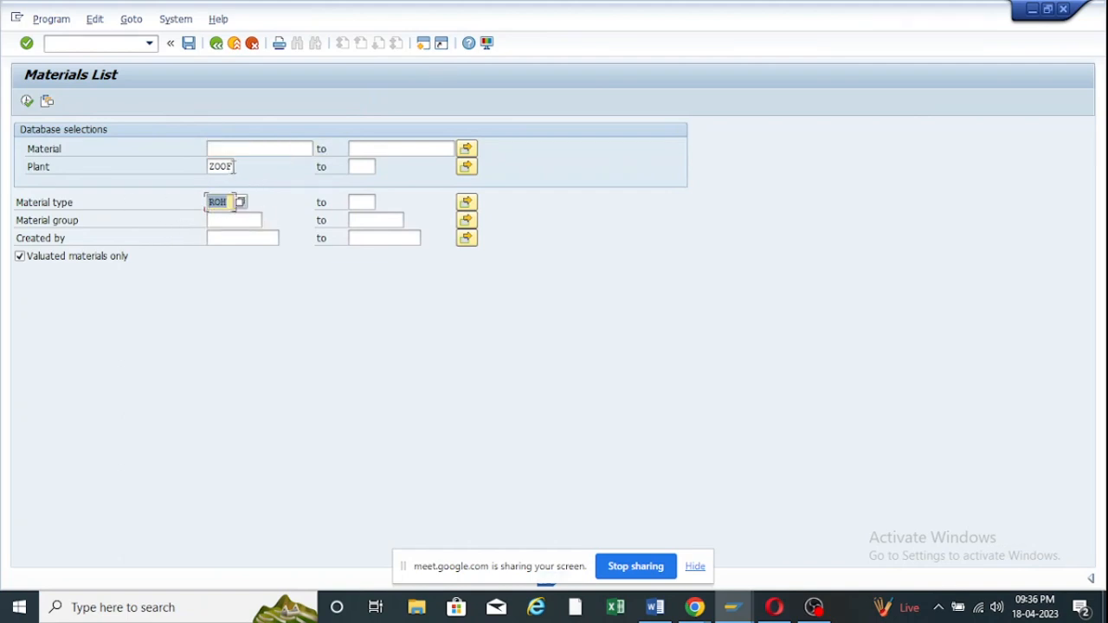
double_click(227, 166)
key("Delete")
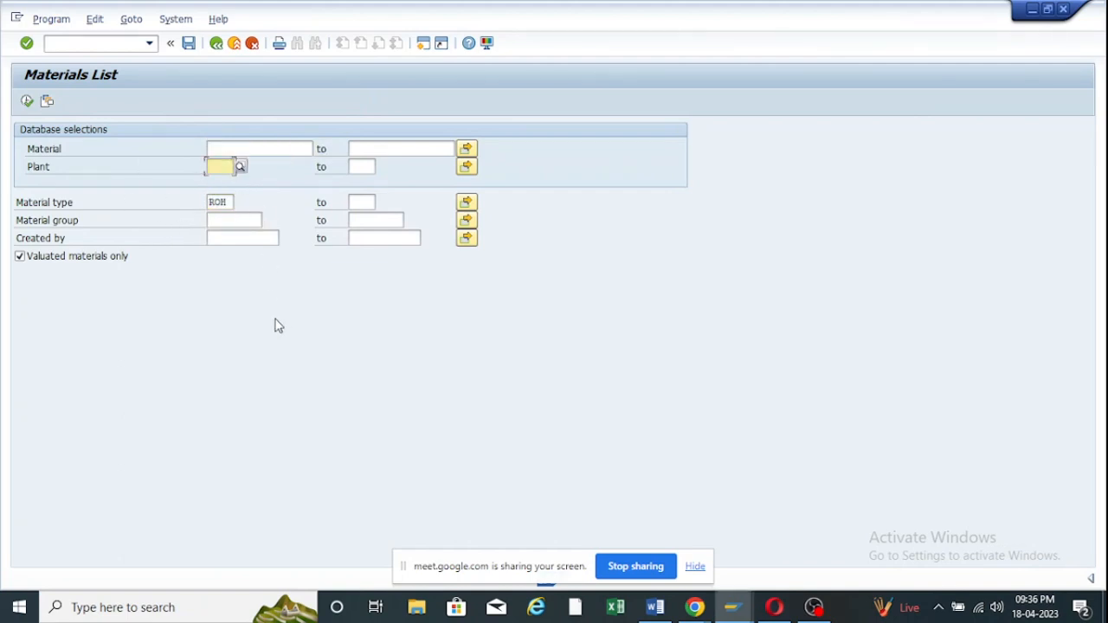
left_click_drag(229, 202, 133, 204)
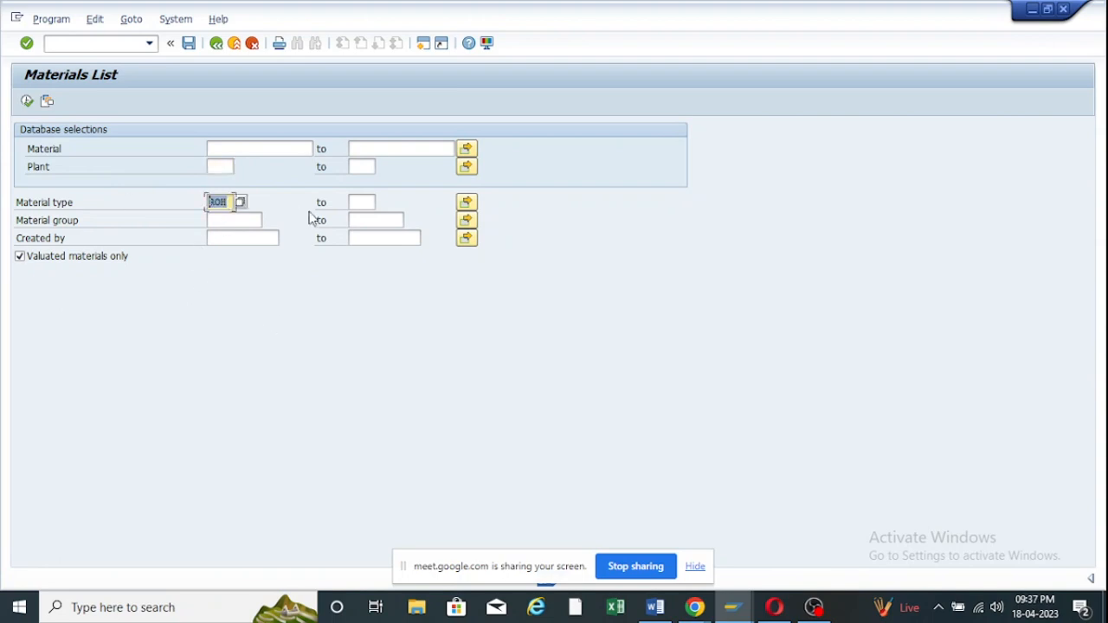
key("Delete")
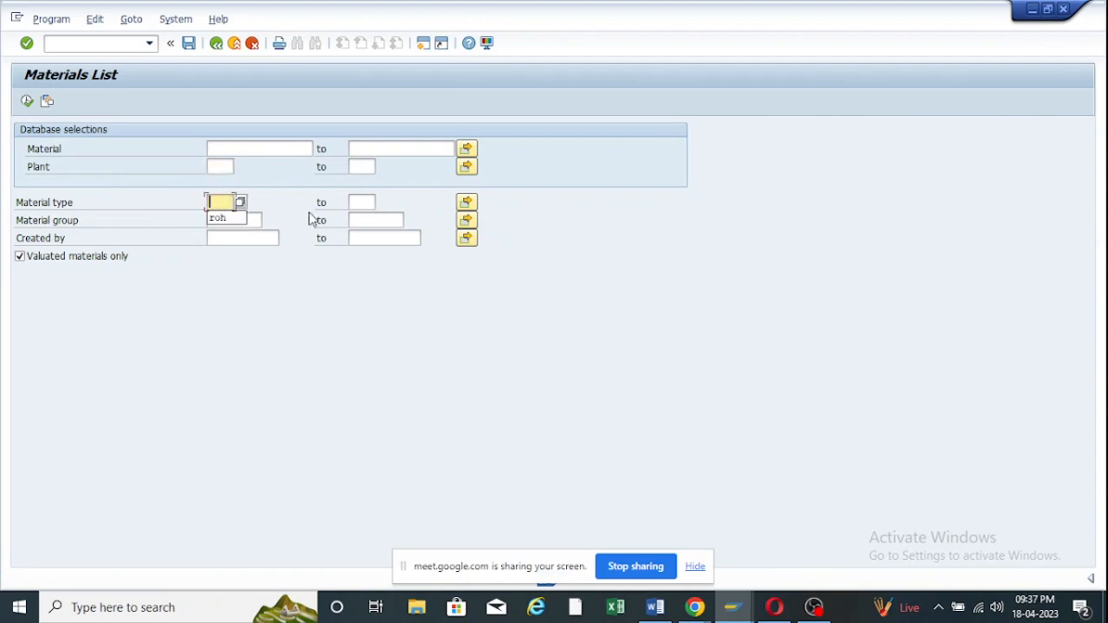
left_click(300, 307)
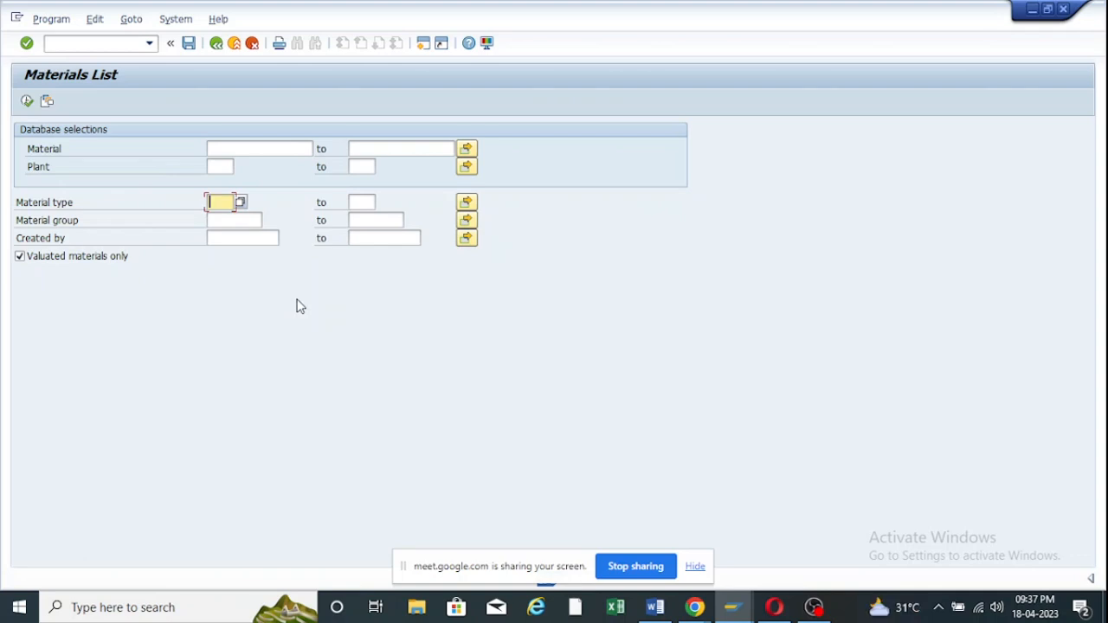
Open the Material group value list, cancel it, and reactivate the Materials List window.
left_click(249, 221)
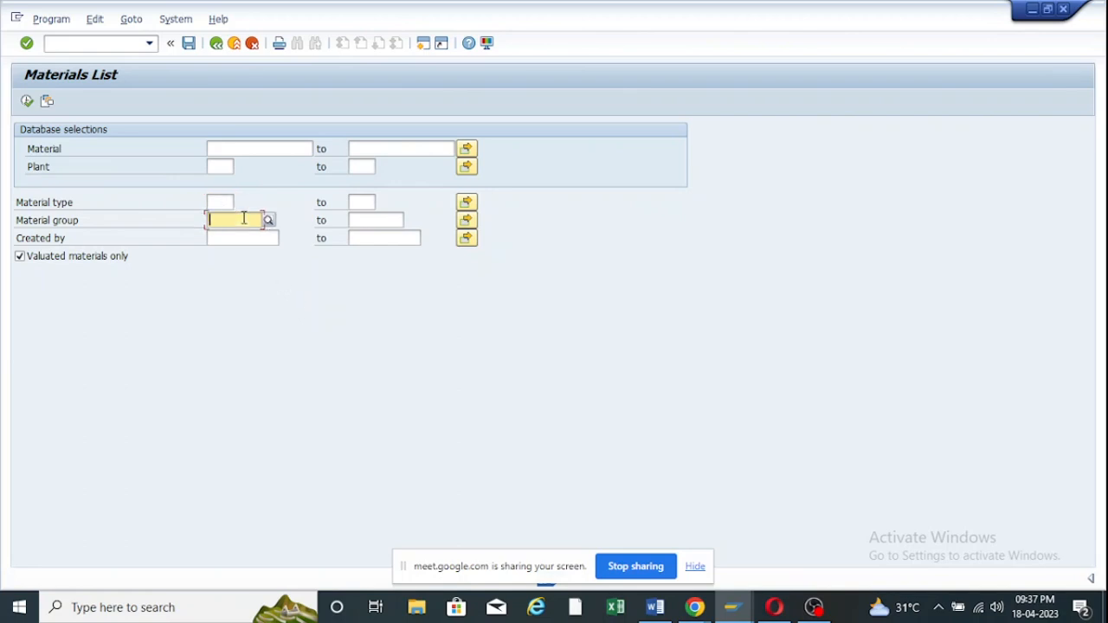
left_click(270, 221)
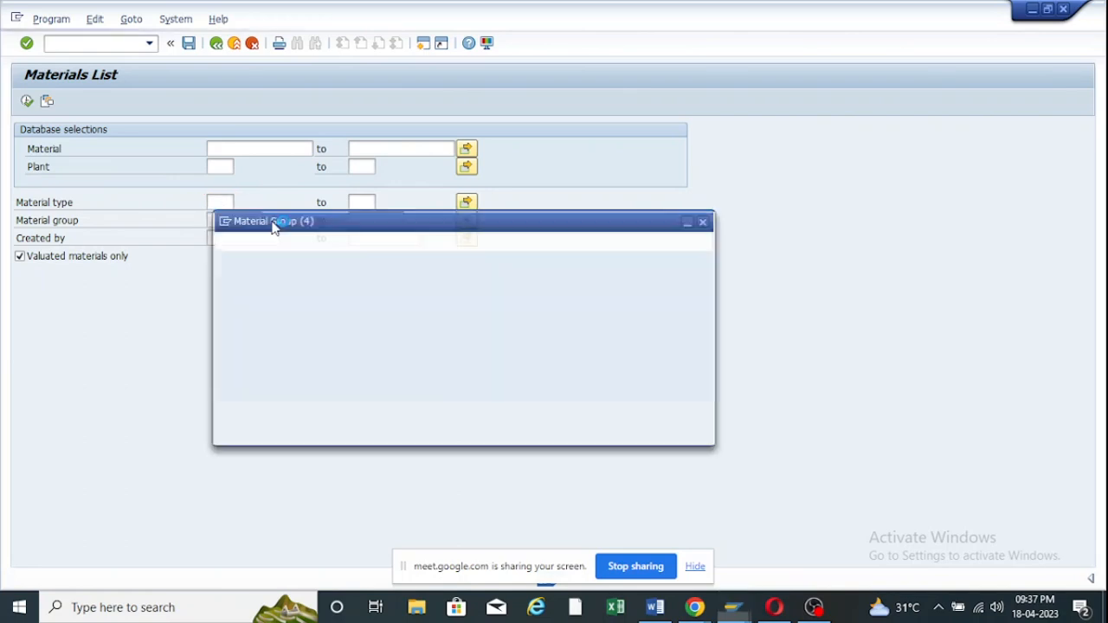
left_click(706, 220)
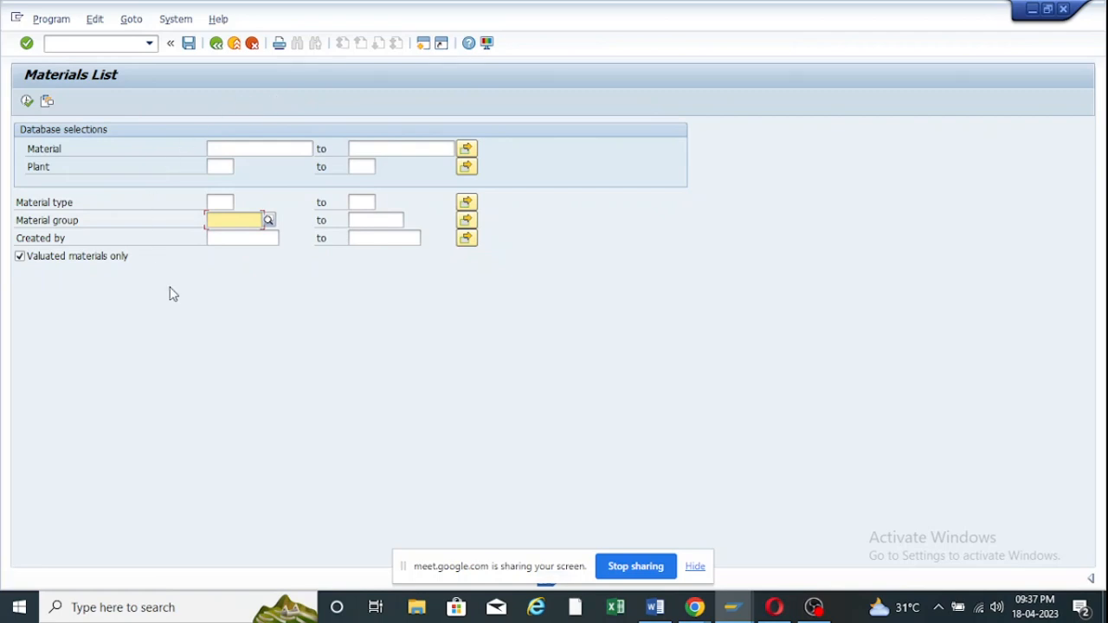
mouse_move(733, 606)
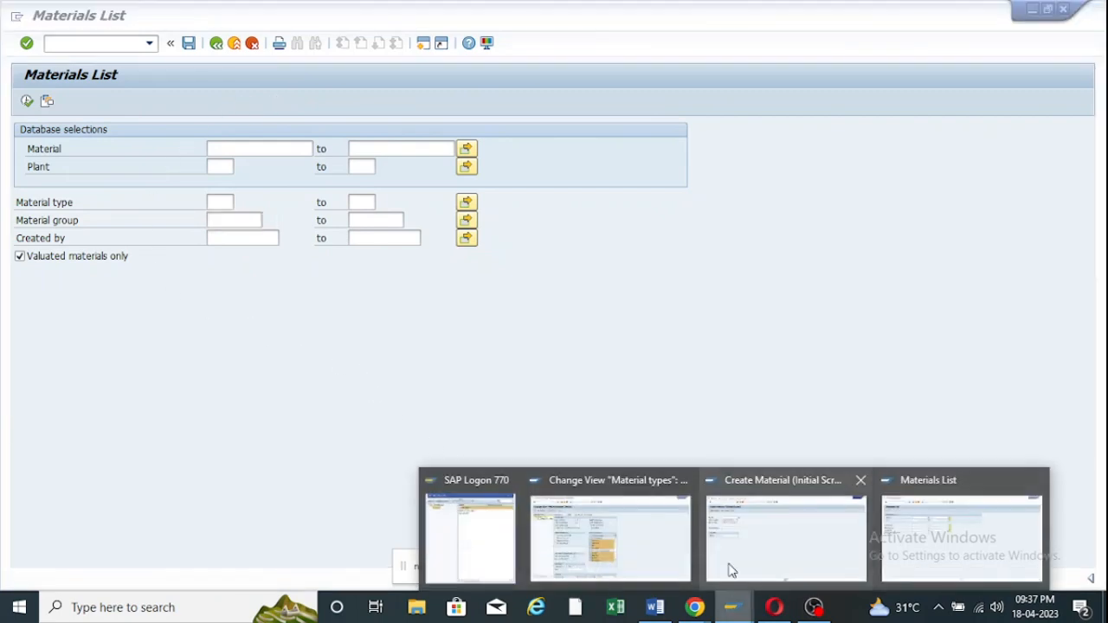
mouse_move(616, 516)
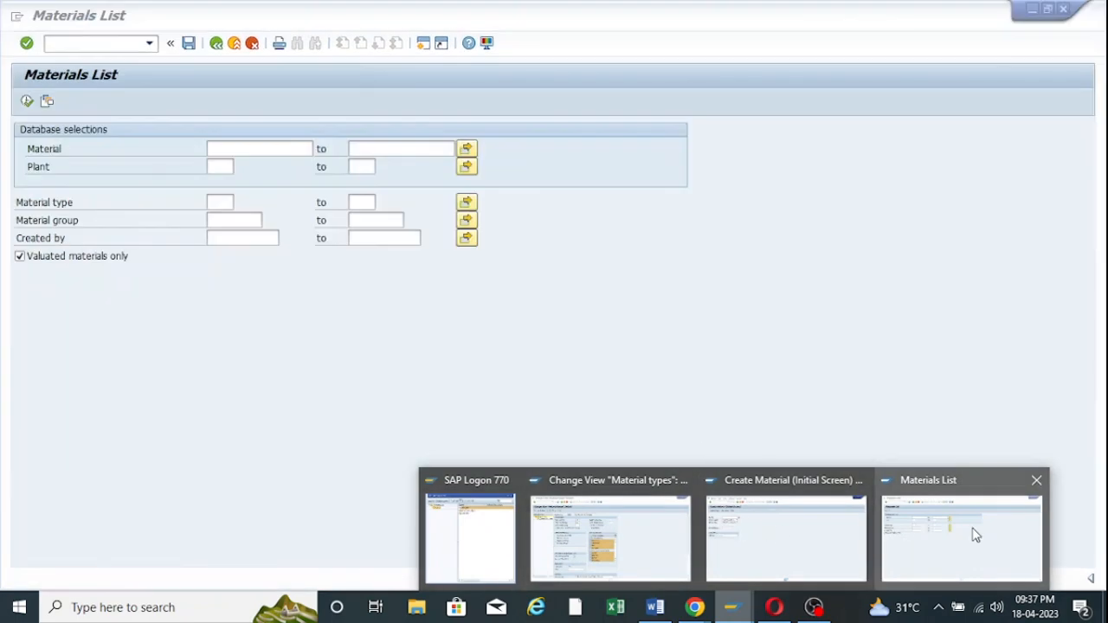
left_click(976, 535)
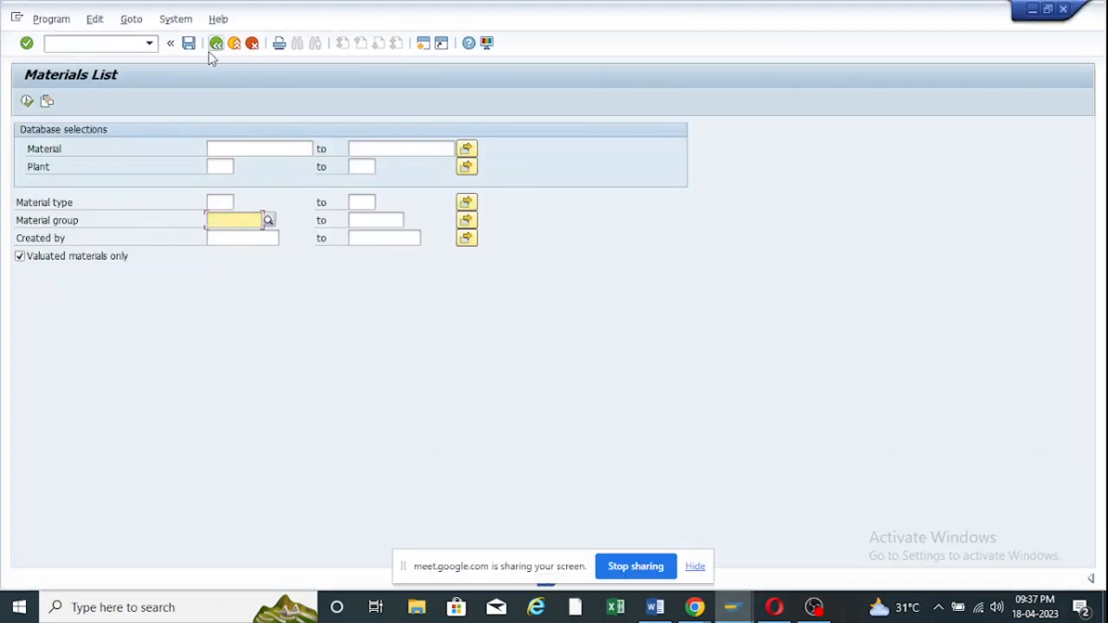
Return to the main menu and open the SAP Reference IMG.
left_click(216, 43)
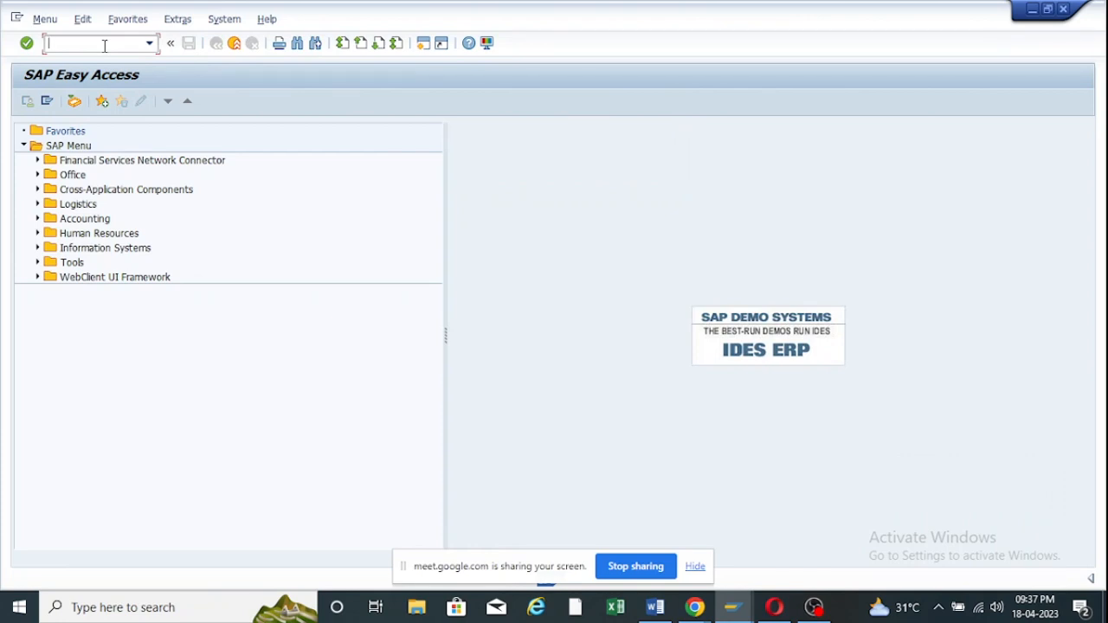
type("spro")
key("Return")
left_click(65, 103)
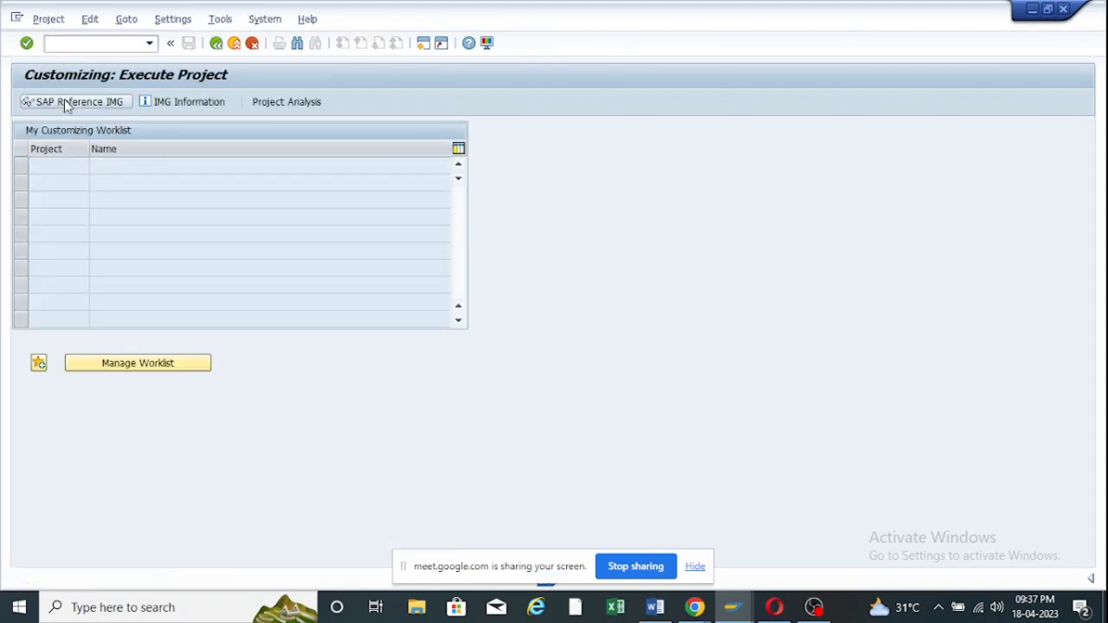
Open Define Material Groups under Logistics - General > Material Master > Settings for Key Fields and review 0001 Default.
scroll(74, 443, "down", 4)
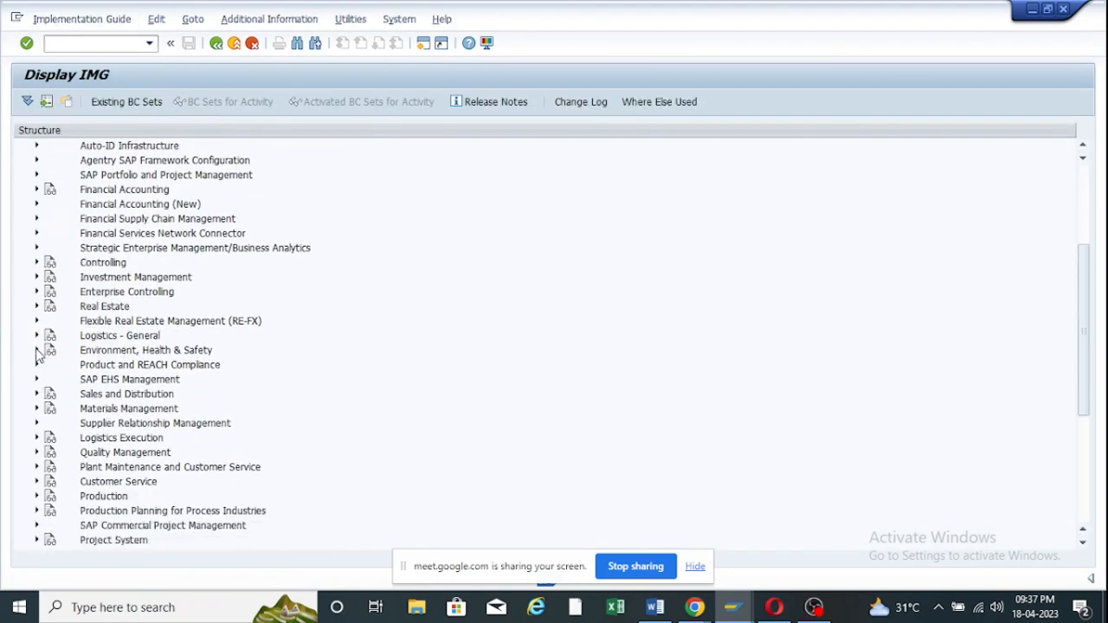
left_click(36, 336)
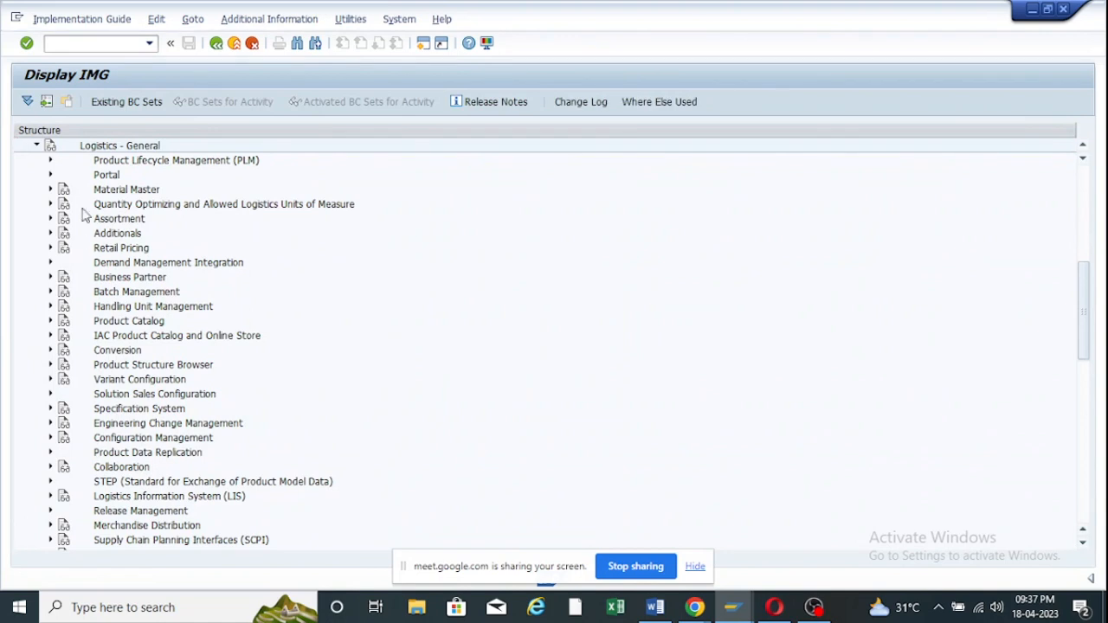
left_click(51, 190)
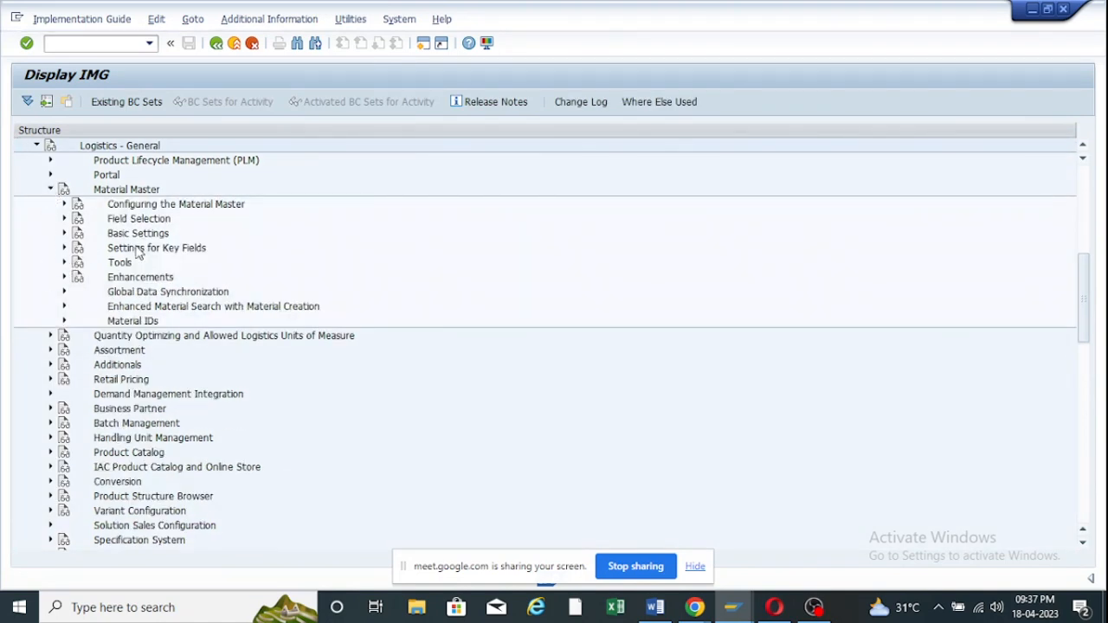
left_click(65, 249)
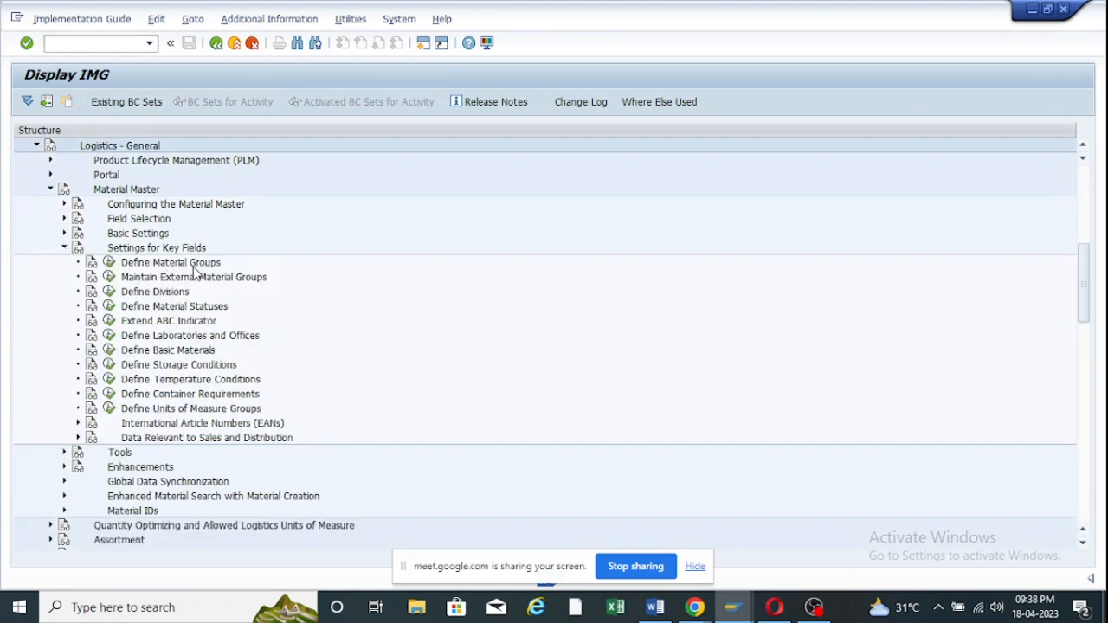
left_click(110, 262)
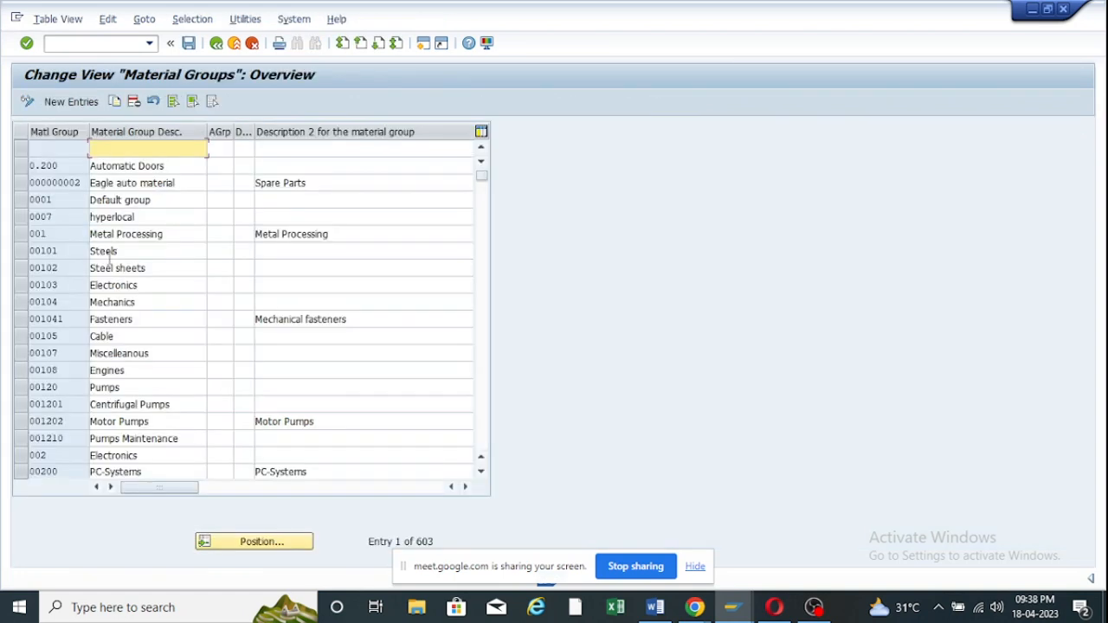
left_click(142, 206)
left_click(25, 199)
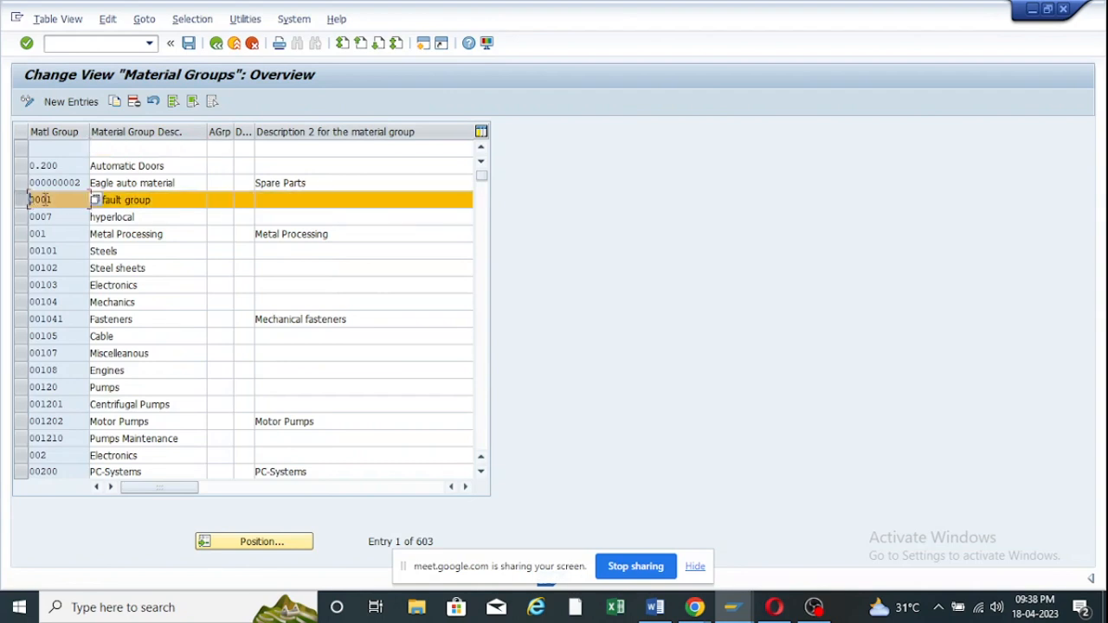
left_click(161, 203)
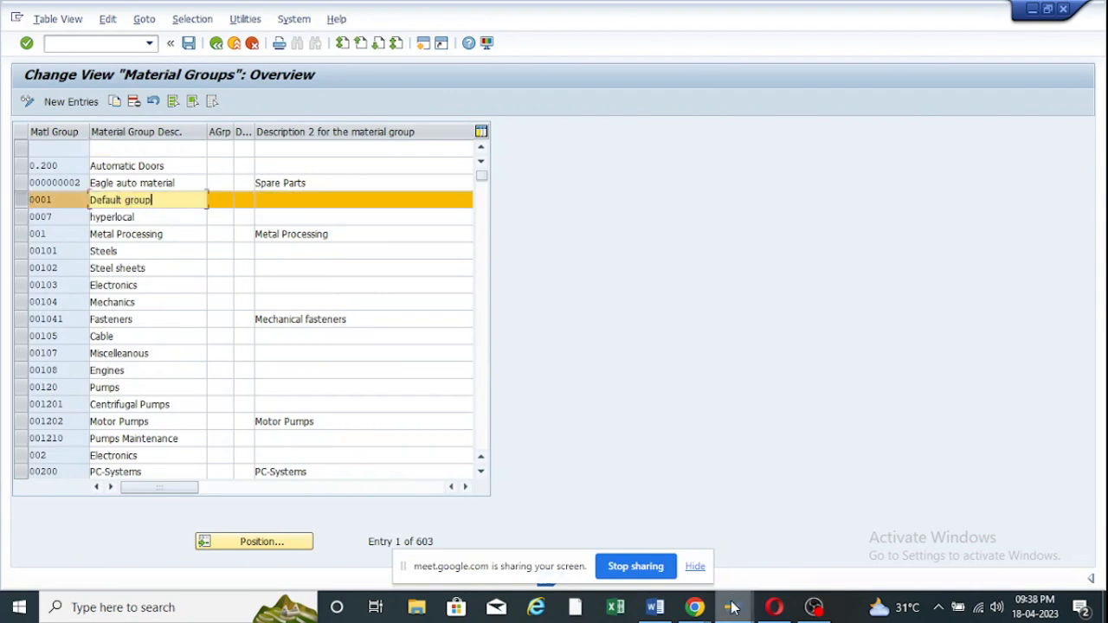
Accept the material views and org levels plant ZOOF, storage location RM00.
mouse_move(733, 608)
left_click(794, 533)
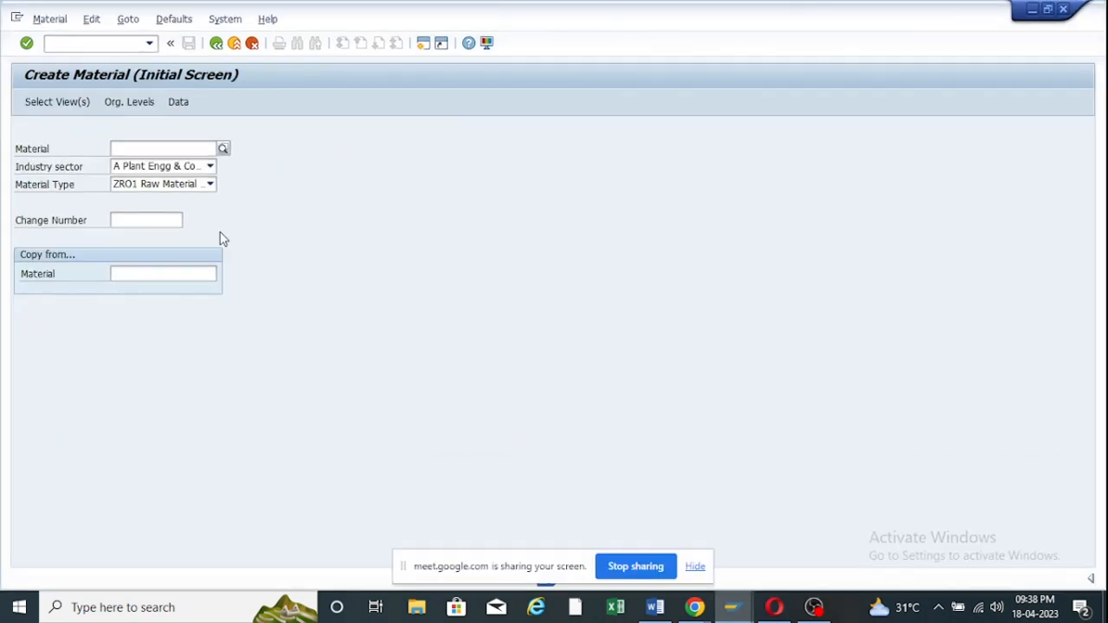
key("Return")
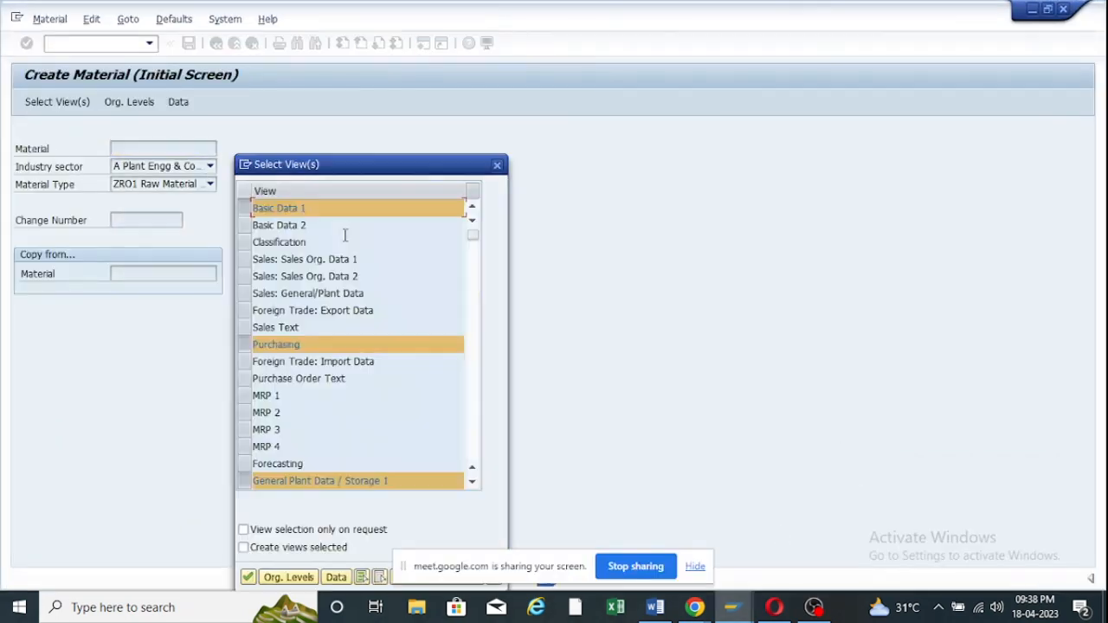
left_click(249, 578)
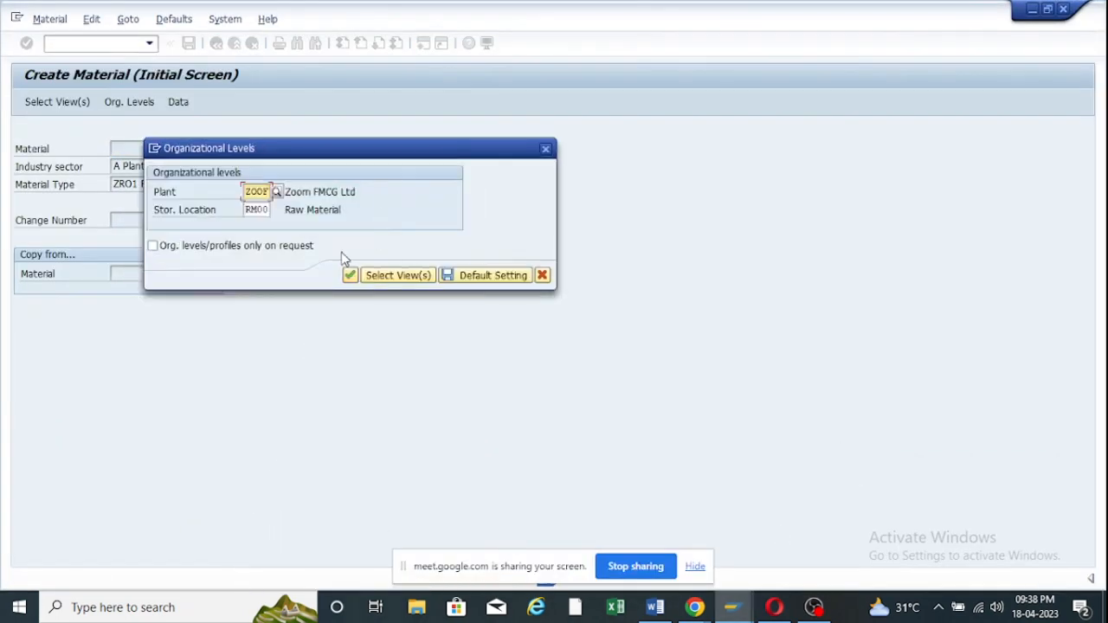
left_click(351, 277)
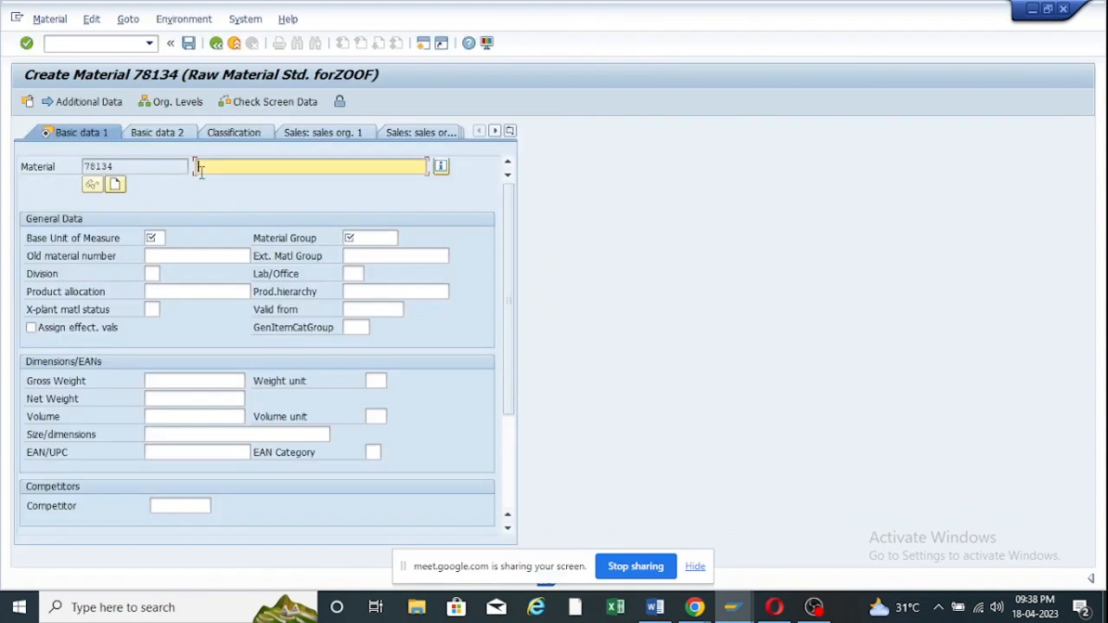
Set the description to Test Material and base unit of measure to L.
left_click(198, 166)
left_click(221, 183)
left_click(157, 237)
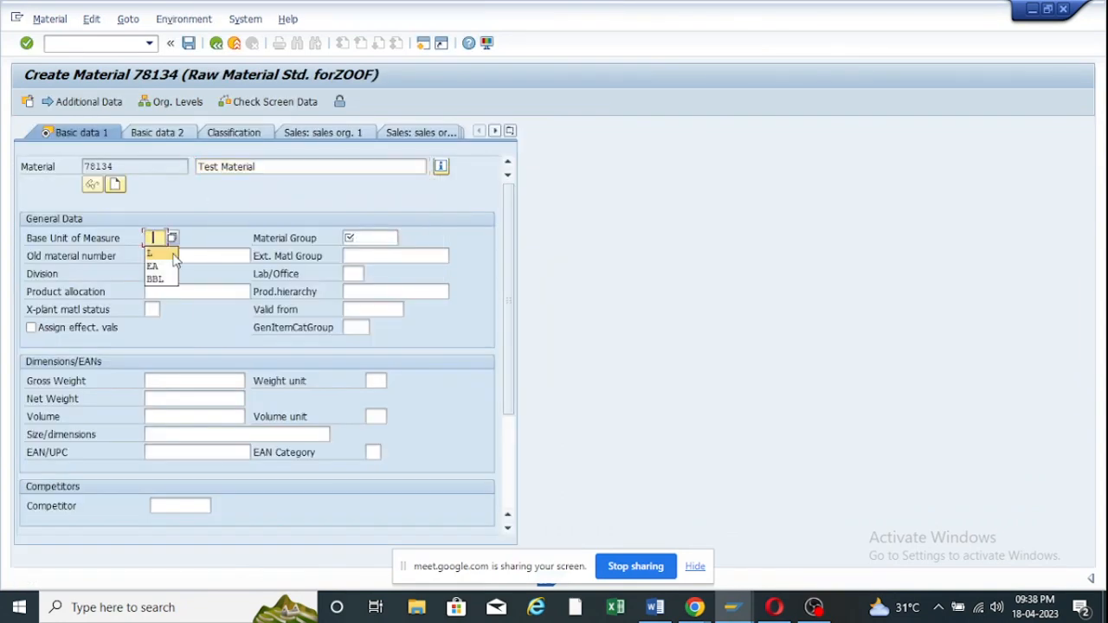
left_click(164, 256)
Clear the Z100 material group and look through the existing material groups list.
left_click(365, 253)
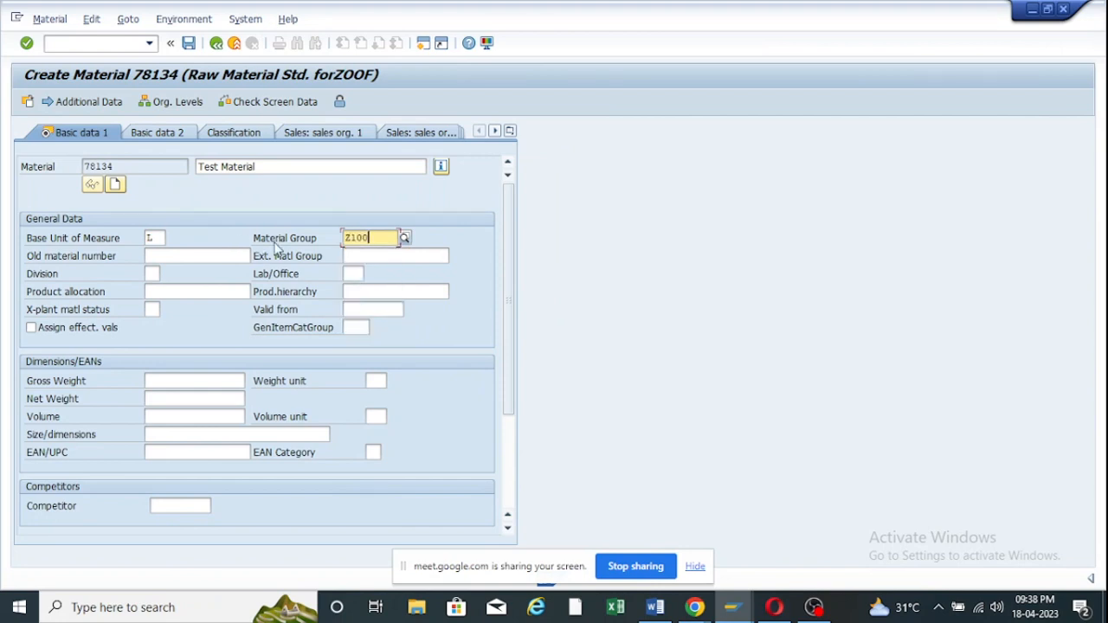
key("BackSpace")
key("BackSpace")
key("BackSpace")
key("BackSpace")
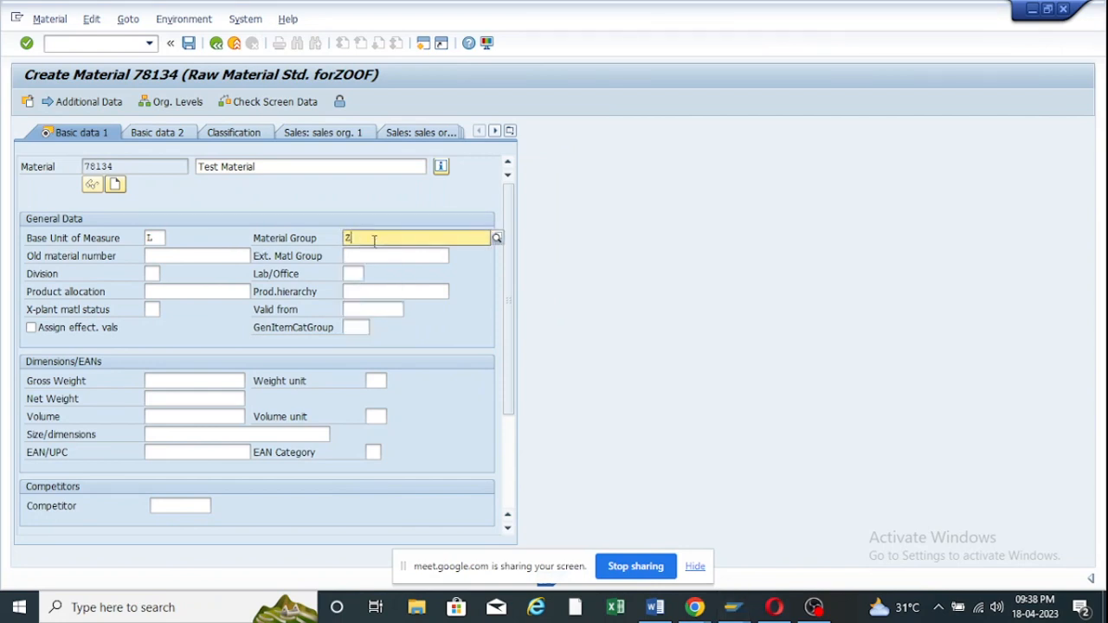
left_click(404, 239)
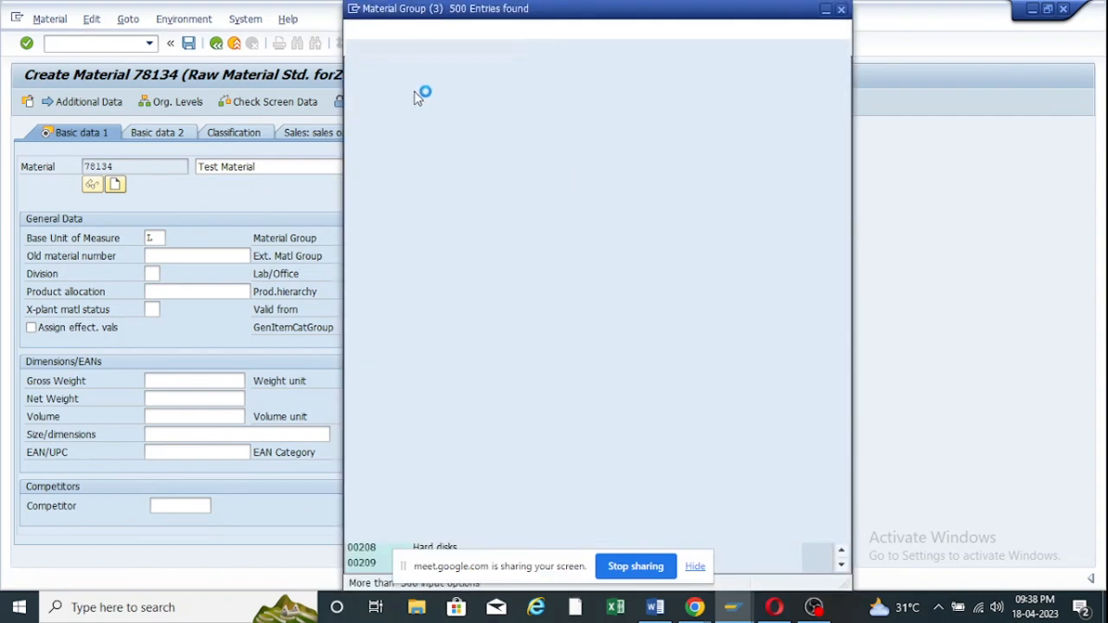
left_click_drag(469, 7, 582, 15)
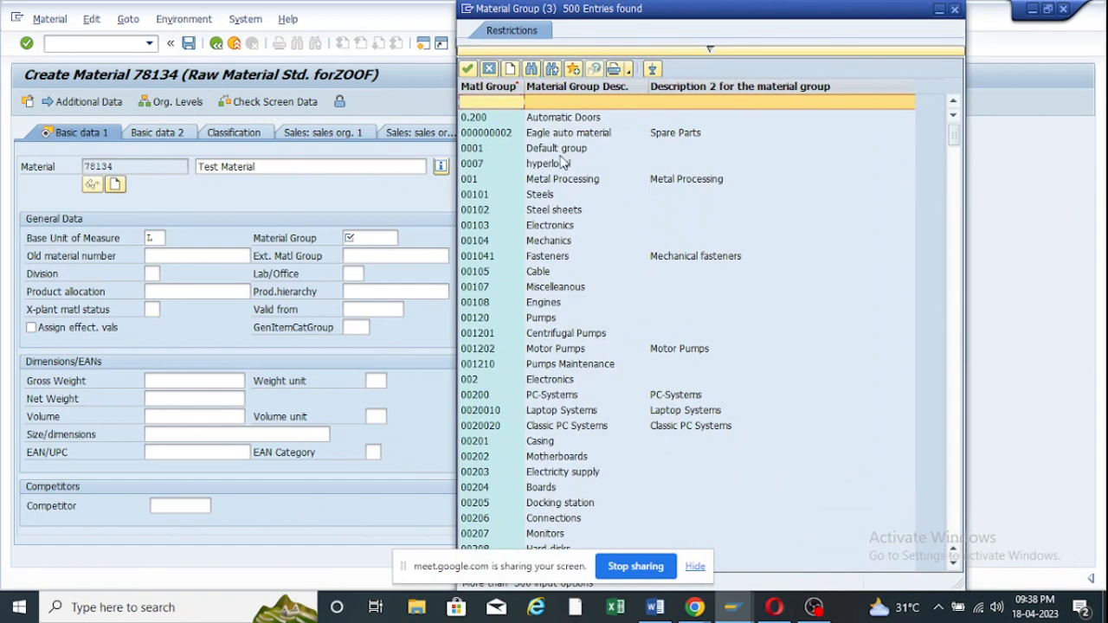
left_click(938, 10)
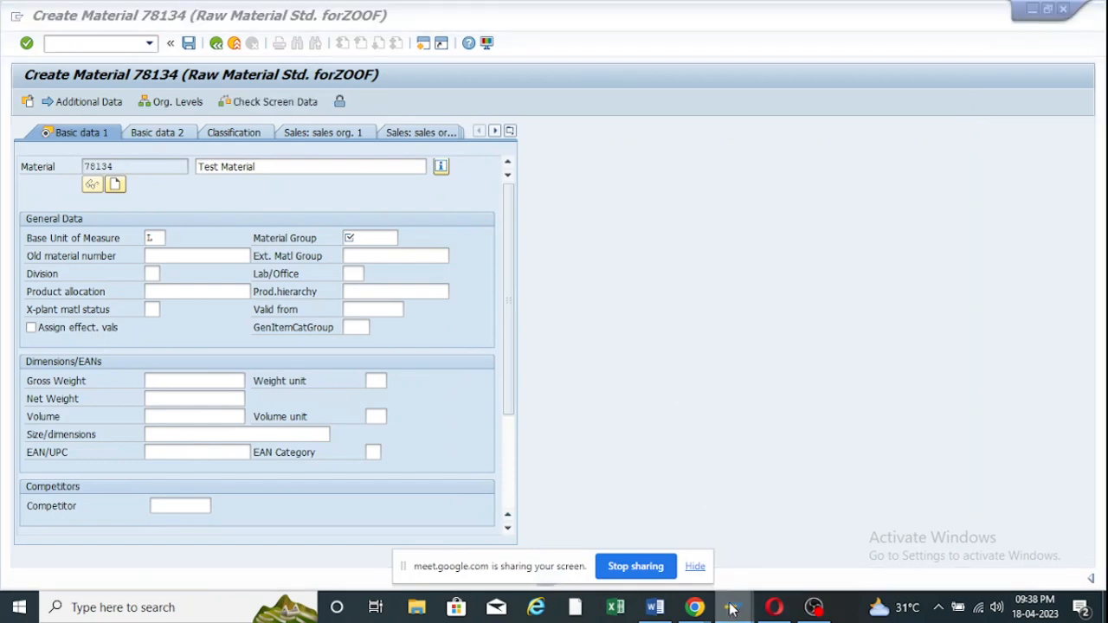
mouse_move(729, 608)
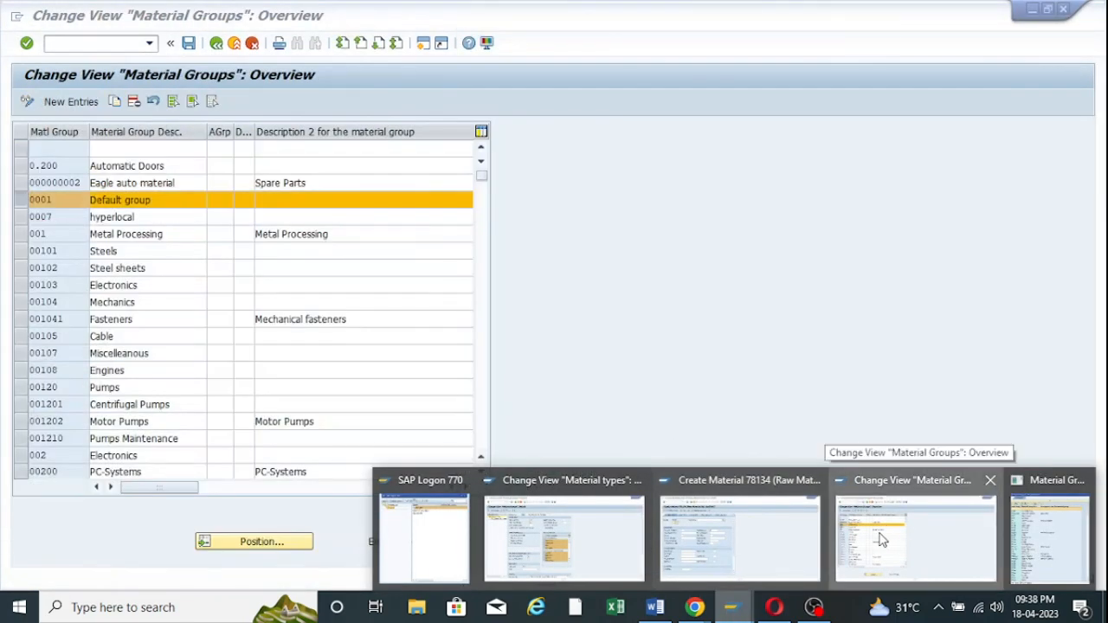
Add material group ZOOF10 with the description 'Raw Material Group for ZOOF'.
left_click(880, 540)
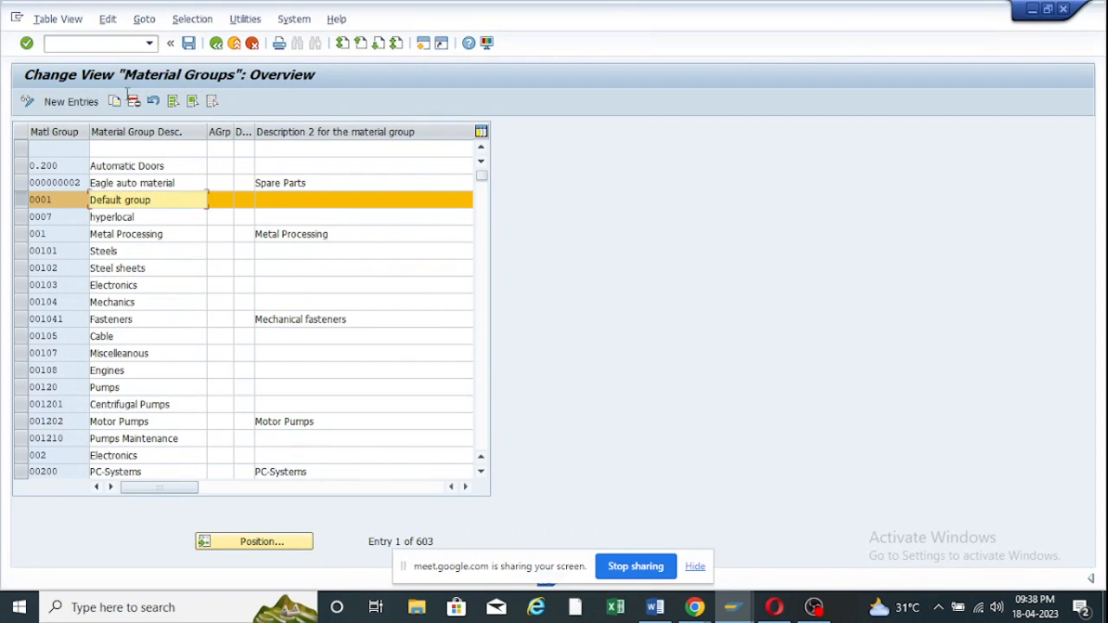
left_click(76, 102)
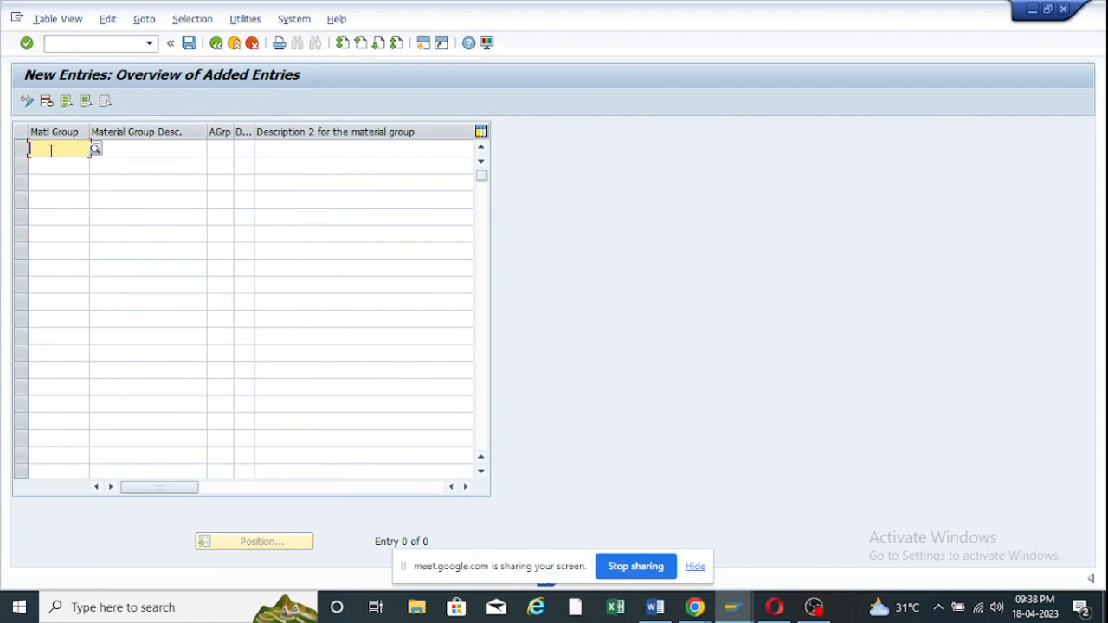
type("Z")
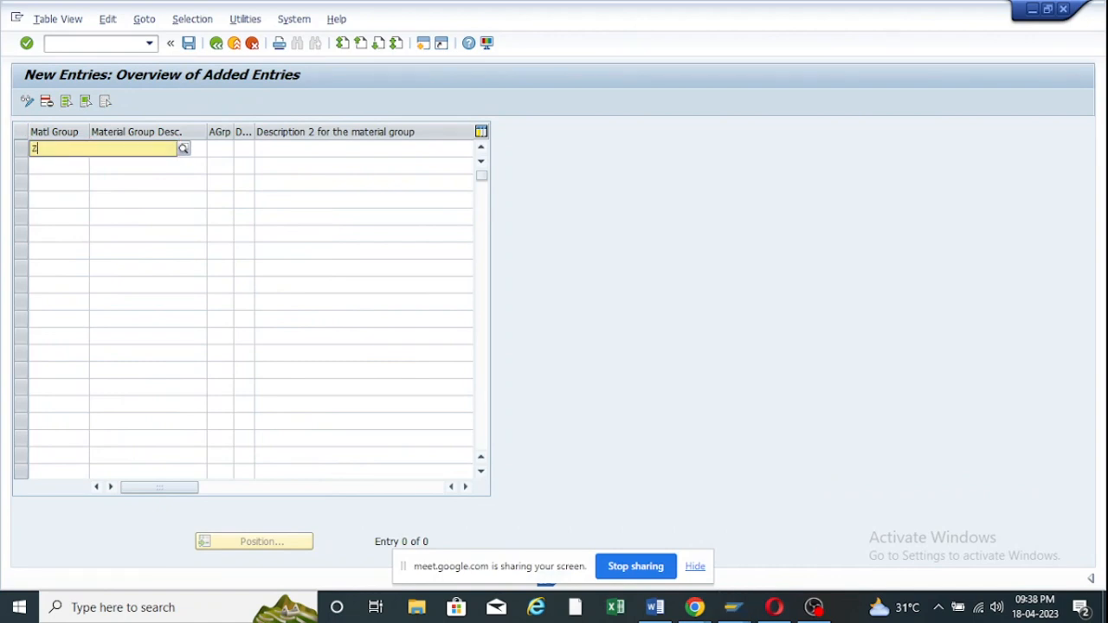
type("oof10")
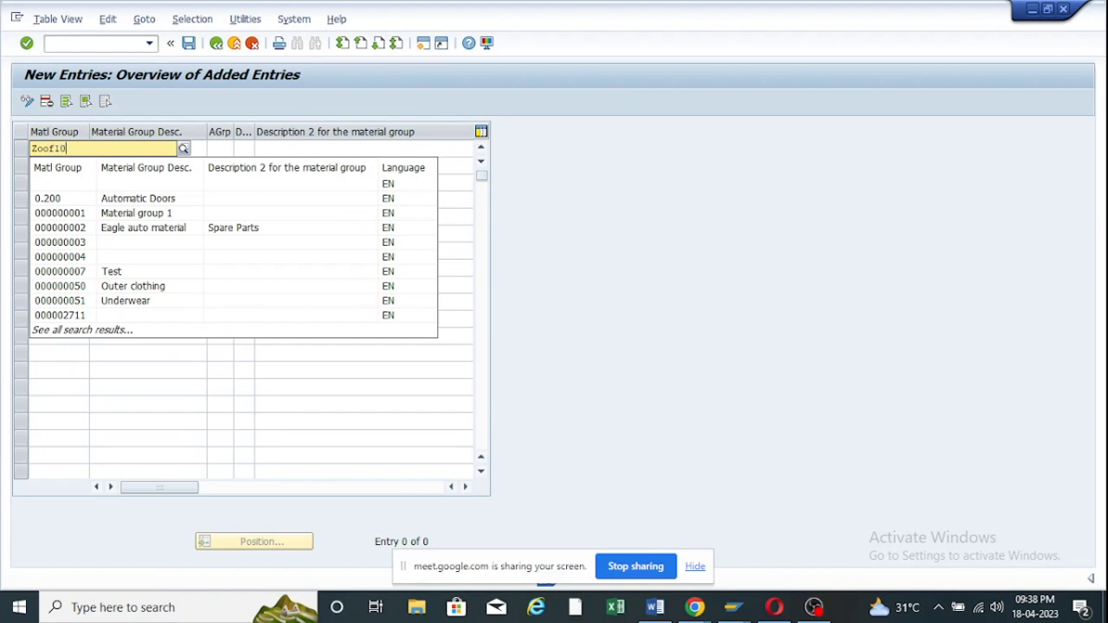
left_click(141, 386)
left_click(160, 148)
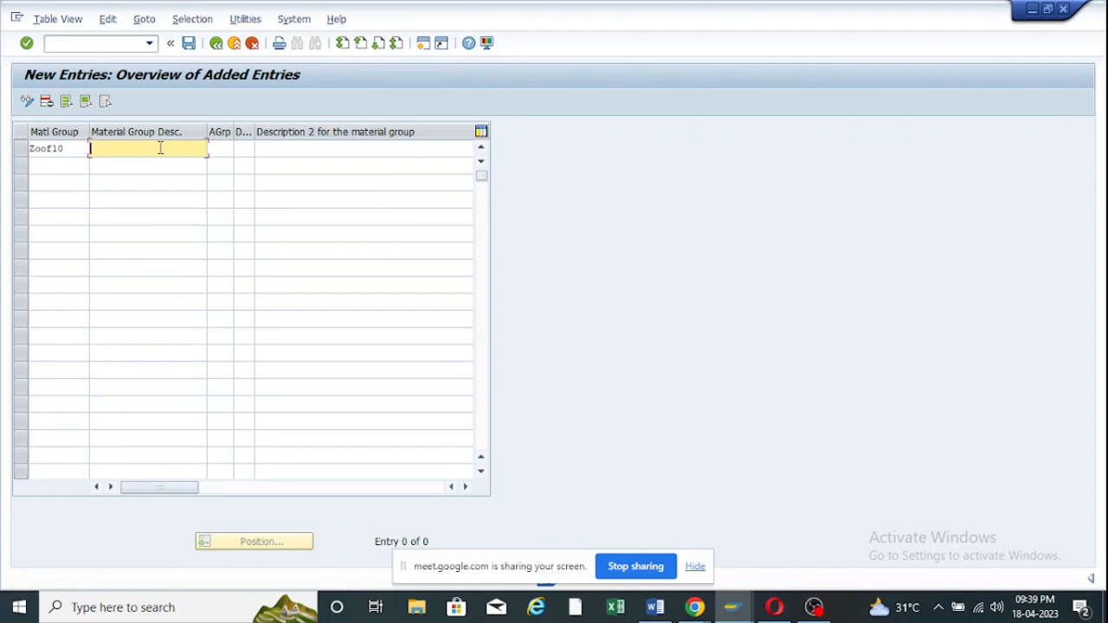
type("Raw Material")
left_click(305, 148)
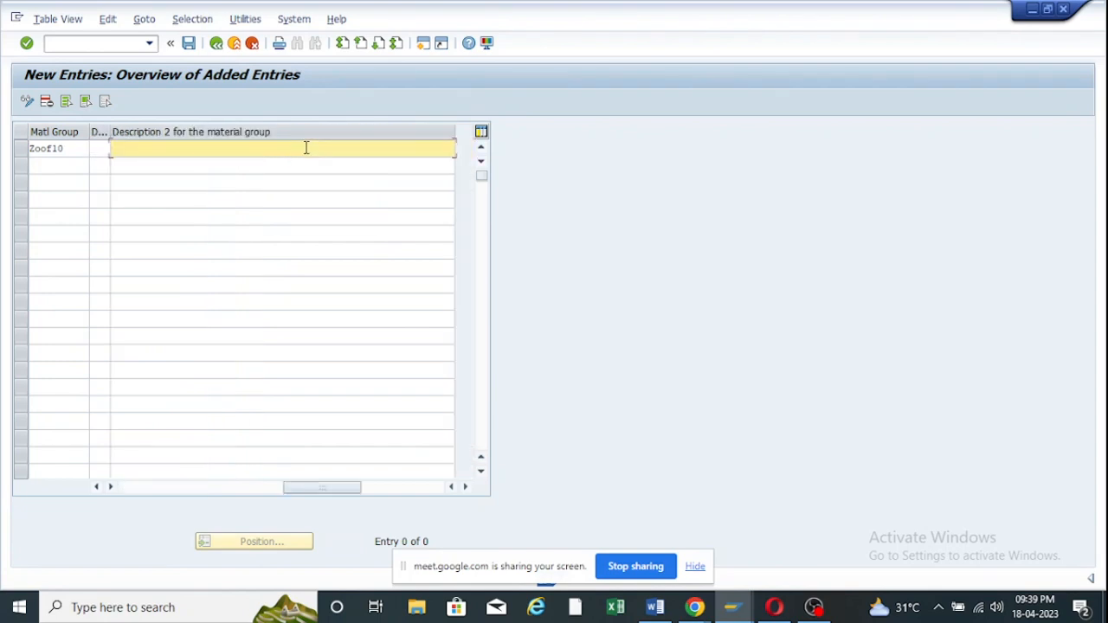
type("Raw ametral")
key("BackSpace")
key("BackSpace")
key("BackSpace")
key("BackSpace")
key("BackSpace")
key("BackSpace")
key("BackSpace")
key("BackSpace")
type("Material Group for ")
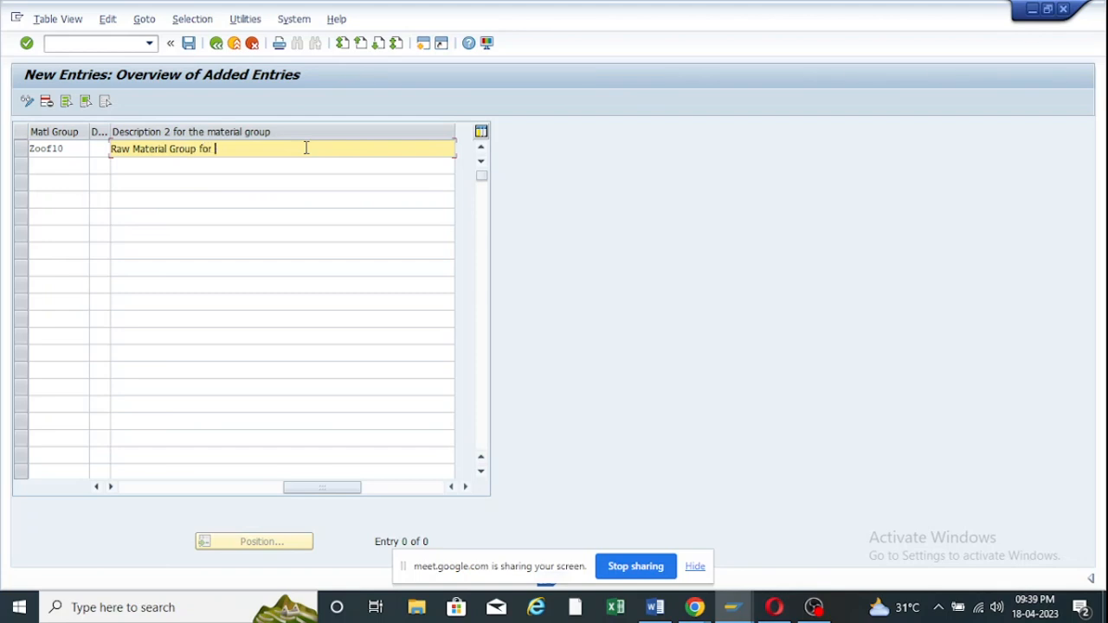
type("ZOOF")
key("Return")
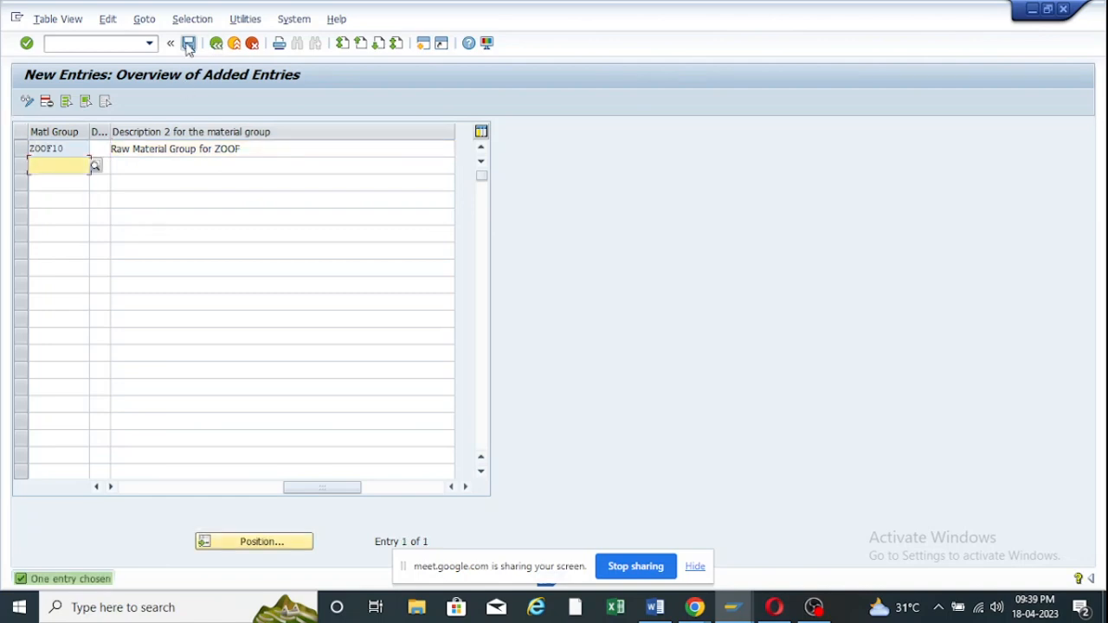
Save the new material group under the customizing request.
left_click(189, 43)
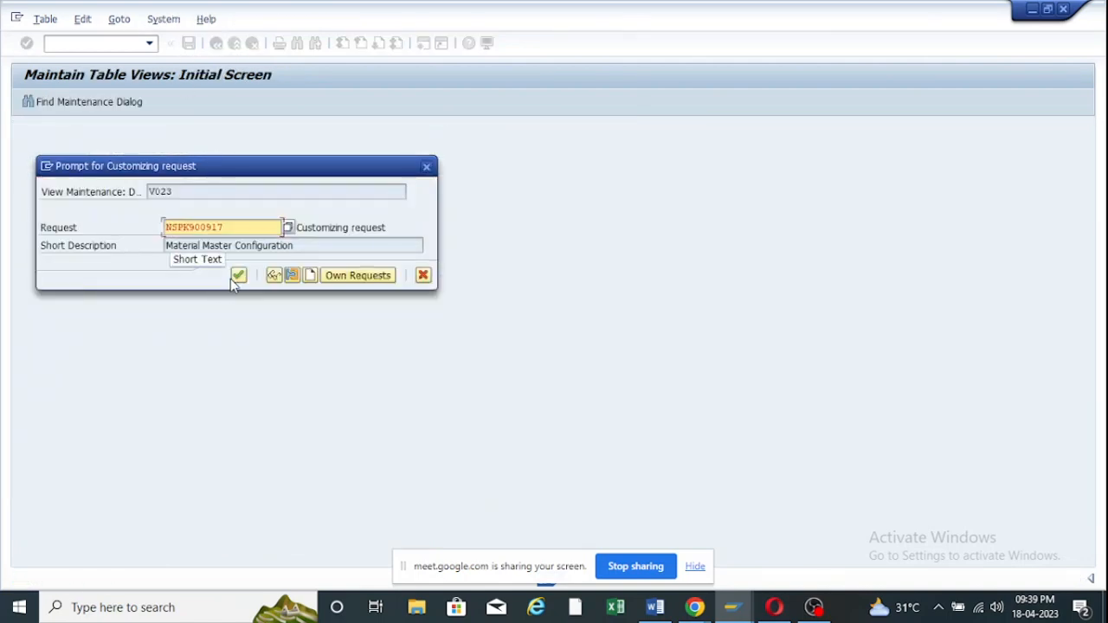
left_click(238, 276)
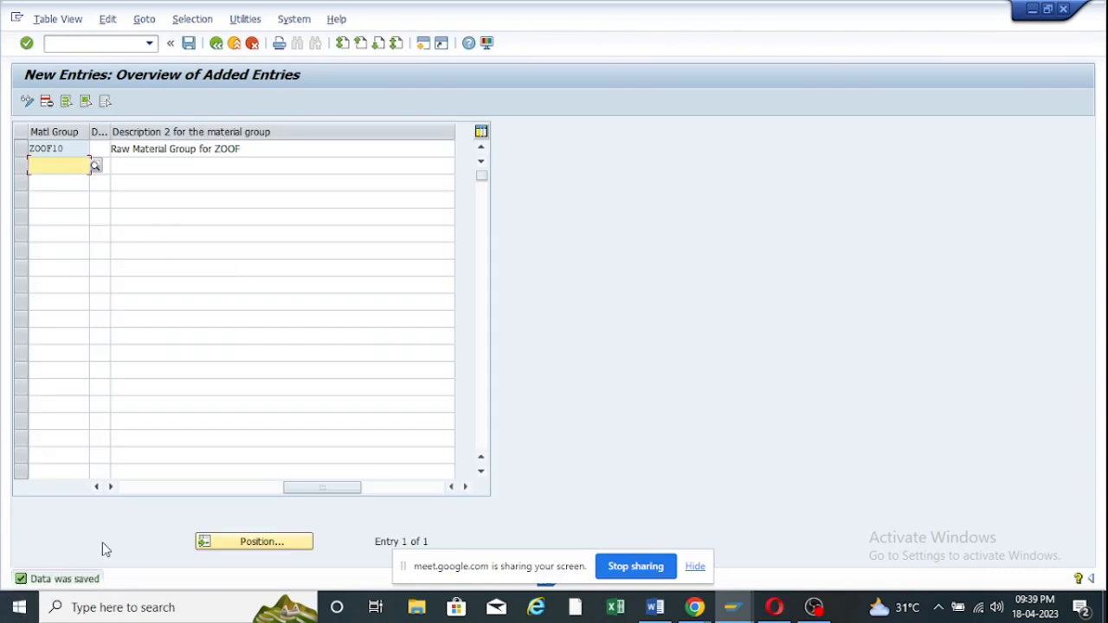
left_click(217, 44)
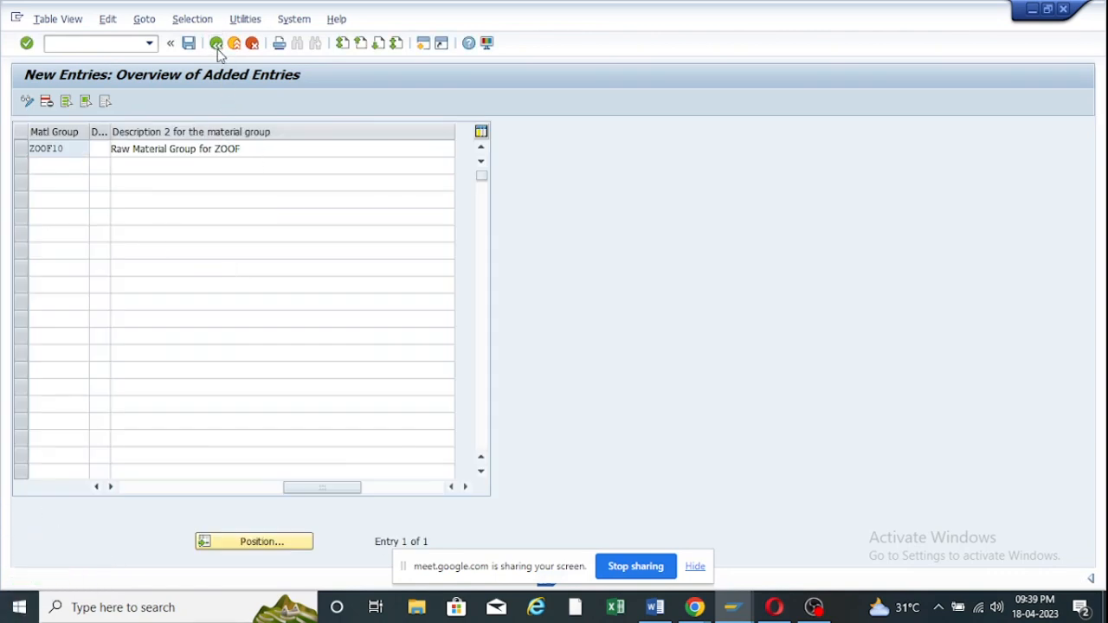
Exit the Create Material 78134 screen, discarding it without saving.
left_click(217, 44)
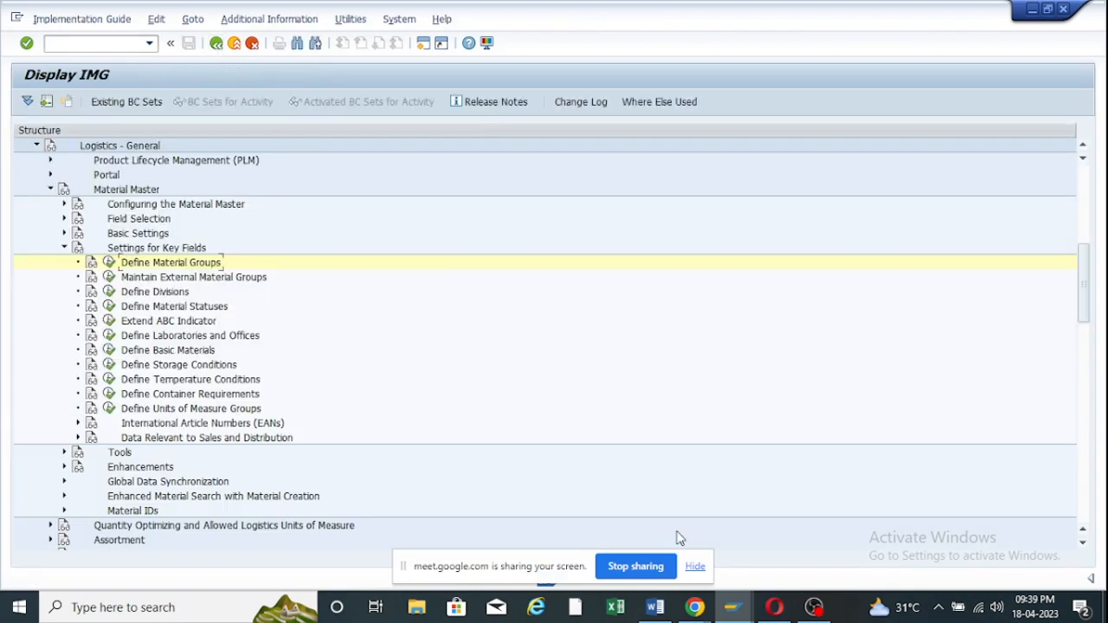
mouse_move(732, 607)
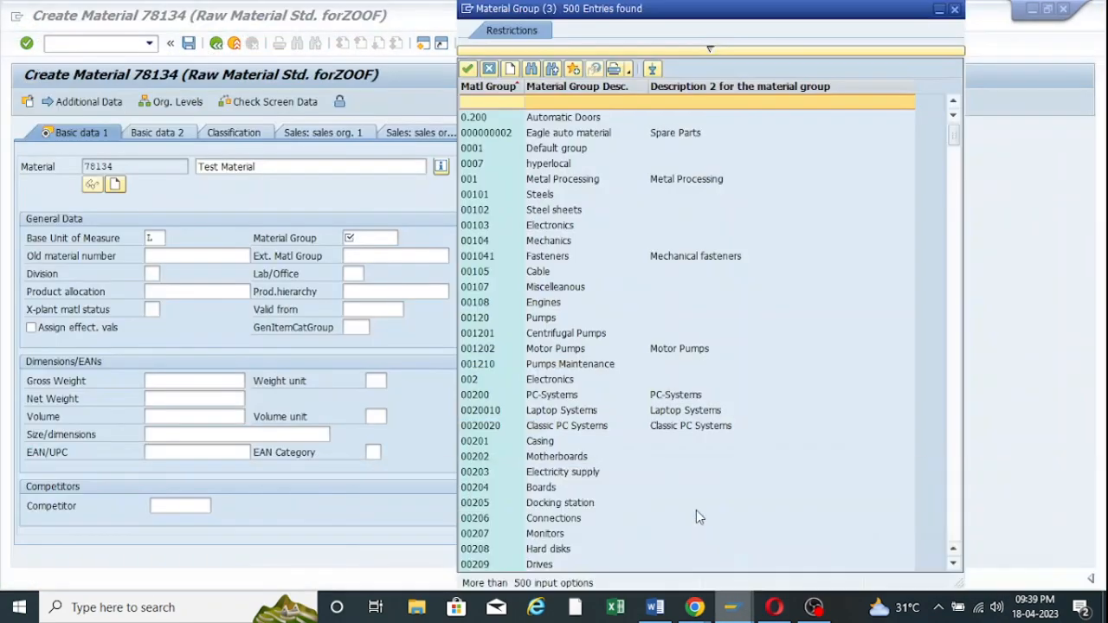
left_click(696, 510)
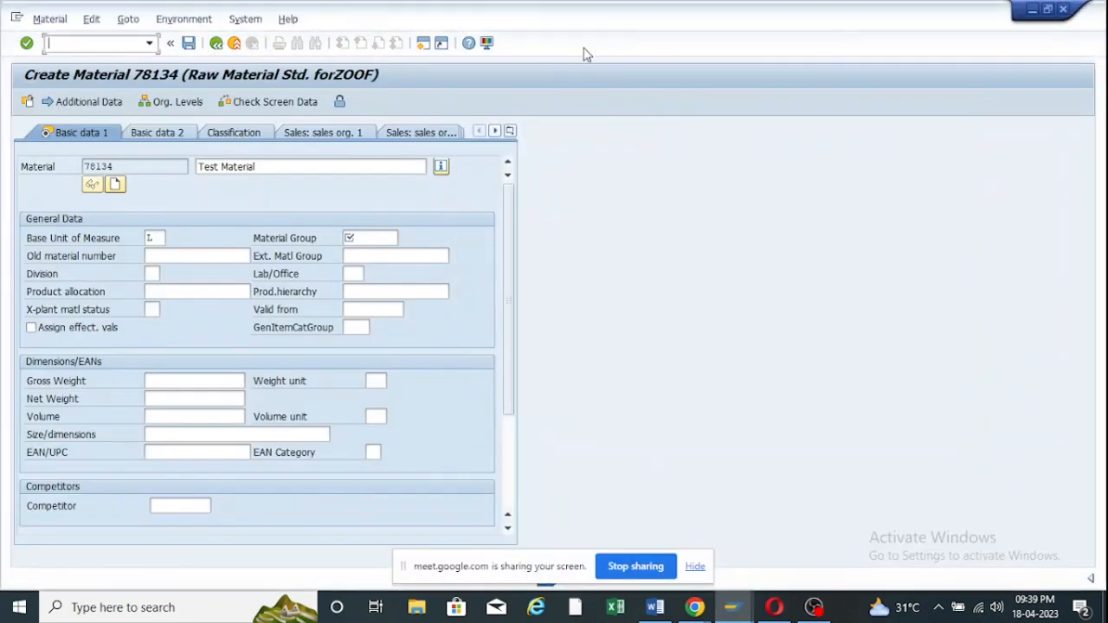
left_click(234, 45)
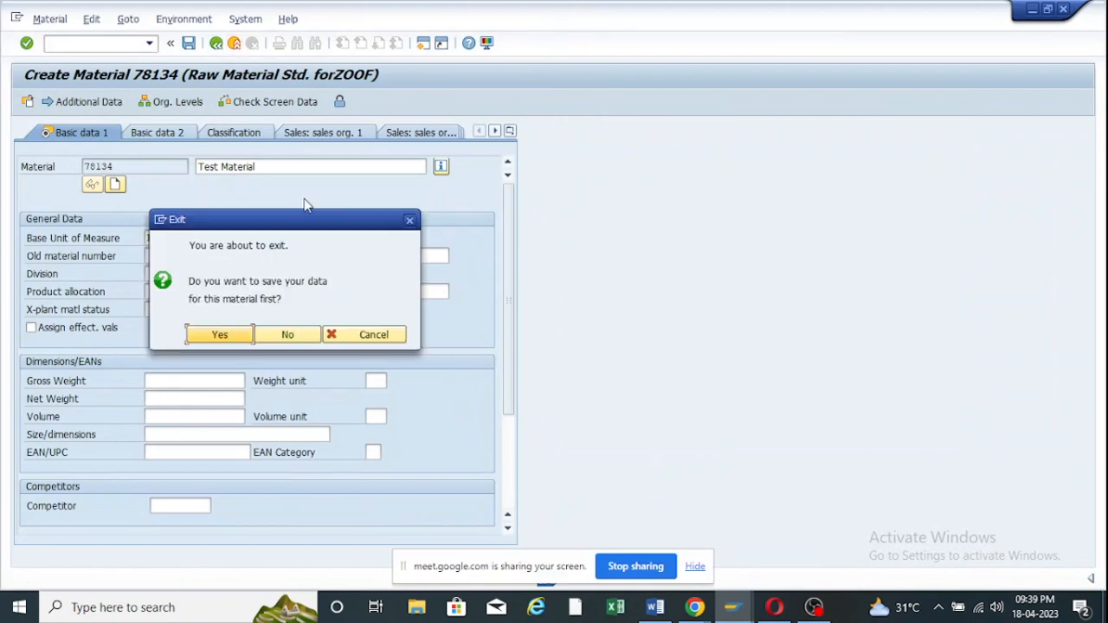
left_click(290, 335)
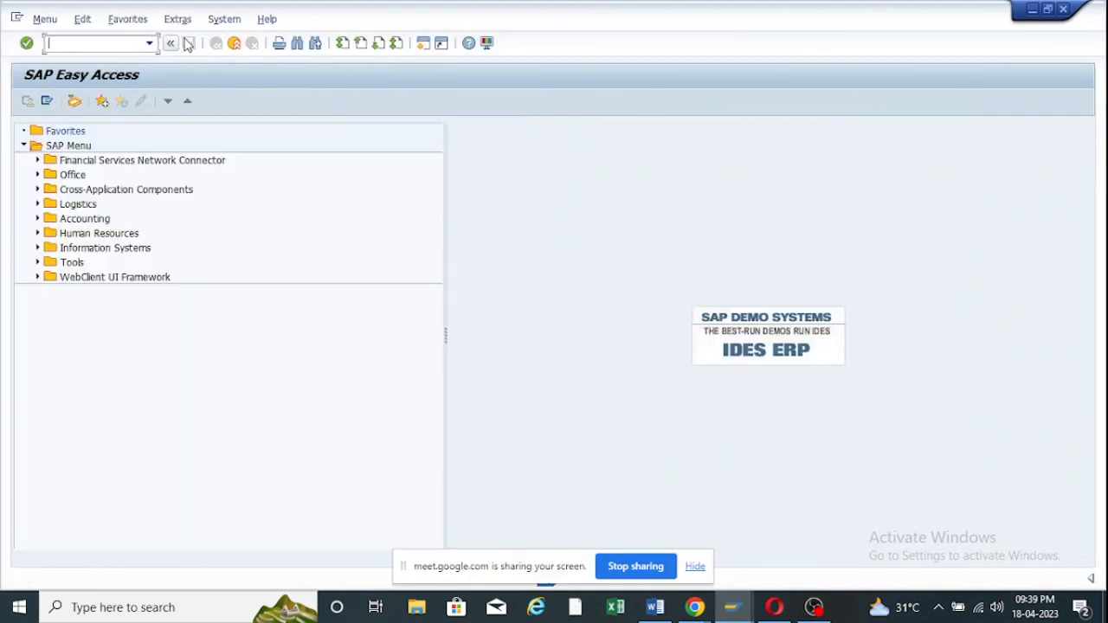
Start MM01 for raw material 78135 with the chosen views, plant ZOOF and storage location RM00.
left_click(149, 45)
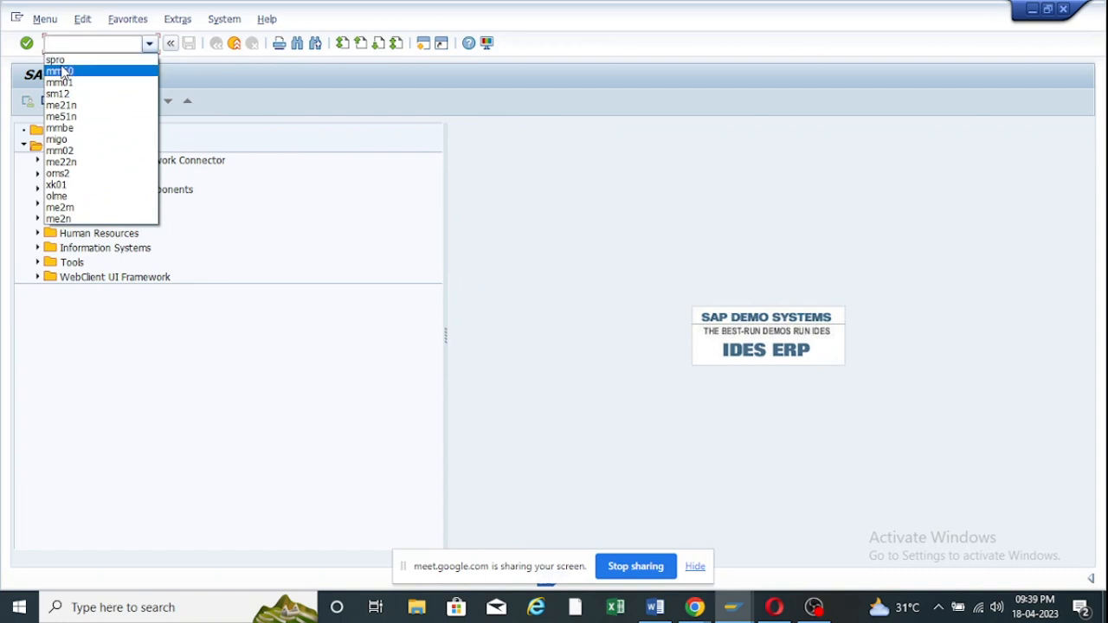
left_click(66, 83)
key("Return")
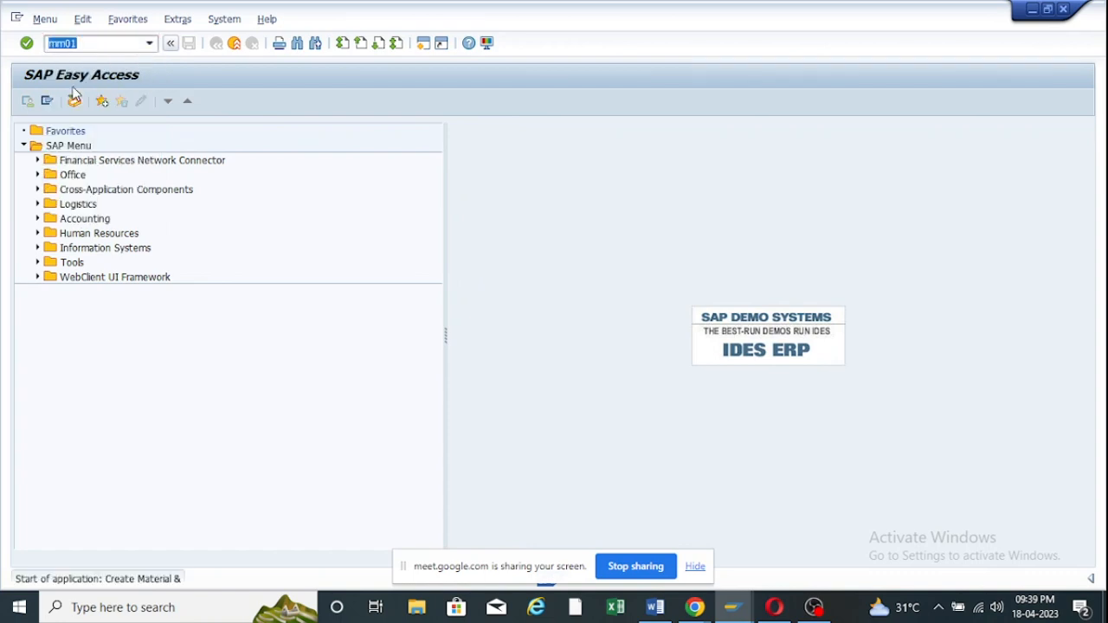
key("Return")
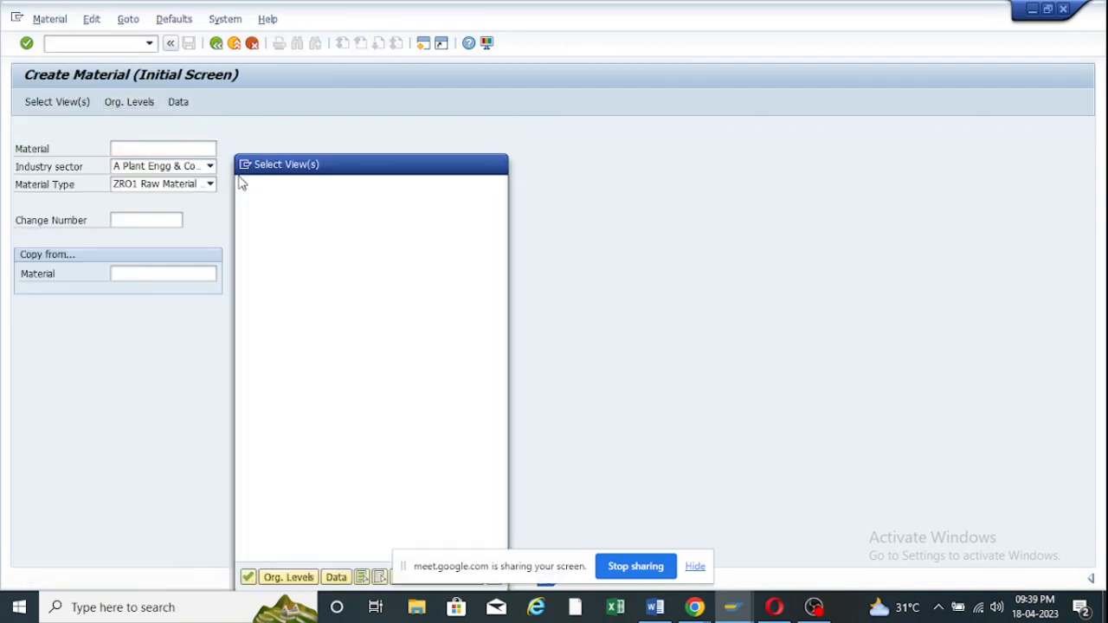
scroll(336, 385, "down", 2)
scroll(336, 385, "down", 5)
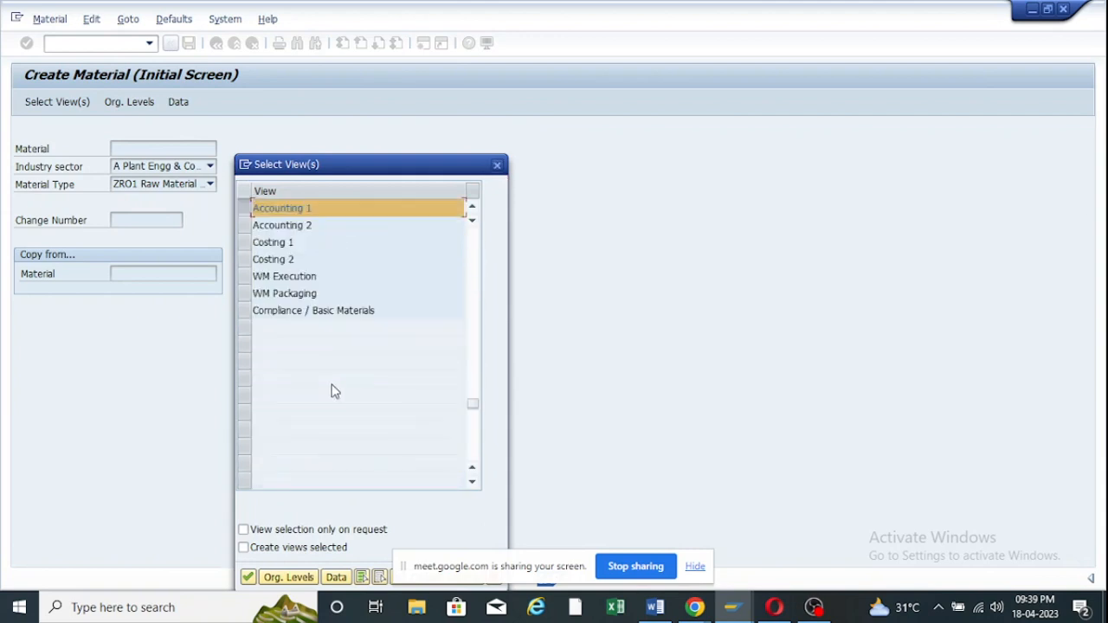
left_click(248, 576)
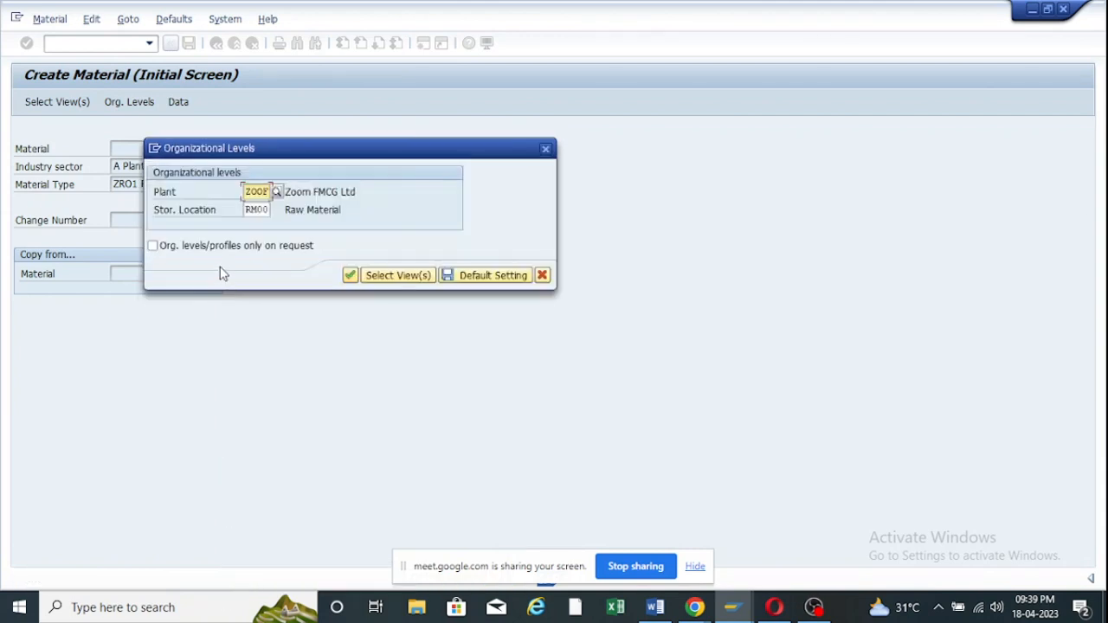
left_click(350, 276)
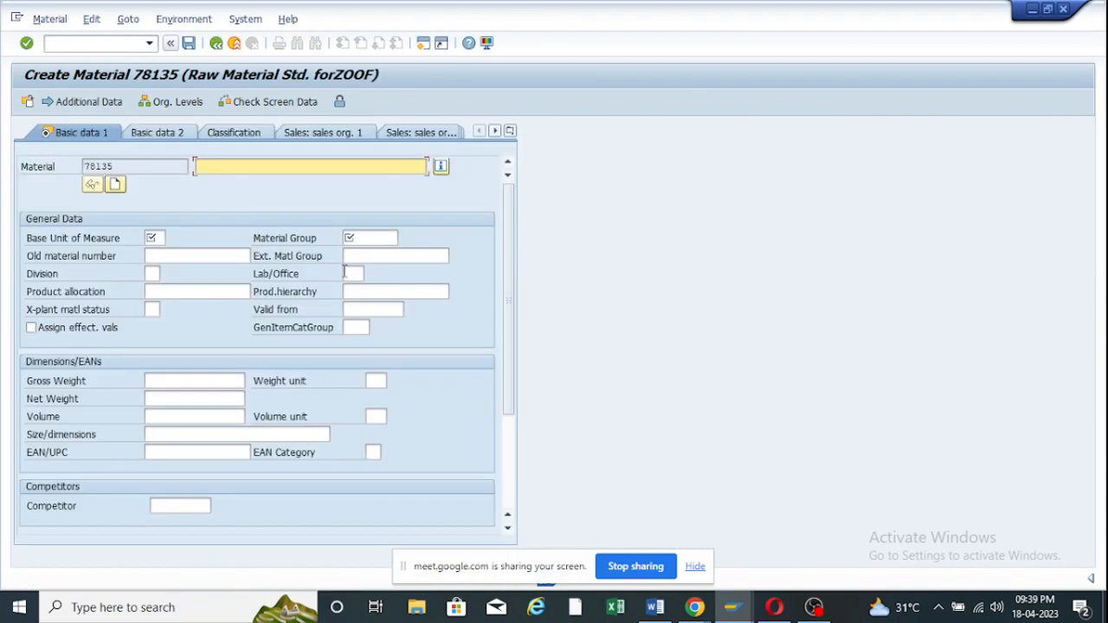
Set the base unit of measure to EA.
left_click(160, 238)
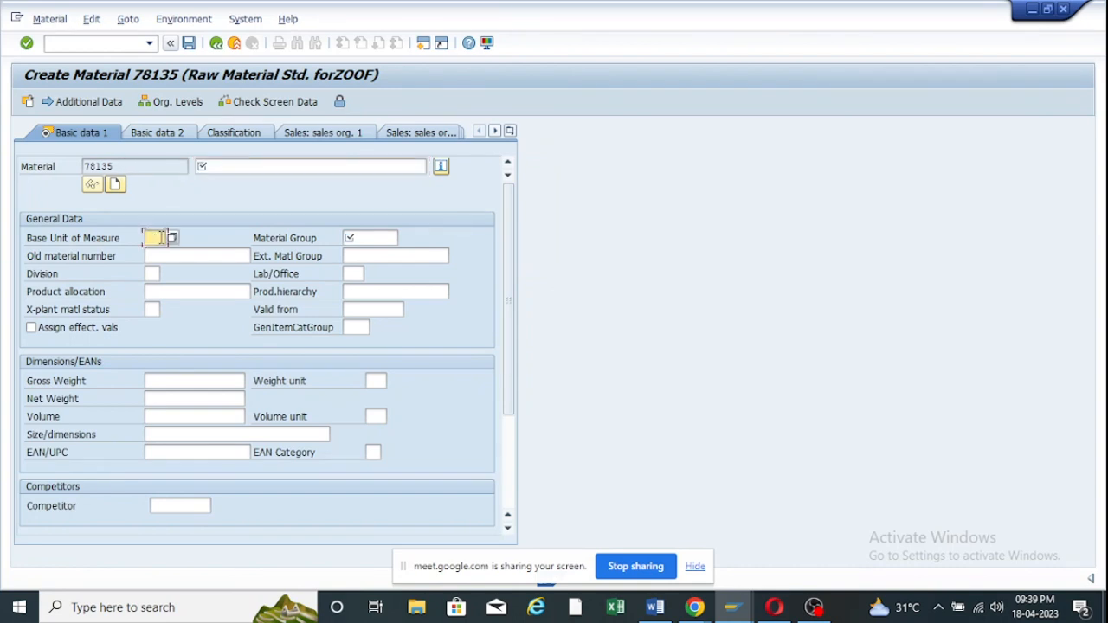
left_click(156, 238)
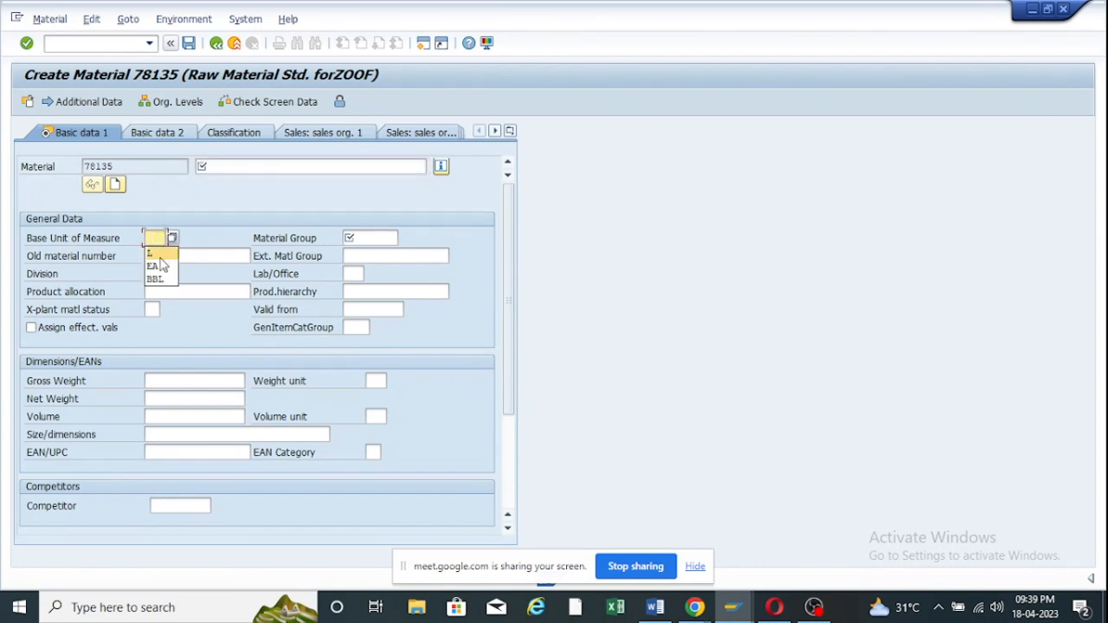
left_click(159, 266)
Enter the description 'Bearing 2140 for Compressor - Motor' and list all material groups.
left_click(236, 165)
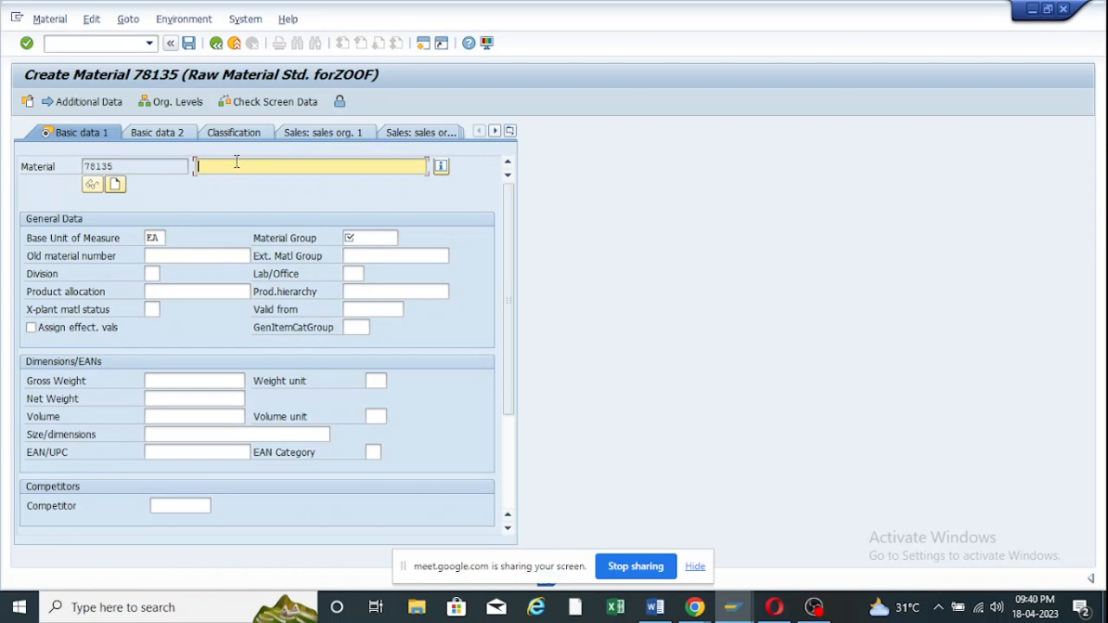
type("Bera")
key("BackSpace")
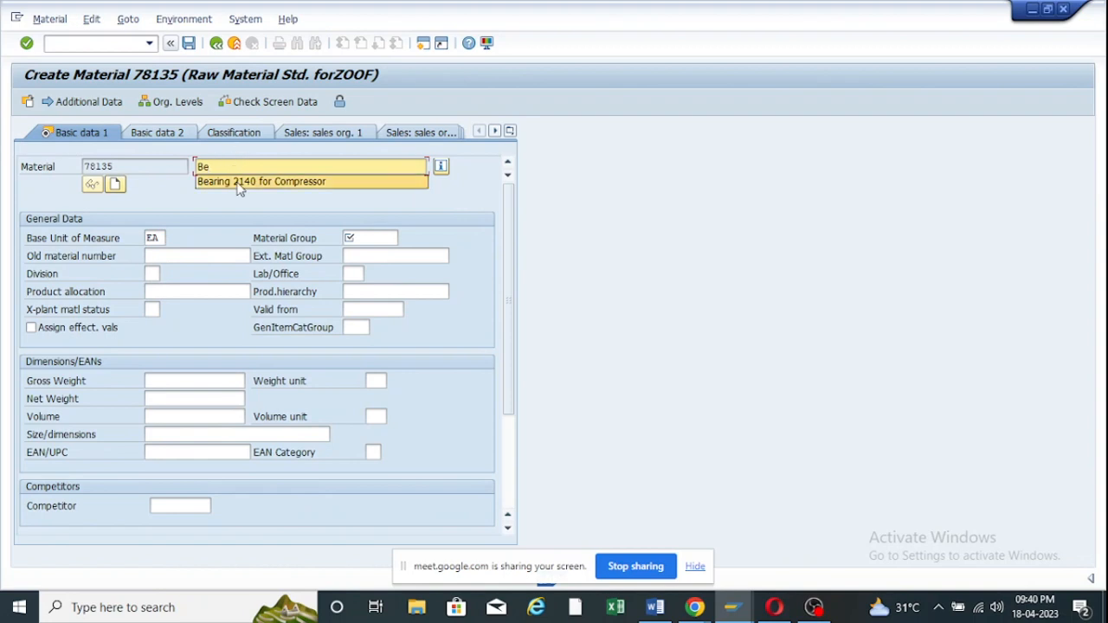
left_click(239, 183)
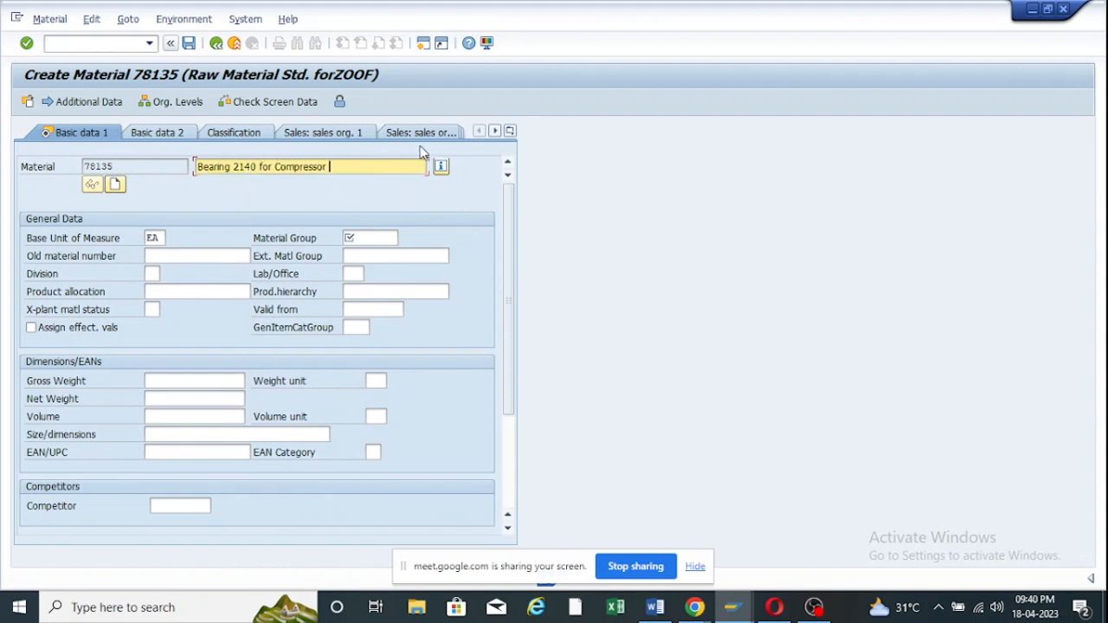
type("- Motor")
left_click(394, 238)
left_click(404, 240)
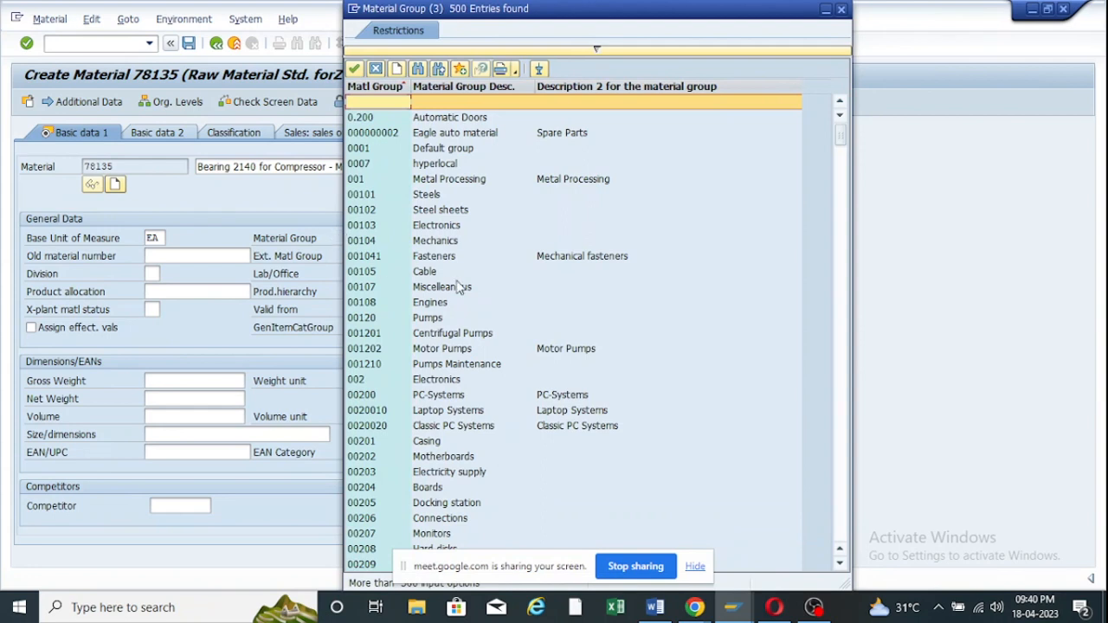
Search the material group list for zoof10, then close the list.
left_click(420, 70)
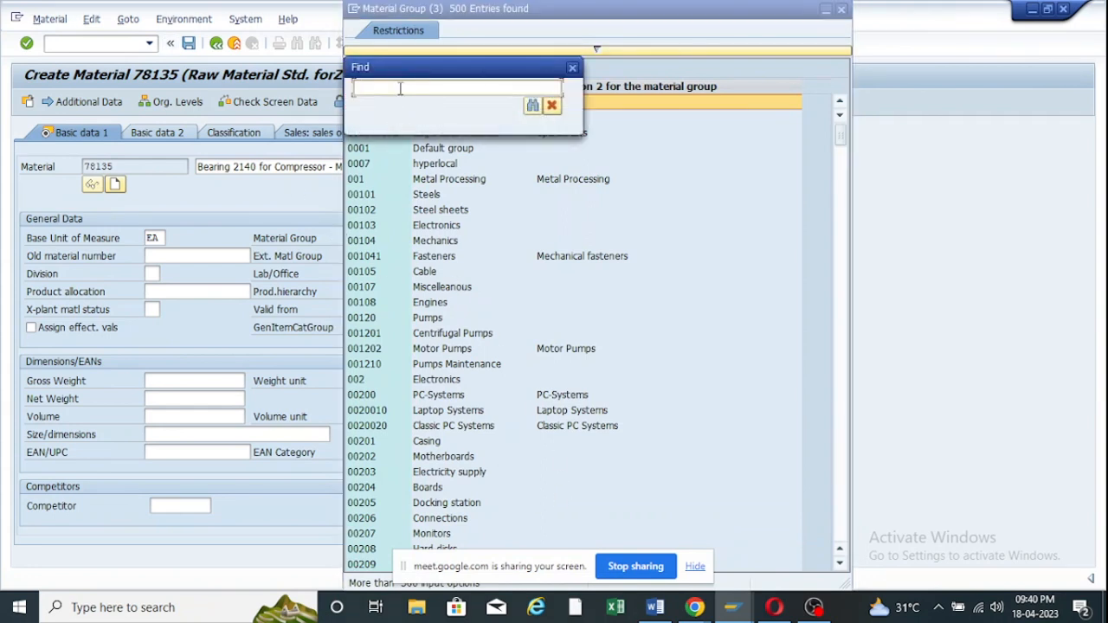
type("zoof10")
key("Return")
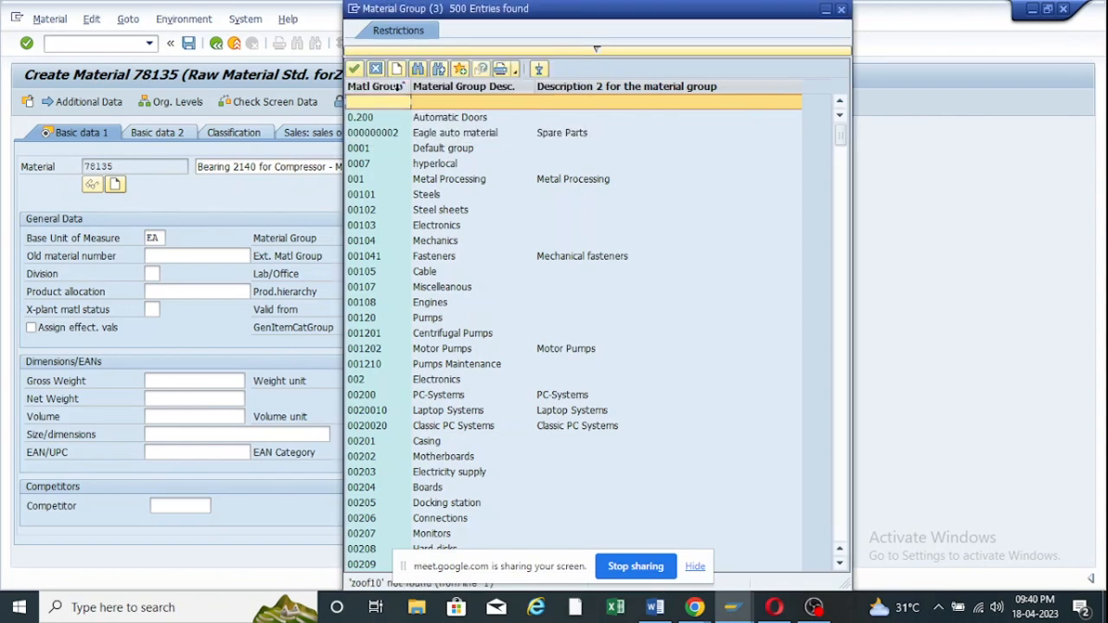
scroll(509, 375, "down", 10)
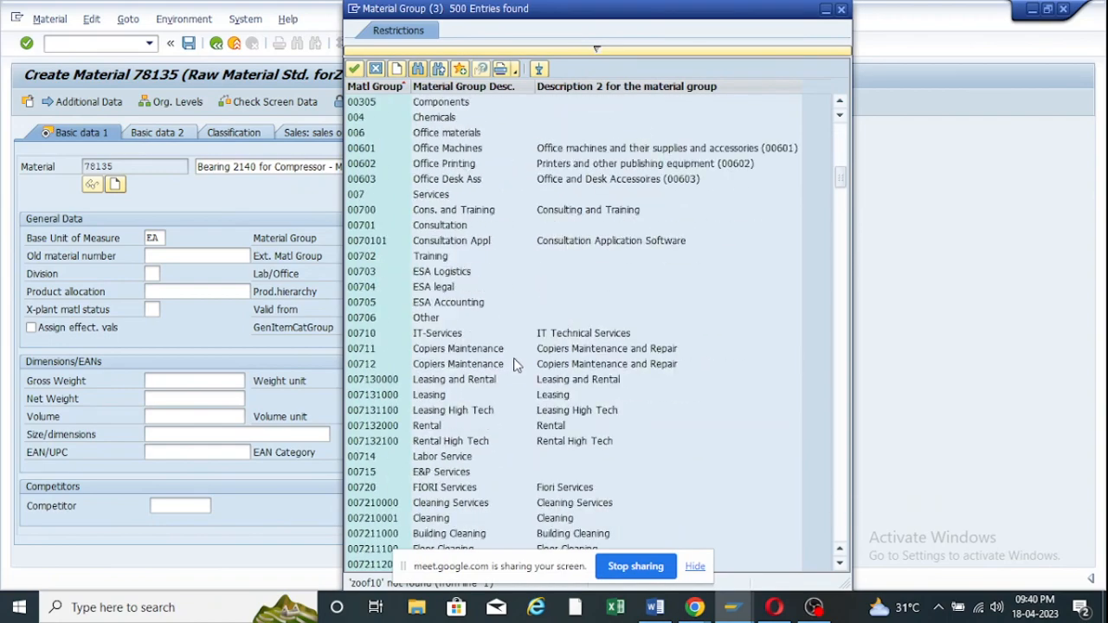
scroll(514, 365, "down", 15)
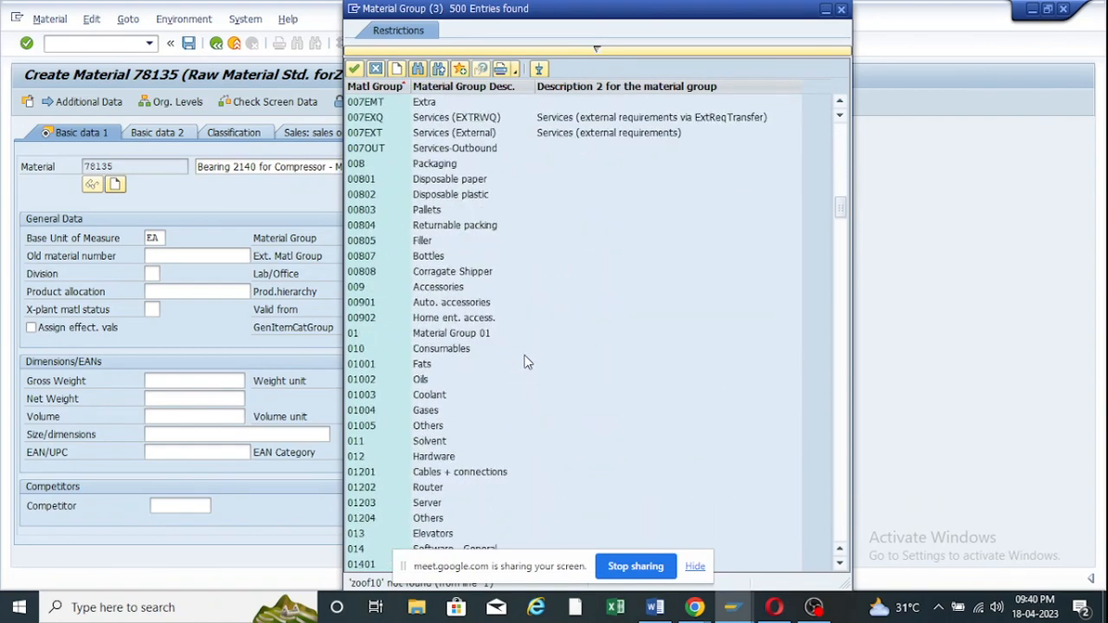
left_click(837, 11)
Assign material group ZOOF10 and continue to the Purchasing view for plant ZOOF.
left_click(365, 239)
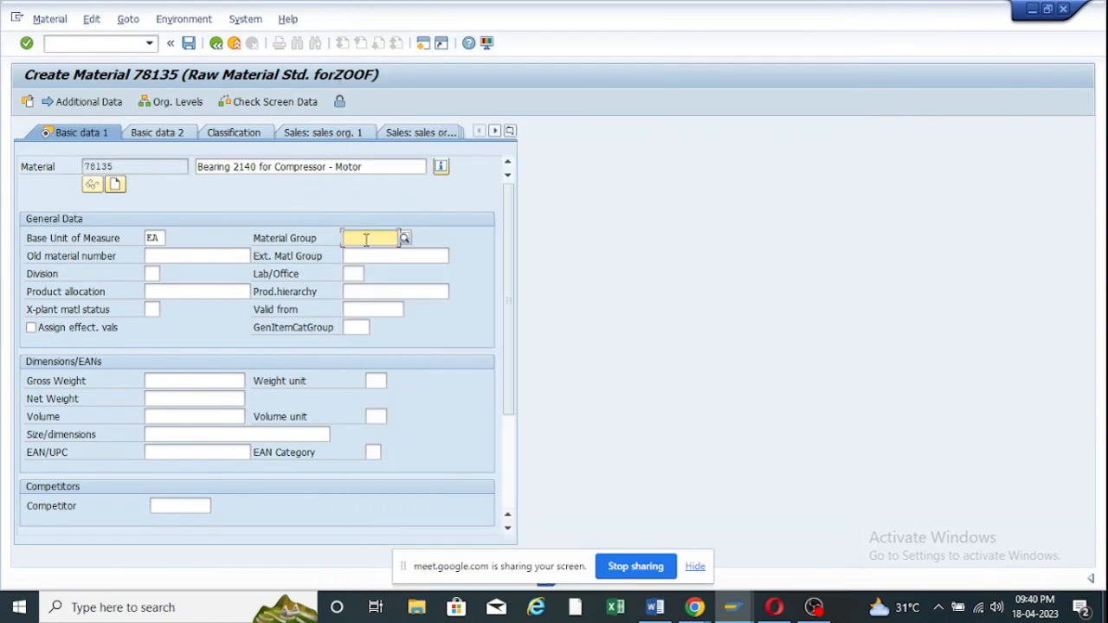
type("zoof10")
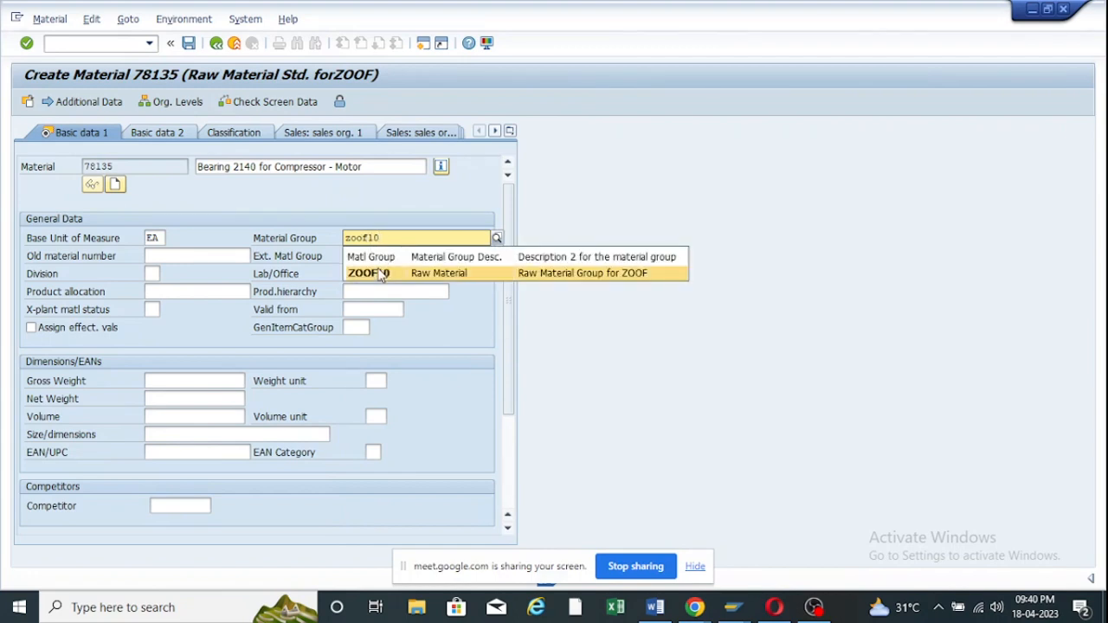
left_click(381, 274)
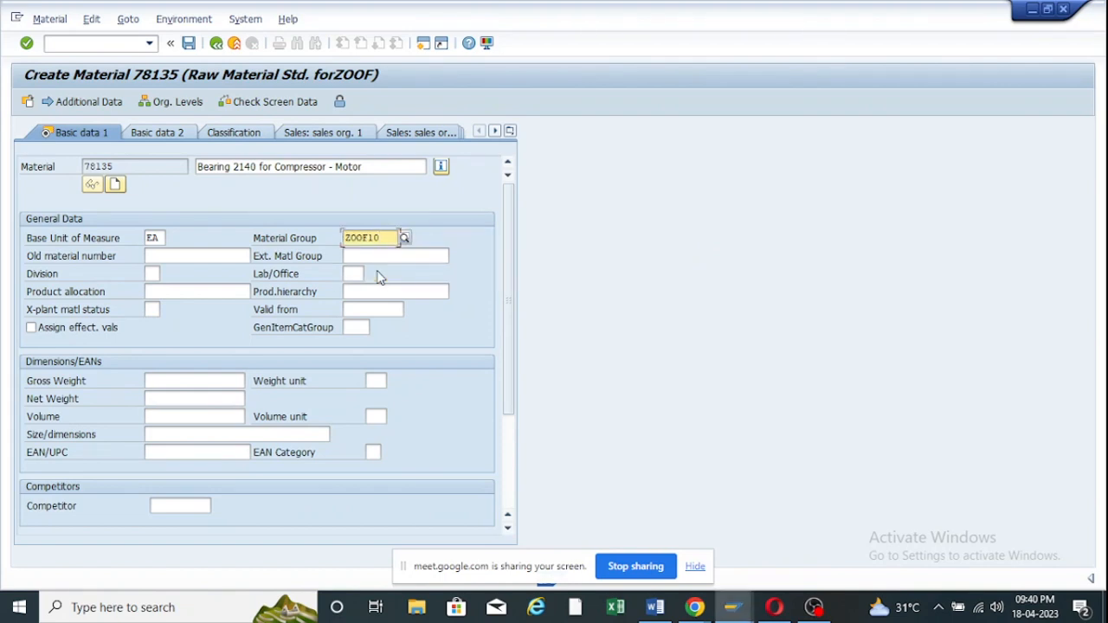
key("Return")
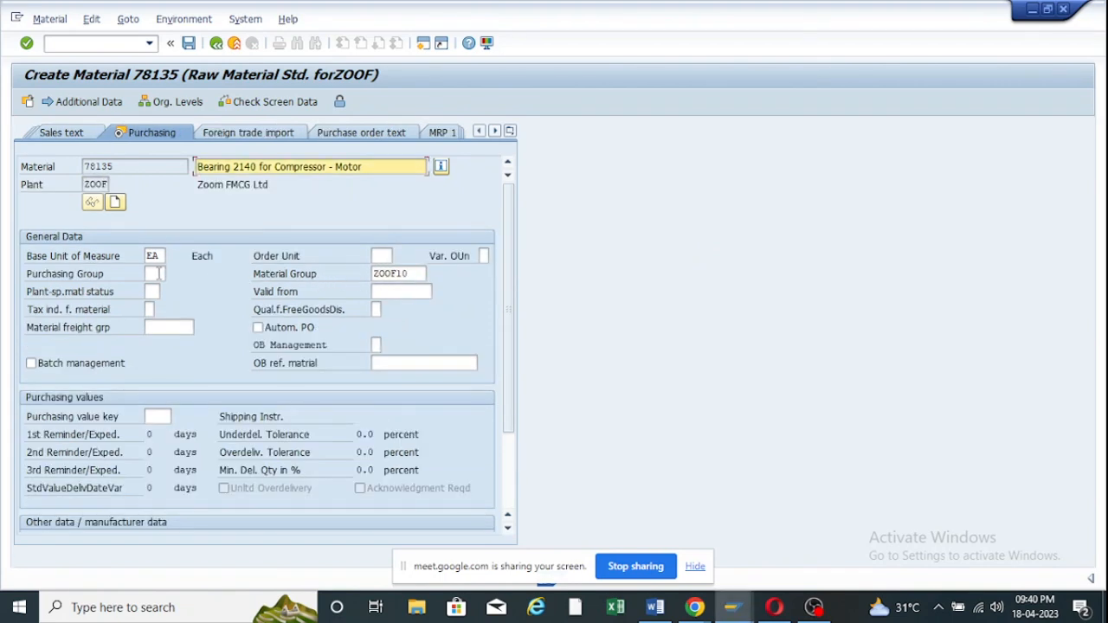
Set purchasing group ZOO and continue to the accounting data.
left_click(161, 274)
type("ZOO")
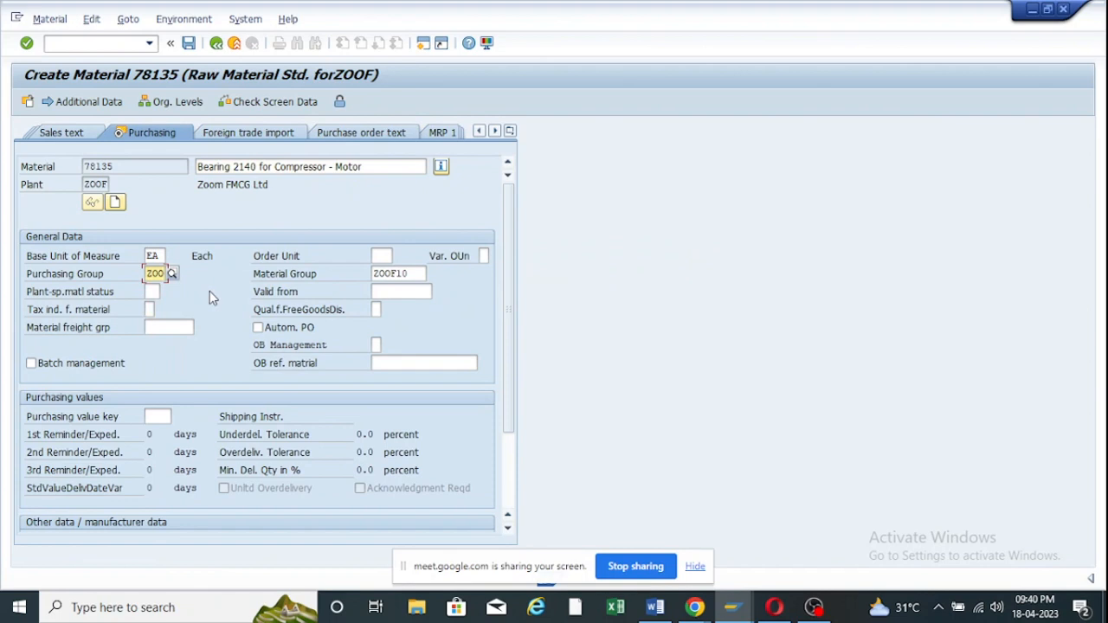
key("Return")
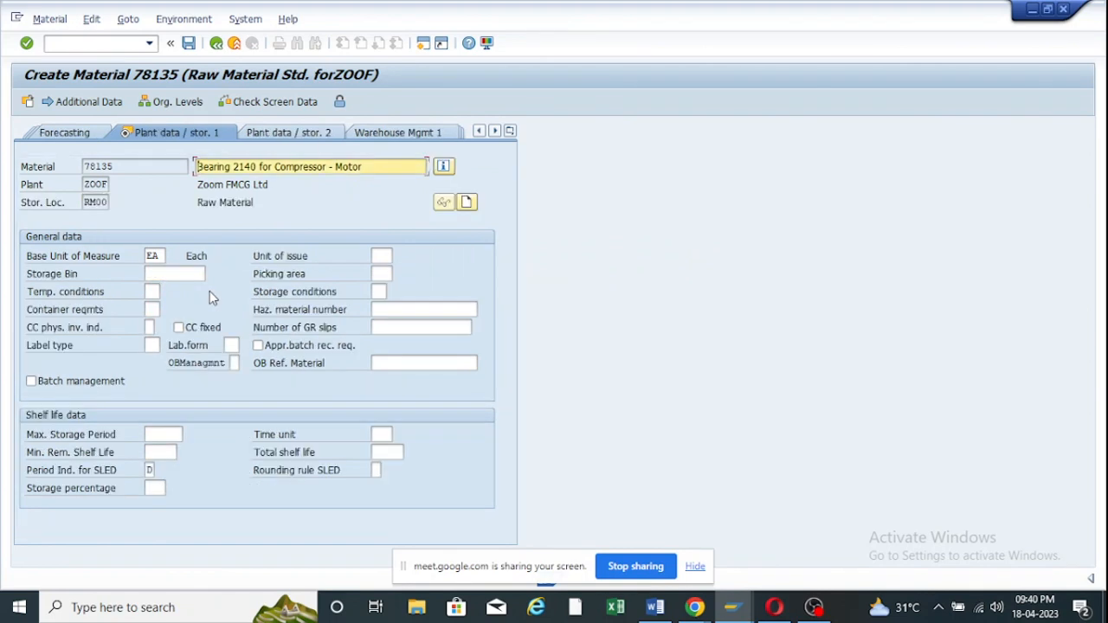
key("Return")
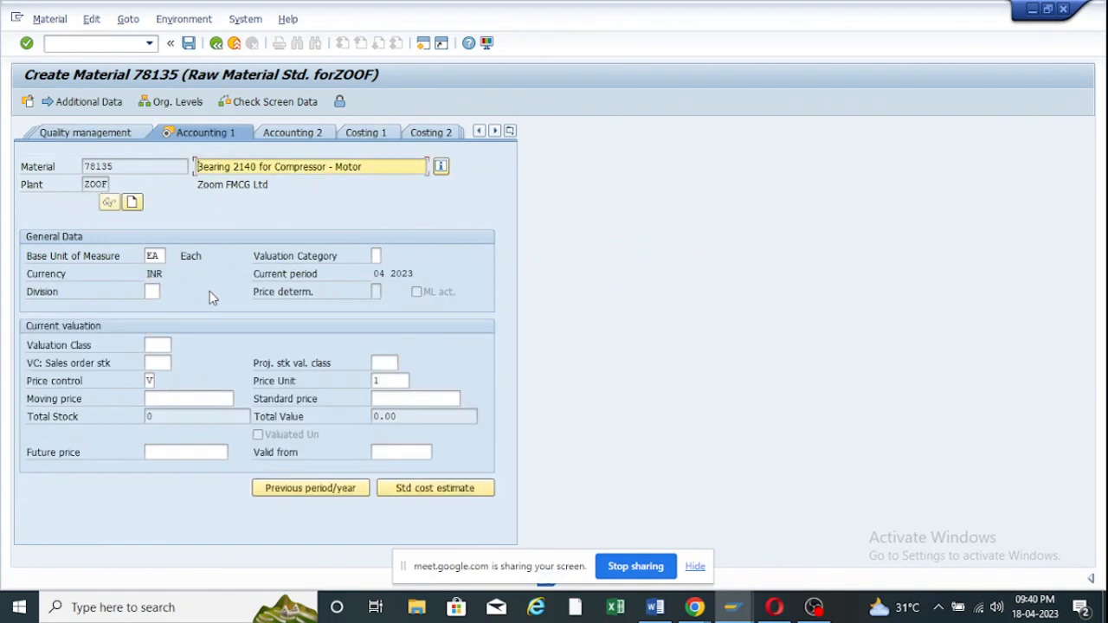
Set valuation class 3000 and moving price 10, then save material 78135.
left_click(165, 347)
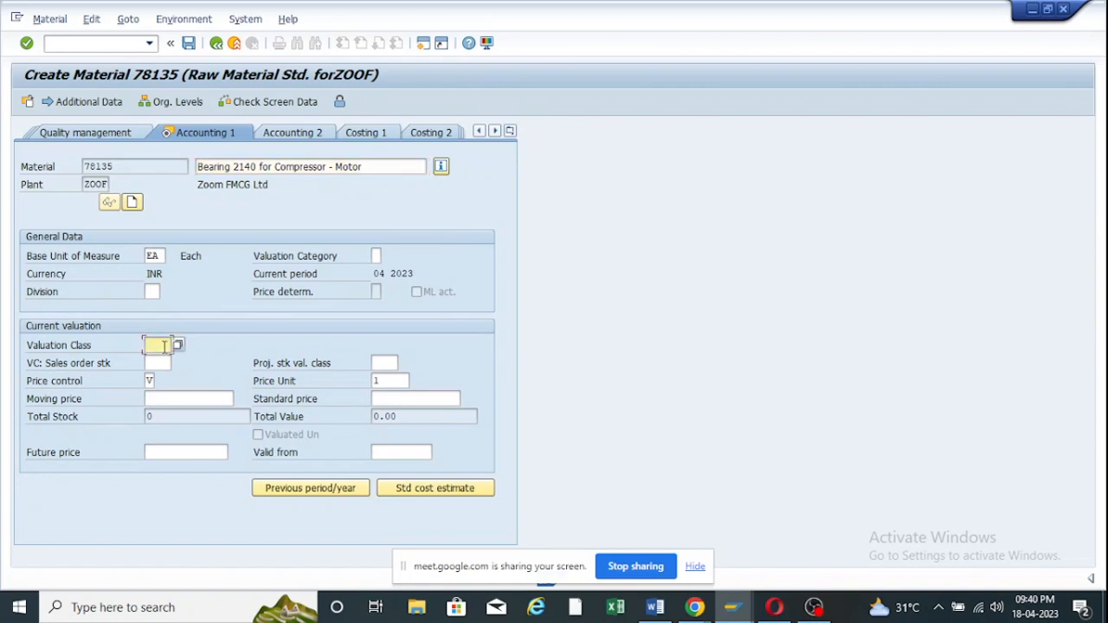
key("space")
left_click(170, 373)
double_click(171, 344)
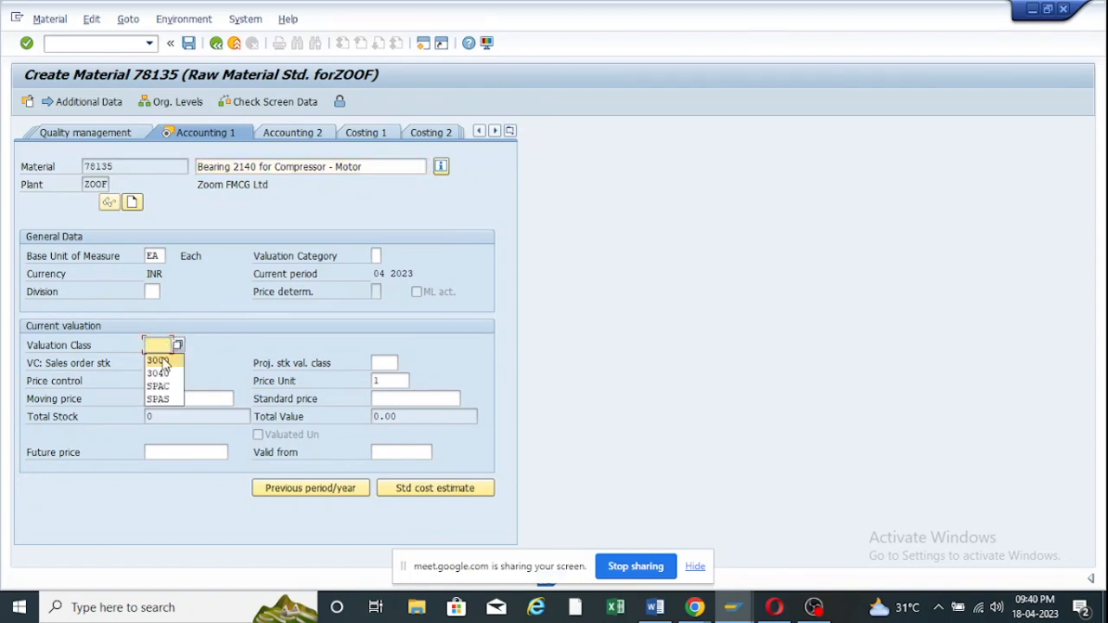
left_click(158, 358)
left_click(162, 399)
key("space")
left_click(162, 416)
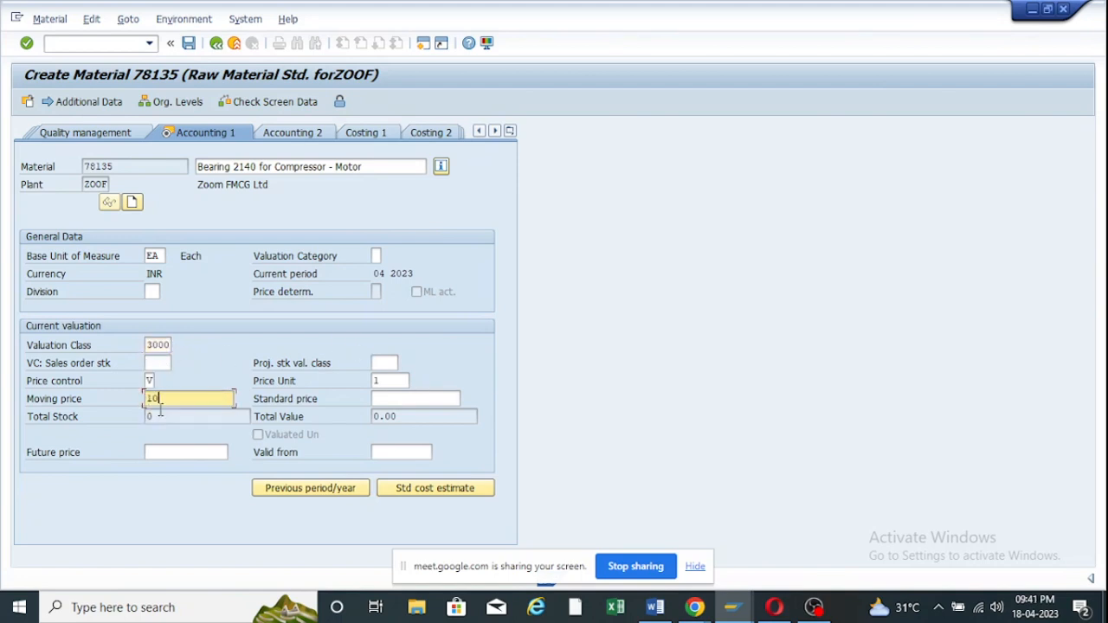
key("Return")
left_click(217, 334)
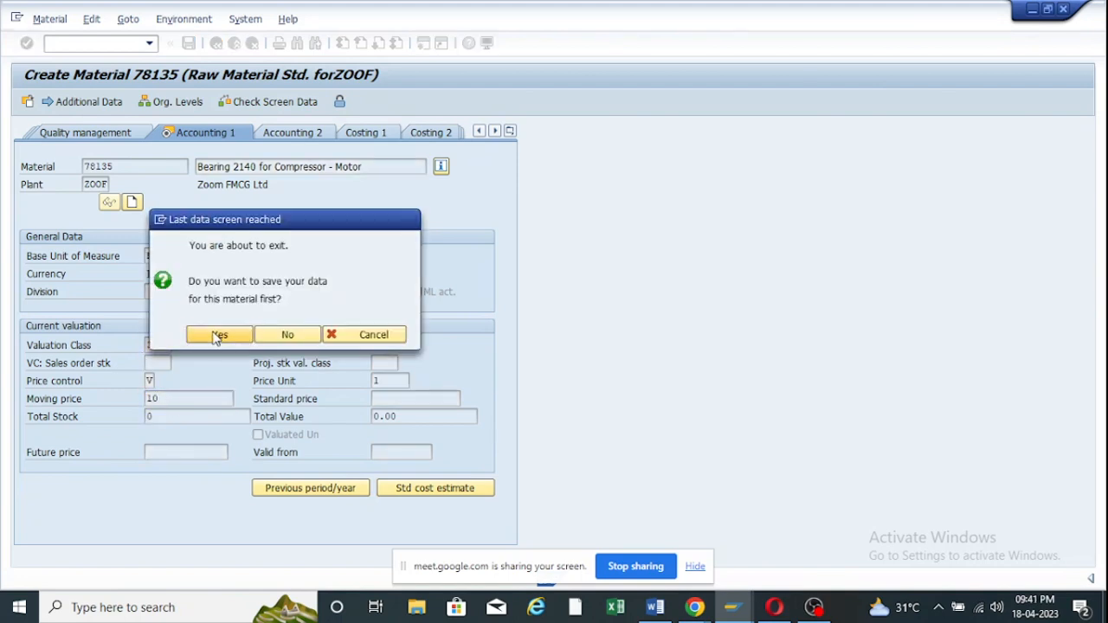
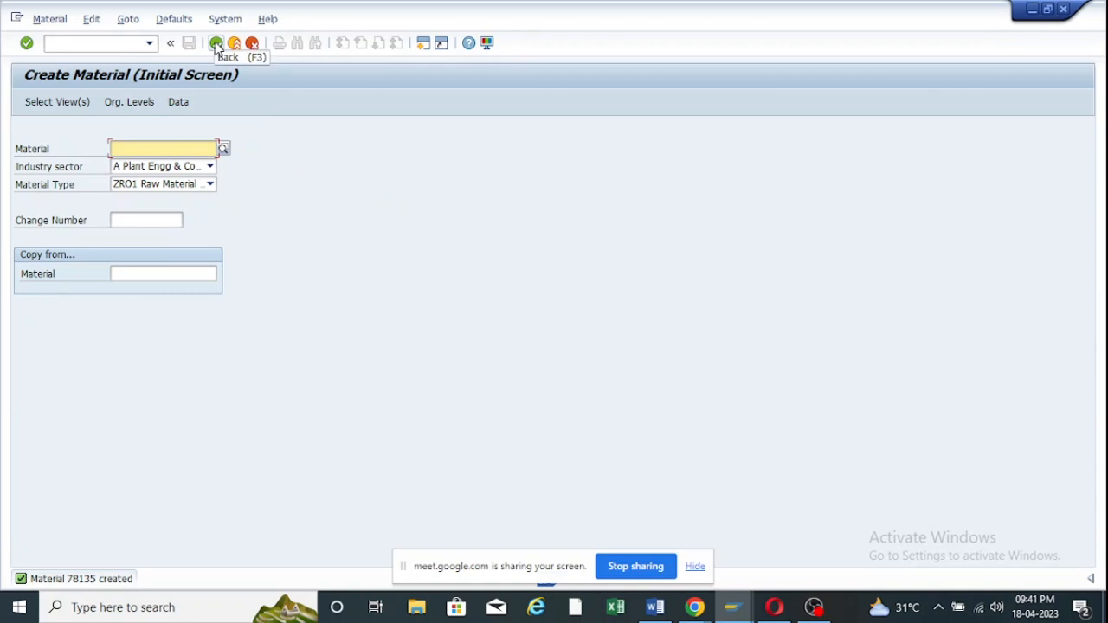
Return to SAP Easy Access and start the MM01 Create Material transaction.
left_click(216, 45)
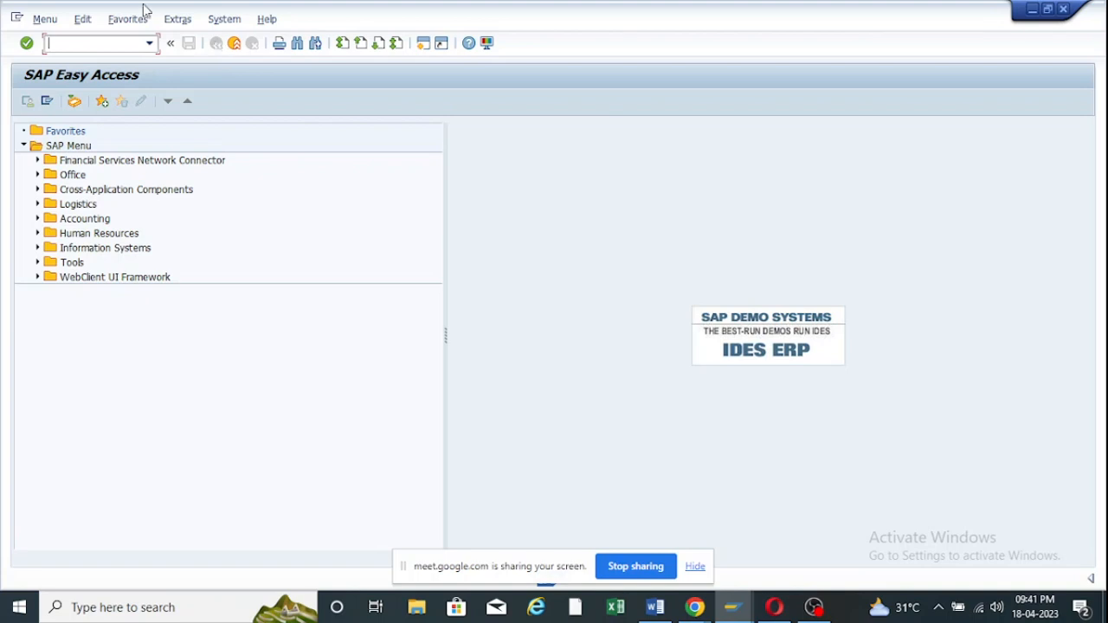
left_click(149, 42)
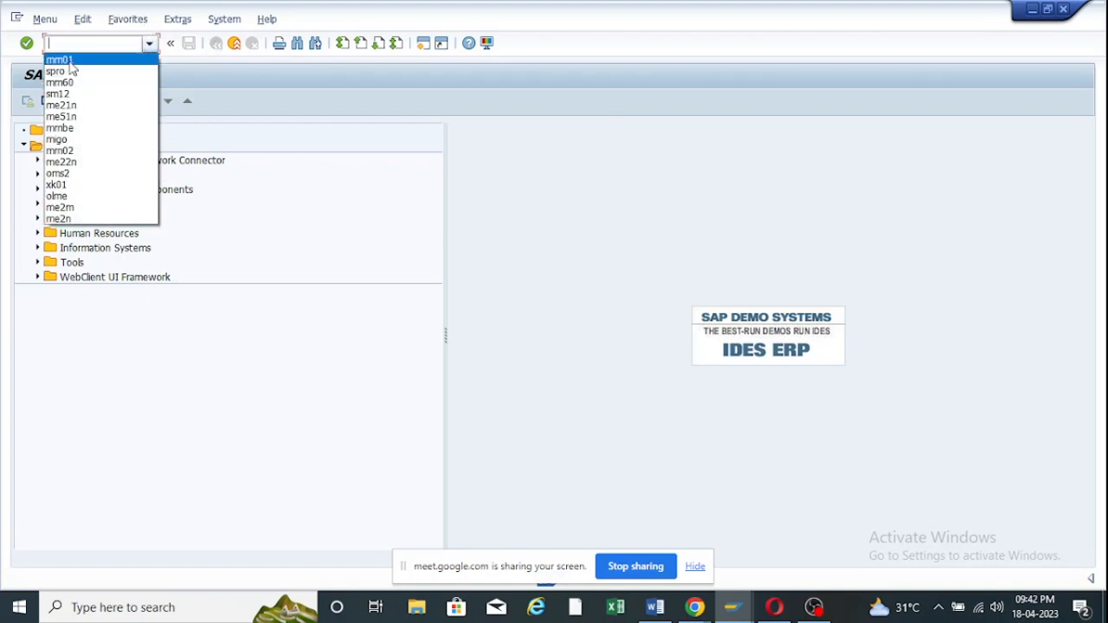
left_click(61, 60)
key("Return")
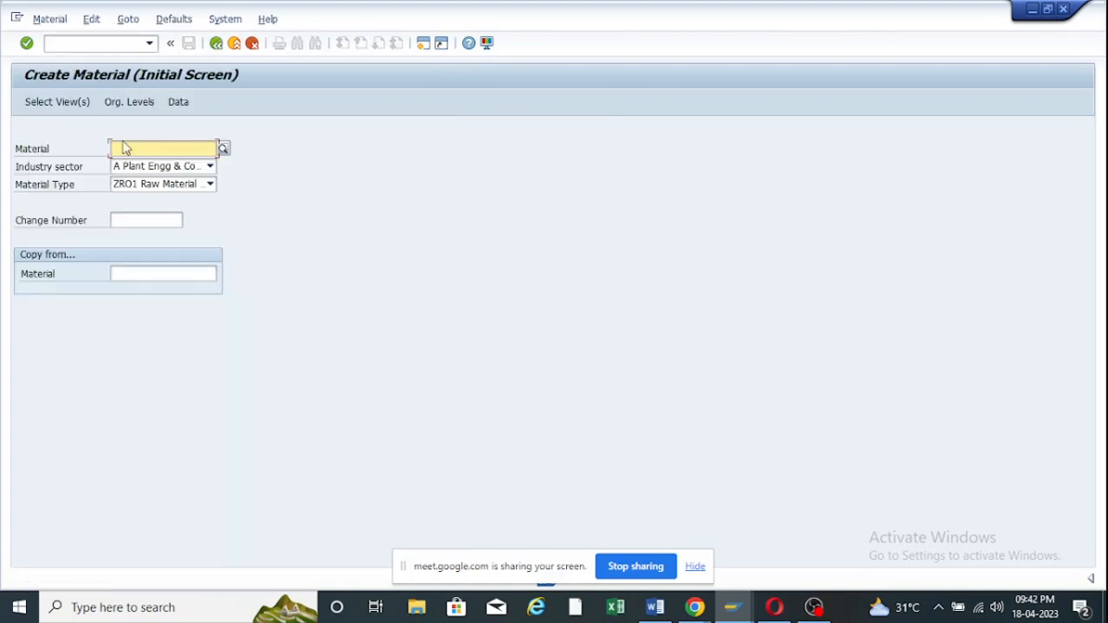
Choose industry sector Mechanical Engineering and the raw material type ZR01.
left_click(210, 165)
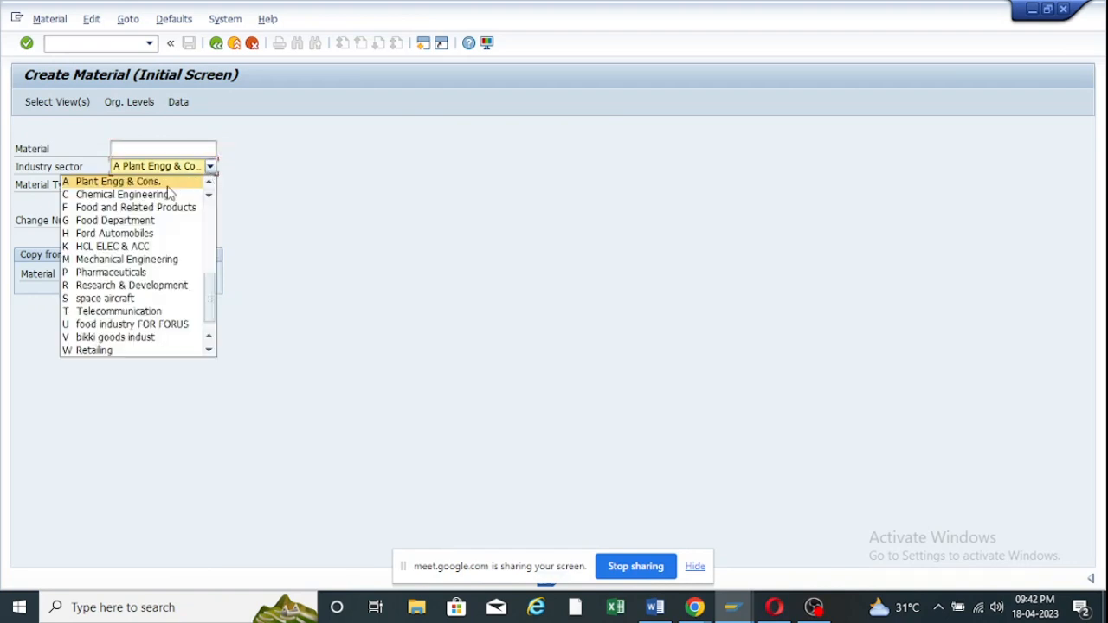
scroll(126, 299, "down", 1)
scroll(126, 286, "up", 1)
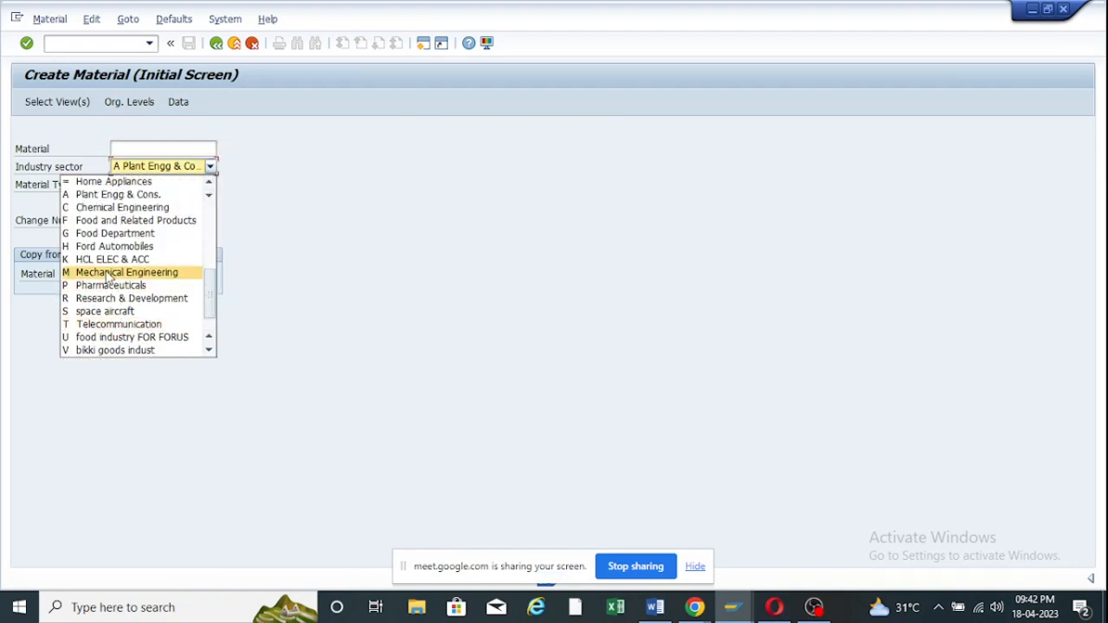
left_click(121, 272)
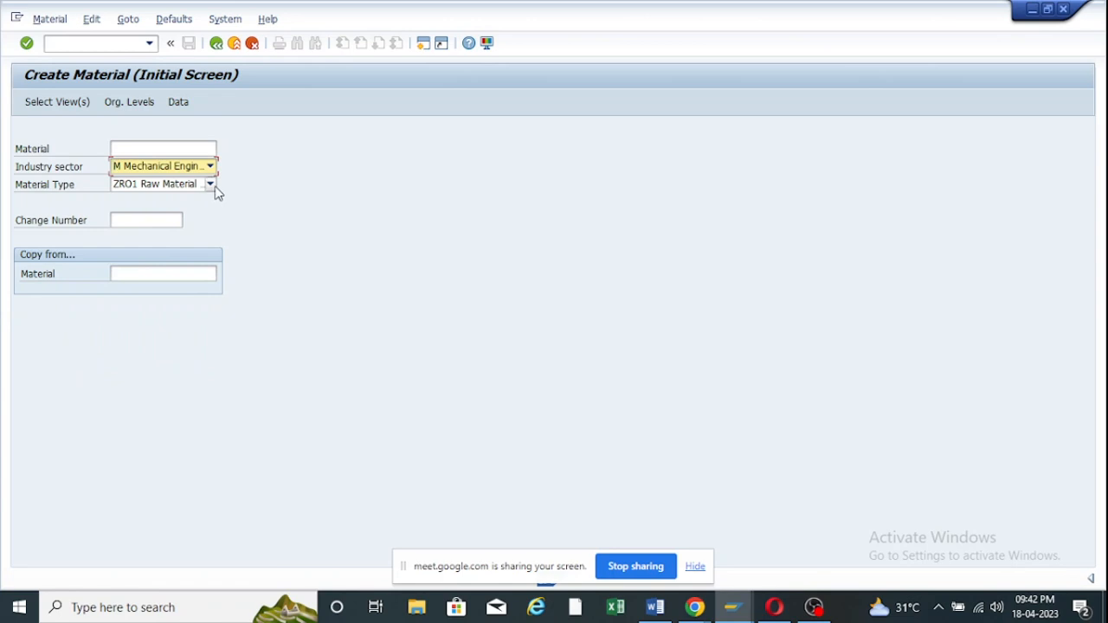
left_click(211, 185)
left_click(126, 242)
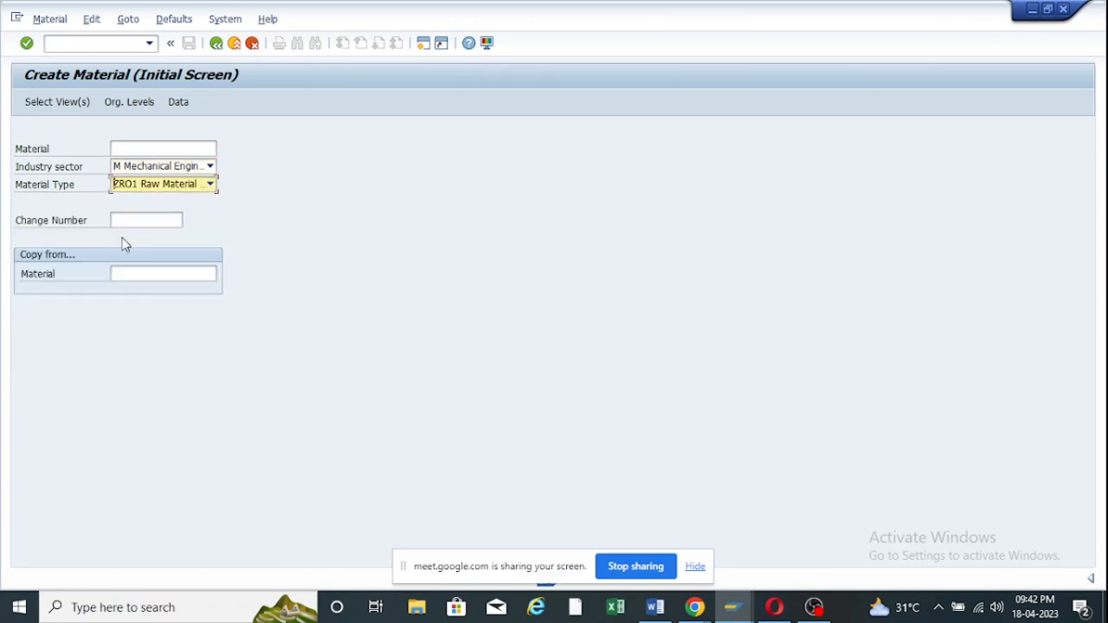
key("Return")
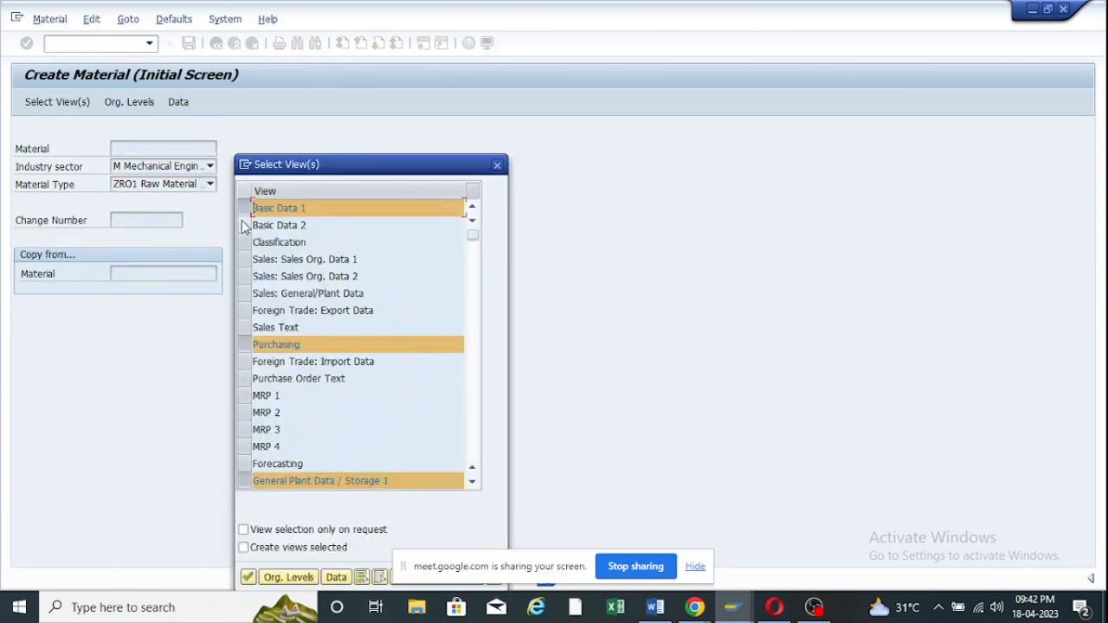
Select the Basic Data 1 and 2 views and confirm plant ZOOF, storage location RM00.
left_click(245, 225)
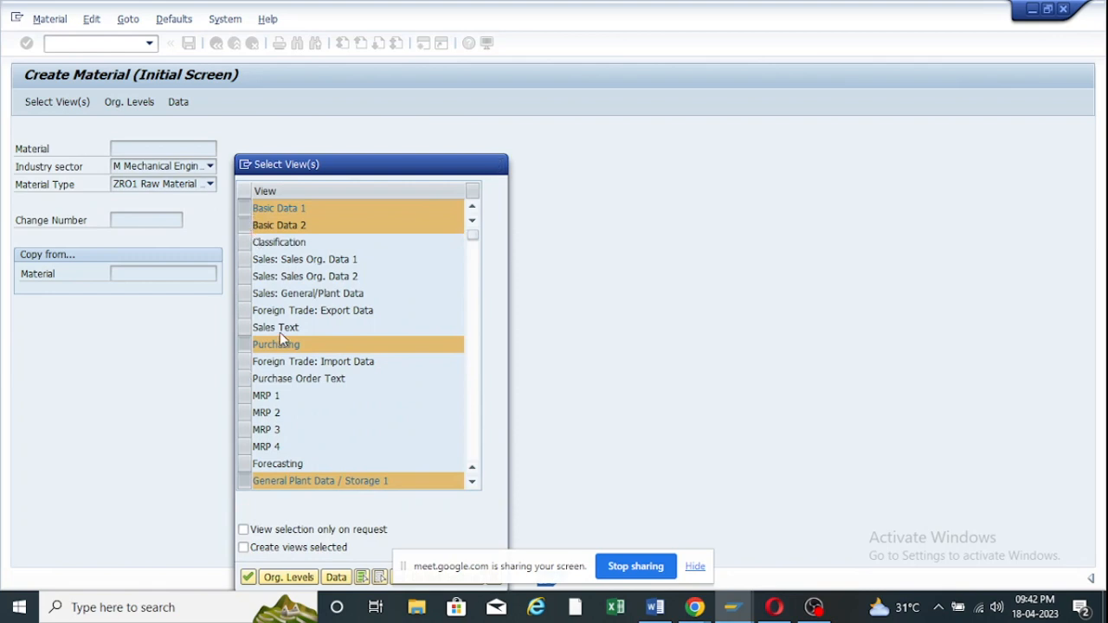
scroll(279, 330, "down", 2)
scroll(280, 330, "down", 2)
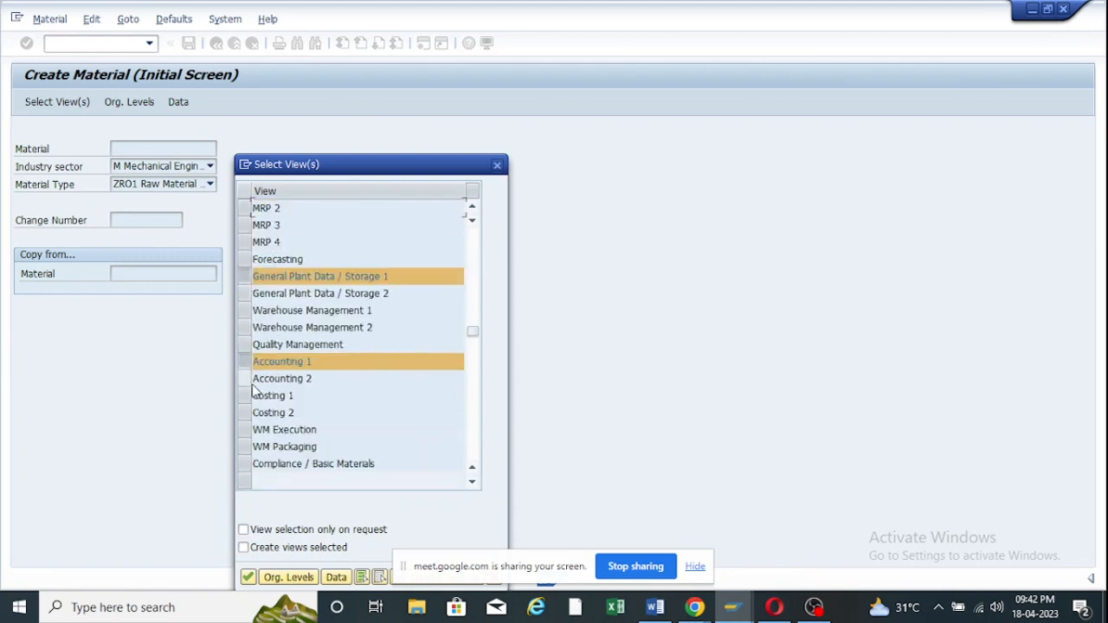
left_click(247, 577)
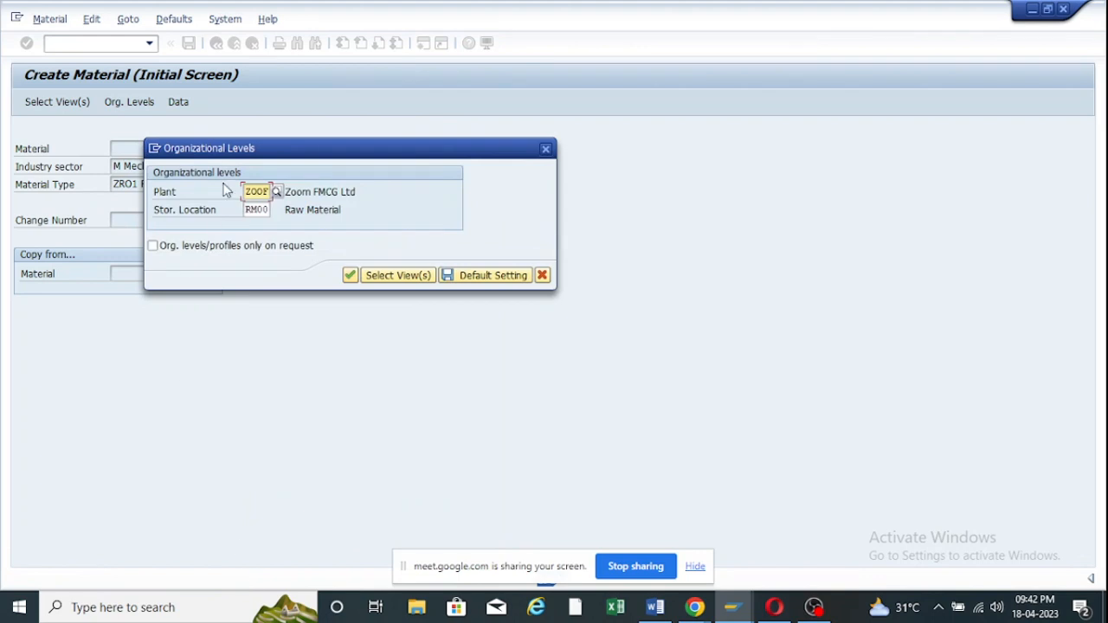
left_click(352, 275)
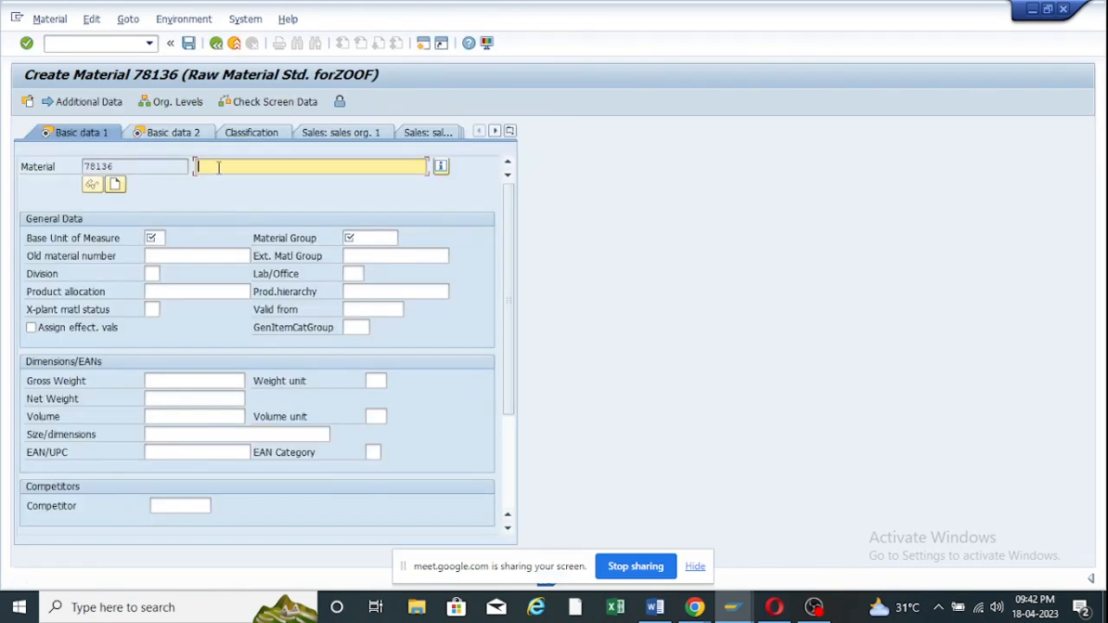
Enter the material description 'Servo 220 Oil'.
left_click(219, 168)
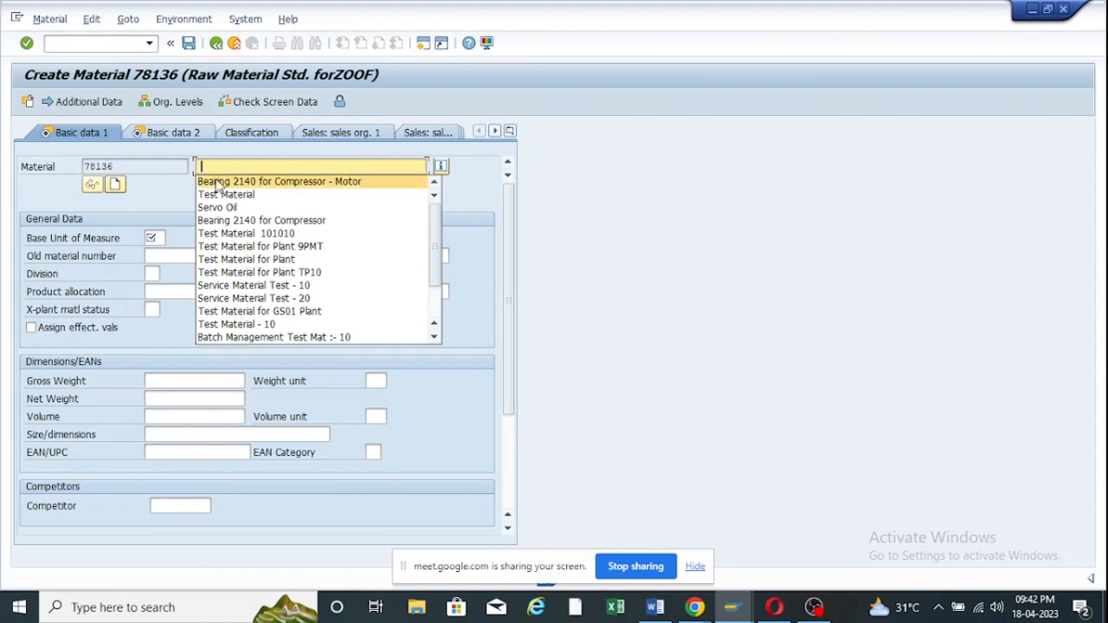
left_click(223, 210)
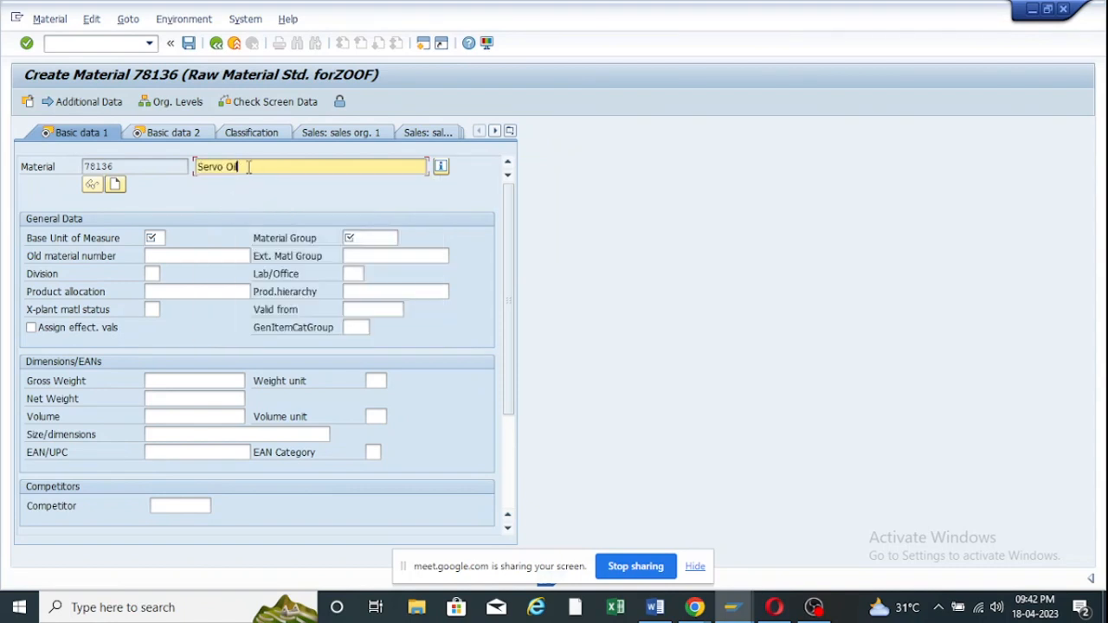
key("BackSpace")
type("220")
Set base unit L and material group 0001, then continue to Basic data 2.
left_click(153, 240)
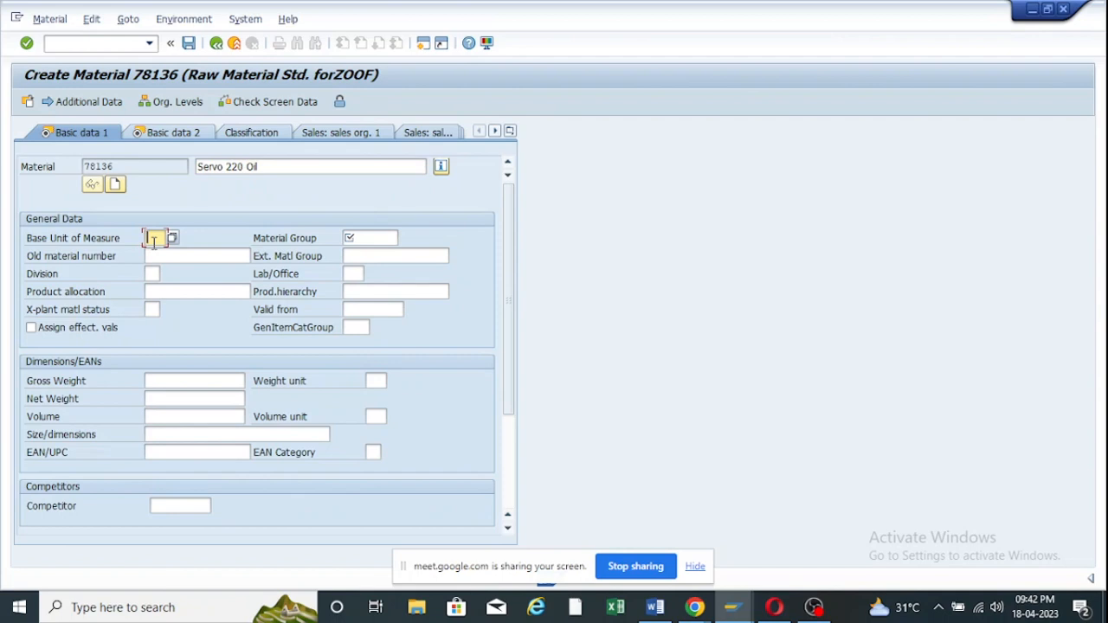
type("l")
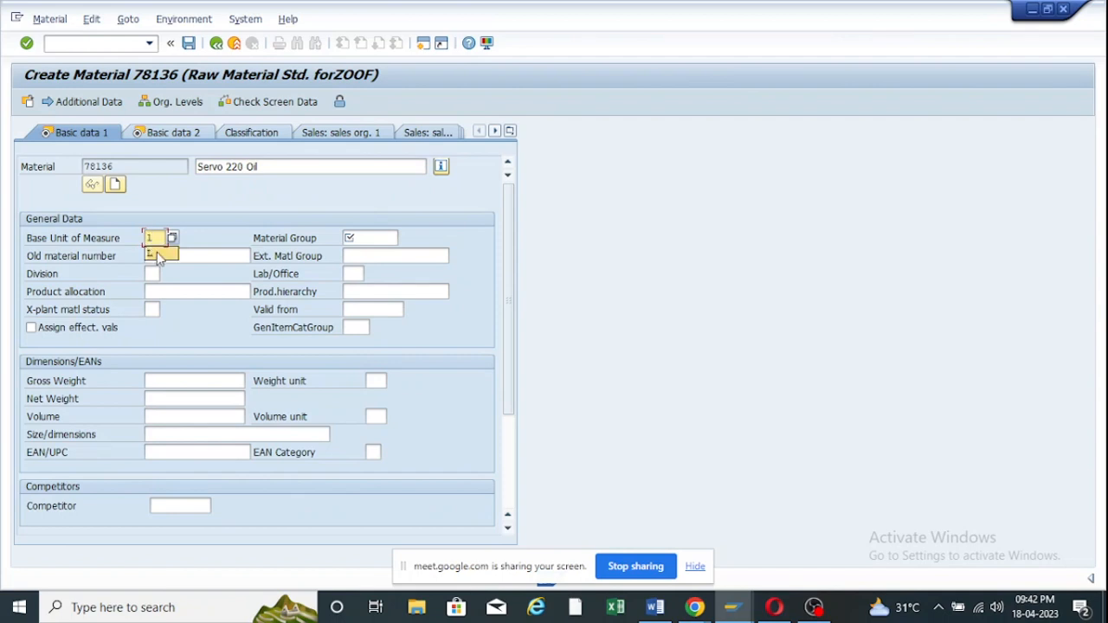
left_click(158, 256)
left_click(382, 236)
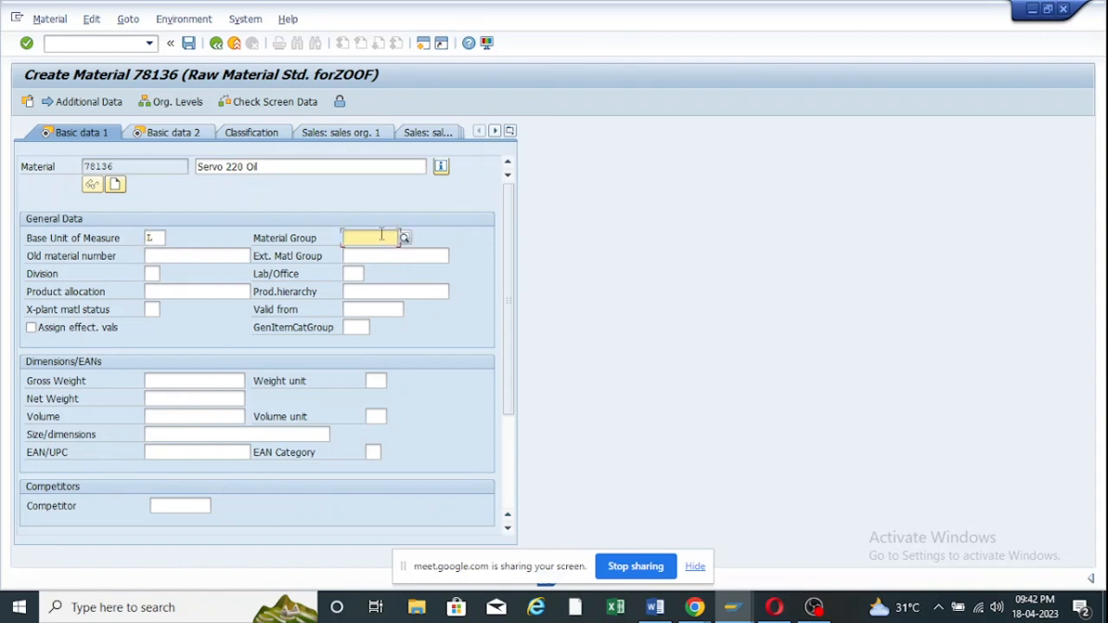
type("0001")
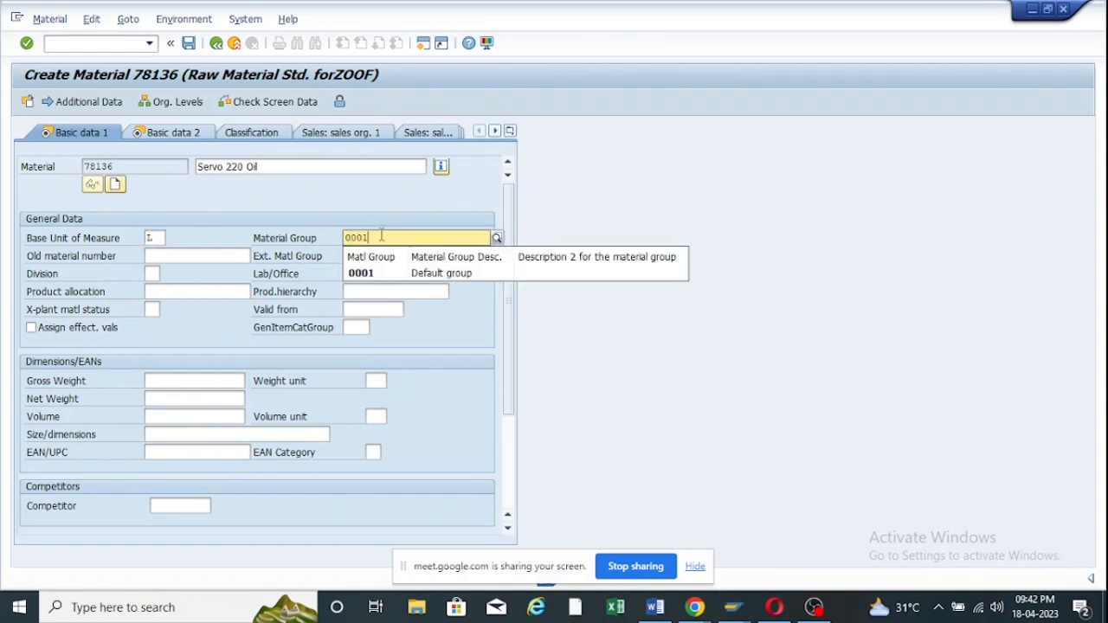
left_click(354, 274)
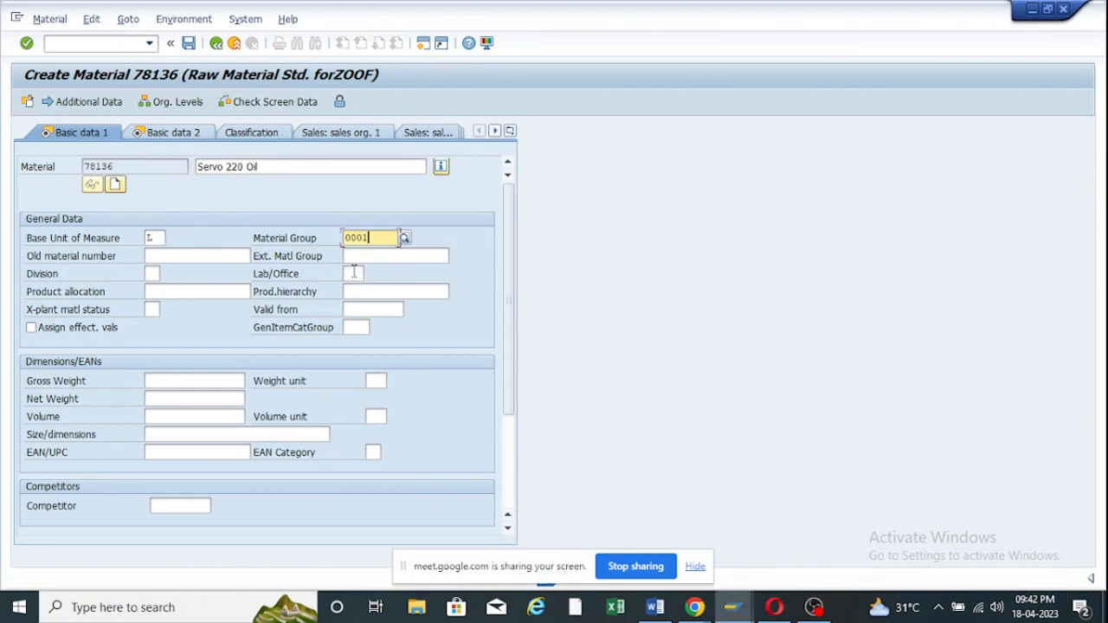
key("Return")
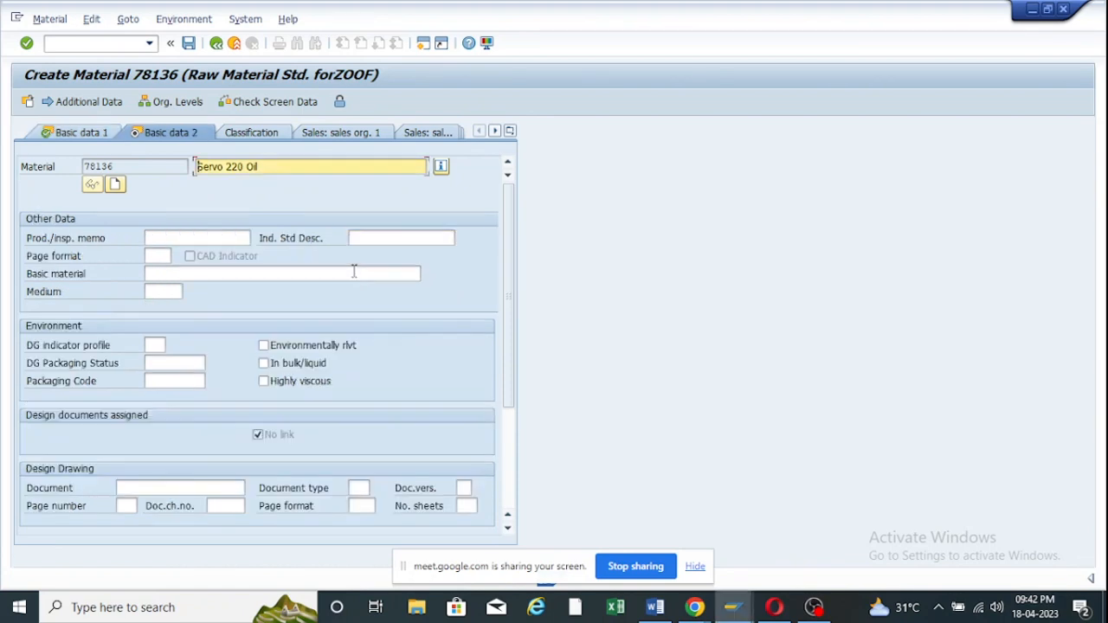
In the Purchasing view, choose drum (DR) as the order unit.
key("Return")
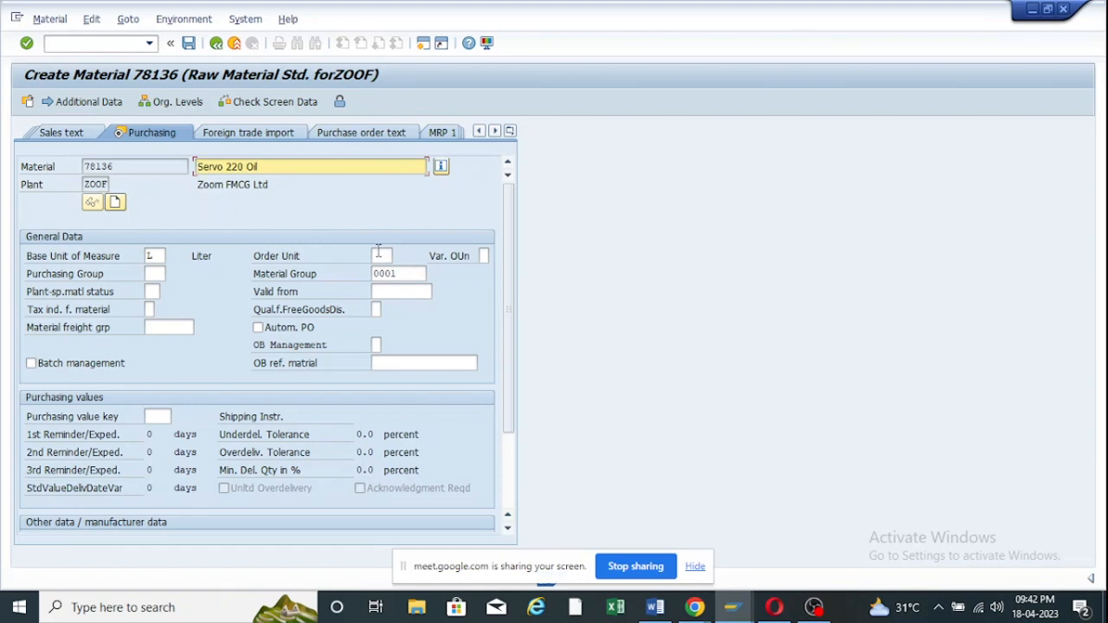
left_click(379, 257)
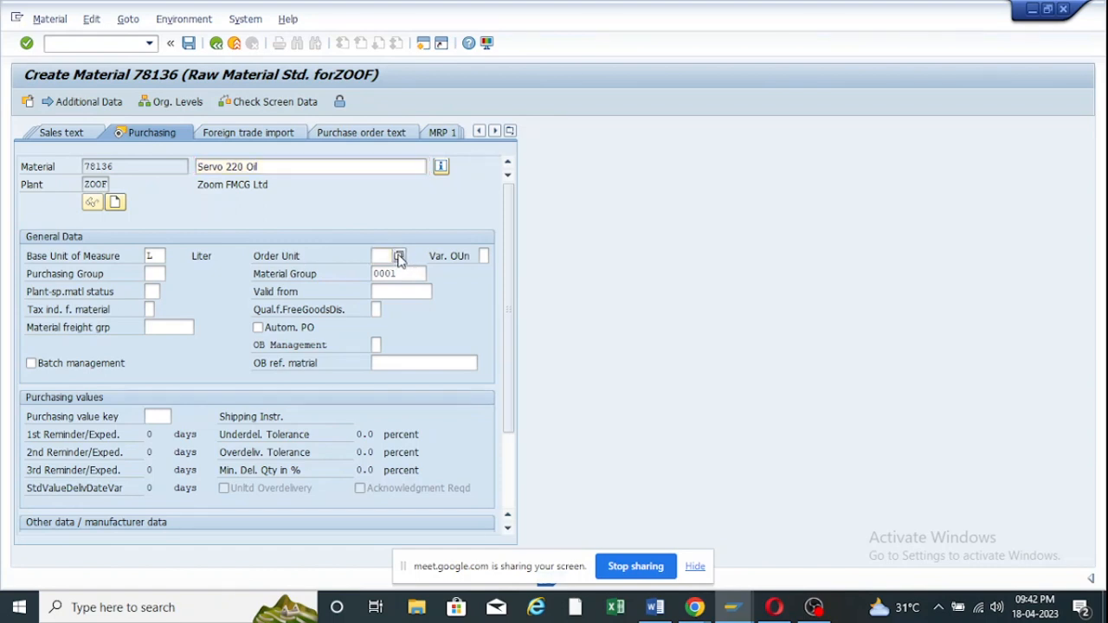
left_click(397, 256)
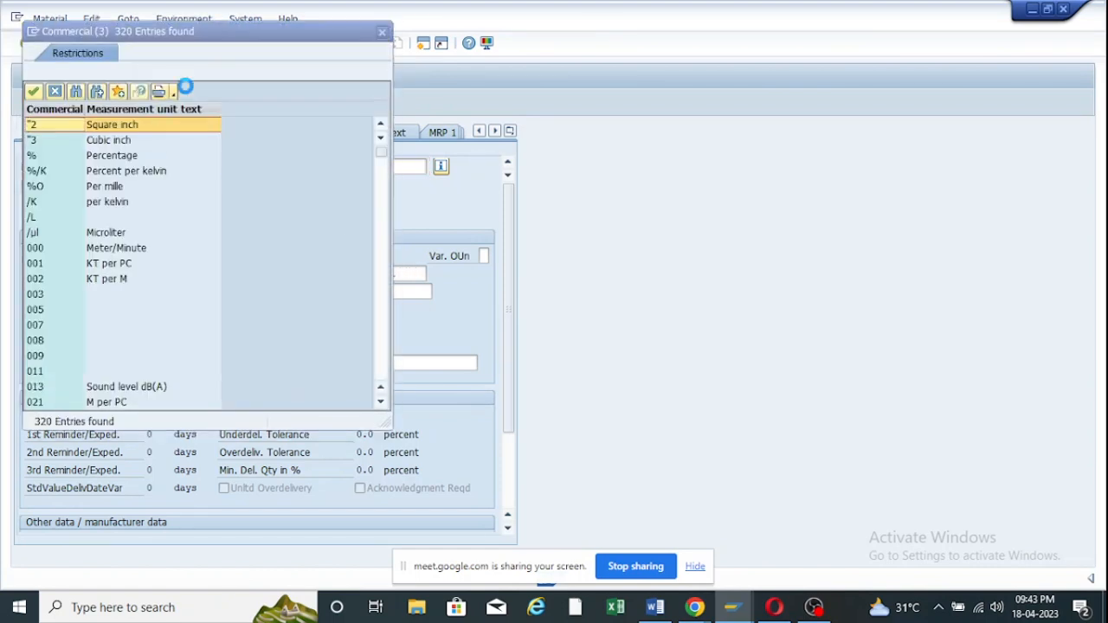
left_click_drag(217, 35, 606, 88)
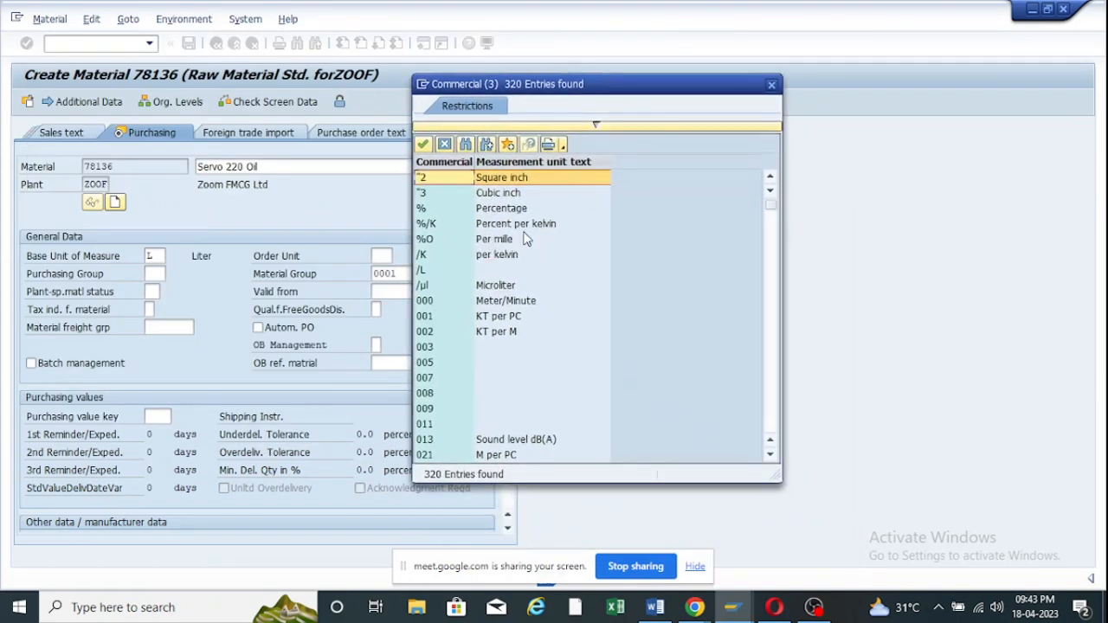
scroll(490, 327, "down", 9)
scroll(431, 286, "down", 3)
scroll(430, 290, "down", 7)
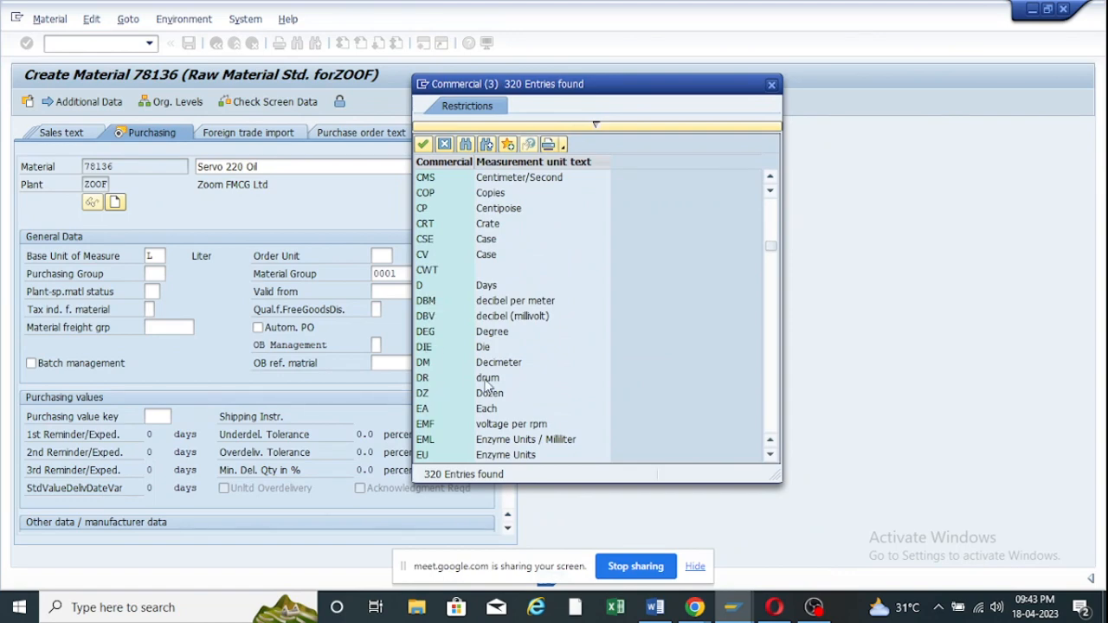
double_click(486, 381)
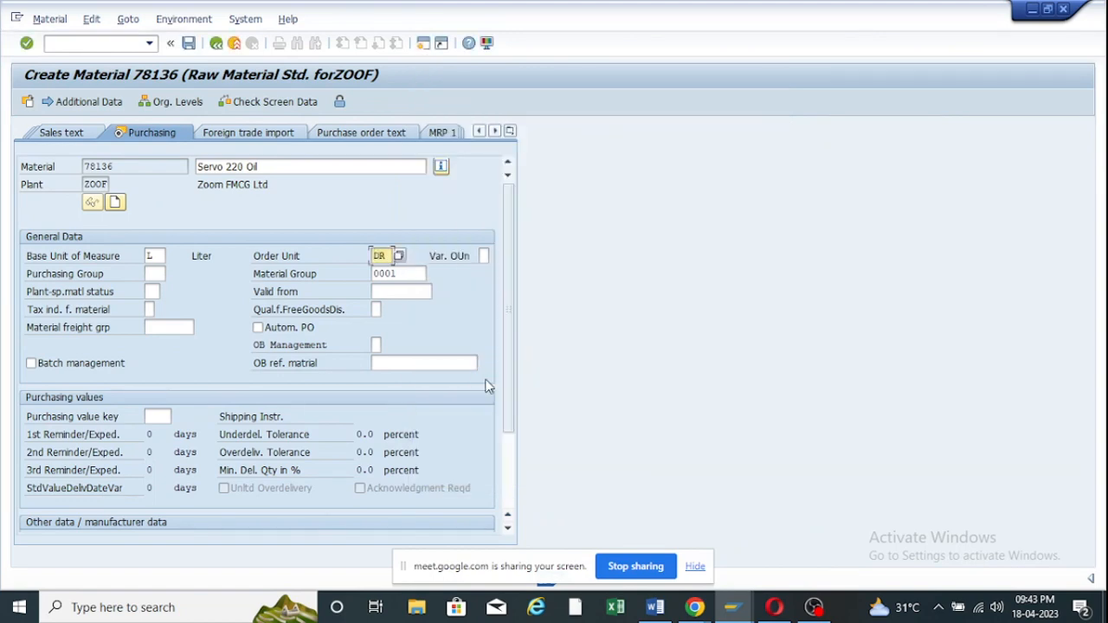
key("Return")
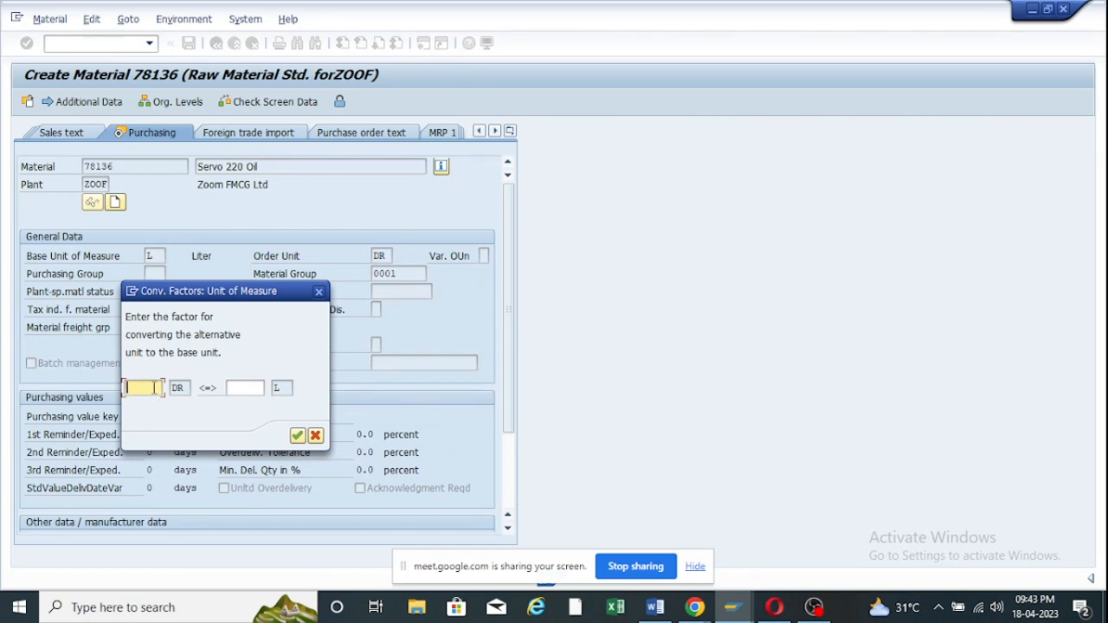
Enter the conversion 1 DR = 100 L and confirm it.
type("1")
left_click(248, 387)
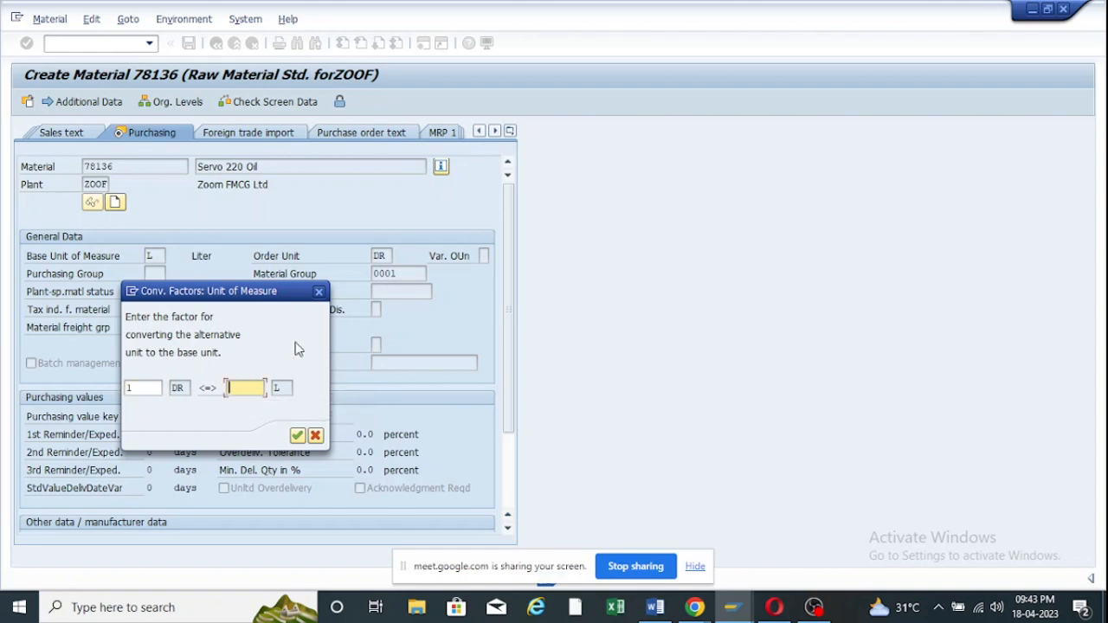
type("100")
key("Return")
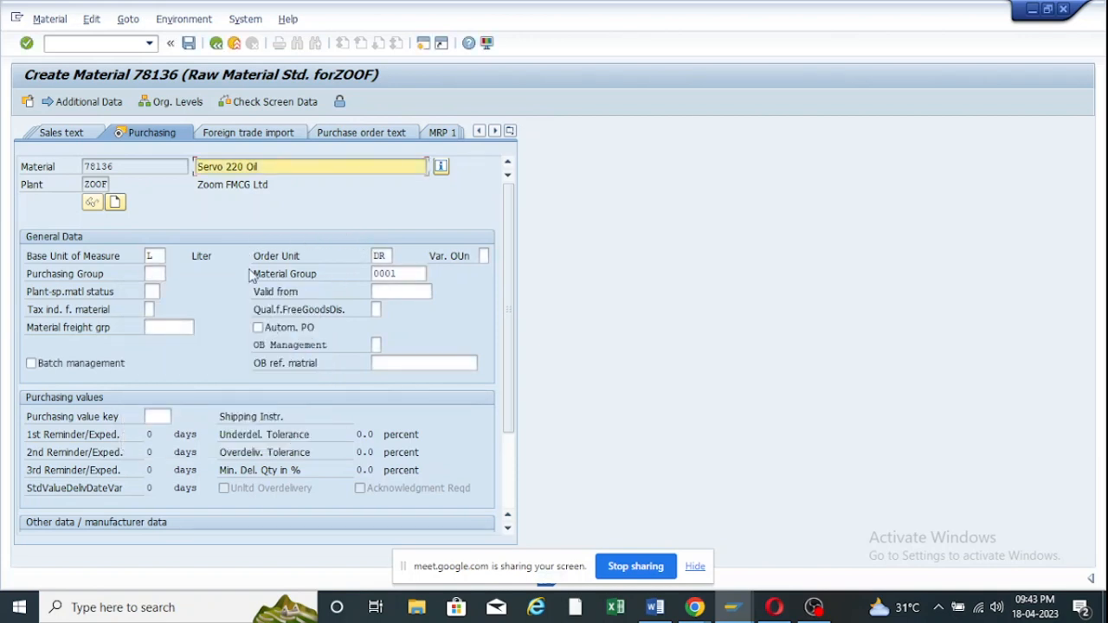
Verify the DR row (1 DR = 100 L) under Units of measure, then return to Main Data.
left_click(69, 103)
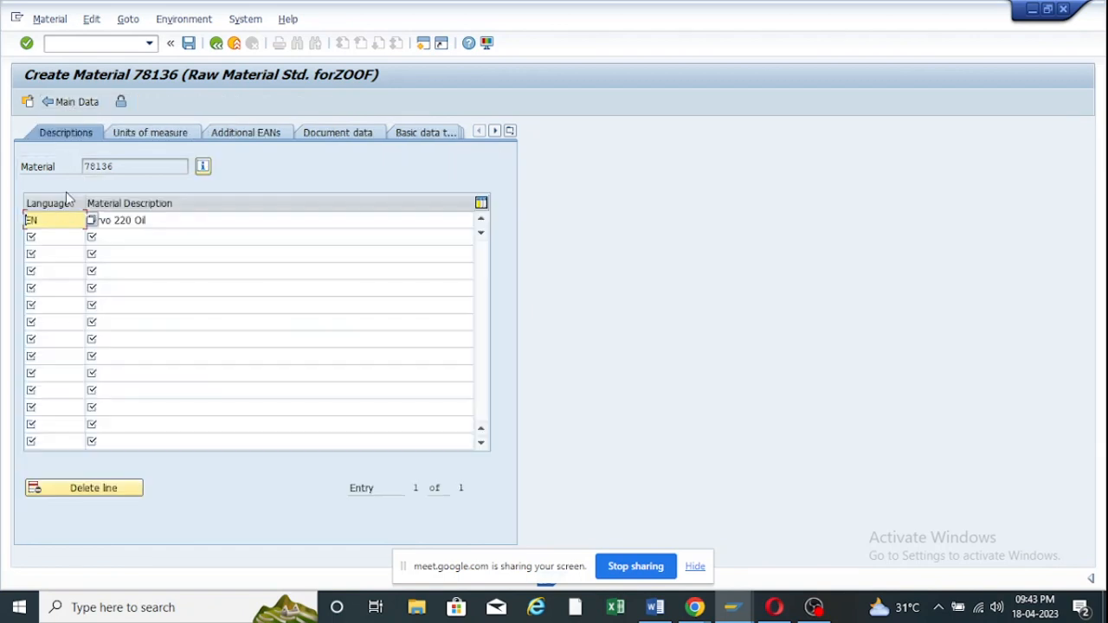
left_click(139, 135)
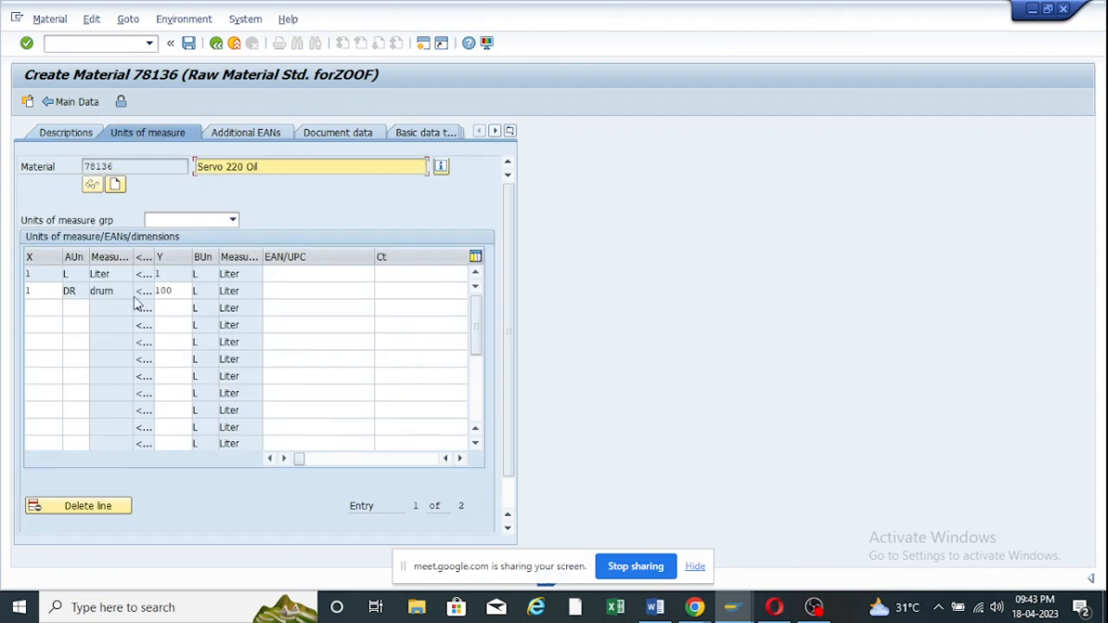
left_click(27, 291)
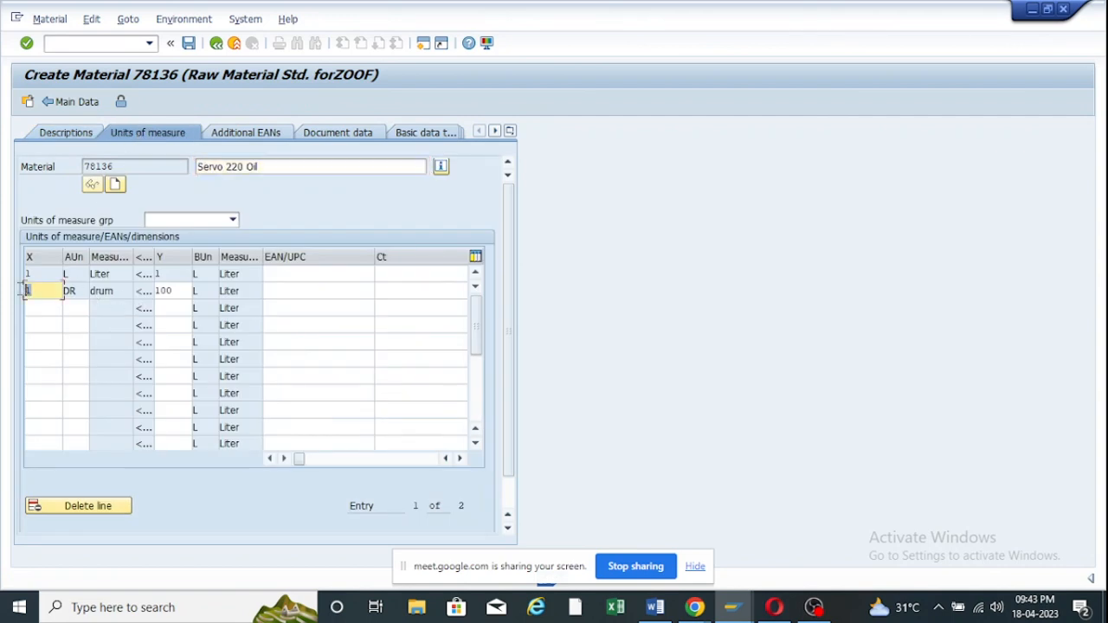
left_click(177, 292)
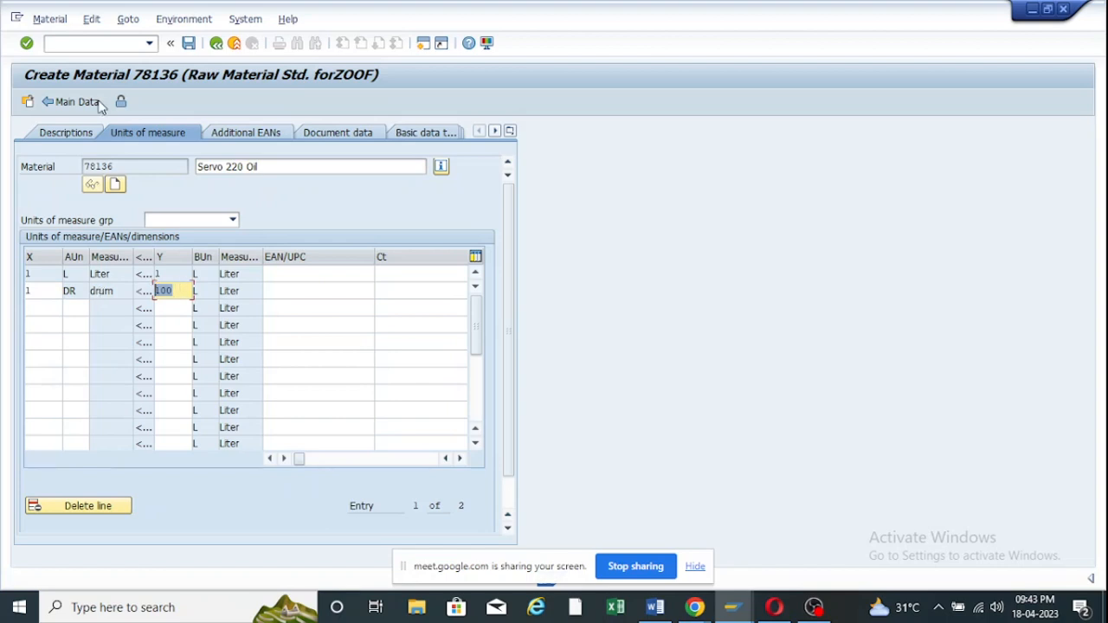
left_click(58, 103)
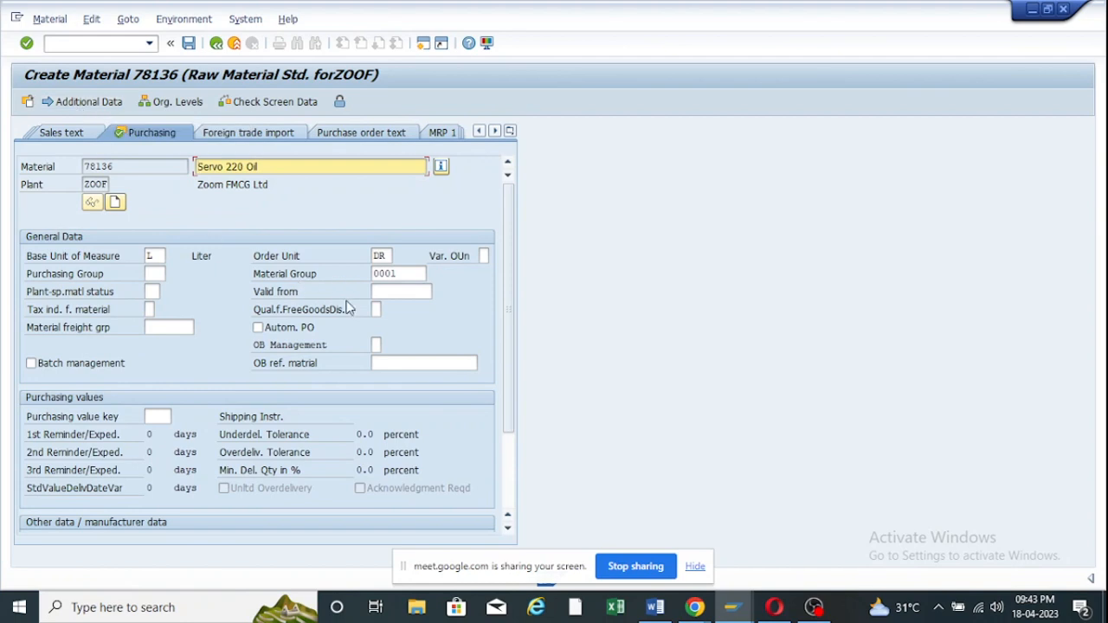
On Accounting 1, enter valuation class 3000 and moving price 100.
key("Return")
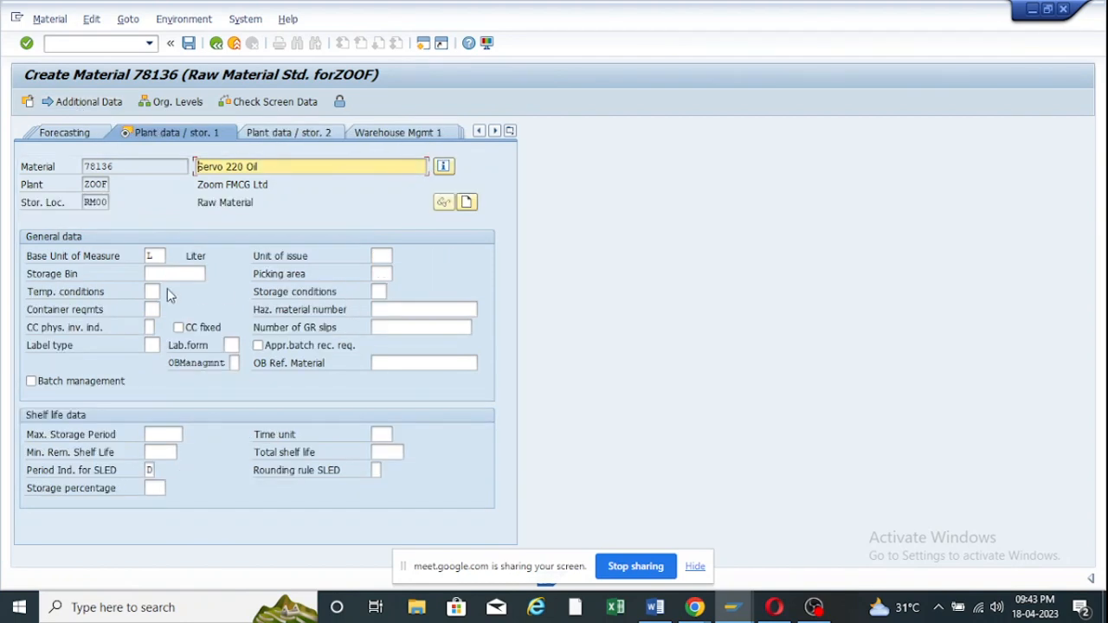
key("Return")
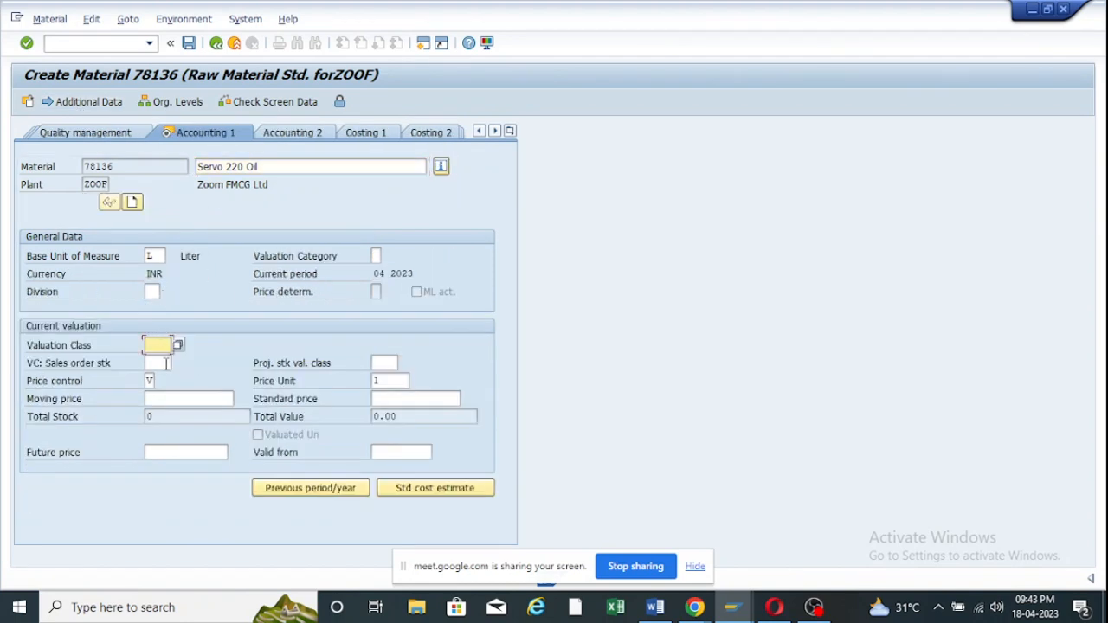
key("space")
left_click(164, 364)
left_click(172, 401)
key("space")
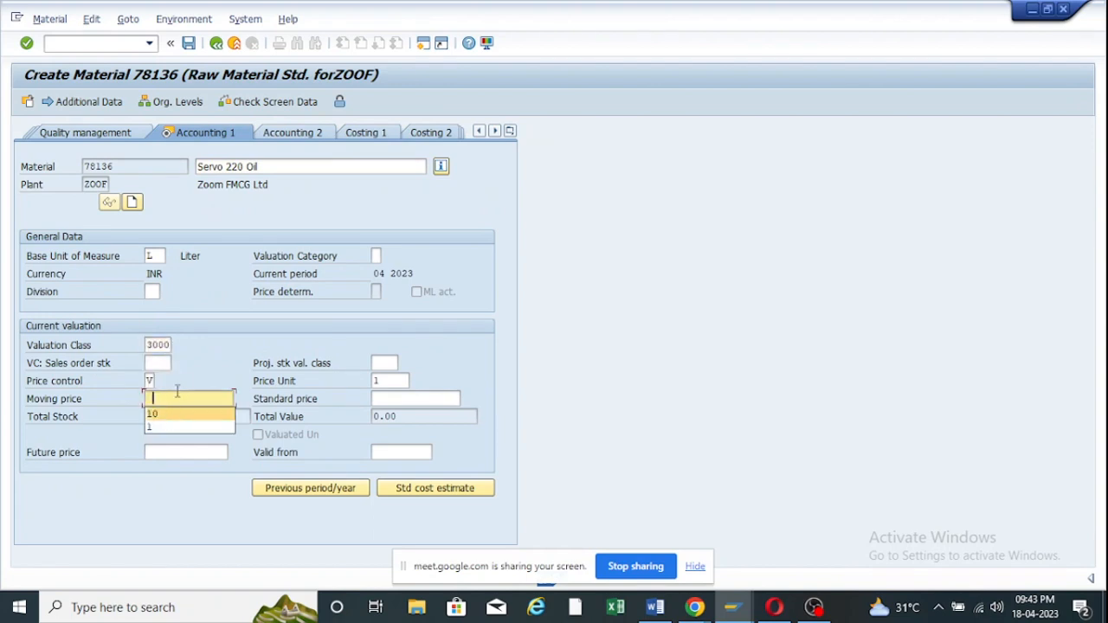
type("100")
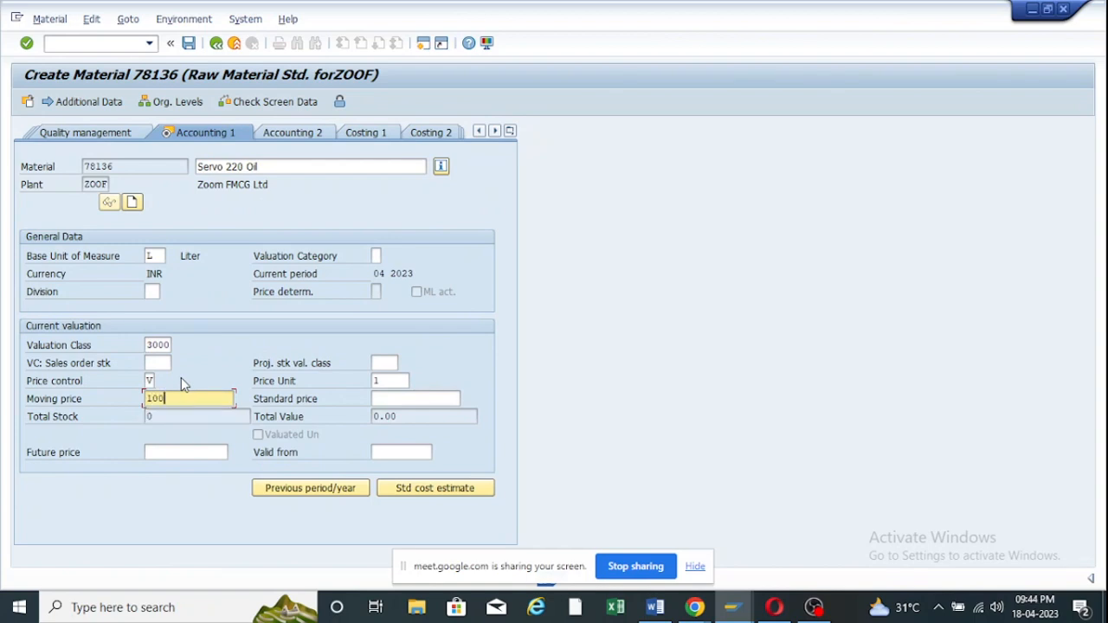
key("Return")
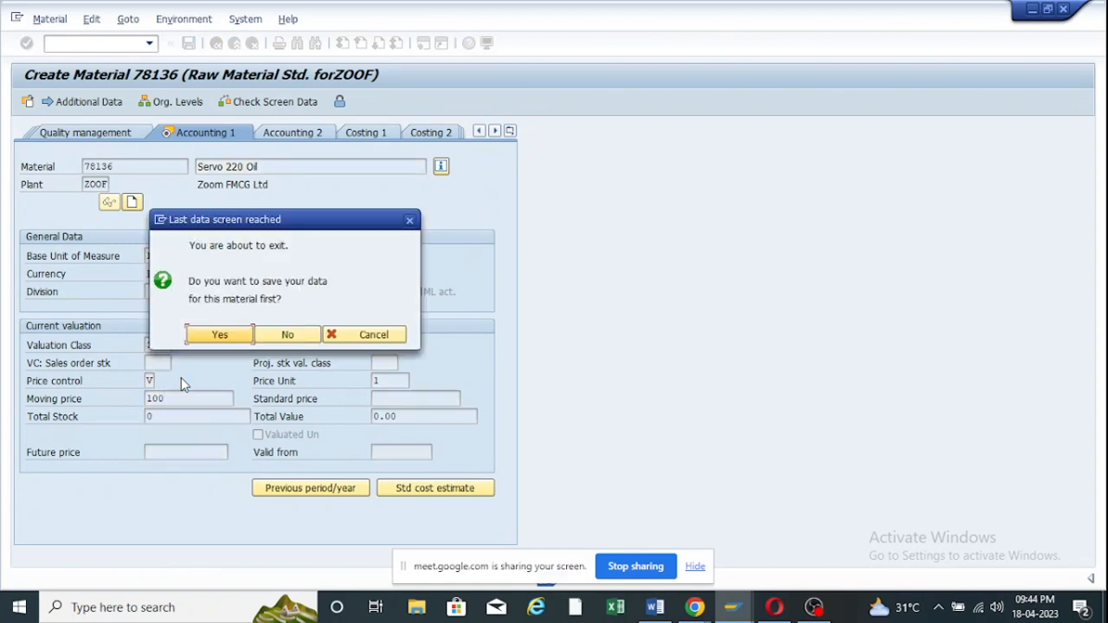
Save the material and check the message confirming material 78136 was created.
left_click(206, 337)
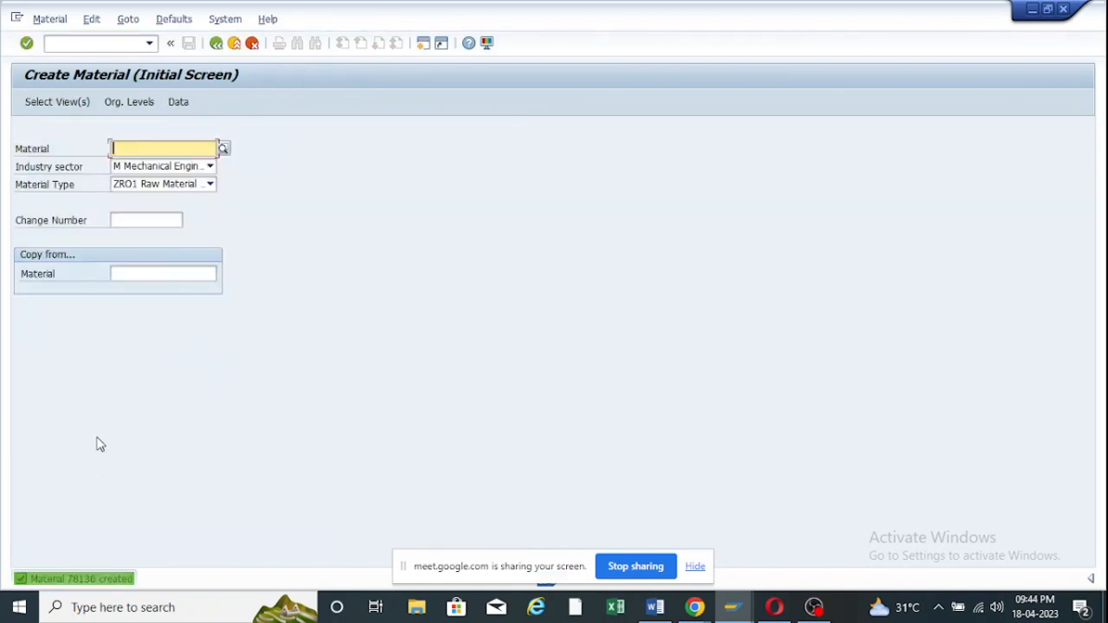
left_click(93, 579)
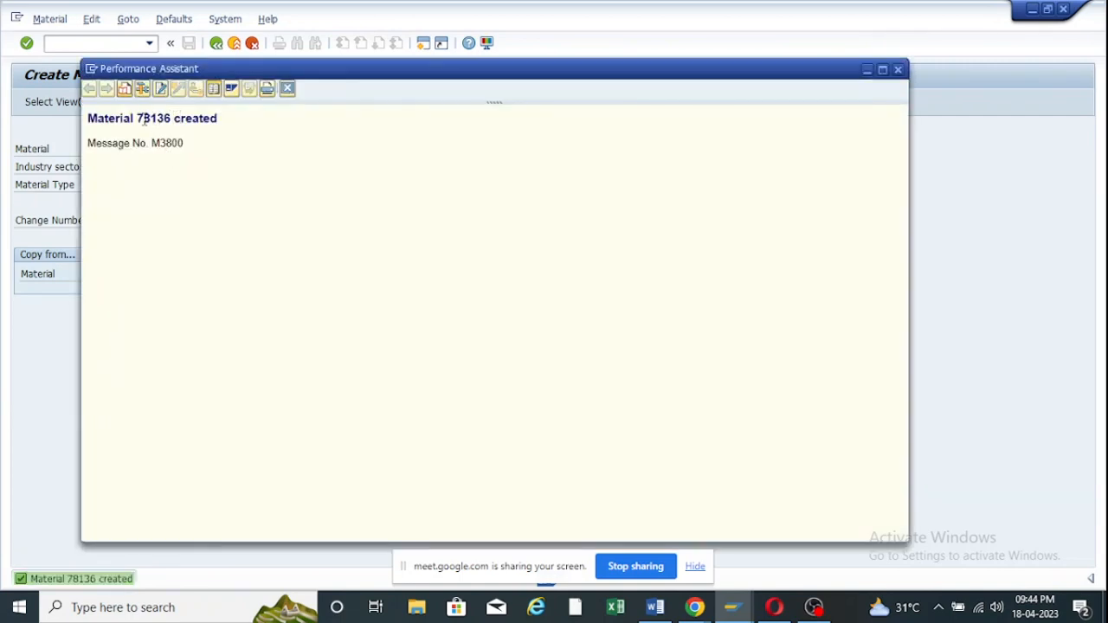
left_click_drag(138, 118, 170, 121)
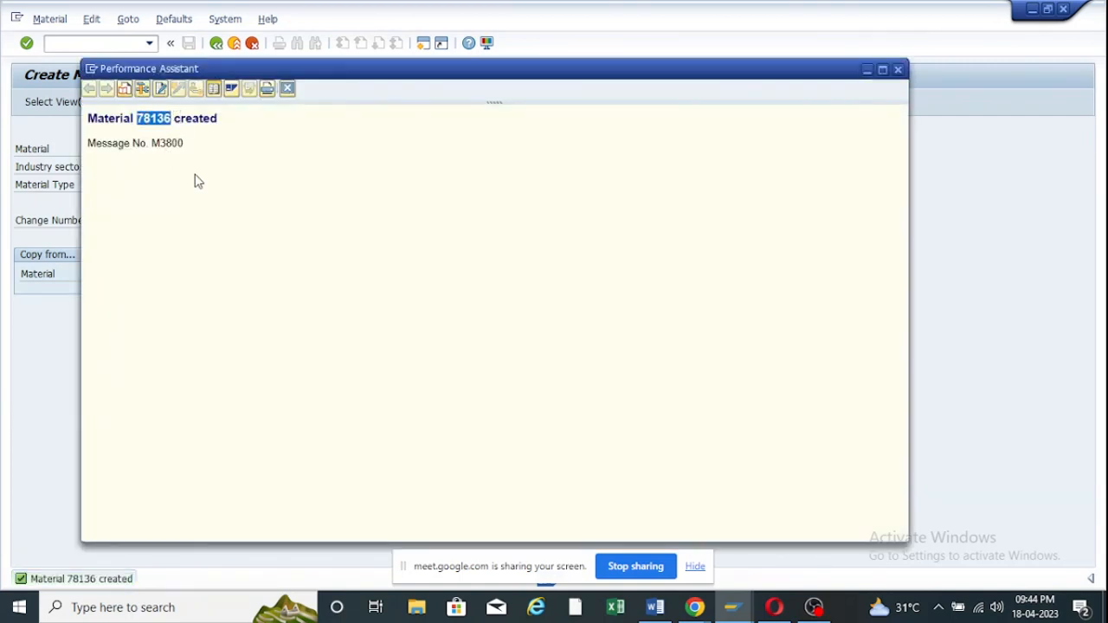
left_click(871, 70)
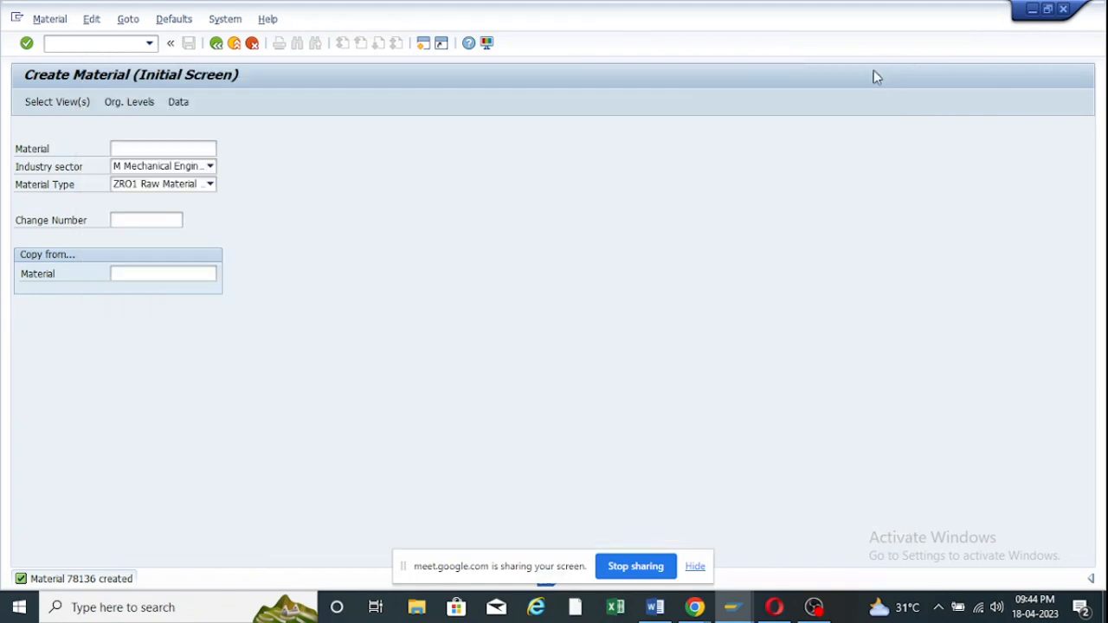
Start ME21N and choose the NB Standard PO order type.
left_click(218, 45)
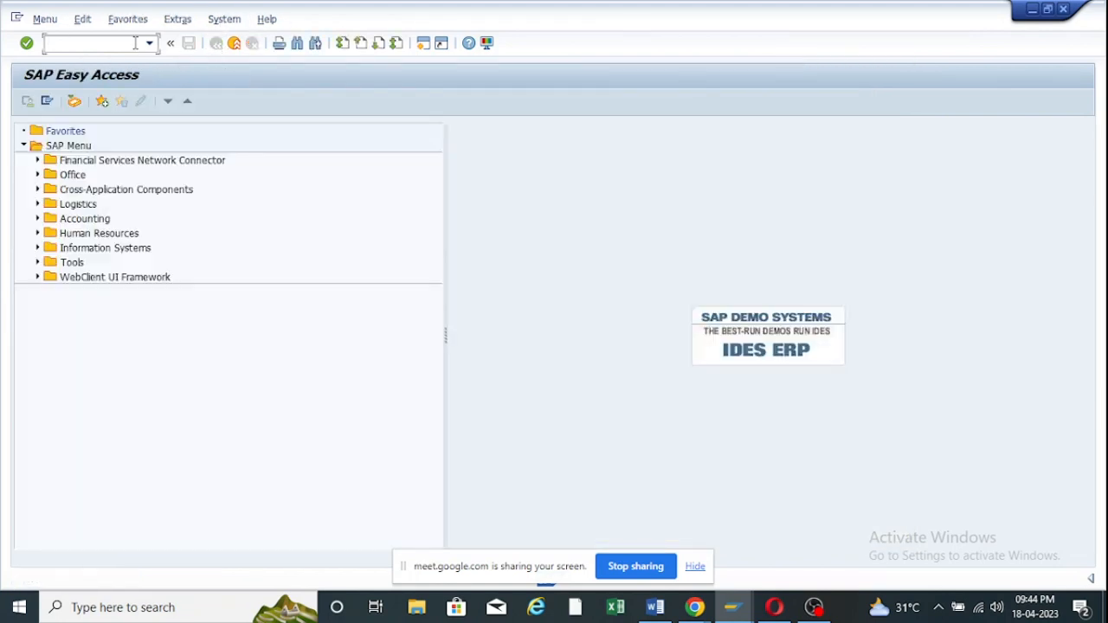
type("me21n")
key("Return")
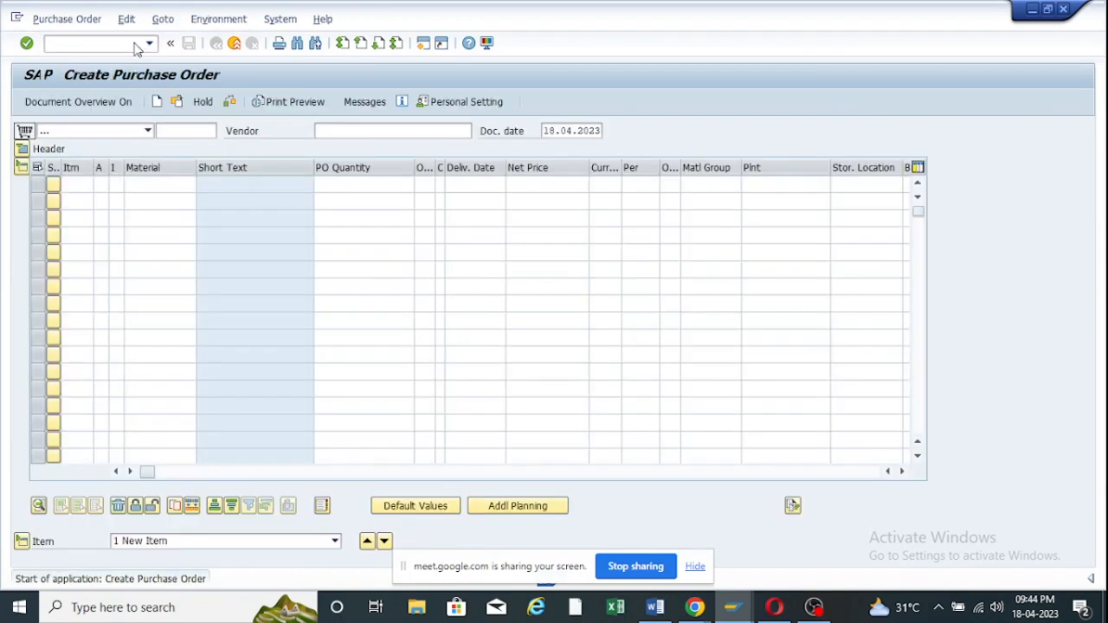
left_click(148, 130)
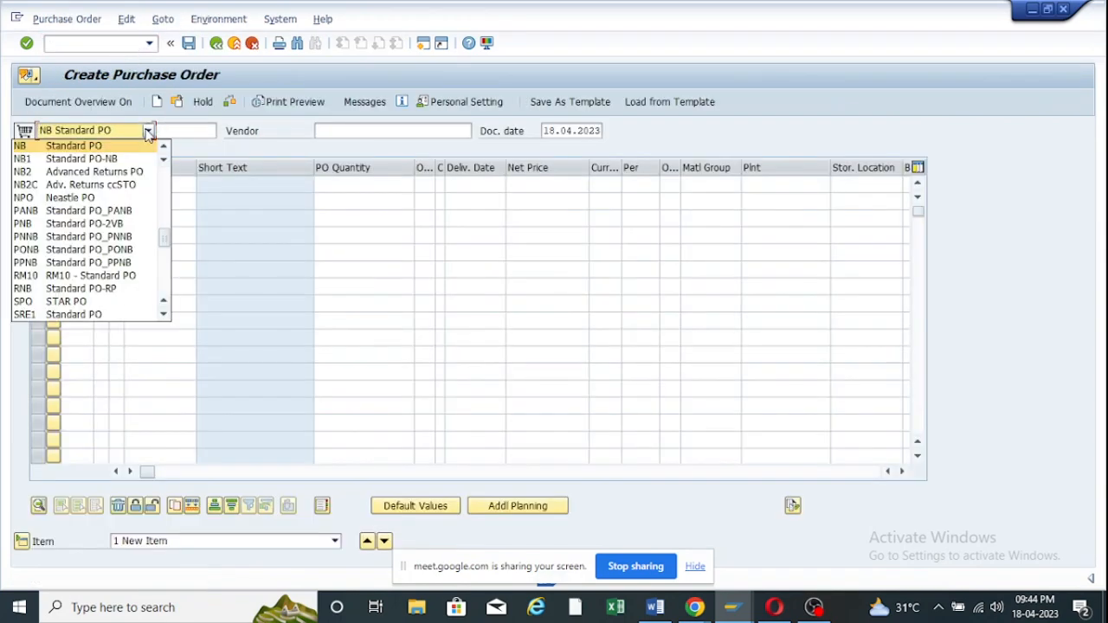
left_click(103, 144)
Find the test vendor through a company code ZOOM search and assign it.
left_click(321, 129)
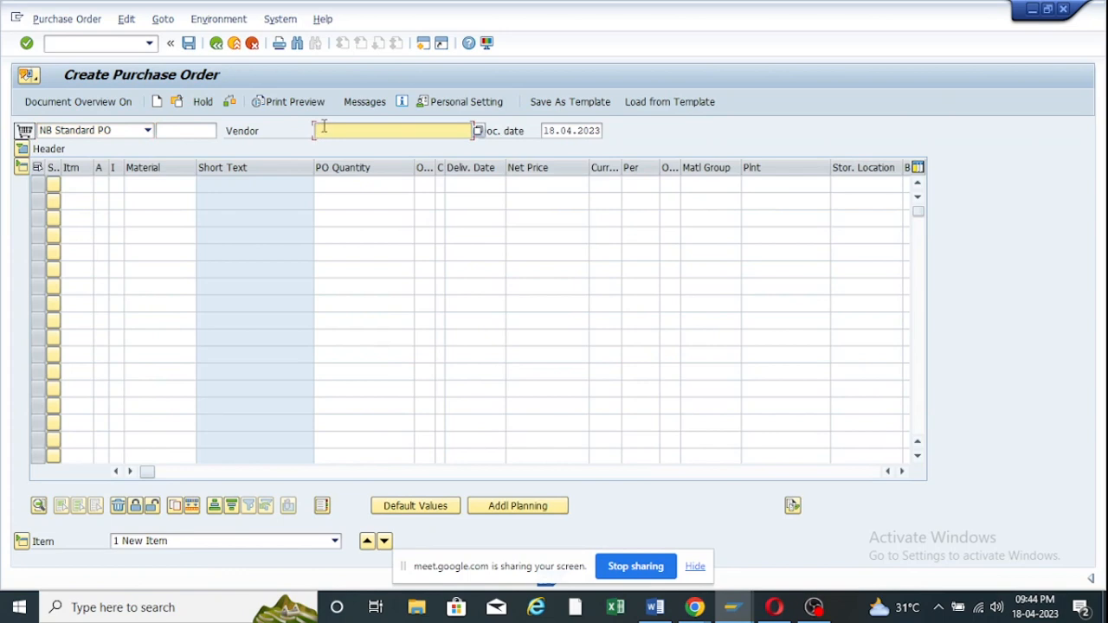
left_click(478, 131)
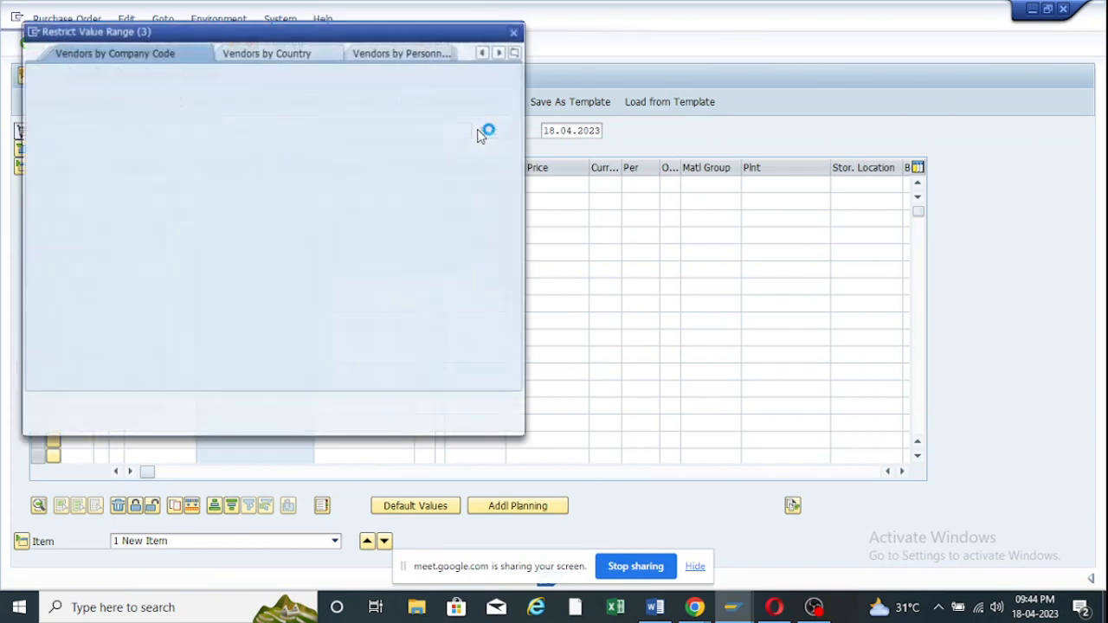
left_click(273, 56)
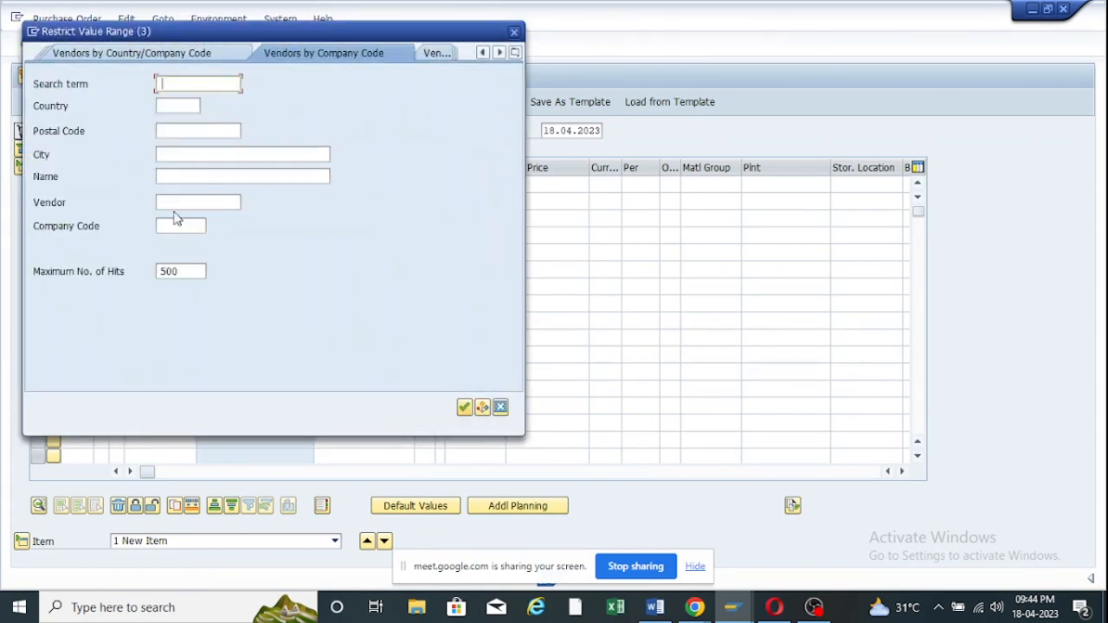
left_click(171, 225)
type("zoom")
key("Return")
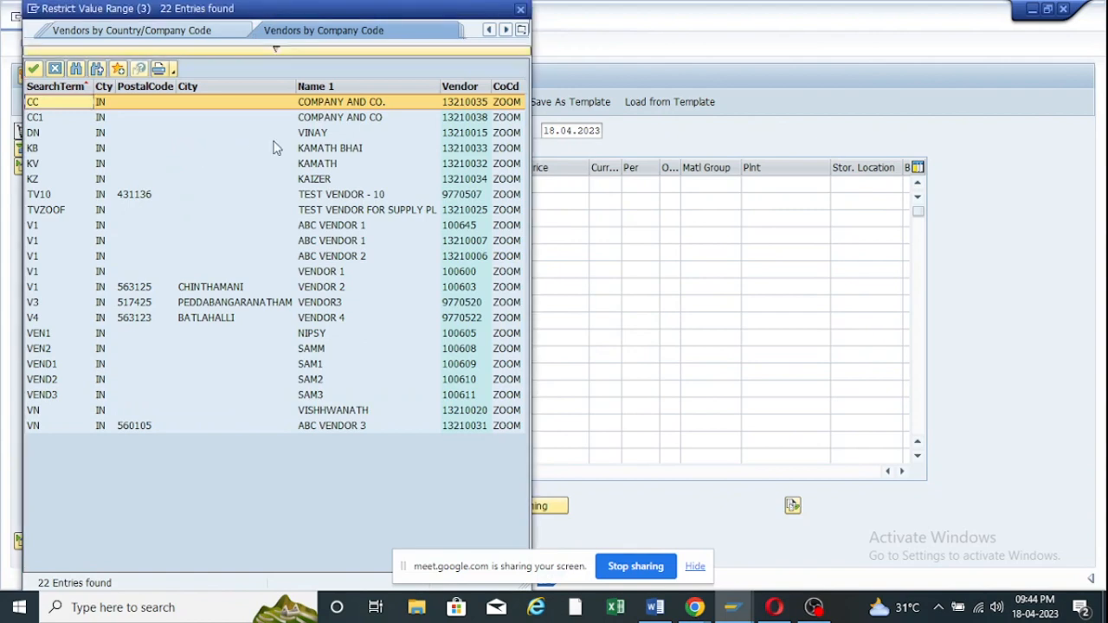
double_click(355, 210)
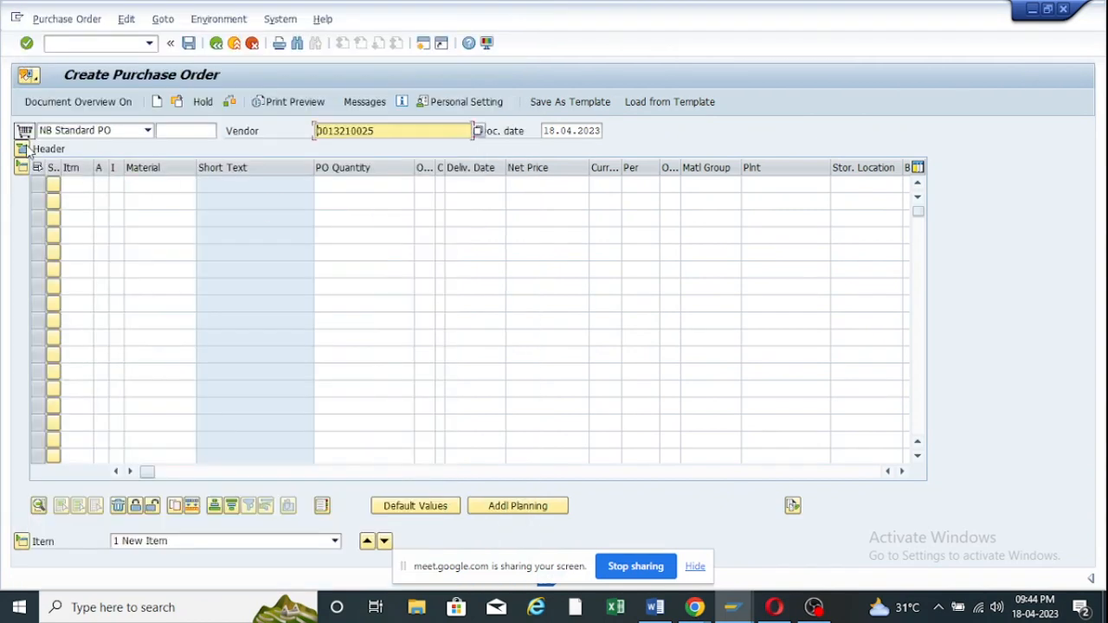
Fill the header org data: purchasing org ZOOF, purchasing group ZOO, company code ZOOM.
left_click(24, 149)
left_click(140, 184)
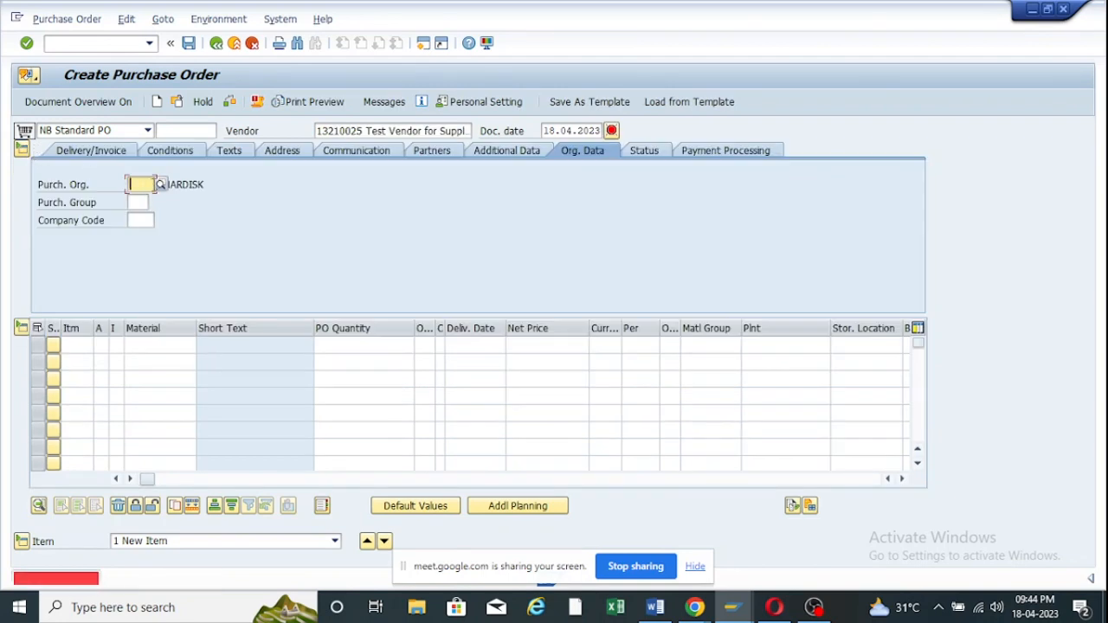
left_click(143, 201)
left_click(138, 203)
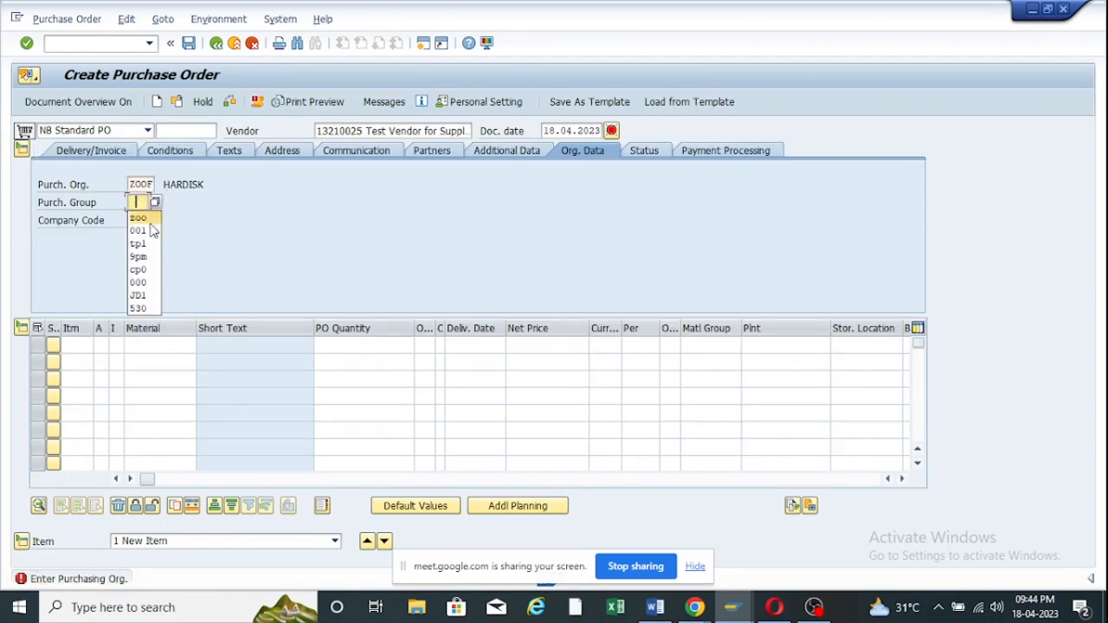
left_click(148, 227)
left_click(149, 220)
left_click(155, 247)
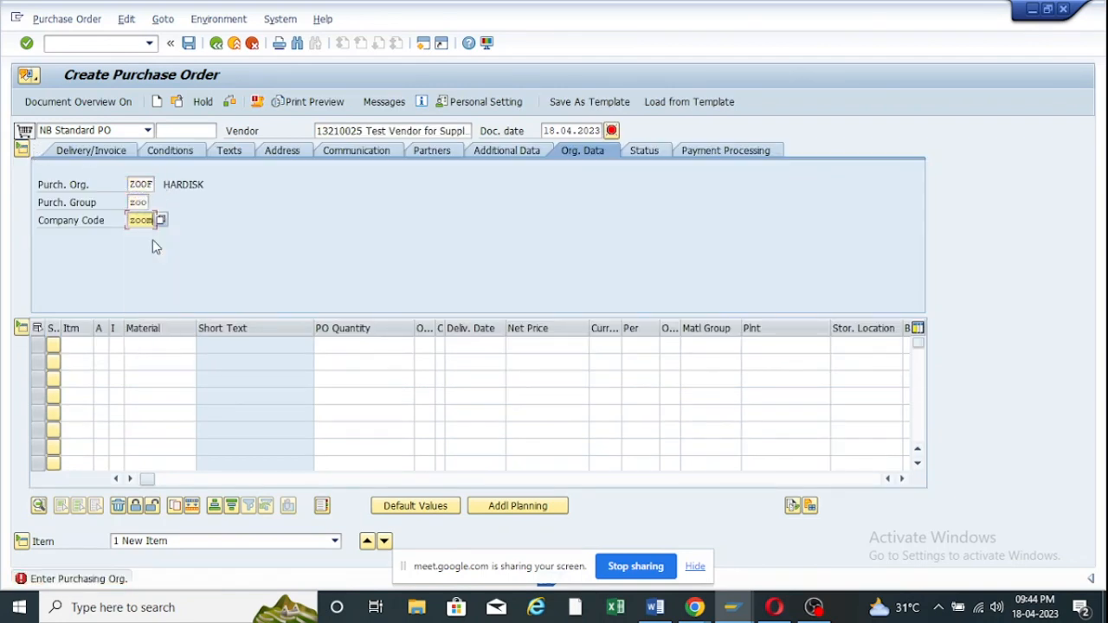
key("Return")
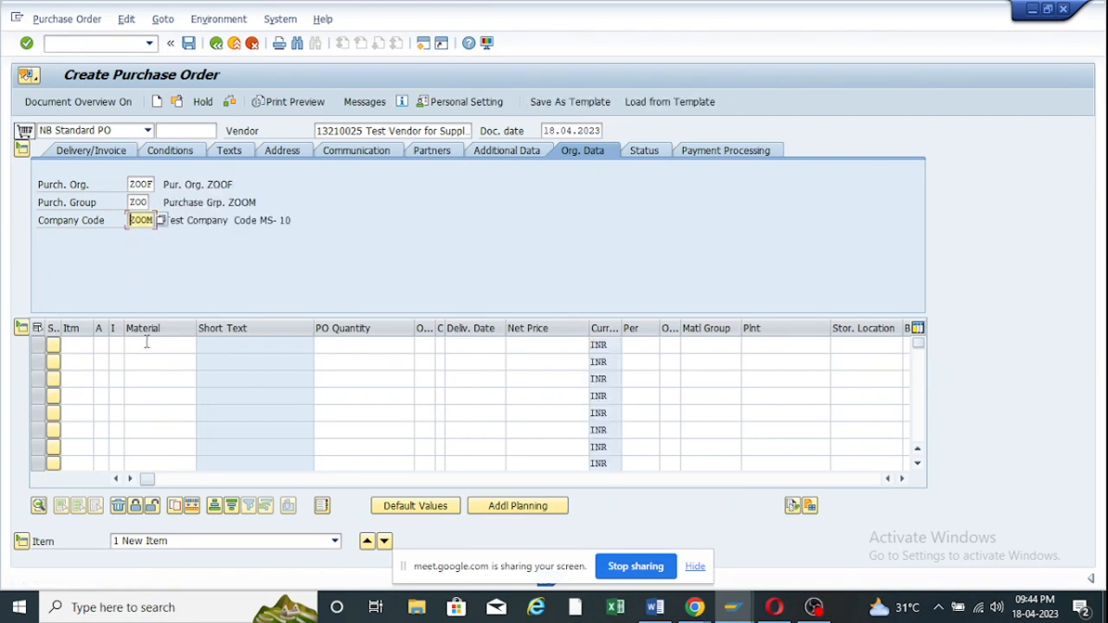
left_click(149, 344)
left_click(205, 351)
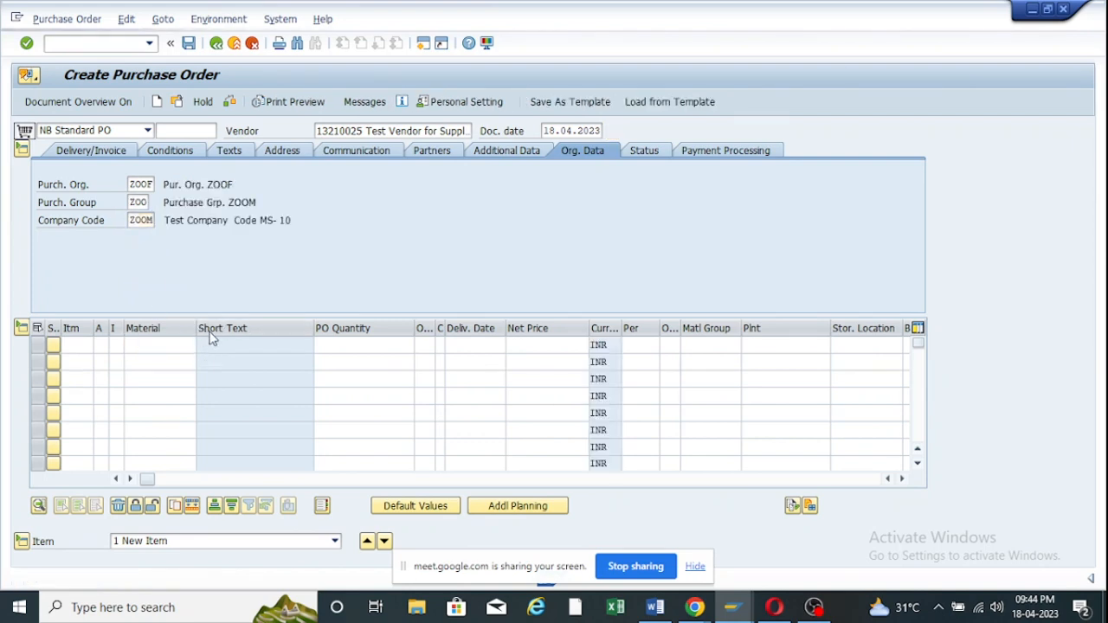
Add item material SERVO 220 OIL with plant ZOOF and storage location RM00.
key("F4")
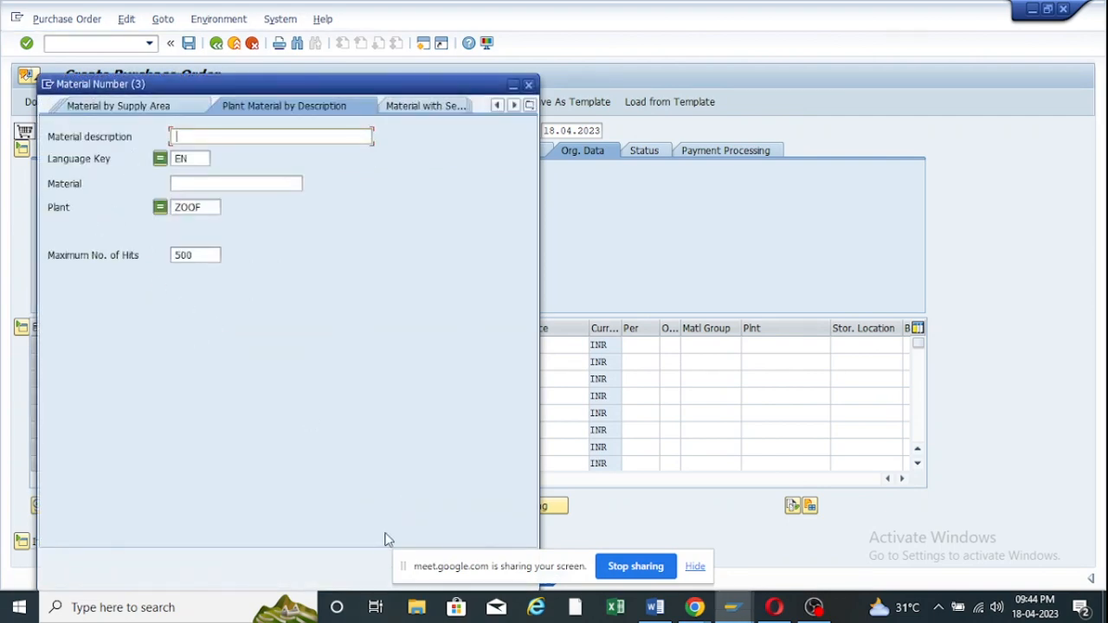
left_click_drag(391, 94, 390, 19)
left_click(477, 490)
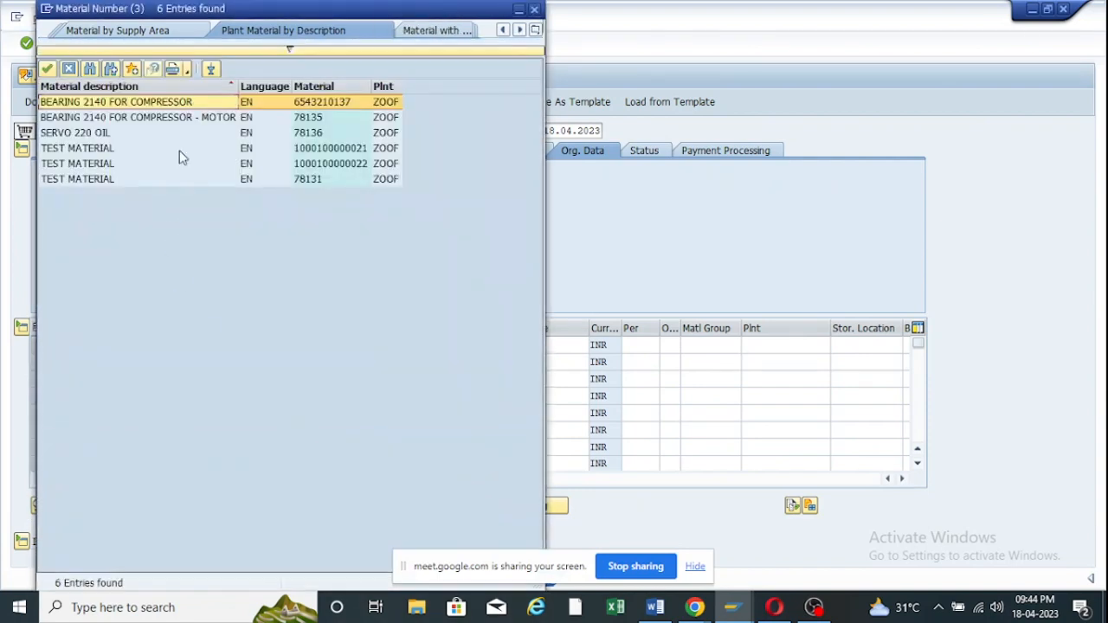
double_click(85, 135)
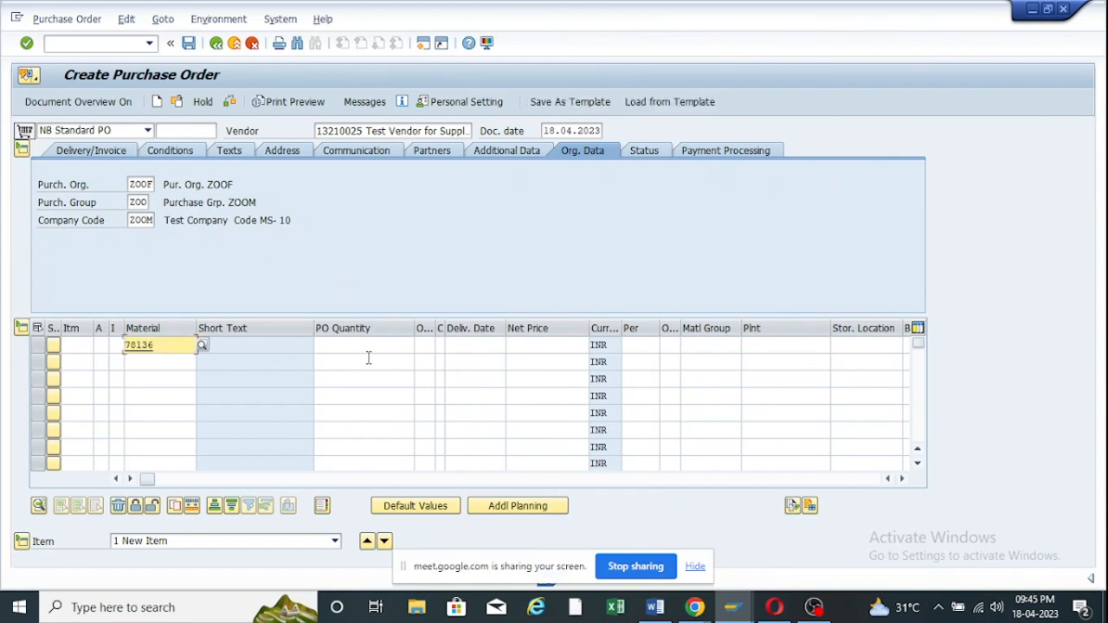
left_click(801, 346)
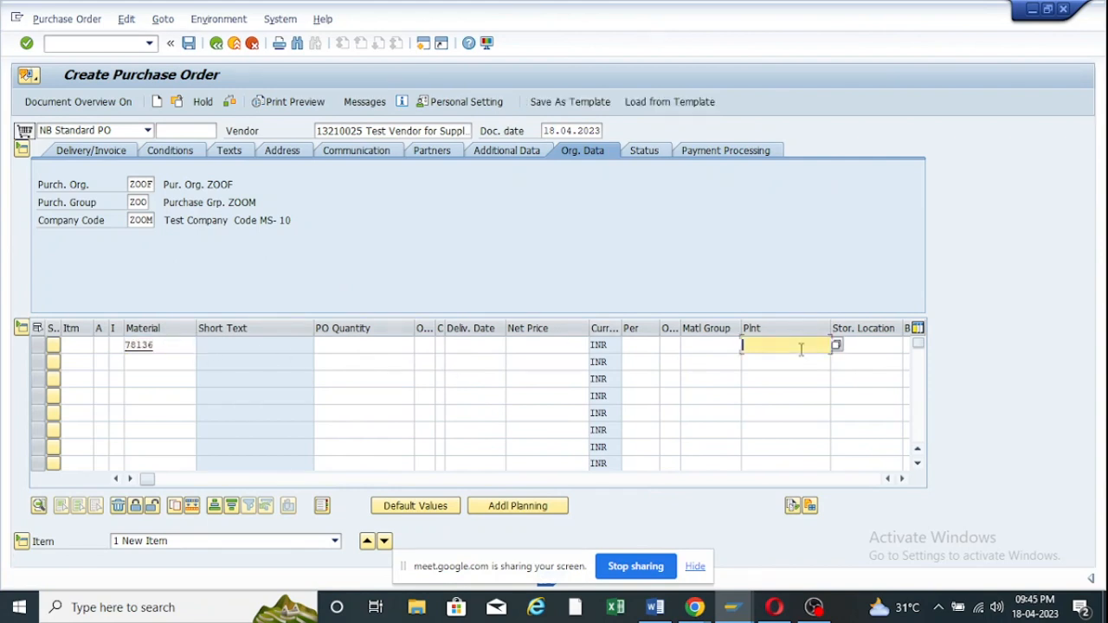
left_click(793, 347)
left_click(860, 346)
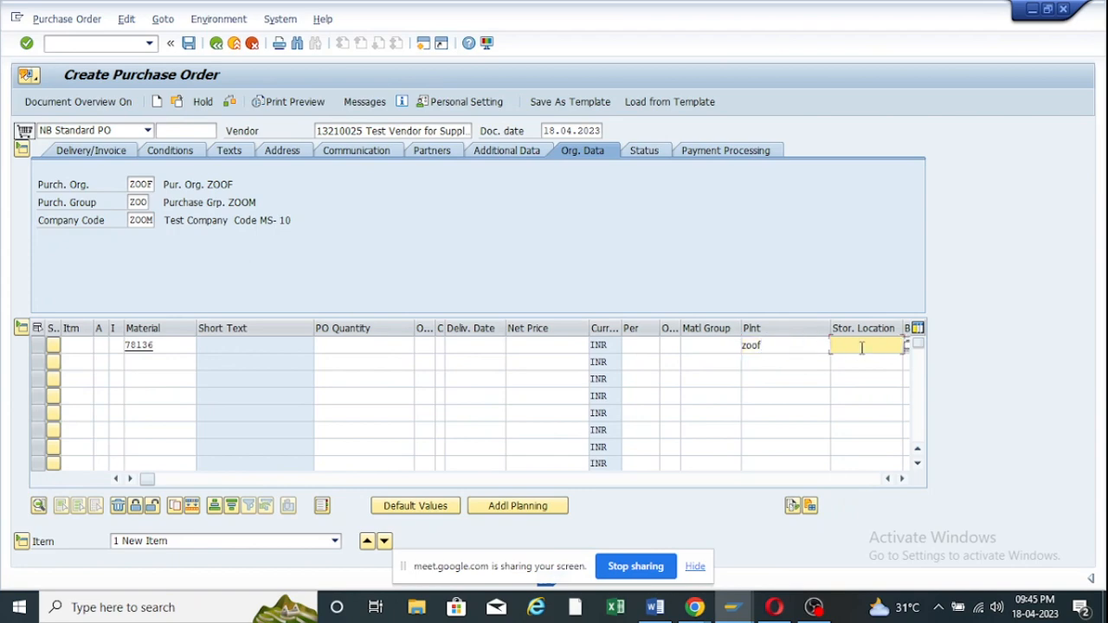
type("rm00")
key("Return")
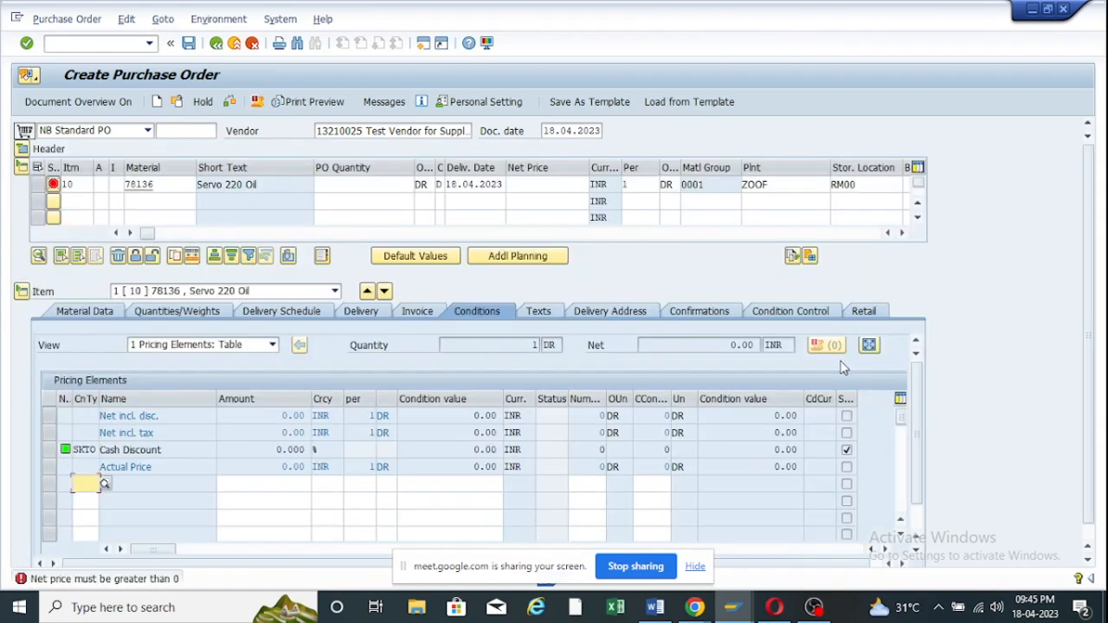
Enter PBXX gross price 100 and order quantity 10 DR for item 10.
type("pb")
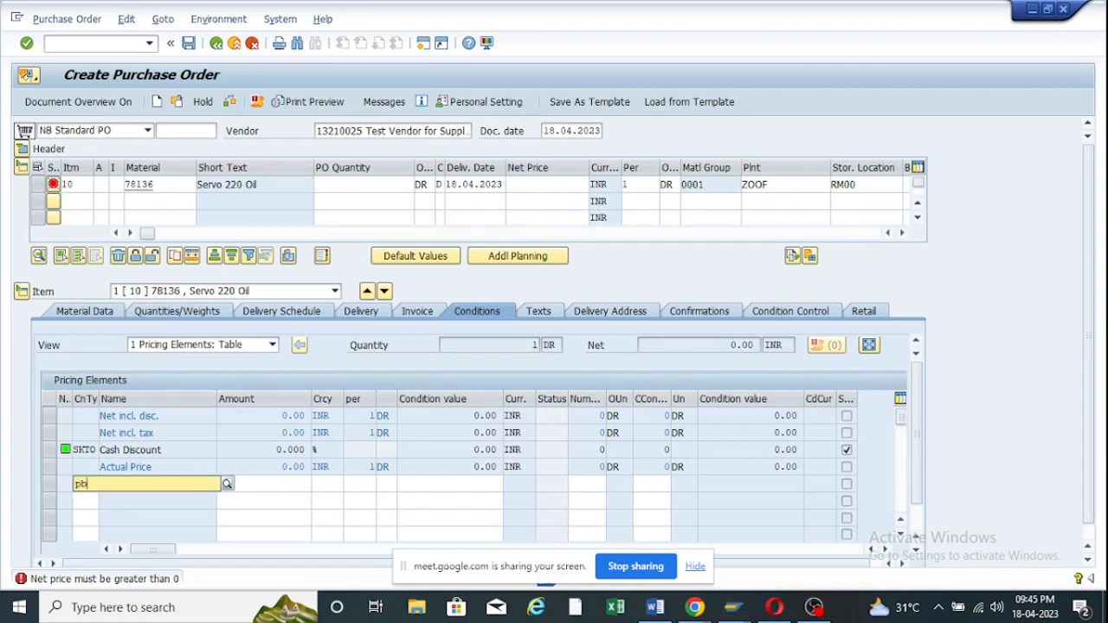
type("xx")
key("Return")
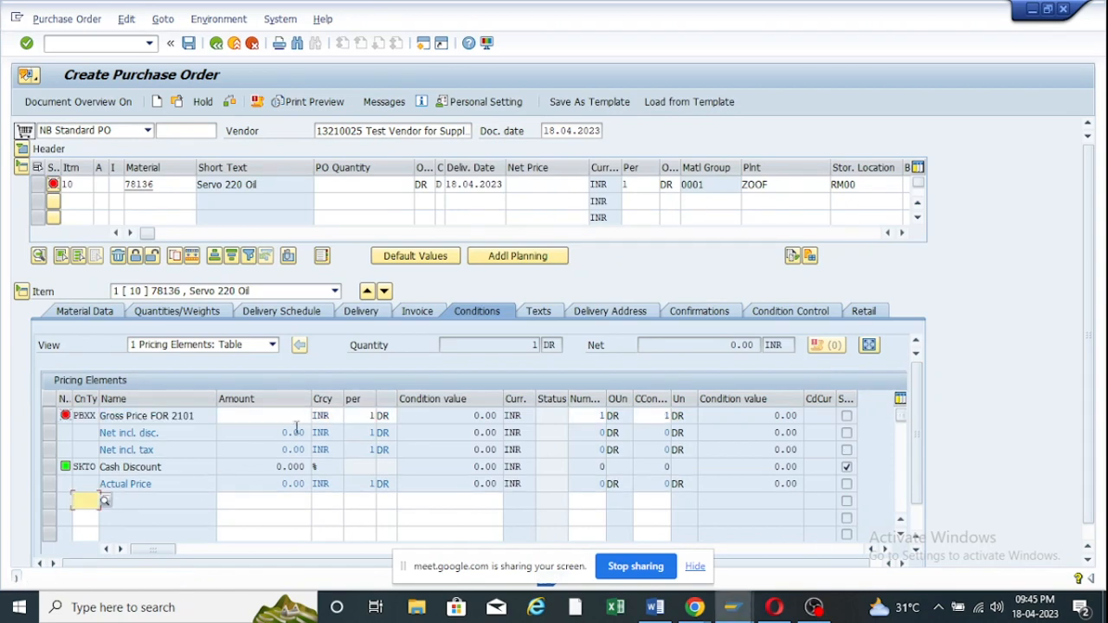
type("100")
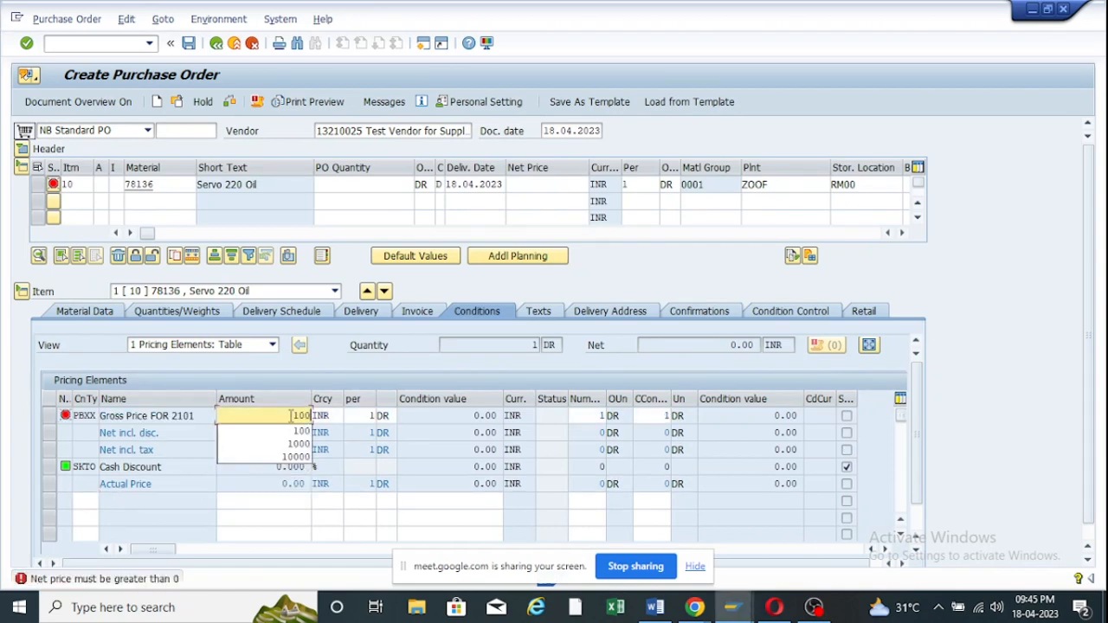
key("Return")
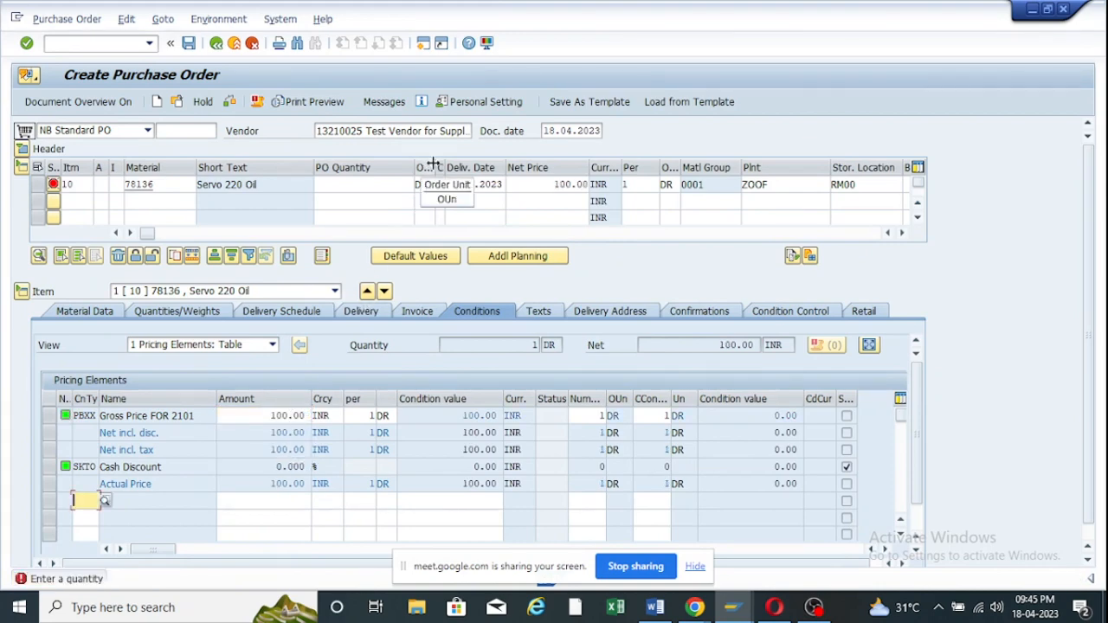
left_click_drag(459, 167, 404, 184)
left_click(392, 184)
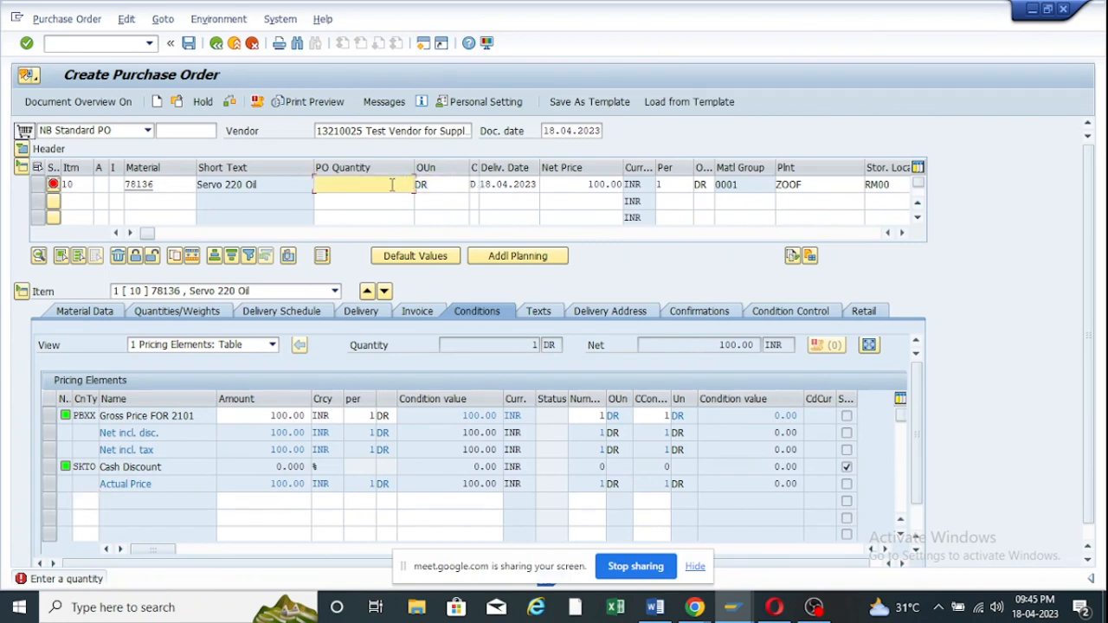
type("10")
key("Return")
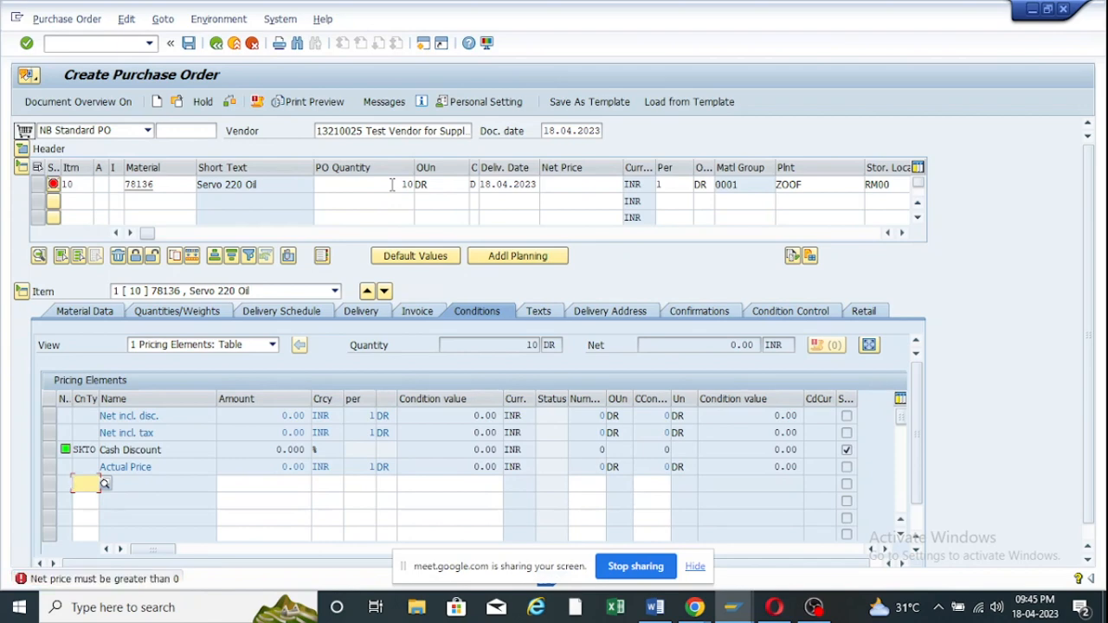
Re-add the PBXX condition at 100 and confirm the item's net value of 1,000.00.
type("P")
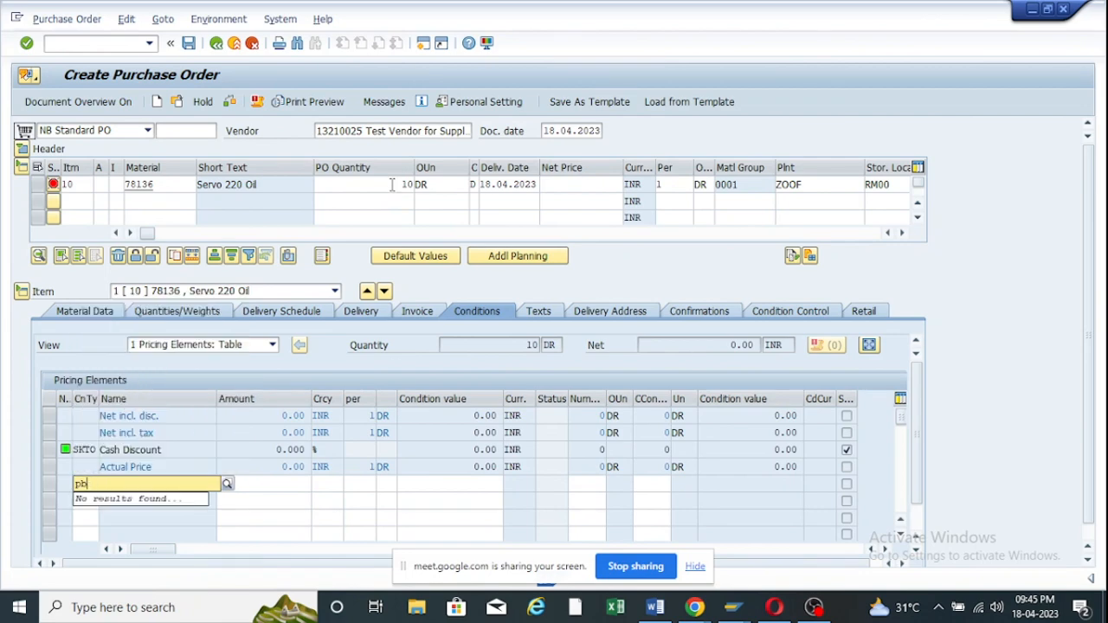
type("xx")
key("Return")
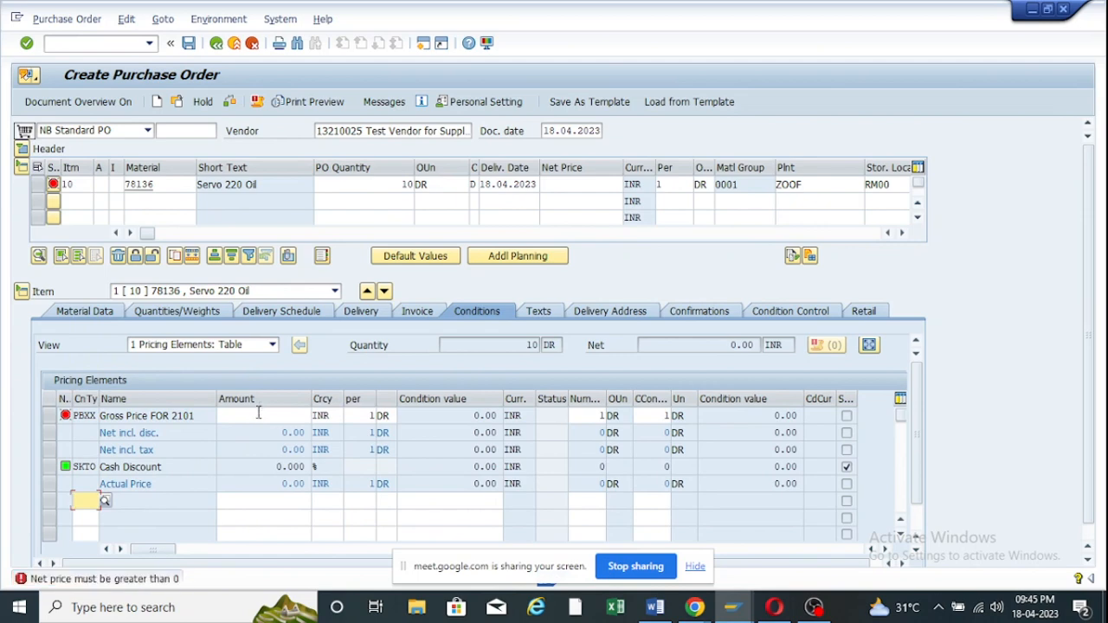
left_click(258, 415)
type("100")
key("Return")
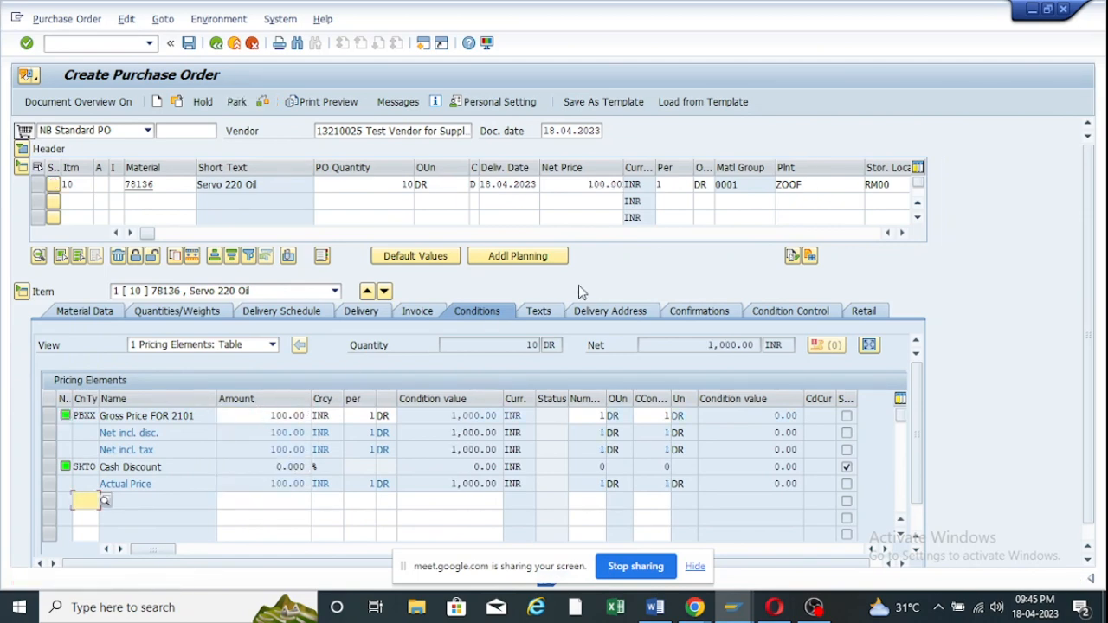
left_click_drag(582, 185, 620, 185)
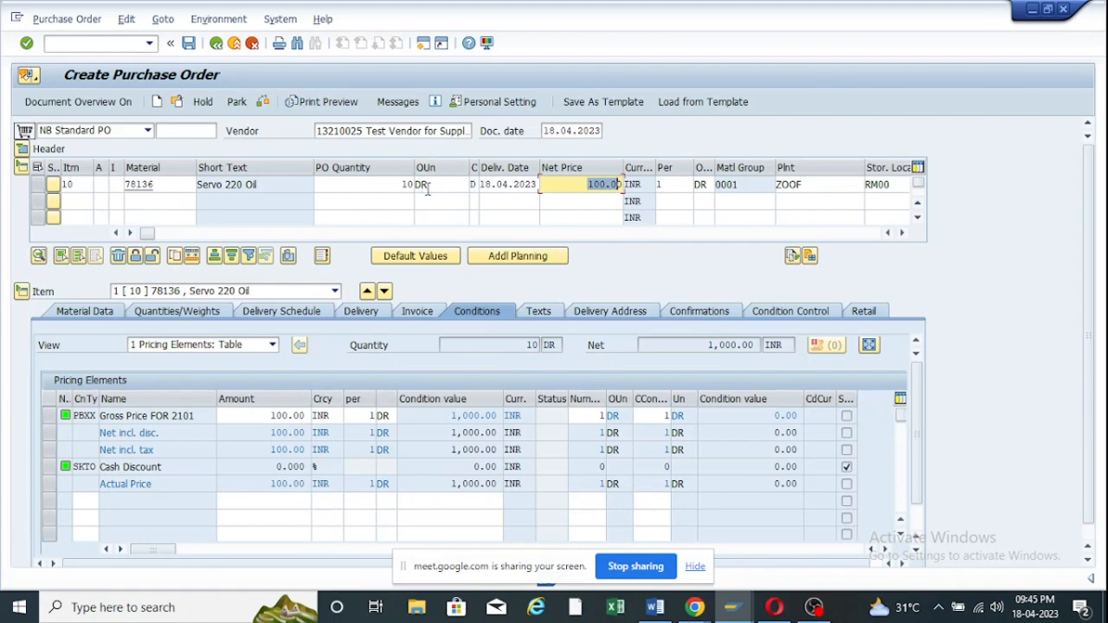
left_click(419, 184)
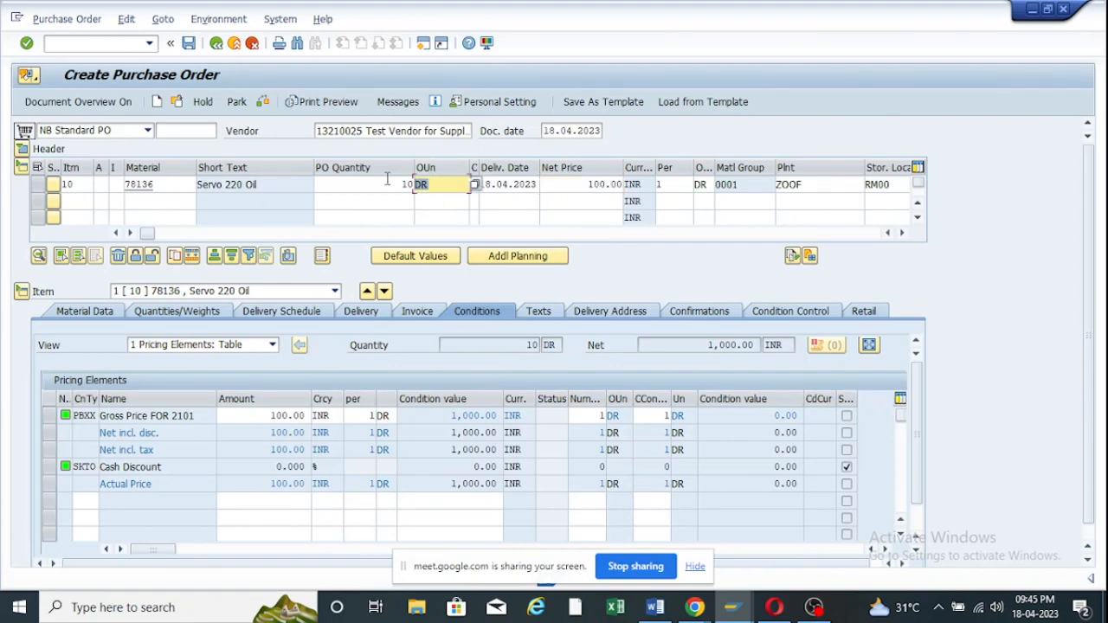
left_click(396, 183)
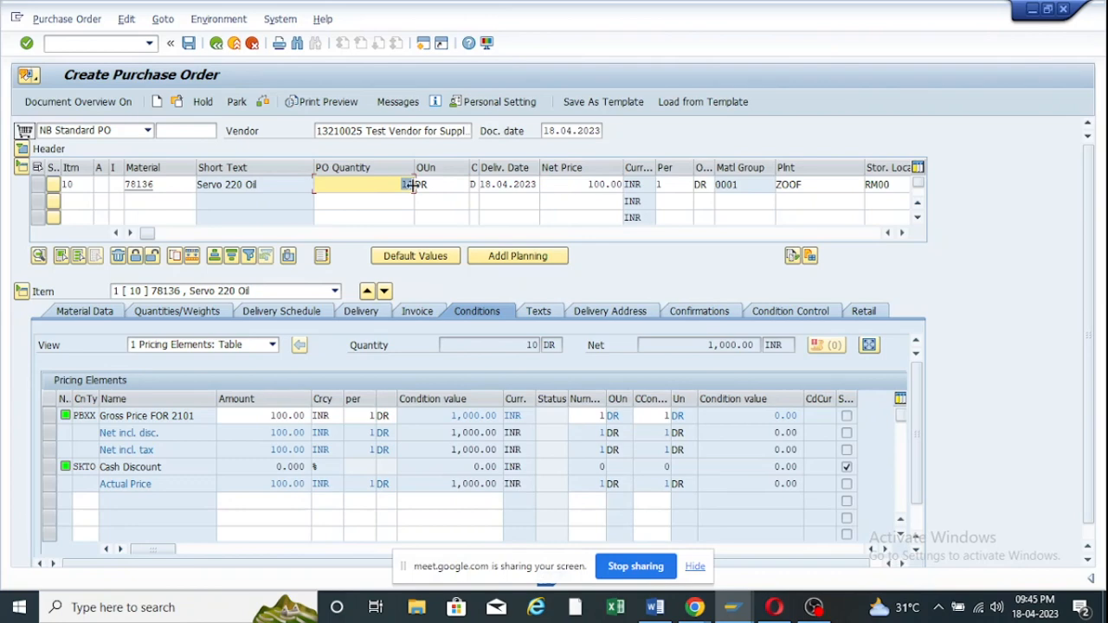
left_click(421, 184)
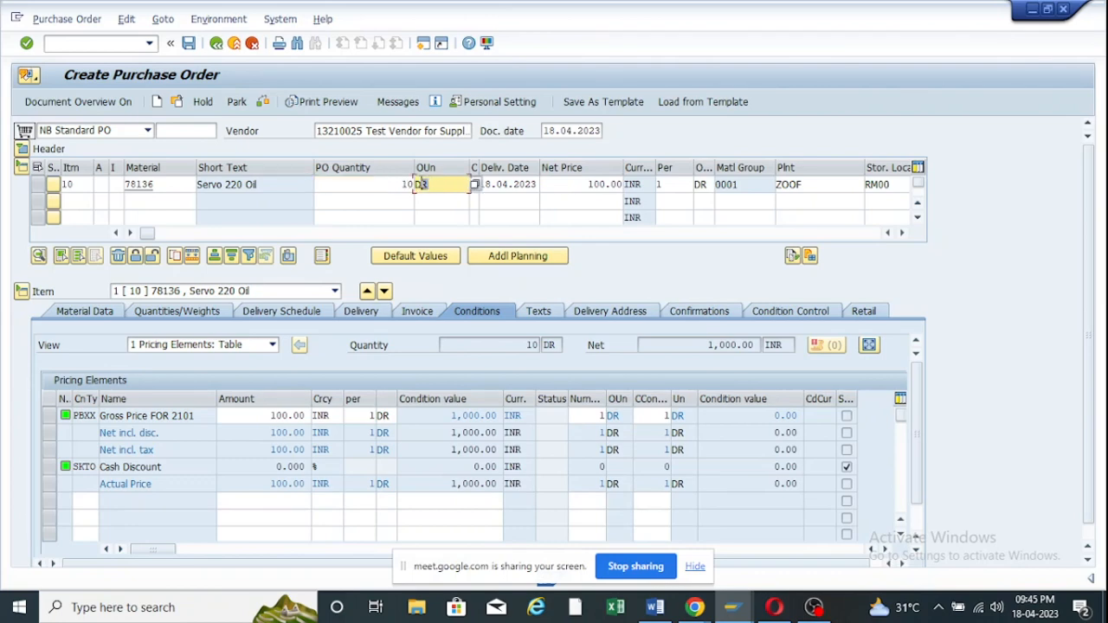
left_click(445, 204)
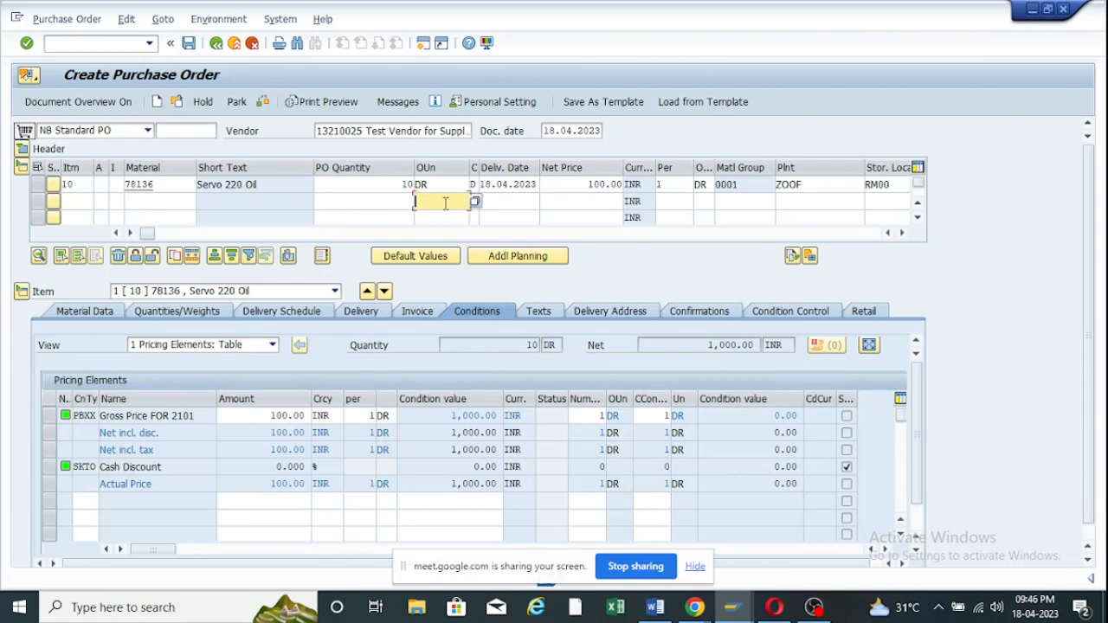
Glance at the Google Meet call, then return to the purchase order.
left_click(732, 611)
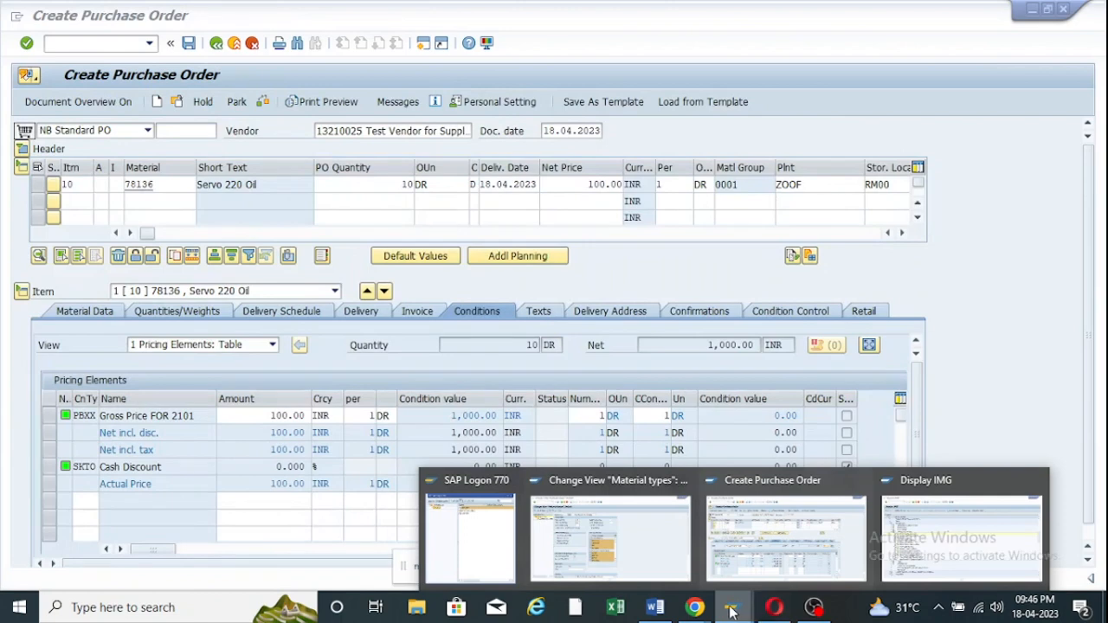
mouse_move(696, 609)
left_click(587, 539)
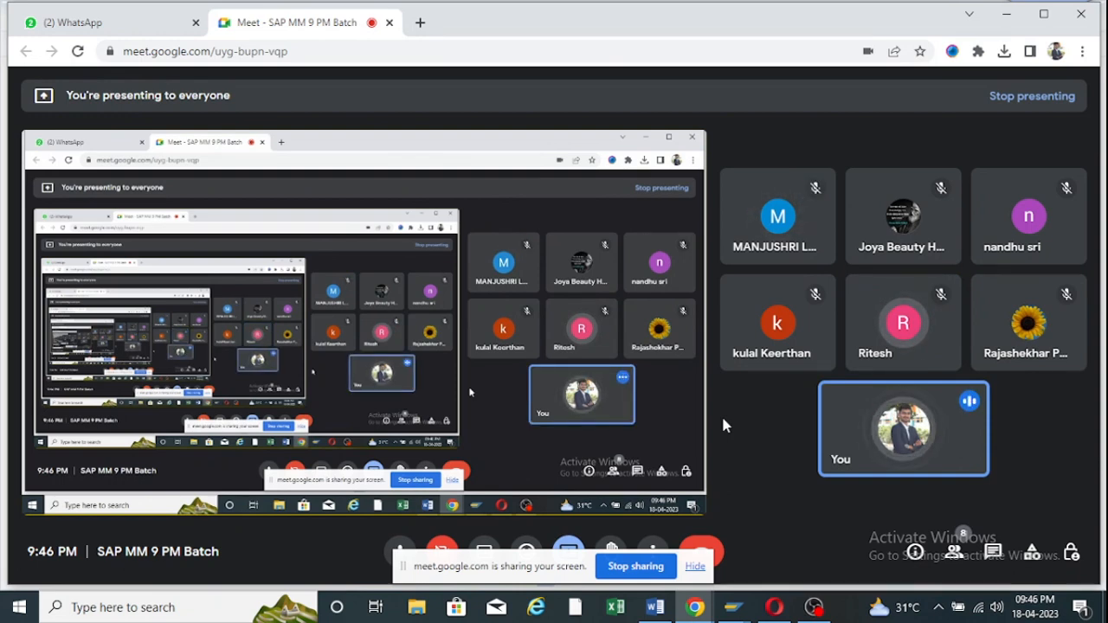
mouse_move(696, 607)
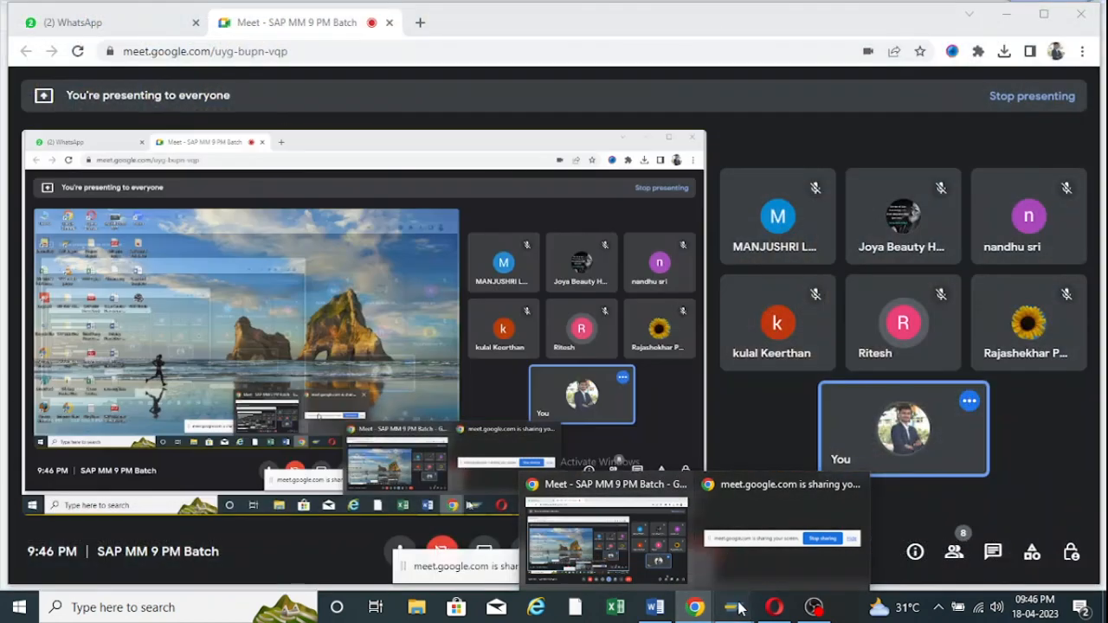
mouse_move(733, 607)
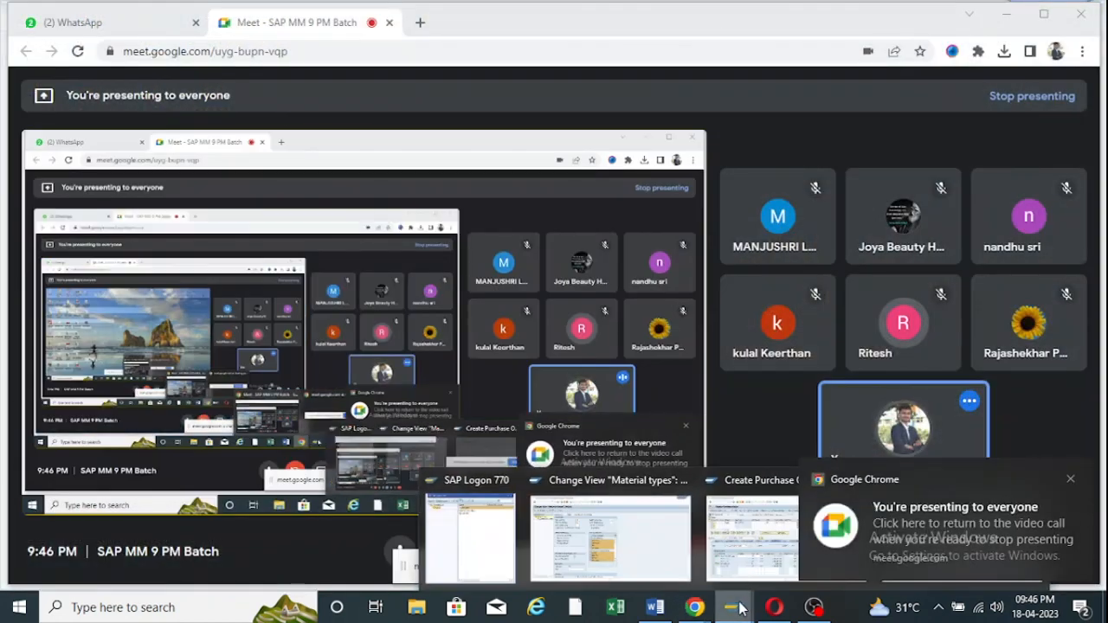
left_click(743, 540)
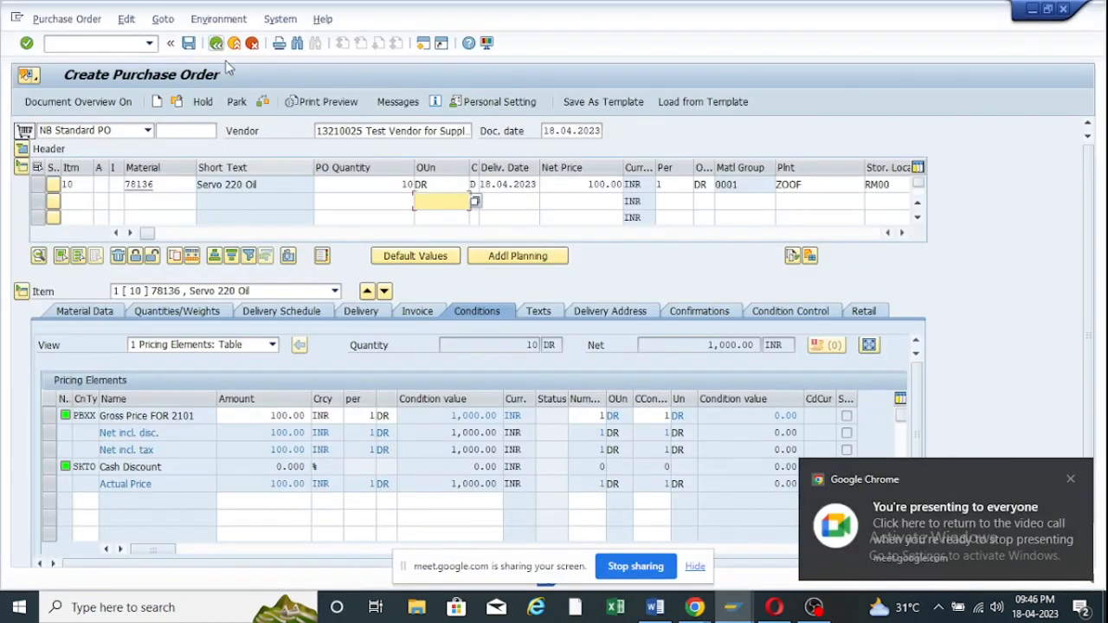
Check the purchase order, close the messages, and save it.
left_click(263, 103)
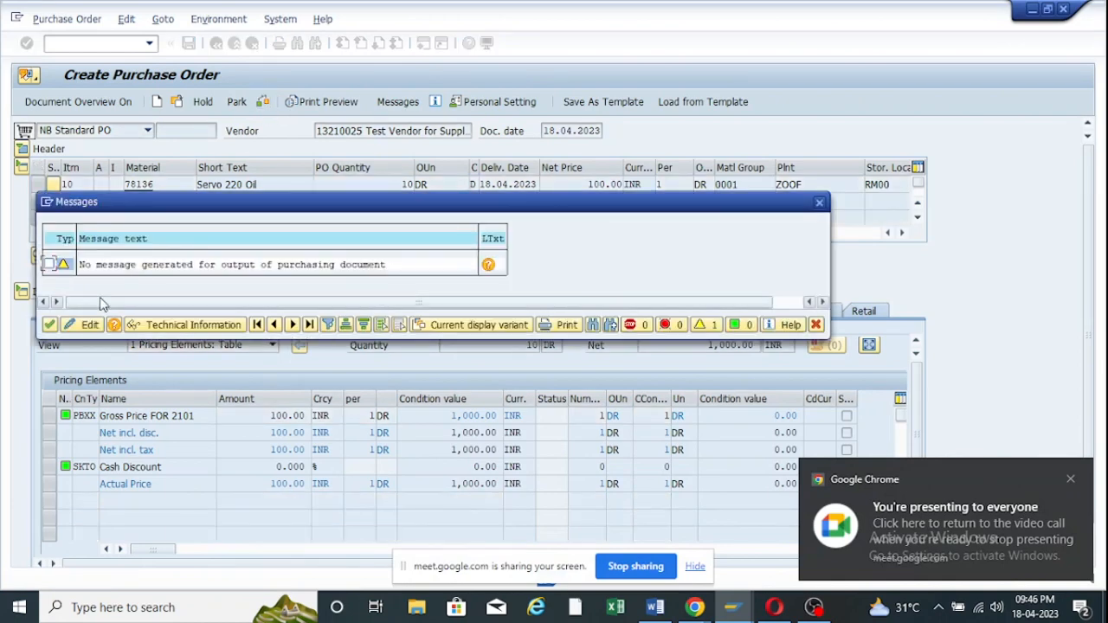
left_click(49, 324)
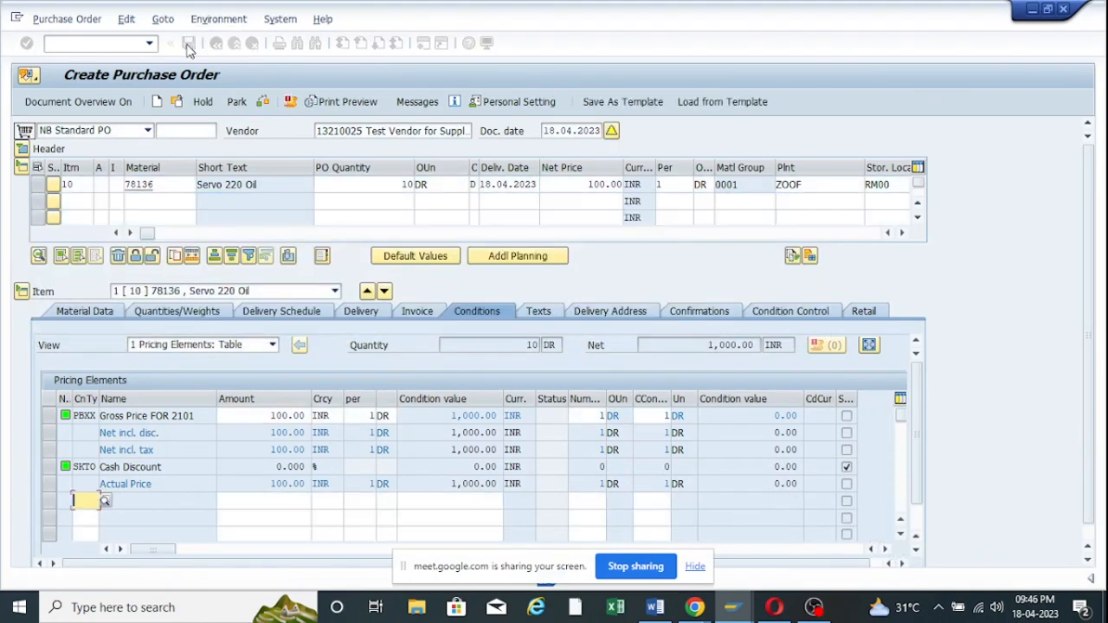
left_click(189, 43)
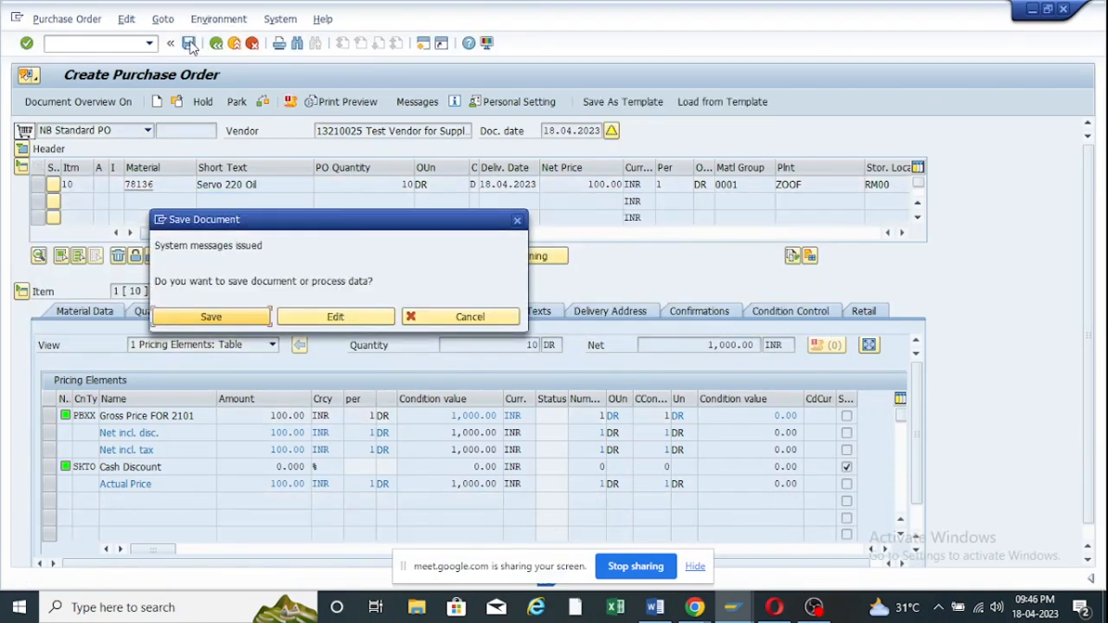
Confirm the save, copy the new PO number from the message, and exit to Easy Access.
left_click(232, 317)
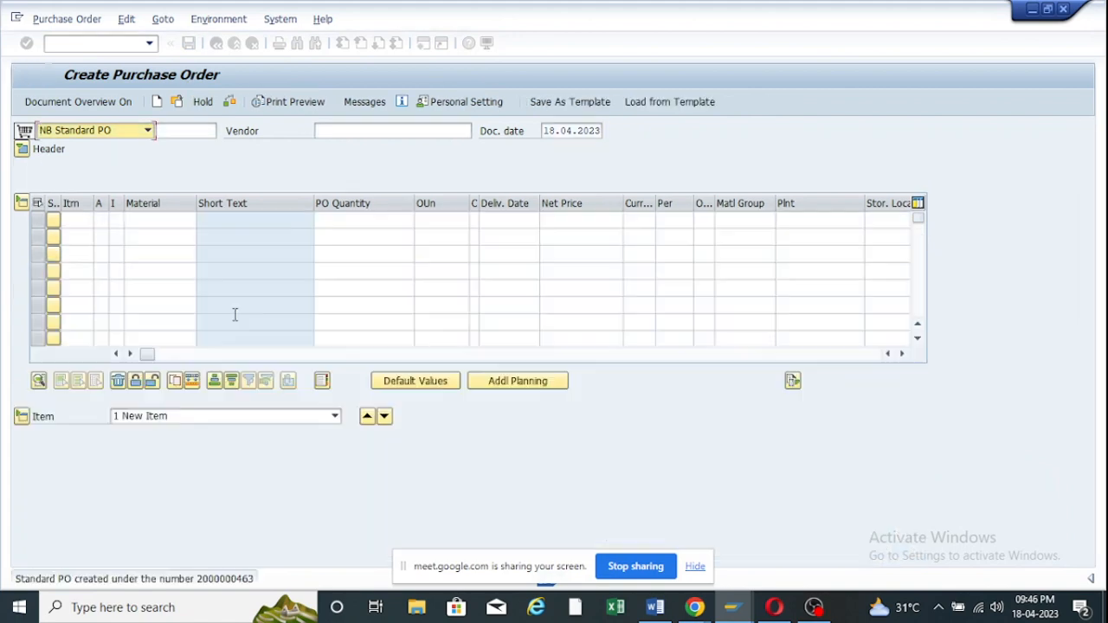
double_click(229, 579)
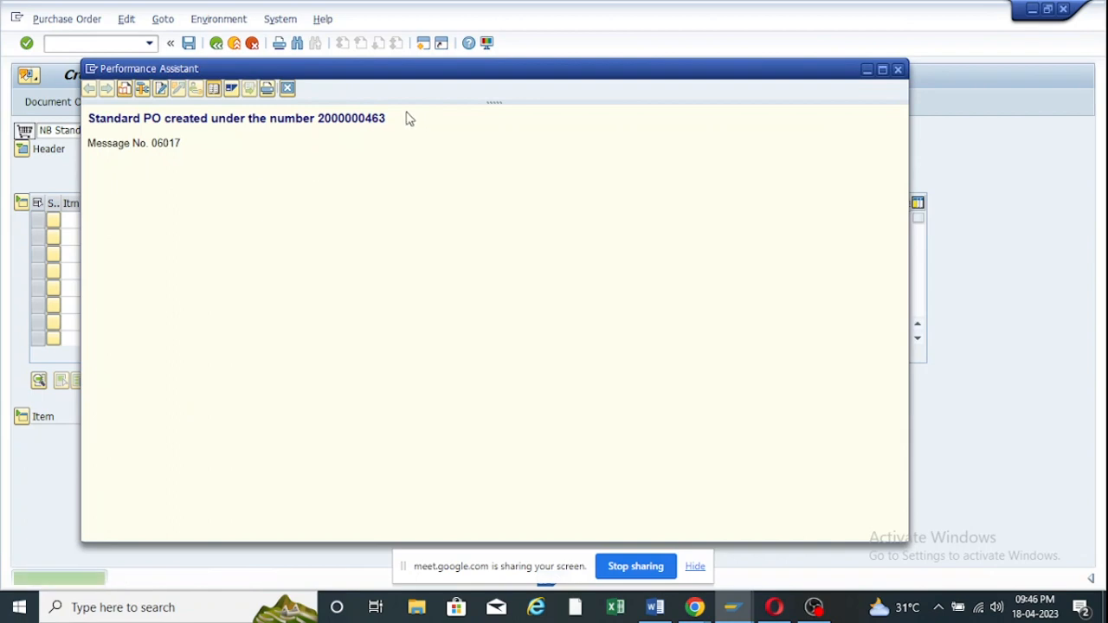
left_click_drag(409, 118, 321, 137)
key("ctrl+c")
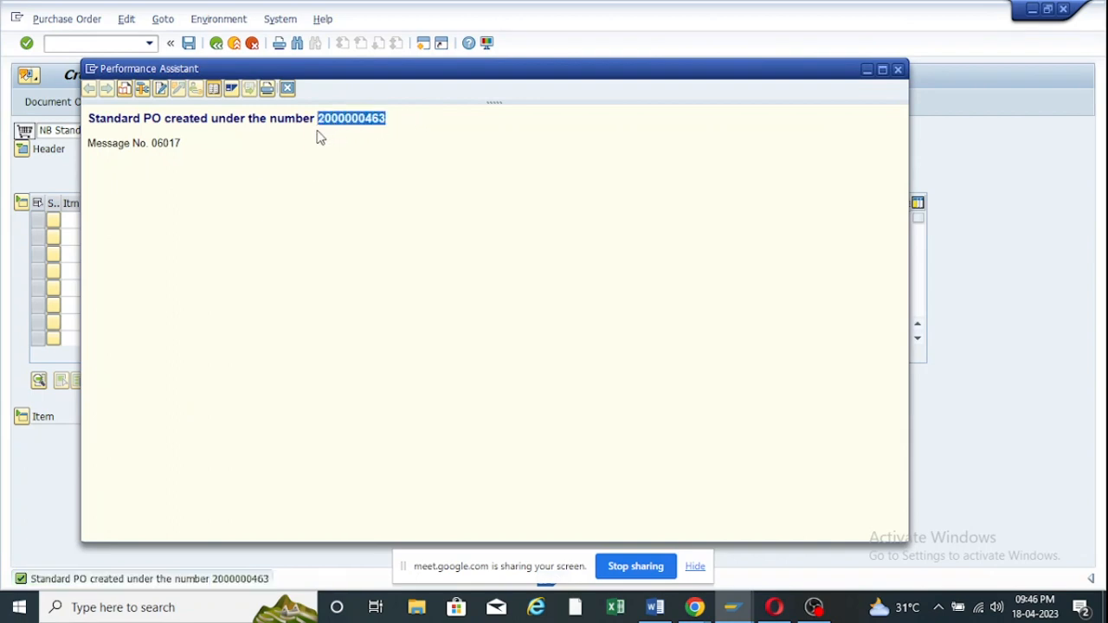
left_click(867, 69)
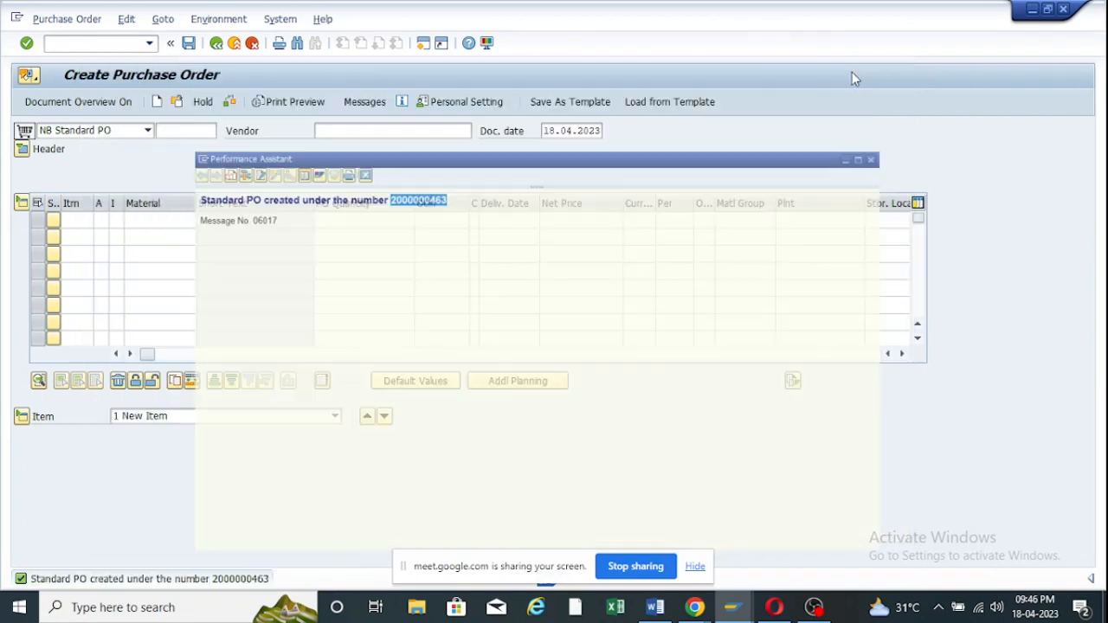
left_click(424, 44)
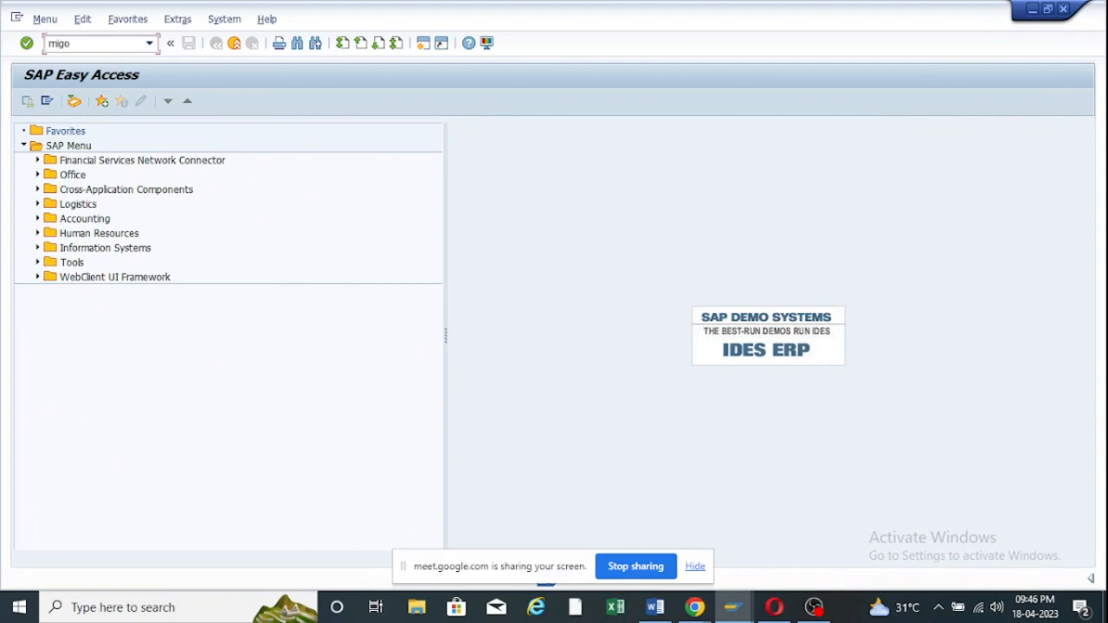
Load the new purchase order into a MIGO goods receipt showing 10 DR.
key("Return")
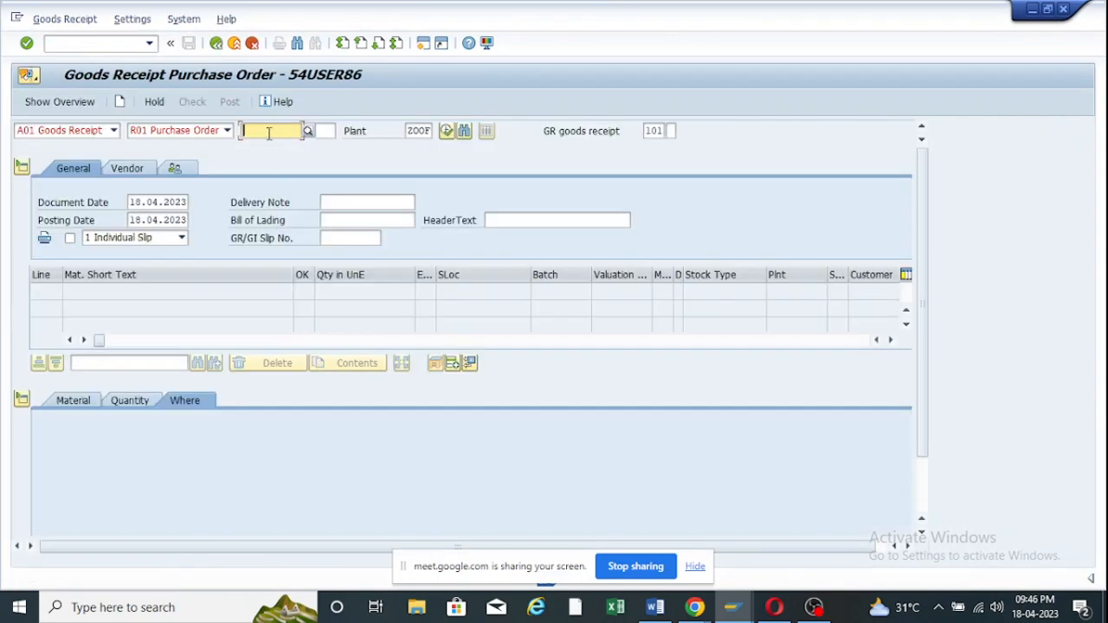
key("ctrl+v")
key("Return")
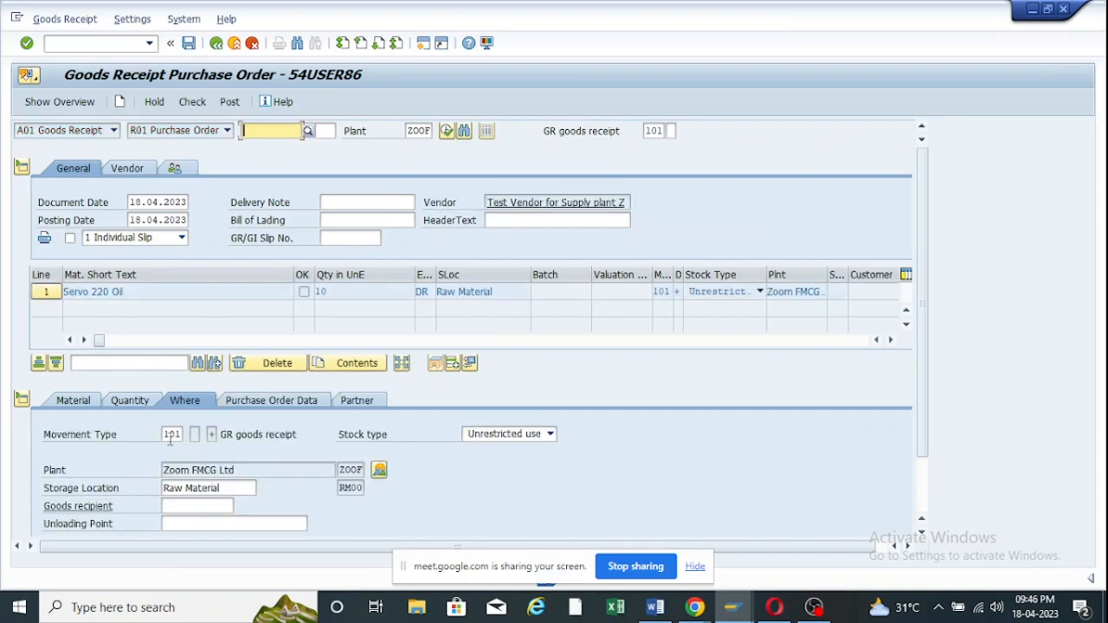
left_click(85, 401)
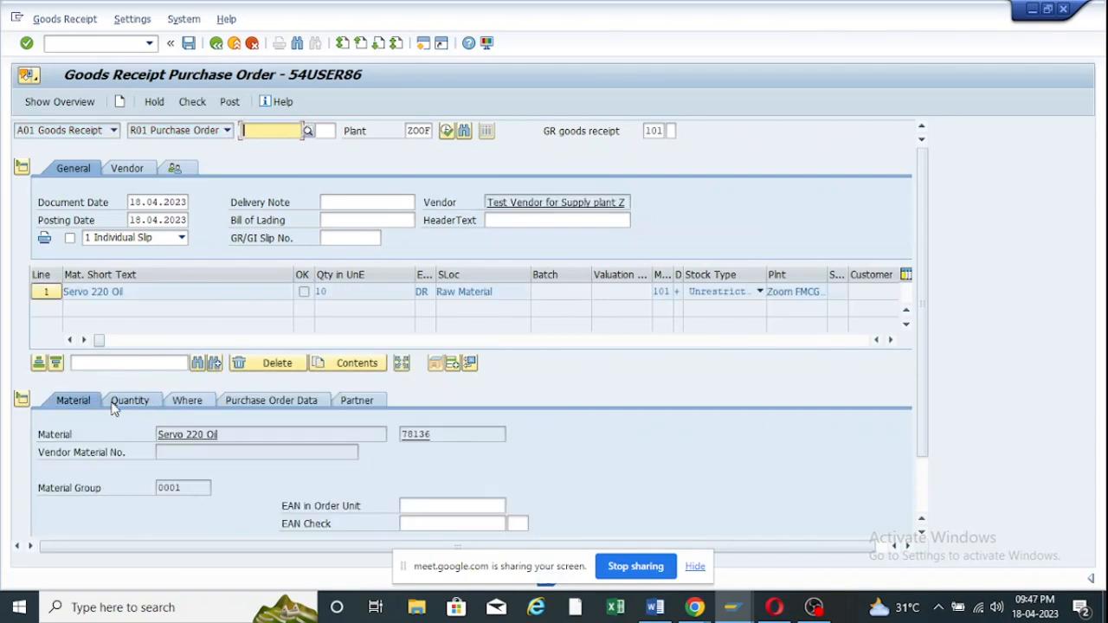
left_click(124, 403)
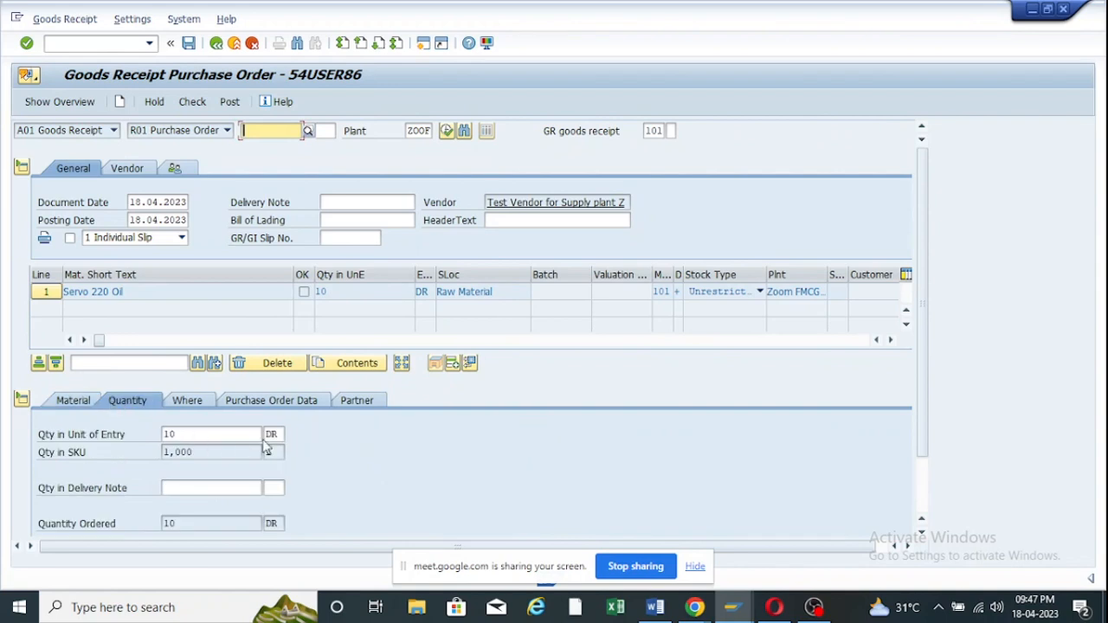
left_click_drag(215, 435, 152, 434)
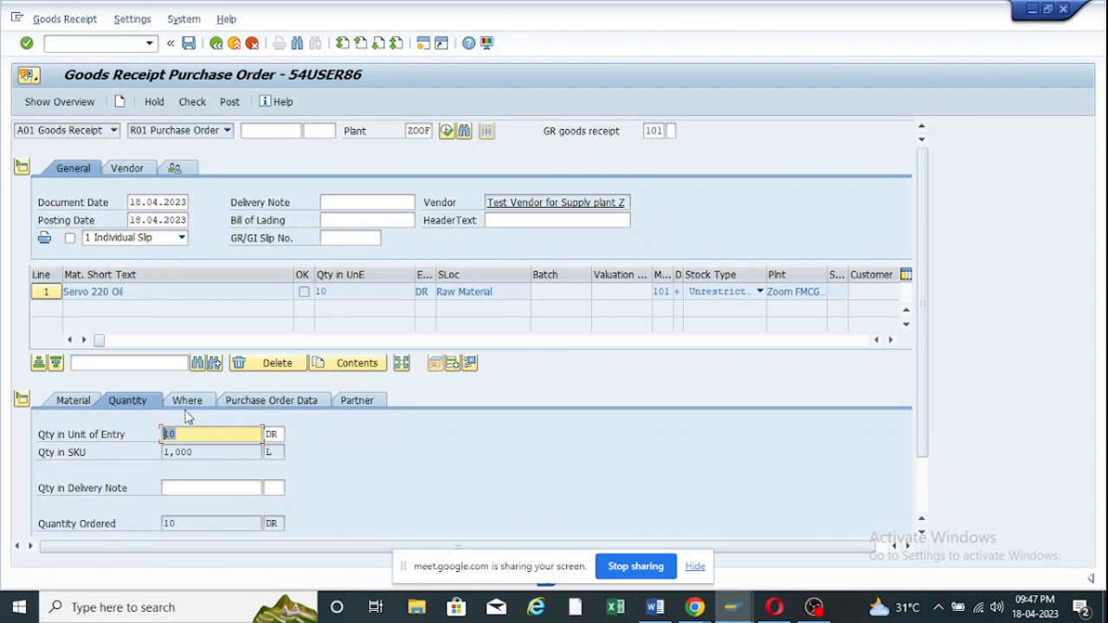
Review the item's Where, PO Data and Partner tabs, copy material 78136, and start a new session.
scroll(207, 459, "down", 2)
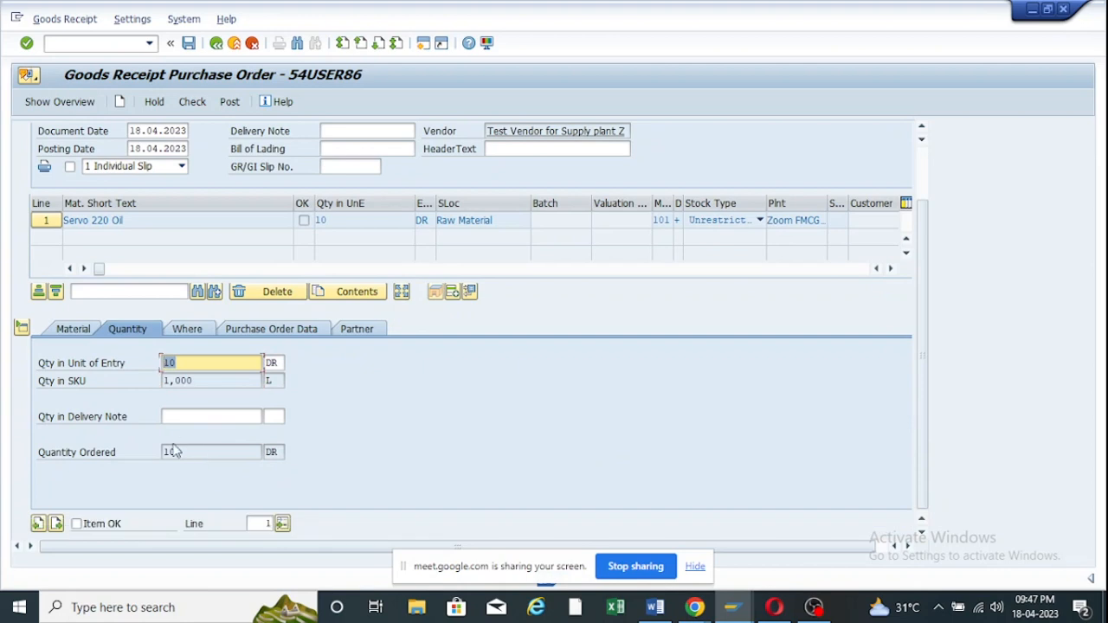
left_click(194, 328)
left_click(277, 330)
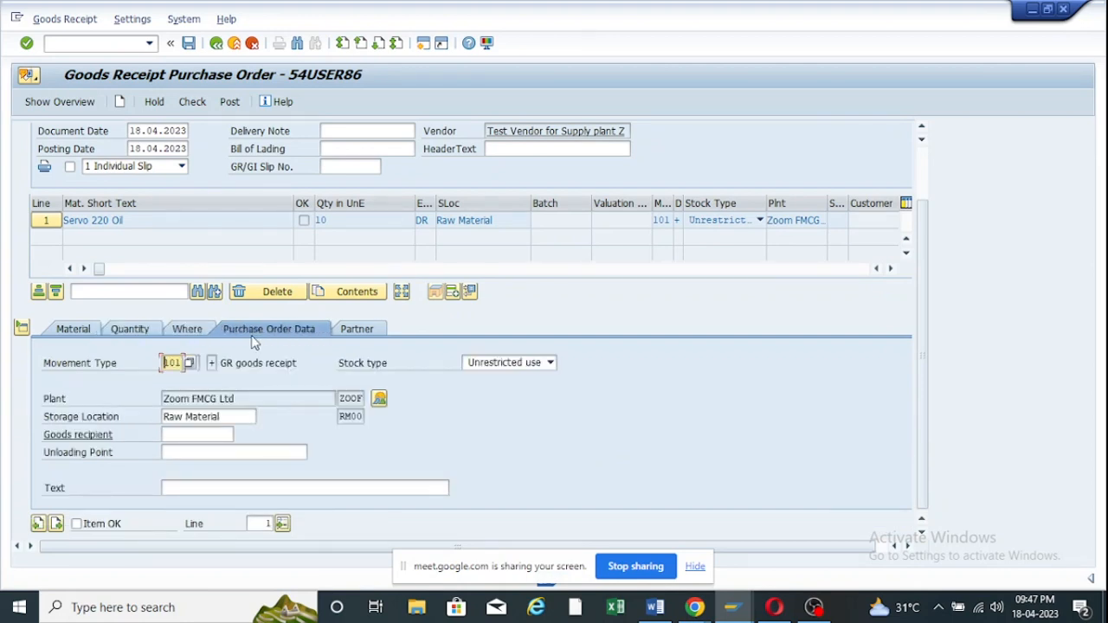
left_click(382, 332)
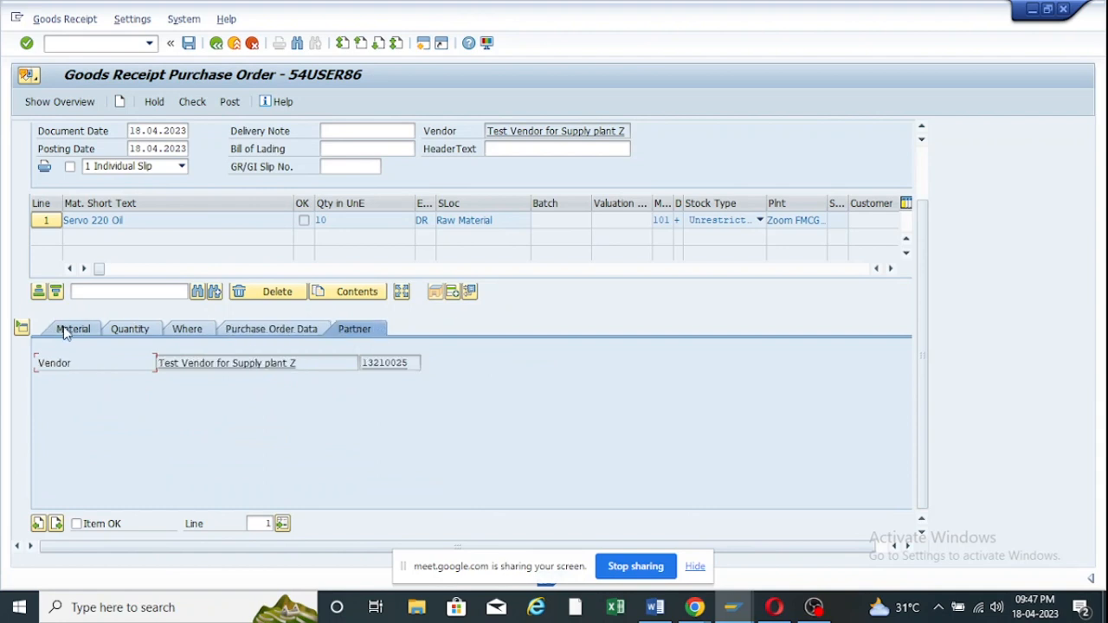
left_click(63, 330)
left_click(147, 329)
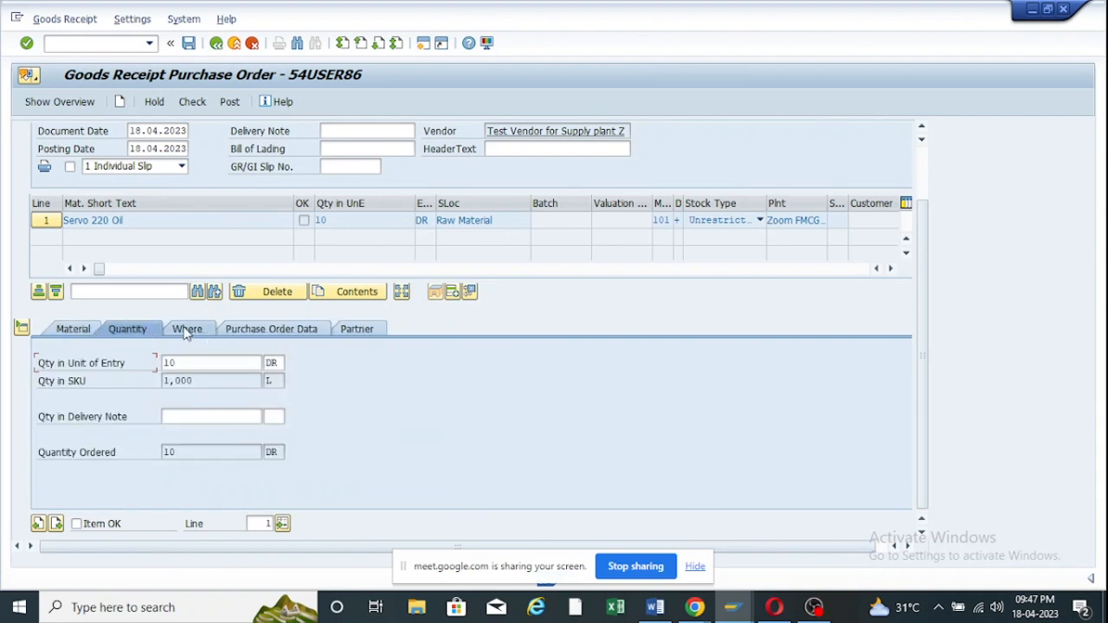
left_click(70, 329)
double_click(447, 363)
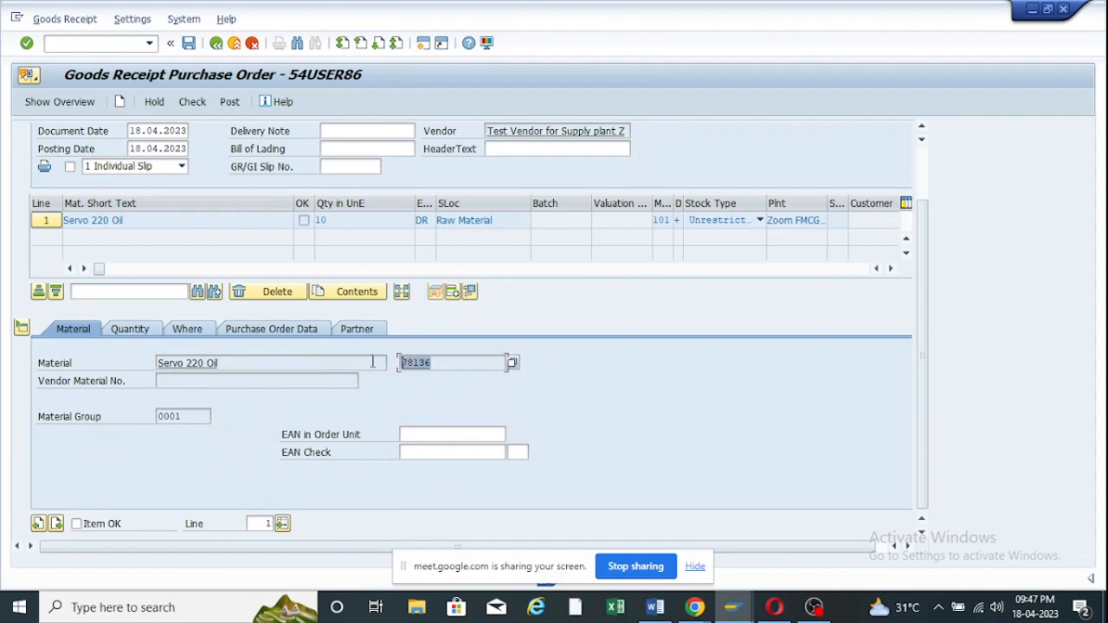
key("ctrl+c")
left_click(423, 43)
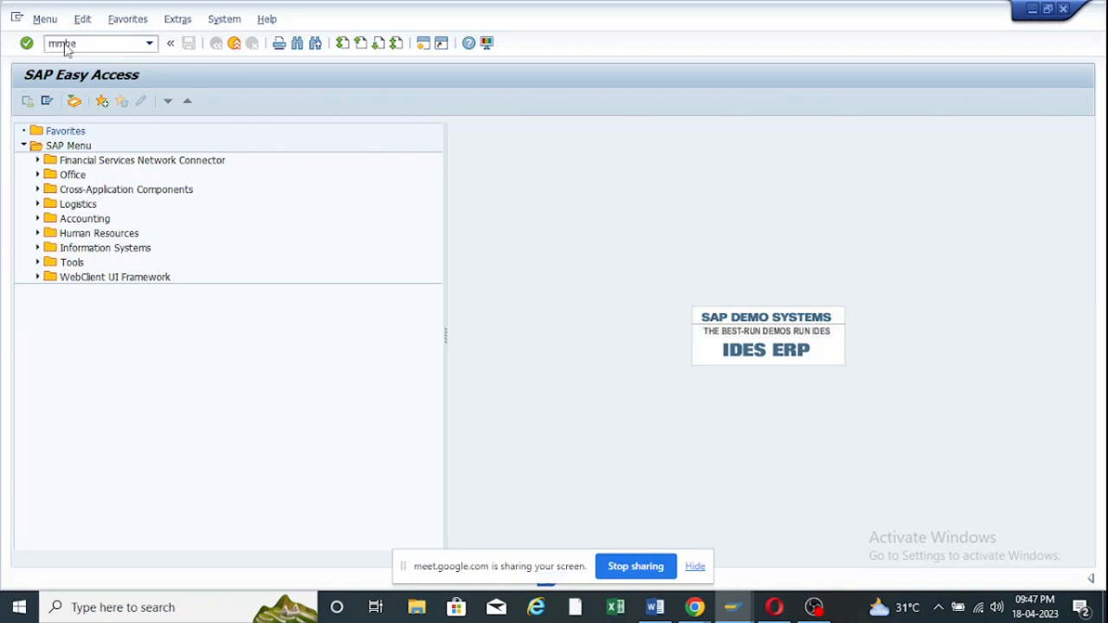
Show the stock overview for 78136, then mark the 10 DR Servo 220 Oil item OK, check and post it.
key("Return")
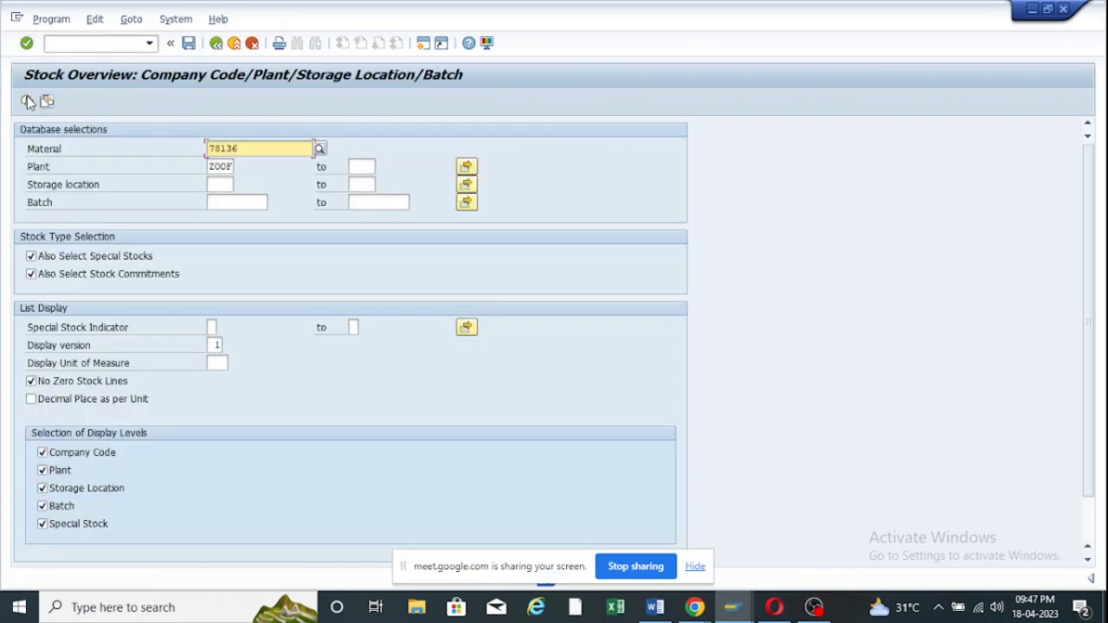
left_click(28, 101)
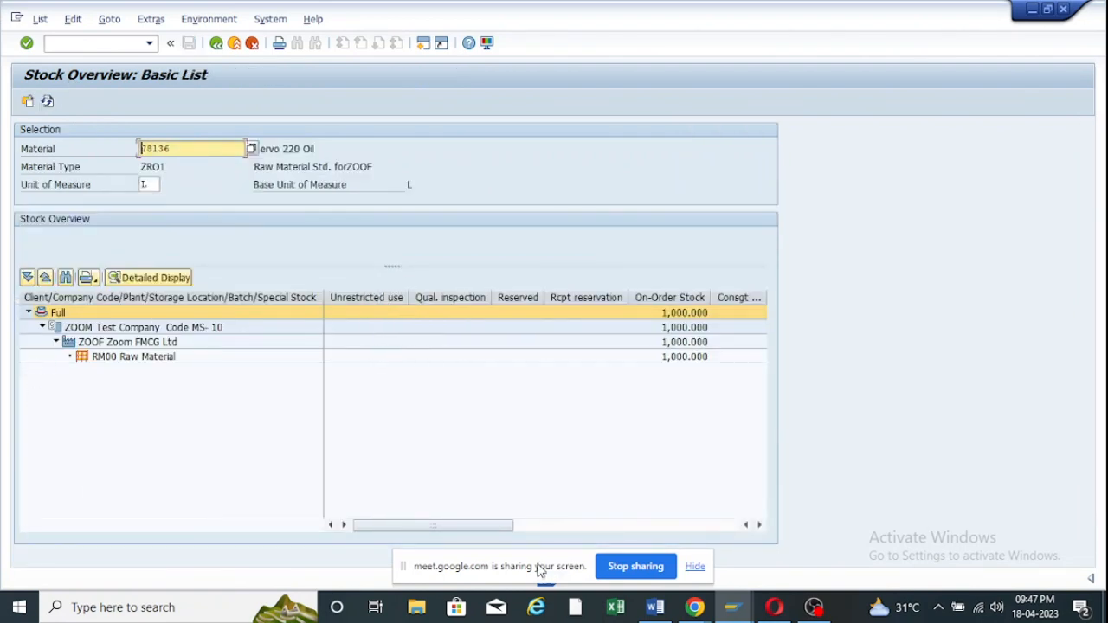
mouse_move(735, 597)
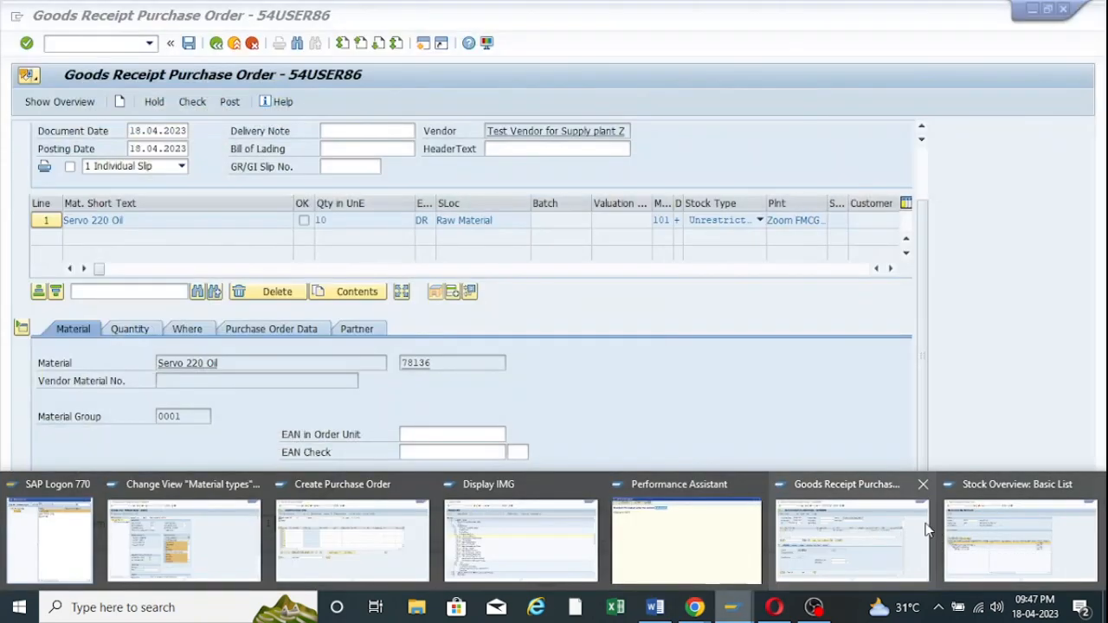
left_click(925, 530)
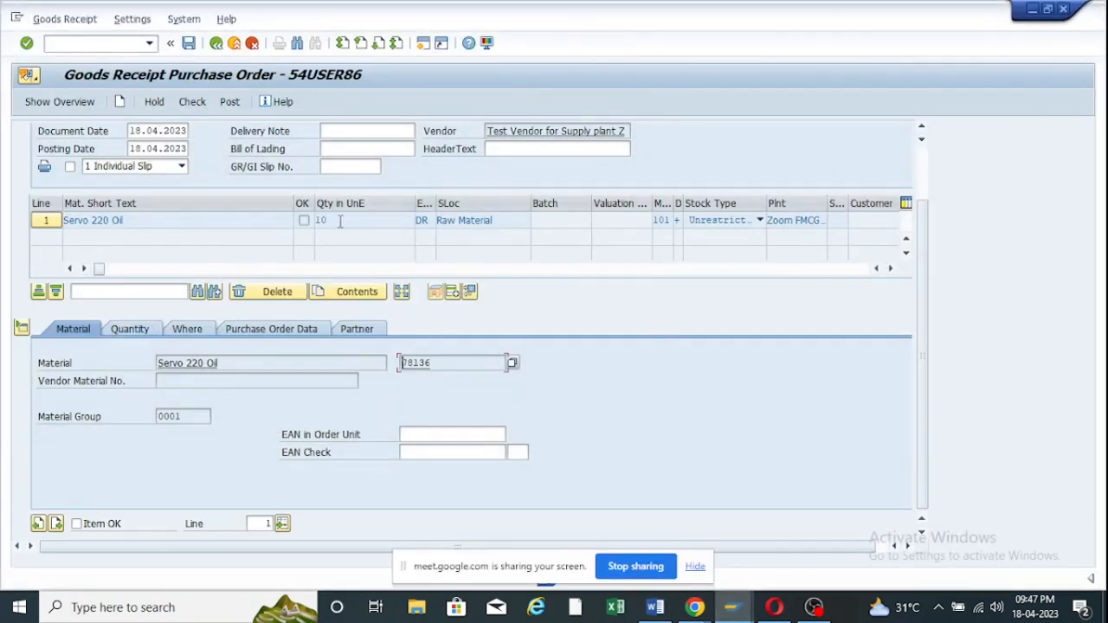
left_click(78, 524)
left_click(192, 101)
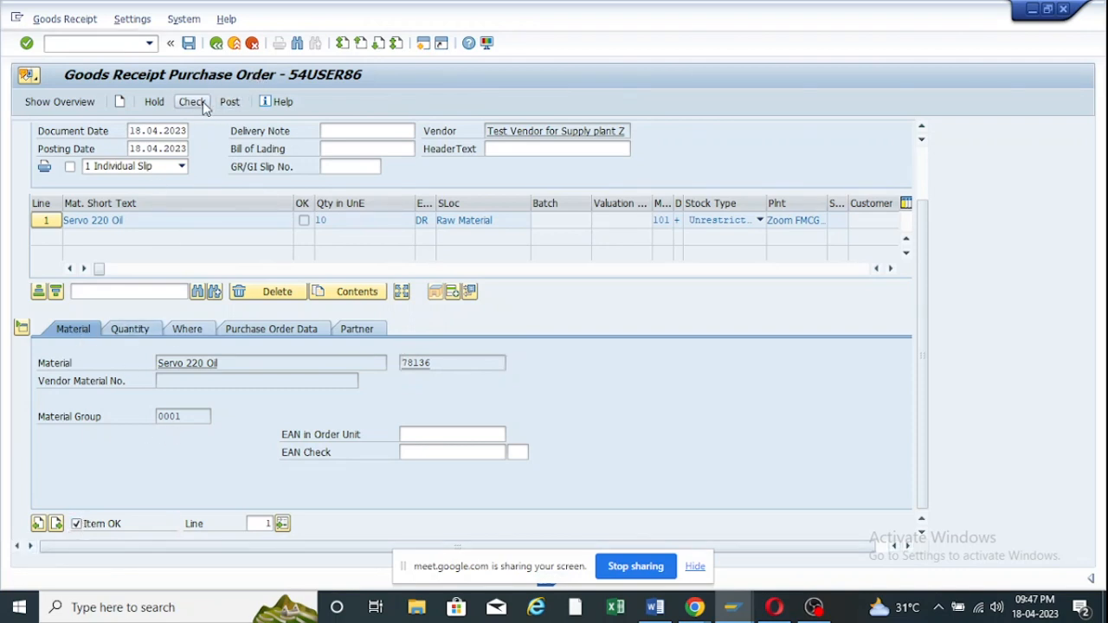
left_click(231, 102)
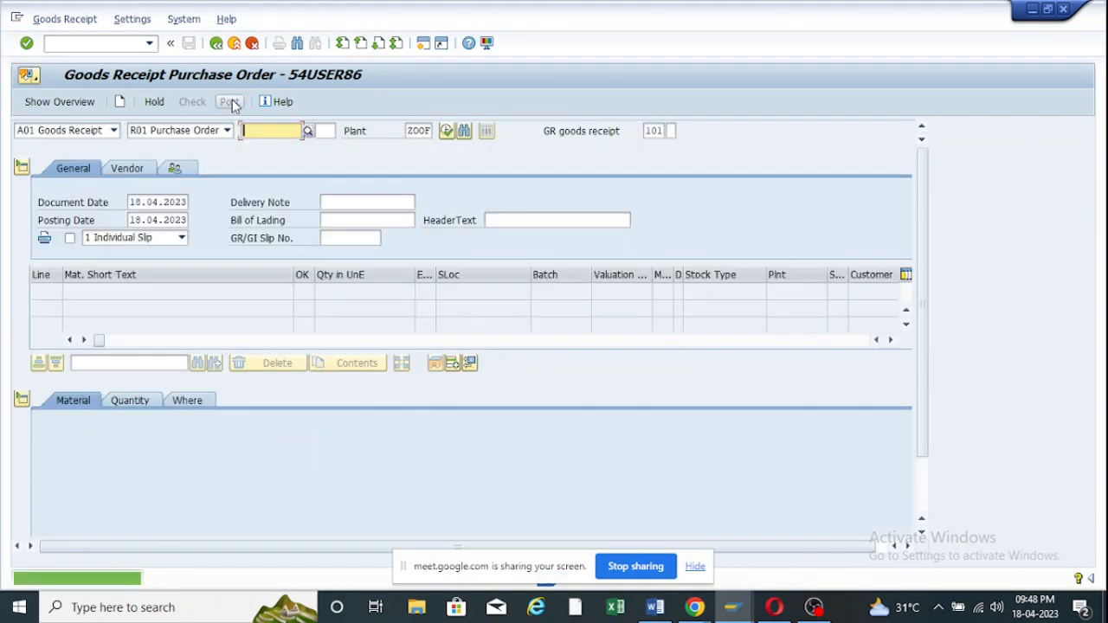
Refresh the 78136 stock overview and review the RM00 material movements showing the posted 10.
mouse_move(731, 607)
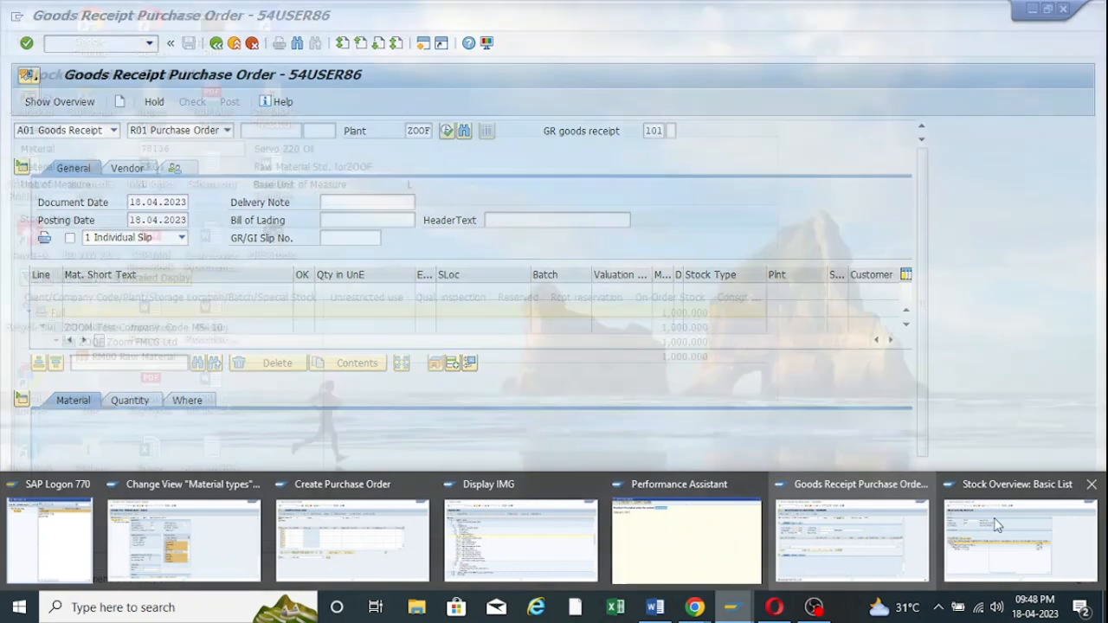
left_click(996, 526)
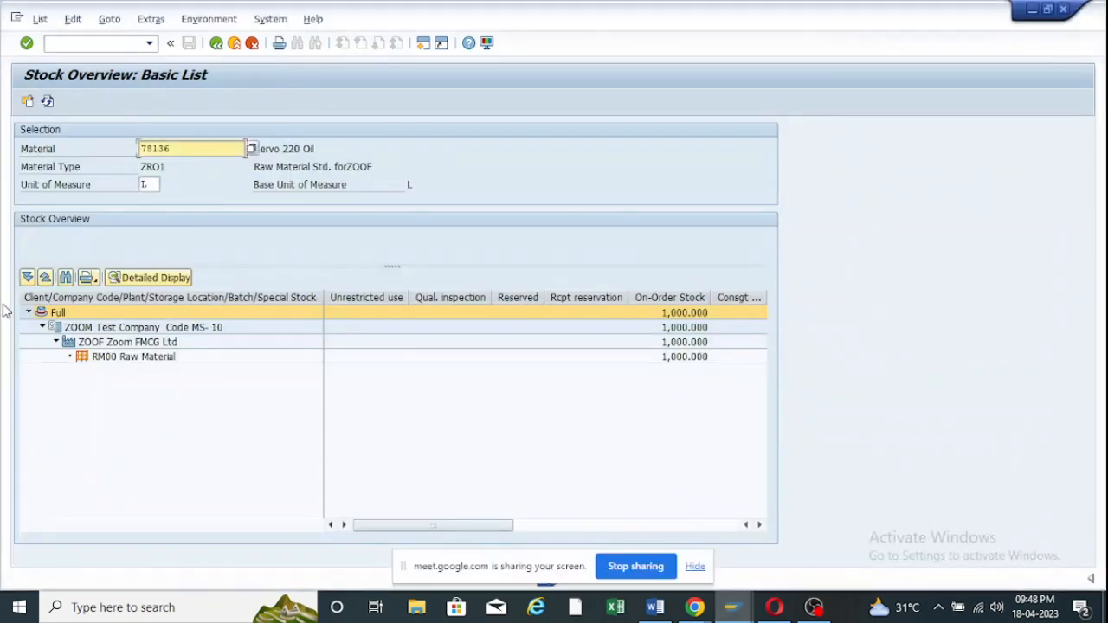
left_click(47, 102)
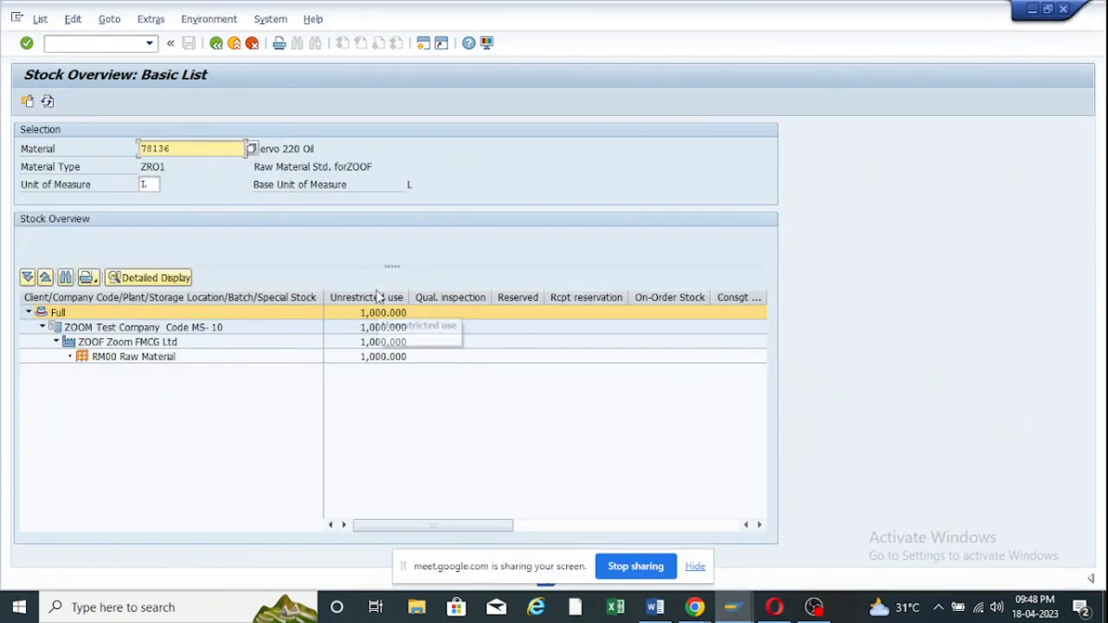
right_click(378, 362)
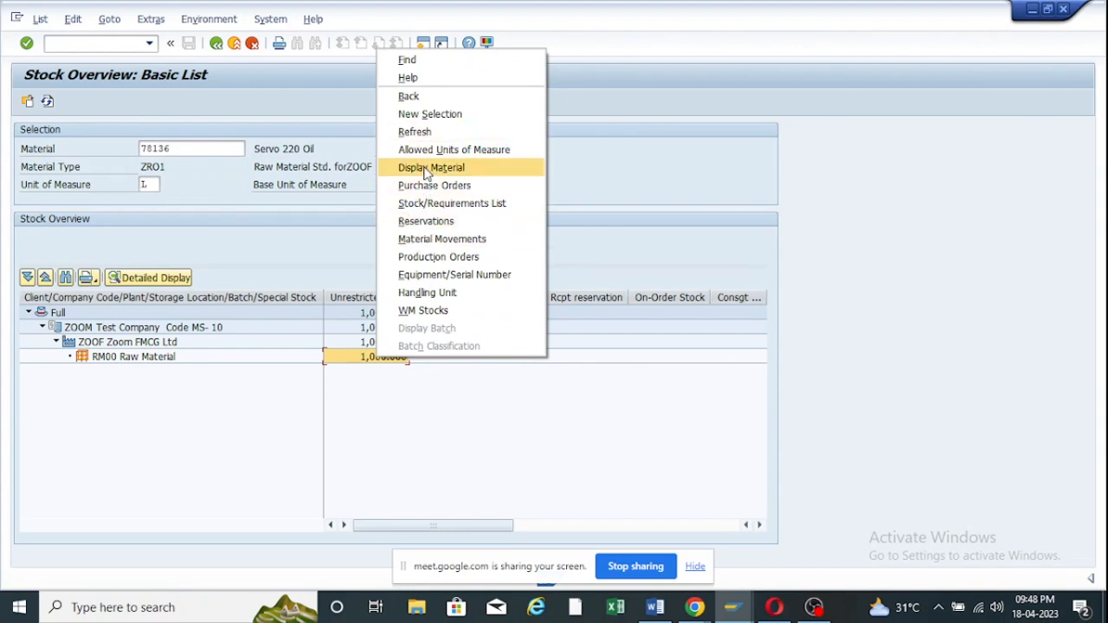
left_click(430, 241)
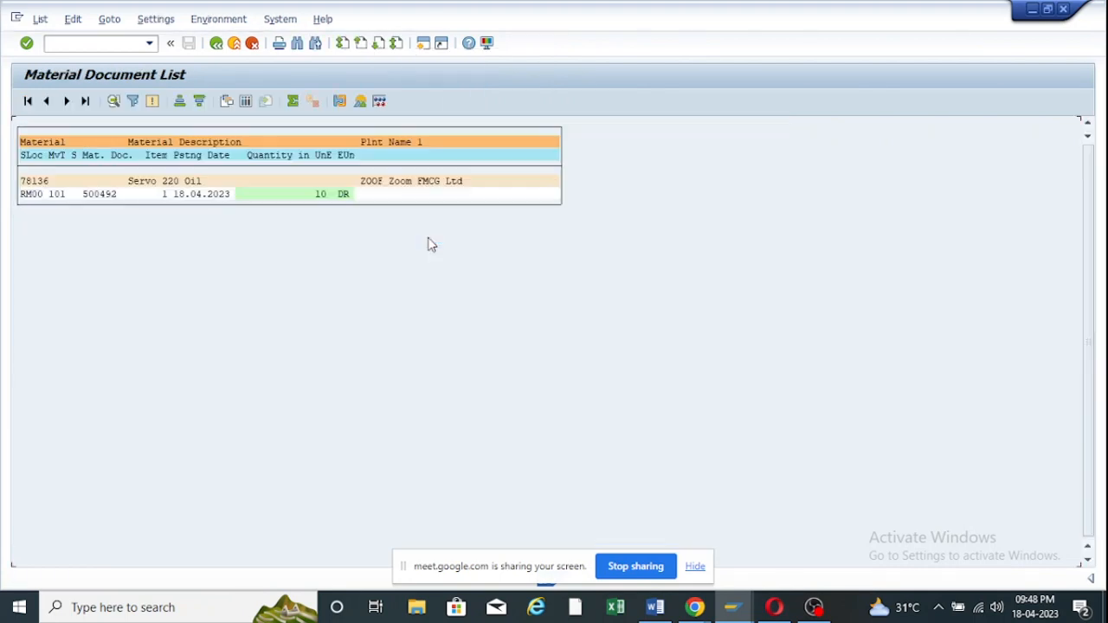
left_click(321, 203)
left_click(217, 44)
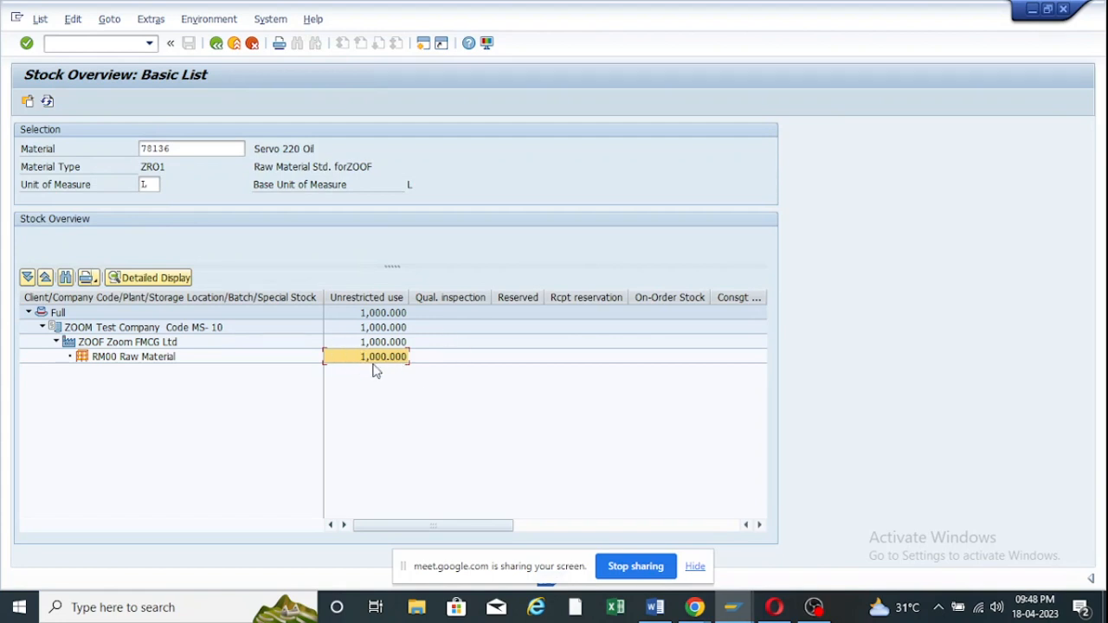
Leave the goods receipt screen and close the extra SAP session.
left_click(732, 607)
mouse_move(879, 517)
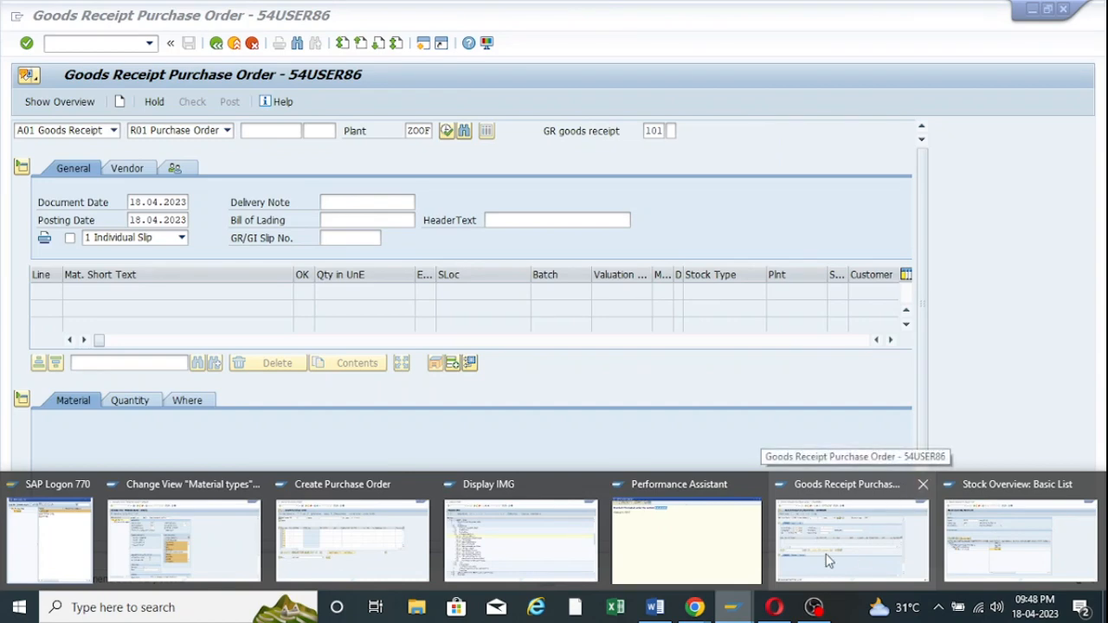
left_click(905, 500)
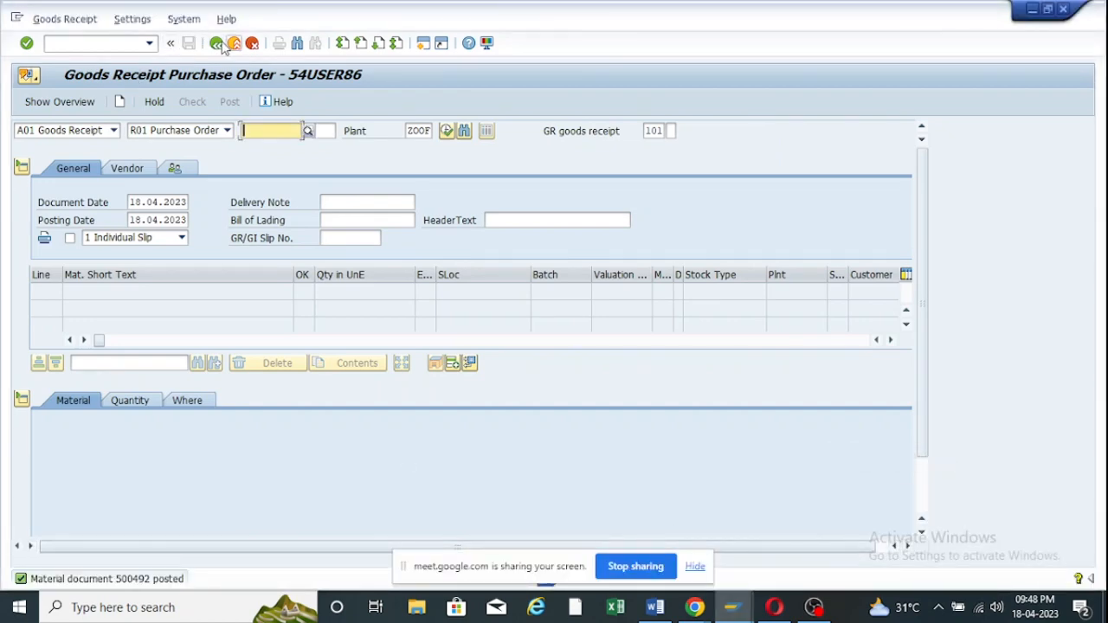
left_click(217, 44)
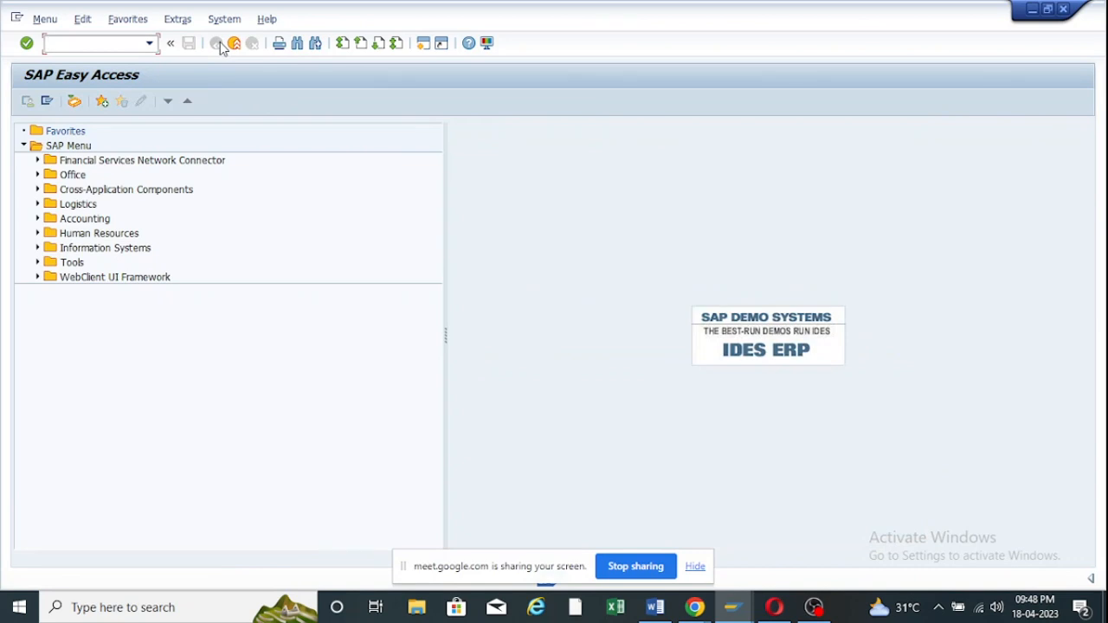
left_click(234, 43)
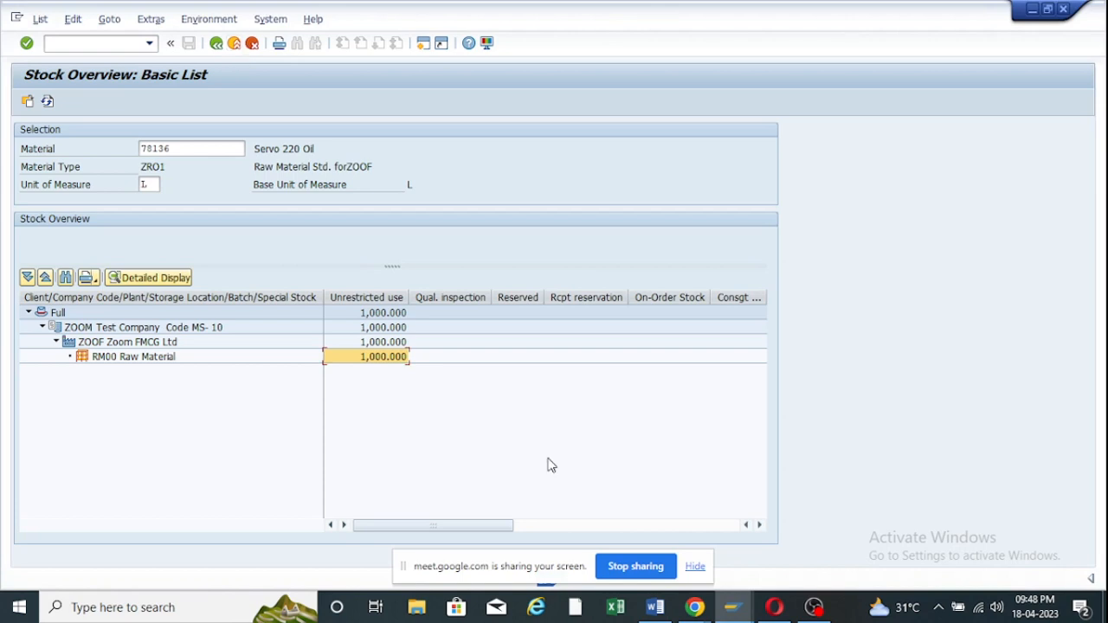
mouse_move(740, 620)
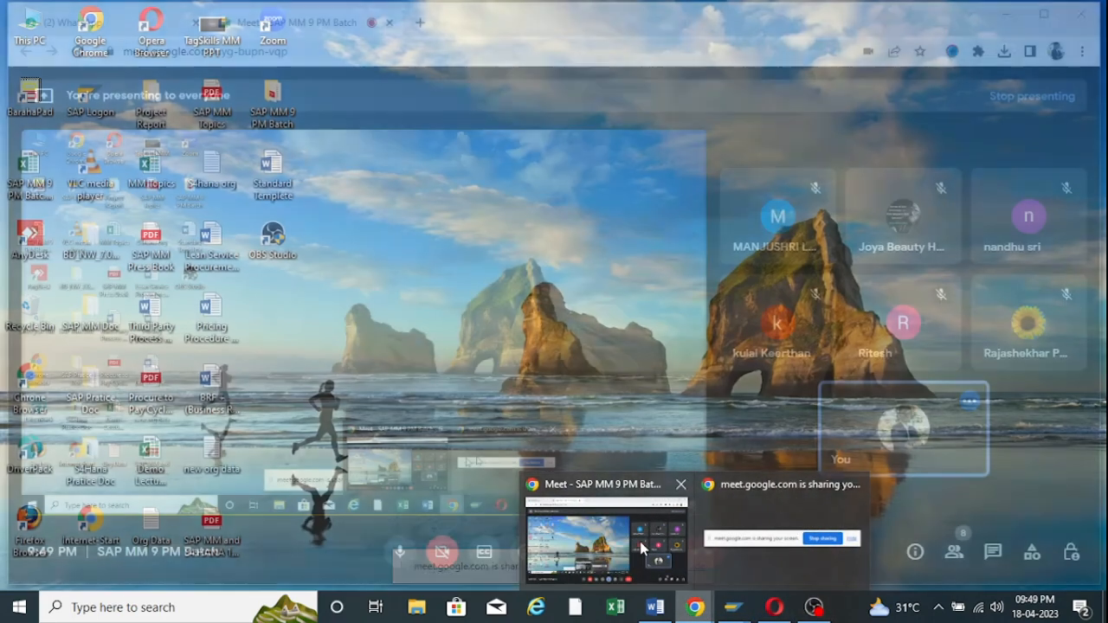
Stop presenting the screen in the Google Meet call.
left_click(637, 550)
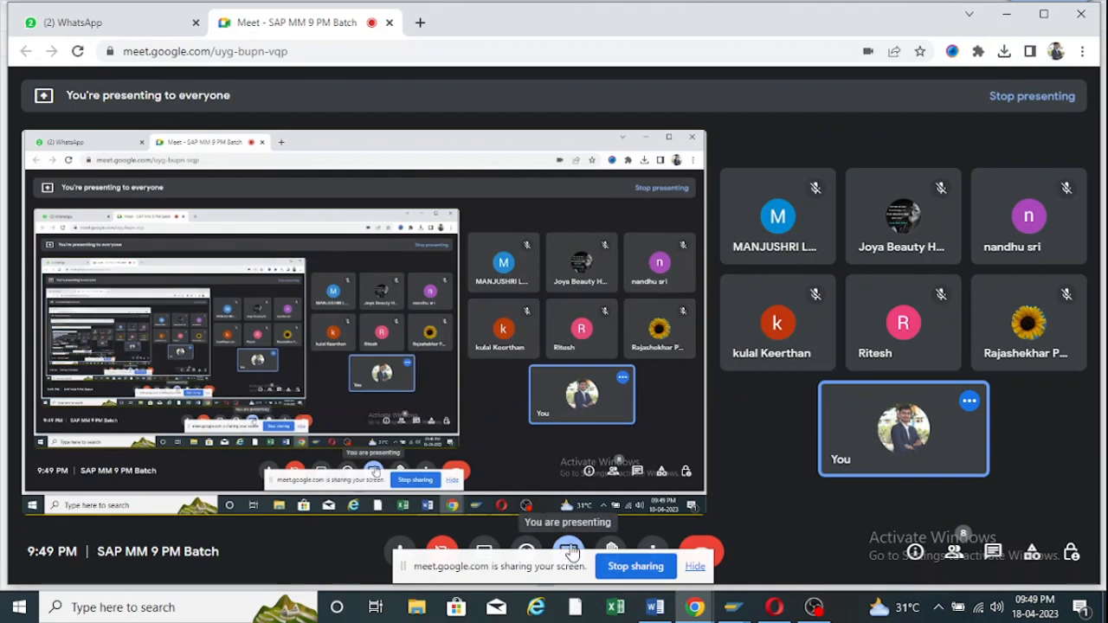
left_click(569, 551)
left_click(616, 506)
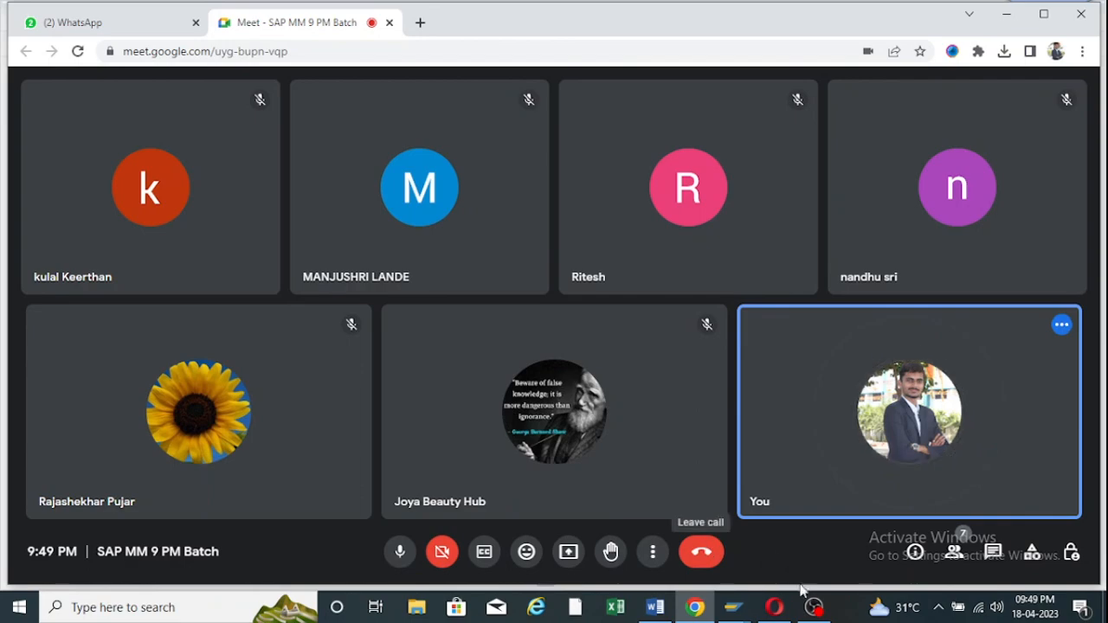
Minimize OBS Studio and return to the Google Meet call.
left_click(814, 607)
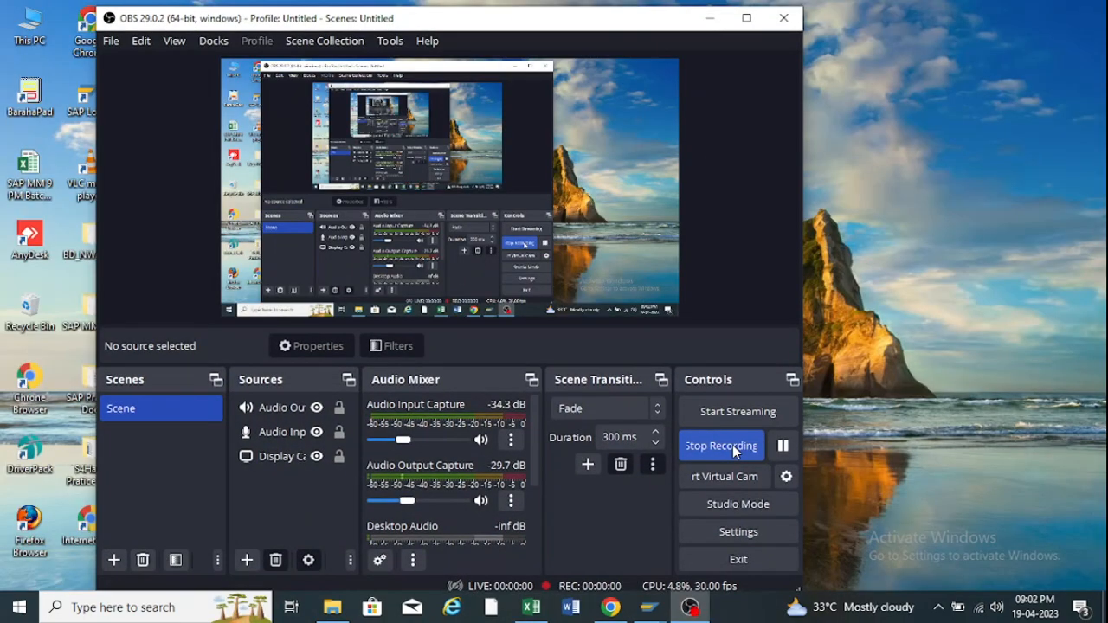
left_click(714, 21)
left_click(691, 609)
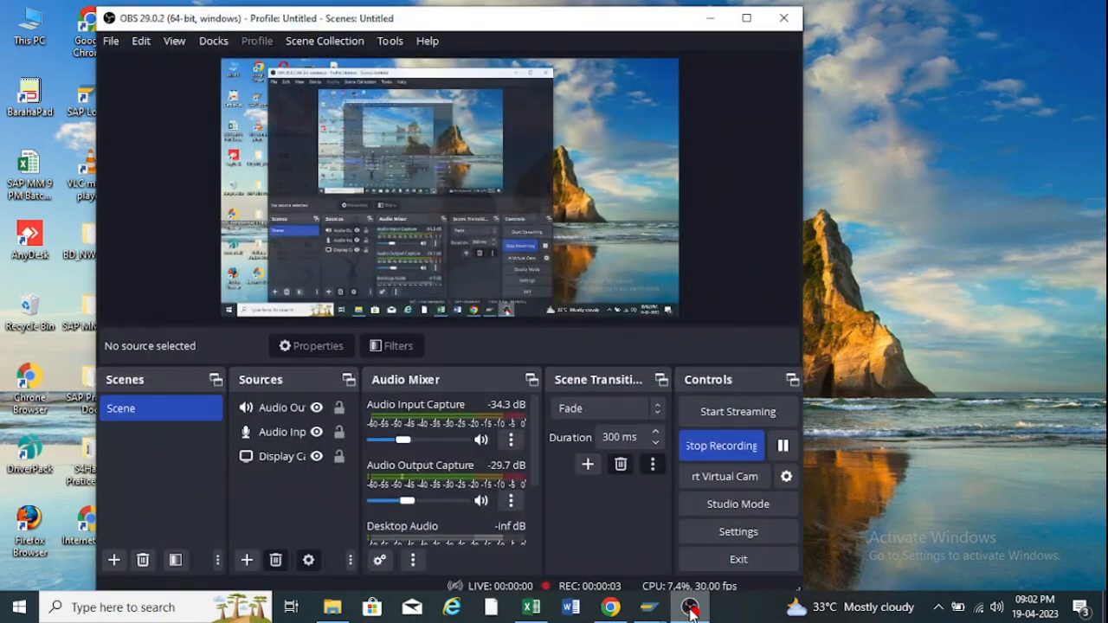
left_click(712, 18)
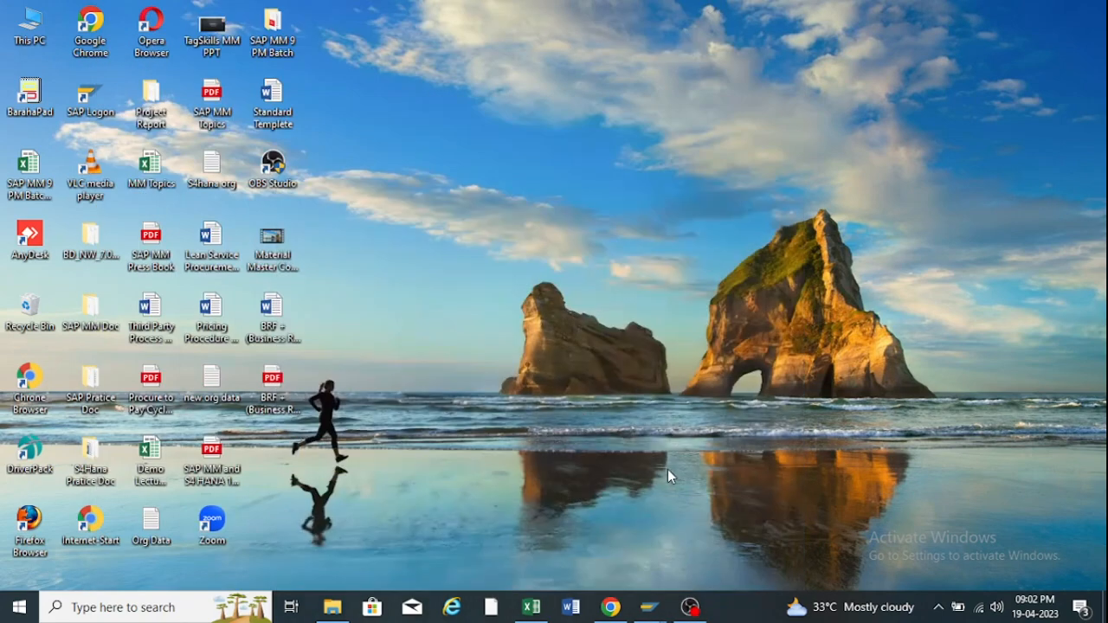
left_click(611, 607)
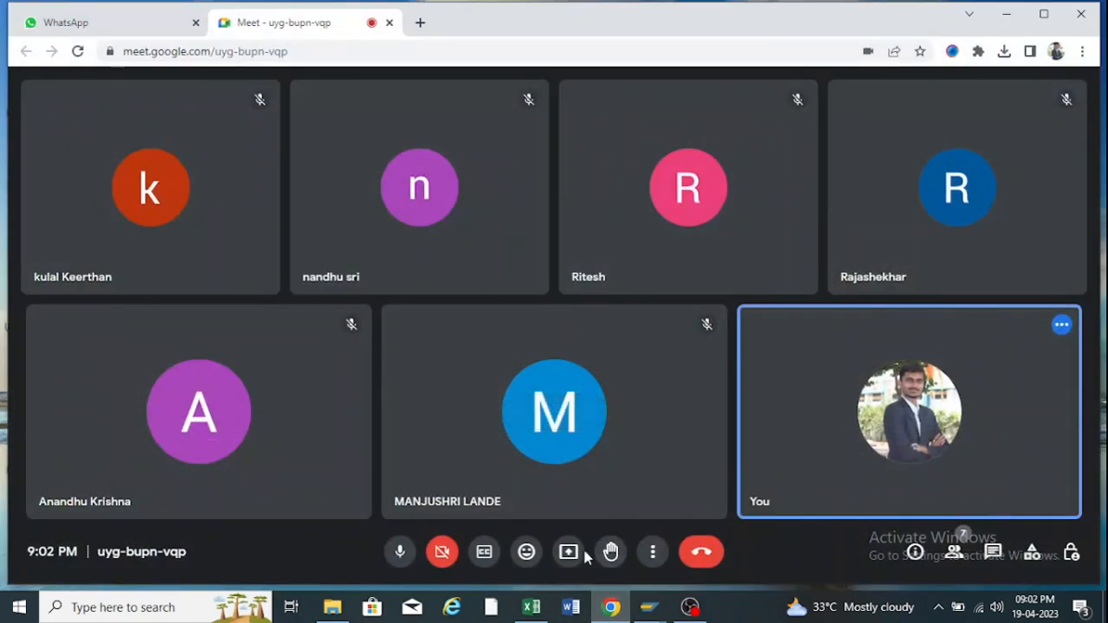
Start presenting the entire screen in Google Meet again.
left_click(575, 550)
left_click(614, 440)
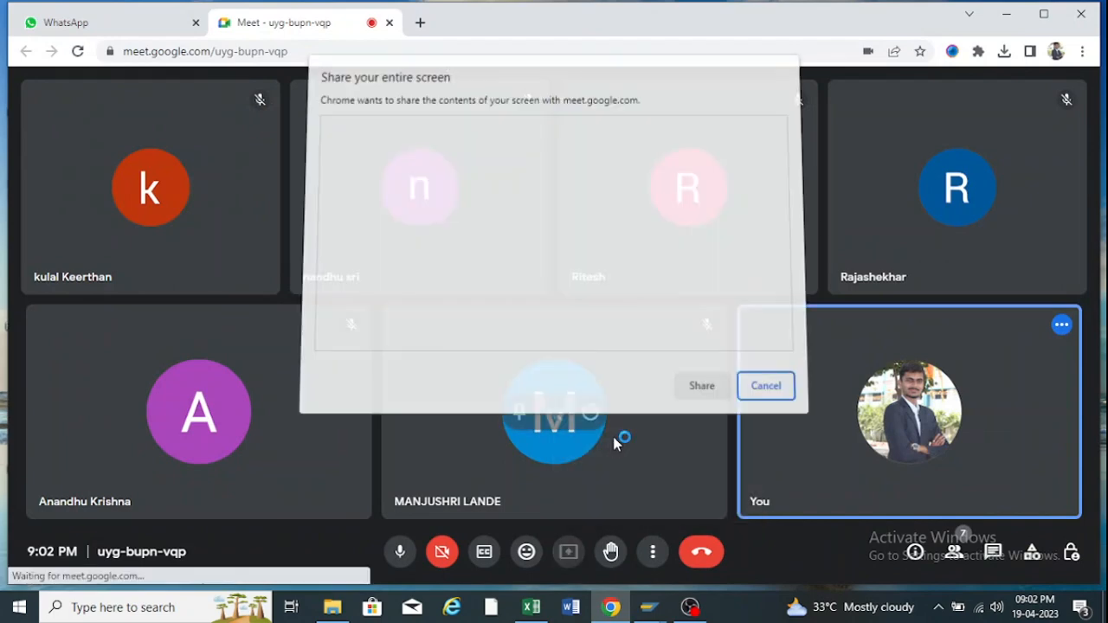
left_click(693, 384)
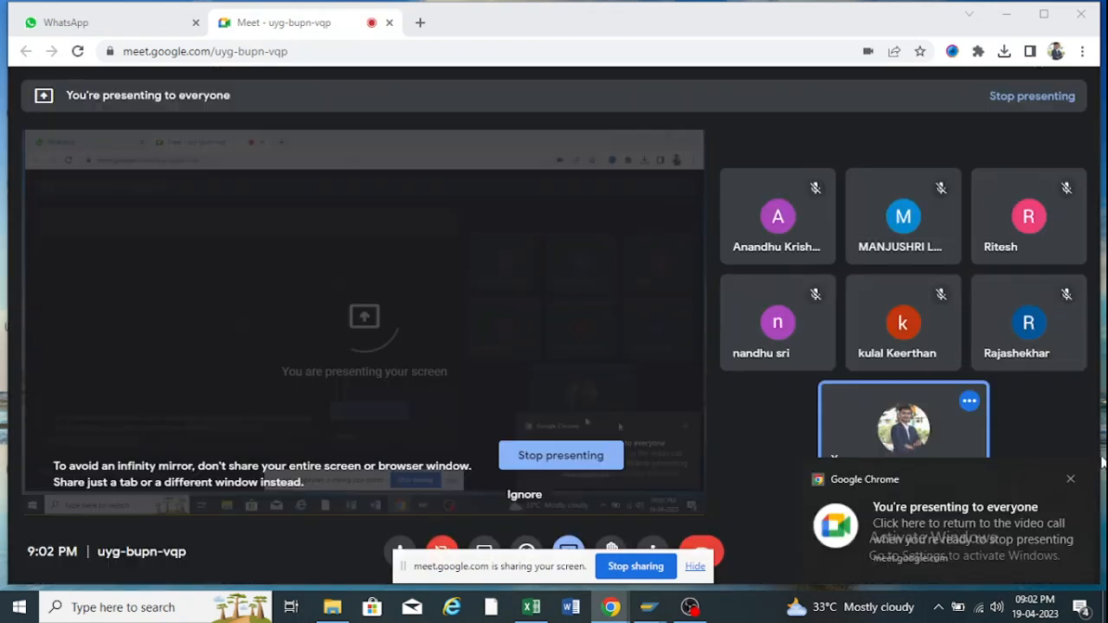
Dismiss the sharing notices and infinity-mirror warning, and call up the SAP windows.
left_click(1071, 481)
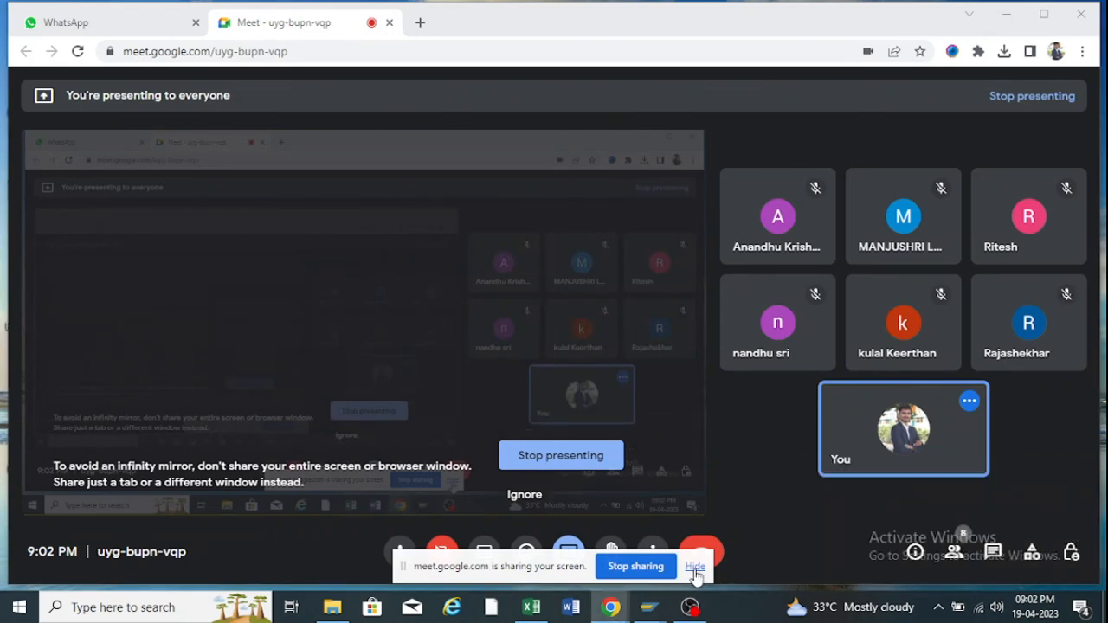
left_click(696, 567)
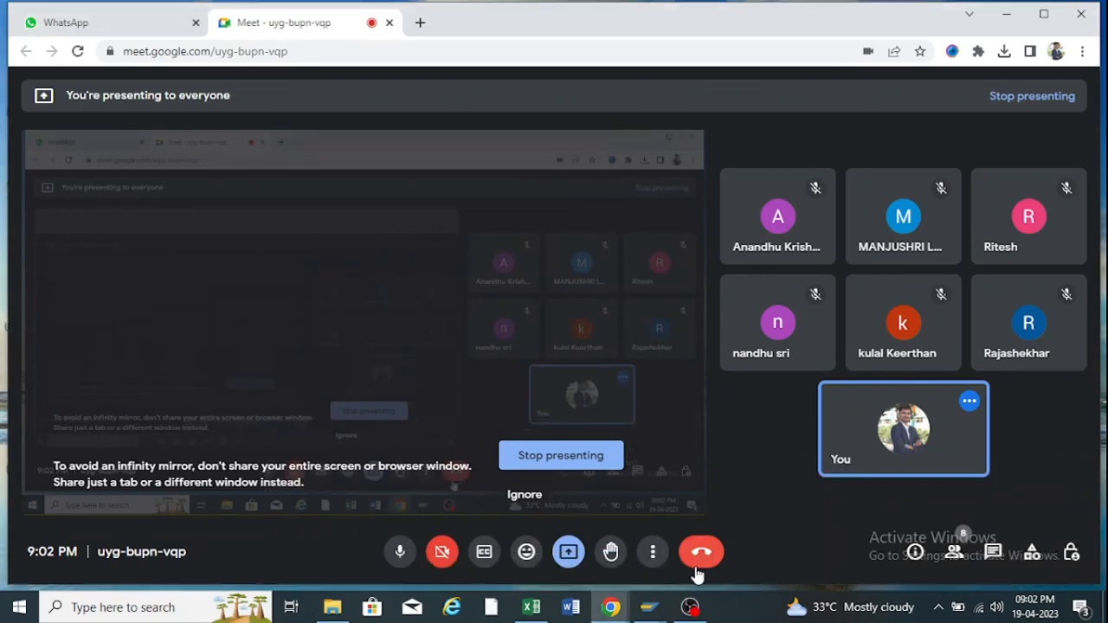
left_click(525, 496)
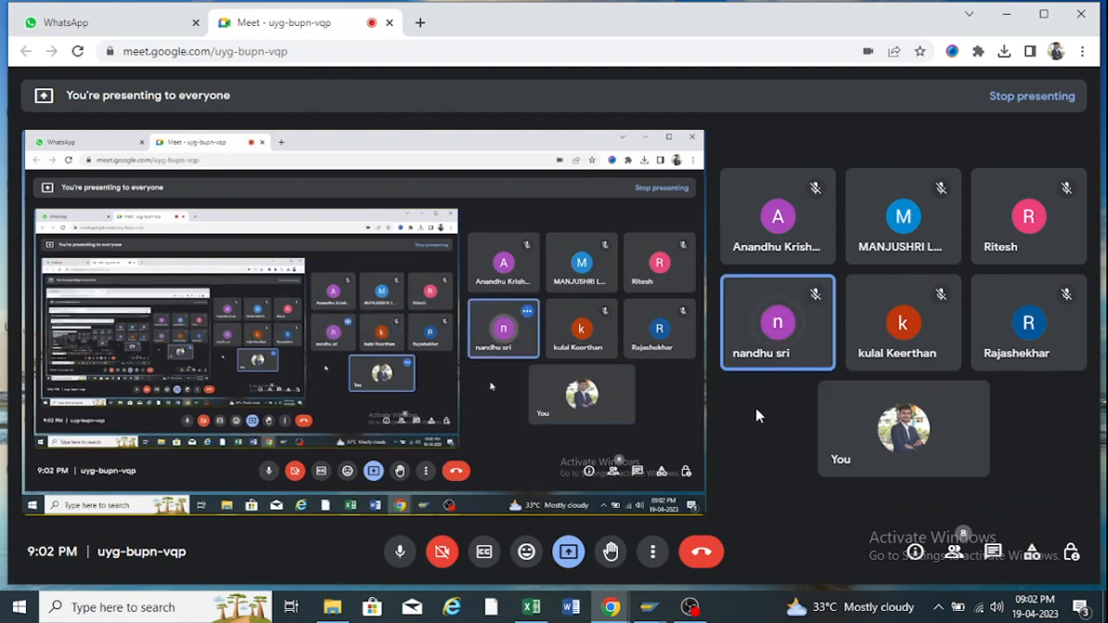
left_click(654, 606)
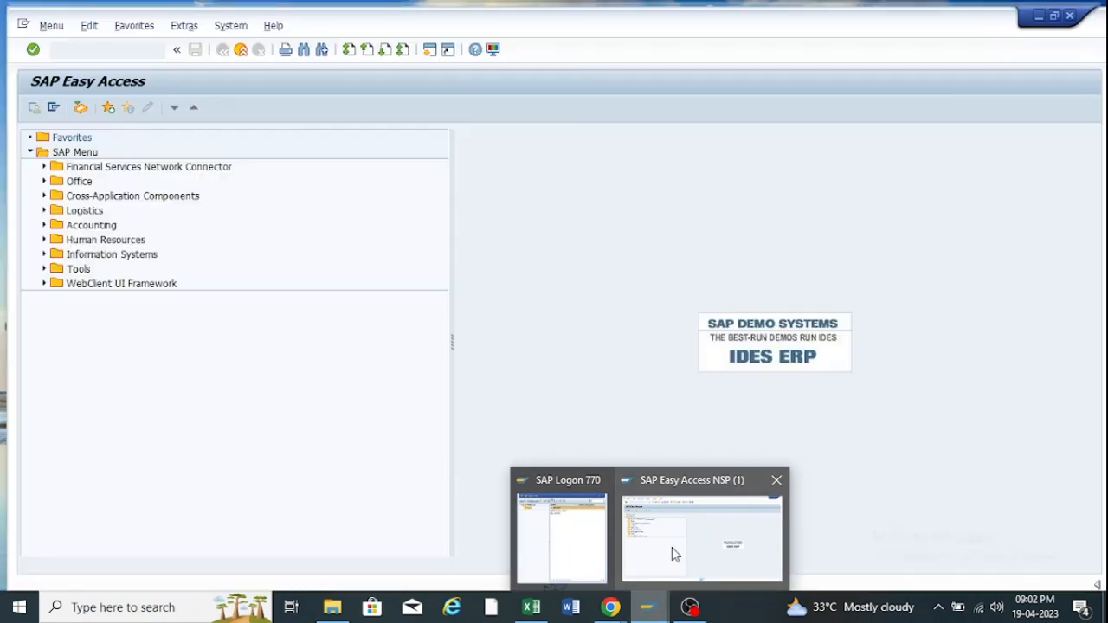
Bring SAP Easy Access forward and run transaction SPRO from the history.
left_click(674, 554)
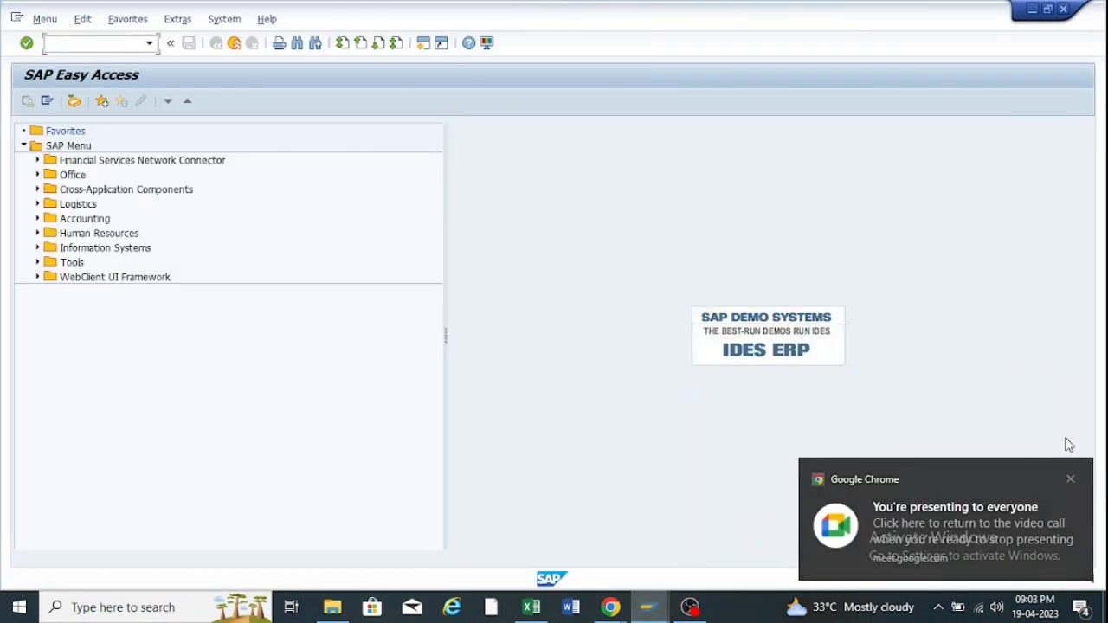
left_click(1073, 480)
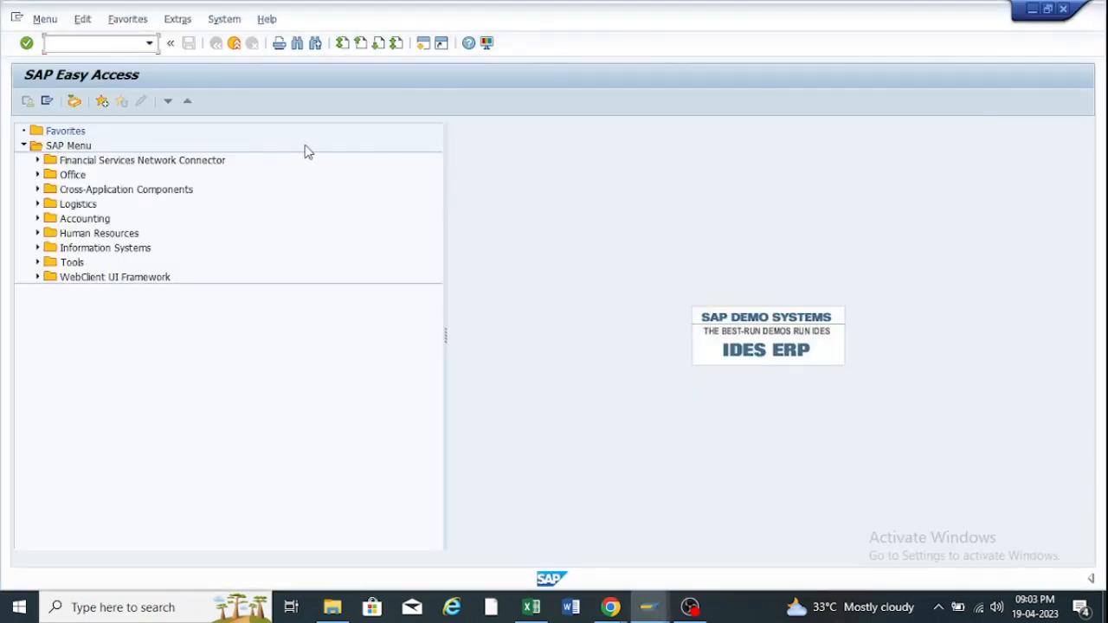
left_click(152, 45)
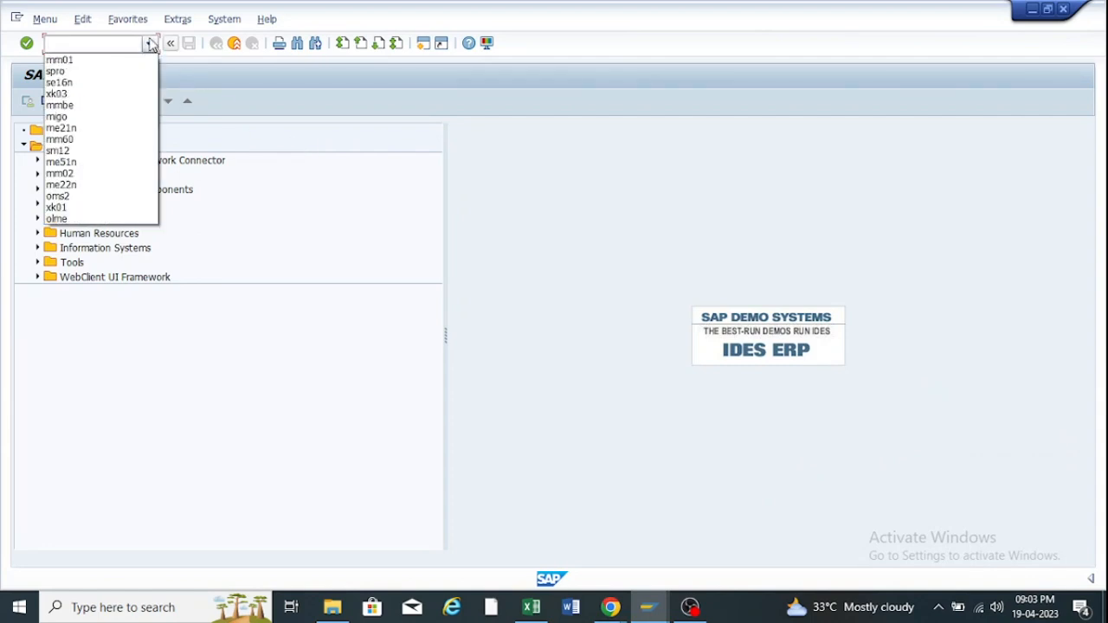
left_click(97, 75)
key("Return")
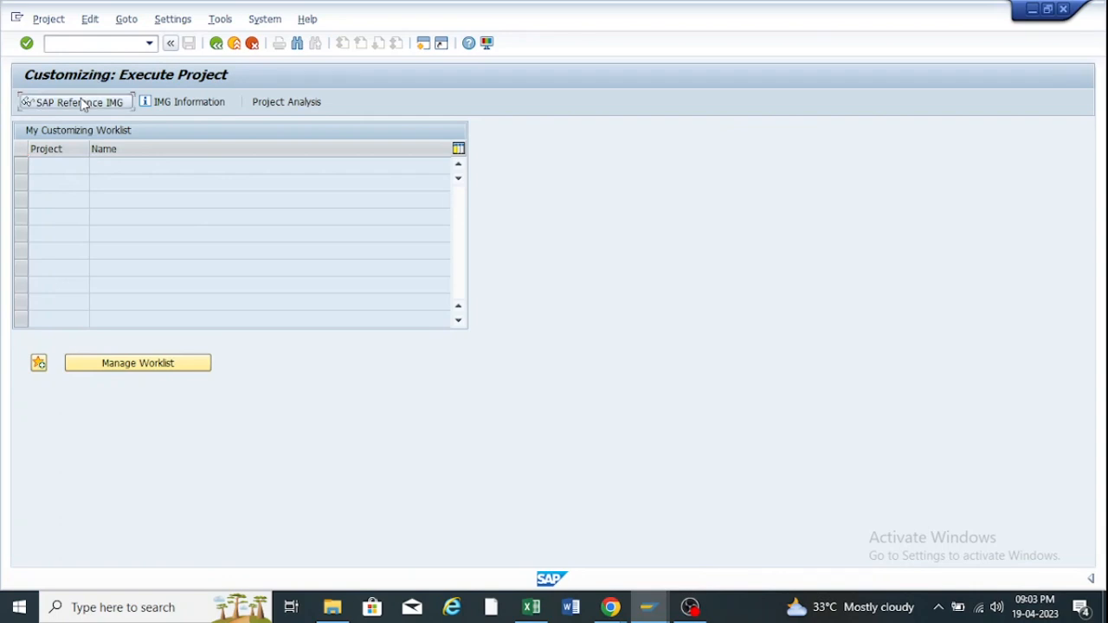
Open the SAP Reference IMG and expand the Logistics - General branch.
left_click(87, 101)
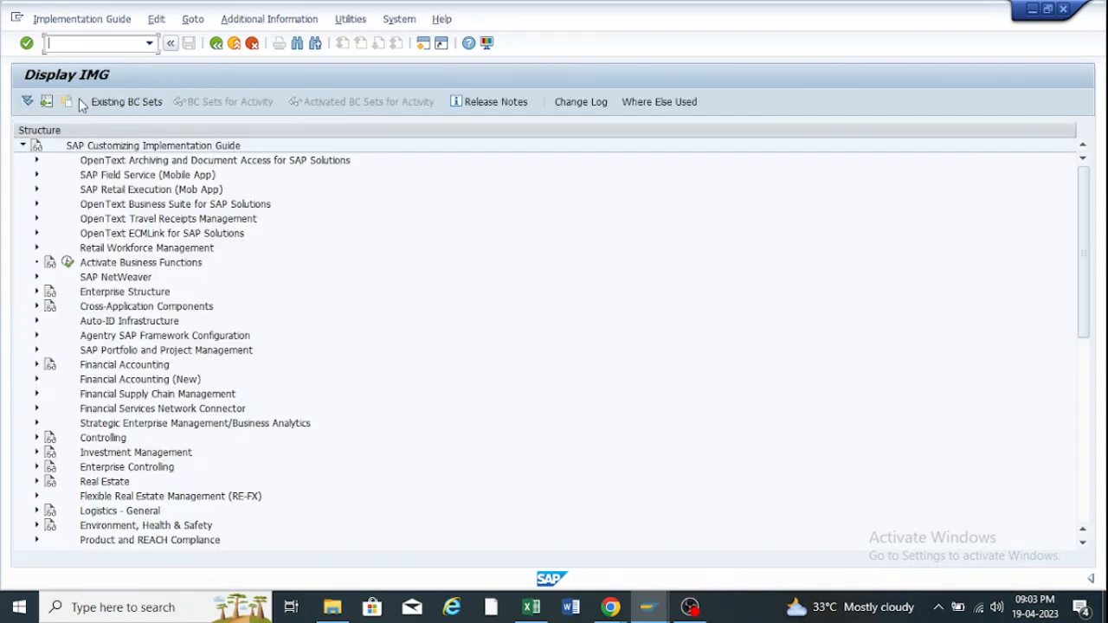
scroll(87, 226, "down", 3)
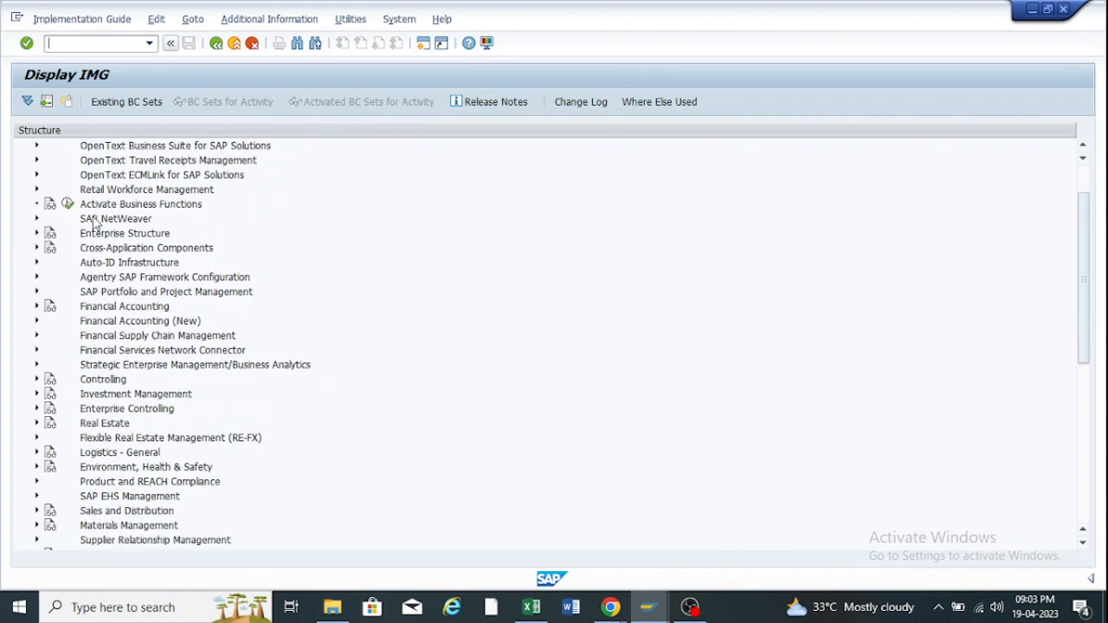
scroll(117, 277, "down", 2)
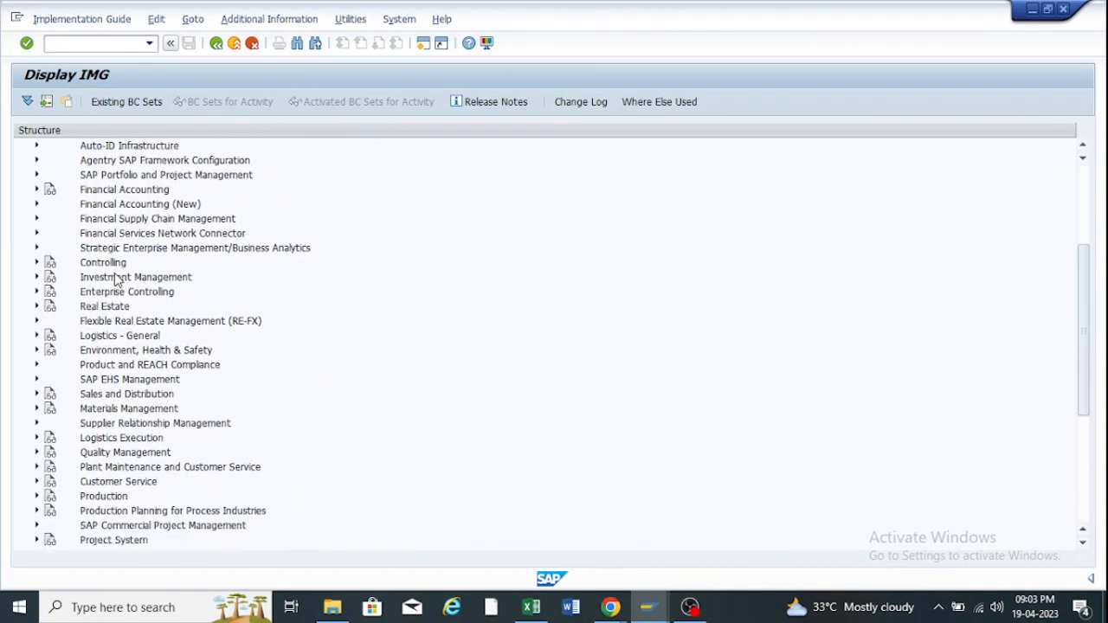
scroll(117, 277, "down", 2)
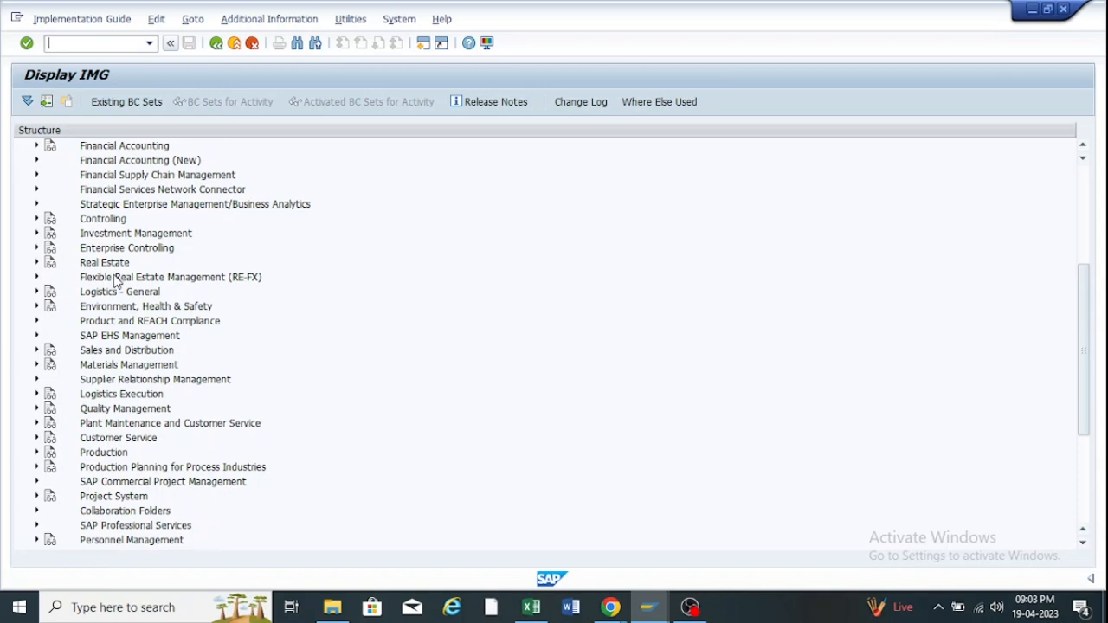
scroll(115, 279, "up", 5)
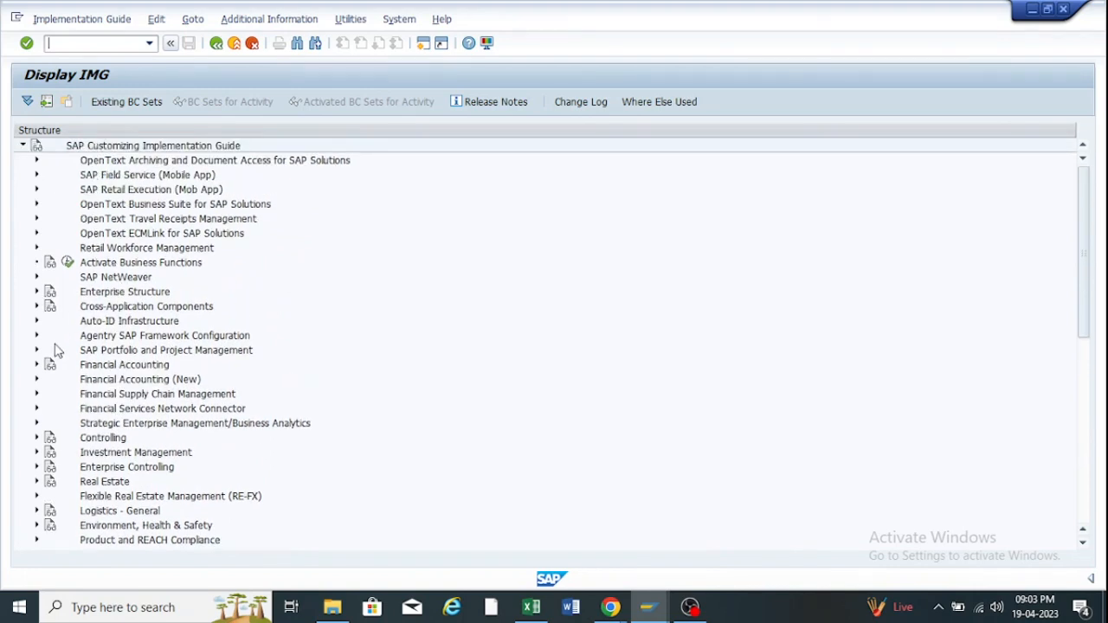
scroll(53, 349, "down", 4)
scroll(53, 350, "down", 1)
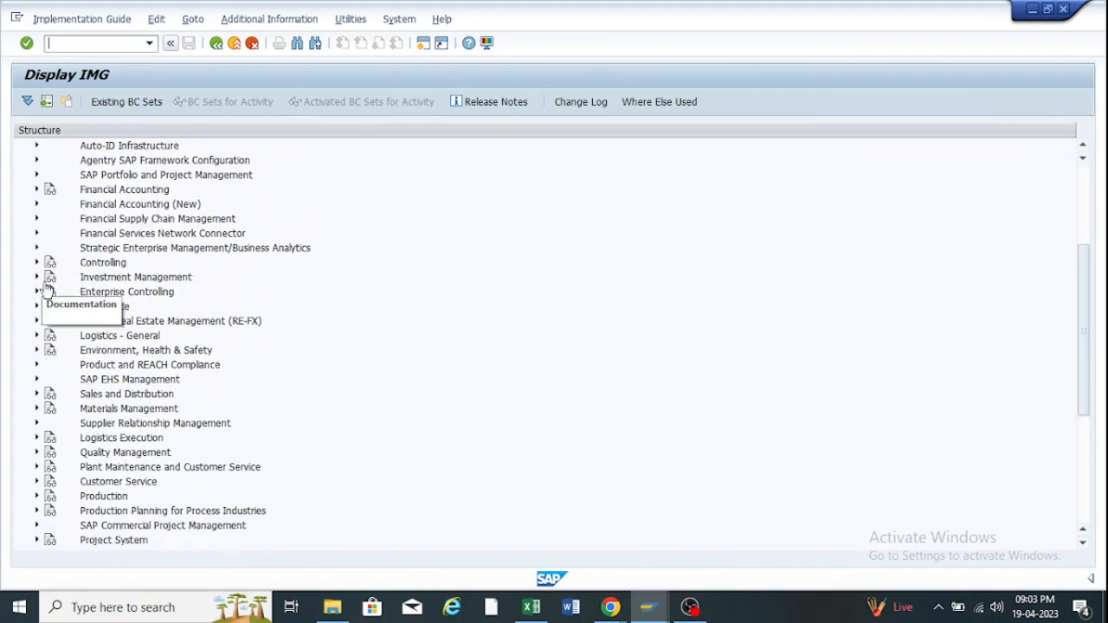
left_click(37, 336)
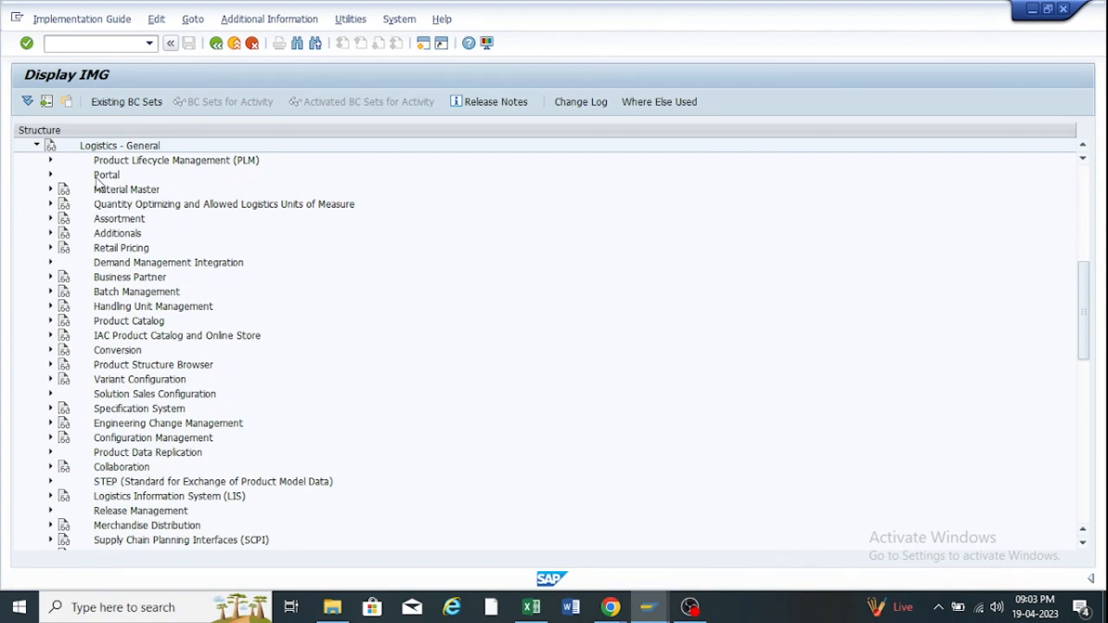
Expand Material Master > Basic Settings > Material Types and open Define Attributes of Material Types.
left_click(50, 190)
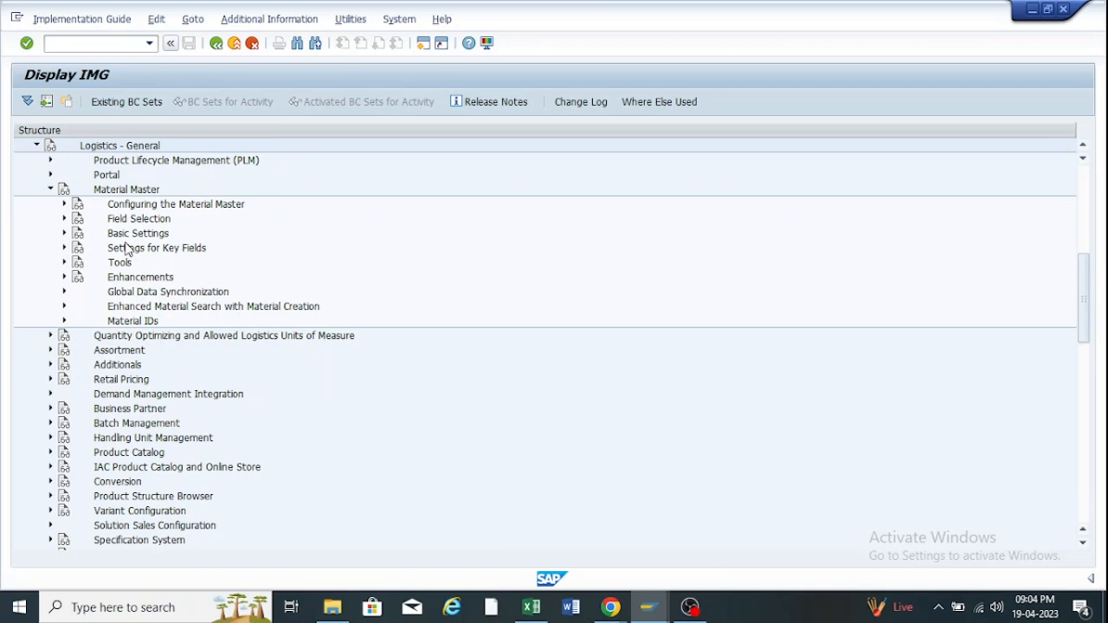
left_click(64, 233)
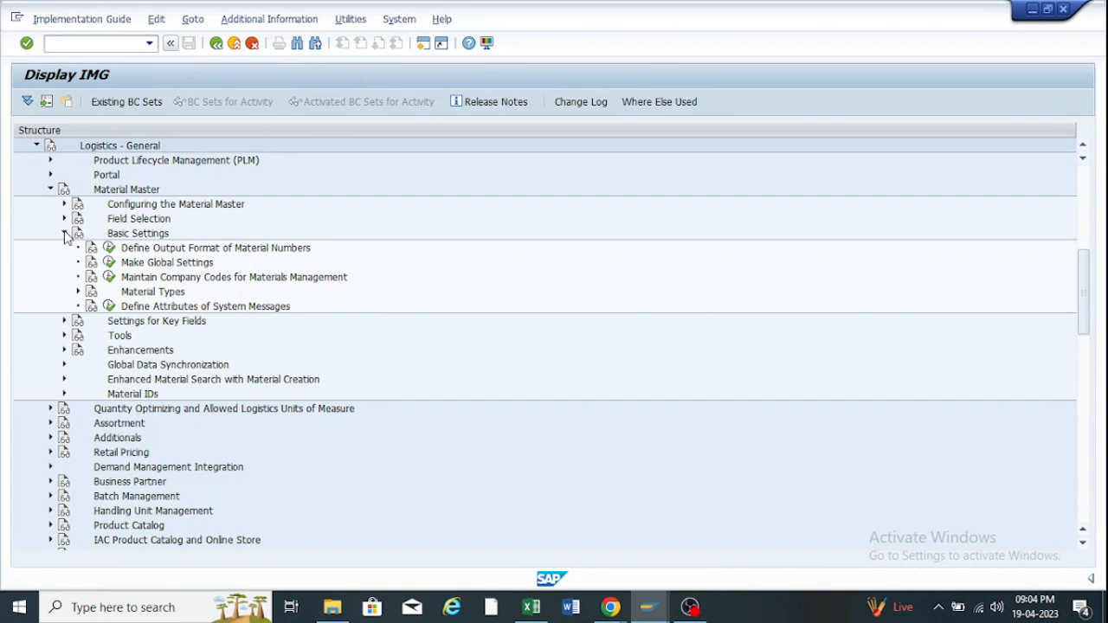
left_click(78, 291)
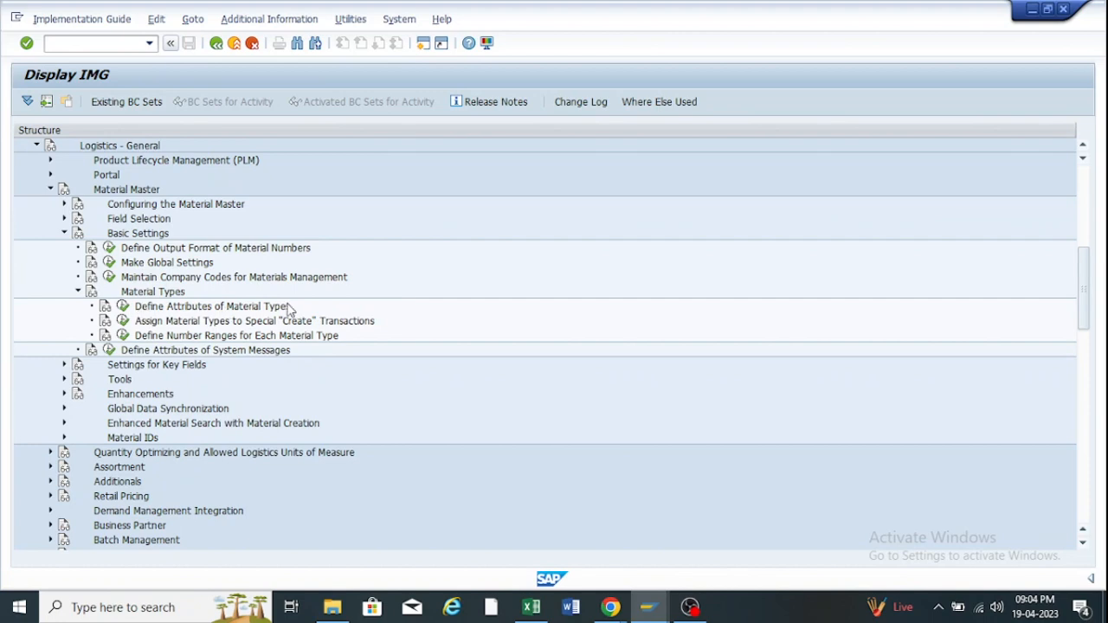
left_click(123, 307)
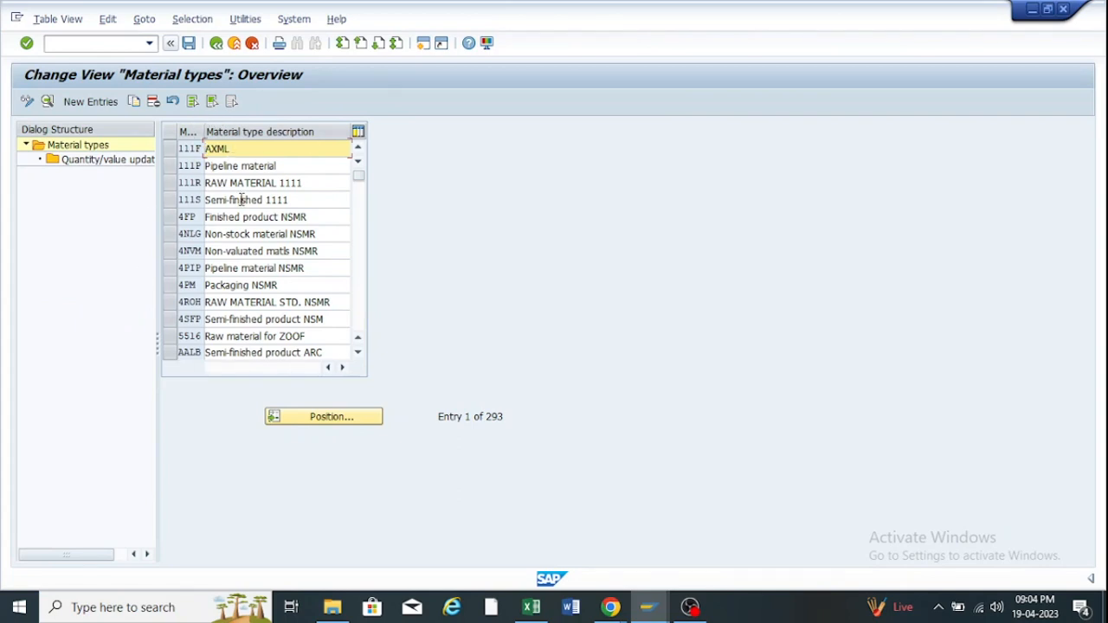
Position the table on material type ROH, select it and use Copy As.
left_click(326, 422)
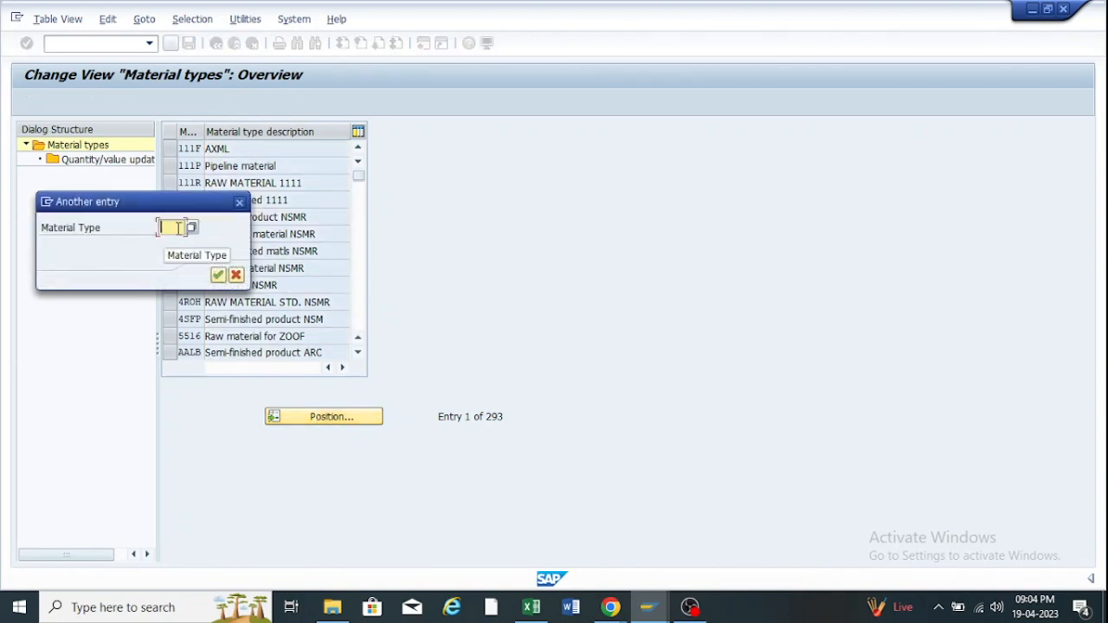
type("roh")
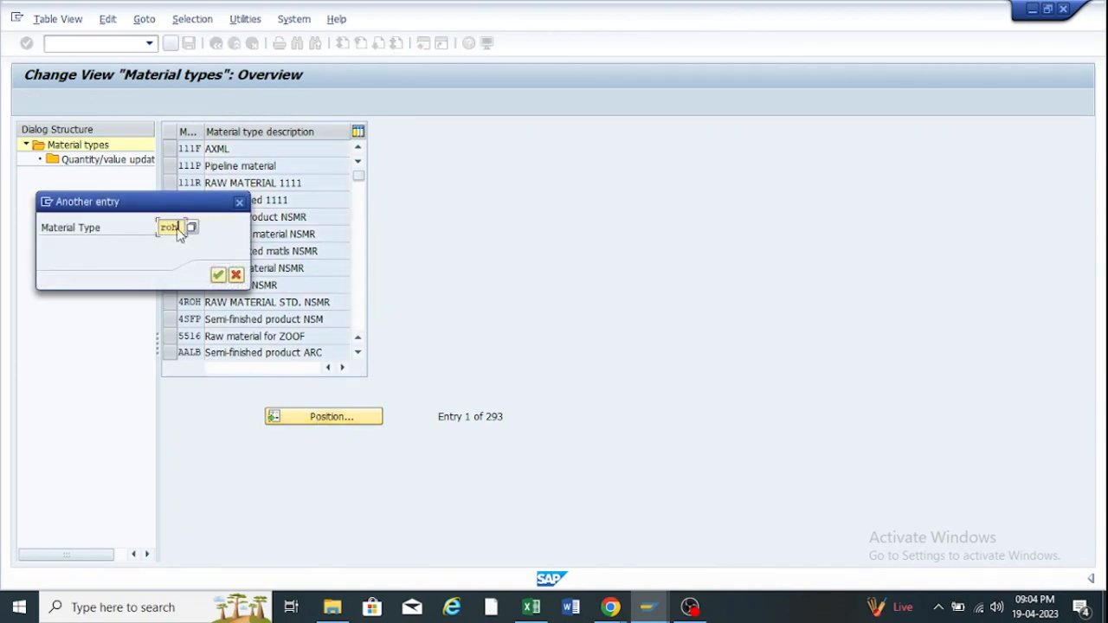
key("Return")
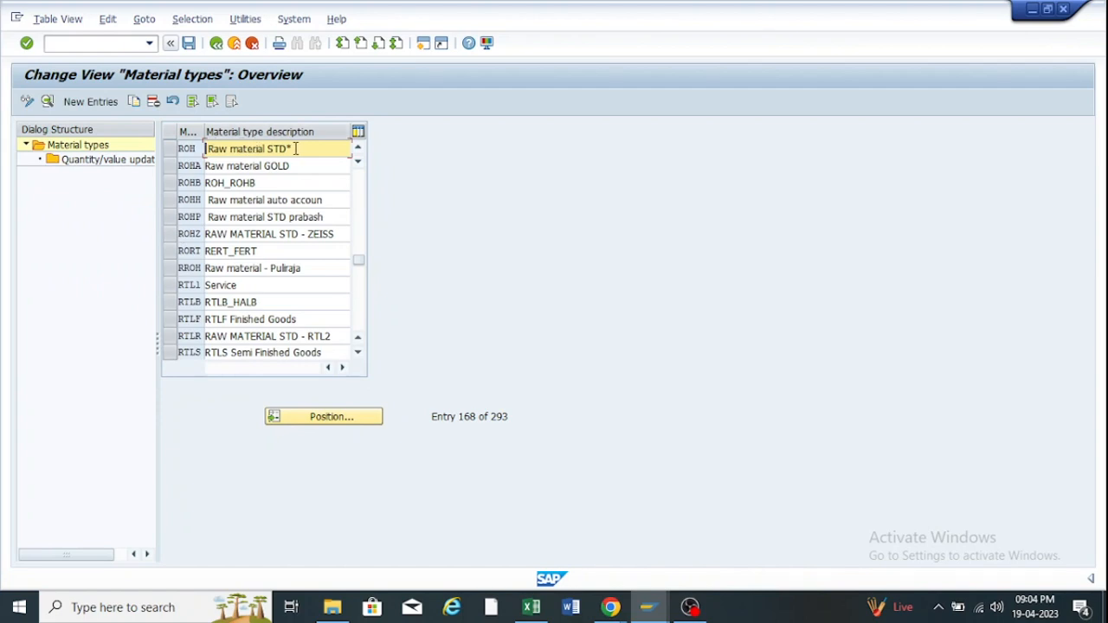
left_click_drag(296, 149, 197, 149)
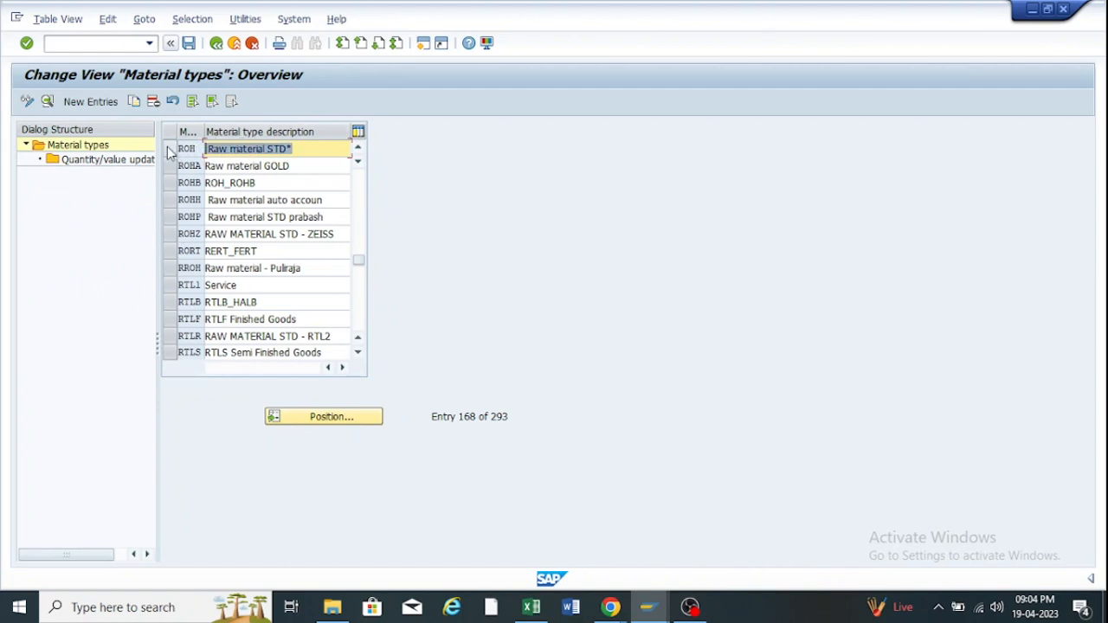
left_click(170, 151)
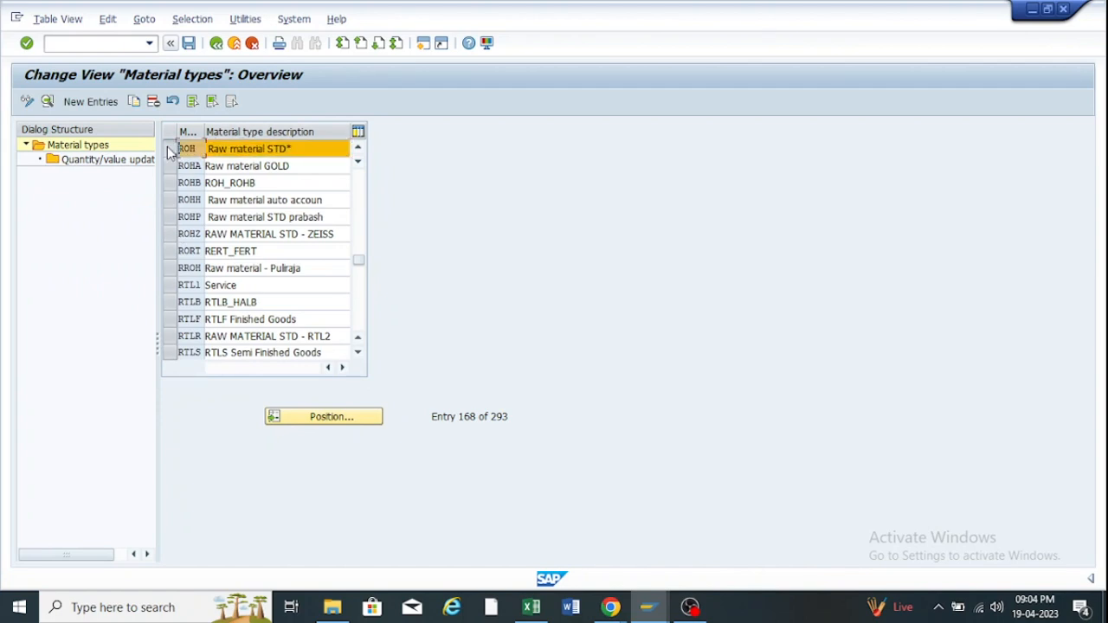
left_click(134, 101)
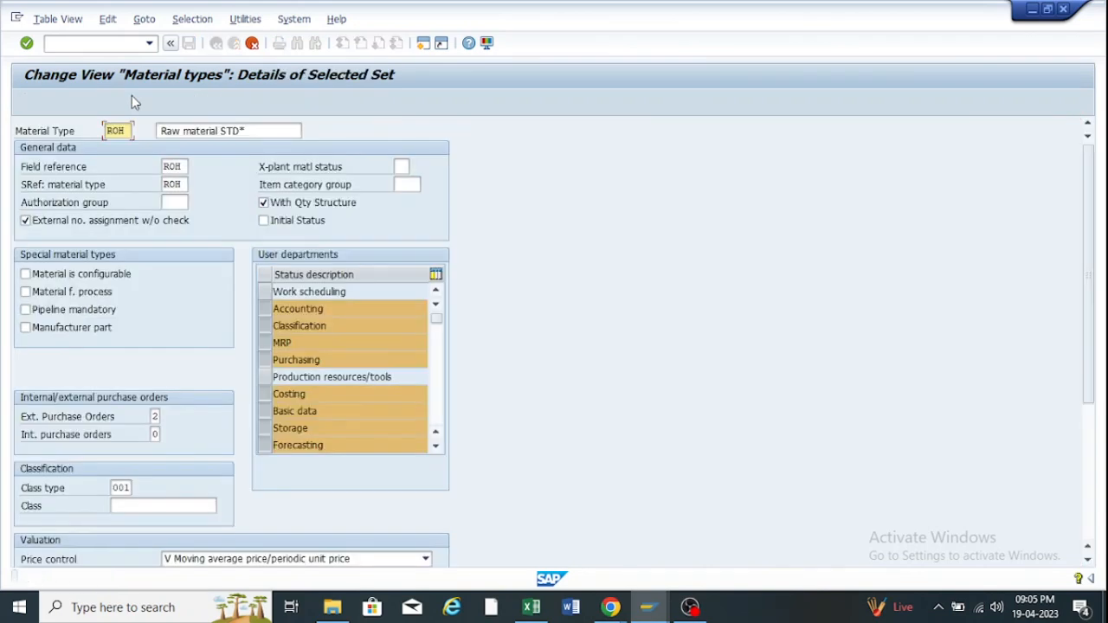
Change the new entry's material type code to ZR02.
double_click(127, 133)
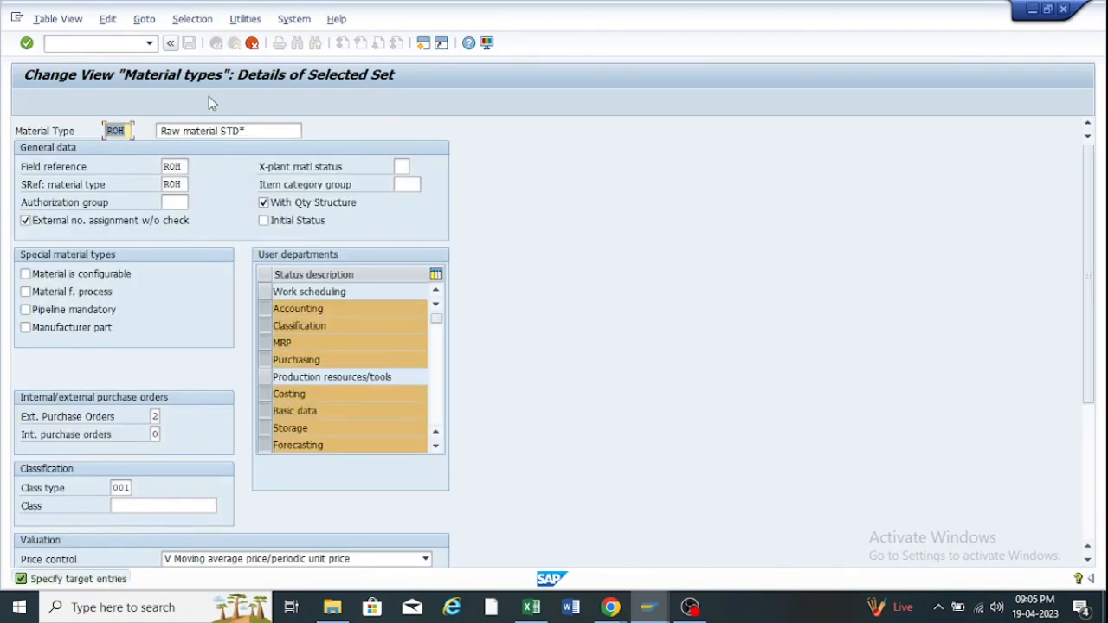
key("BackSpace")
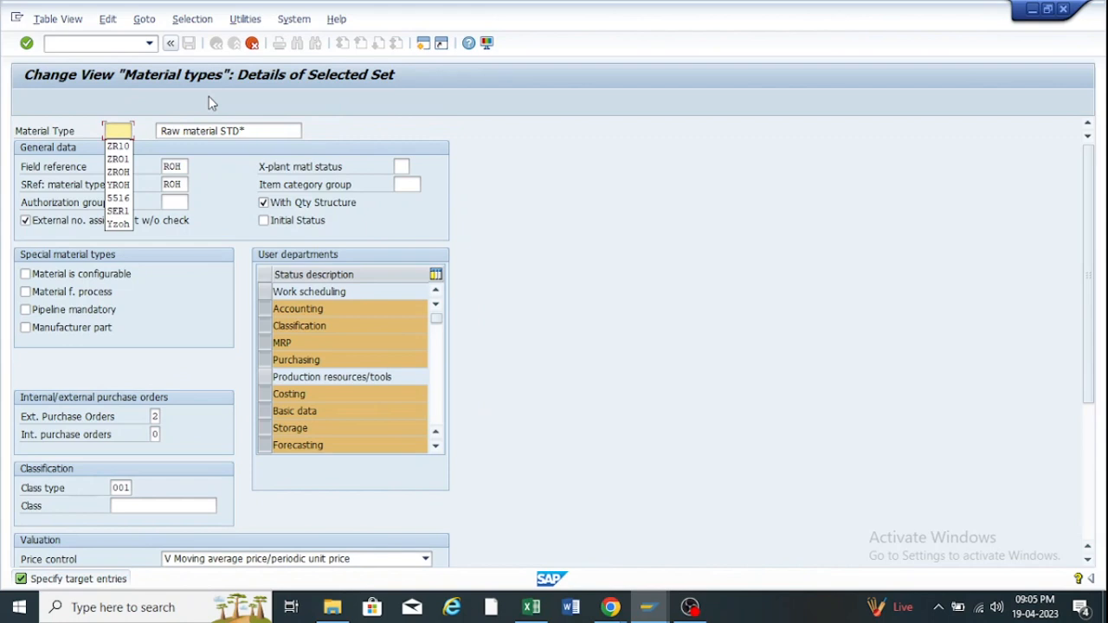
type("R")
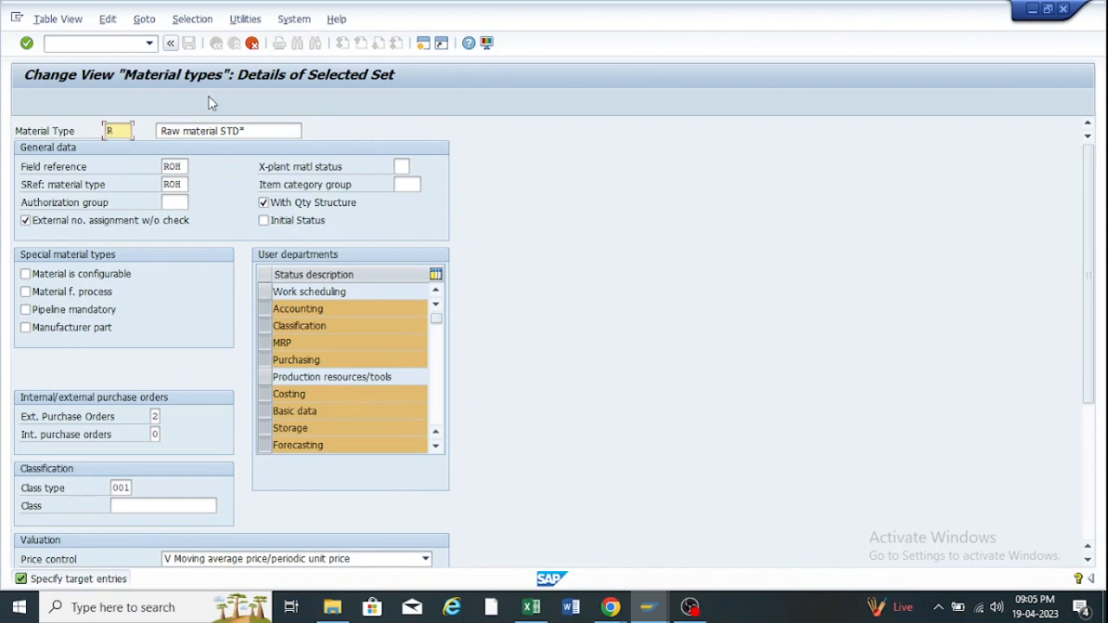
key("BackSpace")
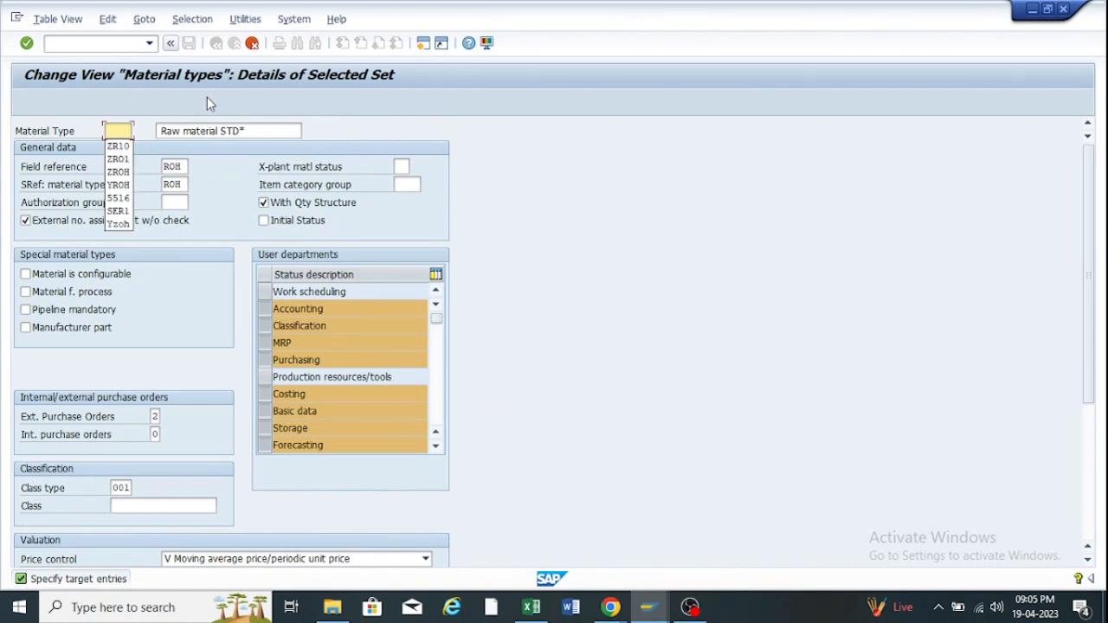
key("Down")
key("Down")
key("Return")
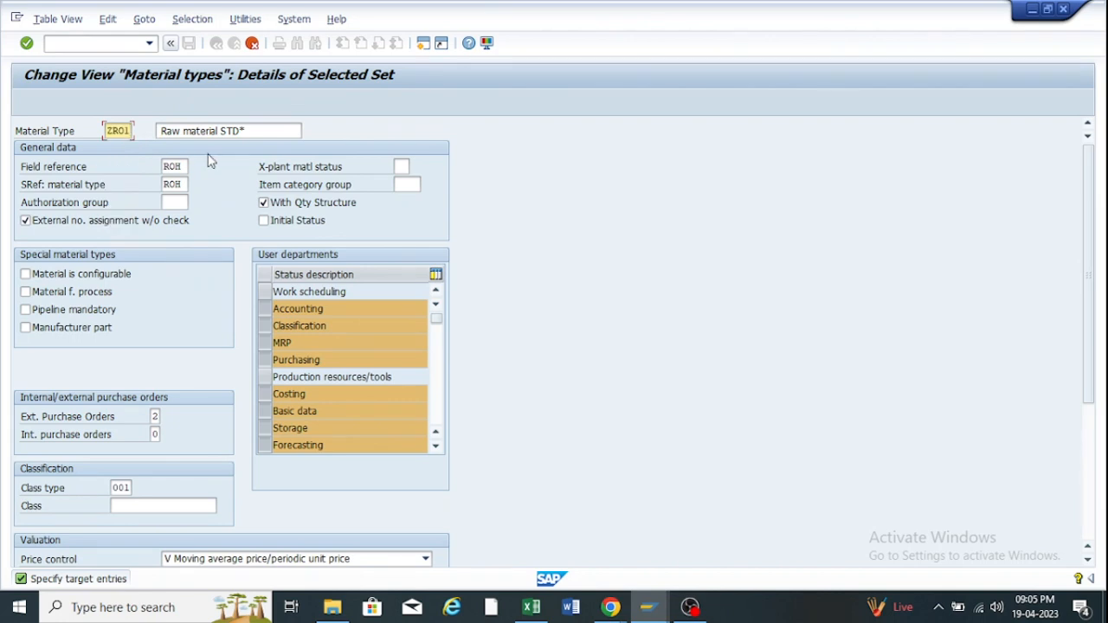
key("BackSpace")
type("2")
Edit the new type's description to read Raw Material.
left_click(255, 130)
key("BackSpace")
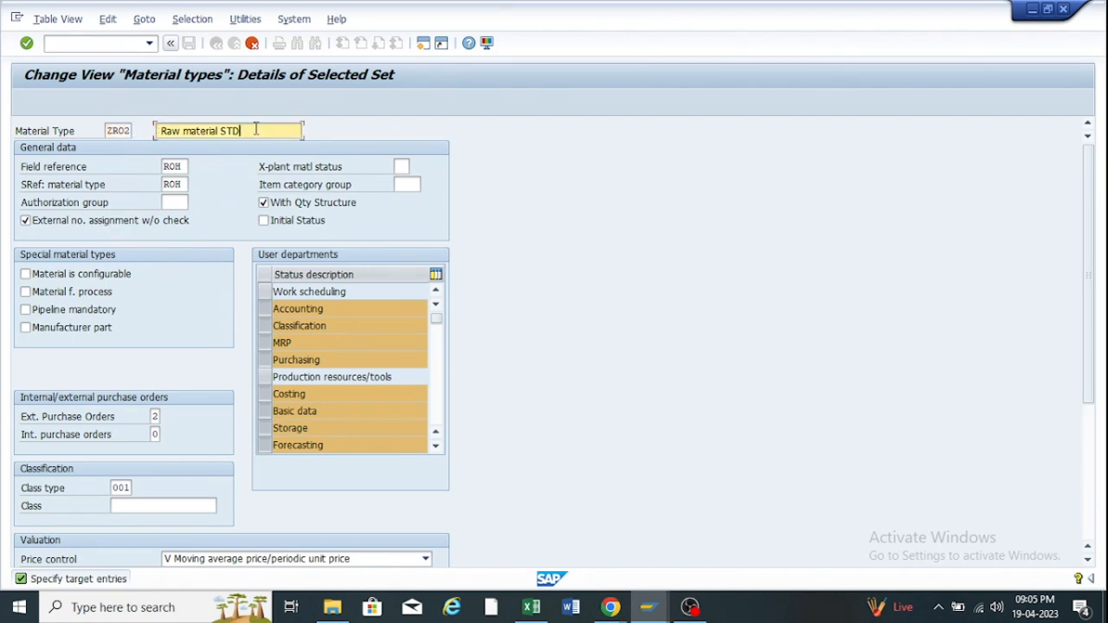
key("BackSpace")
key("BackSpace")
key("BackSpace")
key("BackSpace")
key("BackSpace")
key("BackSpace")
key("BackSpace")
key("BackSpace")
key("BackSpace")
key("BackSpace")
key("BackSpace")
key("BackSpace")
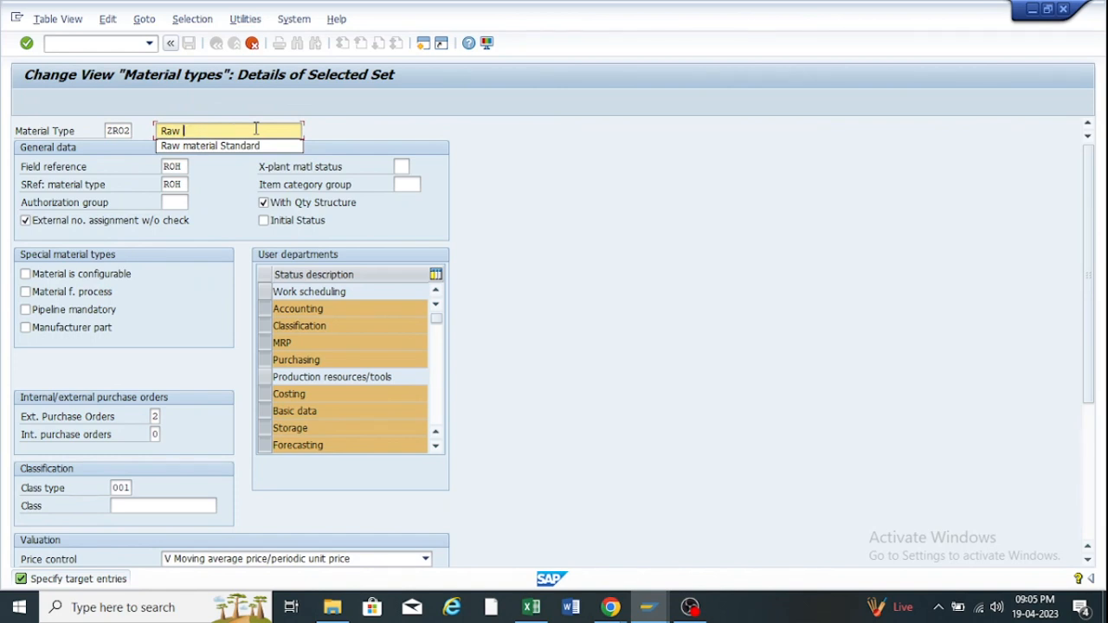
type("Material")
left_click(241, 146)
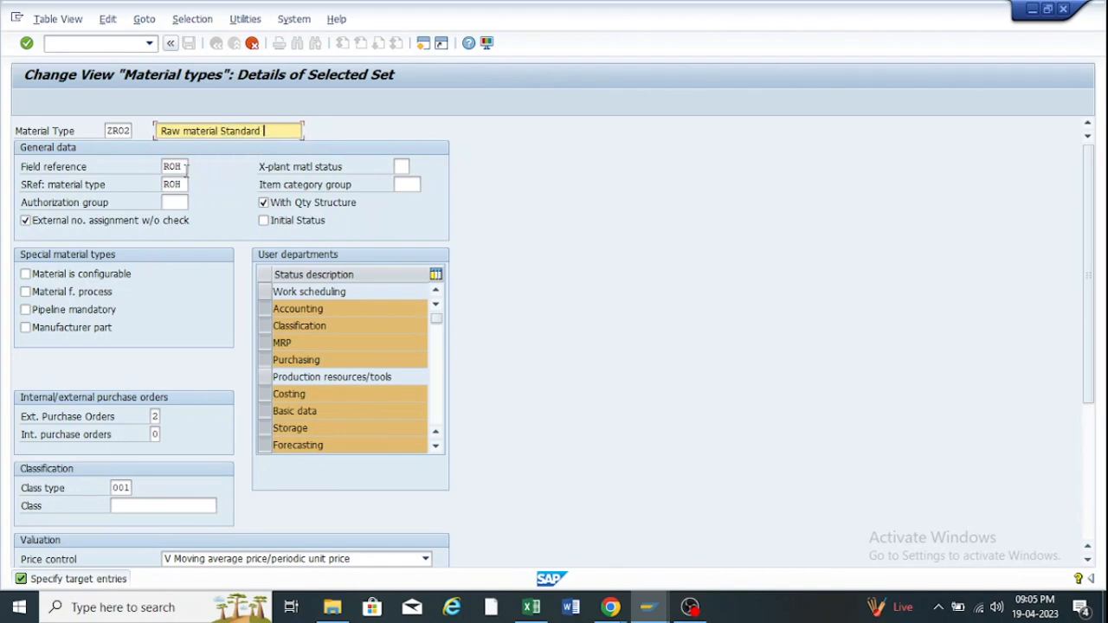
scroll(136, 273, "down", 5)
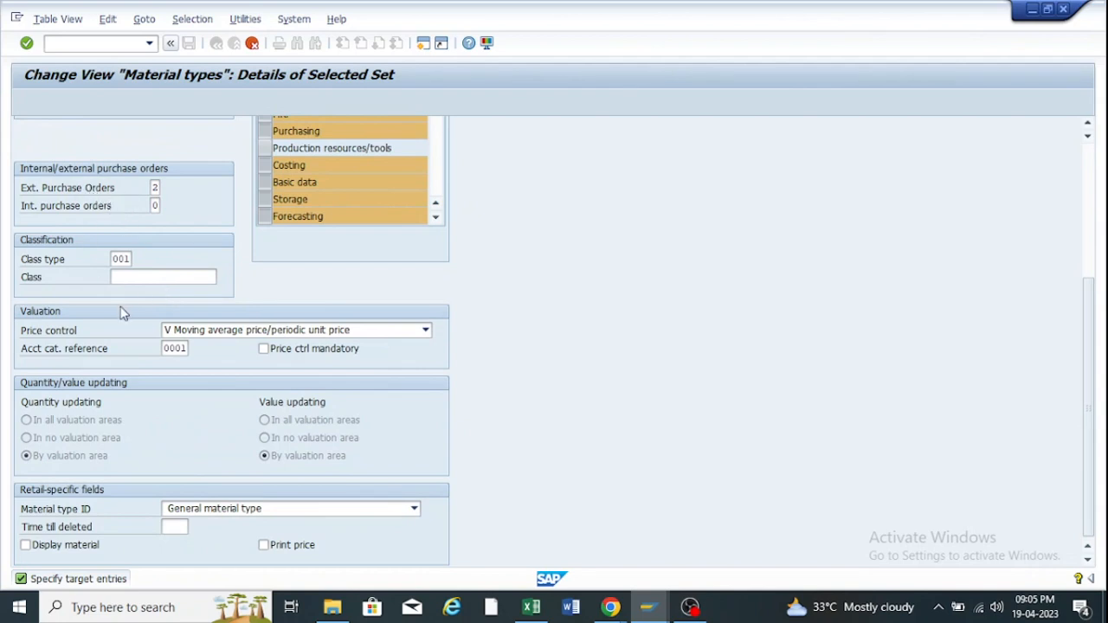
scroll(235, 452, "up", 5)
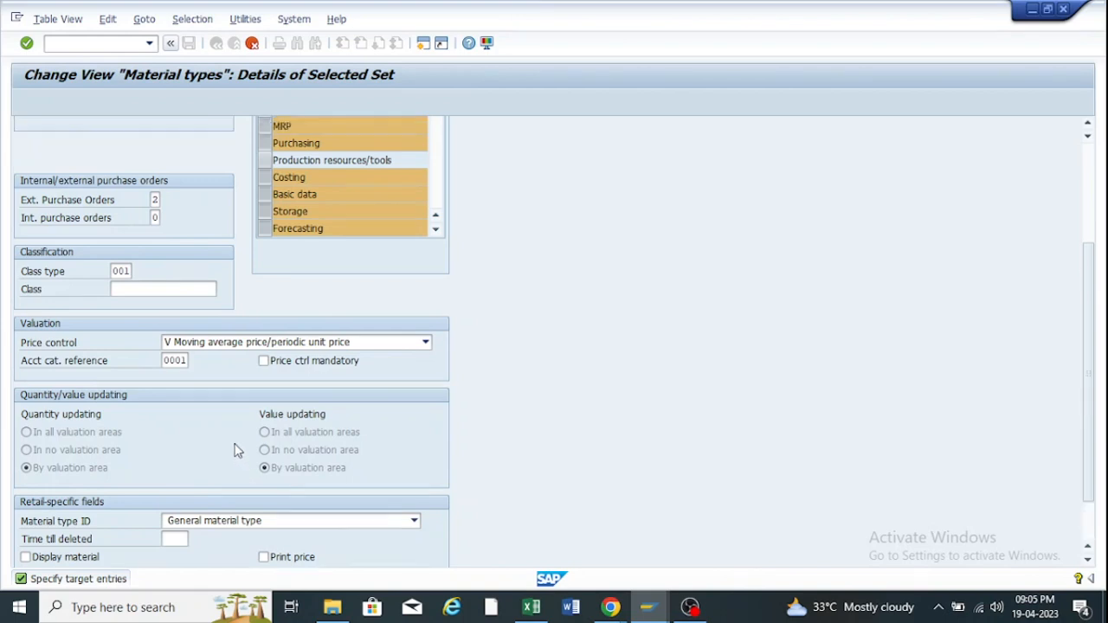
scroll(235, 451, "up", 2)
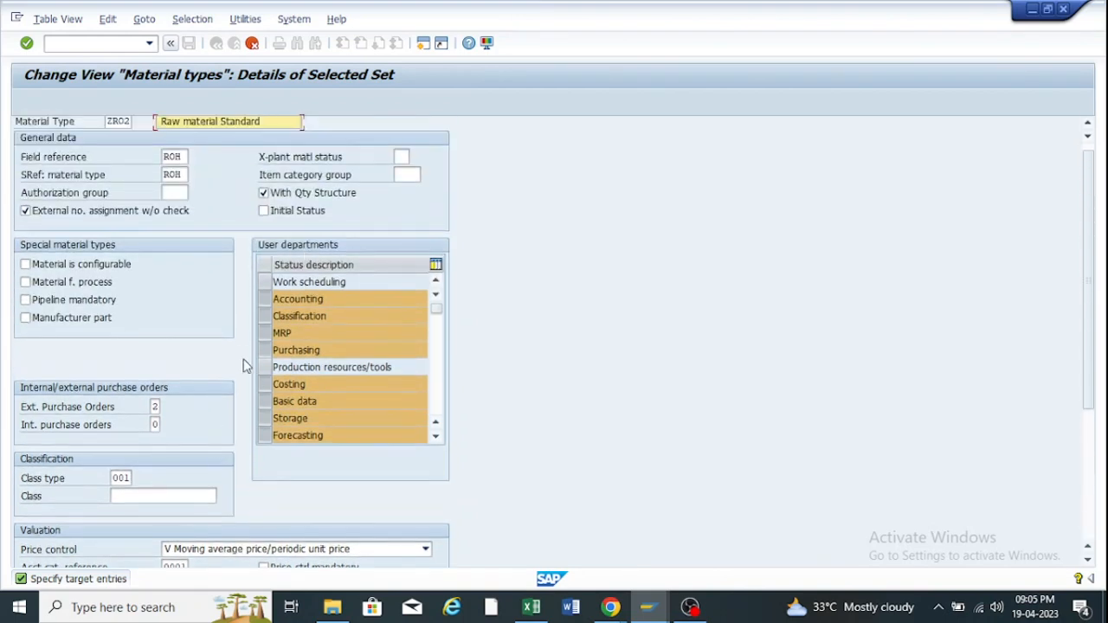
scroll(308, 325, "up", 1)
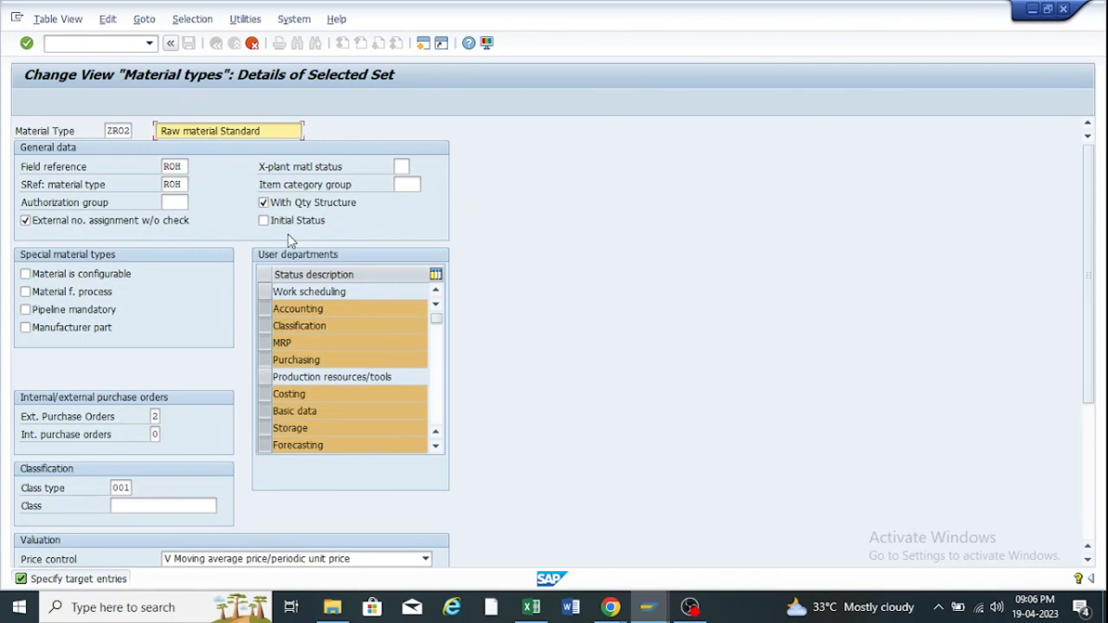
Confirm the ZR02 details and copy its 672 dependent quantity/value updating entries.
key("Return")
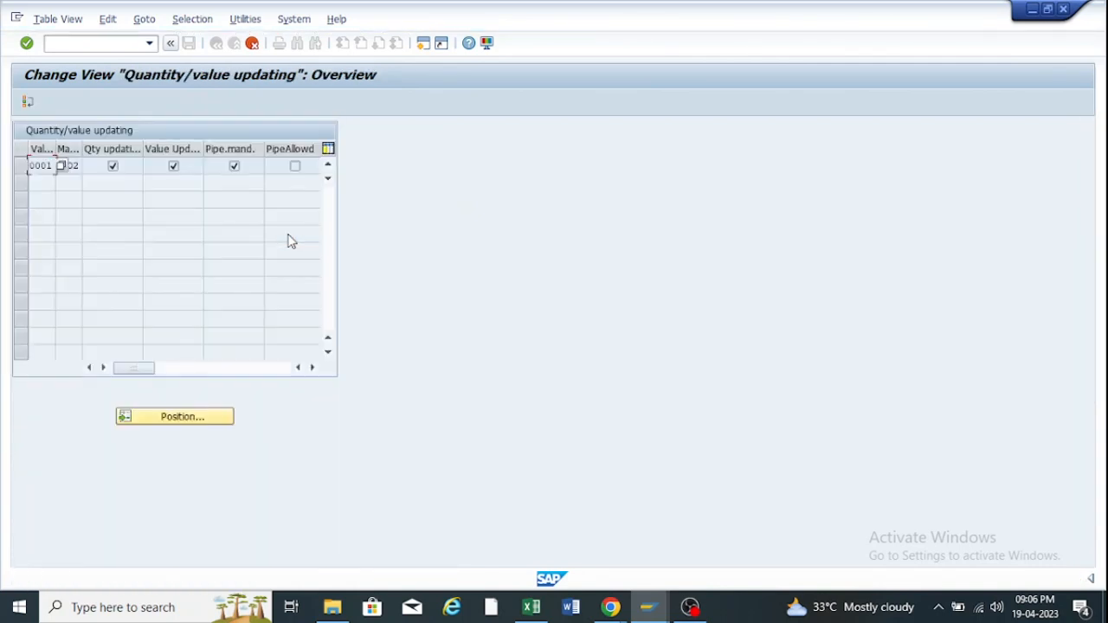
key("Return")
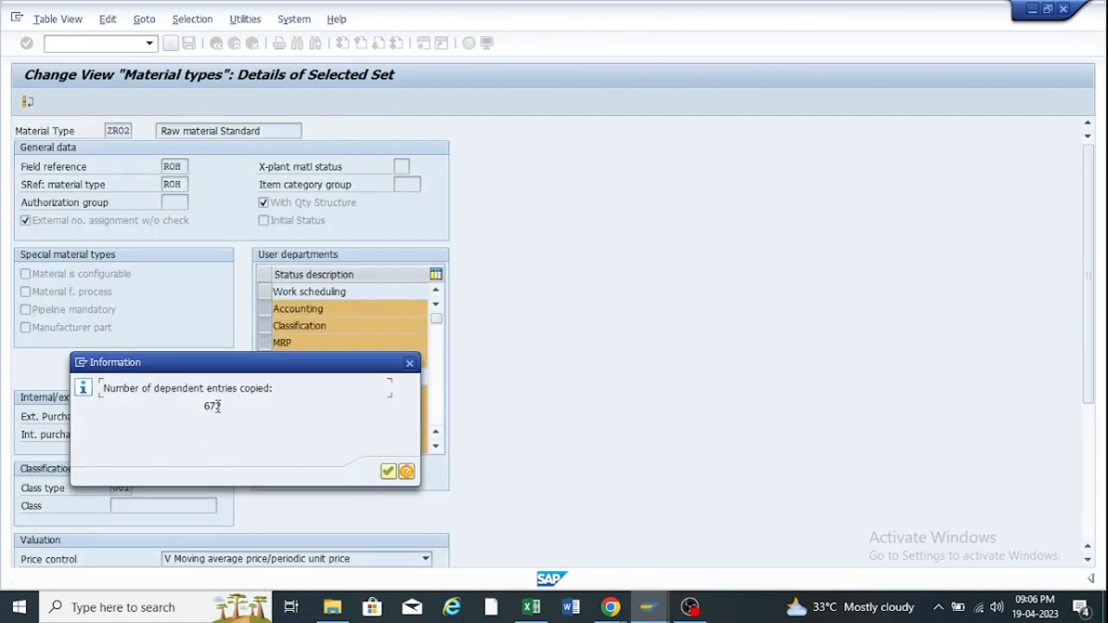
left_click(388, 472)
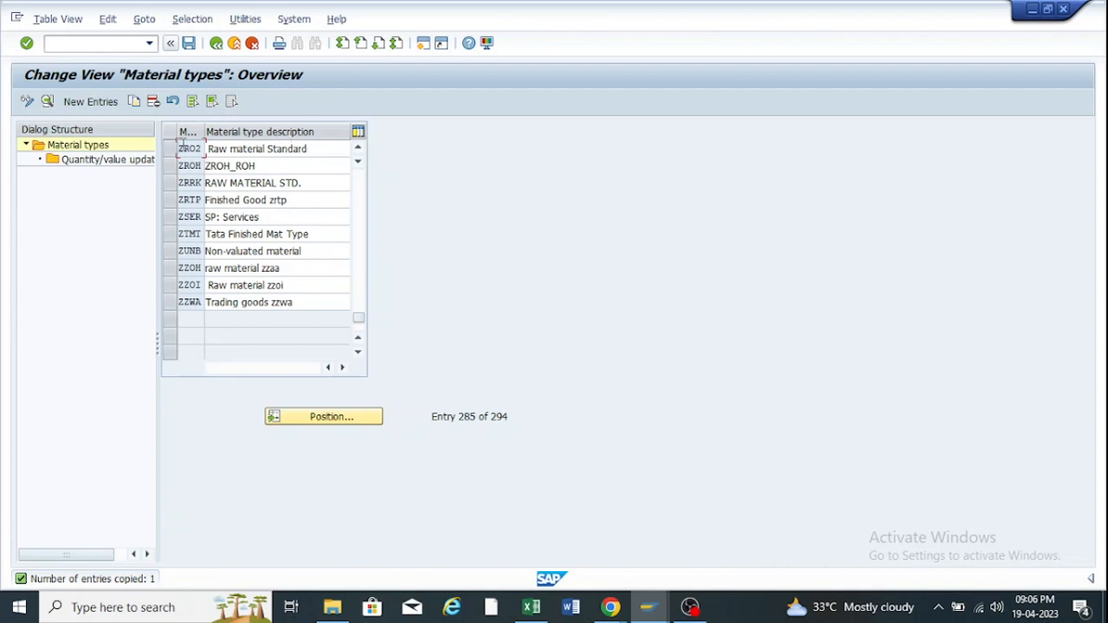
Open Quantity/value updating for ZR02 and start a Position search for an entry.
left_click(169, 149)
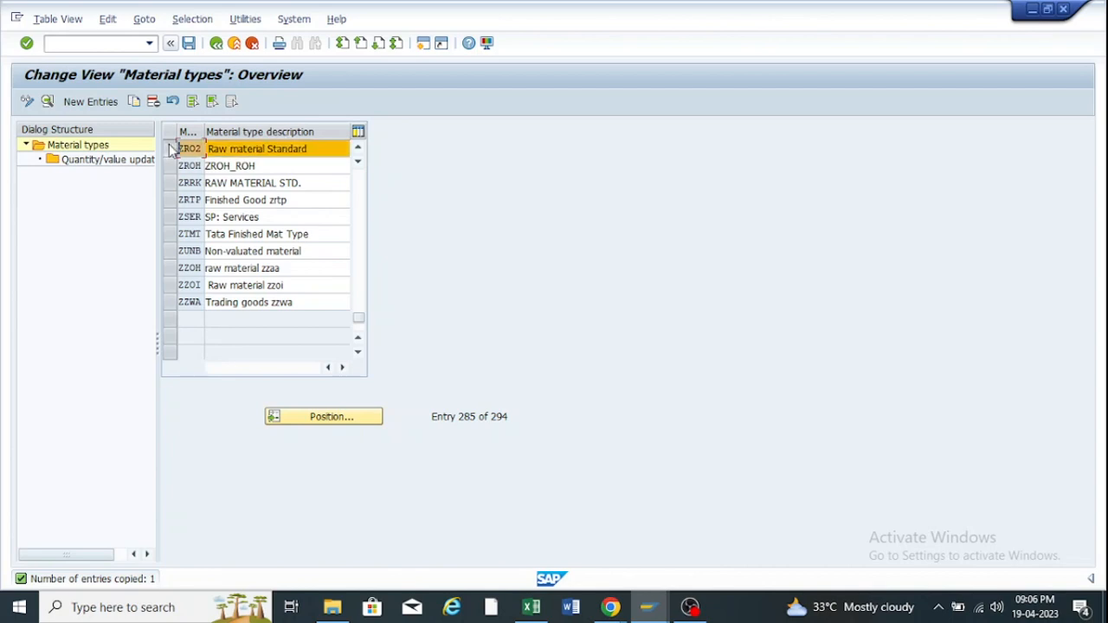
double_click(73, 165)
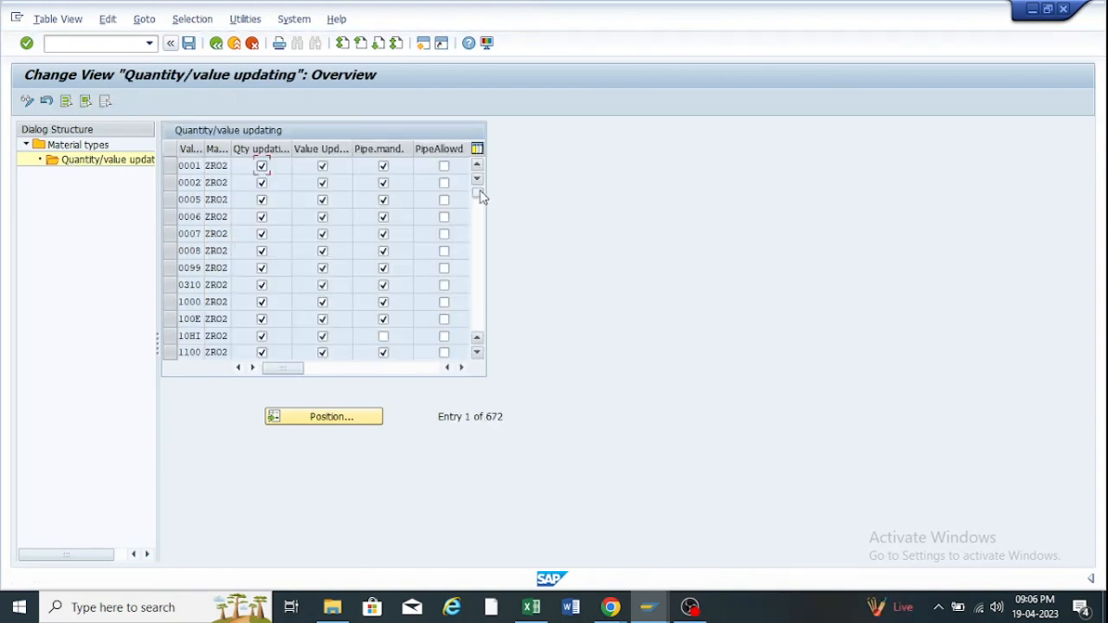
left_click_drag(478, 190, 479, 343)
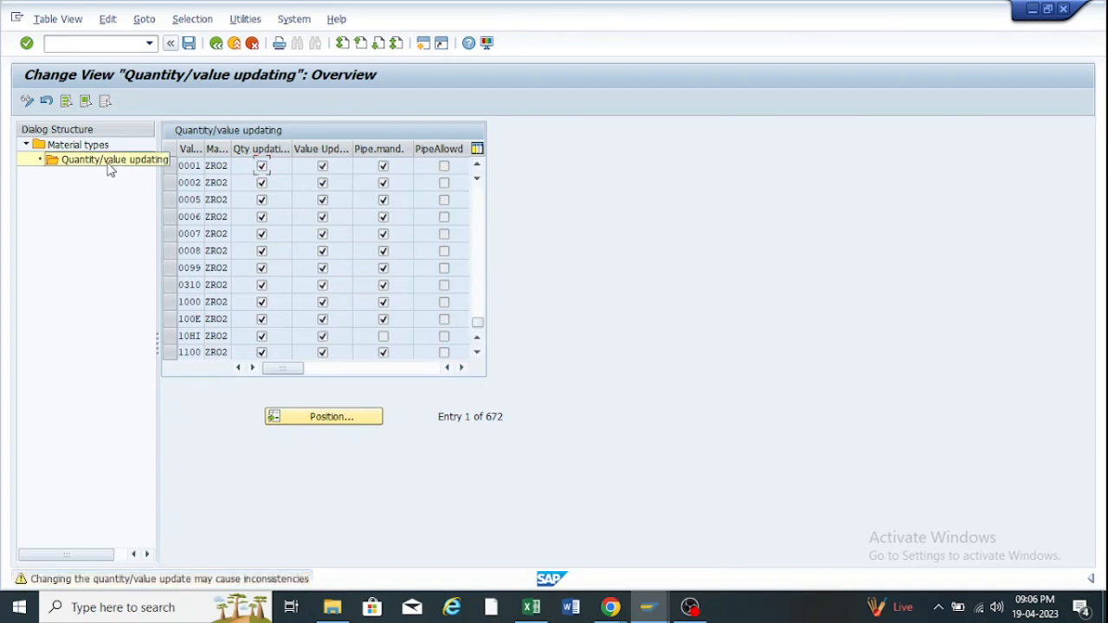
left_click(288, 416)
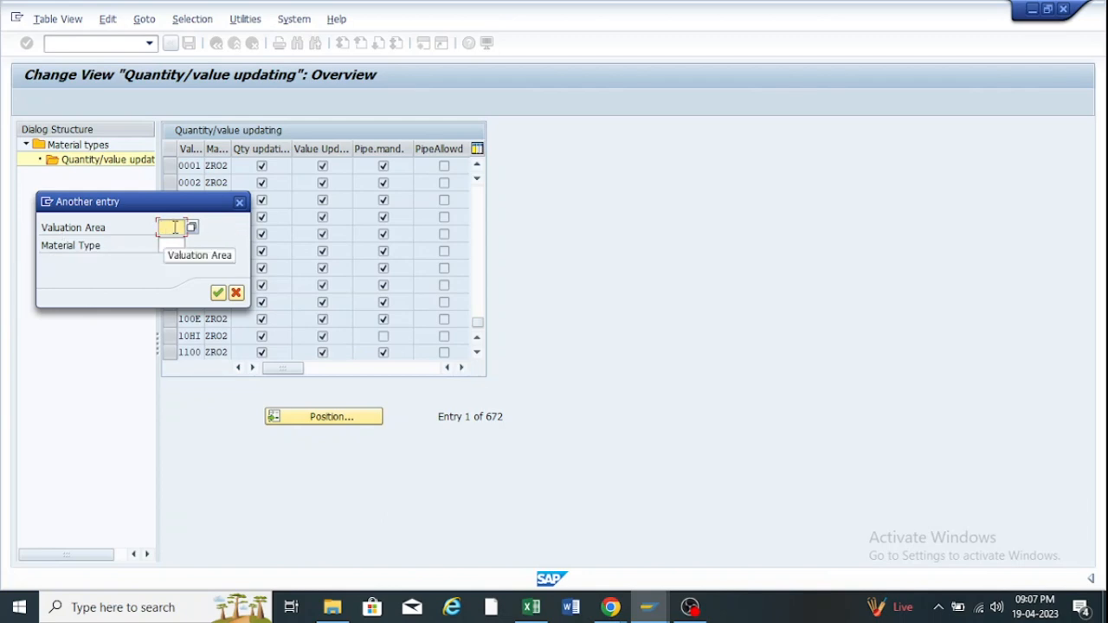
Jump the list to valuation area zoof with material type ZR02.
left_click(173, 227)
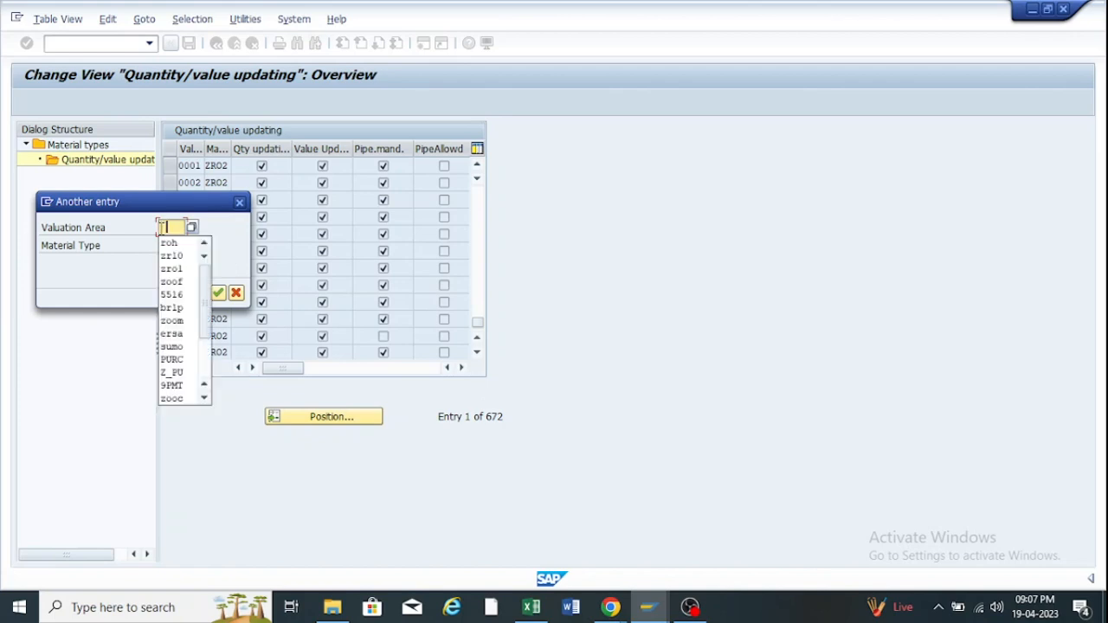
left_click(180, 286)
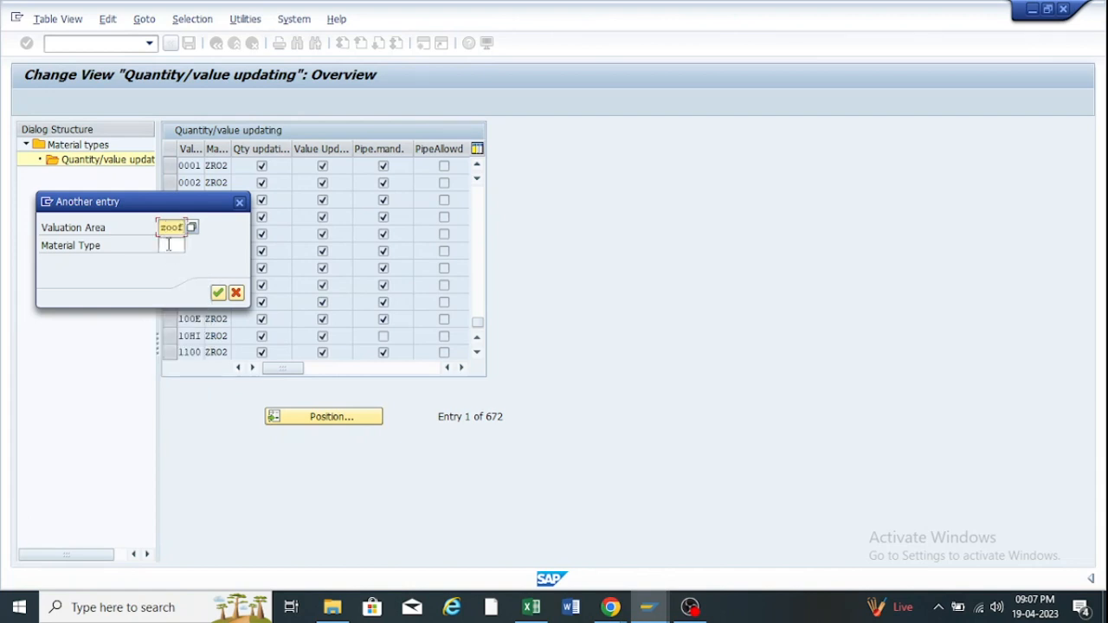
left_click(168, 245)
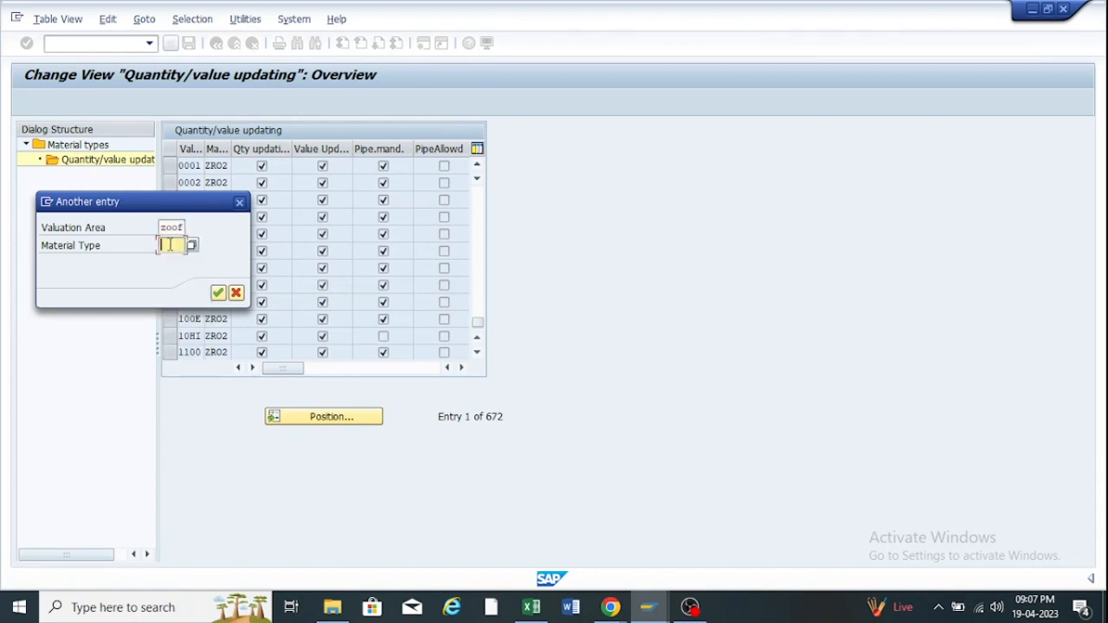
type("R")
key("BackSpace")
type("ZRO")
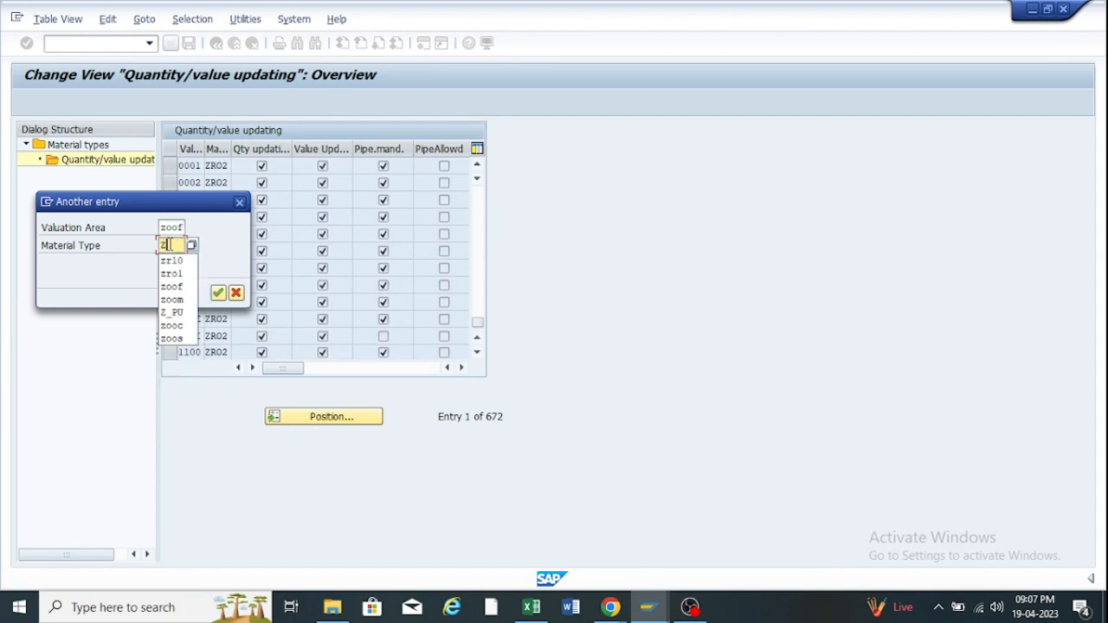
type("2")
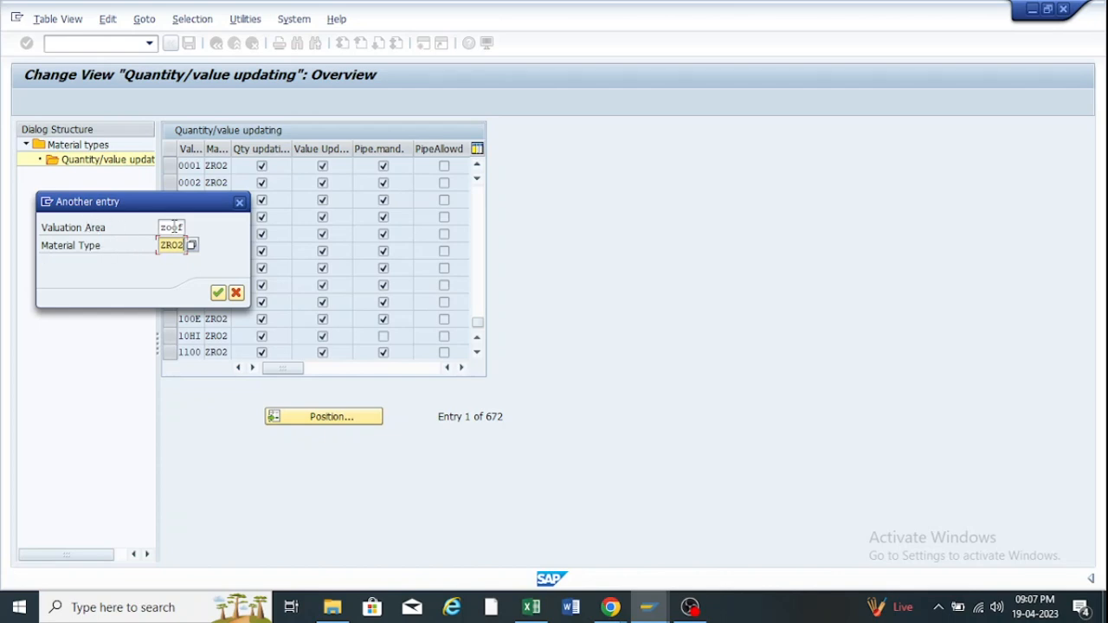
left_click(220, 293)
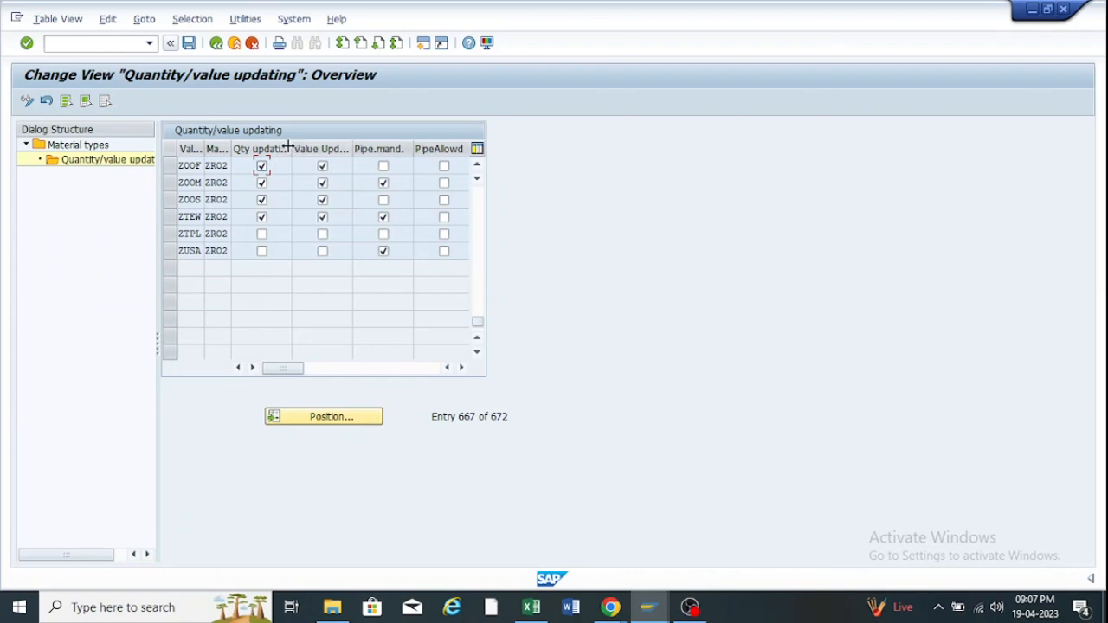
Widen the Qty updating and Value Update columns and verify ZOOF has quantity updating on.
left_click_drag(290, 149, 317, 151)
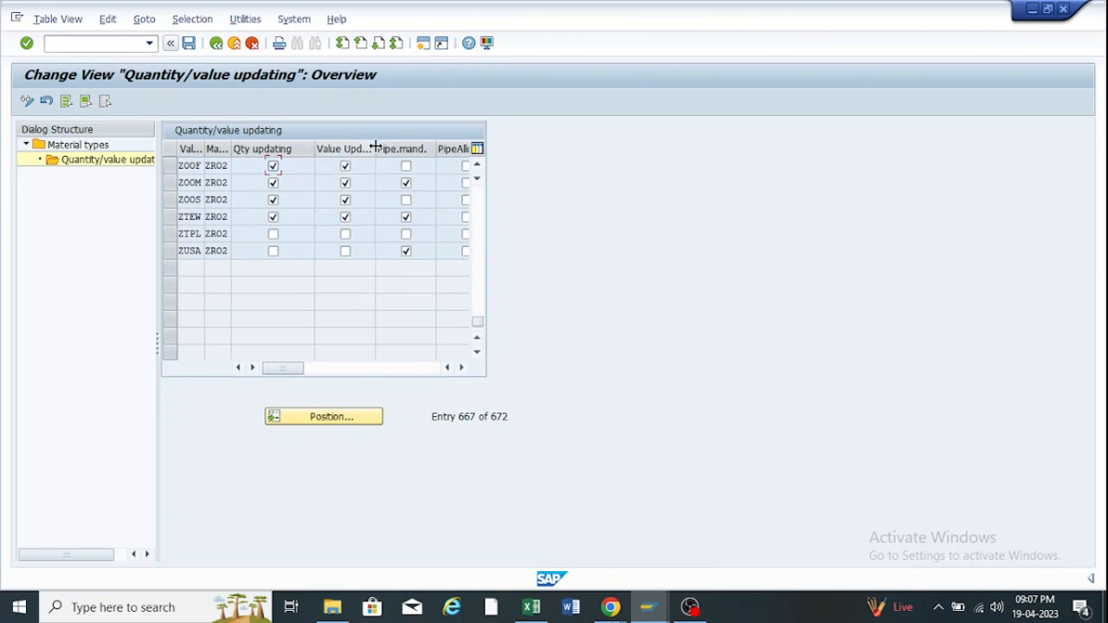
left_click_drag(375, 149, 397, 149)
left_click(272, 165)
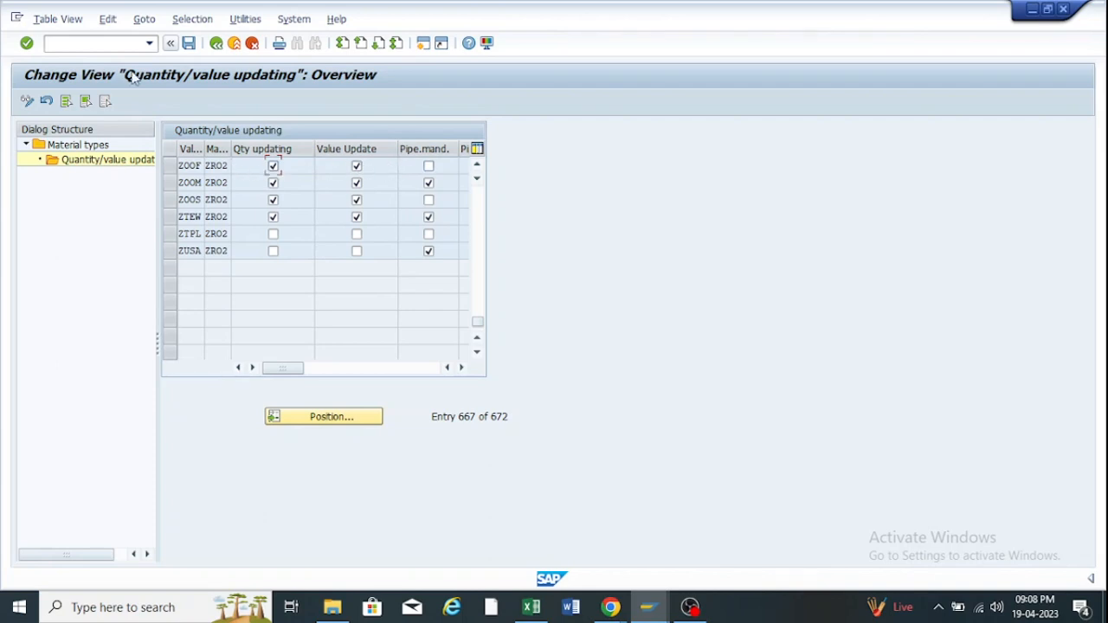
Save the ZR02 quantity/value updating settings under the customizing request.
left_click(189, 43)
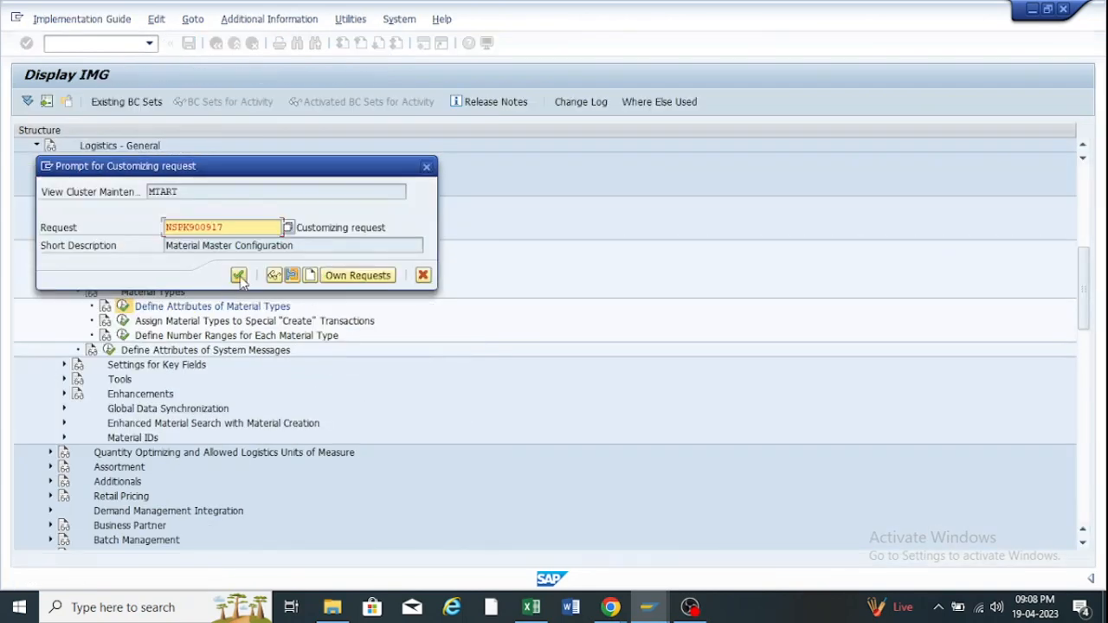
left_click(248, 275)
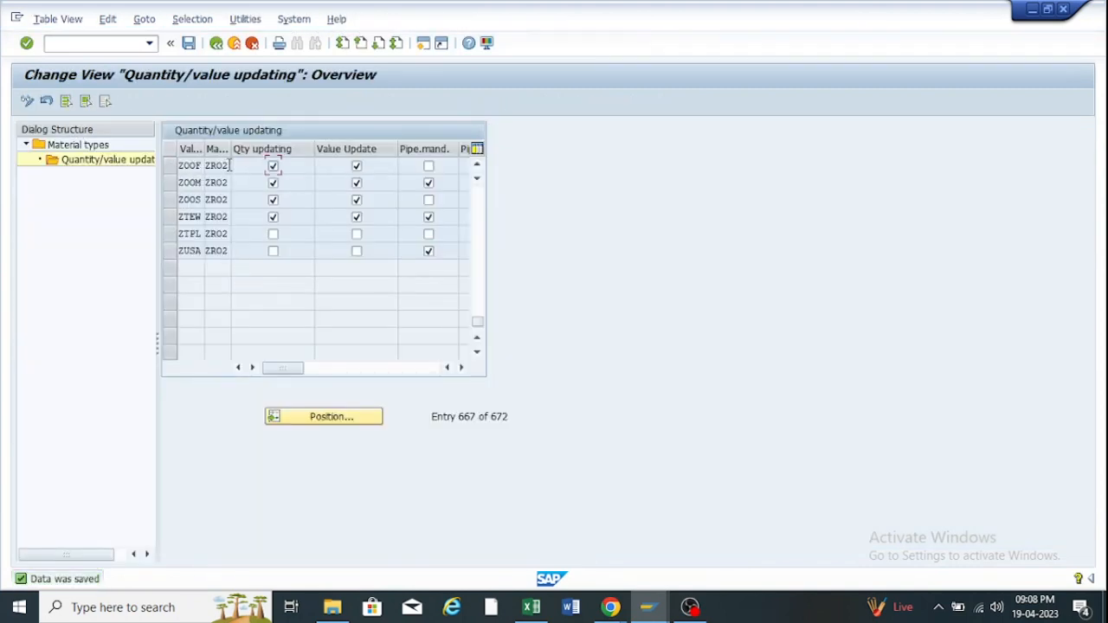
left_click_drag(230, 164, 206, 164)
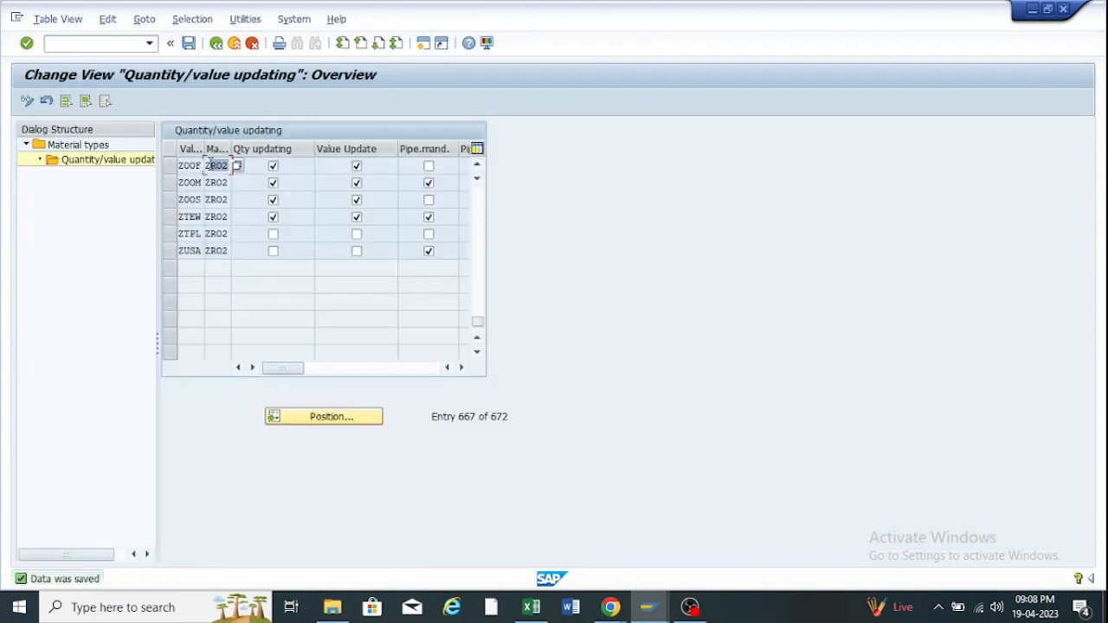
Return to the material types overview and start a new SAP session at Easy Access.
left_click(217, 45)
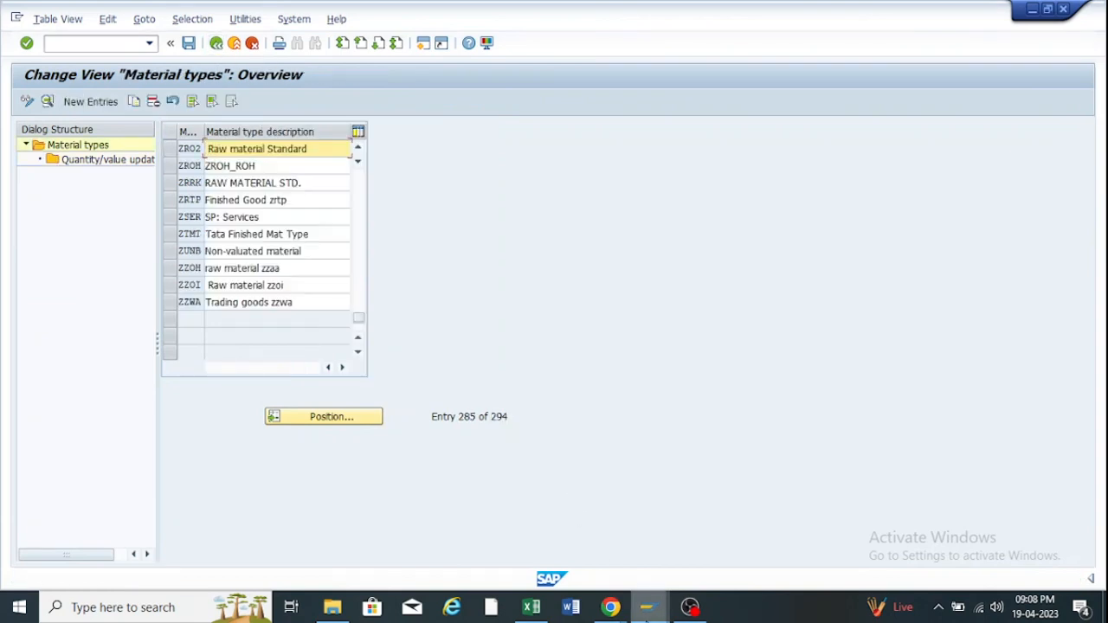
mouse_move(646, 618)
left_click(657, 542)
left_click(428, 47)
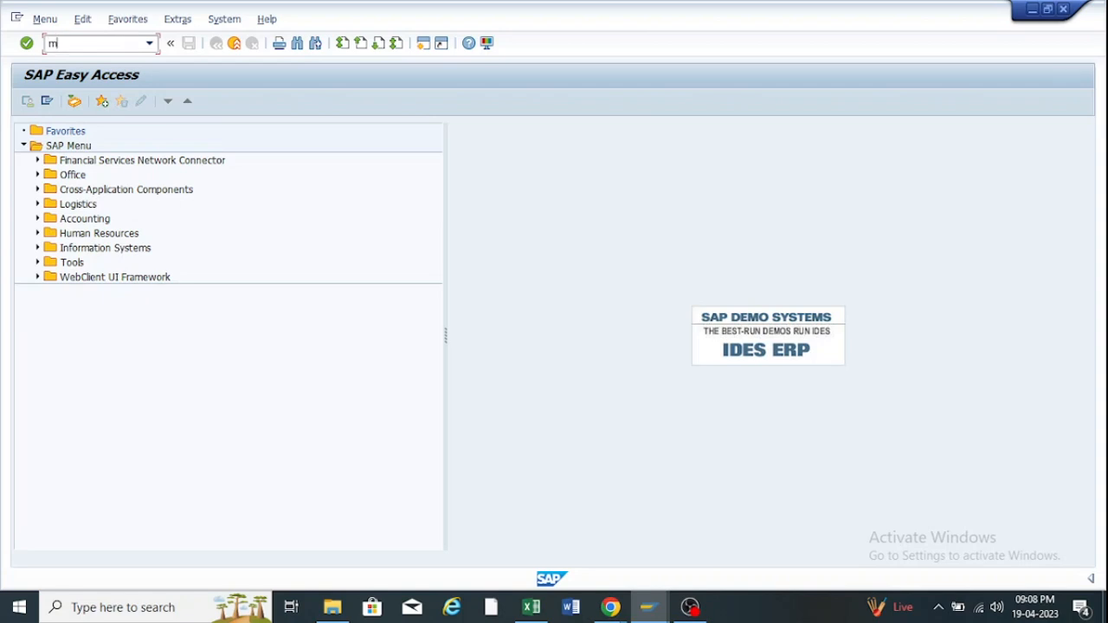
Start MM01 and set the industry sector to M Mechanical Engineering.
key("Return")
type("mm01")
key("Return")
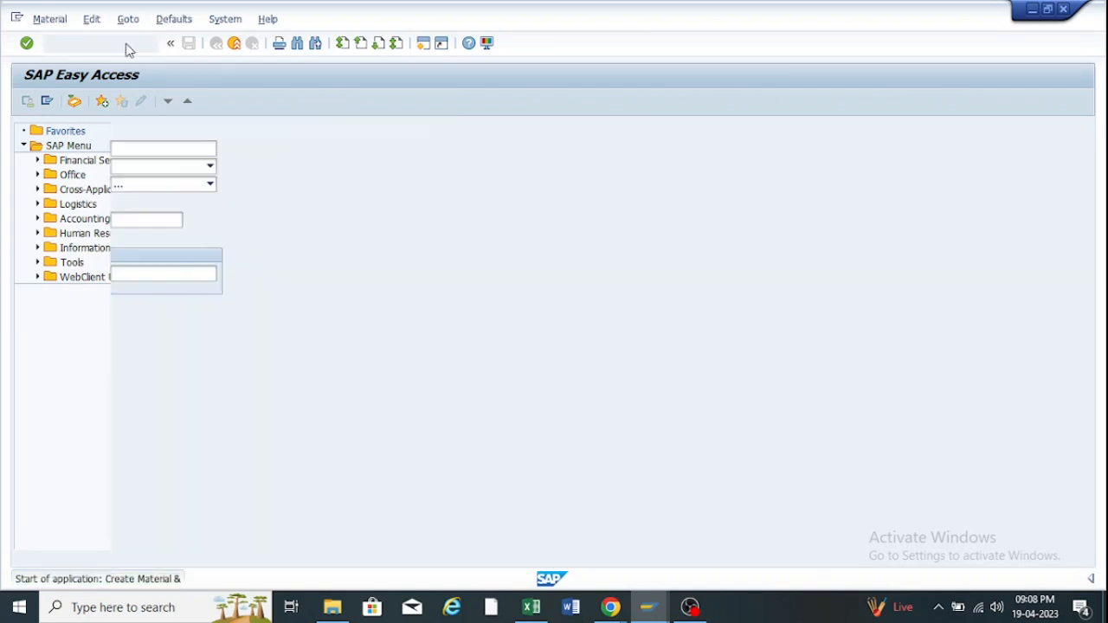
left_click(212, 167)
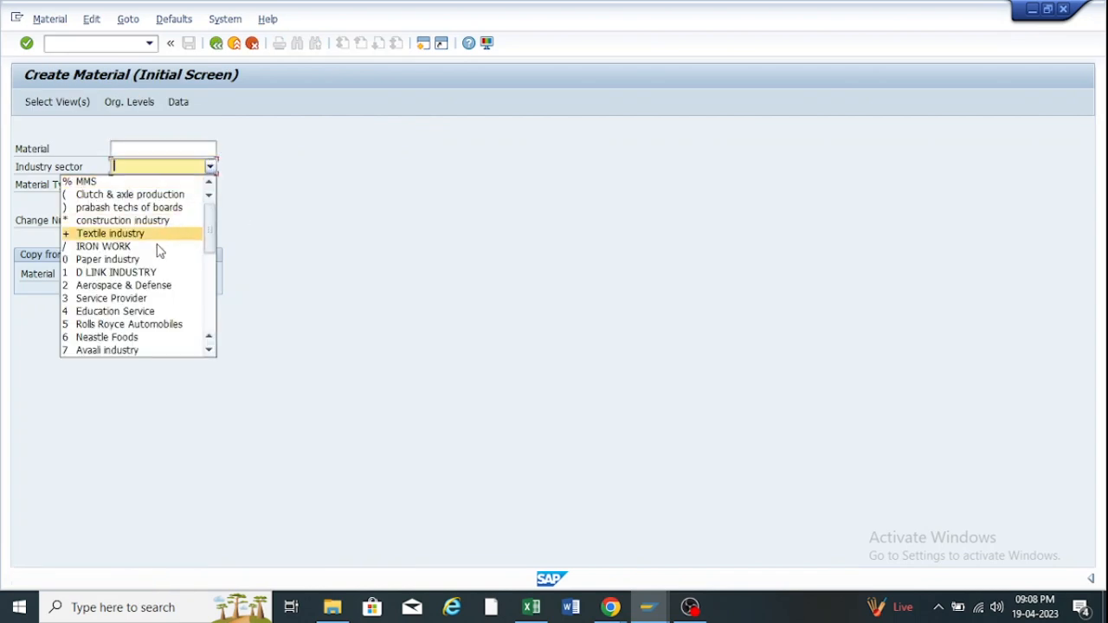
scroll(152, 272, "down", 5)
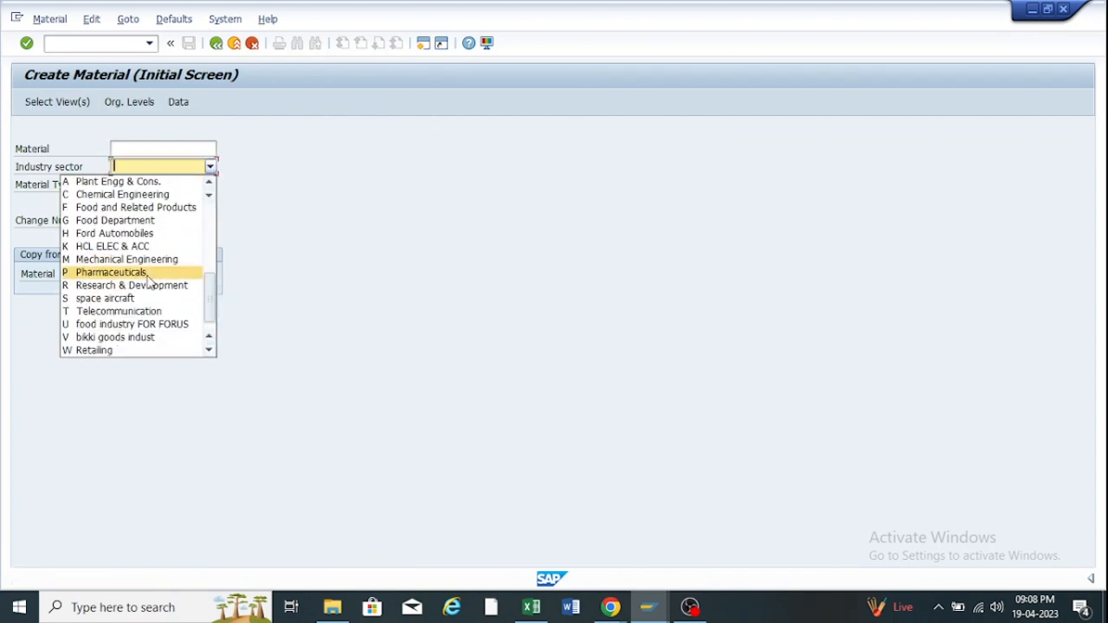
left_click(101, 260)
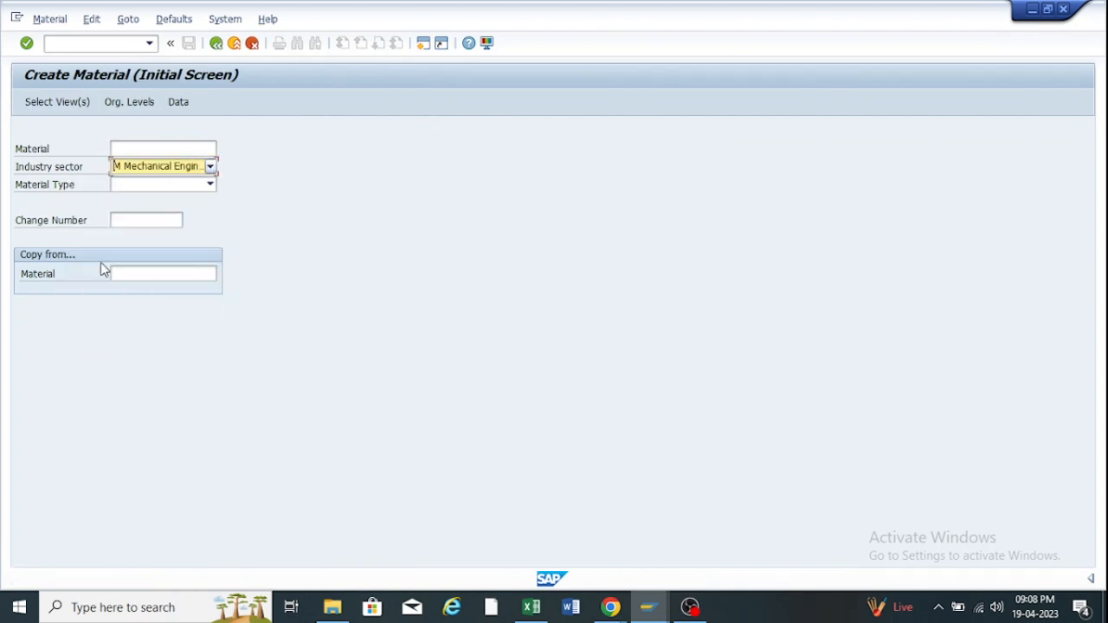
Choose material type ZR02 Raw material Standard and continue to view selection.
left_click(210, 185)
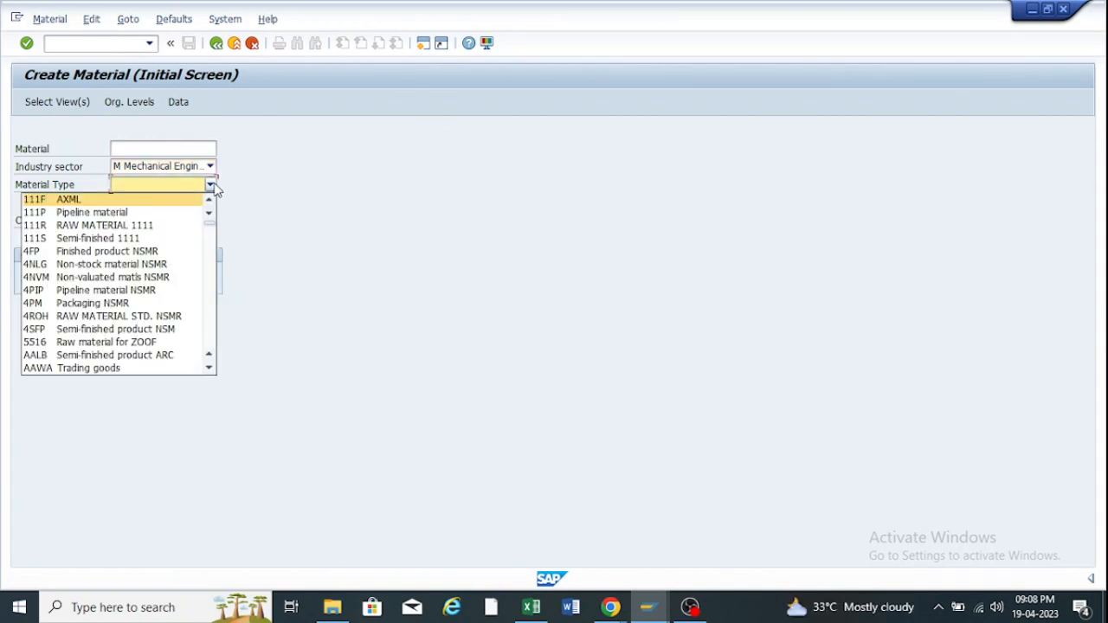
type("zro")
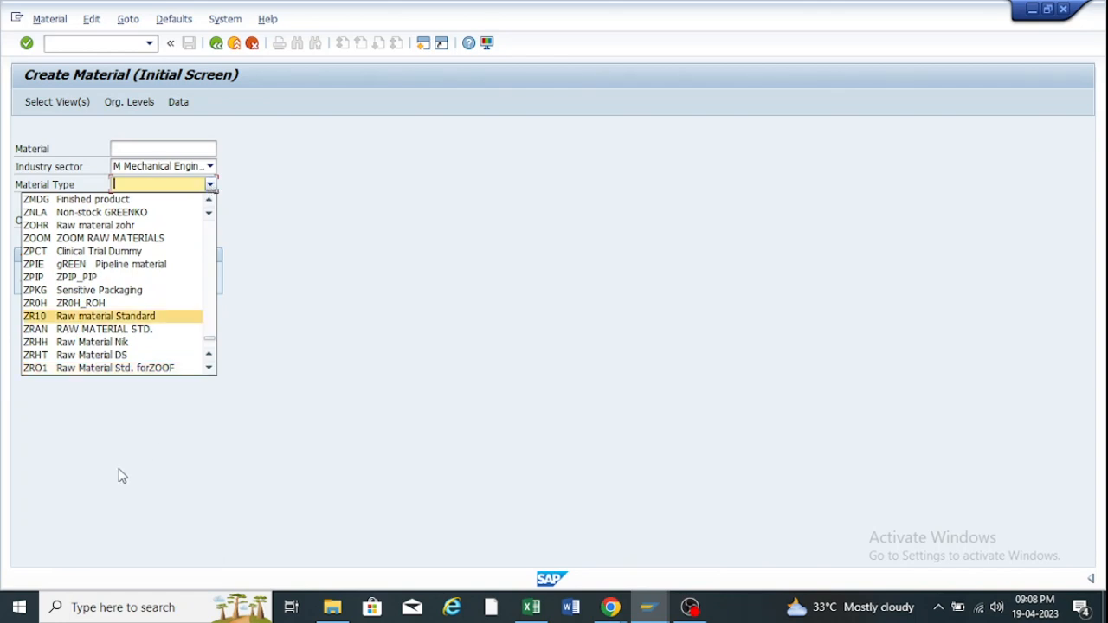
scroll(99, 372, "down", 1)
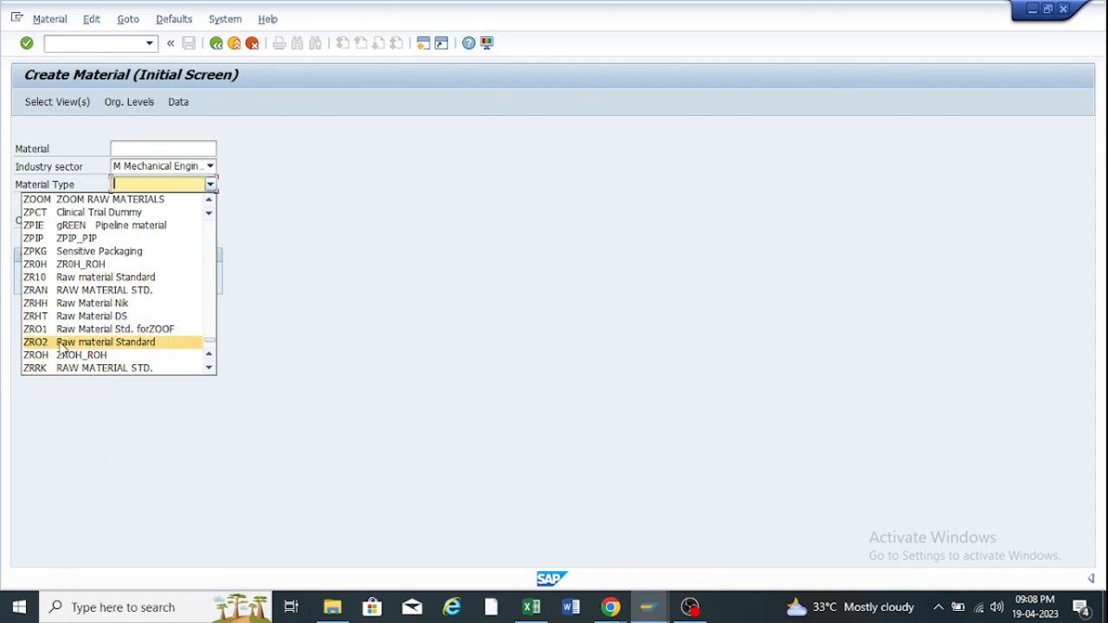
left_click(142, 343)
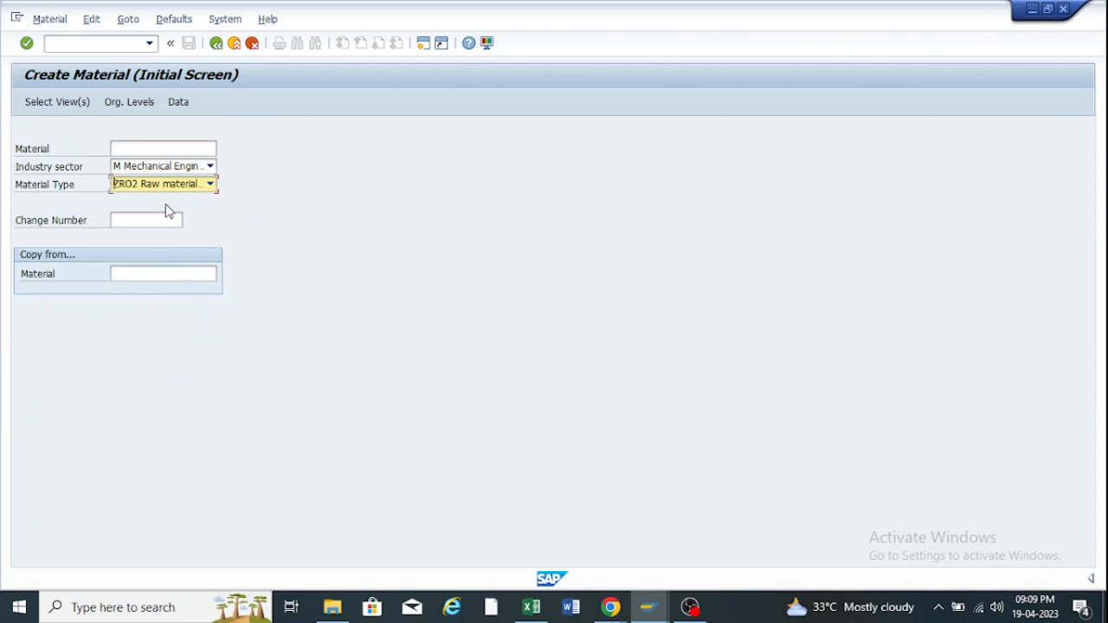
key("Return")
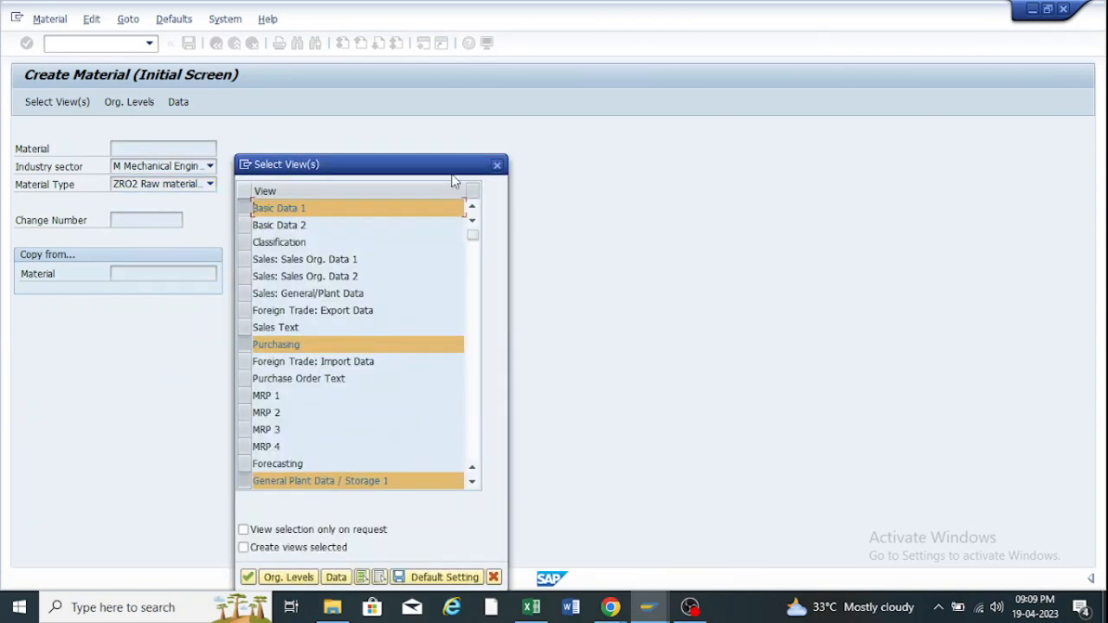
Close the Select View(s) dialog without choosing views.
left_click_drag(441, 162, 438, 91)
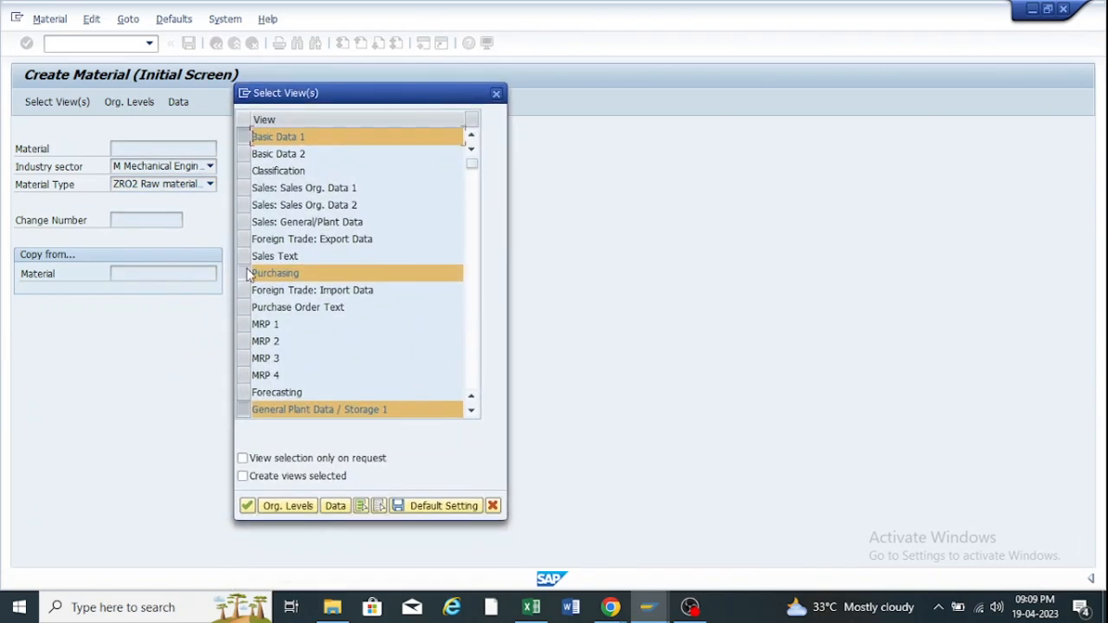
scroll(264, 256, "down", 6)
scroll(269, 256, "down", 5)
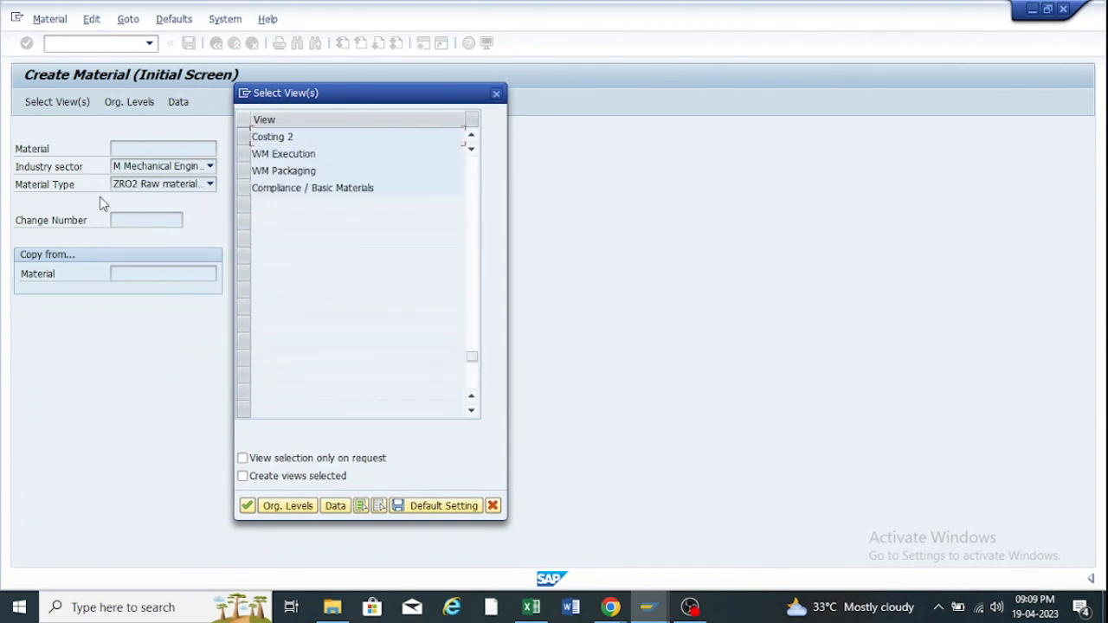
left_click(496, 93)
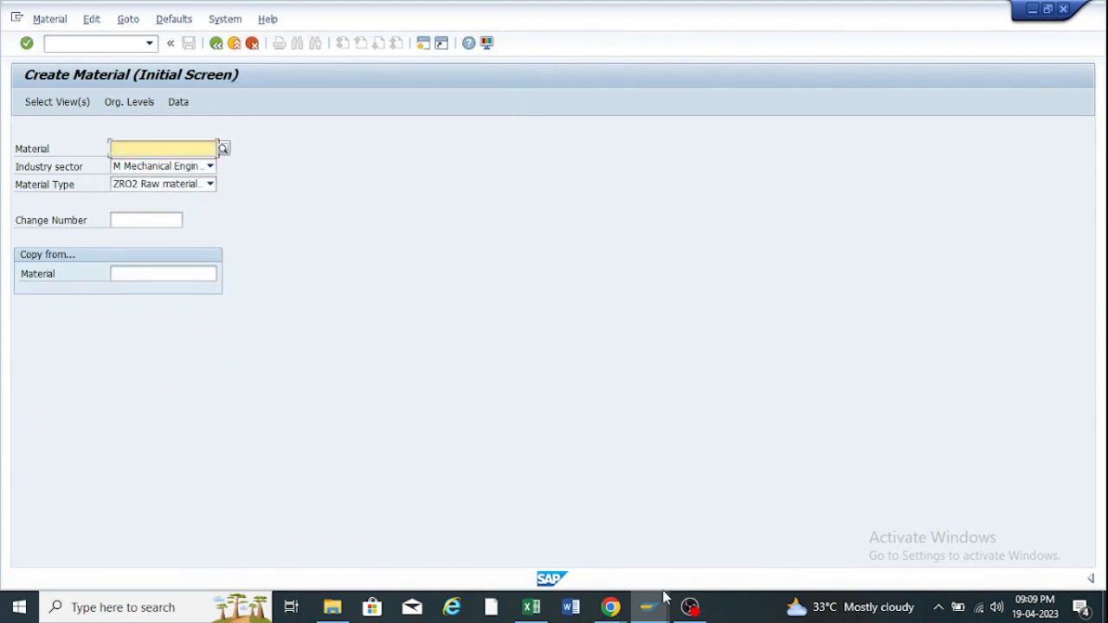
Check that ZR02's details have external number assignment ticked, then return to Create Material.
mouse_move(661, 611)
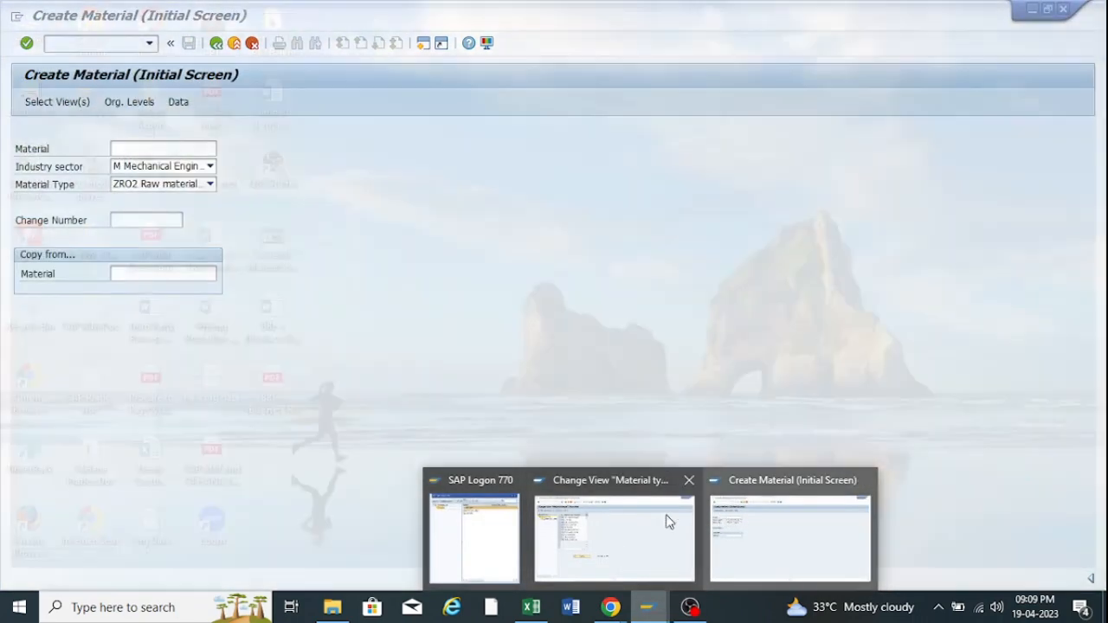
left_click(606, 524)
left_click(171, 149)
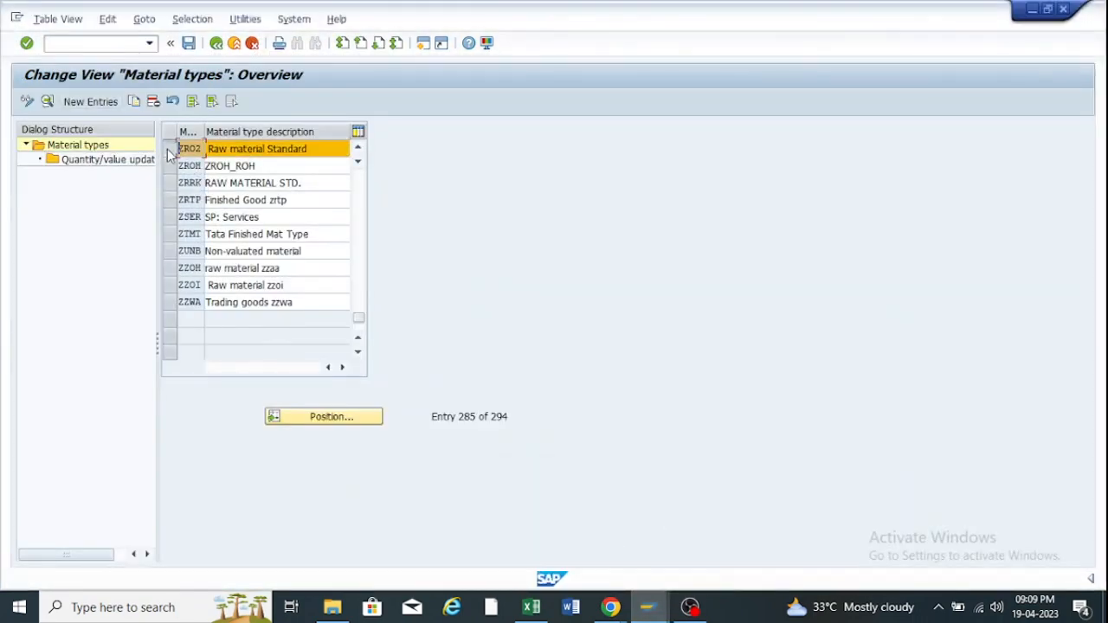
left_click(38, 100)
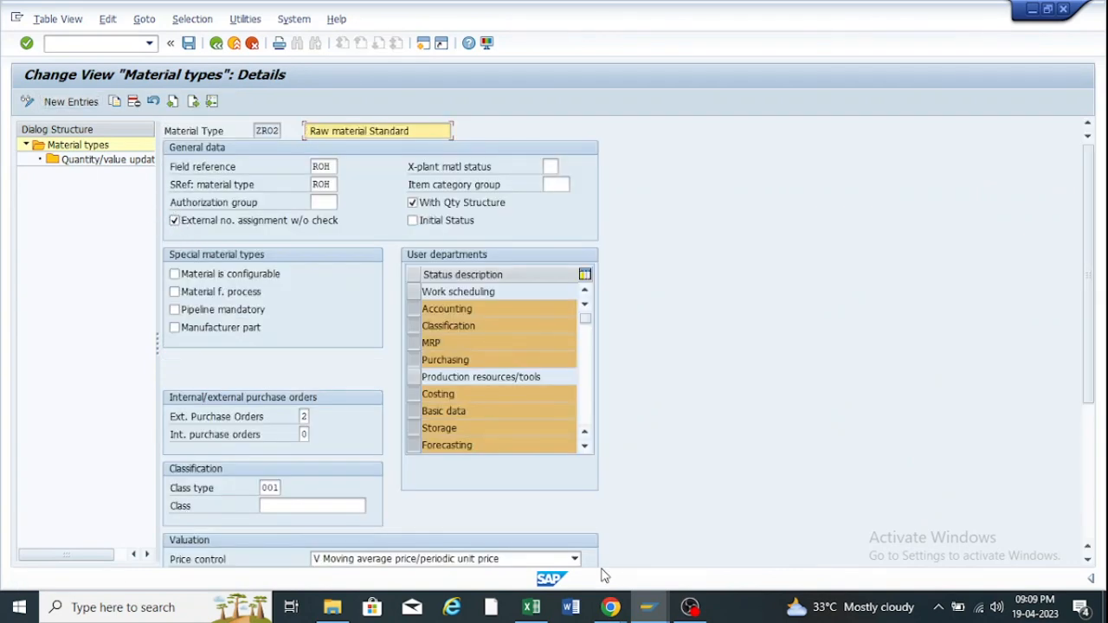
mouse_move(655, 609)
left_click(757, 532)
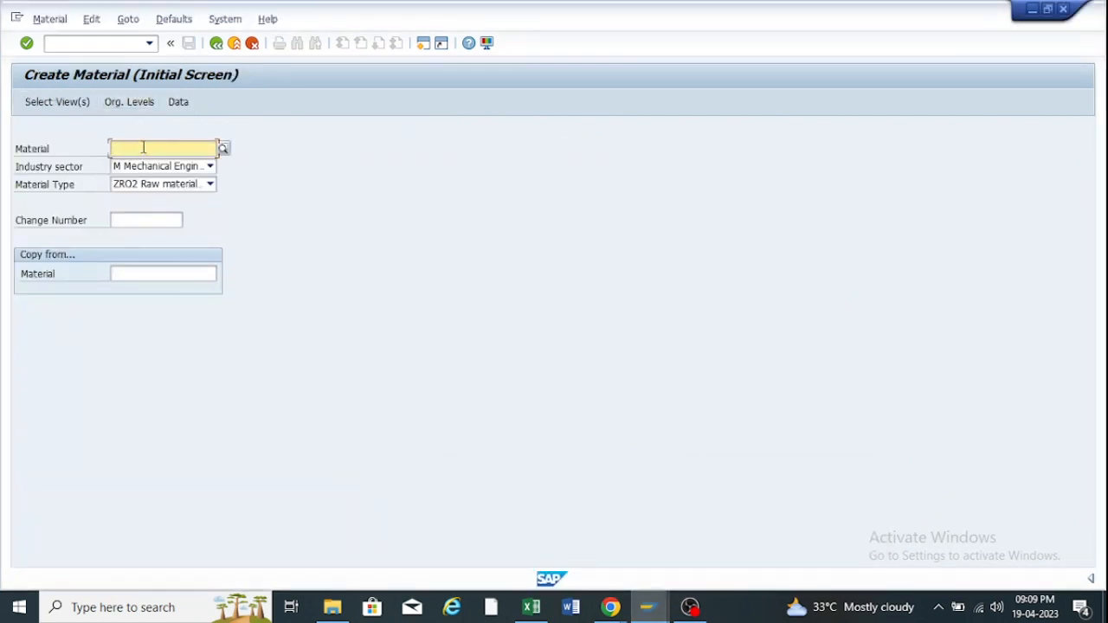
Enter material number ZOOF100012 and accept the default views and org levels to reach Basic data 1.
type("Z00")
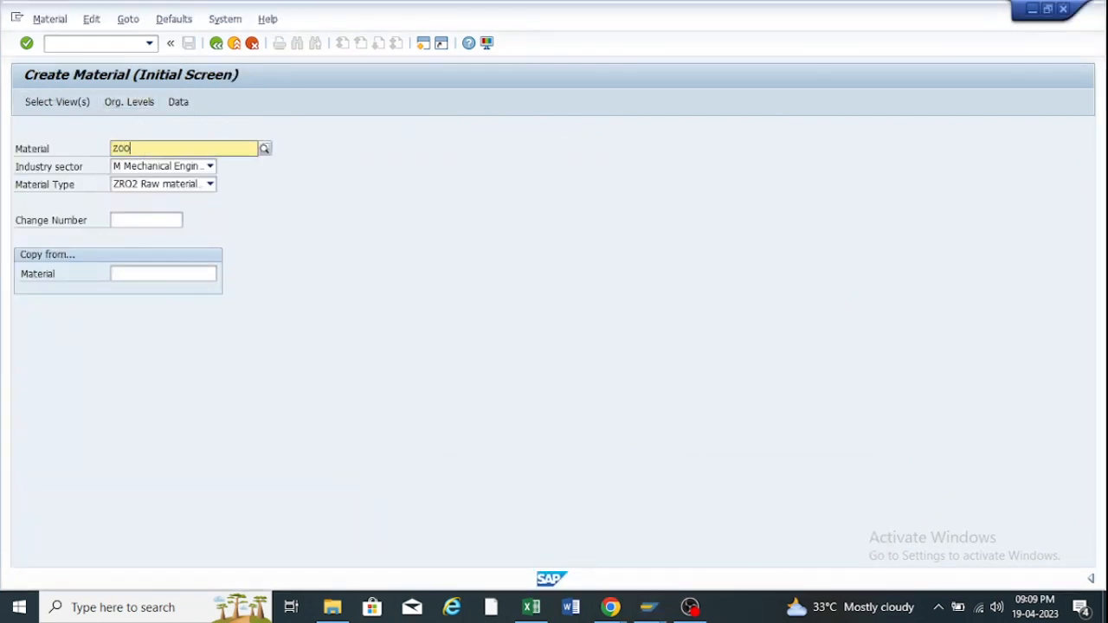
type("F100")
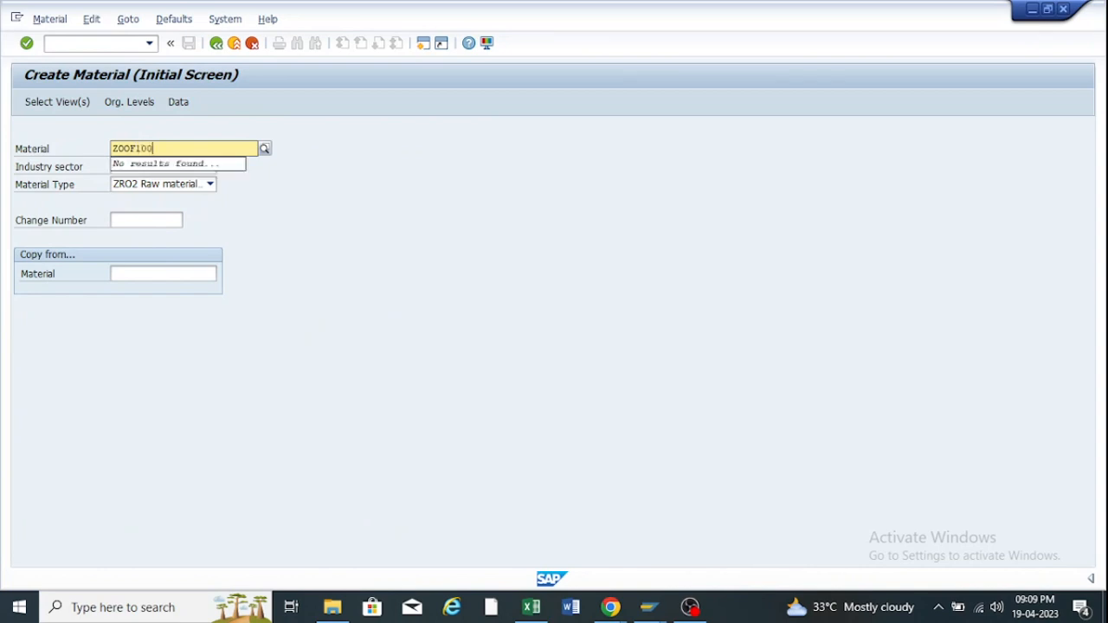
type("012")
key("Return")
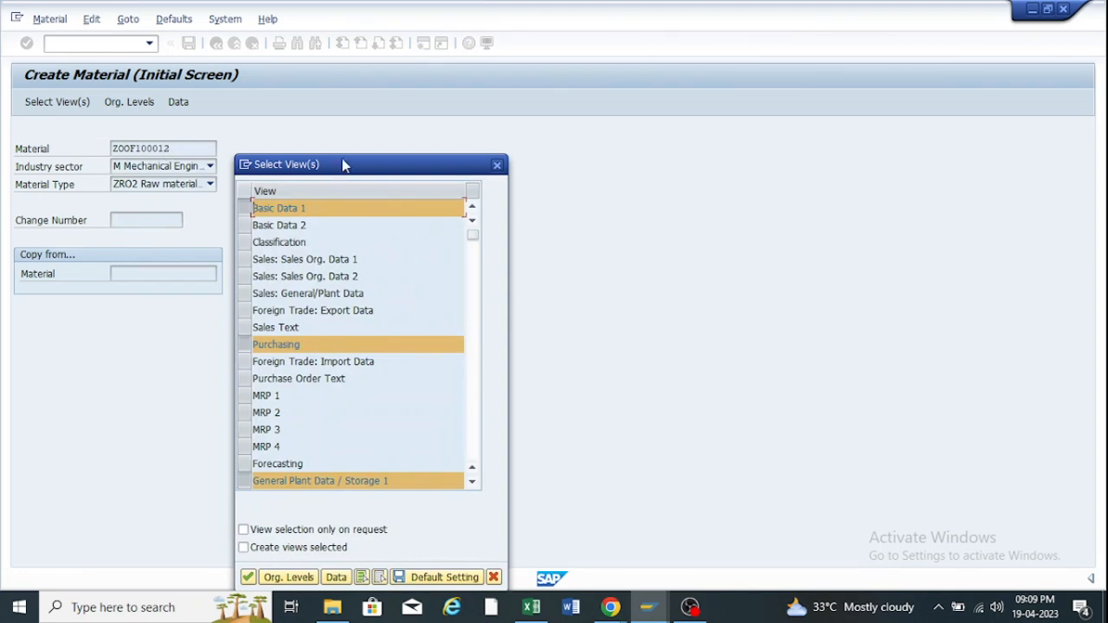
left_click_drag(343, 162, 361, 96)
scroll(307, 228, "down", 1)
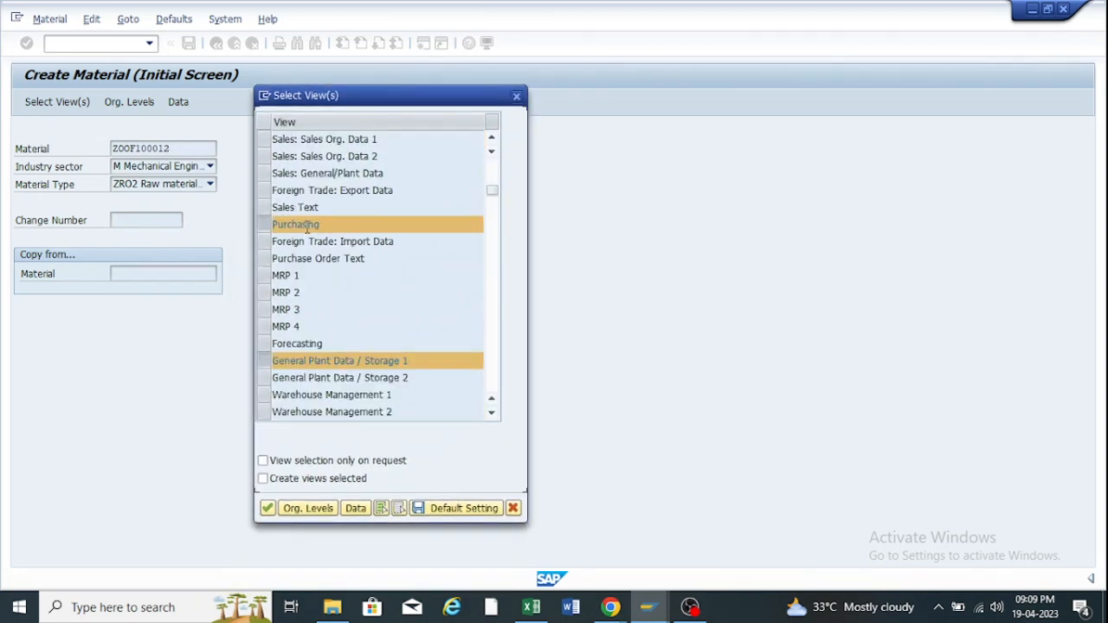
scroll(306, 228, "down", 2)
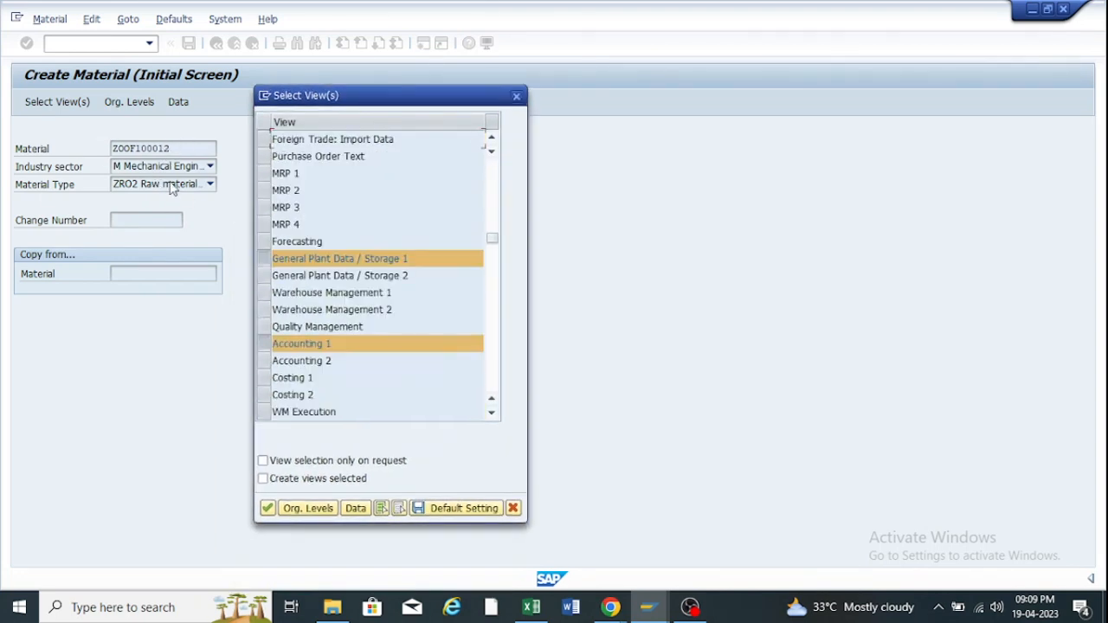
left_click(268, 508)
left_click(347, 276)
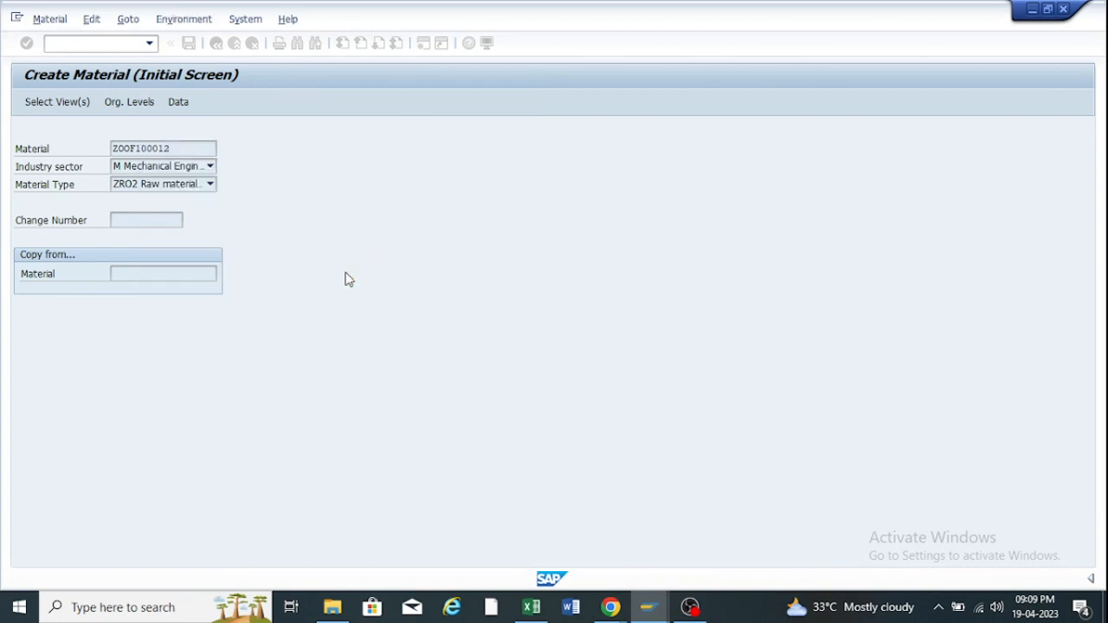
left_click_drag(149, 166, 78, 166)
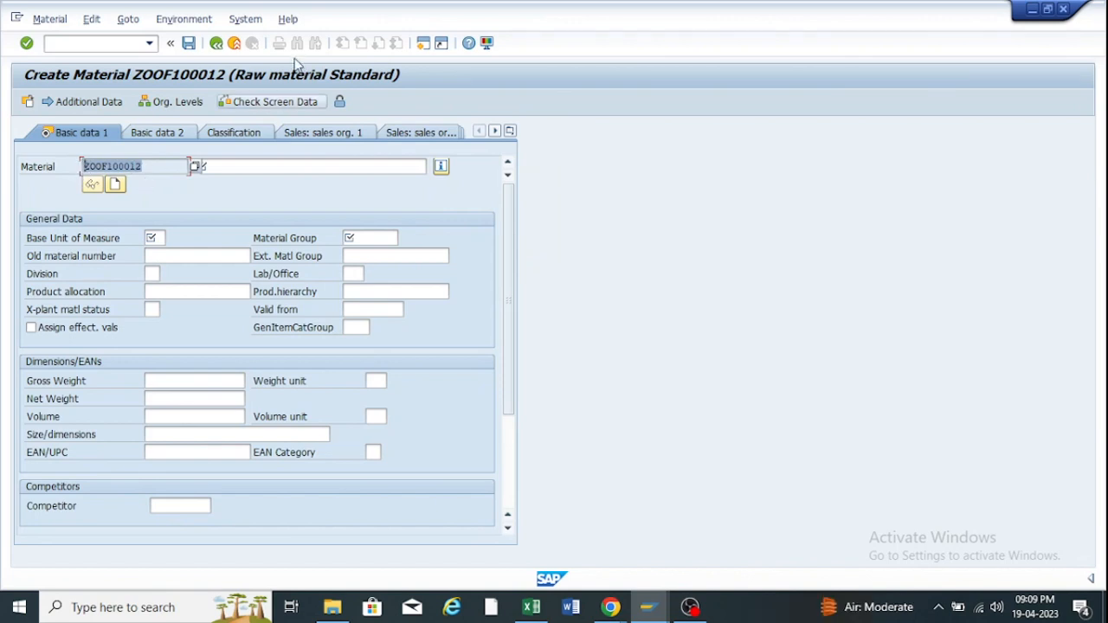
Discard the unsaved material, then untick ZR02's external number assignment without check and save.
left_click(233, 44)
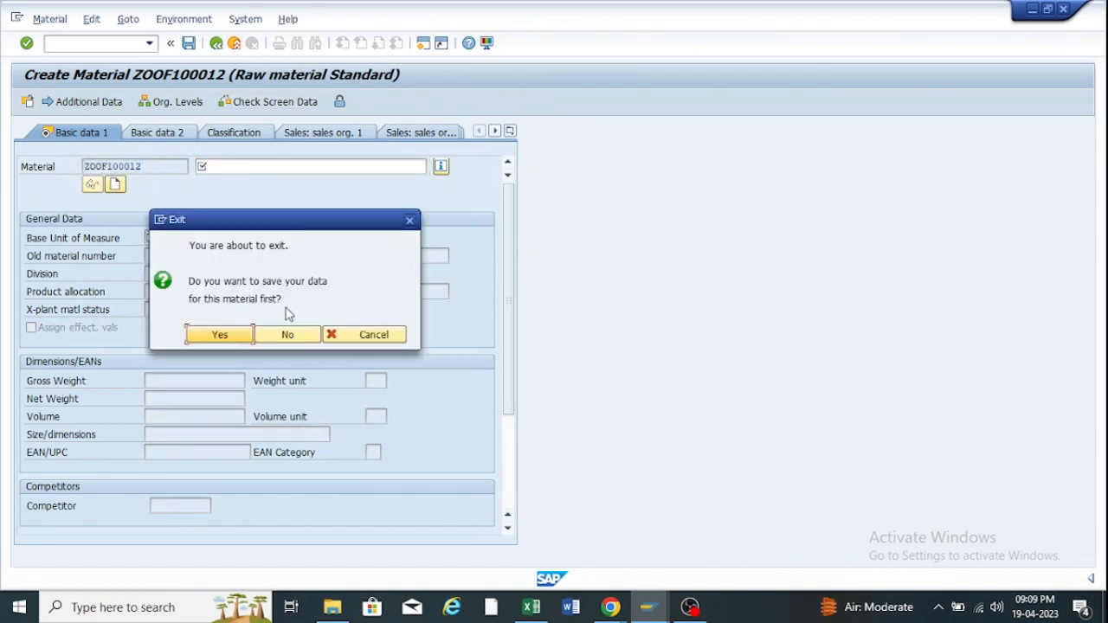
left_click(289, 339)
mouse_move(653, 615)
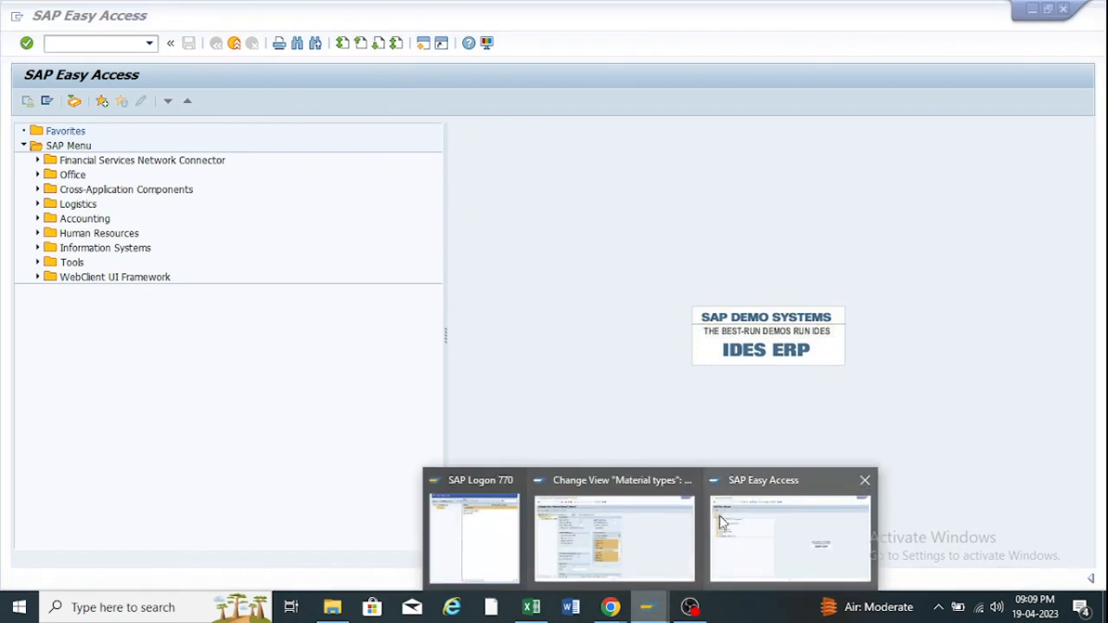
left_click(603, 515)
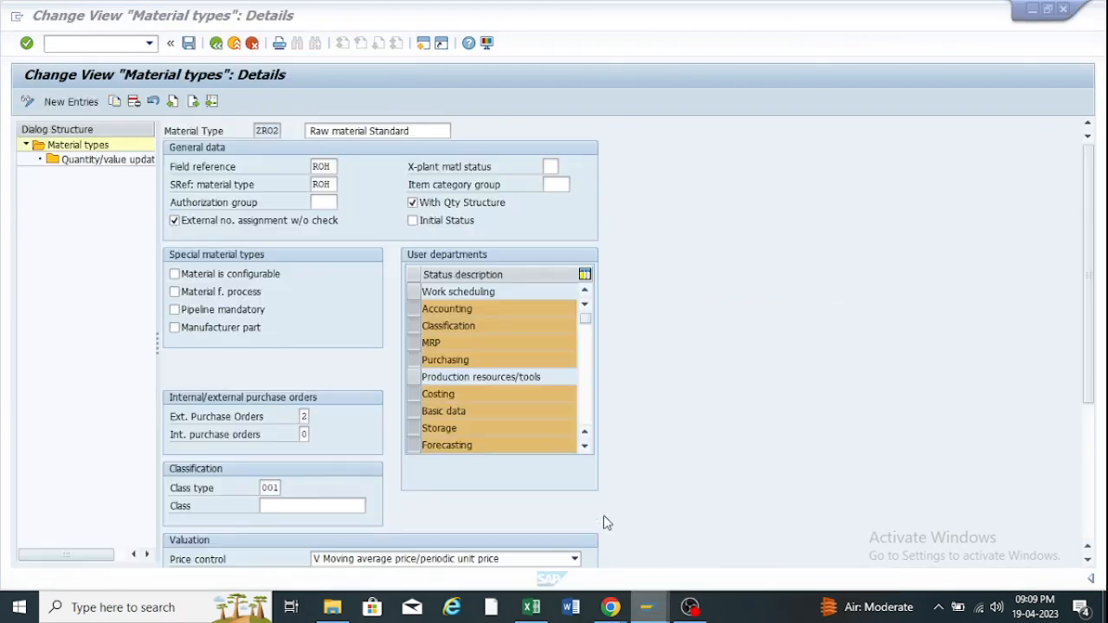
left_click(175, 221)
left_click(189, 43)
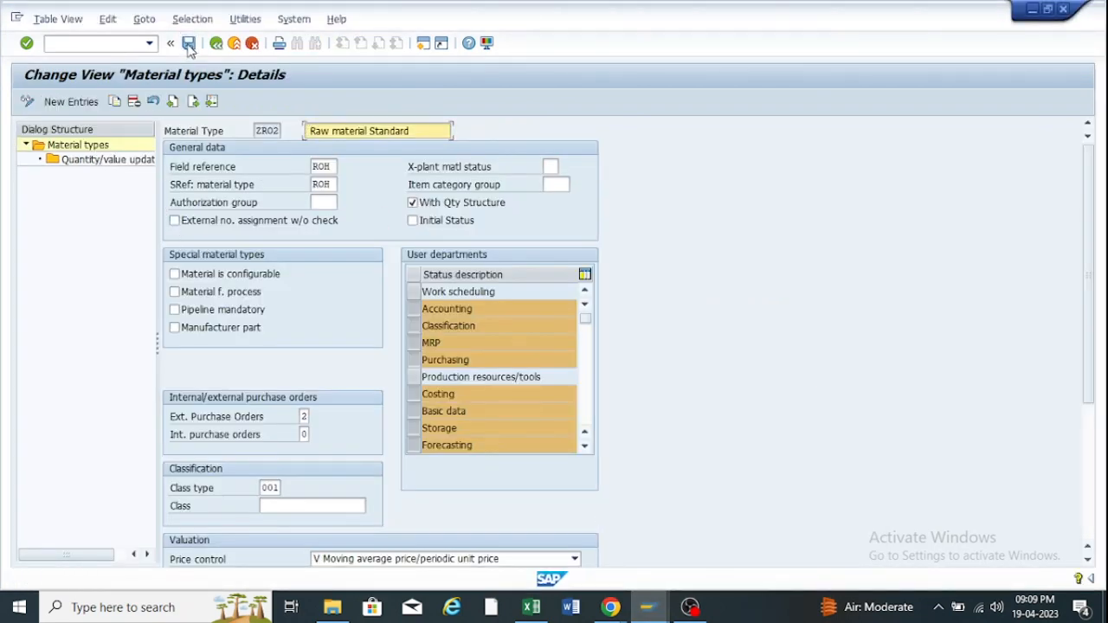
Return to SAP Easy Access and show the recent transactions list.
mouse_move(648, 610)
left_click(721, 520)
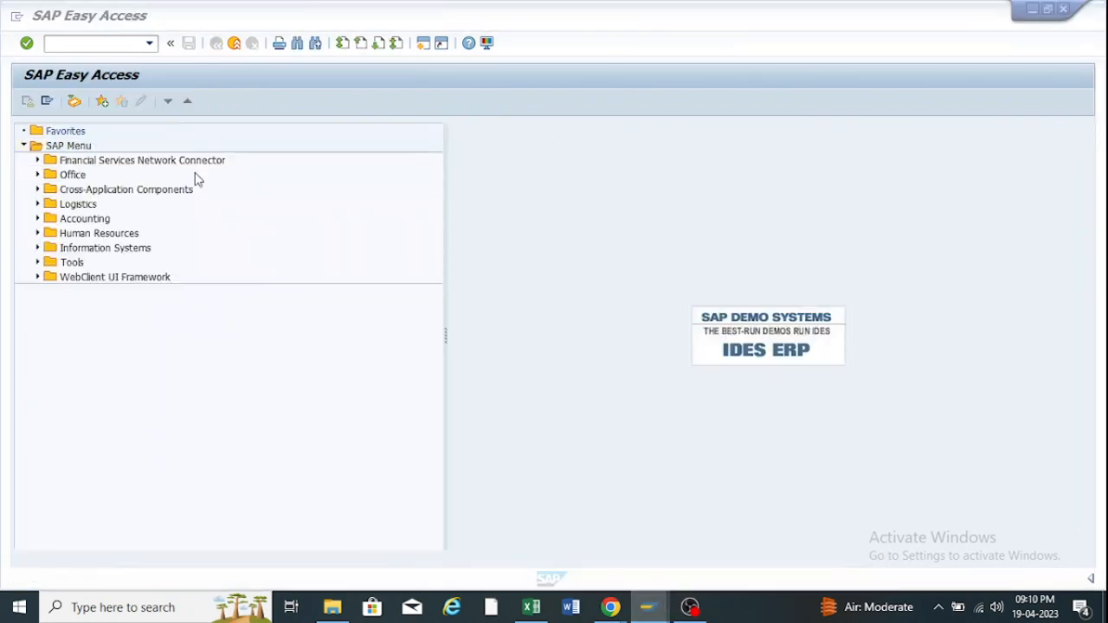
left_click(149, 44)
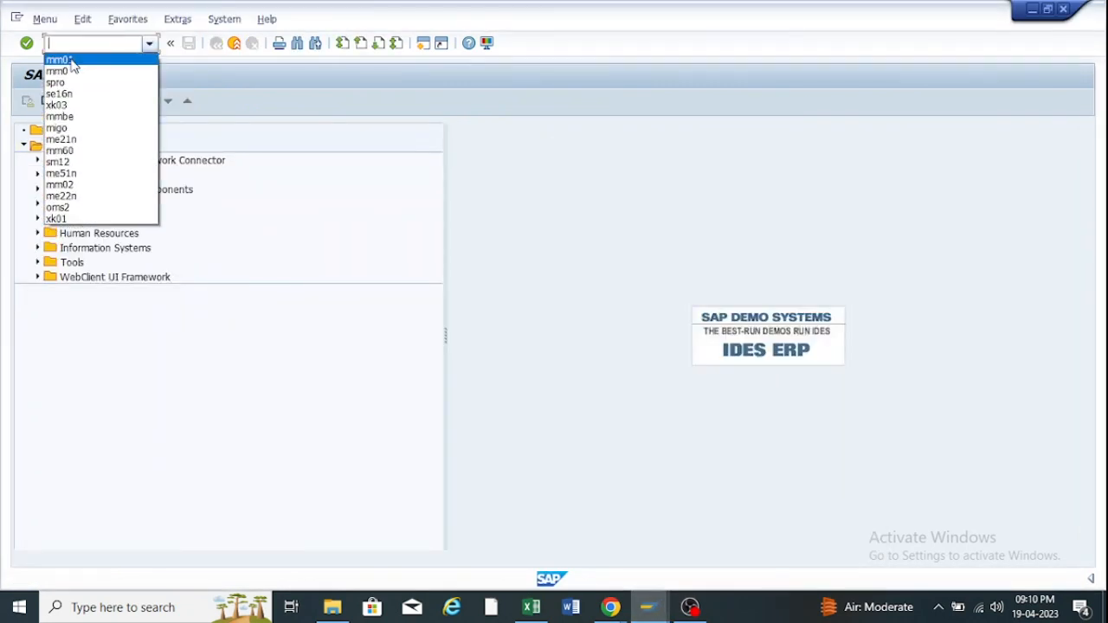
Rerun MM01 with material ZOOF100012 and type ZR02, which is rejected as not defined.
left_click(60, 60)
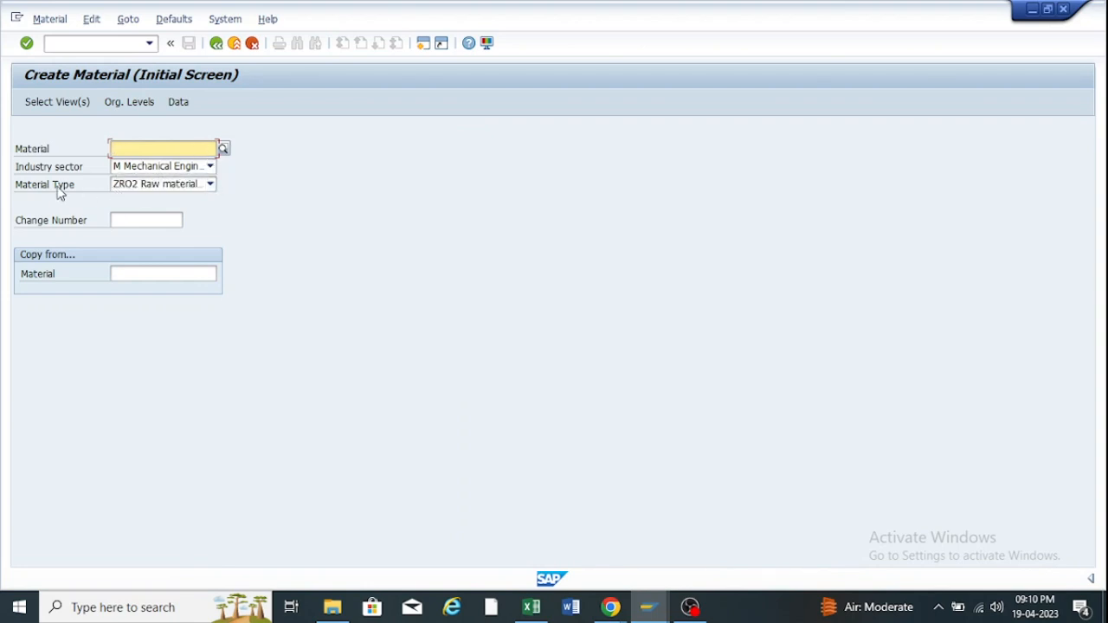
left_click(148, 146)
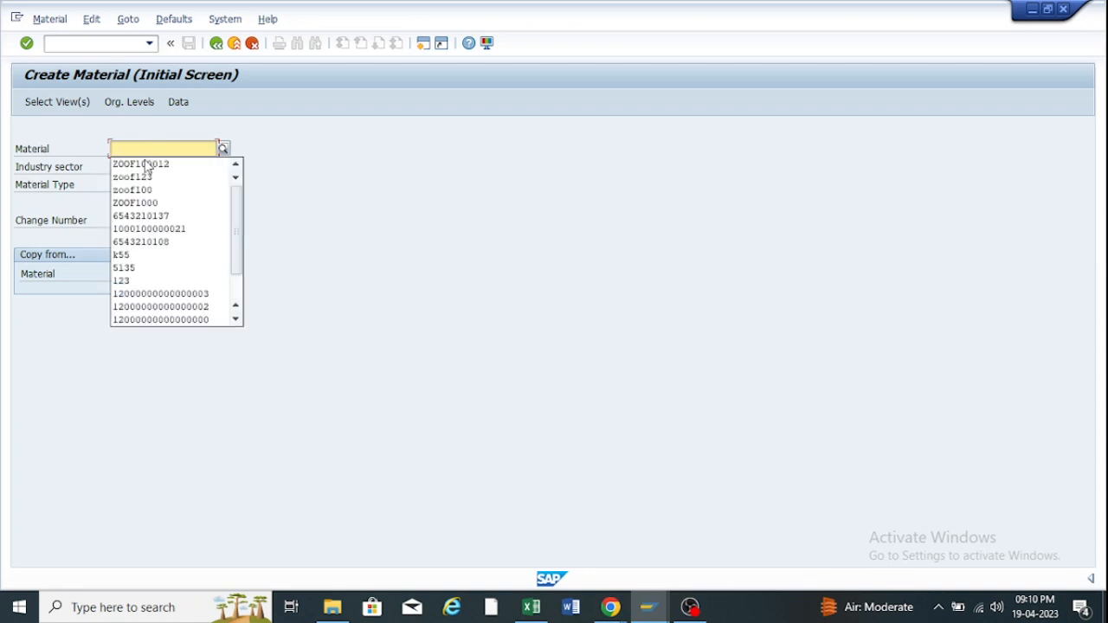
left_click(148, 165)
key("Tab")
key("Tab")
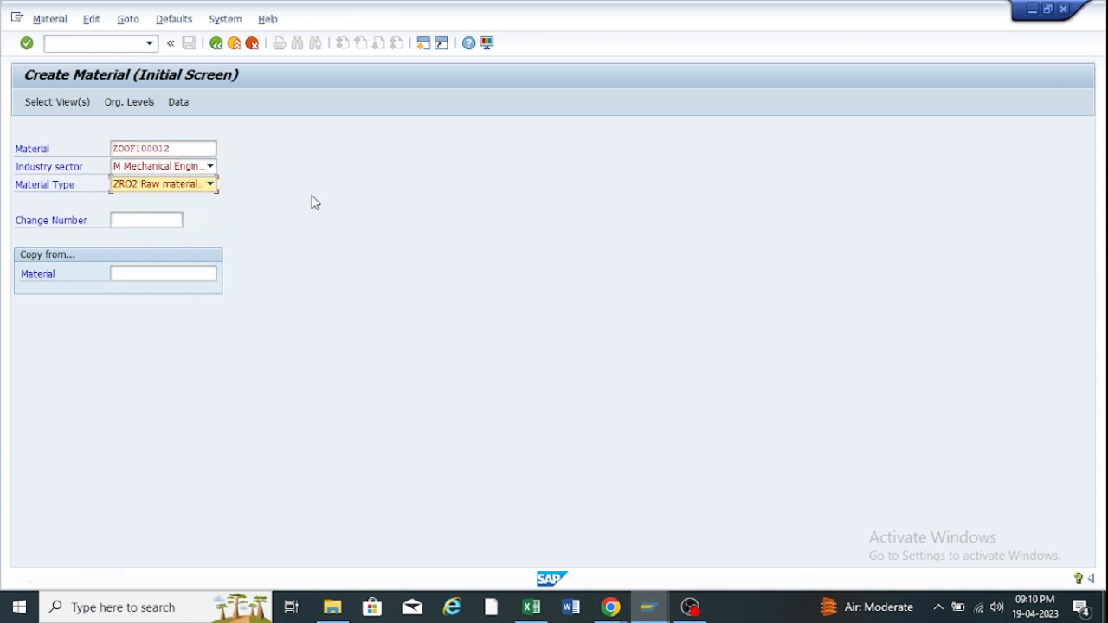
key("Return")
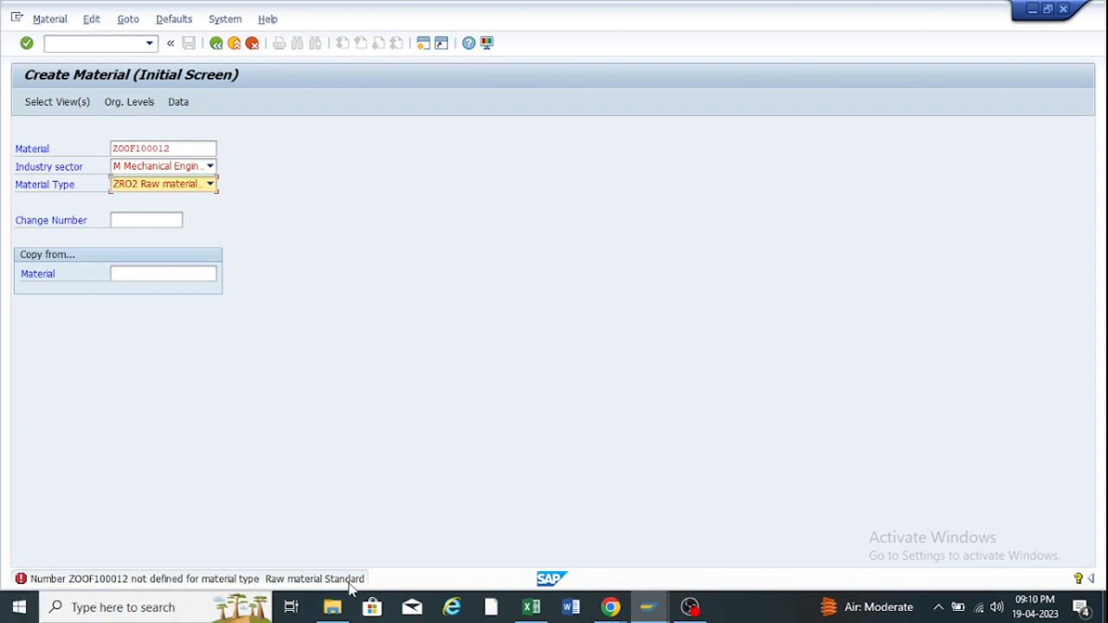
Re-tick ZR02's external number assignment without check, save, and back out to the IMG.
left_click(649, 610)
left_click(658, 526)
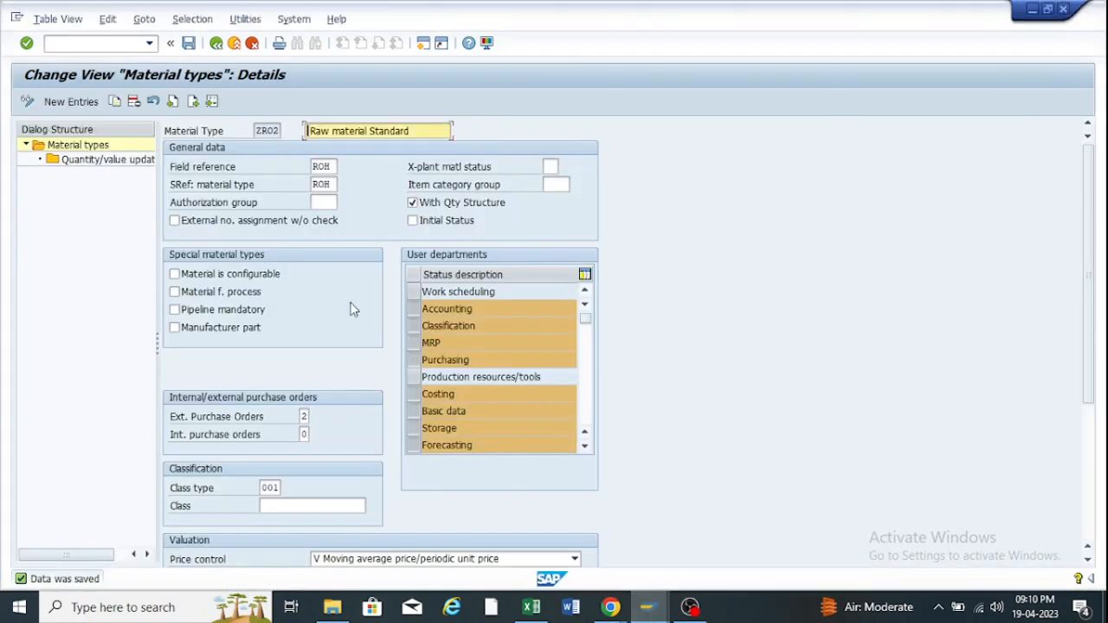
left_click(174, 220)
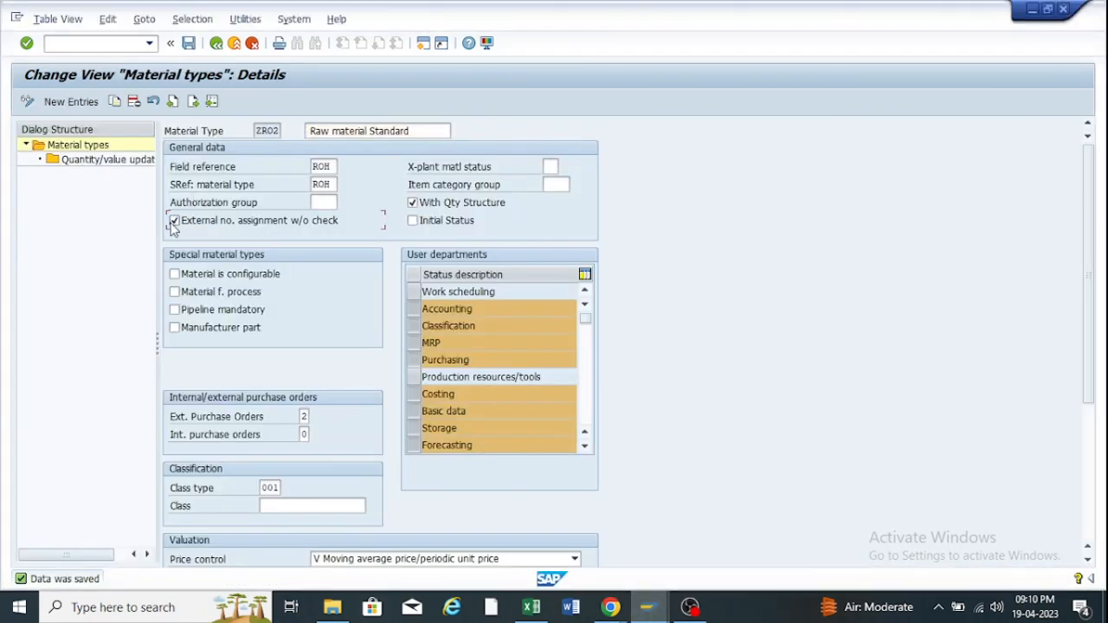
left_click(190, 44)
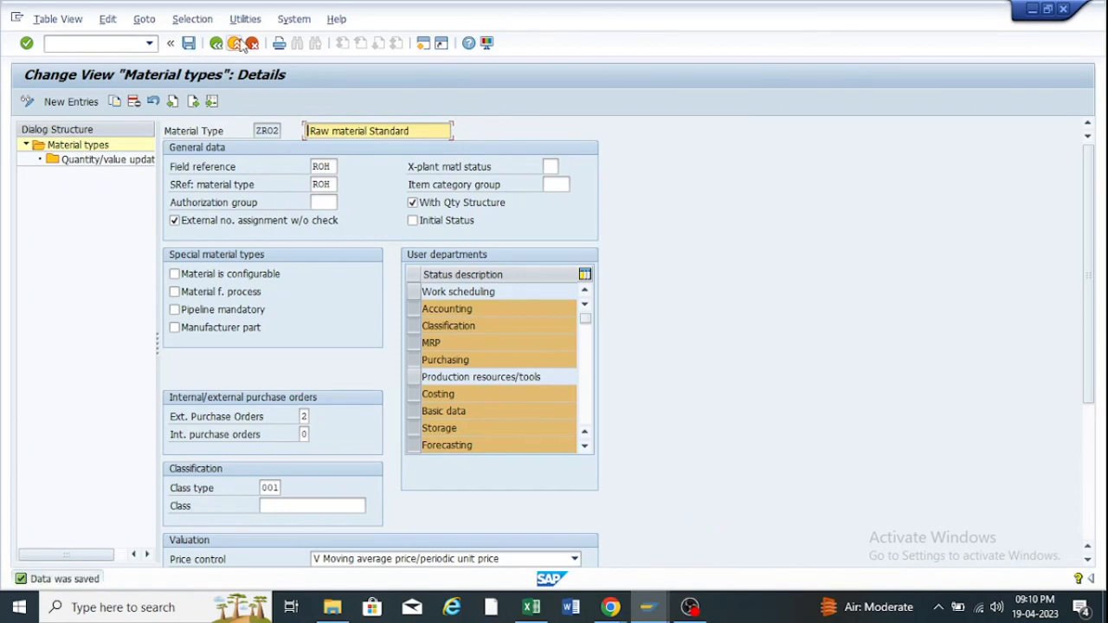
left_click(216, 44)
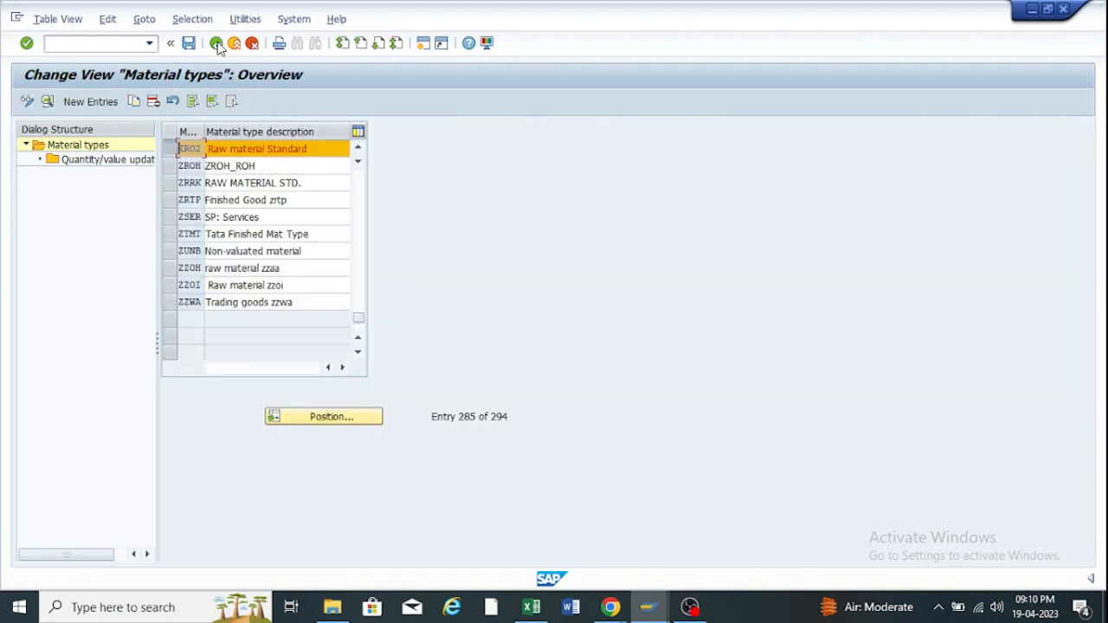
left_click(216, 44)
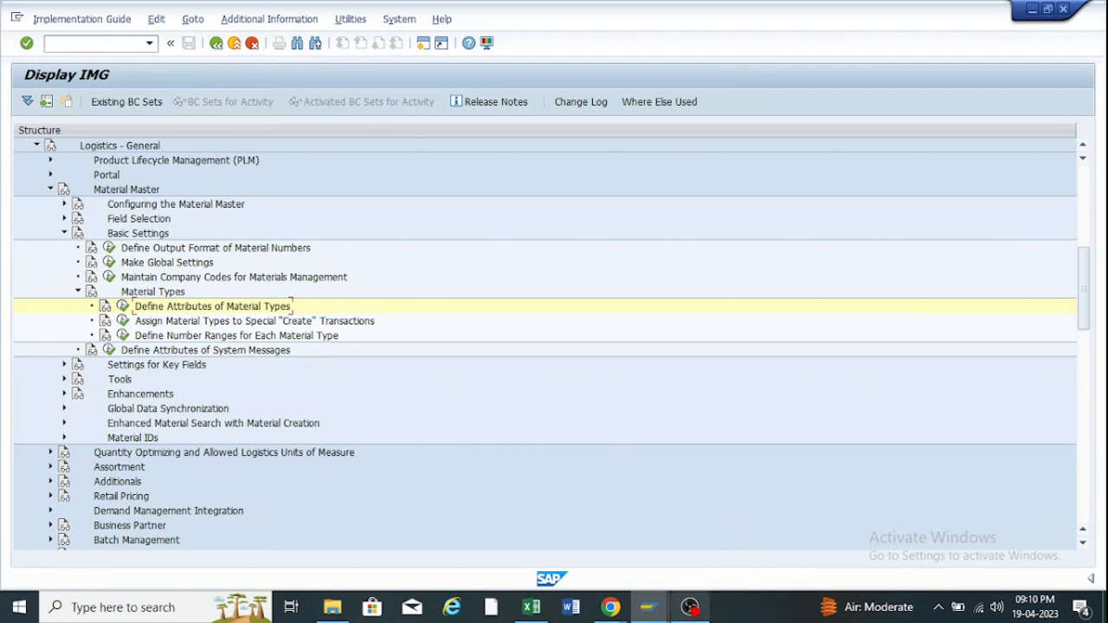
Clear the rejected material number ZOOF100012 in Create Material and continue without one.
left_click(649, 606)
left_click(766, 531)
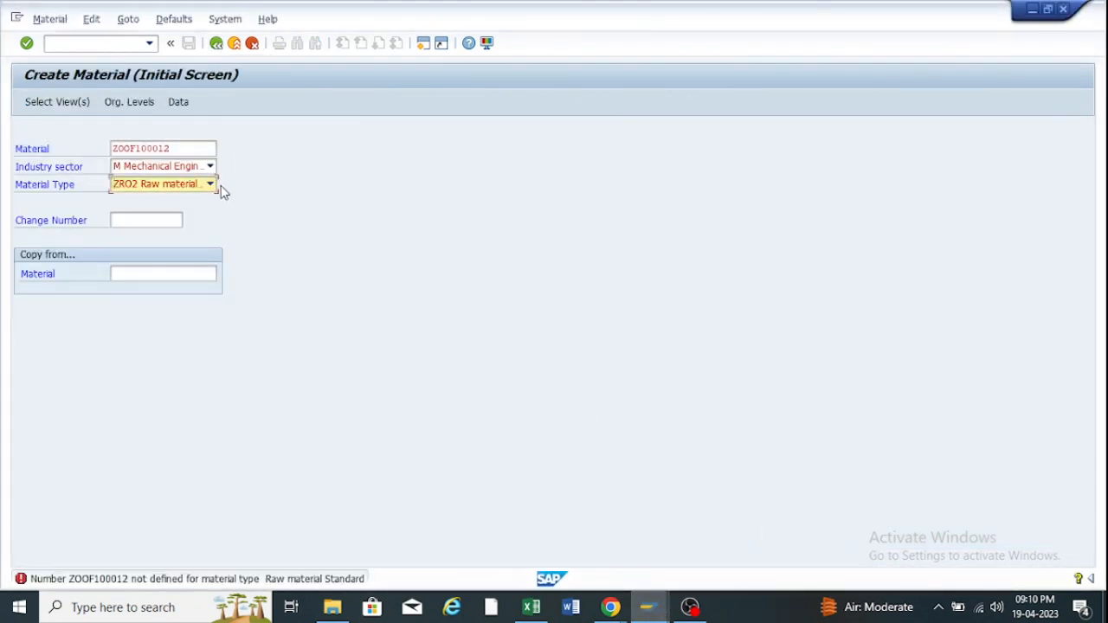
left_click(178, 147)
key("BackSpace")
key("BackSpace")
key("BackSpace")
key("BackSpace")
key("BackSpace")
key("BackSpace")
key("BackSpace")
key("BackSpace")
key("BackSpace")
key("BackSpace")
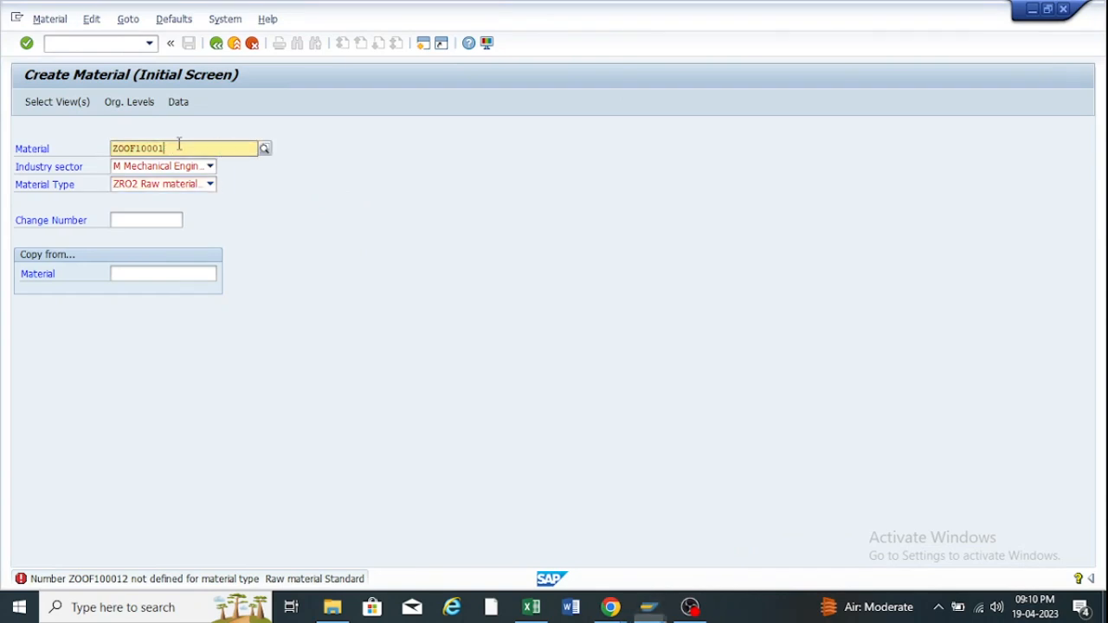
left_click(187, 164)
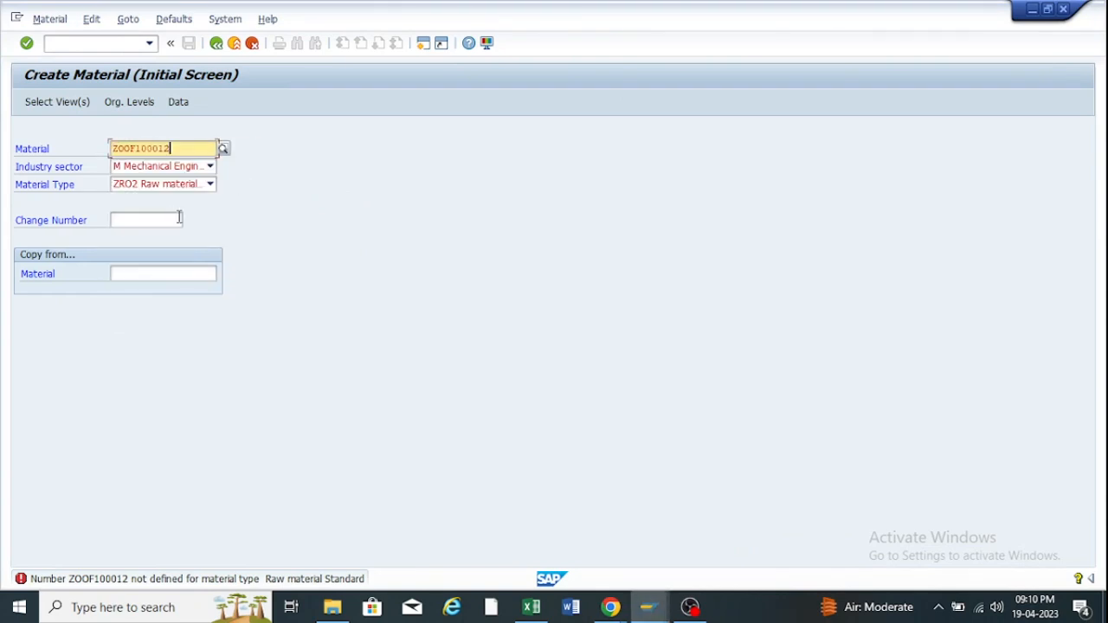
key("BackSpace")
key("BackSpace")
key("BackSpace")
key("BackSpace")
key("BackSpace")
key("BackSpace")
key("BackSpace")
key("BackSpace")
key("BackSpace")
key("BackSpace")
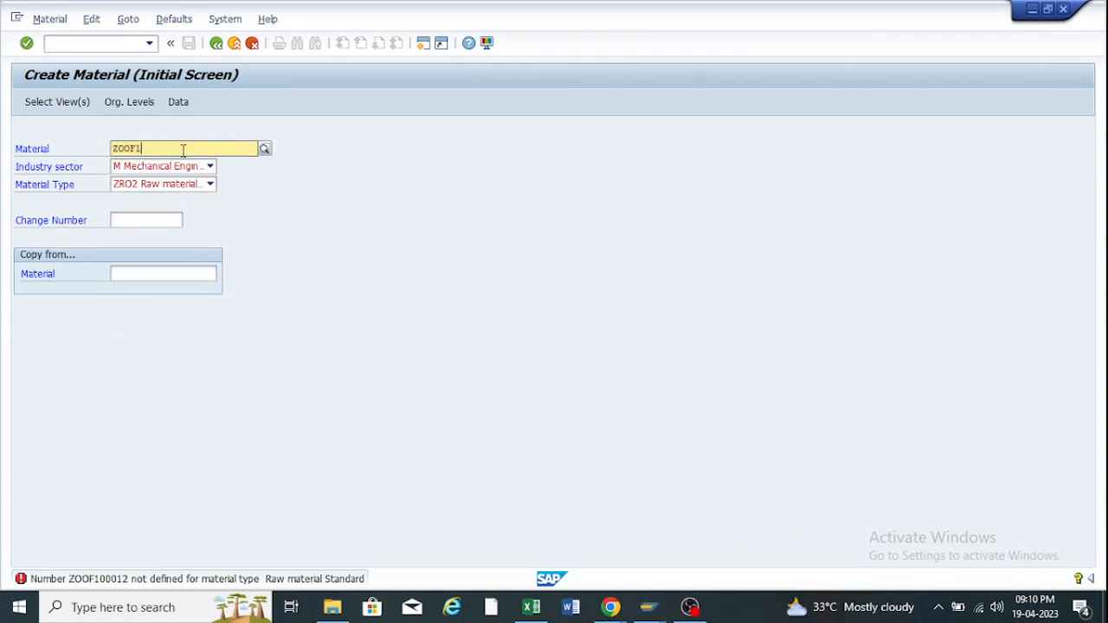
left_click(337, 257)
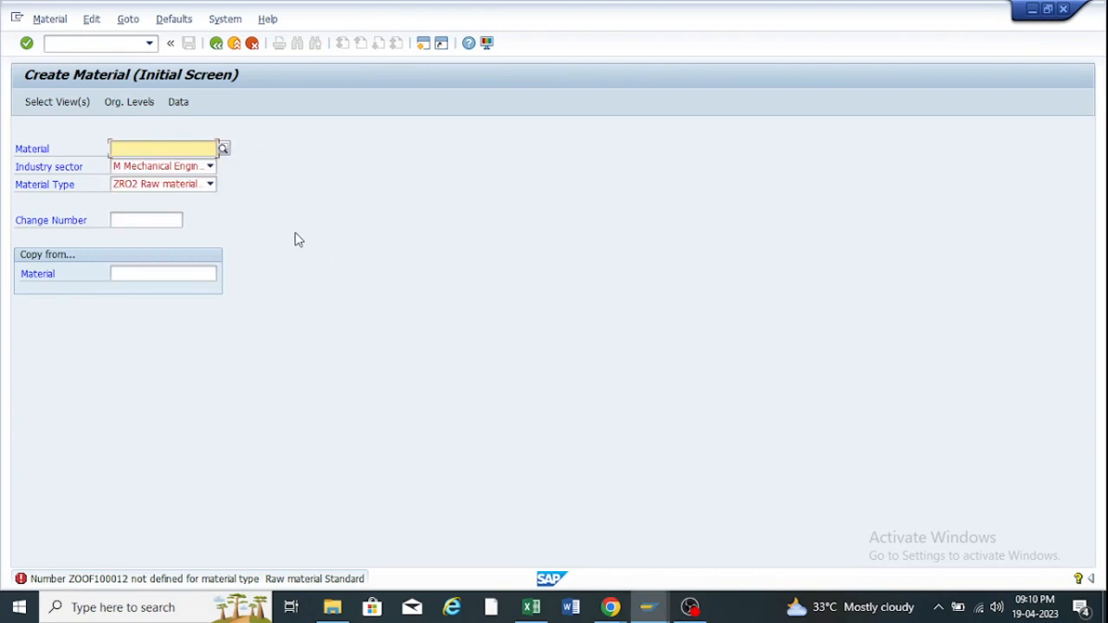
key("Return")
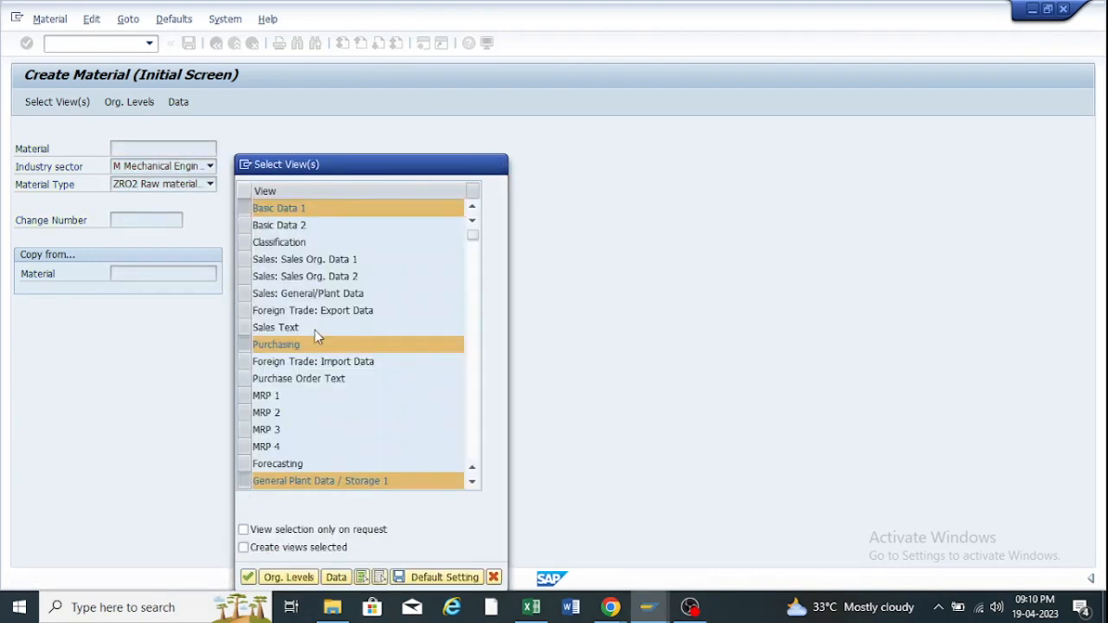
scroll(314, 330, "down", 6)
left_click(257, 577)
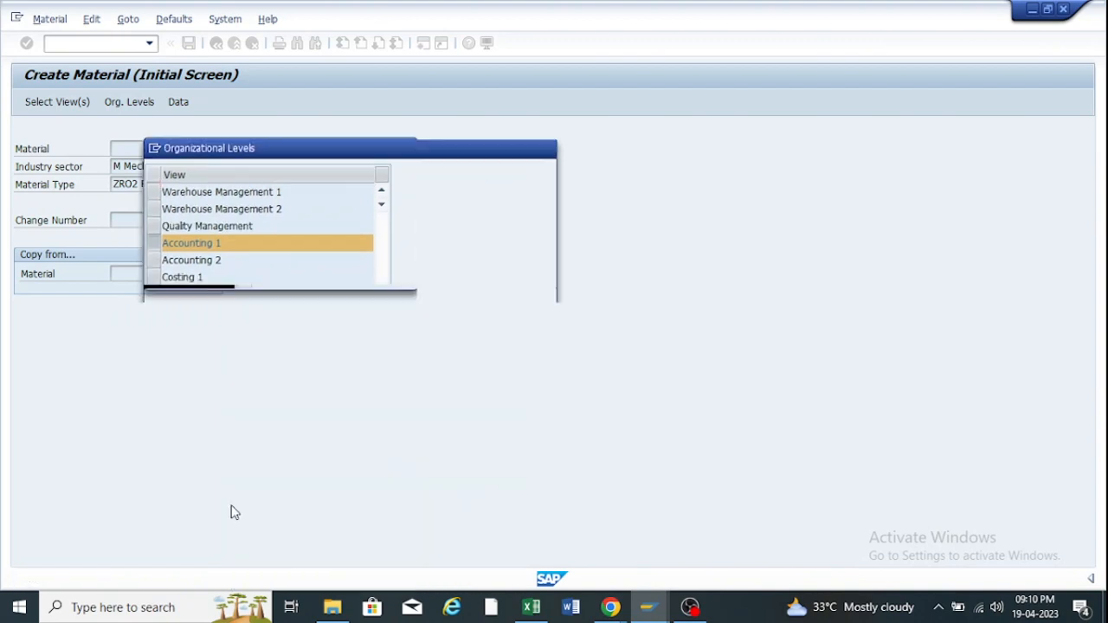
left_click(353, 275)
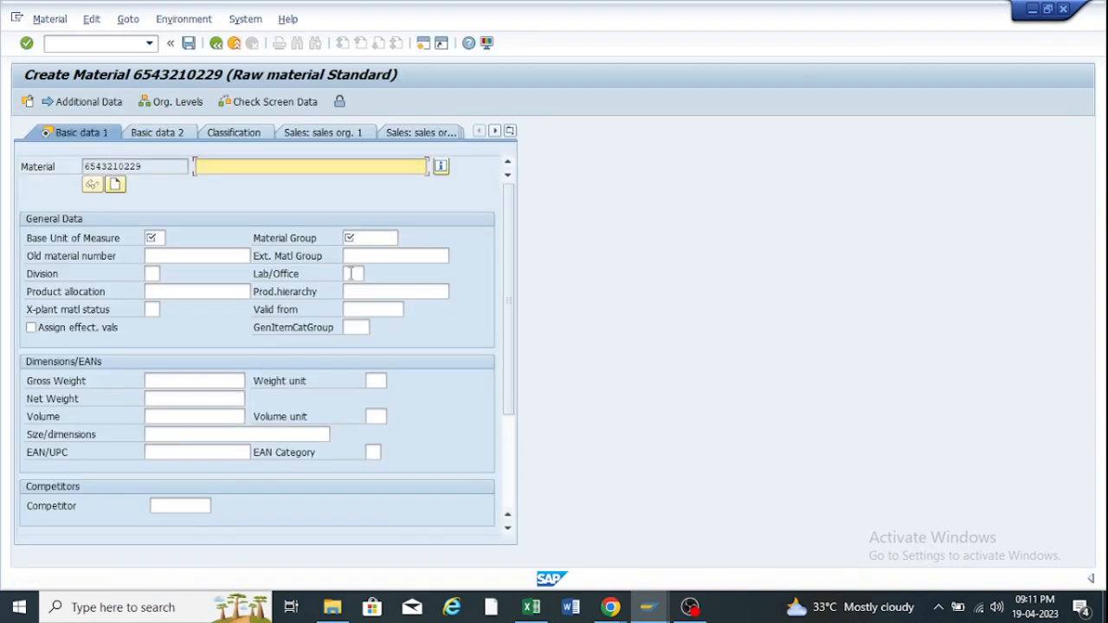
double_click(151, 165)
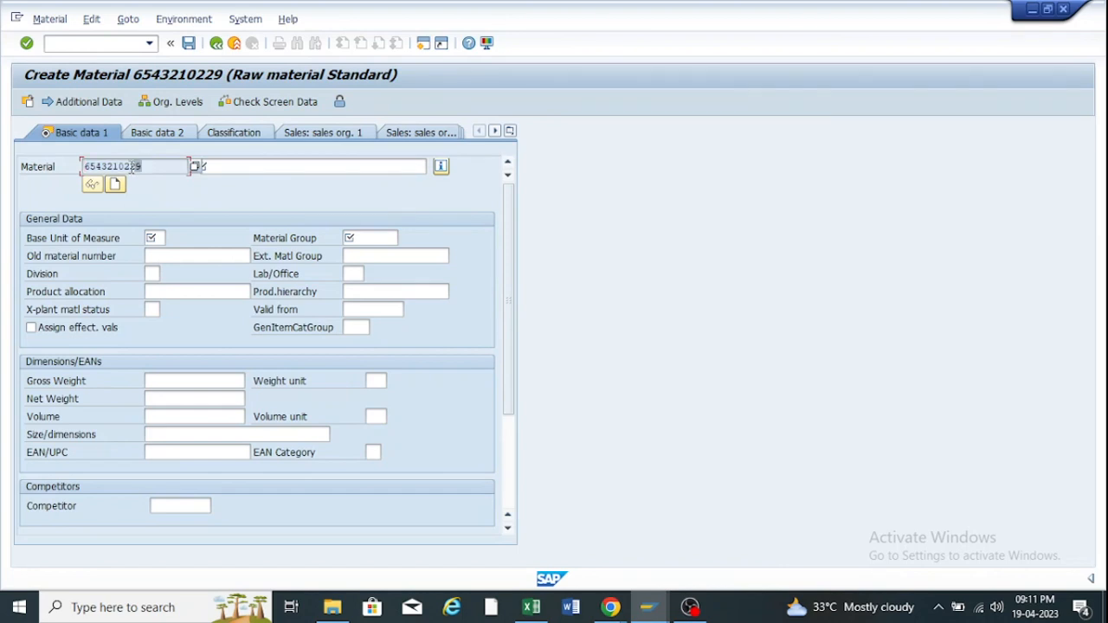
left_click(217, 45)
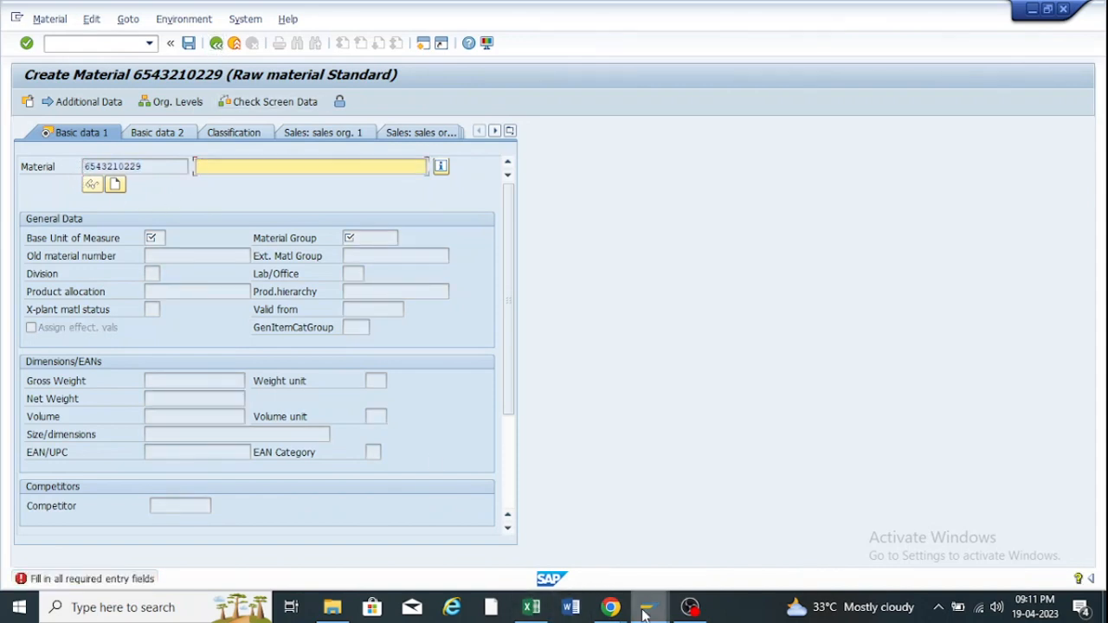
Run Define Number Ranges for Each Material Type and display the intervals.
mouse_move(648, 607)
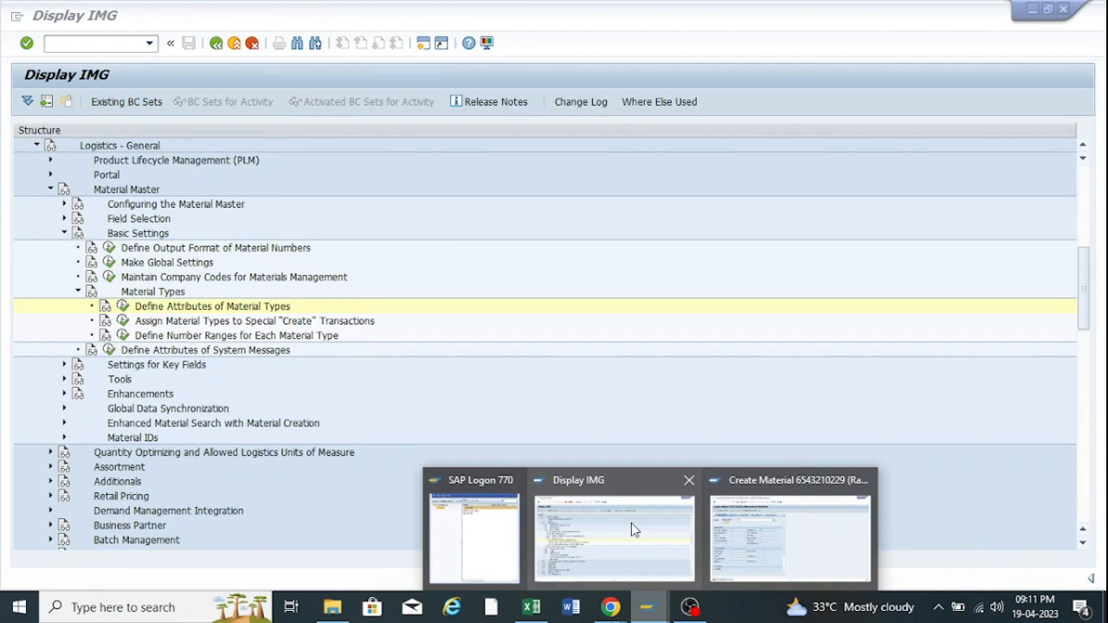
left_click(631, 530)
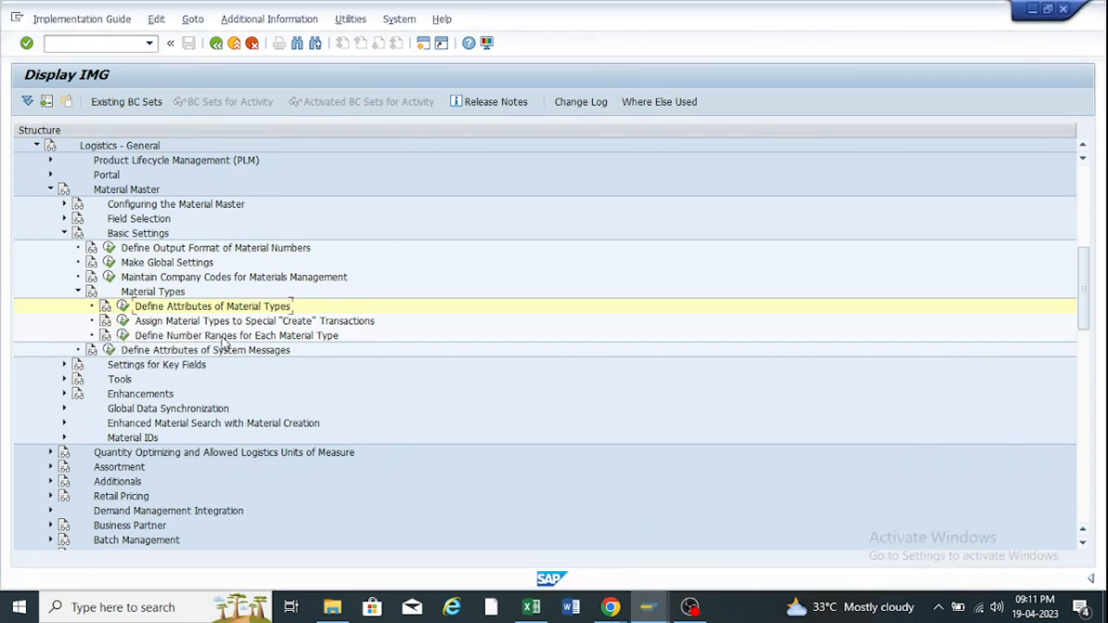
left_click(126, 336)
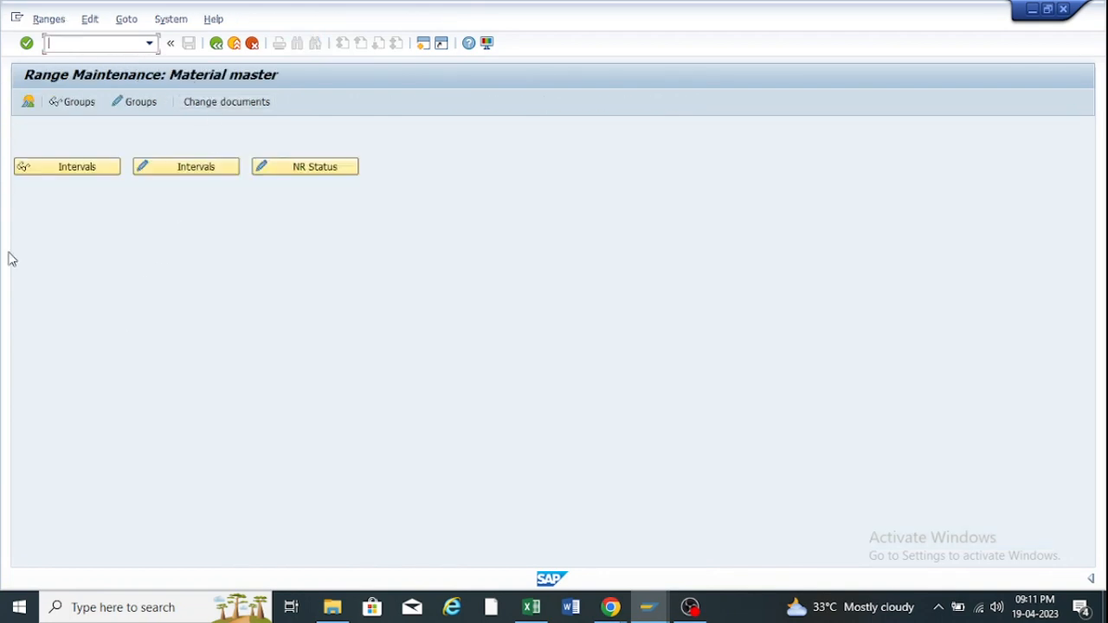
left_click(76, 169)
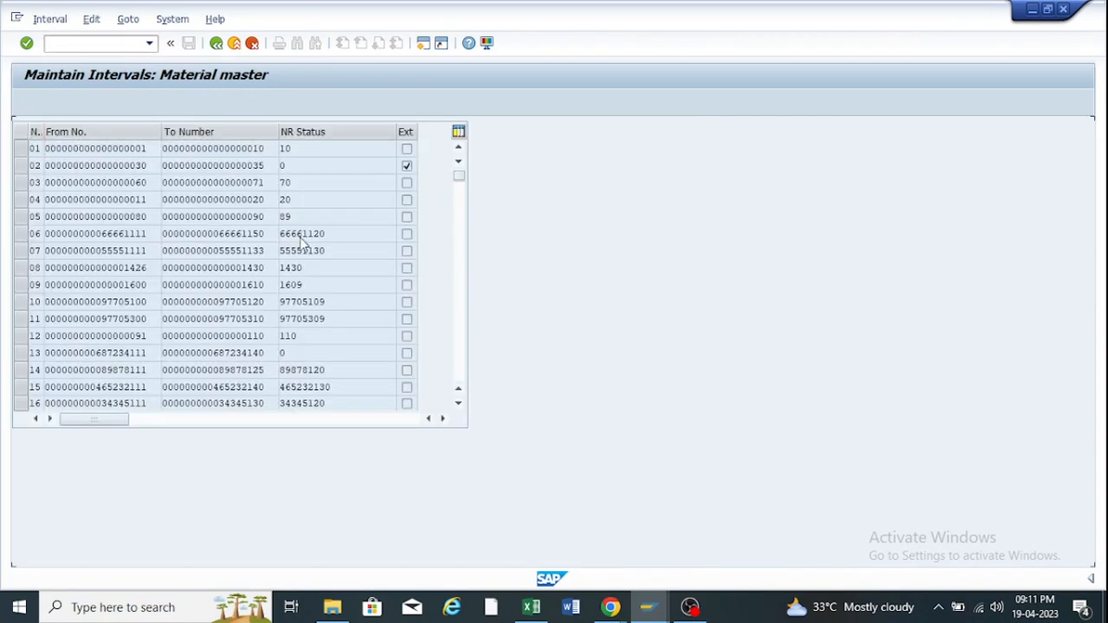
Scroll through the material master number range intervals, then go back to Range Maintenance.
scroll(303, 247, "down", 11)
scroll(305, 251, "down", 8)
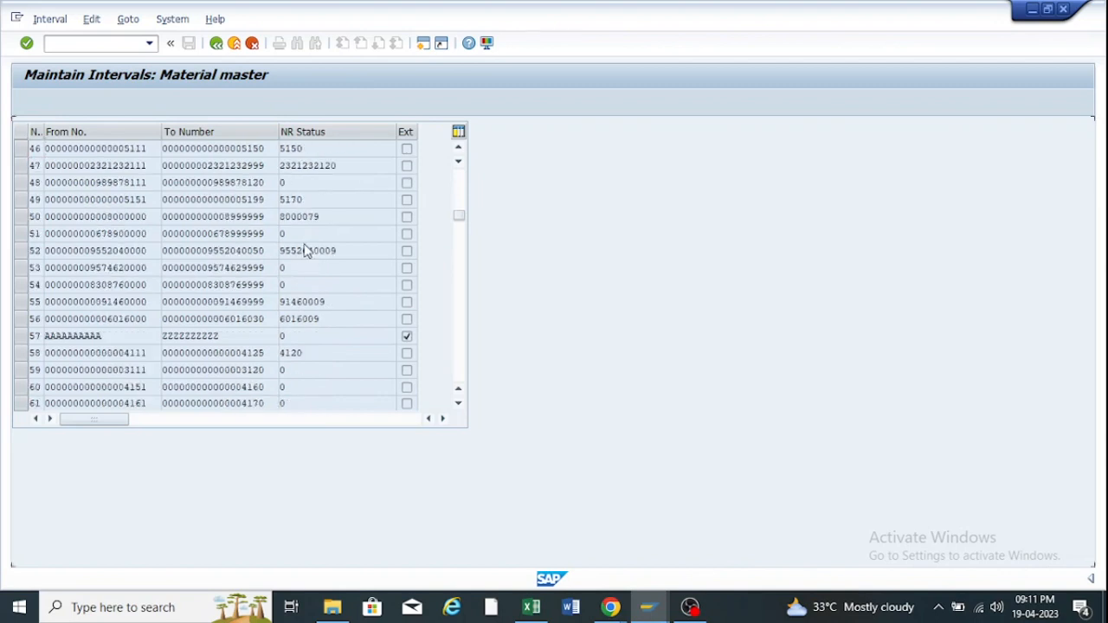
scroll(305, 243, "down", 1)
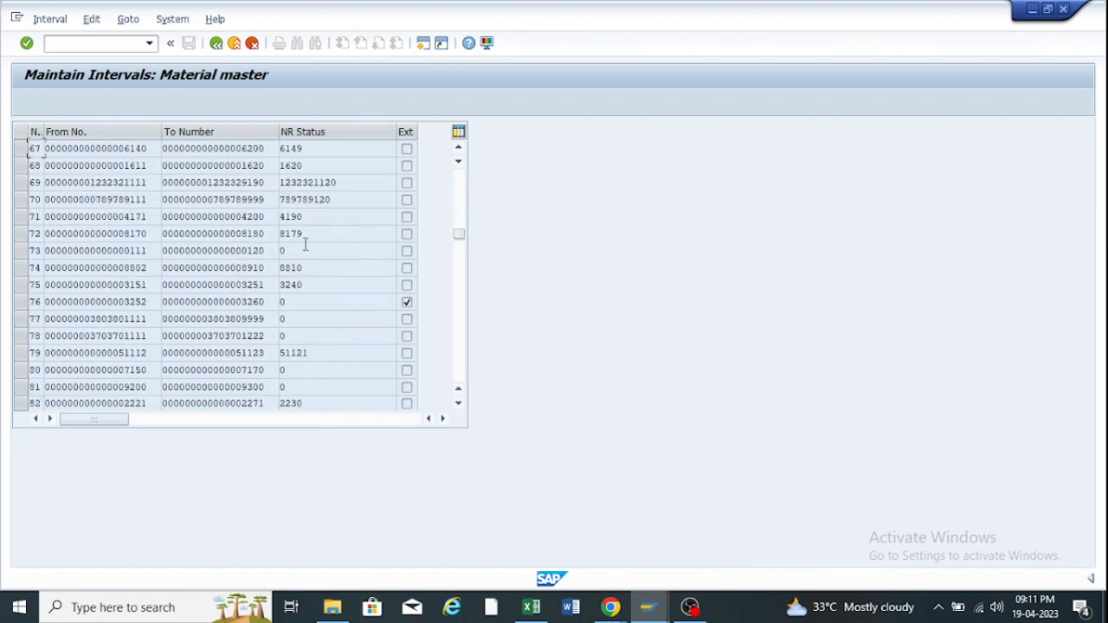
scroll(305, 247, "down", 12)
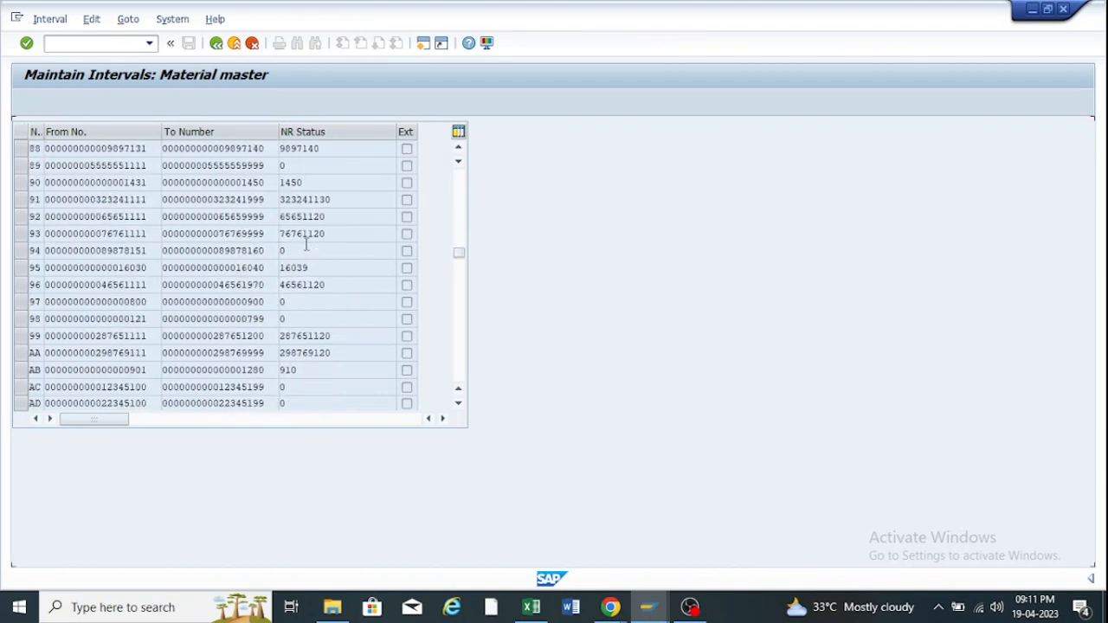
scroll(306, 251, "down", 9)
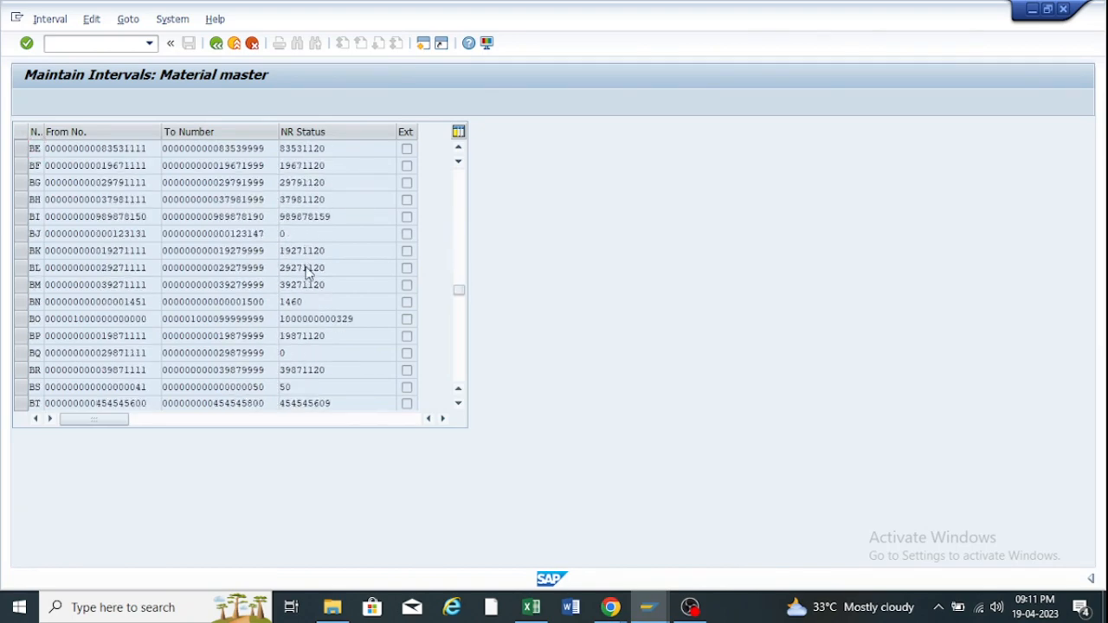
scroll(306, 269, "down", 11)
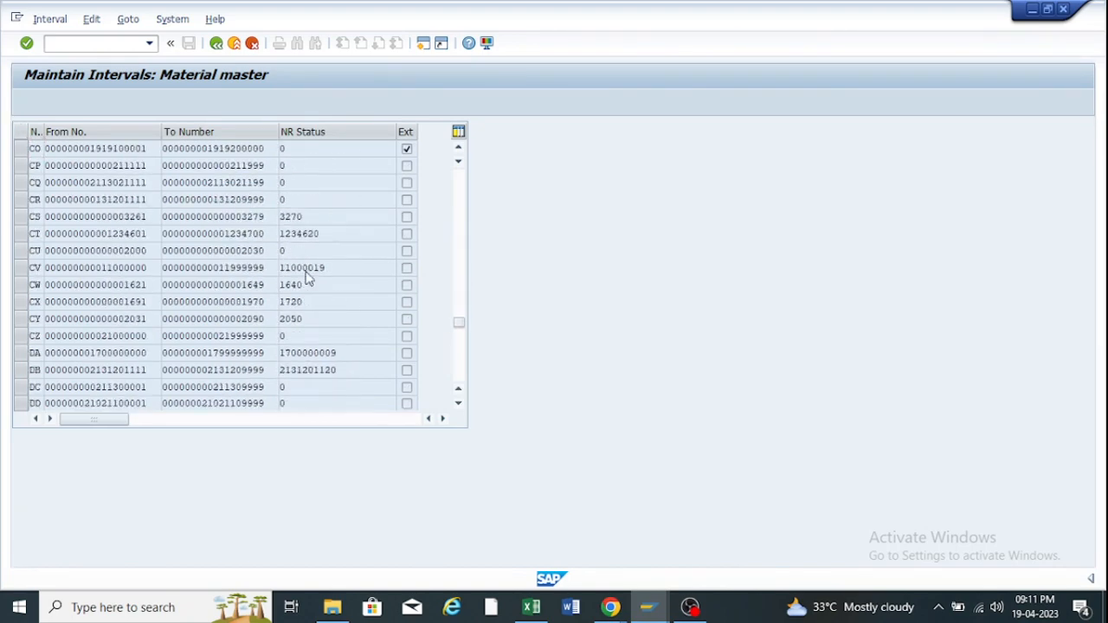
scroll(306, 274, "down", 2)
scroll(305, 286, "down", 14)
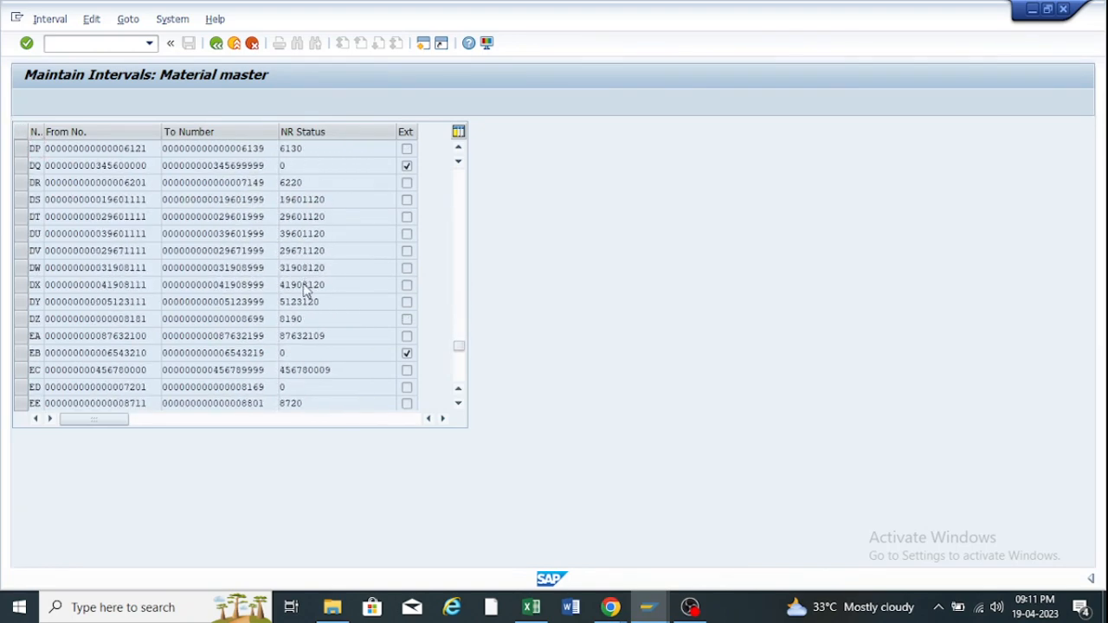
scroll(306, 295, "down", 2)
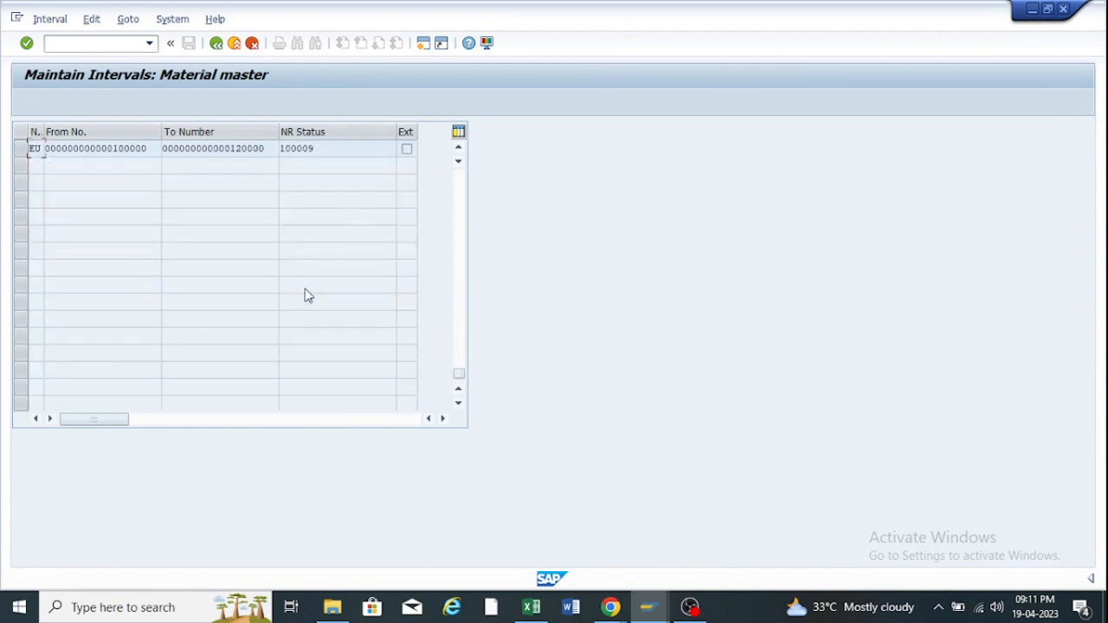
scroll(306, 295, "up", 9)
scroll(306, 290, "up", 3)
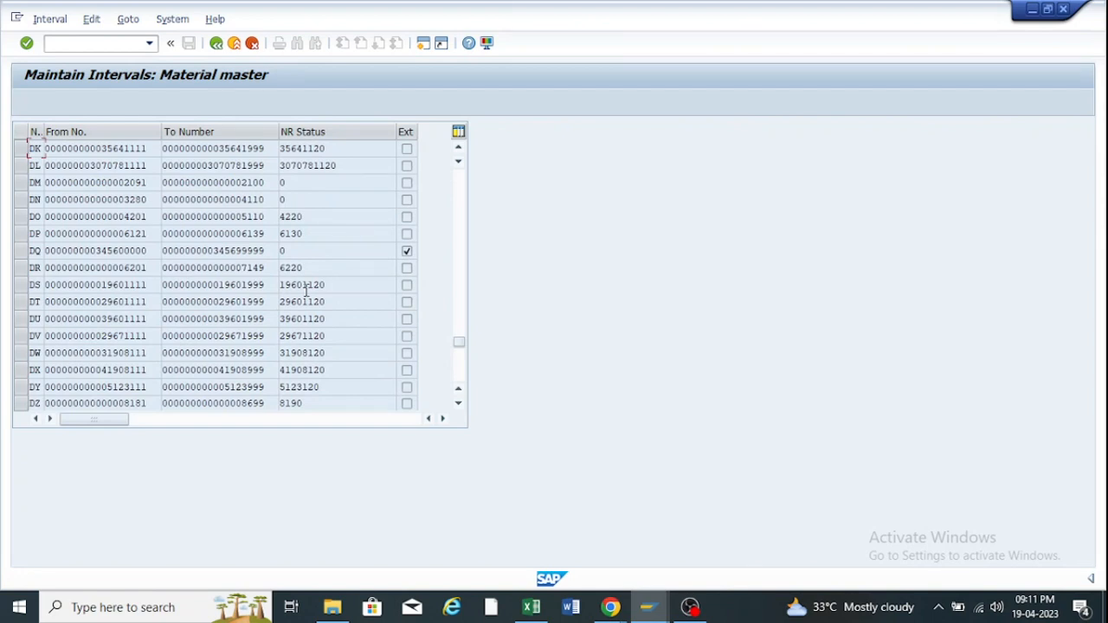
scroll(308, 296, "down", 6)
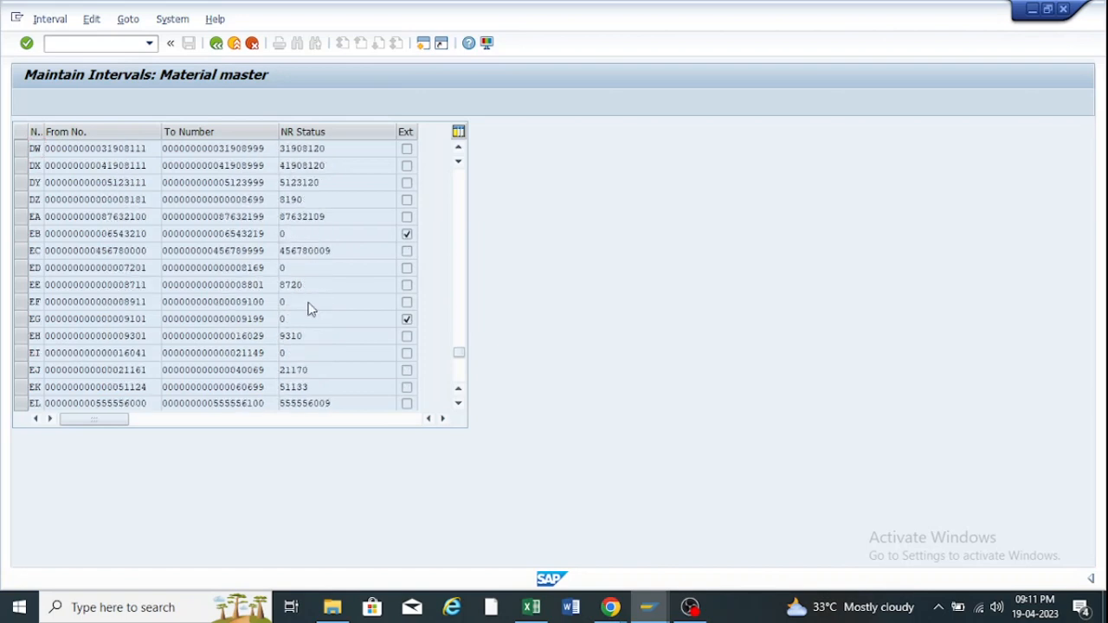
scroll(310, 300, "down", 4)
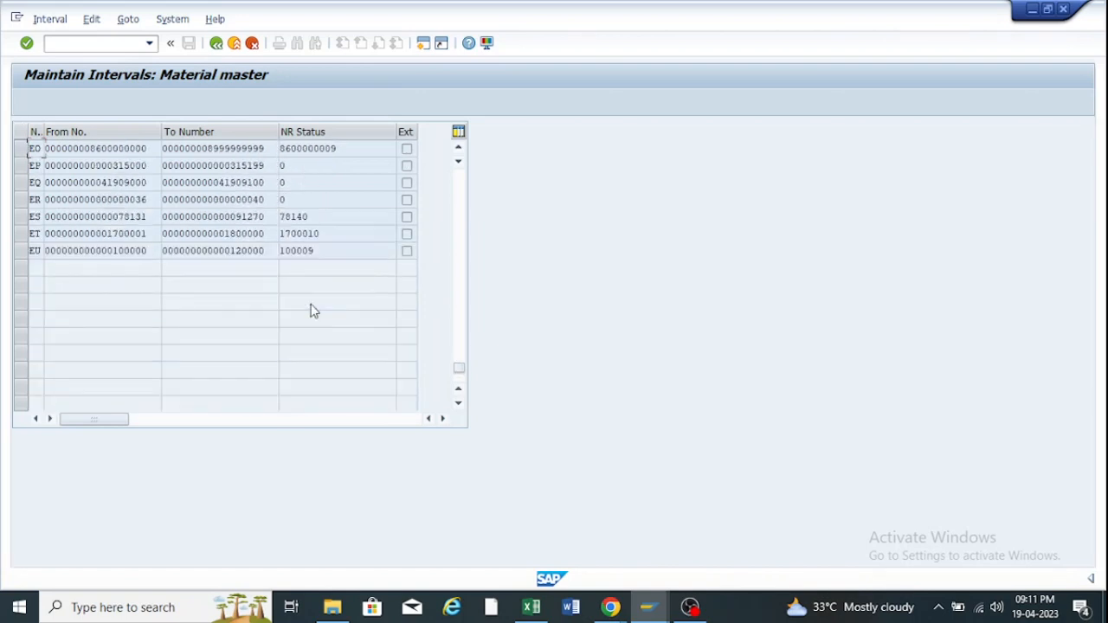
scroll(312, 303, "up", 2)
scroll(312, 303, "up", 2)
scroll(312, 305, "down", 2)
scroll(312, 307, "down", 1)
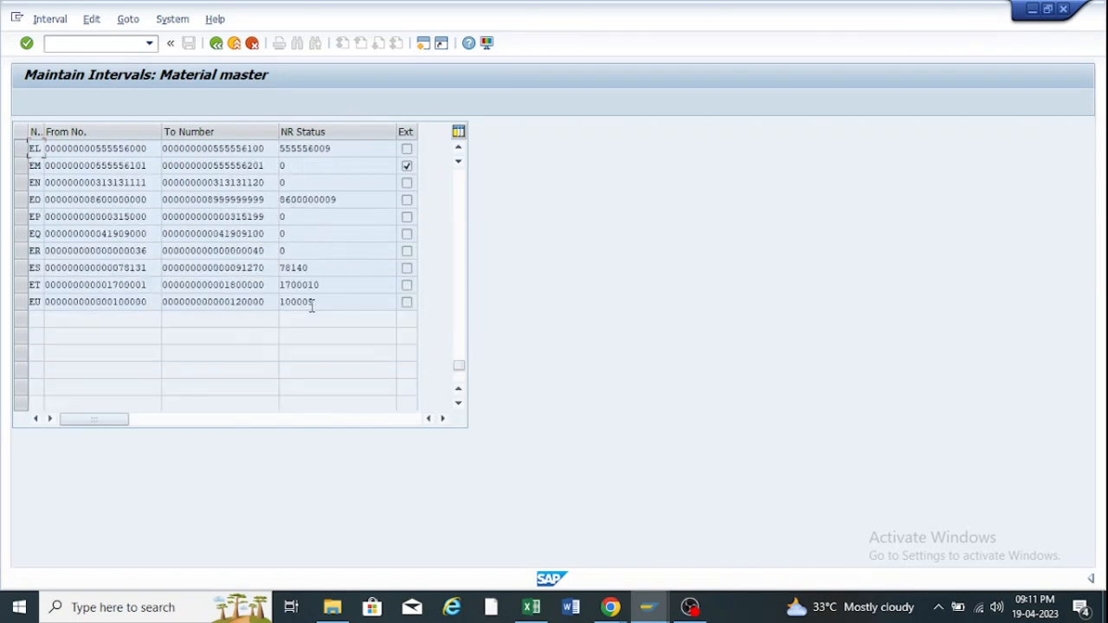
scroll(312, 306, "up", 1)
left_click(217, 44)
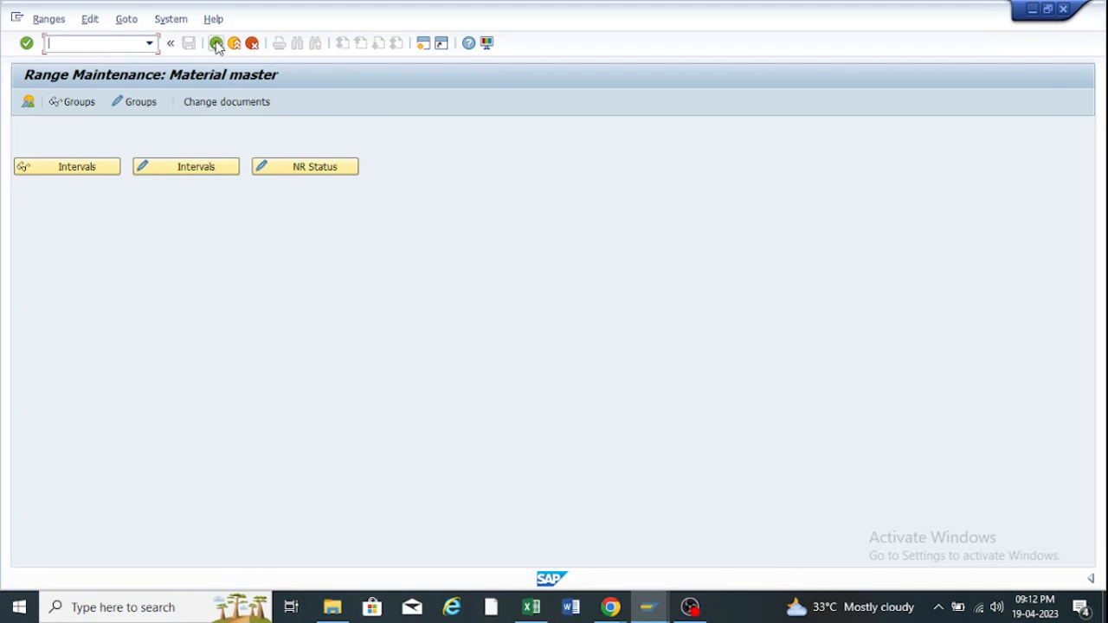
Open Group Maintenance for MATERIALNR and scroll down to the NR Standard Material group.
left_click(134, 103)
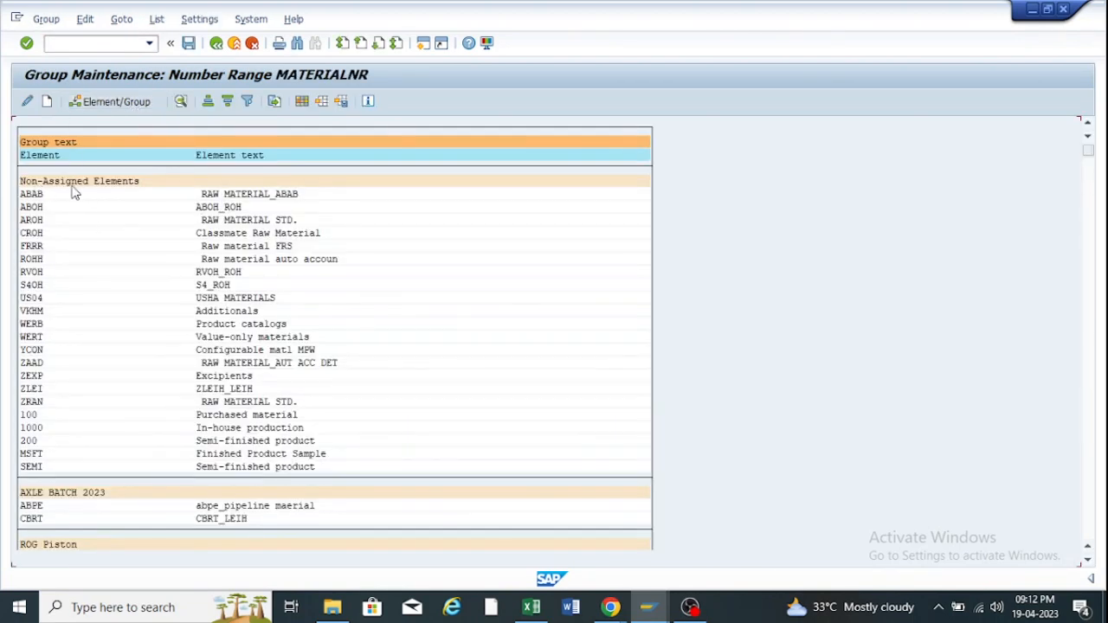
scroll(144, 202, "down", 1)
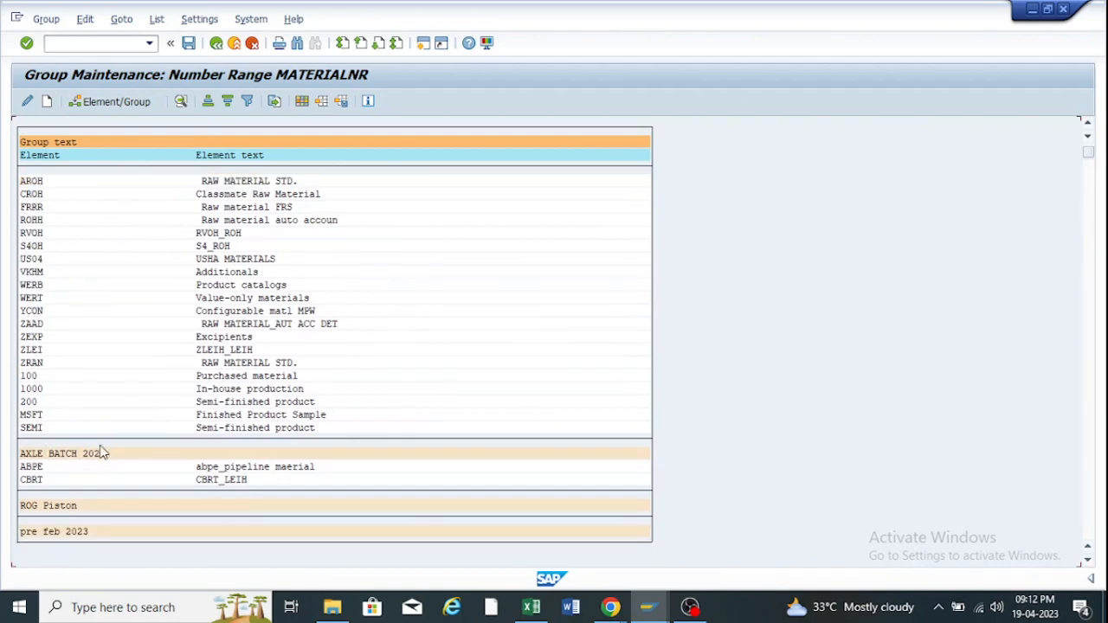
scroll(108, 449, "down", 1)
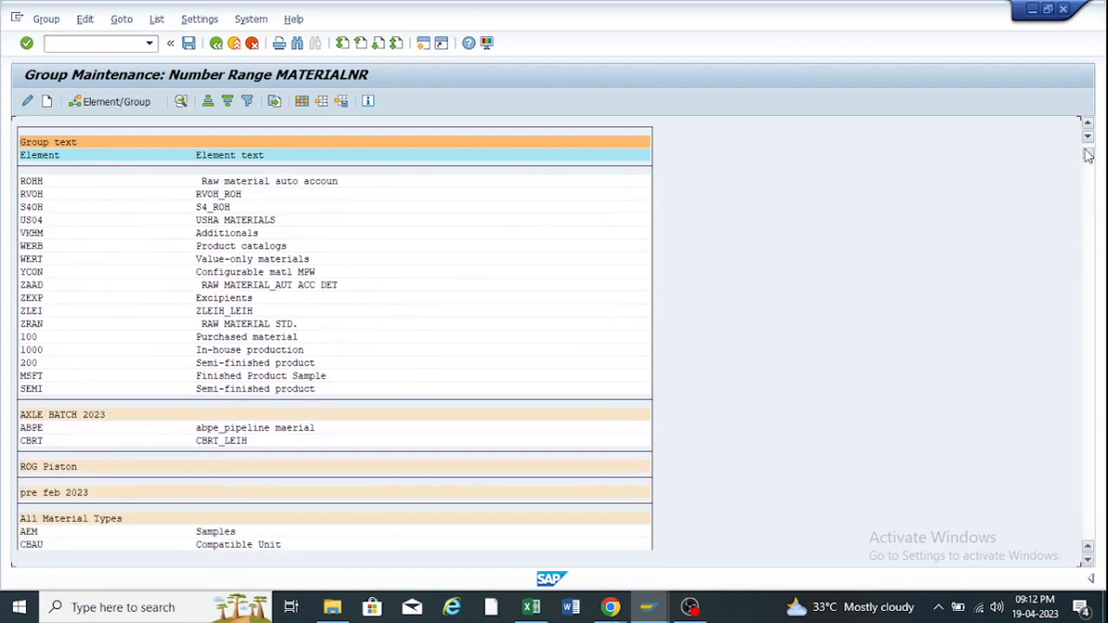
left_click(1089, 553)
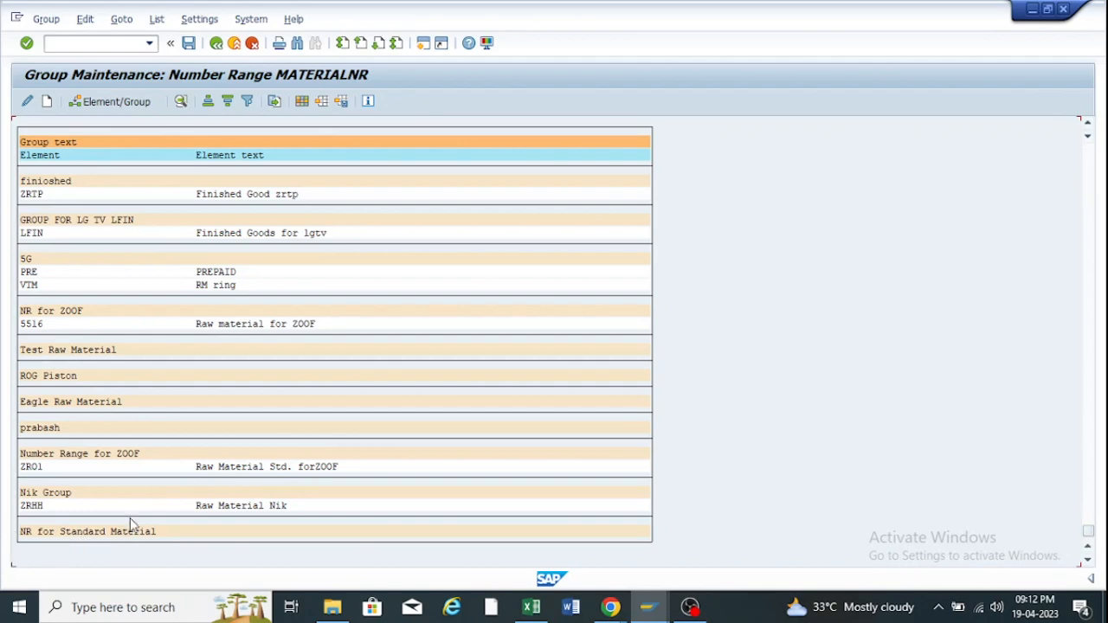
Dissolve the NR for Standard Material group, then leave group editing and answer the save prompt.
left_click(57, 533)
right_click(59, 534)
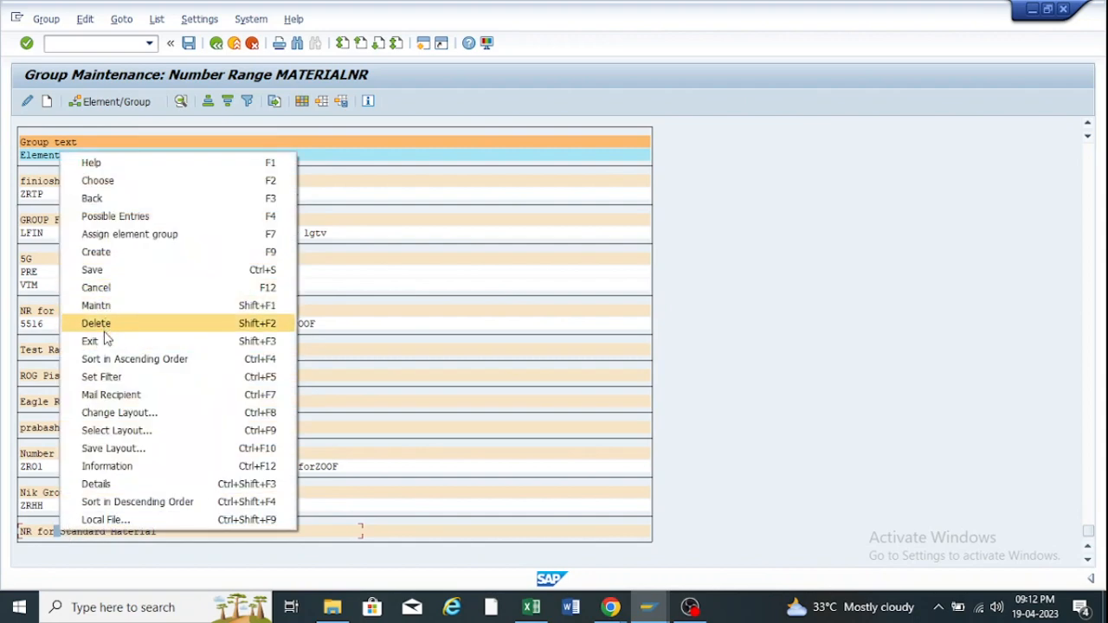
left_click(99, 325)
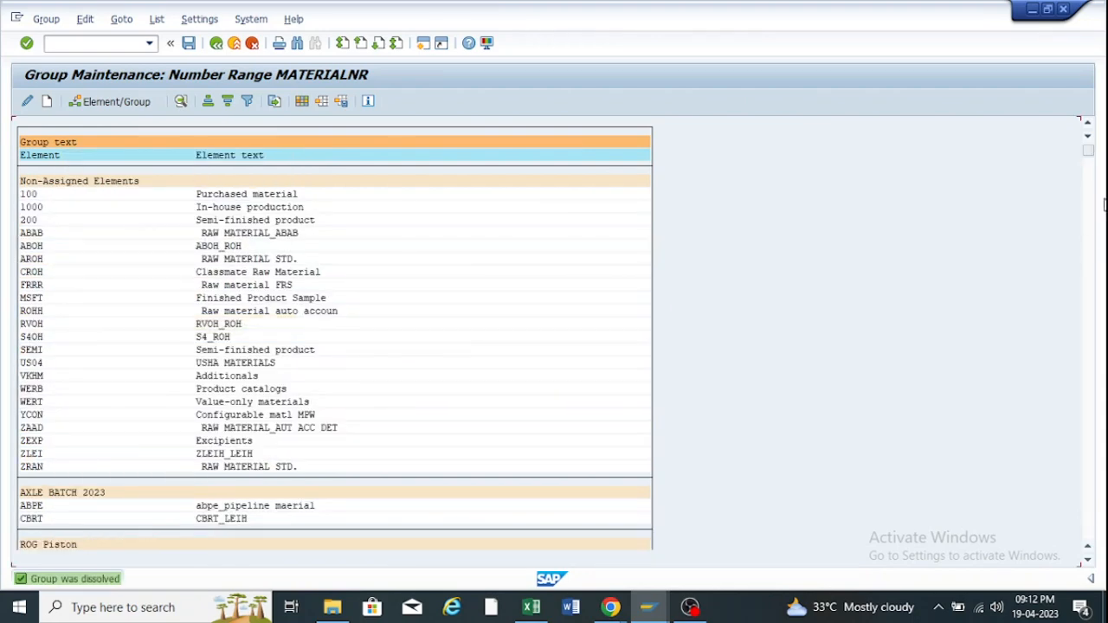
left_click_drag(1088, 163, 1089, 532)
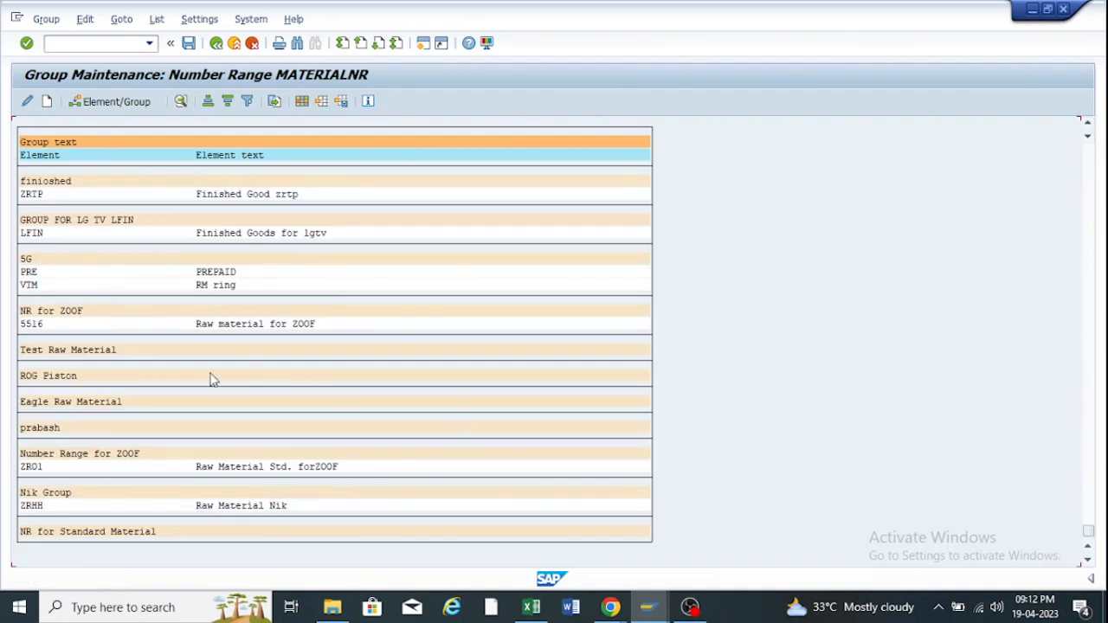
left_click(48, 102)
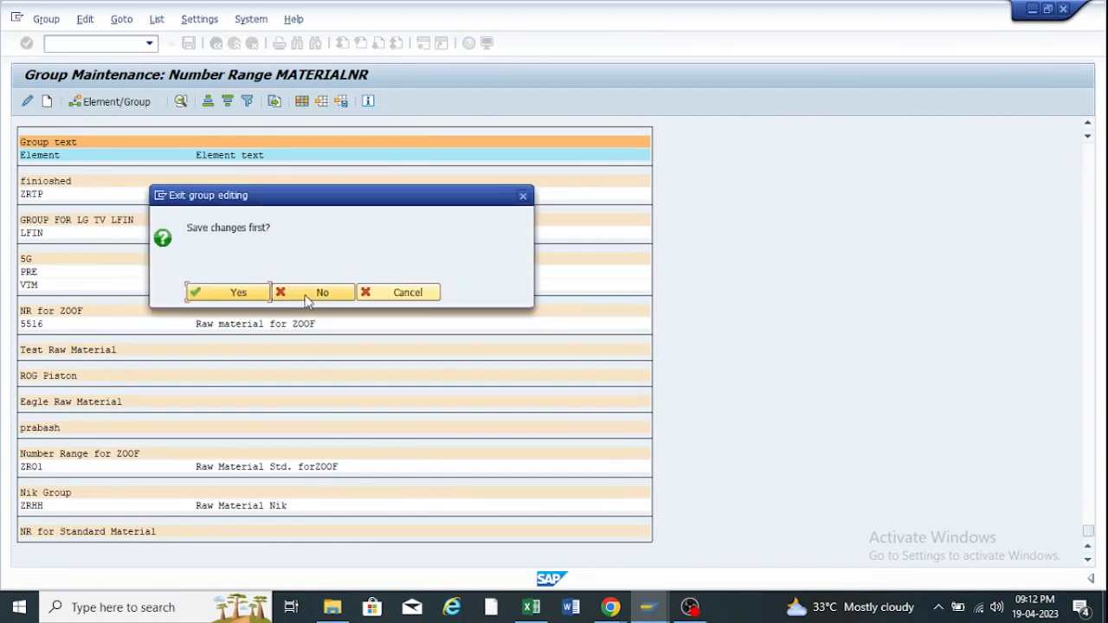
left_click(239, 293)
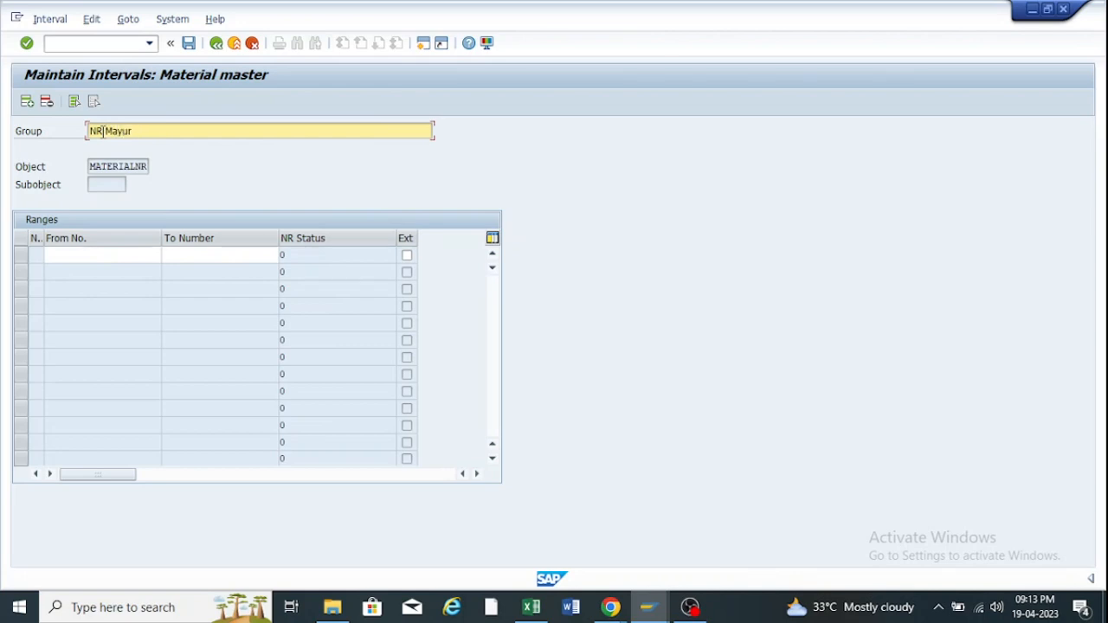
left_click(84, 255)
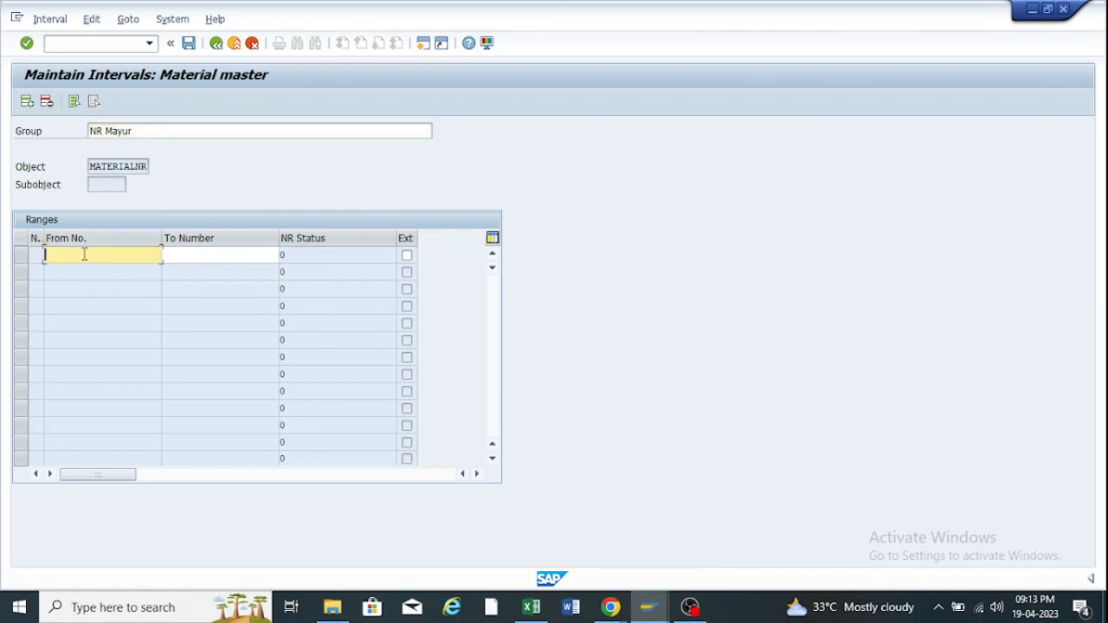
left_click(84, 254)
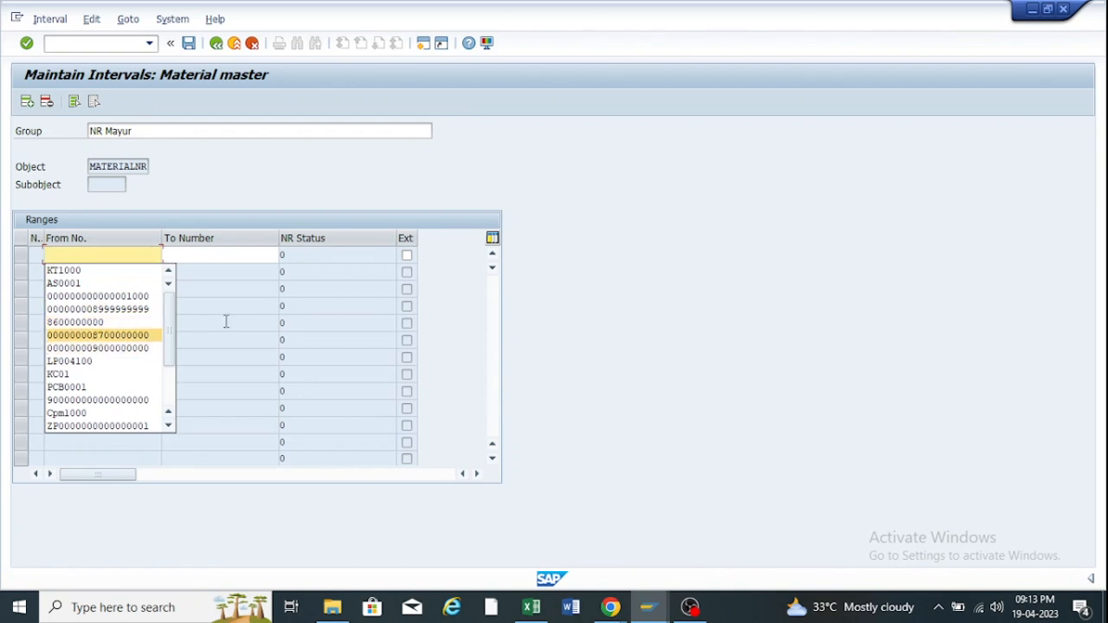
left_click(148, 347)
left_click(223, 254)
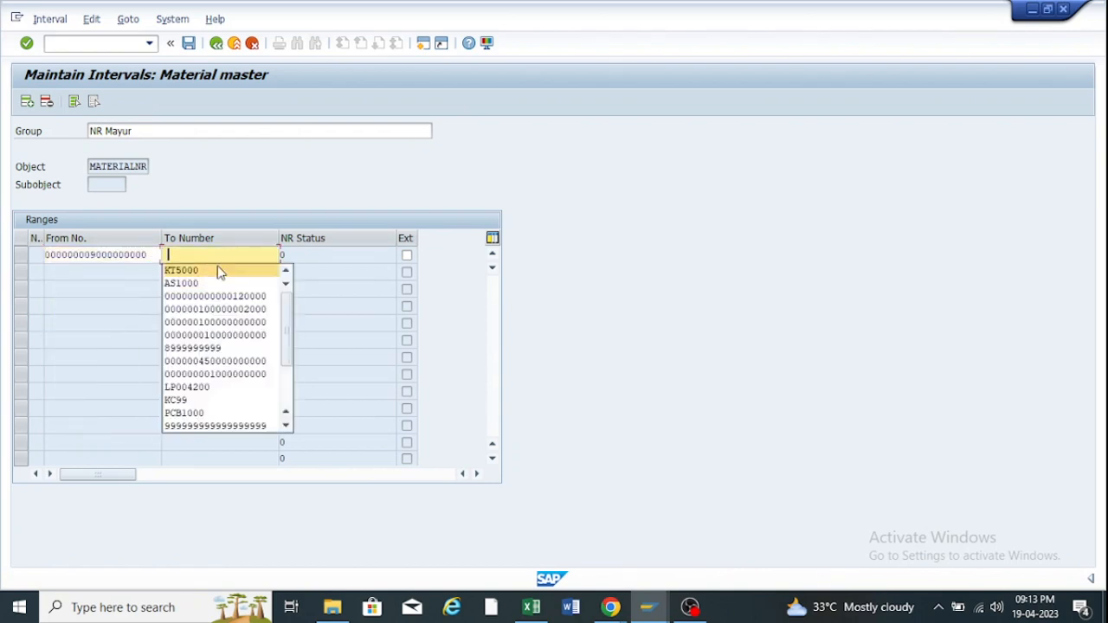
left_click(218, 336)
key("Return")
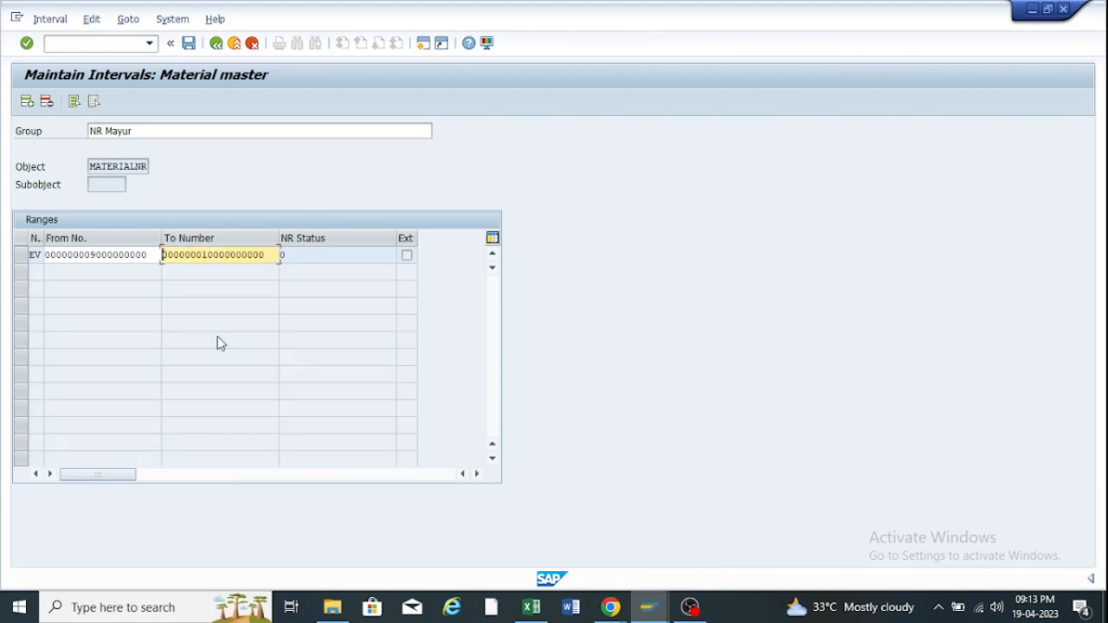
left_click(189, 43)
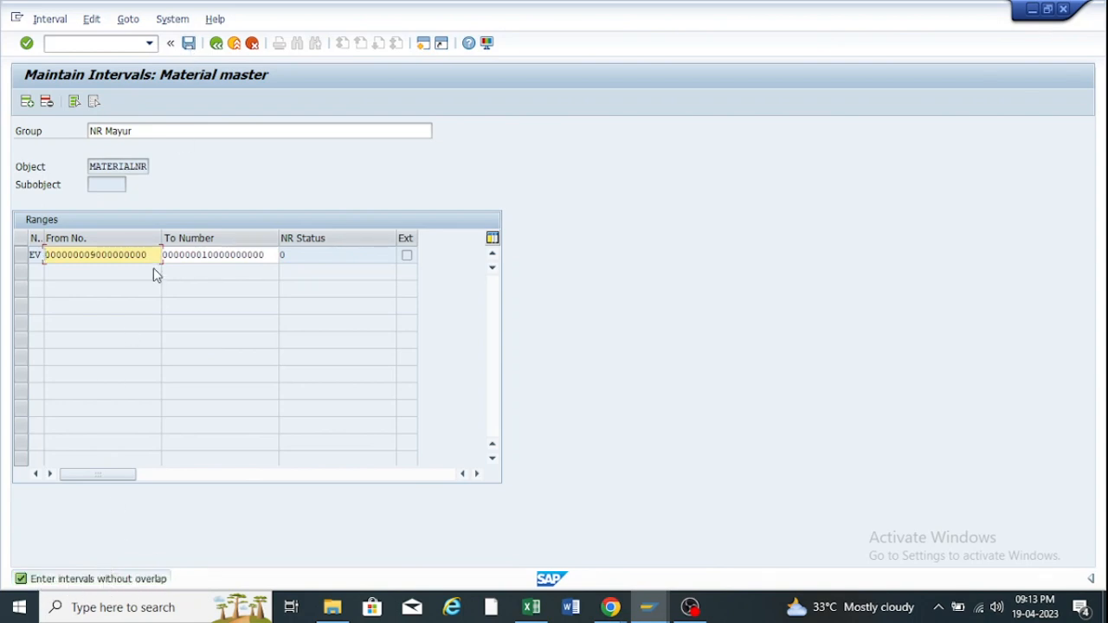
Clear the From and To numbers of the EV interval row.
left_click_drag(149, 255, 36, 255)
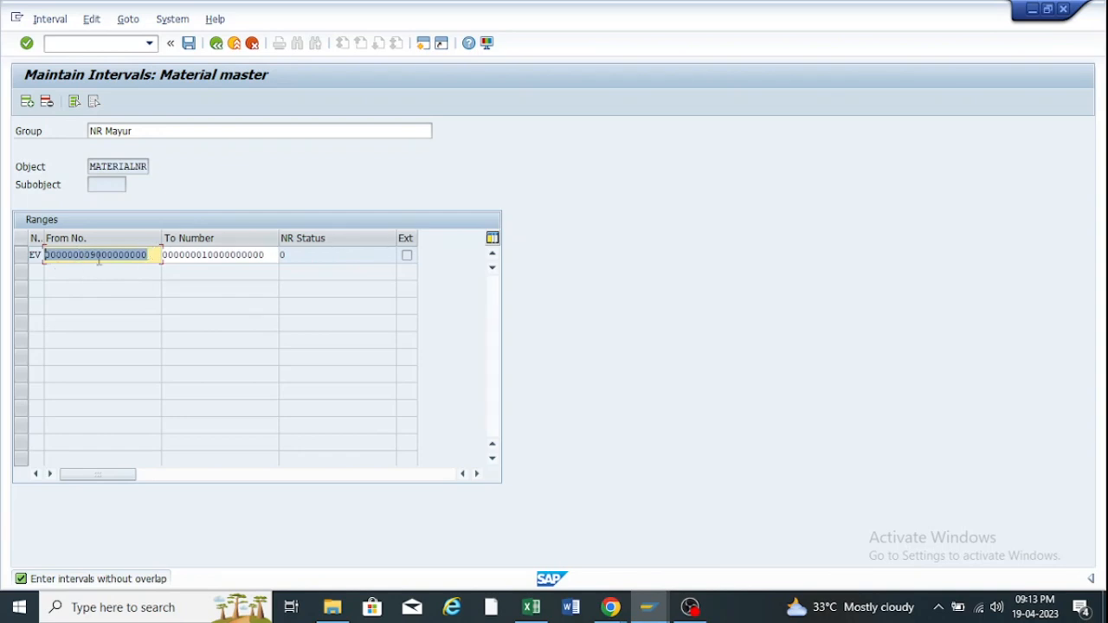
key("BackSpace")
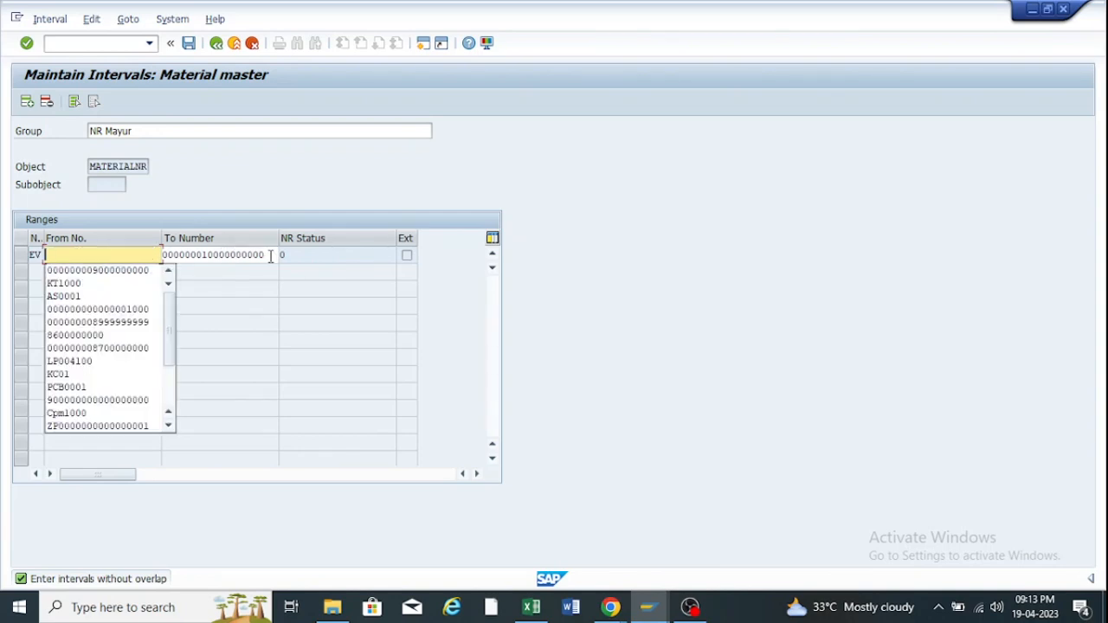
left_click_drag(270, 255, 15, 286)
key("BackSpace")
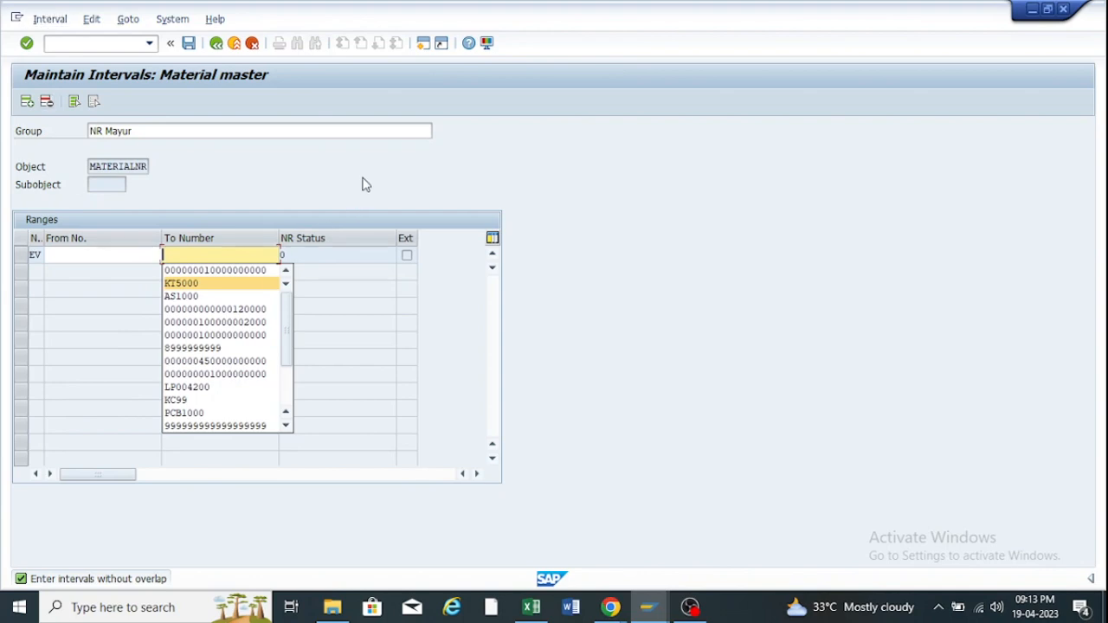
left_click(366, 185)
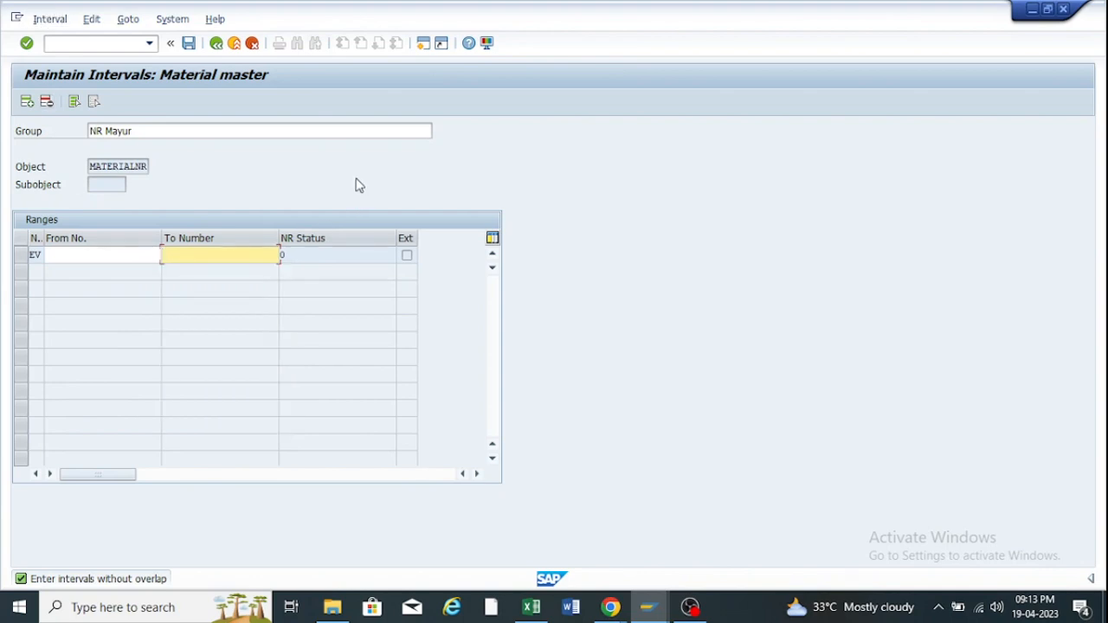
Take over the free interval 212000–250110, then delete both the EV and EW rows.
left_click(63, 21)
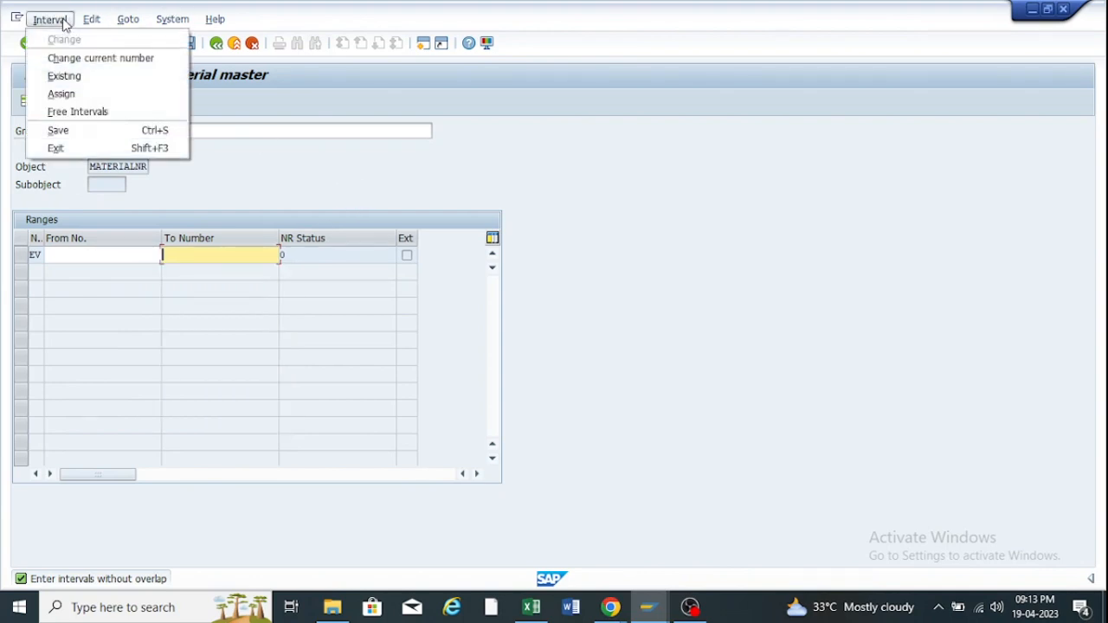
left_click(77, 113)
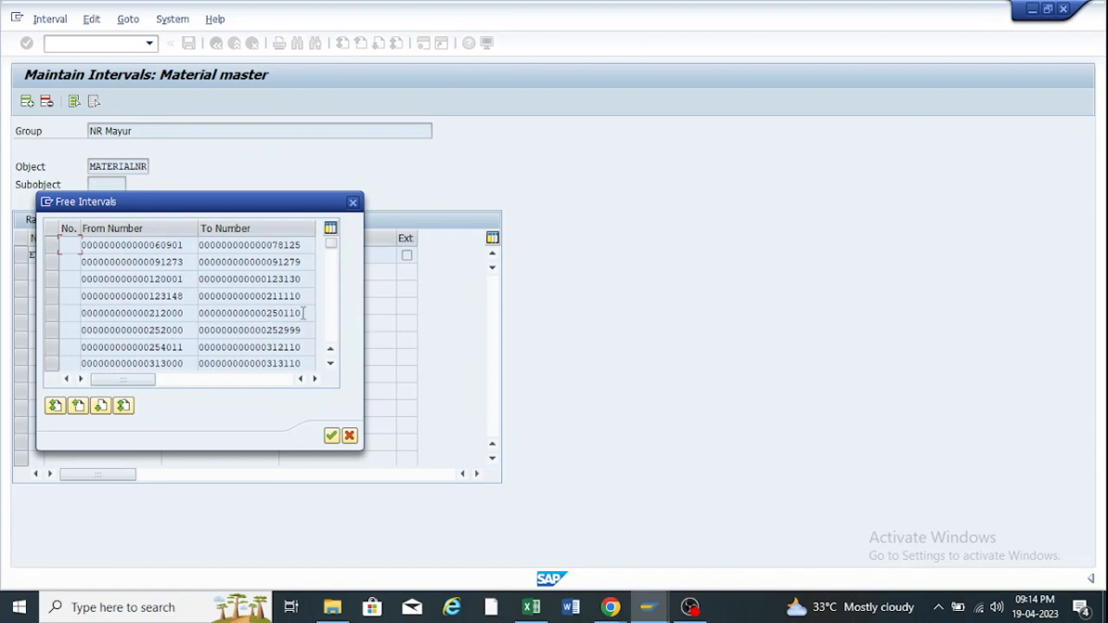
left_click(51, 313)
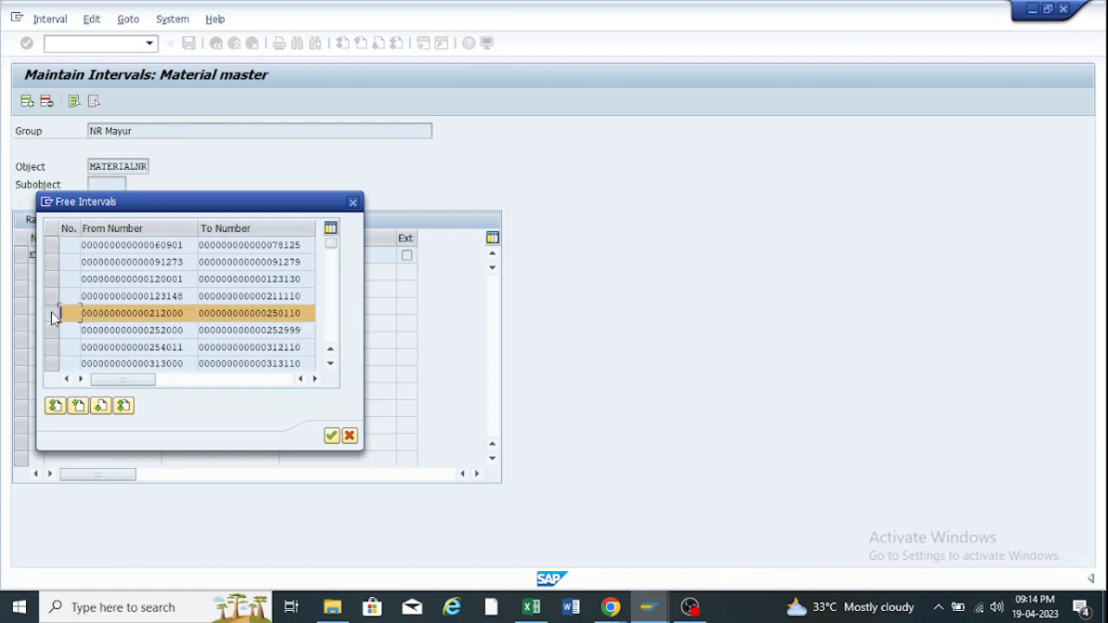
double_click(137, 315)
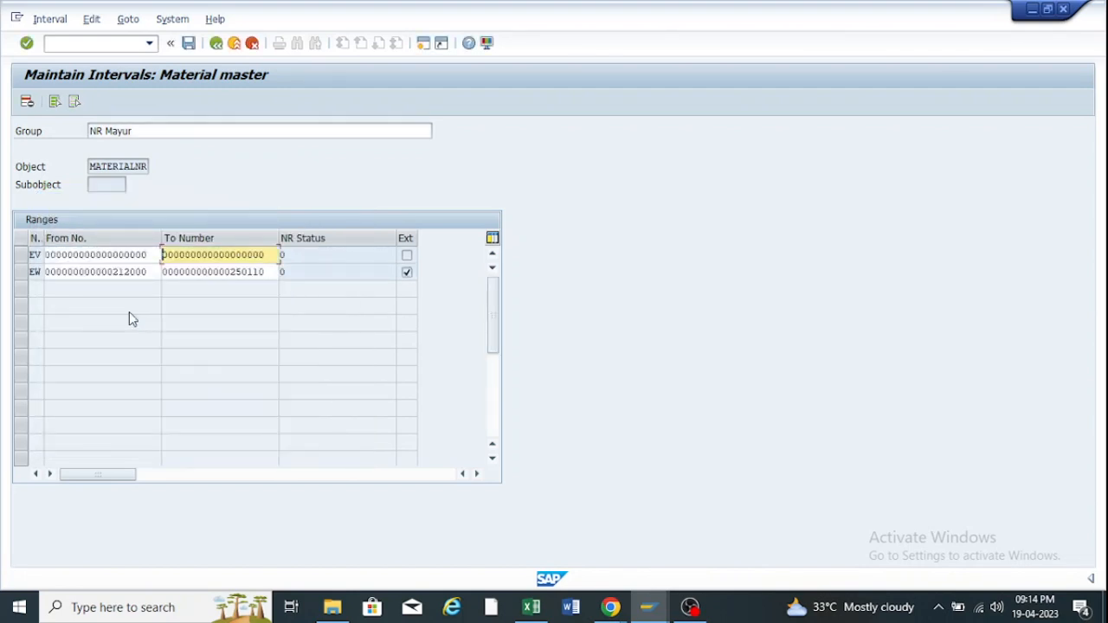
left_click(20, 271)
left_click(20, 254, "shift")
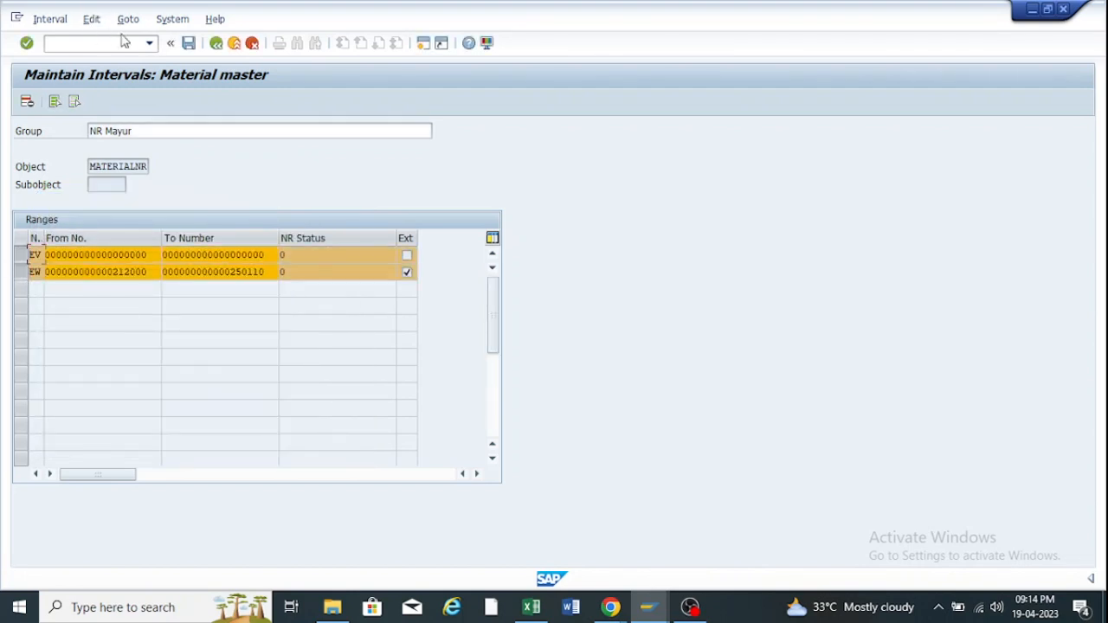
left_click(27, 102)
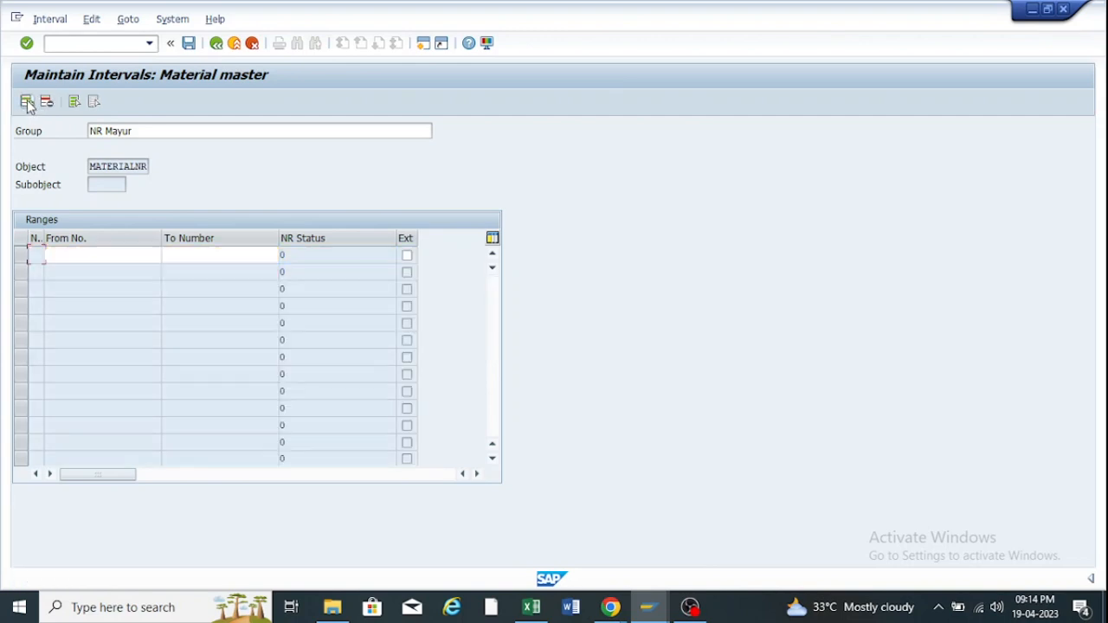
Take over 212000–250110 again, shorten its To Number to 250000, and save.
left_click(52, 18)
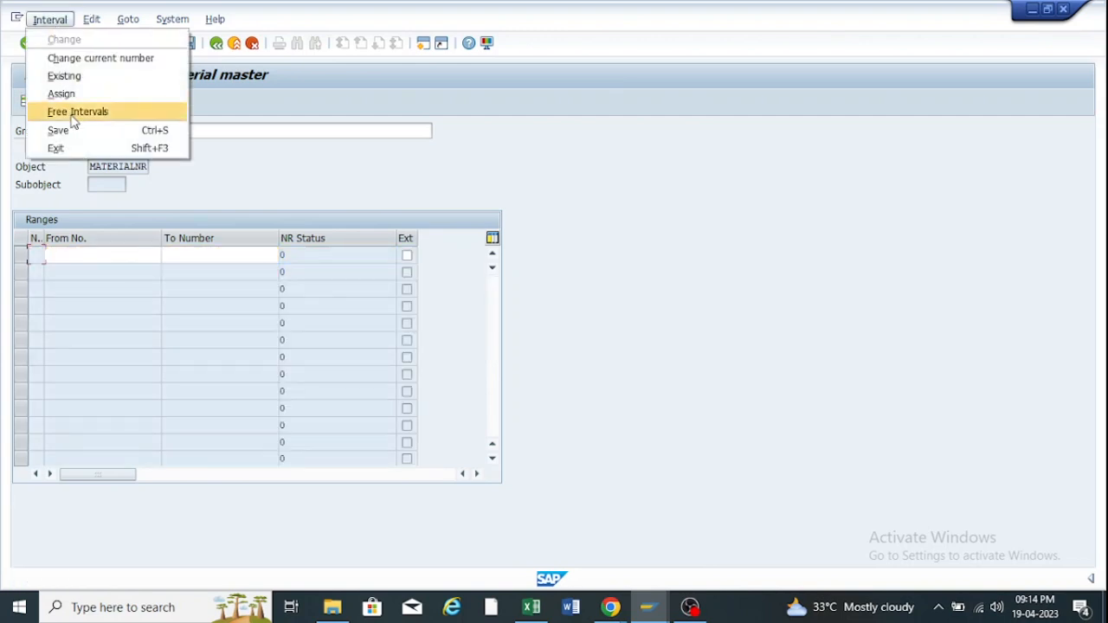
left_click(83, 113)
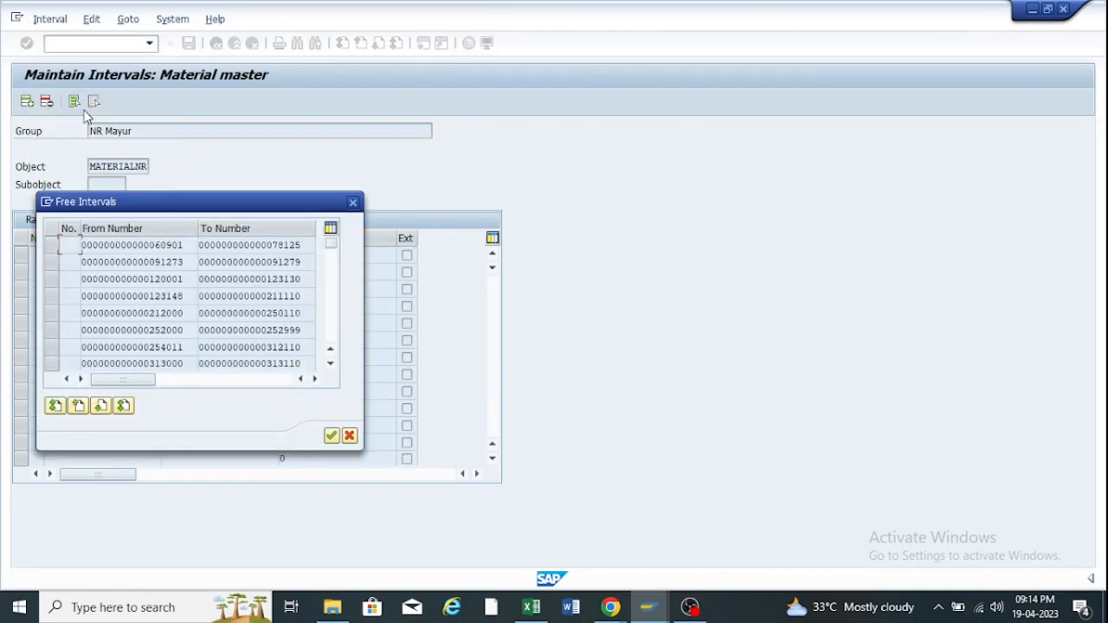
left_click(59, 316)
double_click(119, 312)
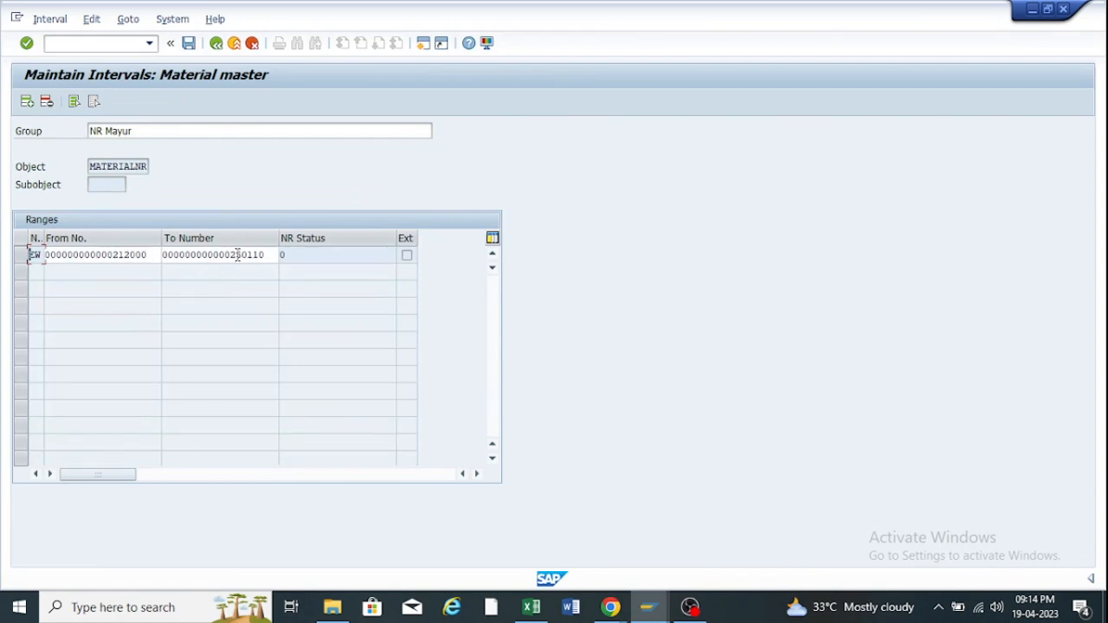
left_click(269, 254)
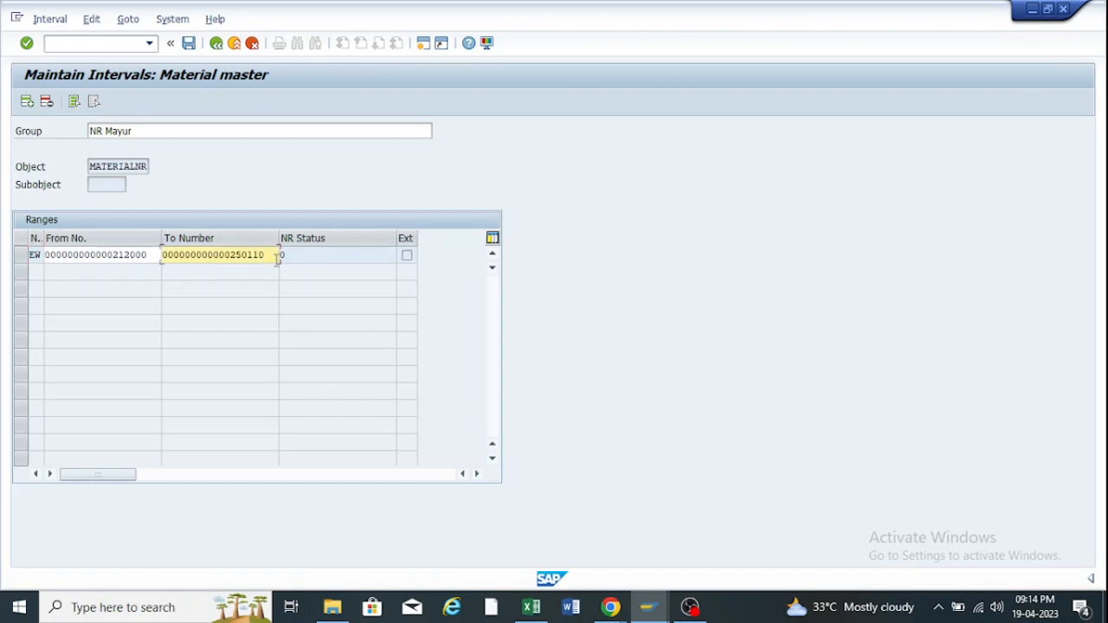
key("BackSpace")
key("BackSpace")
key("BackSpace")
key("BackSpace")
type("0000")
key("Return")
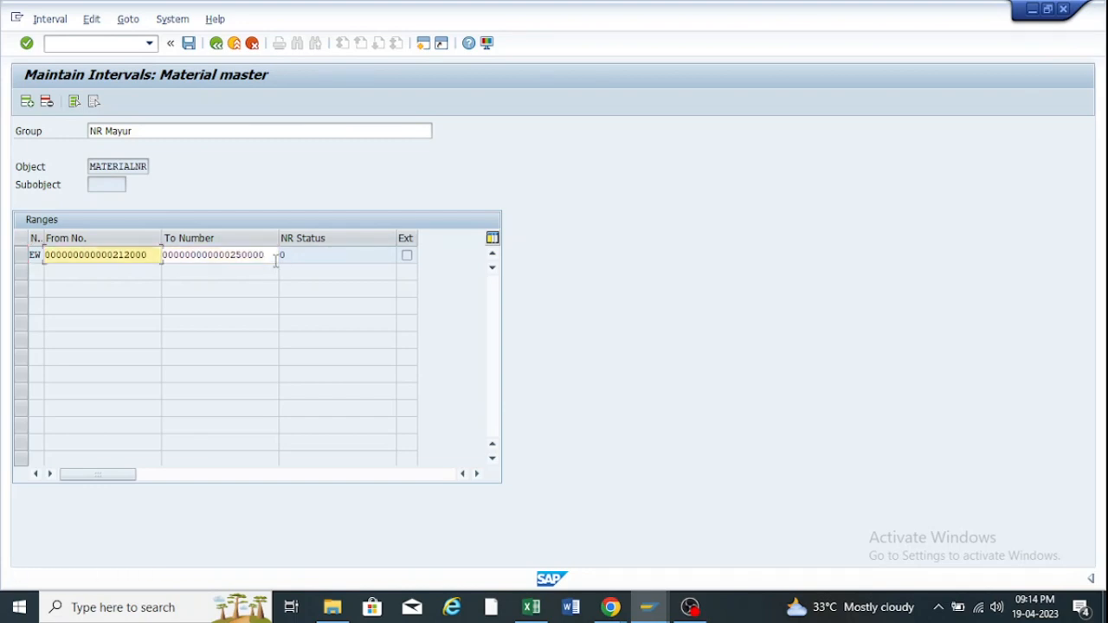
left_click(189, 45)
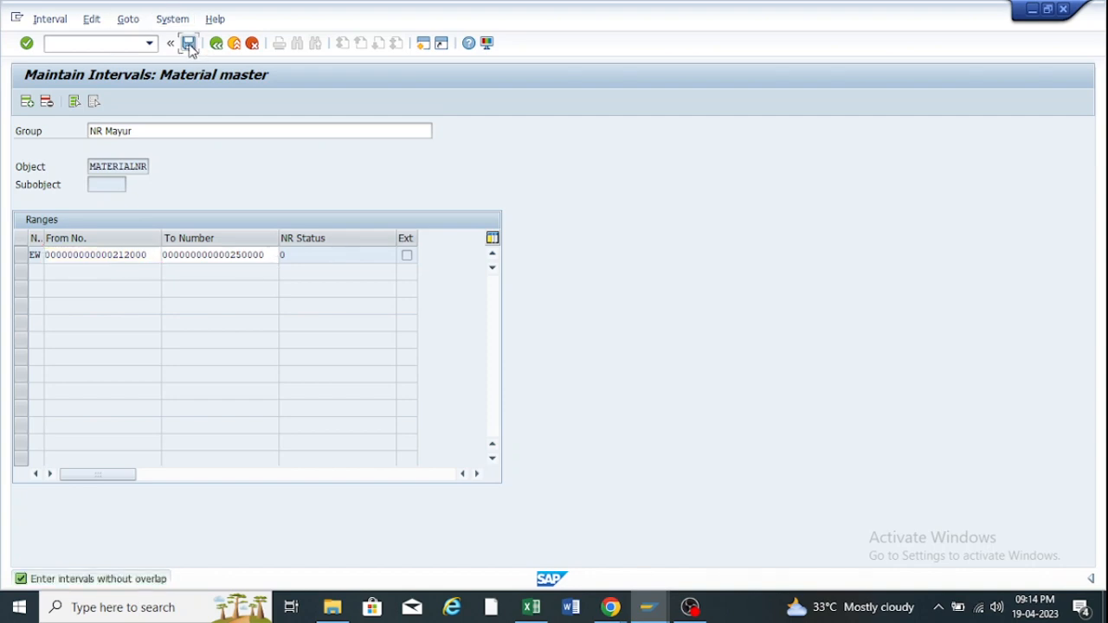
Delete the 212000–250000 interval row.
left_click(273, 255)
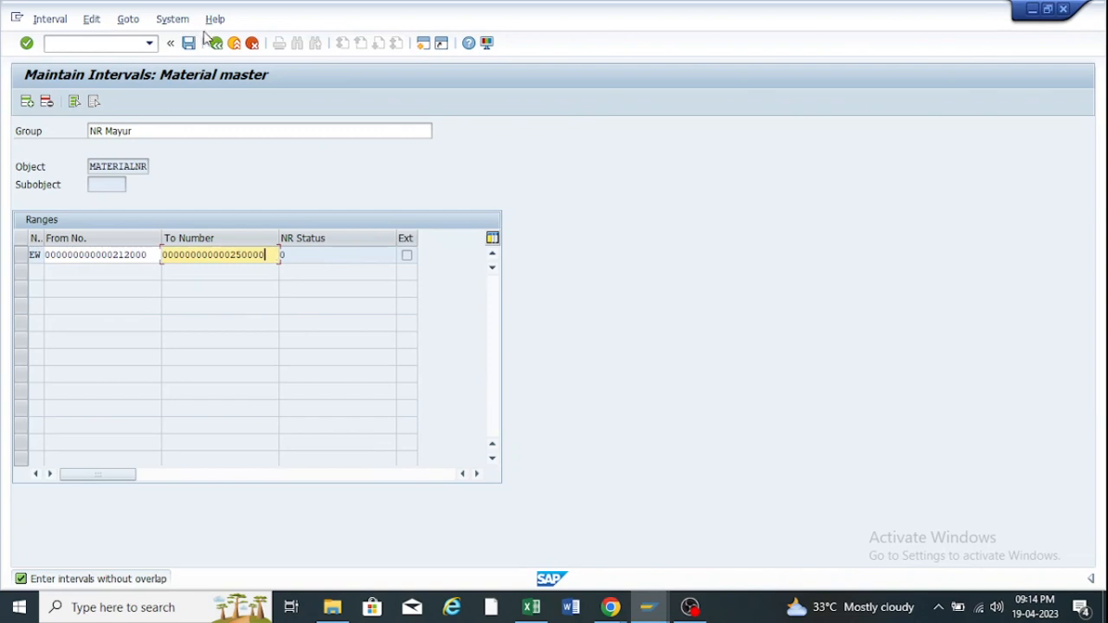
left_click(21, 255)
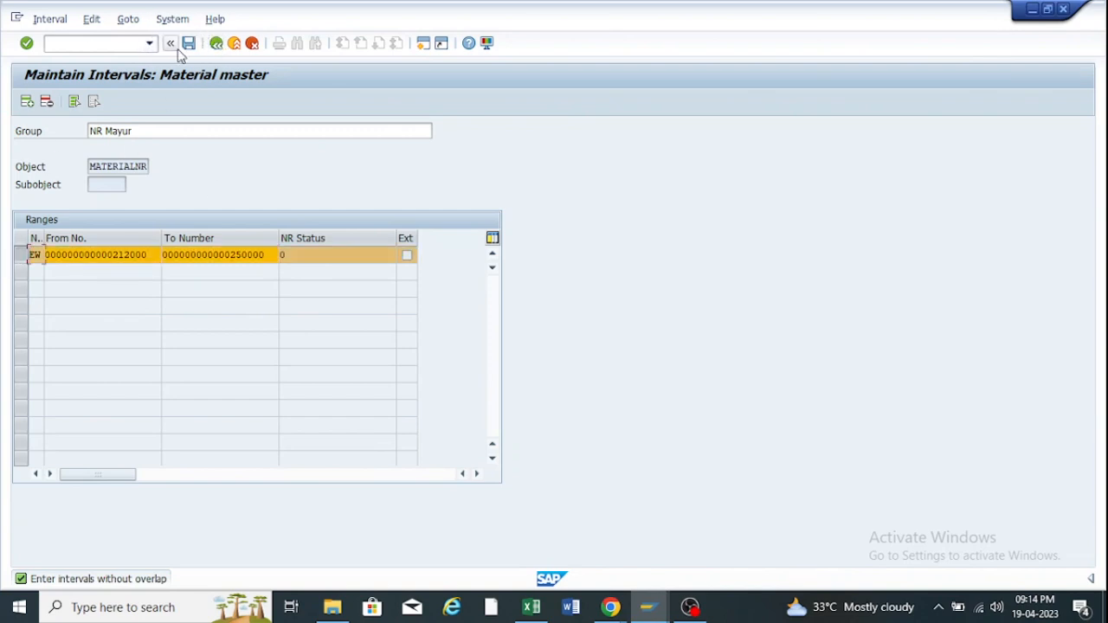
left_click(47, 101)
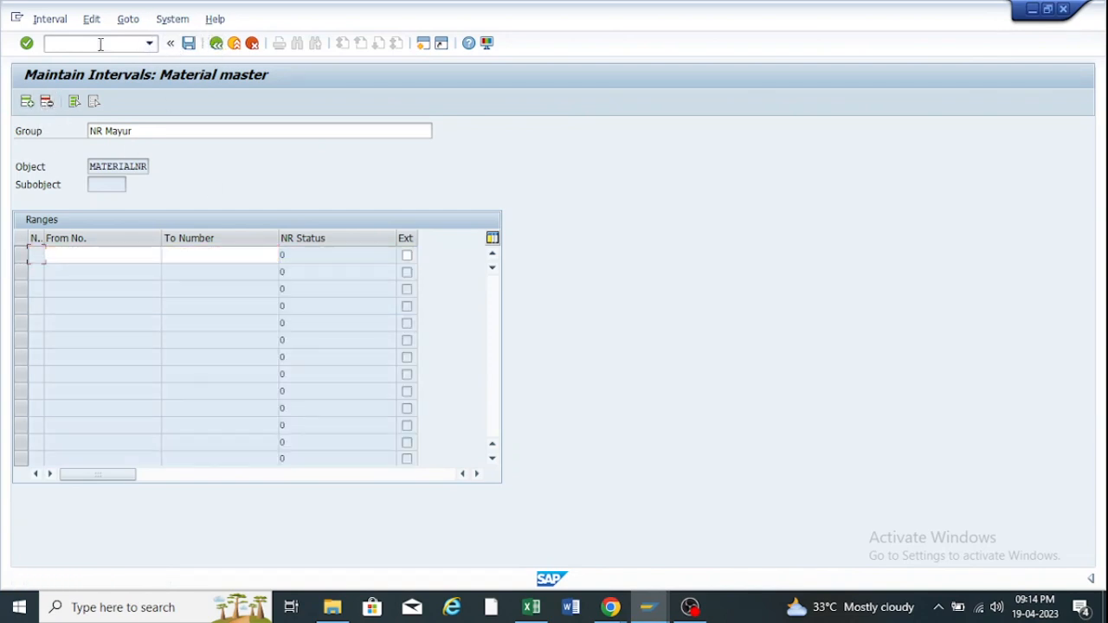
left_click(49, 18)
Take over 250001–250110 and save, add 252000–252999, then delete row EX and save.
left_click(63, 109)
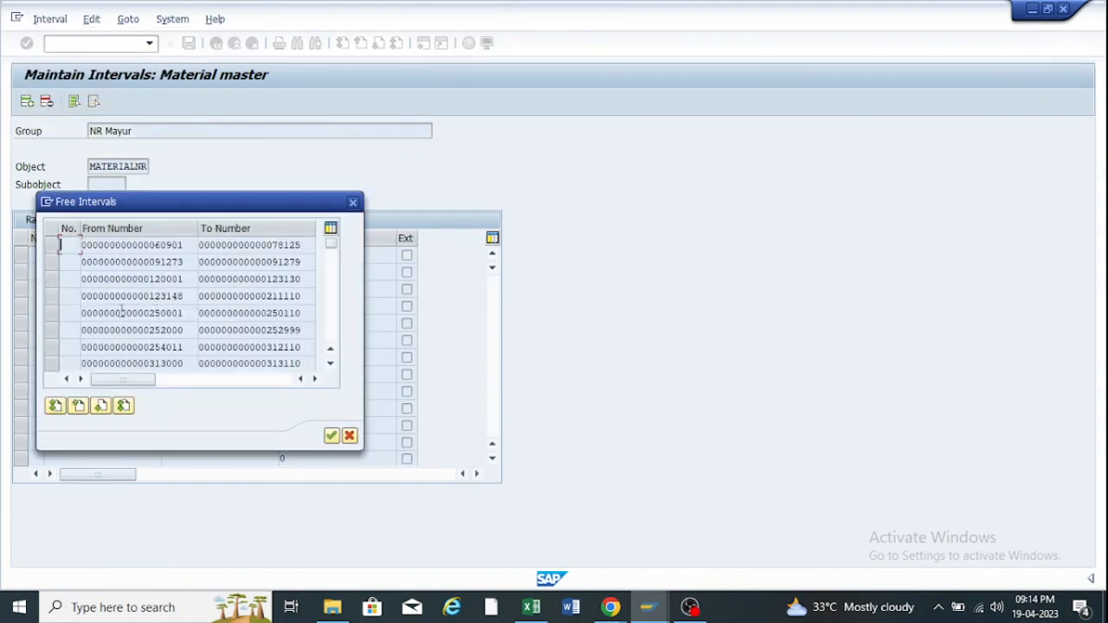
double_click(111, 312)
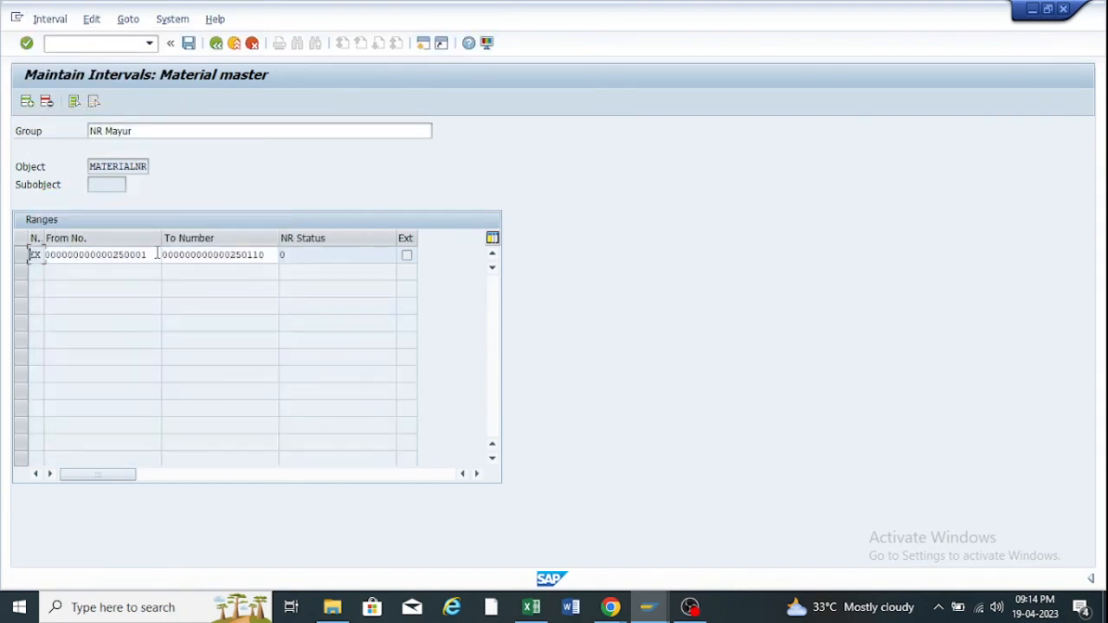
left_click(188, 45)
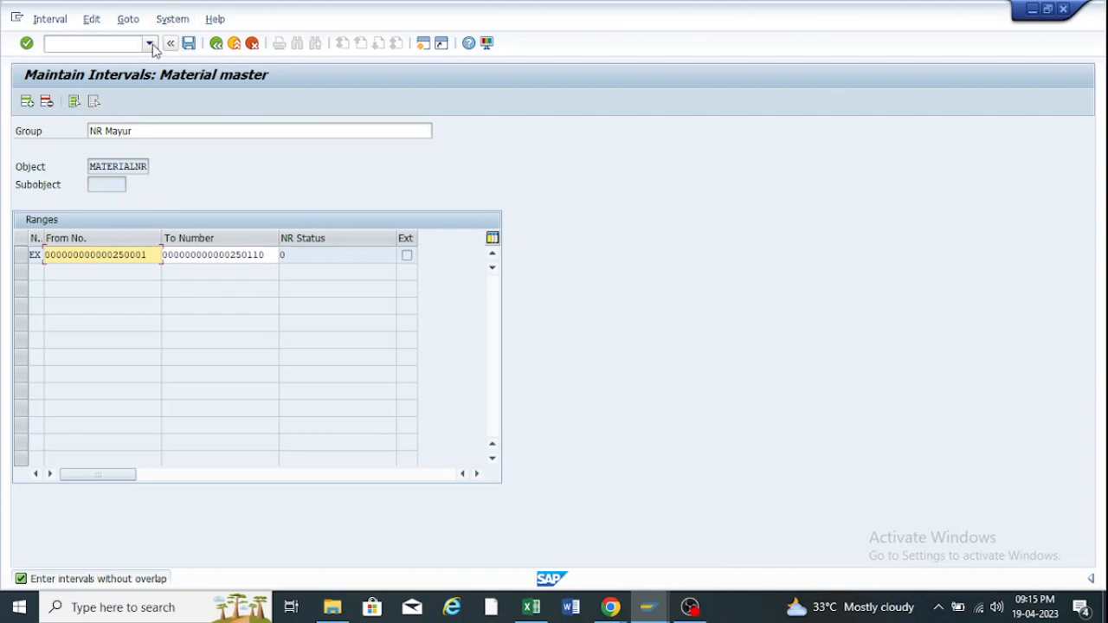
left_click(47, 20)
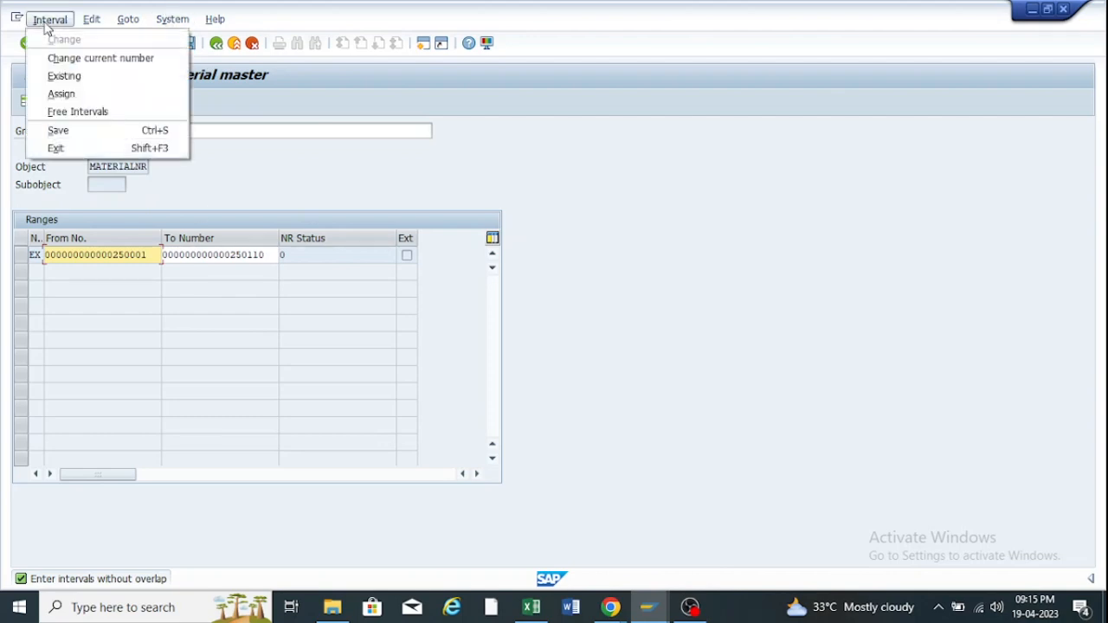
left_click(76, 112)
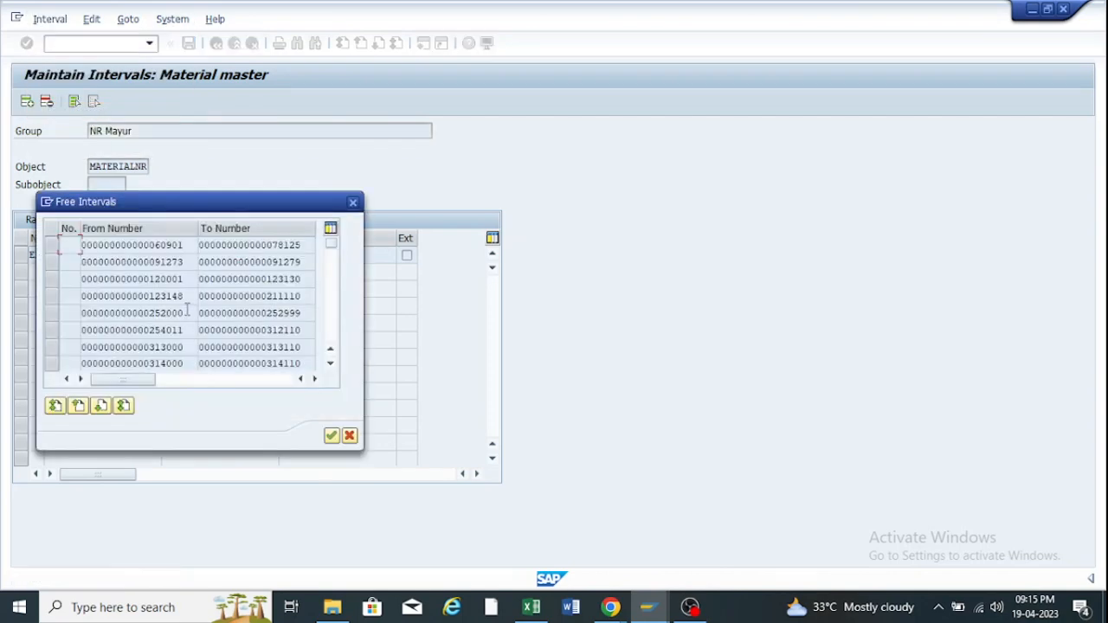
scroll(177, 331, "down", 1)
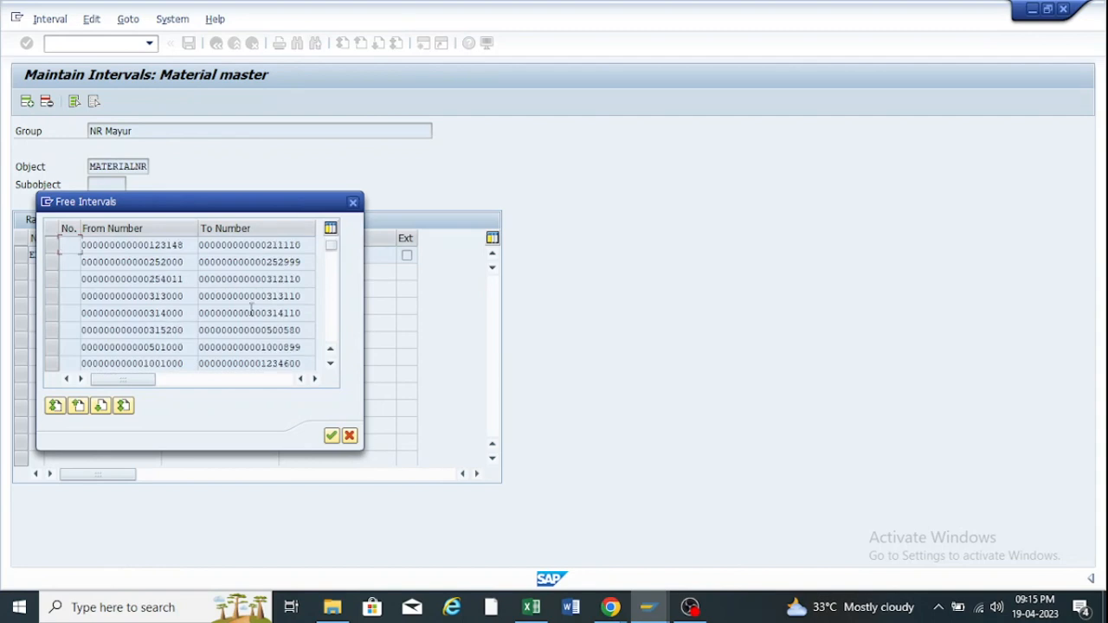
double_click(98, 313)
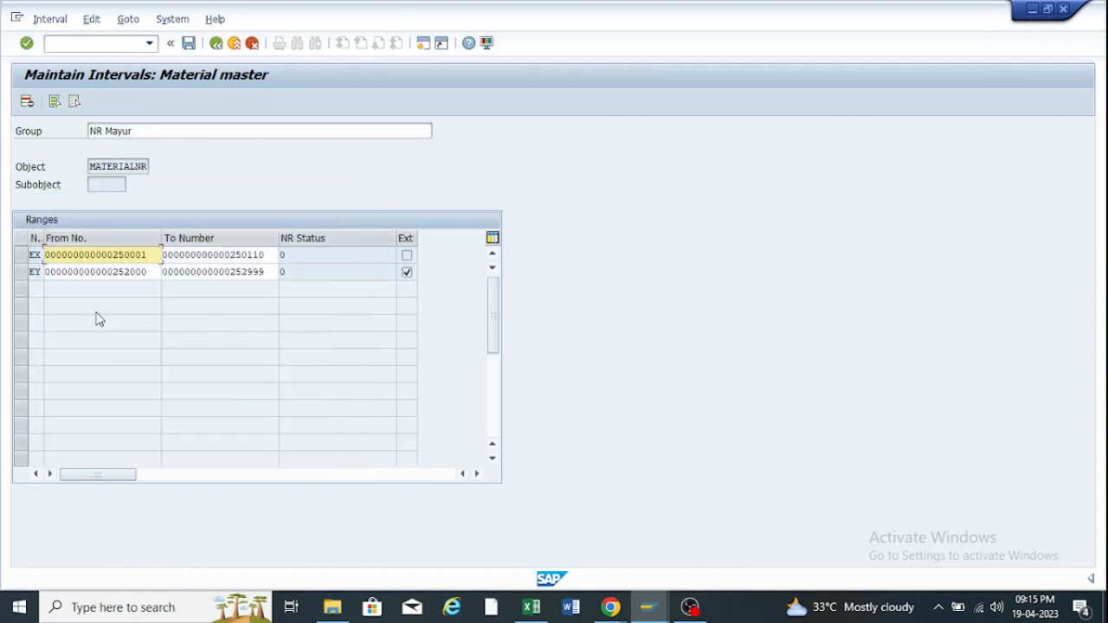
left_click(20, 255)
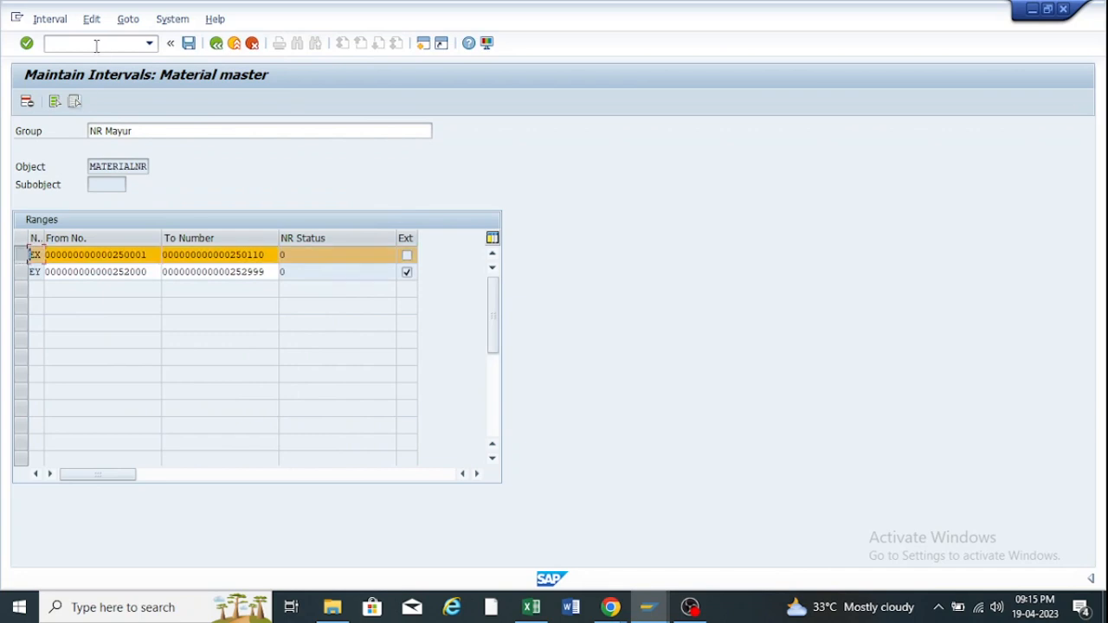
left_click(27, 102)
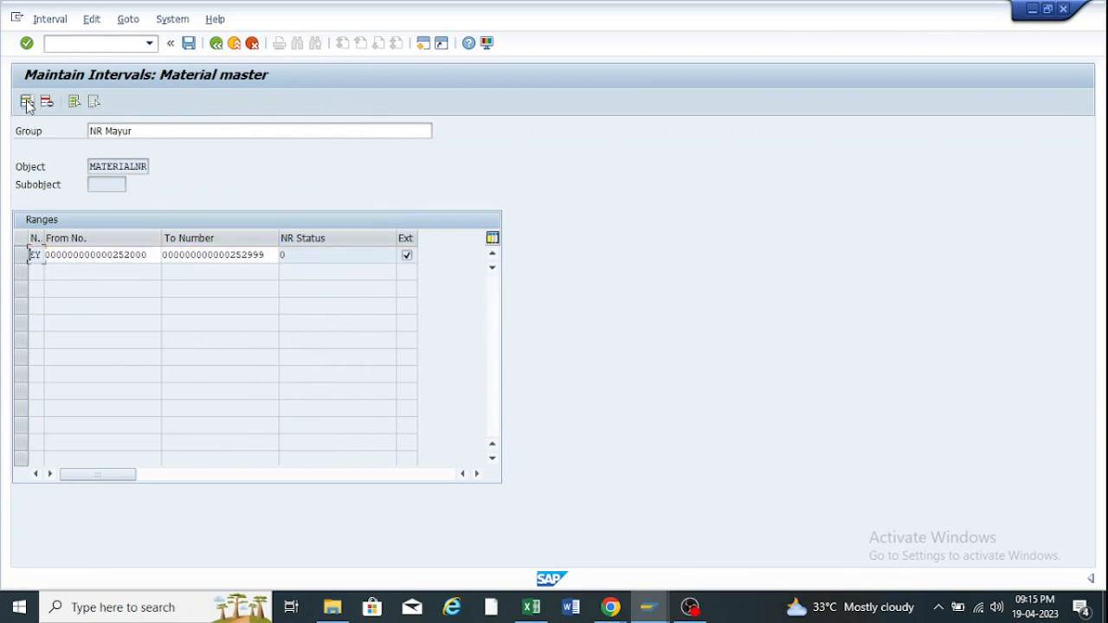
left_click(189, 44)
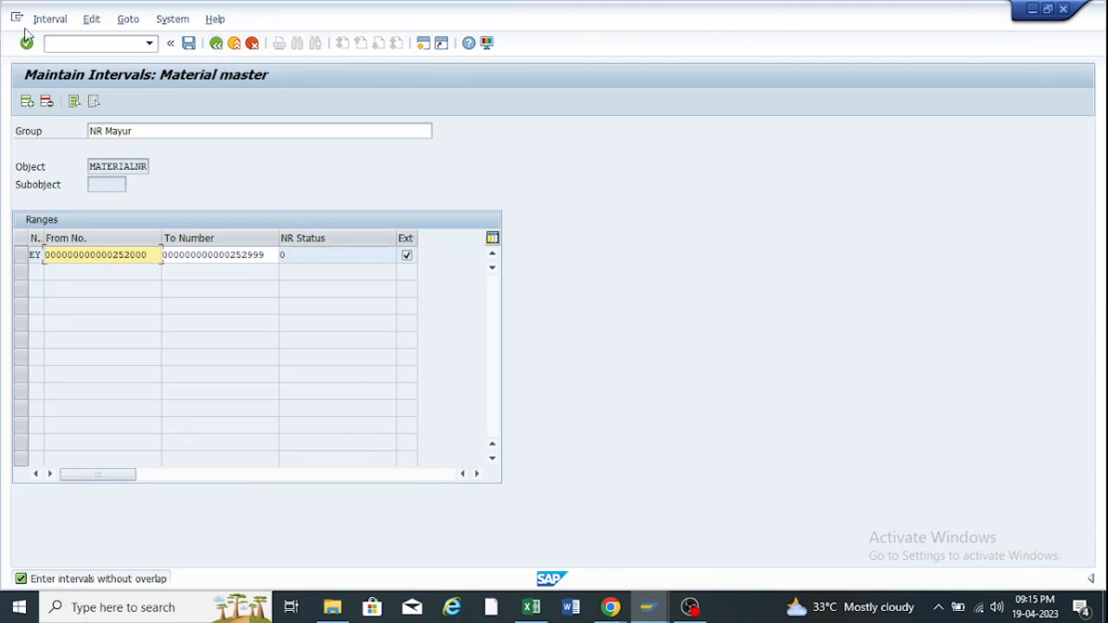
Bring in the 60901–78125 interval, then delete rows EY and EZ after Save rejects them.
left_click(66, 21)
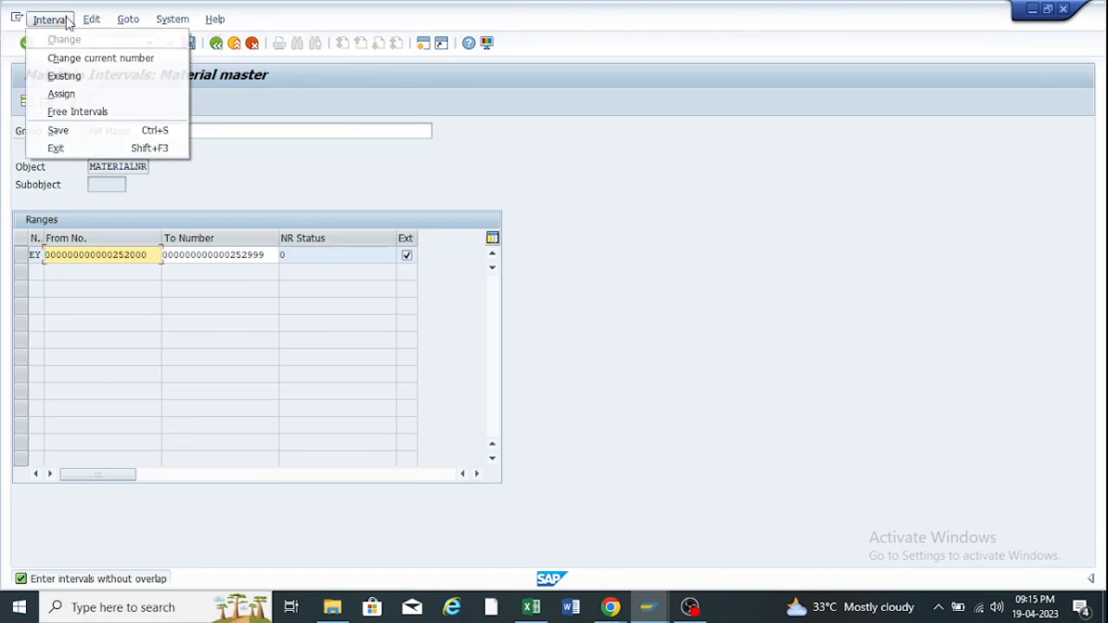
left_click(80, 112)
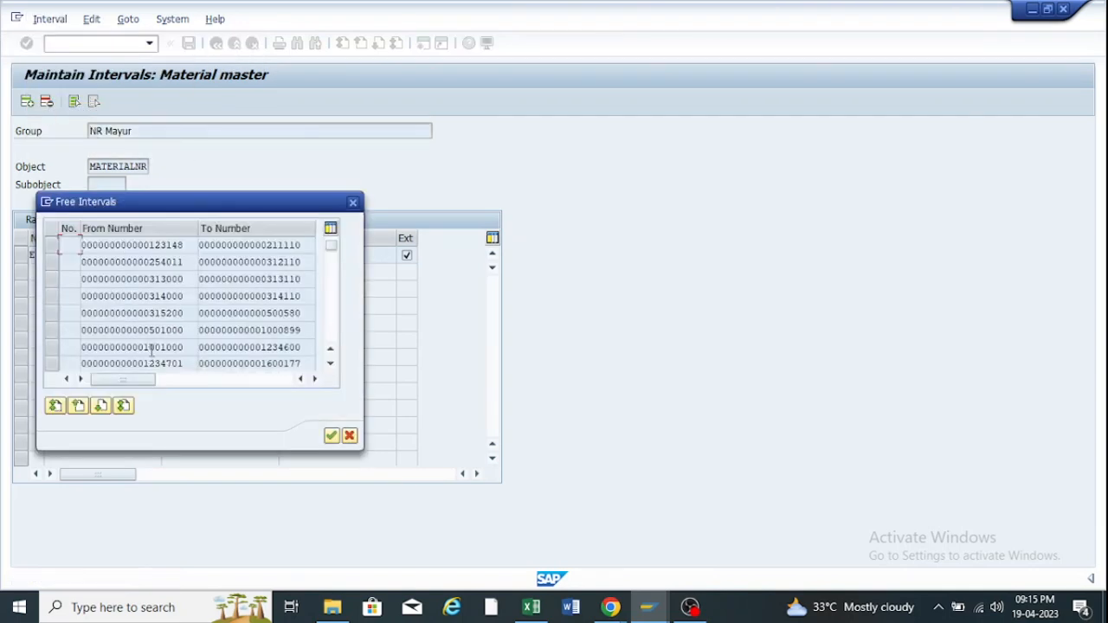
scroll(151, 350, "down", 2)
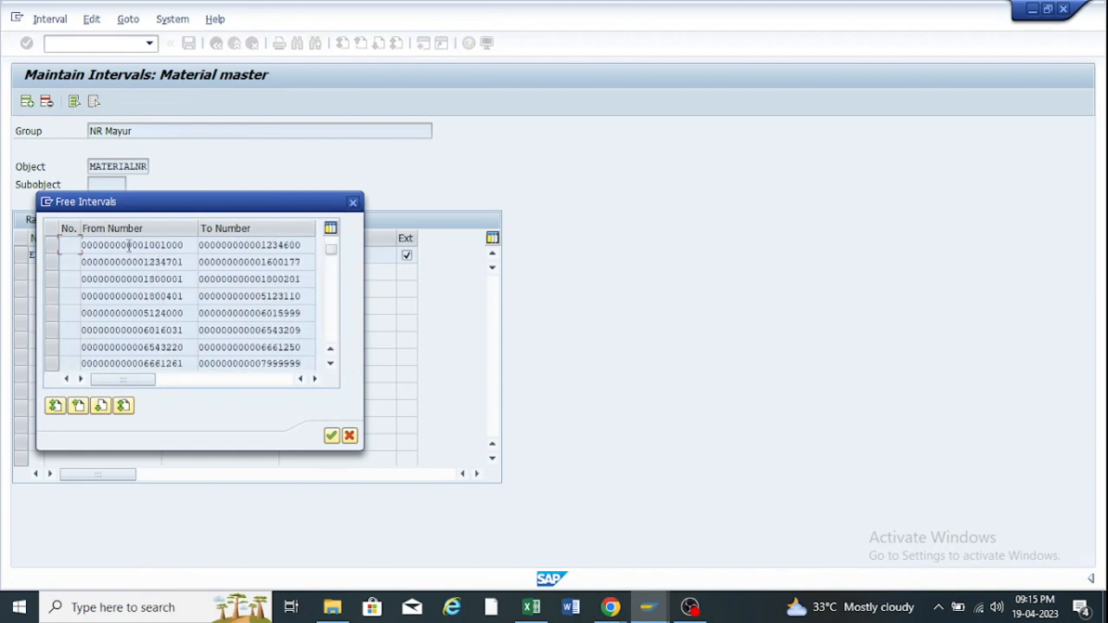
key("Escape")
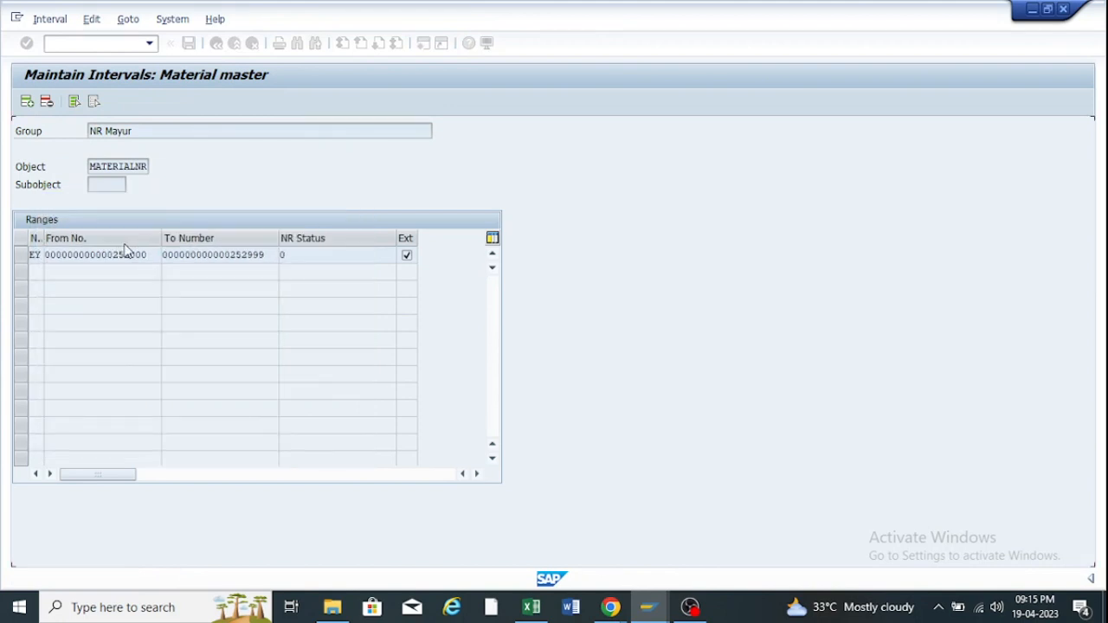
left_click(23, 254)
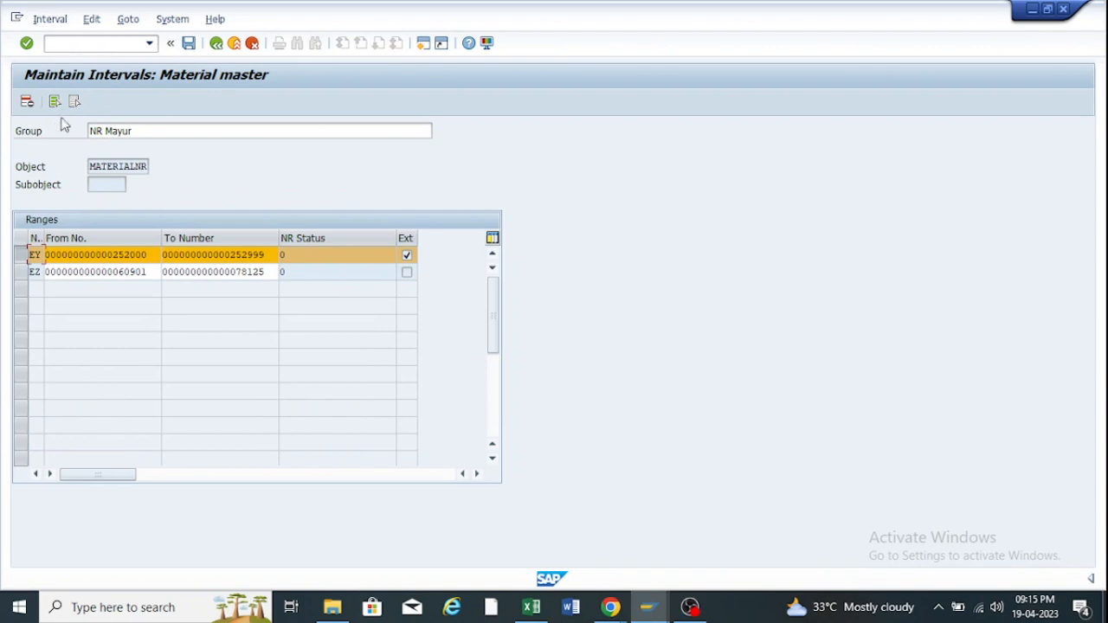
left_click(28, 103)
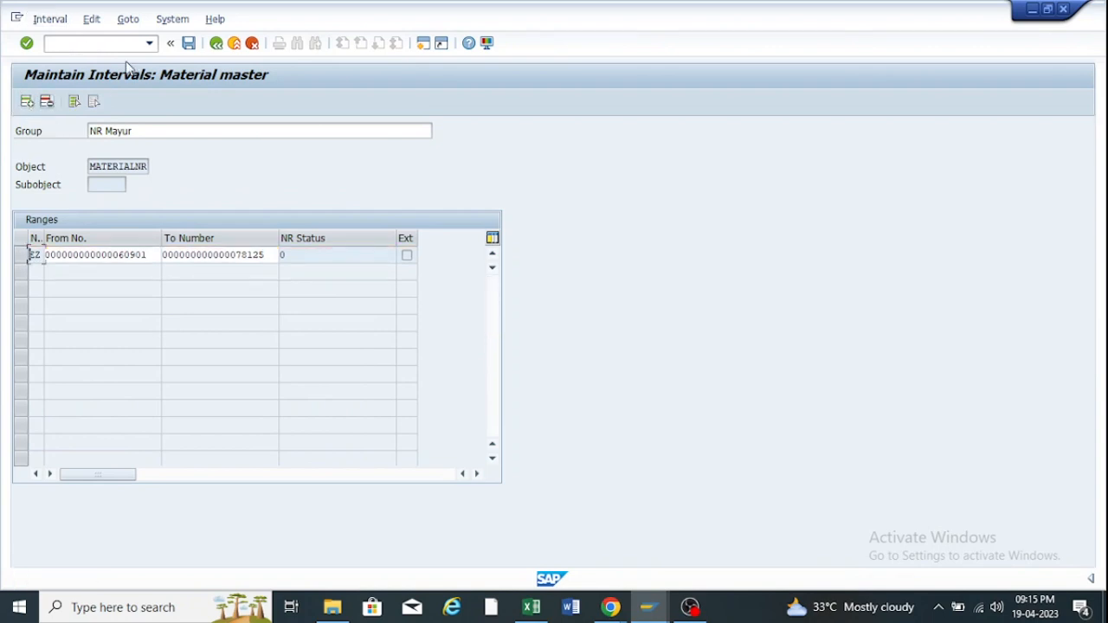
left_click(189, 43)
left_click(144, 252)
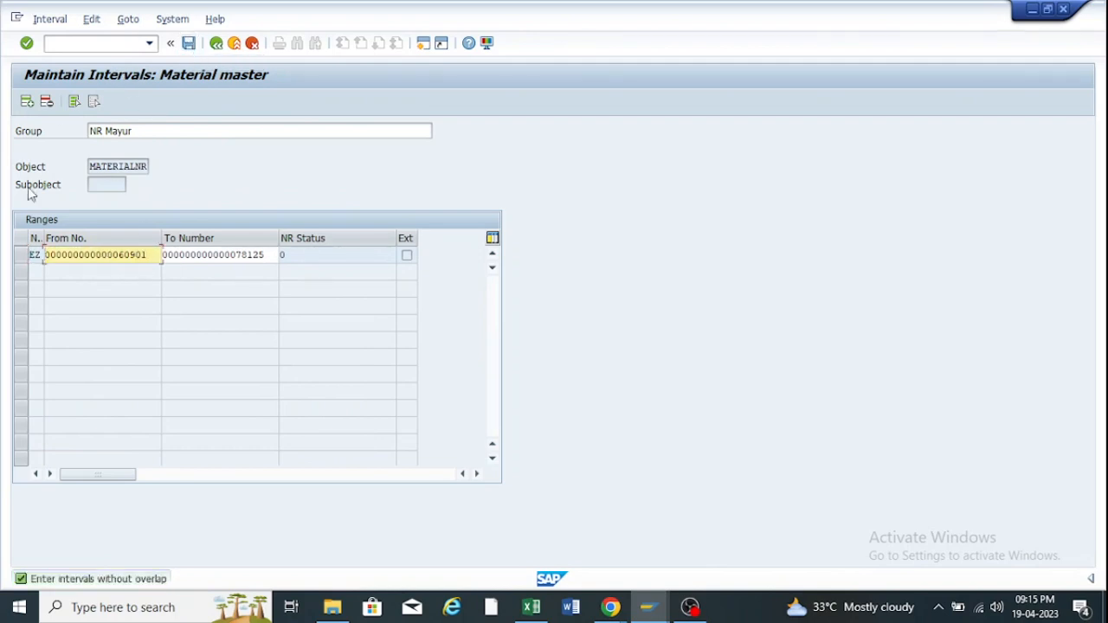
left_click(24, 254)
left_click(47, 101)
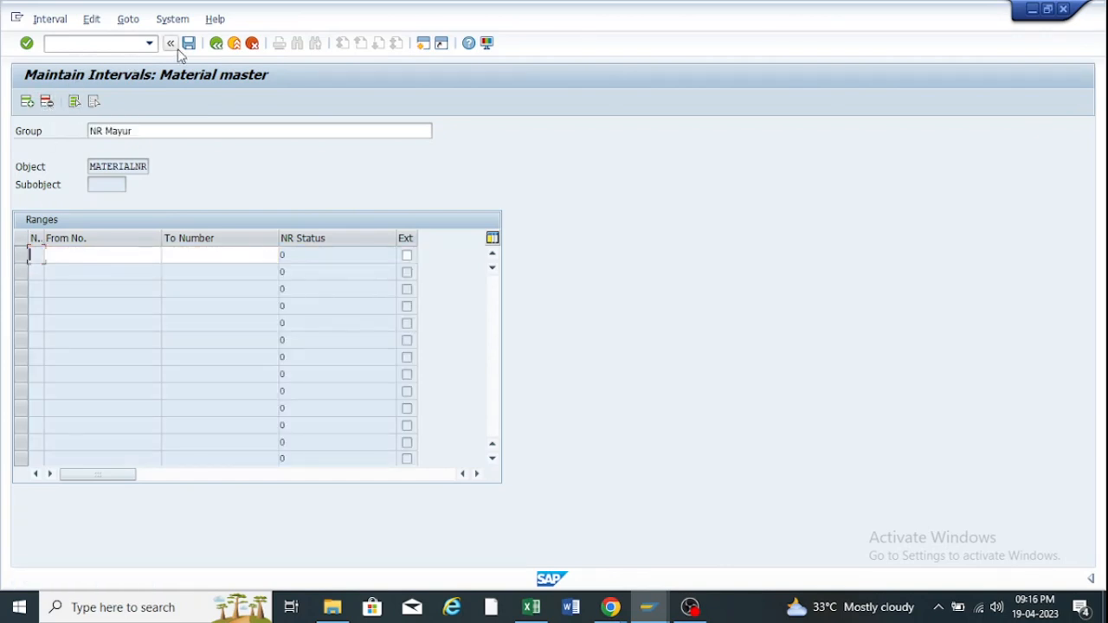
Take over the free interval 501000–1000899 as range FA and save.
left_click(48, 19)
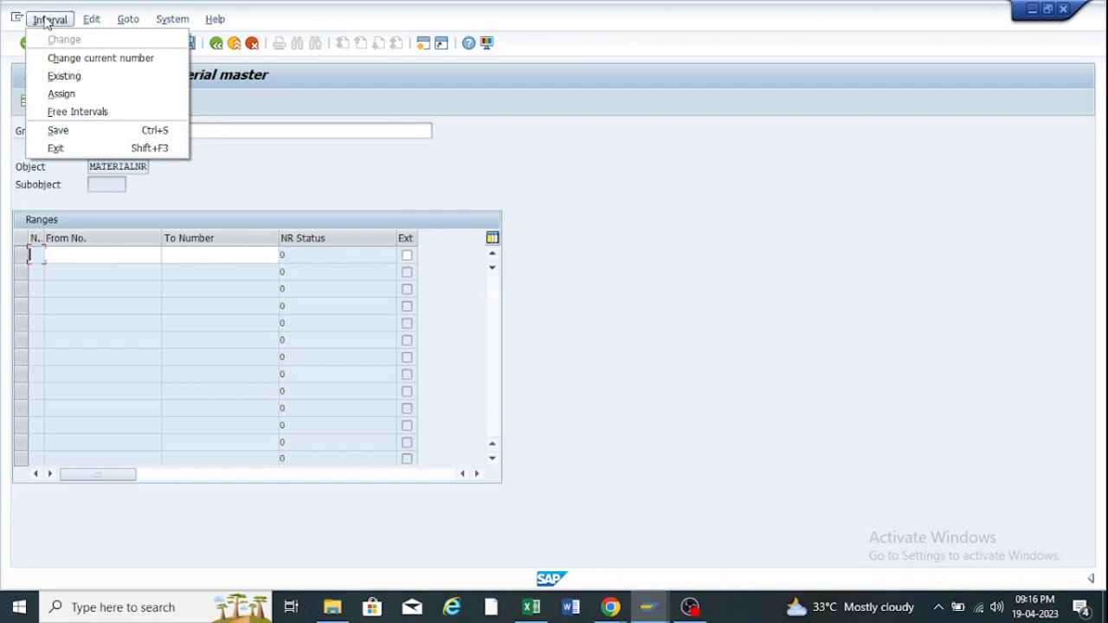
left_click(76, 112)
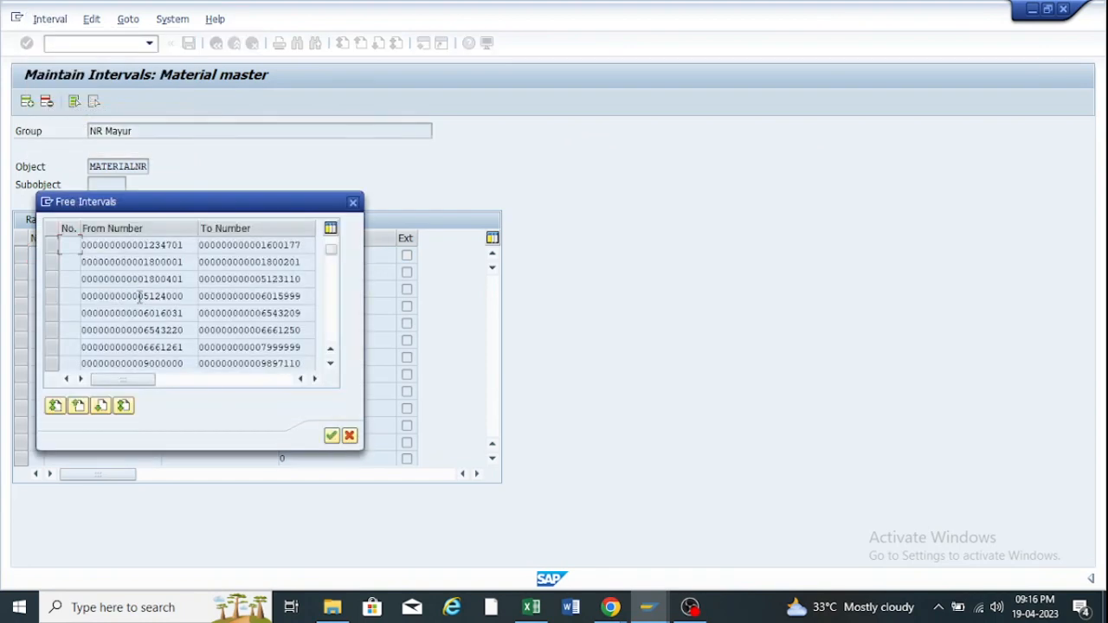
scroll(138, 296, "down", 1)
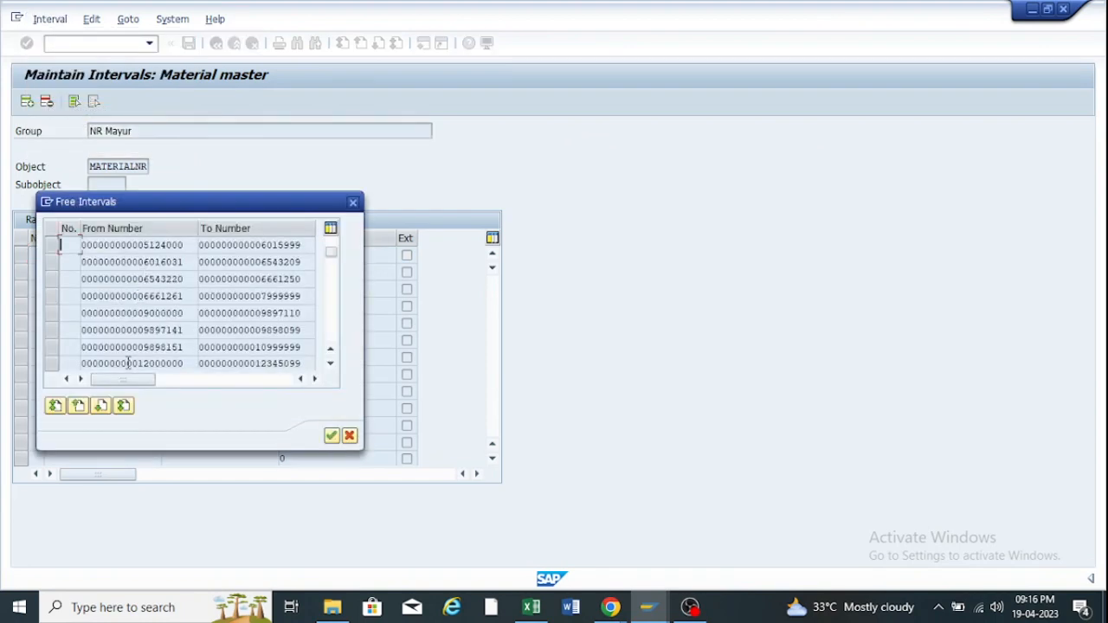
key("Escape")
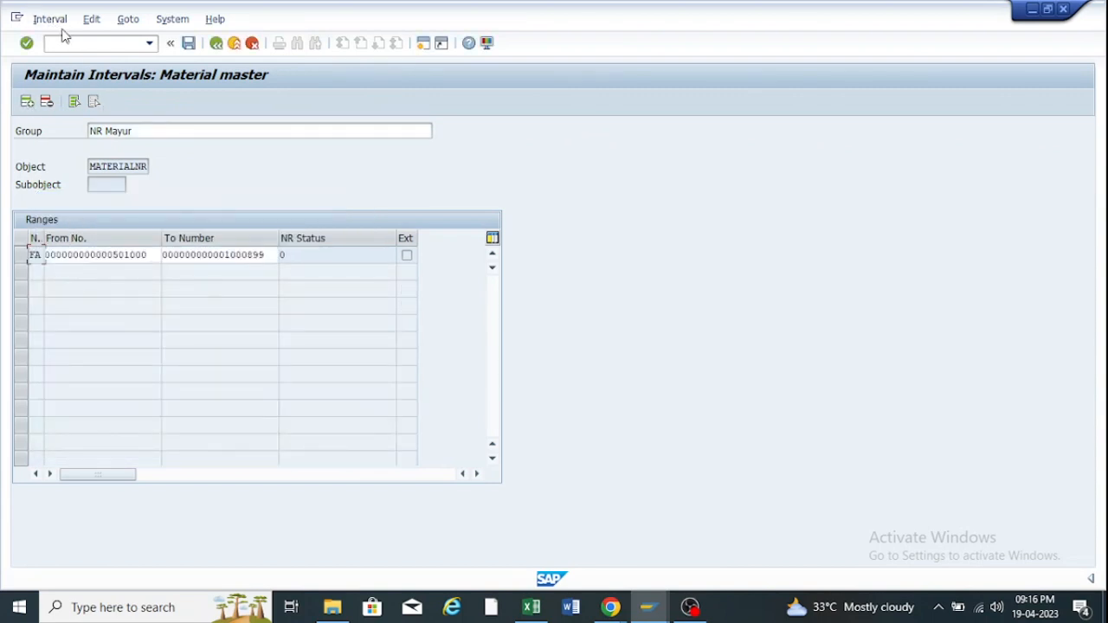
left_click(190, 45)
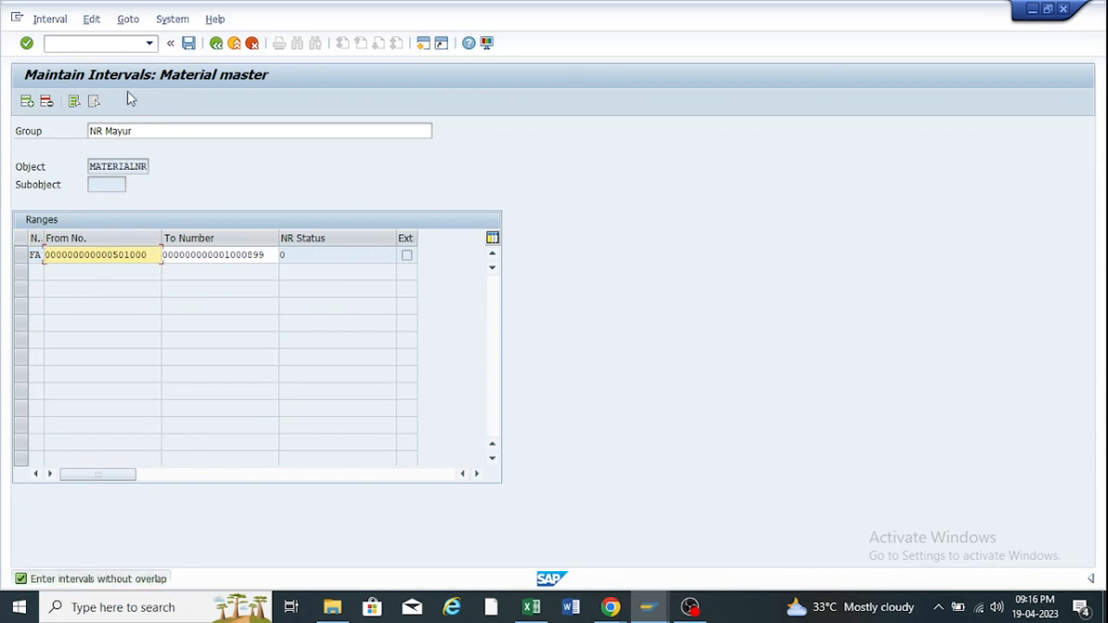
Add the free interval 91273–91279 as a second range FB.
left_click(49, 19)
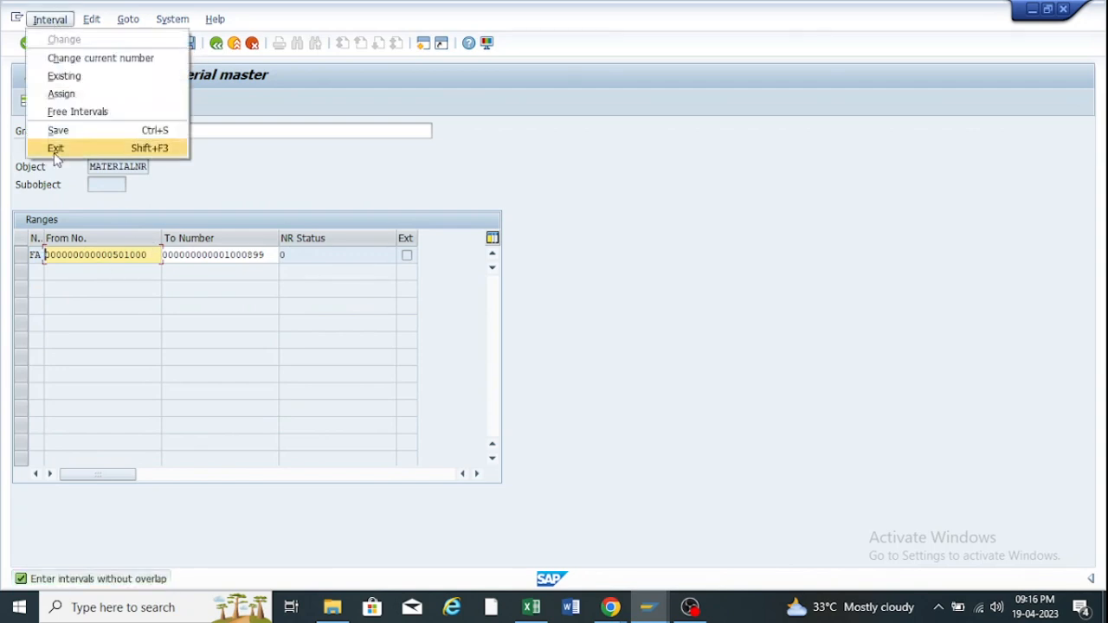
left_click(57, 119)
scroll(148, 353, "down", 5)
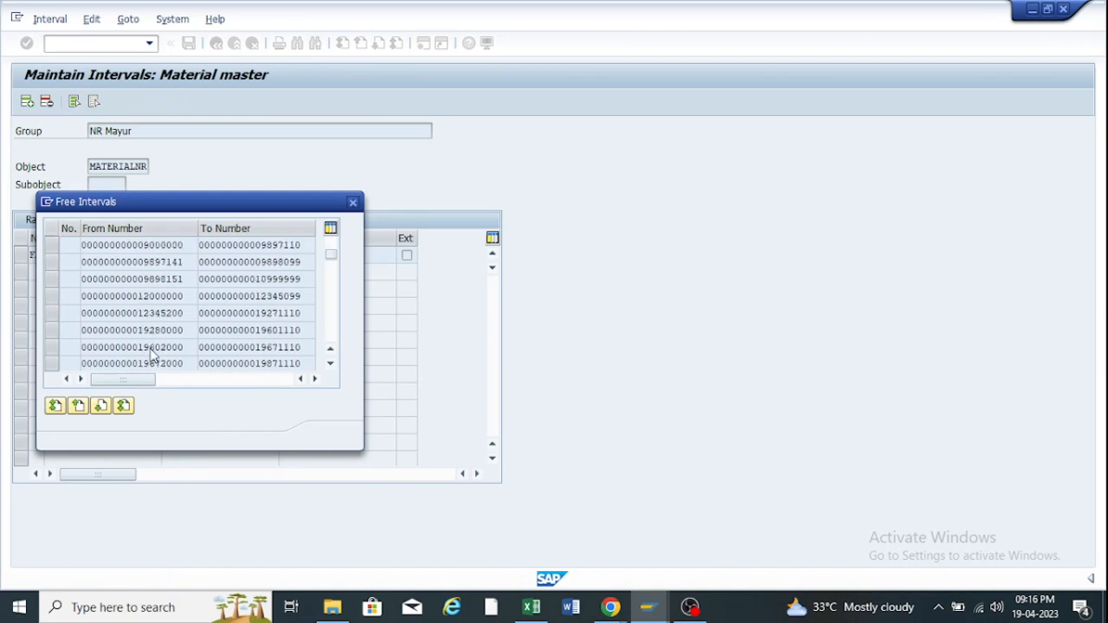
scroll(153, 357, "down", 3)
left_click_drag(331, 271, 325, 357)
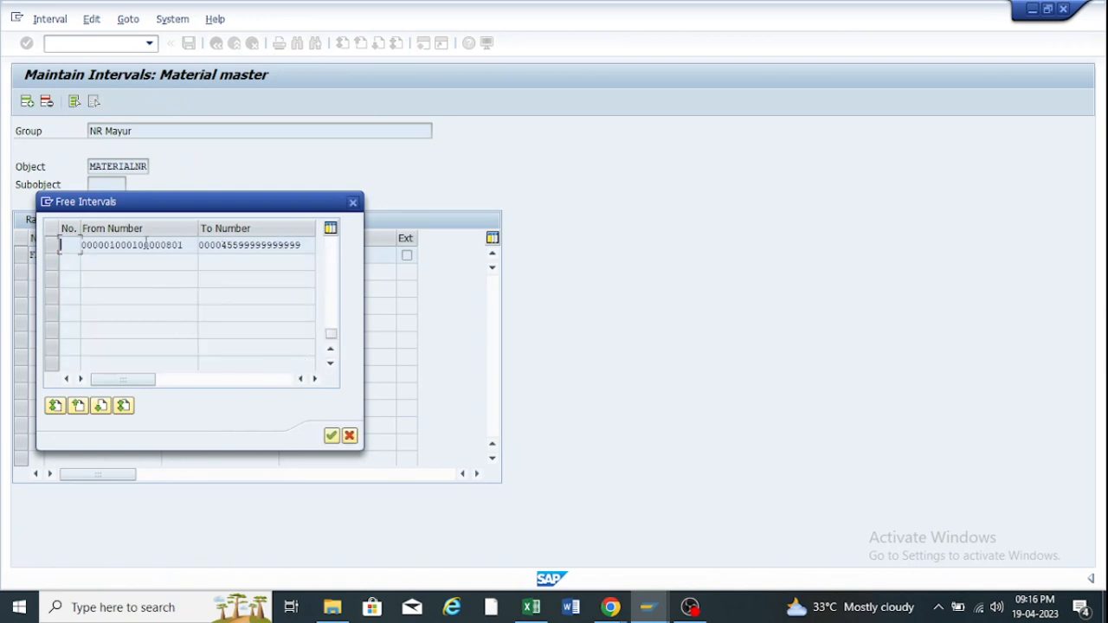
key("Escape")
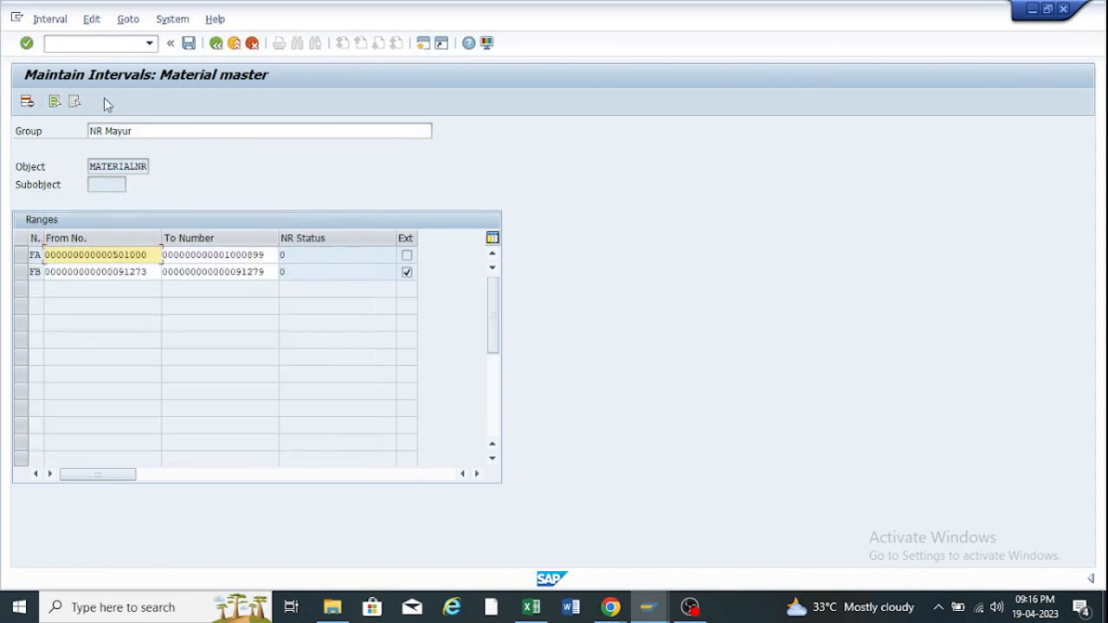
Delete the FB interval and save the ranges.
left_click(188, 45)
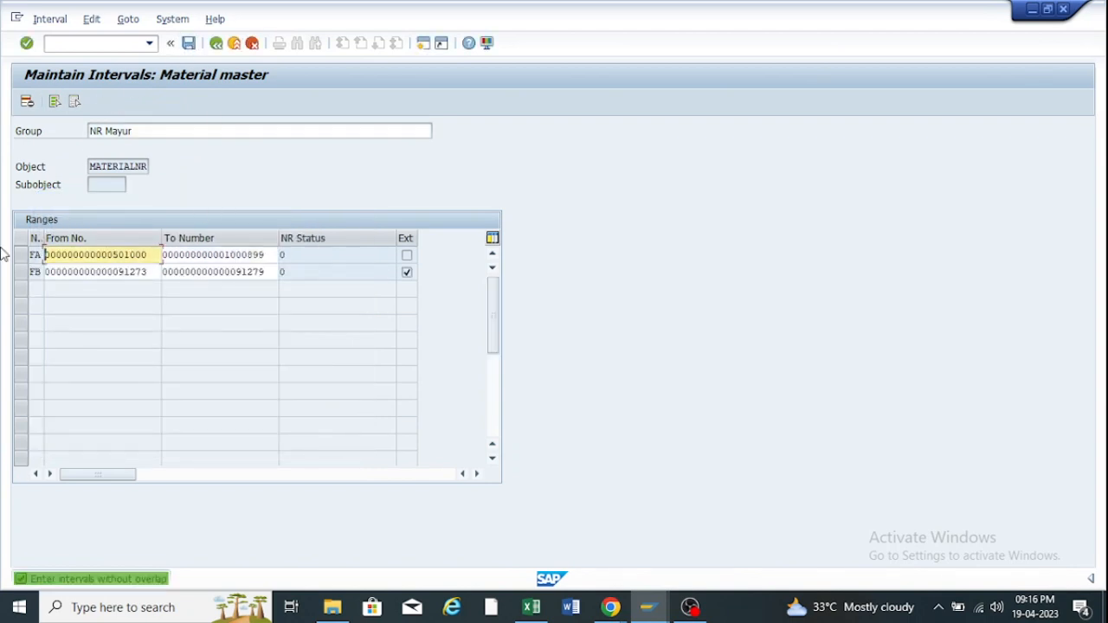
left_click(23, 273)
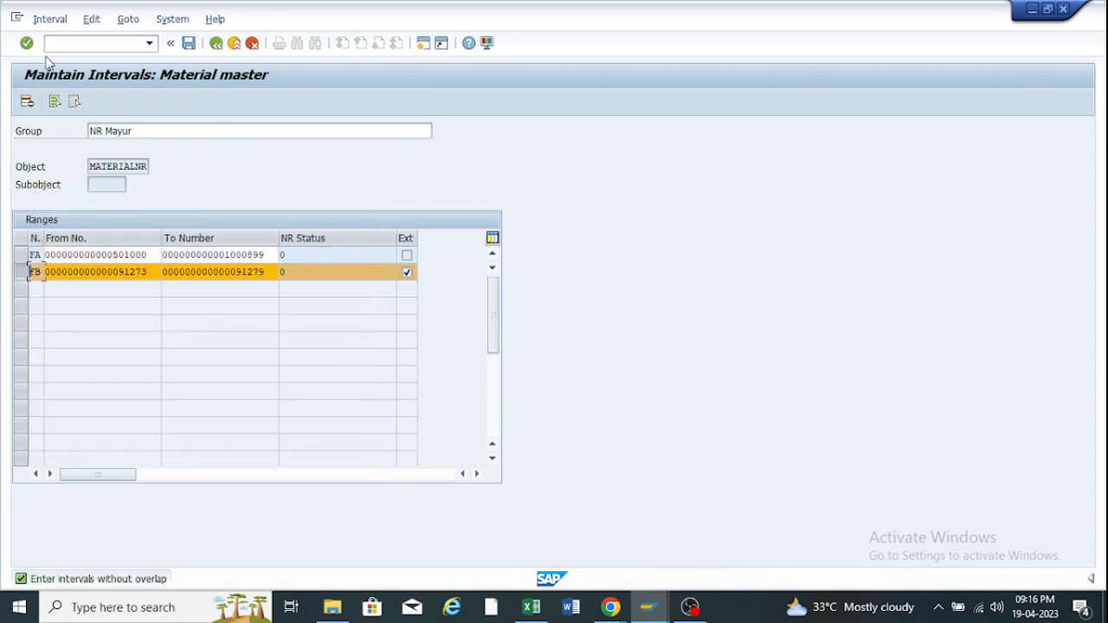
left_click(26, 102)
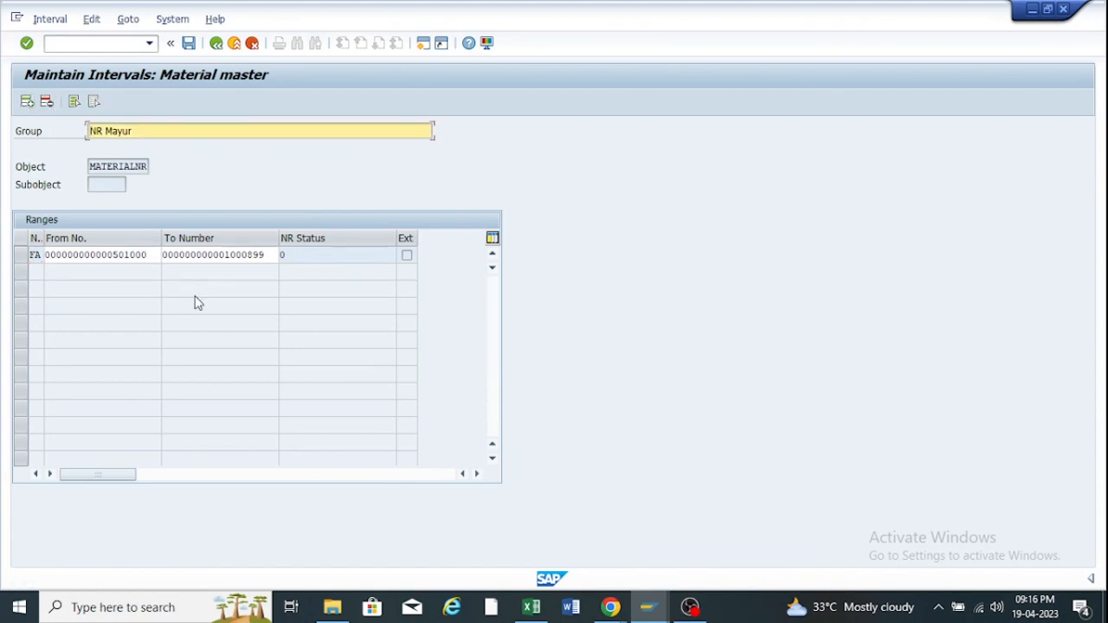
left_click(188, 43)
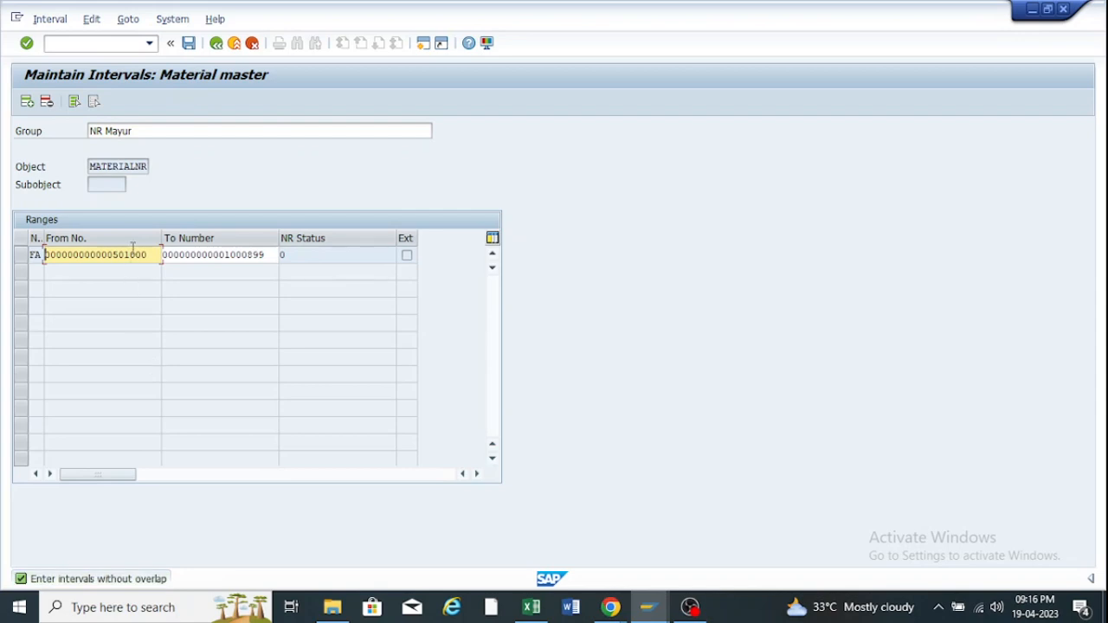
Change the FA interval's upper limit to 502000 and confirm.
left_click(264, 255)
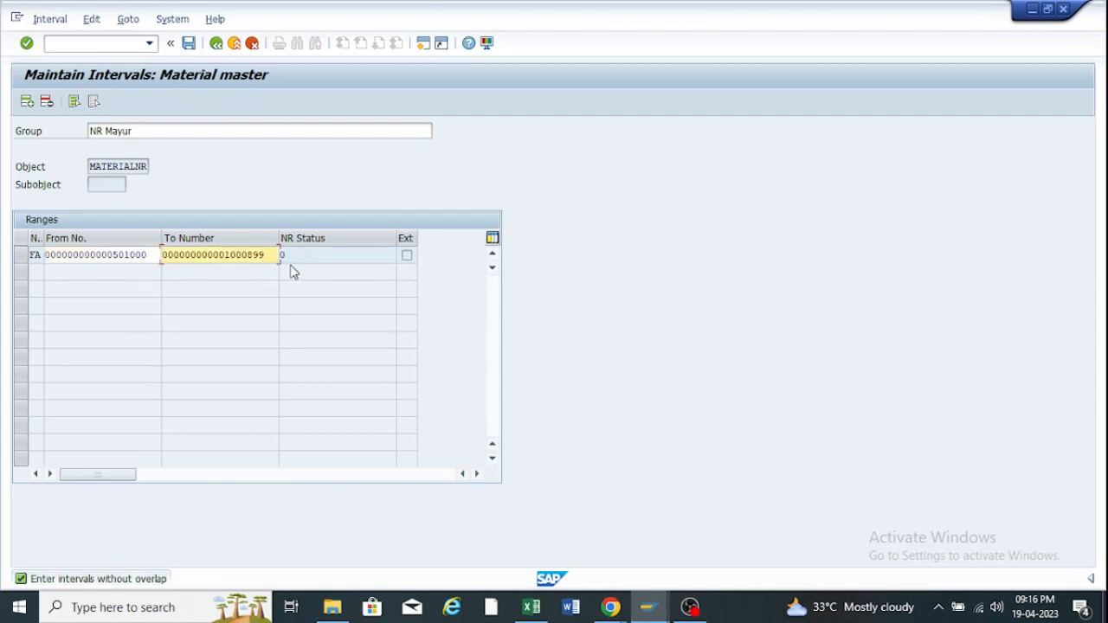
key("BackSpace")
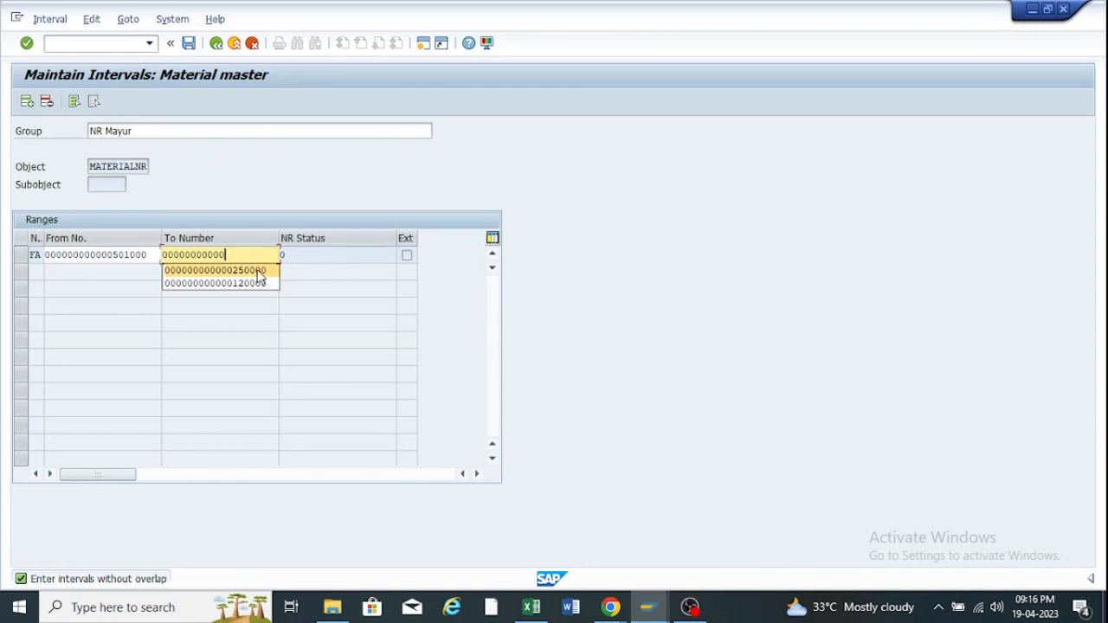
left_click(236, 255)
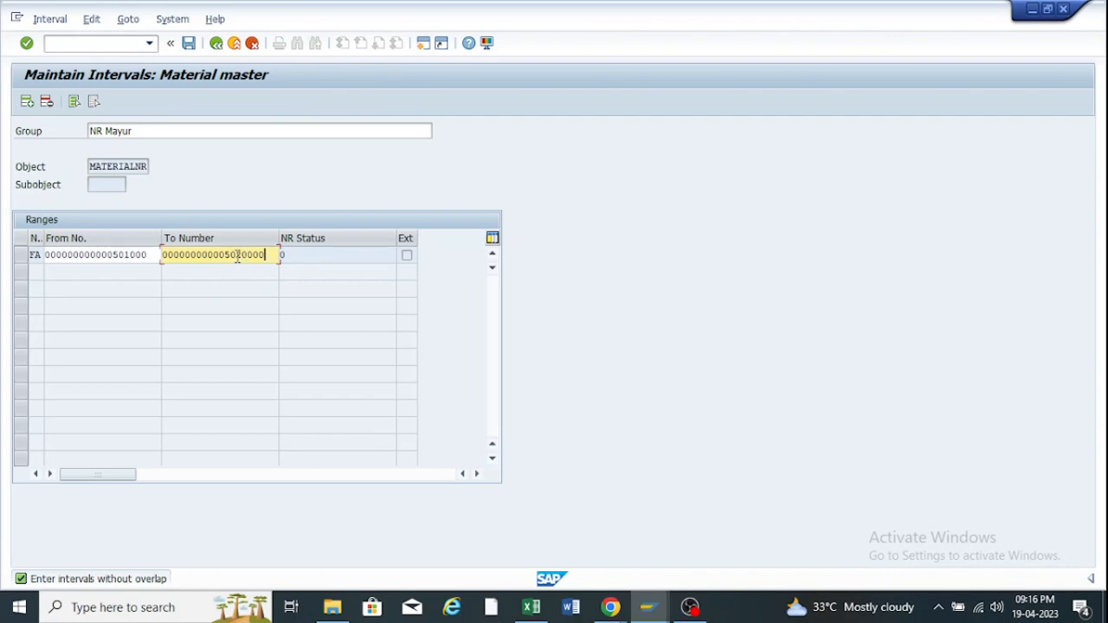
key("Return")
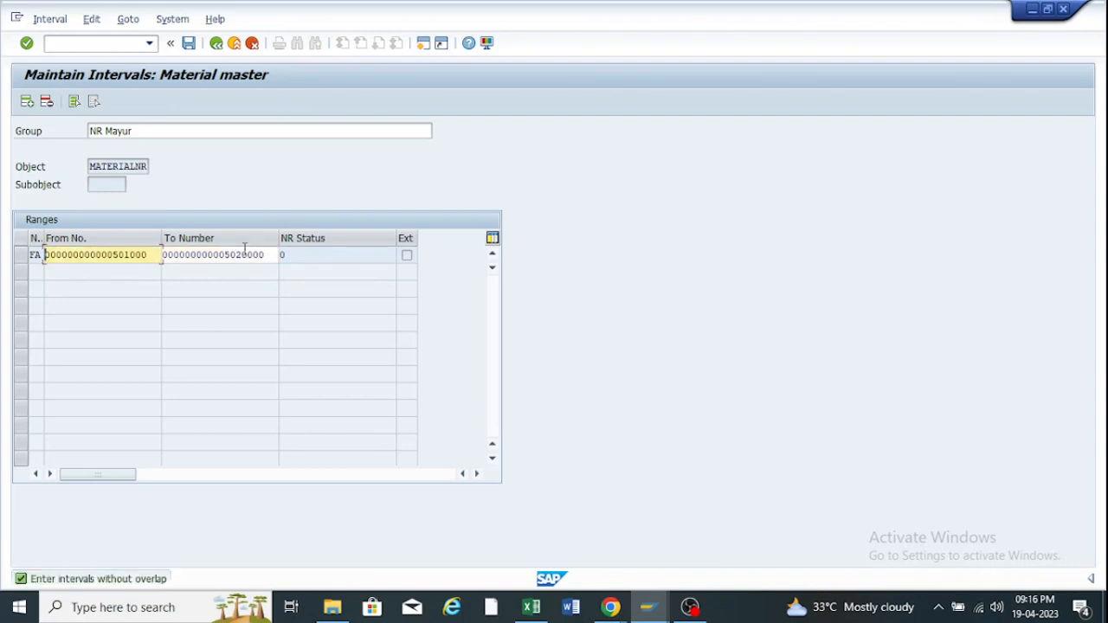
left_click(266, 255)
key("BackSpace")
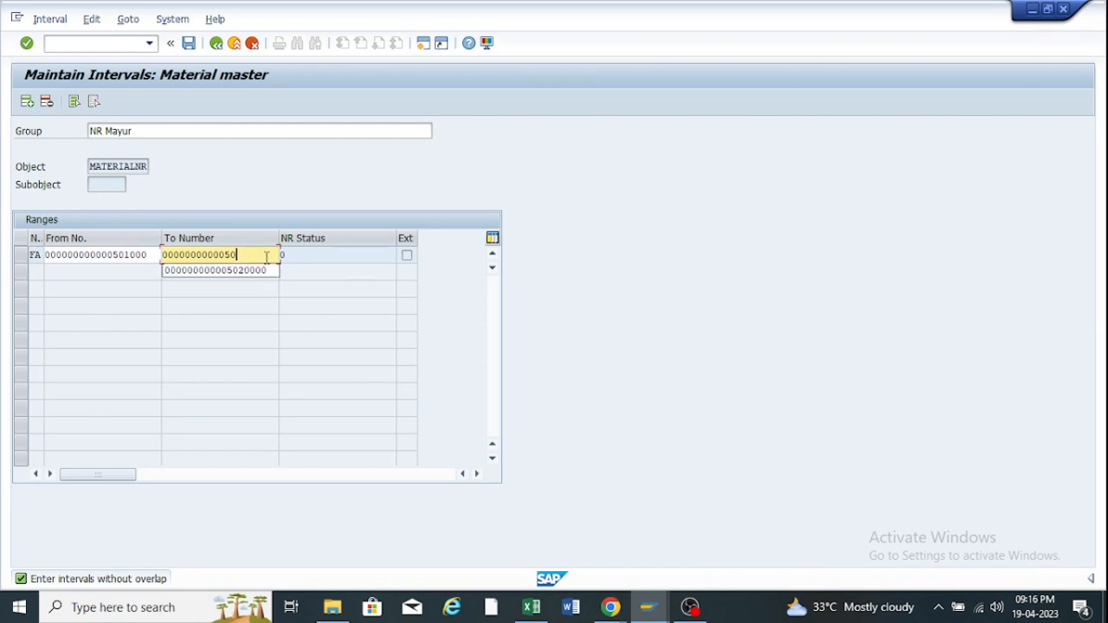
key("BackSpace")
type("05")
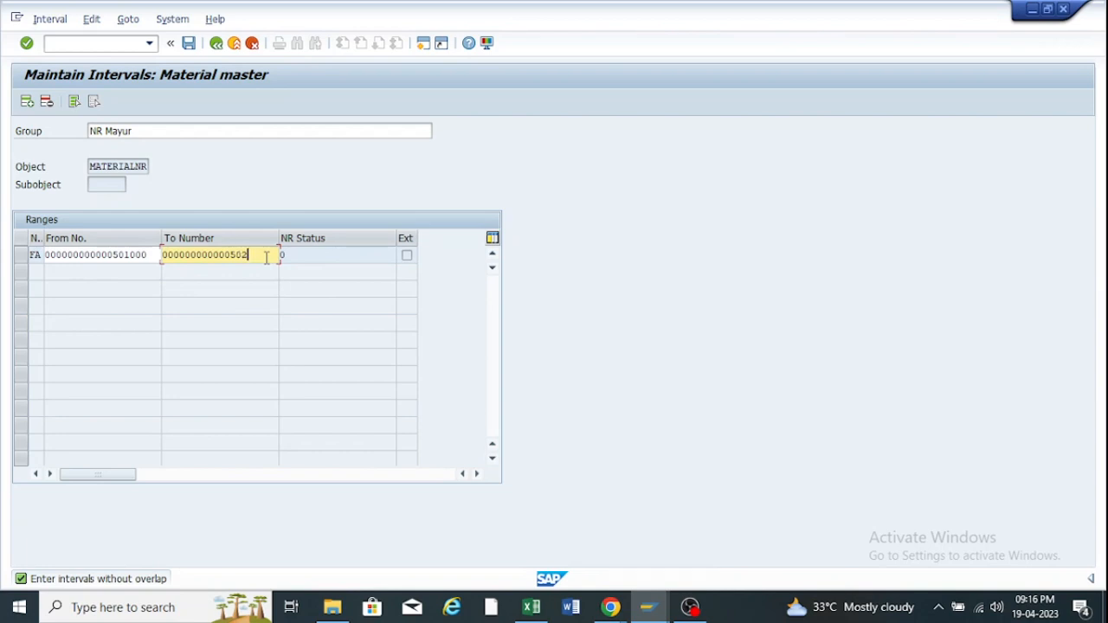
key("Return")
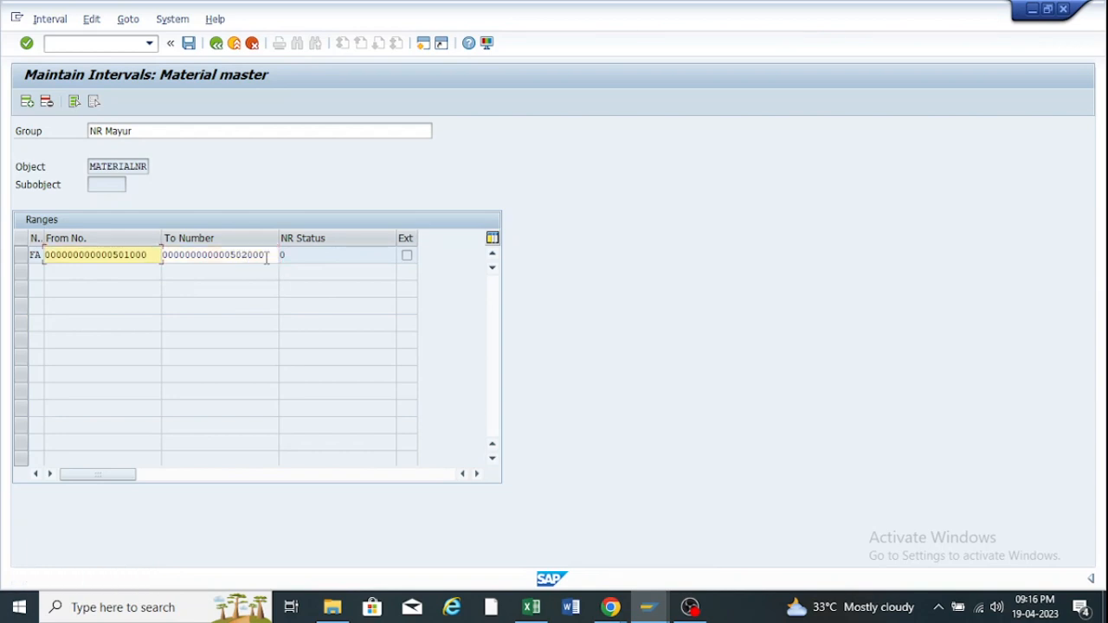
Confirm no free intervals are listed, then delete the FA 501000–502000 interval row.
left_click(49, 19)
left_click(78, 112)
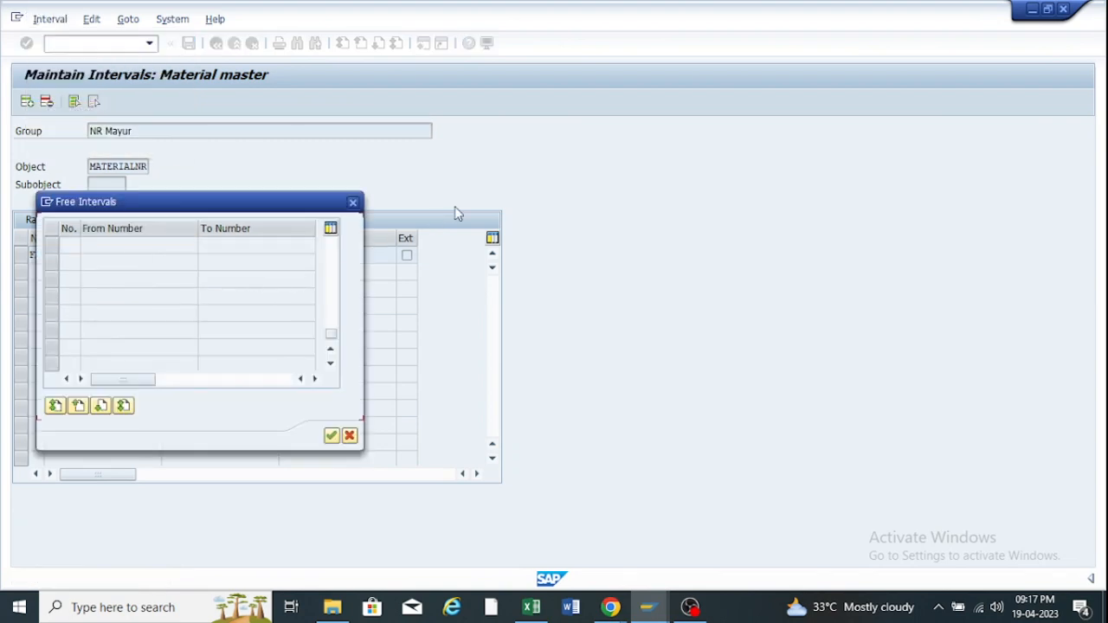
left_click(352, 202)
left_click(50, 19)
left_click(63, 112)
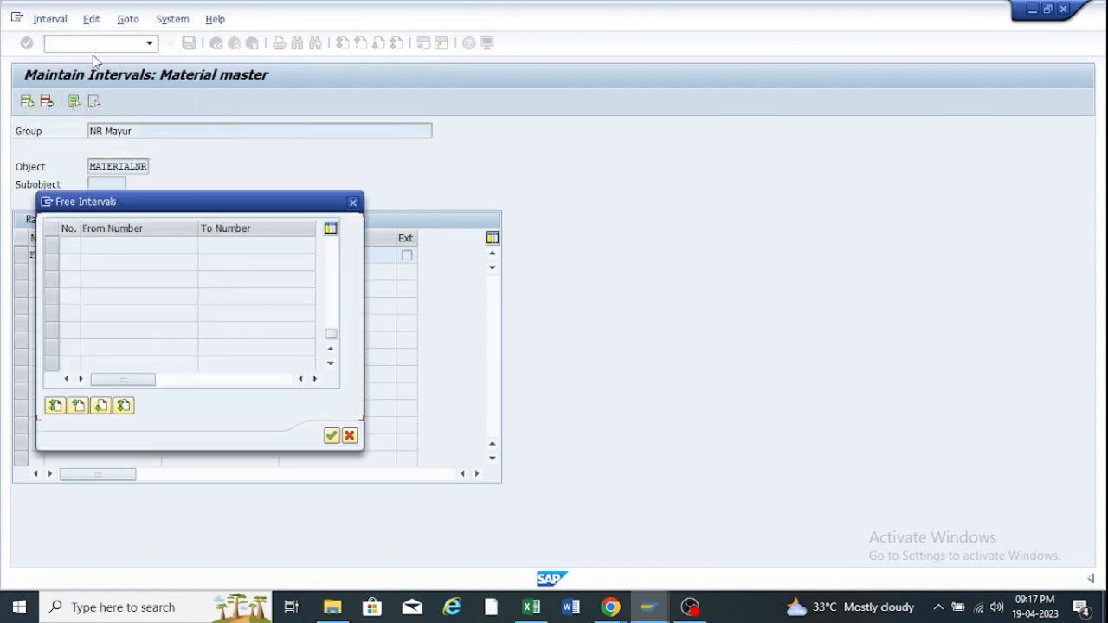
left_click(352, 202)
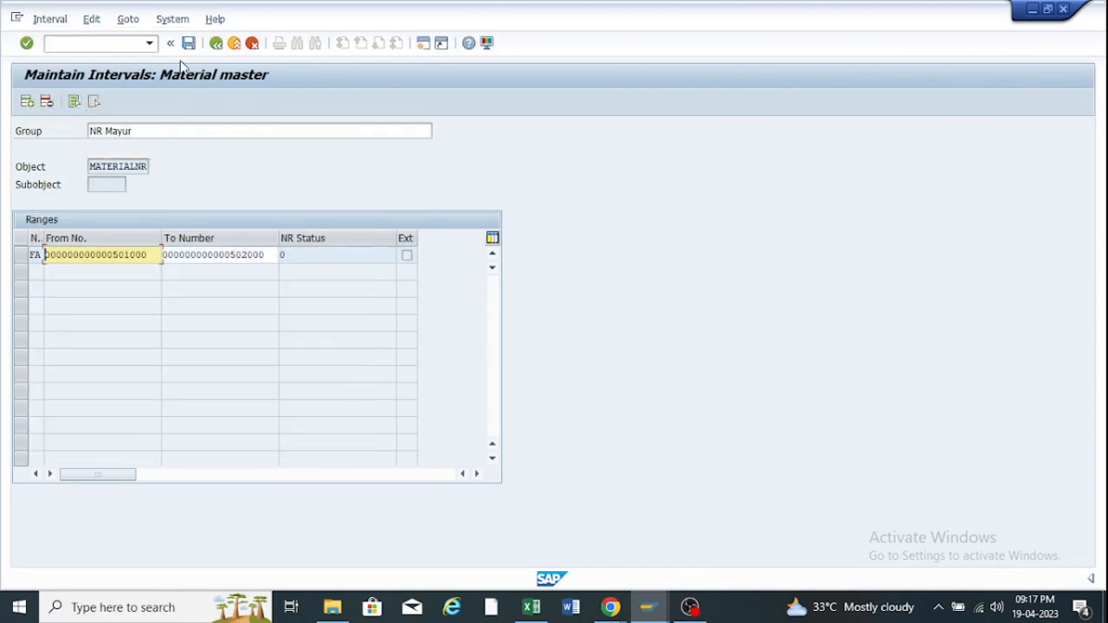
left_click(25, 258)
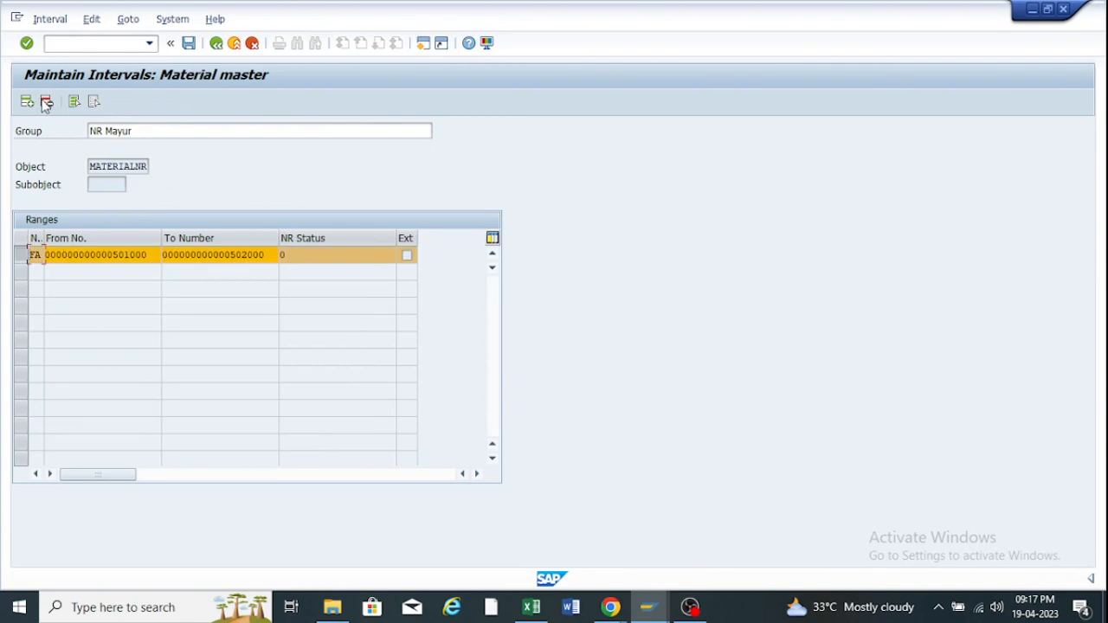
left_click(46, 102)
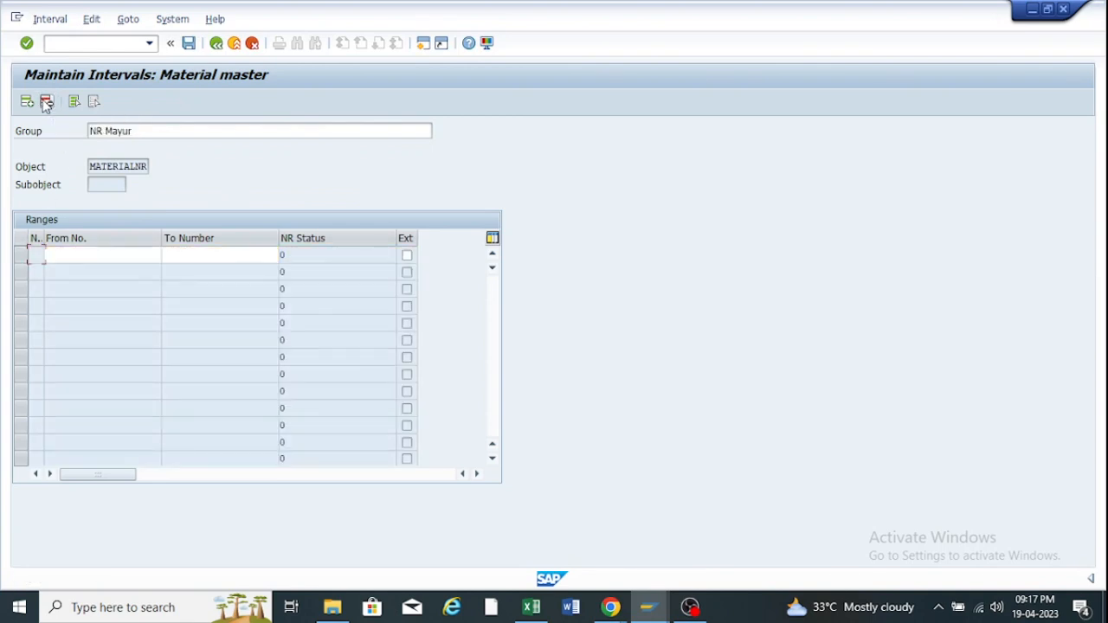
left_click(65, 20)
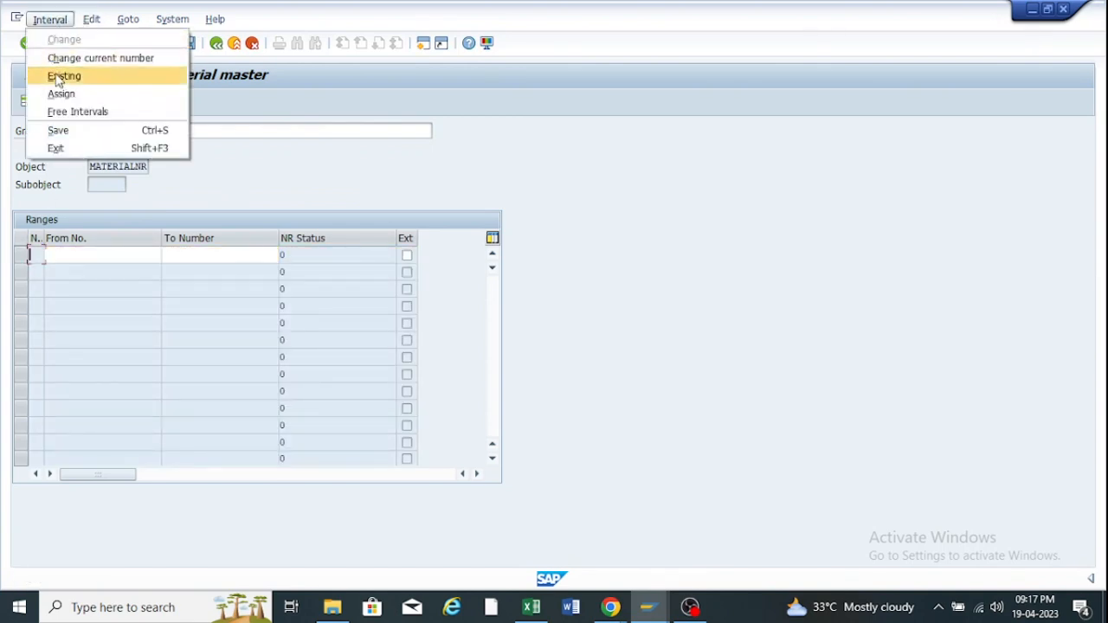
left_click(71, 112)
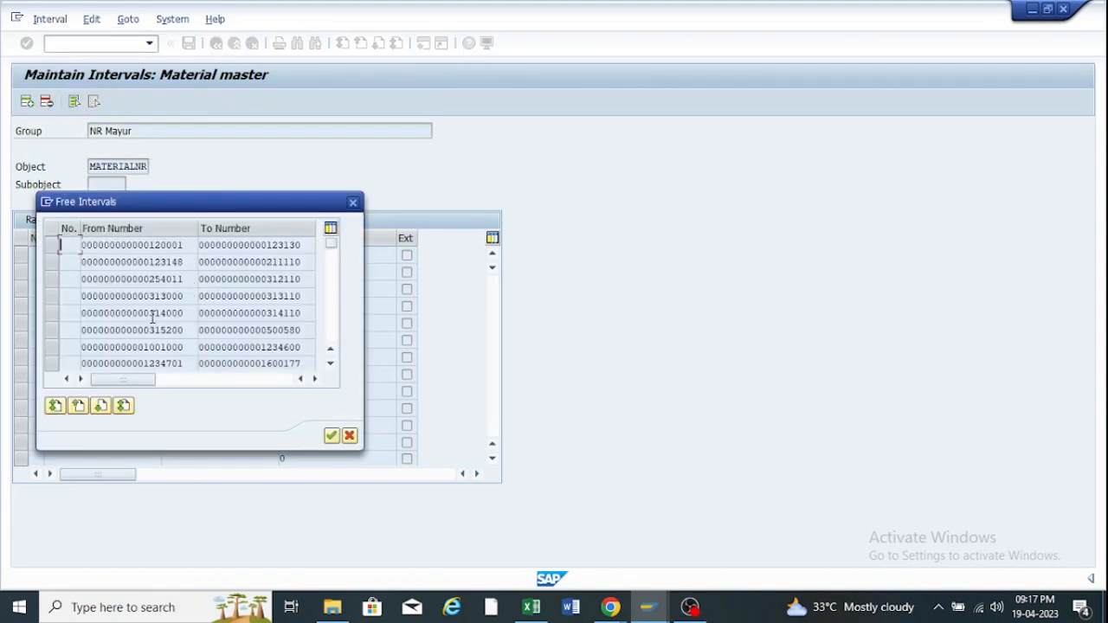
scroll(153, 319, "down", 5)
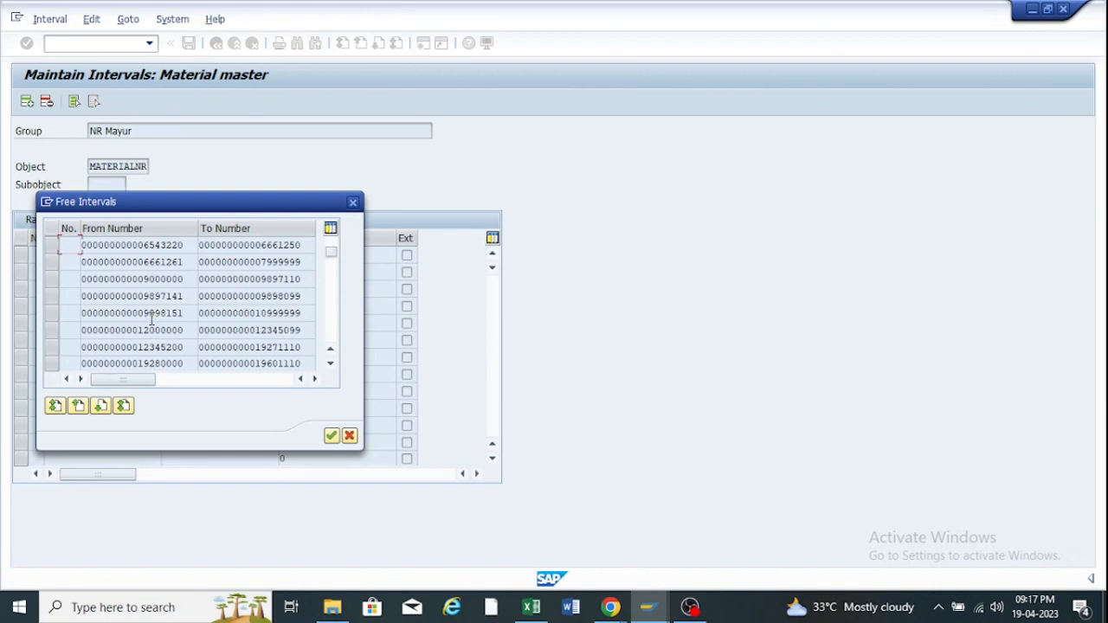
scroll(151, 319, "down", 2)
scroll(152, 318, "down", 1)
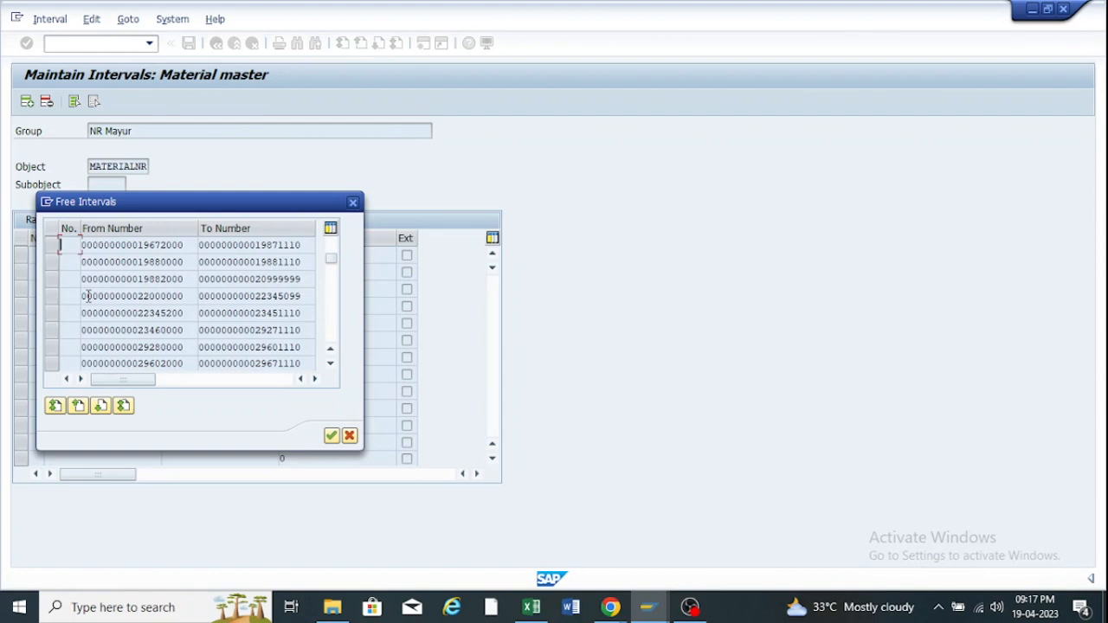
key("Return")
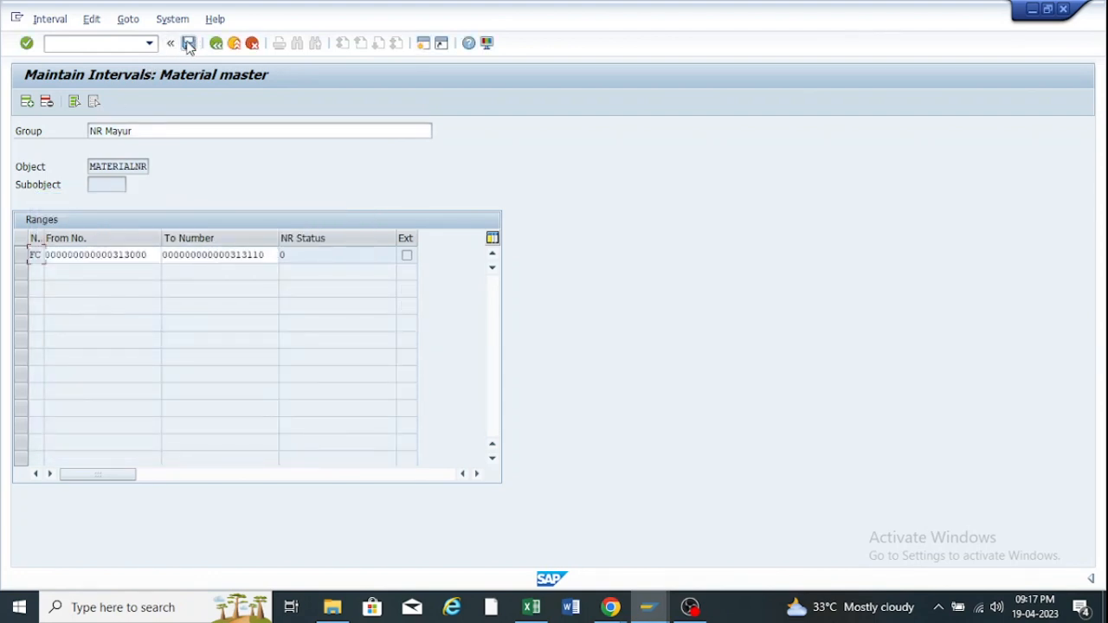
left_click(189, 45)
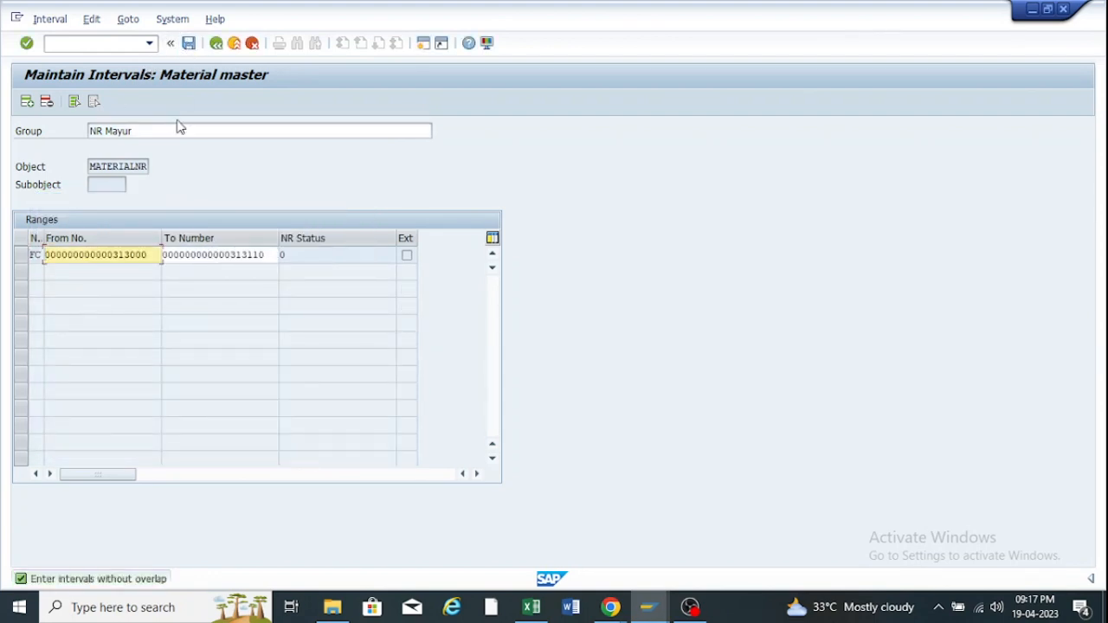
left_click(21, 255)
left_click(47, 102)
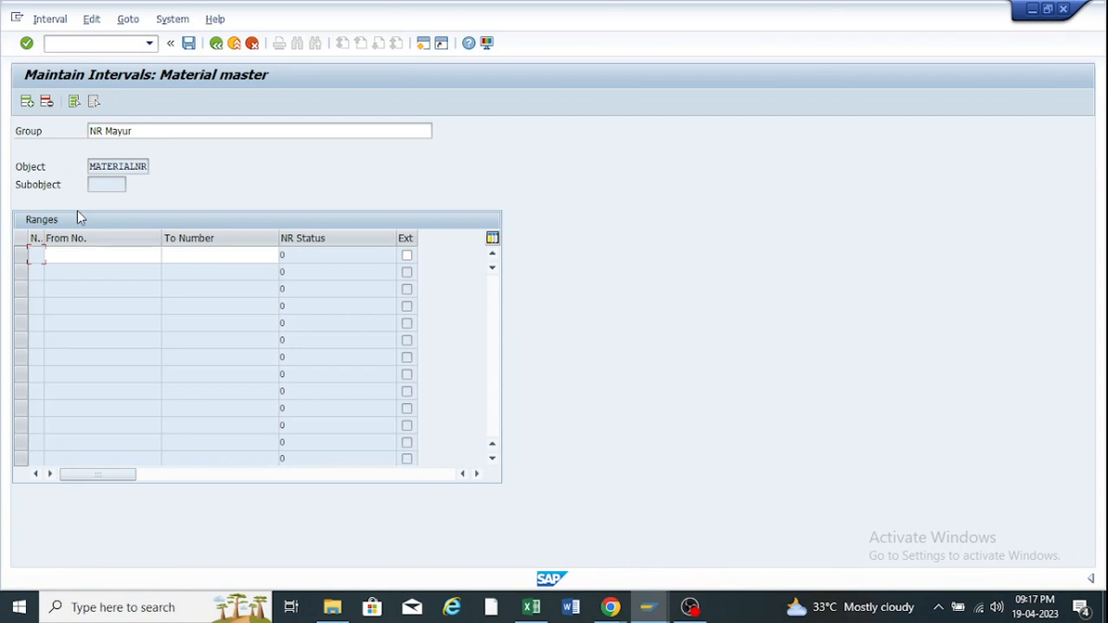
Take over the free interval 1234701–1600177 as range FD and save.
left_click(50, 18)
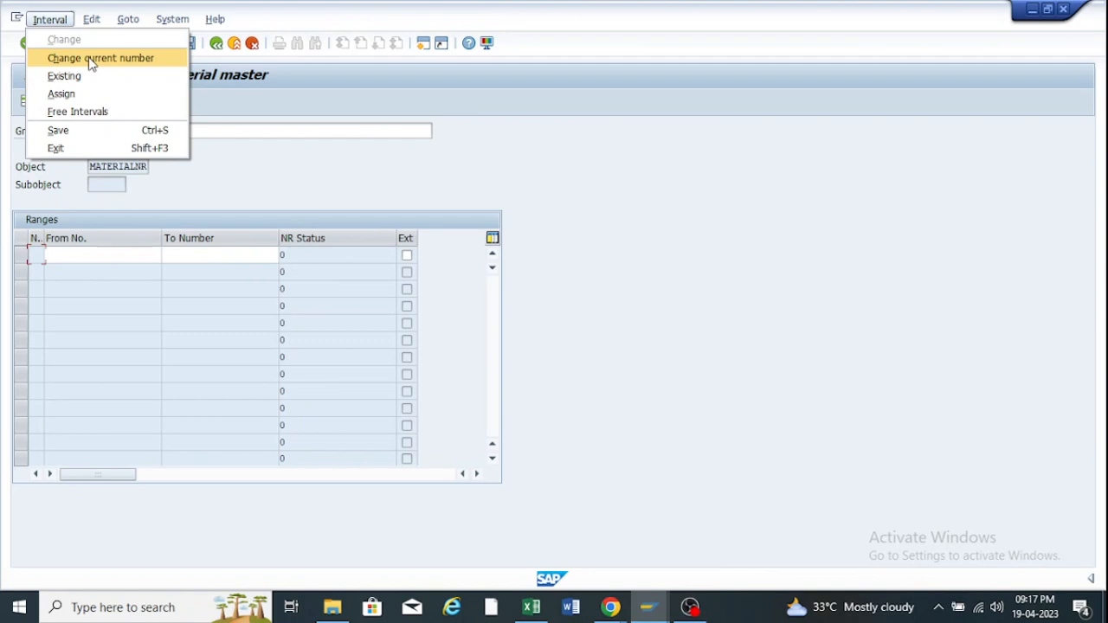
left_click(77, 112)
scroll(163, 303, "down", 5)
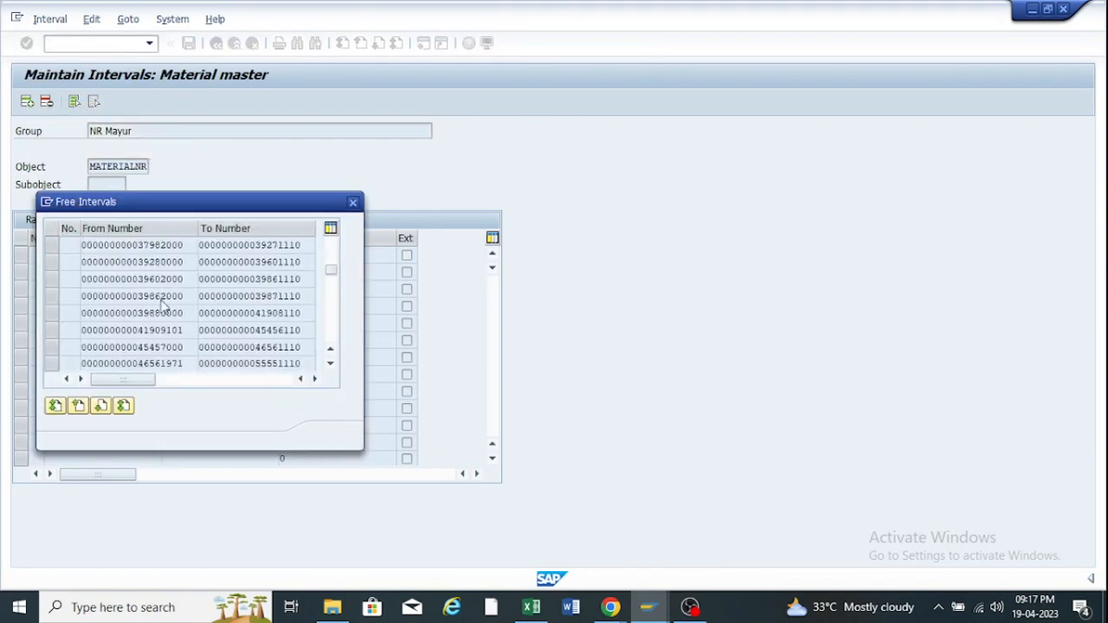
scroll(163, 303, "down", 5)
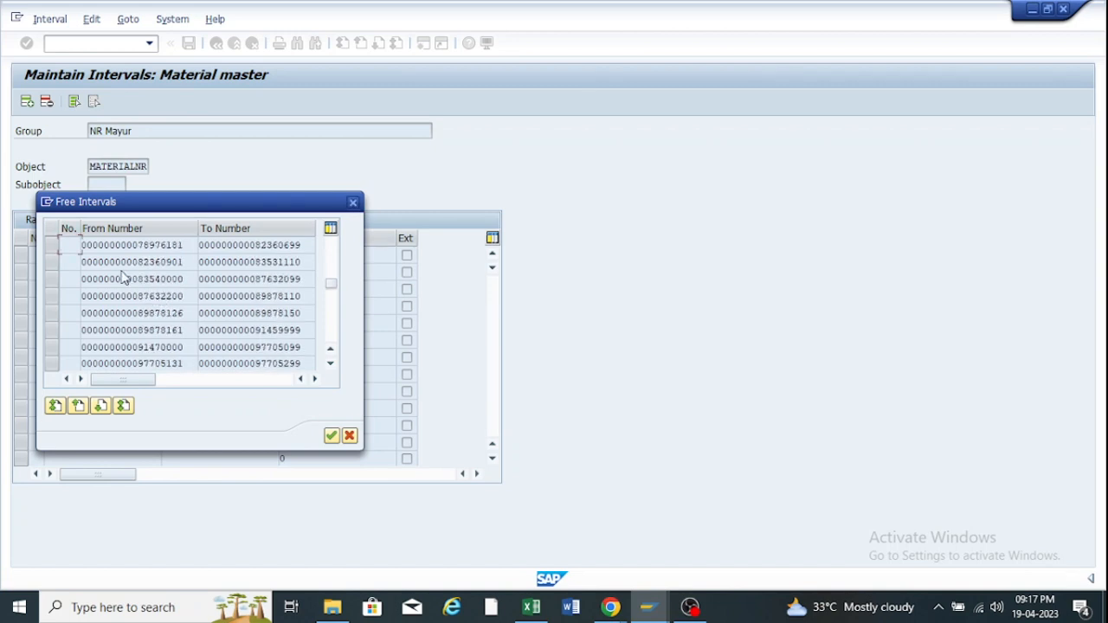
double_click(111, 346)
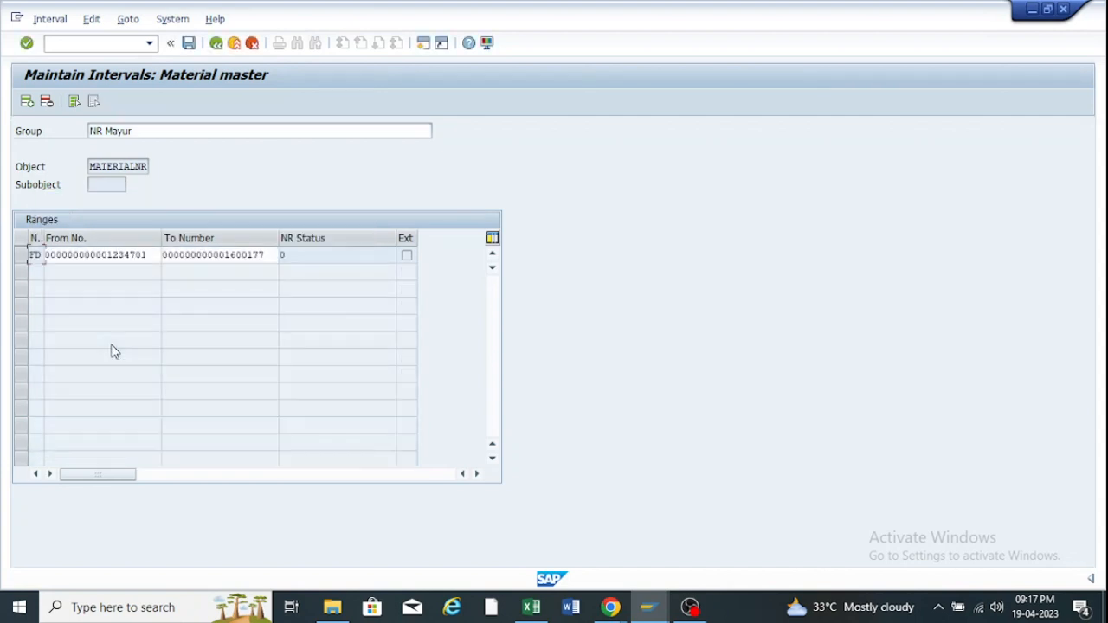
left_click(187, 43)
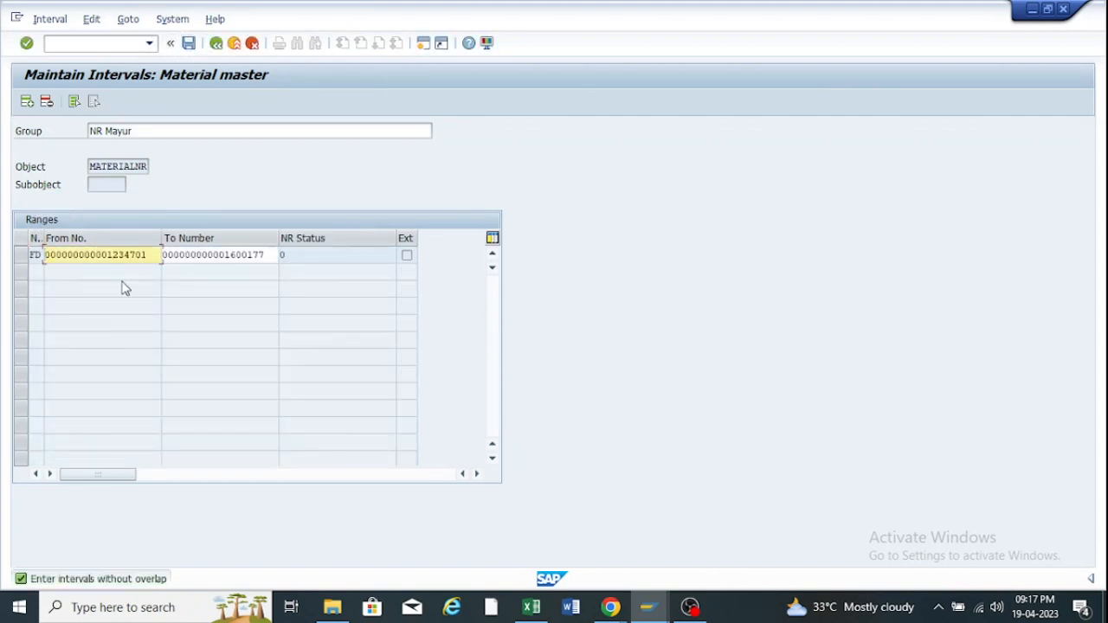
Browse the free intervals list again, close it, and leave the interval screen.
left_click(53, 19)
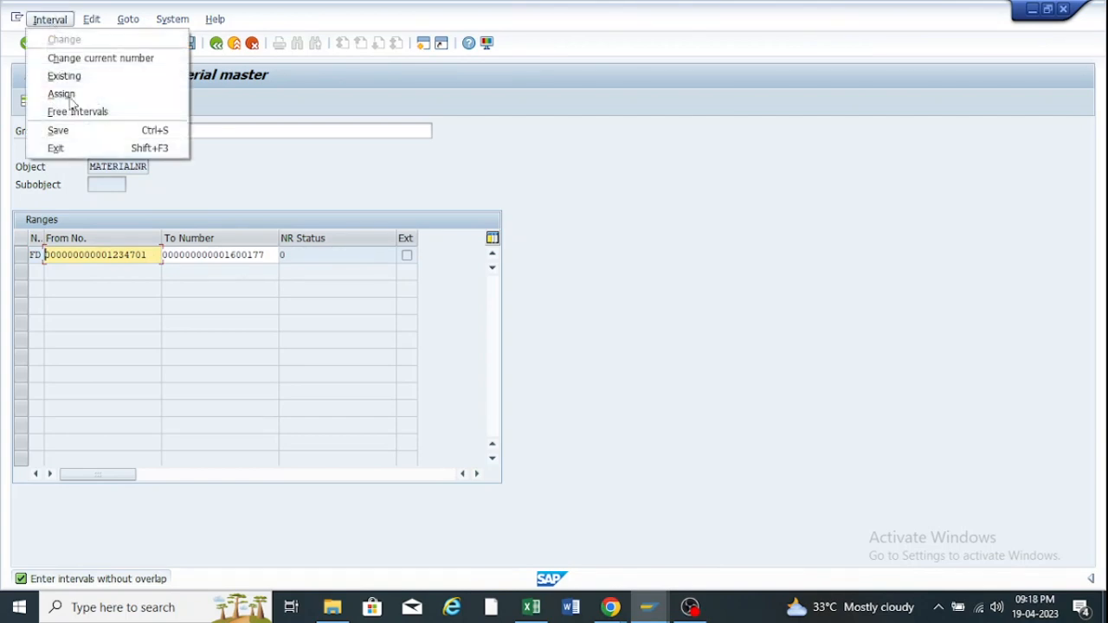
left_click(91, 112)
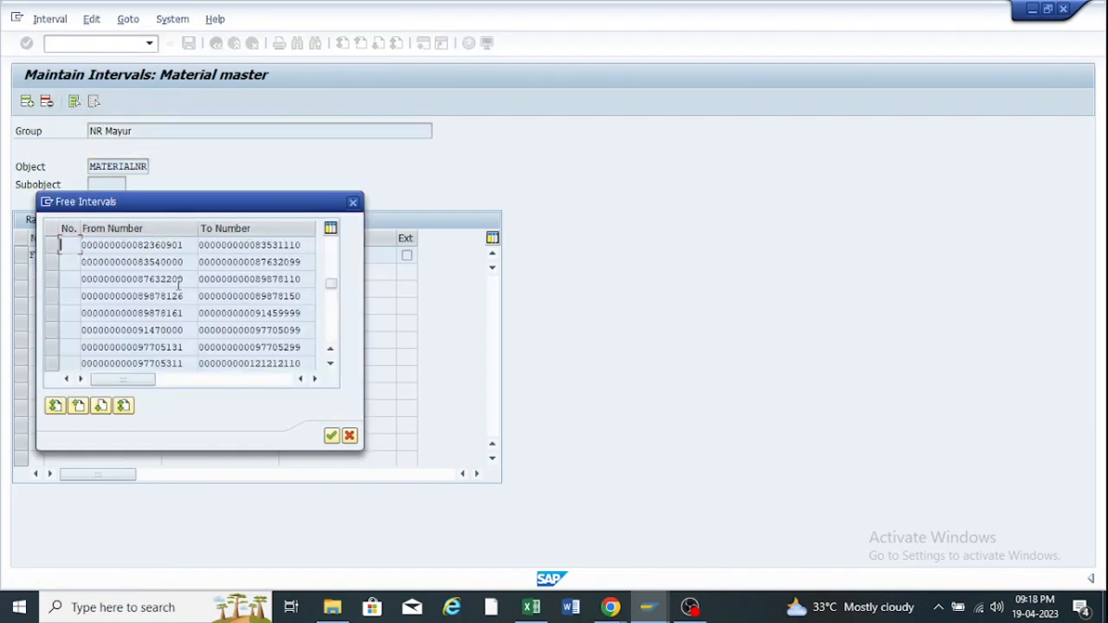
scroll(178, 285, "down", 15)
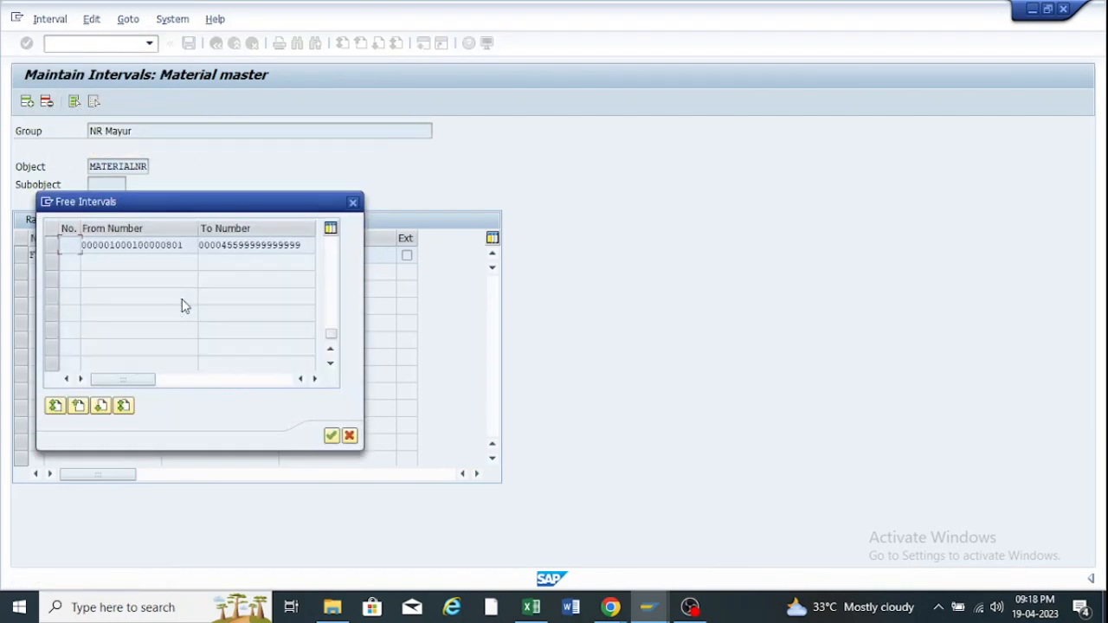
scroll(182, 299, "up", 5)
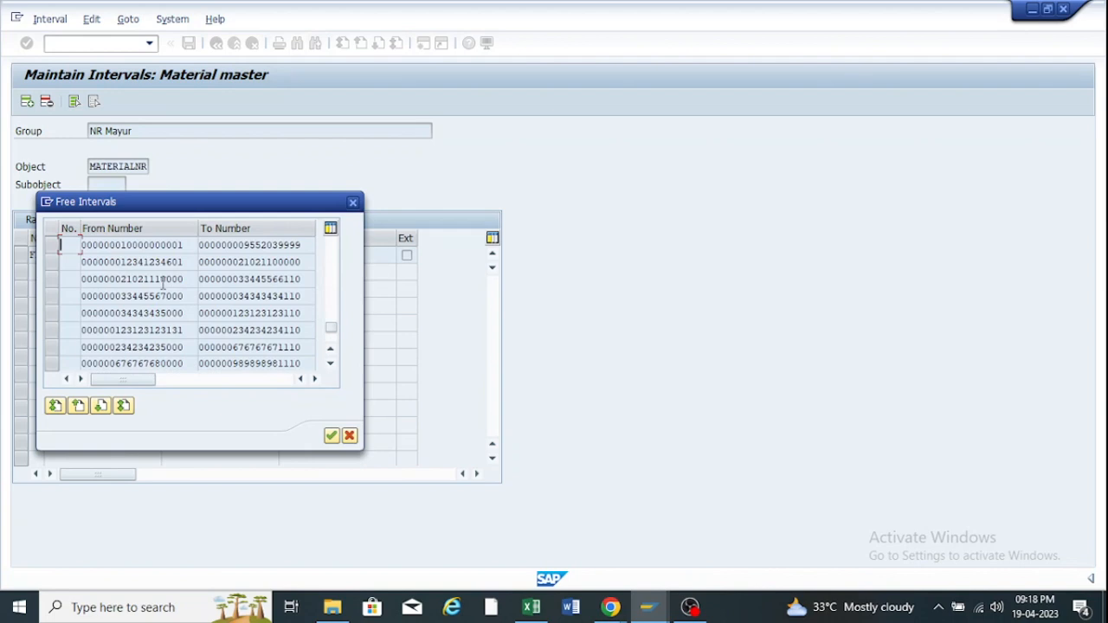
scroll(163, 284, "up", 1)
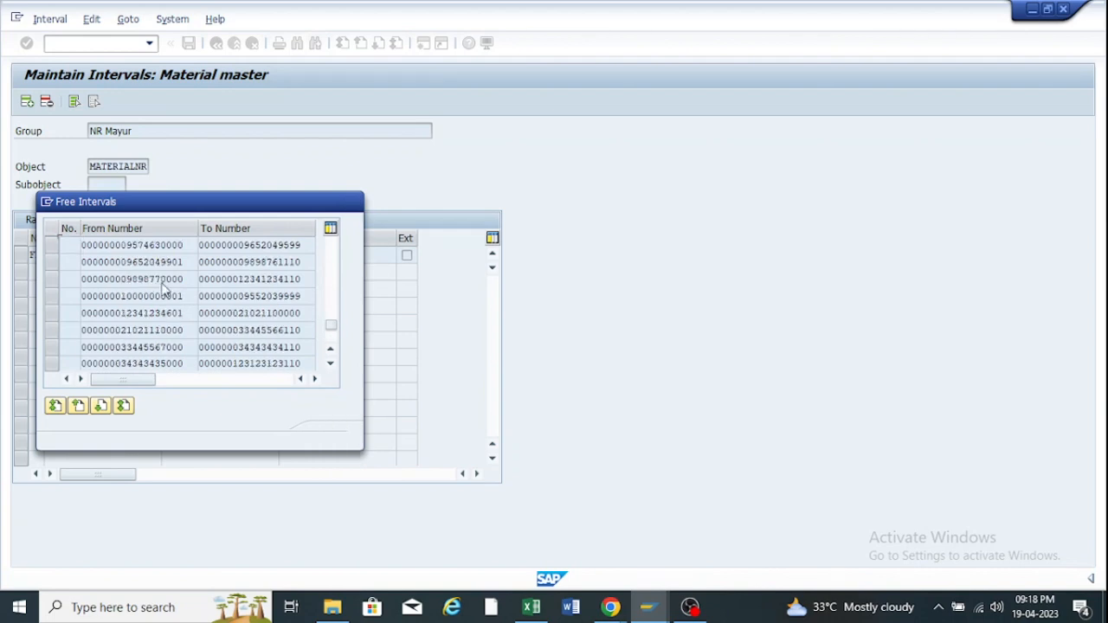
scroll(163, 284, "up", 1)
scroll(163, 284, "up", 1)
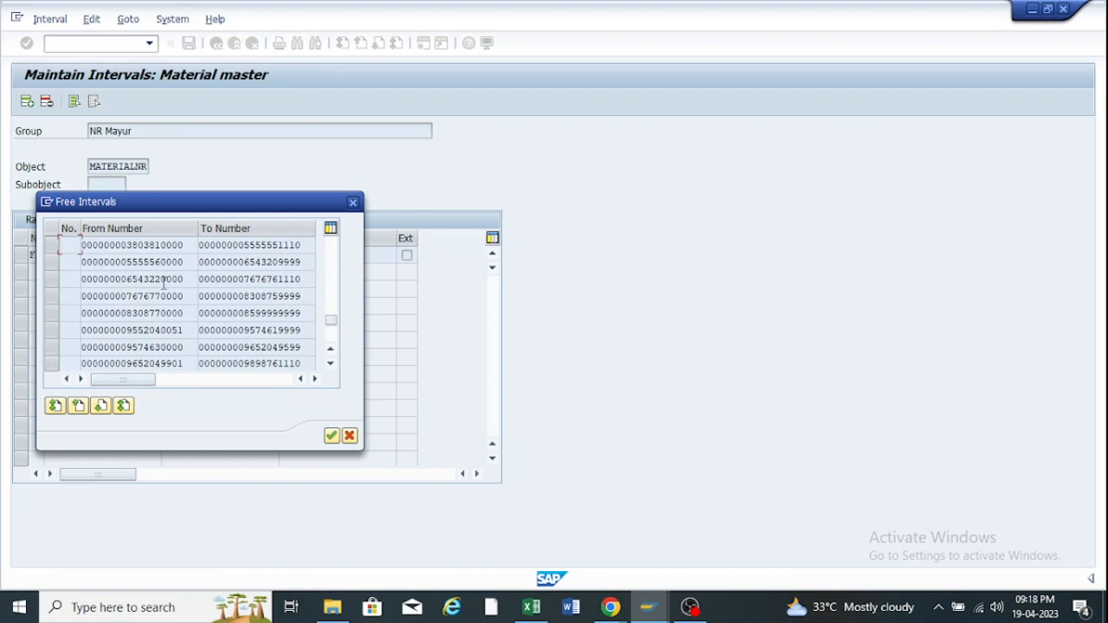
scroll(163, 284, "up", 1)
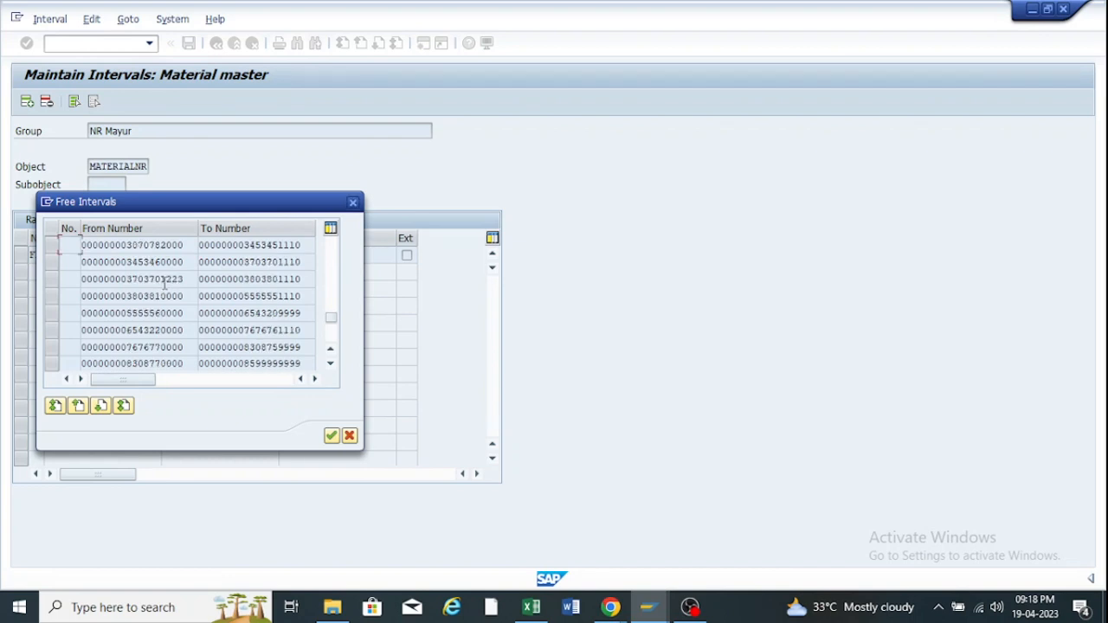
scroll(163, 284, "up", 1)
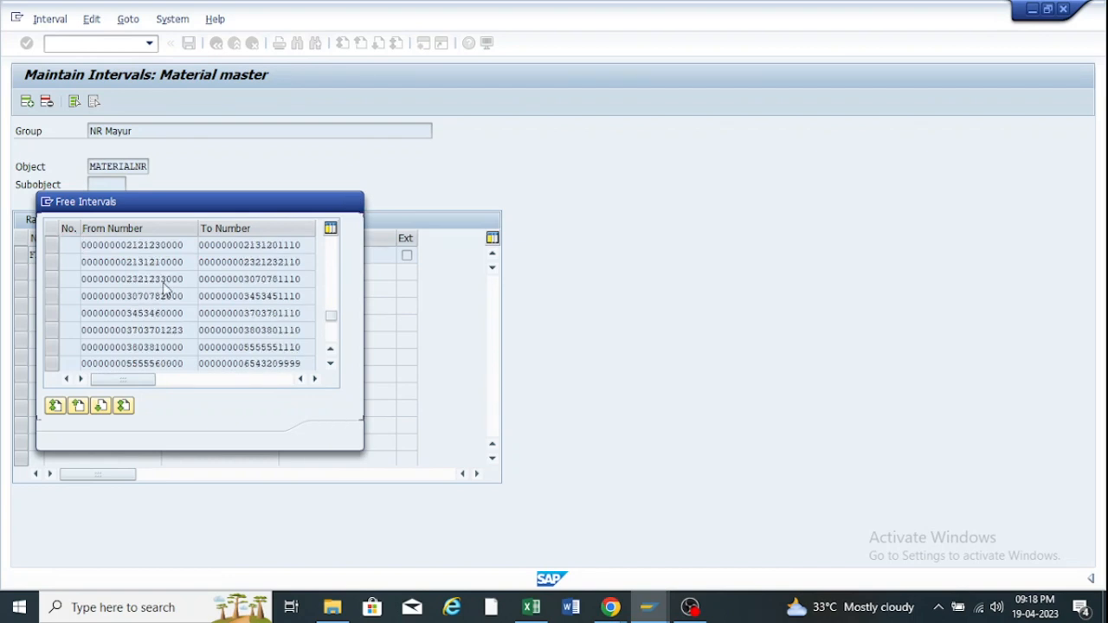
scroll(164, 284, "up", 2)
scroll(164, 284, "up", 2)
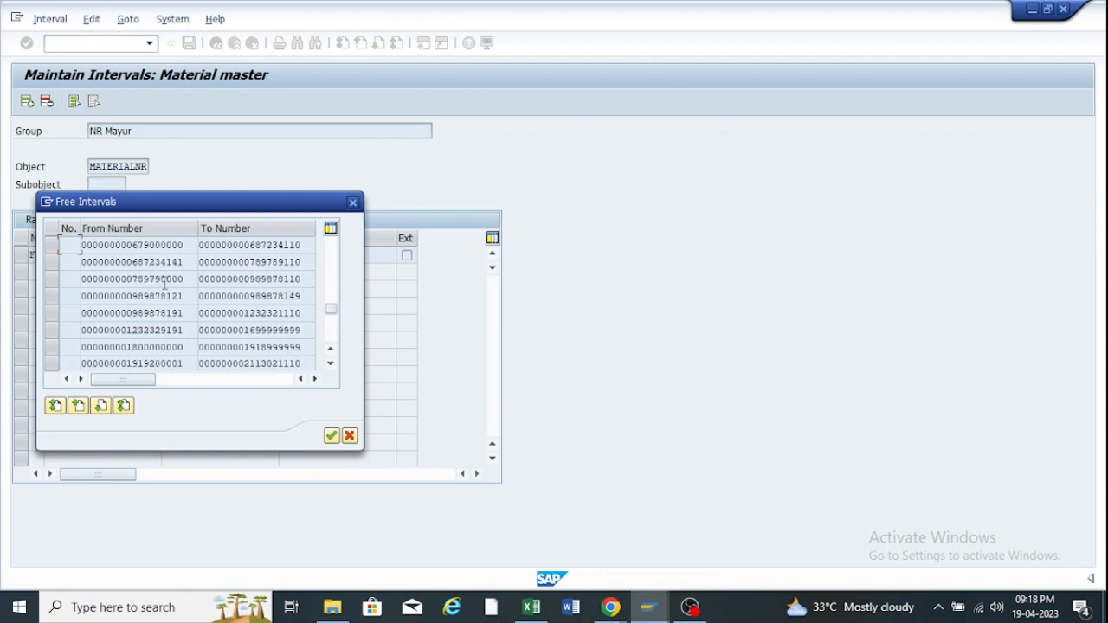
left_click(353, 204)
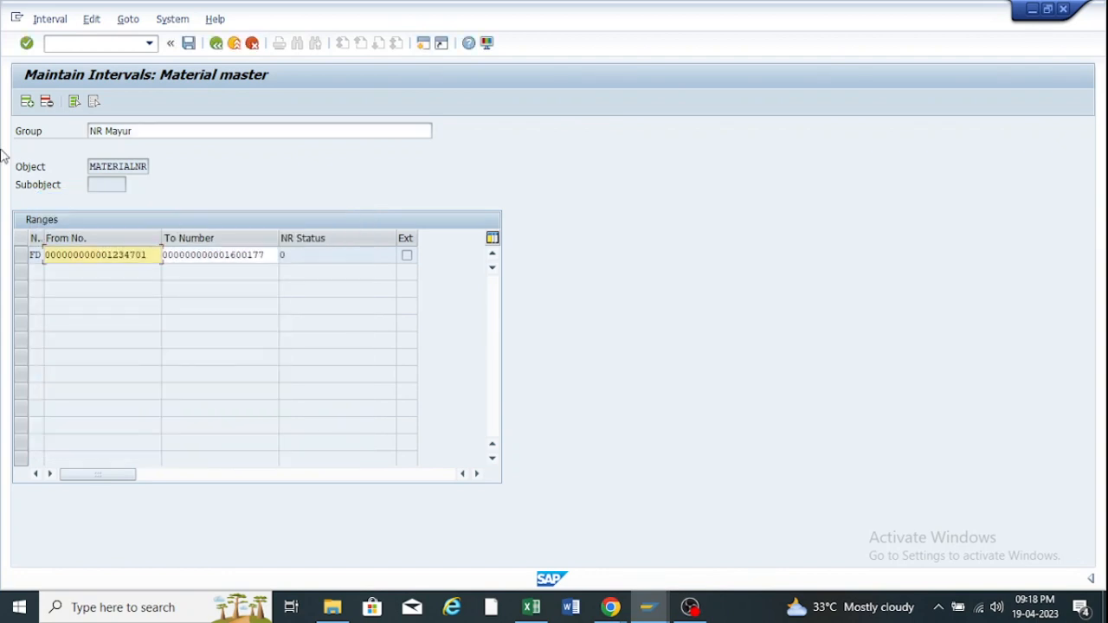
left_click(220, 43)
Decline saving, review NR for Standard Material's EU interval 100000–120000, then return to the groups.
left_click(319, 318)
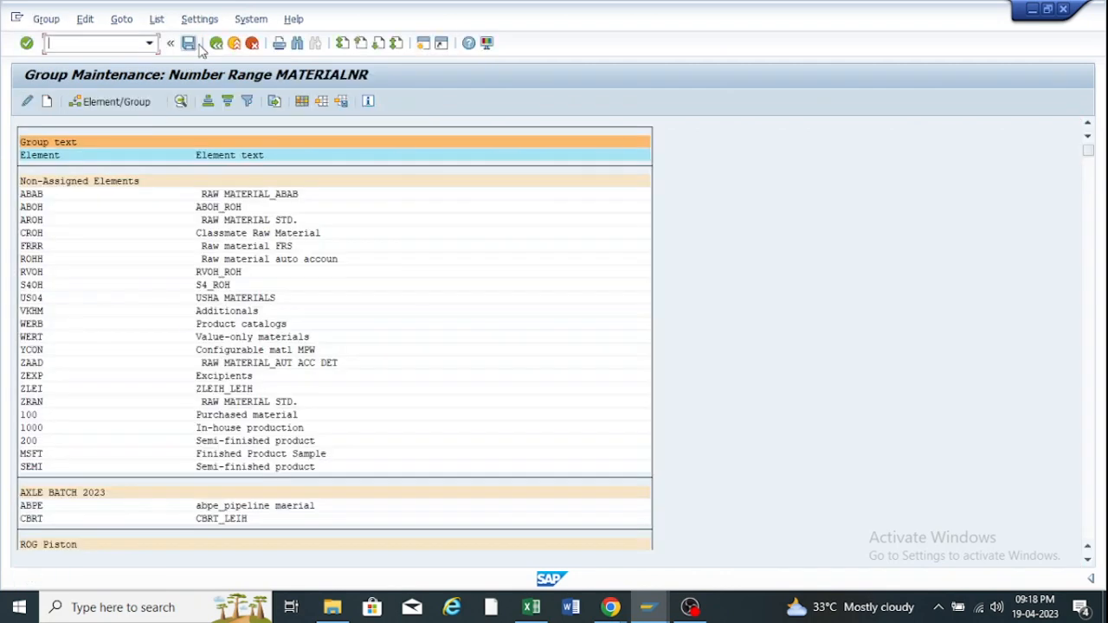
scroll(164, 461, "down", 1)
left_click_drag(1089, 154, 1088, 530)
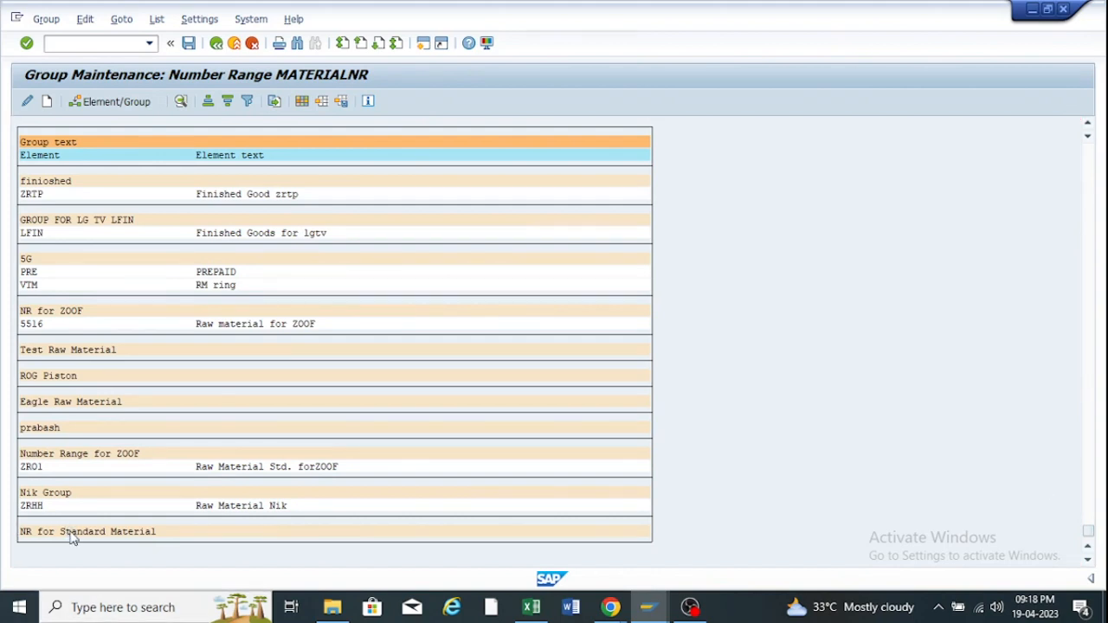
double_click(74, 533)
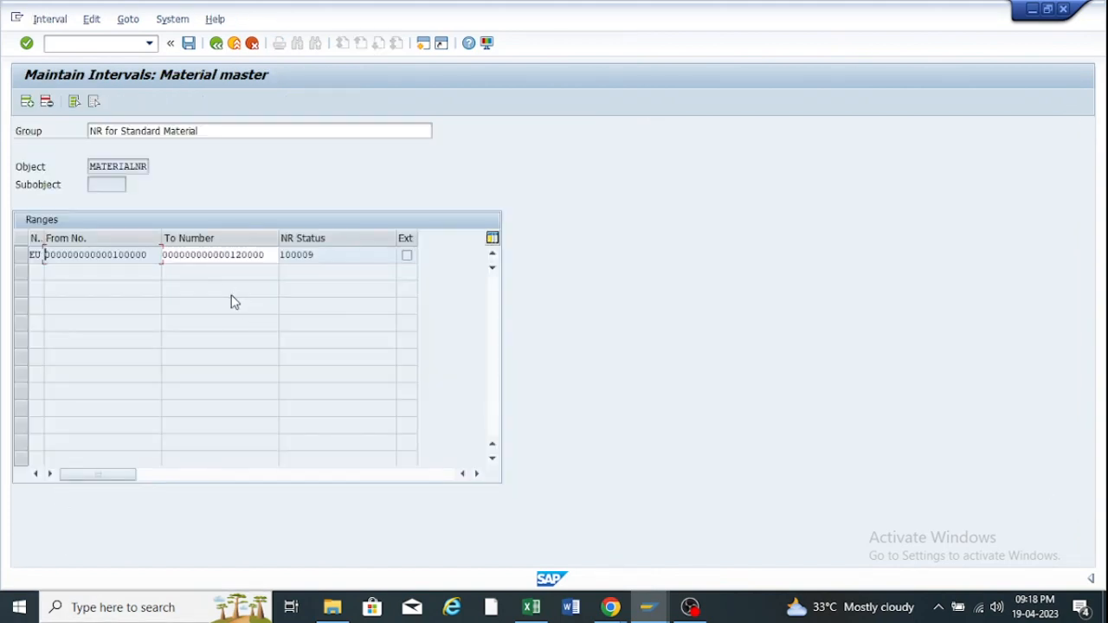
left_click_drag(152, 255, 112, 254)
left_click_drag(213, 127, 83, 132)
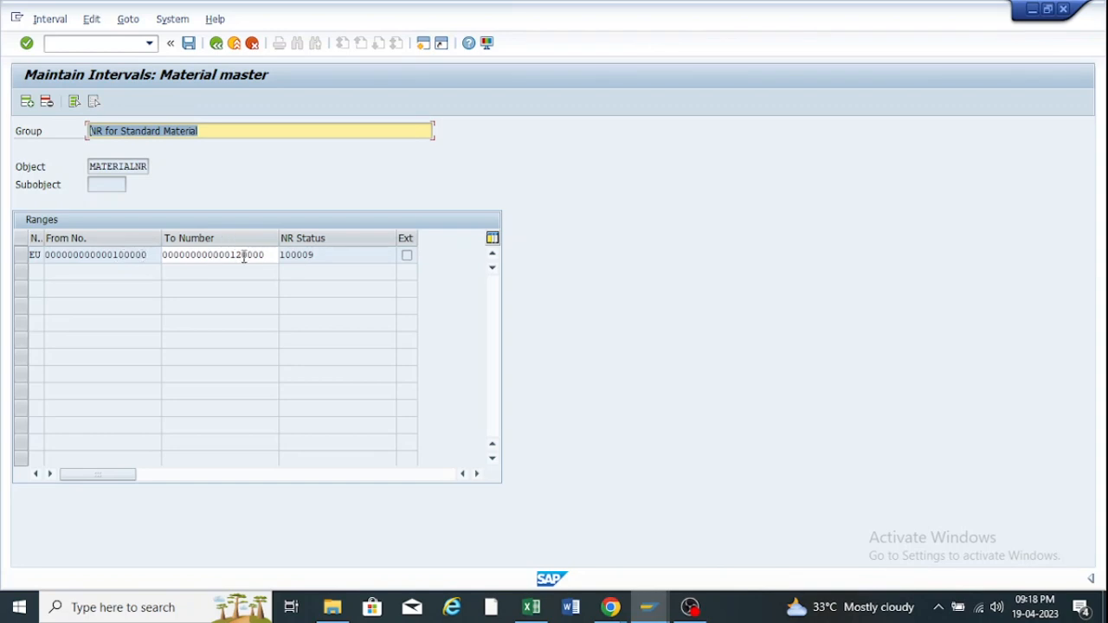
left_click(188, 45)
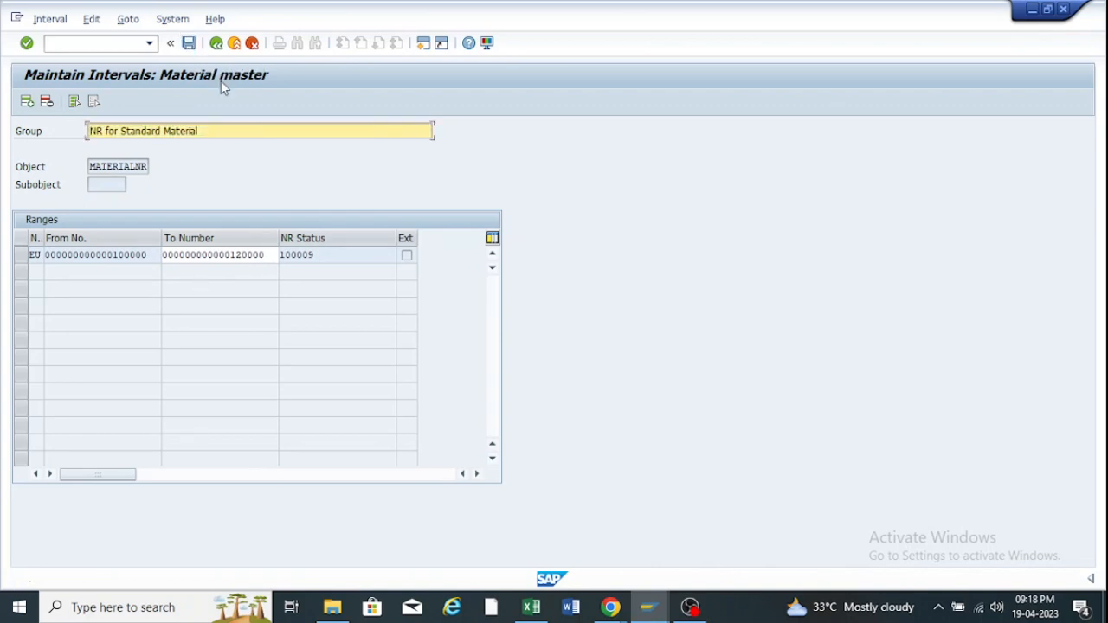
left_click(218, 52)
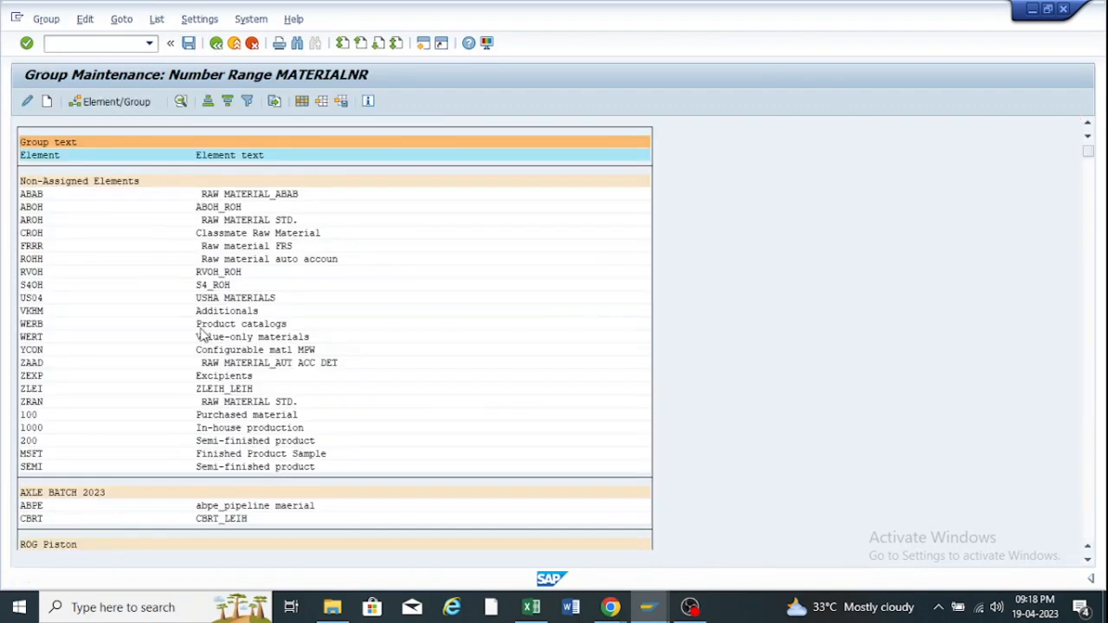
scroll(200, 360, "down", 1)
scroll(201, 360, "down", 3)
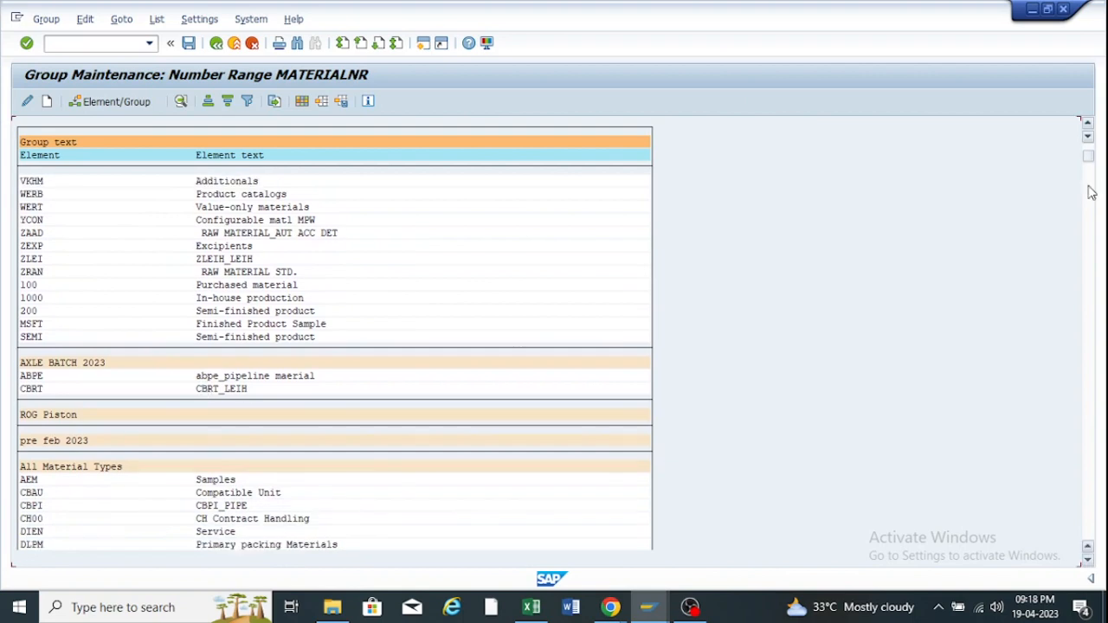
left_click_drag(1089, 167, 1092, 547)
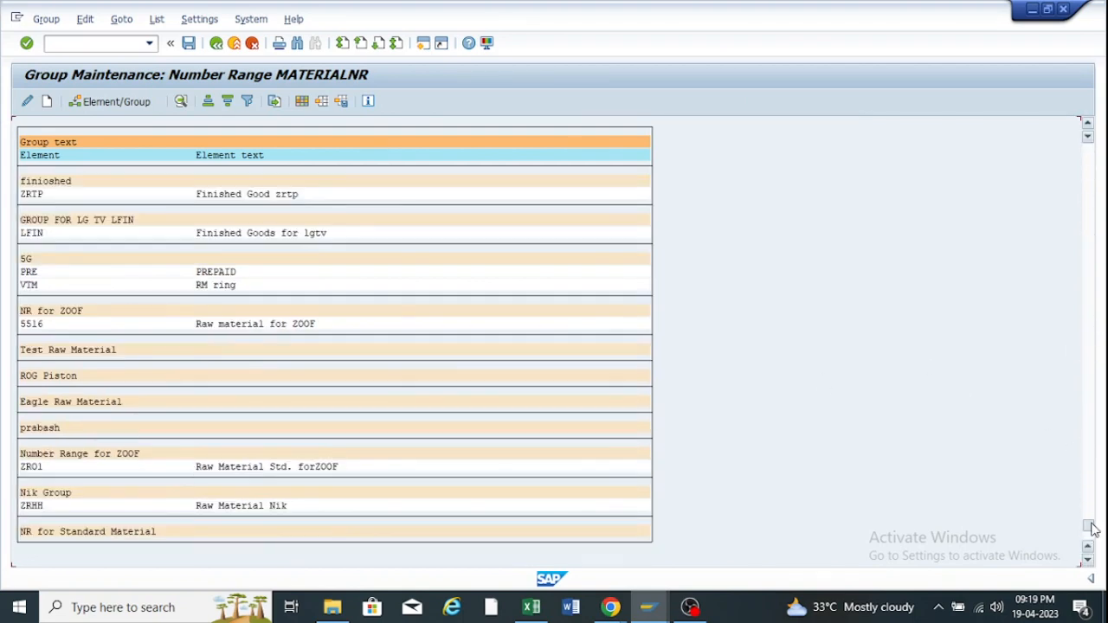
left_click_drag(1043, 168, 1068, 126)
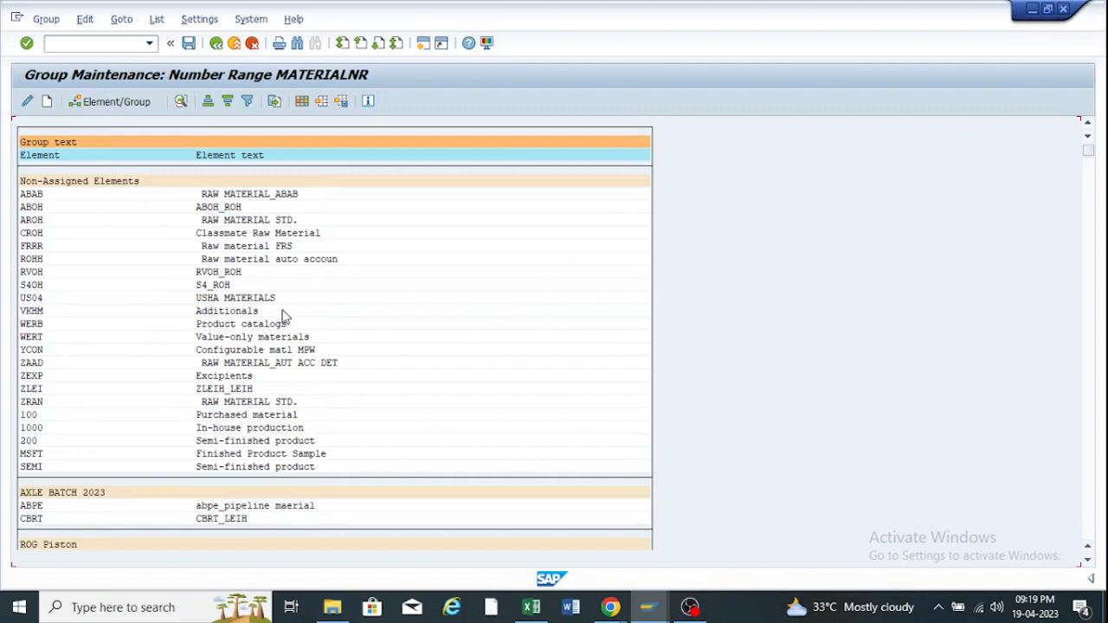
Find ZRO2, Raw material Standard, via Ctrl+F search, then browse and close the group list.
key("ctrl+f")
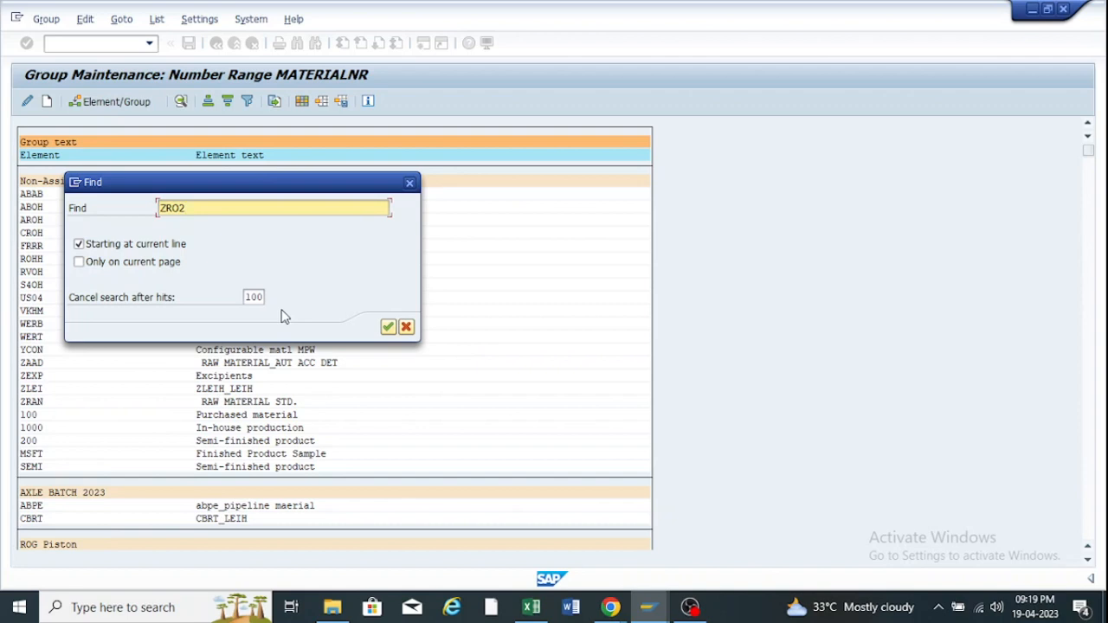
key("Return")
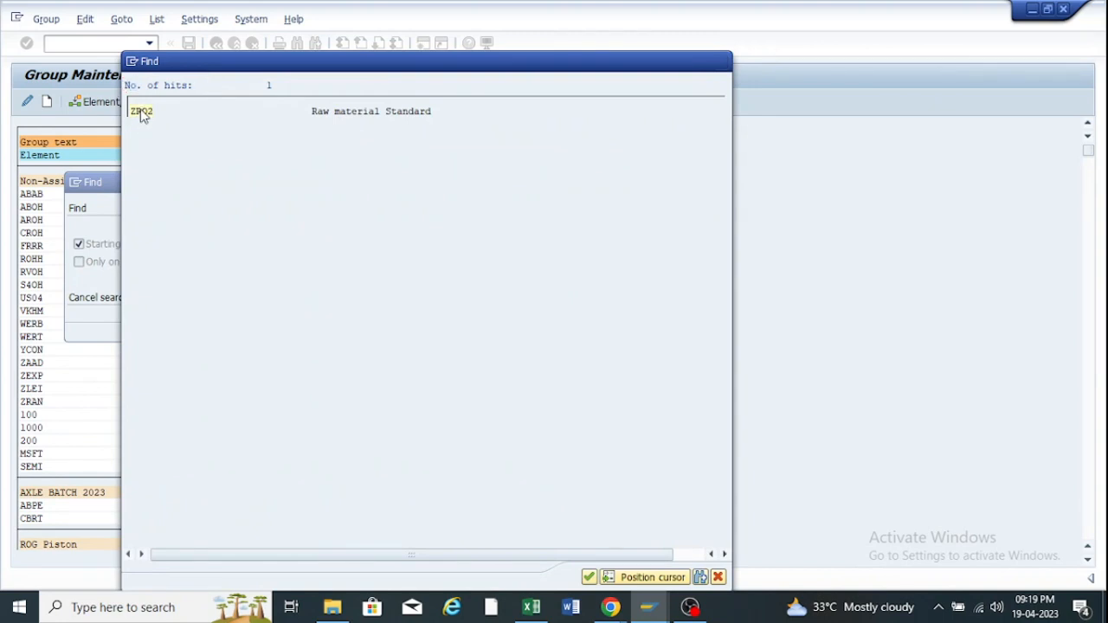
double_click(142, 112)
left_click(140, 110)
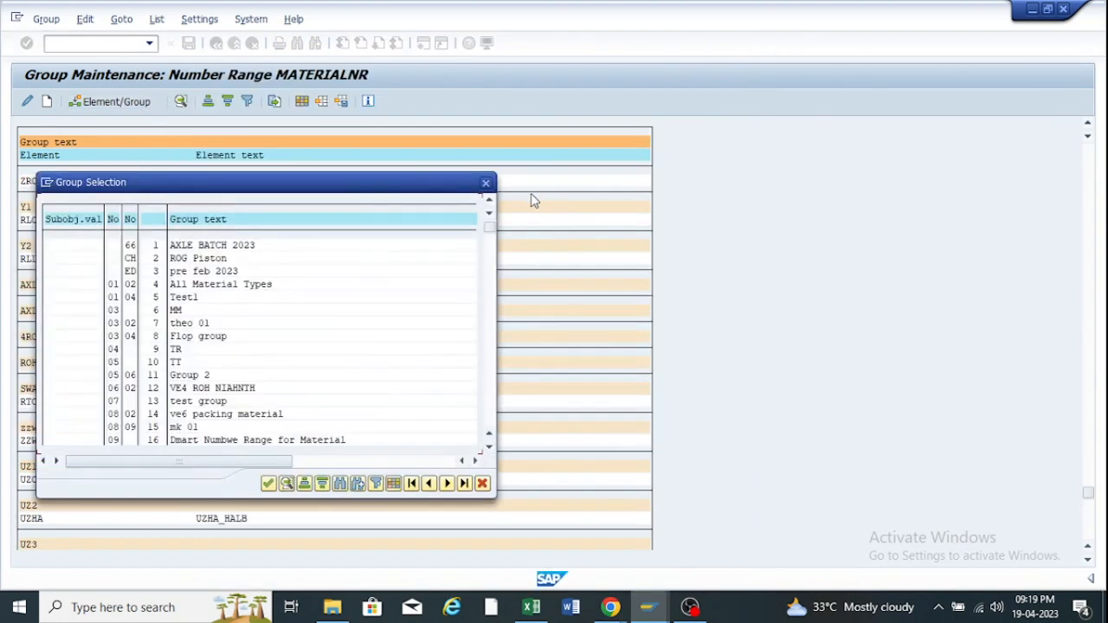
left_click_drag(490, 227, 492, 424)
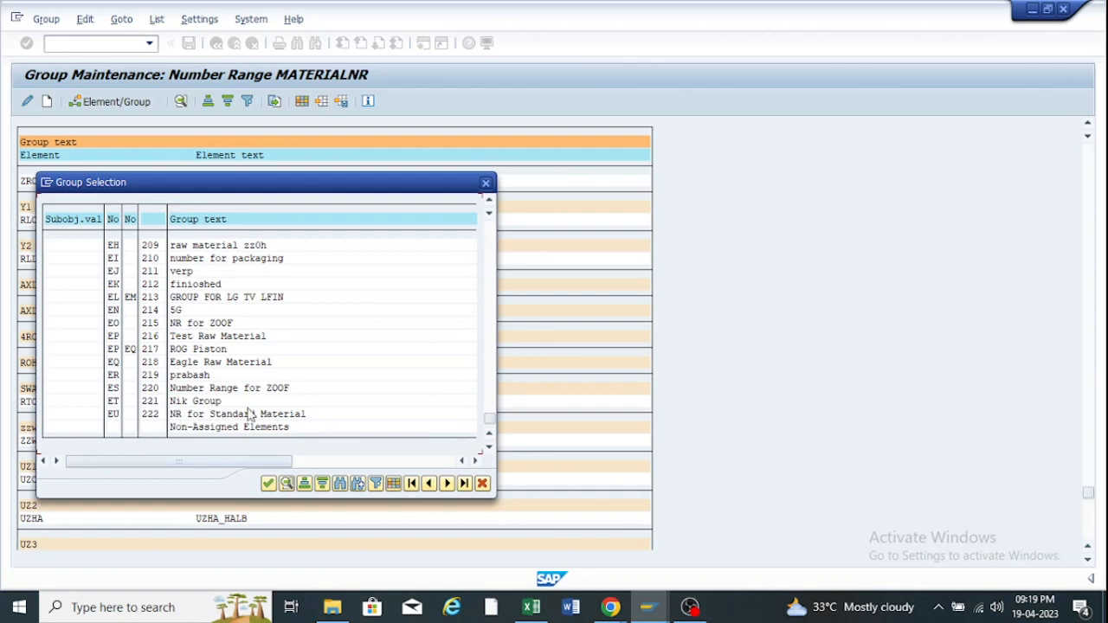
left_click(486, 183)
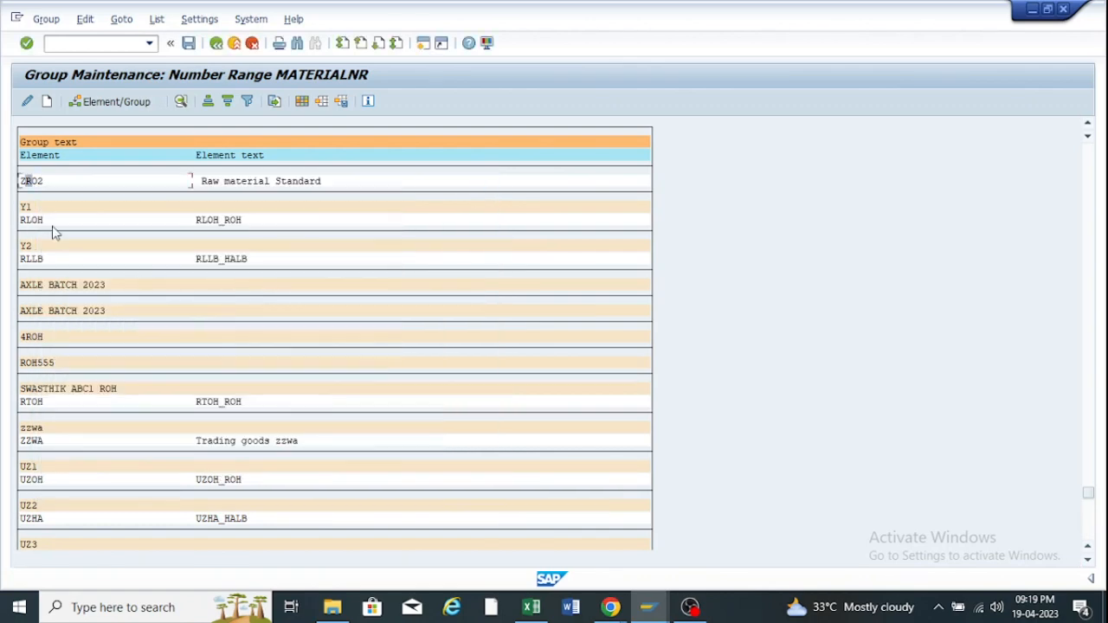
double_click(34, 188)
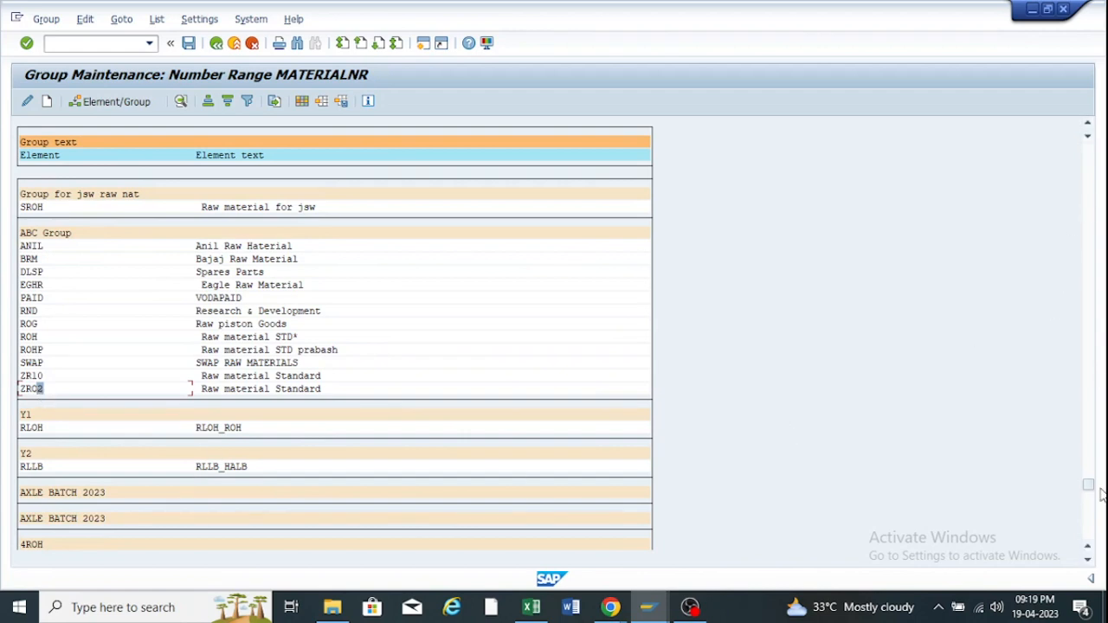
left_click_drag(1093, 489, 1091, 532)
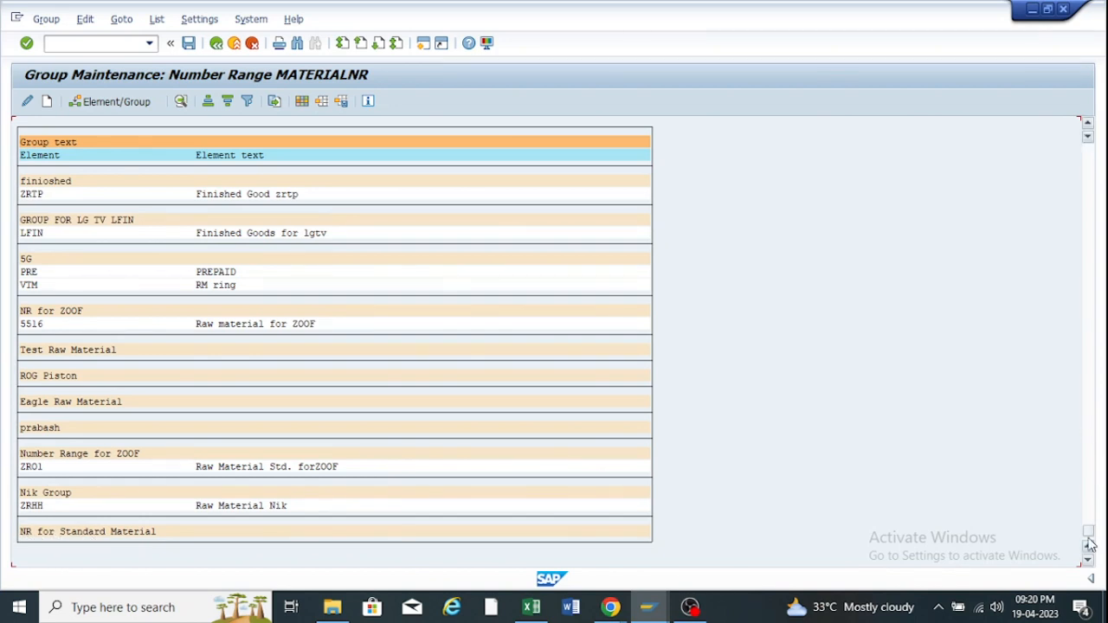
left_click_drag(1089, 533, 1071, 143)
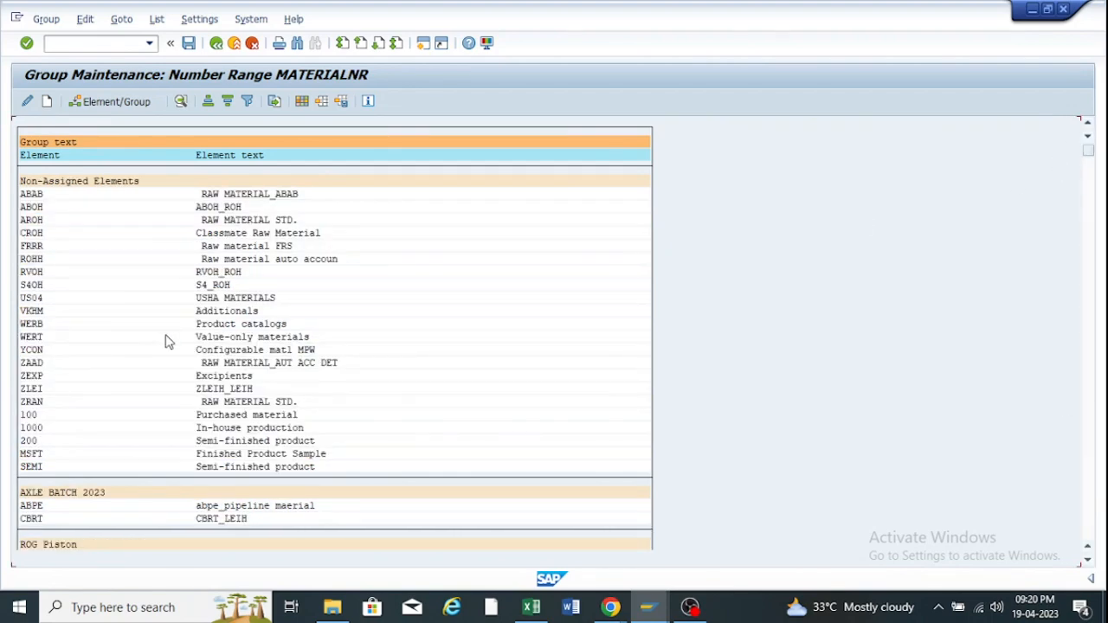
Search the group list for ZRO2 and jump to its entry.
key("ctrl+f")
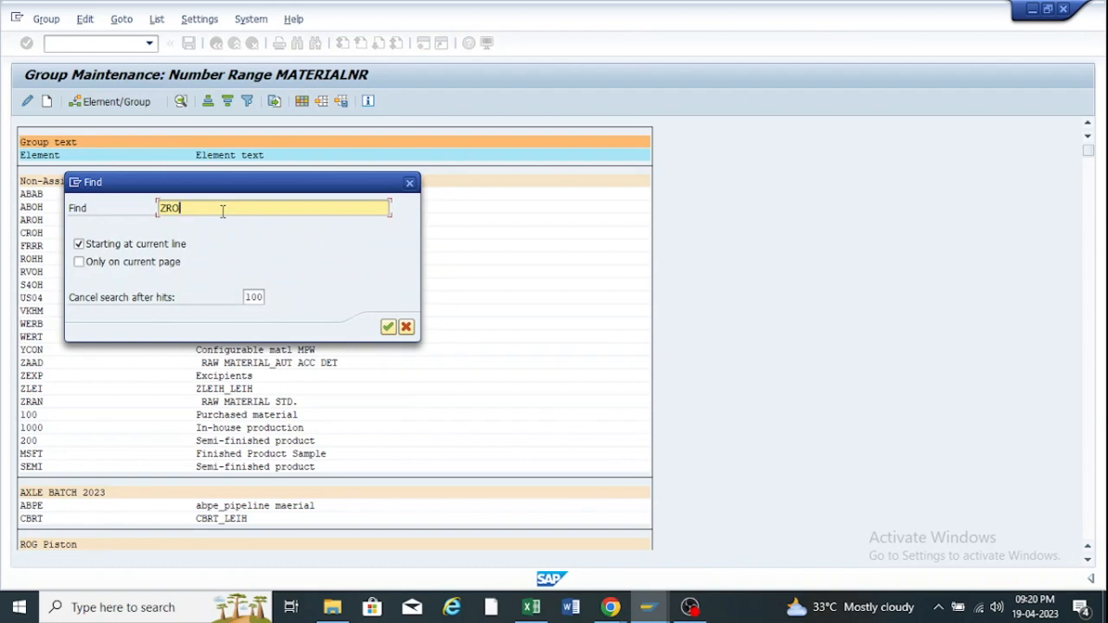
key("BackSpace")
key("BackSpace")
key("BackSpace")
type("ZRO2")
key("Return")
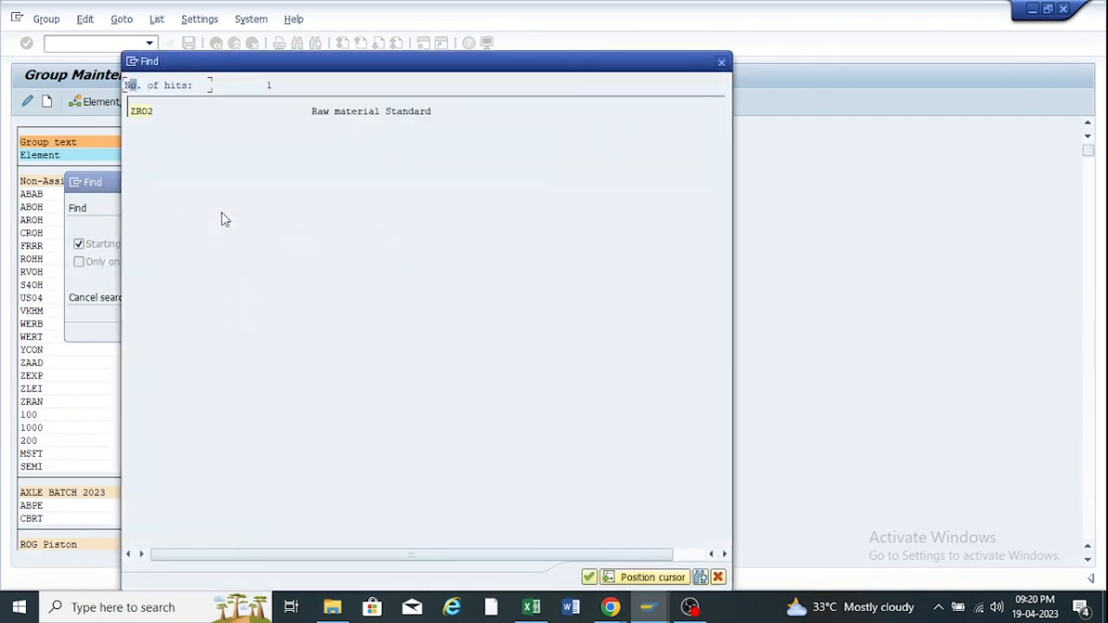
double_click(143, 112)
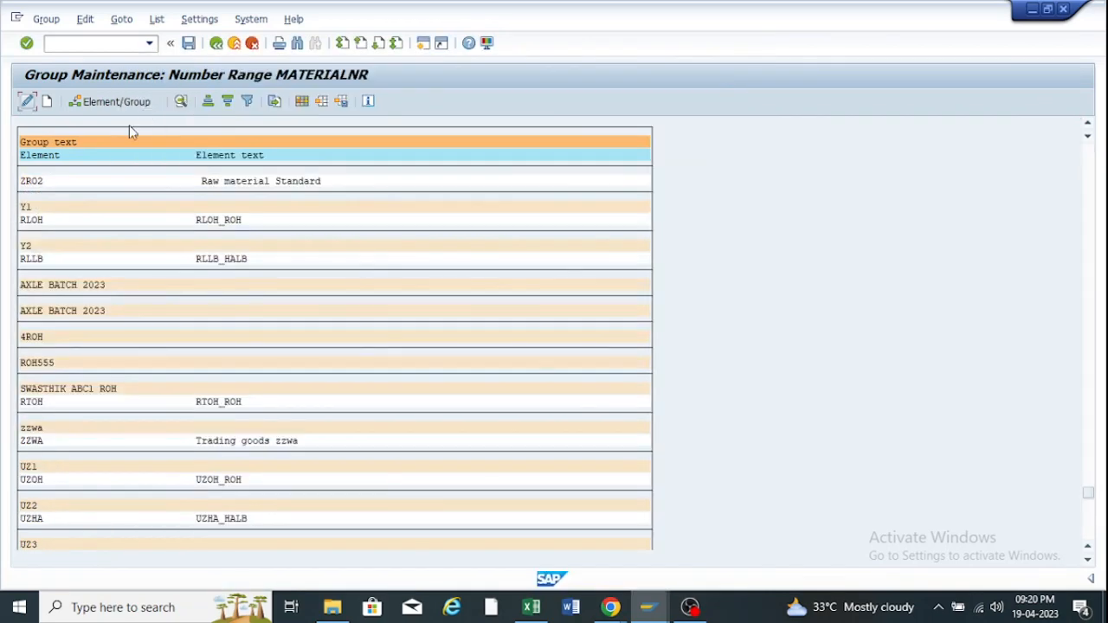
Assign element ZRO2 to the NR for Standard Material group and save.
left_click(34, 180)
scroll(134, 206, "up", 3)
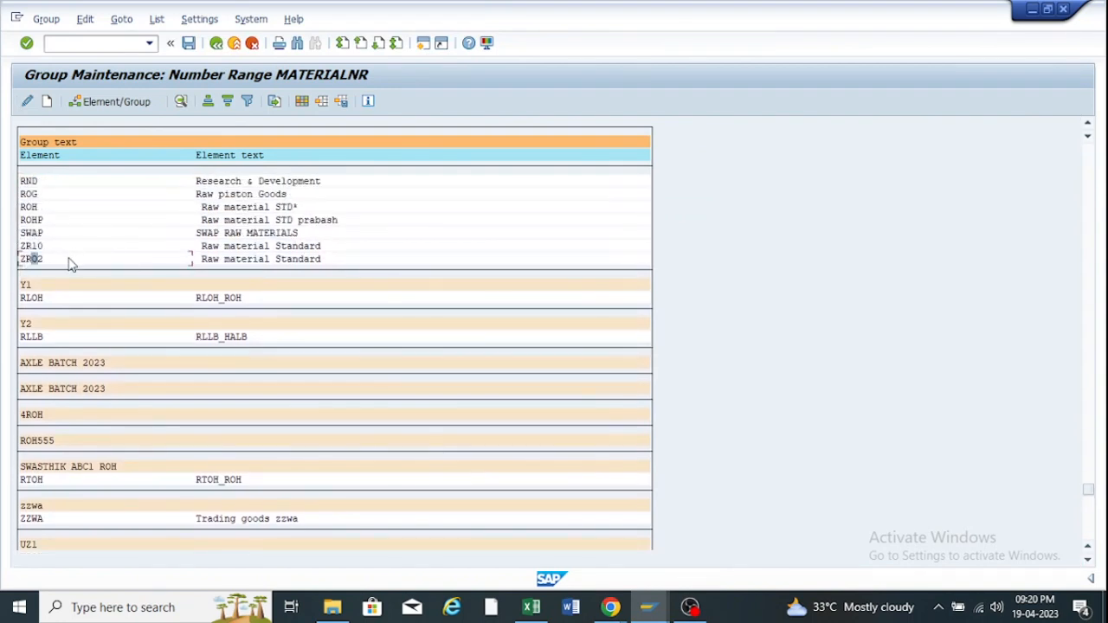
left_click(101, 102)
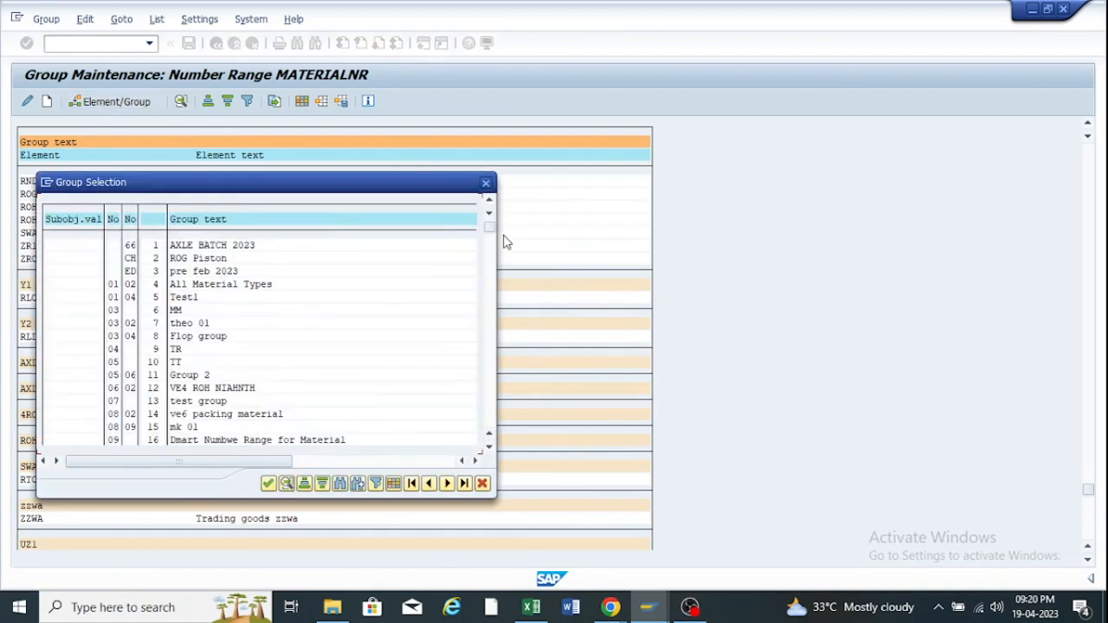
left_click_drag(489, 230, 489, 426)
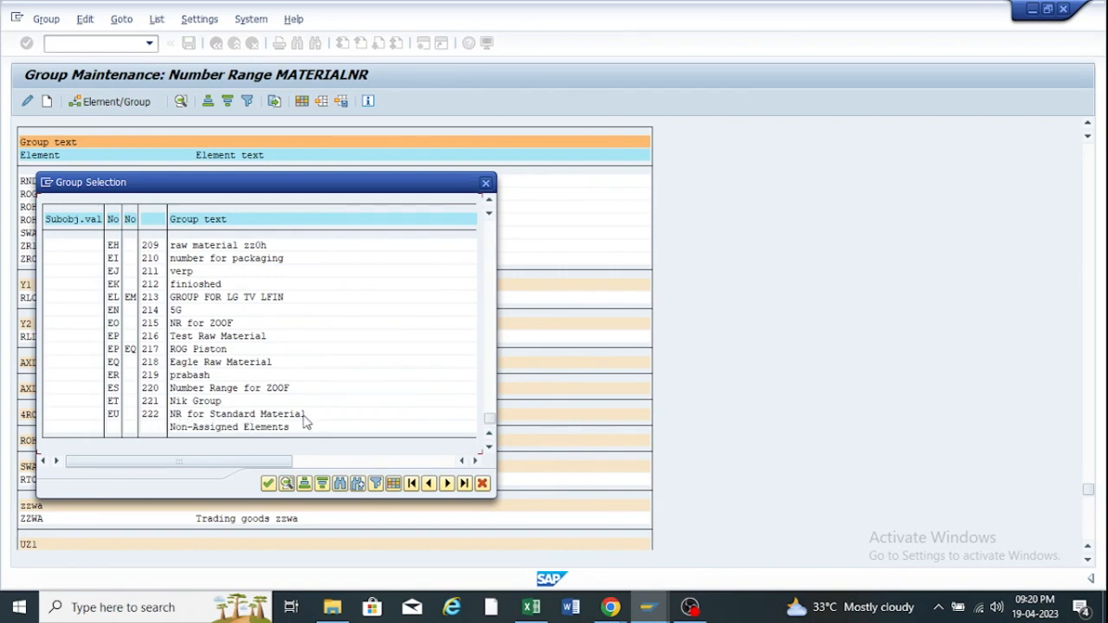
double_click(180, 424)
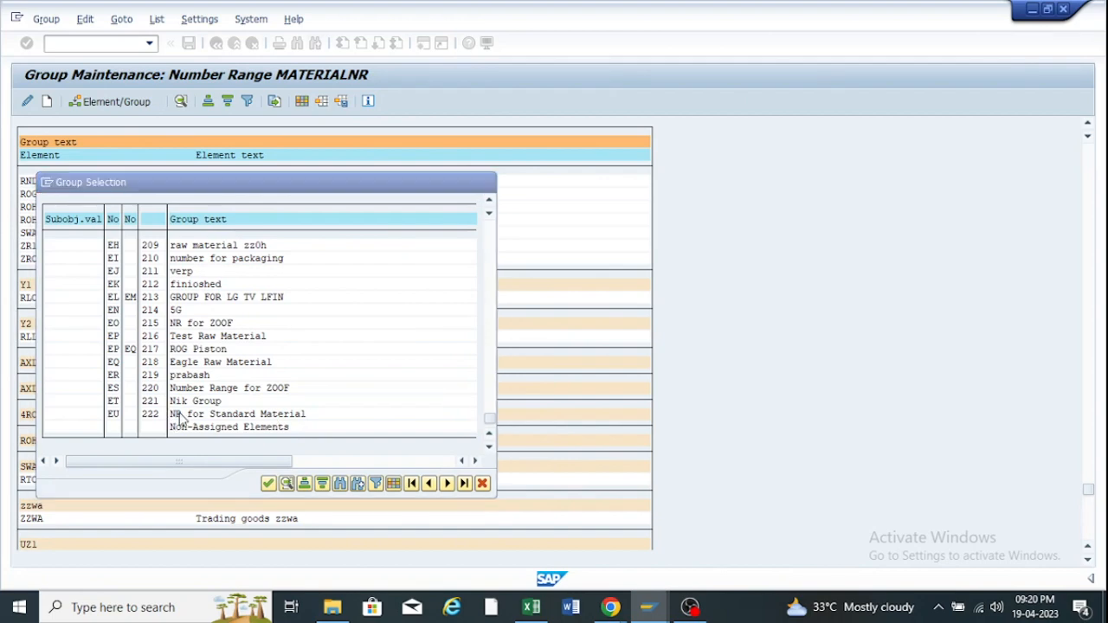
left_click_drag(1089, 149, 1089, 532)
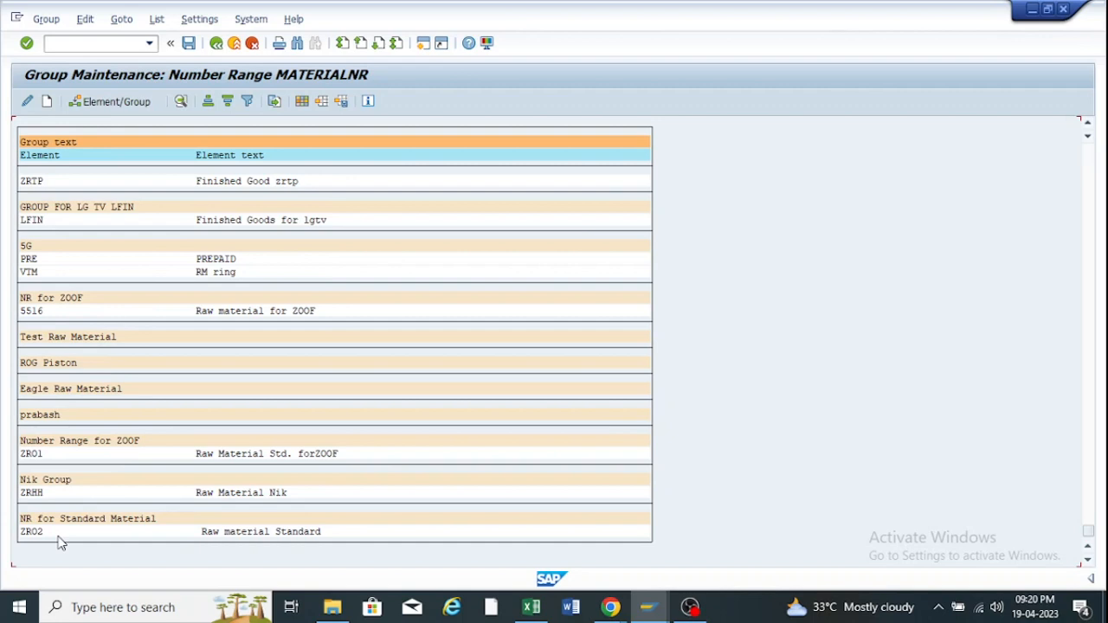
left_click(189, 43)
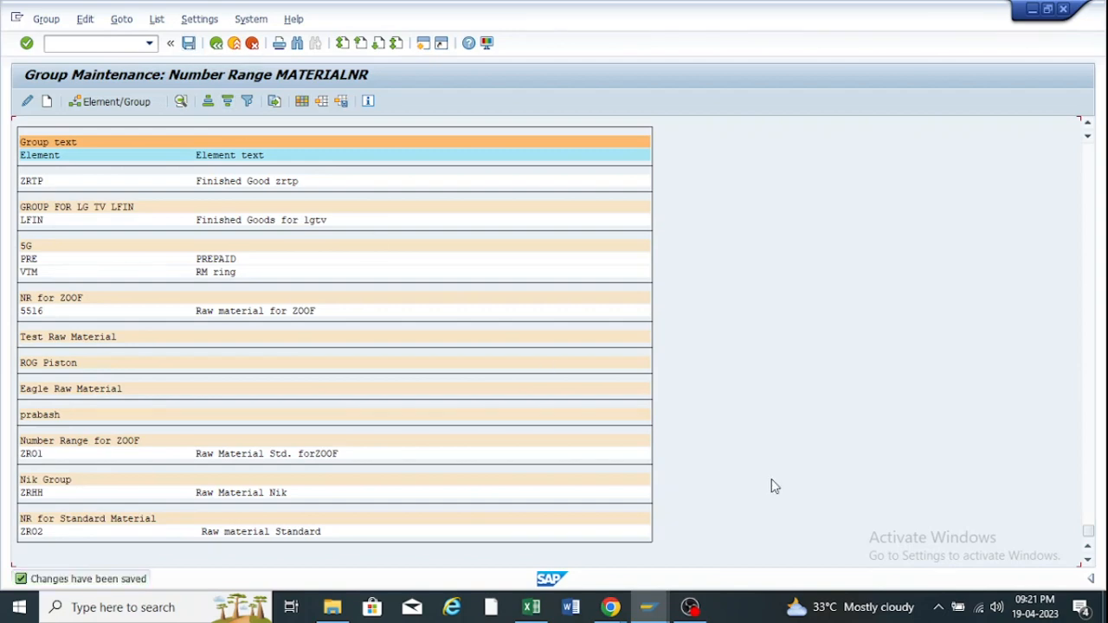
Exit the current Create Material screen, discarding its unsaved data.
mouse_move(649, 607)
left_click(755, 547)
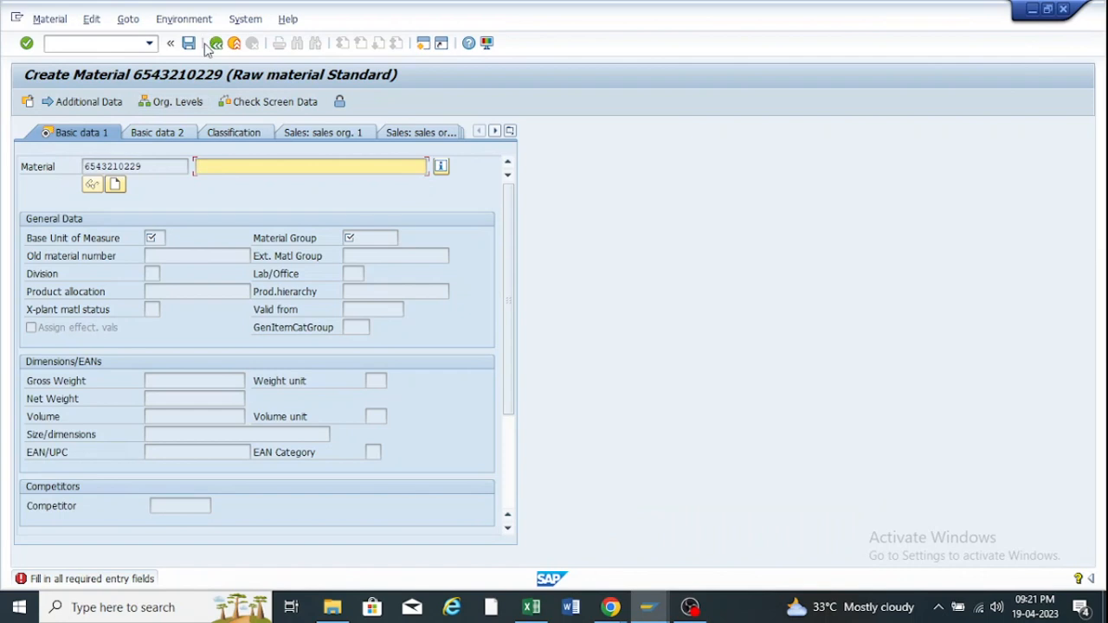
left_click(232, 43)
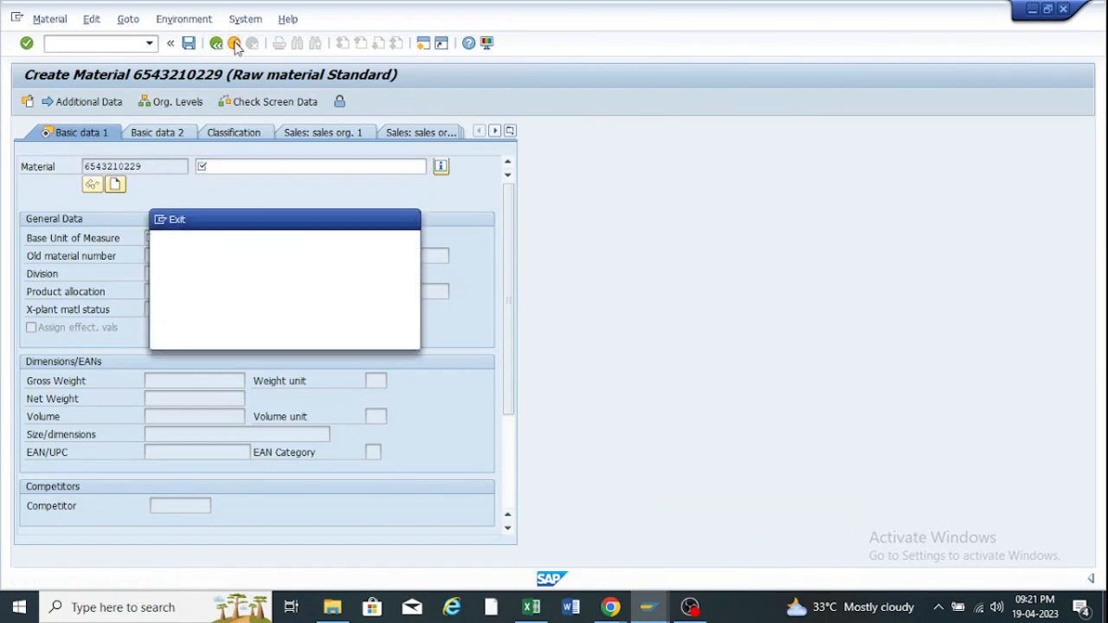
left_click(287, 335)
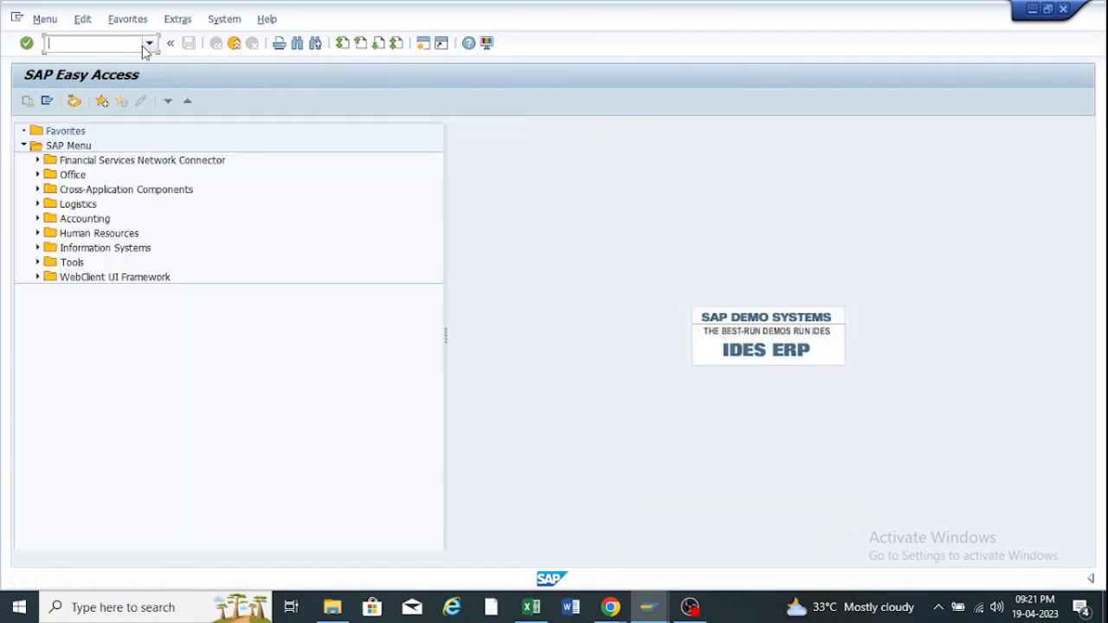
Restart material creation with transaction MM01 from the history.
left_click(150, 43)
left_click(88, 58)
key("Return")
key("Return")
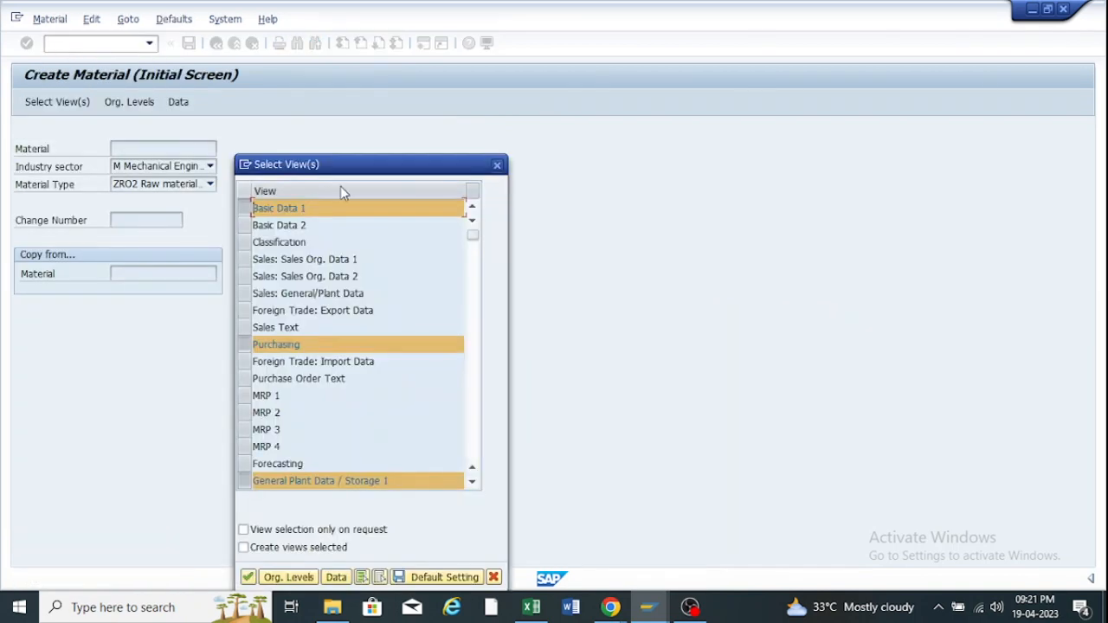
Confirm views Basic Data 1, Purchasing, Plant Data/Storage 1, Accounting 1 and org levels ZOOF/RM00.
left_click_drag(351, 165, 368, 90)
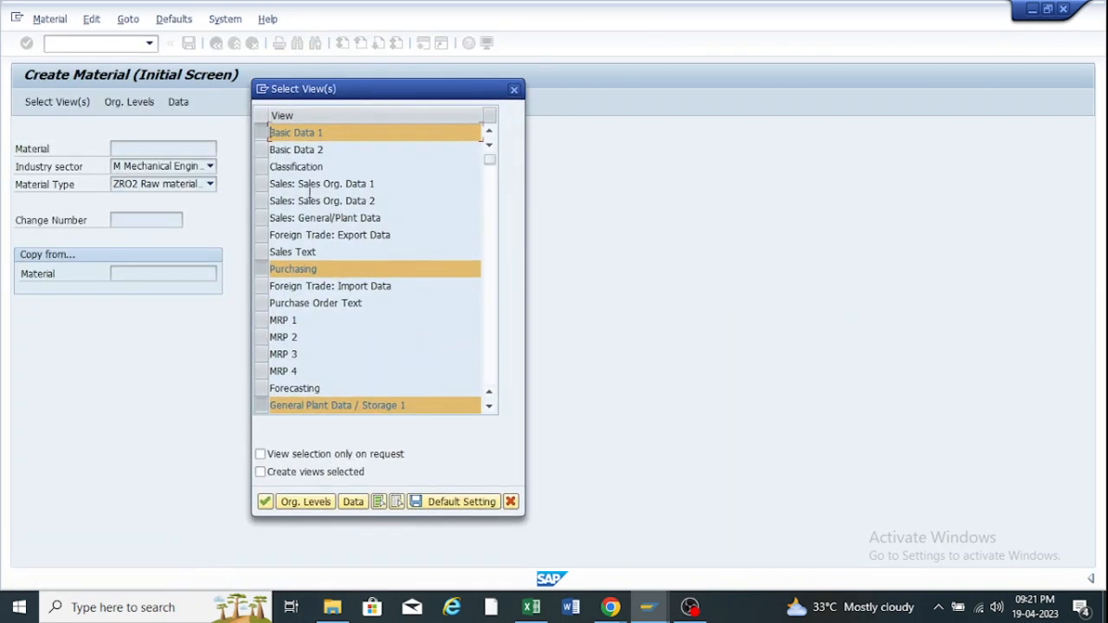
scroll(309, 192, "down", 7)
scroll(324, 201, "up", 2)
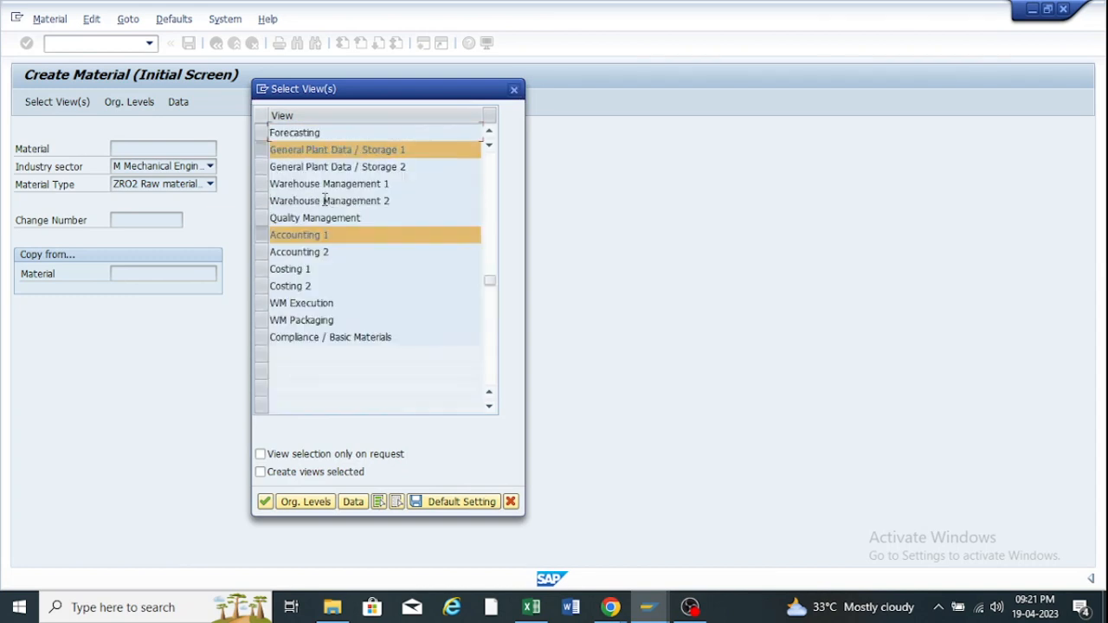
scroll(324, 201, "up", 5)
scroll(325, 198, "down", 1)
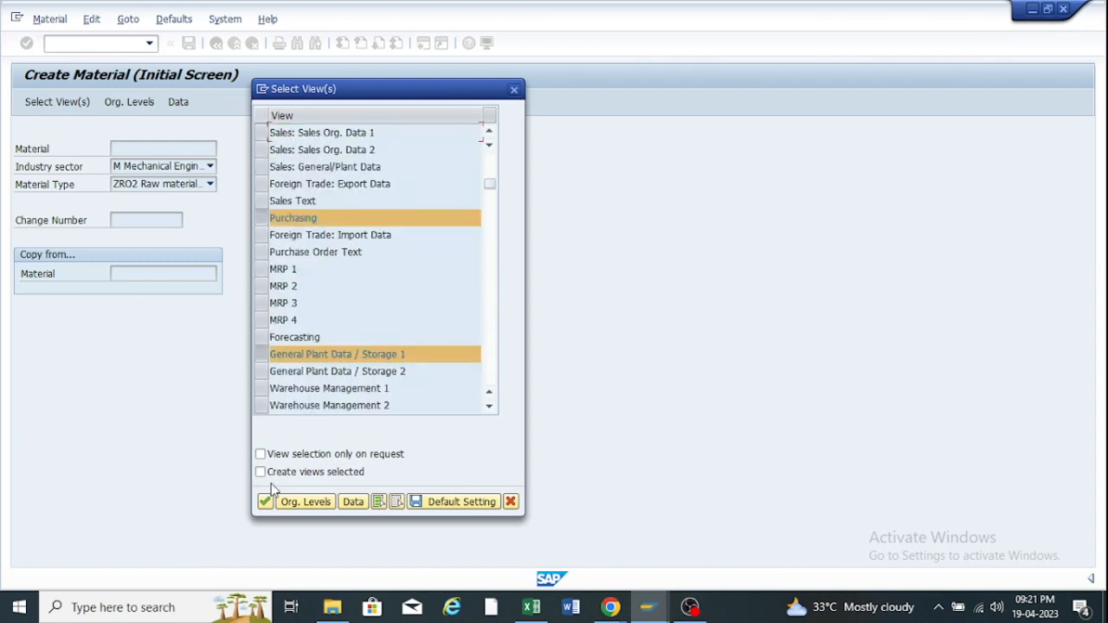
left_click(265, 501)
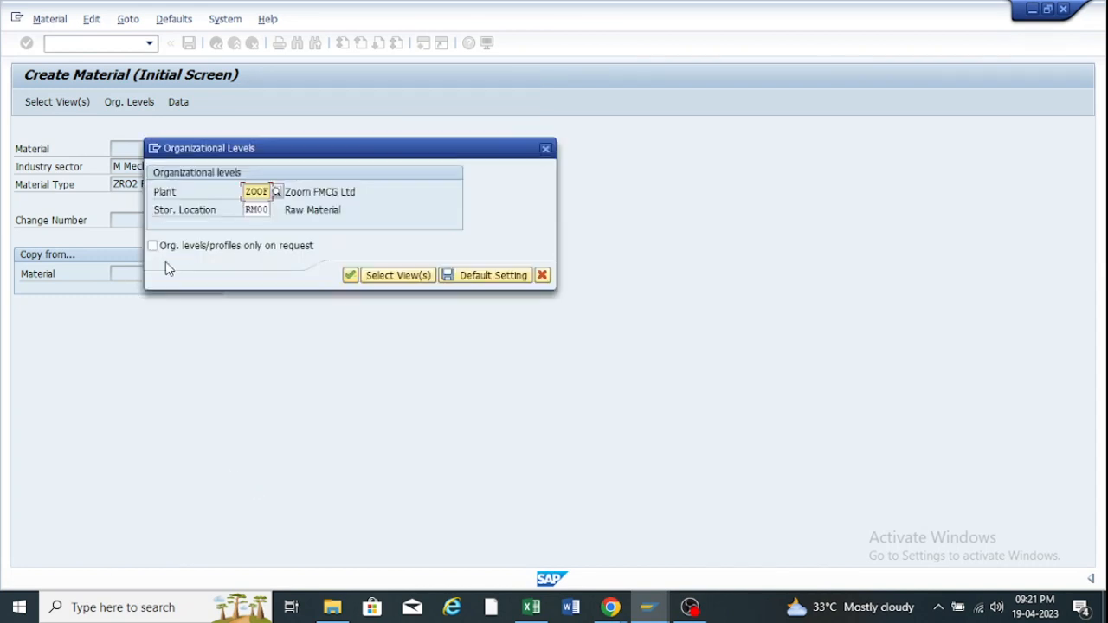
left_click(350, 275)
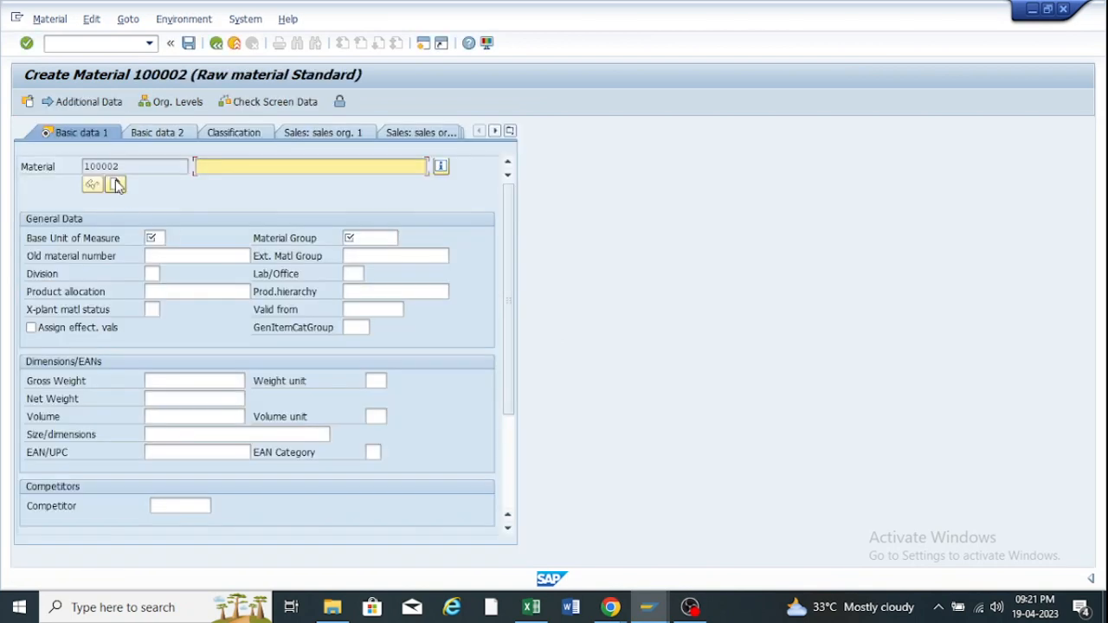
left_click_drag(123, 167, 65, 166)
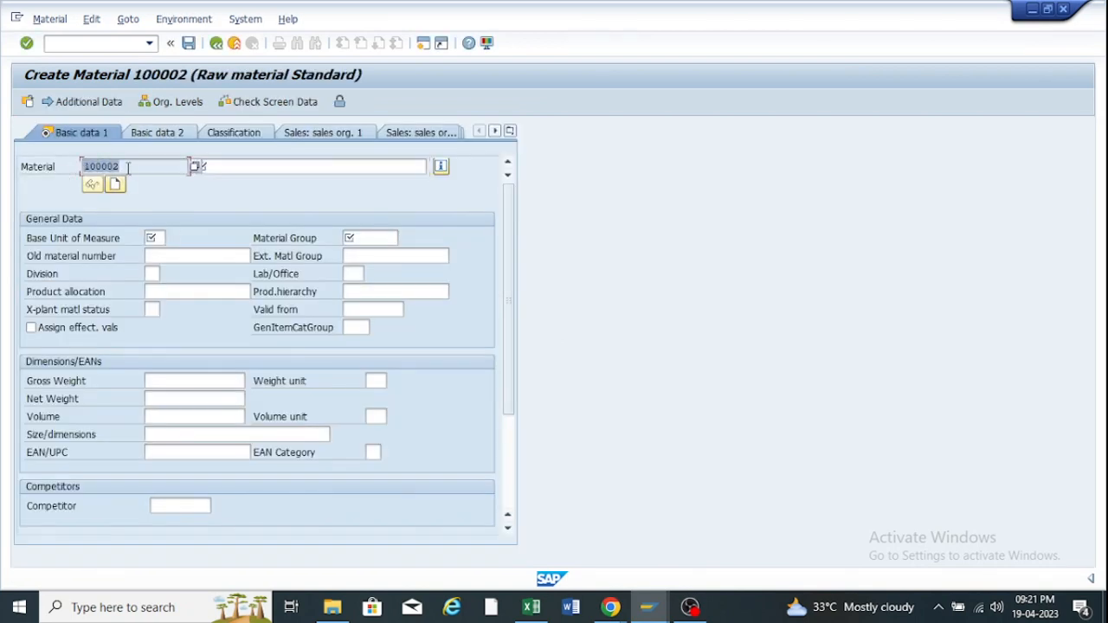
Fill the material description with 'Bearing 2140 for Compressor - Motor' from previous entries.
left_click(237, 168)
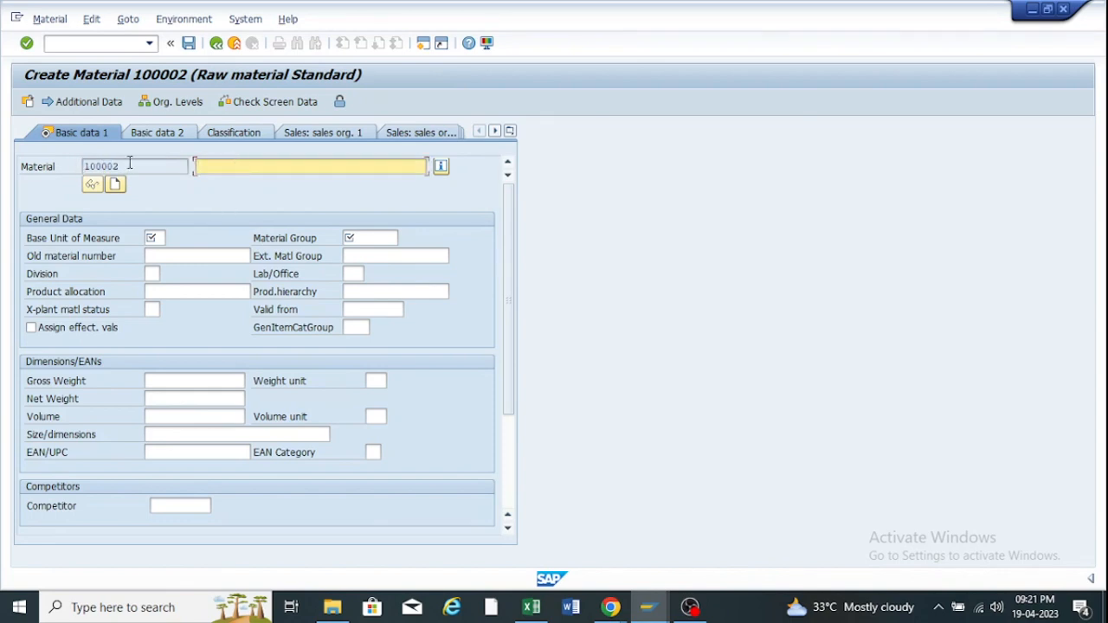
key("shift+Tab")
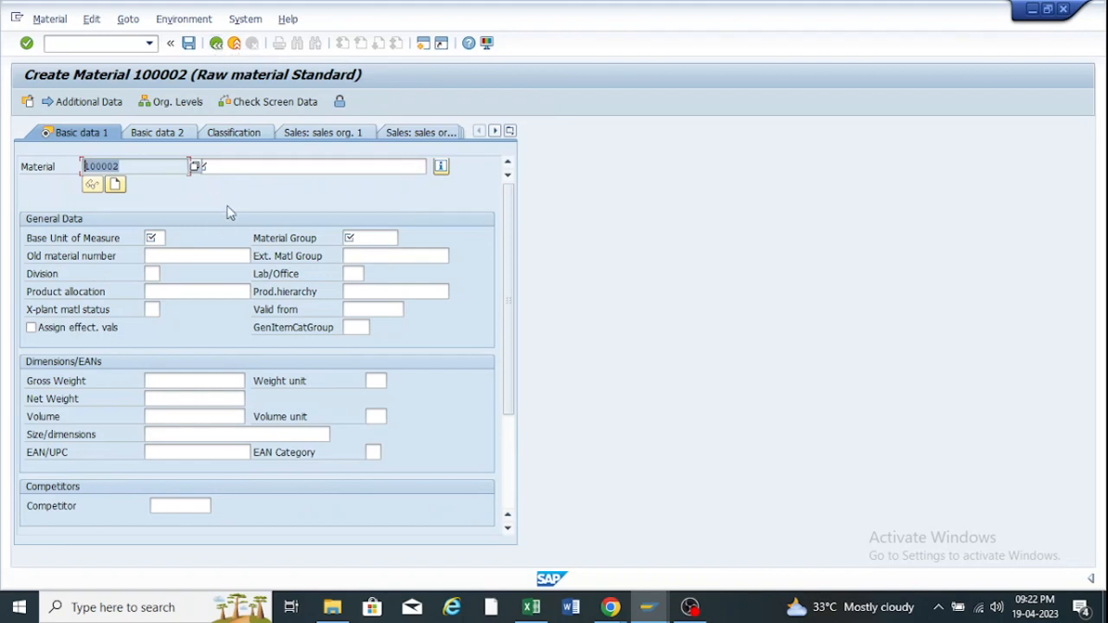
left_click(235, 168)
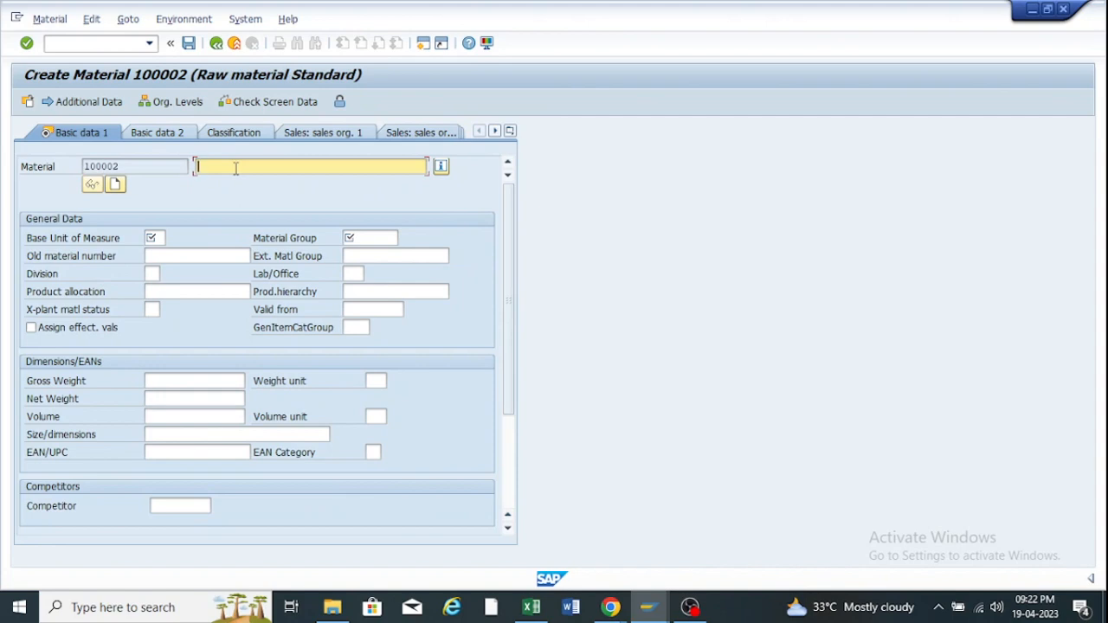
left_click(196, 257)
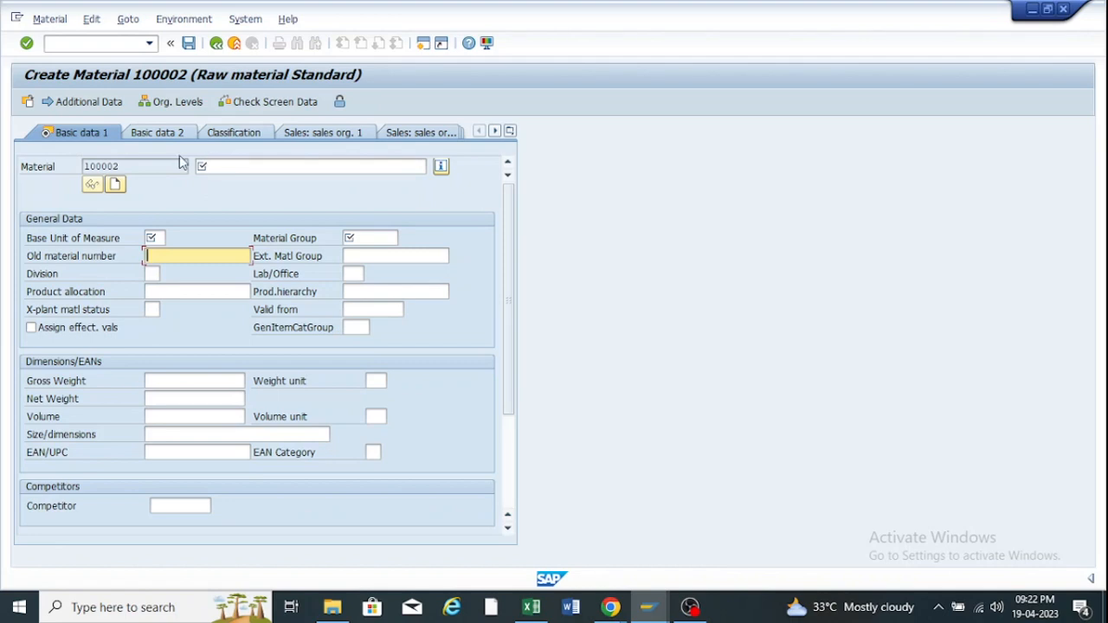
left_click(209, 167)
left_click(208, 166)
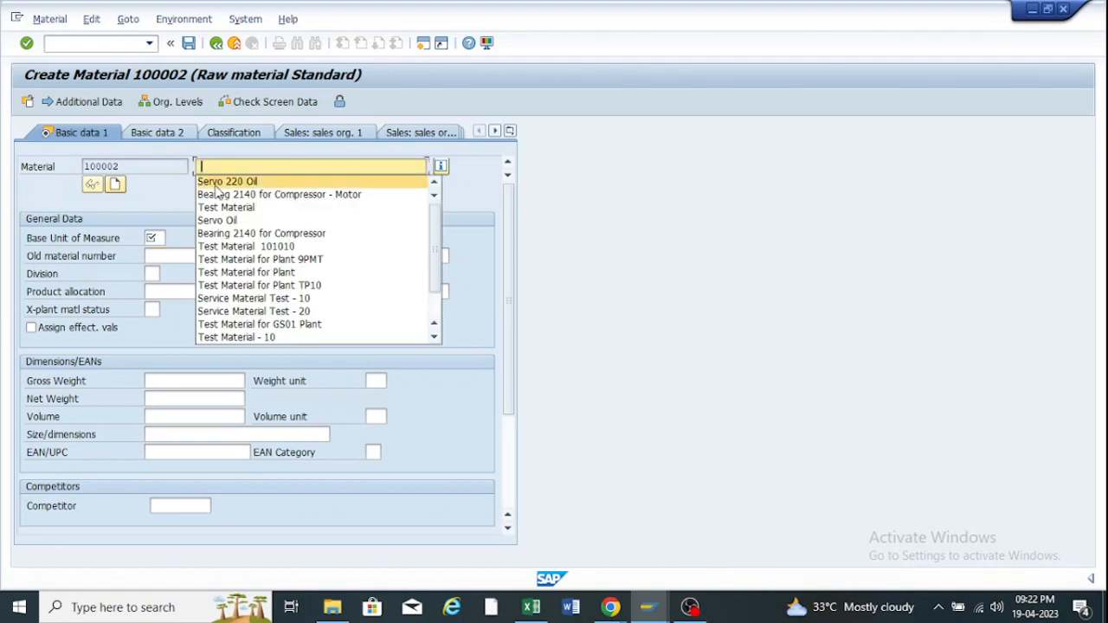
left_click(222, 198)
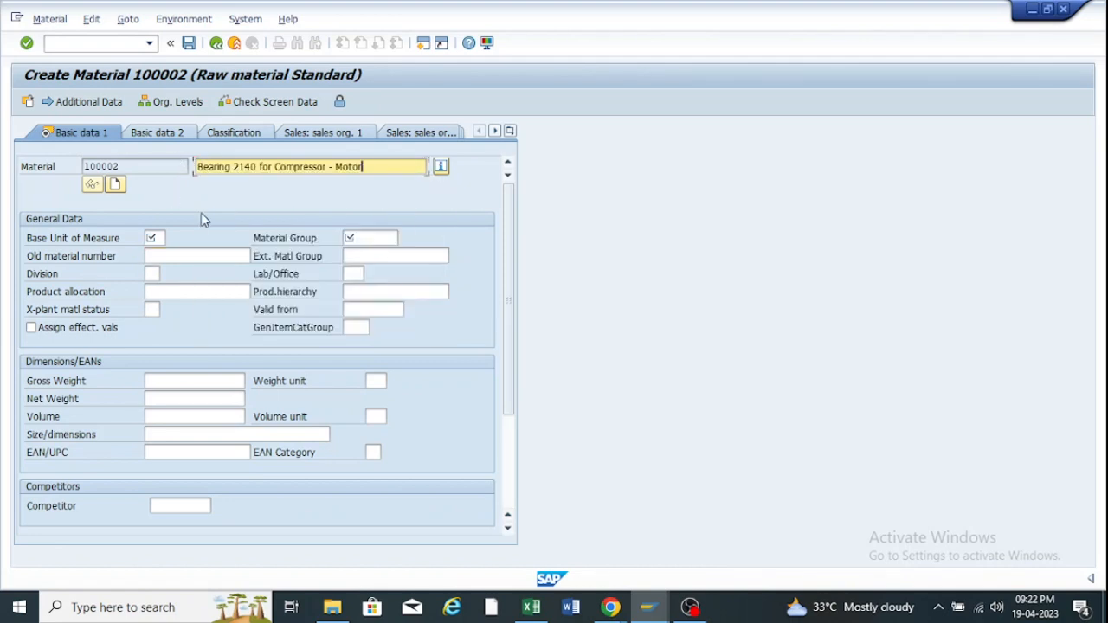
Set the base unit of measure to EA.
left_click(156, 237)
left_click(154, 237)
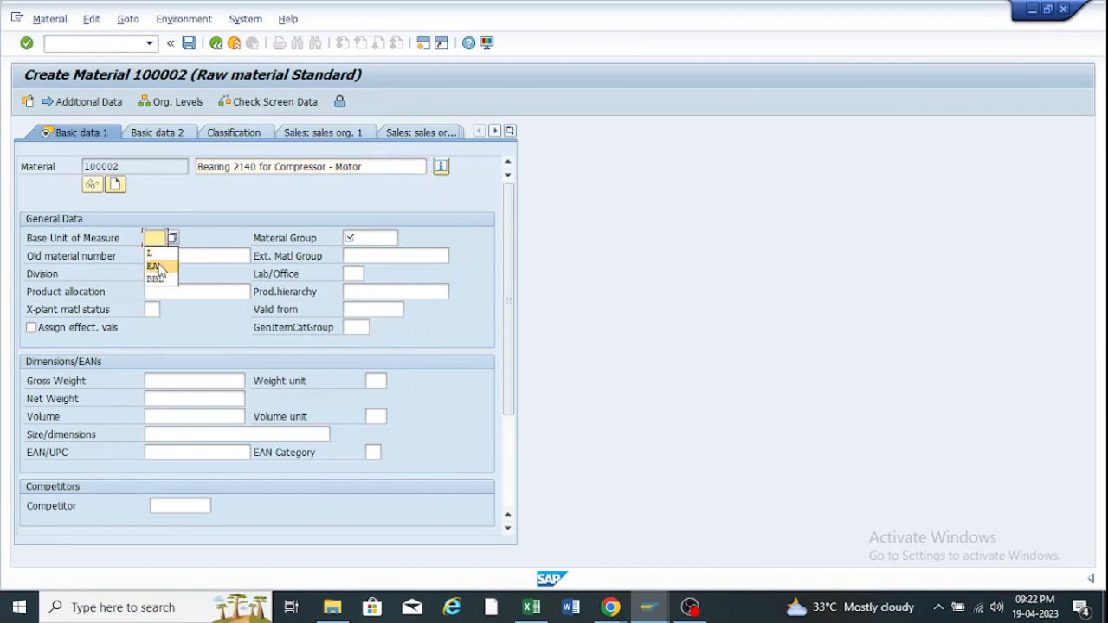
left_click(158, 267)
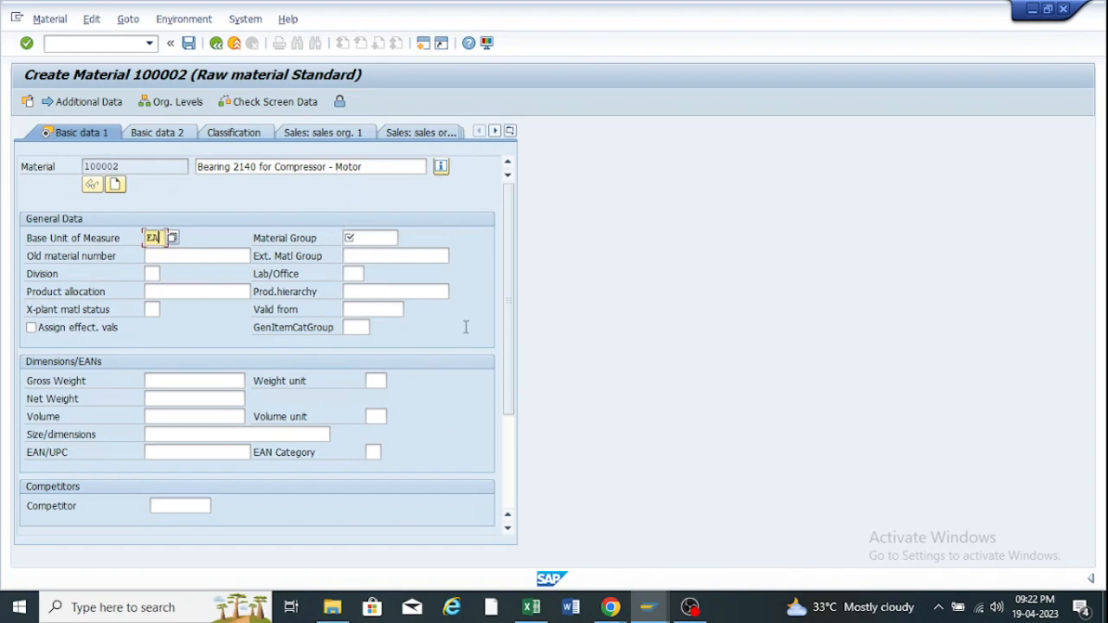
Enter material group 0001 on Basic data 1 and continue to the Purchasing view.
key("Return")
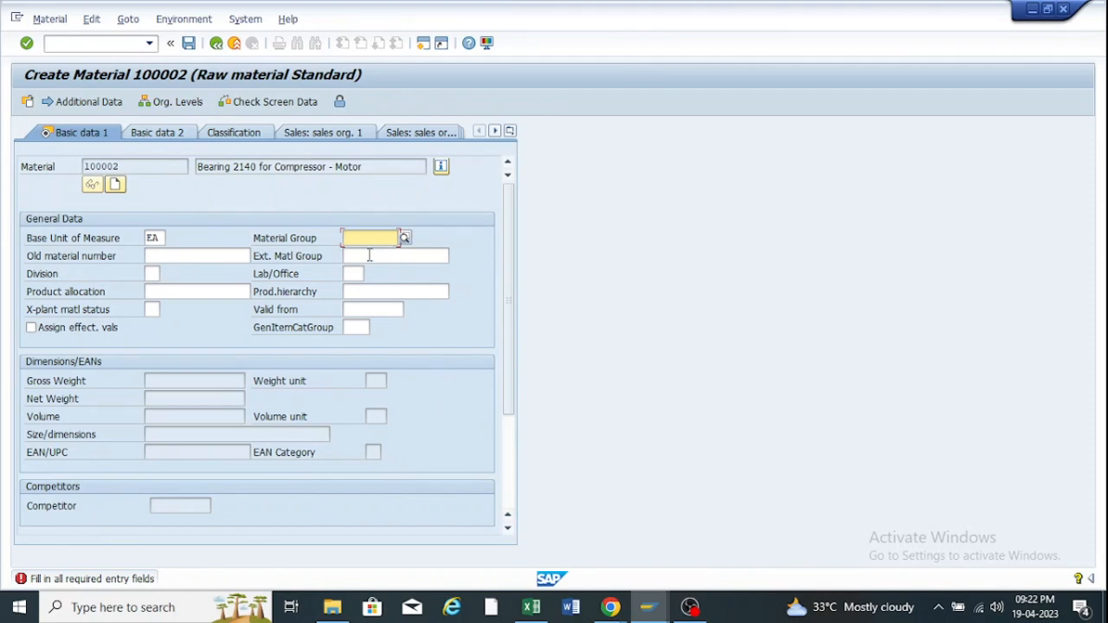
left_click(369, 255)
left_click(173, 255)
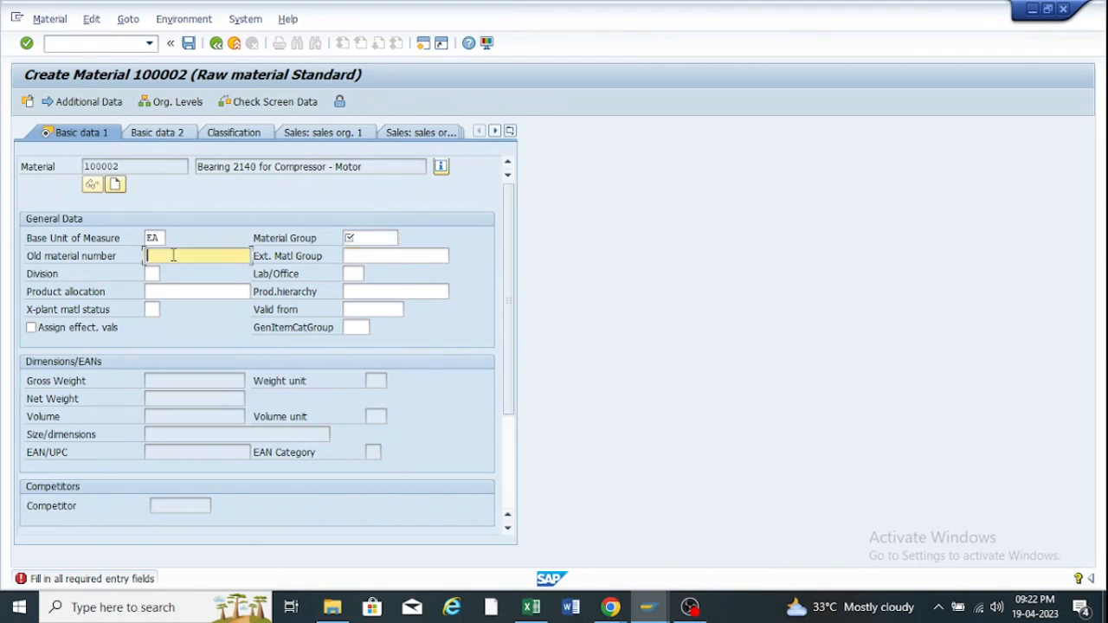
left_click(152, 271)
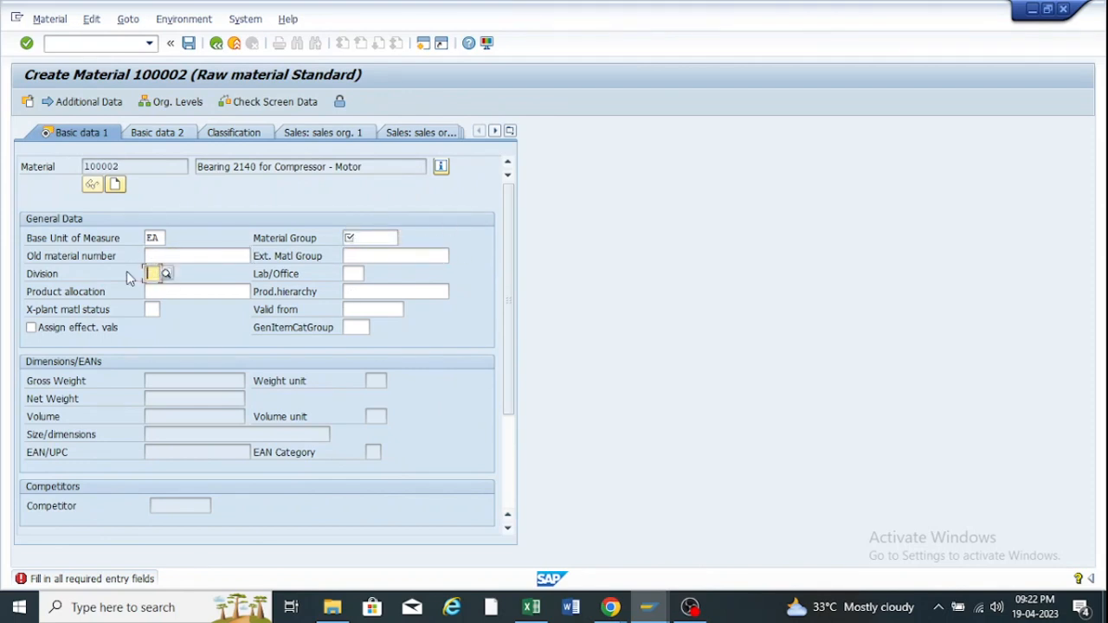
left_click(362, 237)
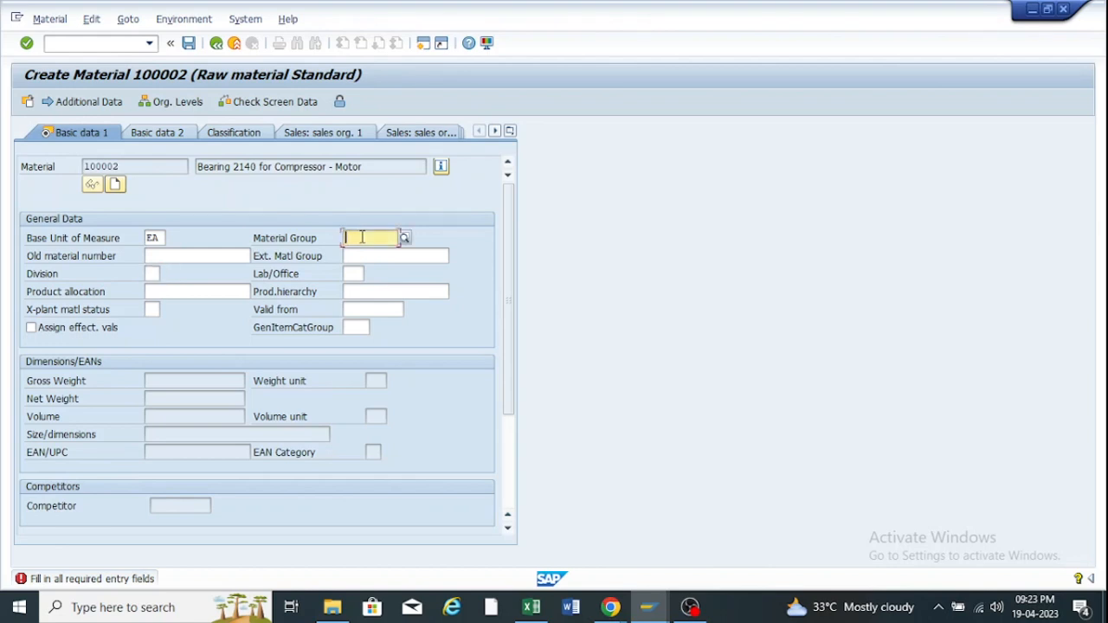
type("0")
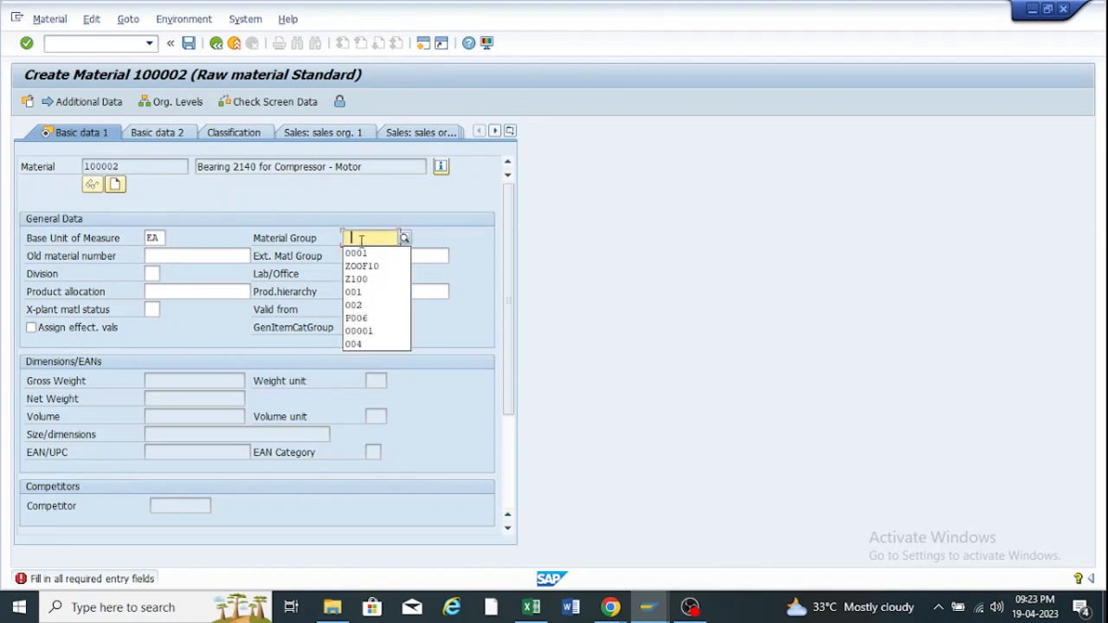
left_click(357, 254)
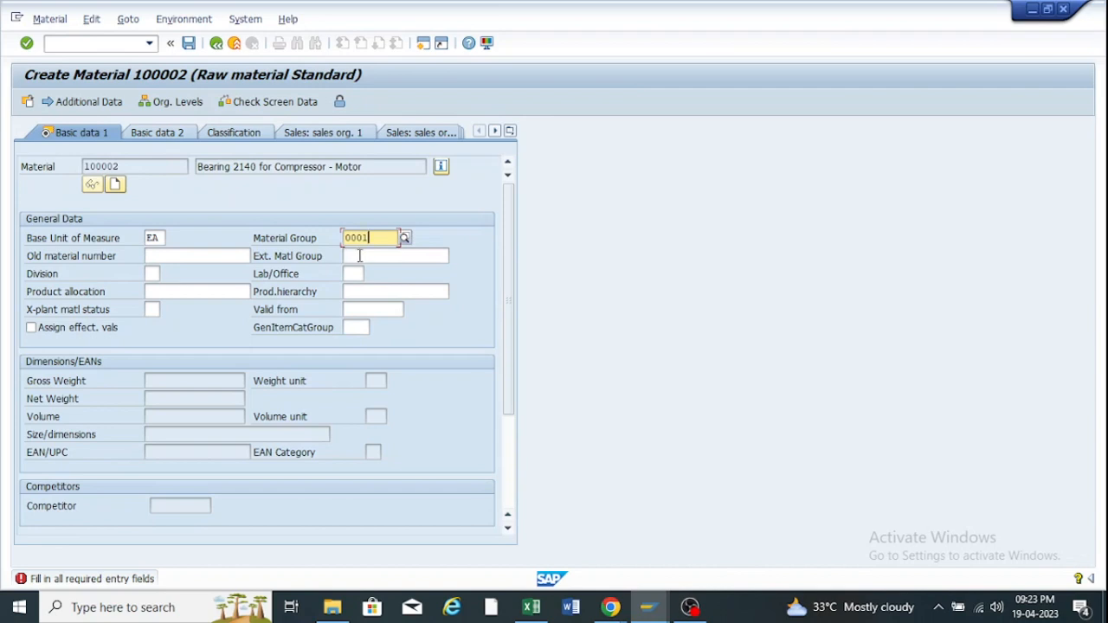
key("Return")
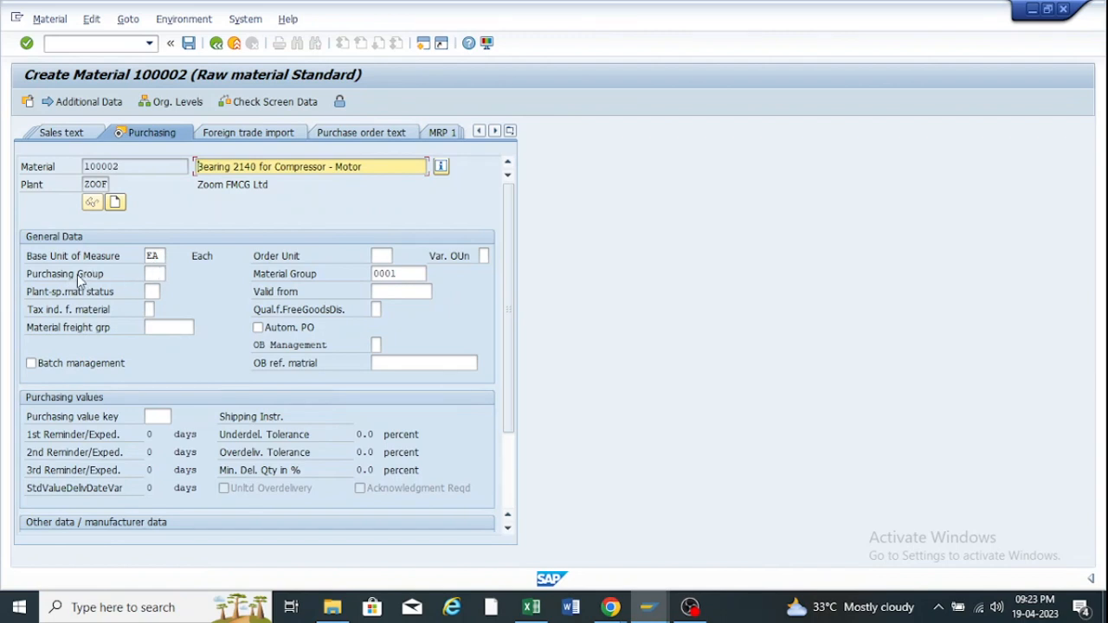
Pass through the Purchasing and Plant data/stor. 1 views to Accounting 1.
left_click(156, 274)
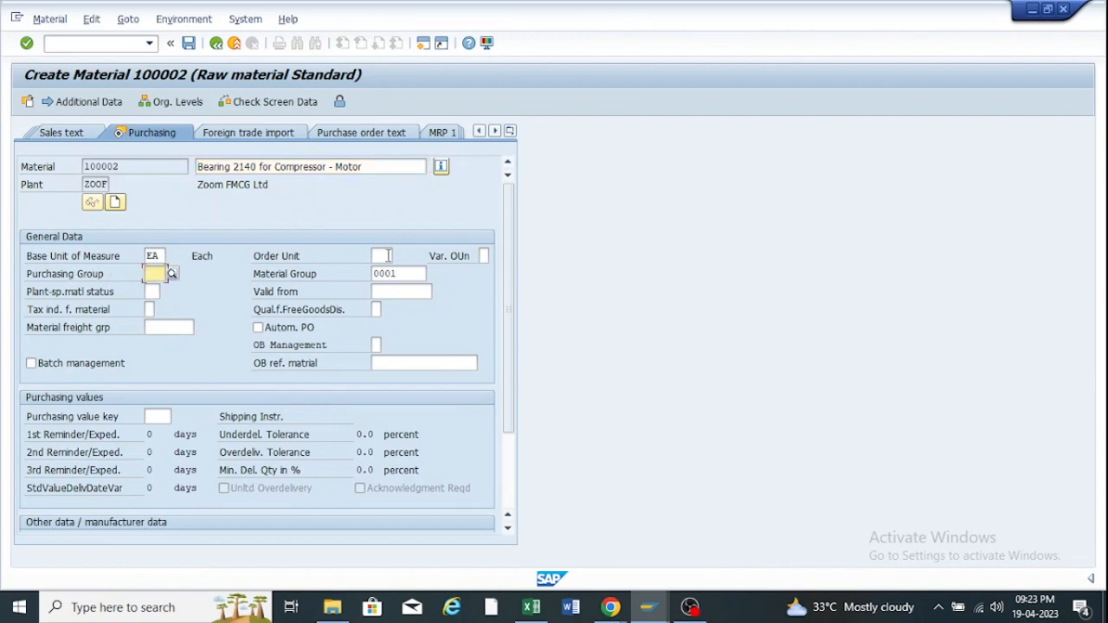
left_click(388, 257)
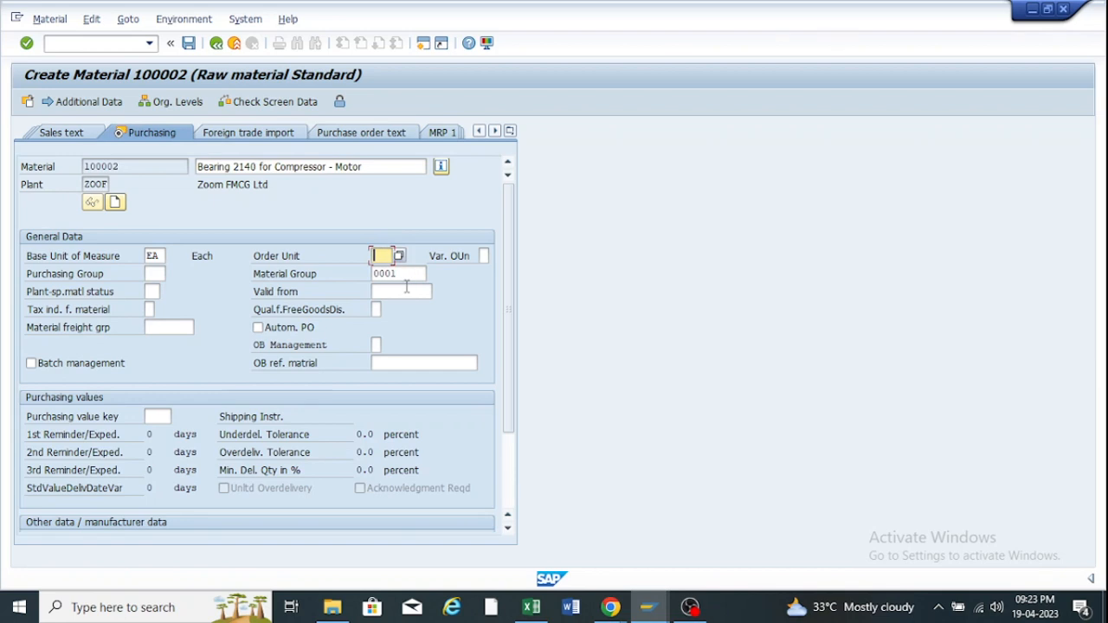
left_click(404, 274)
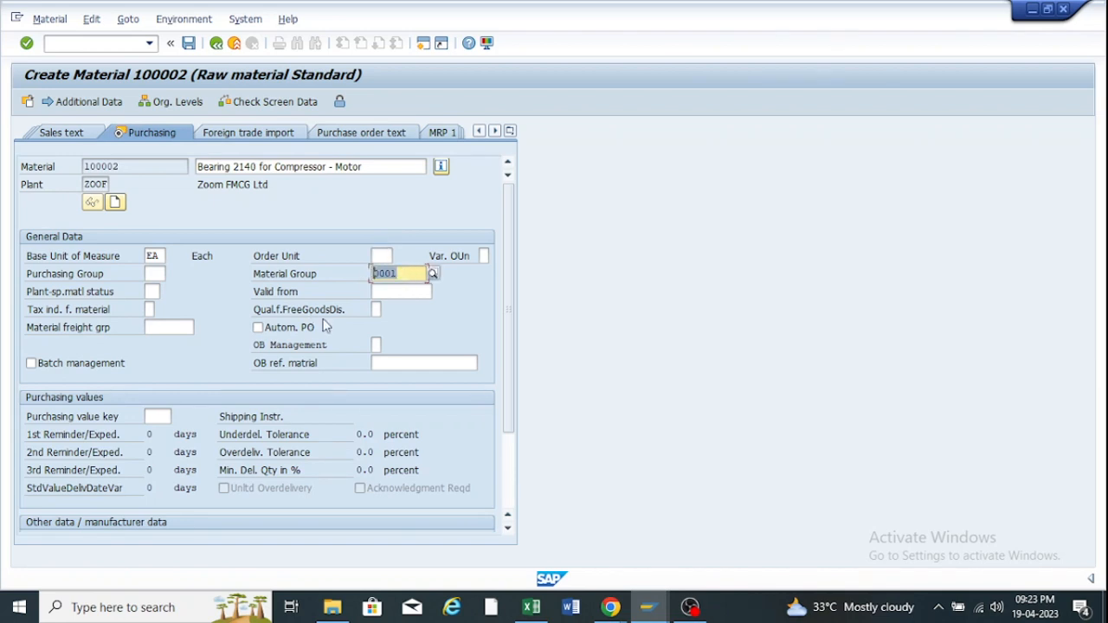
key("Return")
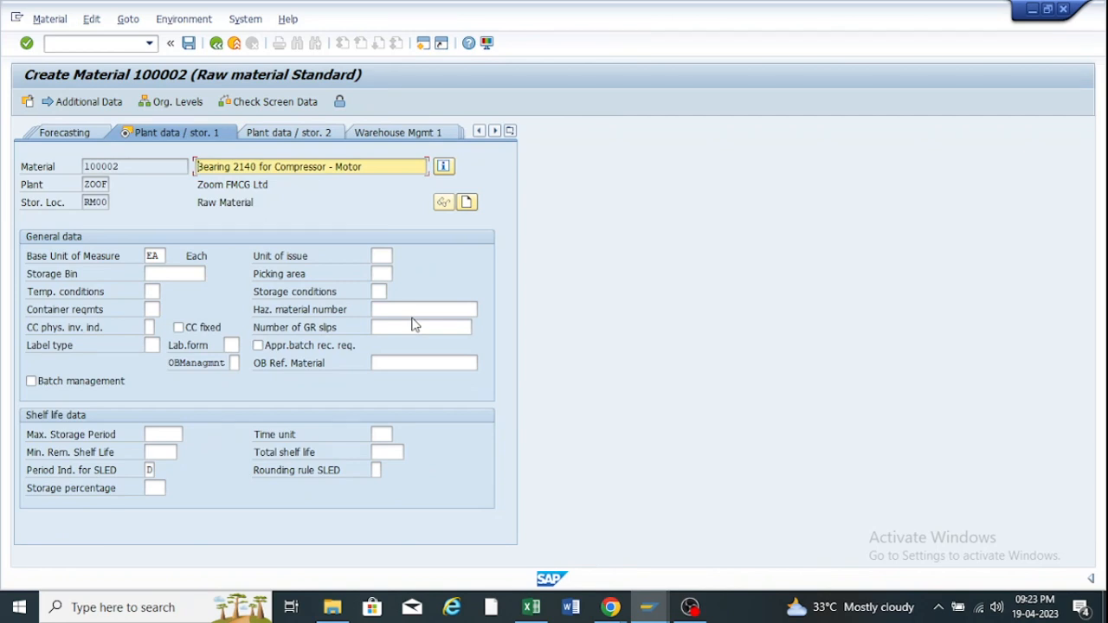
key("Return")
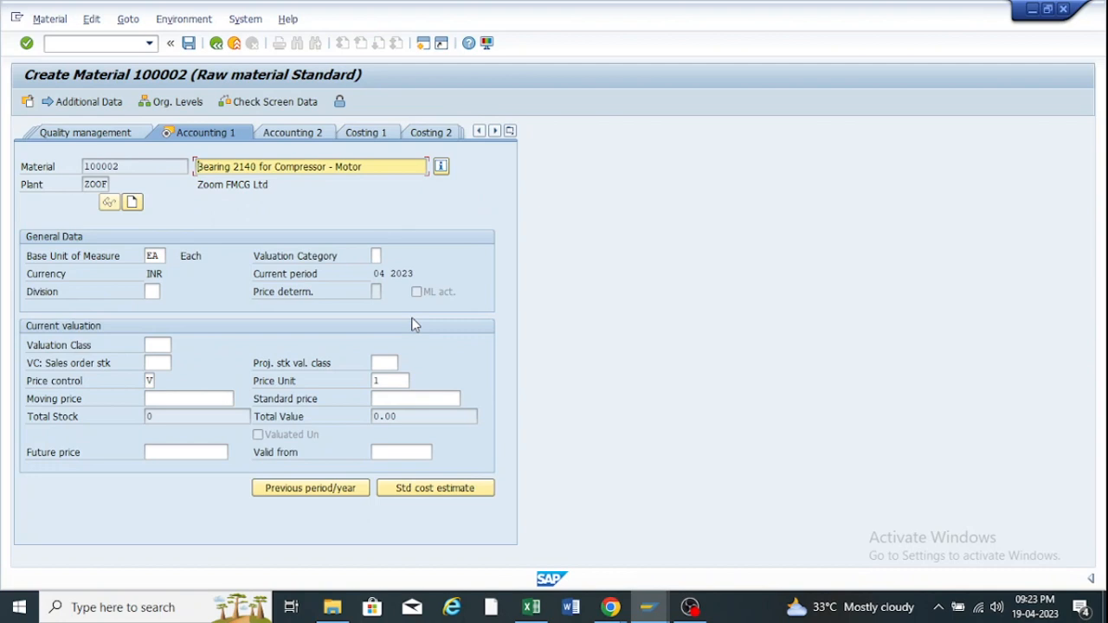
Set valuation class 3000 and moving price 10, then continue past Accounting 1.
left_click(151, 343)
left_click(160, 362)
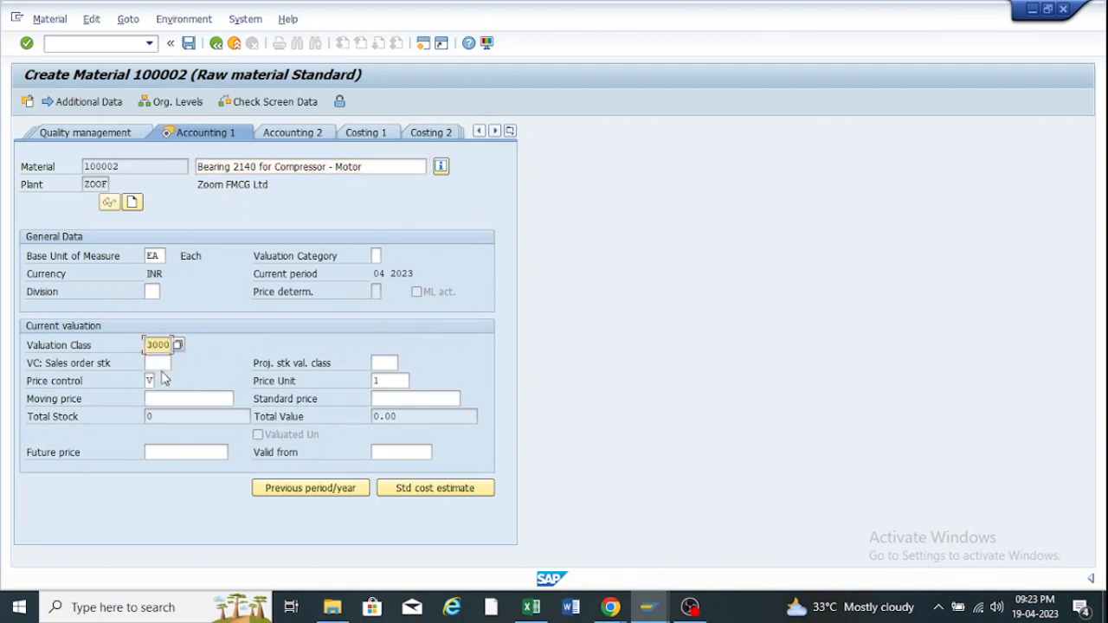
left_click(159, 398)
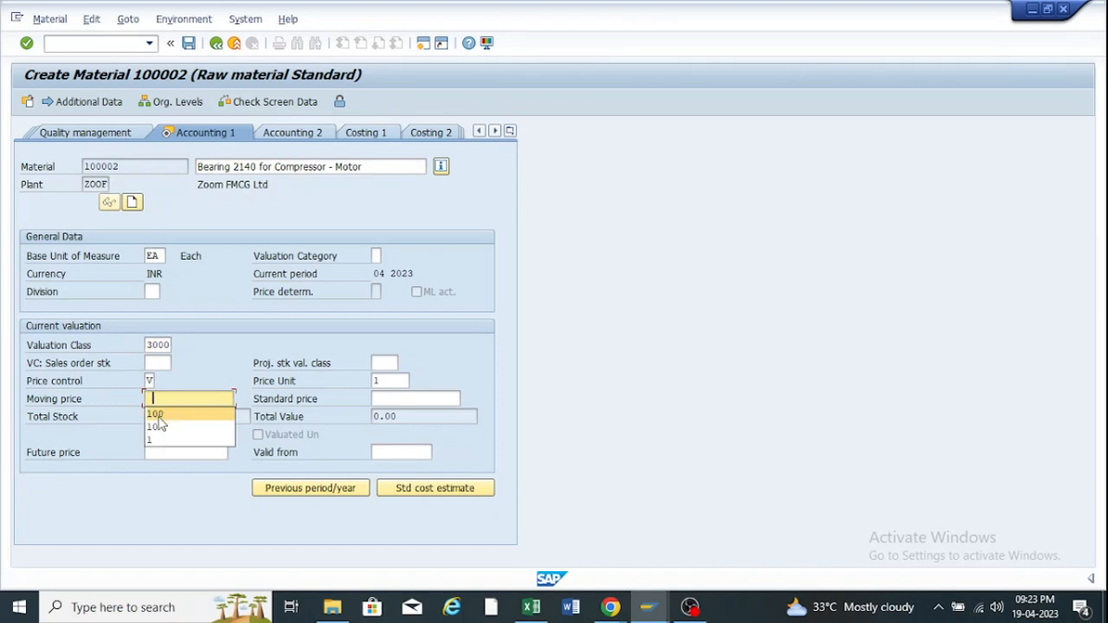
type("100")
double_click(213, 395)
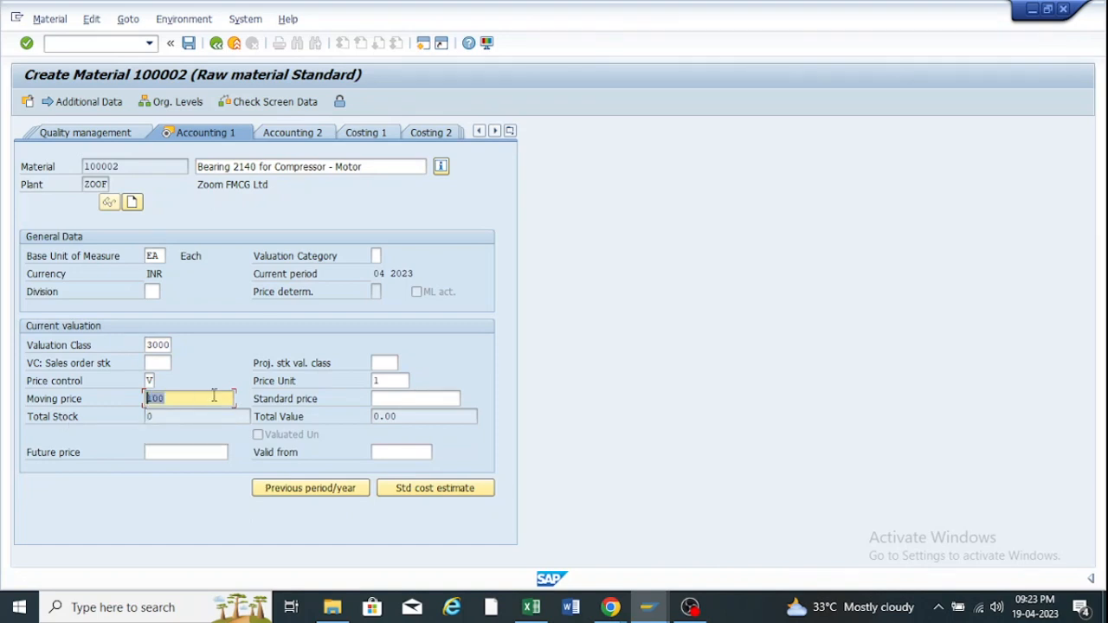
key("BackSpace")
left_click(167, 427)
key("Return")
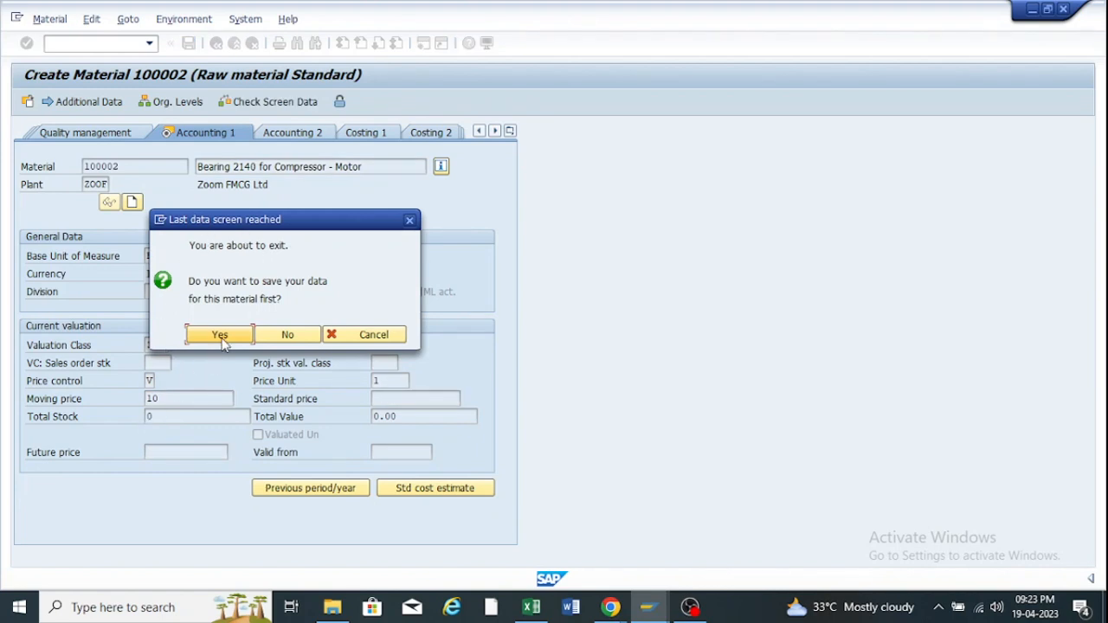
left_click(411, 220)
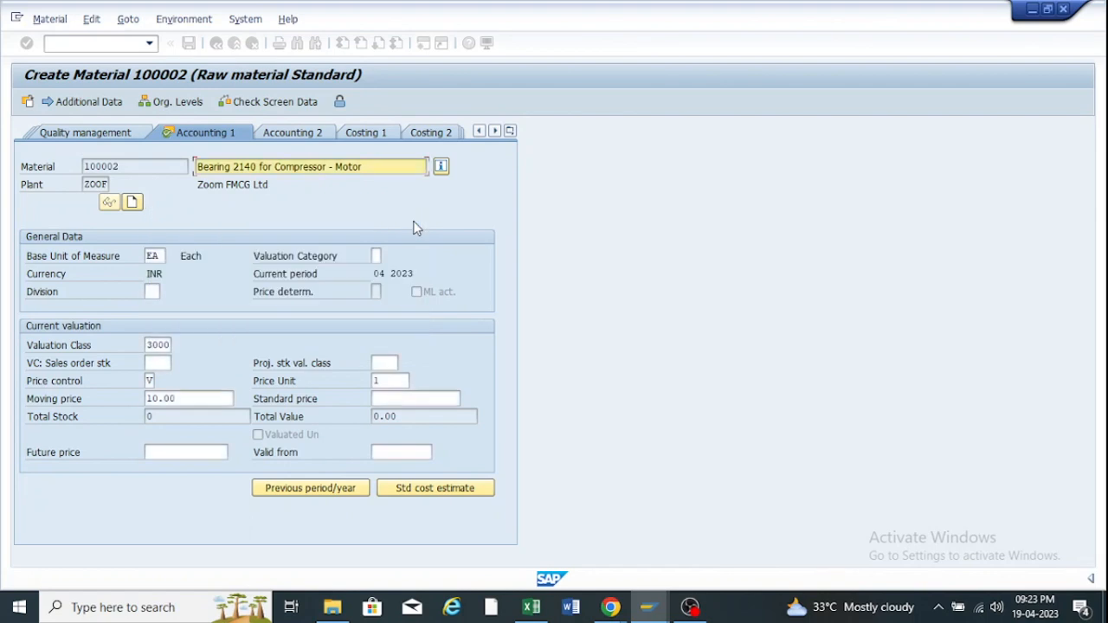
left_click(510, 131)
left_click(279, 212)
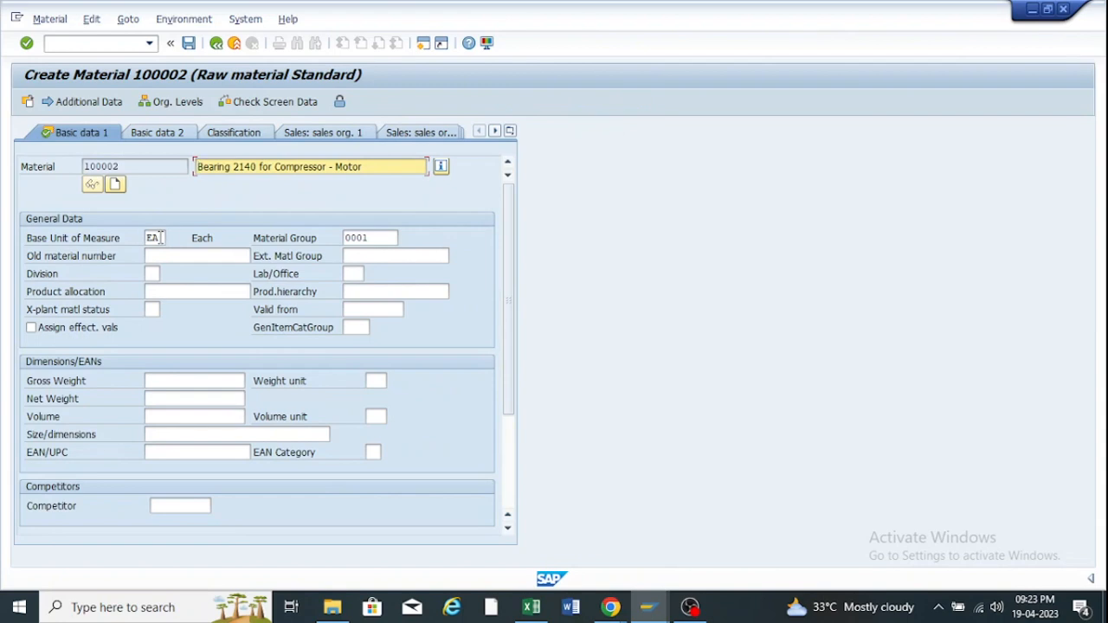
double_click(156, 238)
key("BackSpace")
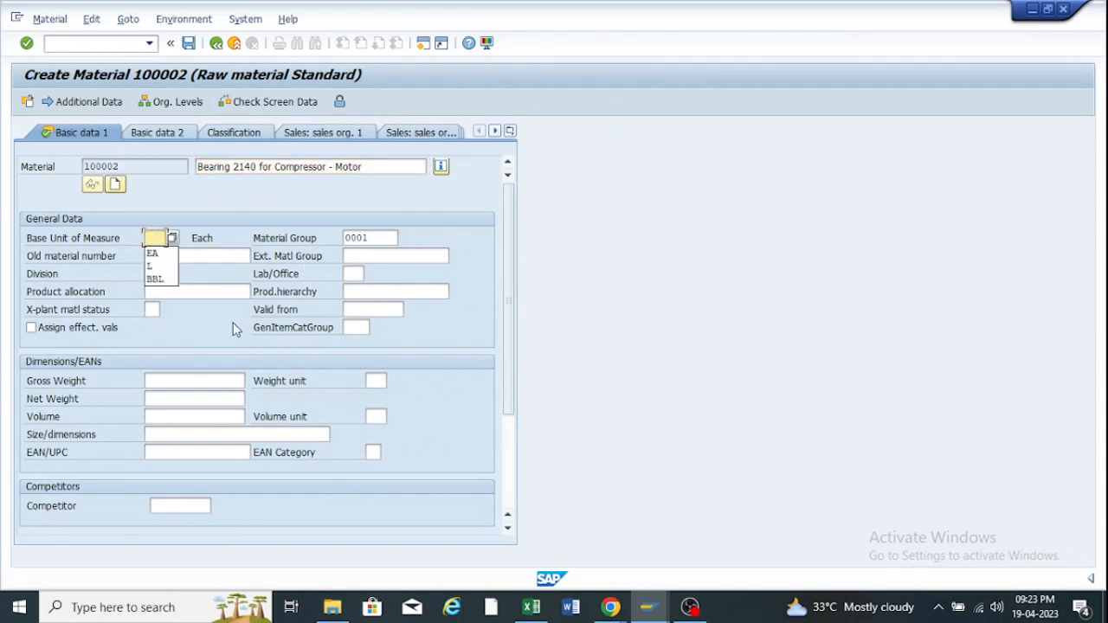
left_click(235, 326)
left_click(200, 294)
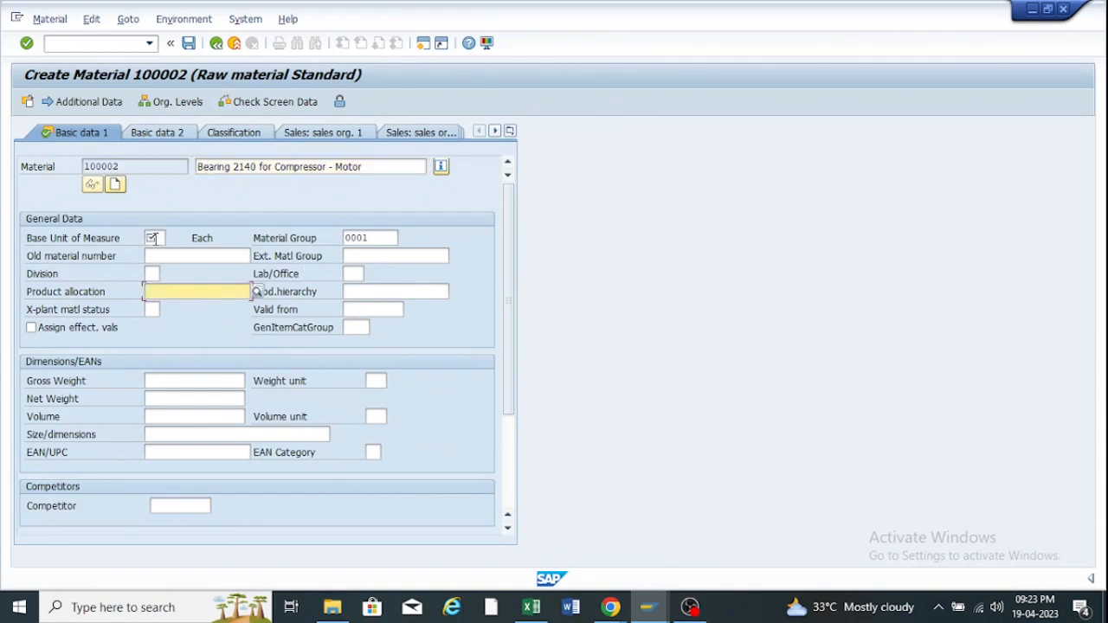
key("Return")
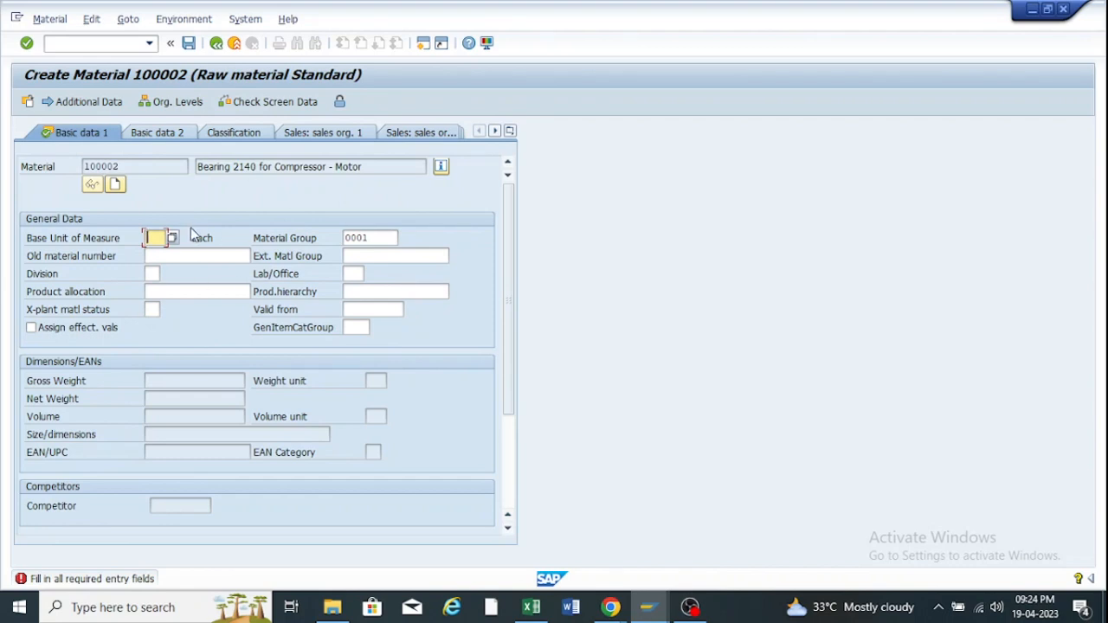
left_click(150, 258)
left_click(151, 274)
left_click(165, 293)
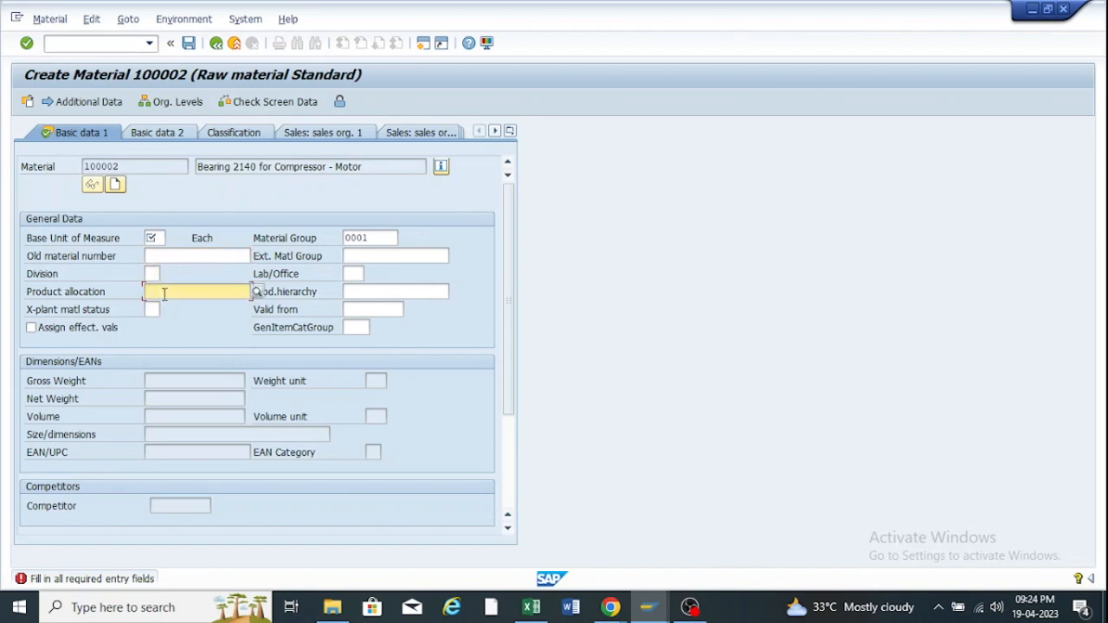
left_click(162, 239)
left_click(150, 256)
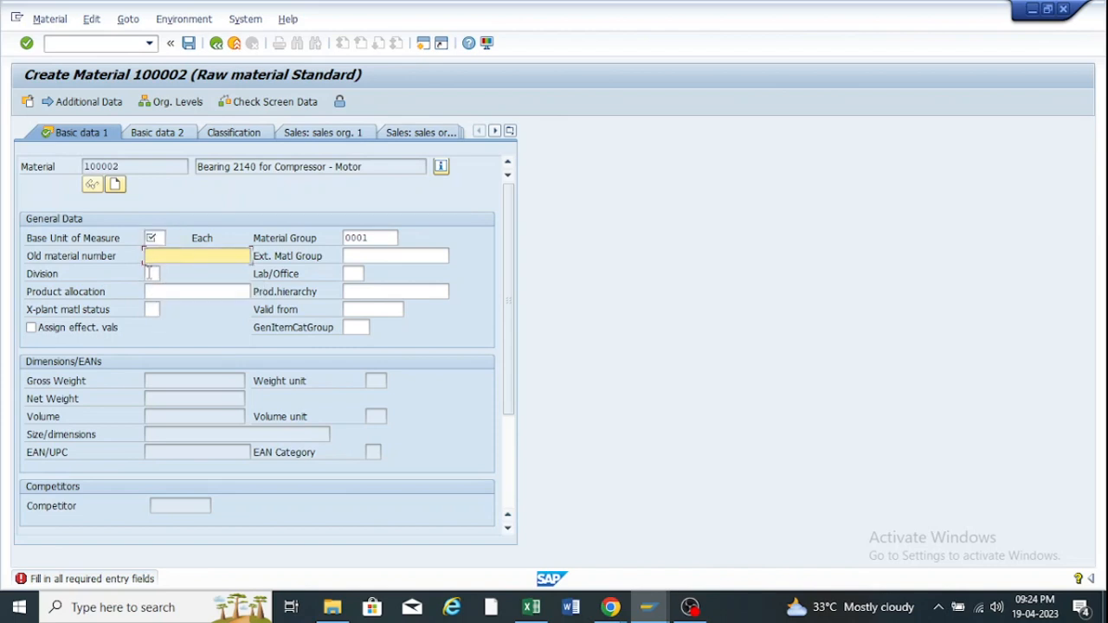
left_click(152, 274)
left_click(159, 293)
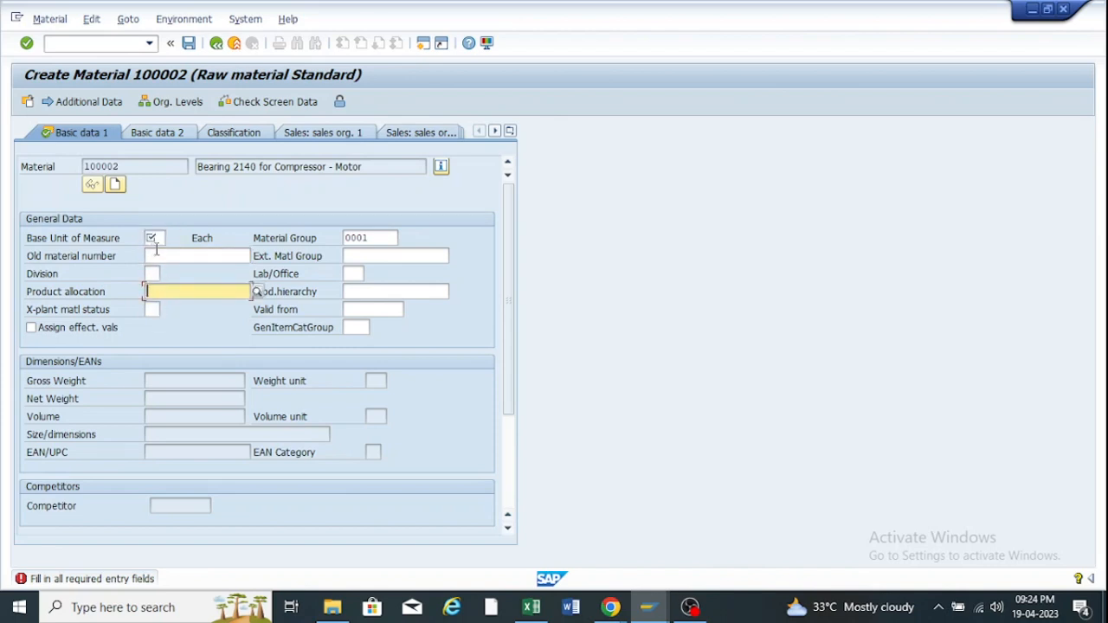
left_click(158, 238)
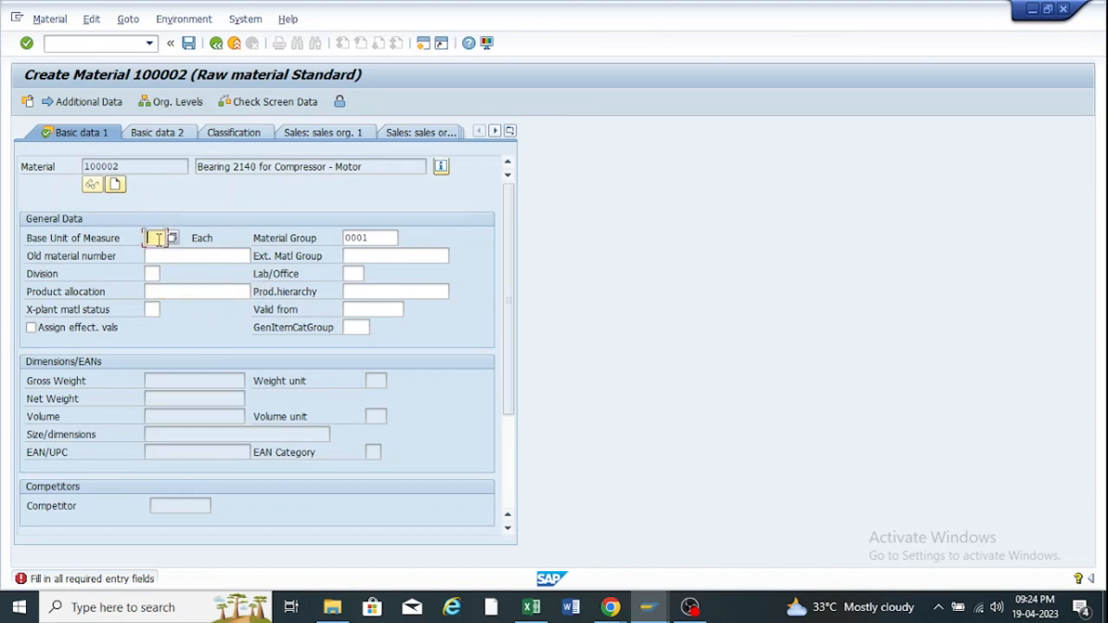
left_click(158, 256)
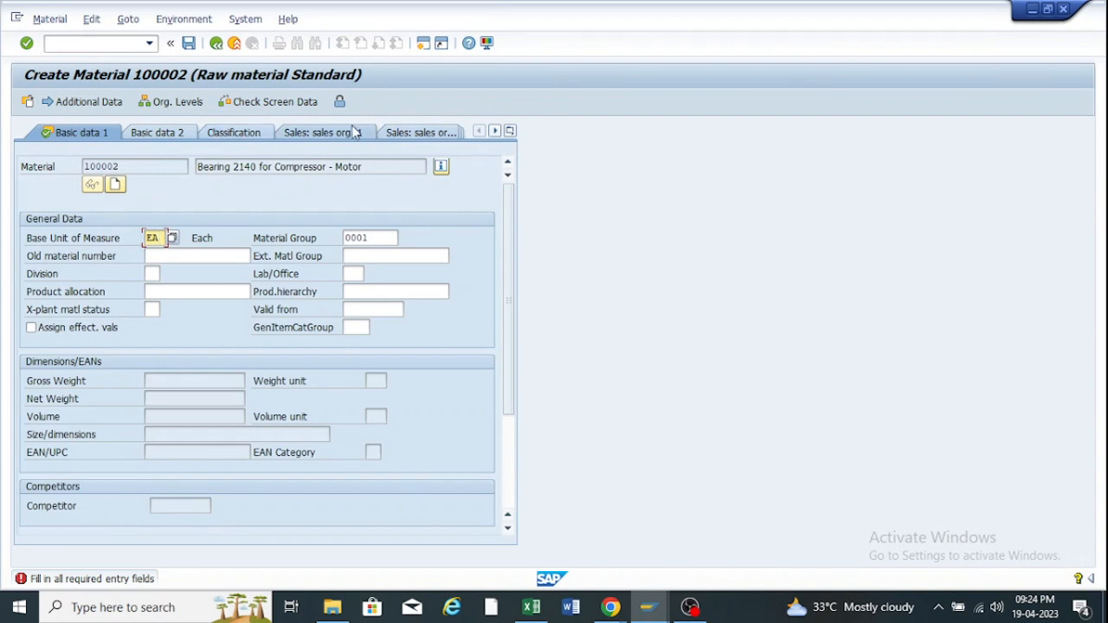
Review the Purchasing view and Foreign trade import data of material 100002.
left_click(403, 135)
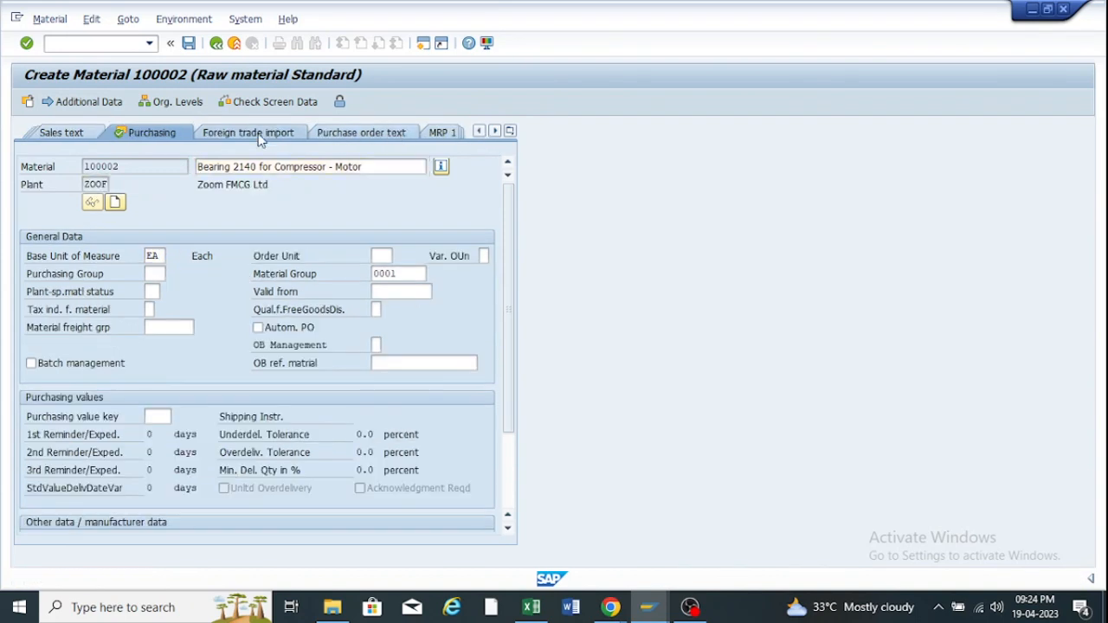
left_click(235, 135)
left_click(79, 132)
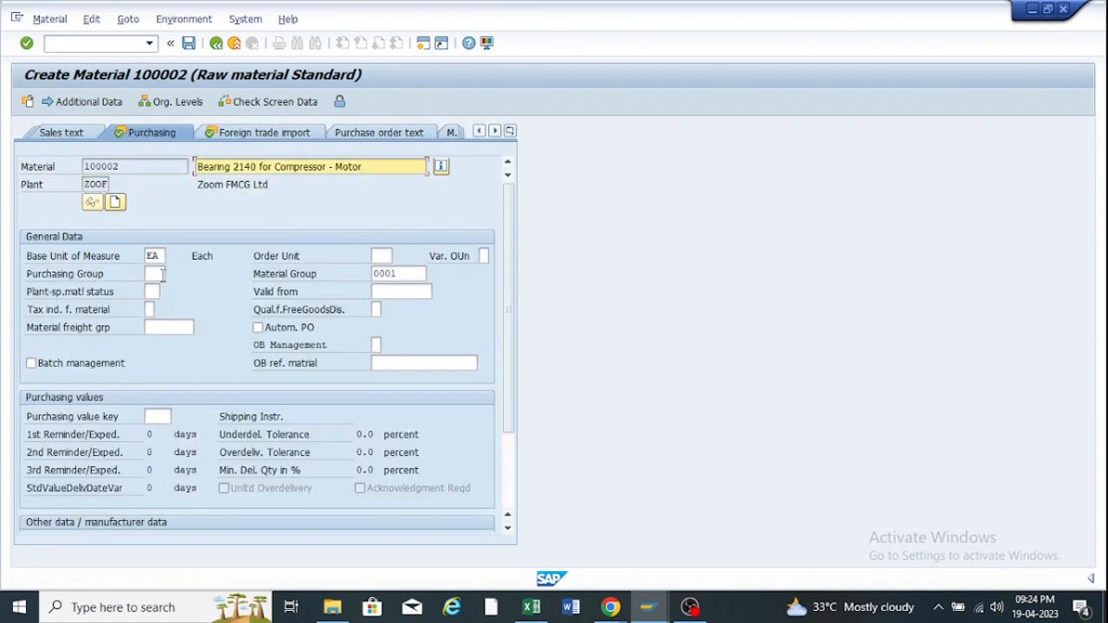
left_click(154, 274)
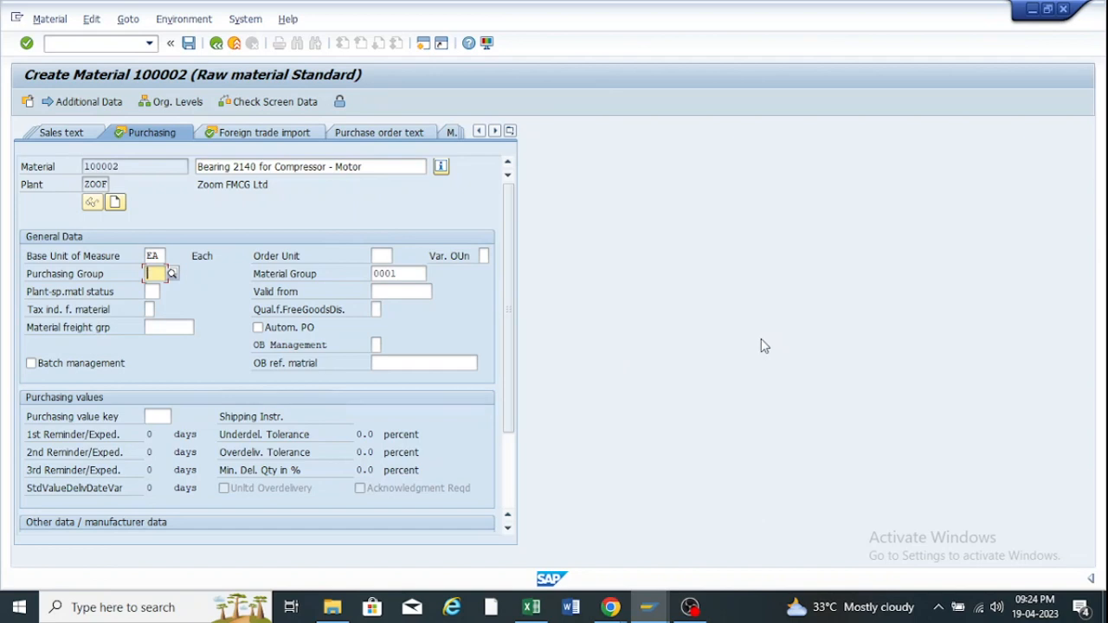
left_click(382, 255)
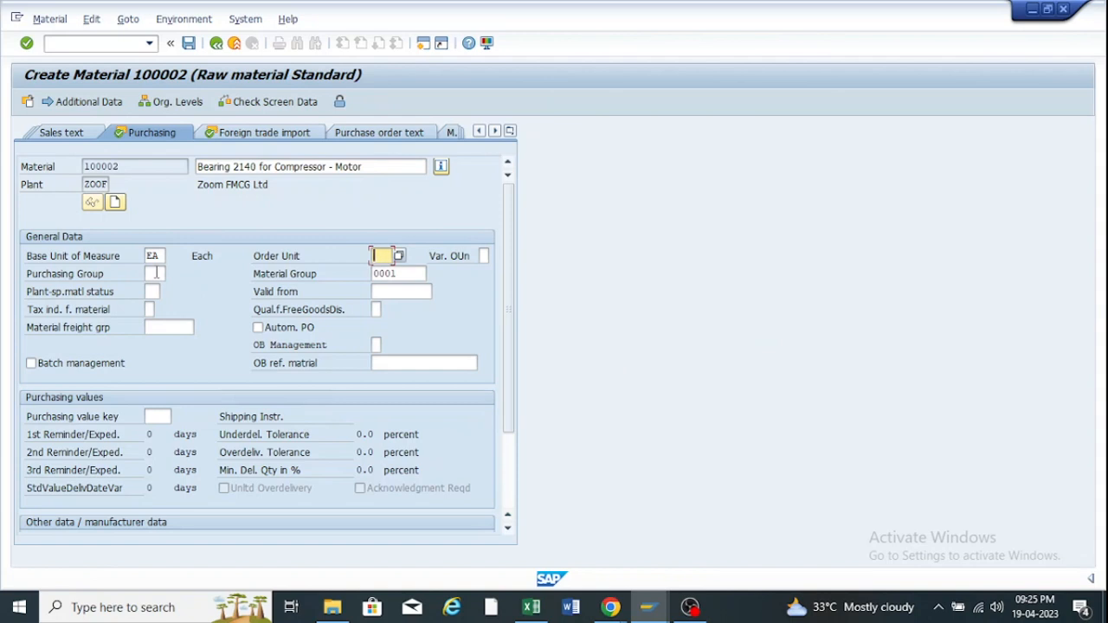
left_click(157, 273)
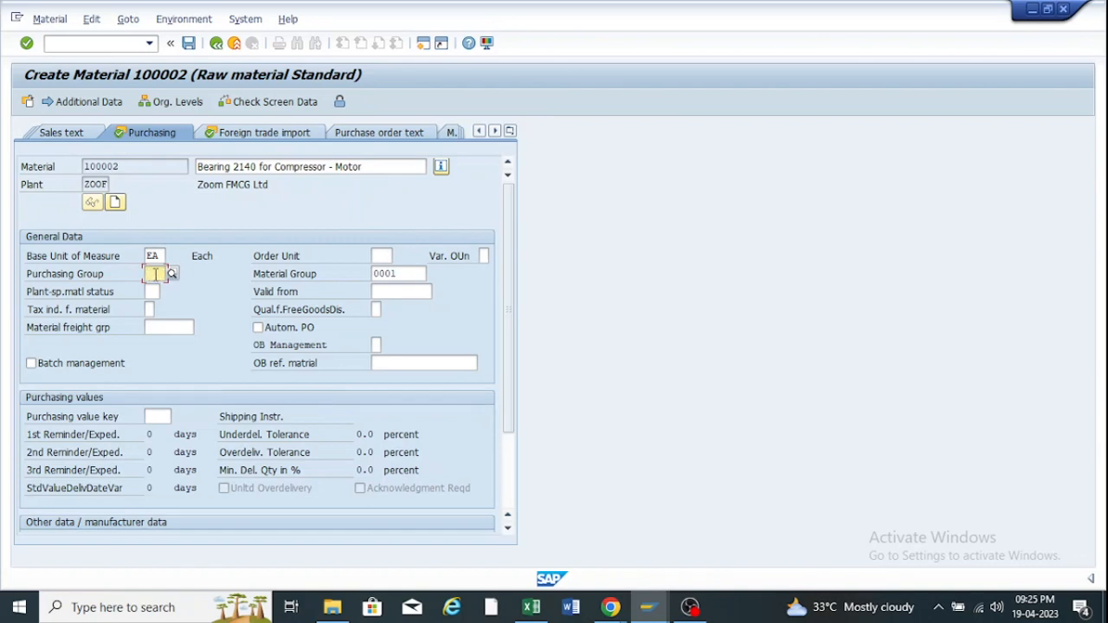
Switch to the number range window and go back twice to the IMG tree.
left_click(652, 601)
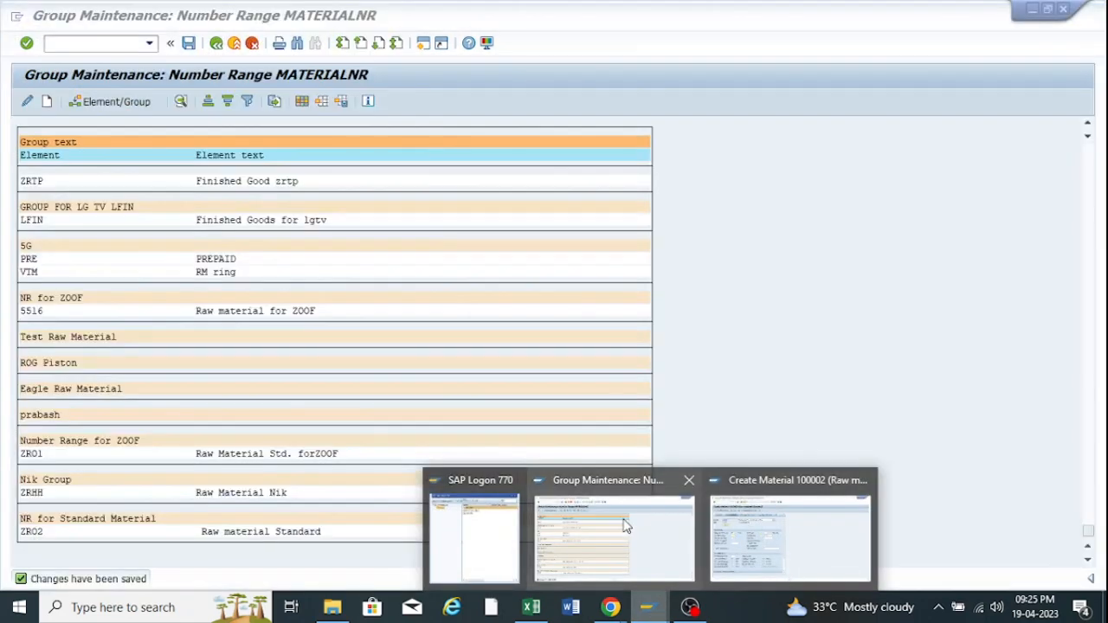
left_click(627, 527)
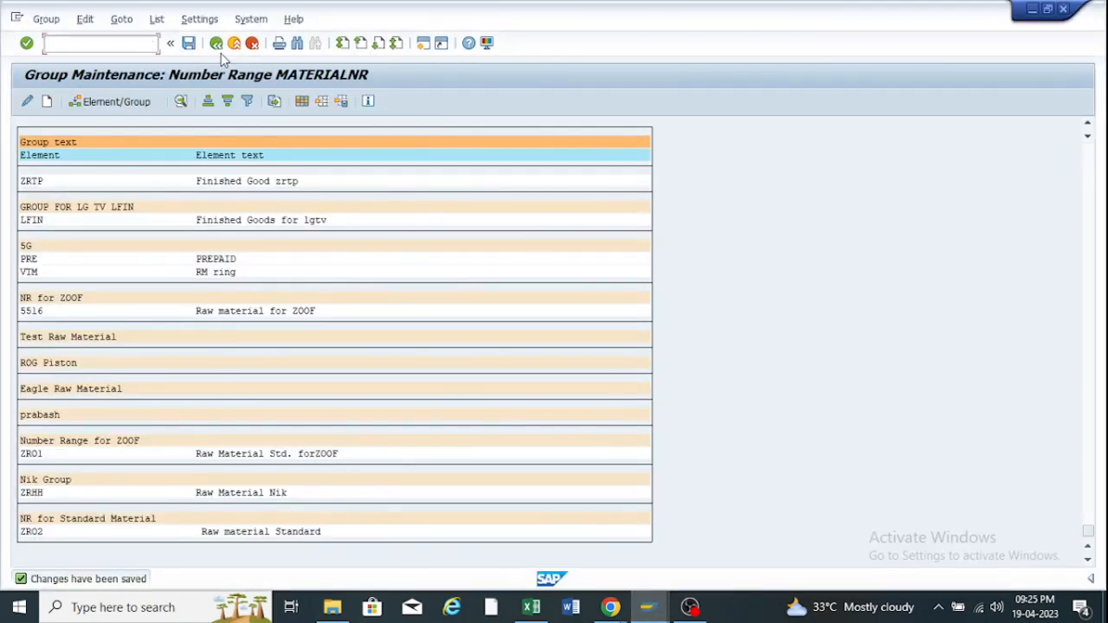
left_click(216, 43)
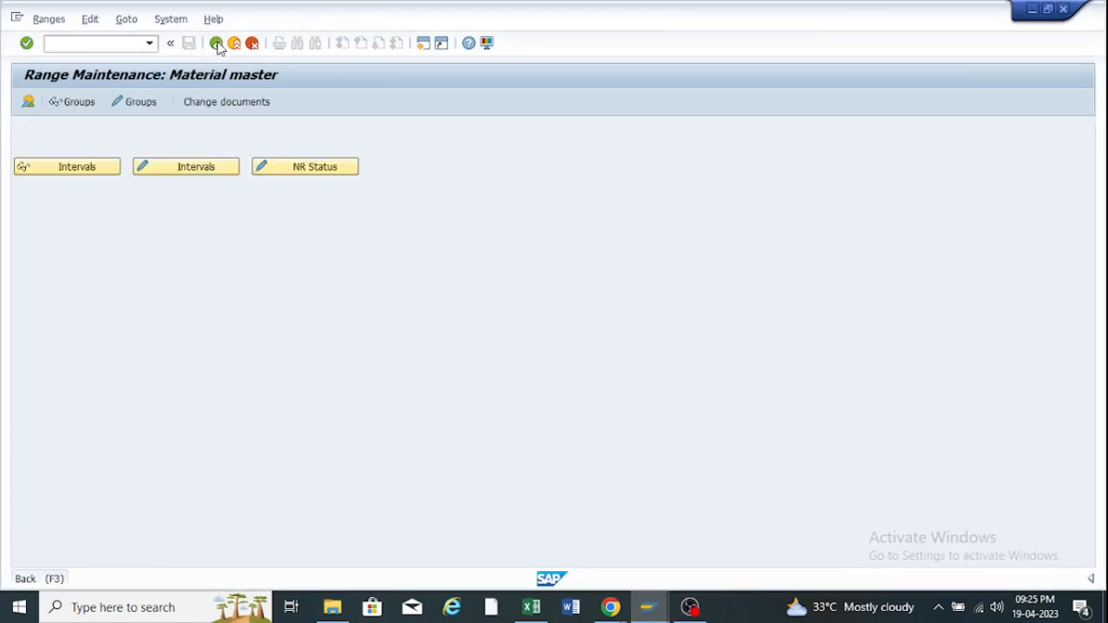
left_click(216, 43)
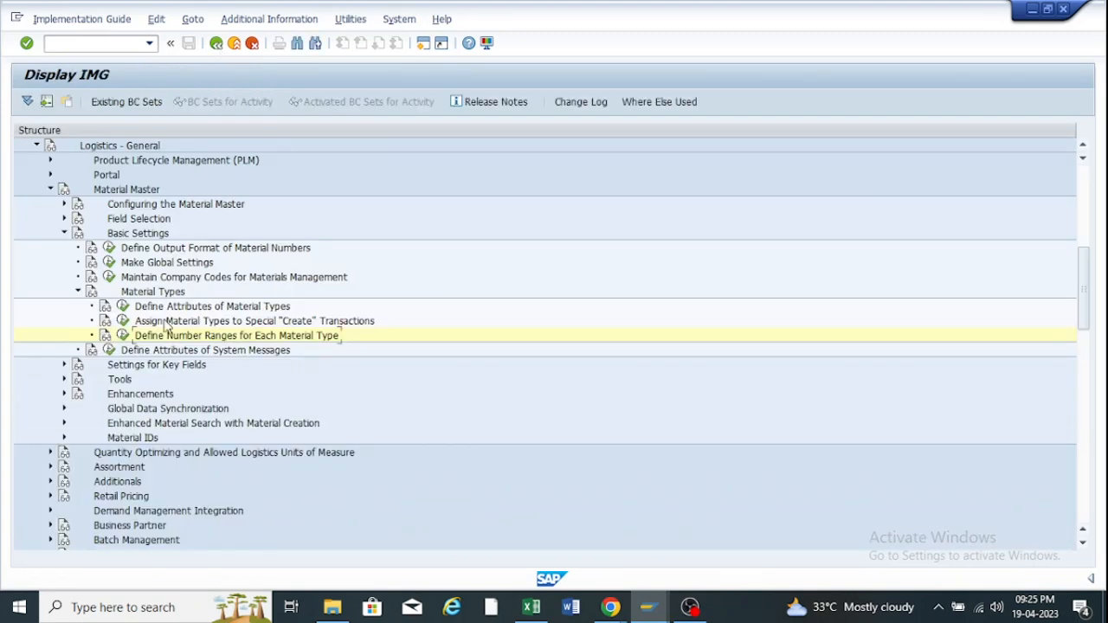
Collapse the Material Types, Basic Settings, Material Master and Logistics - General branches.
left_click(78, 292)
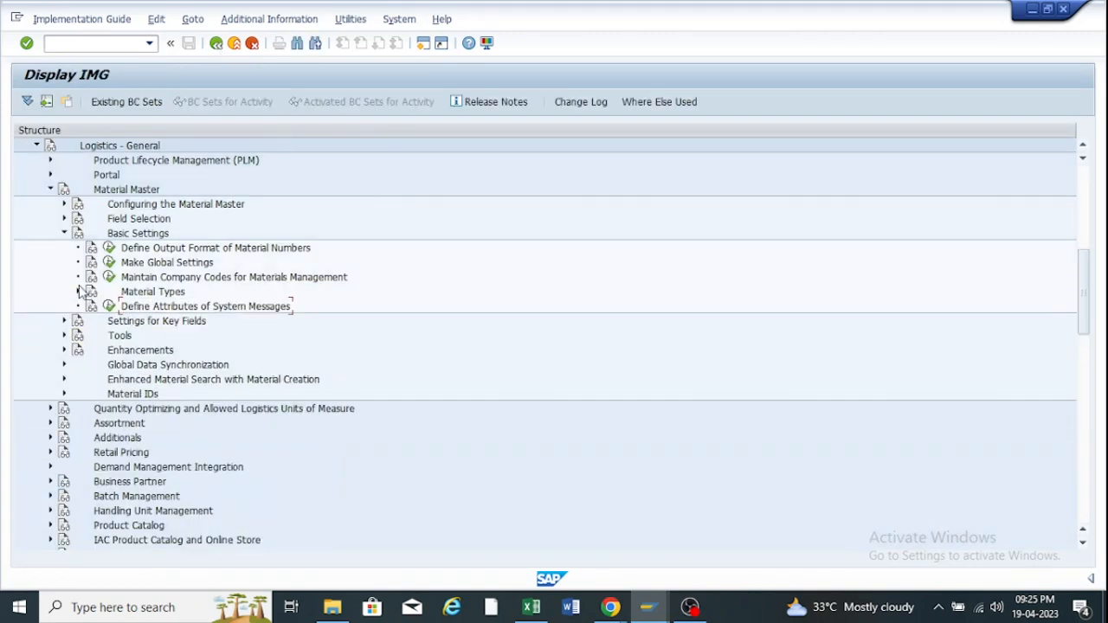
left_click(64, 233)
left_click(50, 189)
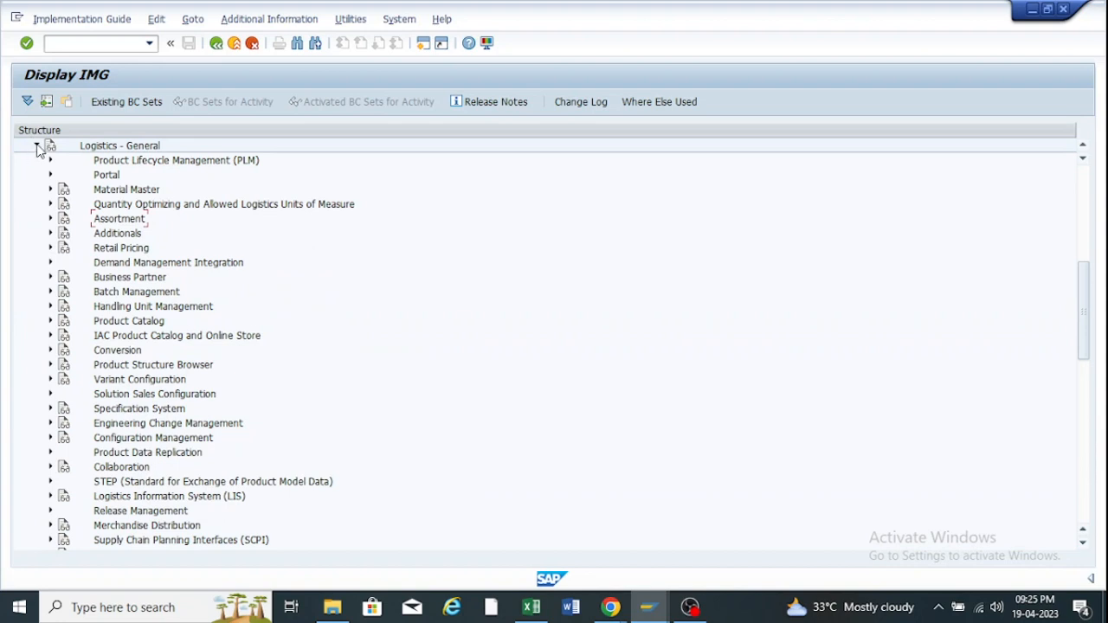
left_click(36, 146)
scroll(121, 222, "up", 5)
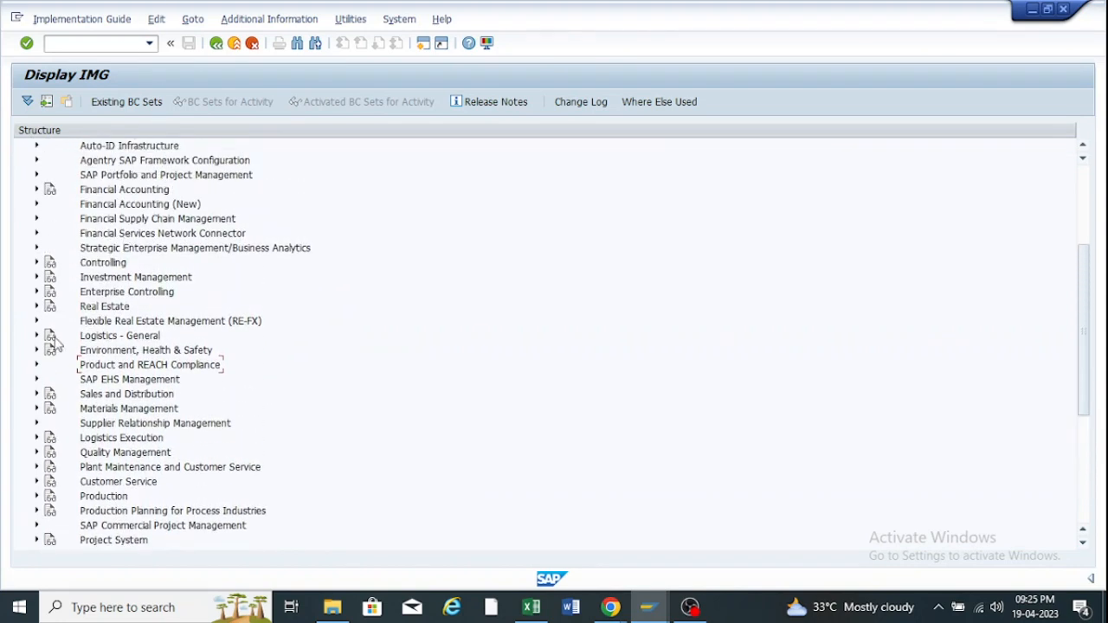
scroll(39, 359, "down", 1)
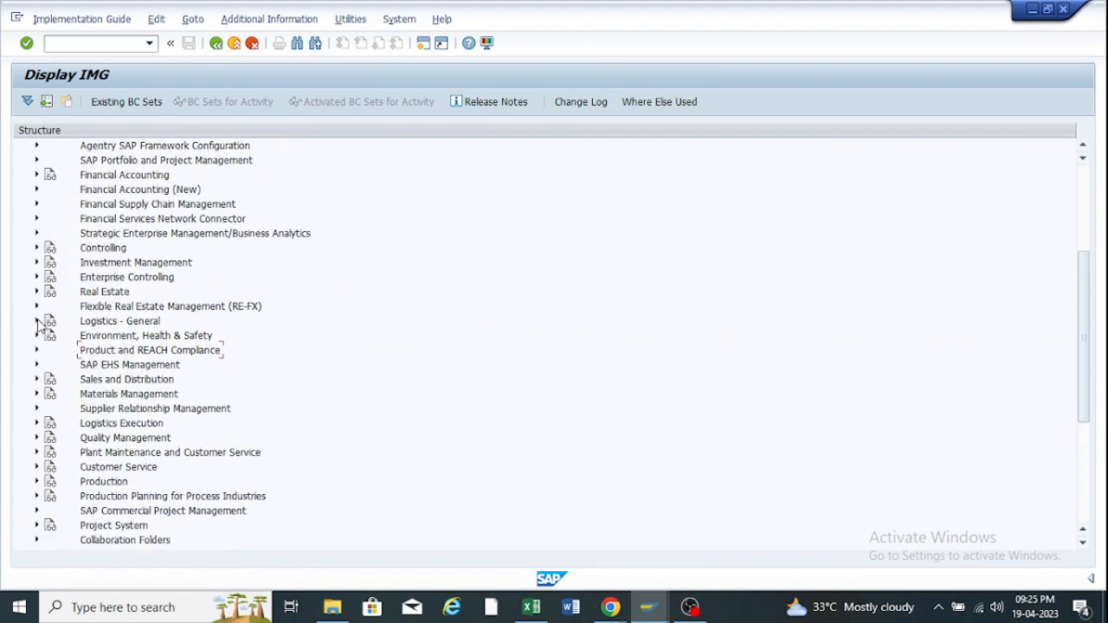
Expand Logistics - General > Material Master > Field Selection.
left_click(36, 321)
scroll(84, 216, "up", 1)
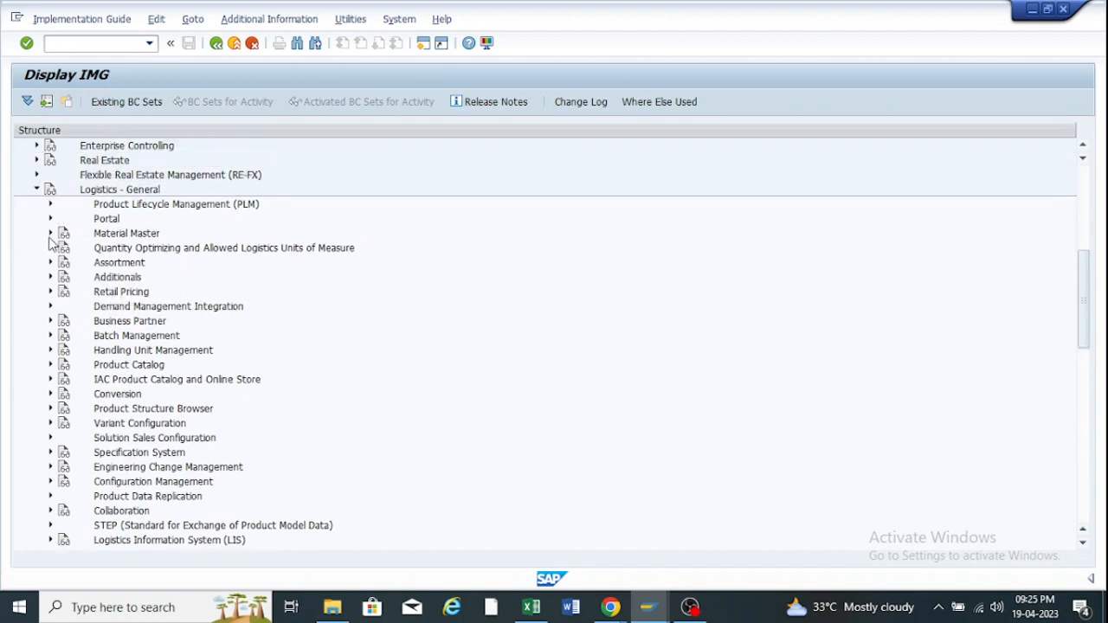
left_click(49, 233)
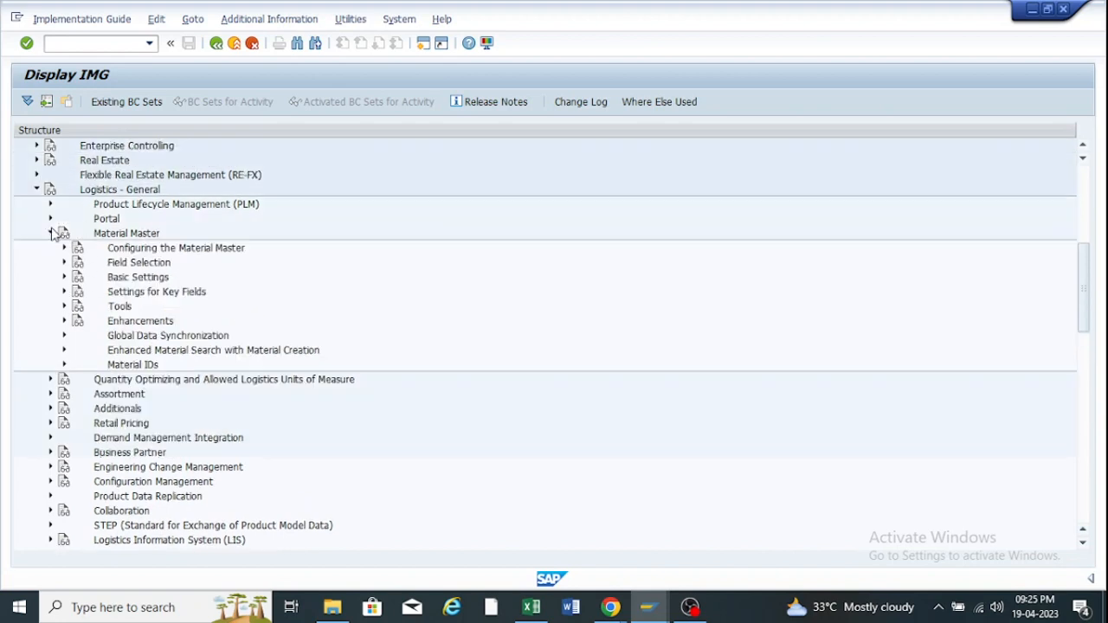
left_click(130, 266)
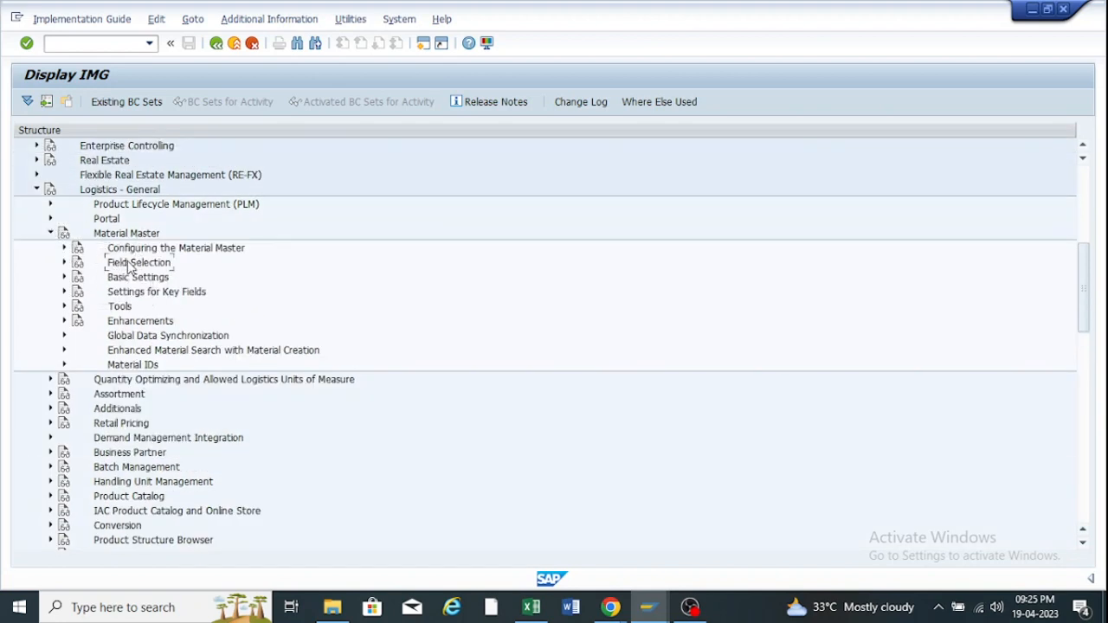
left_click(65, 262)
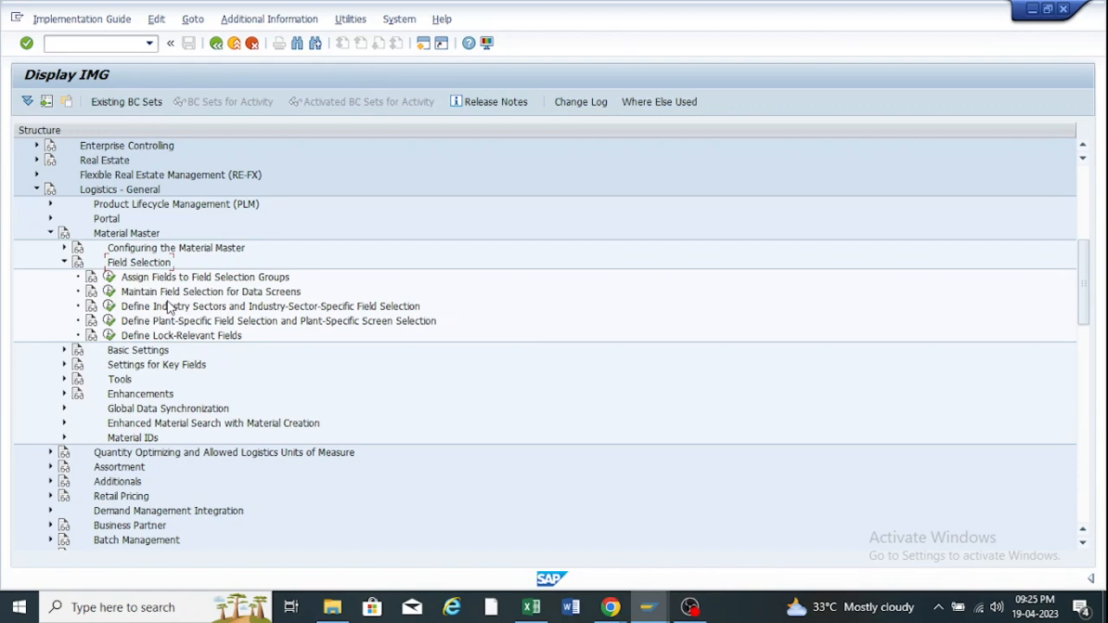
Run Assign Fields to Field Selection Groups, widen Sel. group, then switch to the Create Material window.
left_click(109, 277)
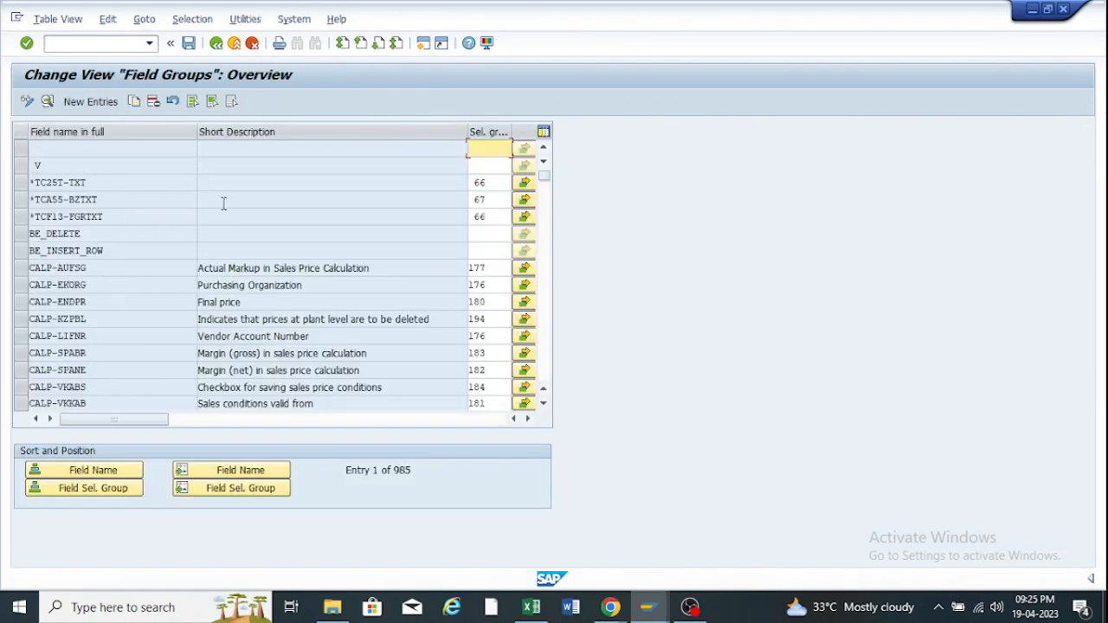
scroll(260, 257, "down", 3)
scroll(260, 256, "down", 13)
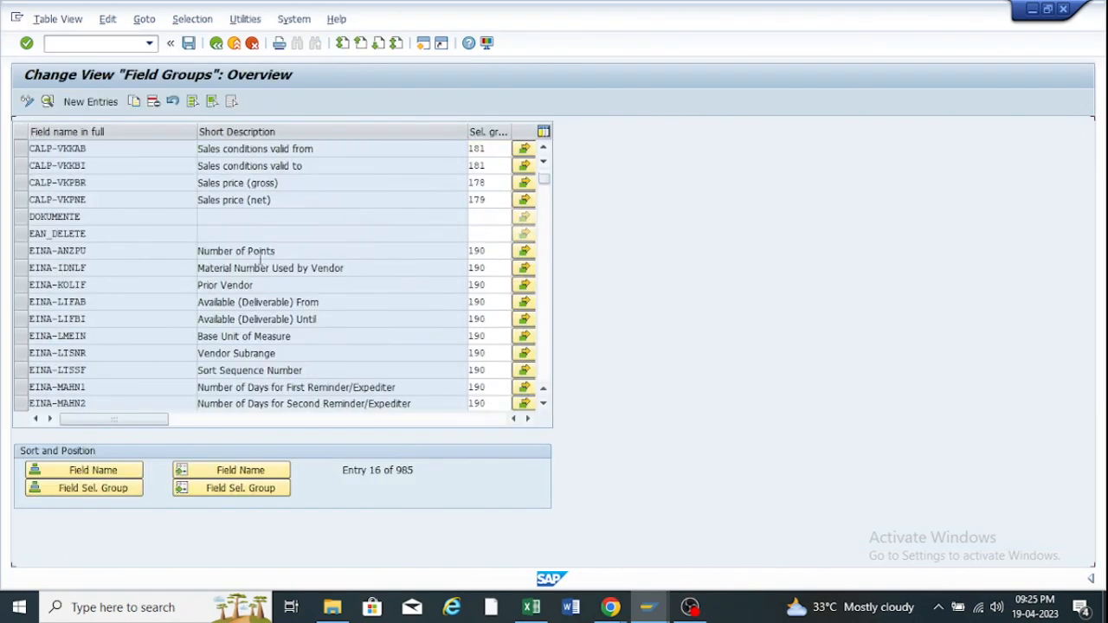
scroll(260, 268, "up", 5)
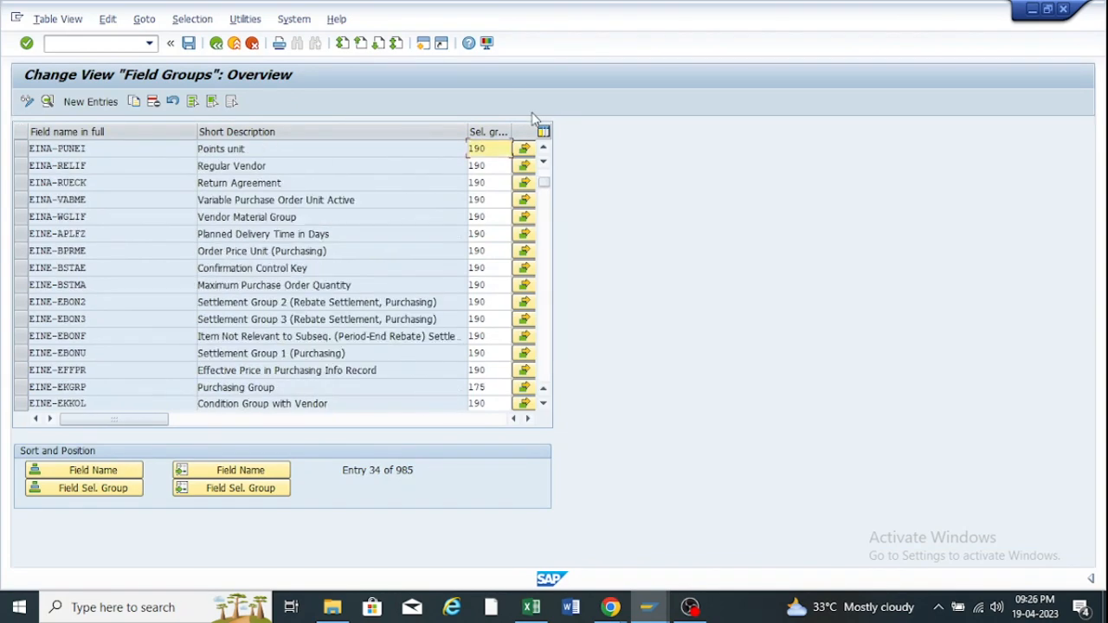
left_click_drag(509, 132, 532, 132)
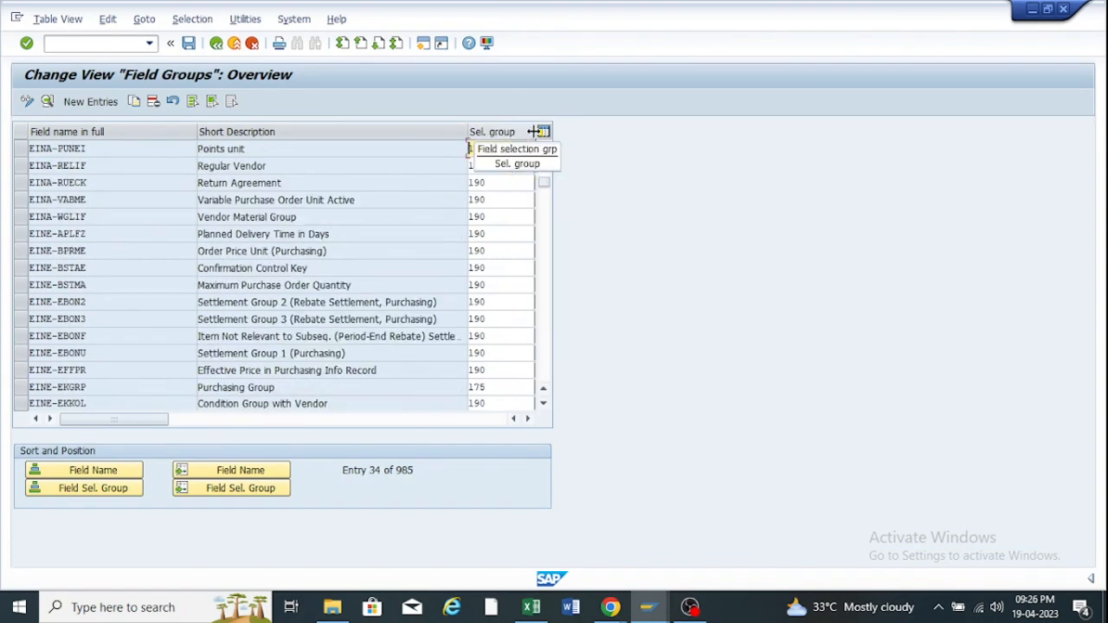
left_click(660, 605)
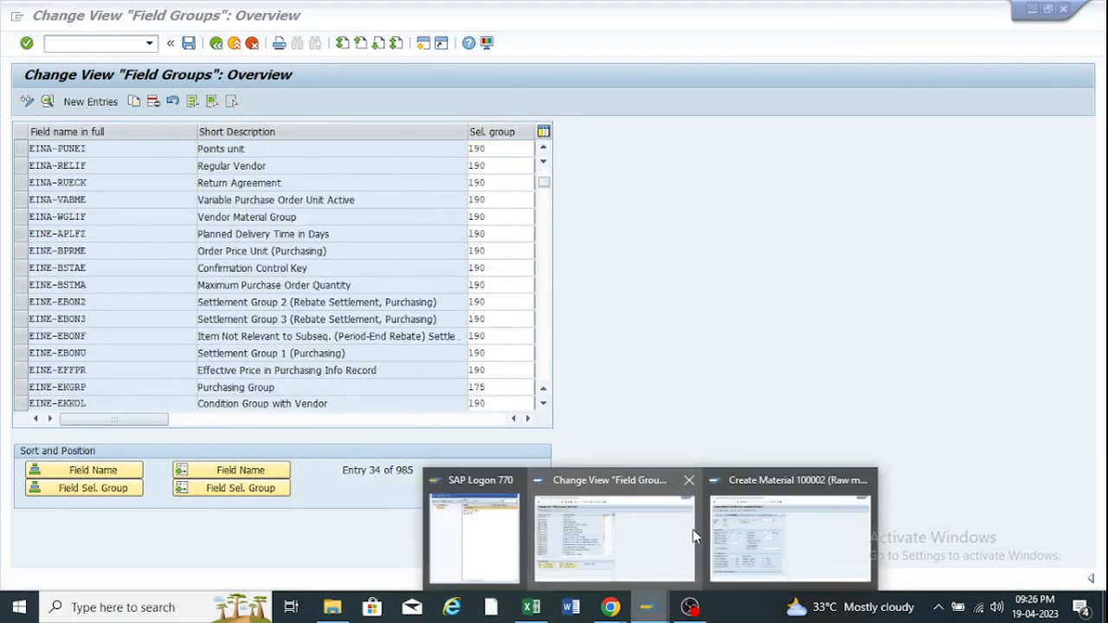
left_click(790, 536)
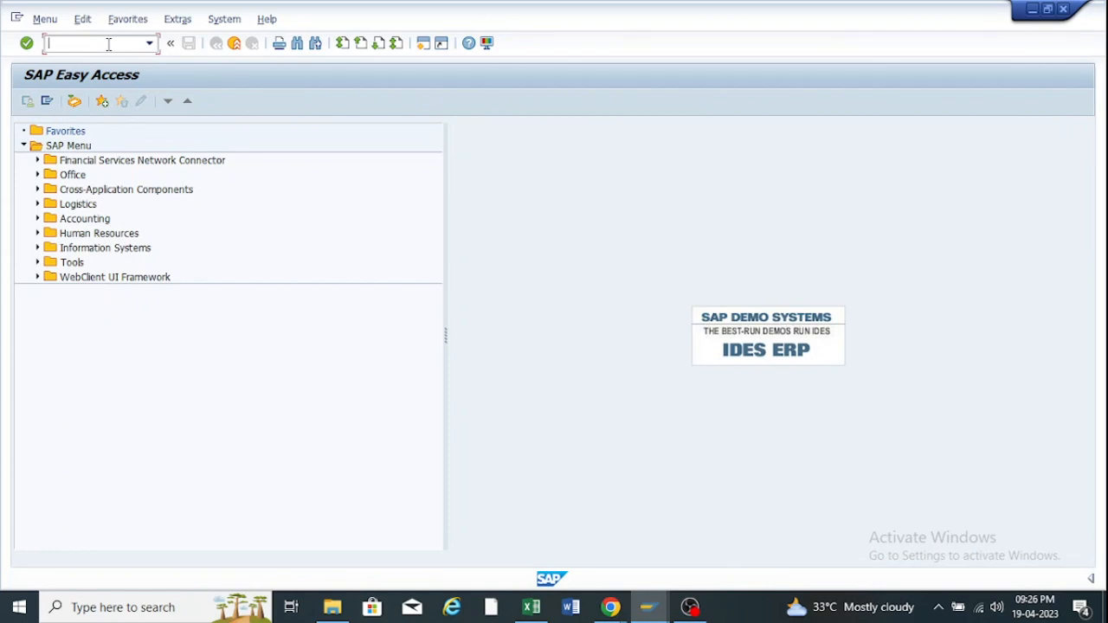
Start the om… material types transaction, position on ZRO2 and open its details.
type("oms2")
key("Return")
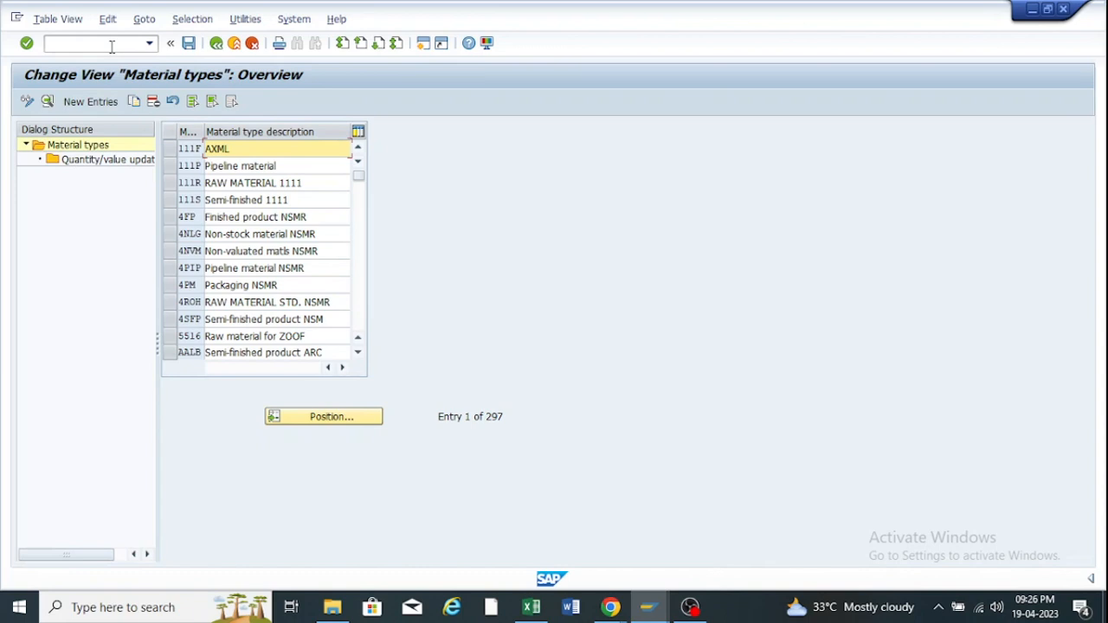
left_click(328, 420)
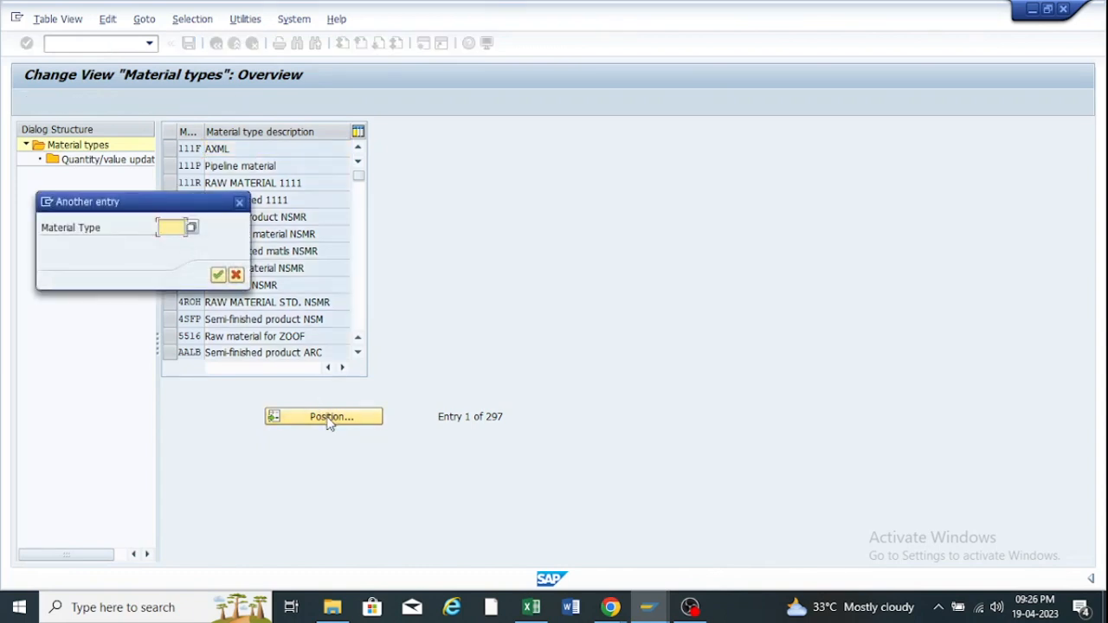
type("z")
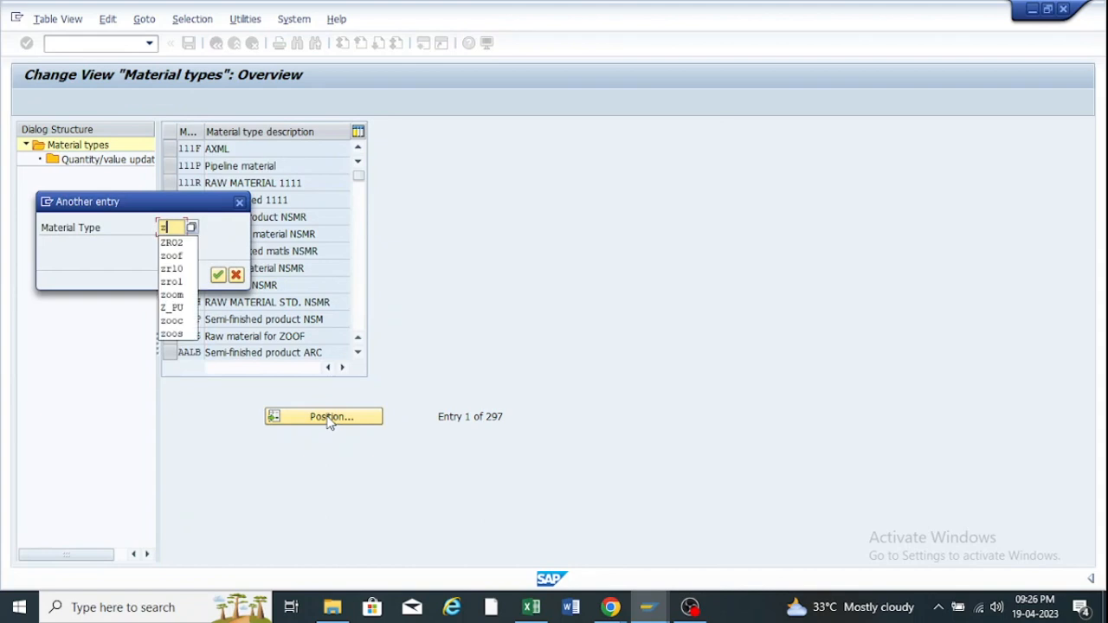
left_click(180, 245)
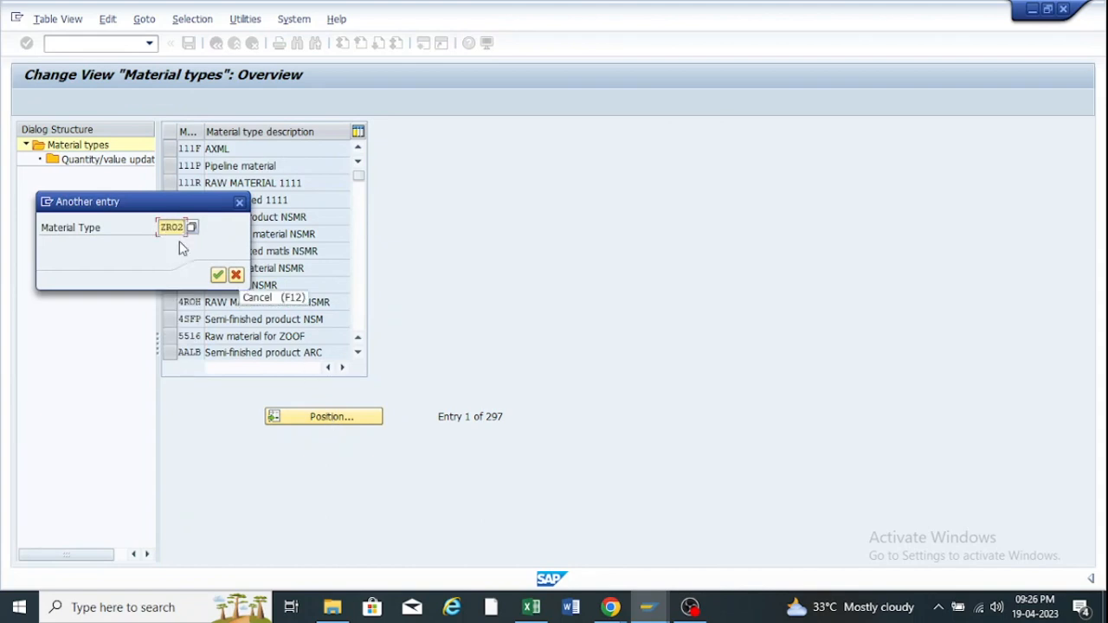
left_click(218, 275)
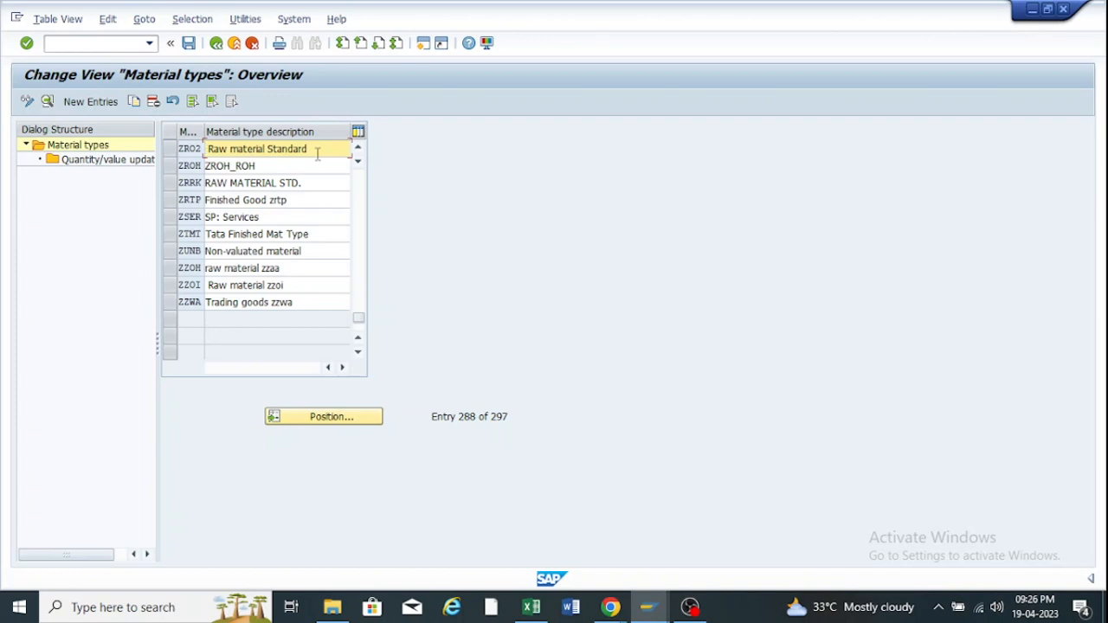
left_click(169, 151)
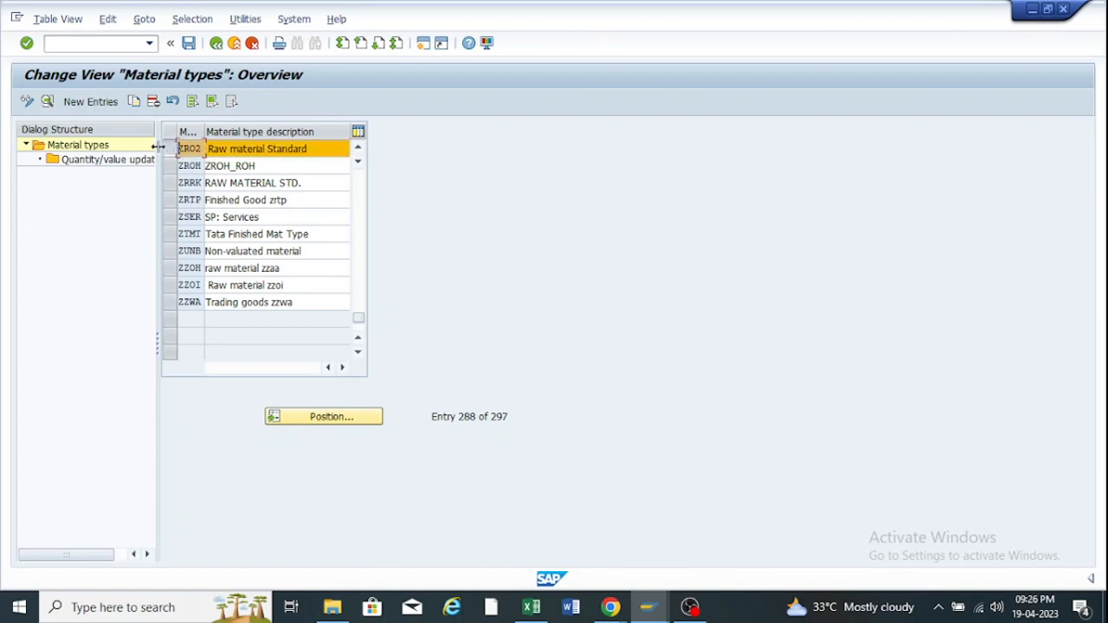
left_click(48, 102)
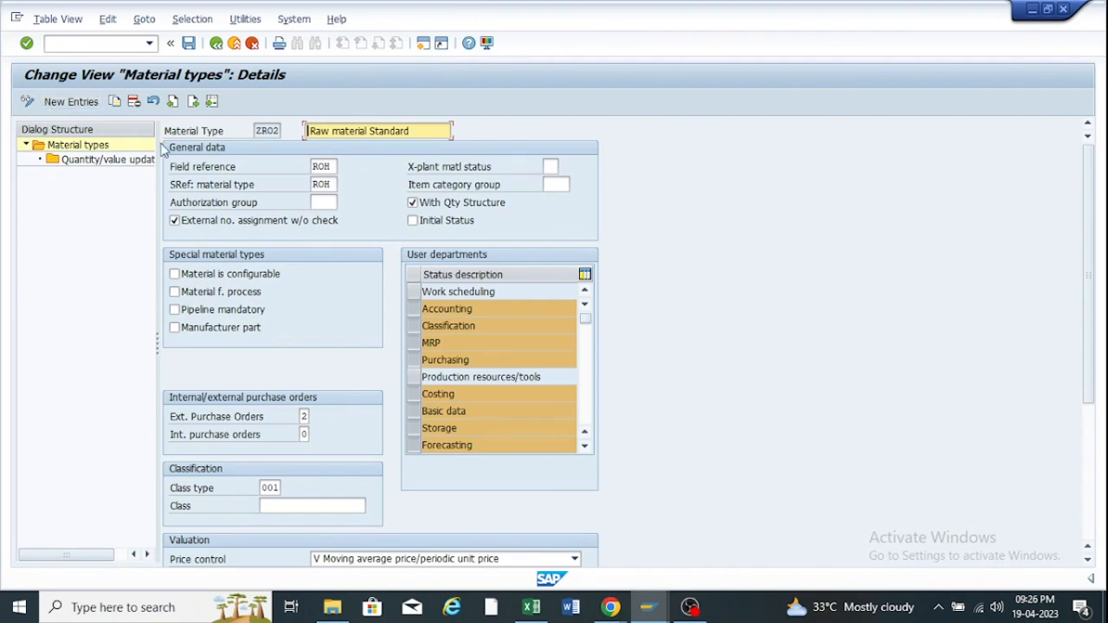
Note ZRO2's field reference, then check material 100002's order unit and base unit fields.
left_click(221, 173)
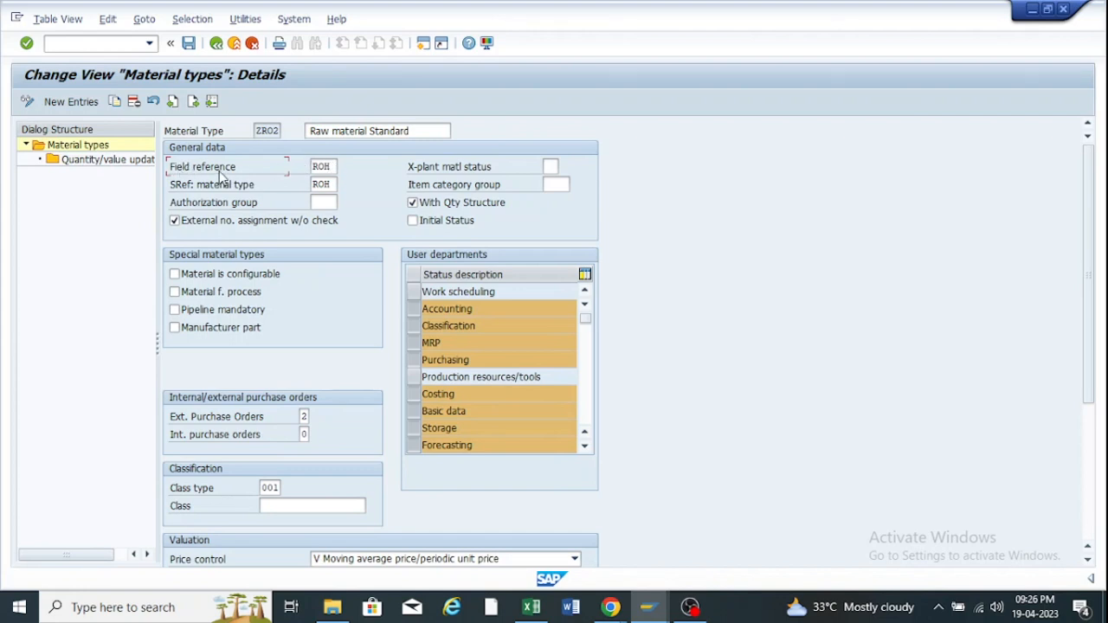
mouse_move(653, 612)
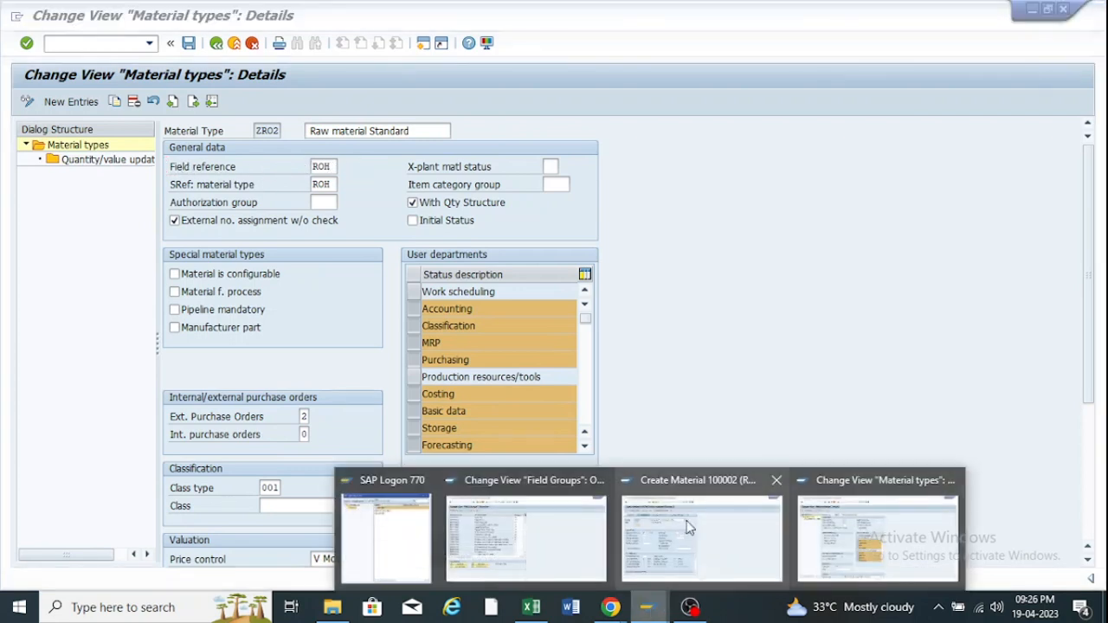
left_click(654, 518)
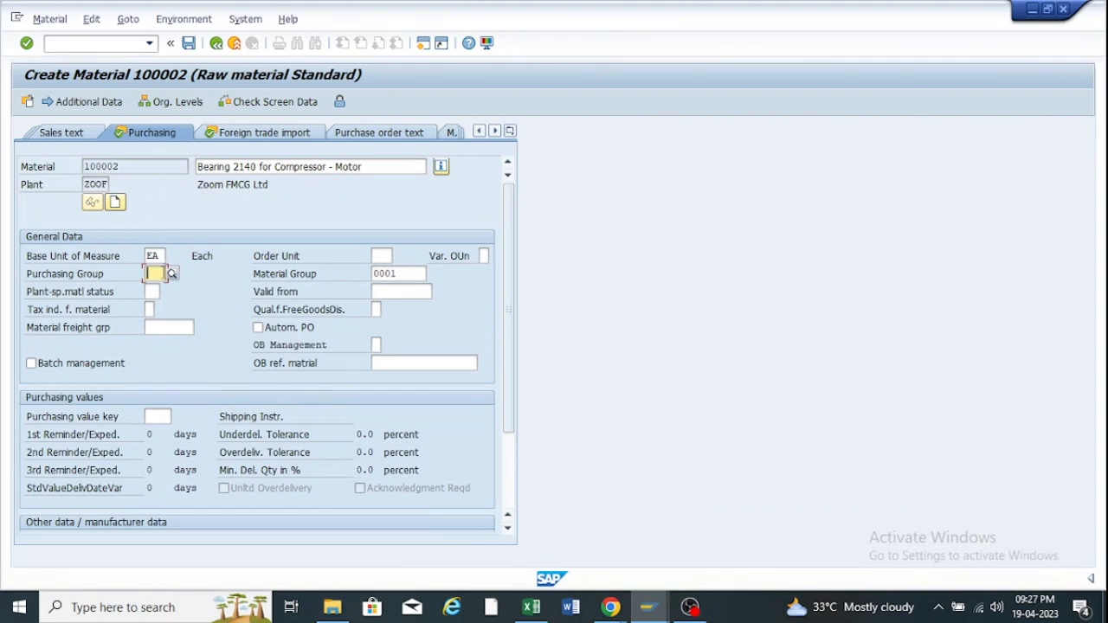
left_click(384, 255)
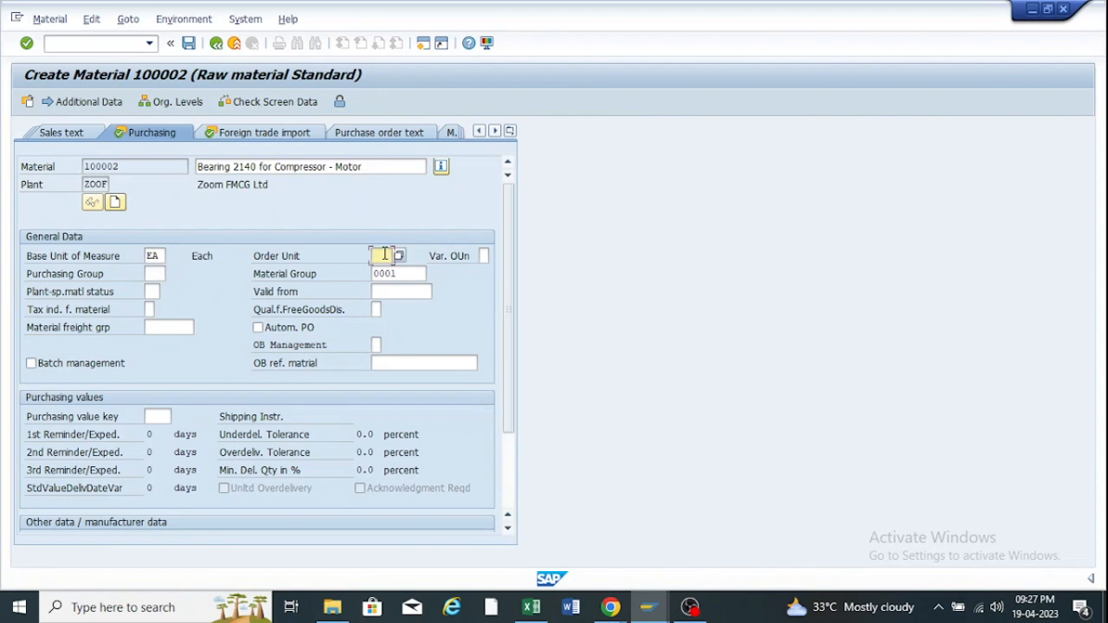
left_click(156, 256)
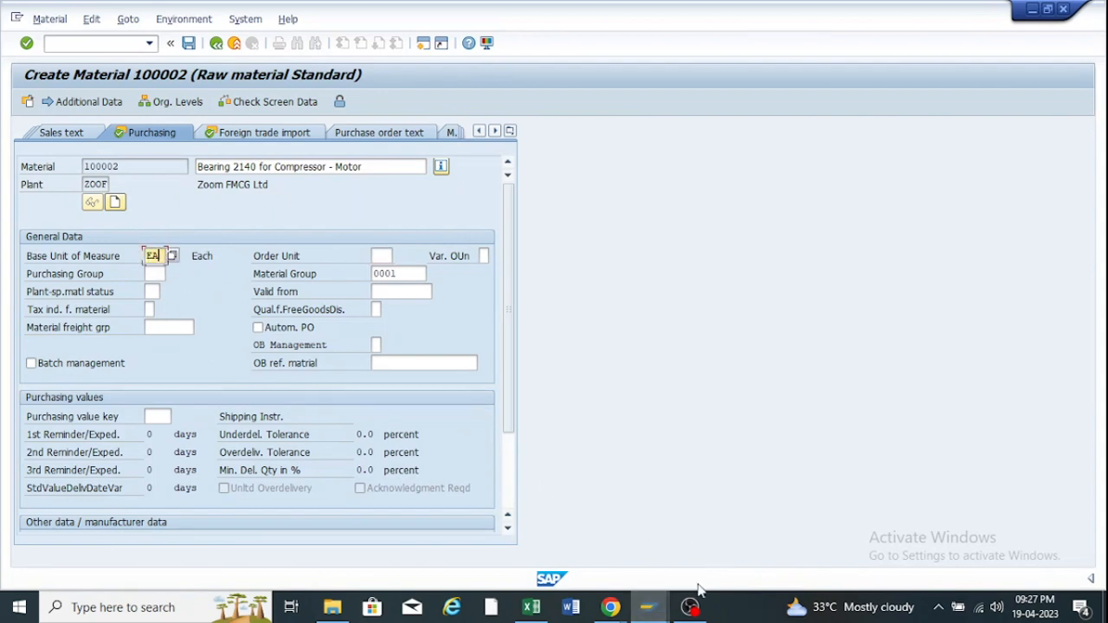
Return to ZRO2's details and highlight the field reference ROH and material type ZRO2.
left_click(650, 608)
left_click(681, 541)
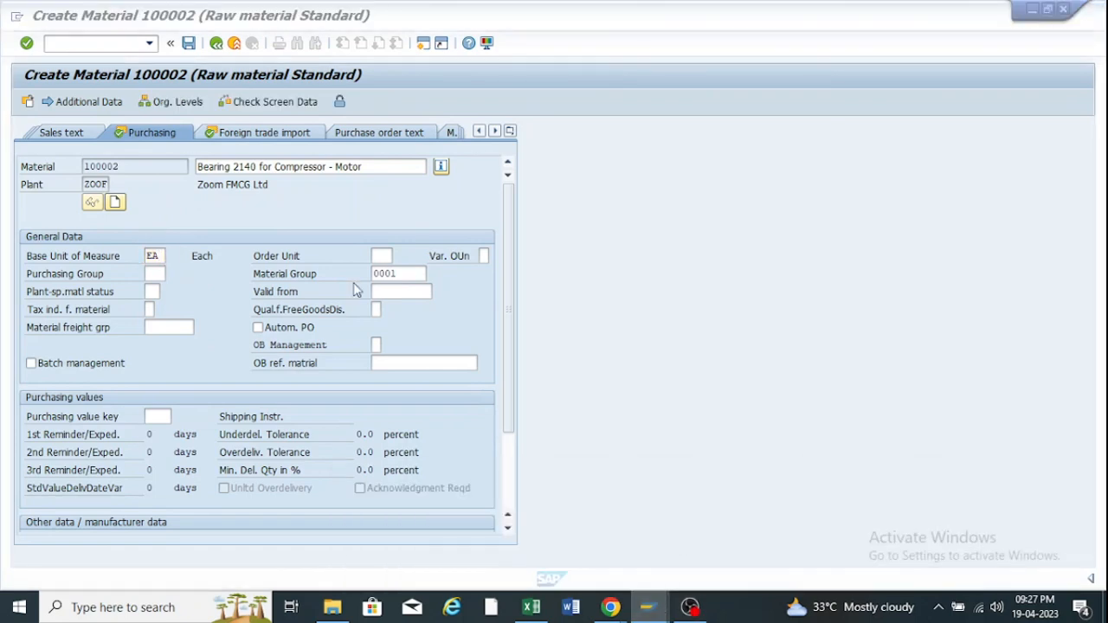
left_click(650, 605)
left_click(901, 524)
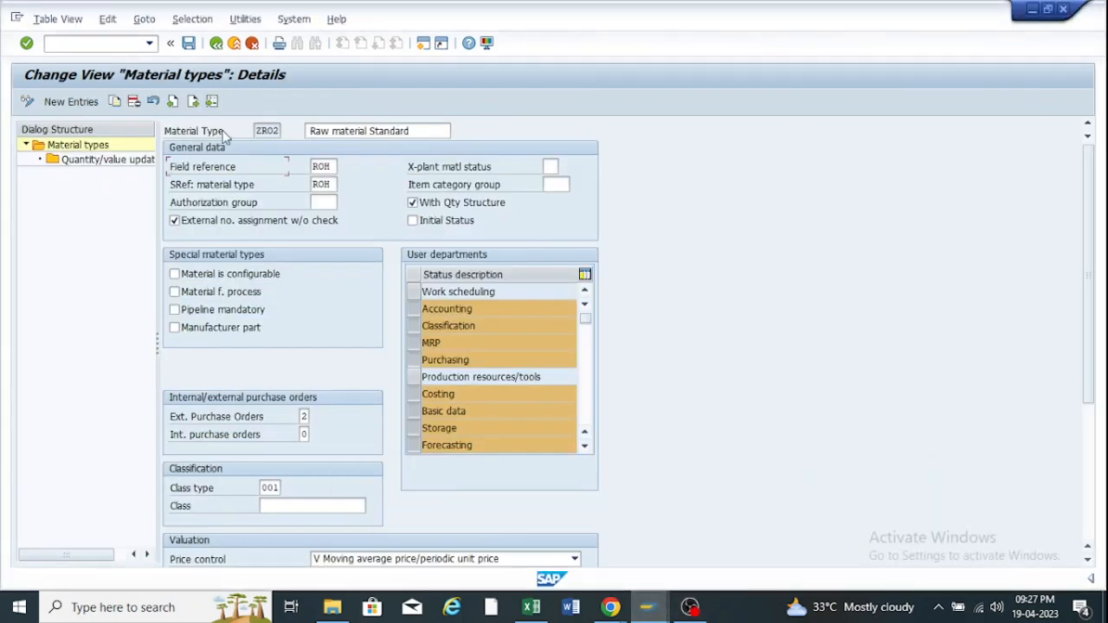
left_click_drag(335, 166, 303, 171)
left_click_drag(255, 131, 279, 131)
mouse_move(651, 610)
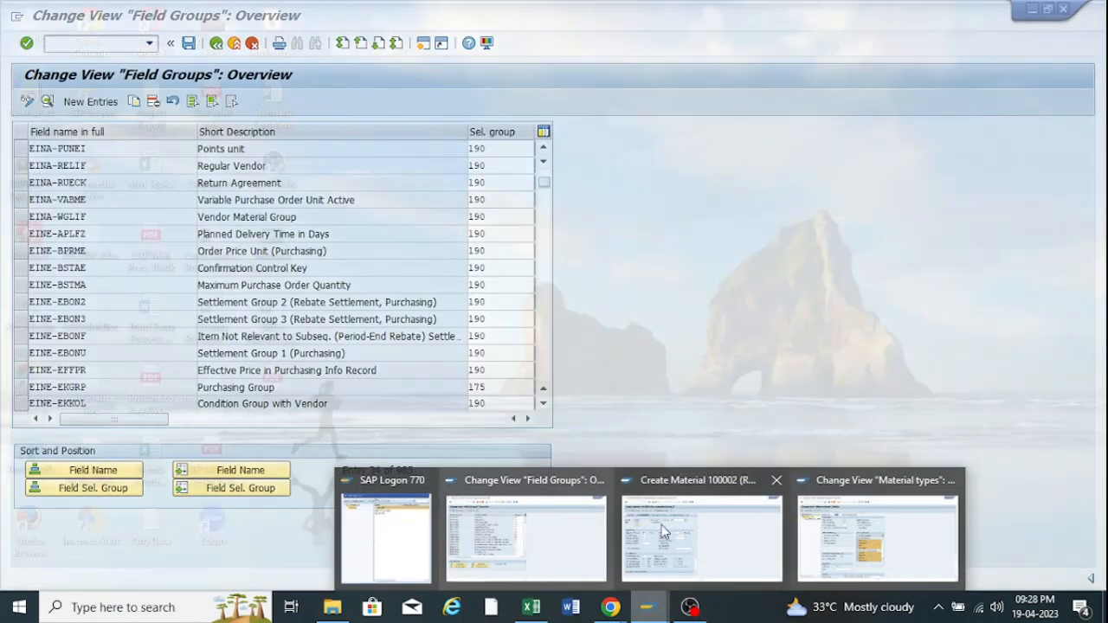
left_click(663, 532)
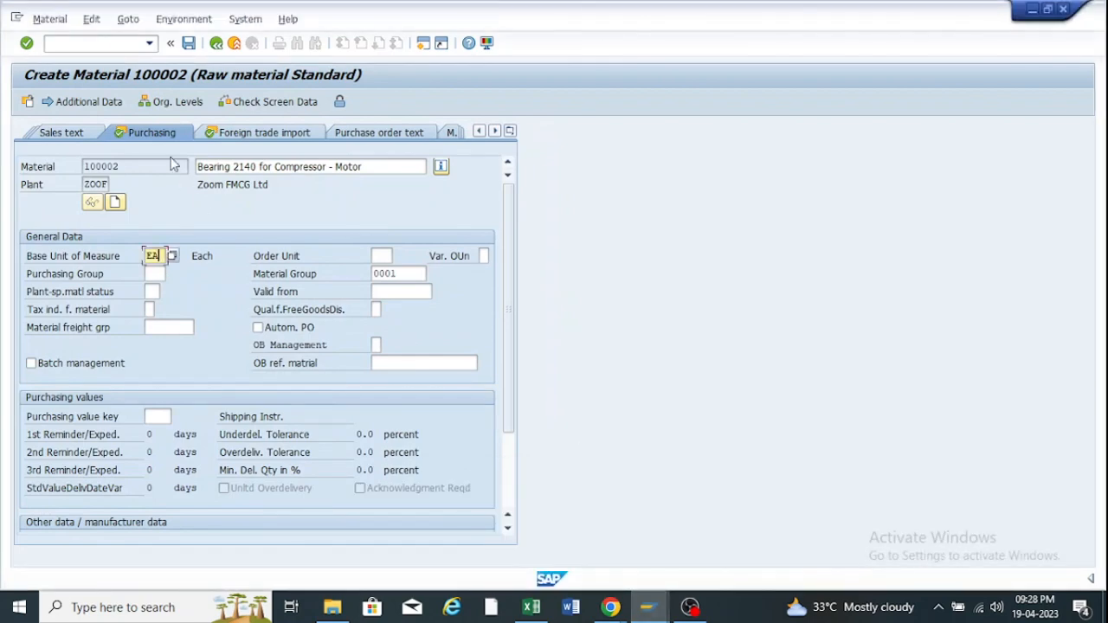
left_click(153, 273)
key("F1")
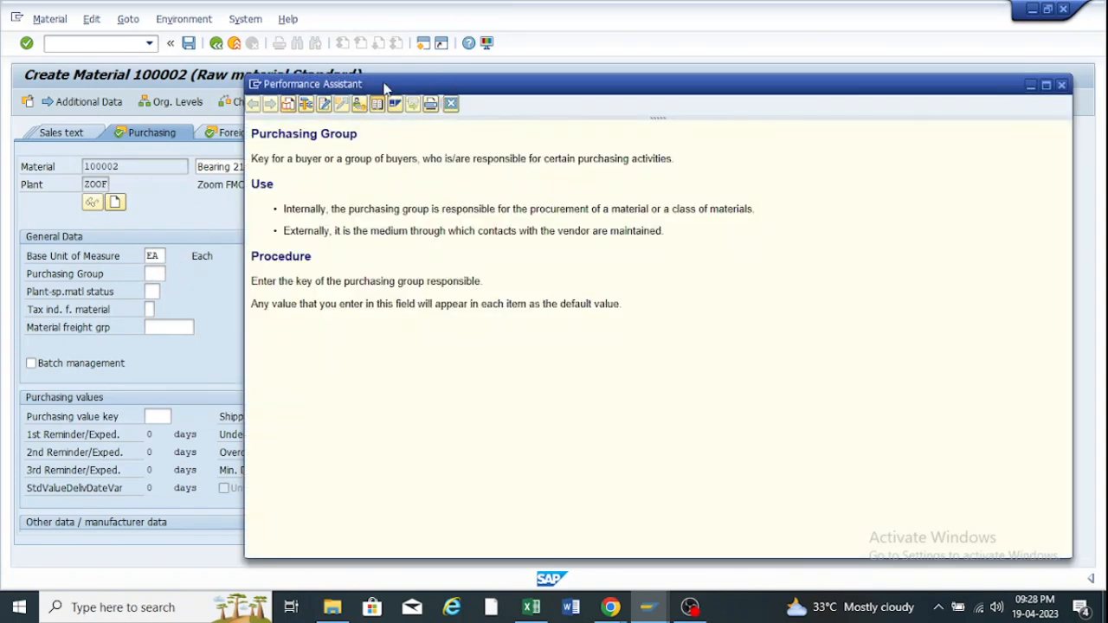
left_click_drag(387, 85, 366, 87)
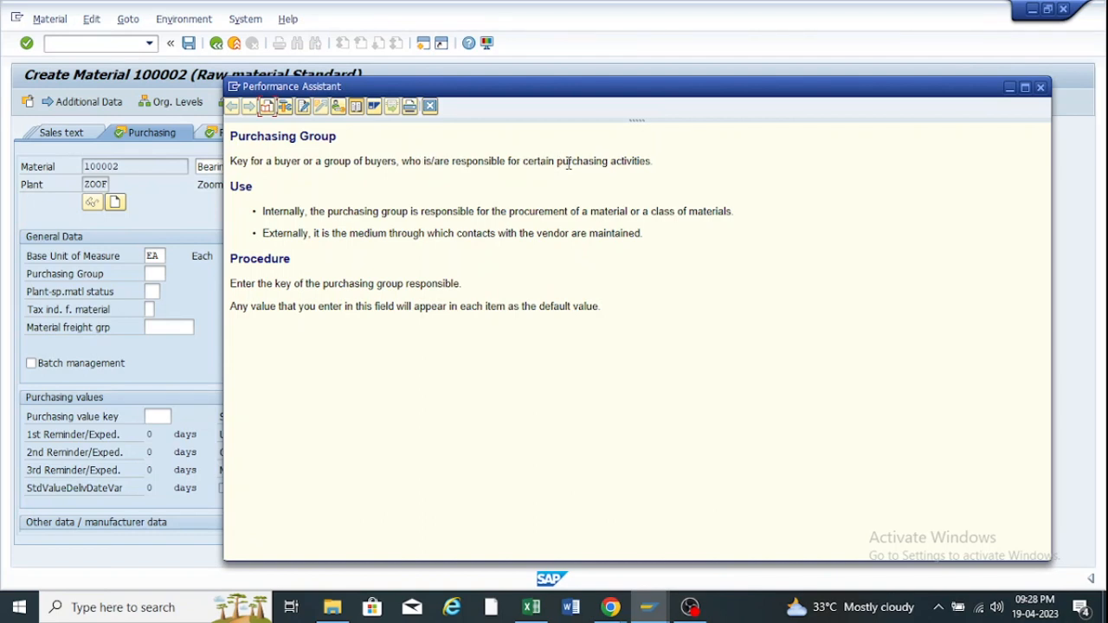
left_click_drag(656, 164, 585, 171)
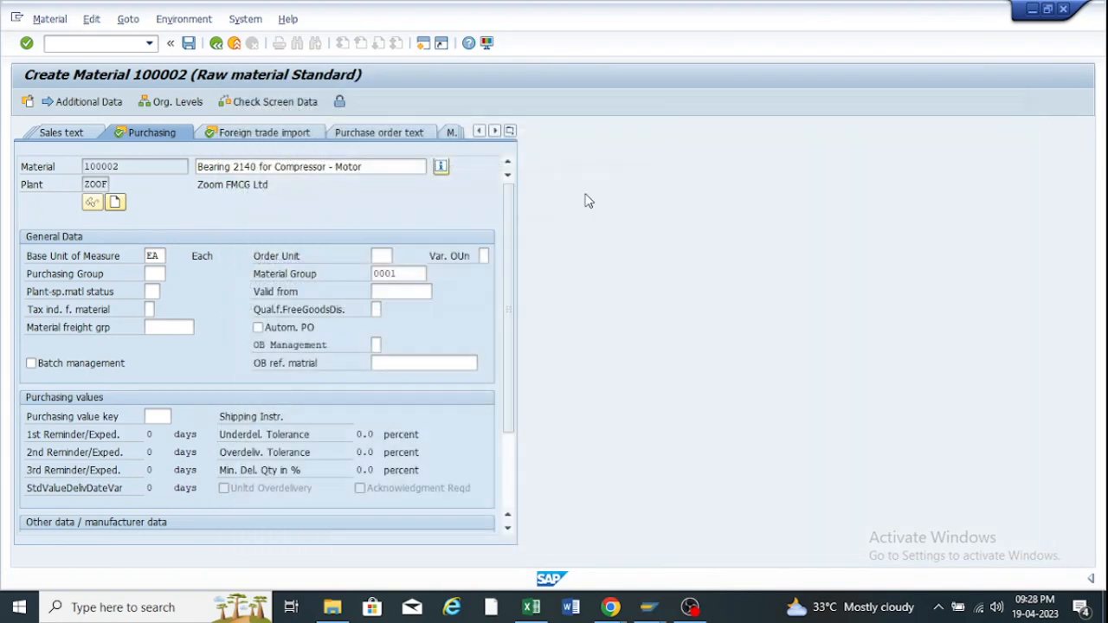
left_click(1040, 87)
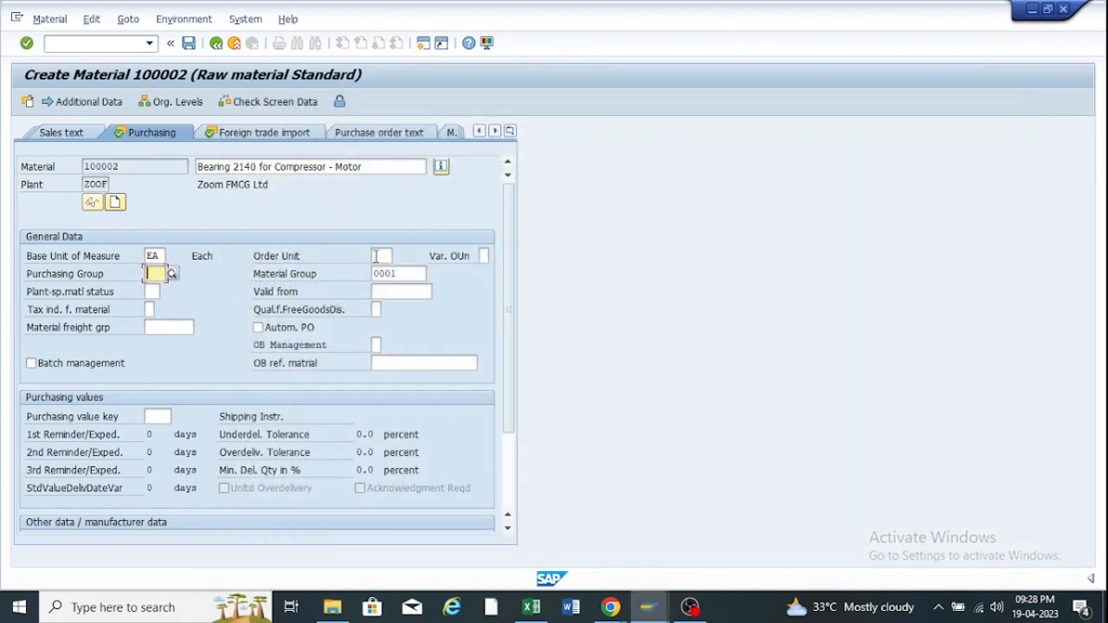
left_click(375, 257)
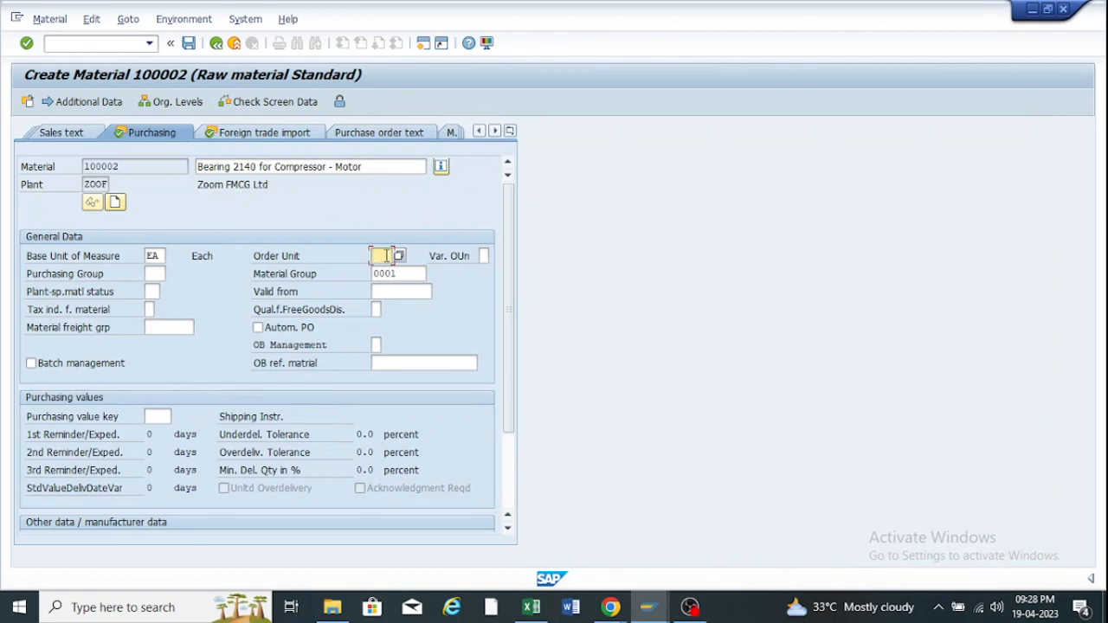
key("F1")
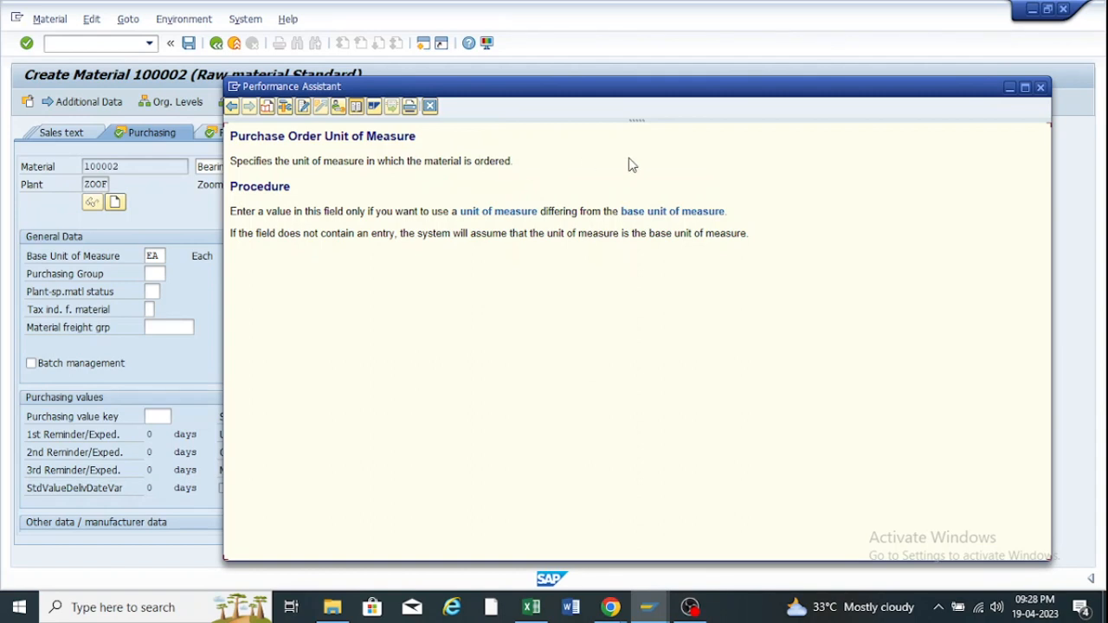
left_click(1041, 86)
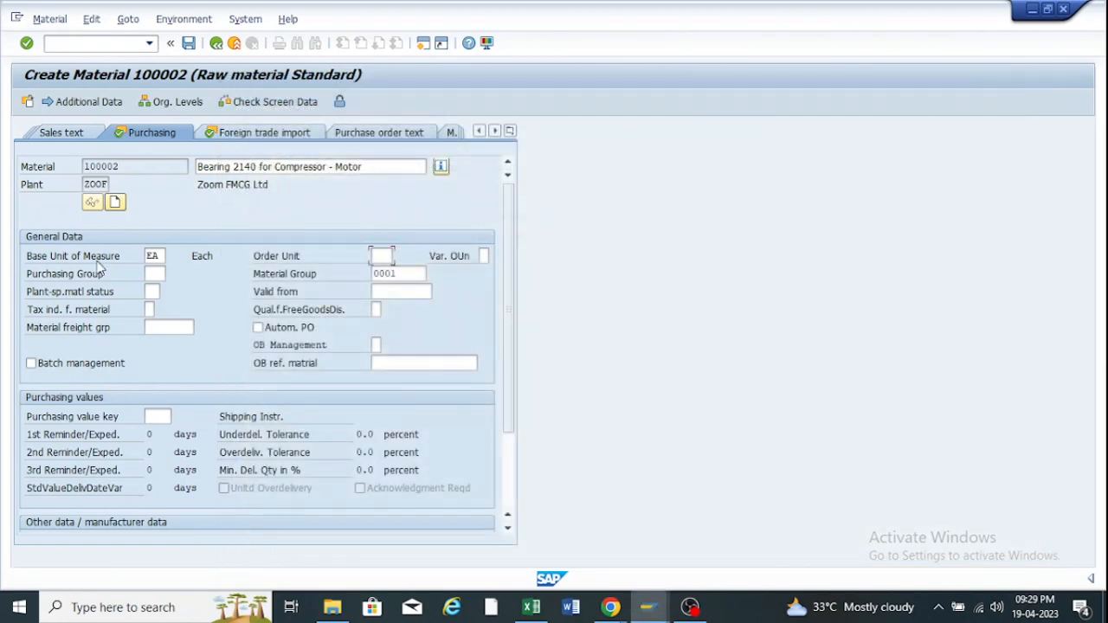
left_click(153, 273)
Show the Purchasing Group field's technical information: table MARC, field EKGRP, program SAPLMGD1 screen 2301.
key("F1")
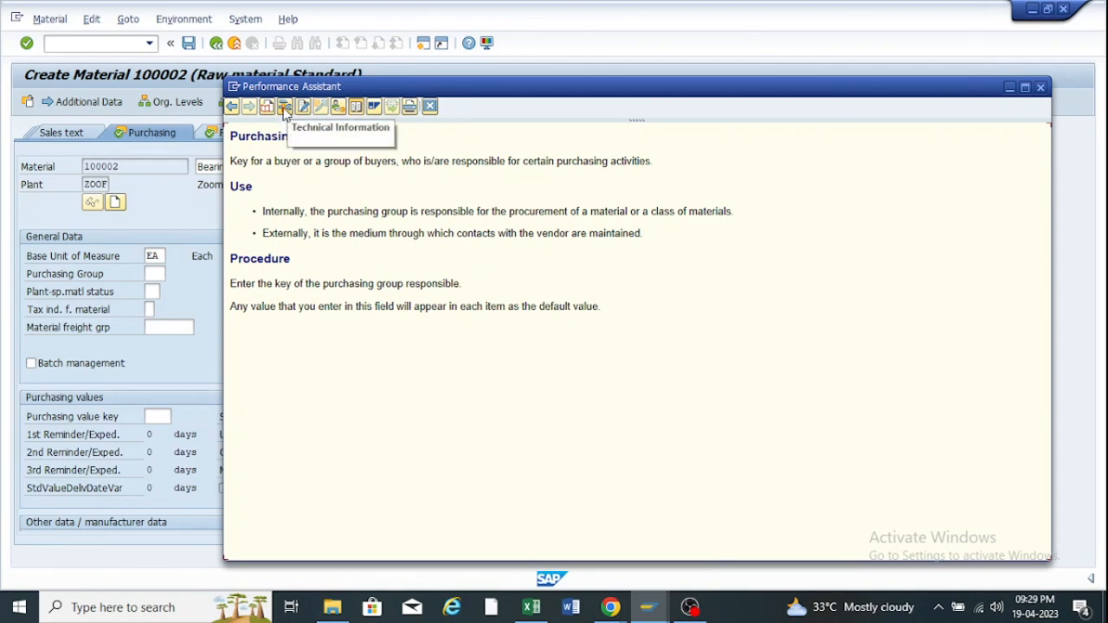
left_click(284, 110)
left_click_drag(248, 168, 687, 94)
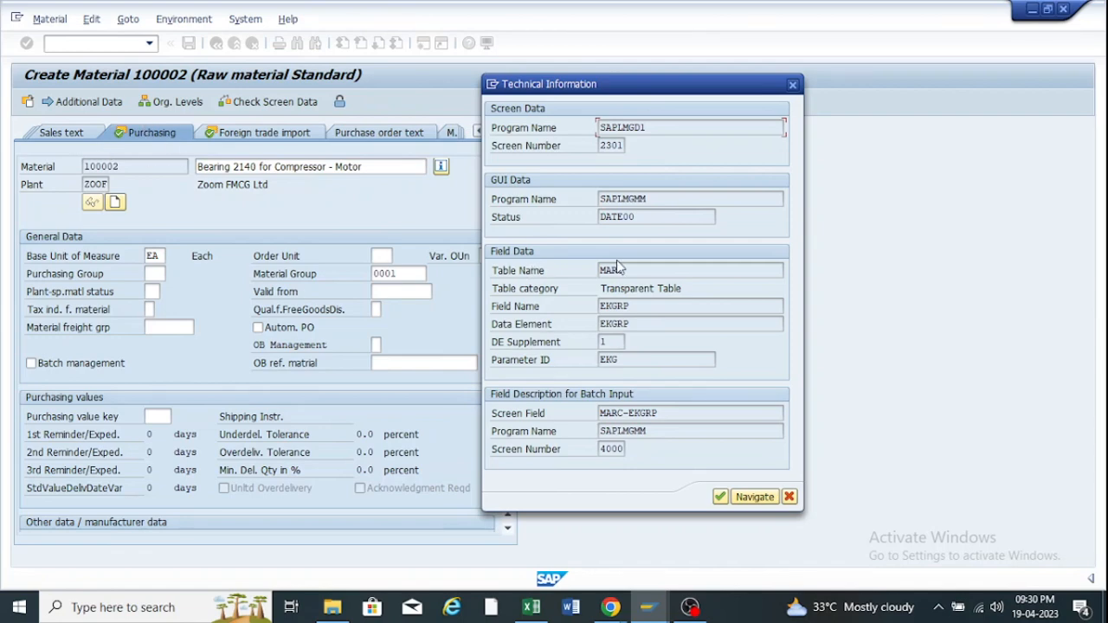
Highlight table MARC and copy the screen field name MARC-EKGRP from the technical information.
left_click_drag(629, 271, 598, 274)
left_click(631, 270)
left_click_drag(627, 271, 598, 271)
left_click_drag(670, 413, 586, 419)
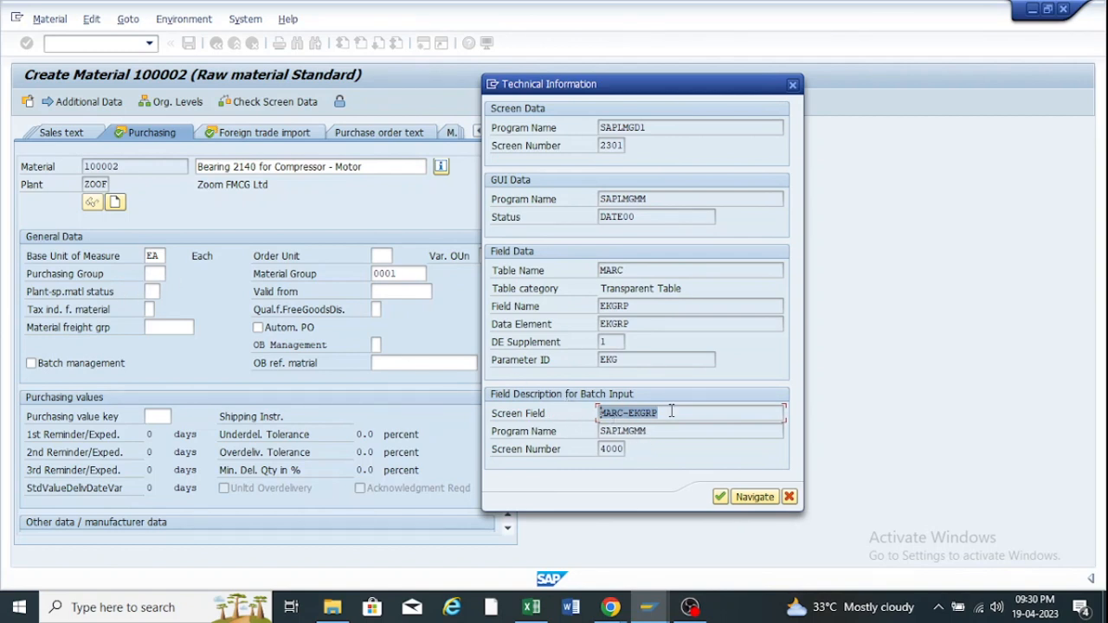
left_click(671, 413)
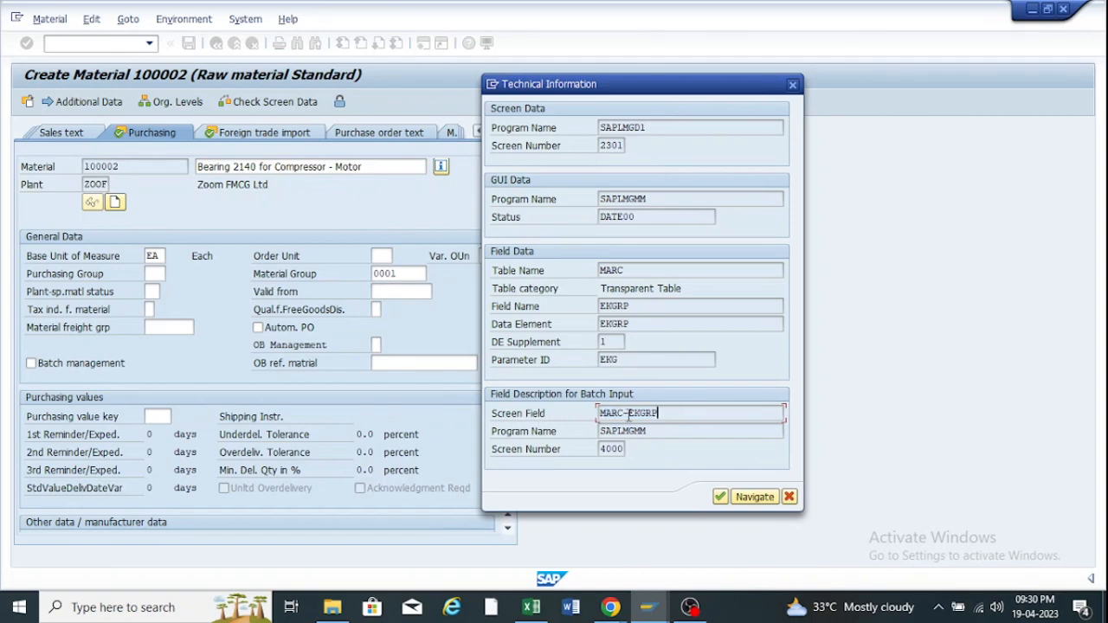
left_click_drag(668, 414, 582, 420)
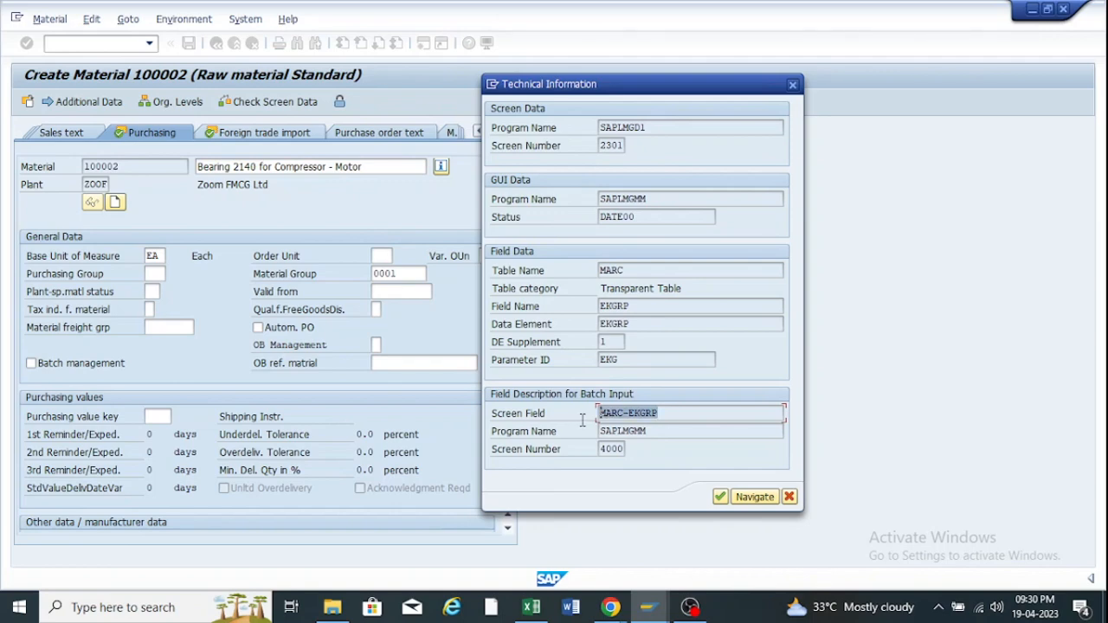
left_click(582, 421)
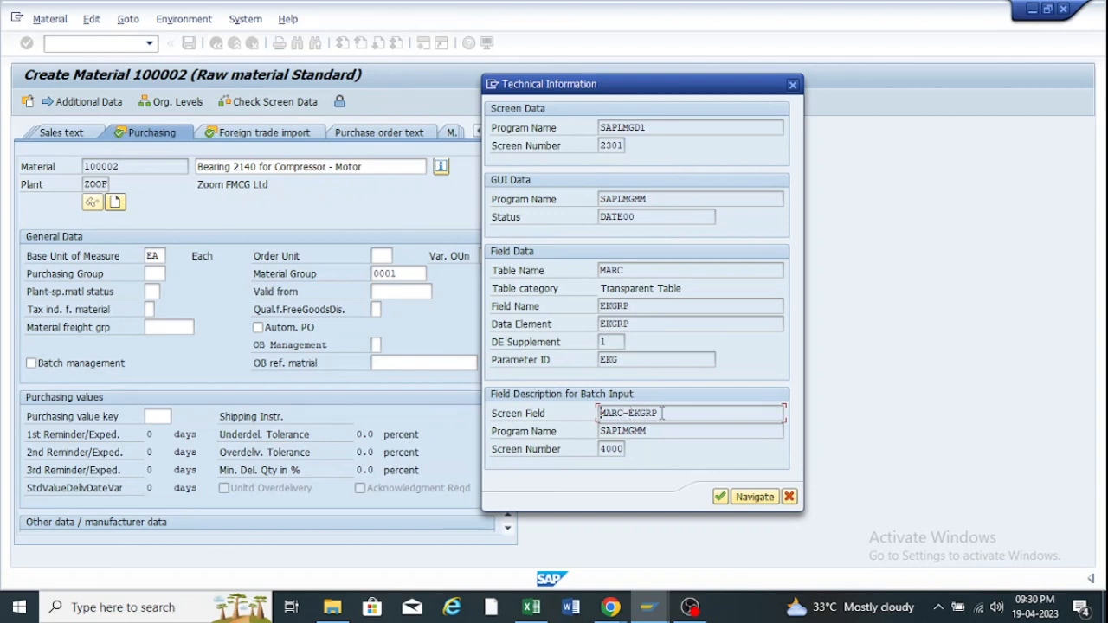
left_click_drag(666, 413, 584, 424)
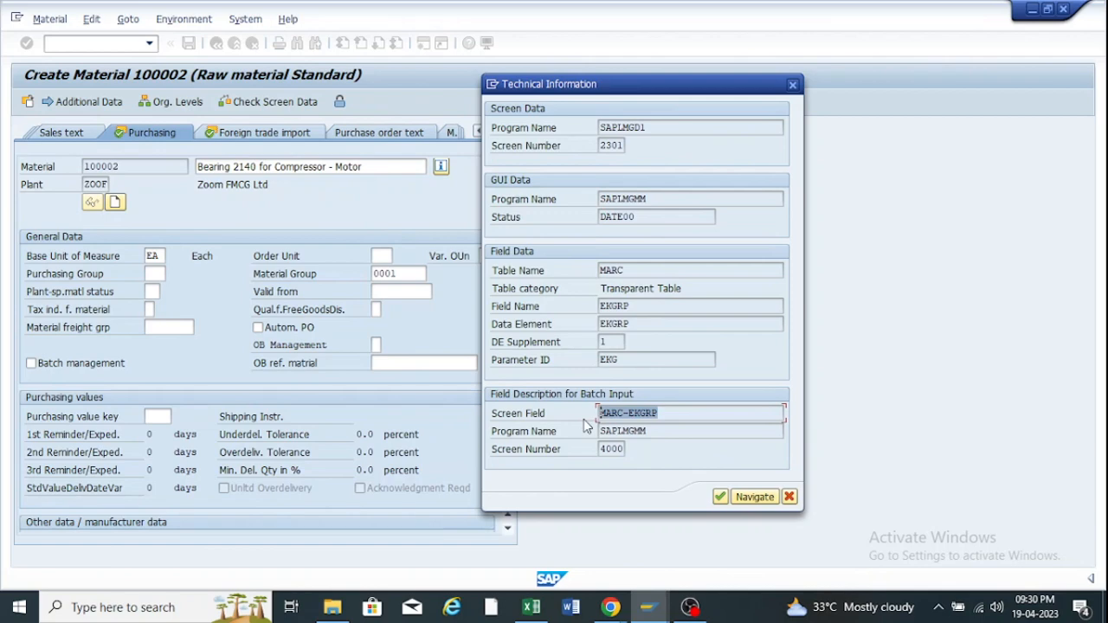
key("ctrl+c")
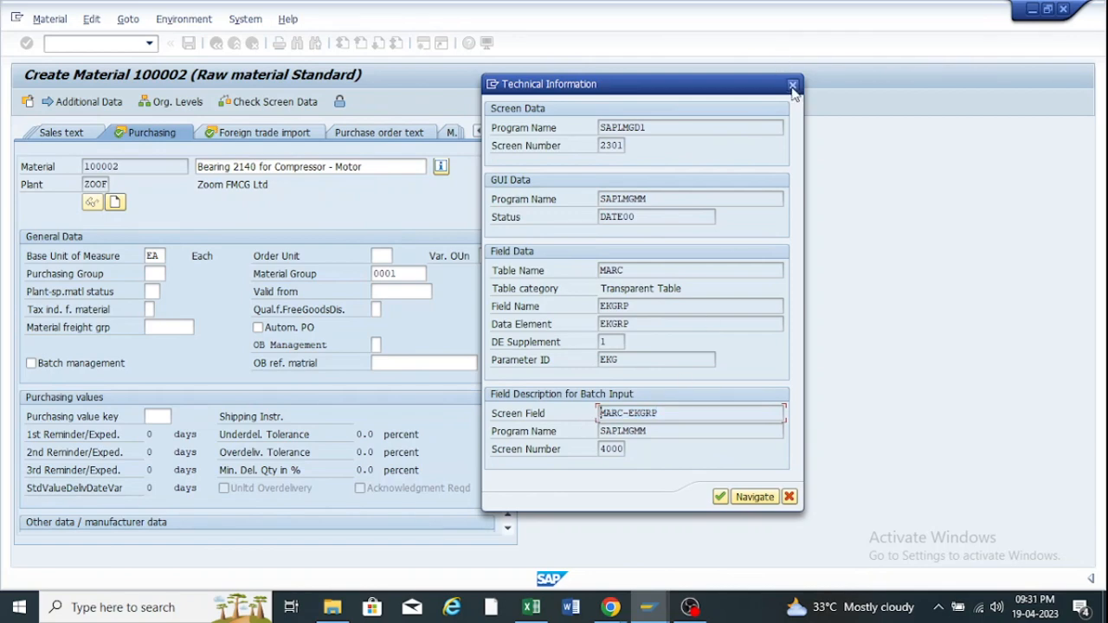
Rerun Assign Fields to Field Selection Groups and position the list on MARC-EKGRP.
left_click(654, 608)
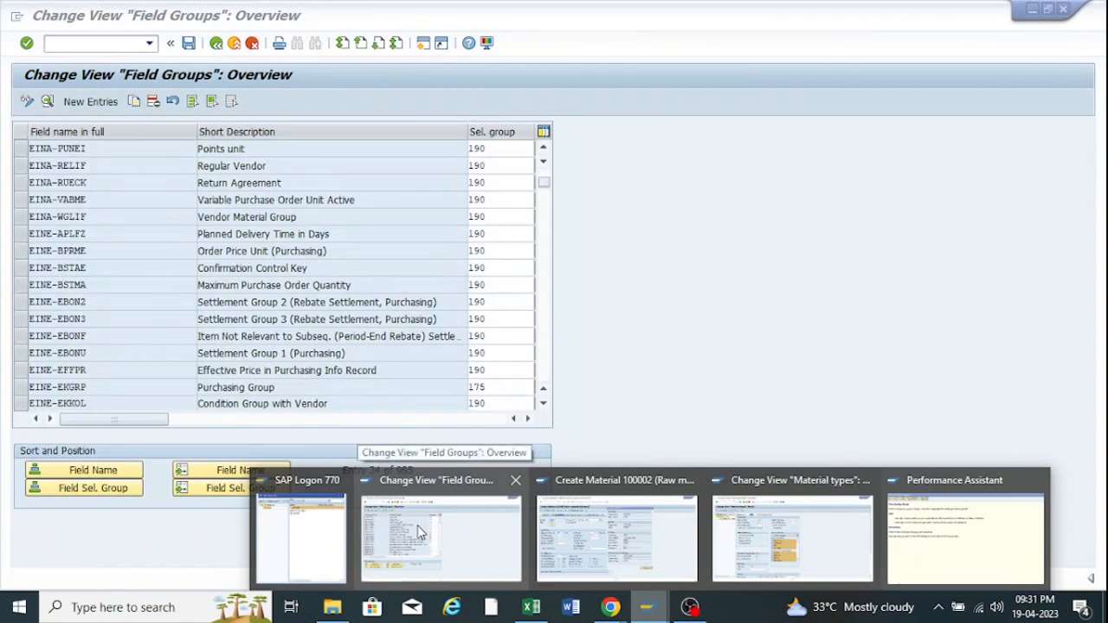
left_click(418, 525)
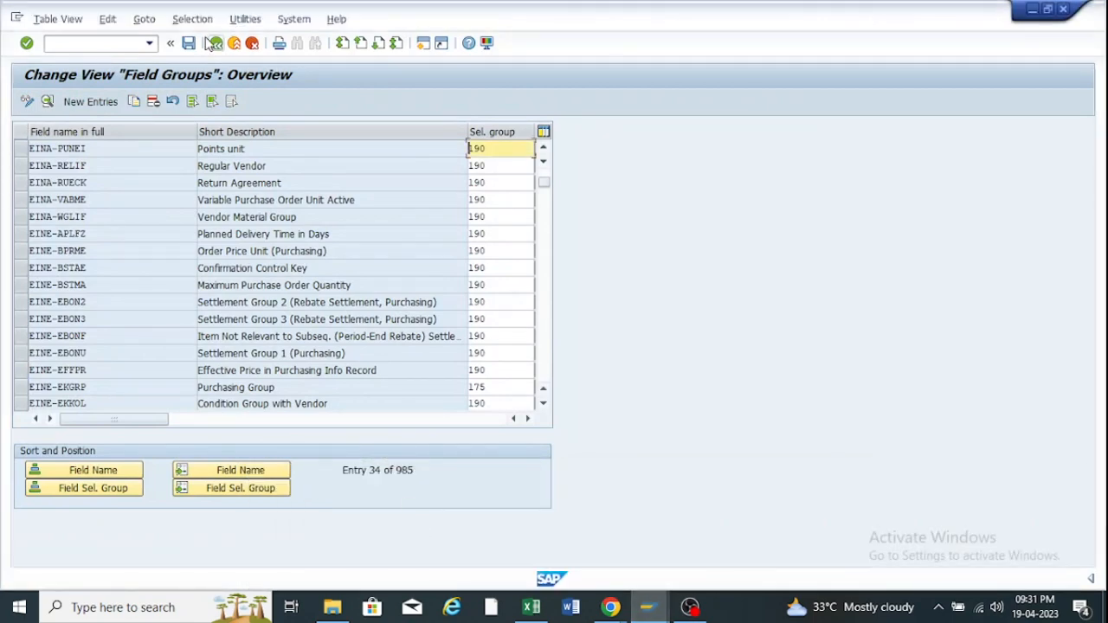
left_click(215, 45)
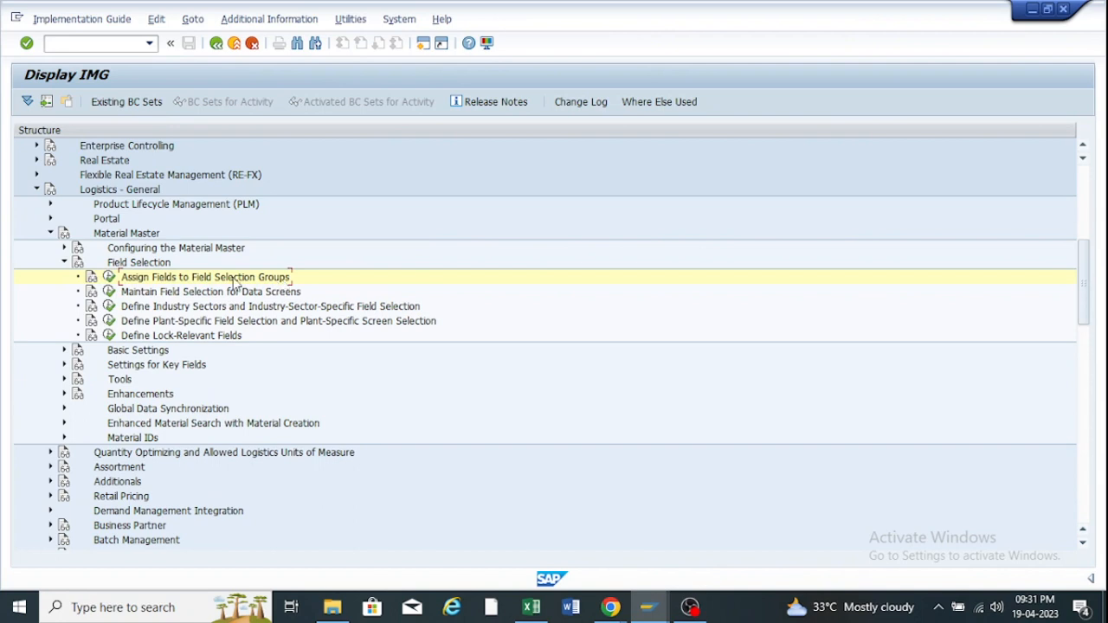
left_click(109, 277)
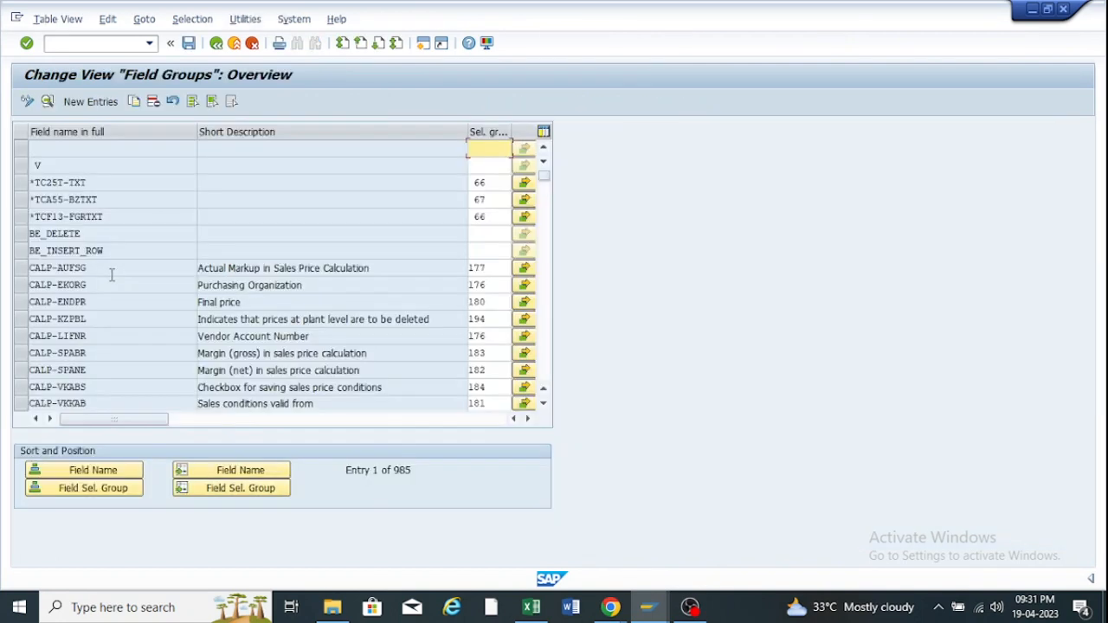
left_click(291, 222)
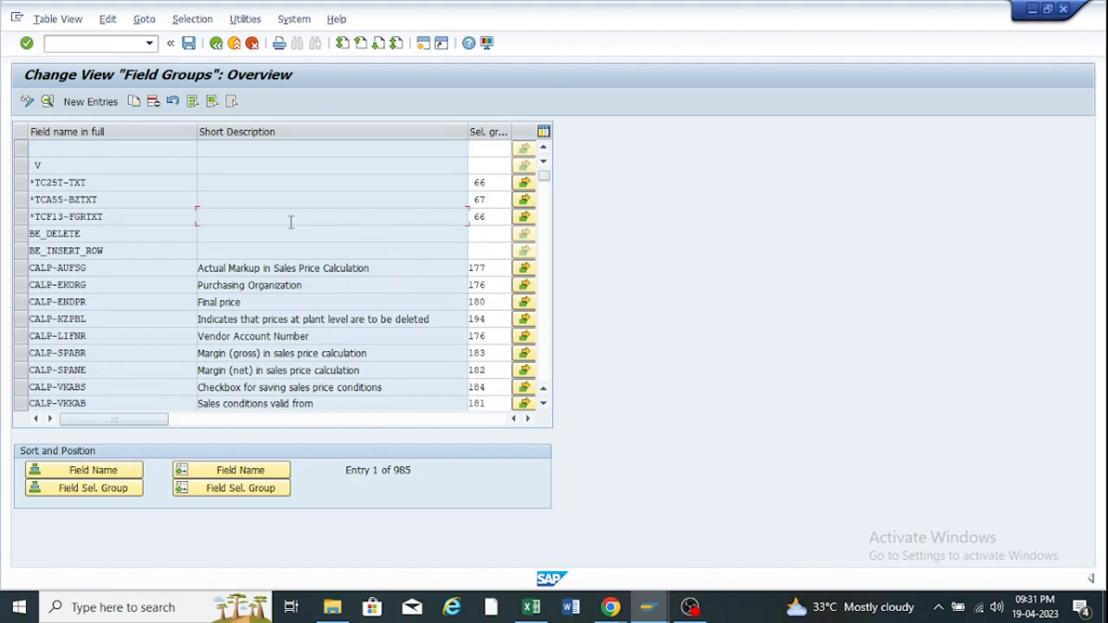
left_click(241, 470)
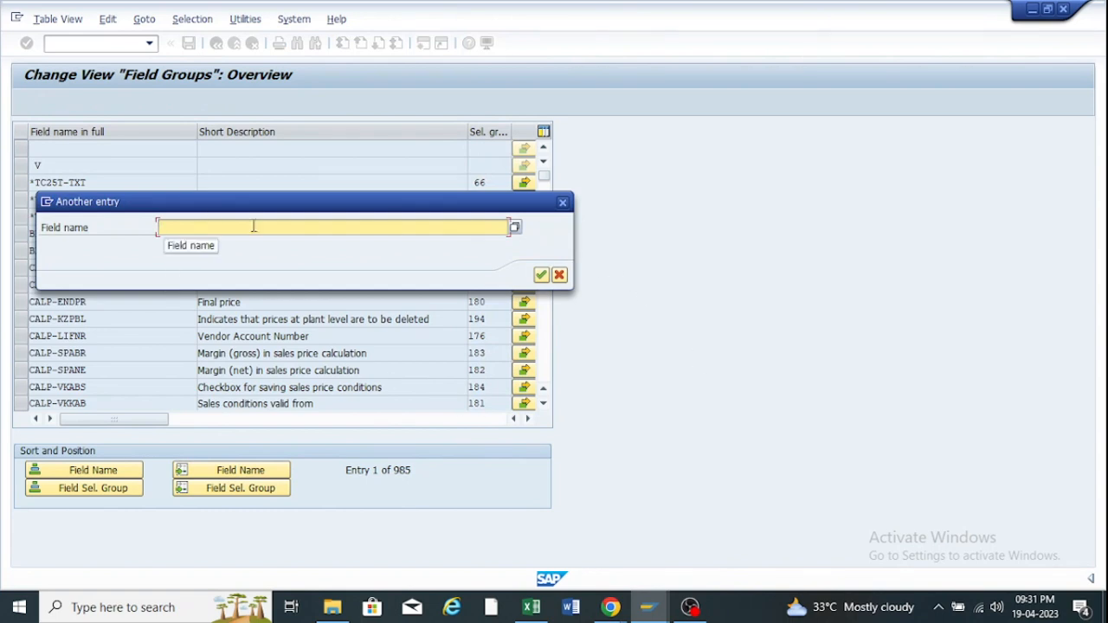
left_click(563, 201)
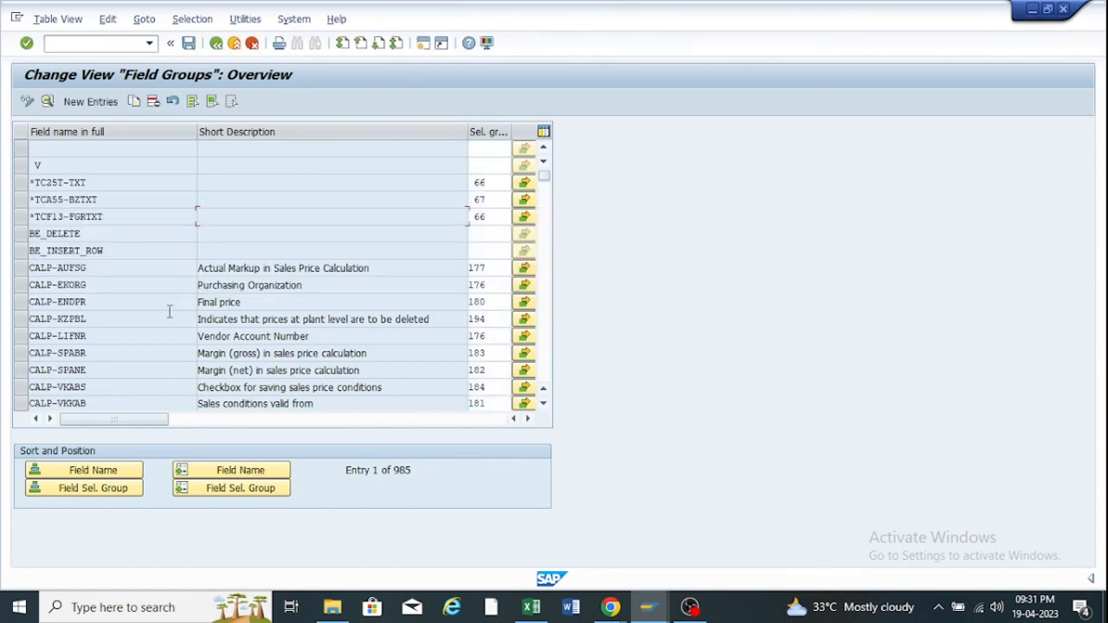
left_click(230, 469)
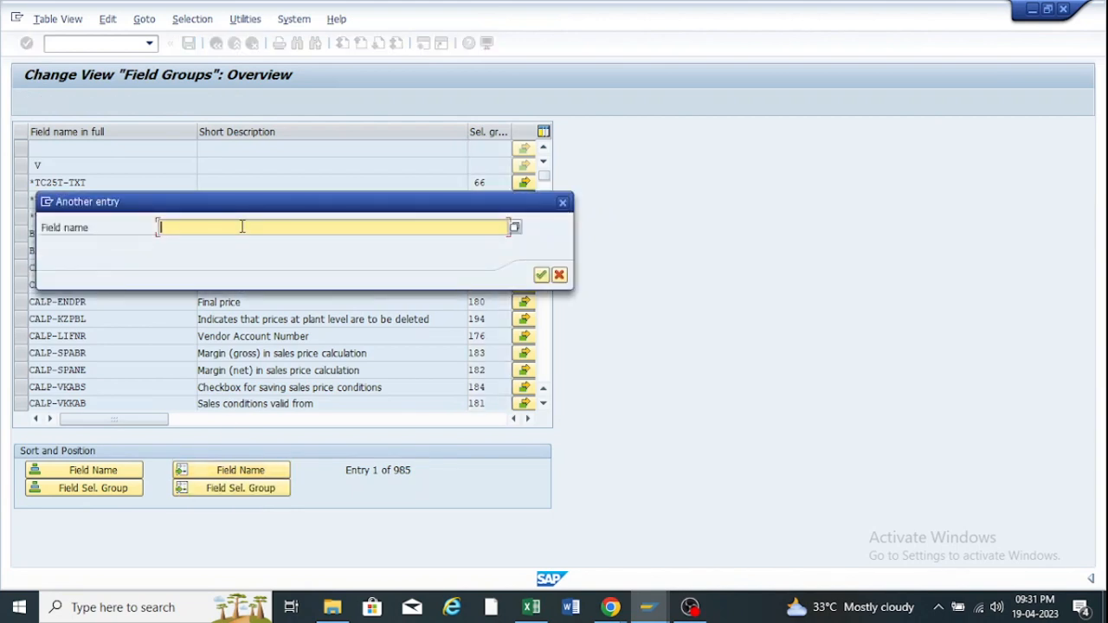
key("ctrl+v")
left_click(541, 274)
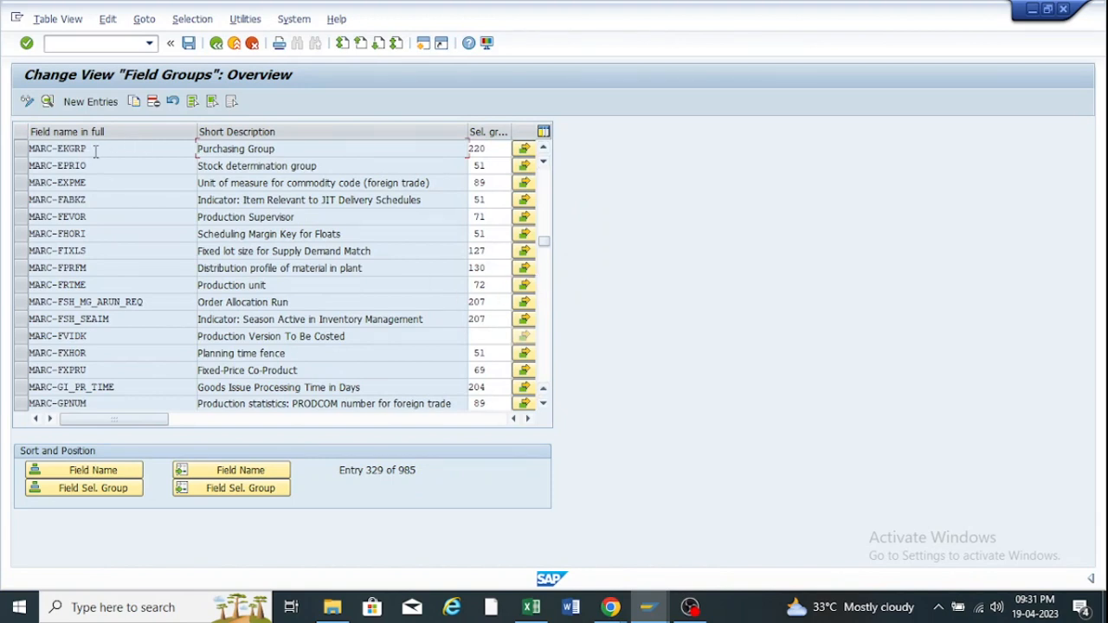
Read MARC-EKGRP's selection group 220, undo an accidental edit, and return to the IMG tree.
left_click_drag(96, 152, 32, 149)
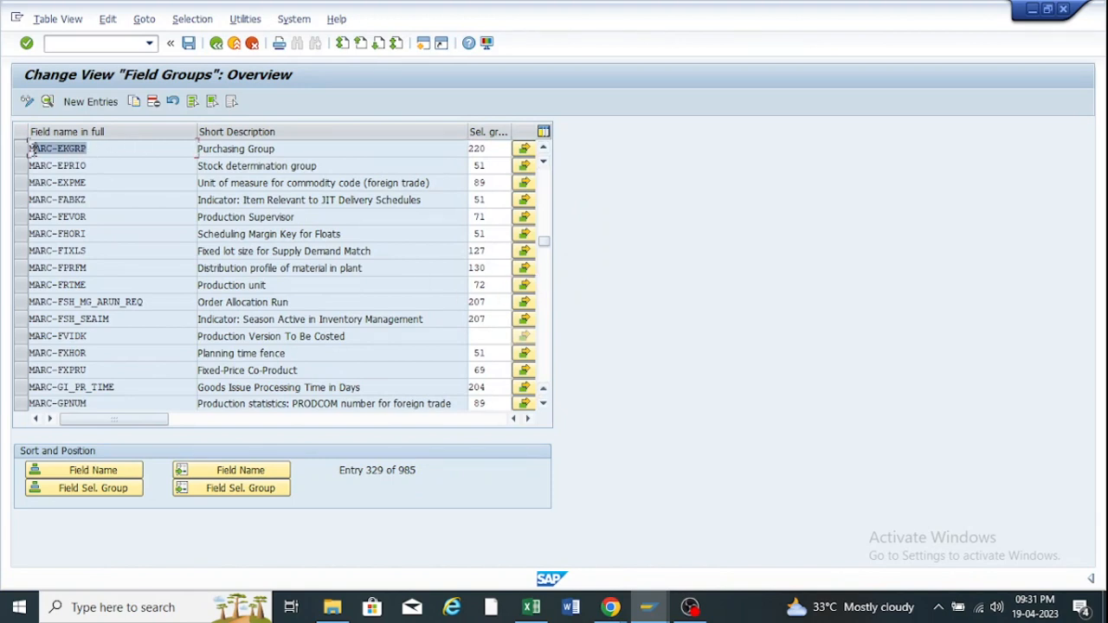
left_click(266, 129)
left_click(268, 132)
left_click_drag(285, 150, 188, 145)
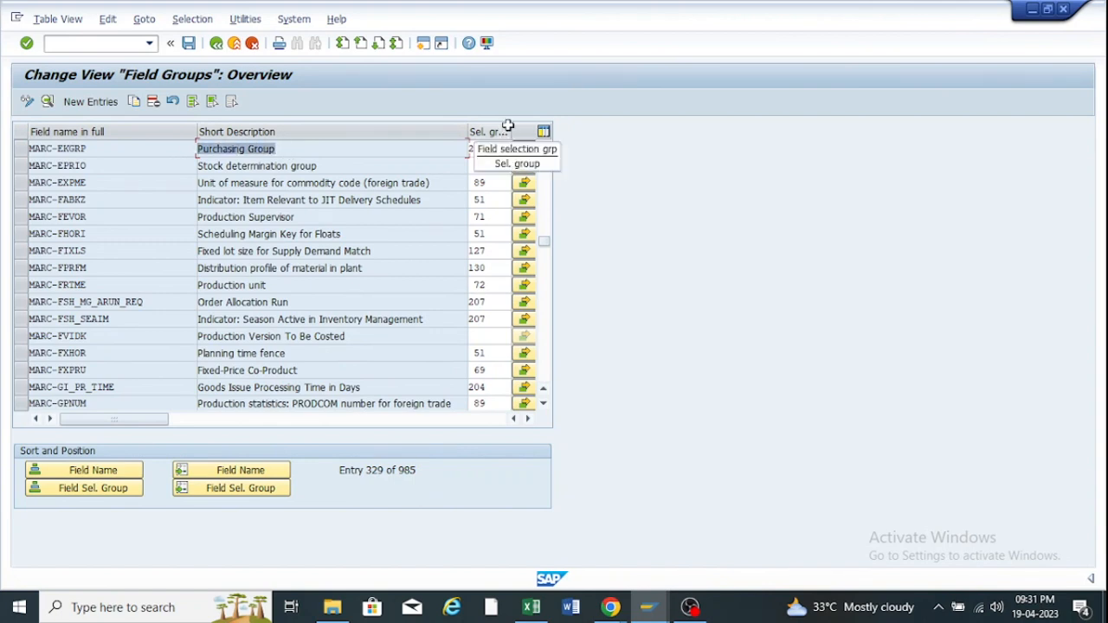
left_click_drag(510, 128, 462, 152)
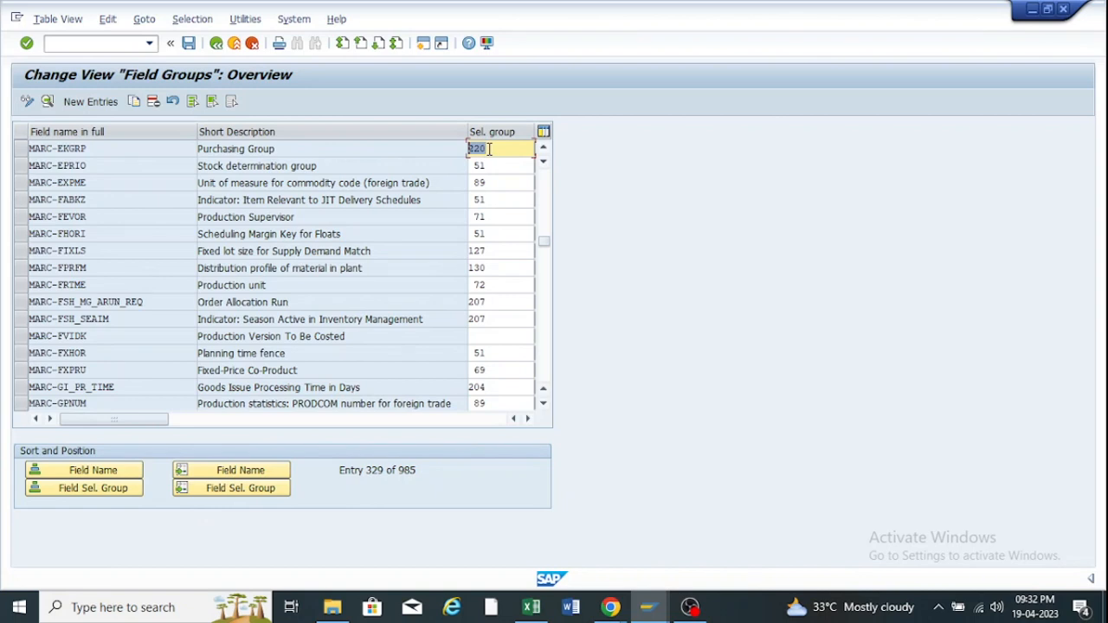
type("220")
key("ctrl+z")
left_click(216, 43)
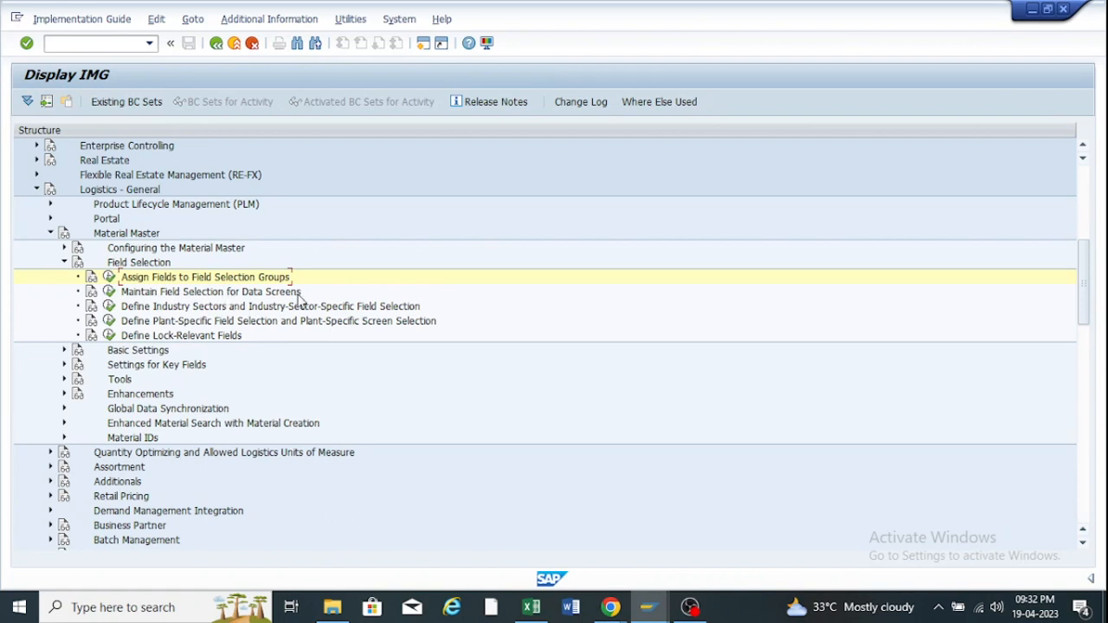
Open Field Selection for Data Screens, confirm ZR02 uses ROH, and position on ROH.
left_click(110, 293)
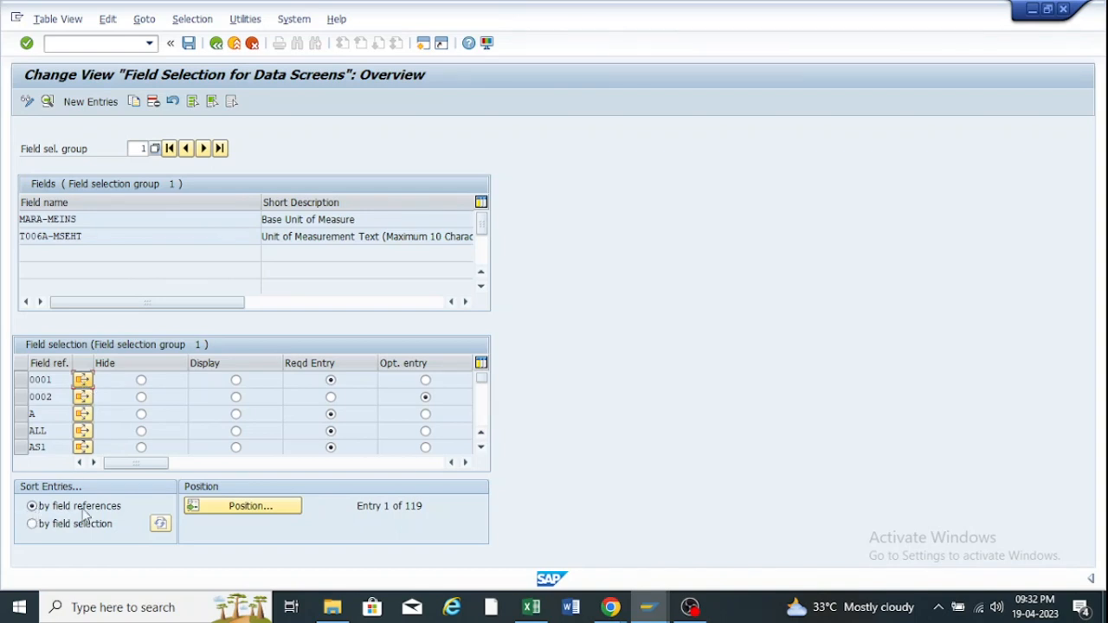
left_click(251, 507)
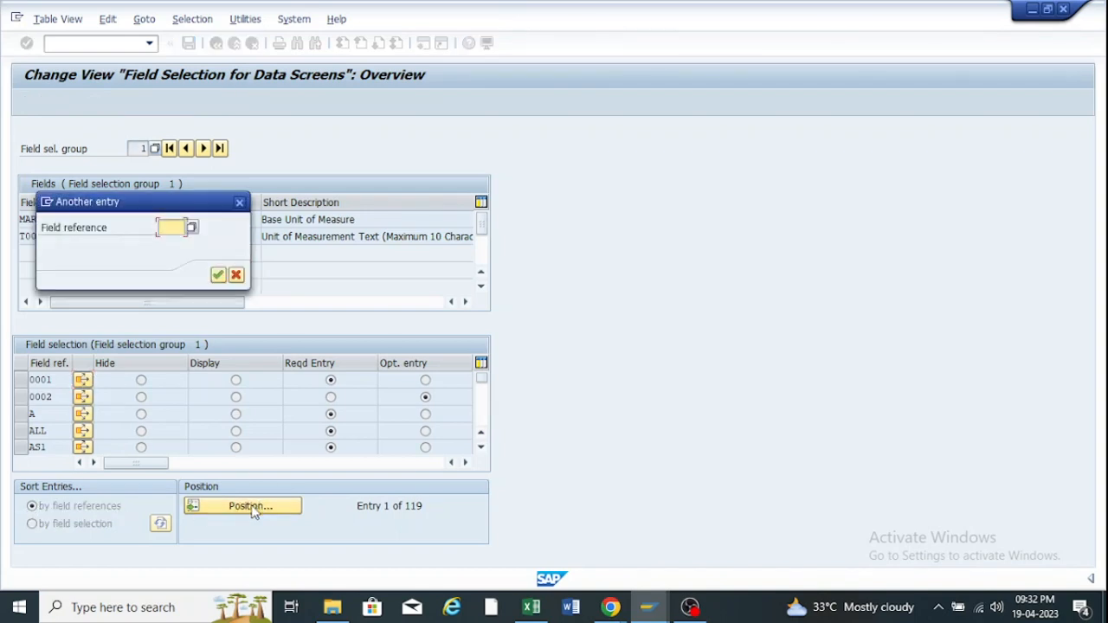
left_click(649, 607)
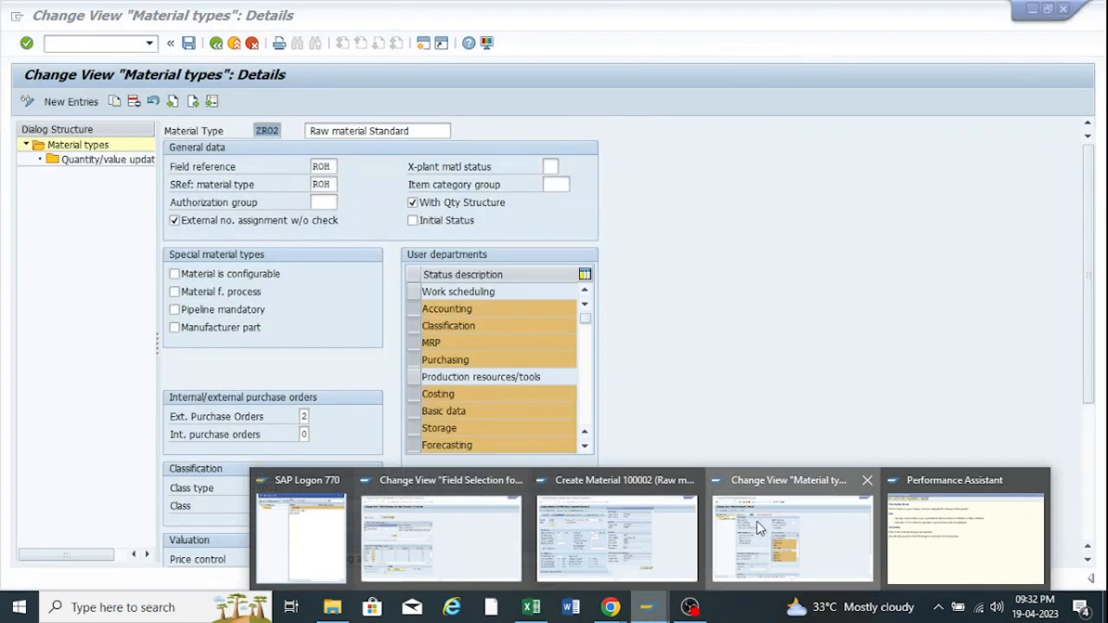
left_click(758, 528)
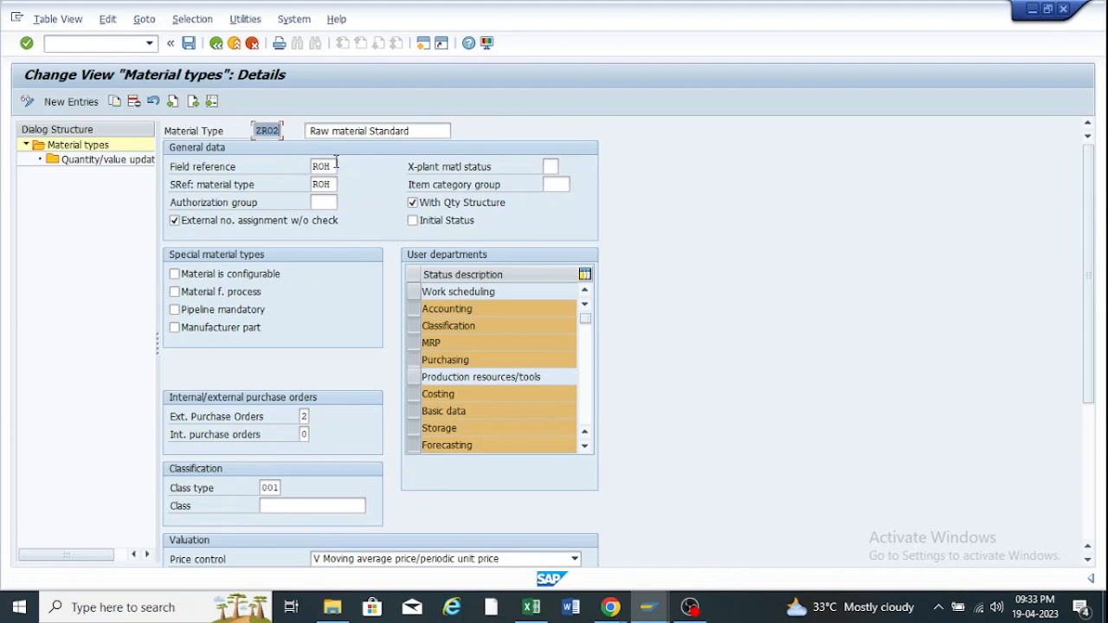
left_click_drag(333, 167, 310, 167)
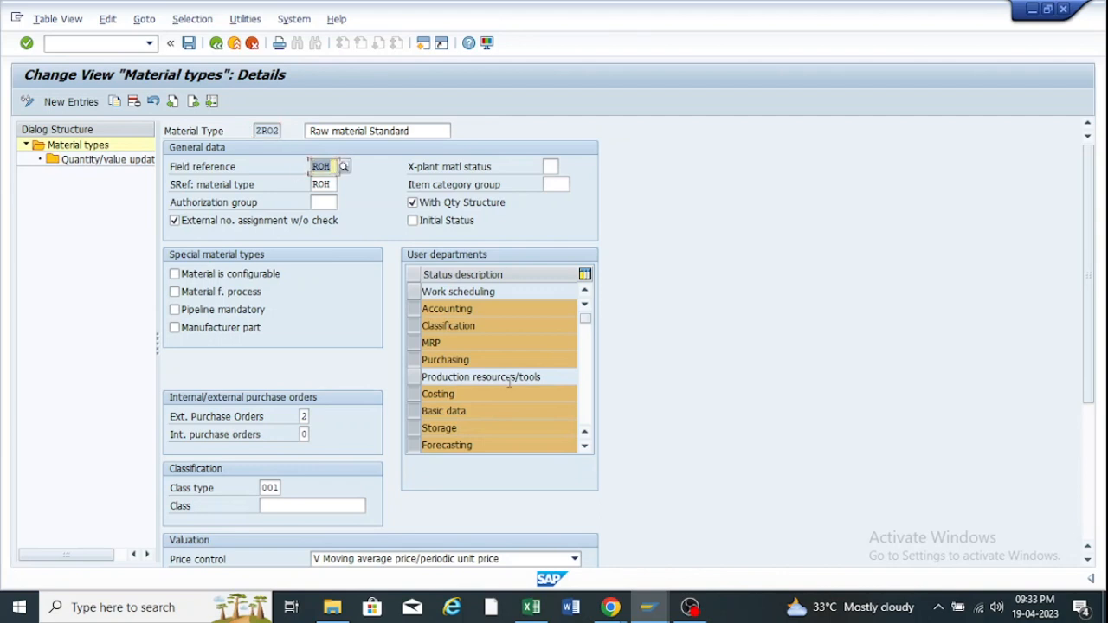
mouse_move(648, 606)
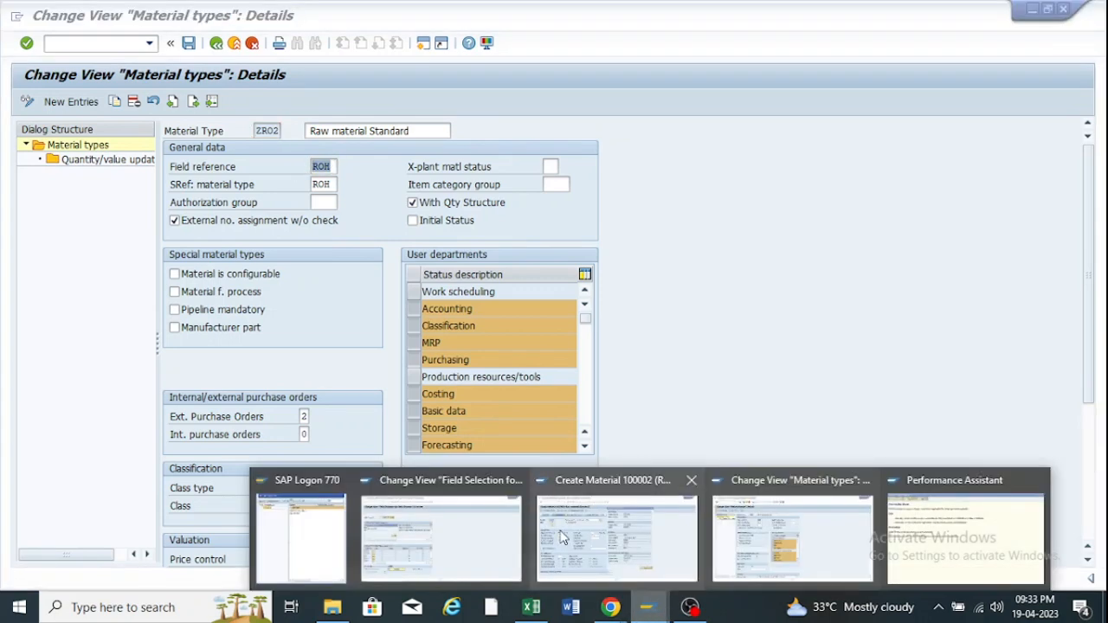
left_click(411, 521)
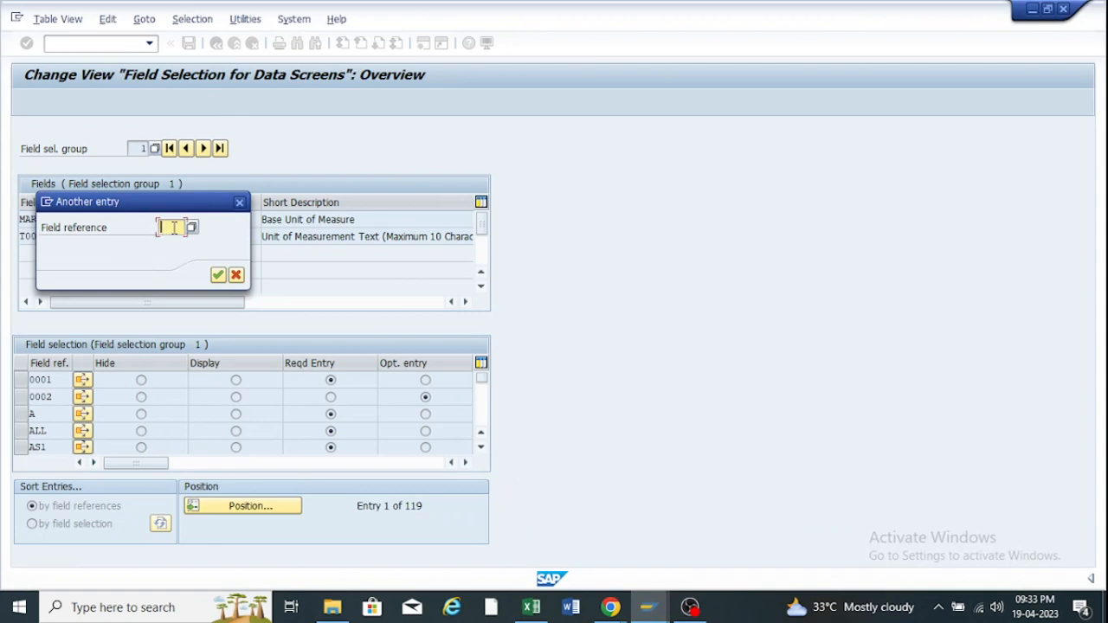
type("roh")
key("Return")
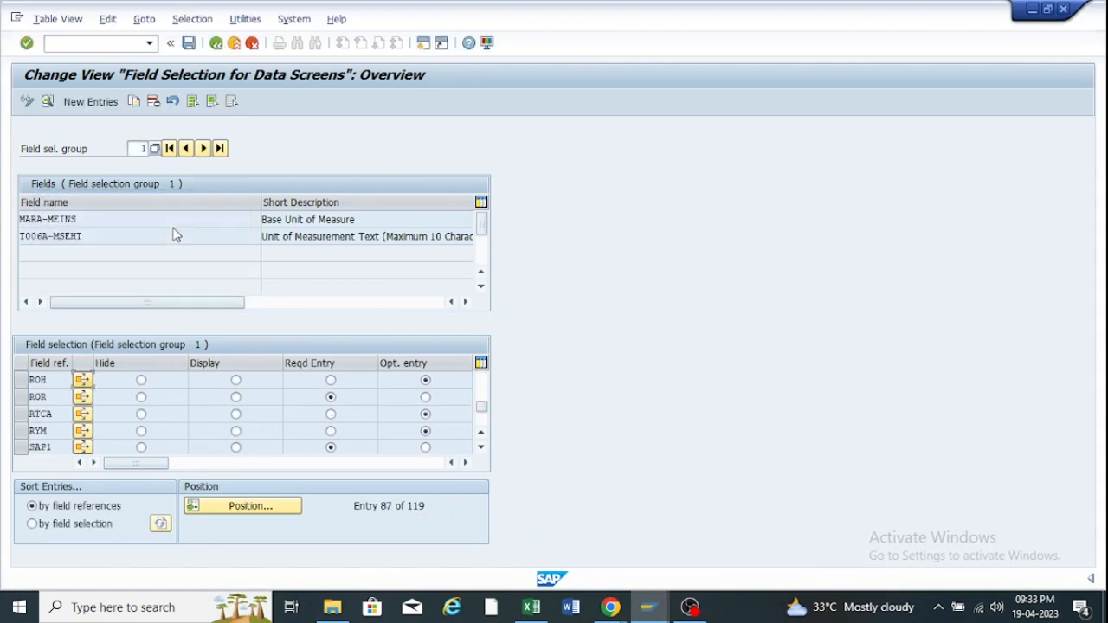
left_click(20, 381)
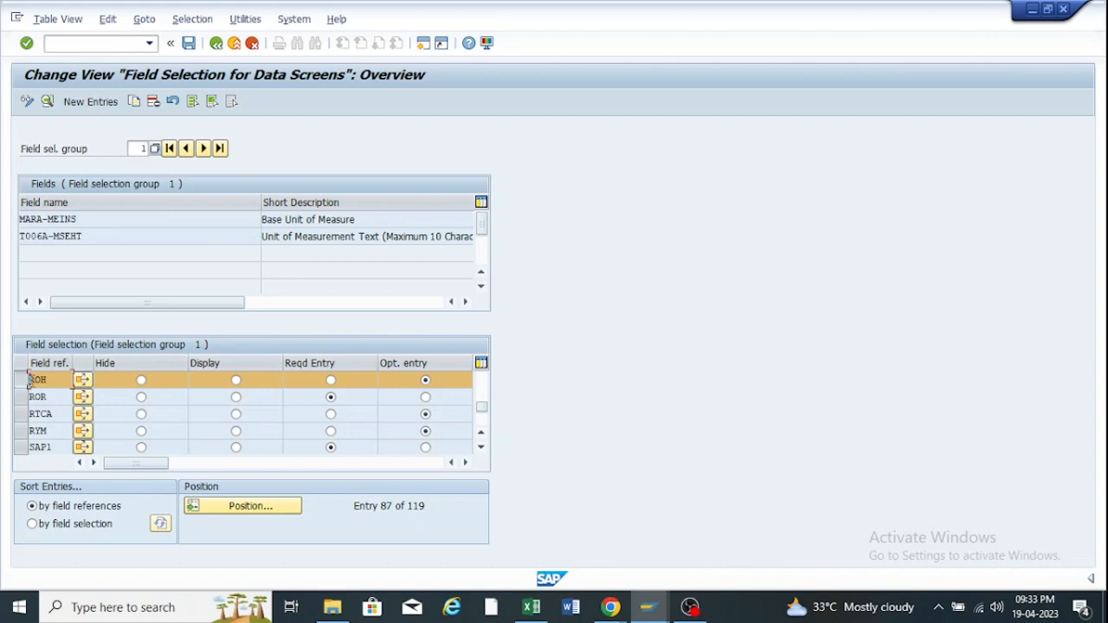
Recheck ZR02's field reference ROH in Material types and reselect the ROH row.
left_click(23, 382)
left_click(644, 607)
left_click(770, 520)
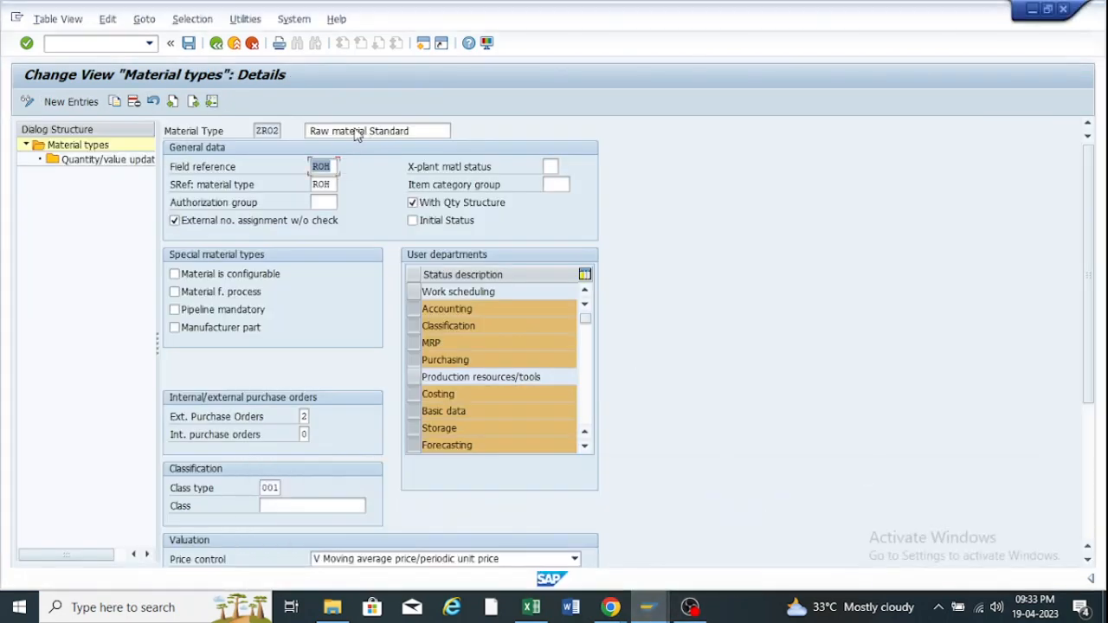
left_click(336, 166)
left_click_drag(331, 166, 310, 166)
left_click(647, 612)
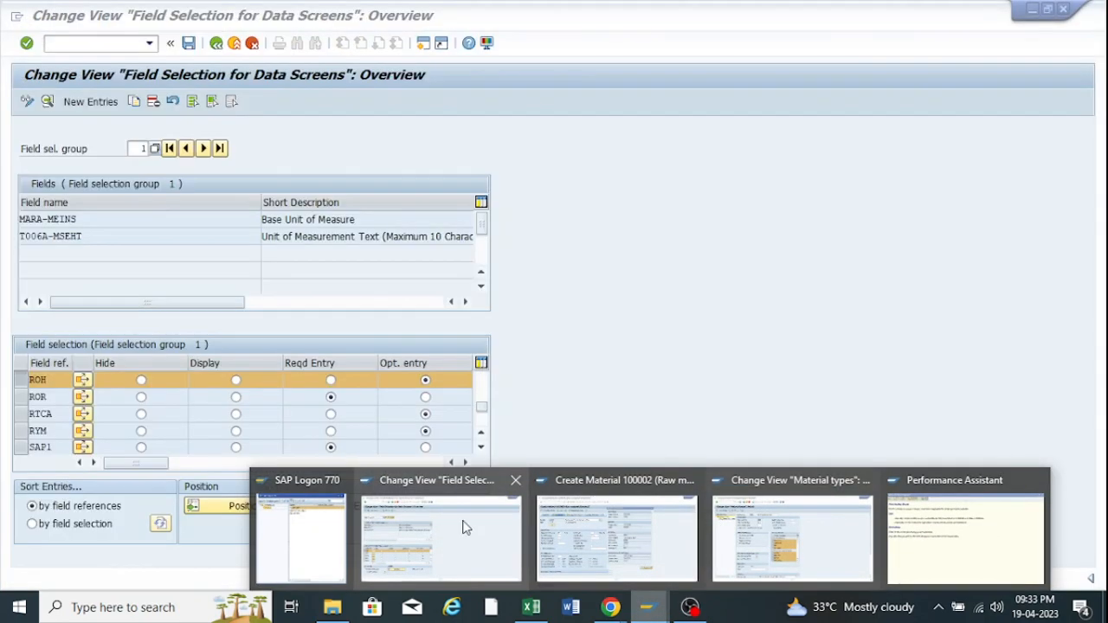
left_click(465, 527)
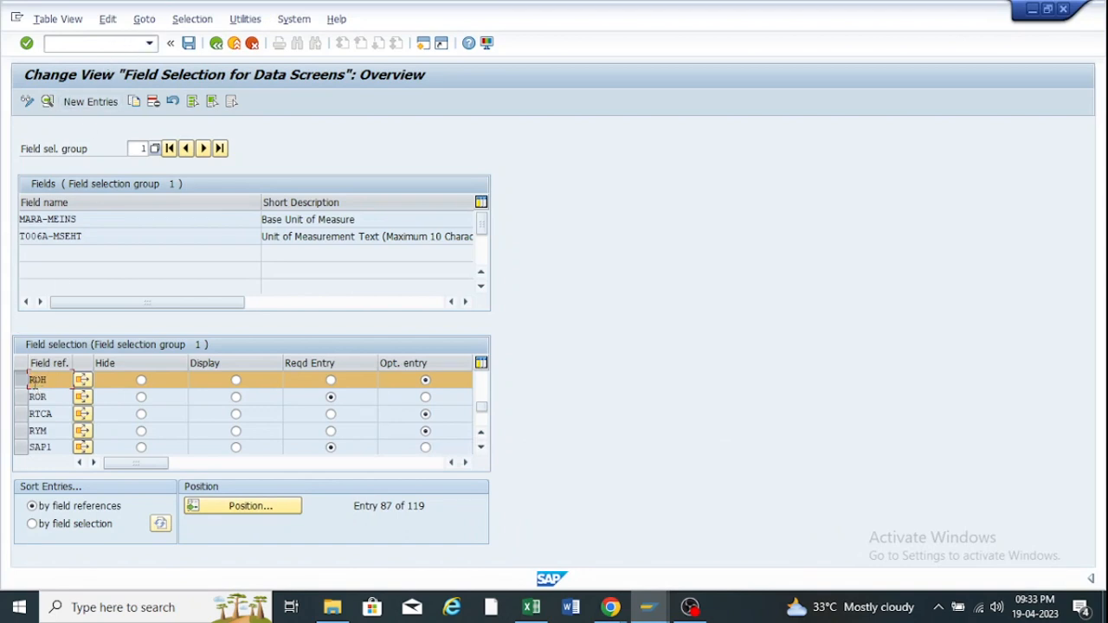
left_click(22, 382)
left_click(22, 383)
Copy ROH's field selection settings as new field reference ZFRR and save it.
left_click(135, 102)
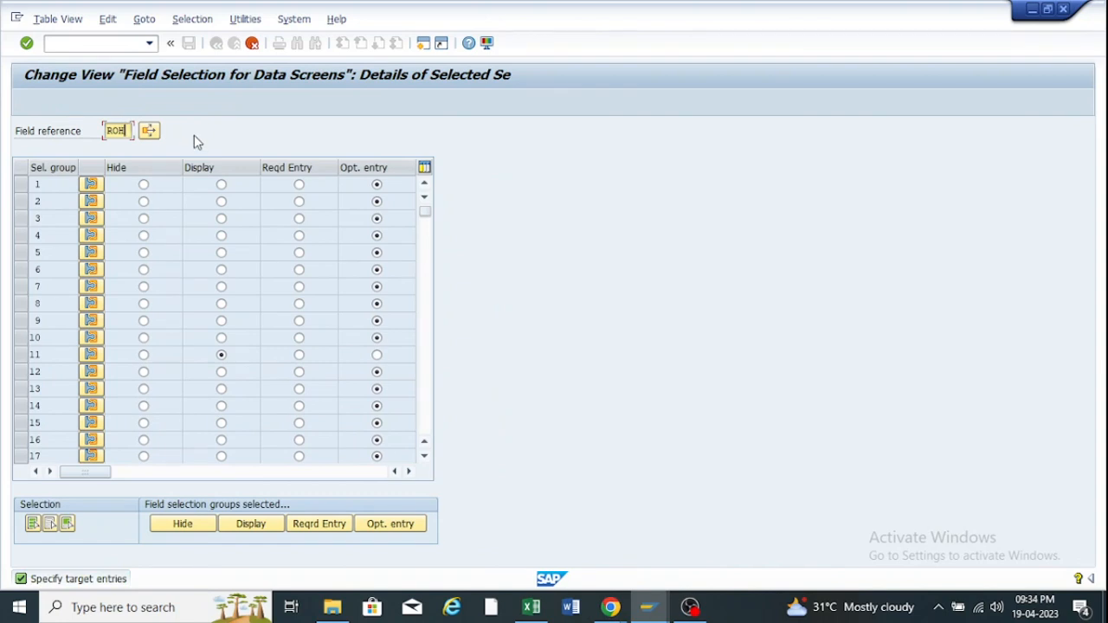
key("BackSpace")
key("BackSpace")
key("BackSpace")
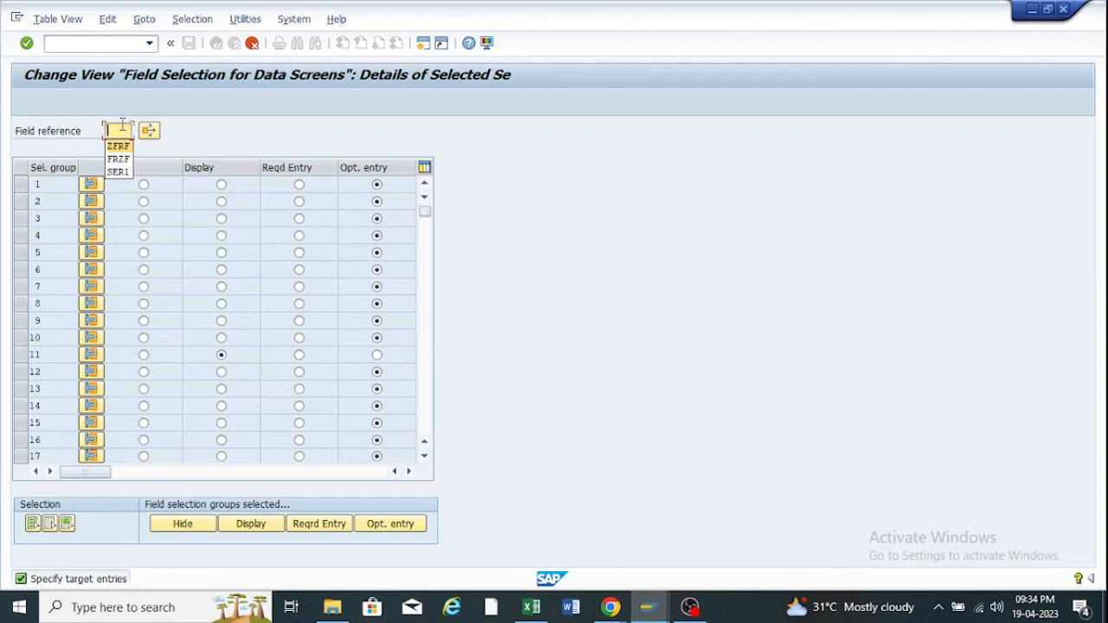
type("Z")
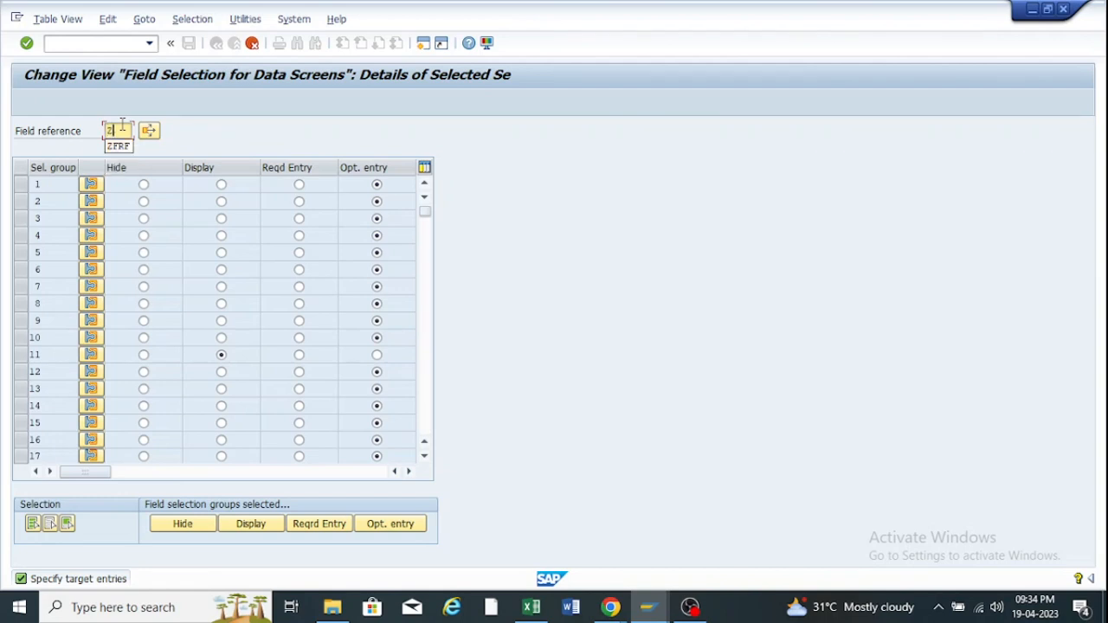
type("FRF")
key("Return")
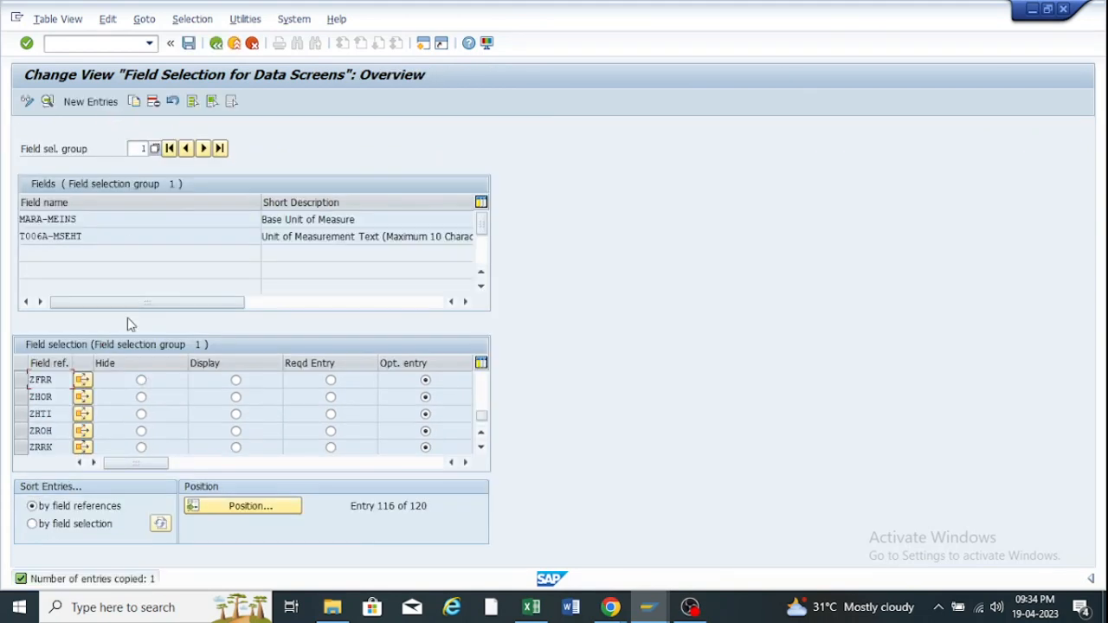
left_click(189, 45)
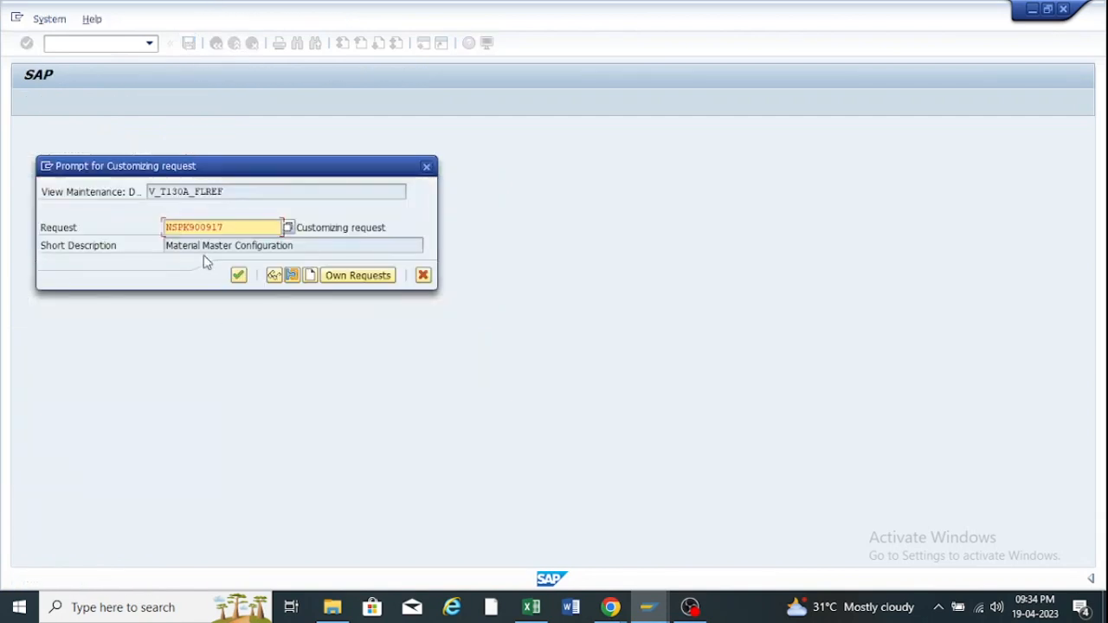
left_click(239, 275)
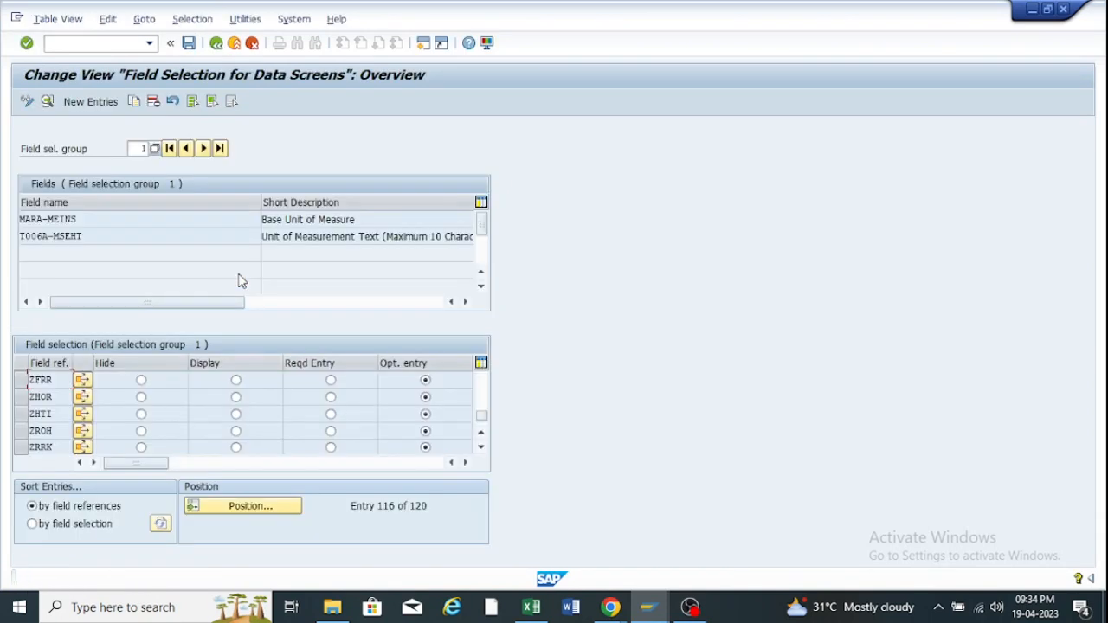
double_click(55, 380)
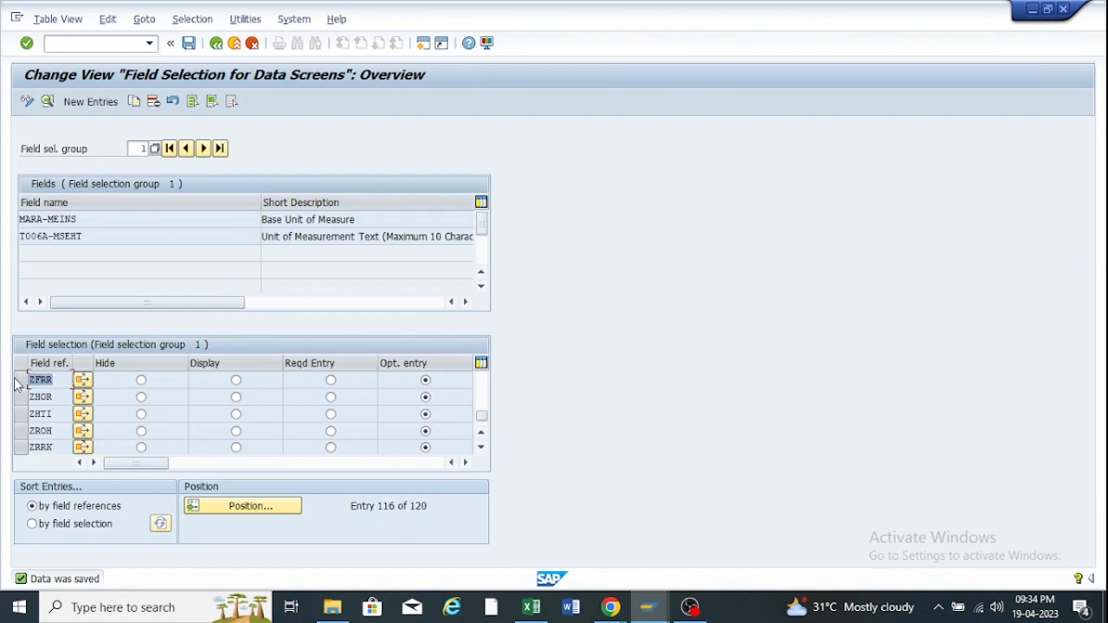
Return to material type ZR02's details, placing the caret in its field reference.
left_click(647, 608)
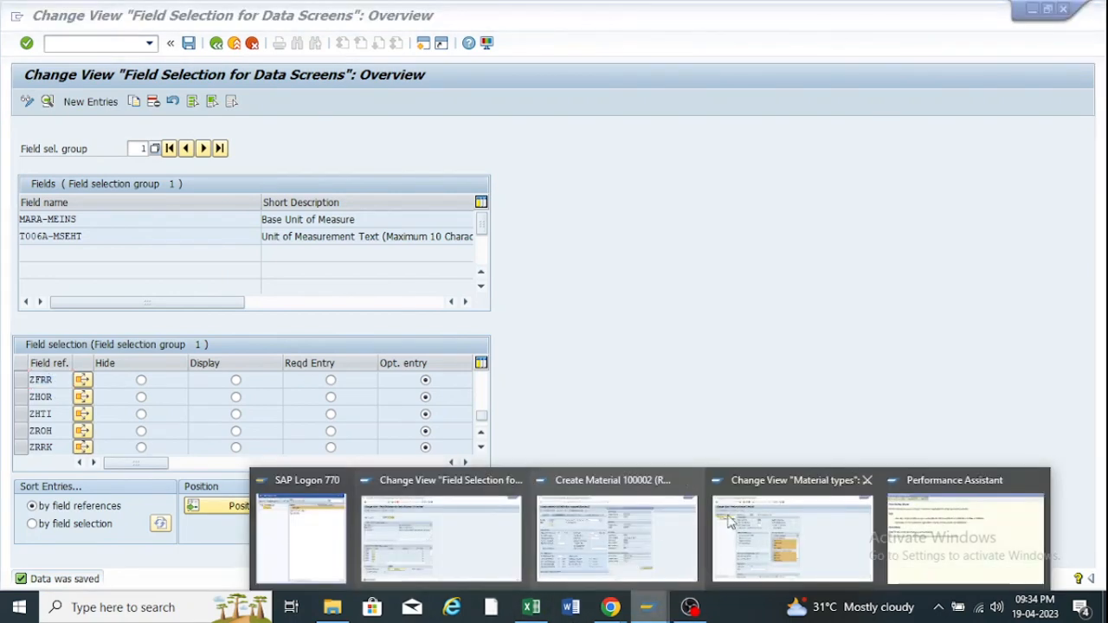
left_click(730, 522)
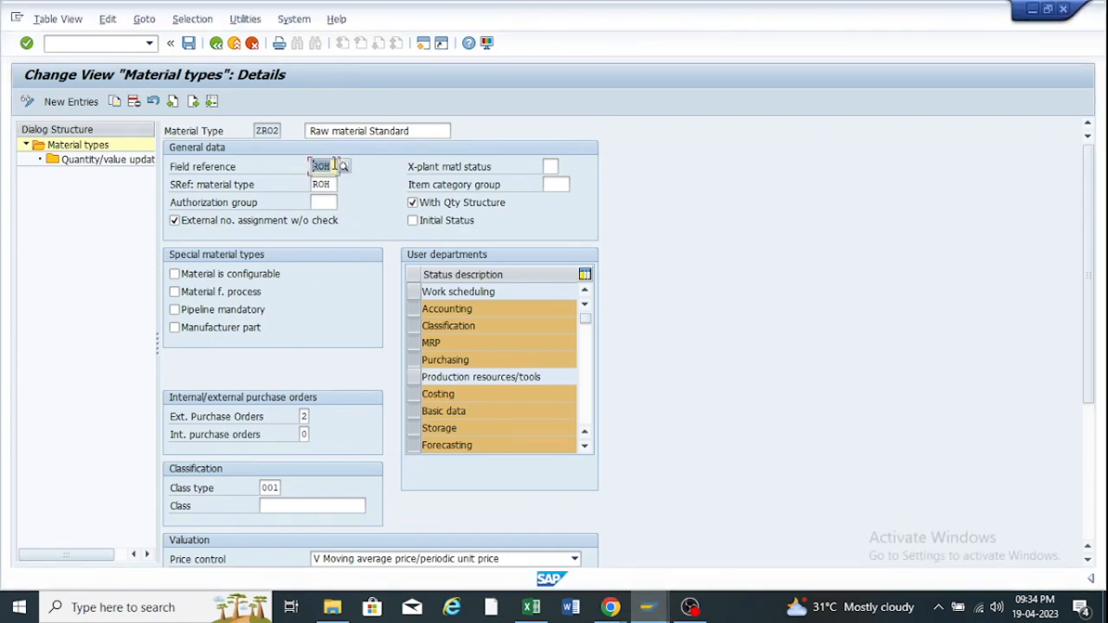
left_click(334, 165)
Replace ZR02's field reference ROH with ZFRR and save under the customizing request.
key("BackSpace")
key("BackSpace")
key("BackSpace")
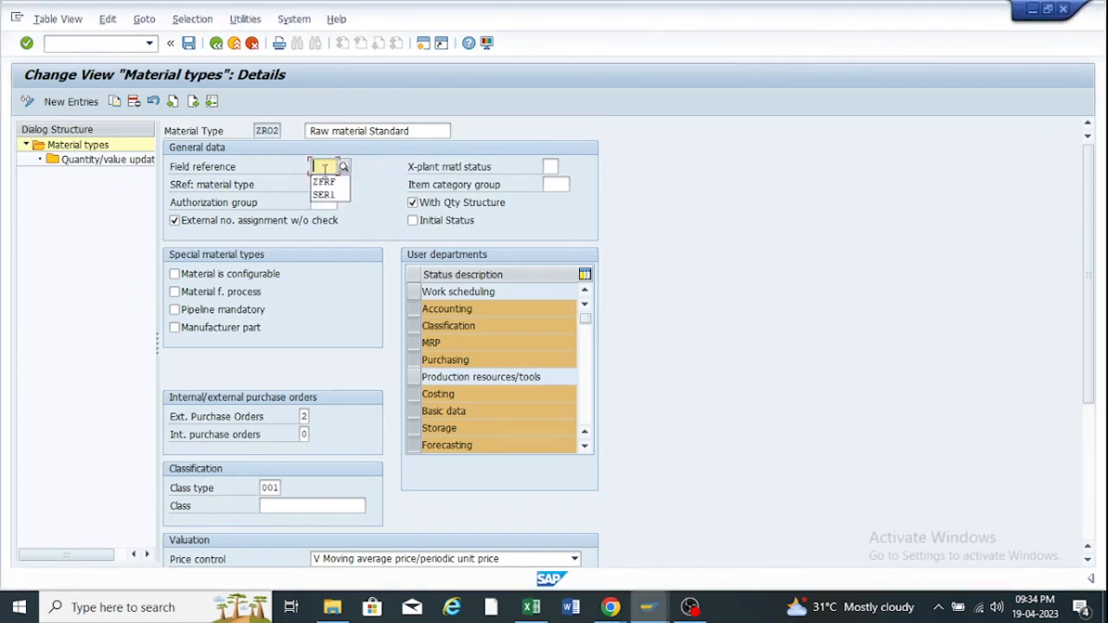
type("ZFRR")
left_click(188, 43)
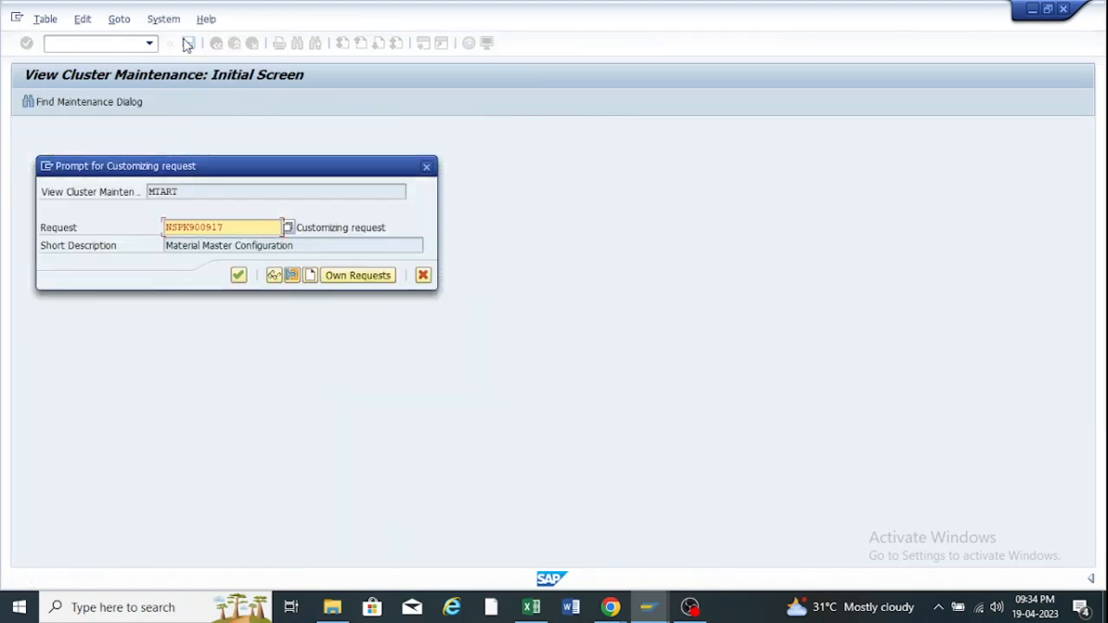
left_click(237, 276)
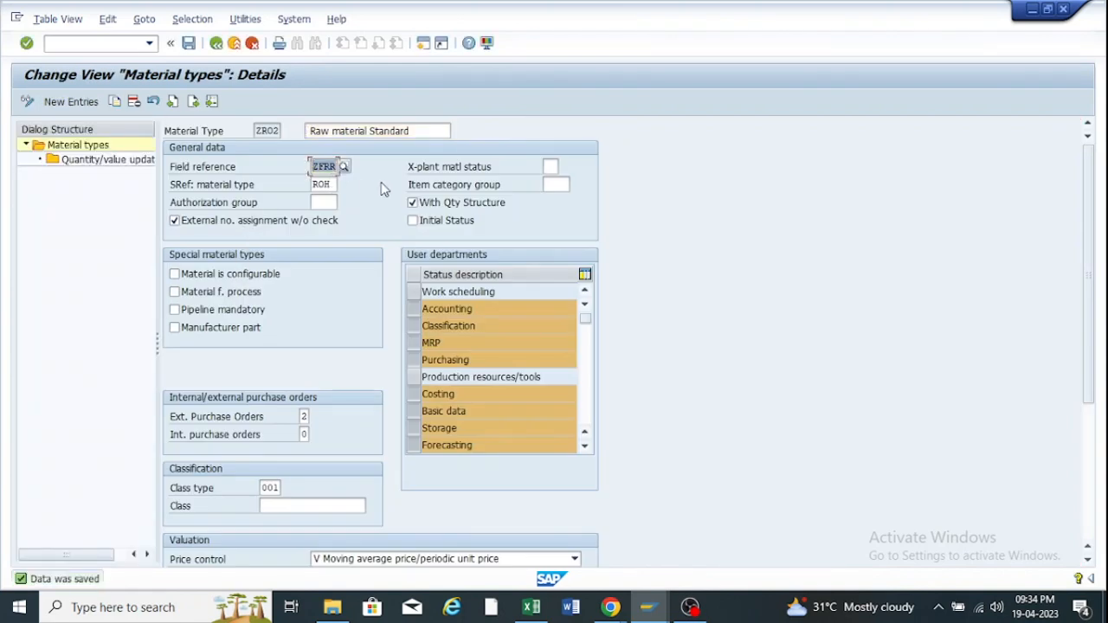
left_click(336, 166)
left_click_drag(342, 165, 292, 169)
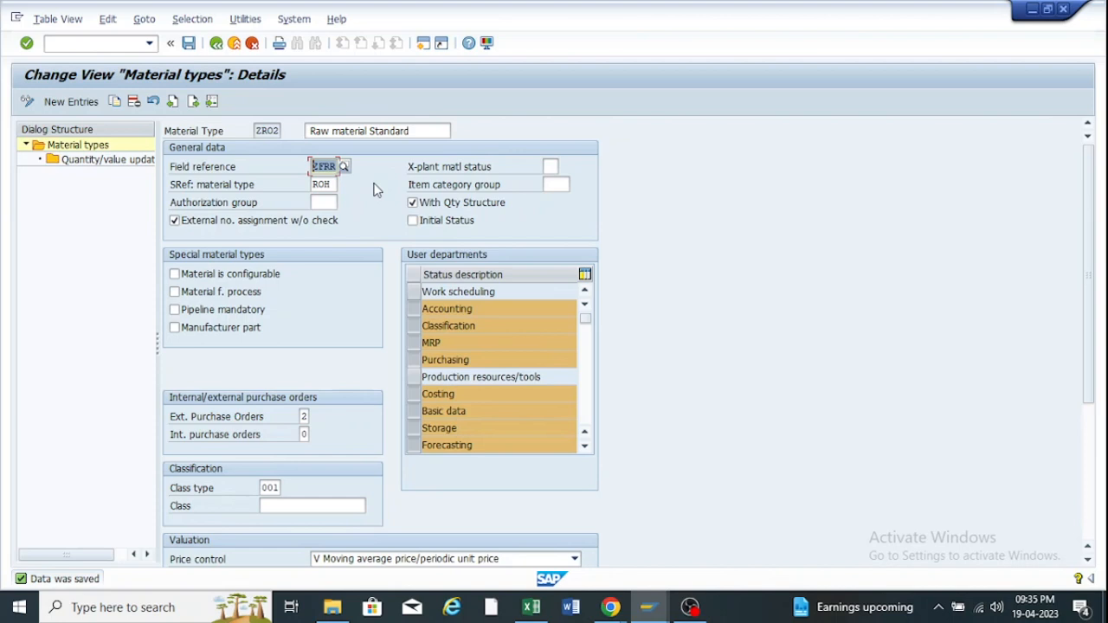
Switch to the Google Meet call and dismiss the presenting-to-everyone notification.
mouse_move(649, 609)
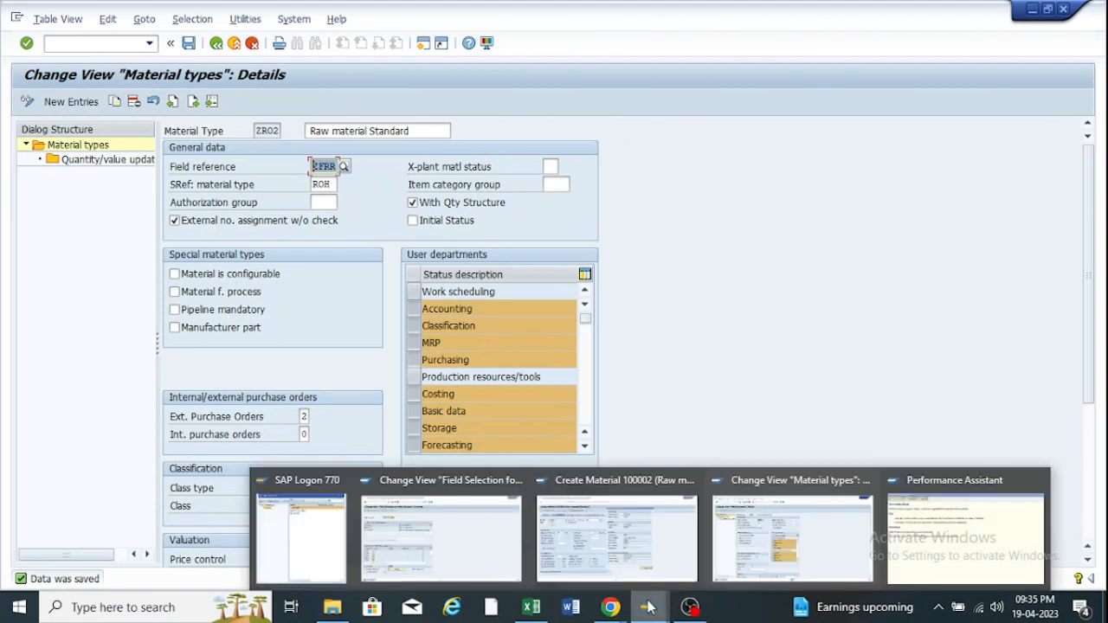
mouse_move(611, 607)
left_click(559, 537)
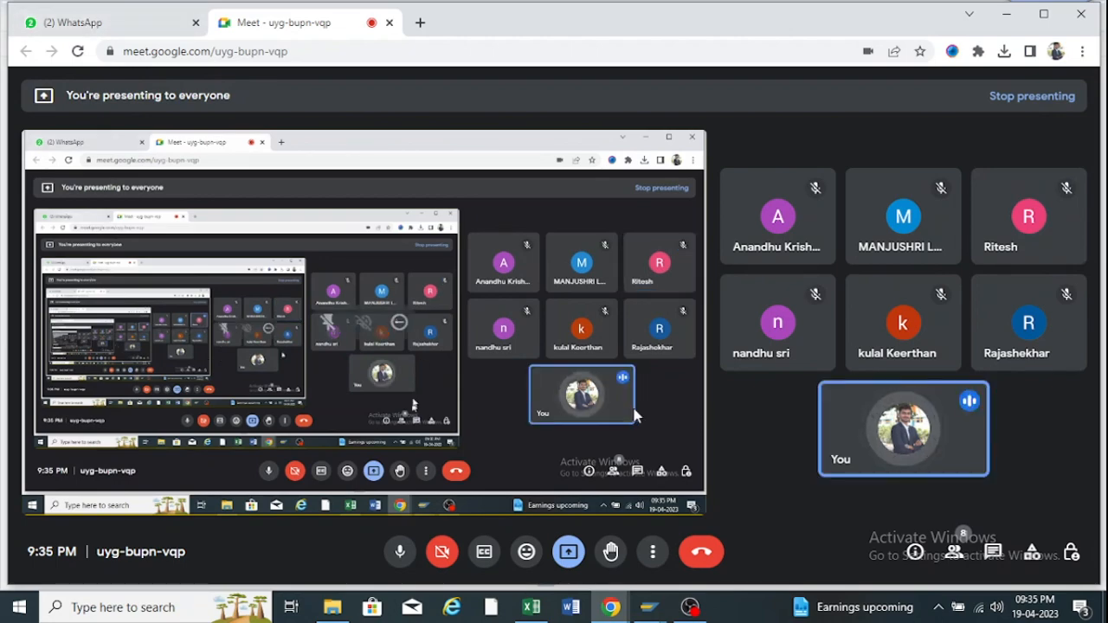
left_click(645, 613)
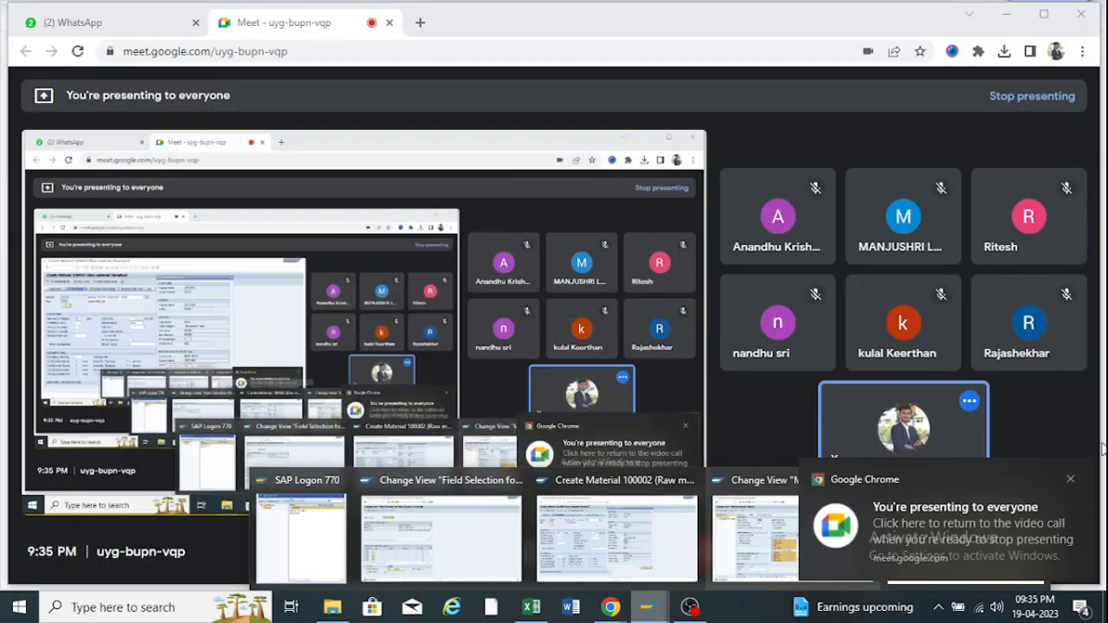
left_click(1070, 480)
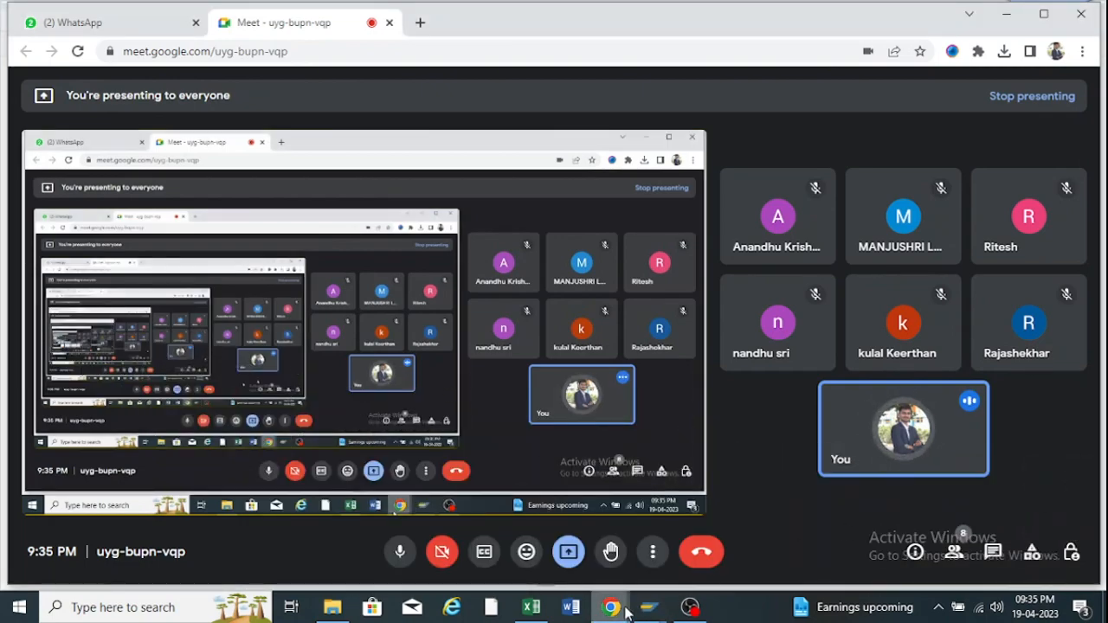
mouse_move(652, 611)
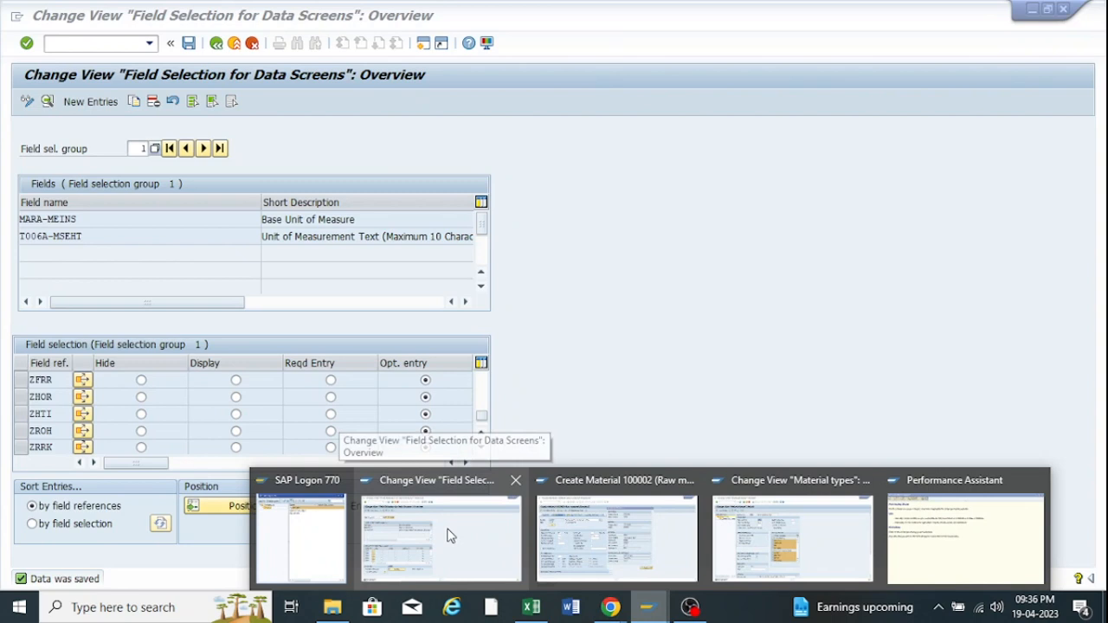
Return to Create Material 100002 and close the leftover Purchasing Group help windows.
left_click(447, 536)
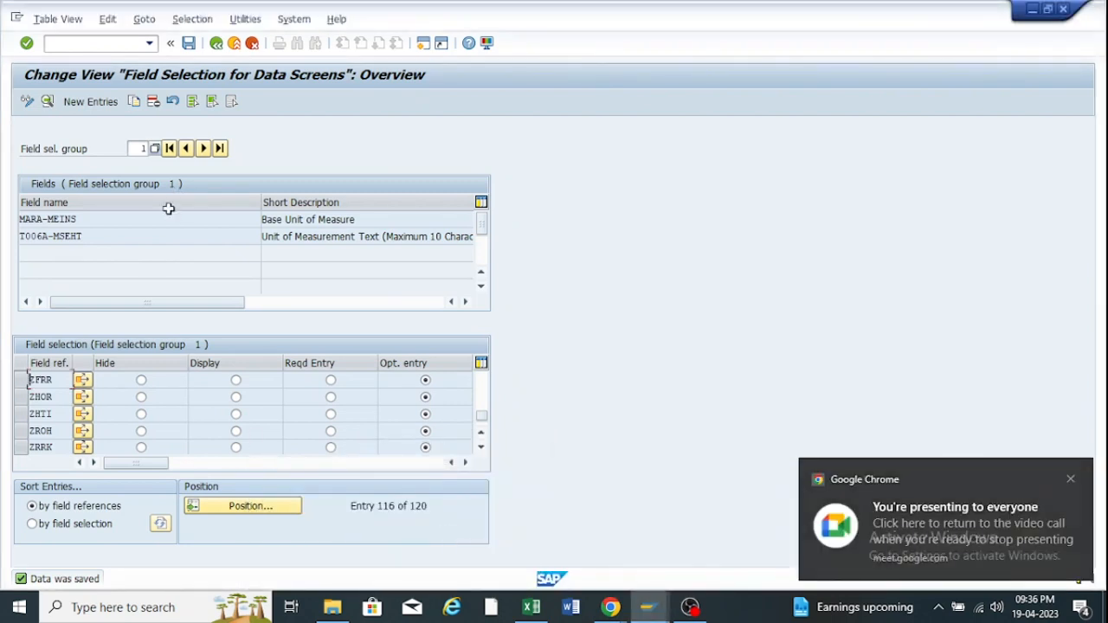
left_click(1071, 476)
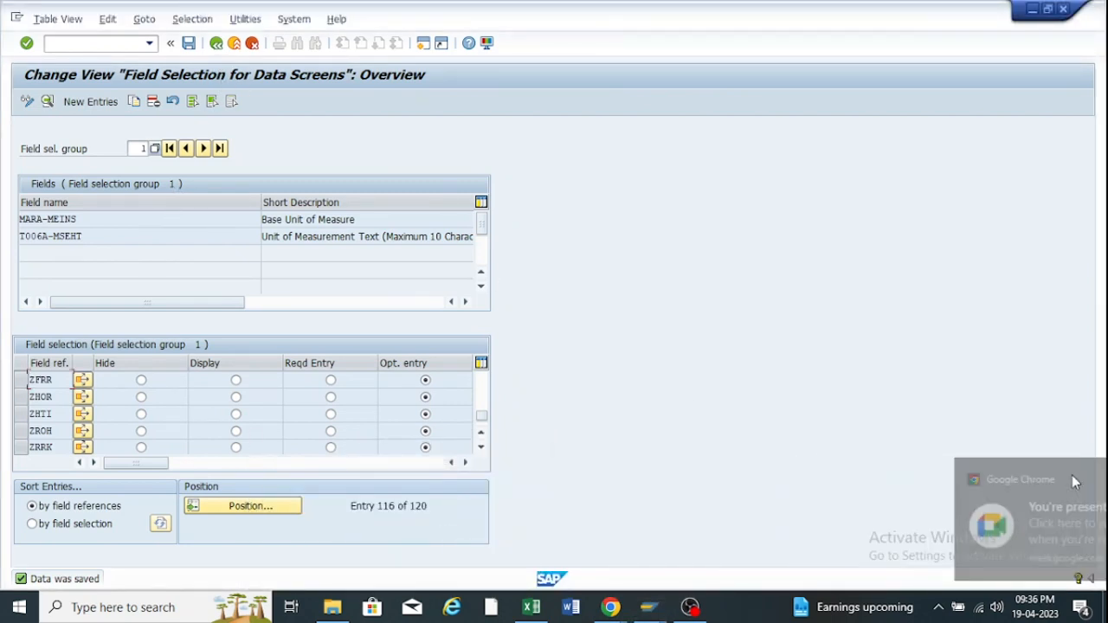
left_click(647, 607)
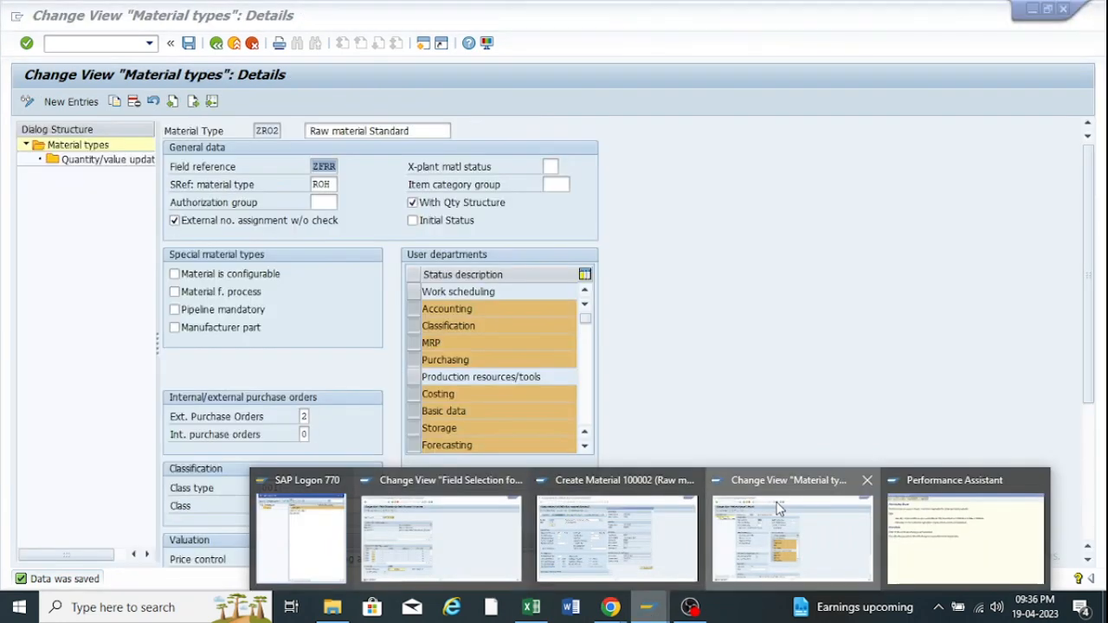
left_click(762, 520)
left_click(336, 166)
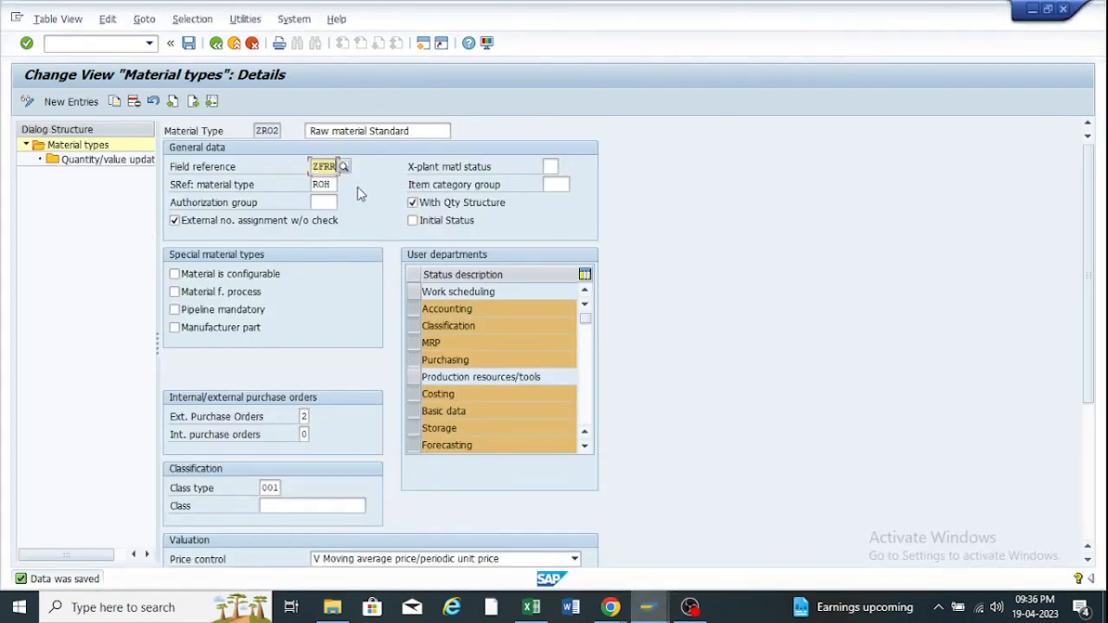
left_click(648, 607)
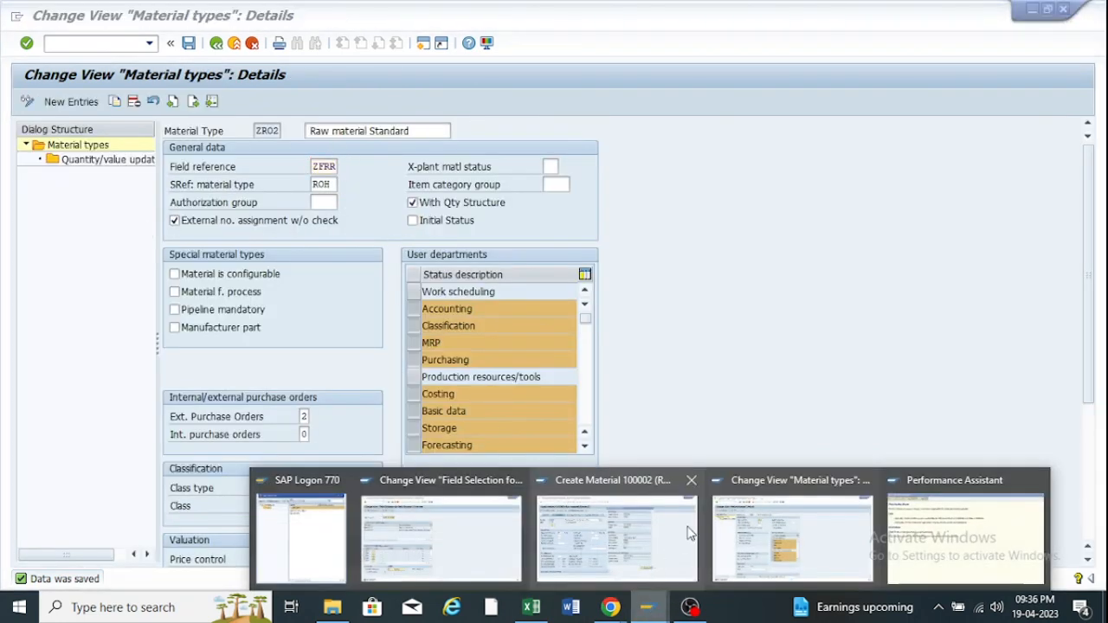
mouse_move(620, 528)
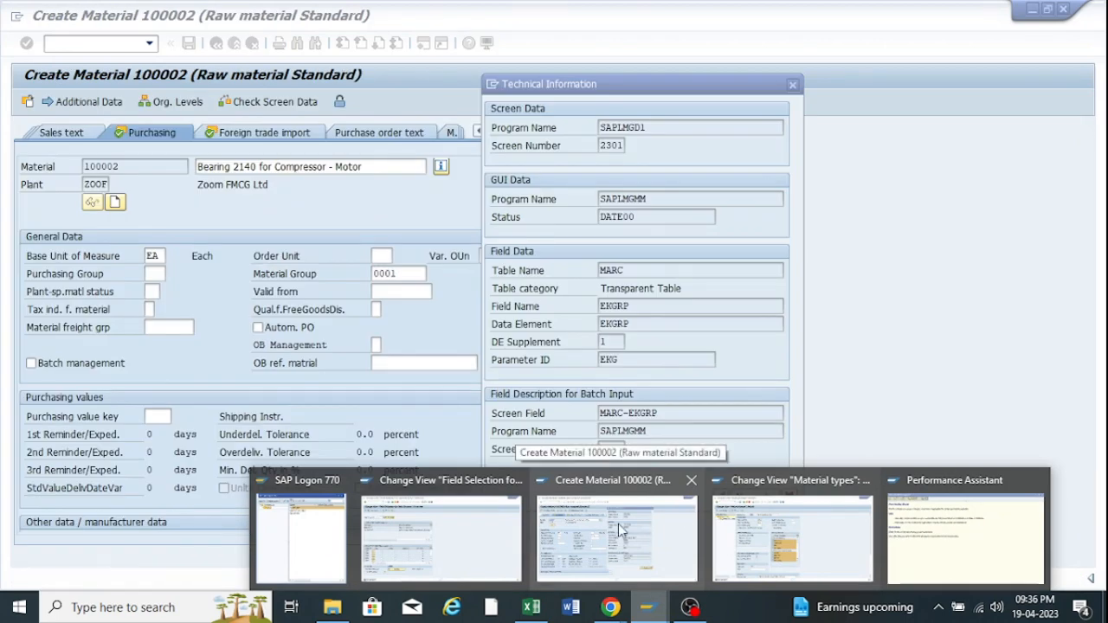
left_click(618, 524)
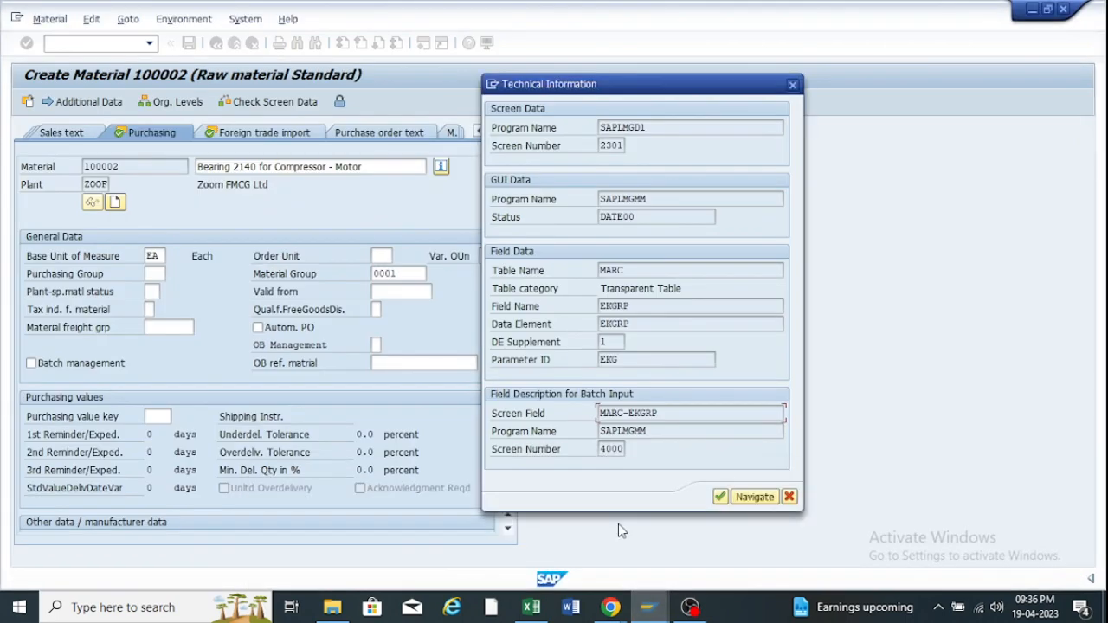
left_click(792, 85)
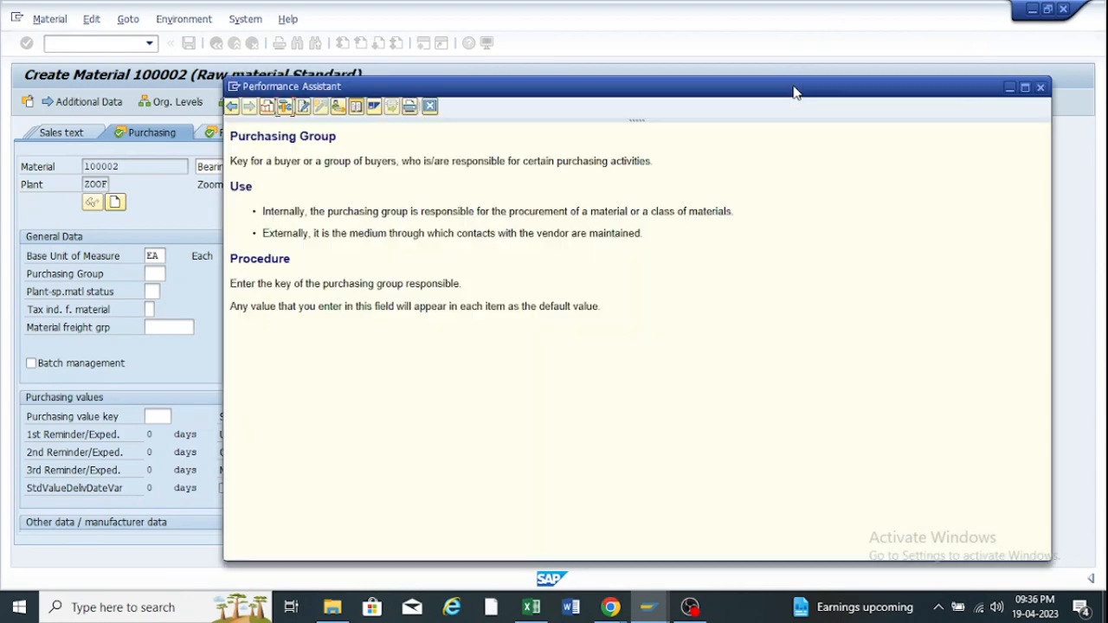
left_click(1040, 88)
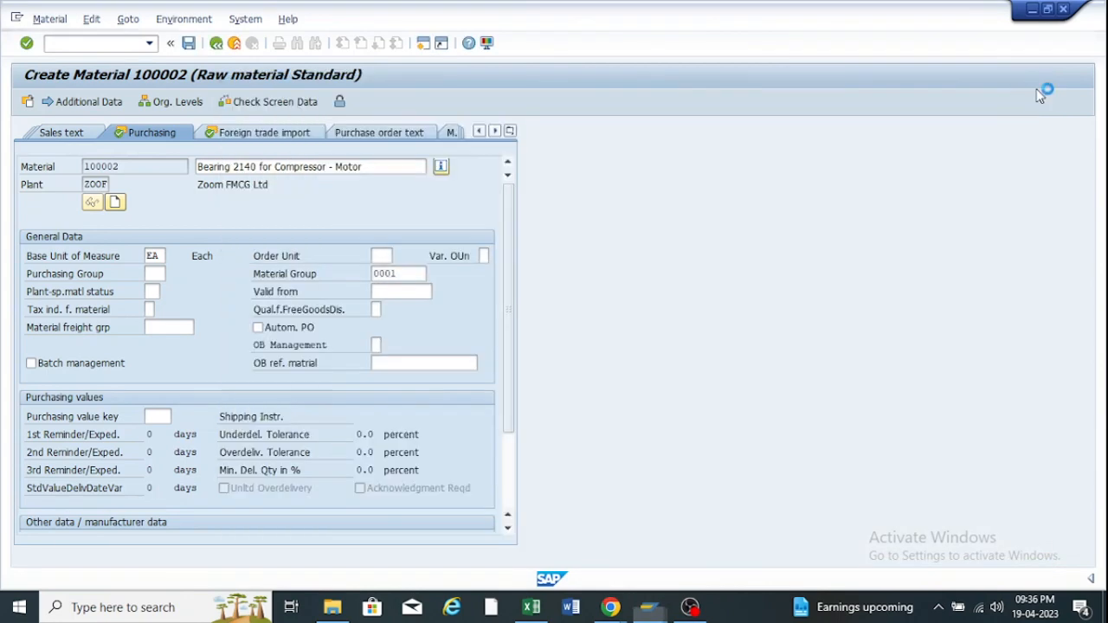
Look up Purchasing Group's technical information (table MARC, field MARC-EKGRP), then close the help.
left_click(149, 274)
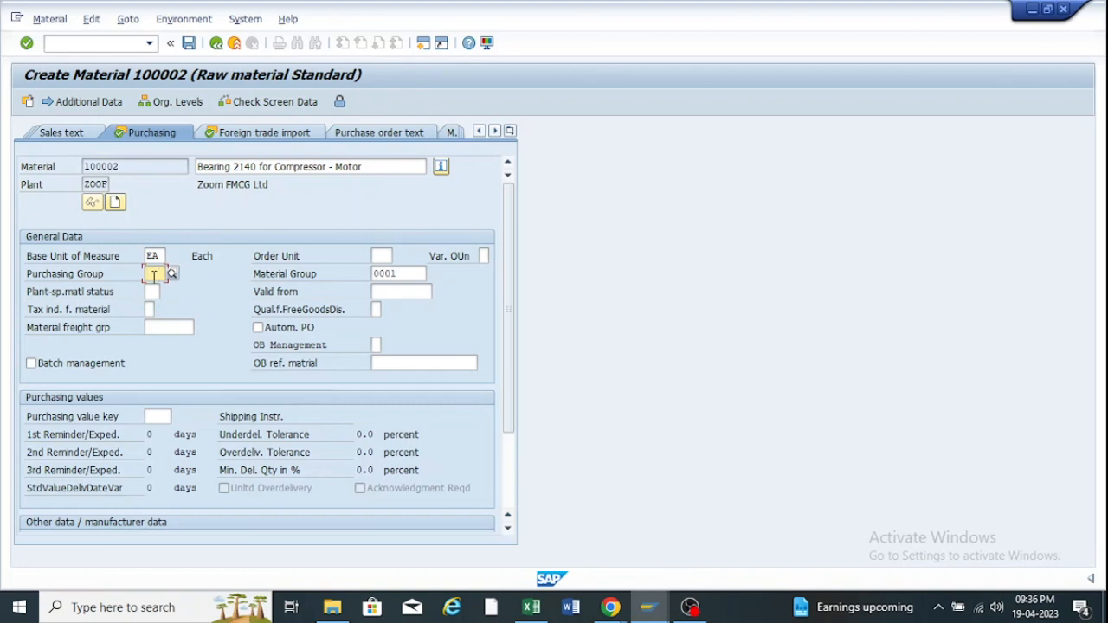
key("F1")
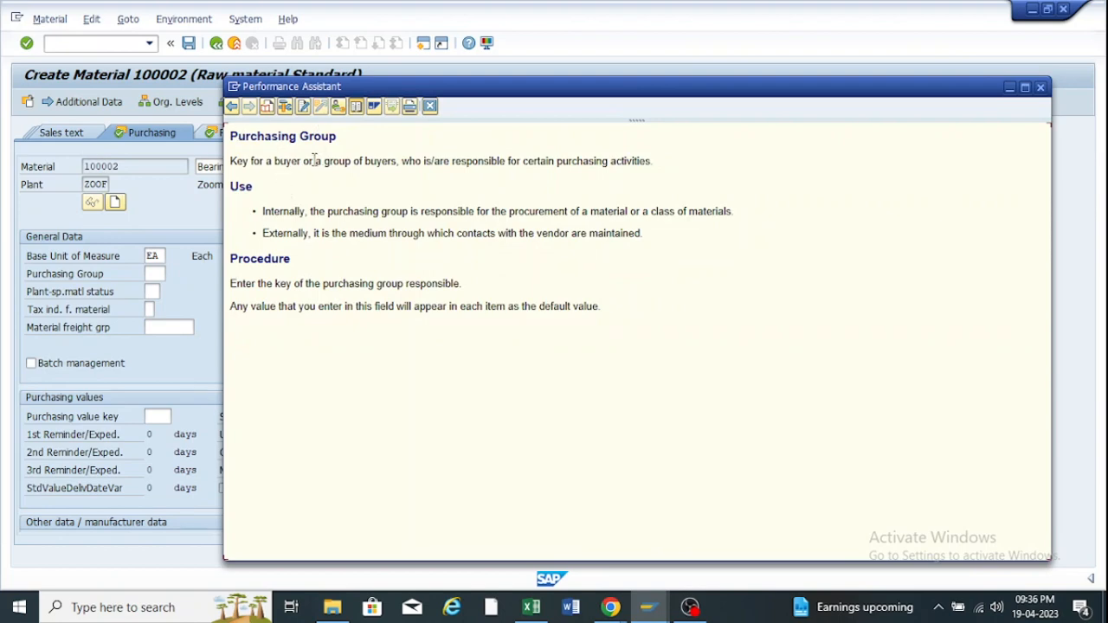
left_click(283, 108)
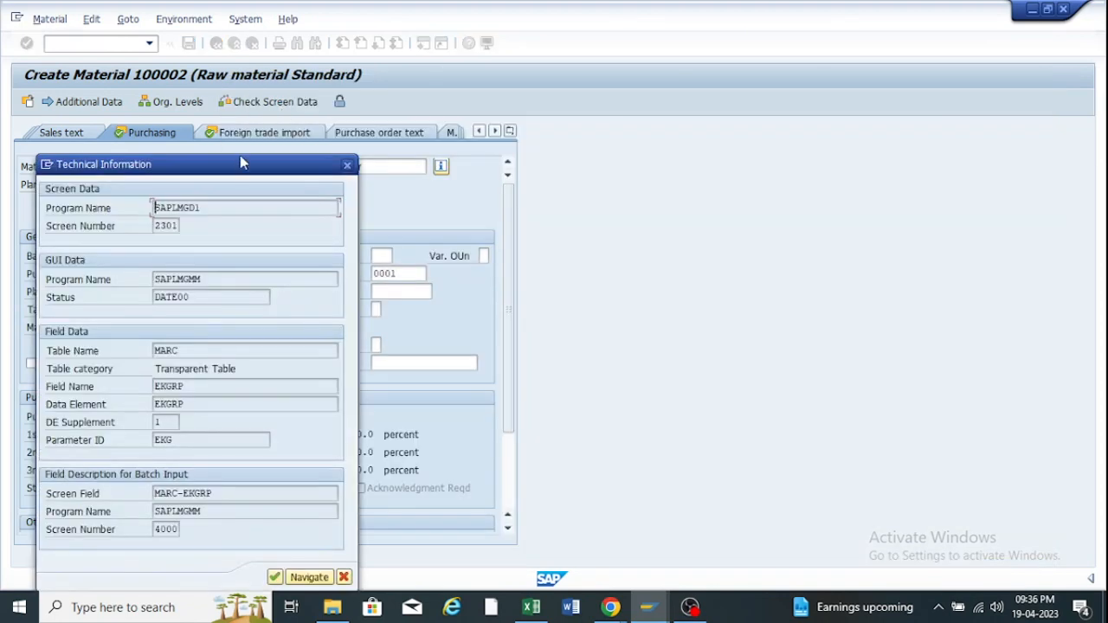
left_click_drag(240, 155, 669, 83)
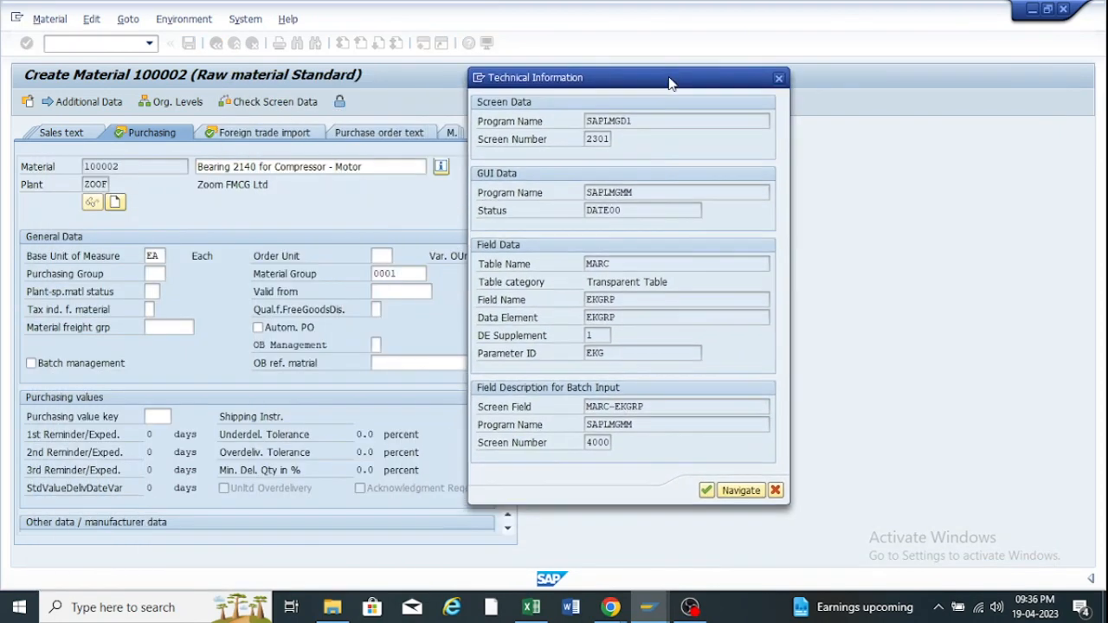
double_click(614, 264)
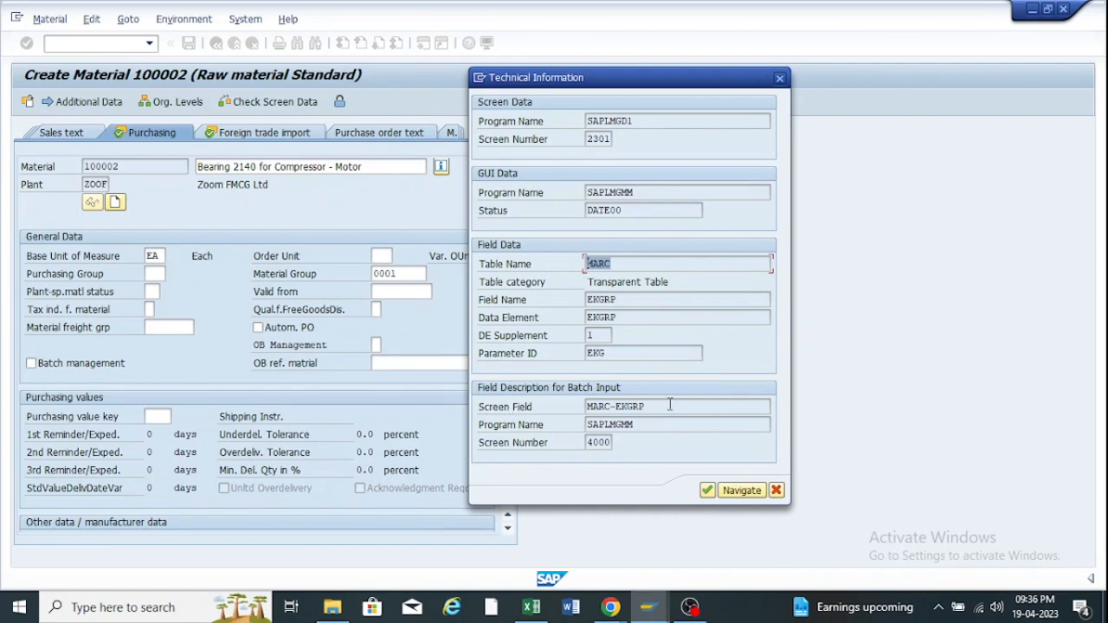
left_click_drag(666, 404, 588, 406)
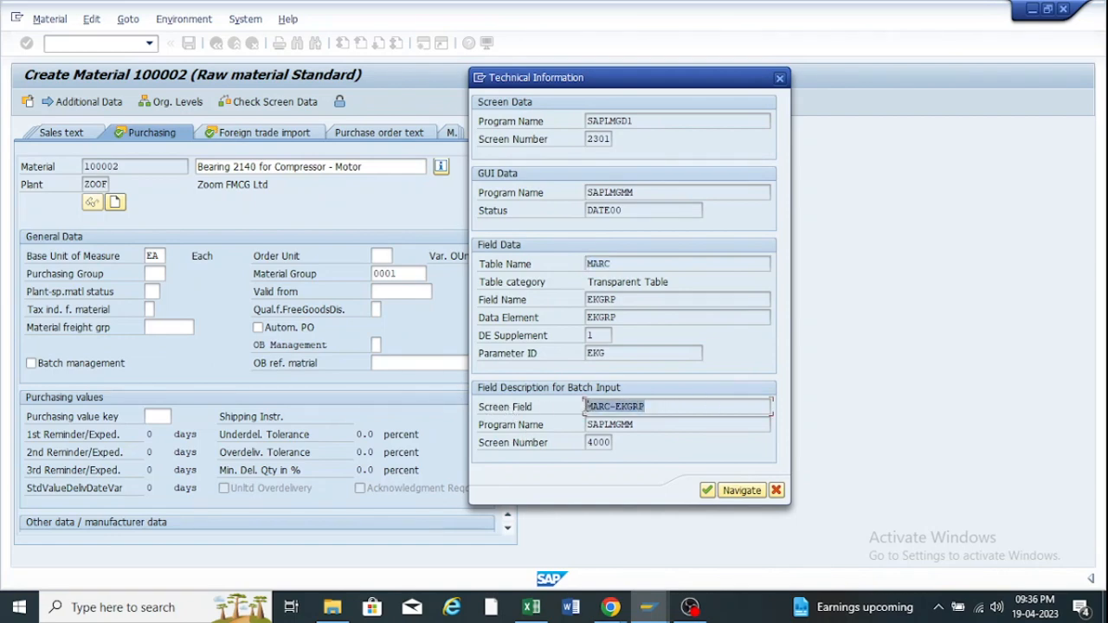
left_click_drag(656, 406, 581, 412)
key("ctrl+c")
left_click(779, 78)
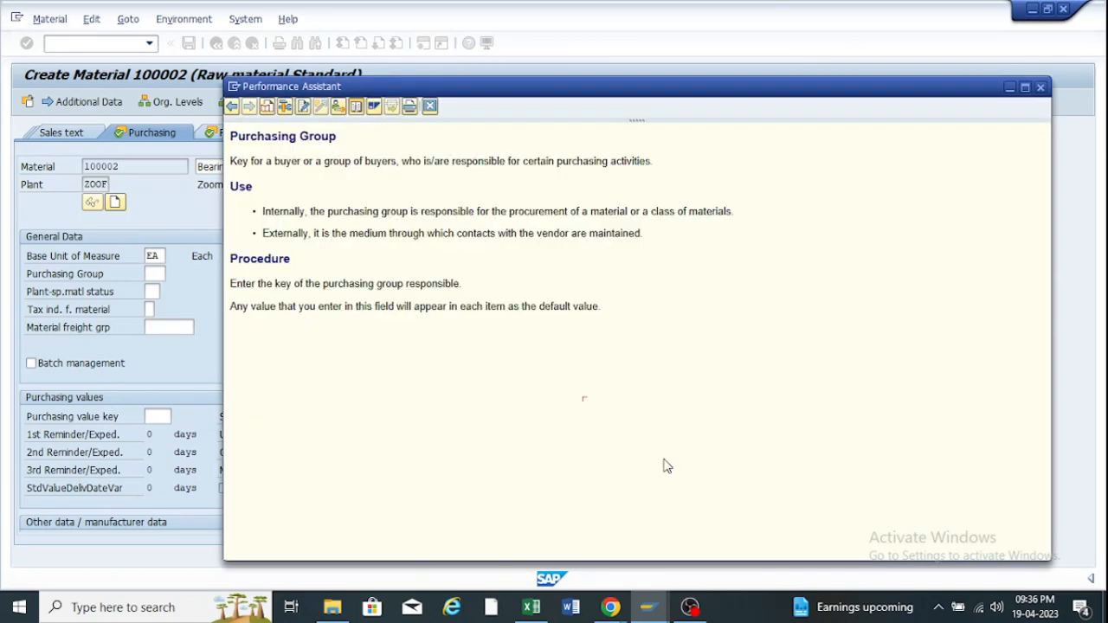
left_click(1036, 86)
Reopen Assign Fields to Field Selection Groups positioned on field name MARC-EKGRP.
mouse_move(647, 605)
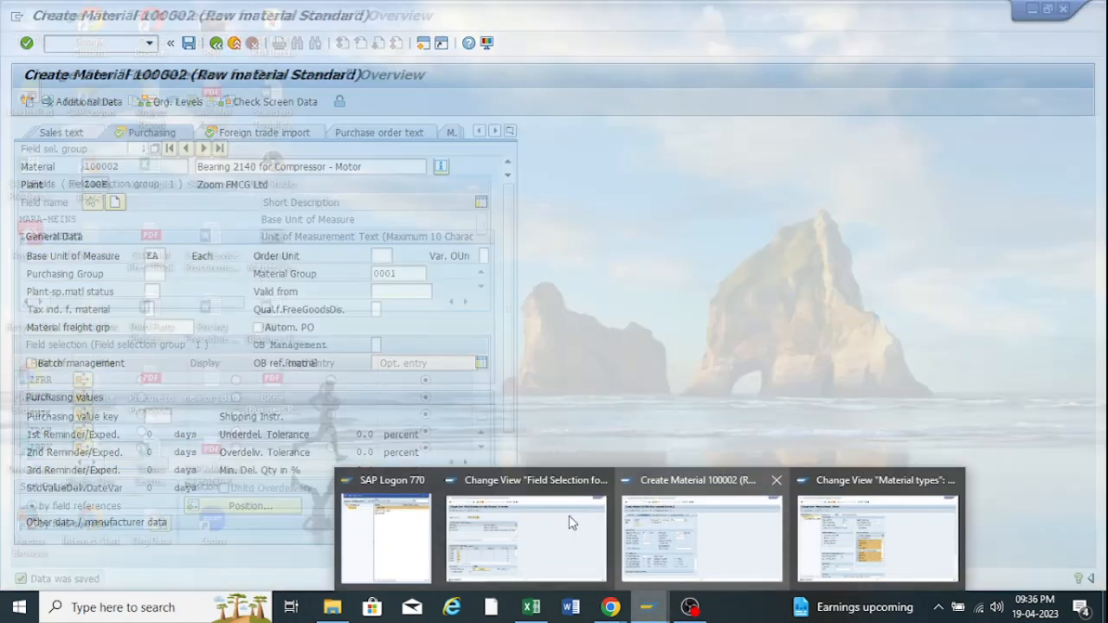
left_click(570, 524)
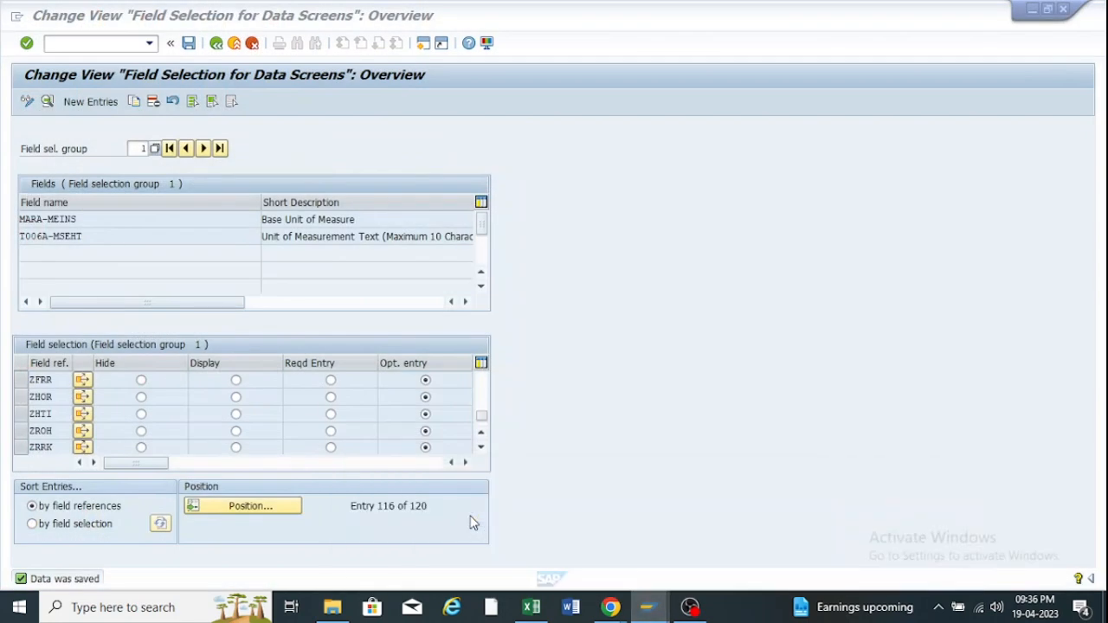
left_click(215, 43)
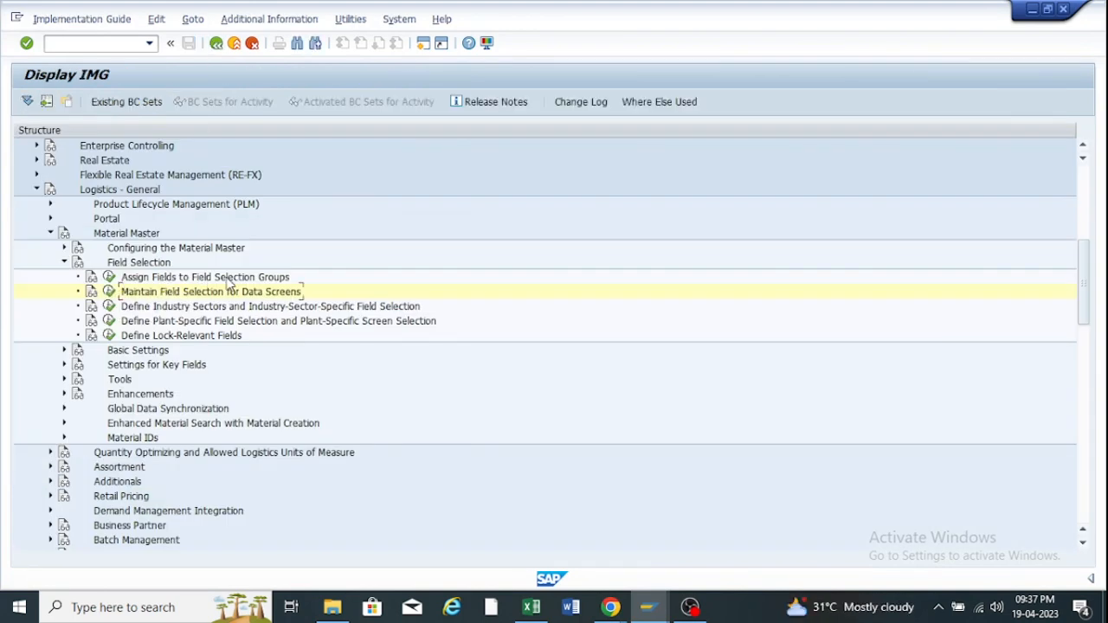
left_click(109, 277)
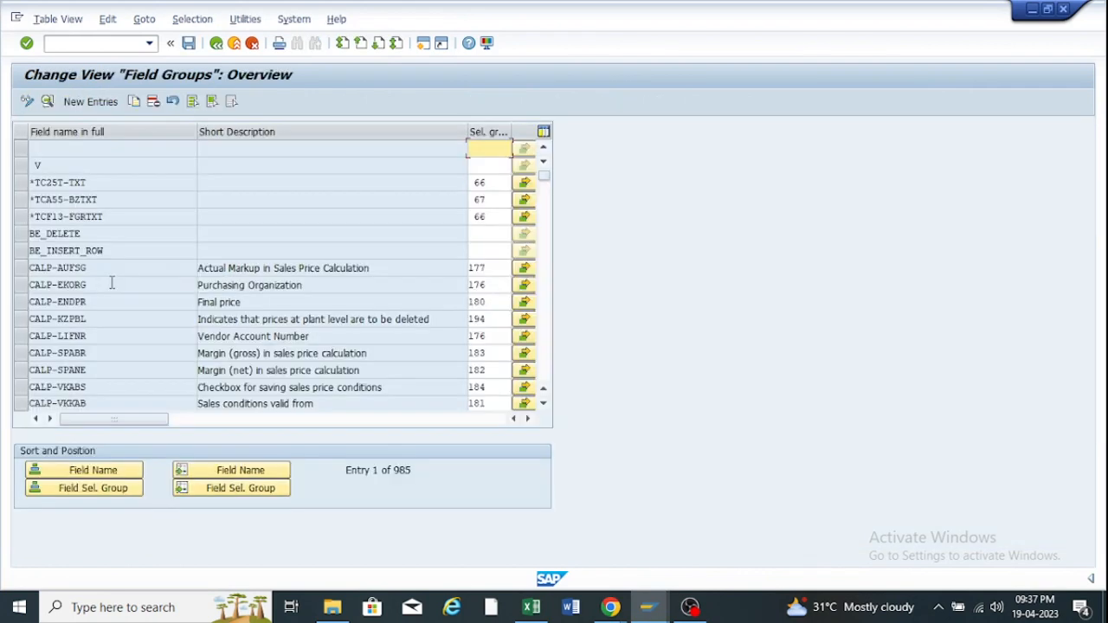
left_click(232, 468)
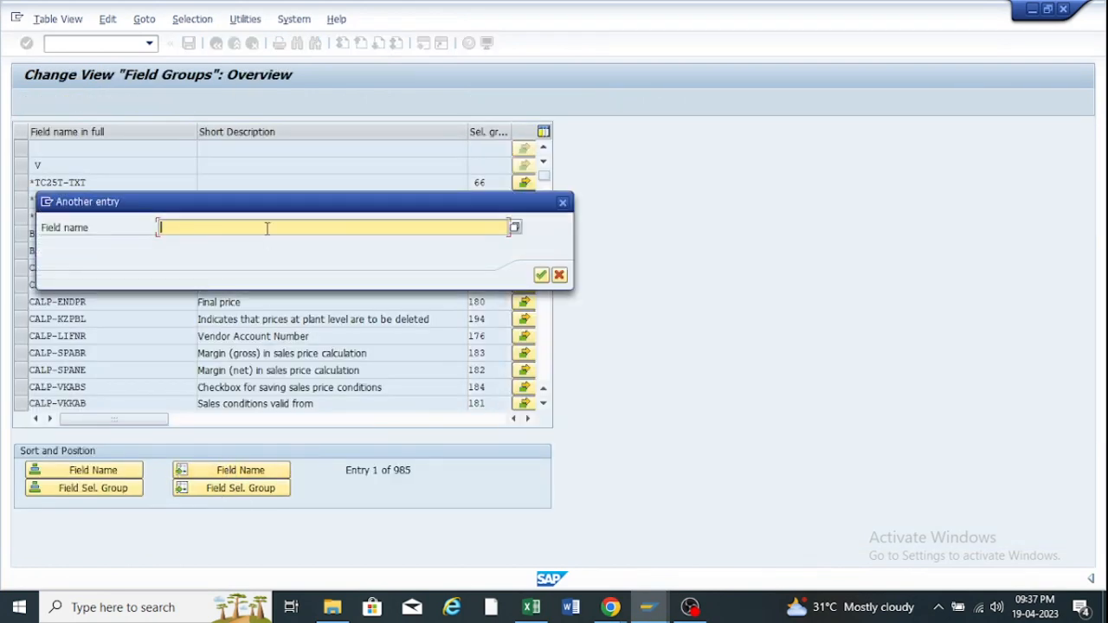
key("ctrl+v")
key("Return")
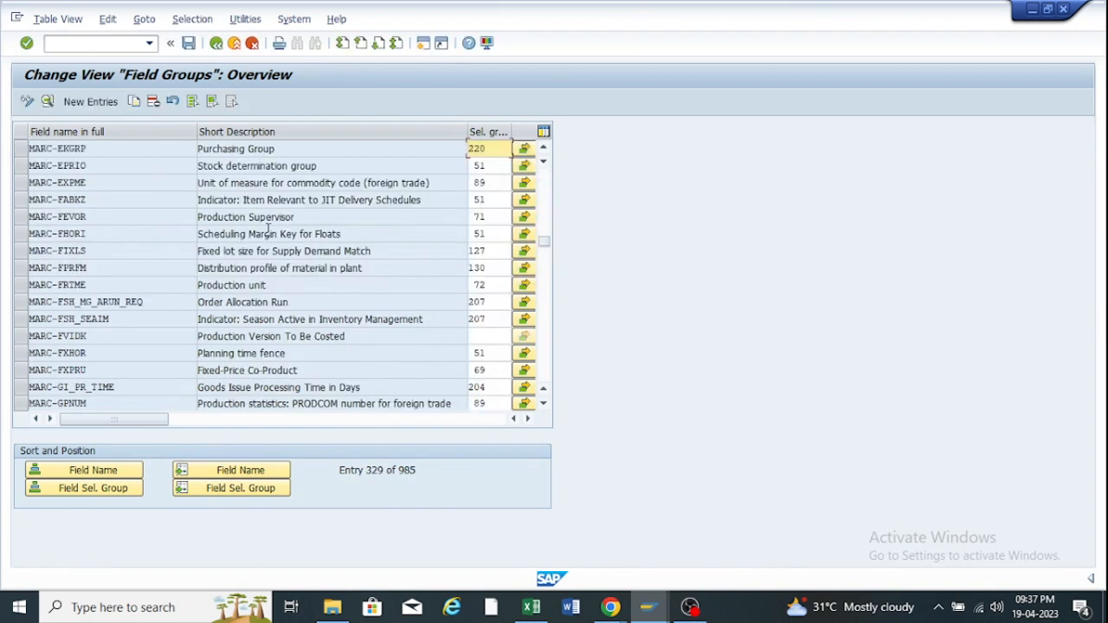
Confirm MARC-EKGRP (Purchasing Group) sits in selection group 220, then return to the IMG tree.
left_click_drag(100, 148, 33, 147)
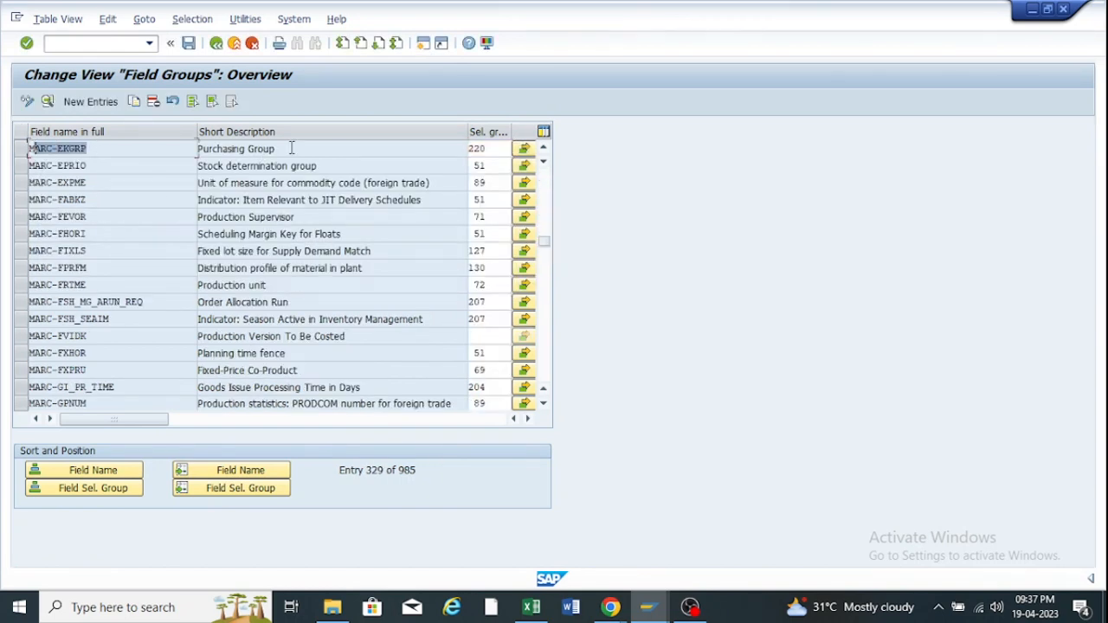
left_click_drag(292, 148, 186, 149)
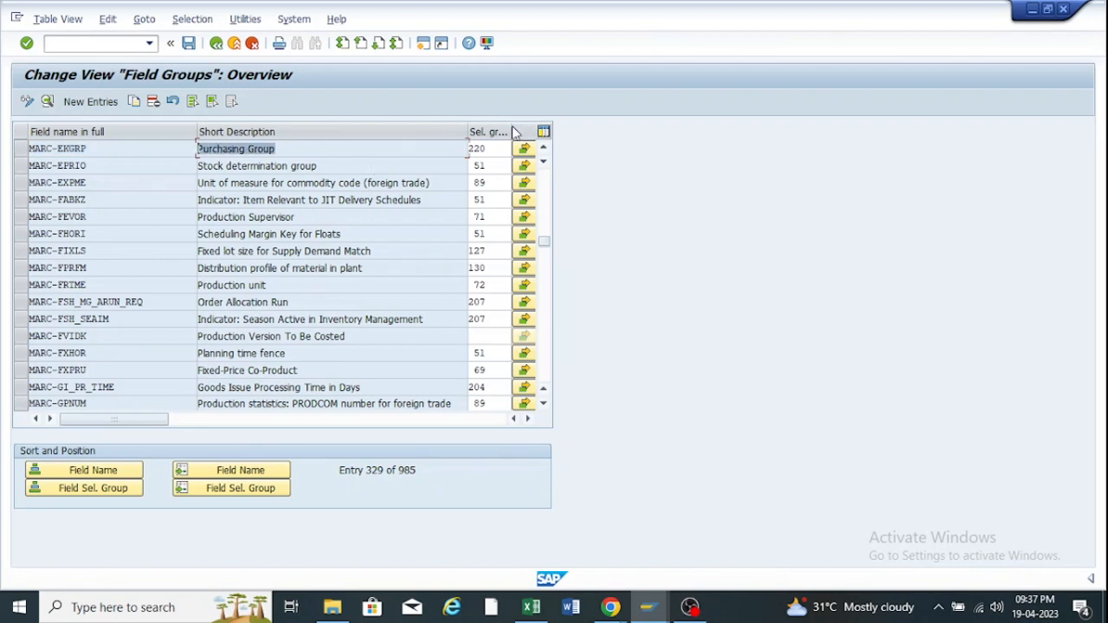
left_click_drag(511, 128, 455, 146)
double_click(496, 148)
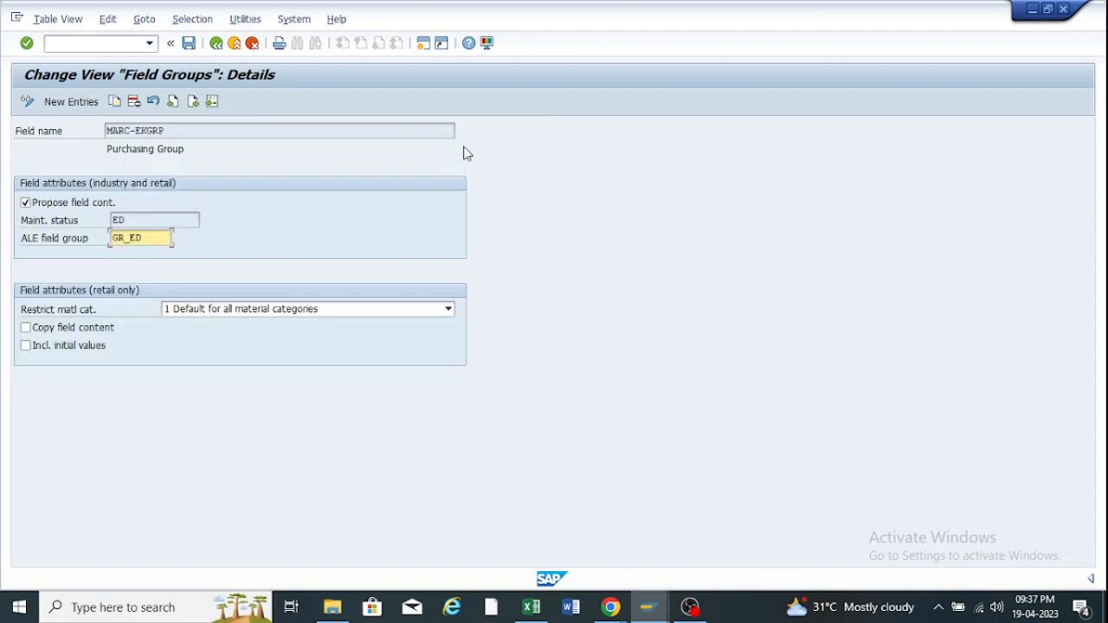
left_click(217, 42)
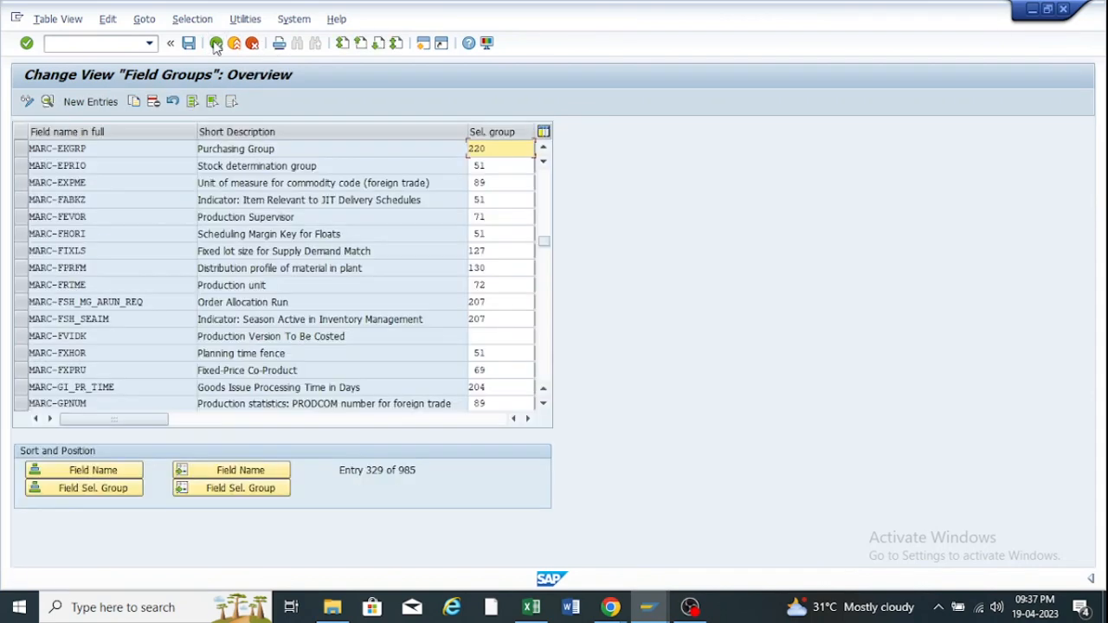
left_click_drag(488, 150, 461, 147)
double_click(477, 151)
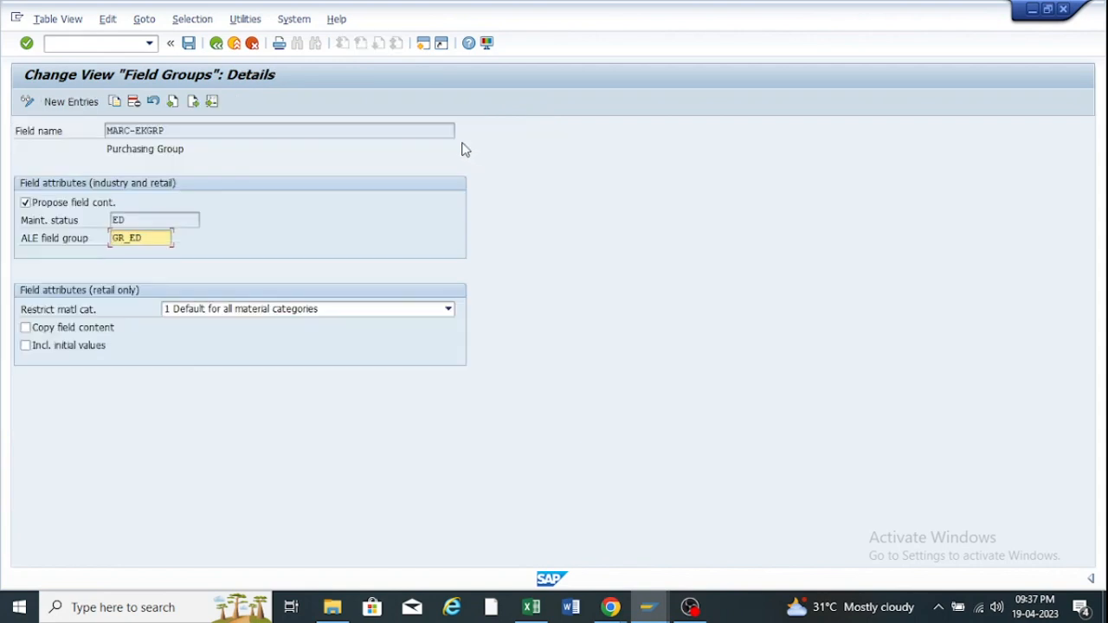
left_click(216, 44)
left_click_drag(493, 150, 456, 148)
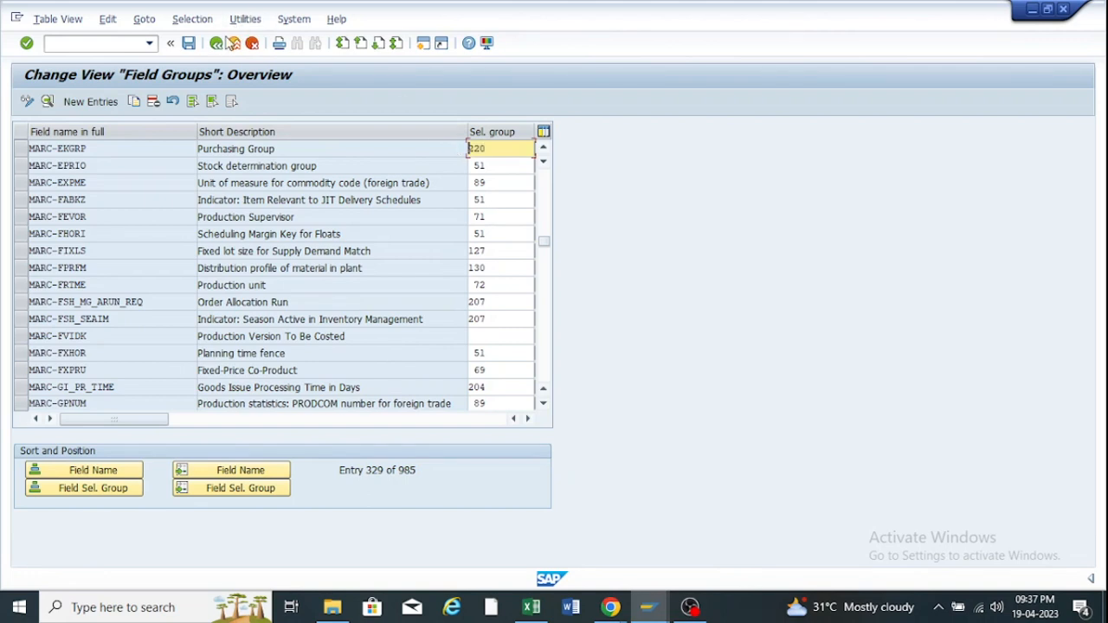
left_click(216, 43)
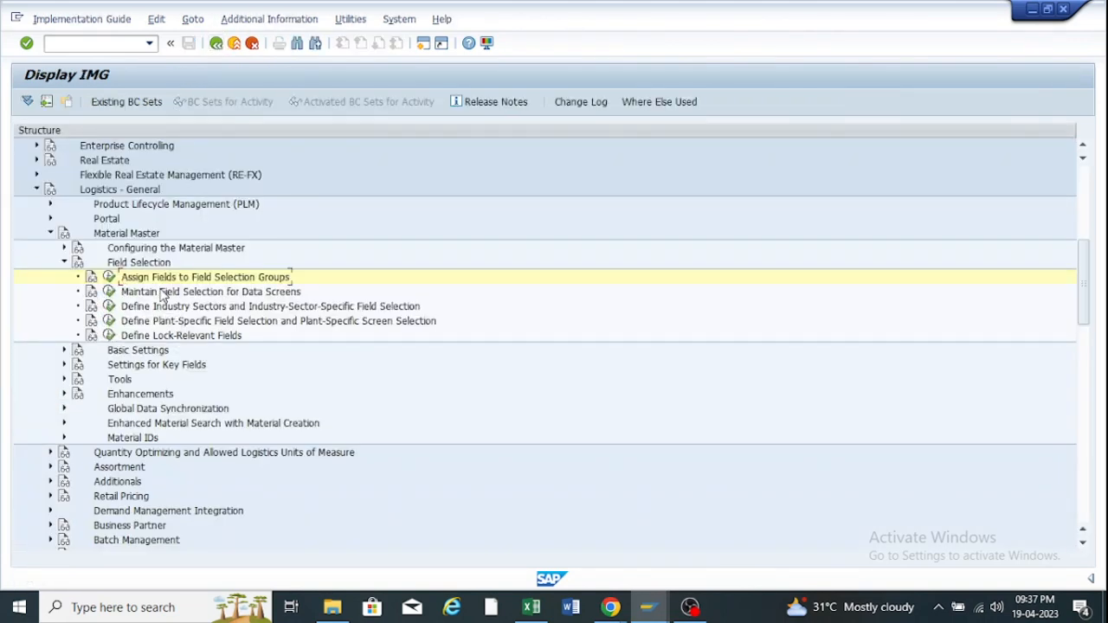
Open Field Selection for Data Screens positioned on field reference ZFRR and show its details.
left_click(109, 292)
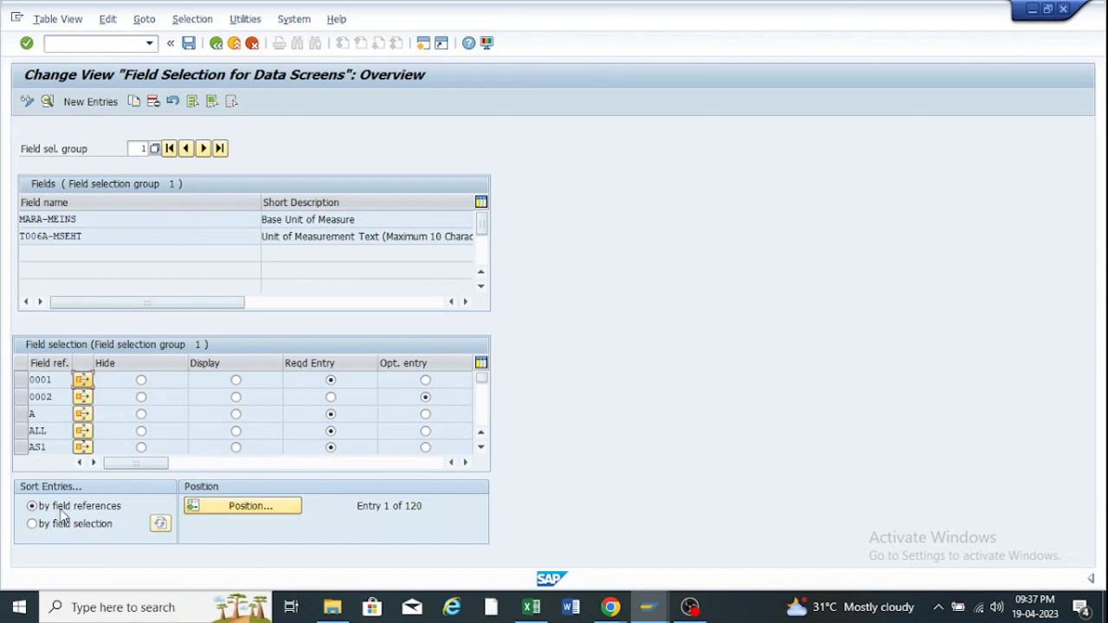
left_click(245, 506)
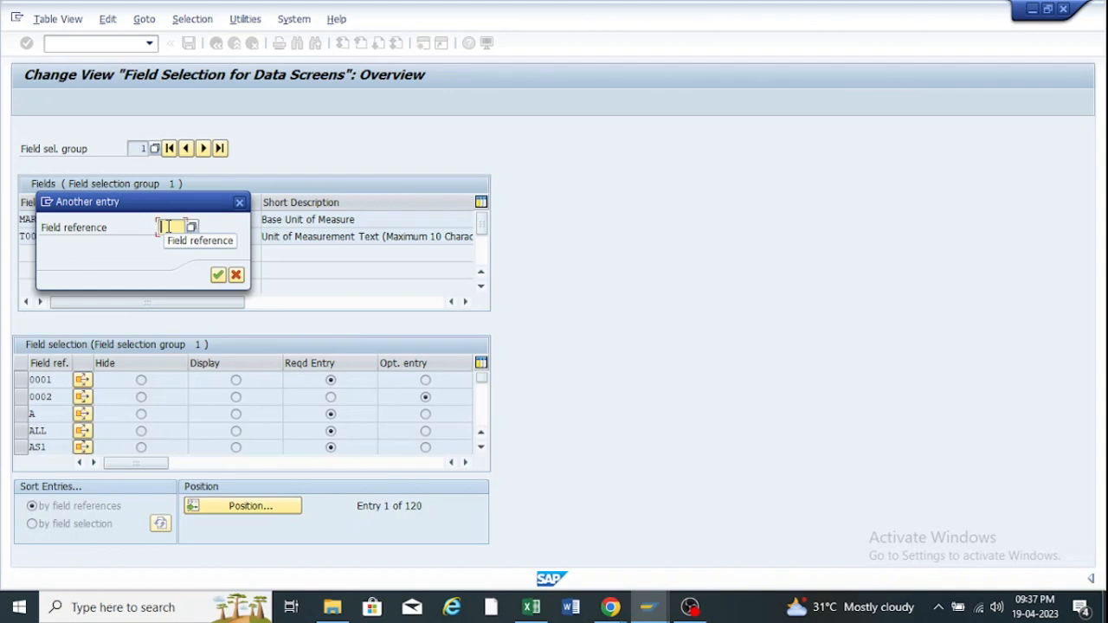
left_click(648, 607)
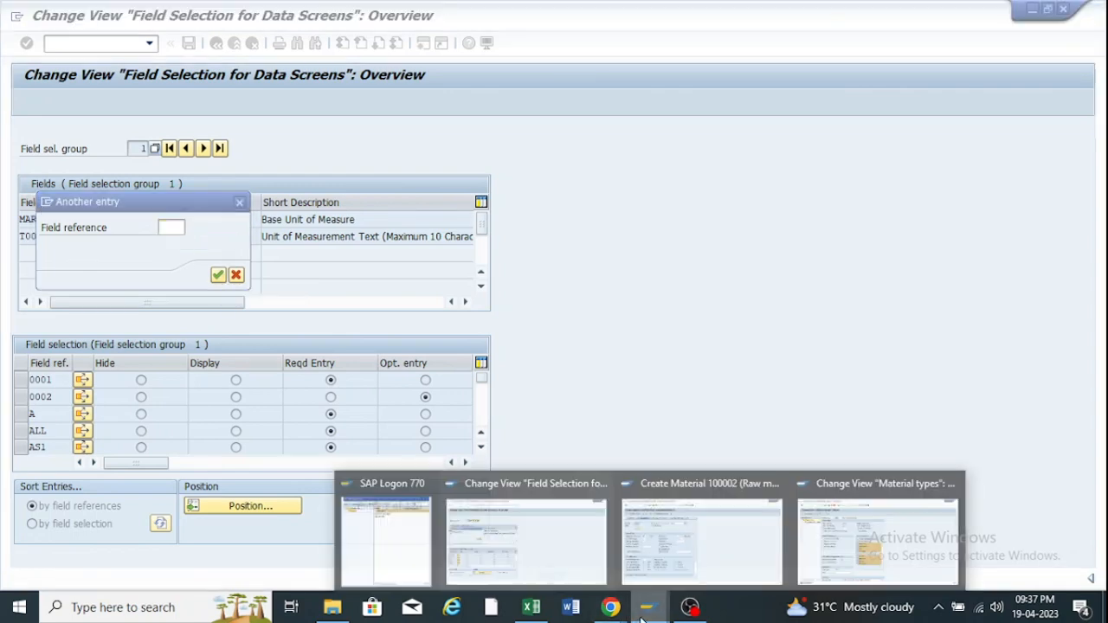
left_click(733, 500)
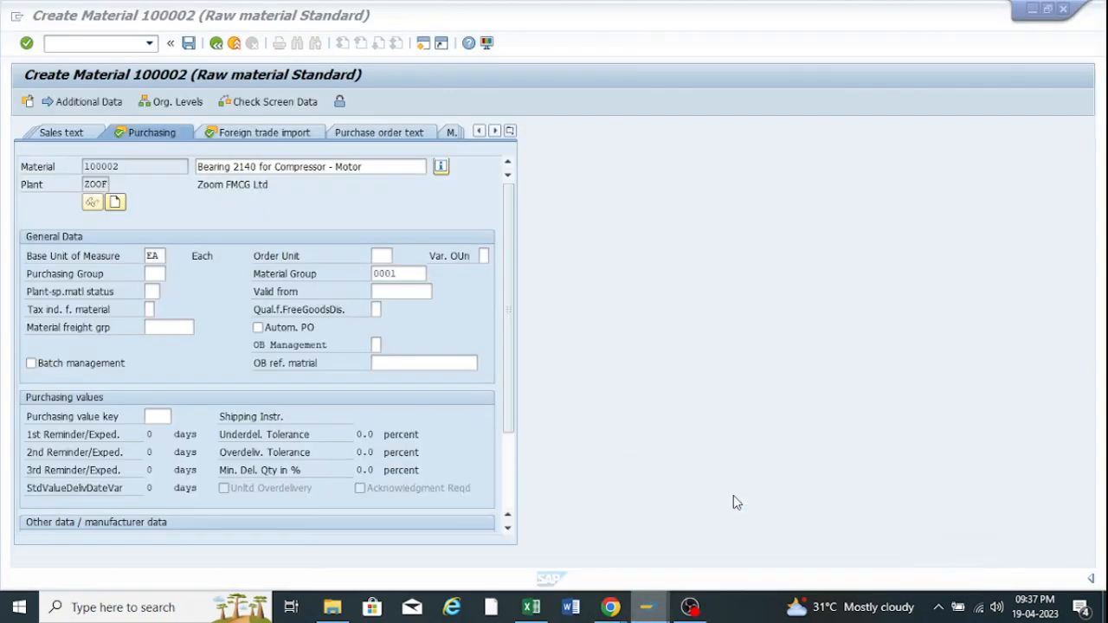
left_click(645, 607)
left_click(832, 537)
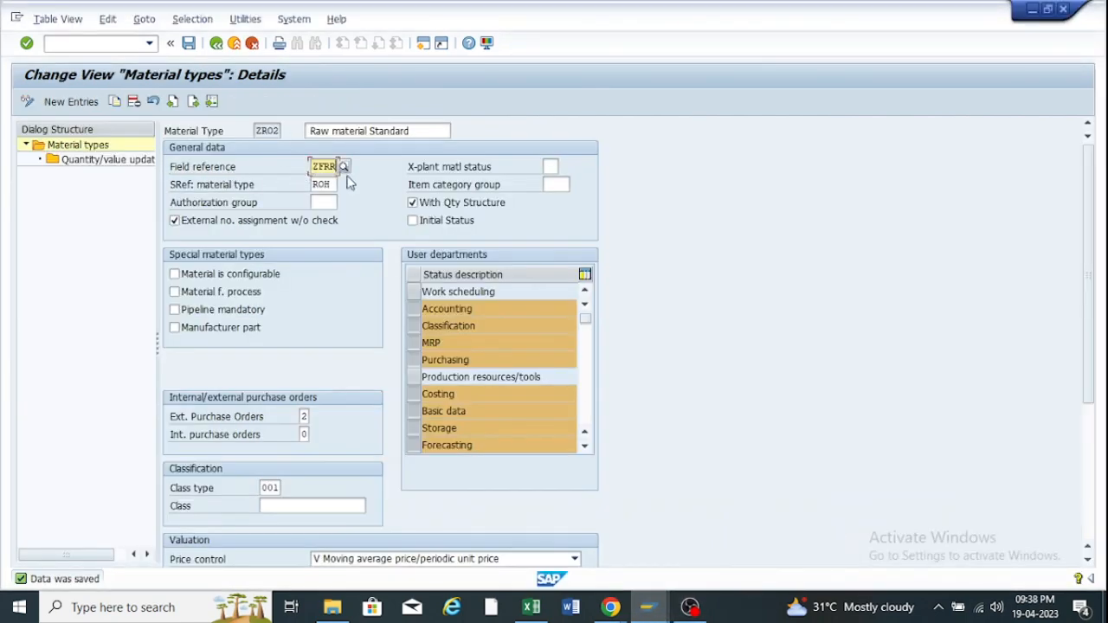
left_click(648, 607)
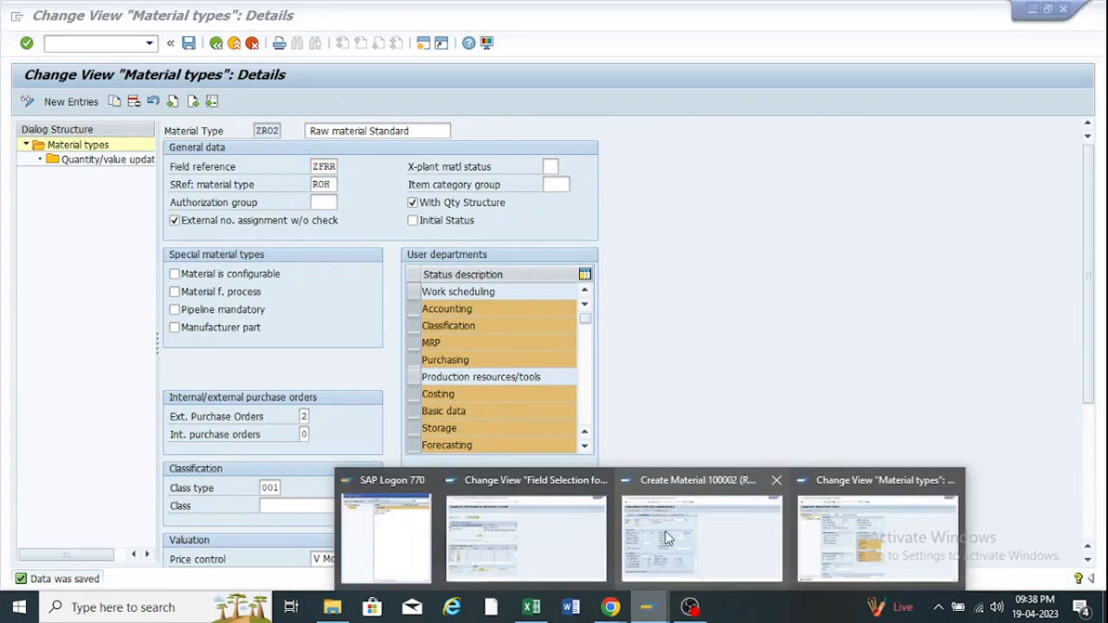
left_click(472, 537)
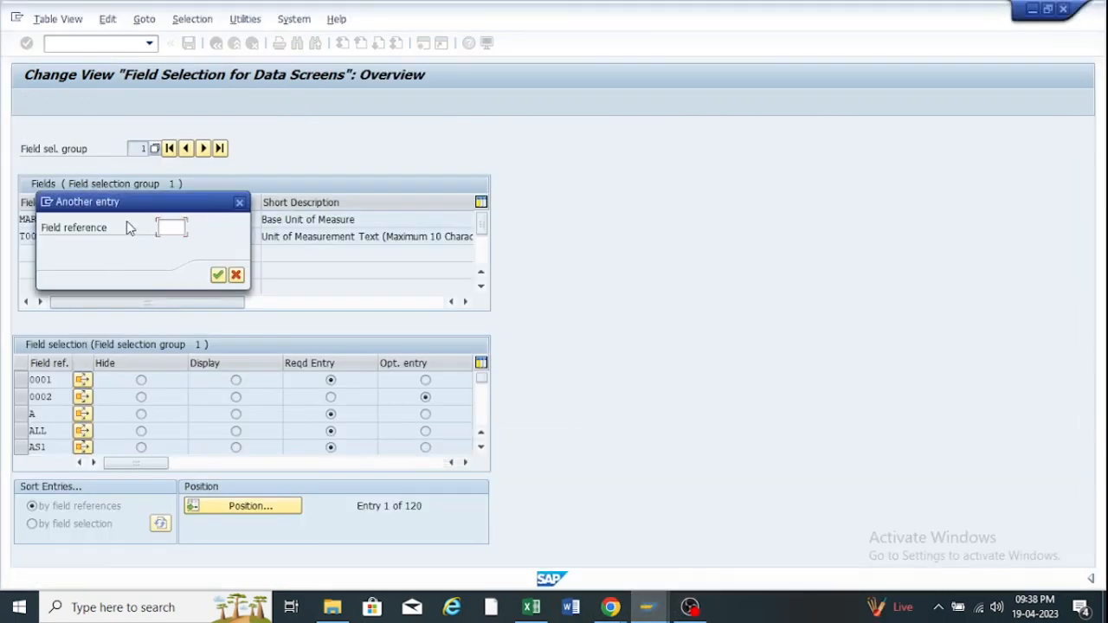
type("frr")
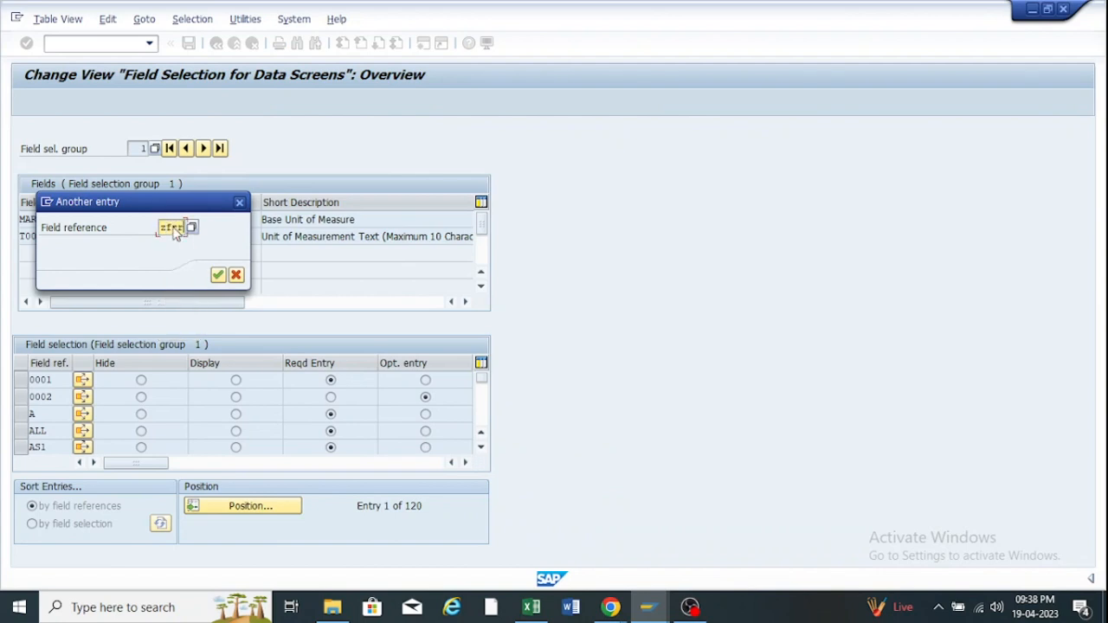
key("Return")
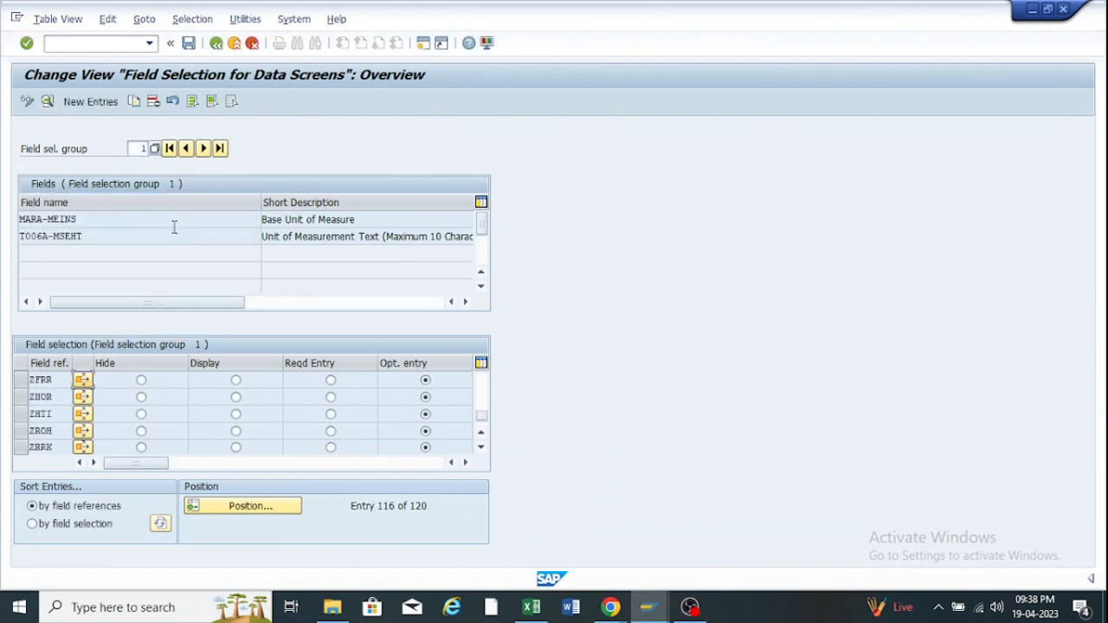
left_click(23, 382)
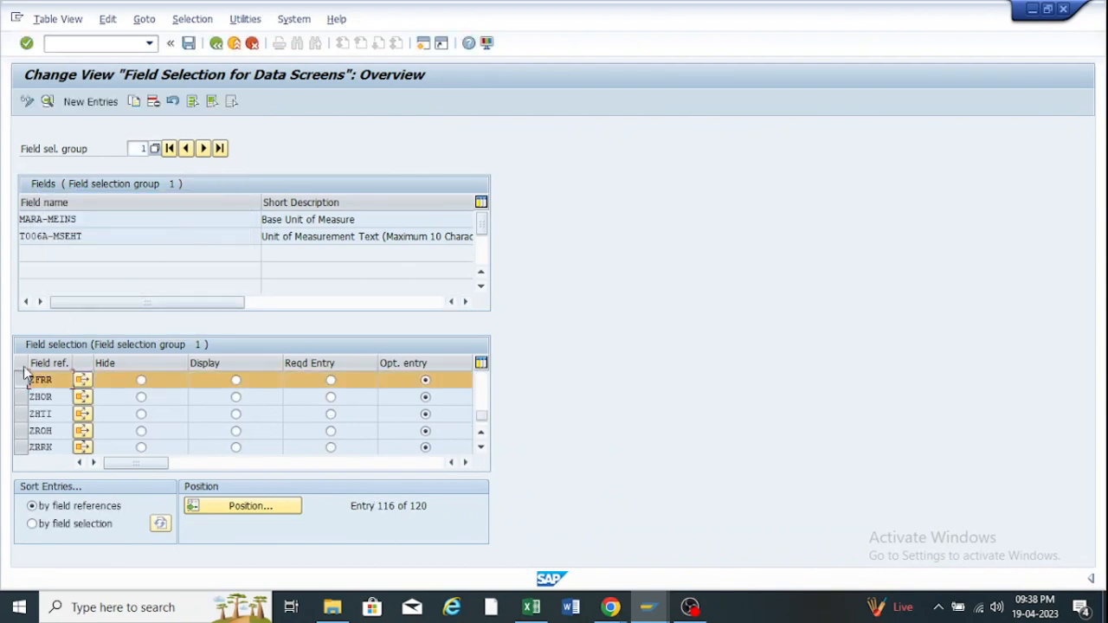
left_click(48, 103)
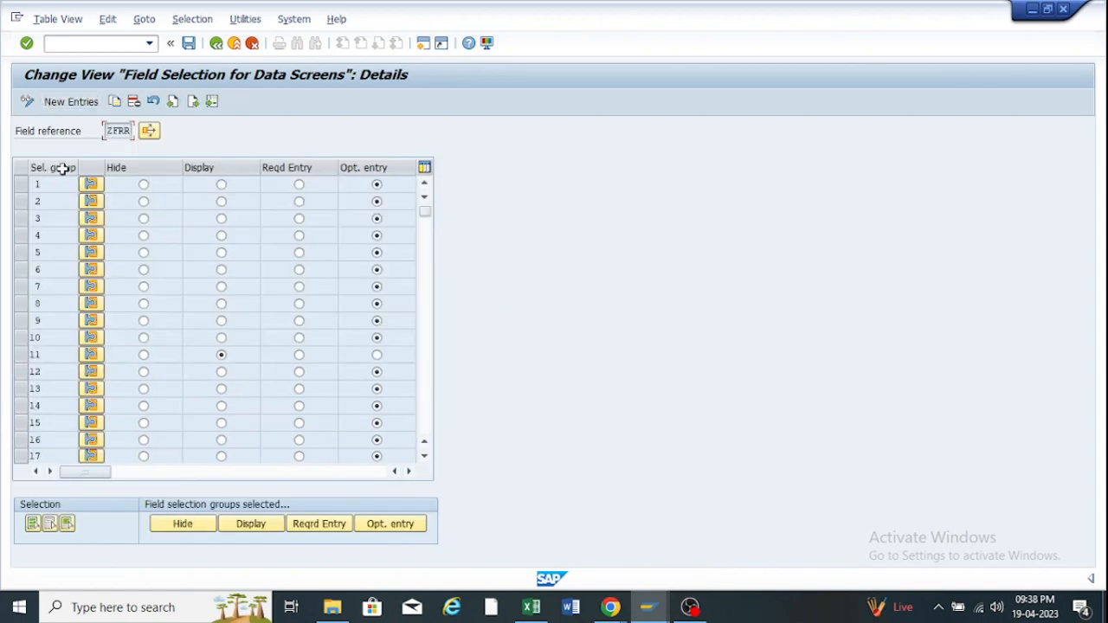
Set selection group 220 to Reqd. Entry for ZFRR and save under the customizing request.
scroll(305, 230, "down", 5)
scroll(314, 249, "down", 20)
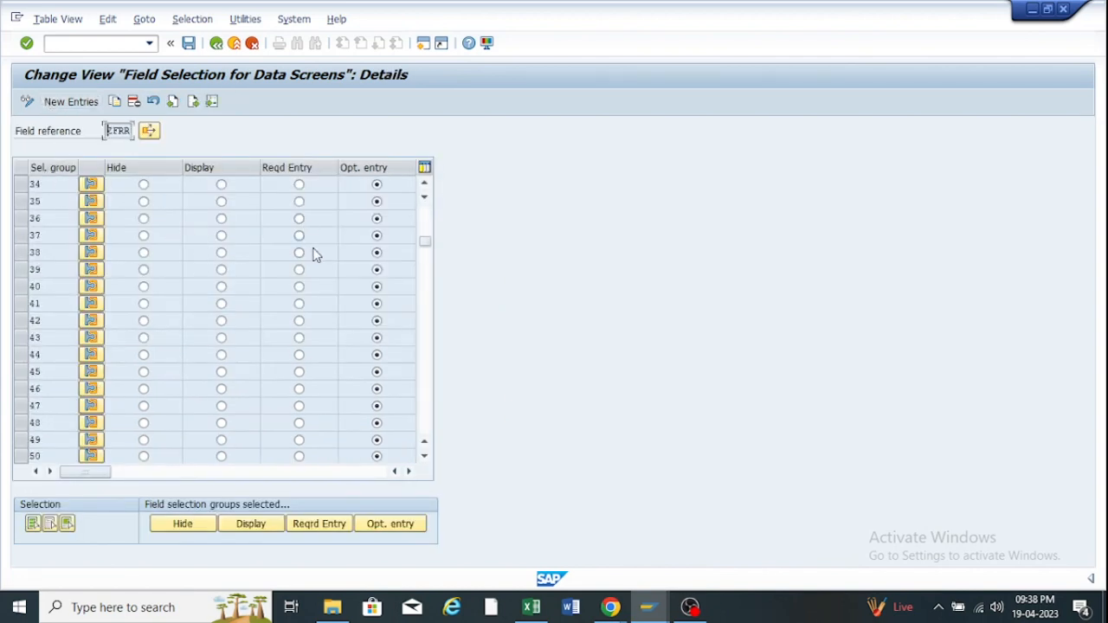
scroll(320, 264, "down", 20)
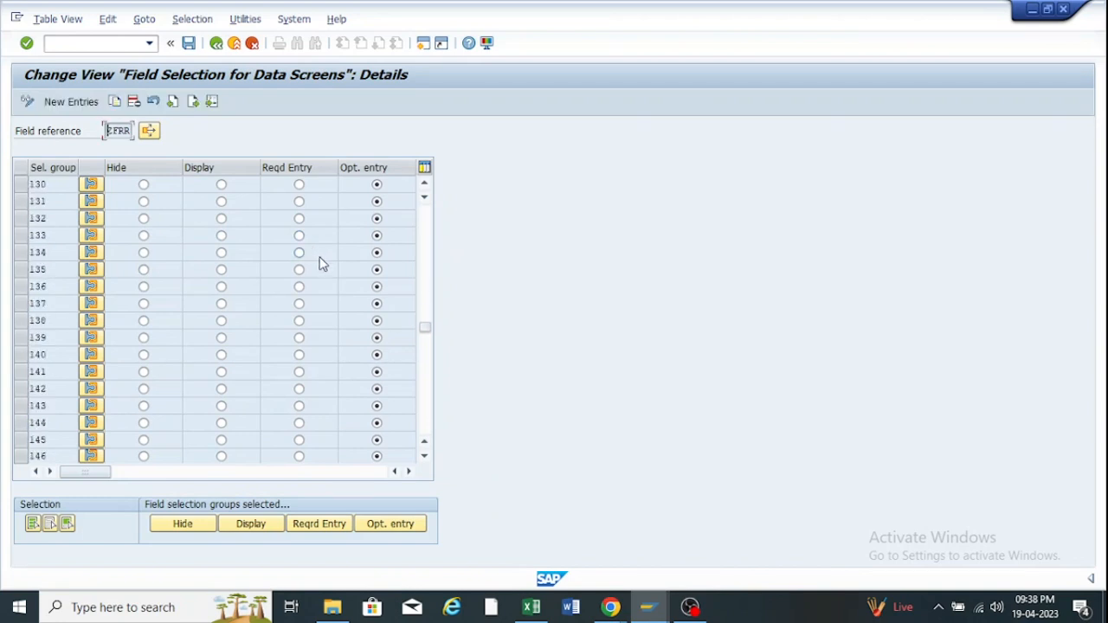
scroll(145, 417, "down", 11)
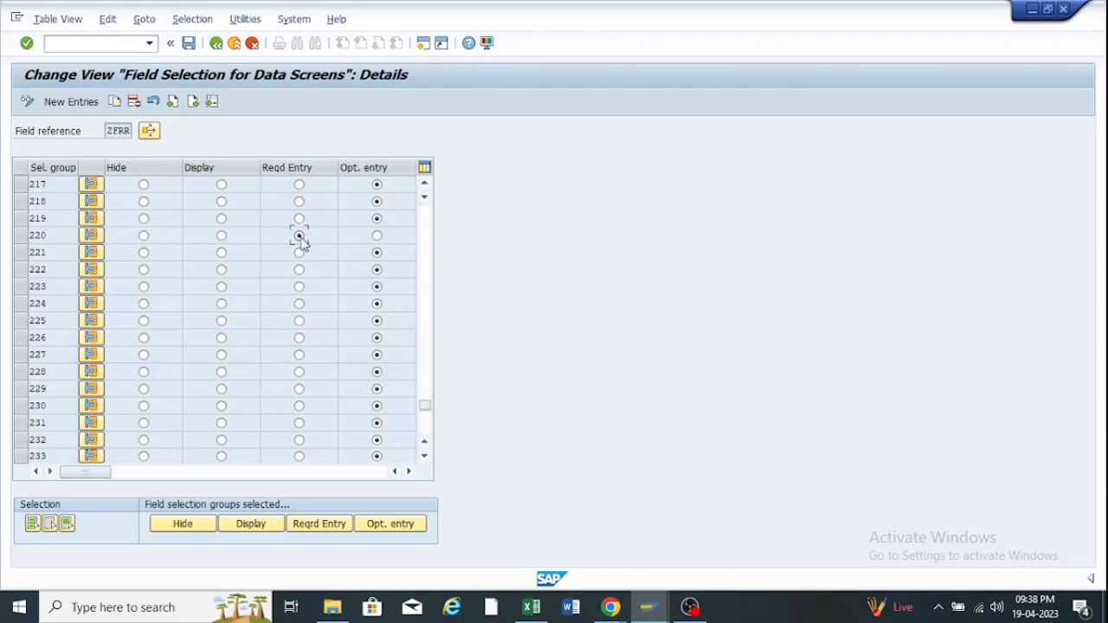
left_click(378, 237)
left_click(298, 237)
left_click(188, 43)
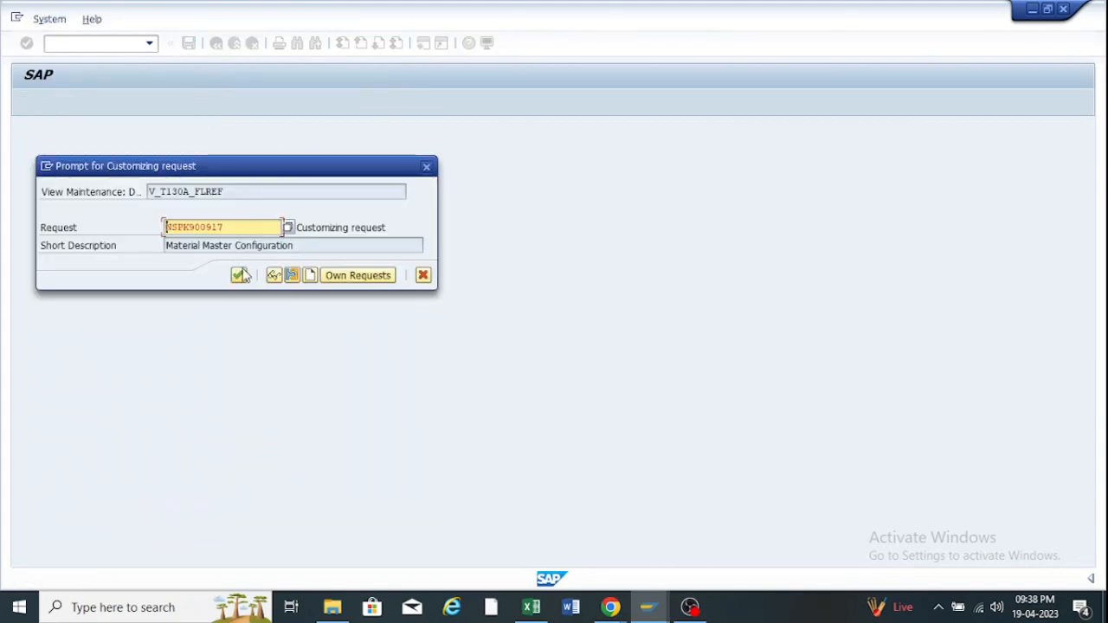
left_click(240, 275)
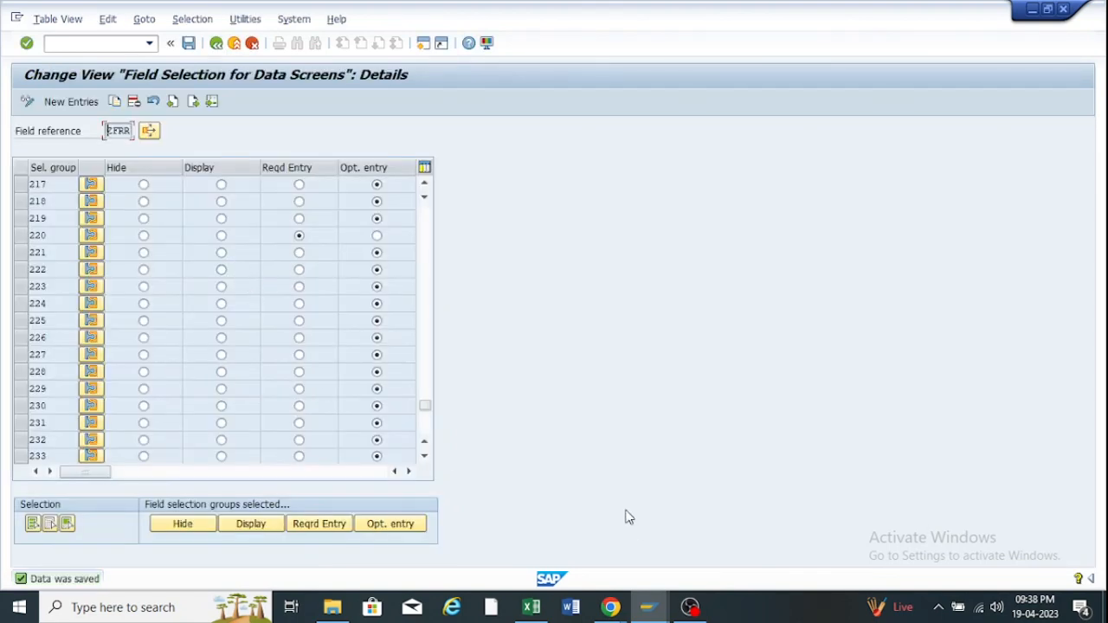
Abandon the creation of material 100002 without saving.
mouse_move(651, 611)
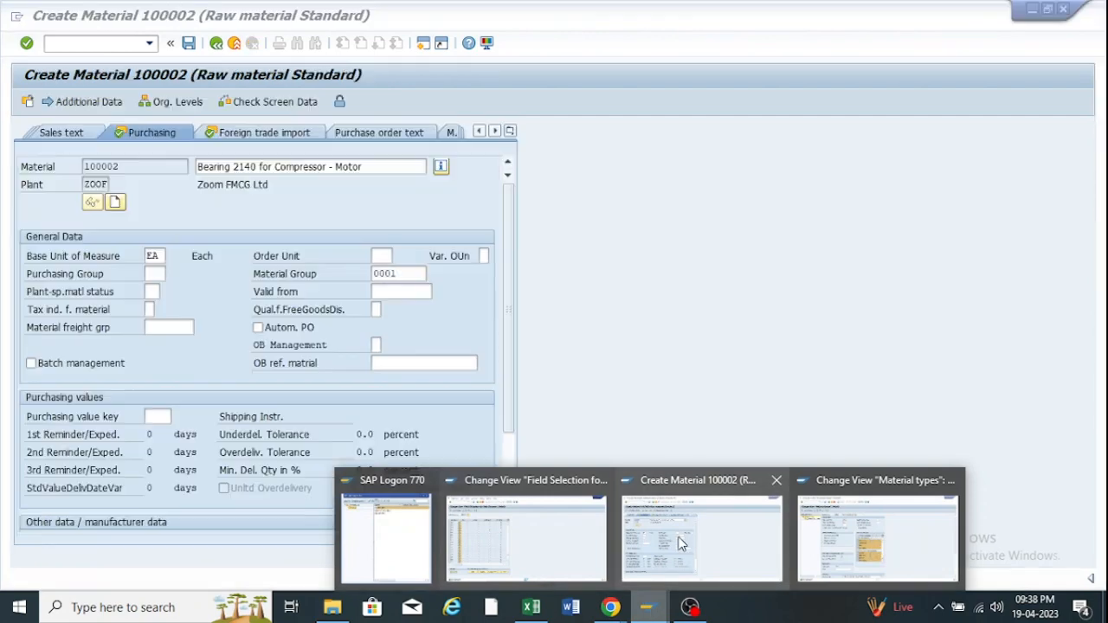
left_click(681, 542)
left_click(234, 42)
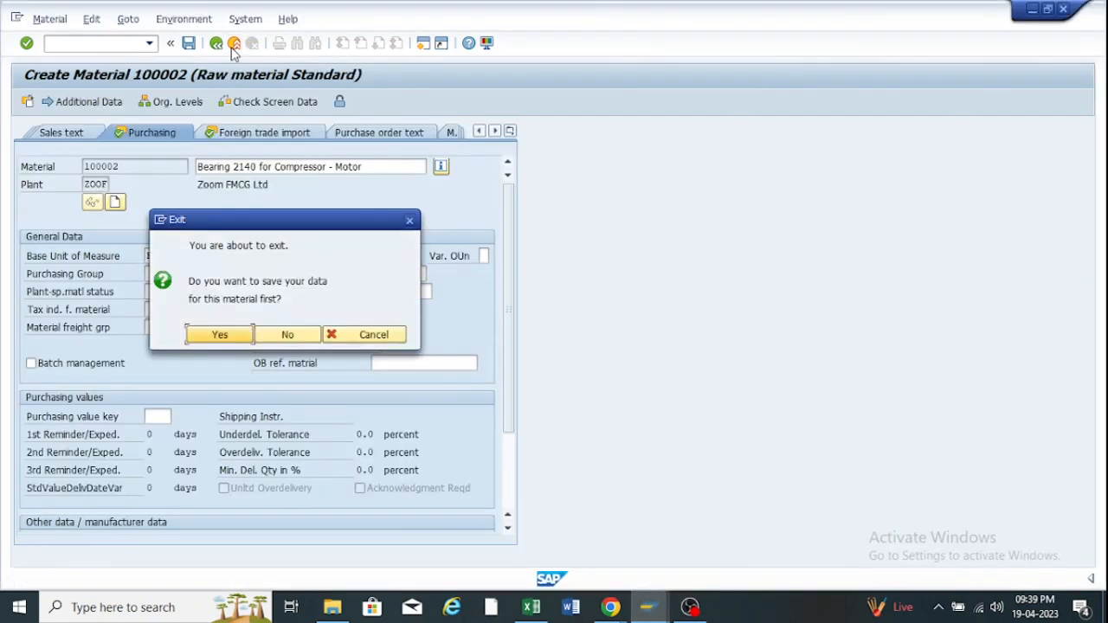
left_click(307, 337)
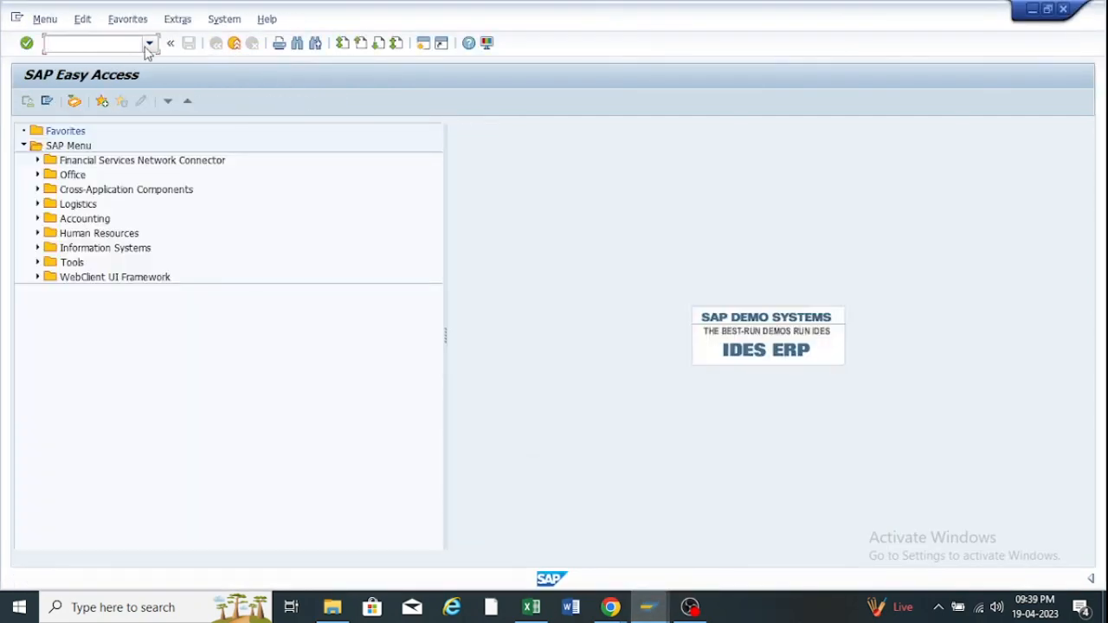
Start MM01 for new raw material 100003 in plant ZOOF, storage location RM00.
left_click(149, 43)
left_click(101, 62)
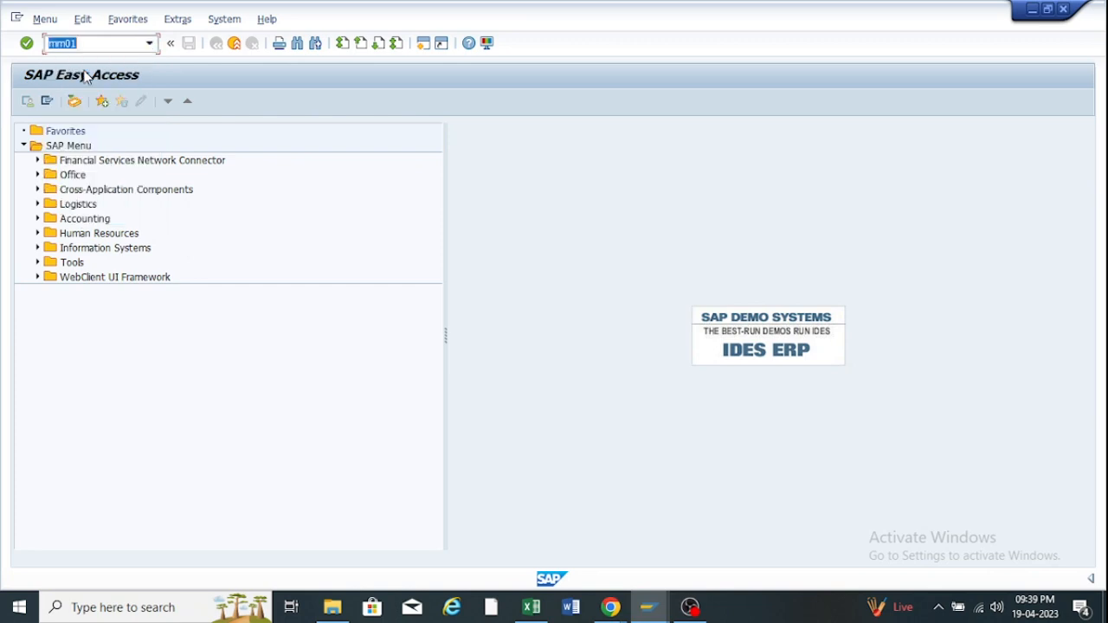
key("Return")
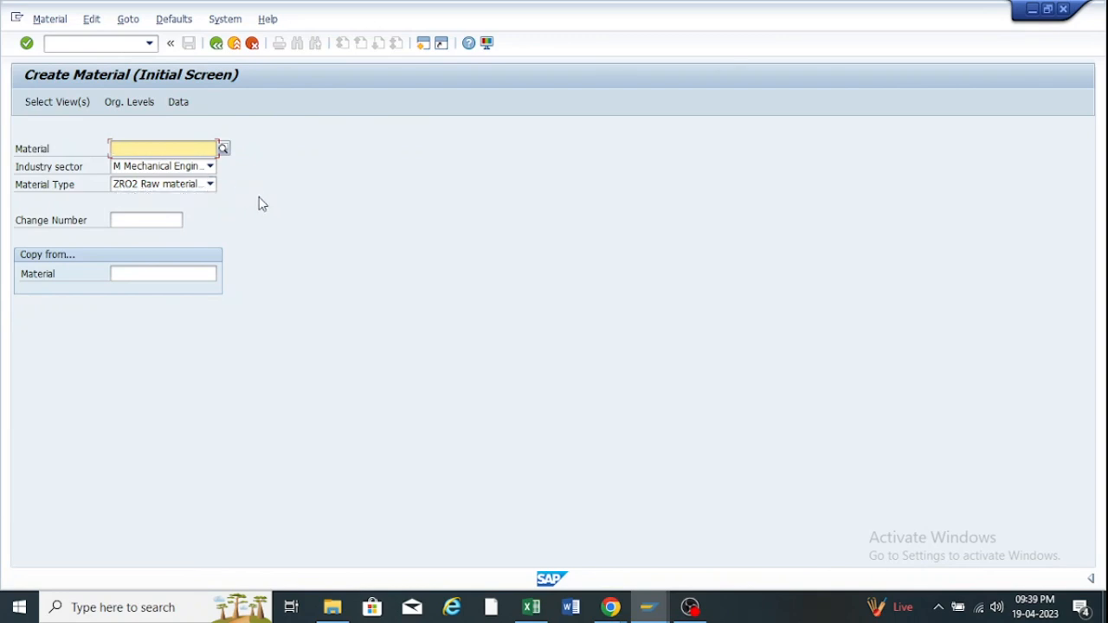
key("Return")
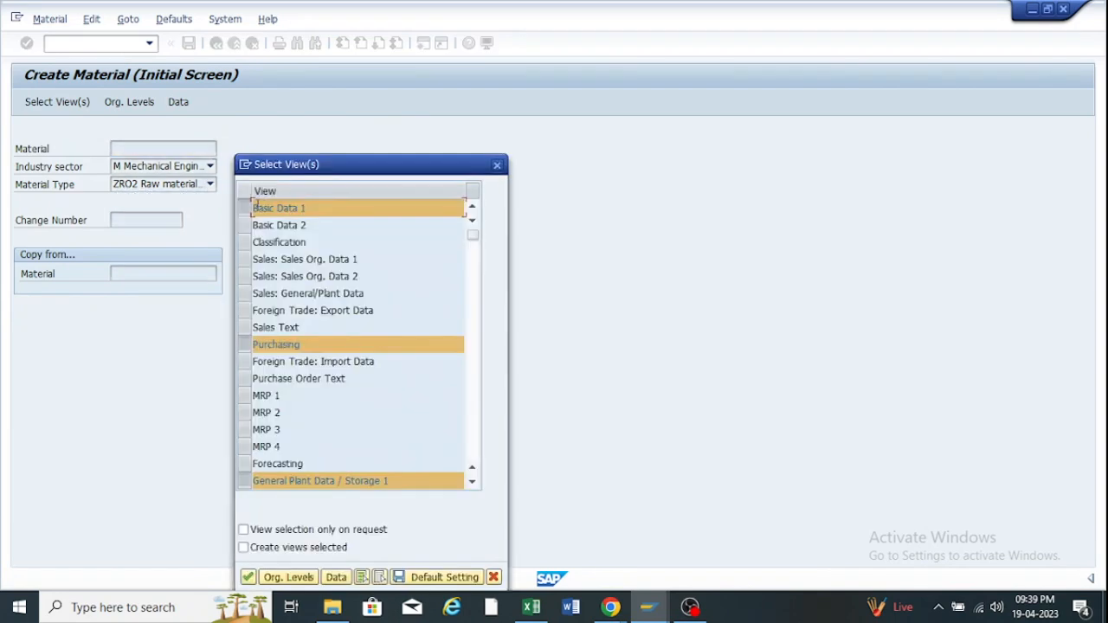
left_click(248, 577)
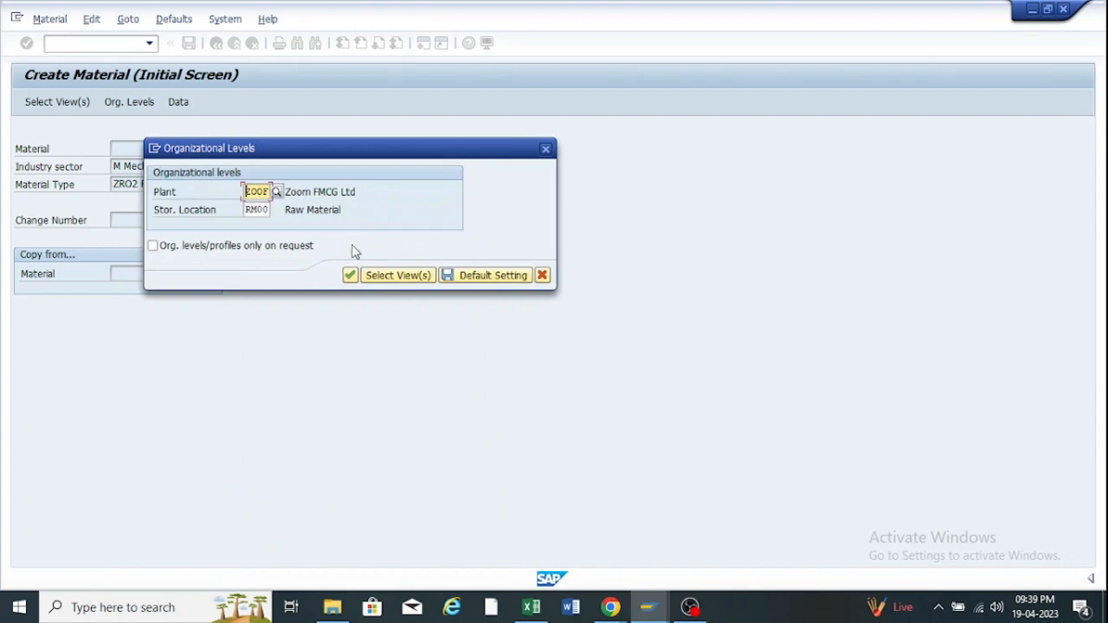
left_click(350, 275)
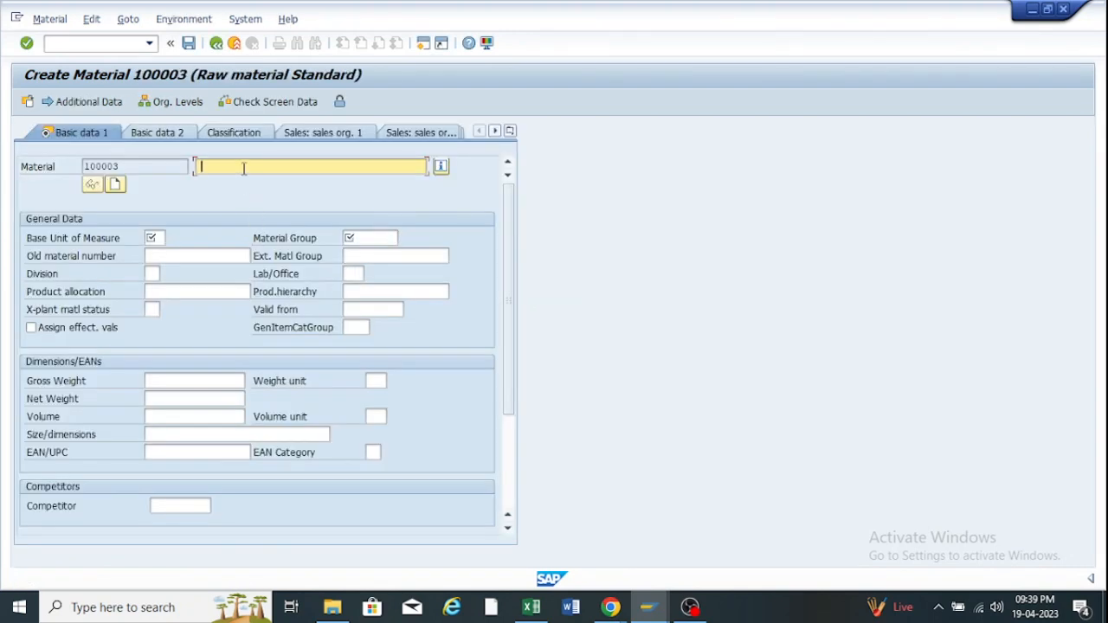
Fill Basic data 1 with description 'Bearing 2140 for Compressor - Motor', base unit EA, material group 0001.
left_click(244, 168)
left_click(241, 181)
left_click(161, 237)
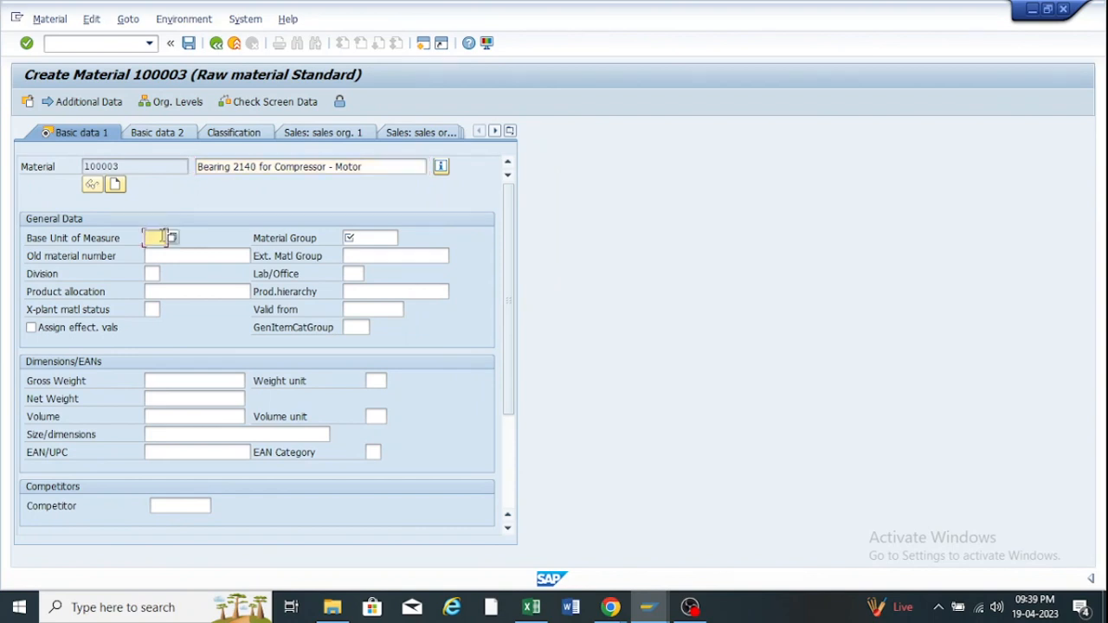
left_click(161, 236)
left_click(162, 257)
left_click(392, 236)
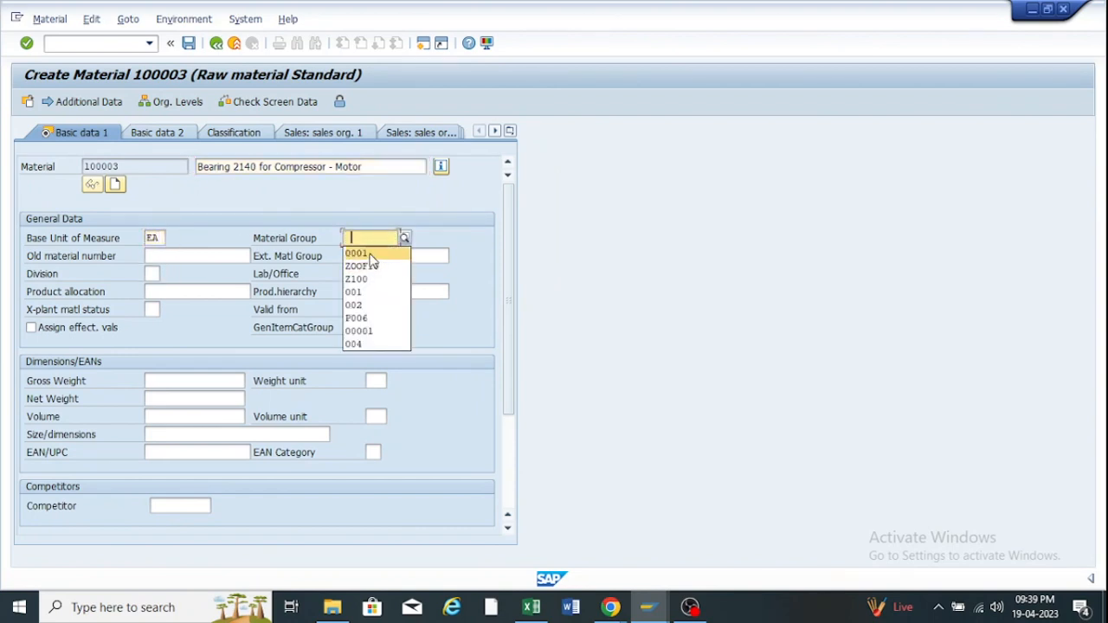
left_click(370, 253)
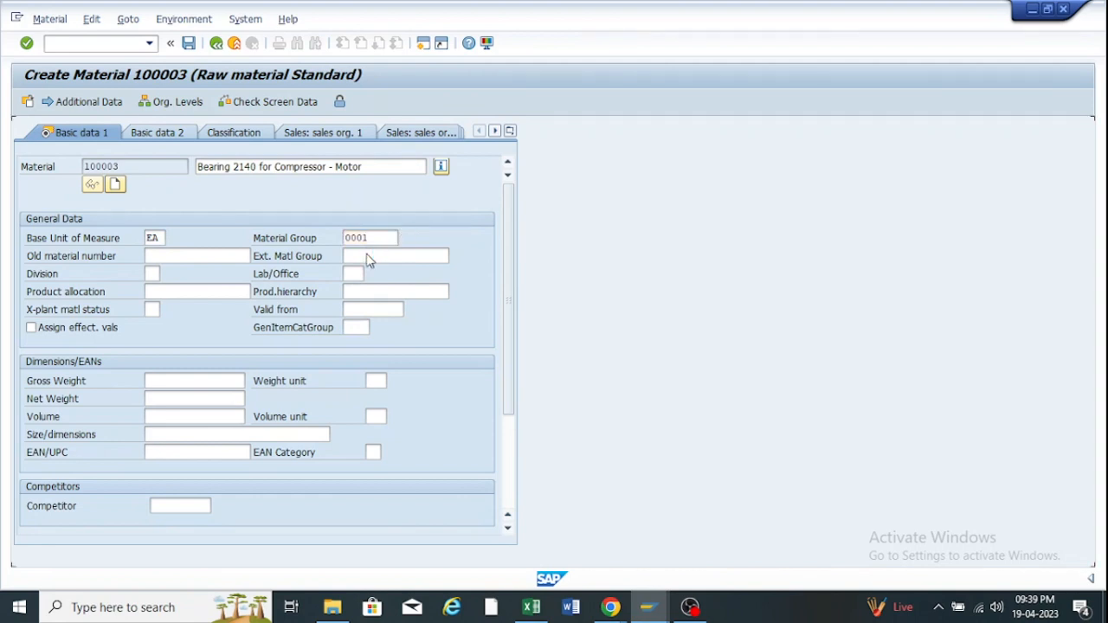
key("Return")
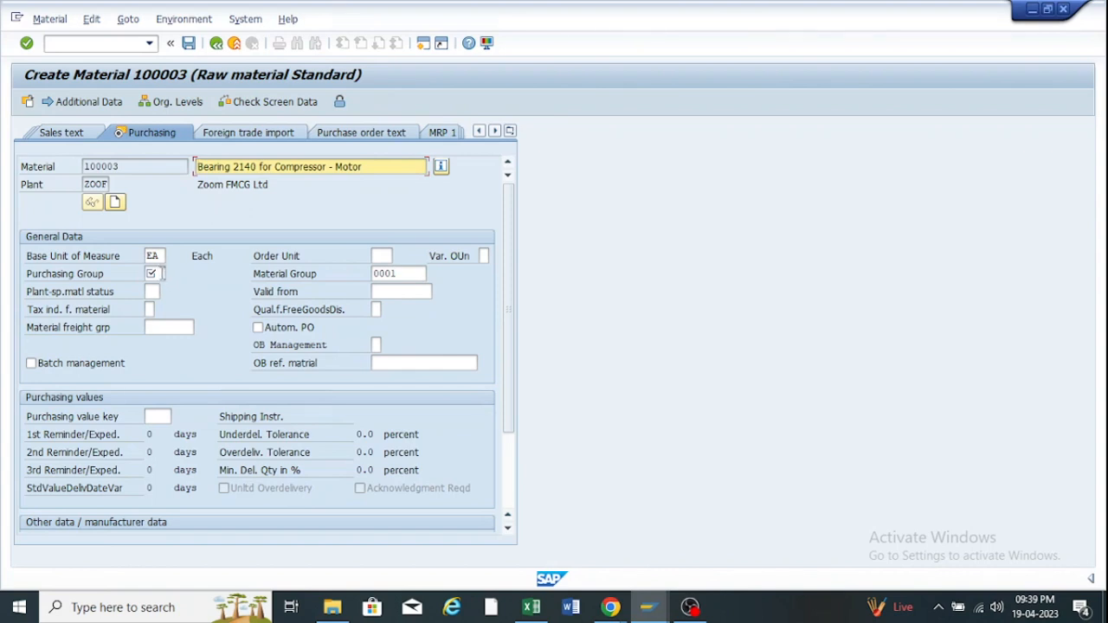
Set purchasing group Z00 on the Purchasing view and continue to plant/storage data.
left_click(152, 273)
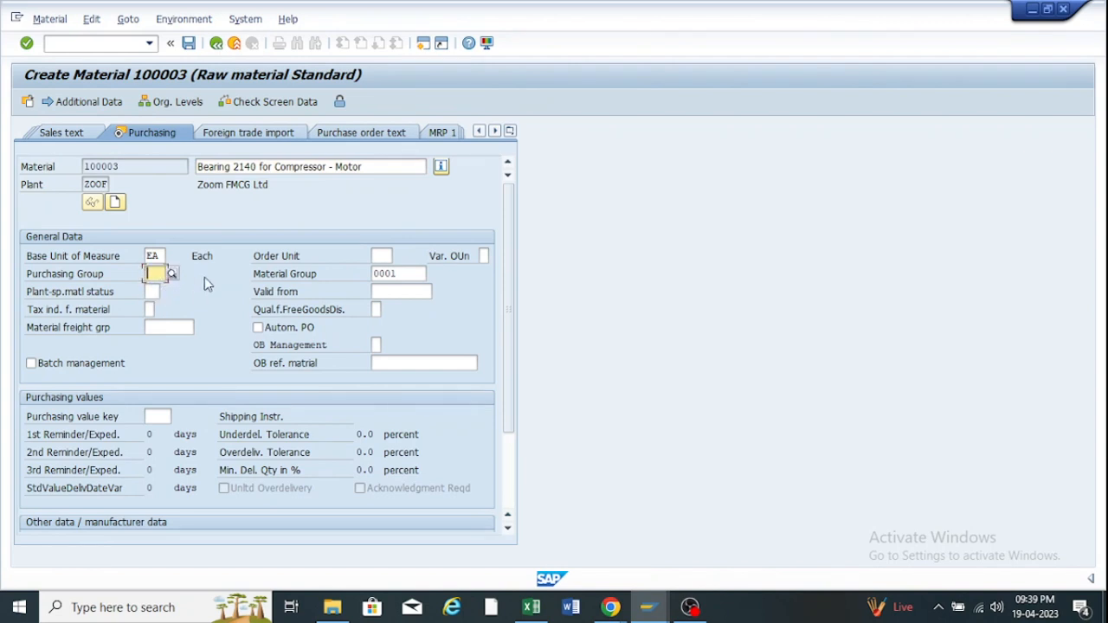
left_click(389, 254)
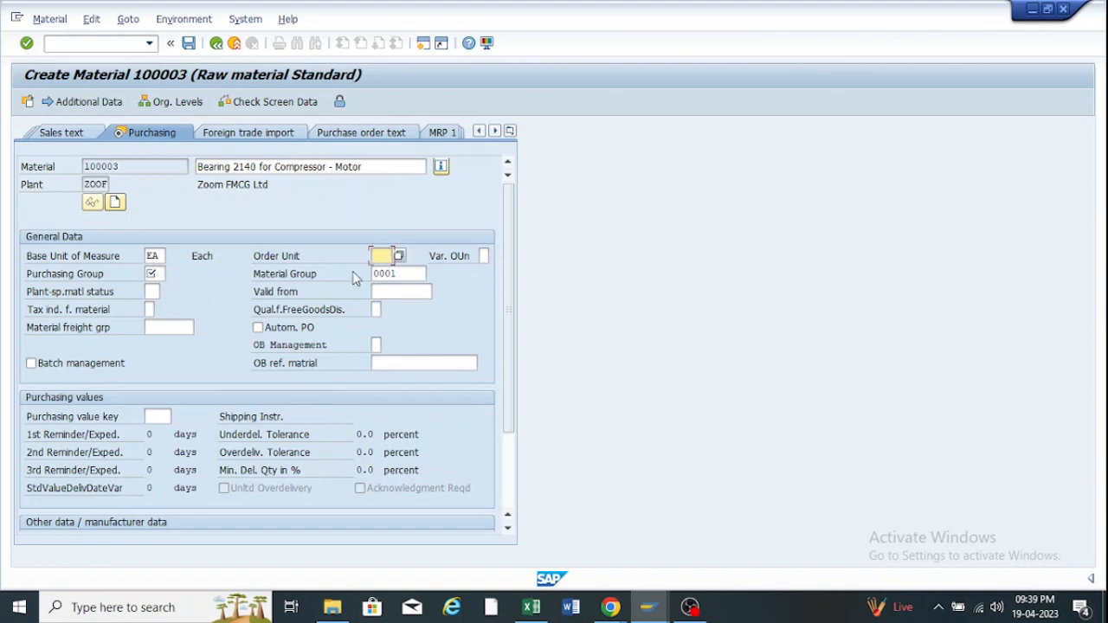
left_click(157, 273)
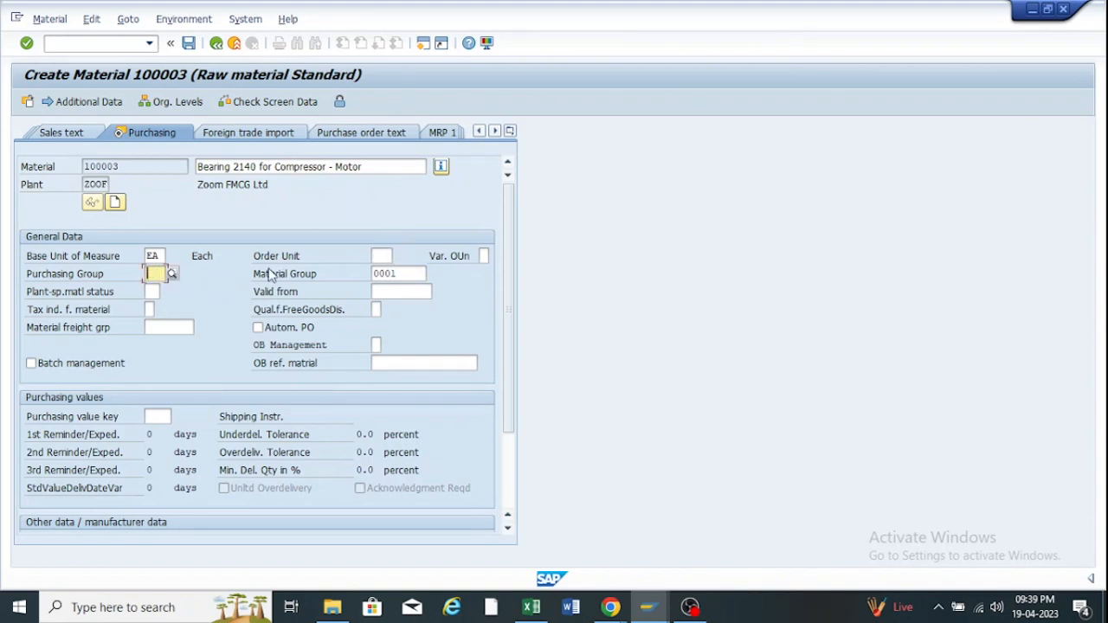
key("Return")
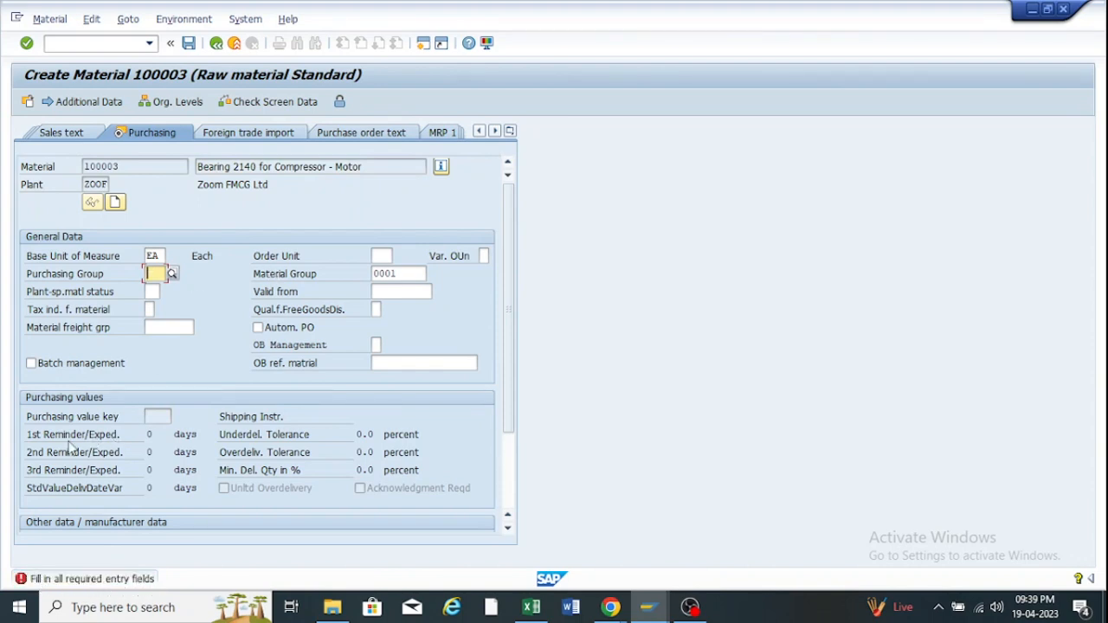
left_click(152, 273)
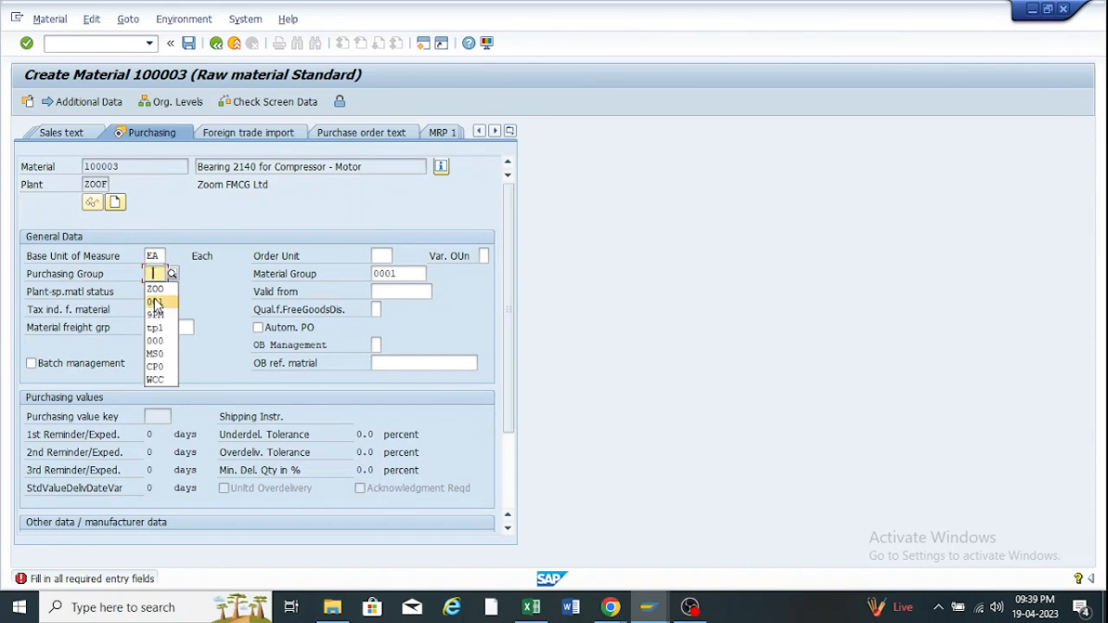
left_click(161, 288)
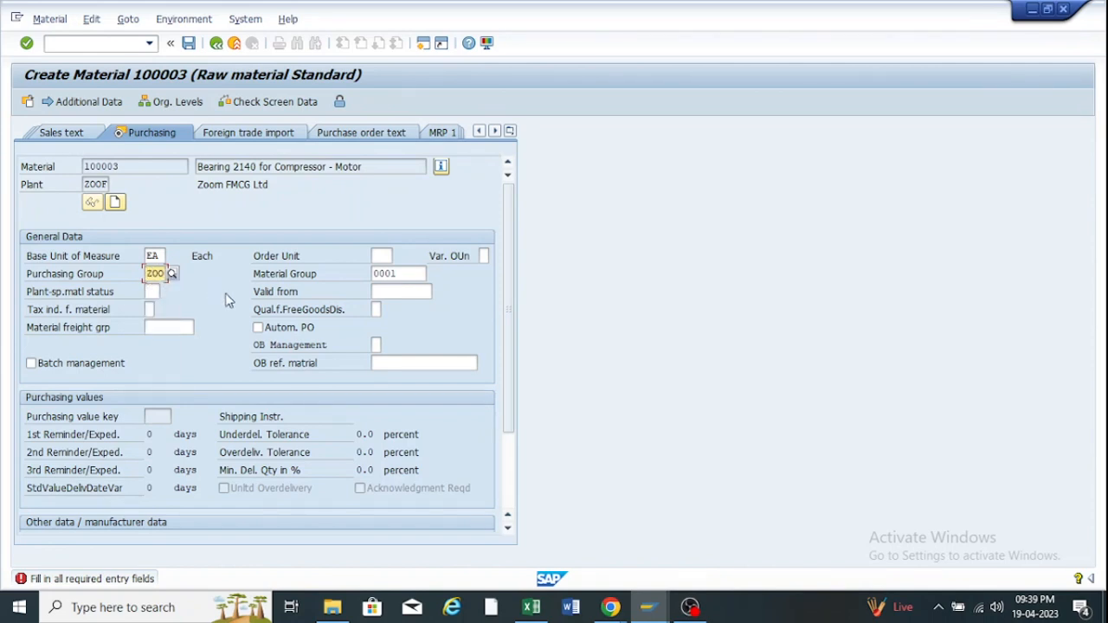
key("Return")
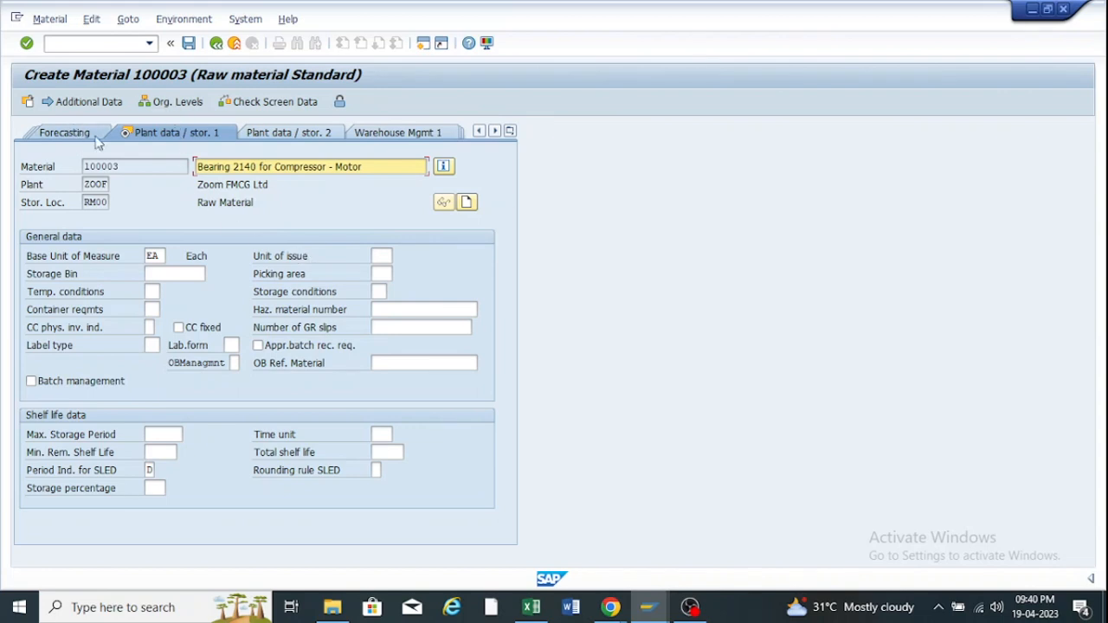
Switch back to the Basic data 1 view and go to the Old material number field.
left_click(513, 133)
left_click(525, 97)
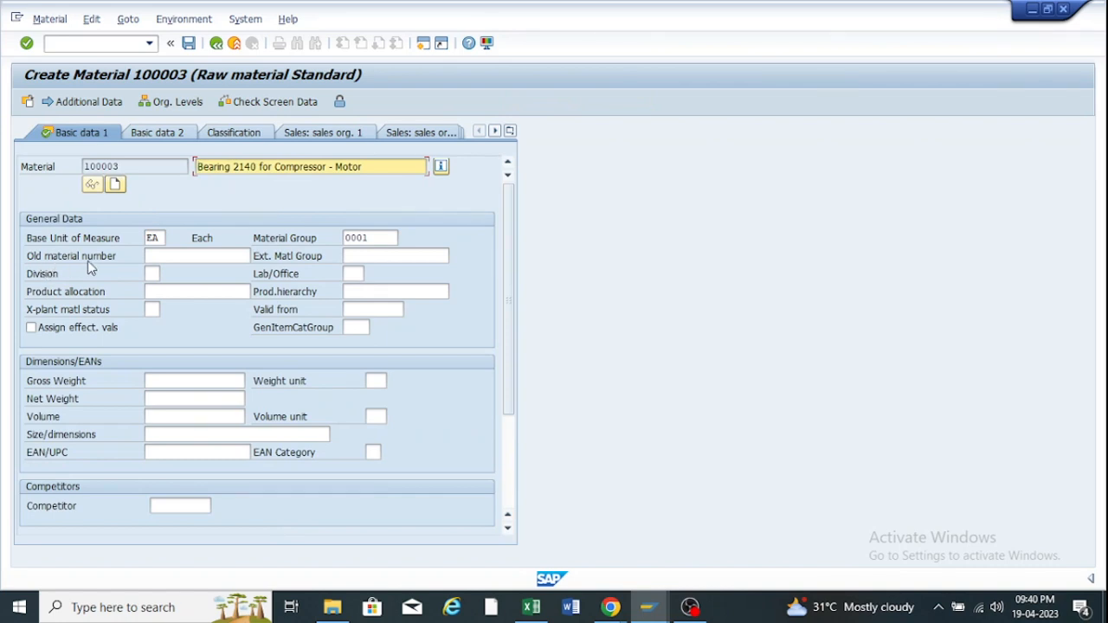
left_click(166, 255)
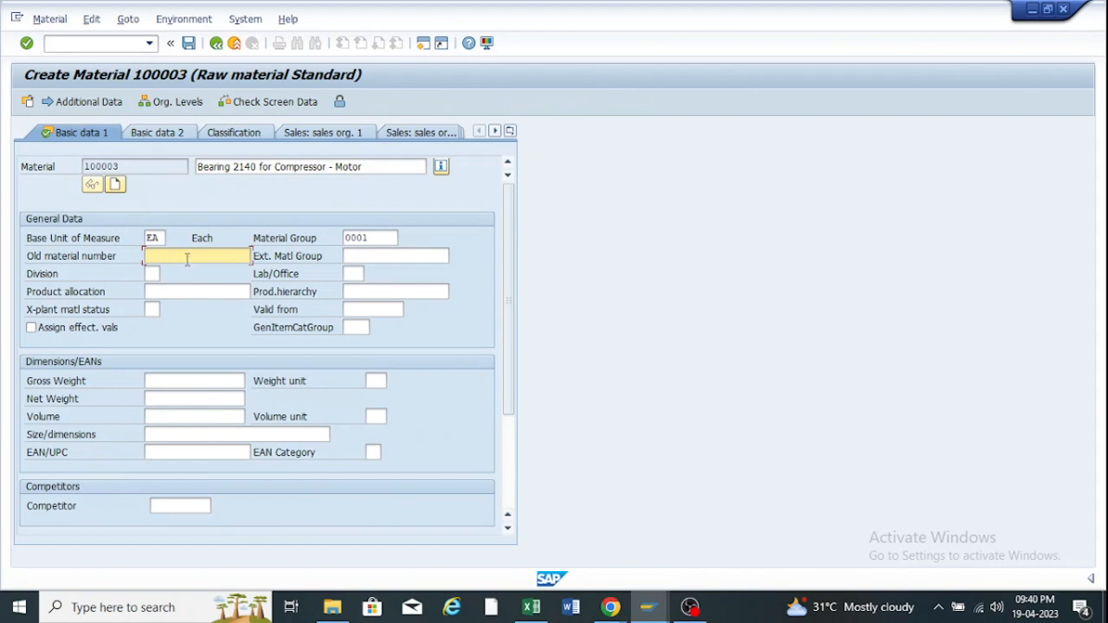
left_click(153, 274)
left_click(162, 257)
left_click(154, 274)
left_click(163, 254)
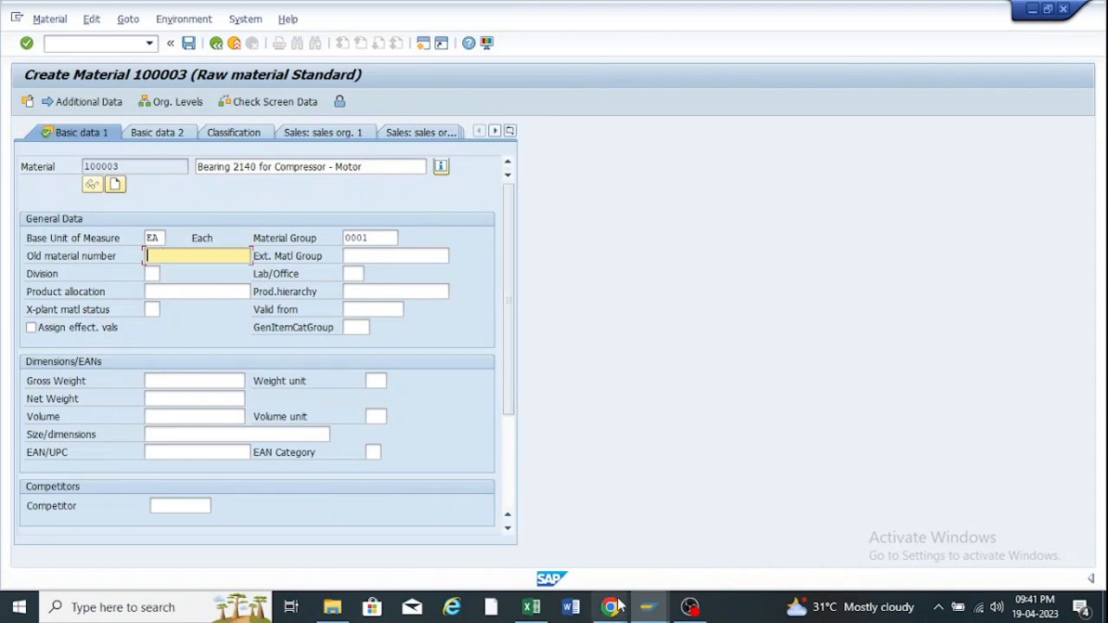
Bring up F1 help for the Old material number field.
mouse_move(612, 606)
mouse_move(556, 537)
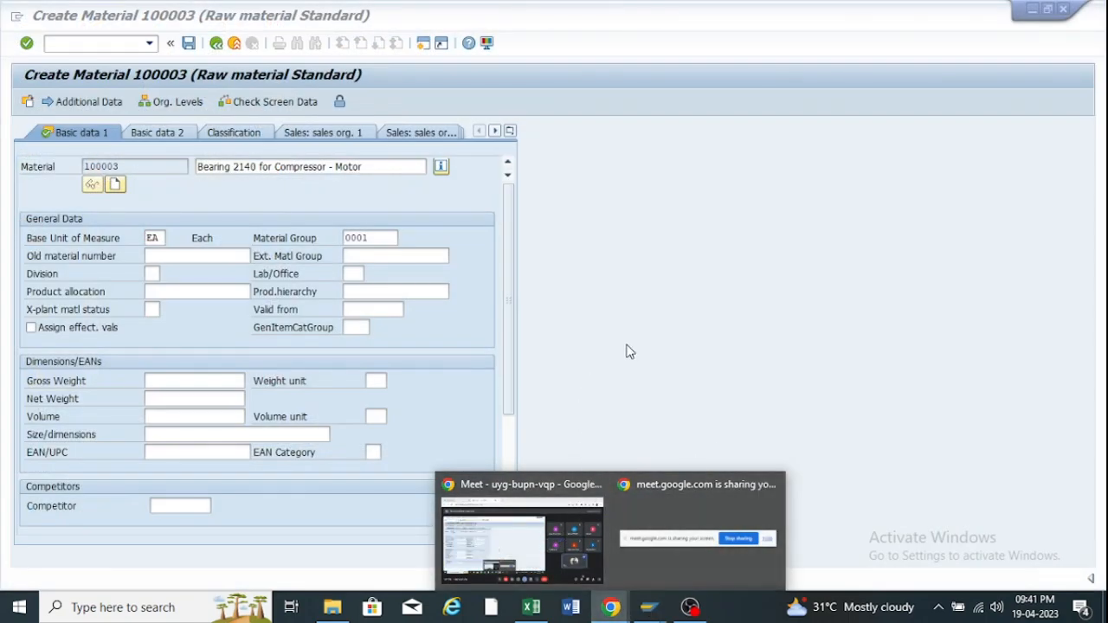
left_click(627, 342)
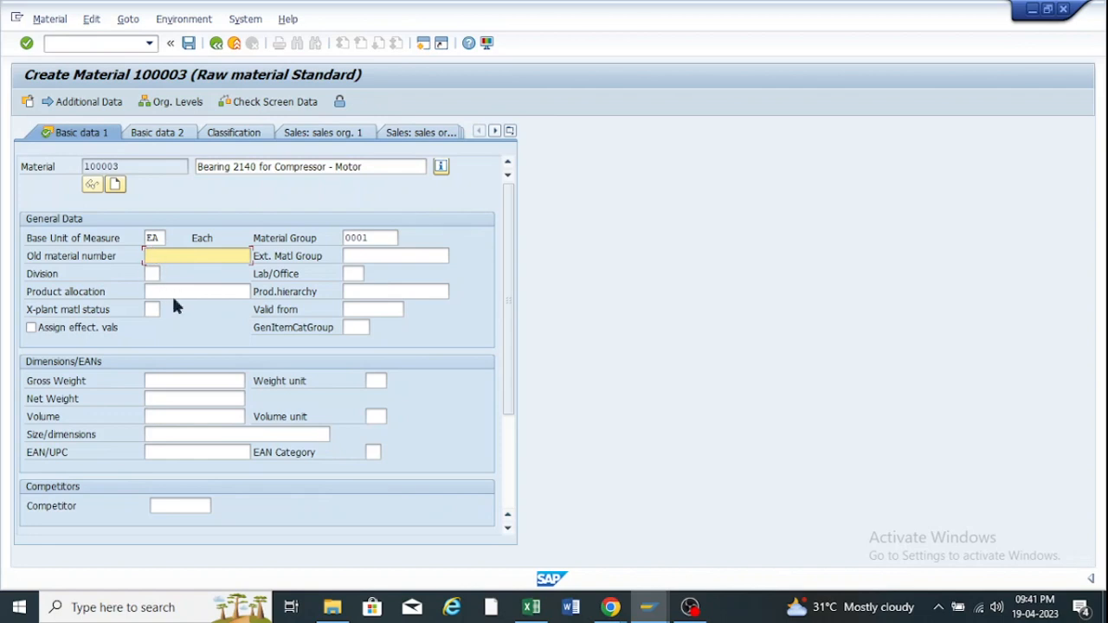
left_click(150, 273)
left_click(161, 254)
key("F1")
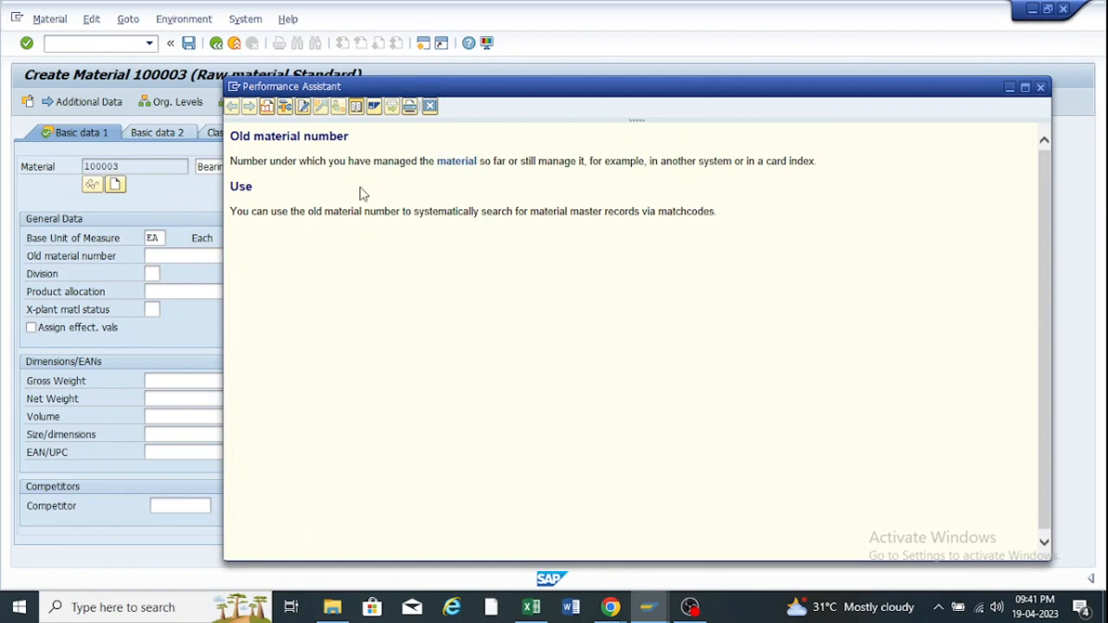
Copy screen field MARA-BISMT from Technical Information, then bring the ZFRR field selection window forward.
left_click(286, 106)
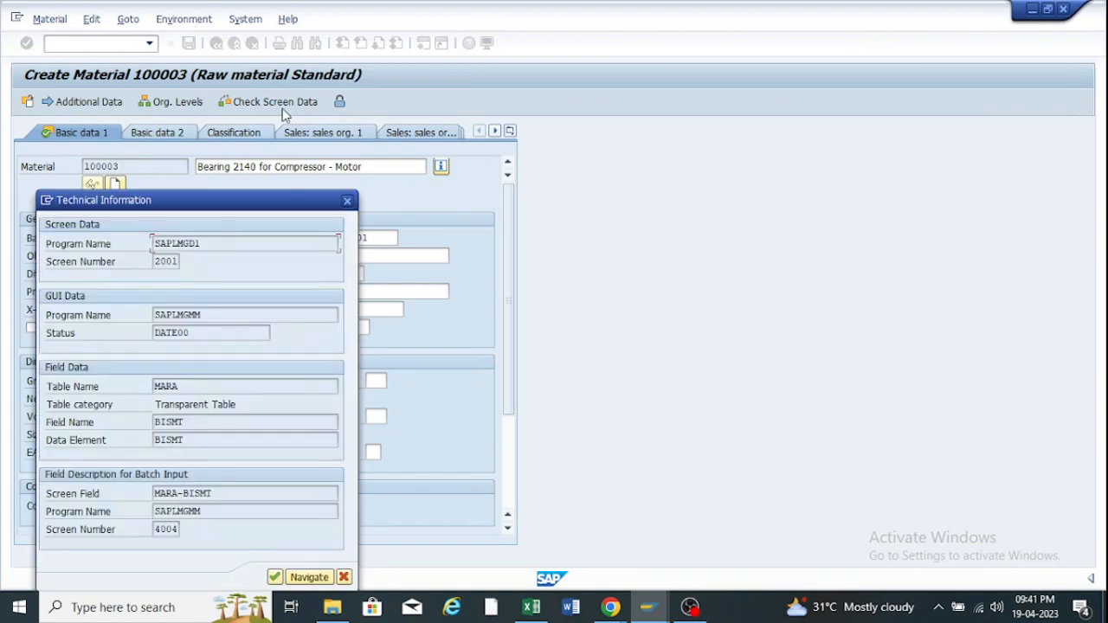
left_click_drag(267, 209, 725, 112)
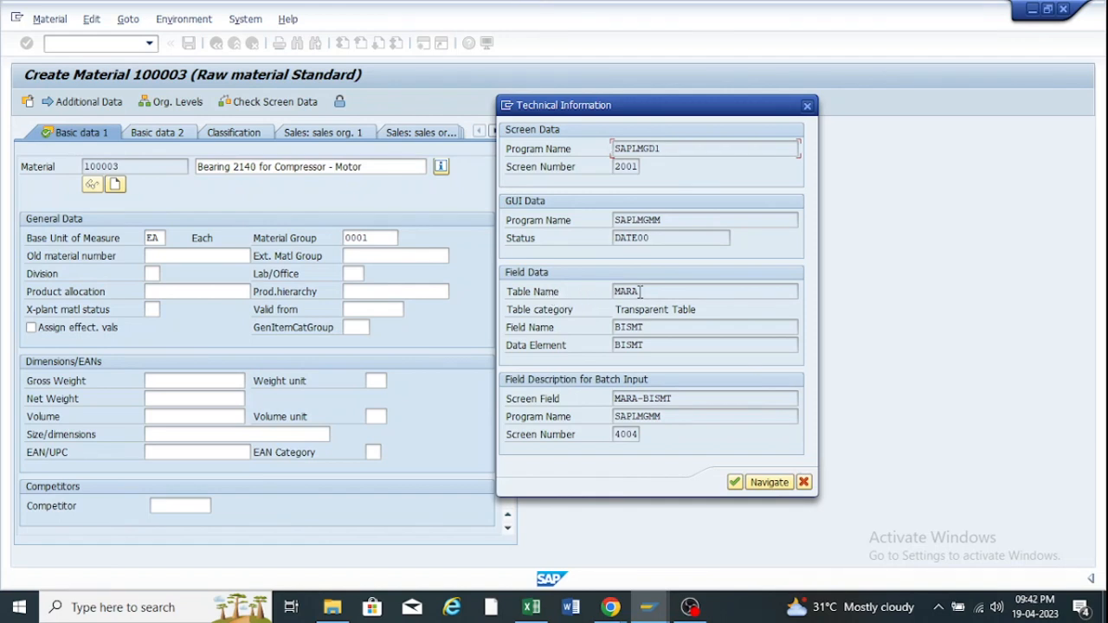
left_click_drag(640, 292, 604, 289)
left_click_drag(689, 400, 604, 399)
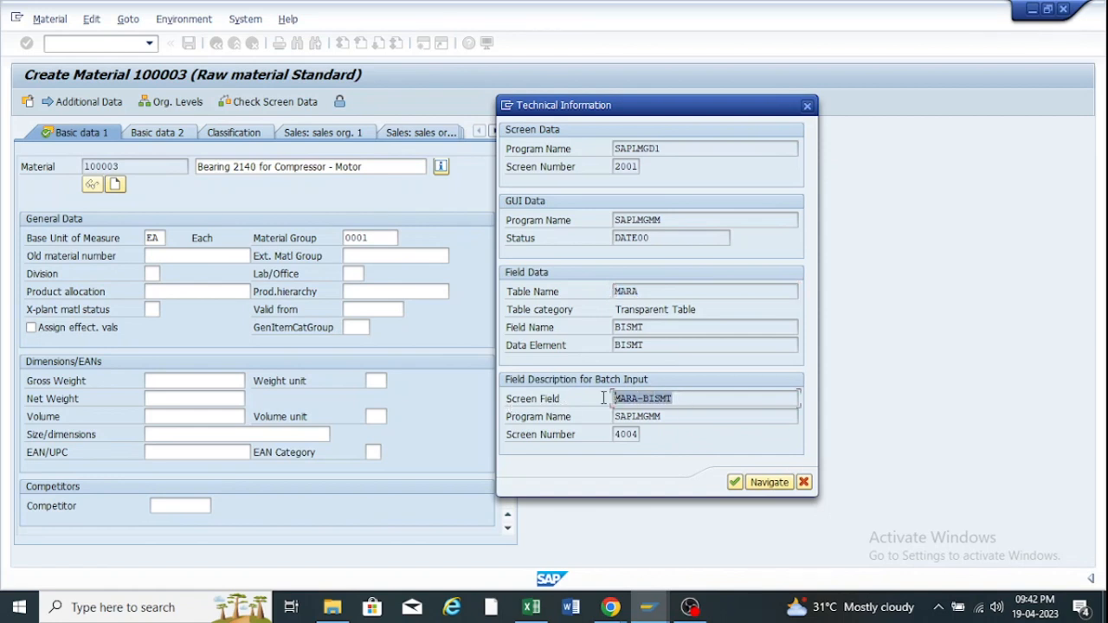
key("ctrl+c")
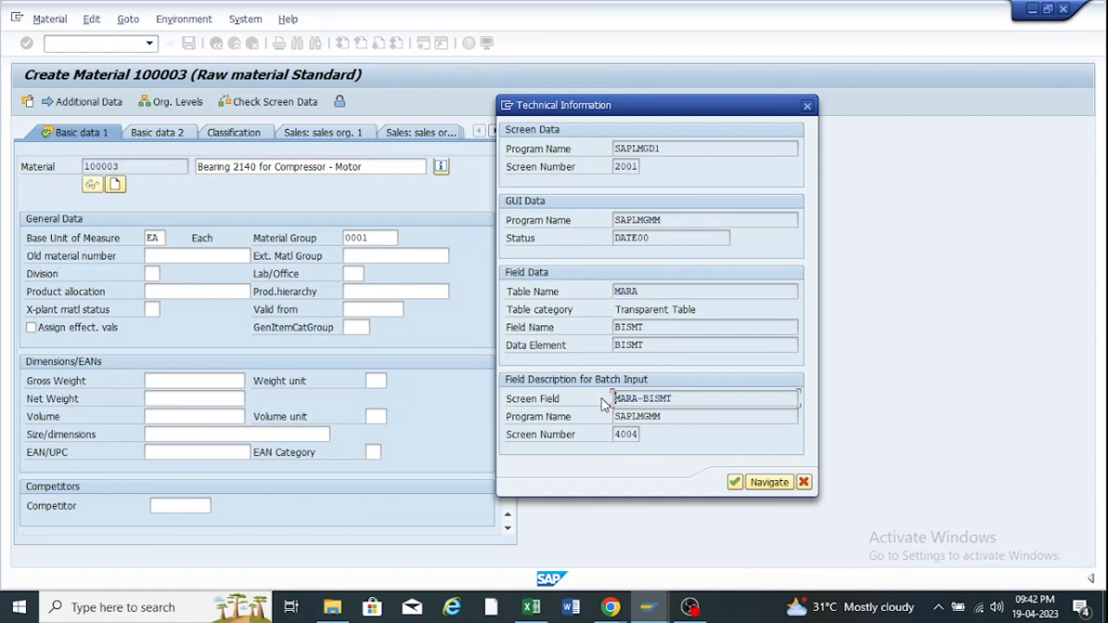
left_click(652, 608)
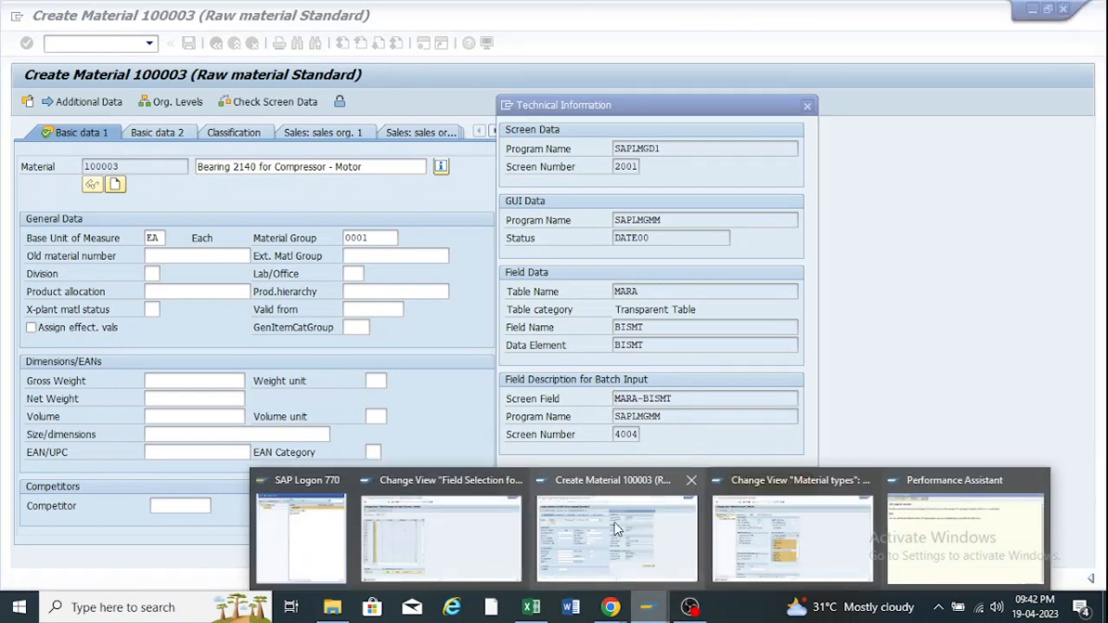
left_click(480, 525)
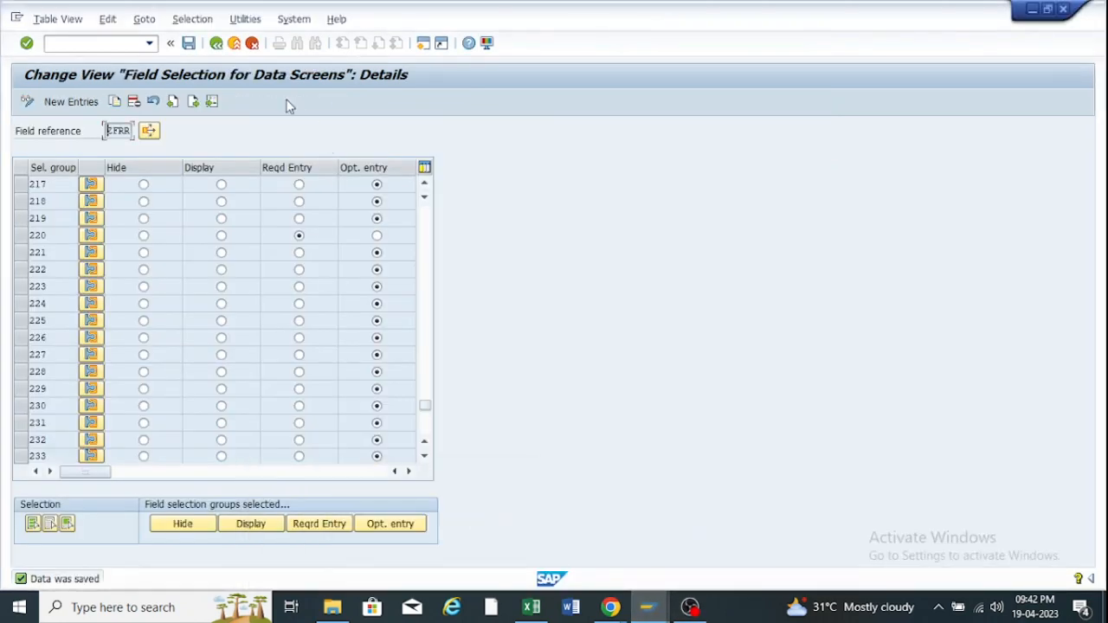
Back out of the field selection details to the IMG Field Selection tree.
left_click(649, 607)
mouse_move(565, 518)
left_click(458, 519)
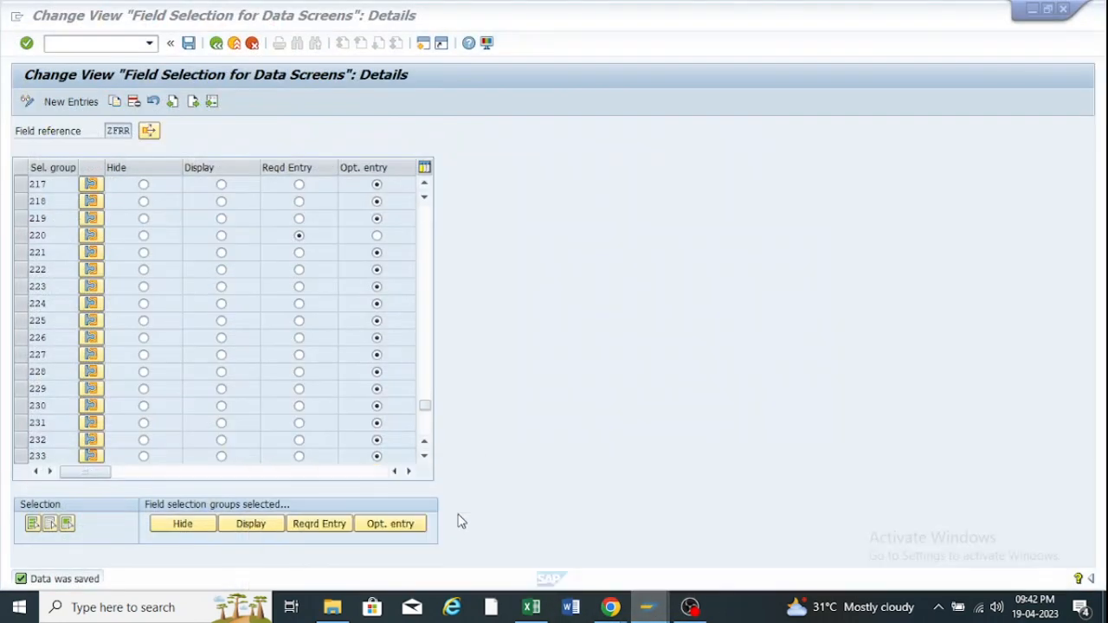
left_click(216, 44)
left_click(217, 43)
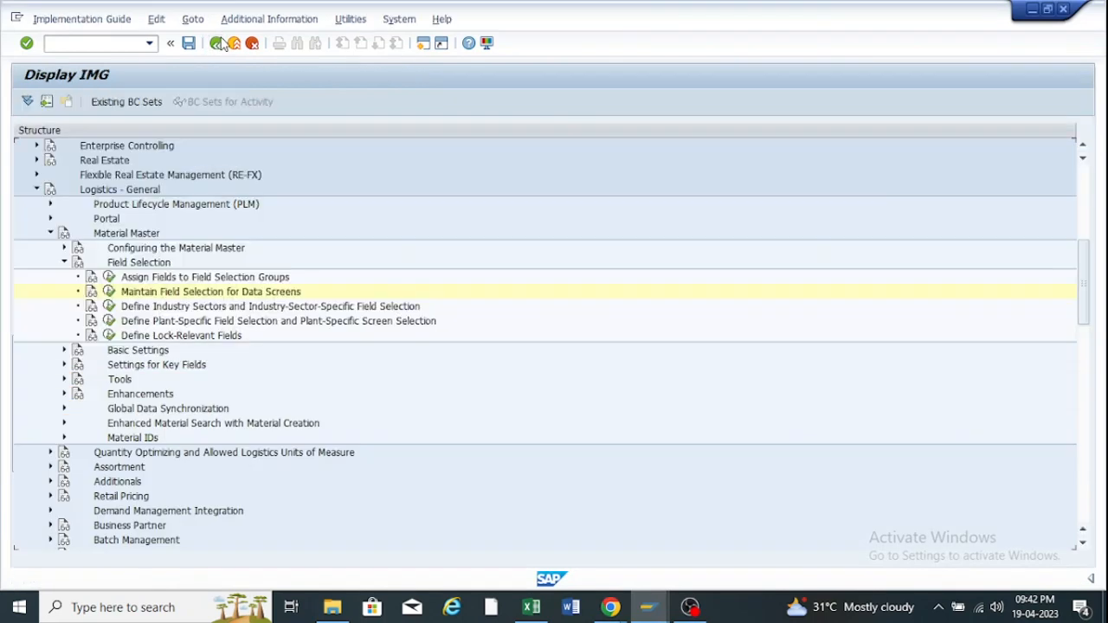
left_click(63, 263)
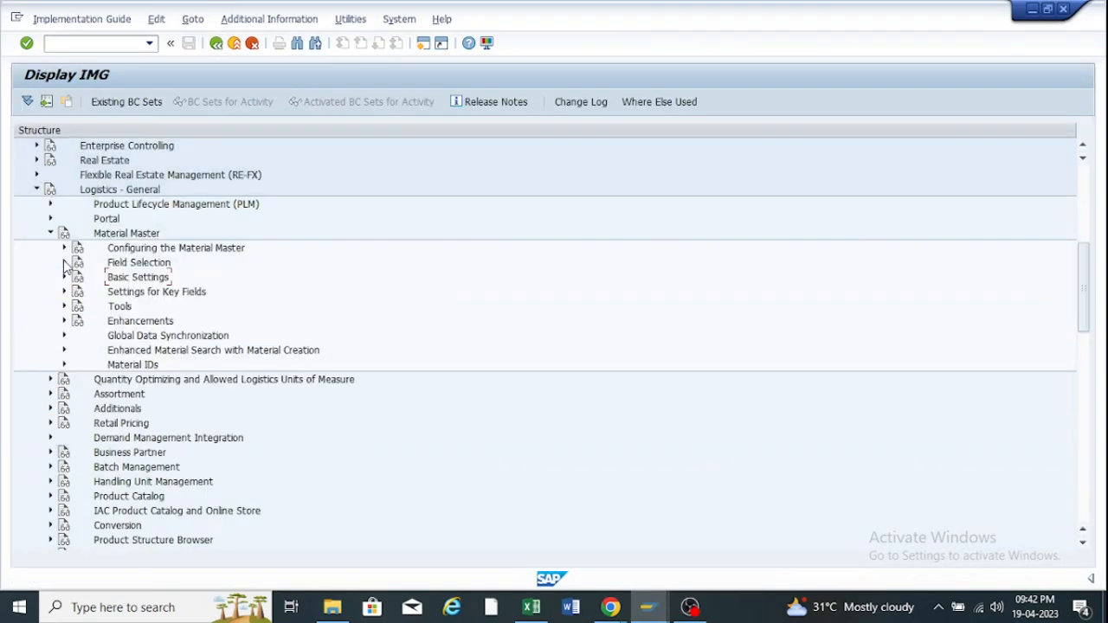
left_click(63, 262)
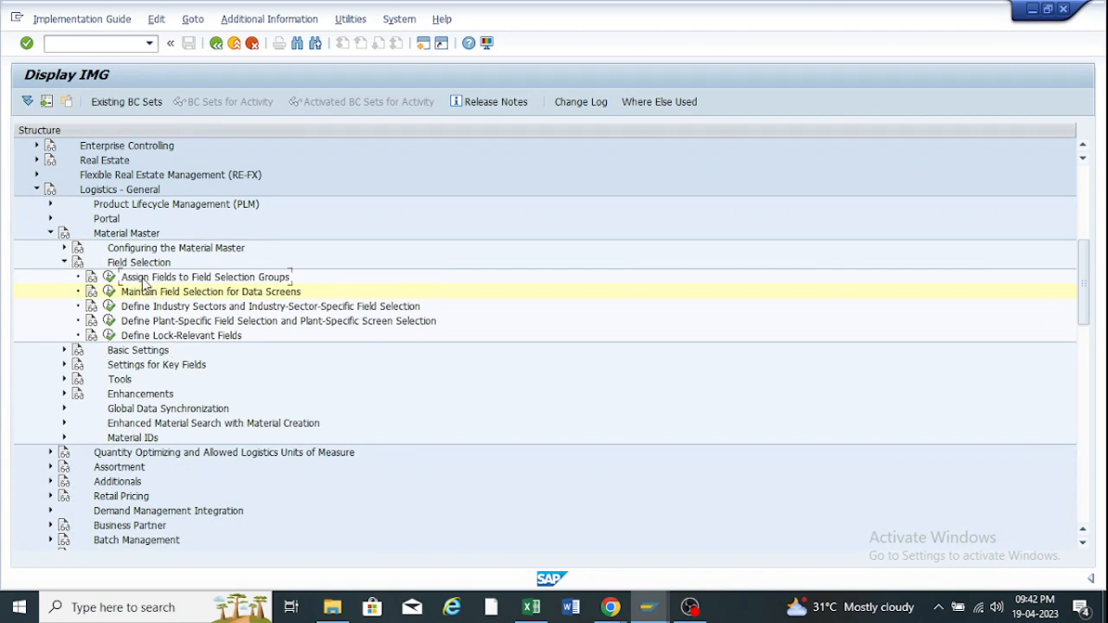
Look up MARA-BISMT in Assign Fields to Field Selection Groups, finding selection group 114.
left_click(108, 277)
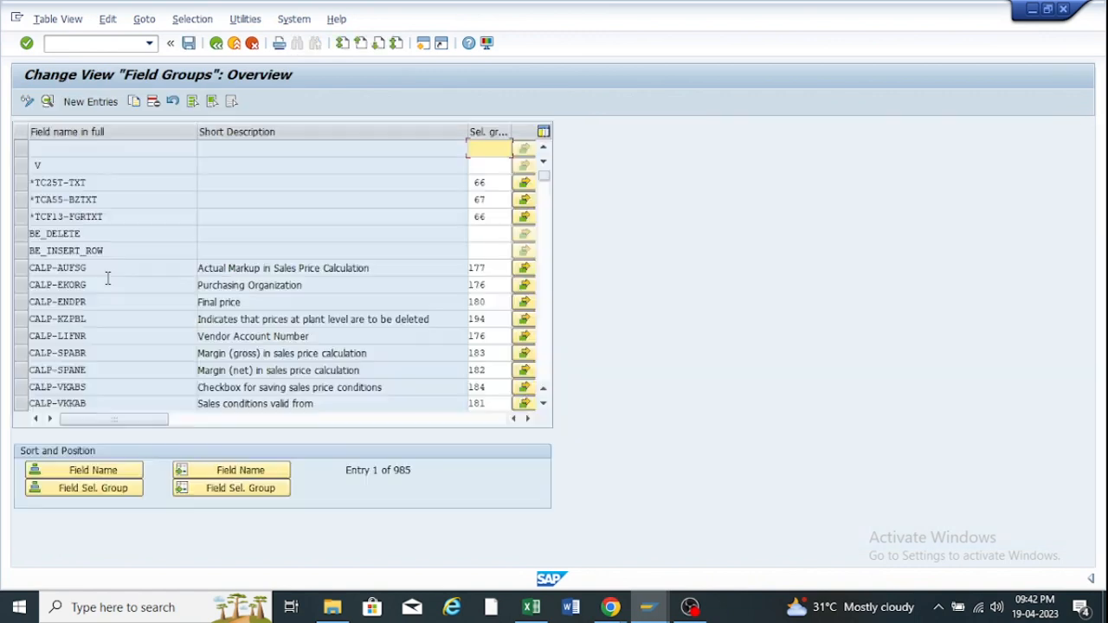
left_click(242, 473)
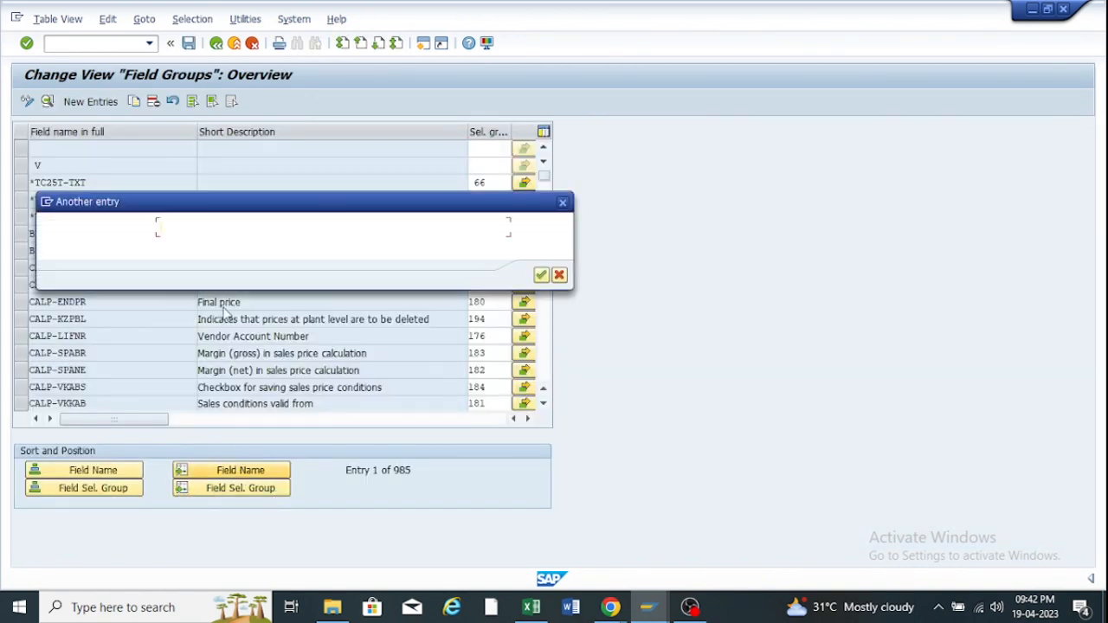
type("MARA-BISMT")
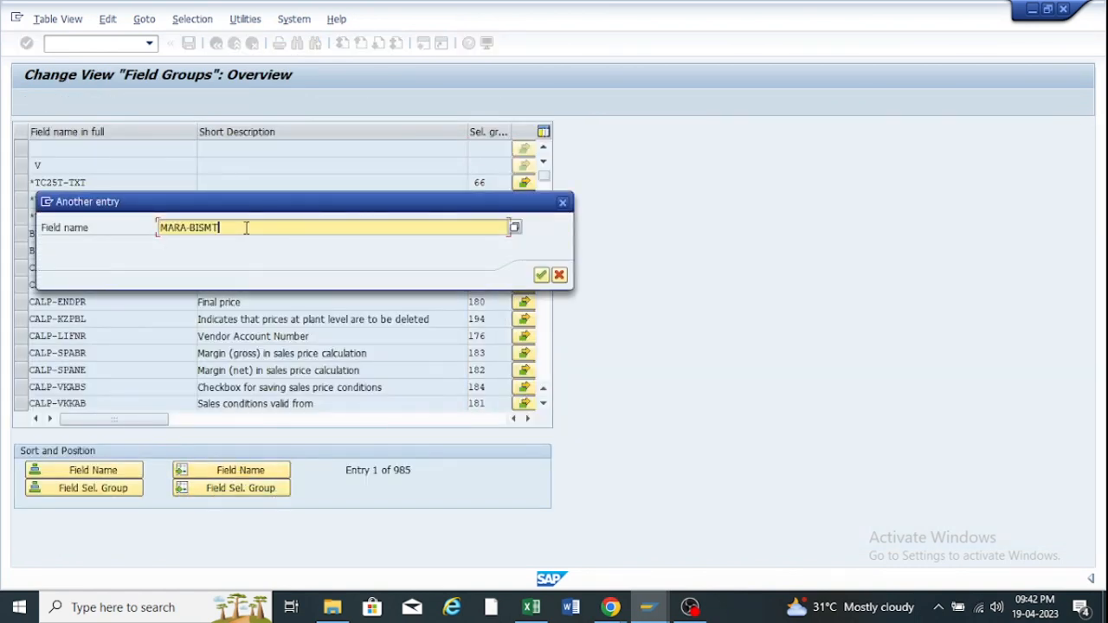
left_click(541, 274)
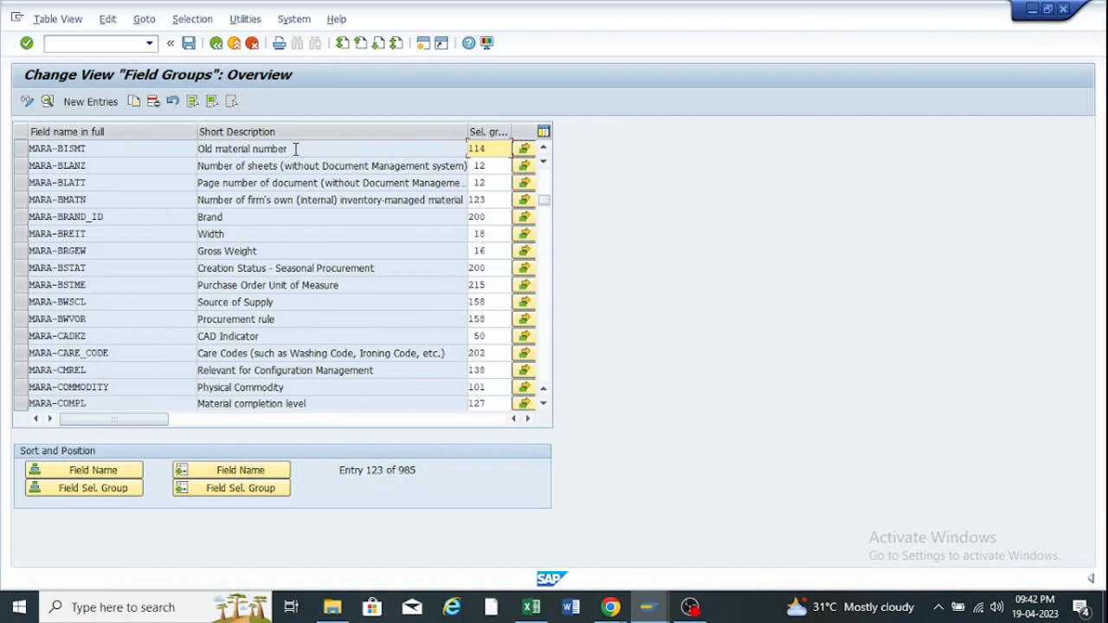
left_click_drag(295, 149, 196, 148)
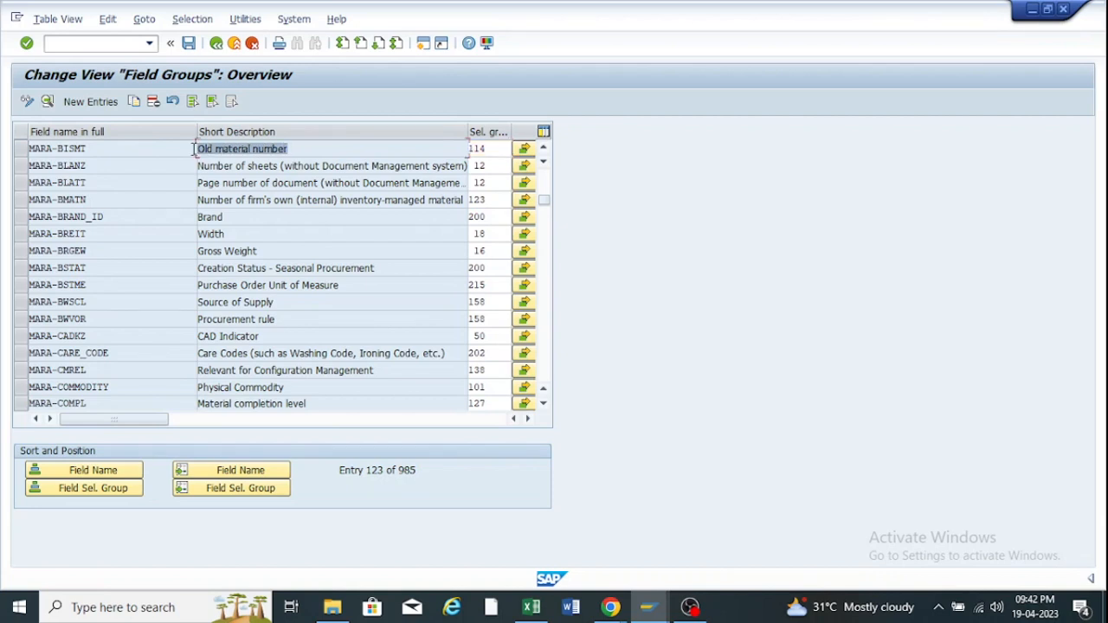
double_click(517, 130)
left_click_drag(485, 149, 467, 148)
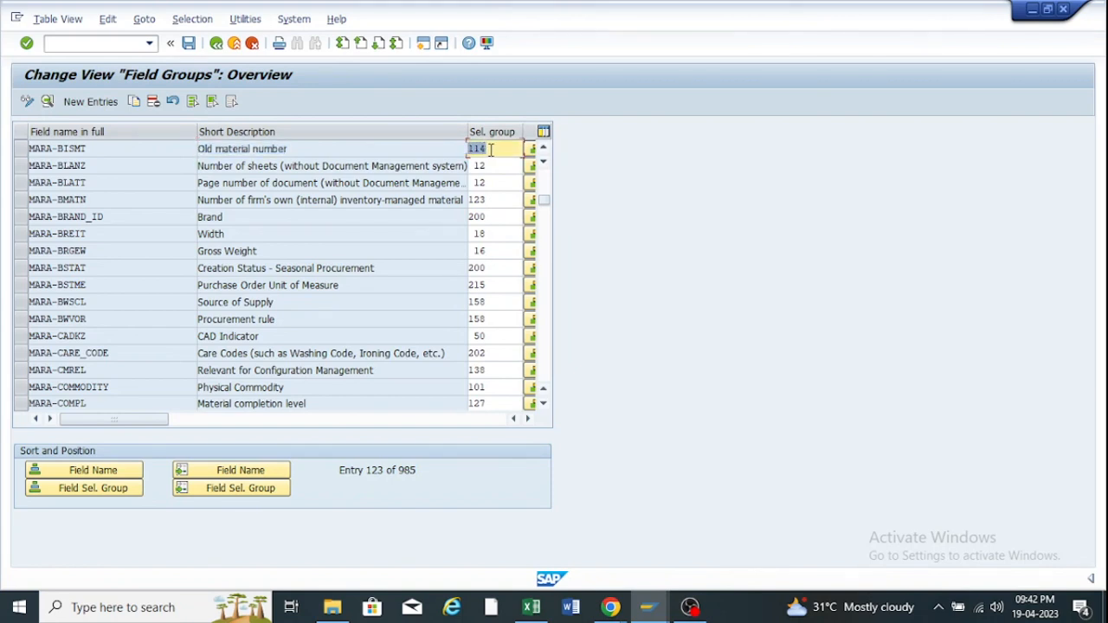
left_click(216, 43)
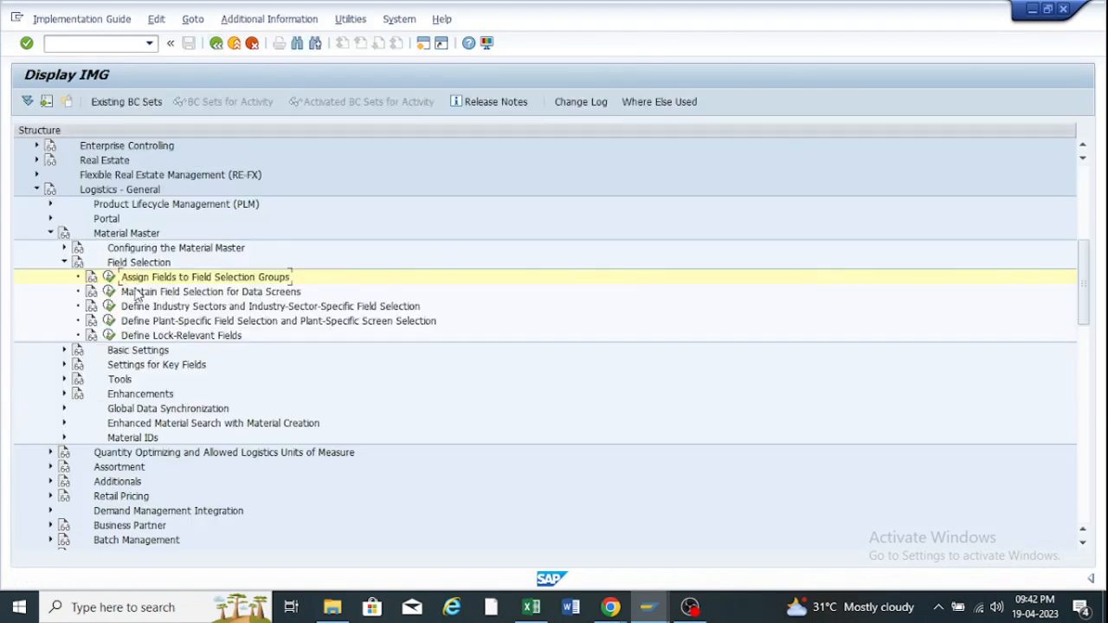
Open Maintain Field Selection for Data Screens and bring its window forward.
left_click(105, 292)
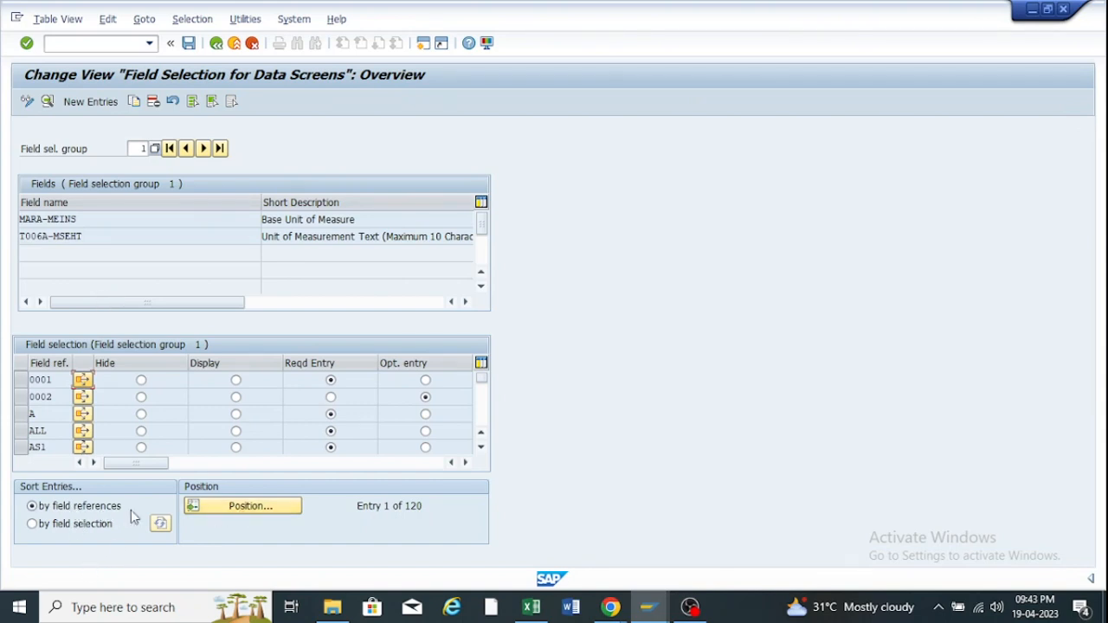
mouse_move(647, 607)
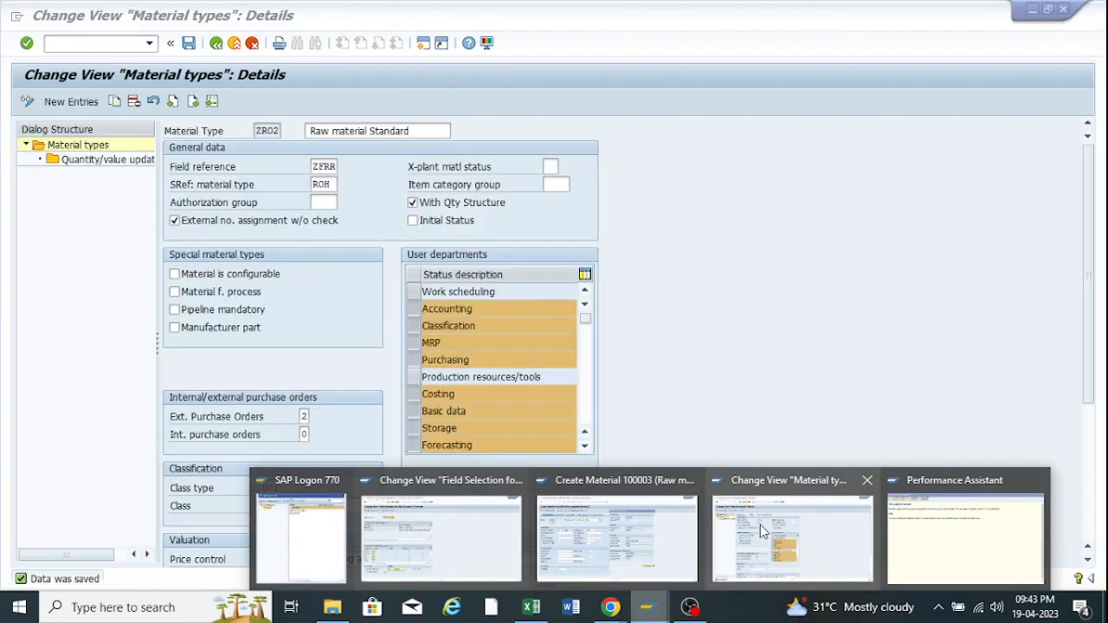
left_click(761, 525)
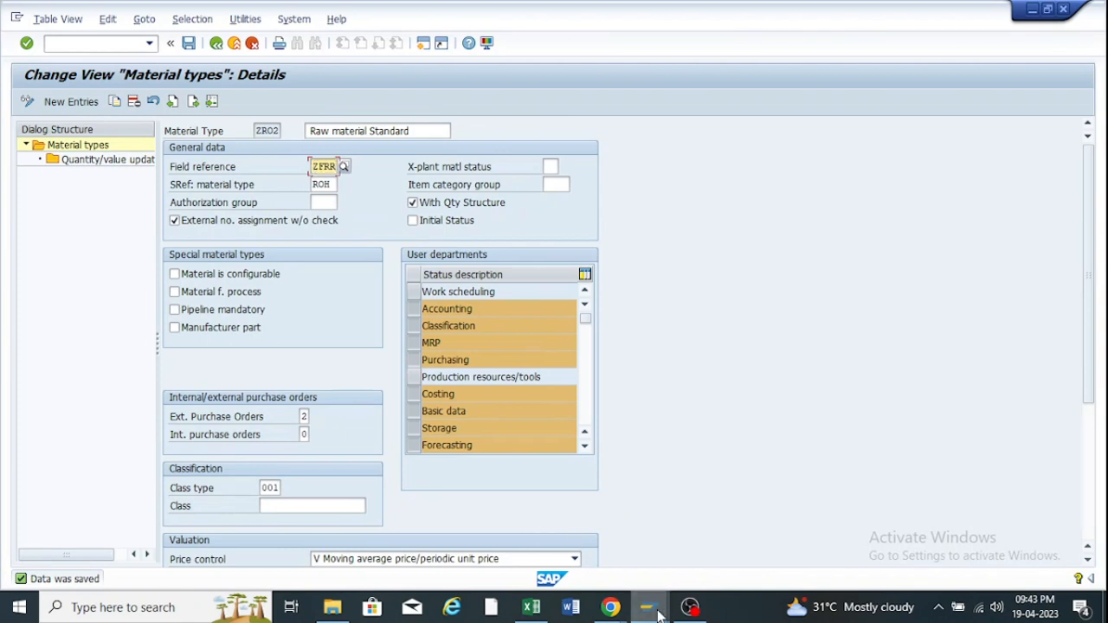
mouse_move(649, 606)
mouse_move(620, 529)
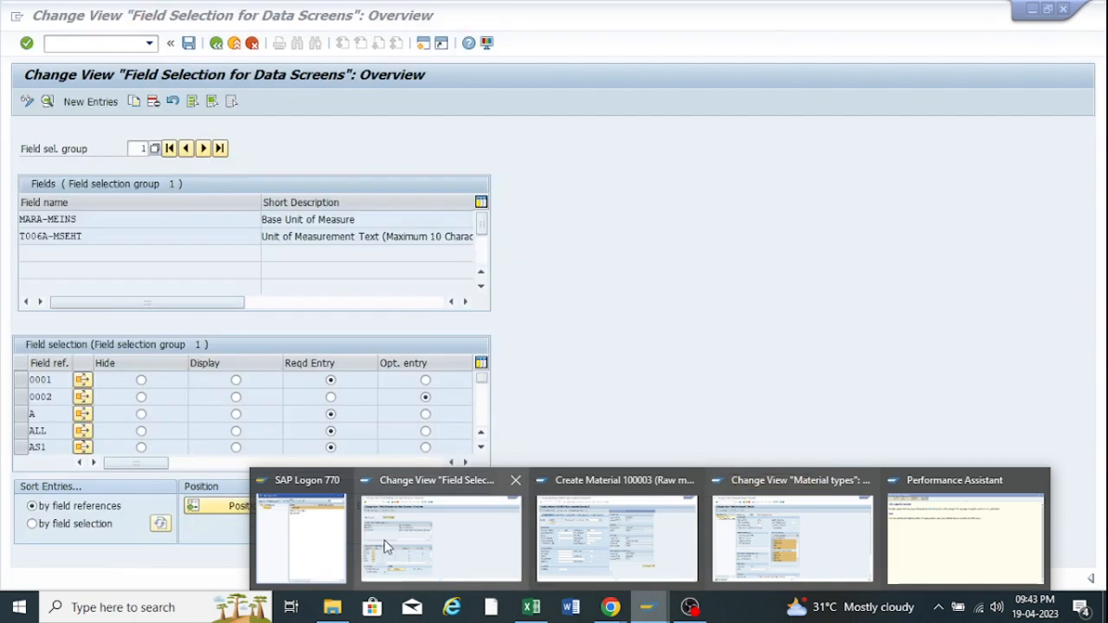
left_click(441, 537)
Position on field reference ZFRR, view its details, and return to the IMG tree.
left_click(232, 509)
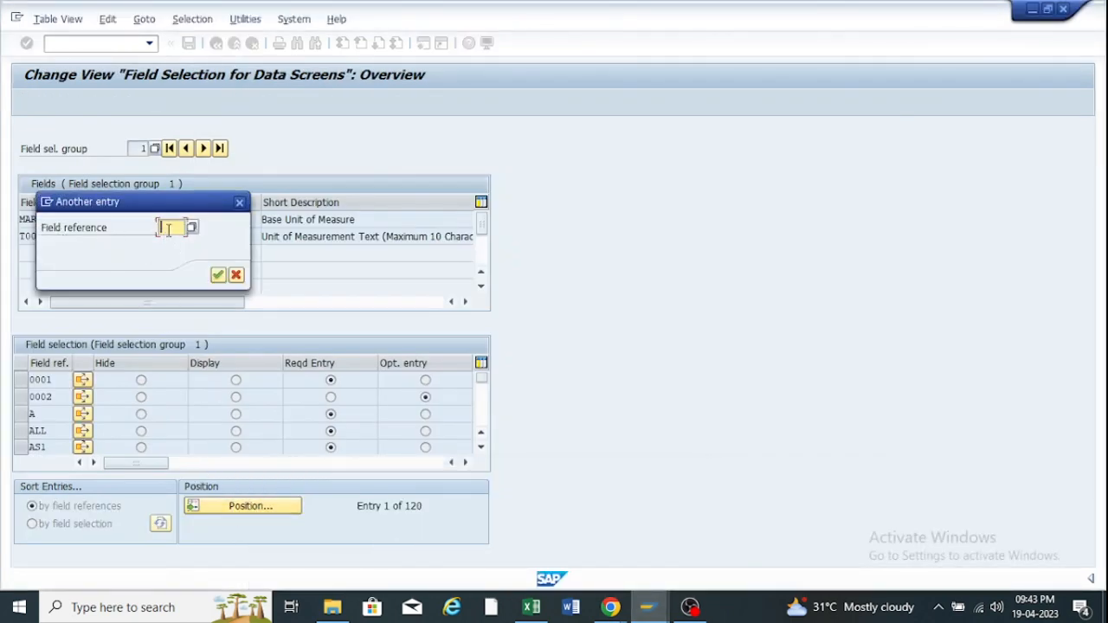
left_click(169, 228)
left_click(175, 246)
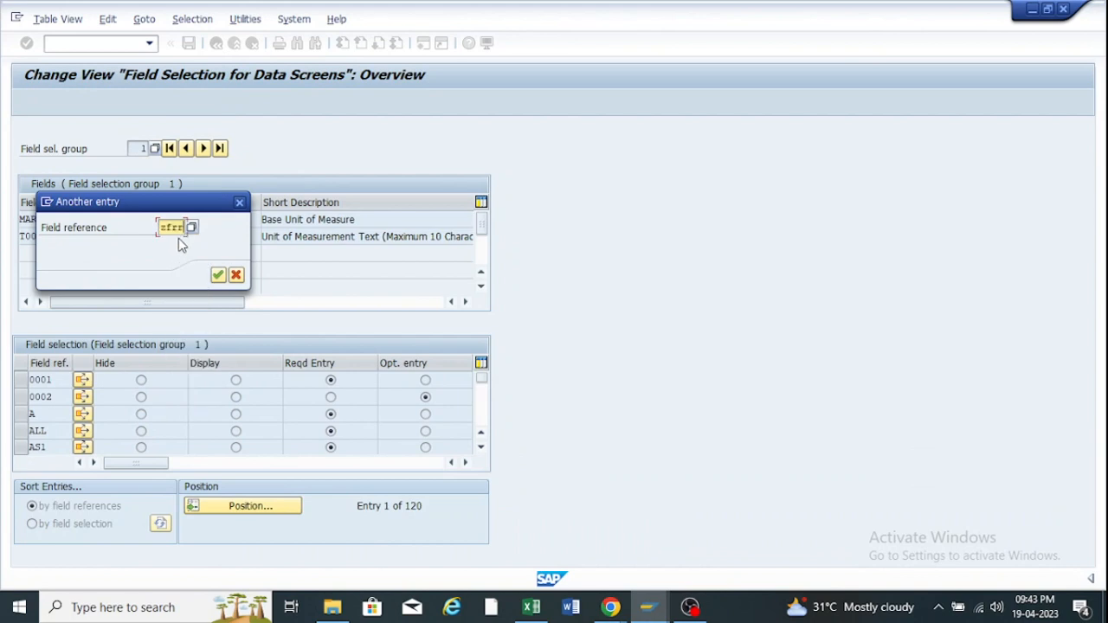
left_click(217, 275)
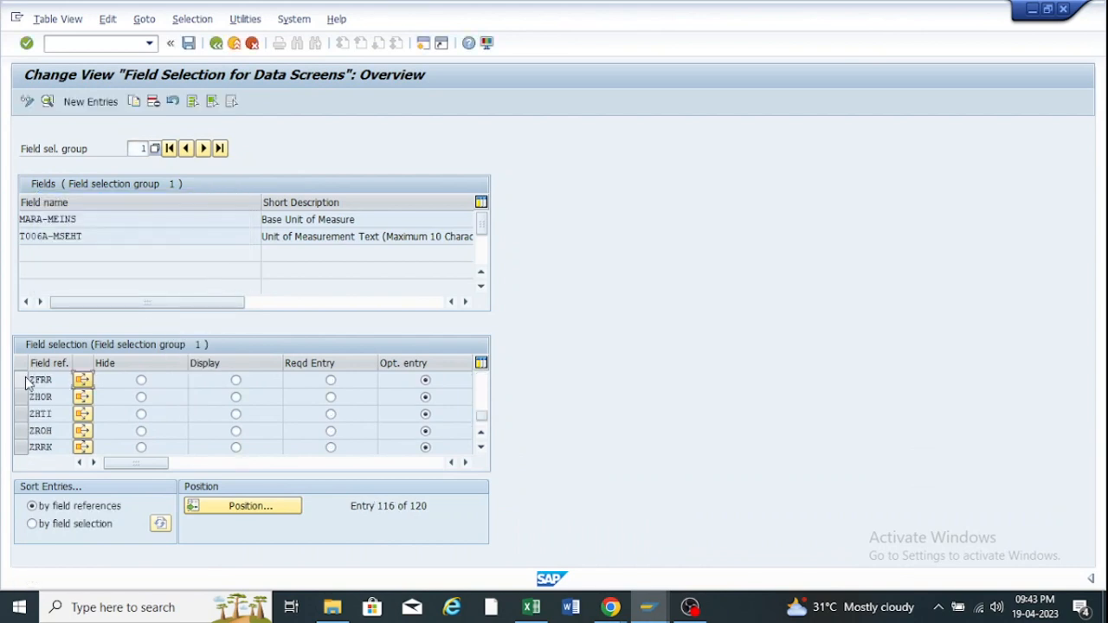
left_click(22, 381)
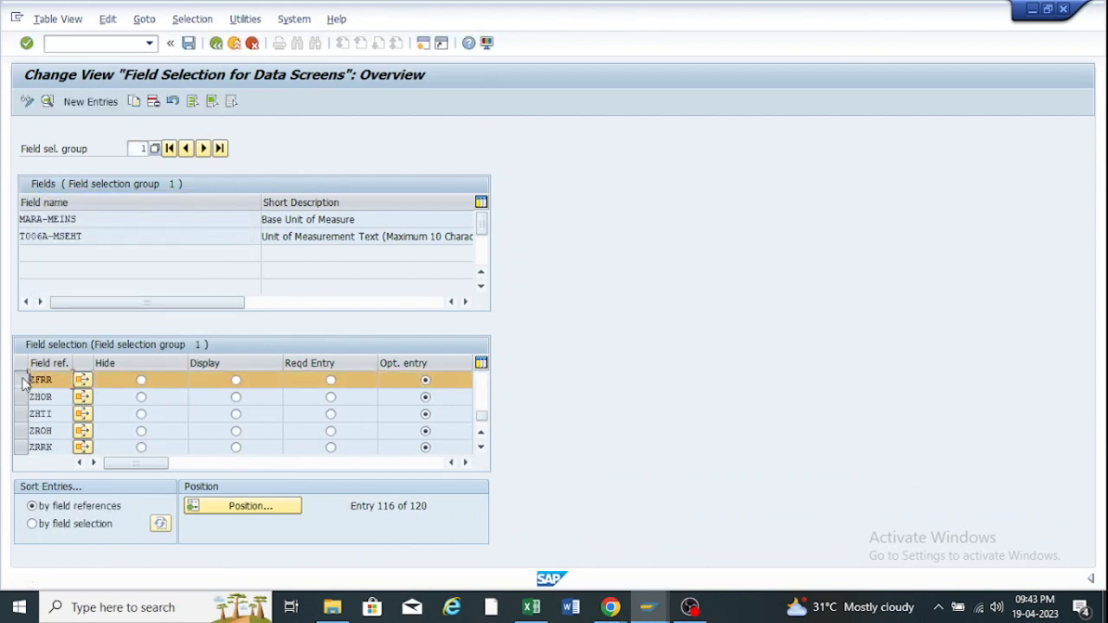
left_click(47, 102)
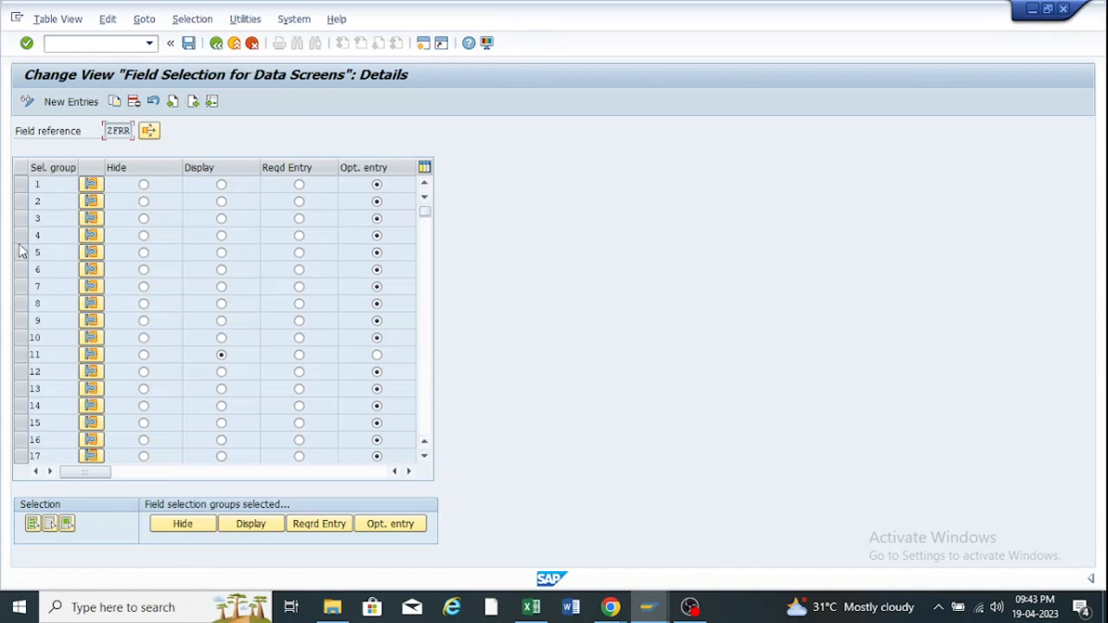
left_click(216, 44)
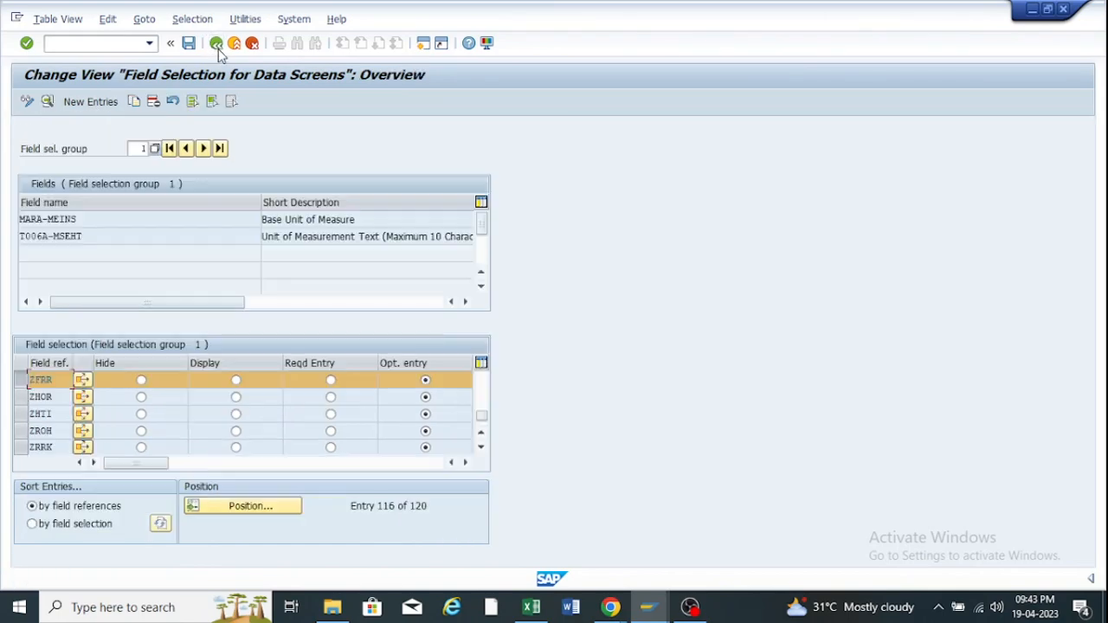
left_click(216, 44)
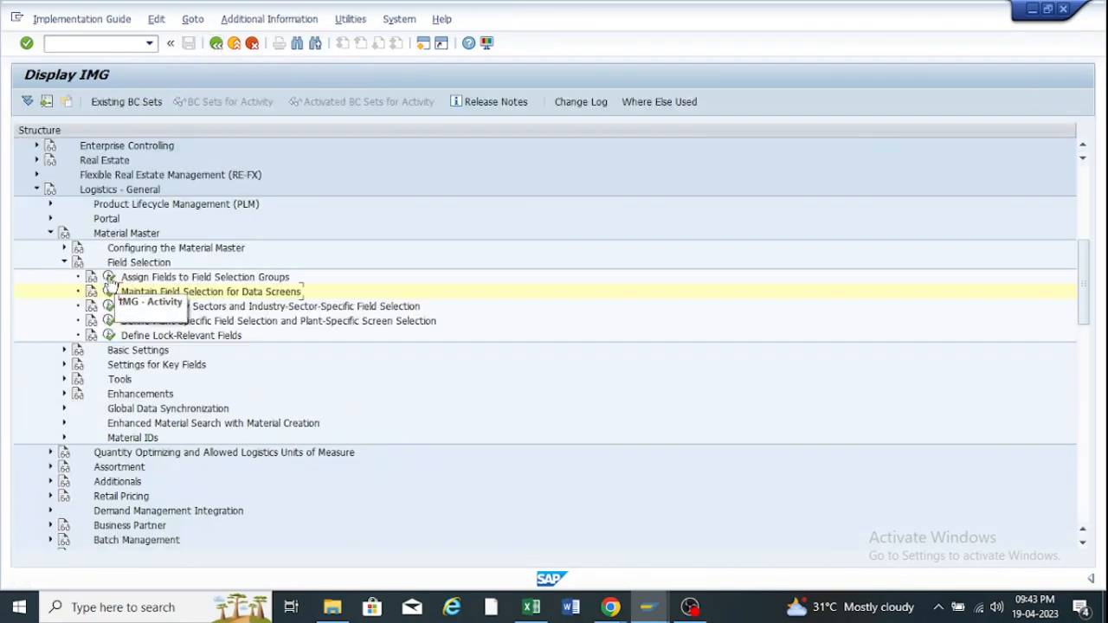
Search the field groups assignment list for entry 114, then return to the IMG tree.
left_click(108, 277)
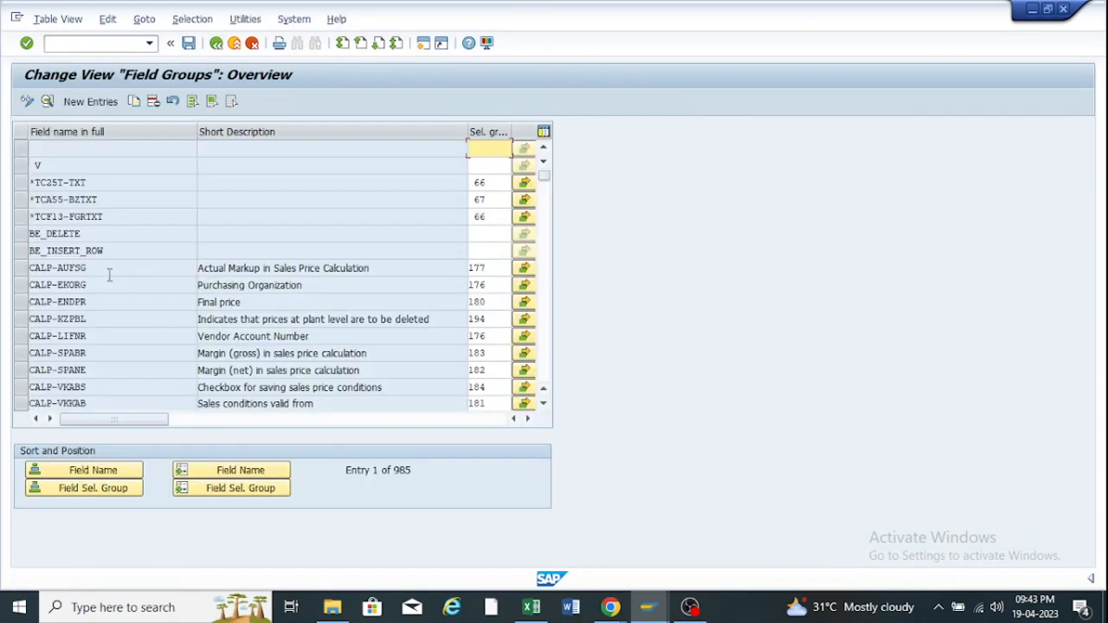
left_click(203, 474)
type("114")
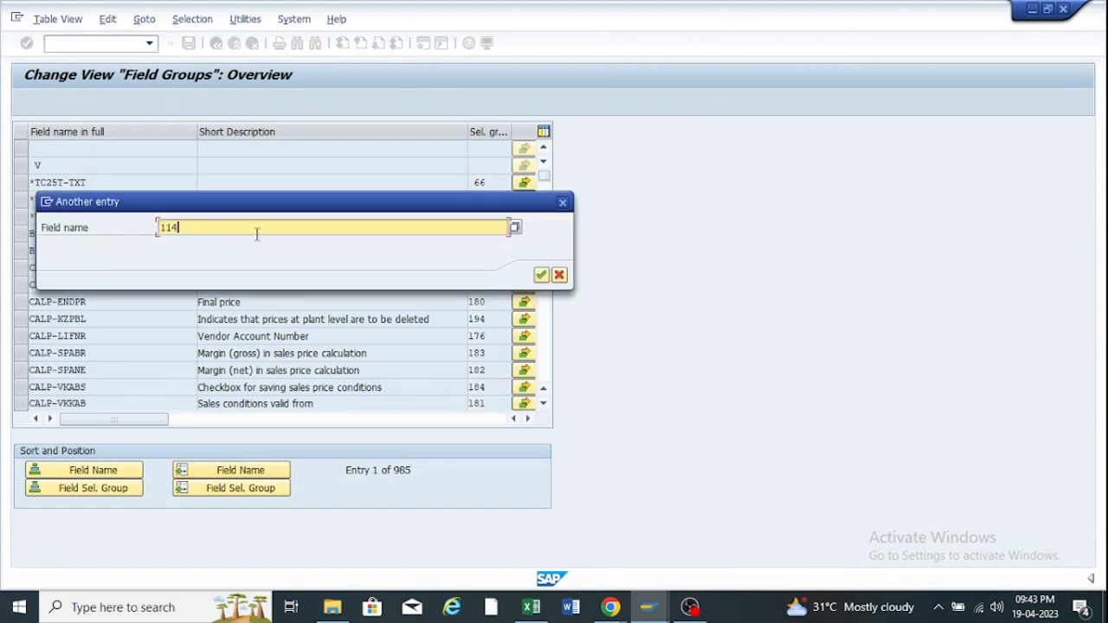
left_click(563, 203)
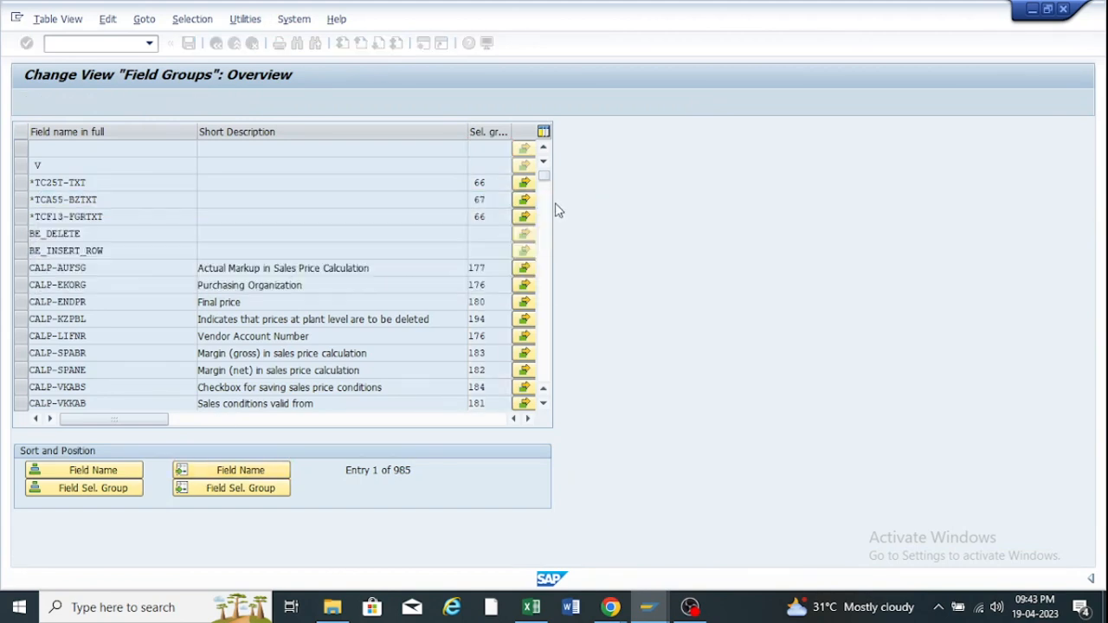
left_click(217, 45)
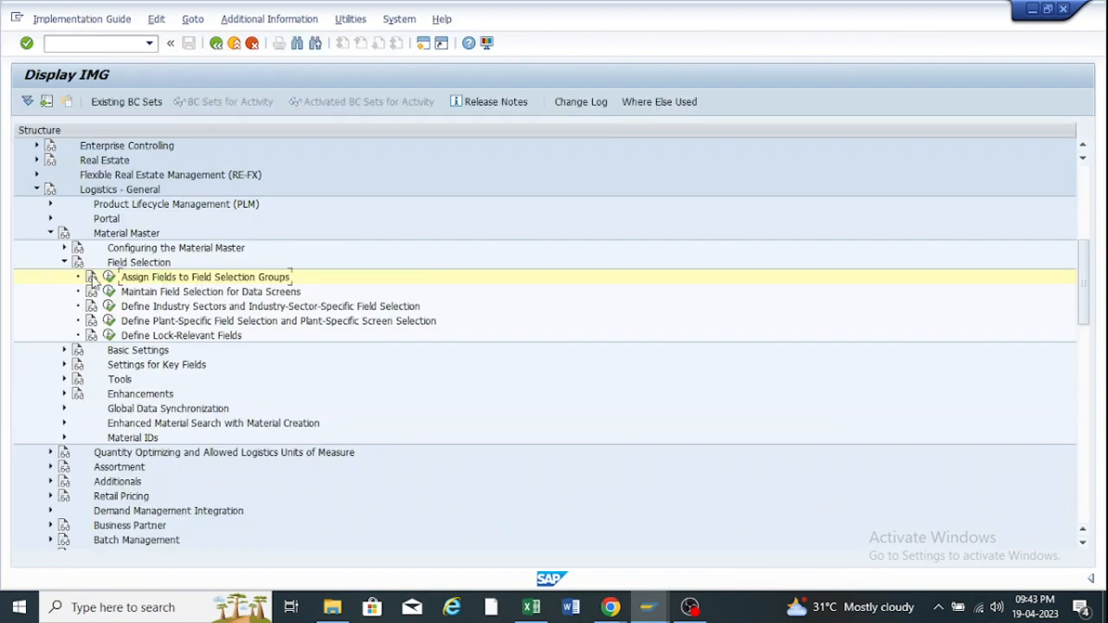
Reopen Field Selection for Data Screens and select the ZFRR row, entry 116 of 120.
left_click(108, 293)
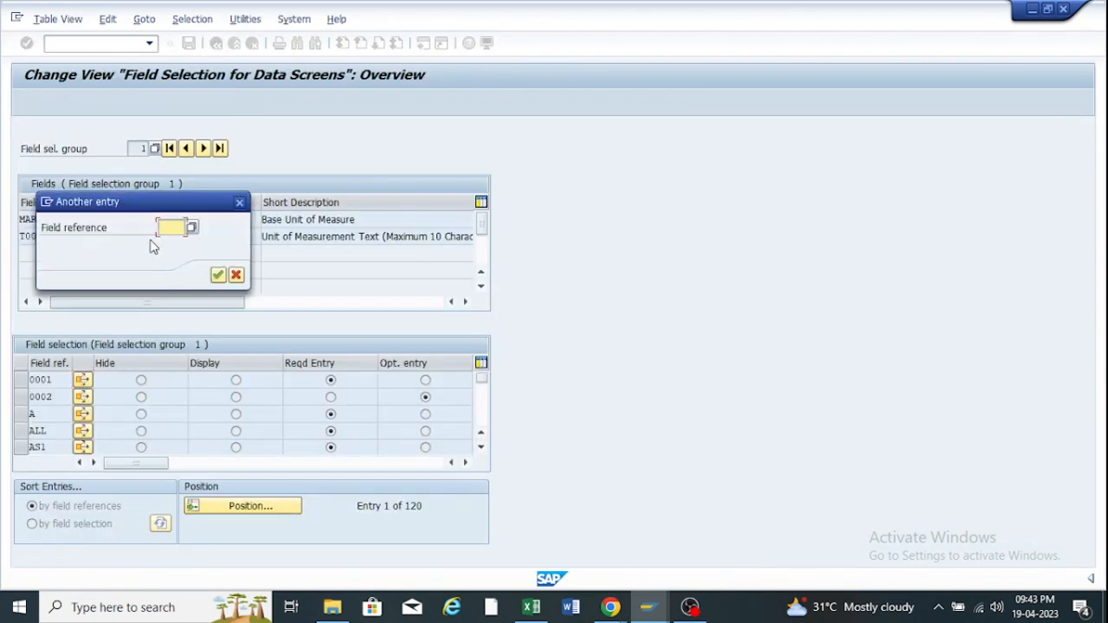
type("zfrr")
left_click(221, 276)
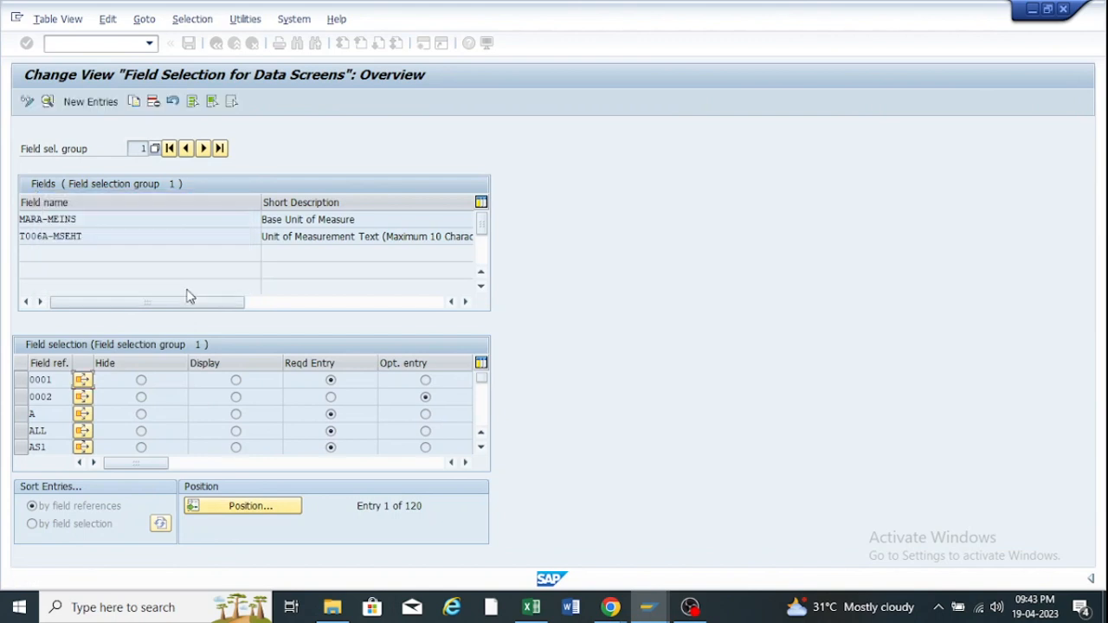
left_click(20, 381)
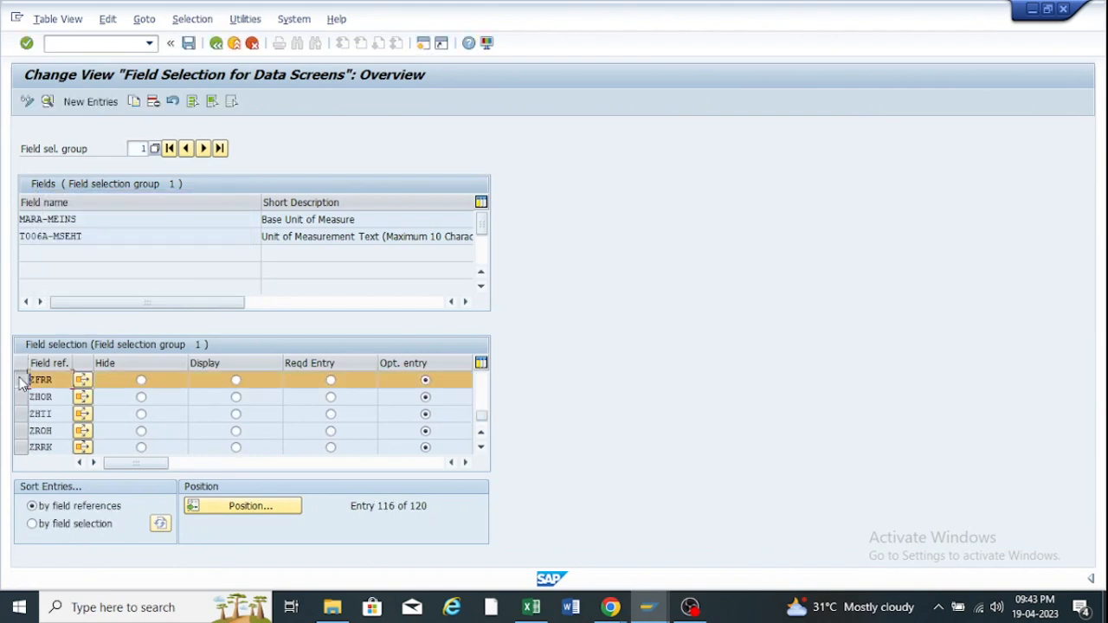
Make selection group 114 a required entry under ZFRR and save it to the customizing request.
left_click(47, 102)
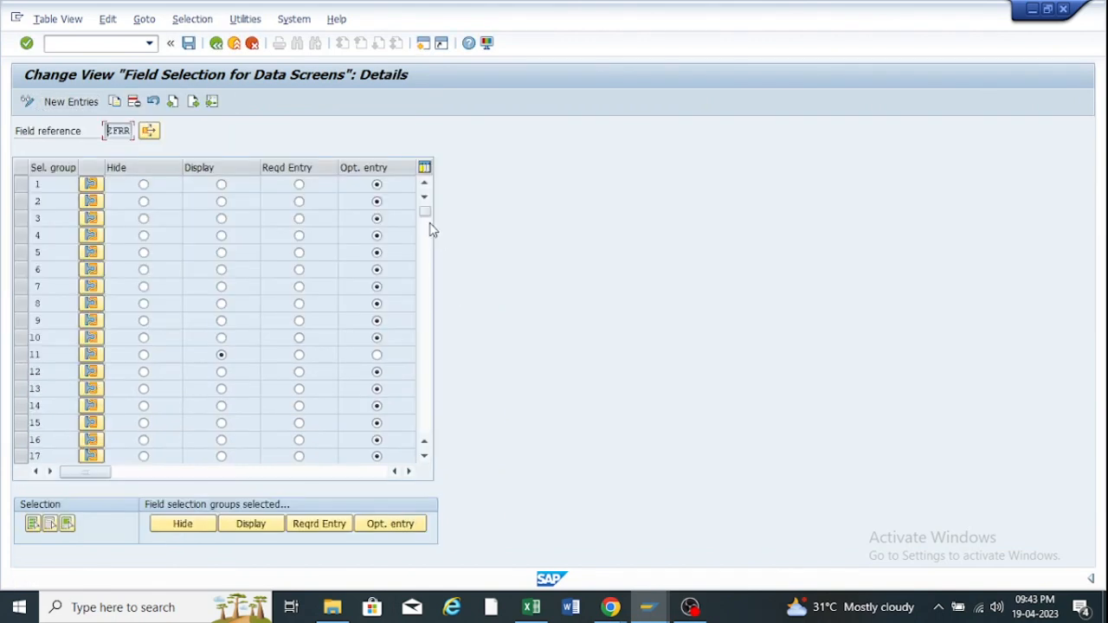
left_click_drag(424, 218, 421, 344)
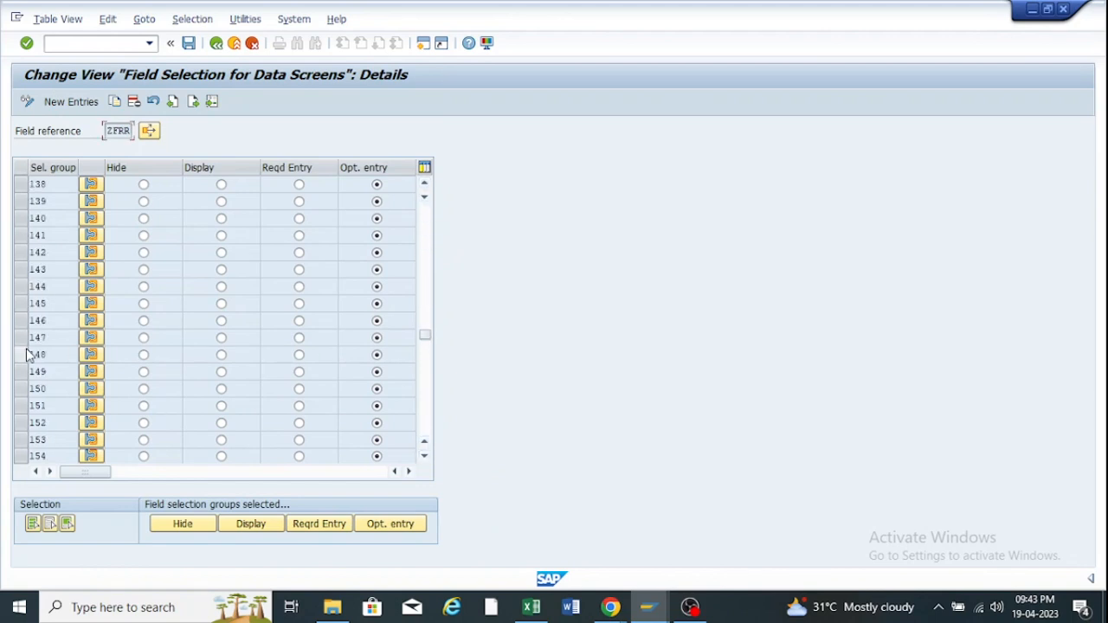
scroll(25, 354, "up", 8)
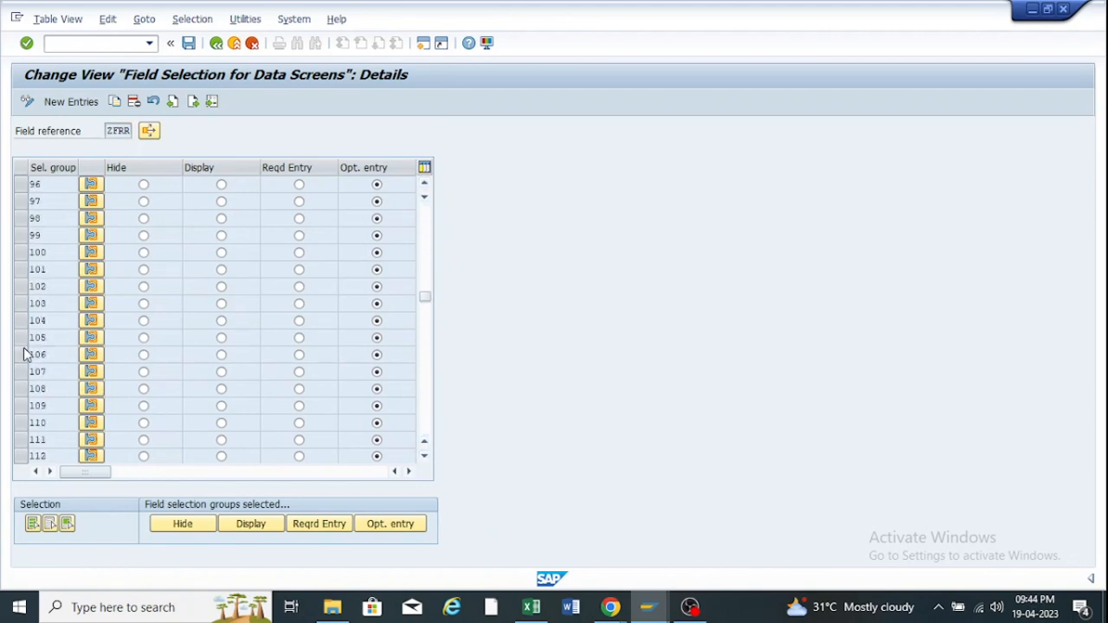
scroll(35, 444, "down", 1)
scroll(33, 440, "down", 1)
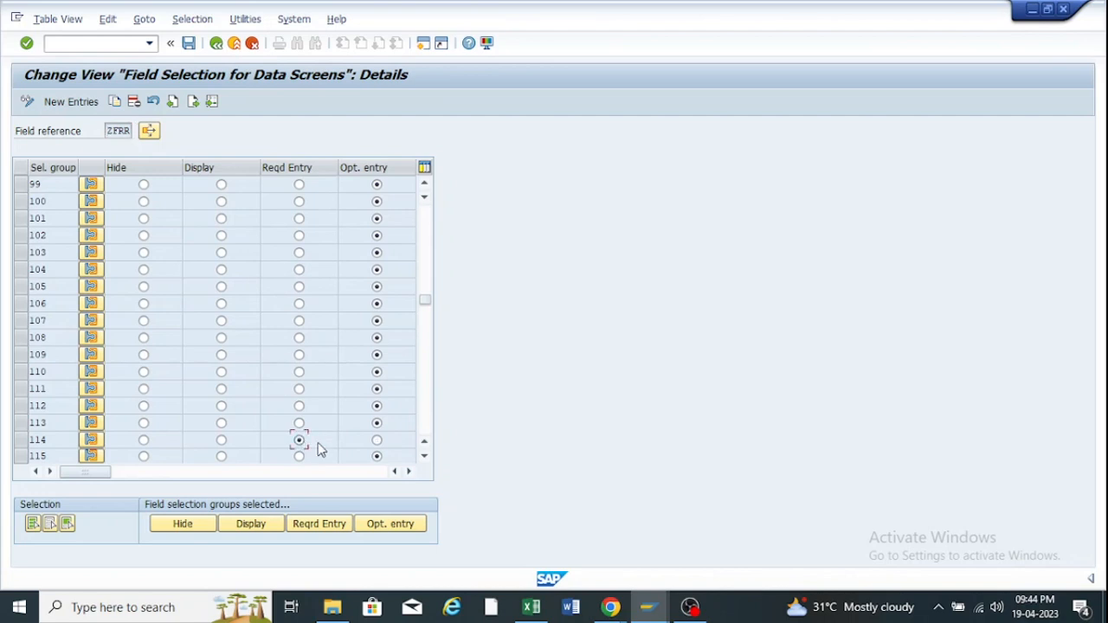
left_click(299, 441)
left_click(189, 45)
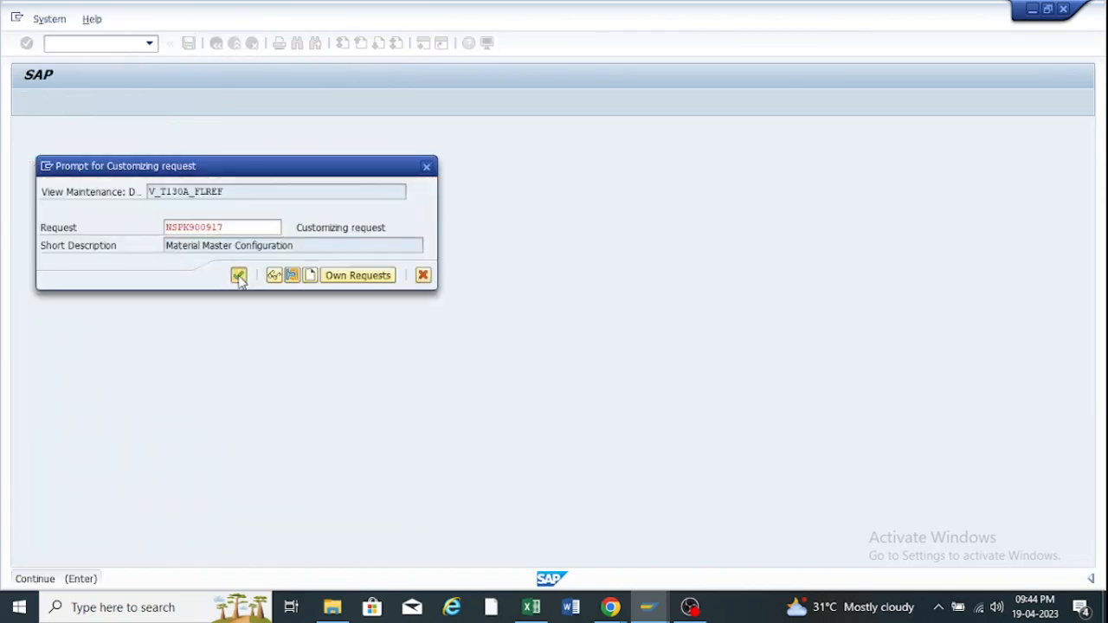
left_click(239, 276)
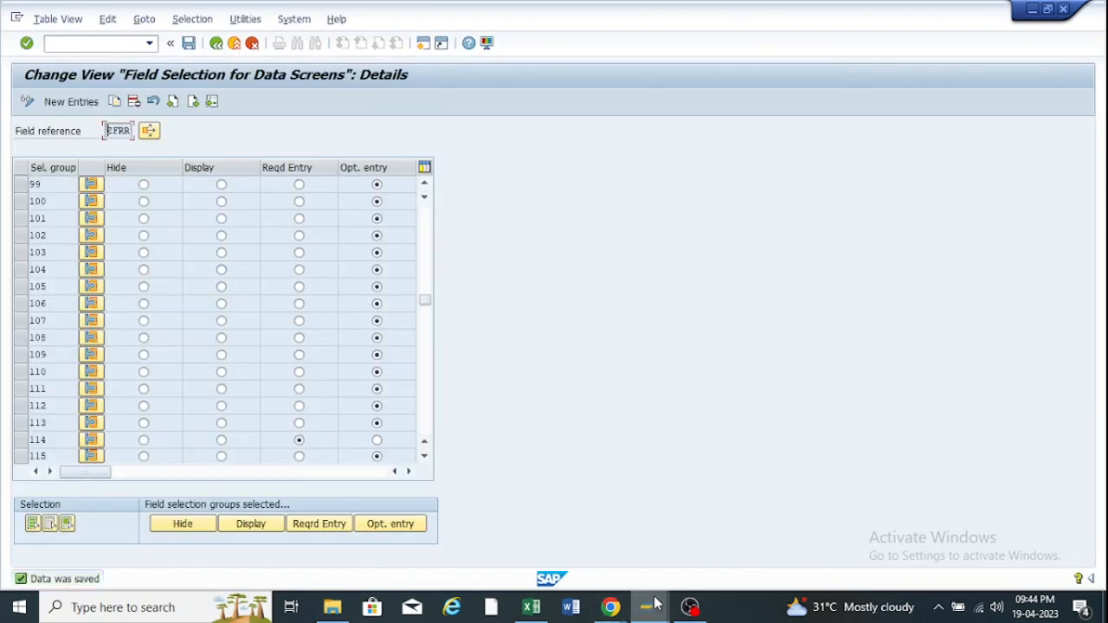
Close the help windows and discard the unsaved material 100003.
mouse_move(655, 604)
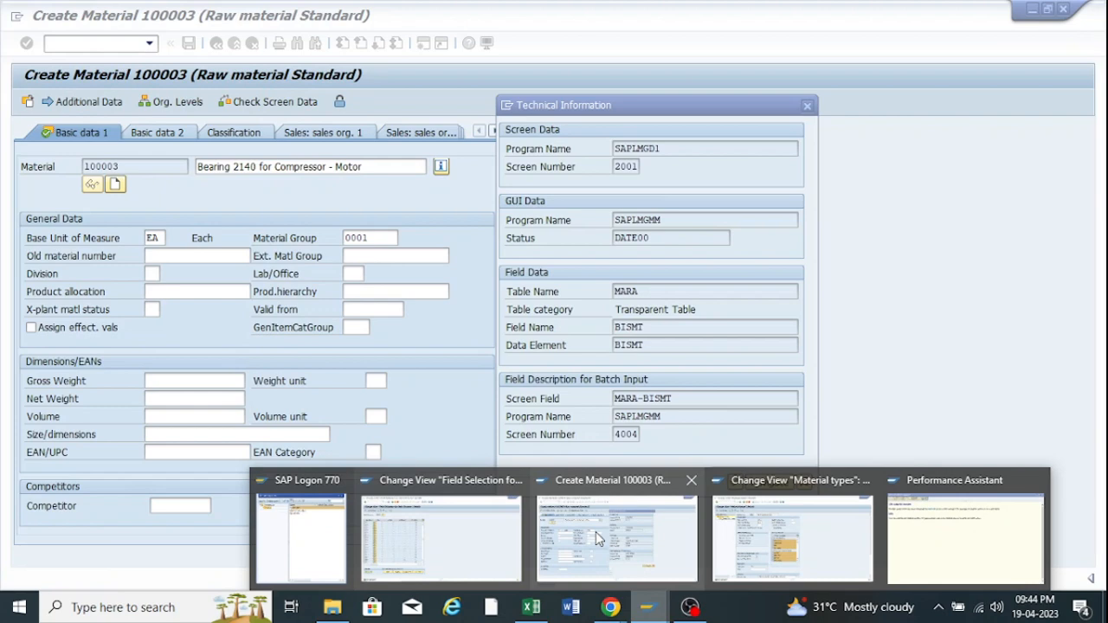
left_click(595, 532)
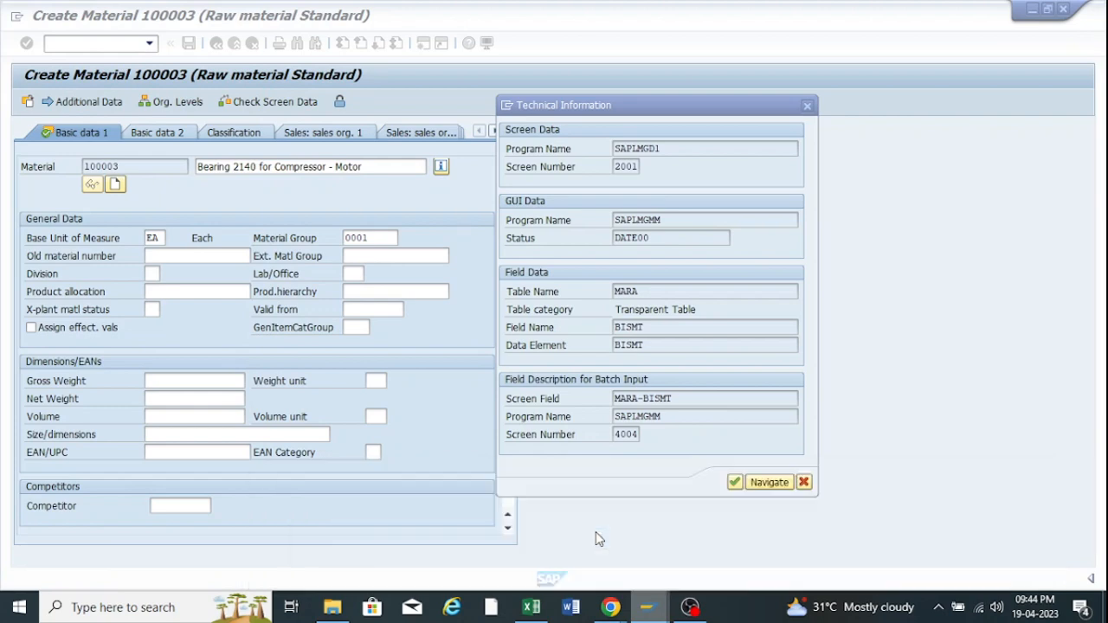
left_click(807, 104)
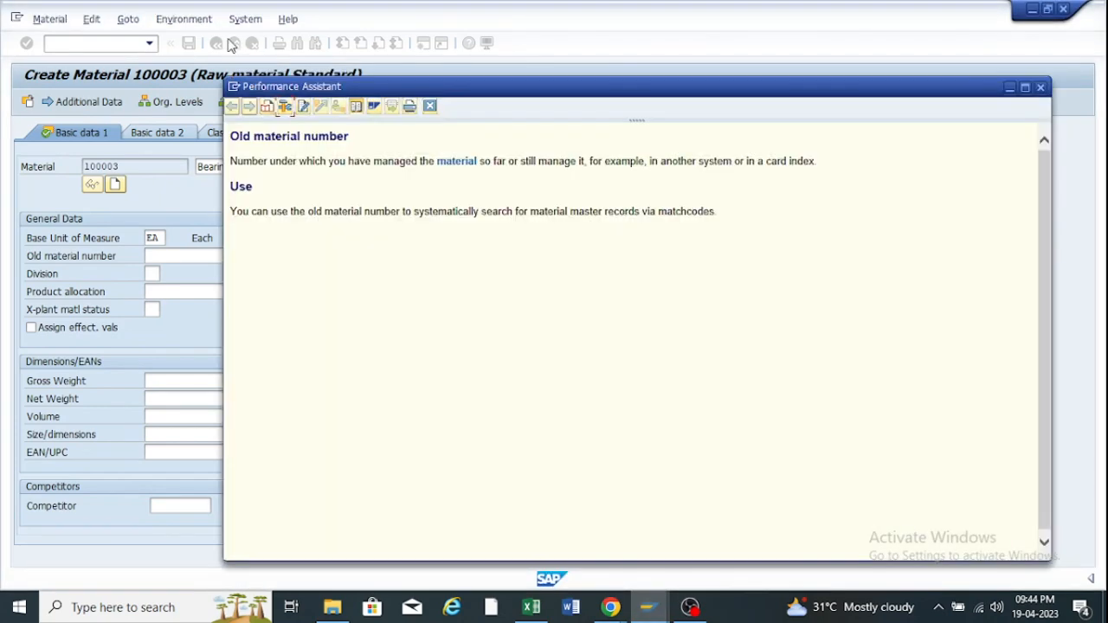
left_click(1041, 87)
left_click(218, 43)
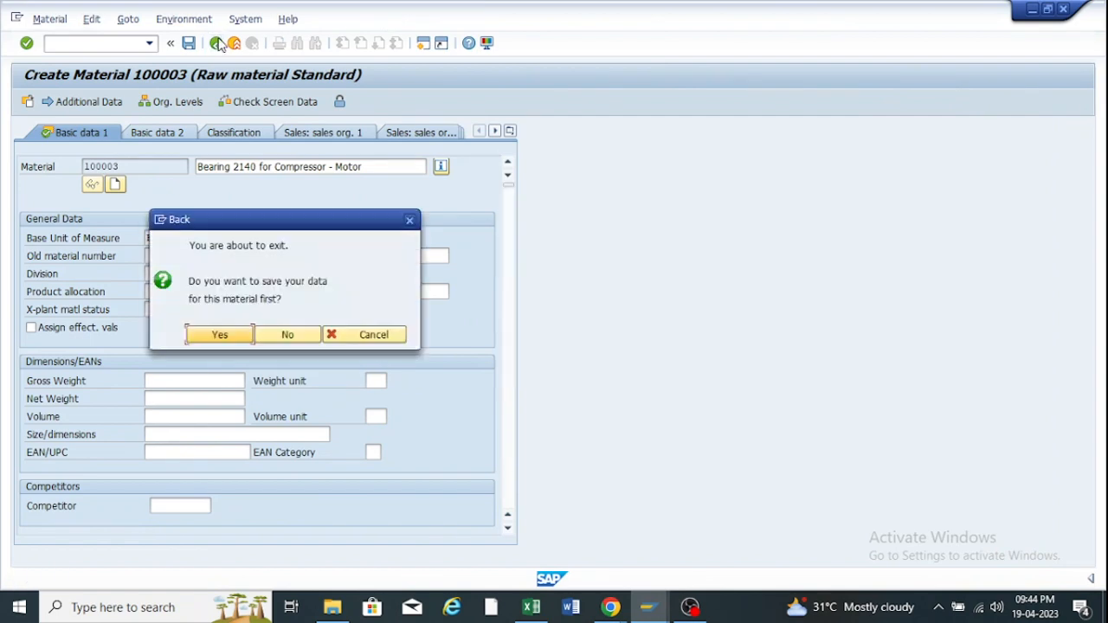
left_click(287, 334)
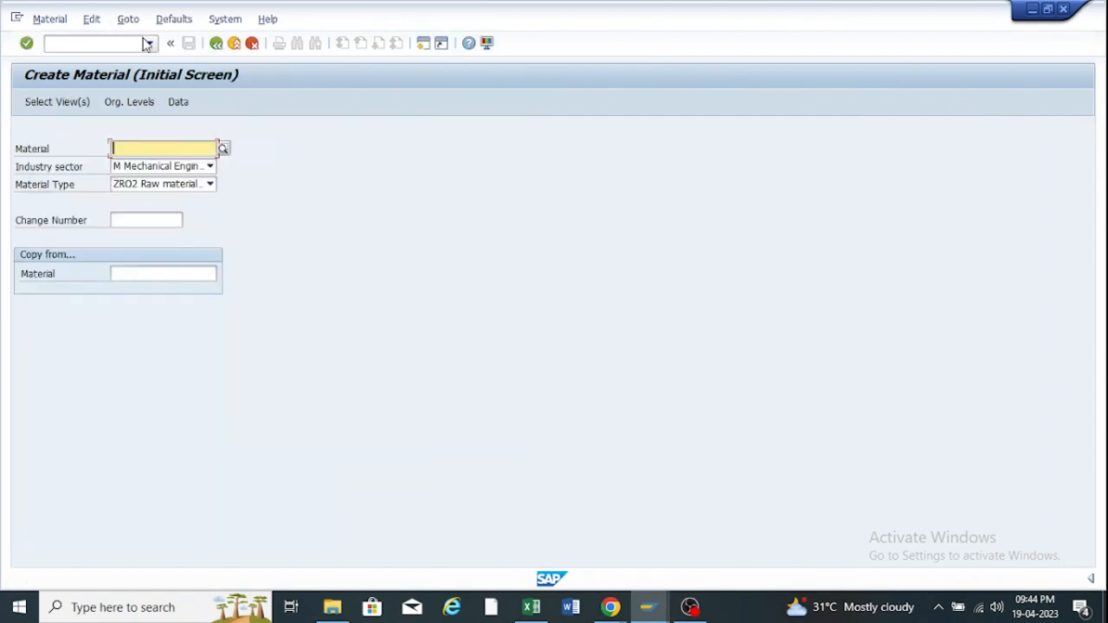
Start creating material 100004, accepting the default views and organizational levels.
key("Return")
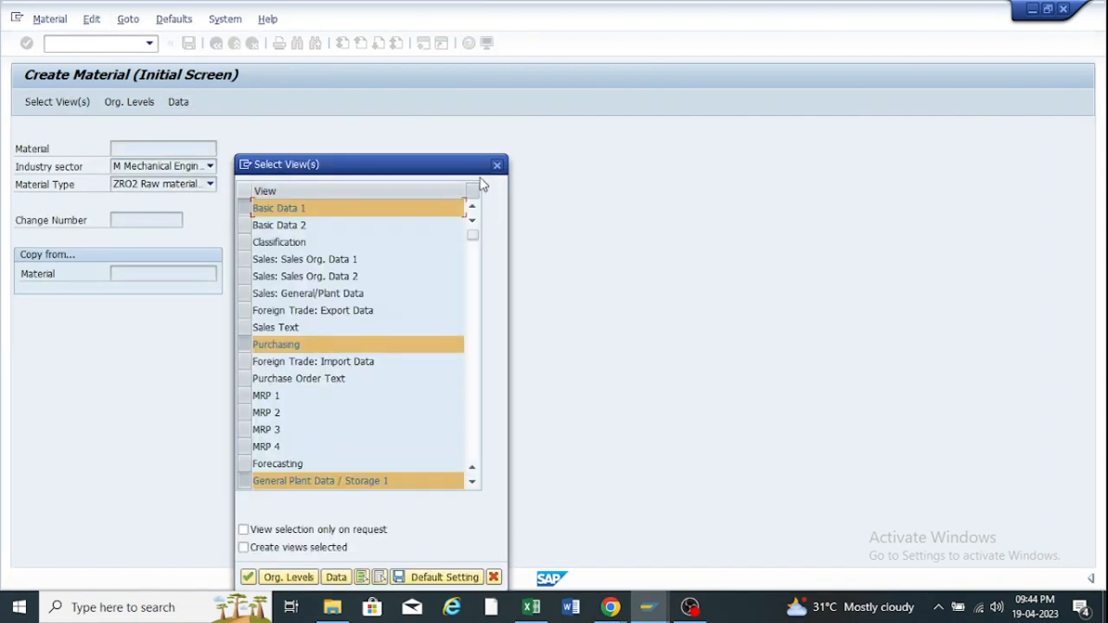
left_click(248, 578)
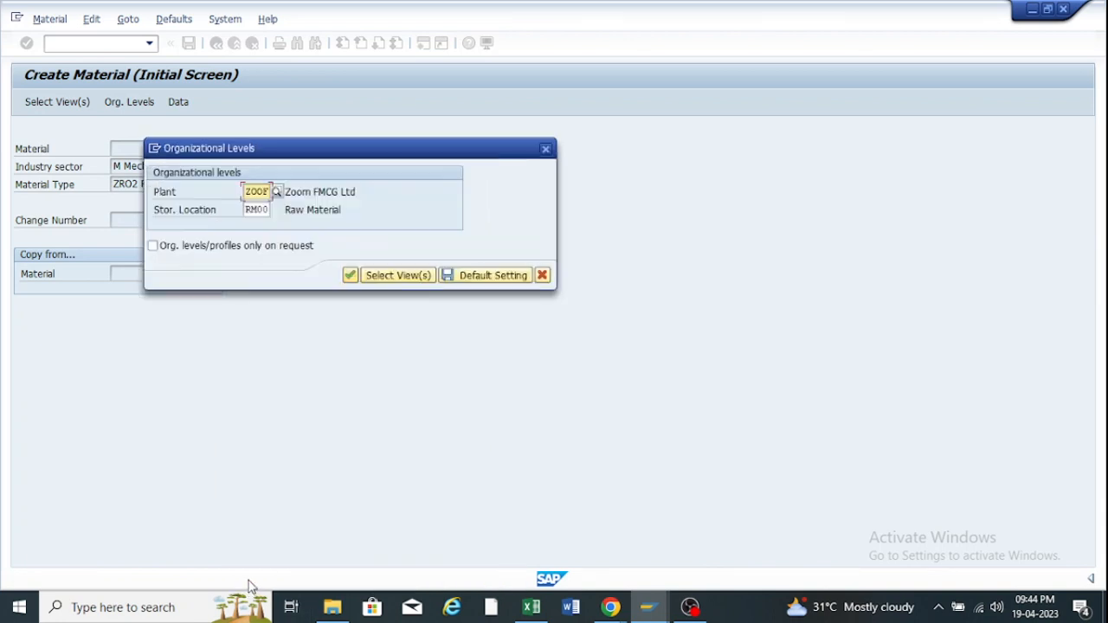
left_click(348, 275)
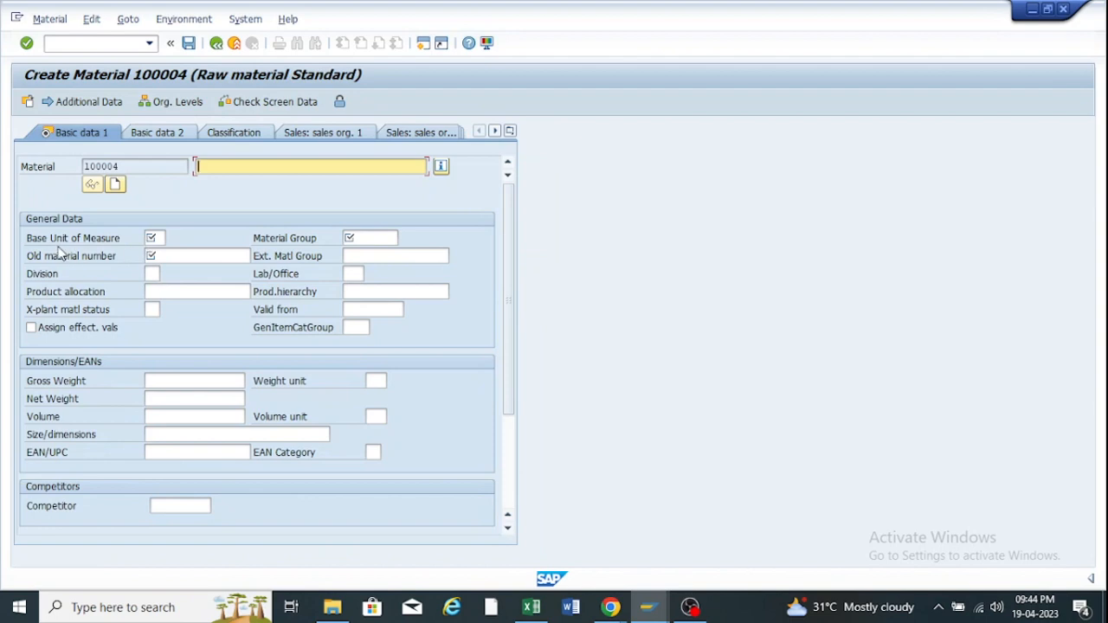
Enter base unit EA, material group 0001 and description 'Bearing 2140 for Compressor - Motor', leaving Old material number empty.
left_click(175, 257)
left_click(165, 287)
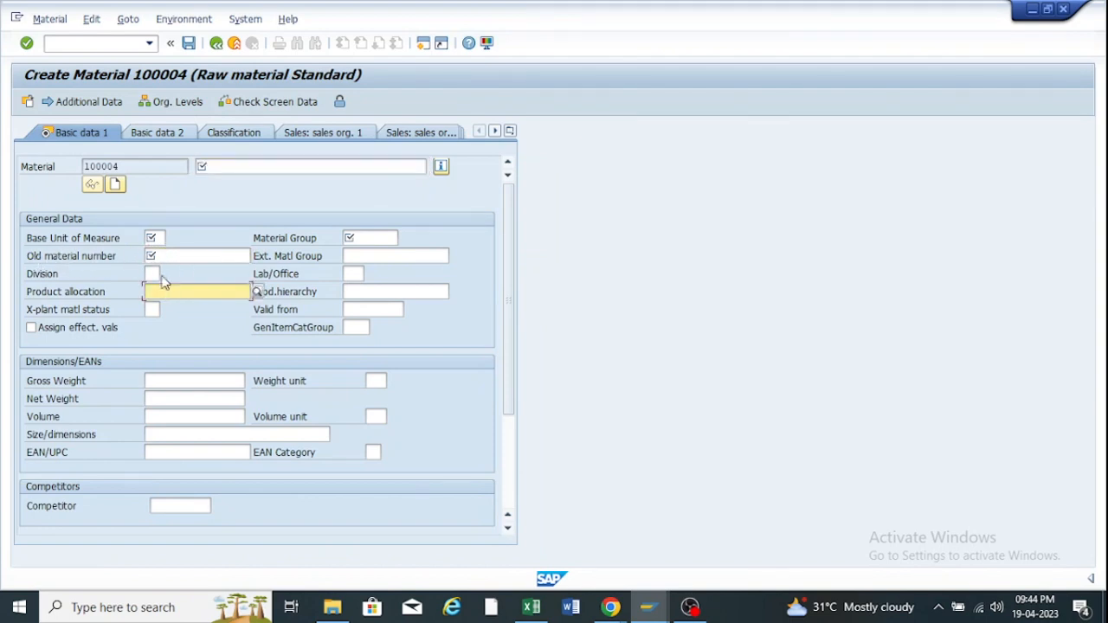
left_click(156, 238)
left_click(154, 251)
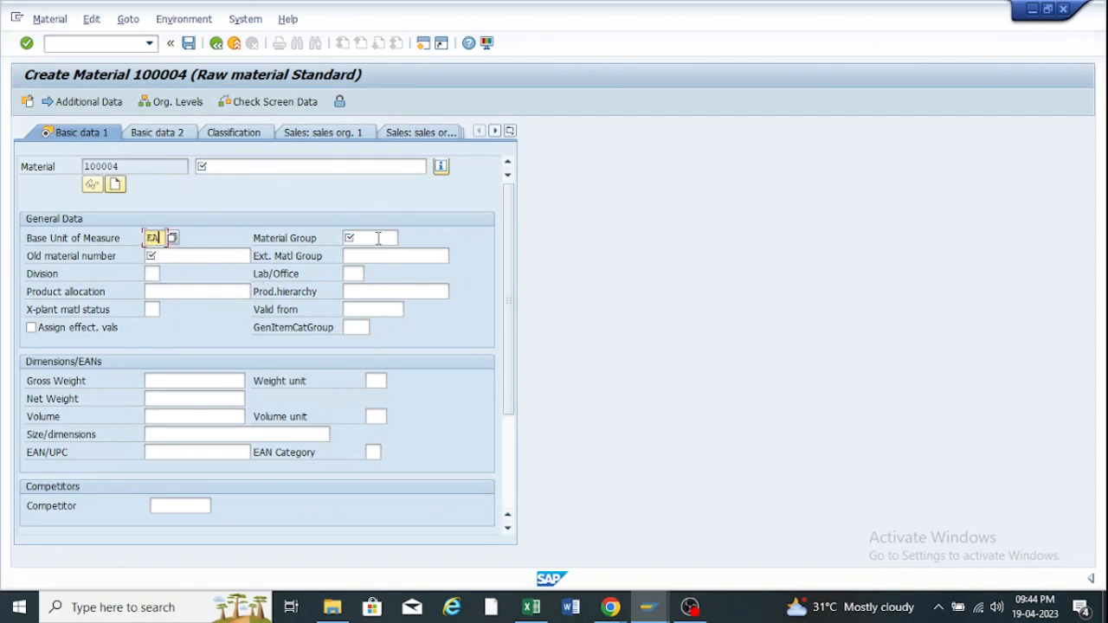
left_click(377, 239)
left_click(364, 266)
left_click(270, 169)
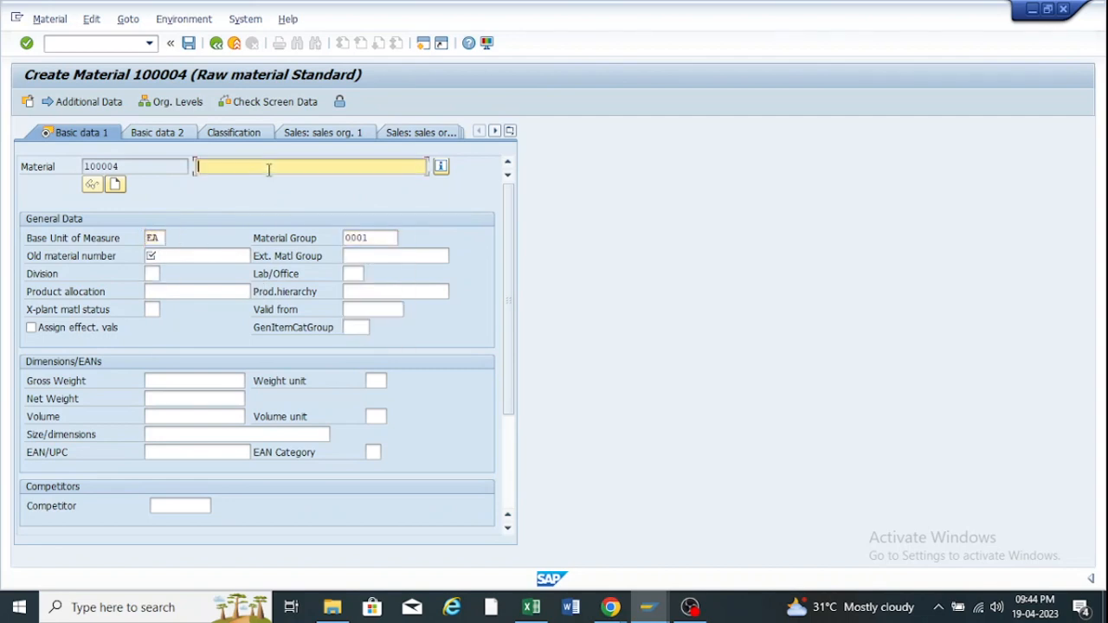
left_click(228, 185)
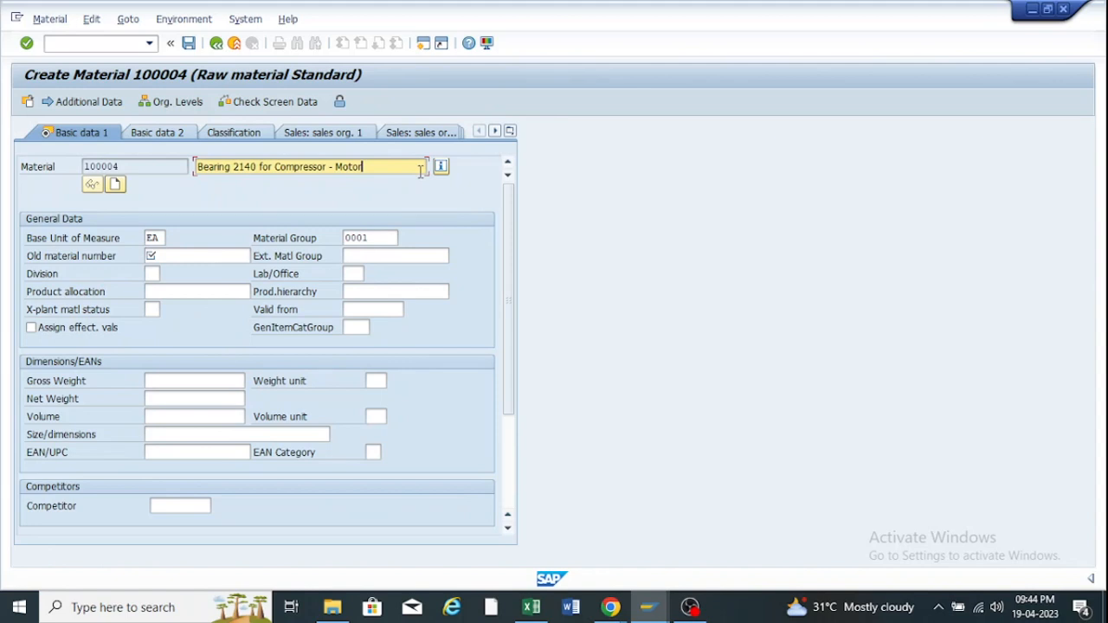
left_click(175, 252)
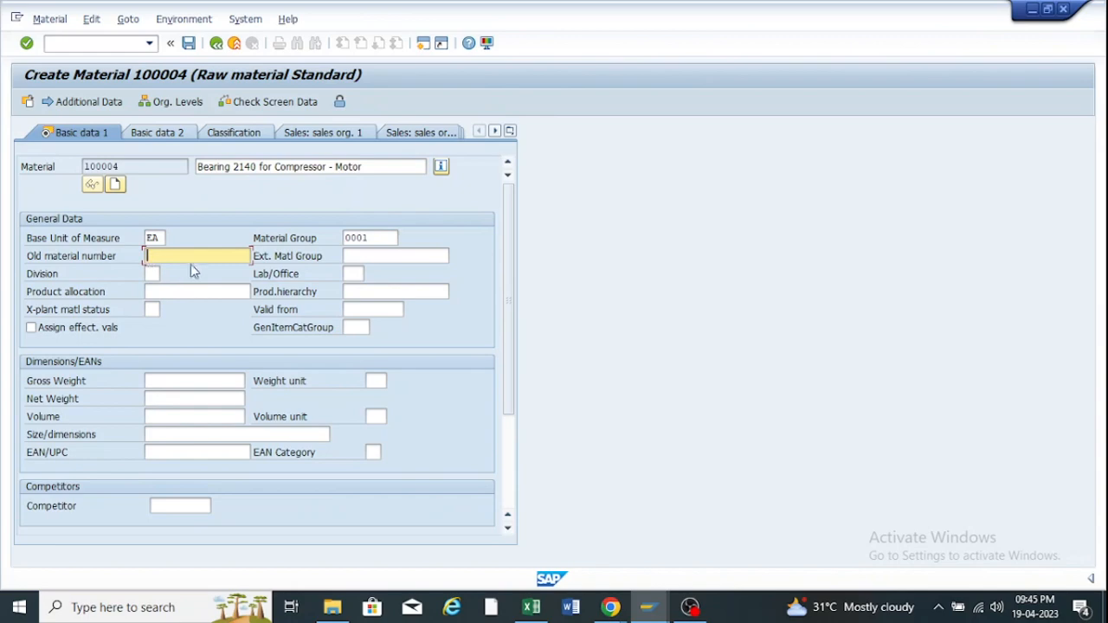
Save ZFRR with selection group 114 set back to optional entry.
mouse_move(648, 608)
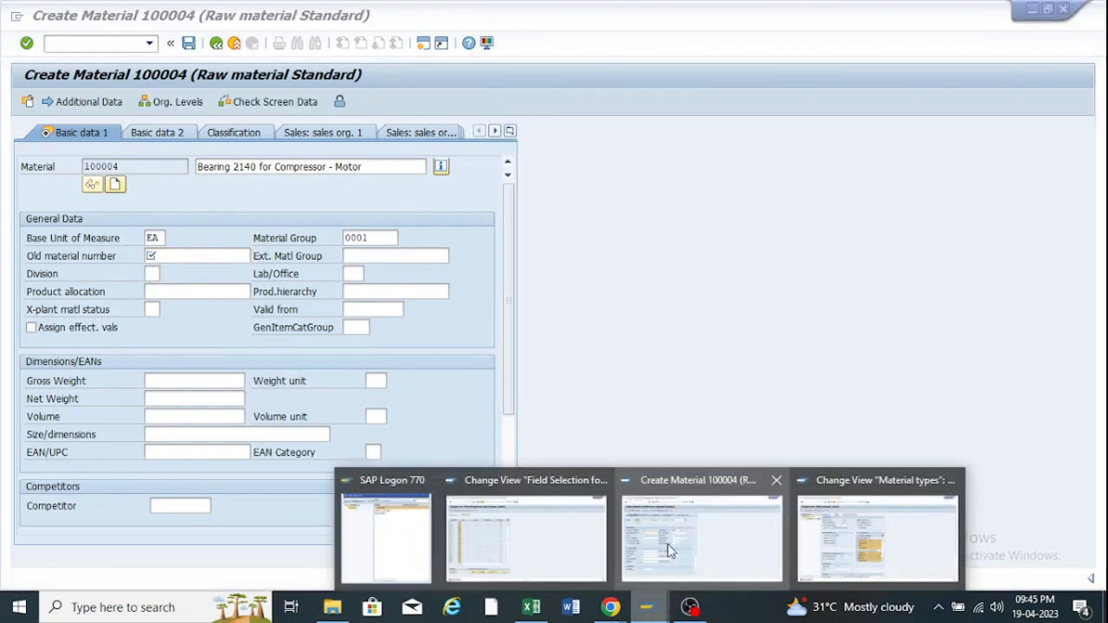
left_click(507, 558)
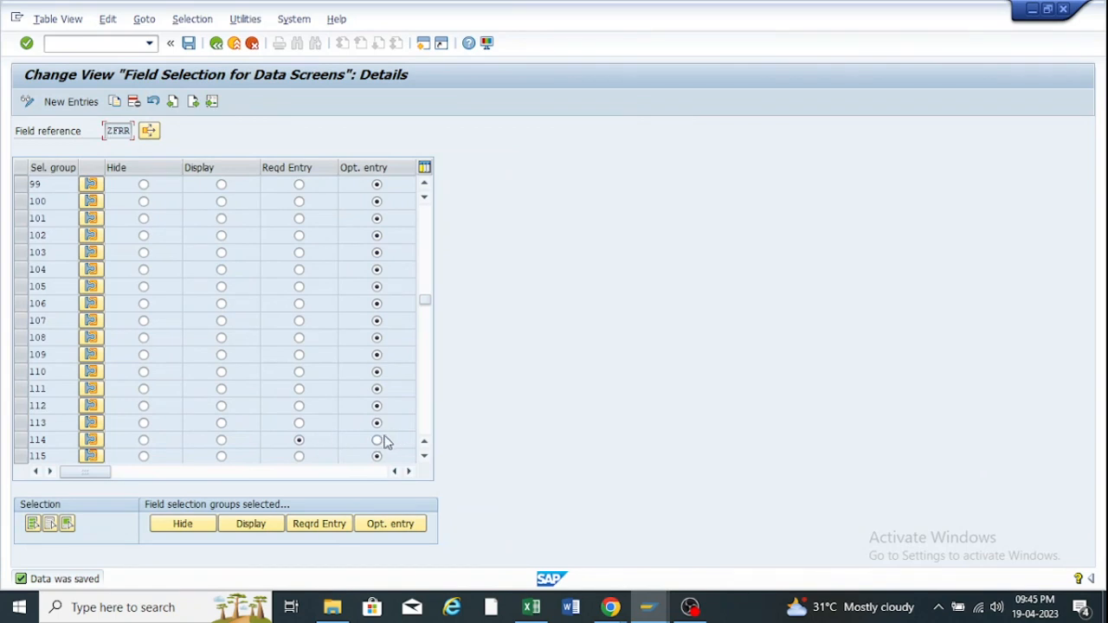
left_click(187, 44)
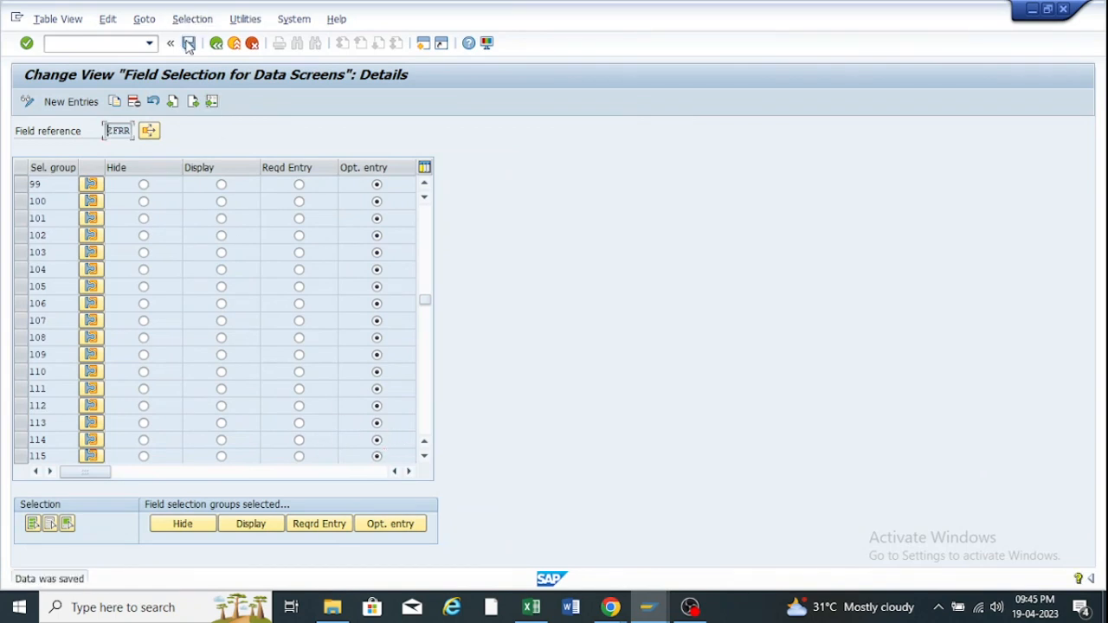
left_click(187, 43)
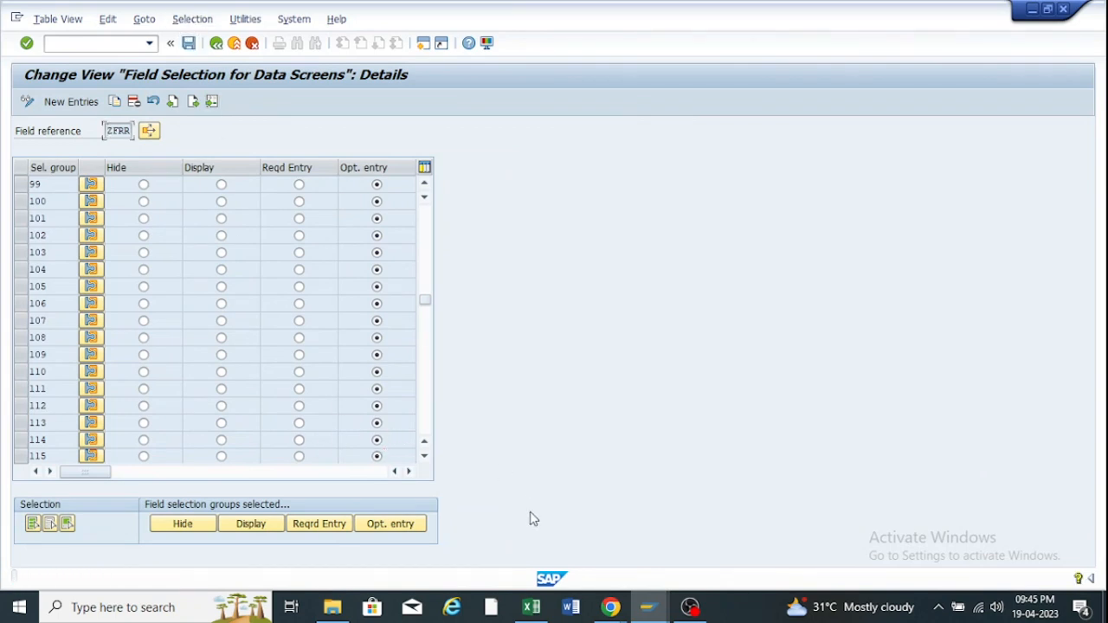
Leave the creation of material 100004, bringing up the save prompt.
mouse_move(649, 601)
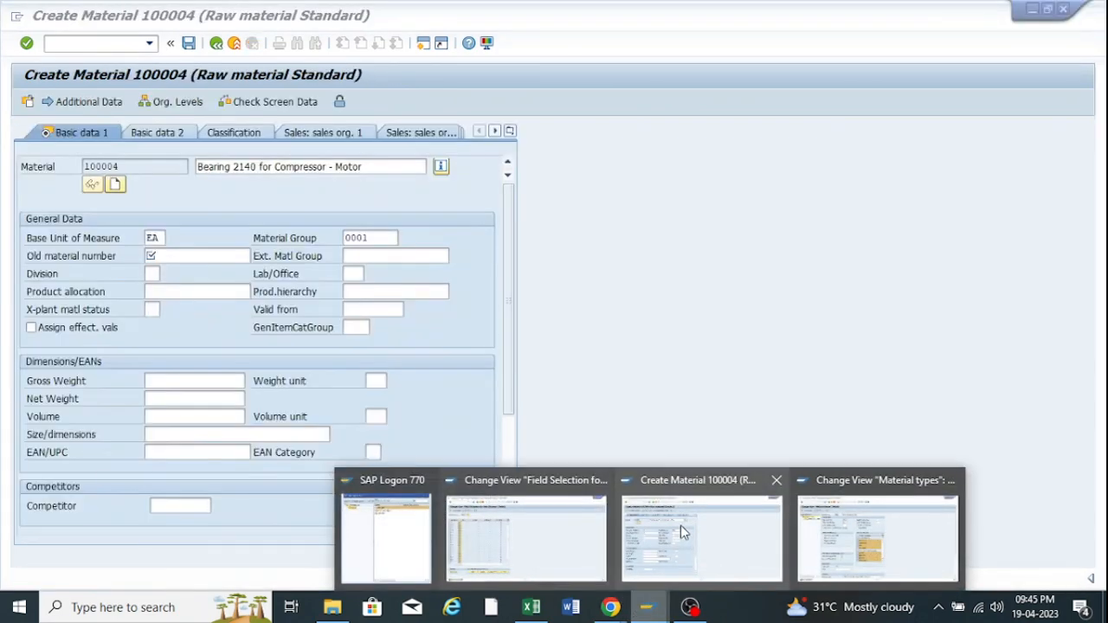
left_click(680, 525)
left_click(221, 44)
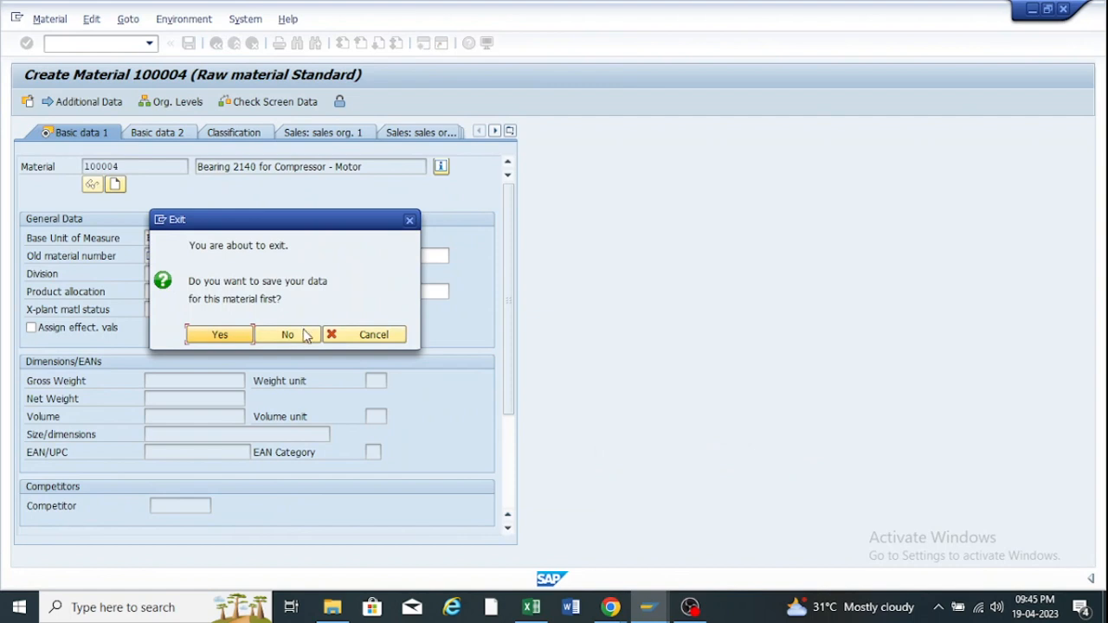
Discard the unsaved material and start new MM01 material 100005 for plant ZOOF, storage location RM00.
left_click(288, 335)
left_click(149, 43)
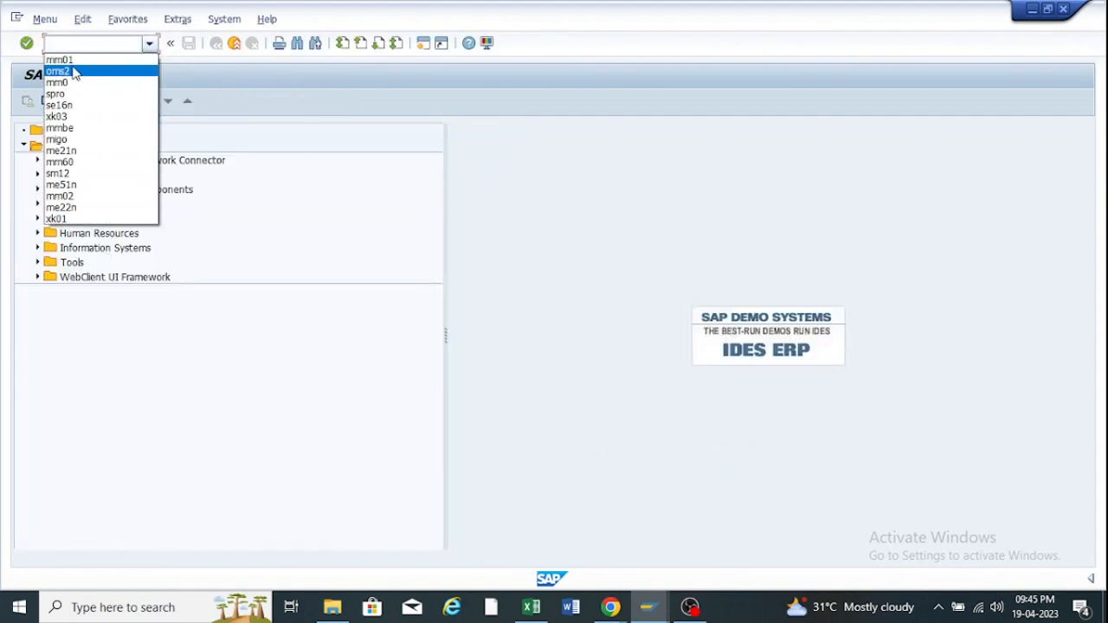
left_click(72, 61)
key("Return")
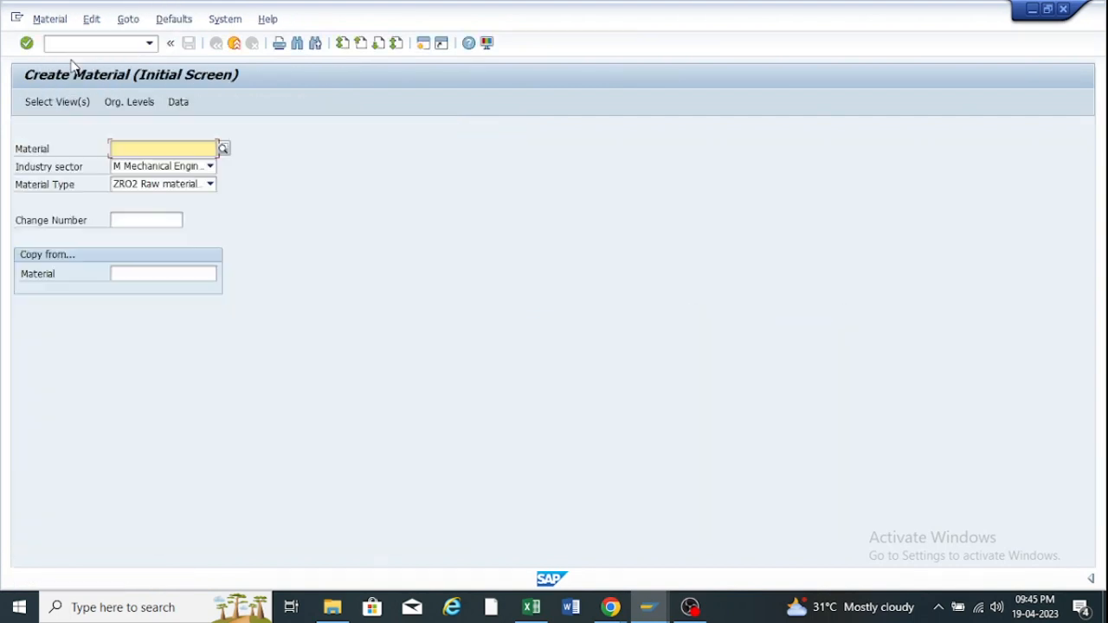
key("Return")
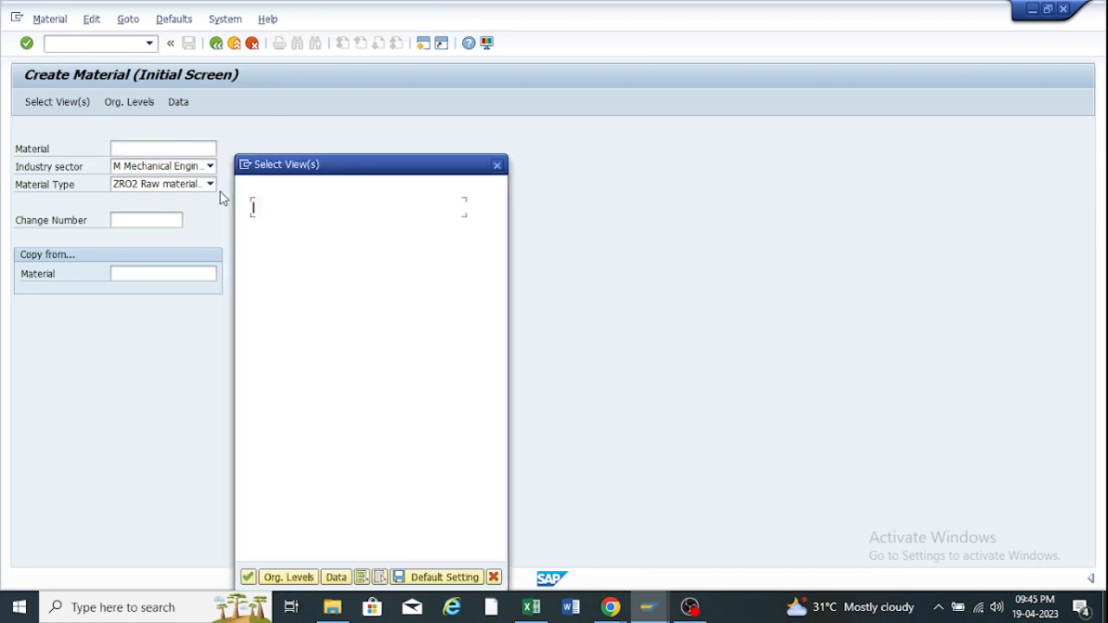
left_click(249, 578)
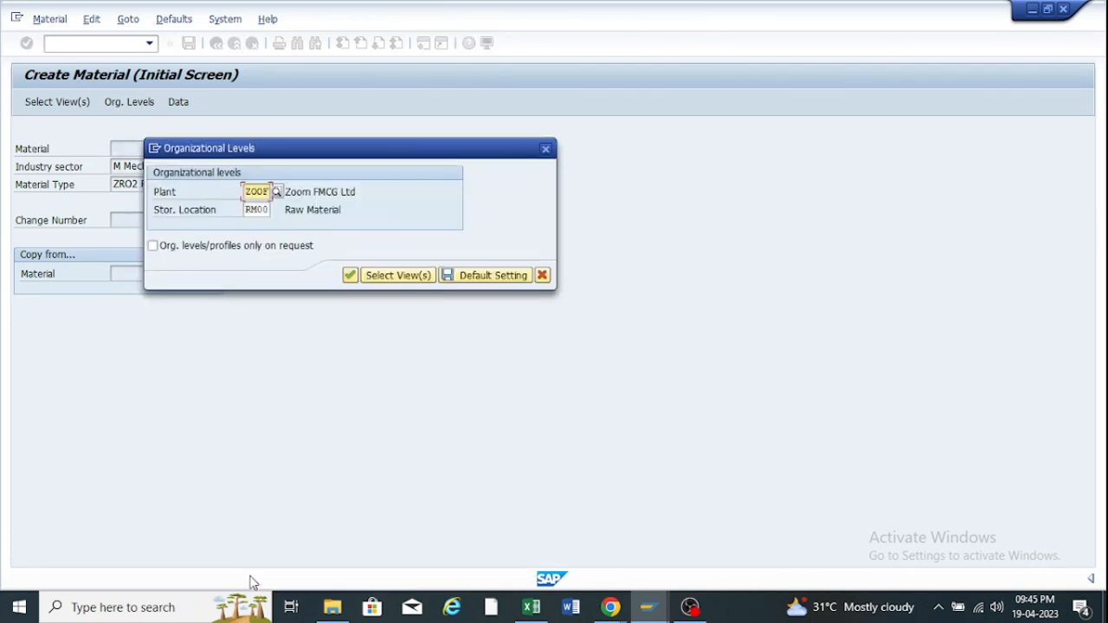
left_click(350, 276)
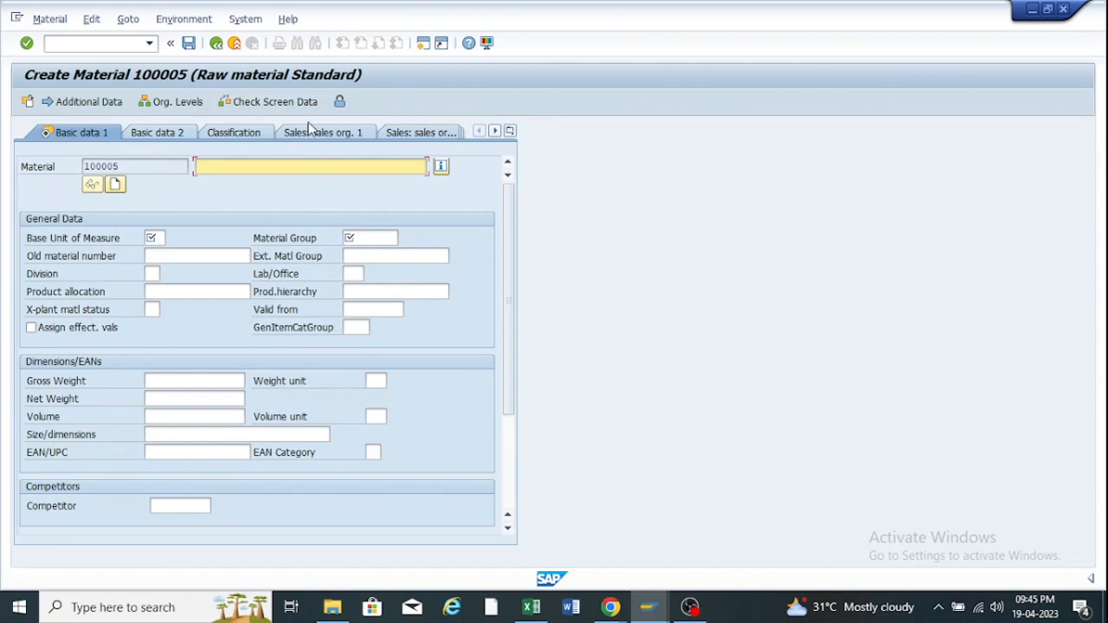
Close the Field Selection window and the unsaved Create Material window.
mouse_move(657, 611)
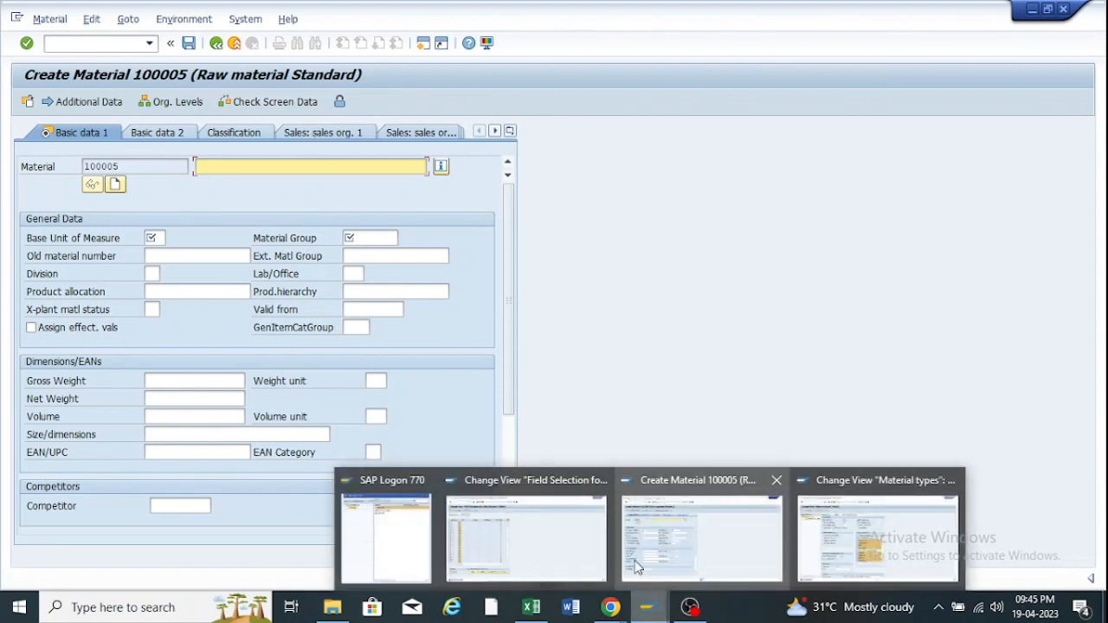
mouse_move(584, 525)
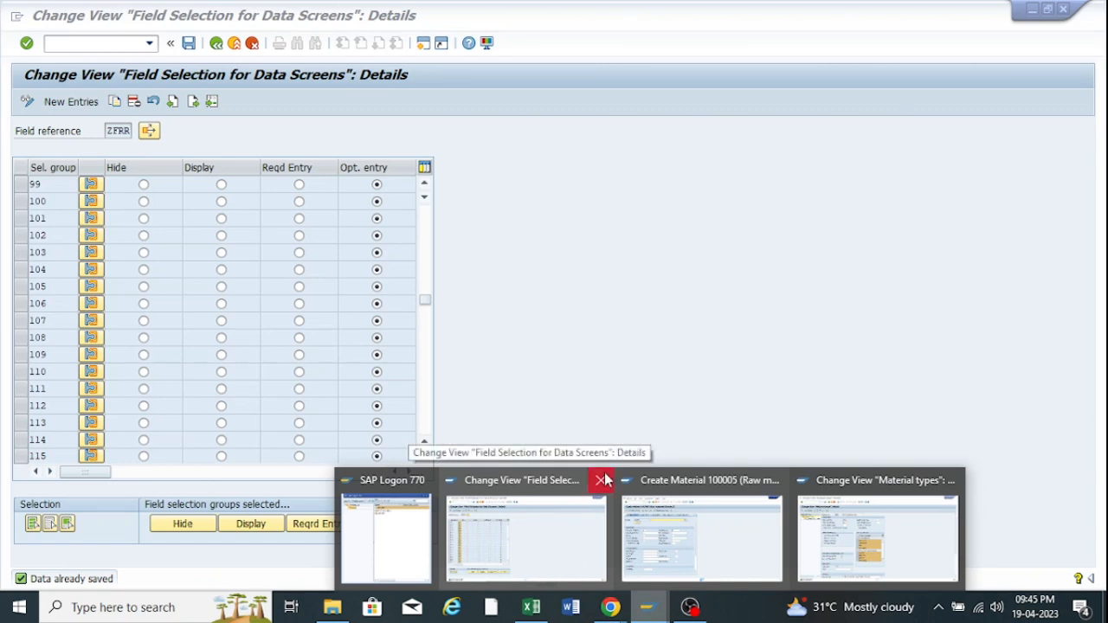
left_click(601, 480)
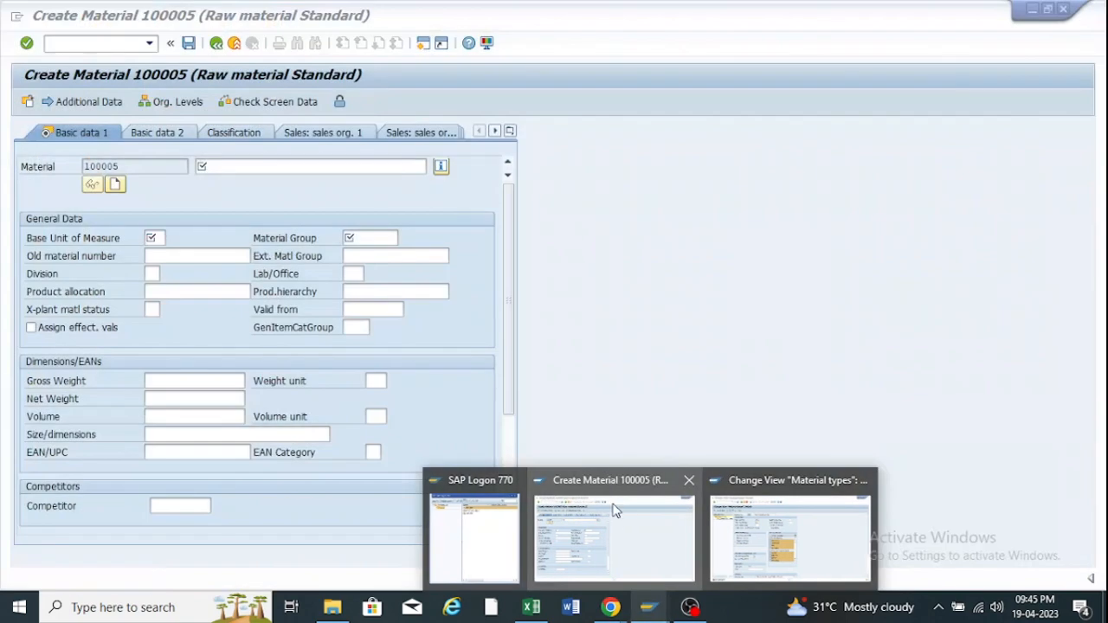
left_click(689, 481)
Go back from the Material types settings window to the SAP Easy Access menu.
left_click(688, 509)
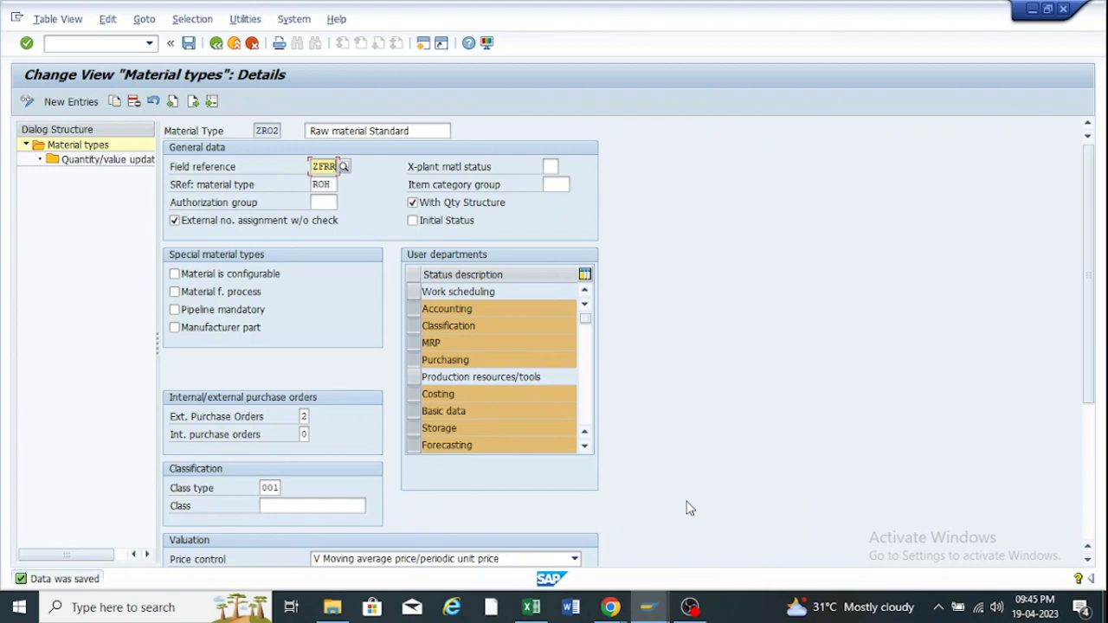
left_click(651, 611)
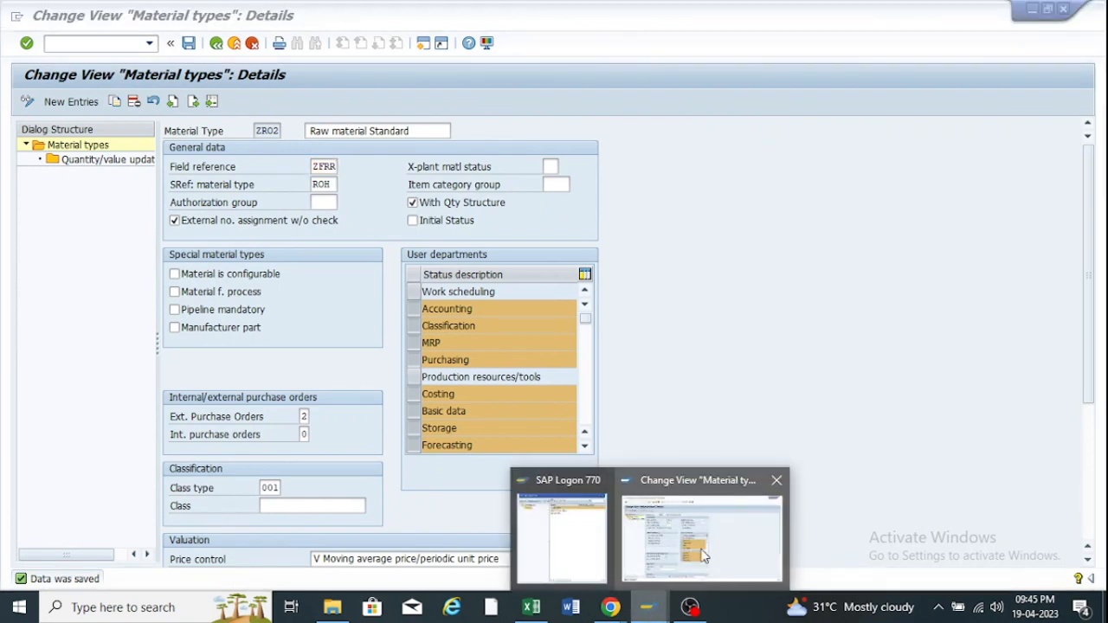
left_click(707, 545)
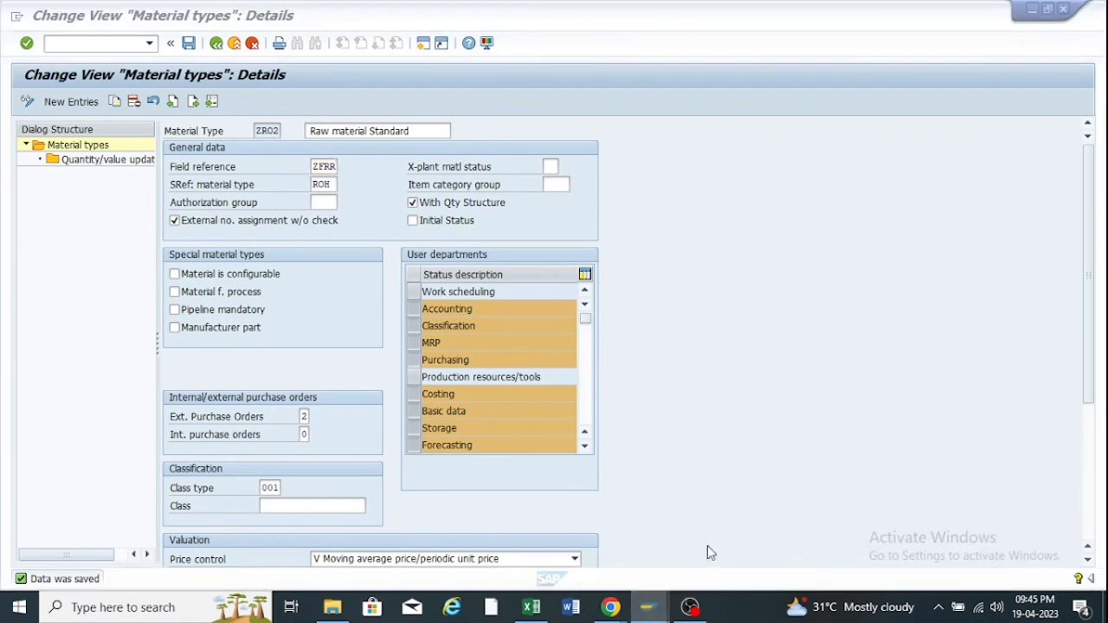
left_click(215, 45)
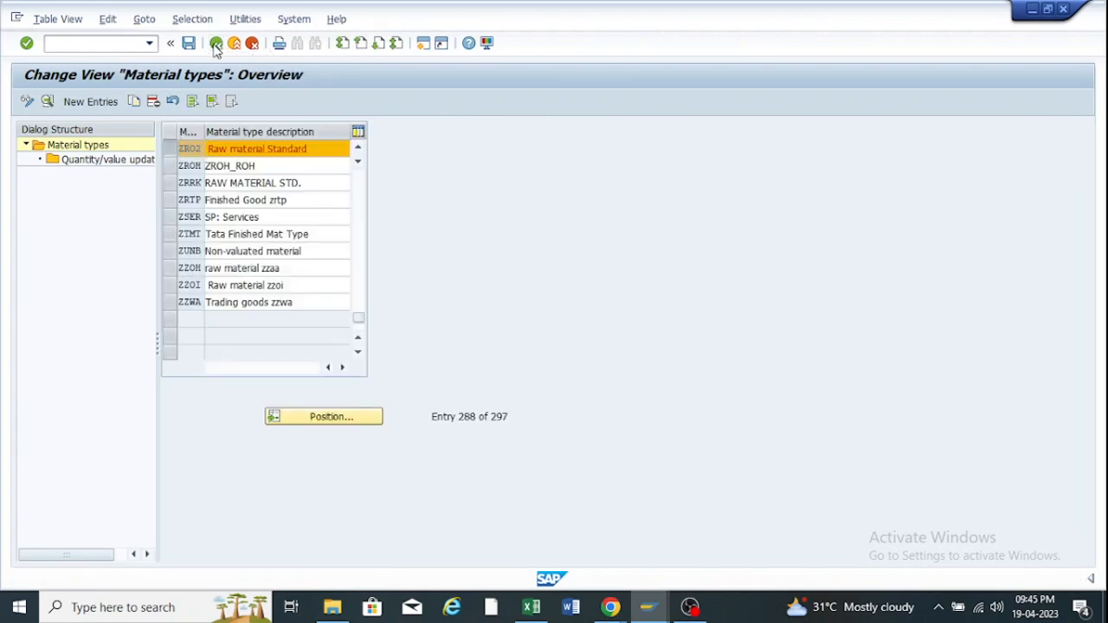
left_click(215, 45)
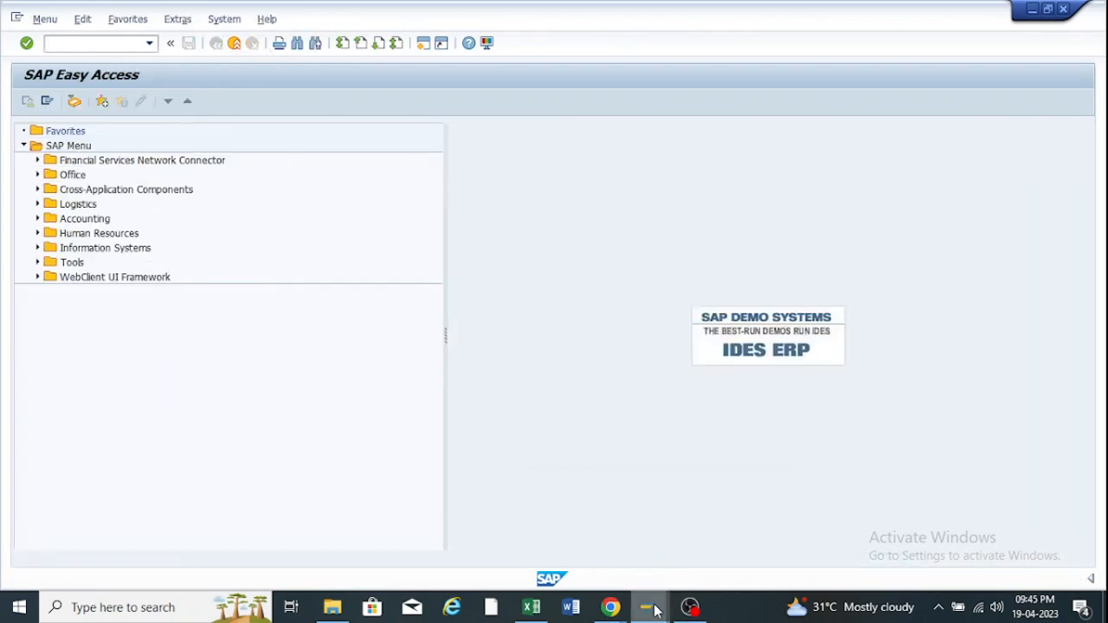
Switch to the Google Meet call and stop presenting the screen.
mouse_move(611, 607)
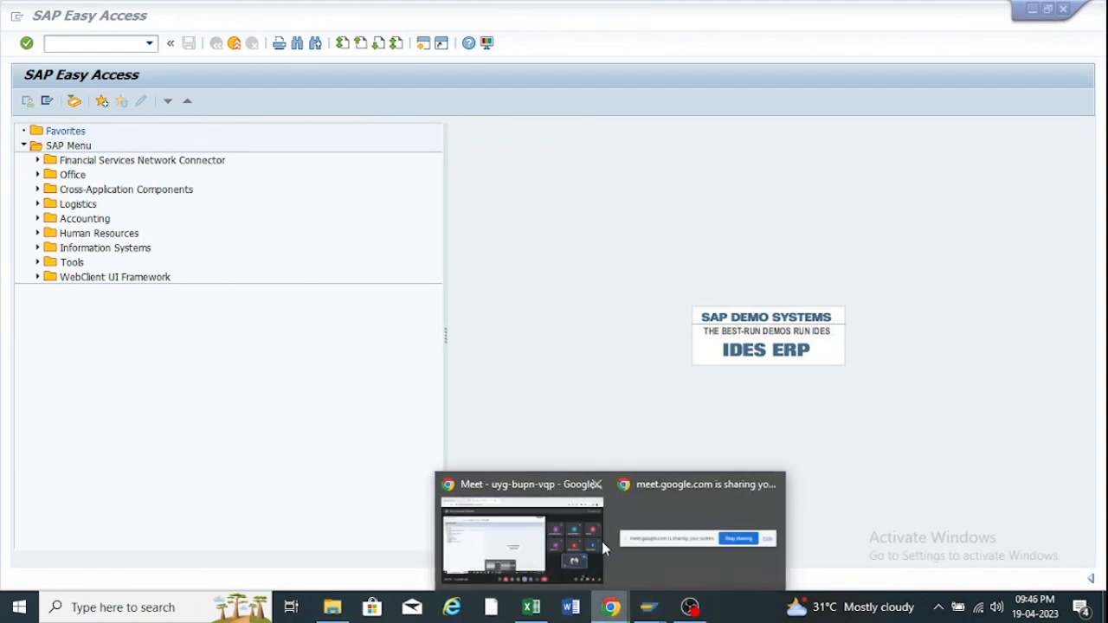
left_click(598, 541)
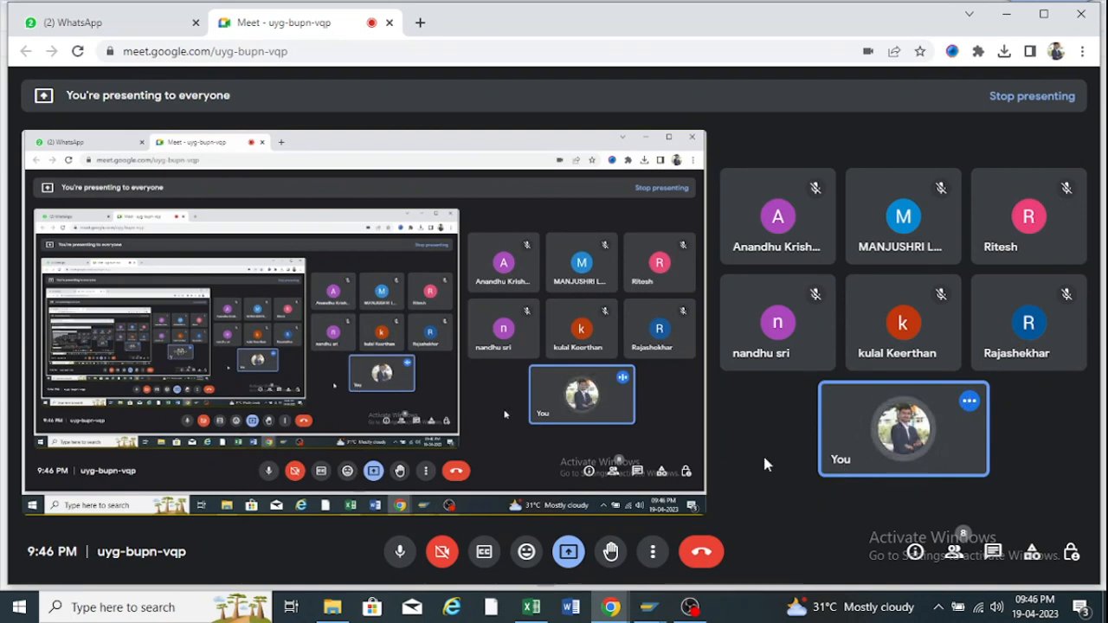
left_click(569, 552)
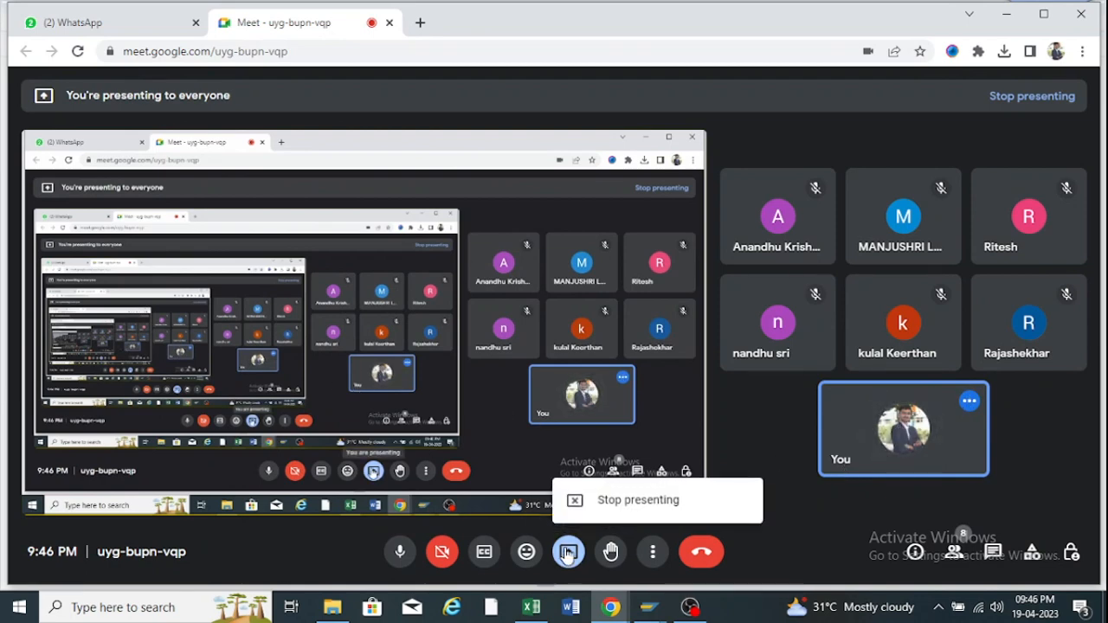
left_click(594, 505)
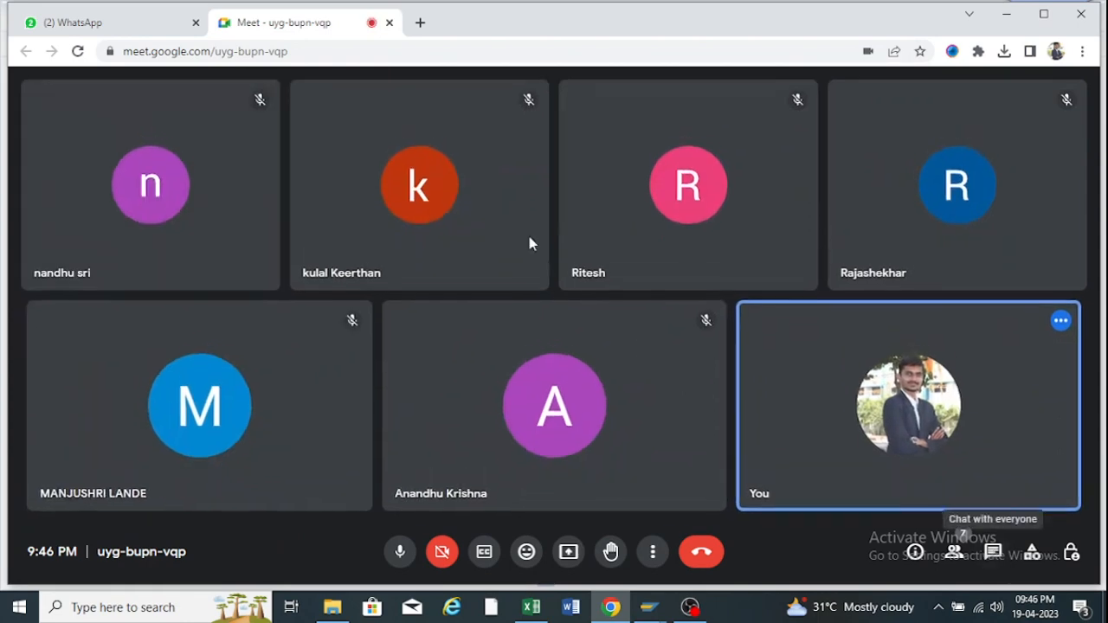
Show everyone in the call and launch Snipping Tool from Windows search.
left_click(953, 552)
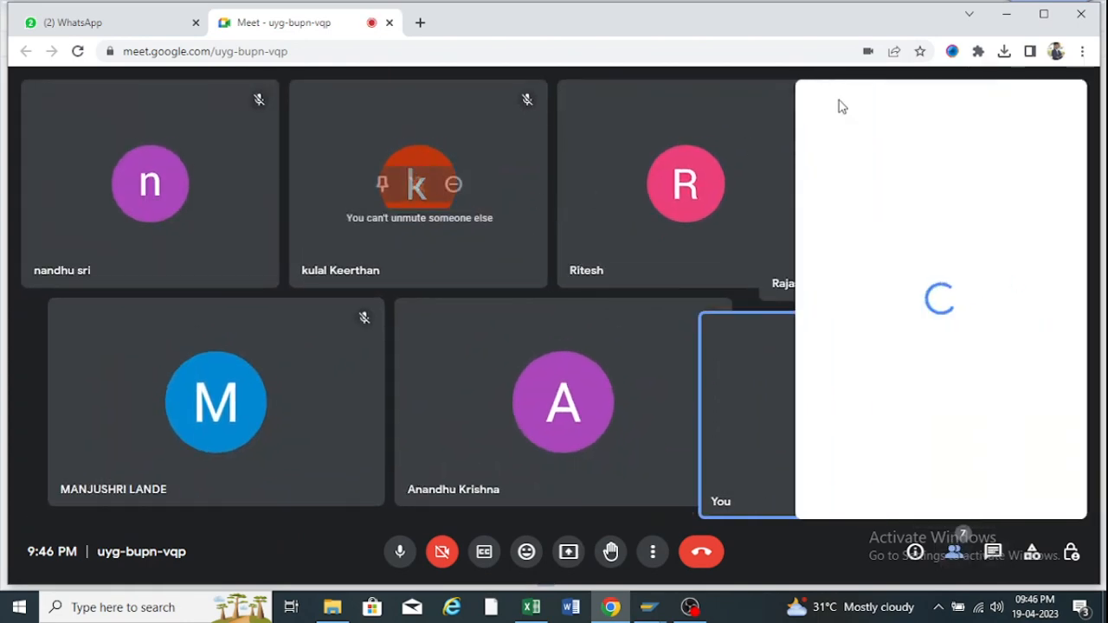
left_click(114, 611)
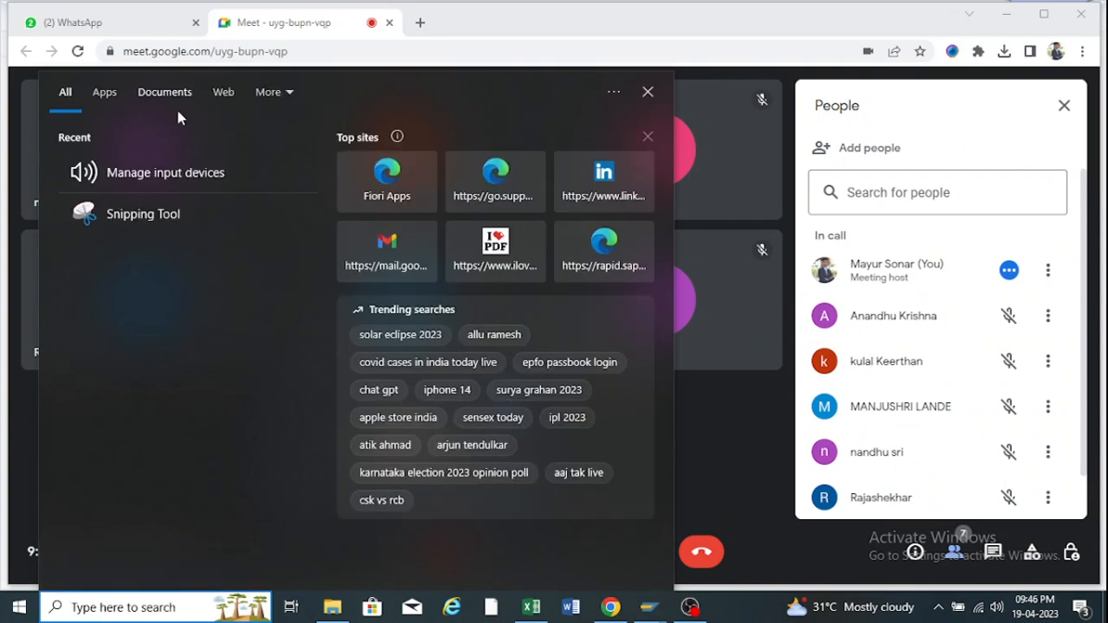
left_click(142, 218)
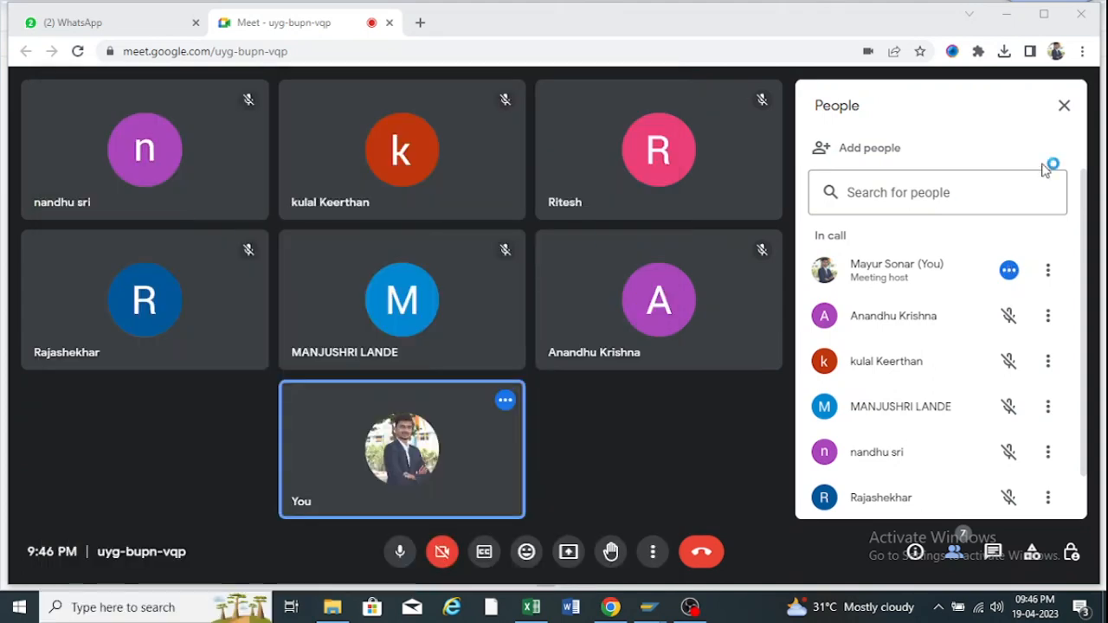
scroll(866, 251, "down", 1)
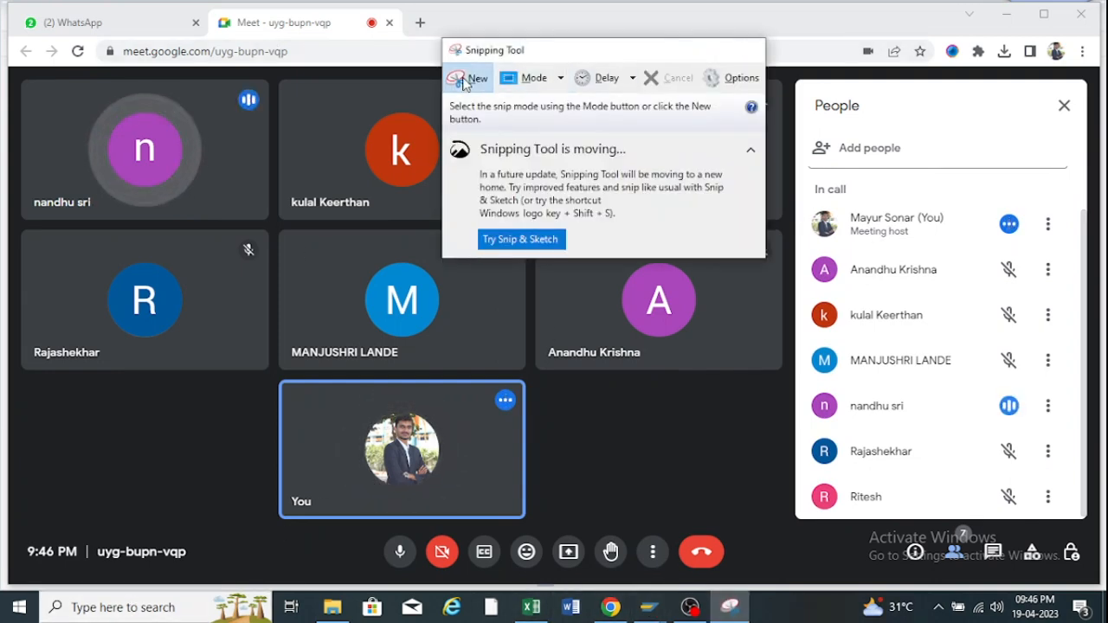
Take a rectangular snip of the Meet People list.
left_click(471, 77)
left_click_drag(808, 201, 1074, 516)
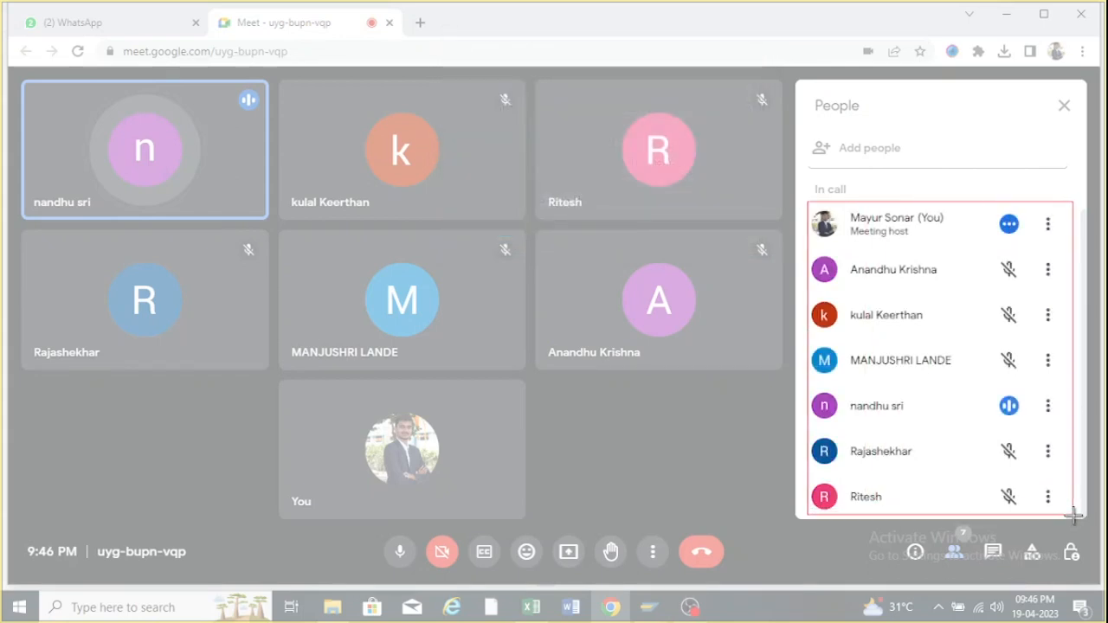
left_click_drag(1074, 517, 1074, 516)
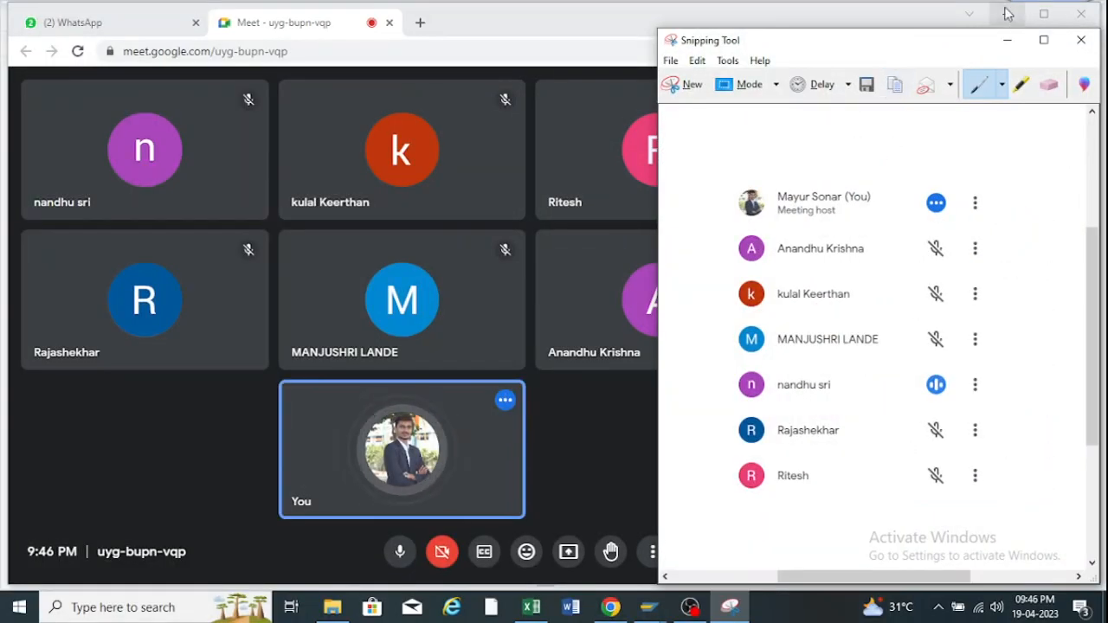
Minimize Snipping Tool, close the People panel, and bring OBS Studio to the front.
left_click(1008, 41)
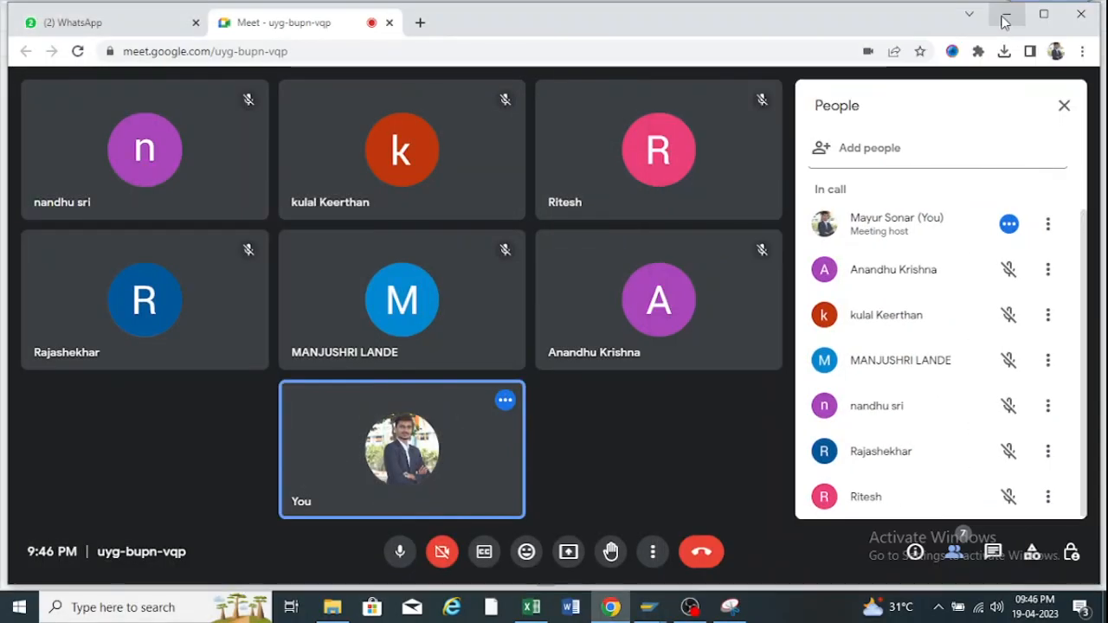
left_click(1064, 107)
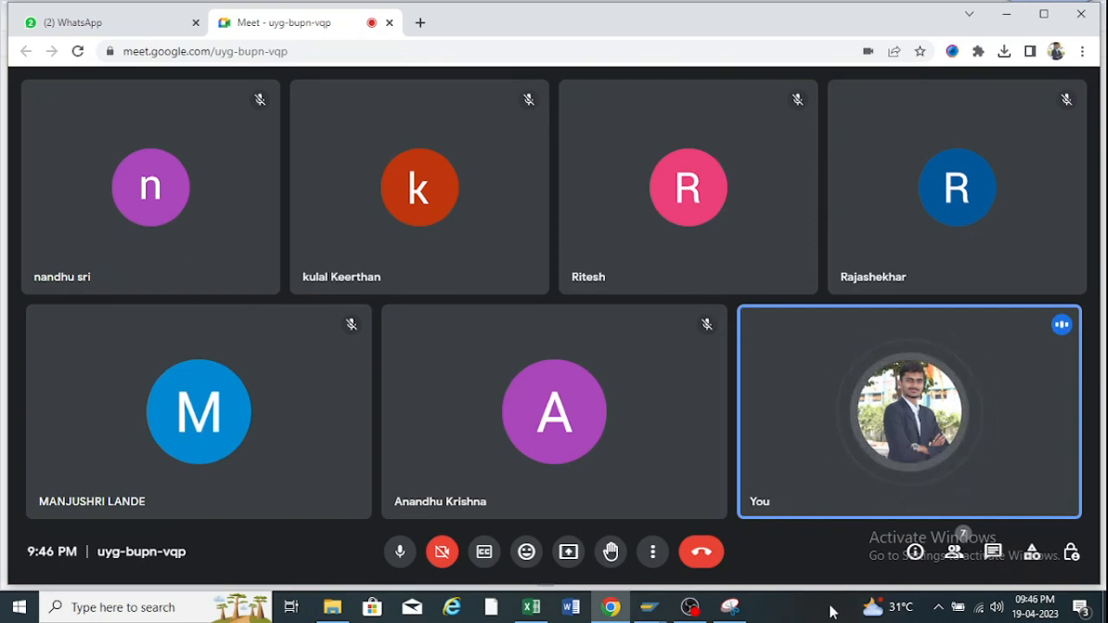
left_click(690, 607)
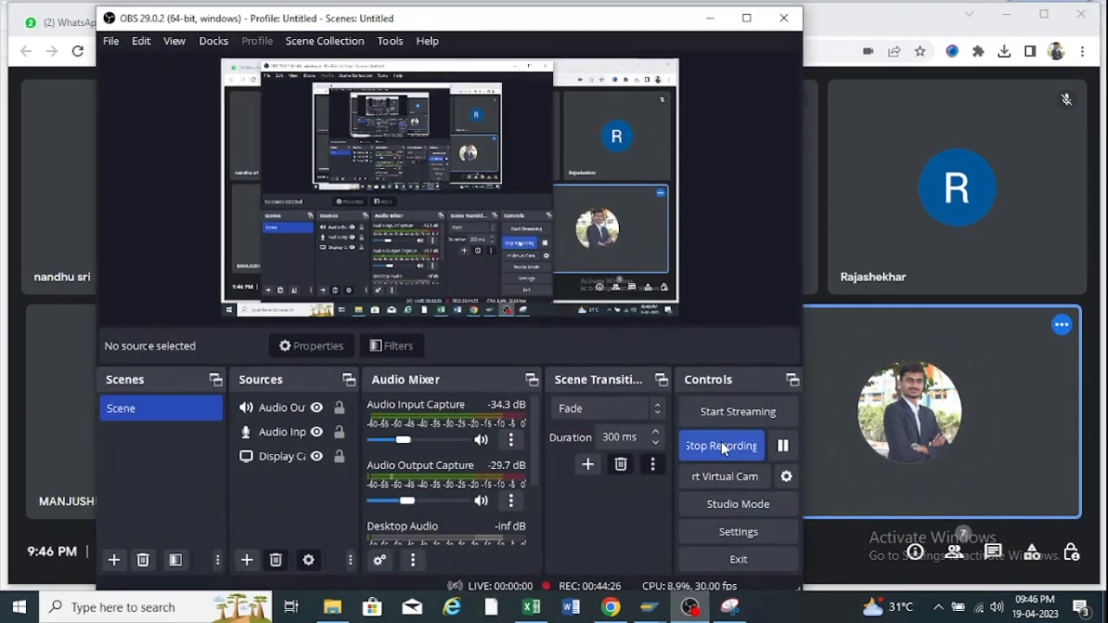